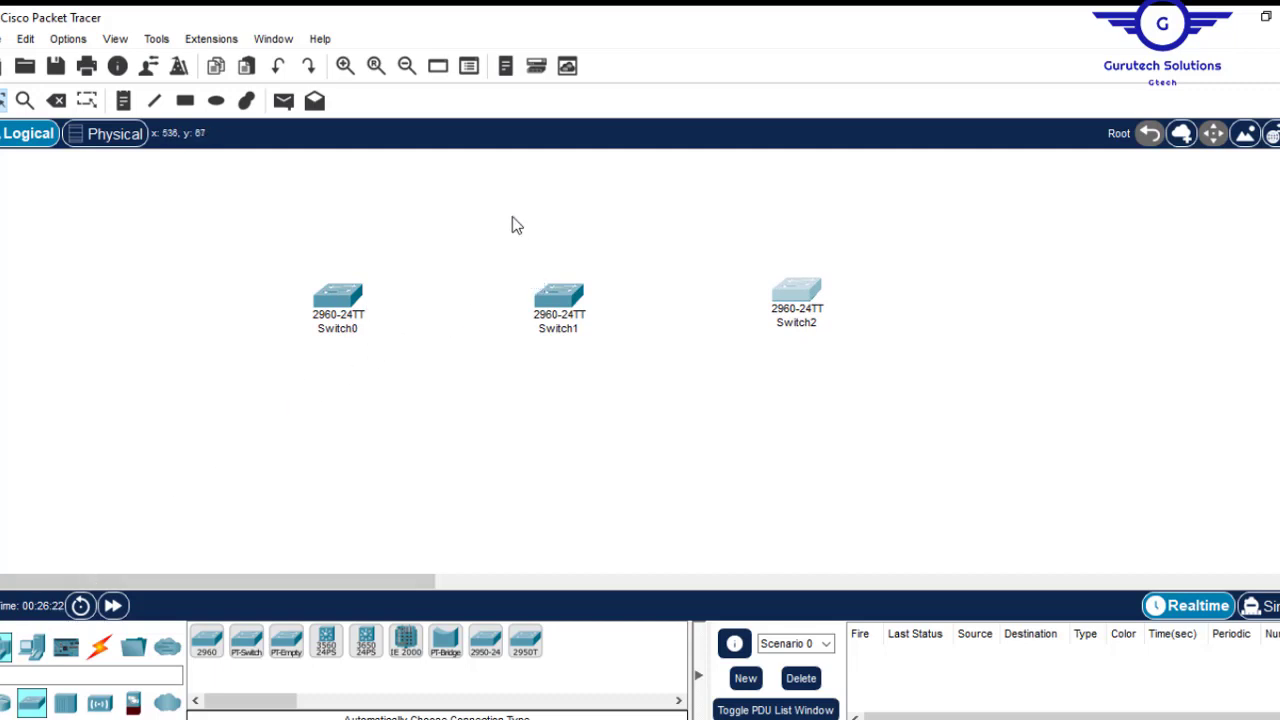
- Delete Switch1 and Switch2, and move Switch0 up to a more central place in the workspace
{"action": "left_click_drag", "start_coordinate": [523, 227], "coordinate": [1030, 411]}
{"action": "key", "text": "Delete"}
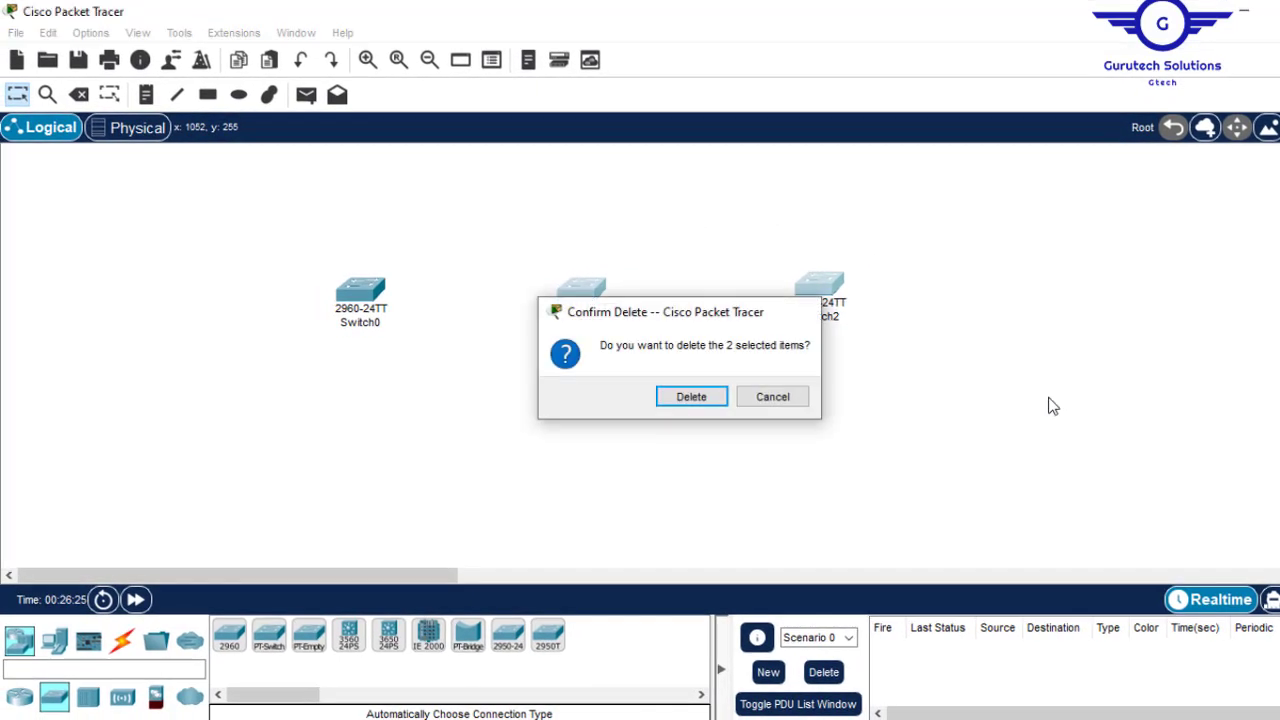
{"action": "key", "text": "Return"}
{"action": "left_click_drag", "start_coordinate": [360, 292], "coordinate": [485, 265]}
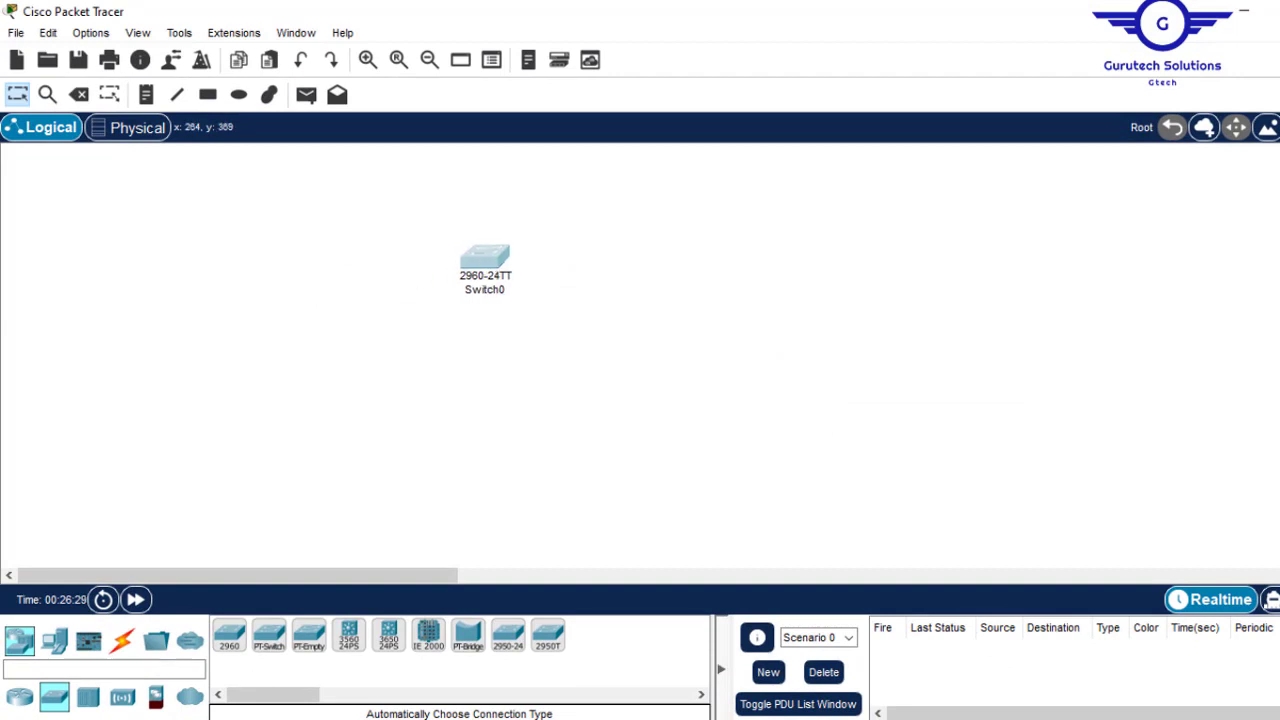
- Place two PC end devices side by side, below and to the left of Switch0
{"action": "left_click", "coordinate": [60, 650]}
{"action": "left_click", "coordinate": [229, 635]}
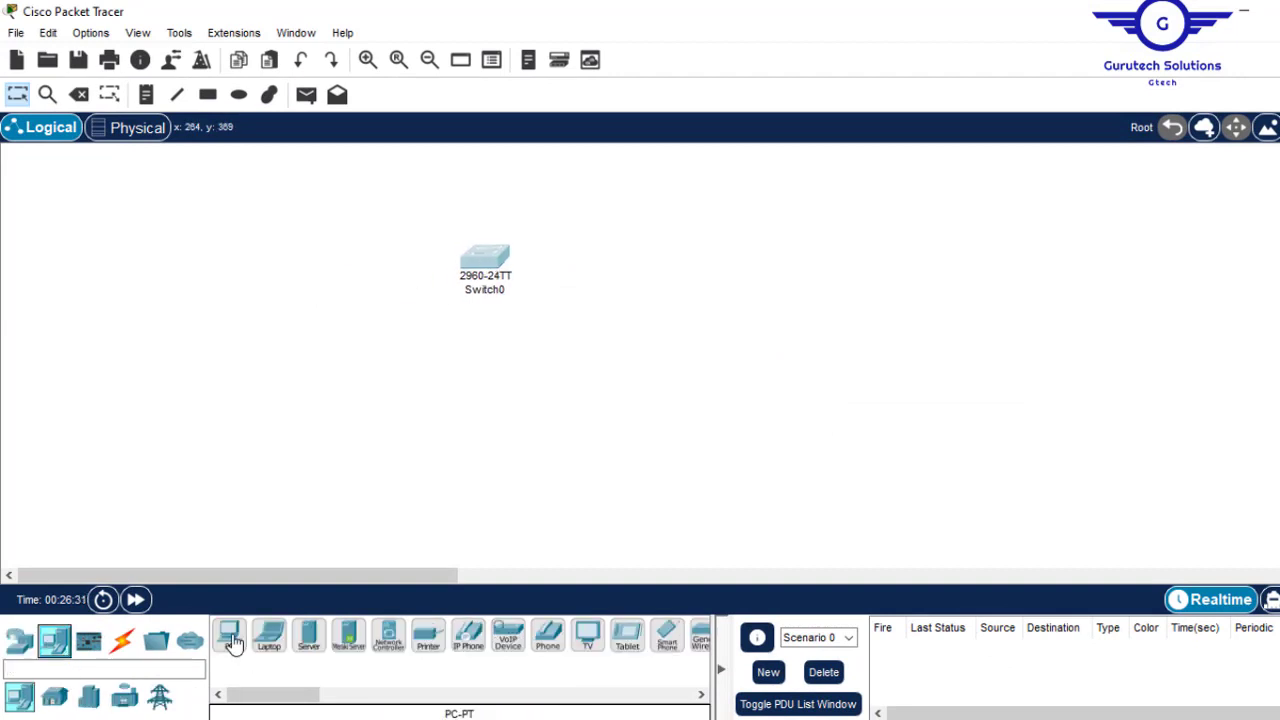
{"action": "left_click", "coordinate": [177, 372]}
{"action": "left_click", "coordinate": [232, 636]}
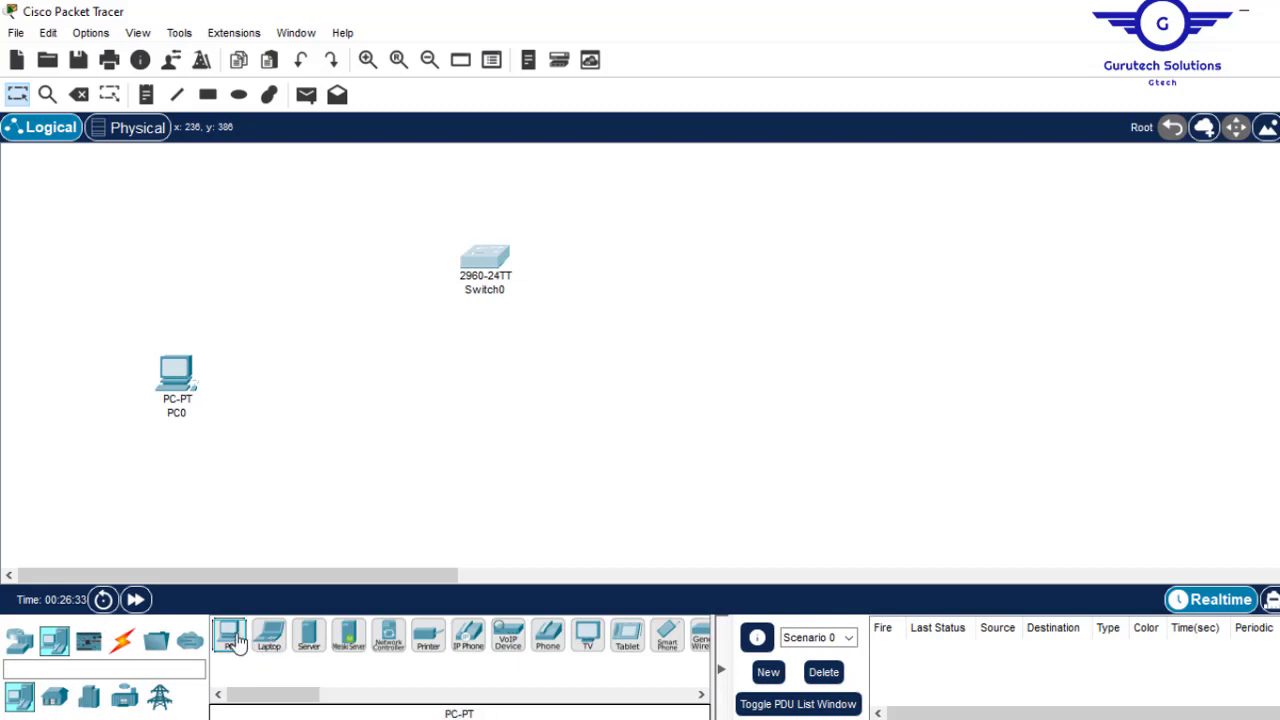
{"action": "left_click", "coordinate": [245, 408]}
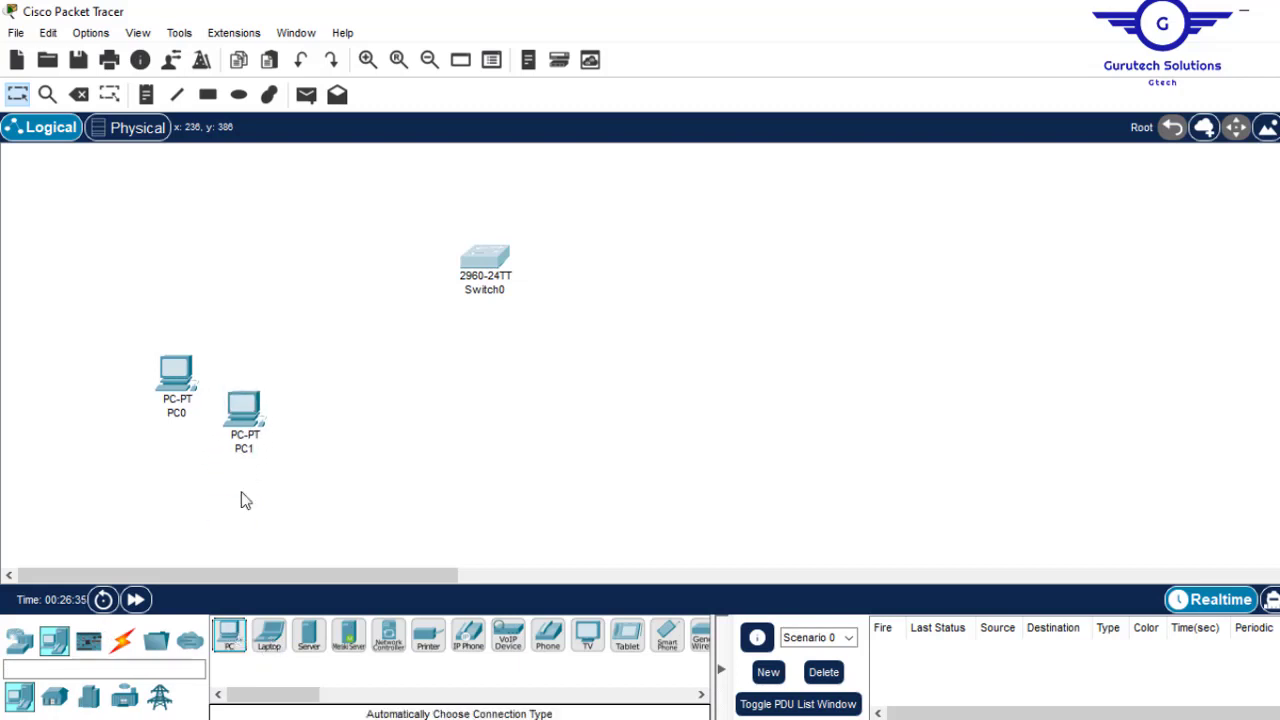
- Add two more PCs next to each other directly below Switch0
{"action": "left_click", "coordinate": [230, 640]}
{"action": "left_click", "coordinate": [483, 442]}
{"action": "left_click", "coordinate": [230, 636]}
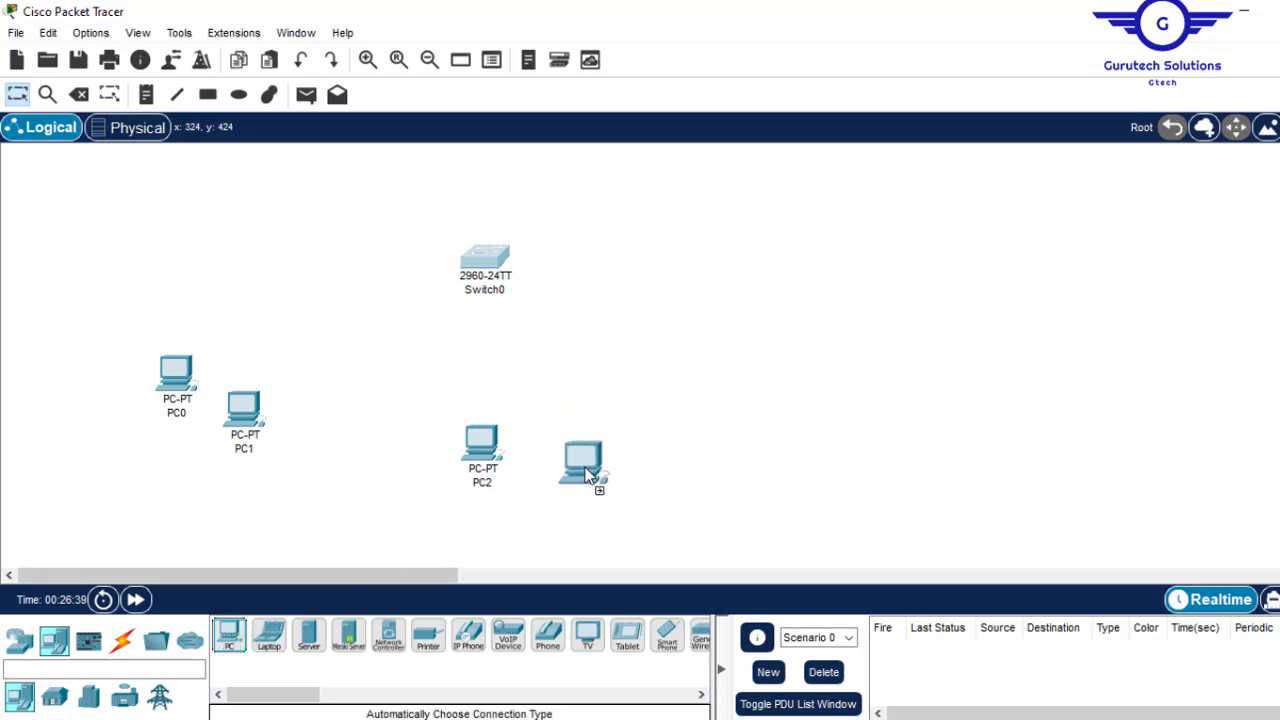
{"action": "left_click", "coordinate": [576, 462]}
- Add a third pair of PCs, one above the other, well to the right of Switch0
{"action": "left_click", "coordinate": [232, 642]}
{"action": "left_click", "coordinate": [910, 312]}
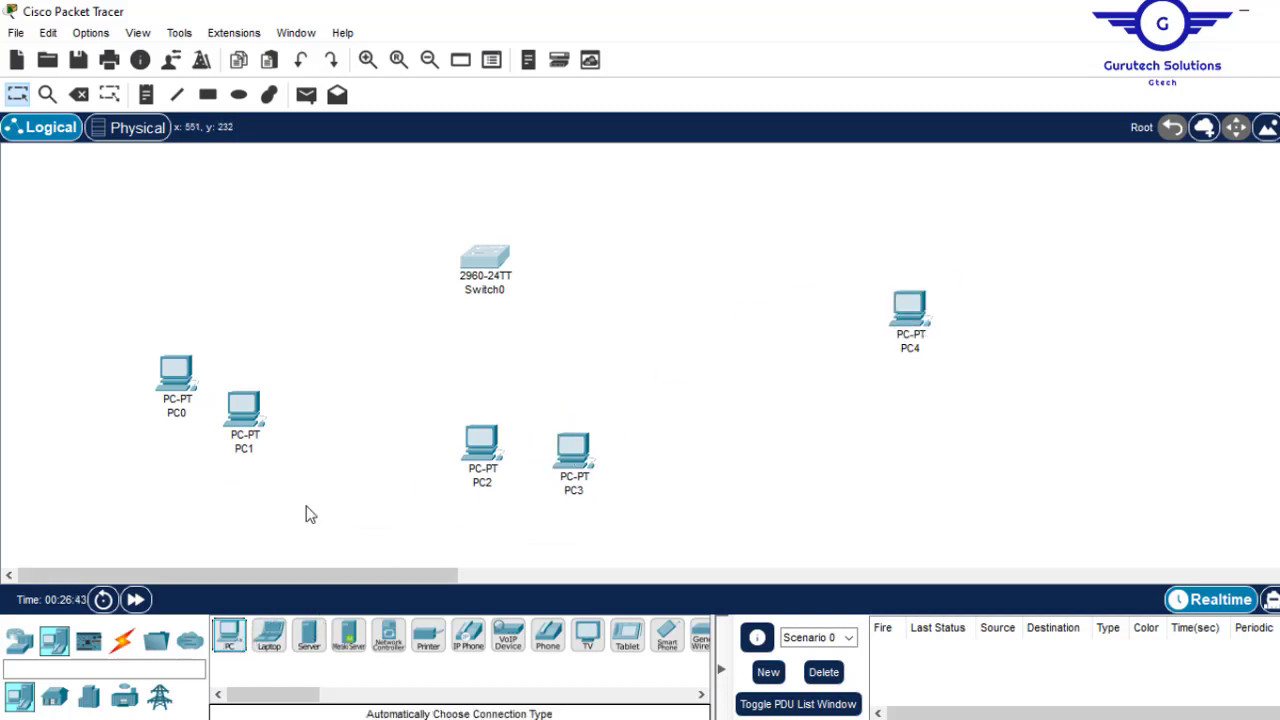
{"action": "left_click", "coordinate": [232, 638]}
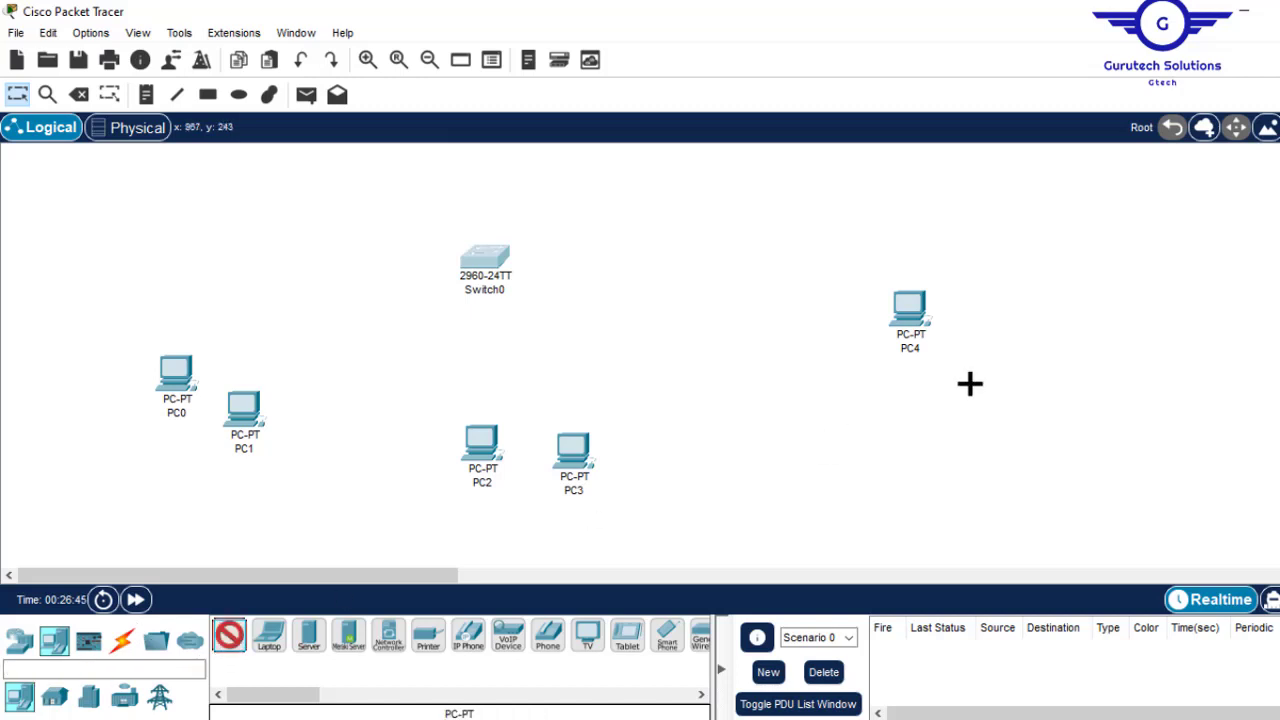
{"action": "left_click", "coordinate": [894, 384]}
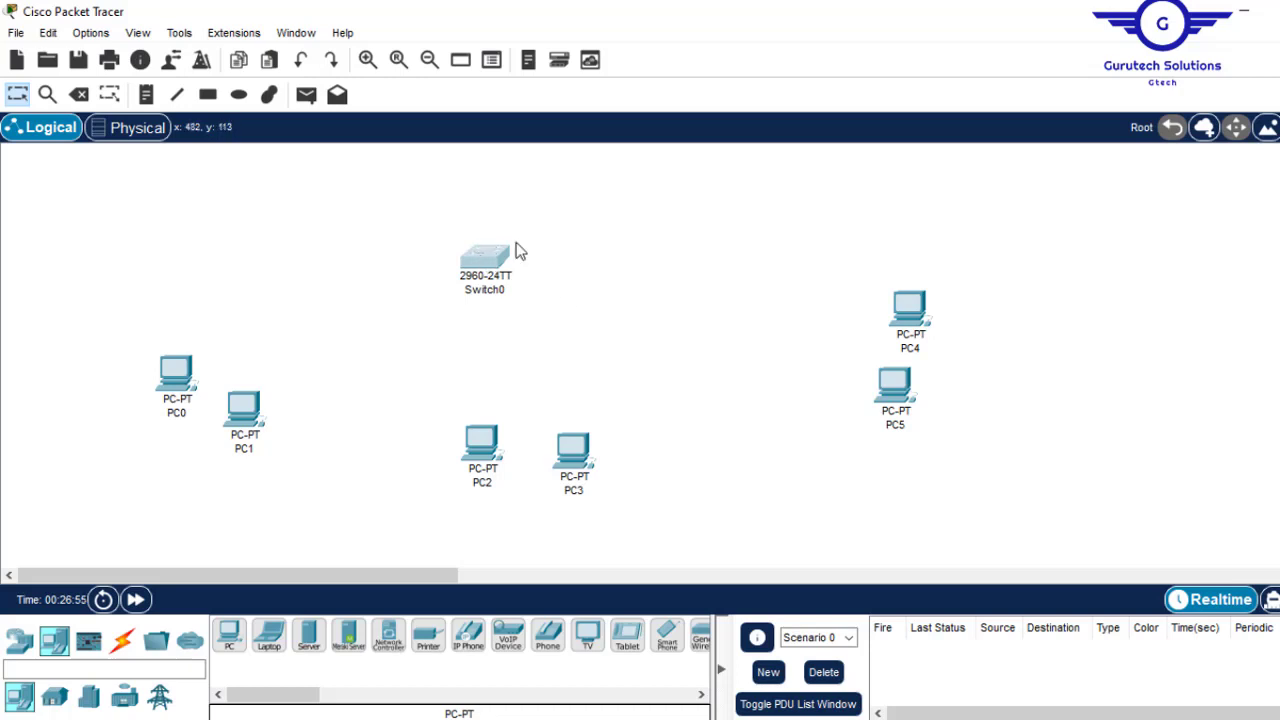
- Shift Switch0 slightly to the right and cable it to PC0 and PC1 with automatically chosen connections
{"action": "left_click_drag", "start_coordinate": [486, 261], "coordinate": [530, 245]}
{"action": "left_click", "coordinate": [122, 640]}
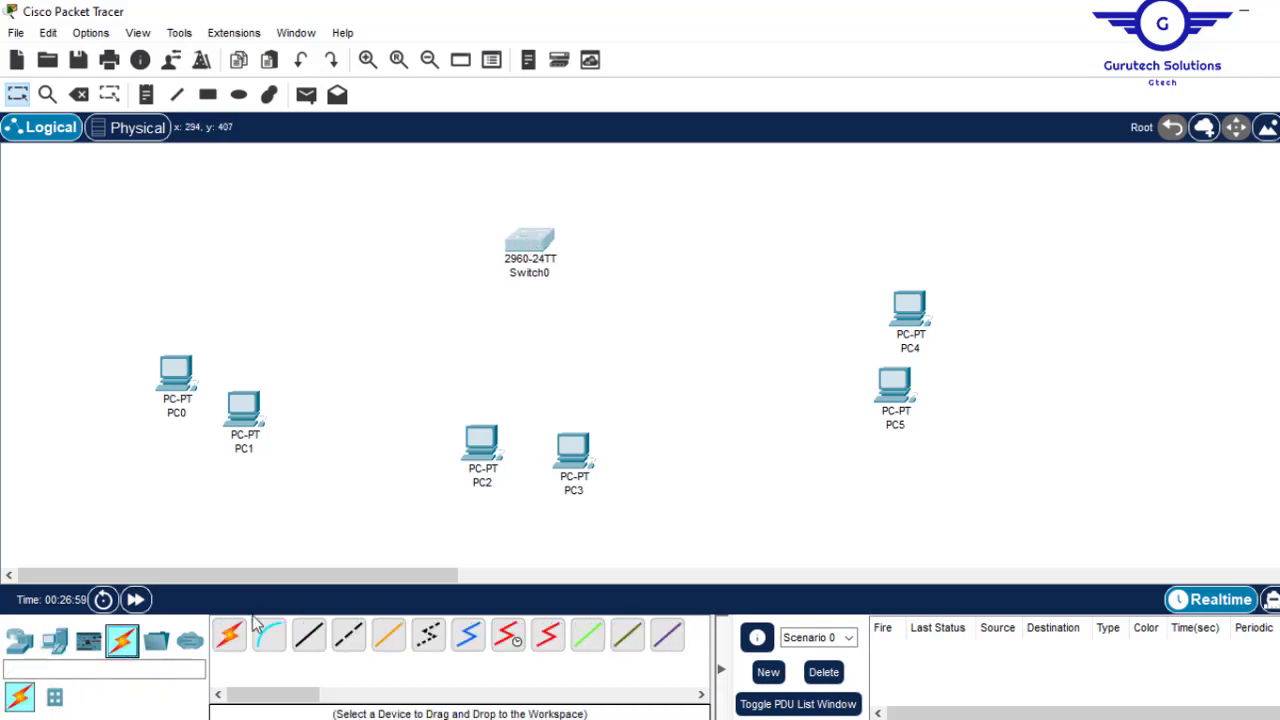
{"action": "left_click", "coordinate": [229, 635]}
{"action": "left_click", "coordinate": [530, 243]}
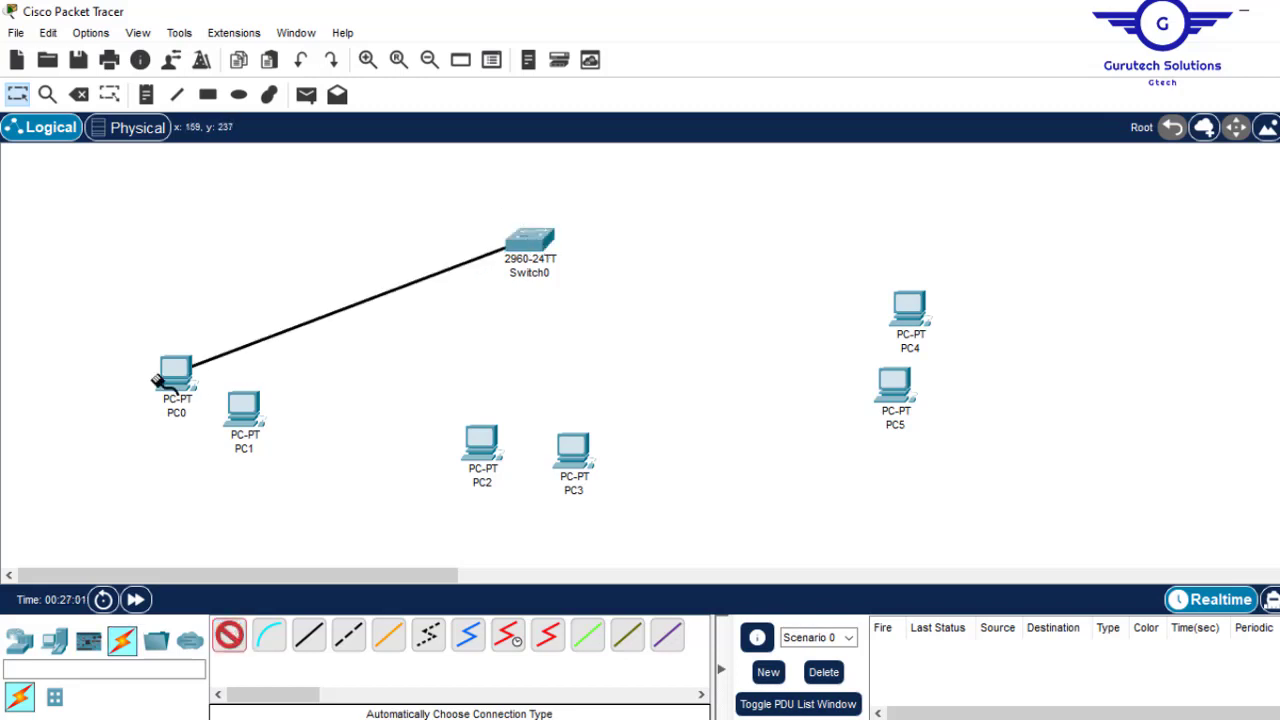
{"action": "left_click", "coordinate": [175, 372]}
{"action": "left_click", "coordinate": [229, 636]}
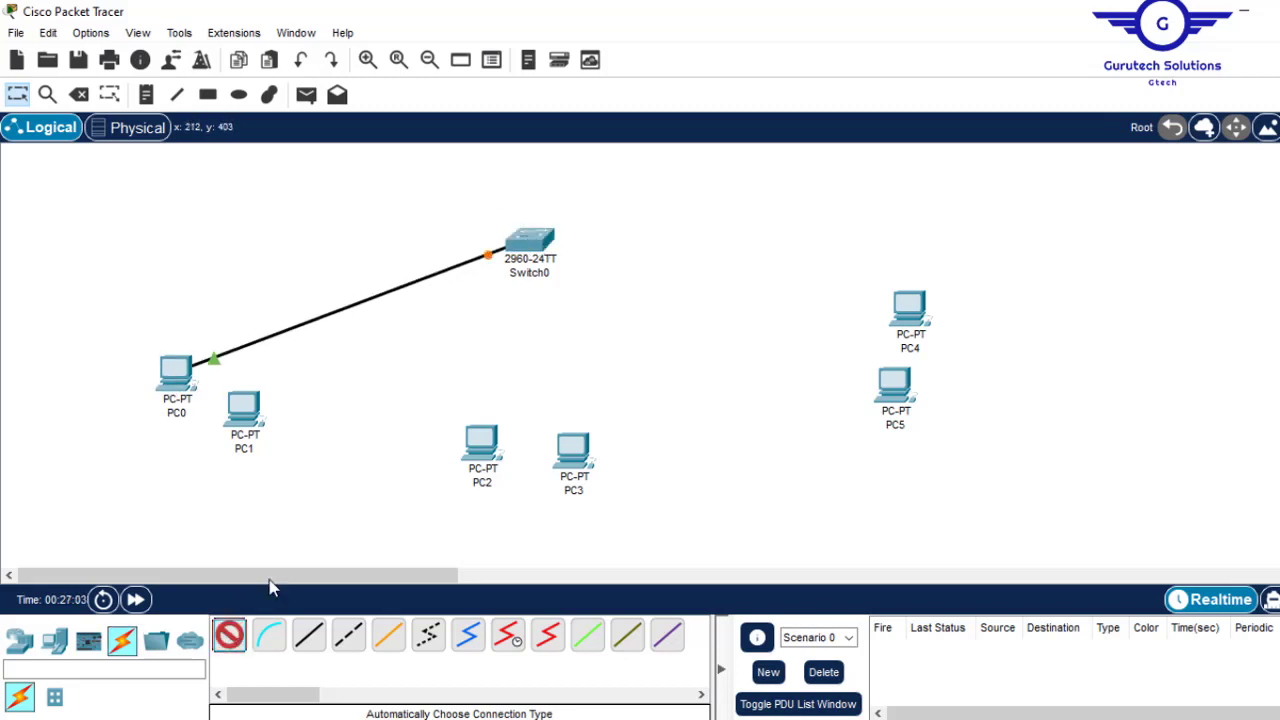
{"action": "left_click", "coordinate": [537, 243]}
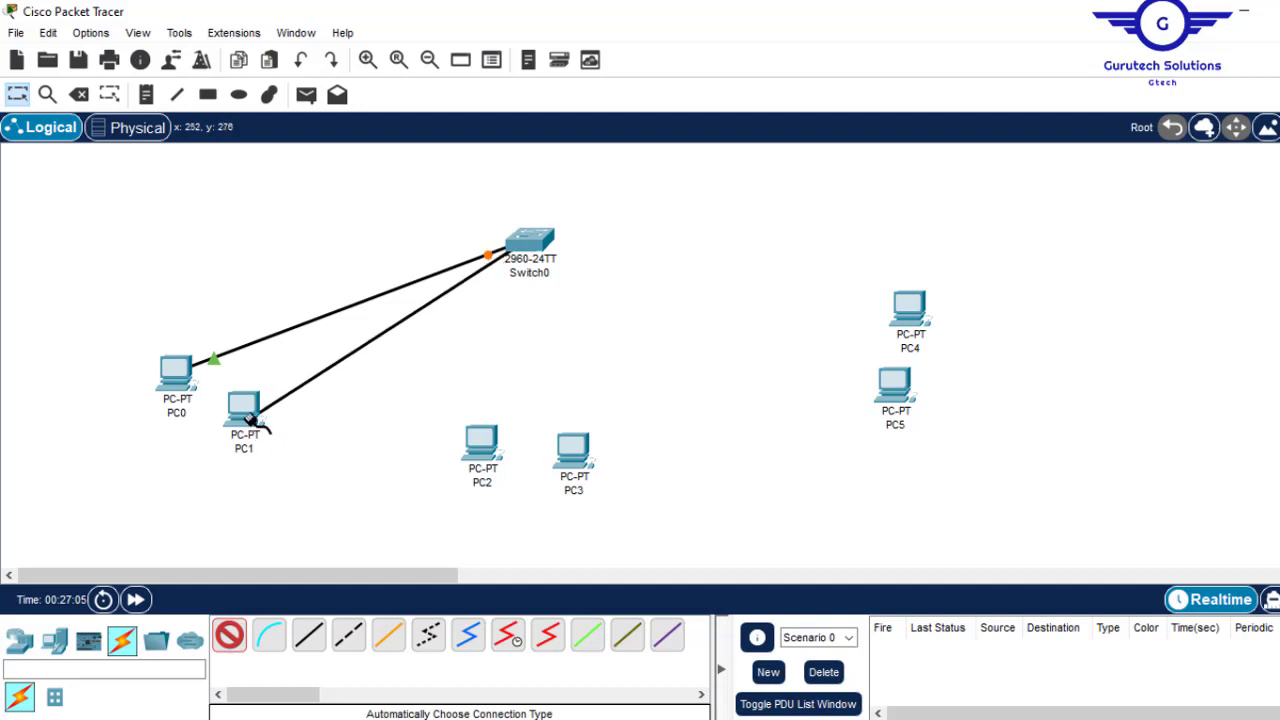
{"action": "left_click", "coordinate": [247, 415]}
- Cable Switch0 to PC2 and PC3 with automatically chosen connections
{"action": "left_click", "coordinate": [229, 637]}
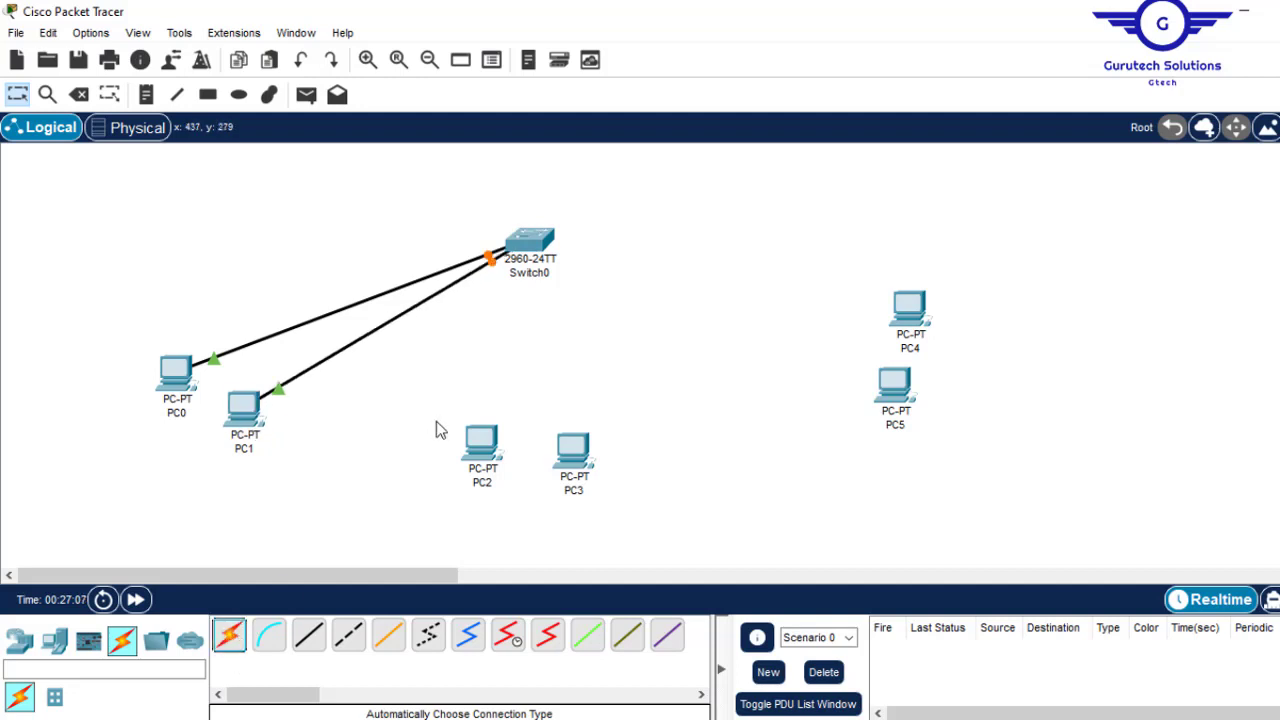
{"action": "left_click", "coordinate": [231, 639]}
{"action": "left_click", "coordinate": [537, 240]}
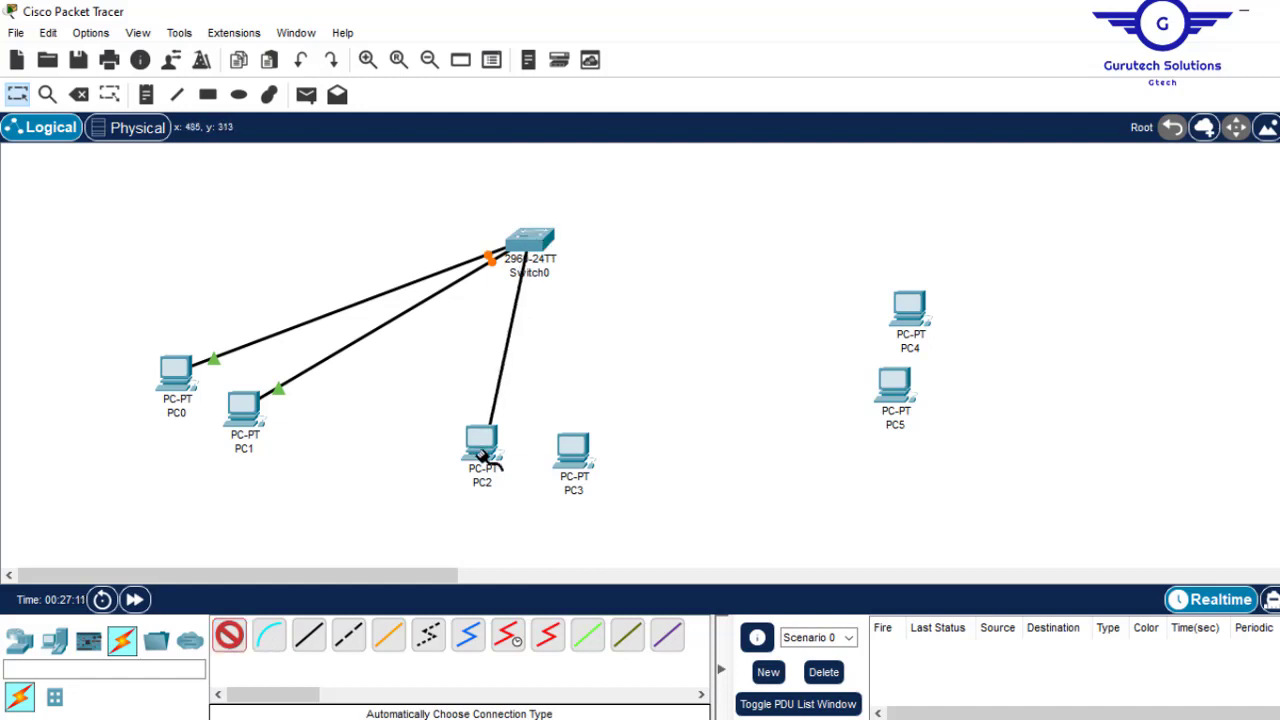
{"action": "left_click", "coordinate": [484, 447]}
{"action": "left_click", "coordinate": [229, 640]}
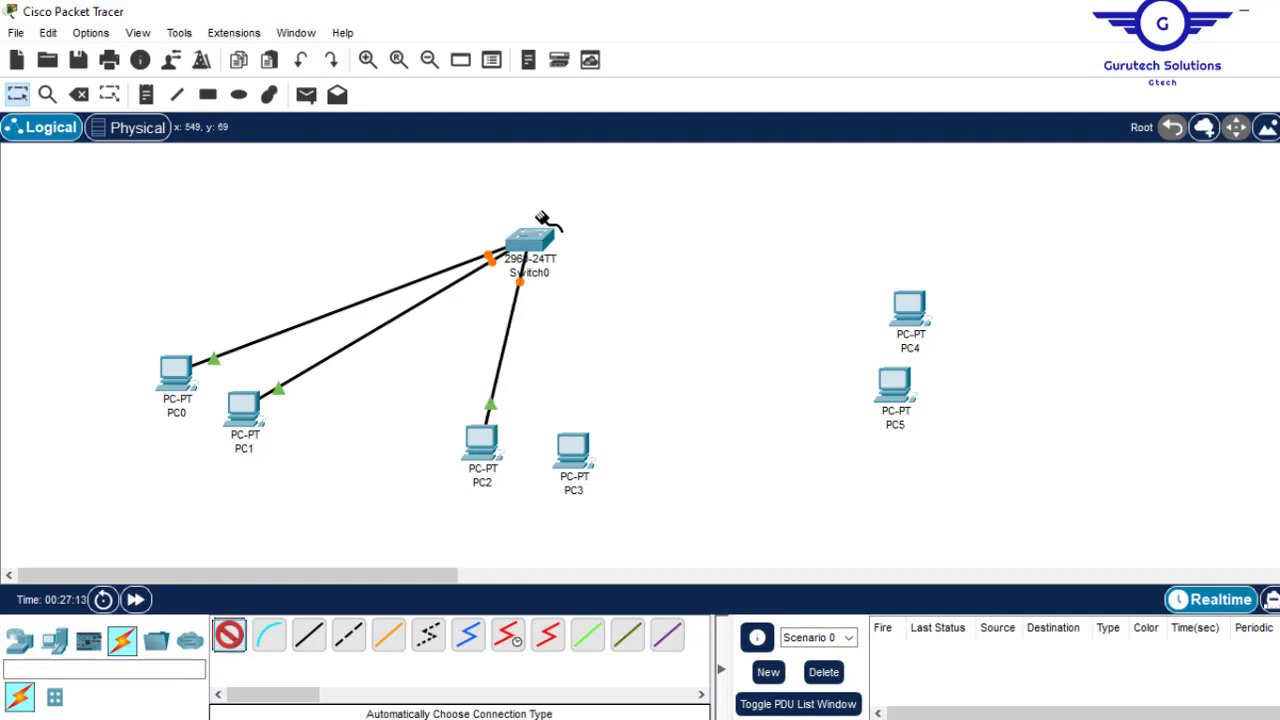
{"action": "left_click", "coordinate": [538, 242]}
{"action": "left_click", "coordinate": [572, 449]}
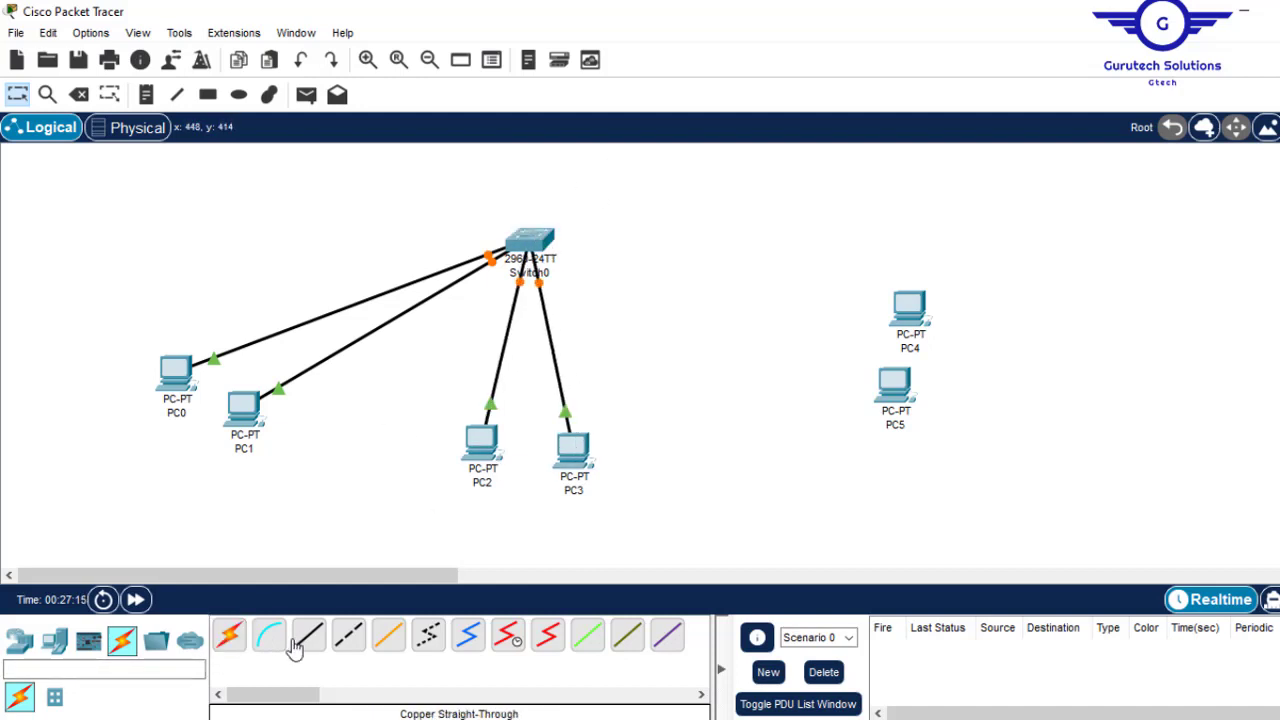
- Cable Switch0 to PC4 and PC5 with automatically chosen connections
{"action": "left_click", "coordinate": [229, 640]}
{"action": "left_click", "coordinate": [530, 241]}
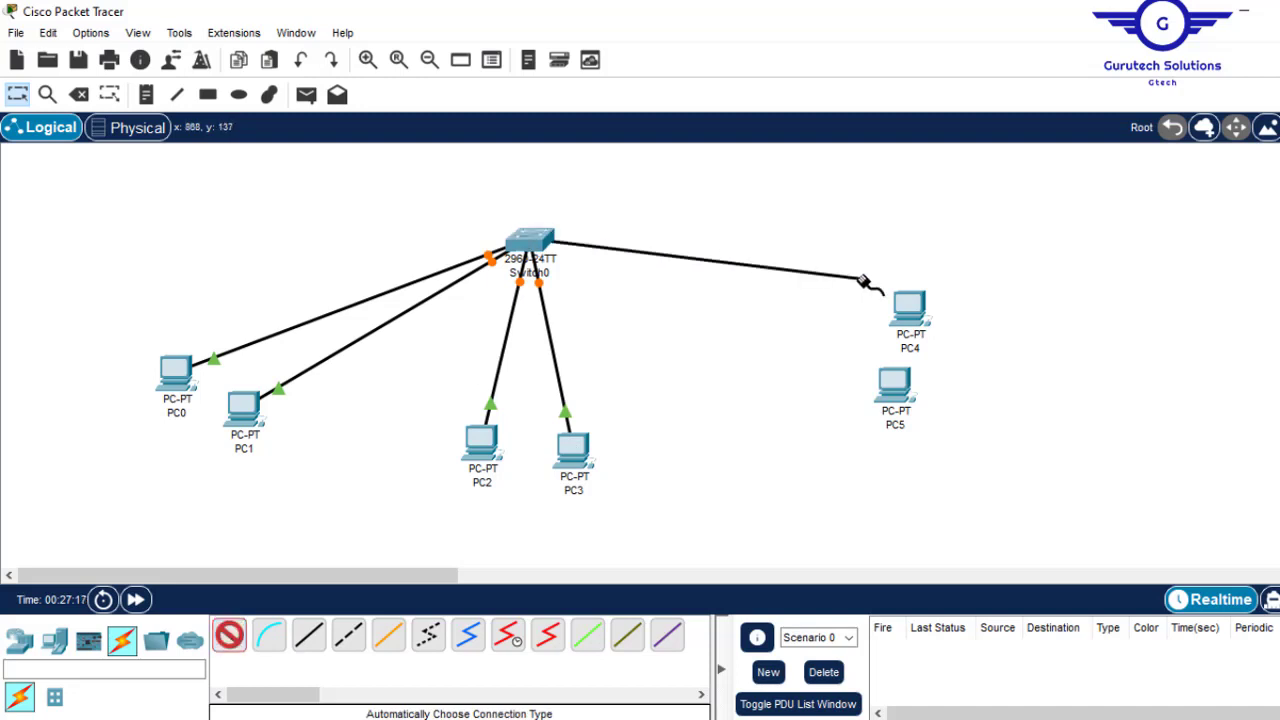
{"action": "left_click", "coordinate": [905, 305]}
{"action": "left_click", "coordinate": [229, 640]}
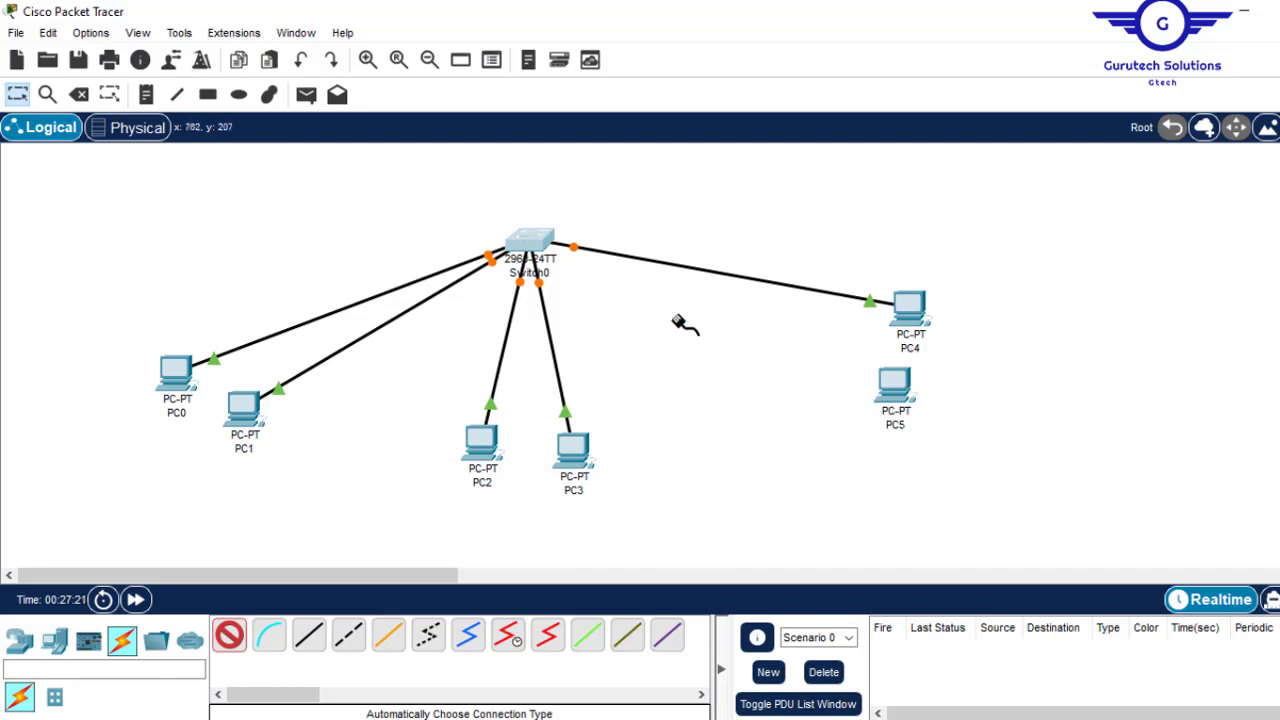
{"action": "left_click", "coordinate": [530, 237]}
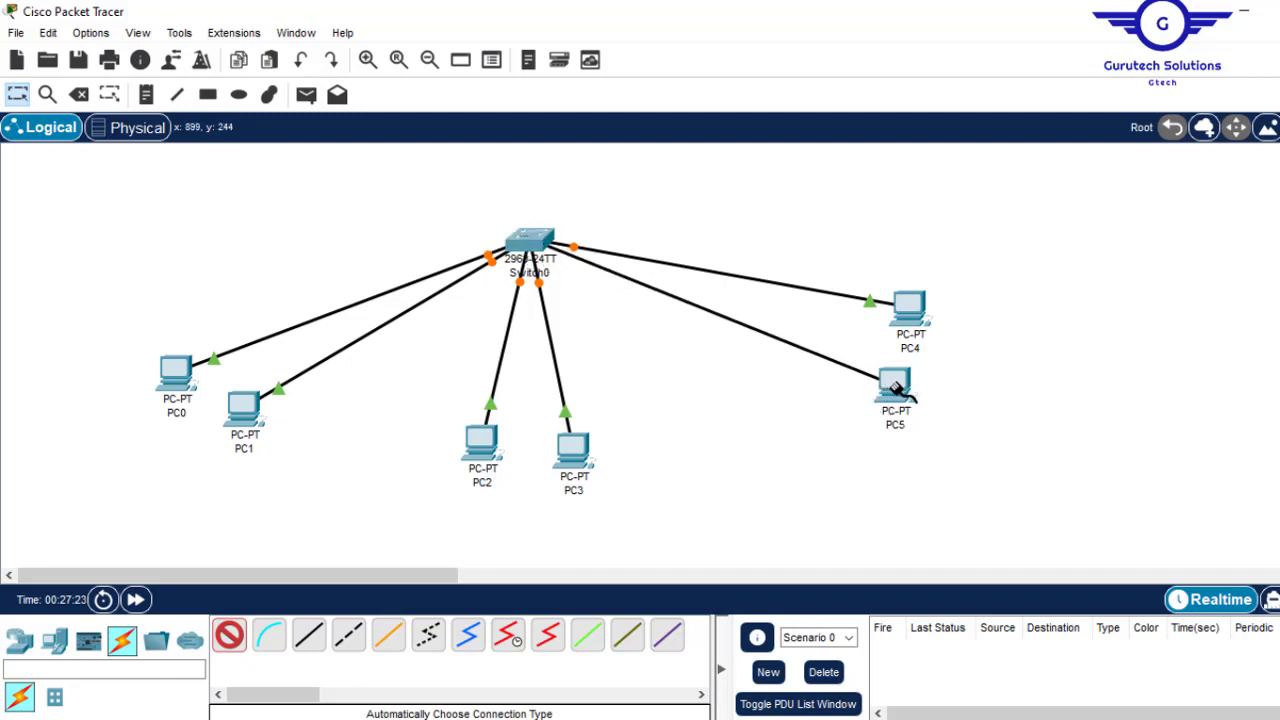
{"action": "left_click", "coordinate": [897, 388]}
- Rearrange the six PCs into three close pairs, placed lower beneath Switch0
{"action": "left_click_drag", "start_coordinate": [481, 455], "coordinate": [469, 497]}
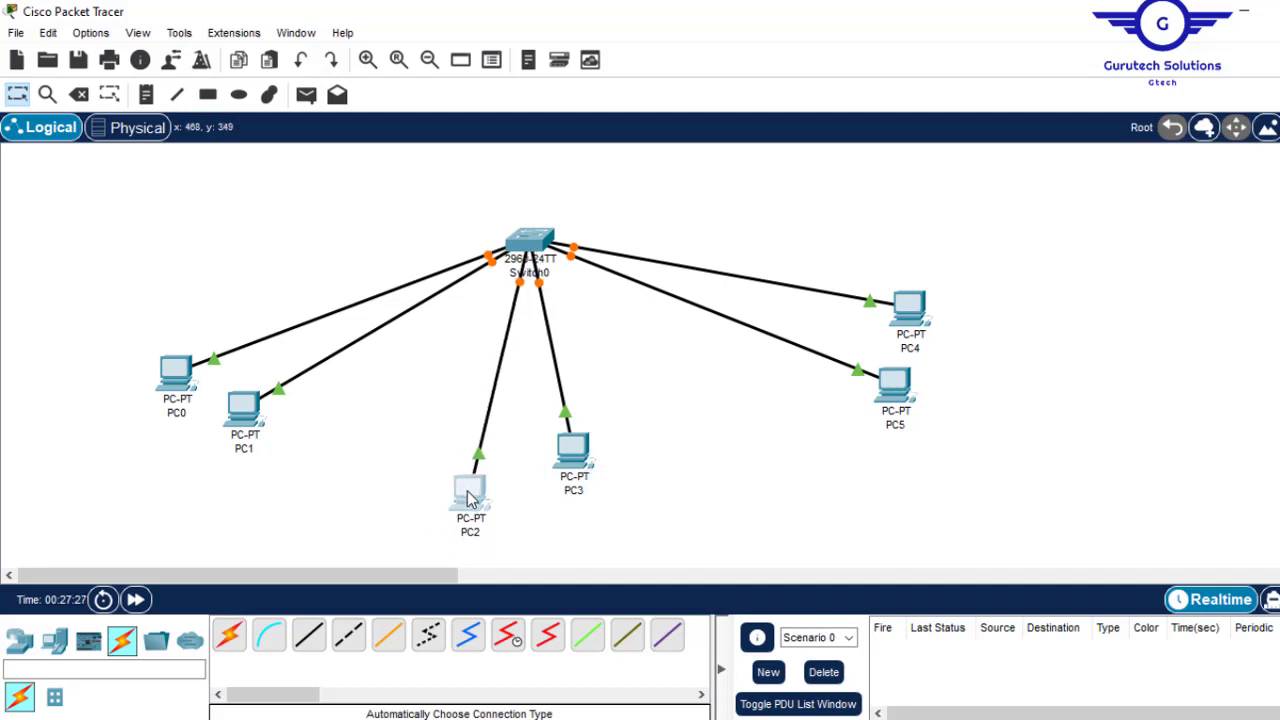
{"action": "left_click_drag", "start_coordinate": [565, 475], "coordinate": [525, 505]}
{"action": "left_click_drag", "start_coordinate": [896, 402], "coordinate": [855, 458]}
{"action": "left_click_drag", "start_coordinate": [910, 310], "coordinate": [917, 409]}
{"action": "left_click_drag", "start_coordinate": [238, 425], "coordinate": [197, 460]}
{"action": "left_click_drag", "start_coordinate": [177, 377], "coordinate": [122, 432]}
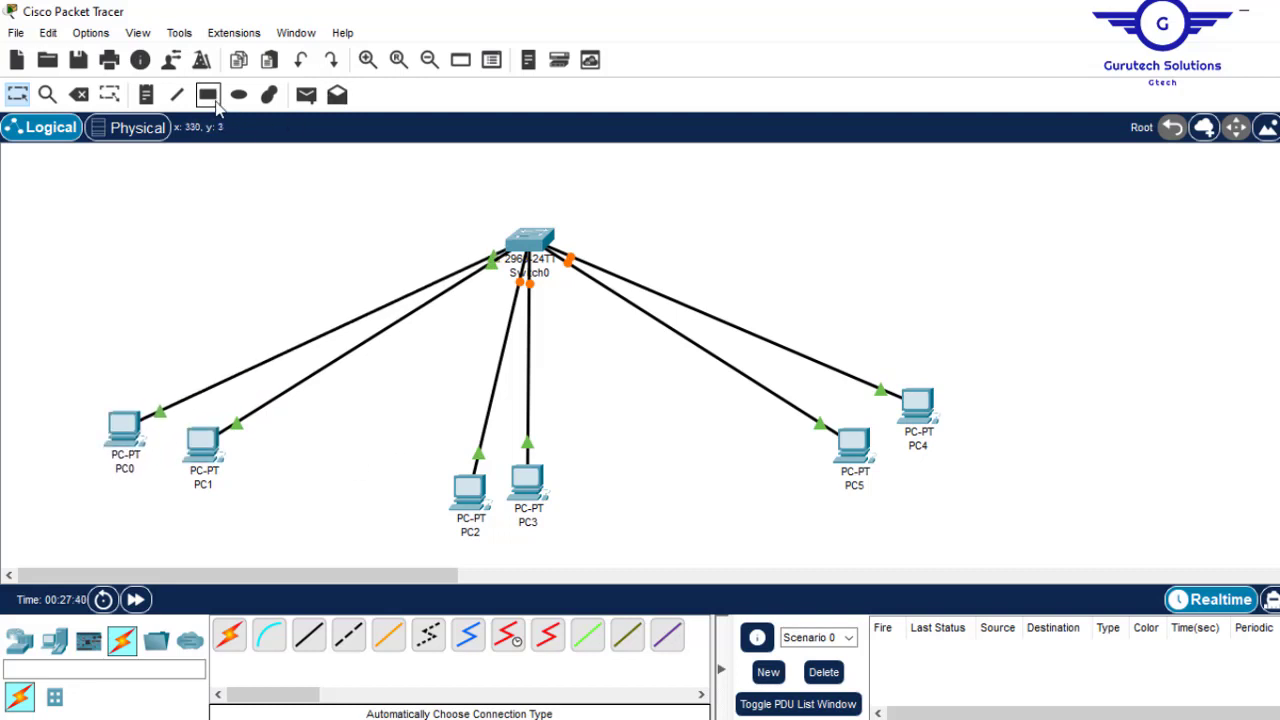
- Draw an unfilled rectangle around PC0 and PC1, and a larger rectangle with Fill Color enabled over it
{"action": "left_click", "coordinate": [208, 95]}
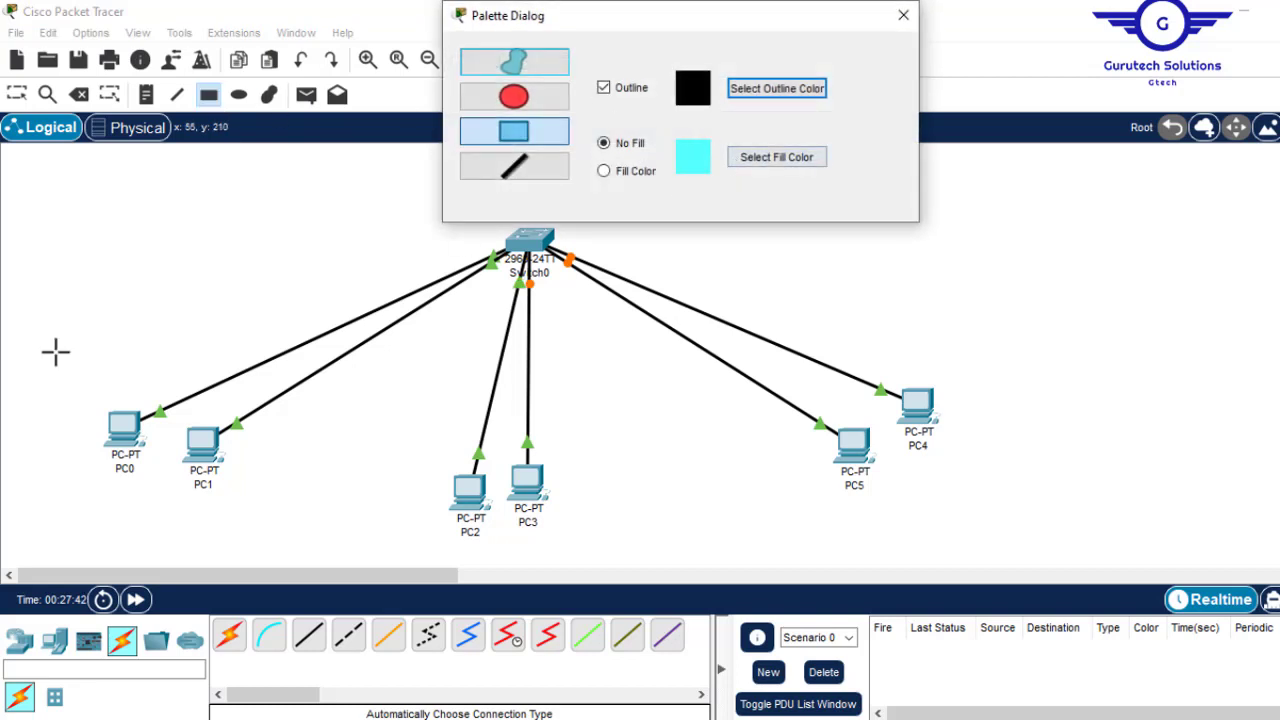
{"action": "left_click_drag", "start_coordinate": [27, 336], "coordinate": [254, 550]}
{"action": "left_click", "coordinate": [628, 173]}
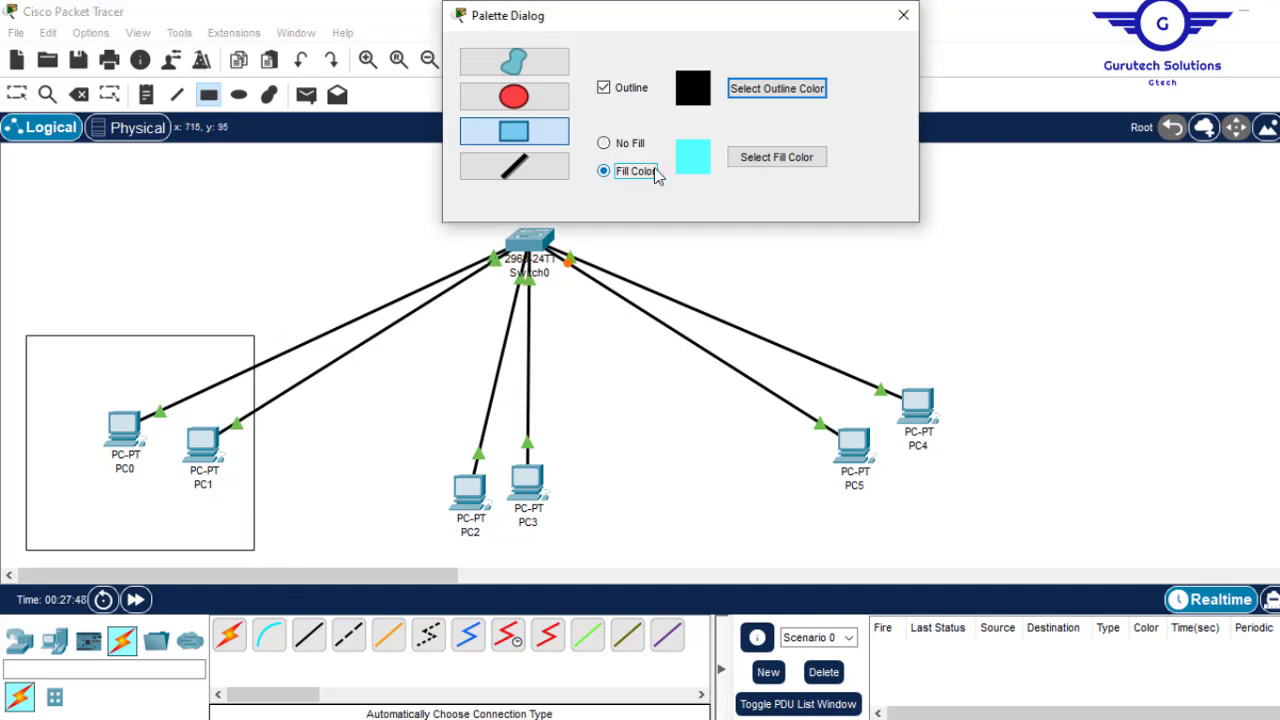
{"action": "left_click_drag", "start_coordinate": [13, 333], "coordinate": [323, 555]}
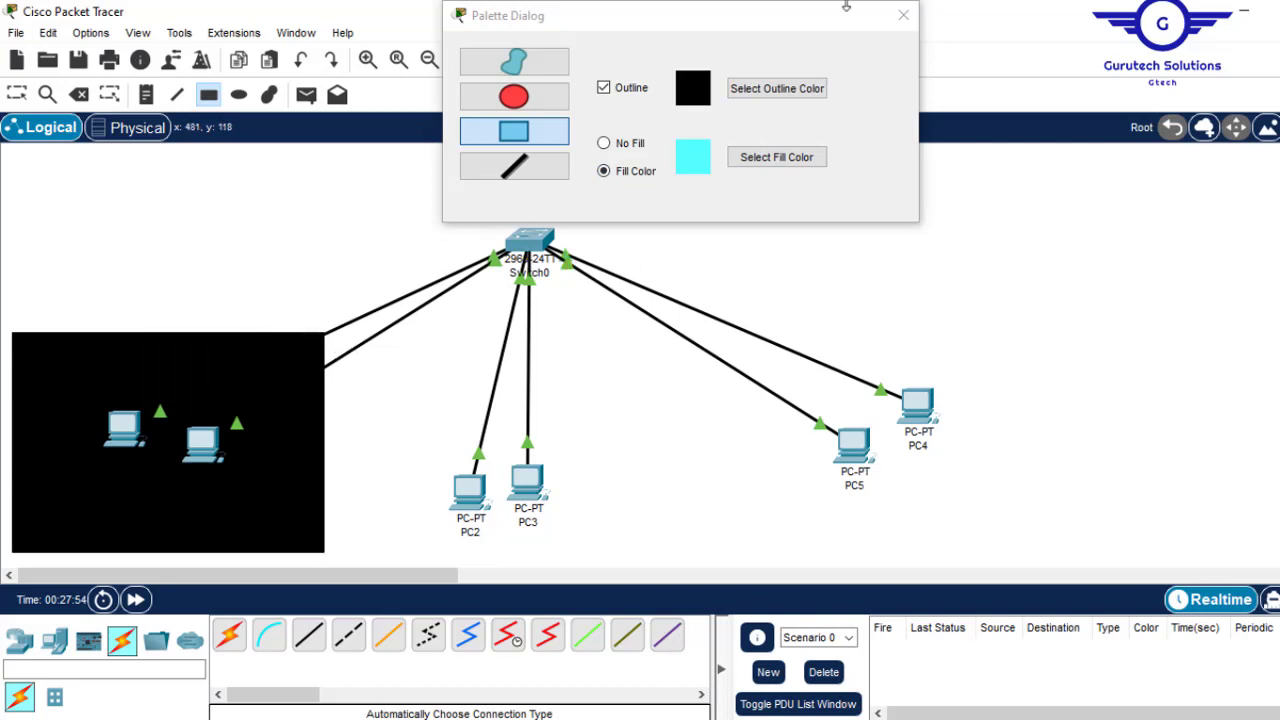
{"action": "left_click", "coordinate": [905, 17]}
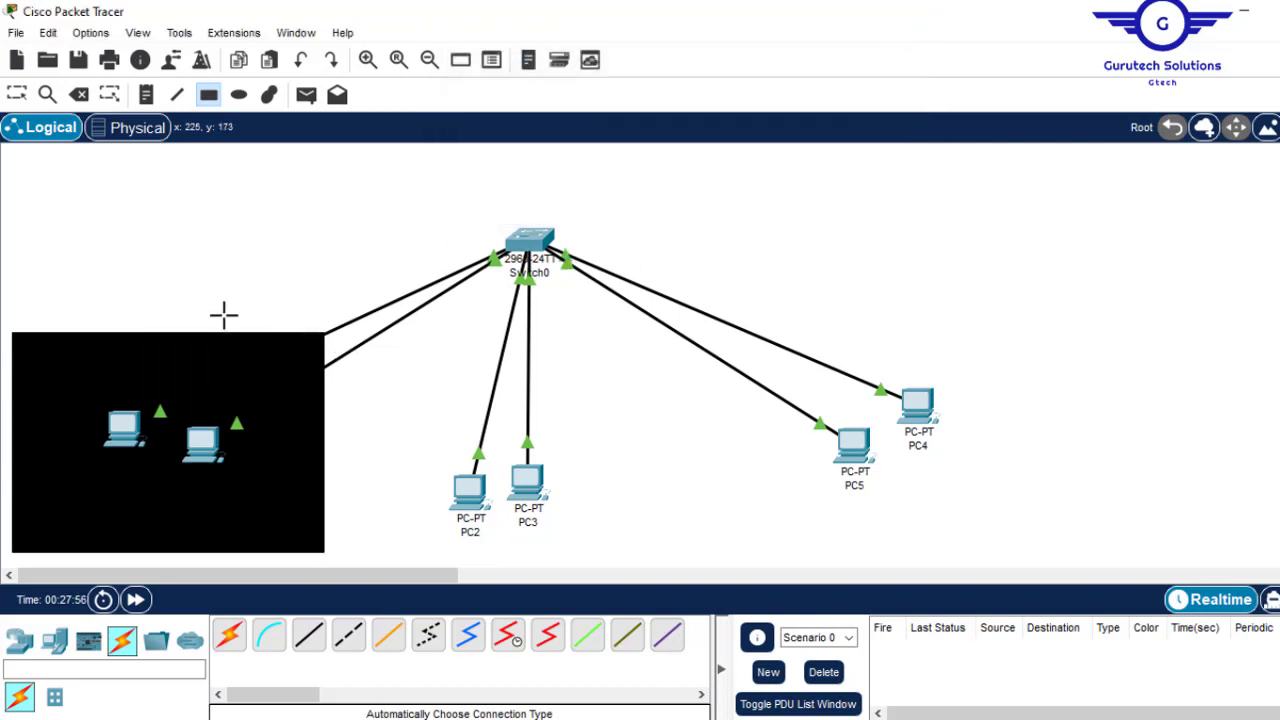
{"action": "key", "text": "Escape"}
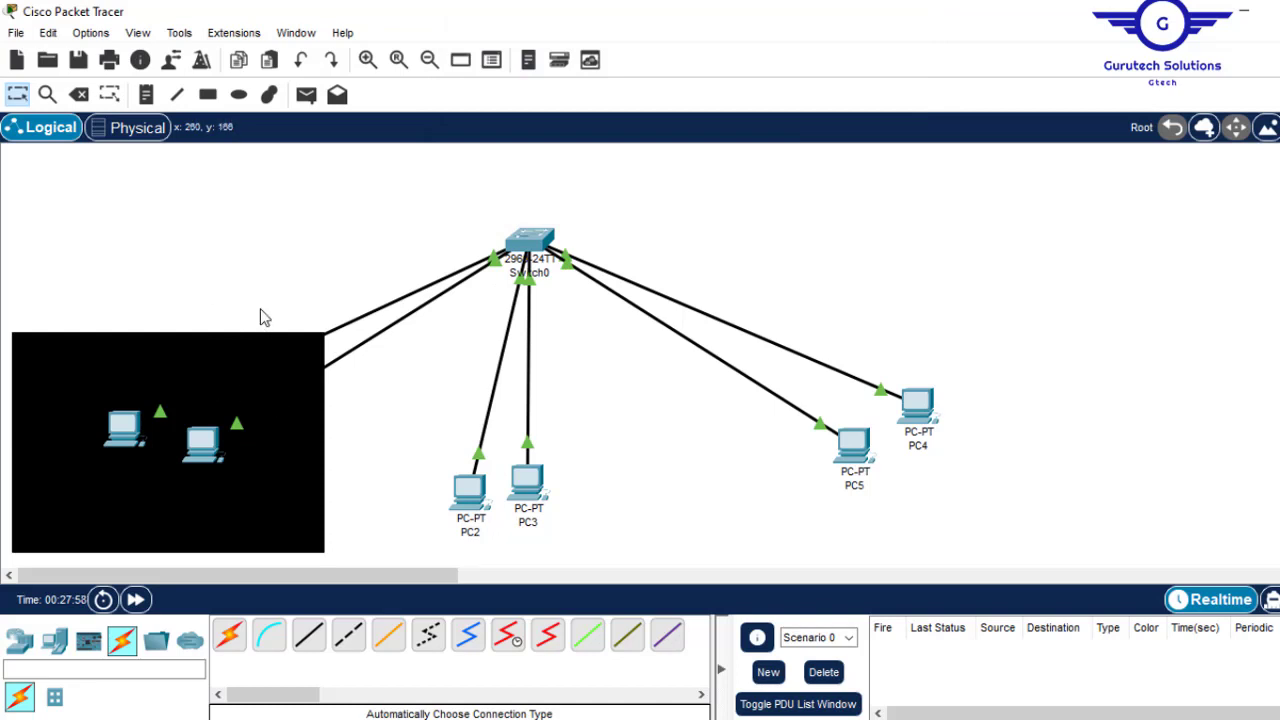
- Delete both the filled and the unfilled rectangle around PC0 and PC1
{"action": "left_click", "coordinate": [324, 396]}
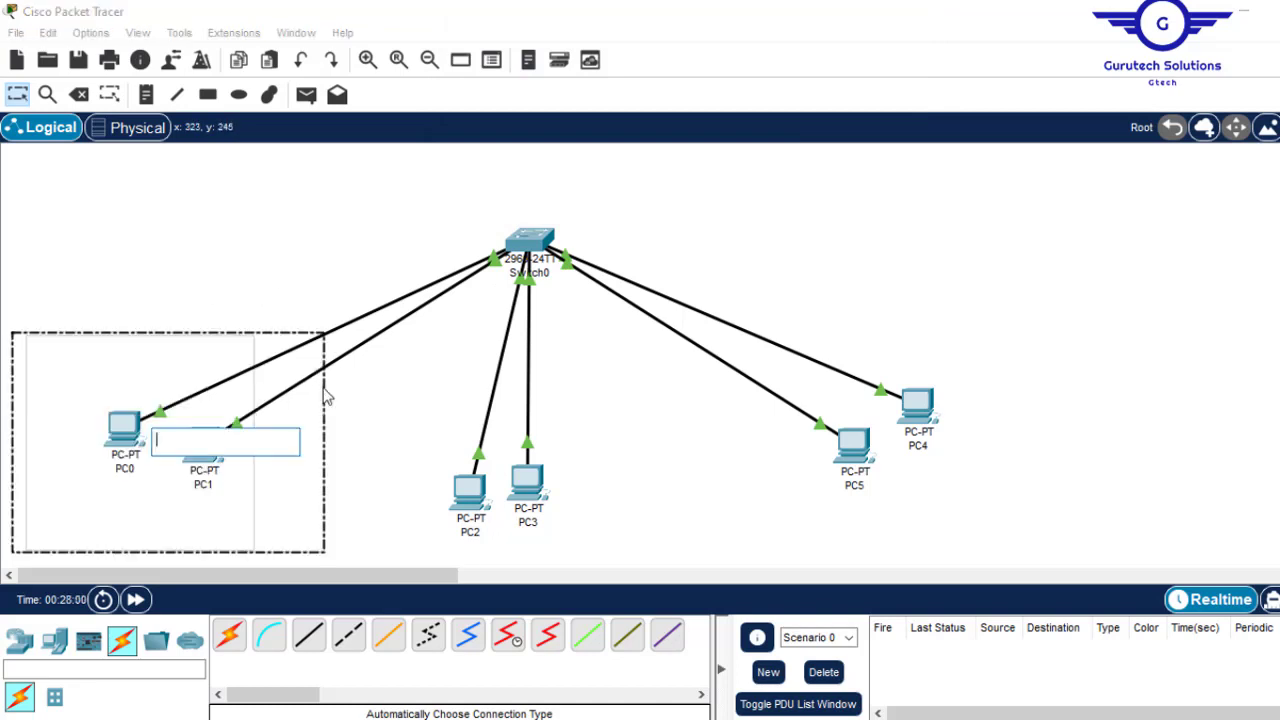
{"action": "left_click", "coordinate": [378, 404]}
{"action": "key", "text": "Delete"}
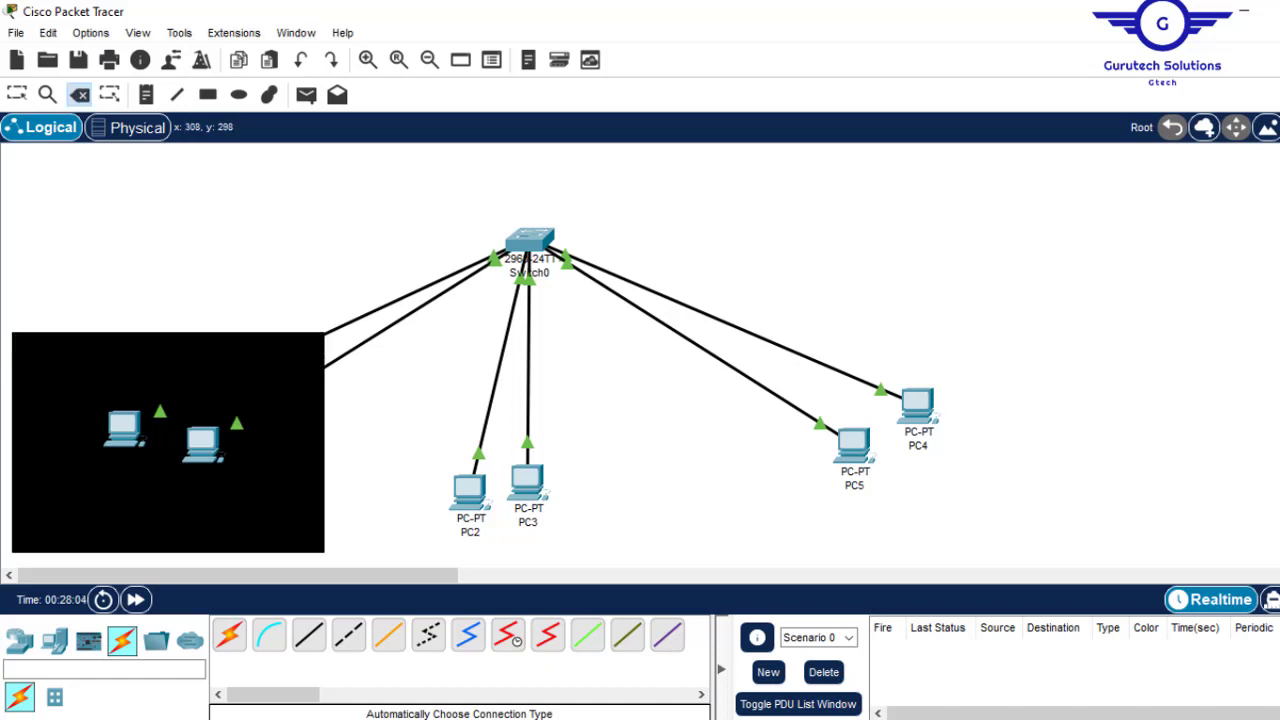
{"action": "left_click", "coordinate": [307, 440]}
{"action": "key", "text": "Escape"}
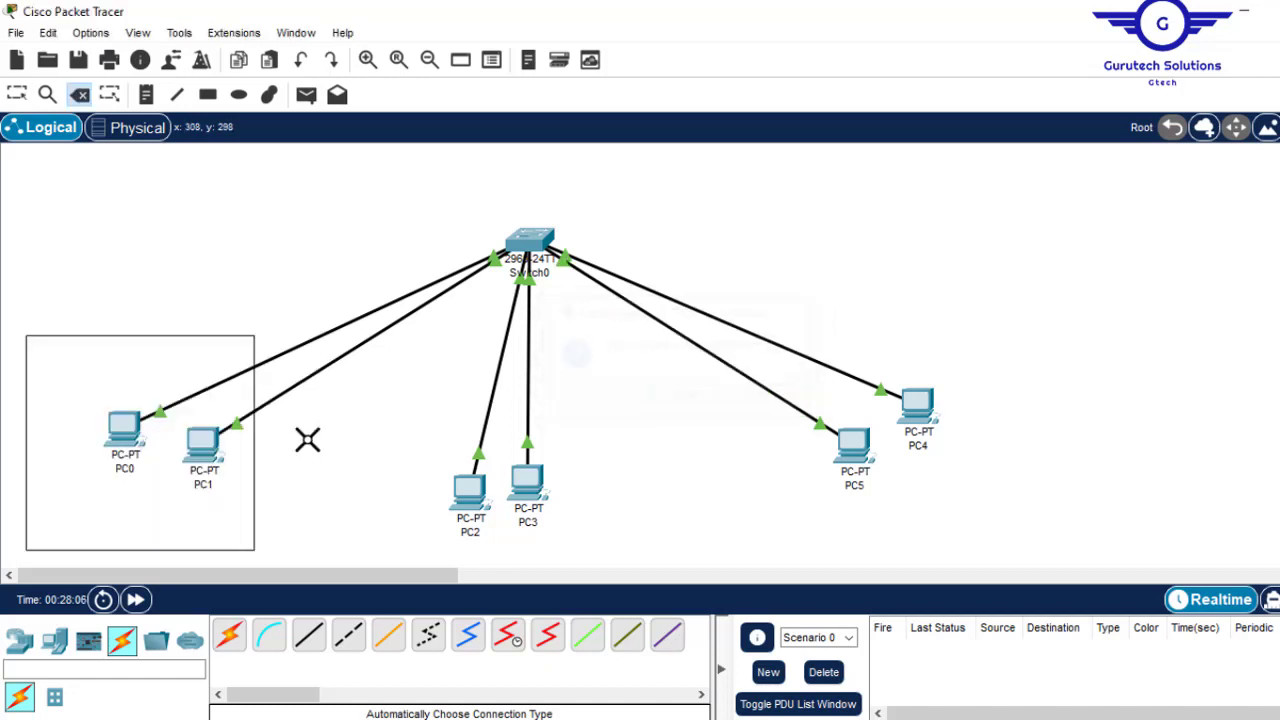
{"action": "left_click", "coordinate": [169, 356]}
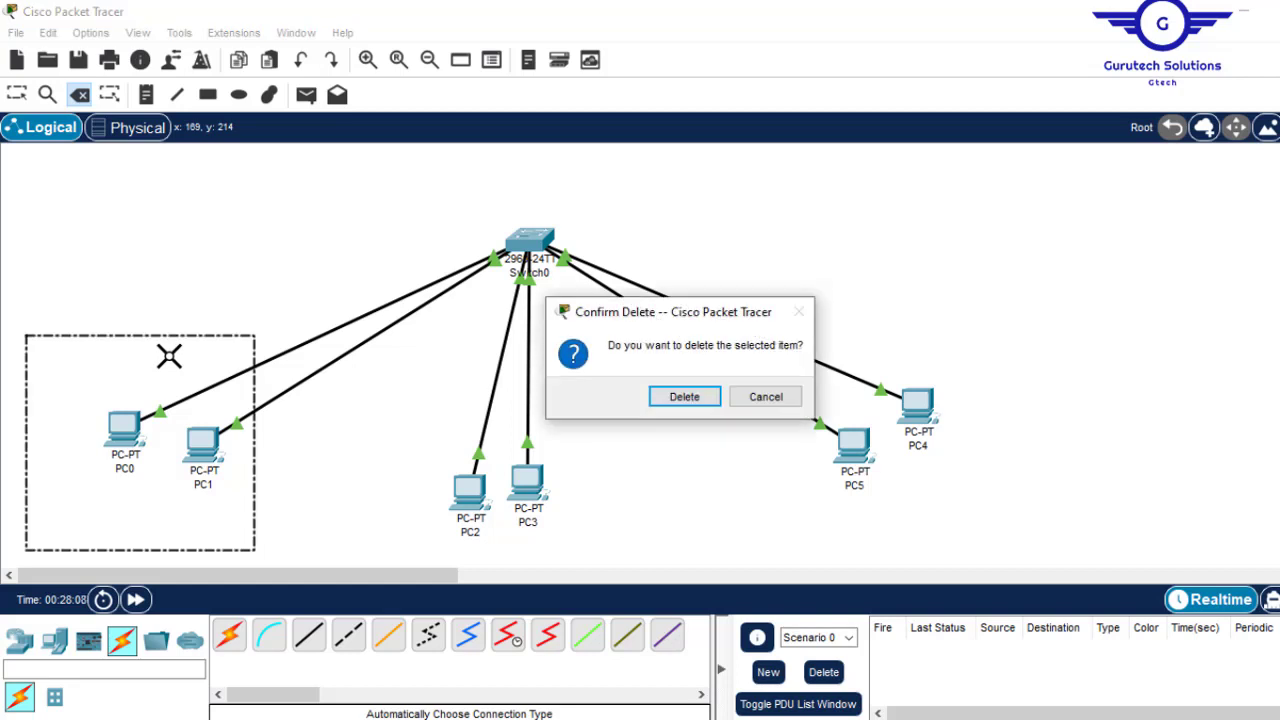
{"action": "key", "text": "Return"}
{"action": "key", "text": "Escape"}
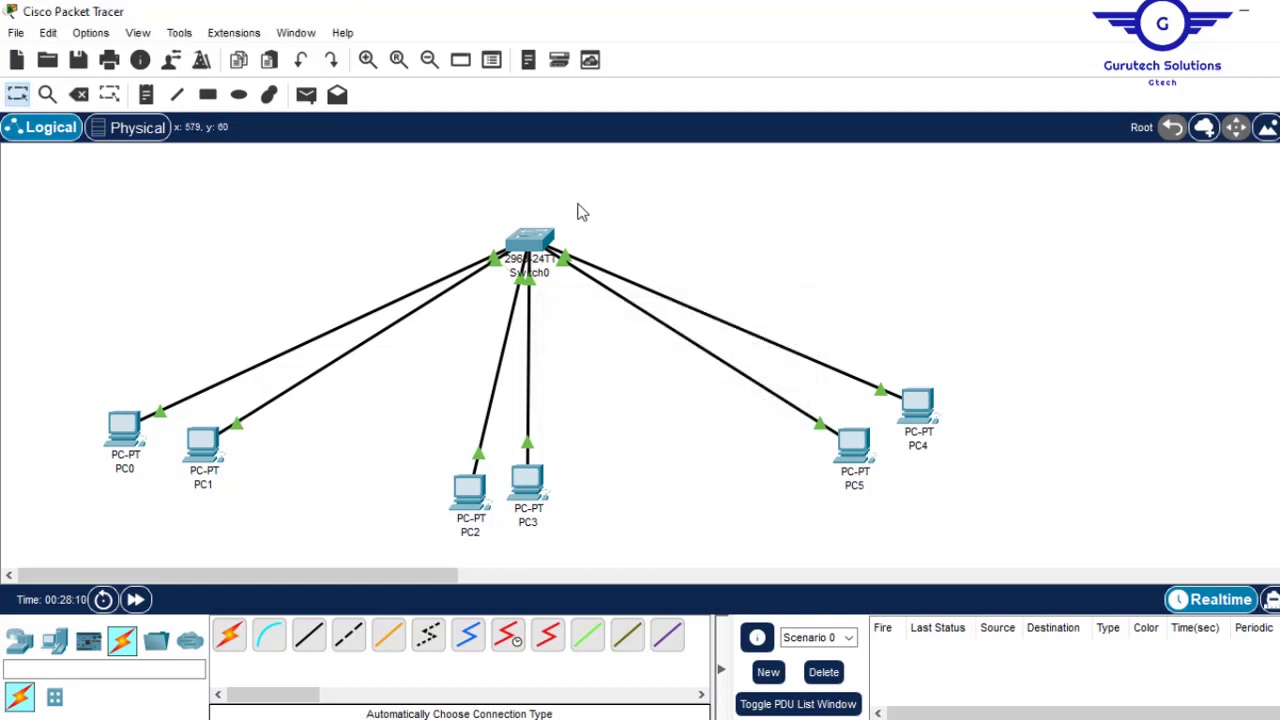
- Nudge Switch0 slightly to the left, and set the rectangle tool's fill color to light cyan #55ffff
{"action": "left_click_drag", "start_coordinate": [537, 244], "coordinate": [509, 235]}
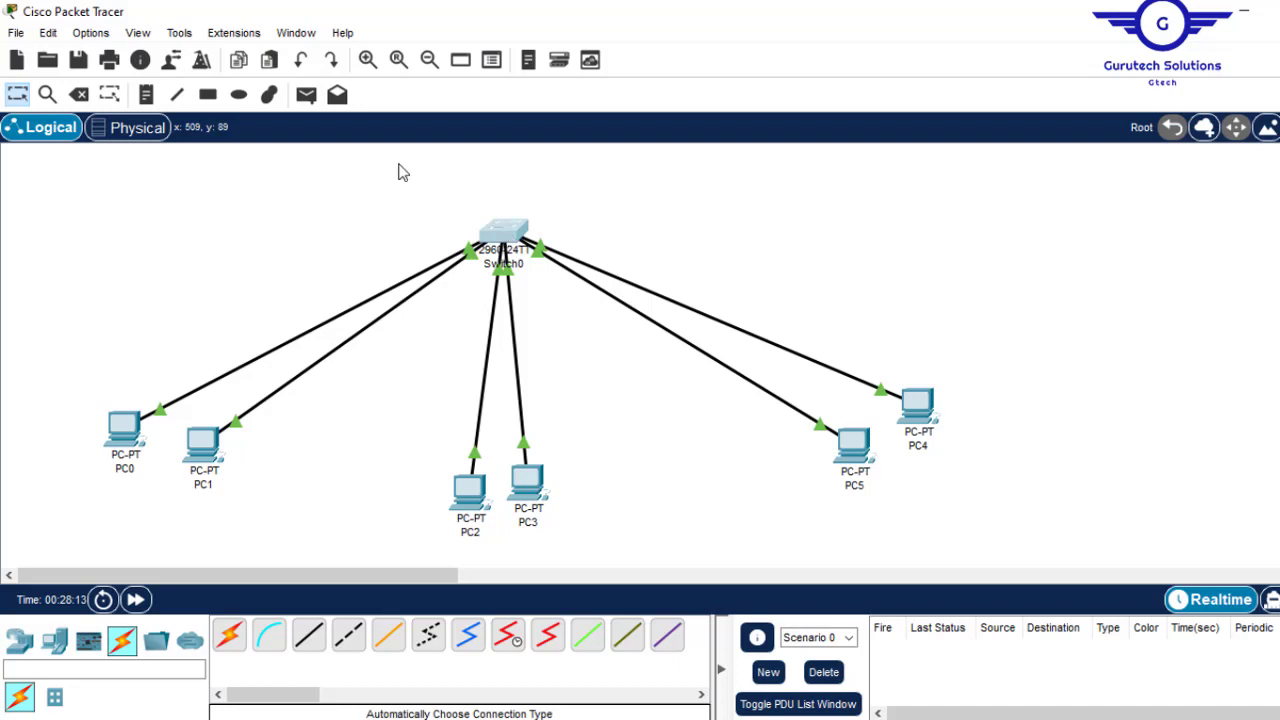
{"action": "left_click", "coordinate": [238, 94]}
{"action": "left_click", "coordinate": [207, 94]}
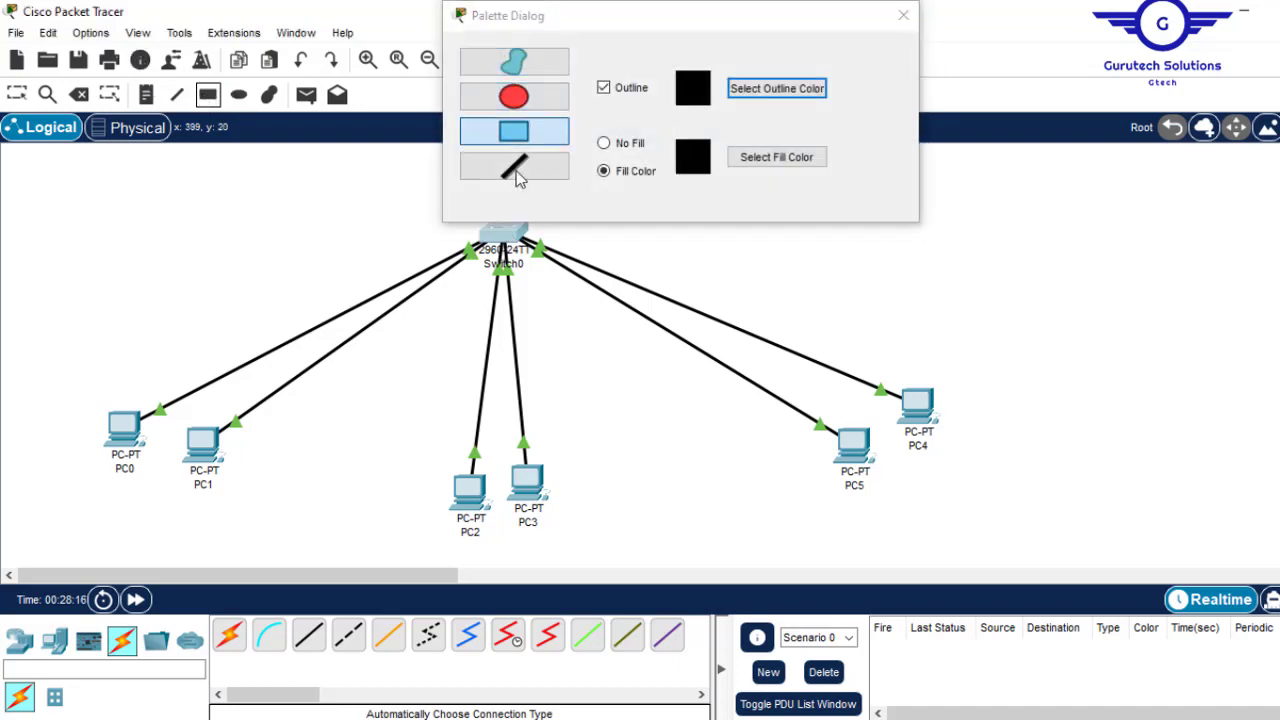
{"action": "left_click", "coordinate": [765, 160]}
{"action": "left_click", "coordinate": [612, 330]}
{"action": "left_click", "coordinate": [810, 535]}
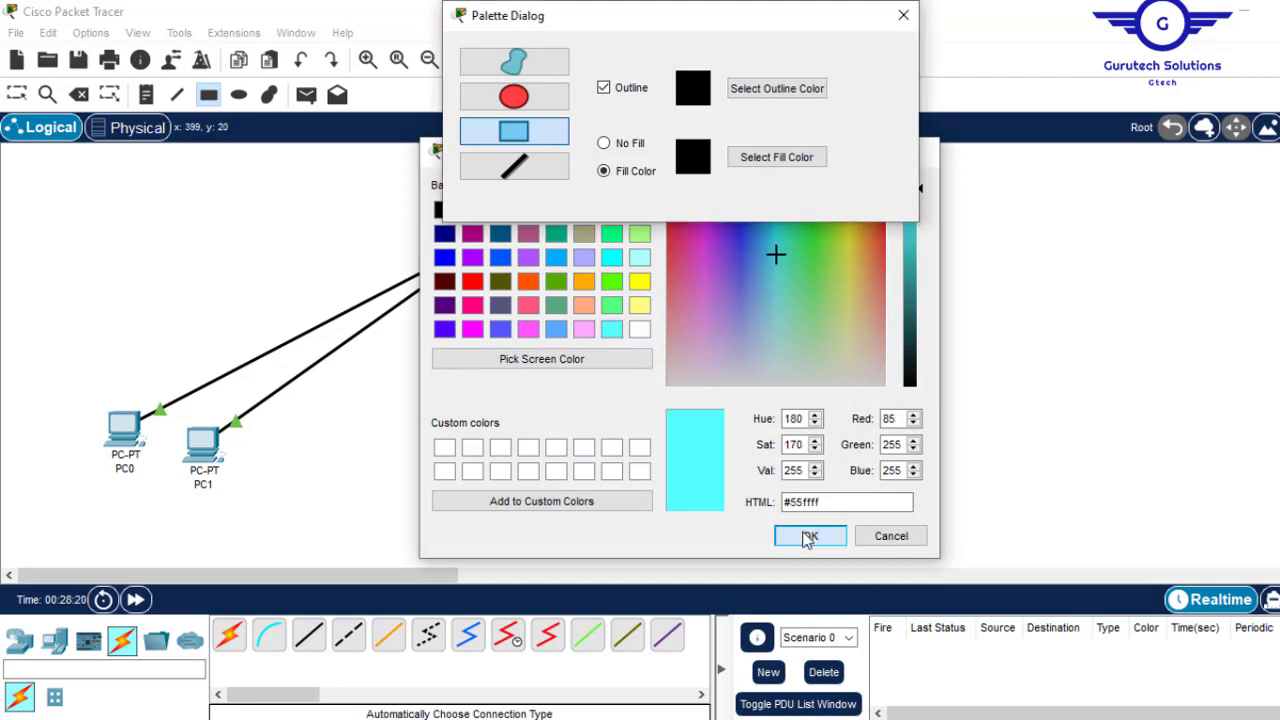
- Draw a light cyan filled rectangle around PC0 and PC1, and a pink #ffaaff filled rectangle around PC2 and PC3
{"action": "left_click_drag", "start_coordinate": [34, 339], "coordinate": [323, 551]}
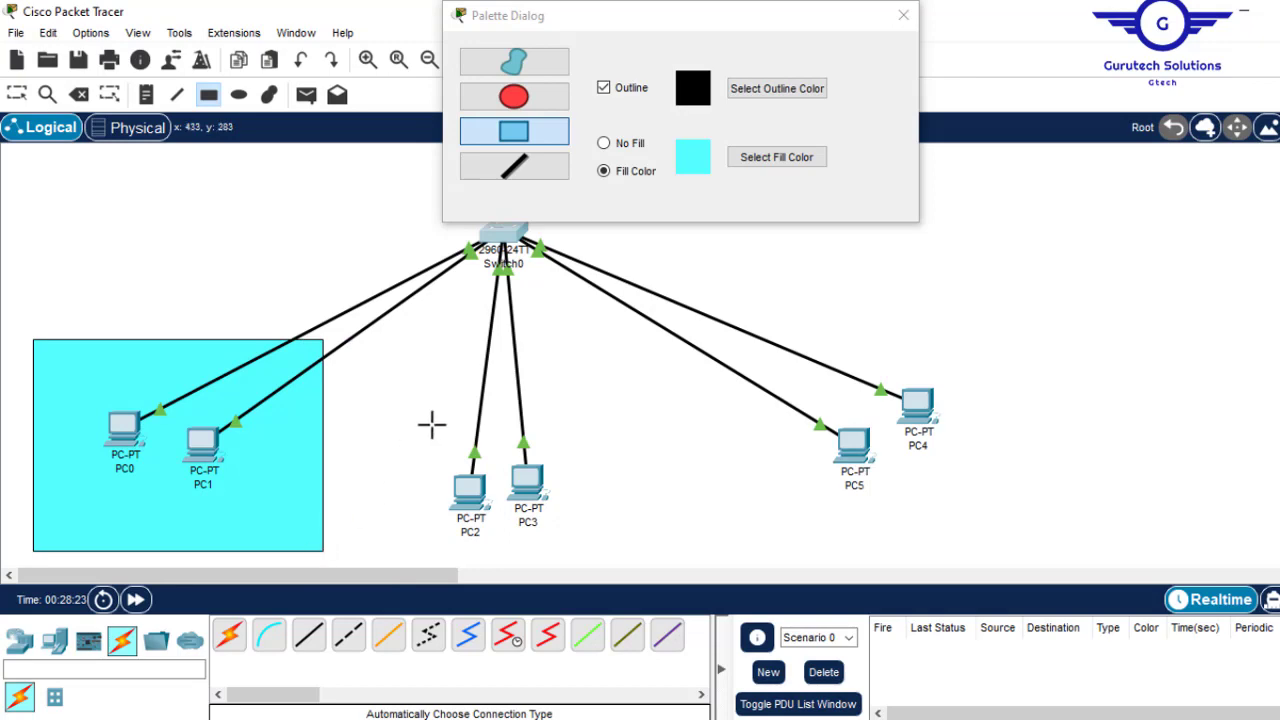
{"action": "left_click", "coordinate": [797, 160]}
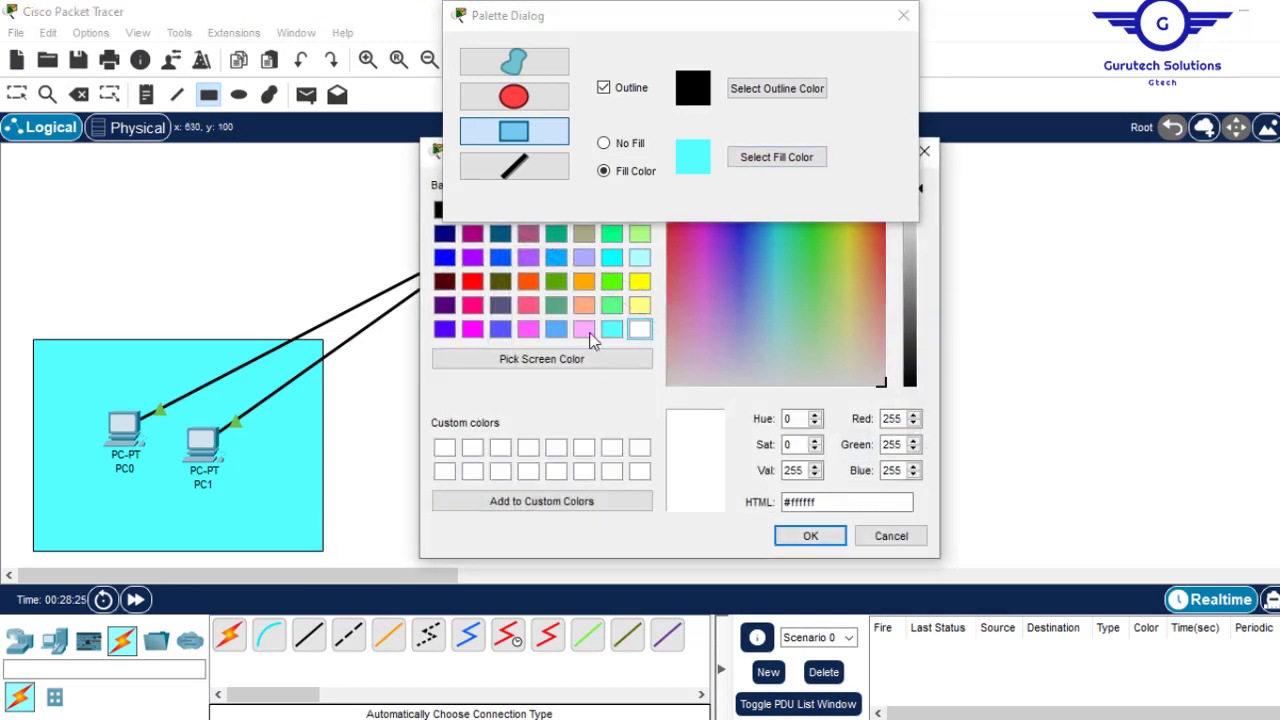
{"action": "left_click", "coordinate": [584, 329]}
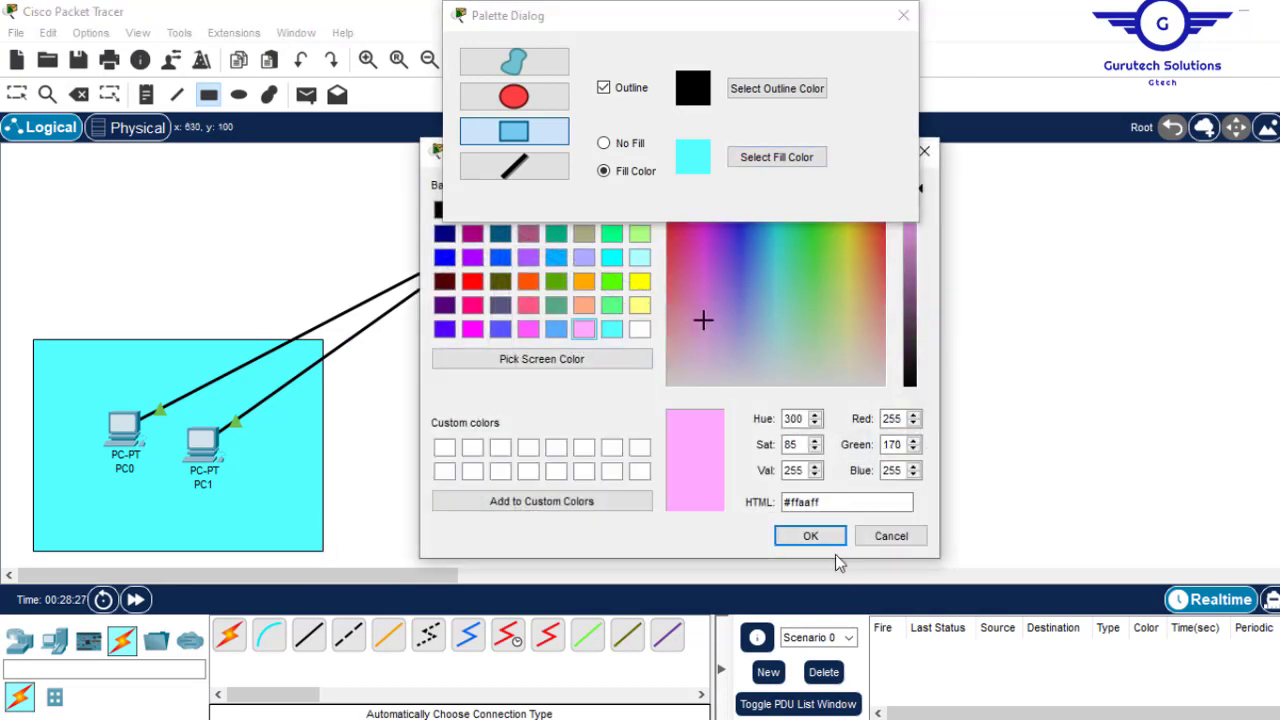
{"action": "left_click", "coordinate": [810, 536]}
{"action": "mouse_move", "coordinate": [367, 344]}
{"action": "left_mouse_down"}
{"action": "mouse_move", "coordinate": [634, 500]}
{"action": "mouse_move", "coordinate": [660, 564]}
{"action": "mouse_move", "coordinate": [670, 558]}
{"action": "left_mouse_up"}
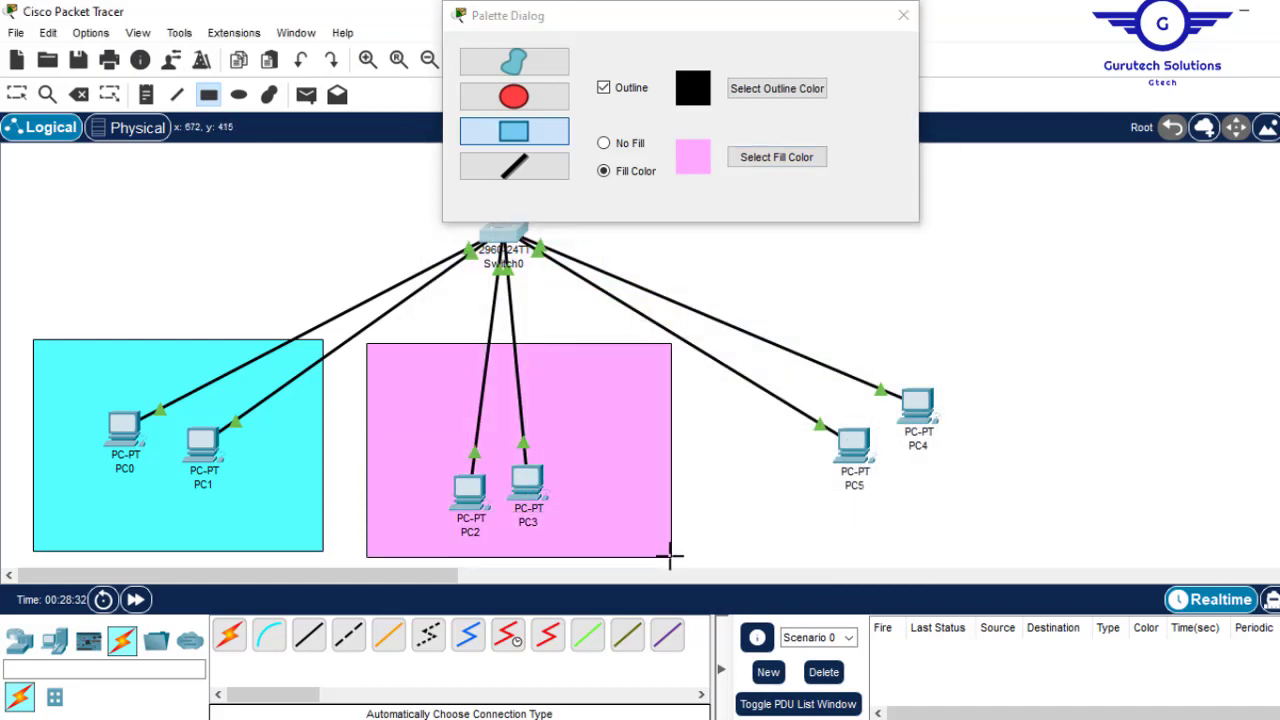
- Set the fill color to light yellow #ffff7f and draw a filled rectangle around PC4 and PC5
{"action": "left_click", "coordinate": [806, 162]}
{"action": "left_click", "coordinate": [640, 281]}
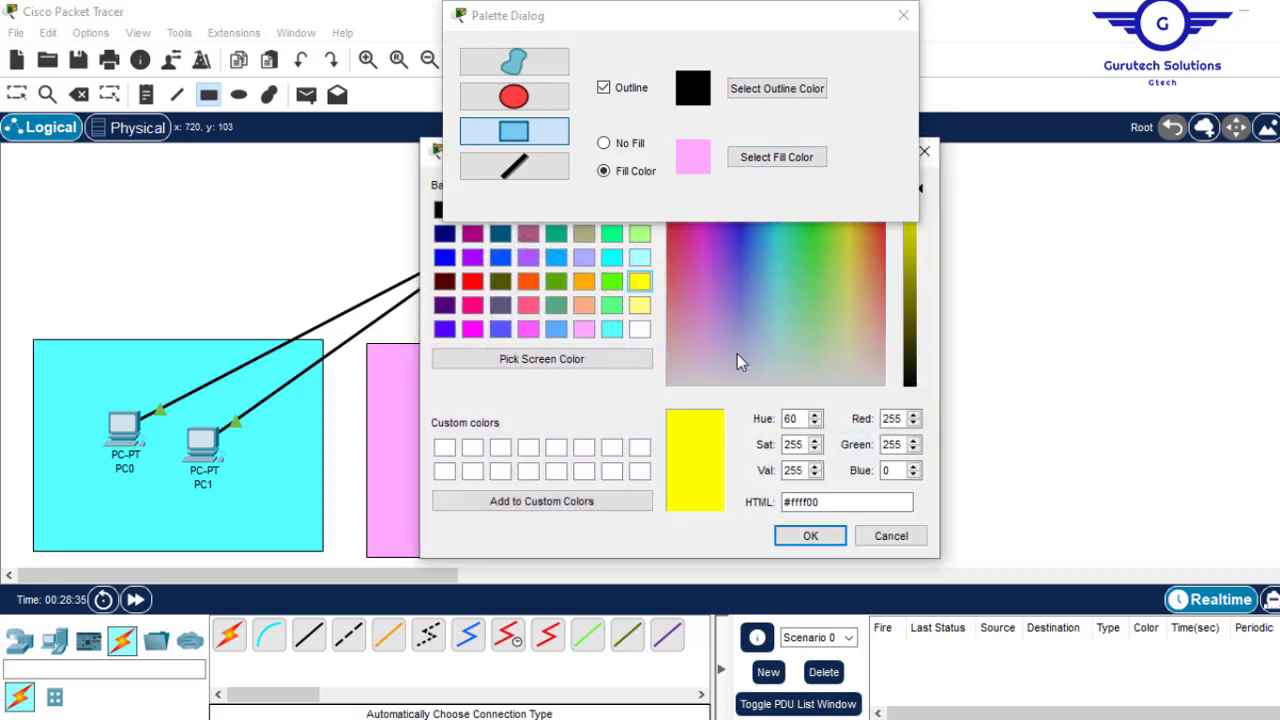
{"action": "left_click", "coordinate": [640, 305]}
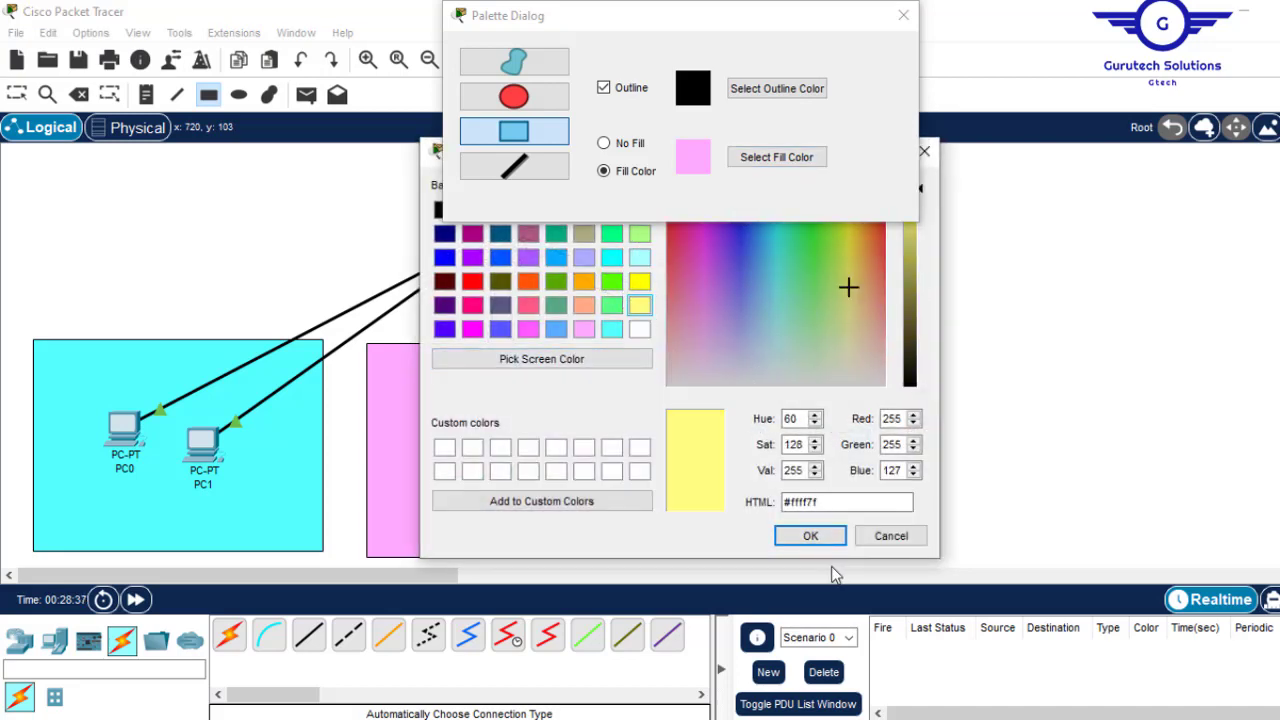
{"action": "left_click", "coordinate": [808, 537]}
{"action": "mouse_move", "coordinate": [716, 329]}
{"action": "left_mouse_down"}
{"action": "mouse_move", "coordinate": [918, 503]}
{"action": "mouse_move", "coordinate": [1006, 526]}
{"action": "mouse_move", "coordinate": [1006, 557]}
{"action": "mouse_move", "coordinate": [1020, 563]}
{"action": "mouse_move", "coordinate": [1028, 548]}
{"action": "left_mouse_up"}
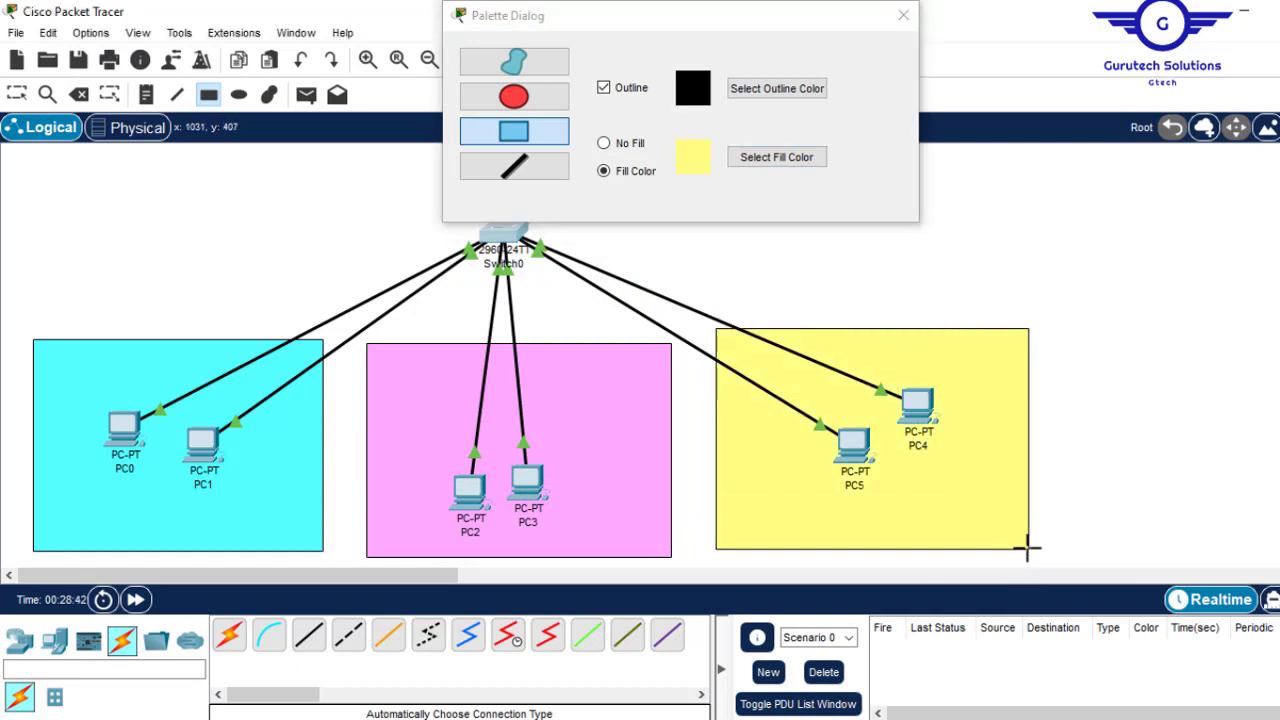
- Close the drawing palette and shift the yellow rectangle slightly down to align it with the other two
{"action": "left_click", "coordinate": [913, 24]}
{"action": "left_click", "coordinate": [997, 438]}
{"action": "left_click_drag", "start_coordinate": [997, 438], "coordinate": [987, 445]}
{"action": "left_click", "coordinate": [1160, 381]}
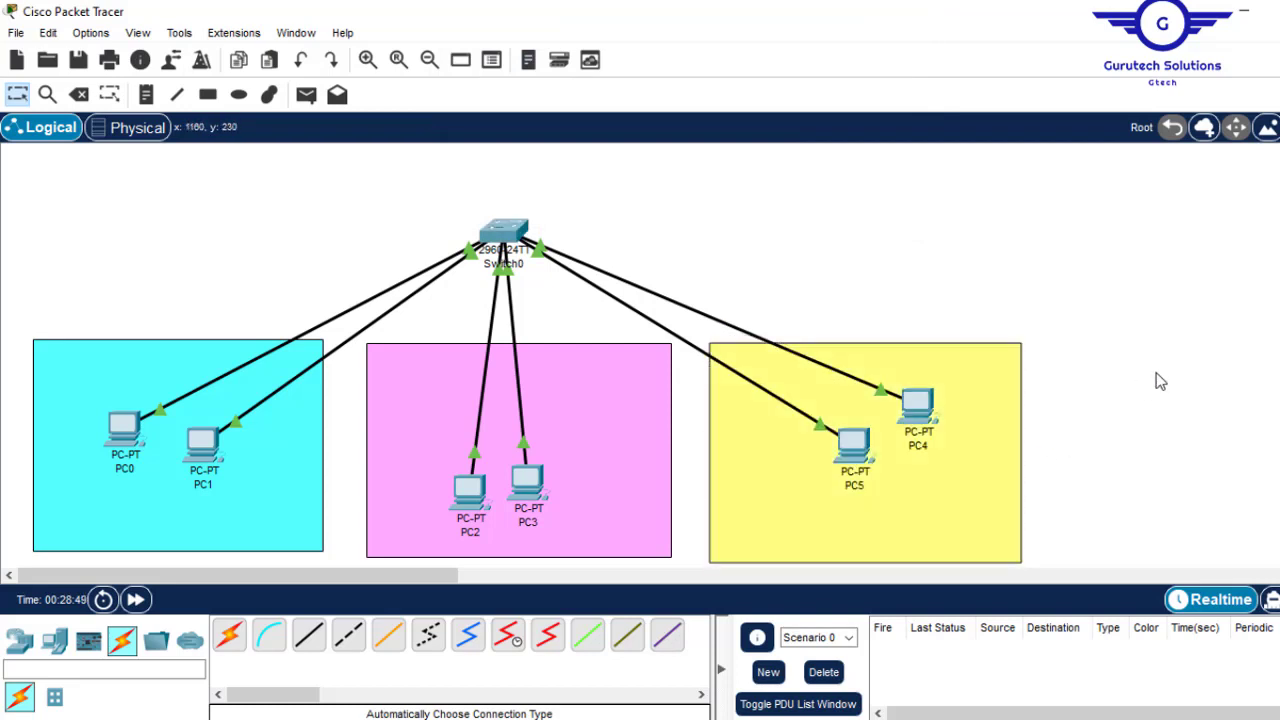
- Switch to the browser's violation modes table, then view the Port-Security Violation Modes page of the PDF in Adobe Acrobat Reader
{"action": "mouse_move", "coordinate": [398, 718]}
{"action": "left_click", "coordinate": [310, 651]}
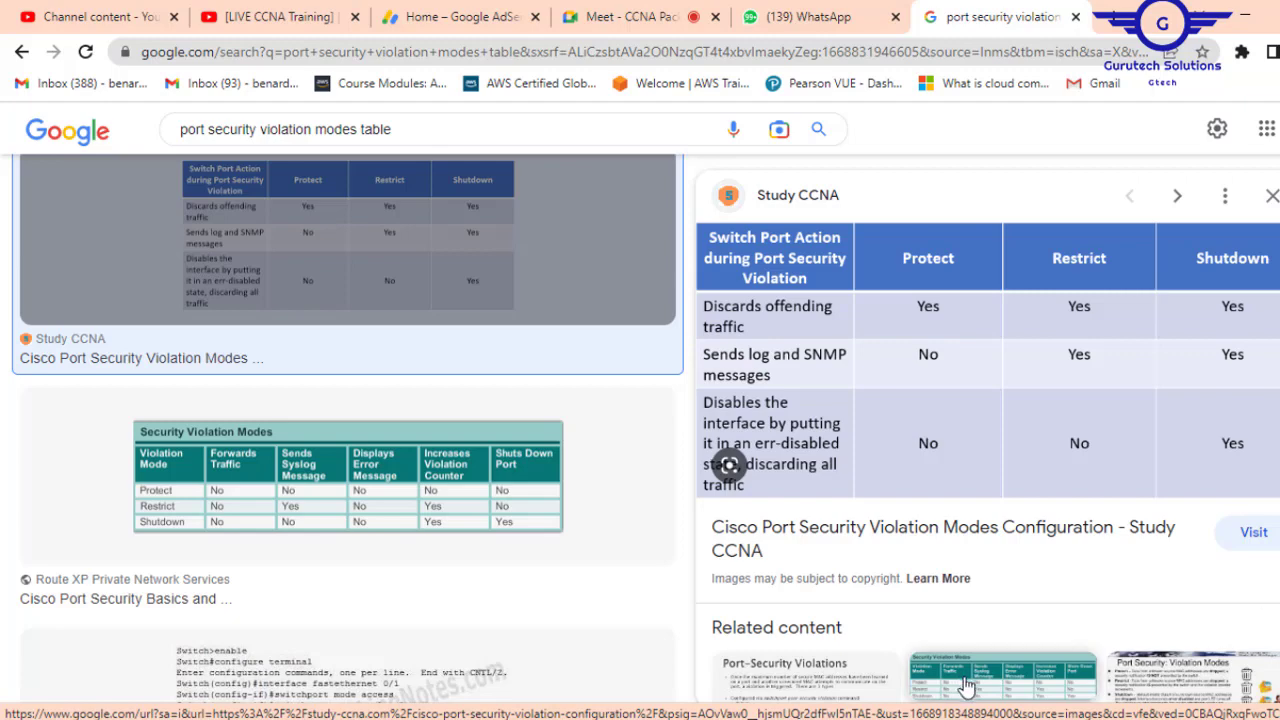
{"action": "left_click", "coordinate": [940, 718]}
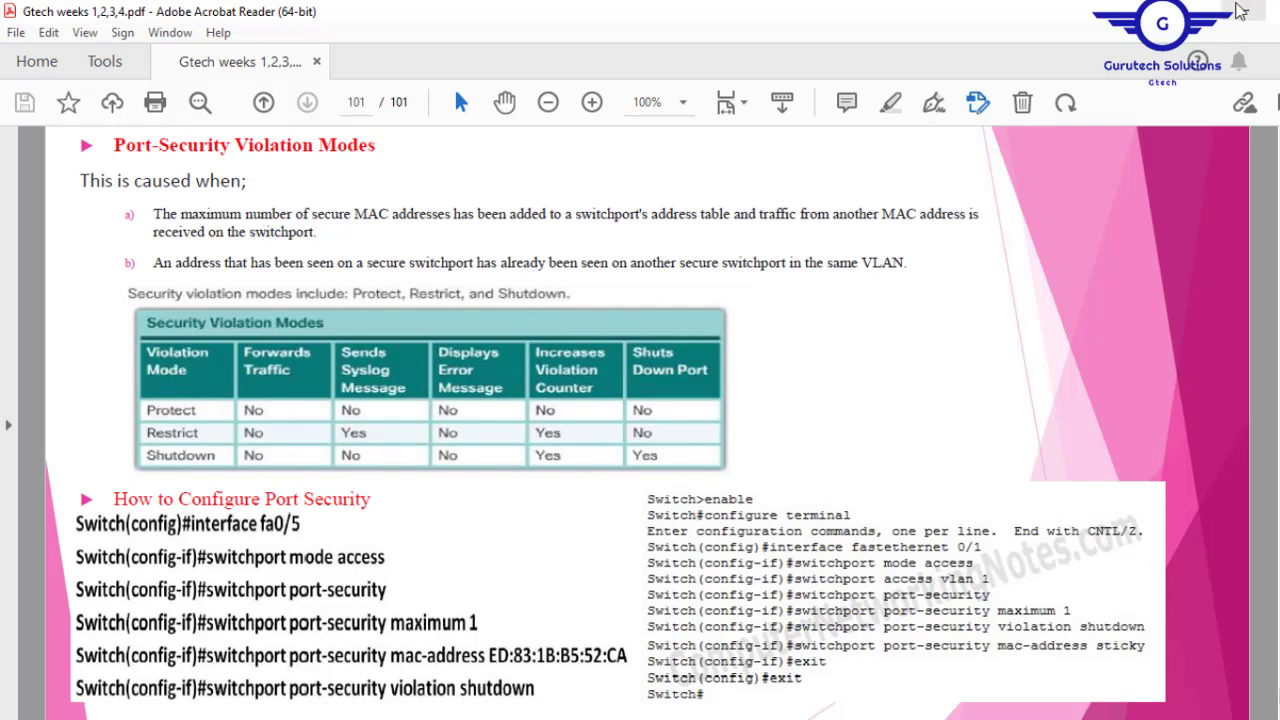
{"action": "left_click", "coordinate": [1242, 11]}
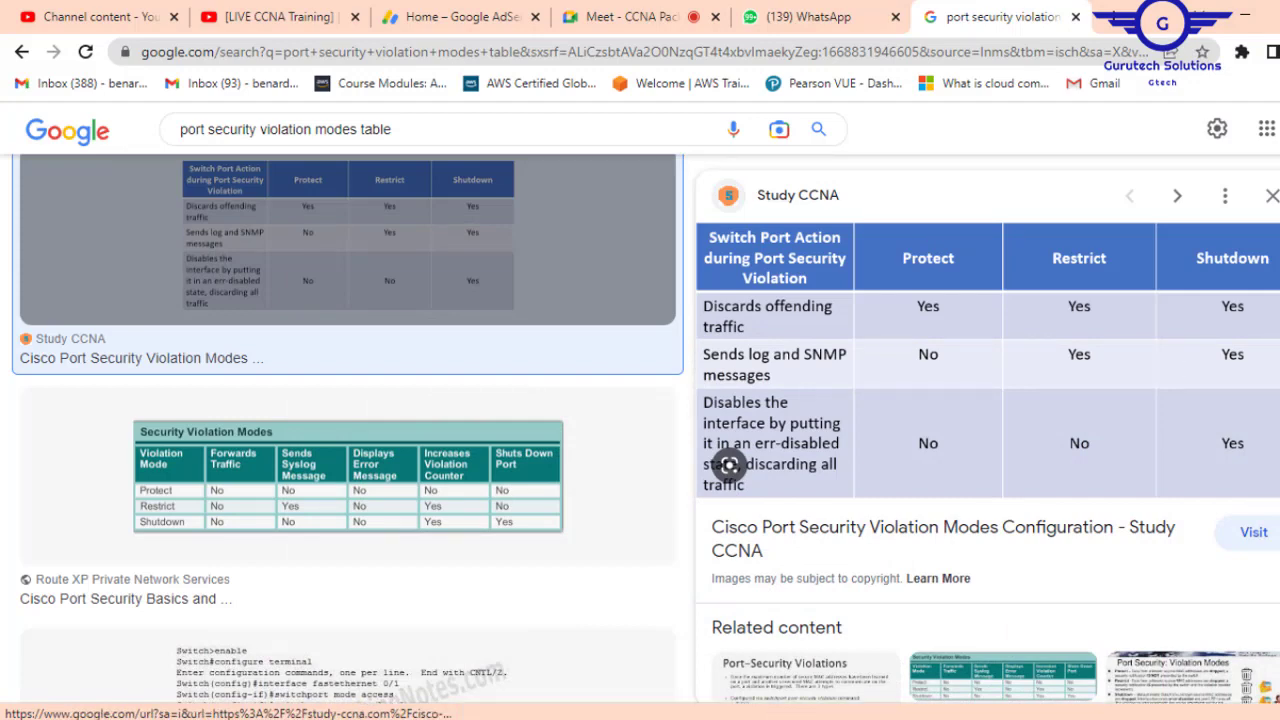
- Look through the image results and the related content of the Study CCNA violation modes table
{"action": "scroll", "coordinate": [728, 464], "scroll_direction": "down", "scroll_amount": 5}
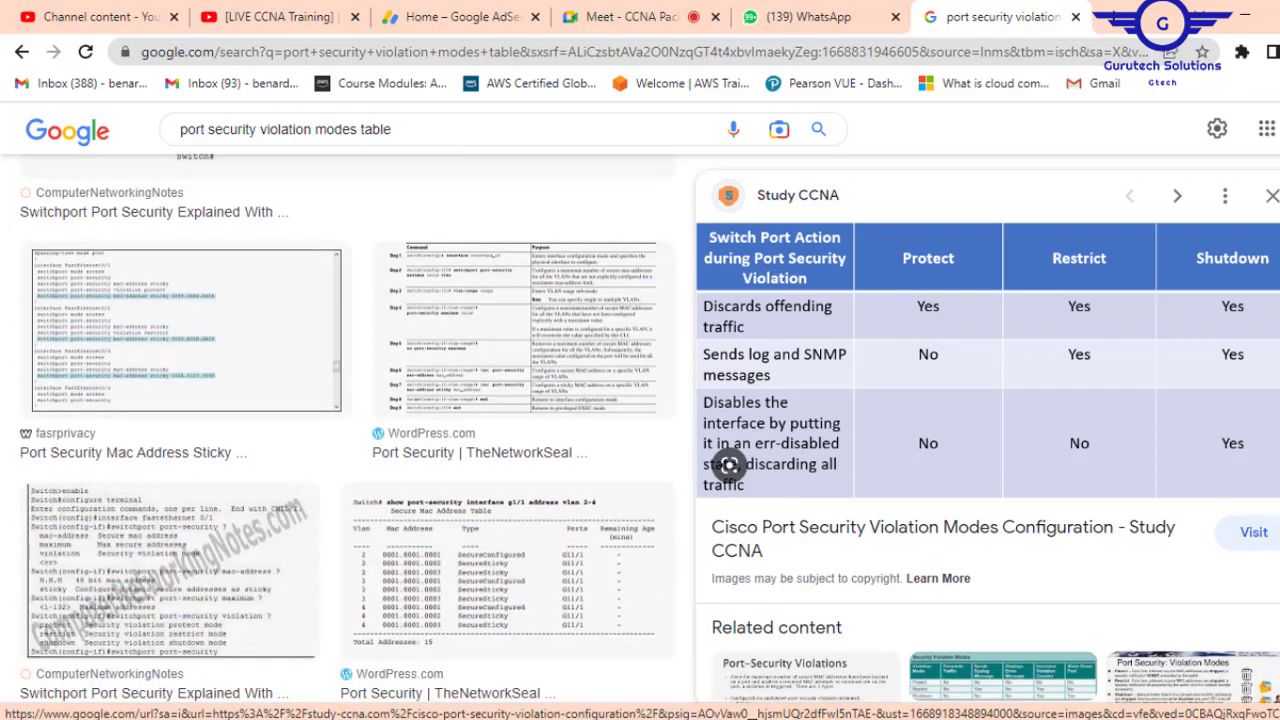
{"action": "scroll", "coordinate": [728, 464], "scroll_direction": "down", "scroll_amount": 4}
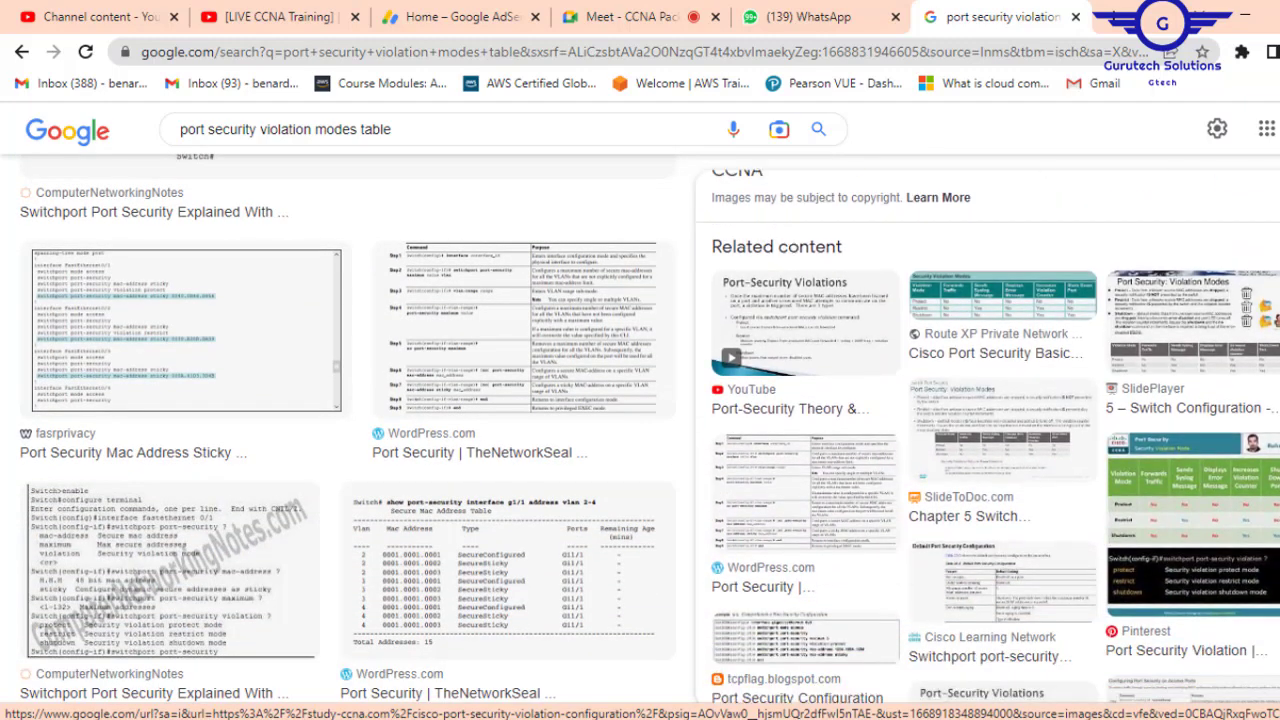
{"action": "scroll", "coordinate": [728, 464], "scroll_direction": "down", "scroll_amount": 3}
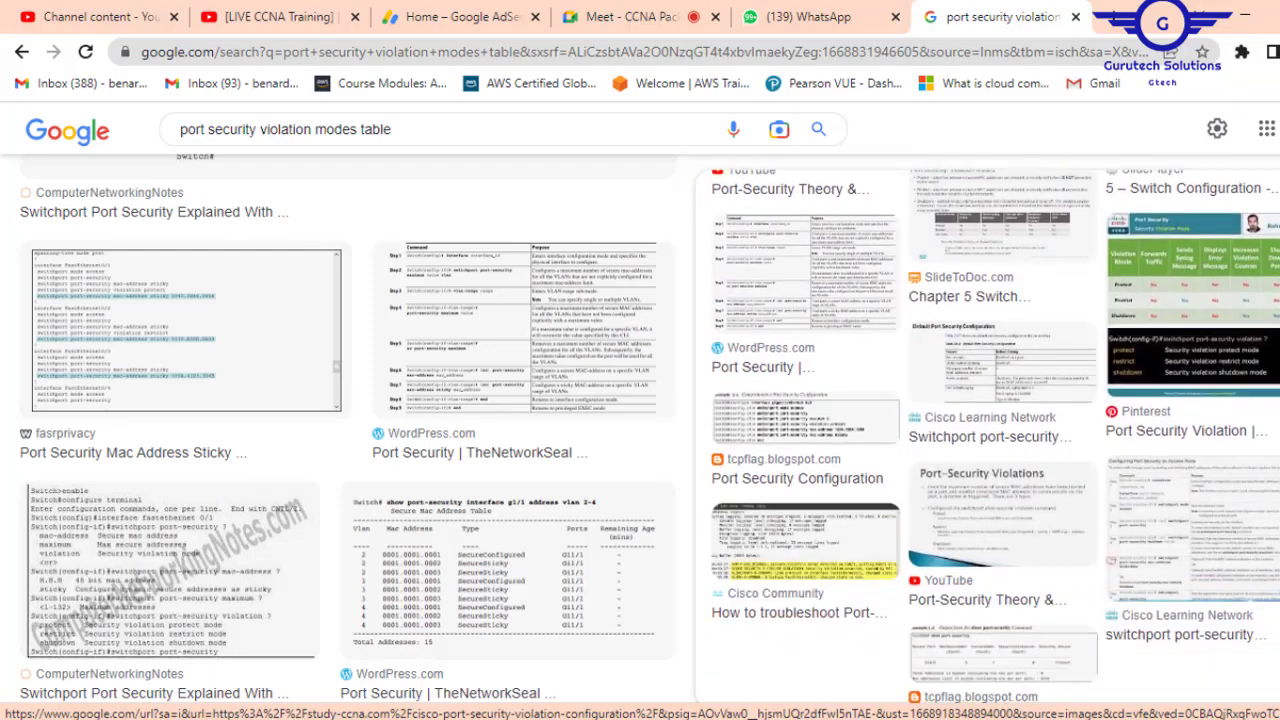
{"action": "scroll", "coordinate": [728, 464], "scroll_direction": "down", "scroll_amount": 2}
{"action": "scroll", "coordinate": [728, 464], "scroll_direction": "up", "scroll_amount": 8}
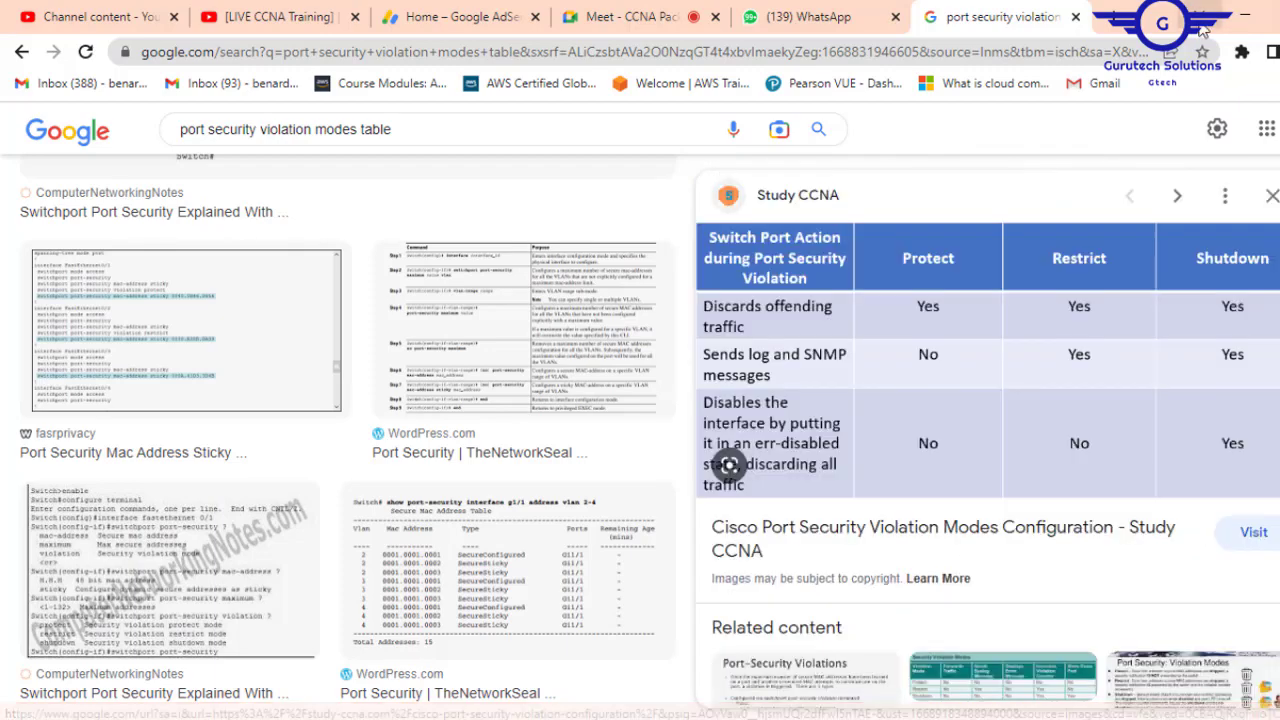
- Close the Study CCNA preview and open the Twitter image of the Security Violation Modes table further down the results
{"action": "left_click", "coordinate": [1271, 195]}
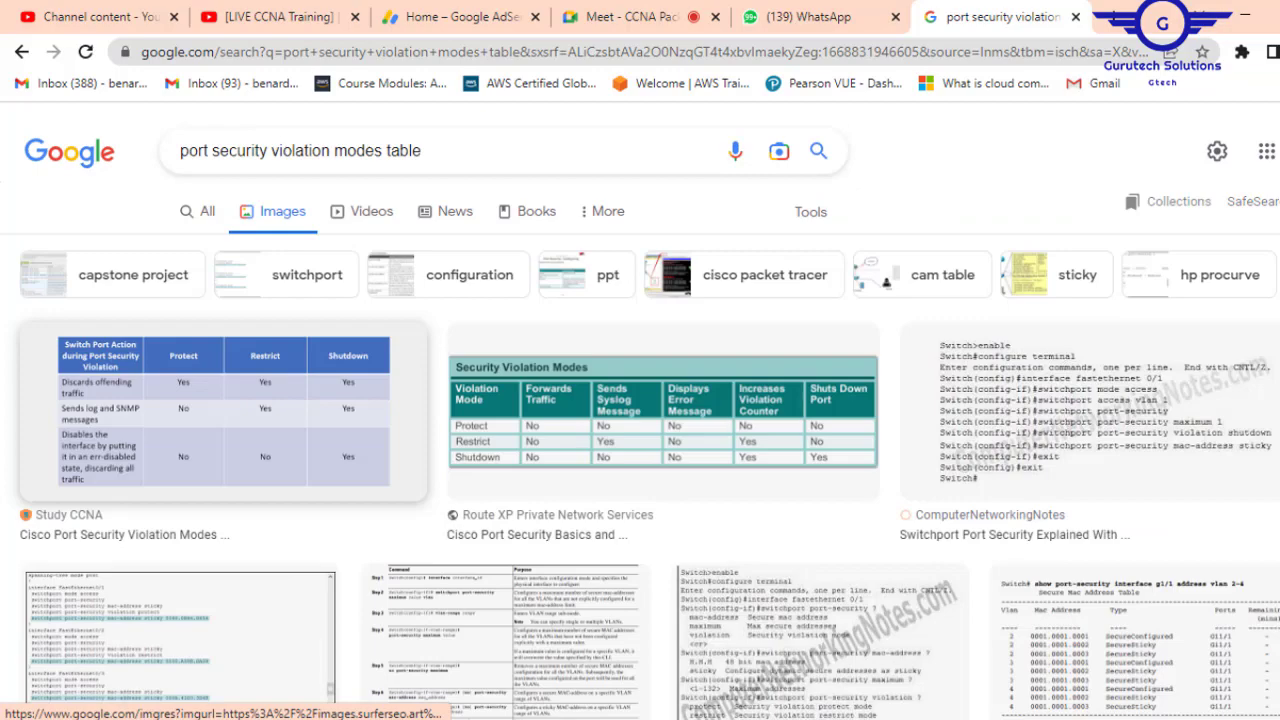
{"action": "scroll", "coordinate": [640, 430], "scroll_direction": "down", "scroll_amount": 5}
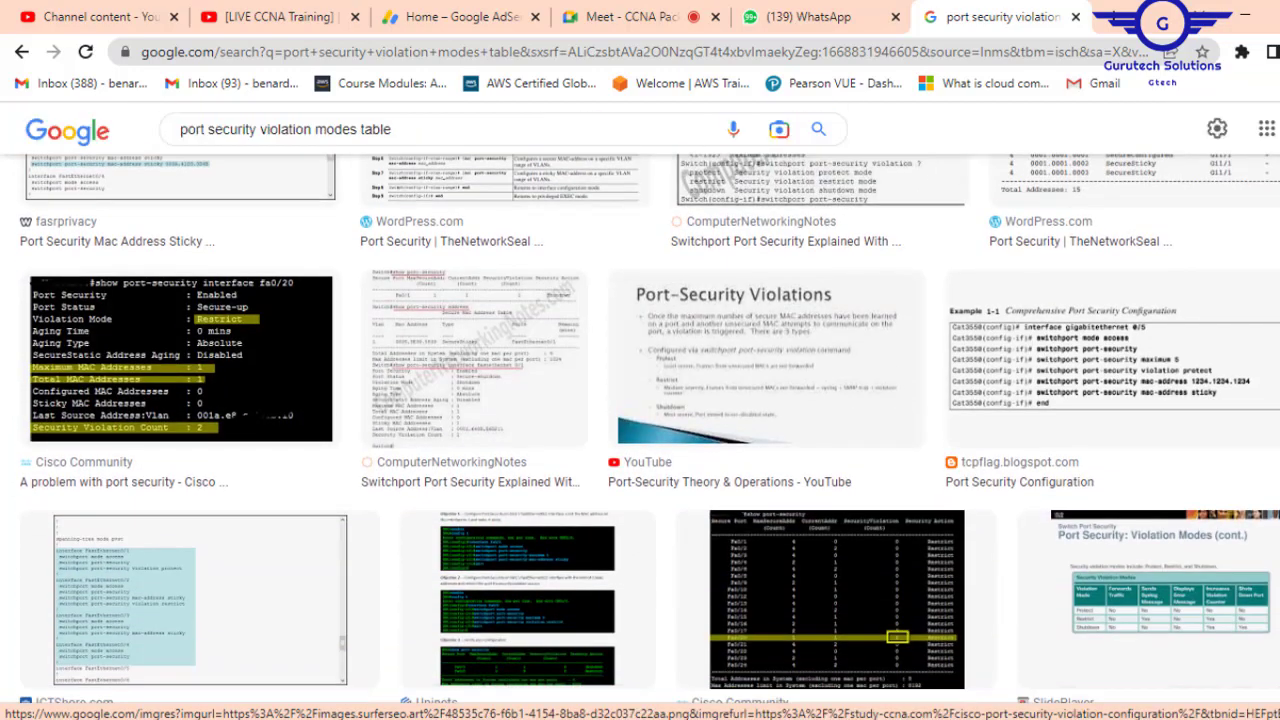
{"action": "scroll", "coordinate": [640, 430], "scroll_direction": "down", "scroll_amount": 1}
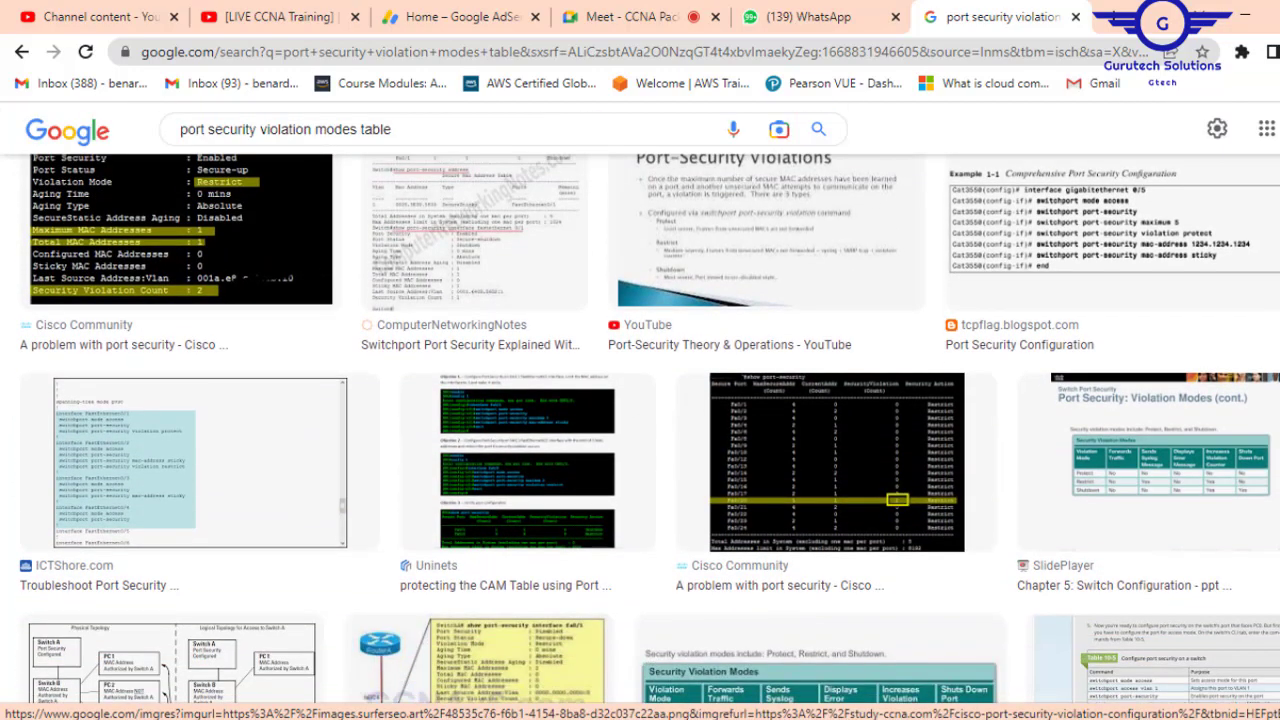
{"action": "scroll", "coordinate": [640, 430], "scroll_direction": "down", "scroll_amount": 2}
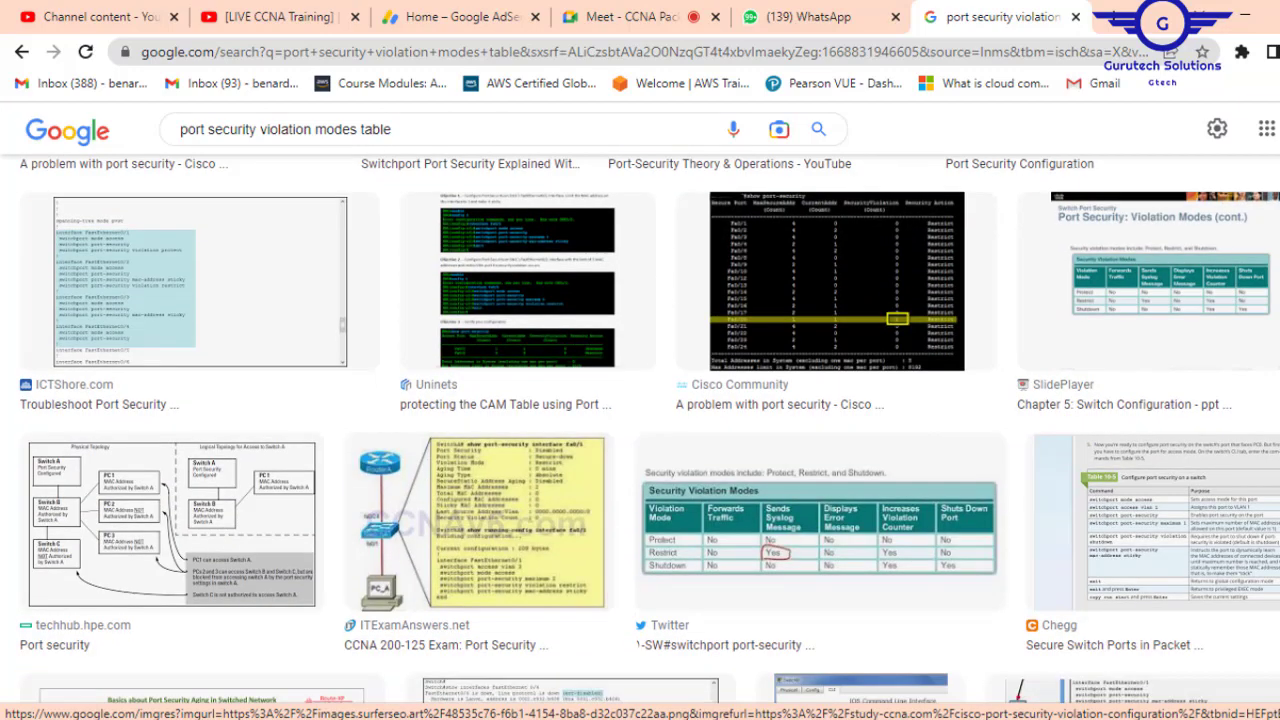
{"action": "left_click", "coordinate": [784, 532]}
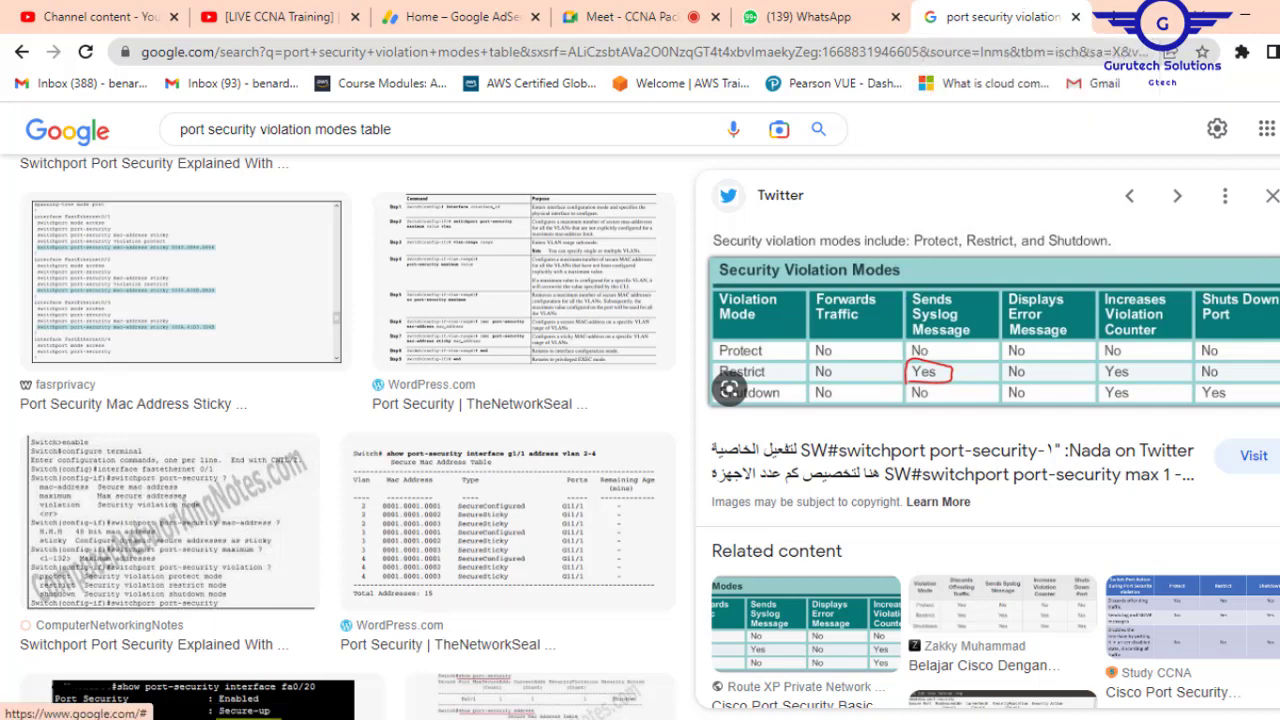
- View the IT Security Blog image from the related content, then close it and return to the first image results
{"action": "scroll", "coordinate": [990, 420], "scroll_direction": "down", "scroll_amount": 4}
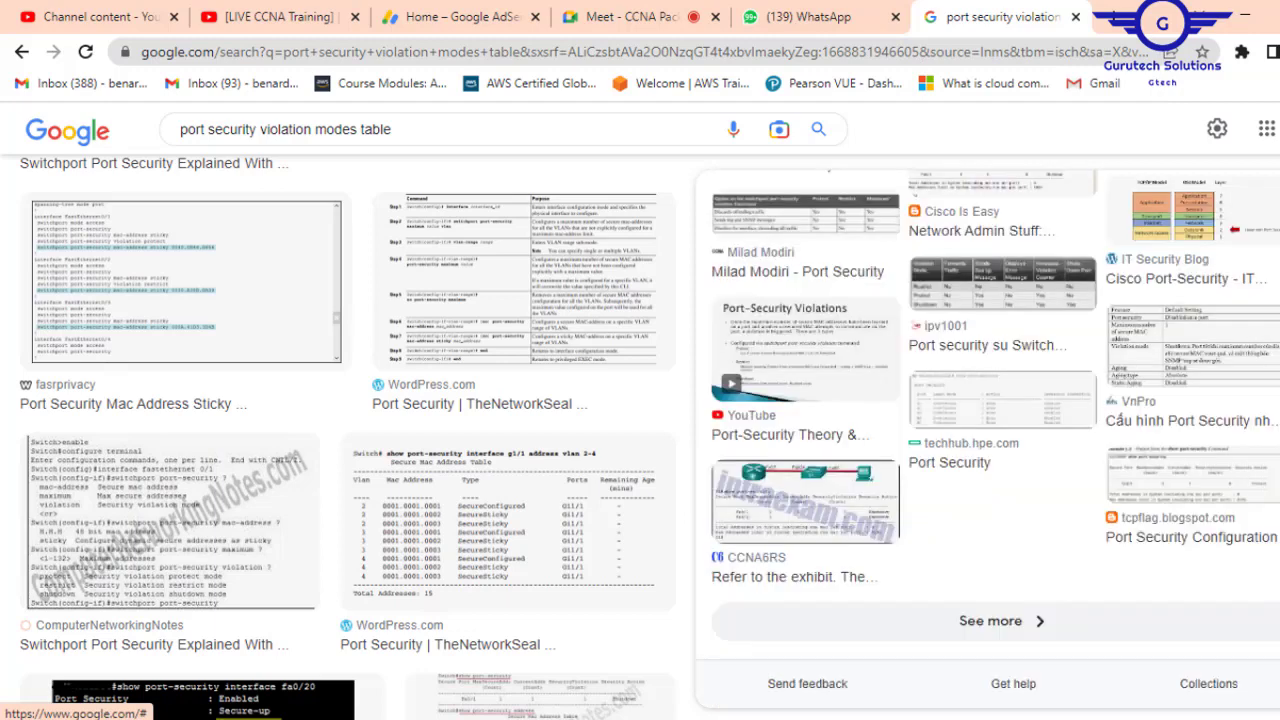
{"action": "left_click", "coordinate": [1168, 228]}
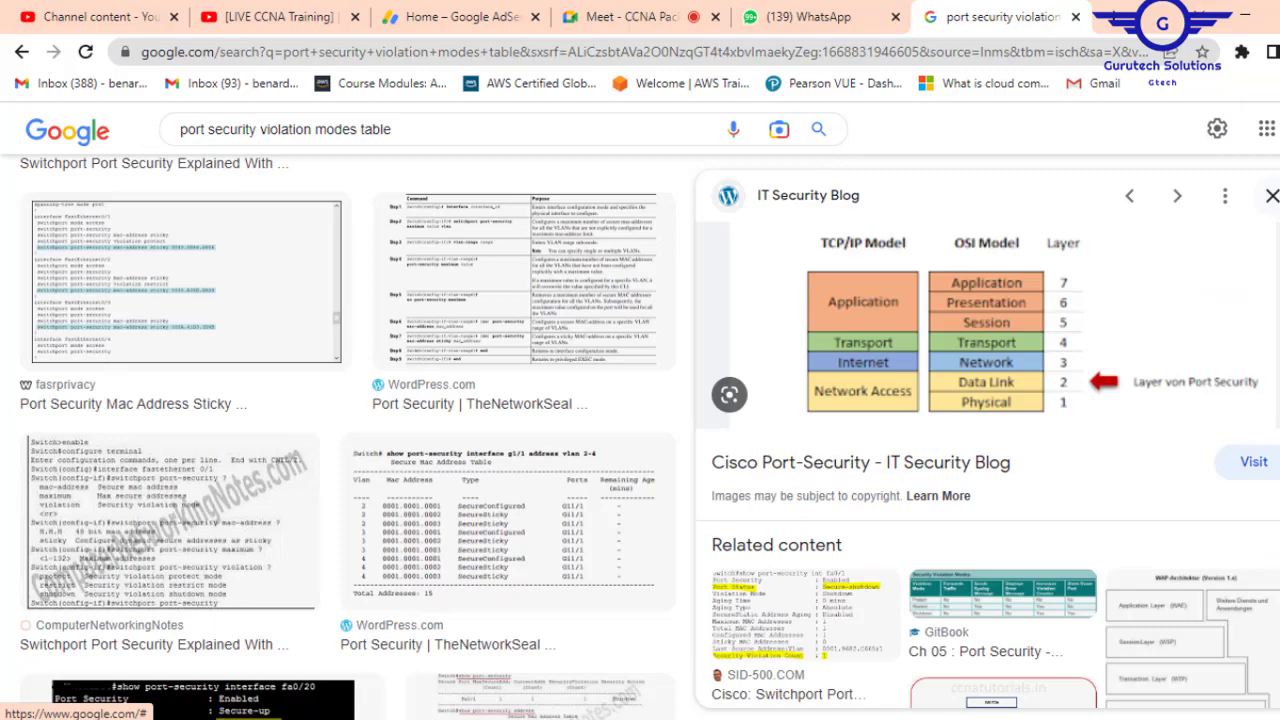
{"action": "left_click", "coordinate": [1272, 195]}
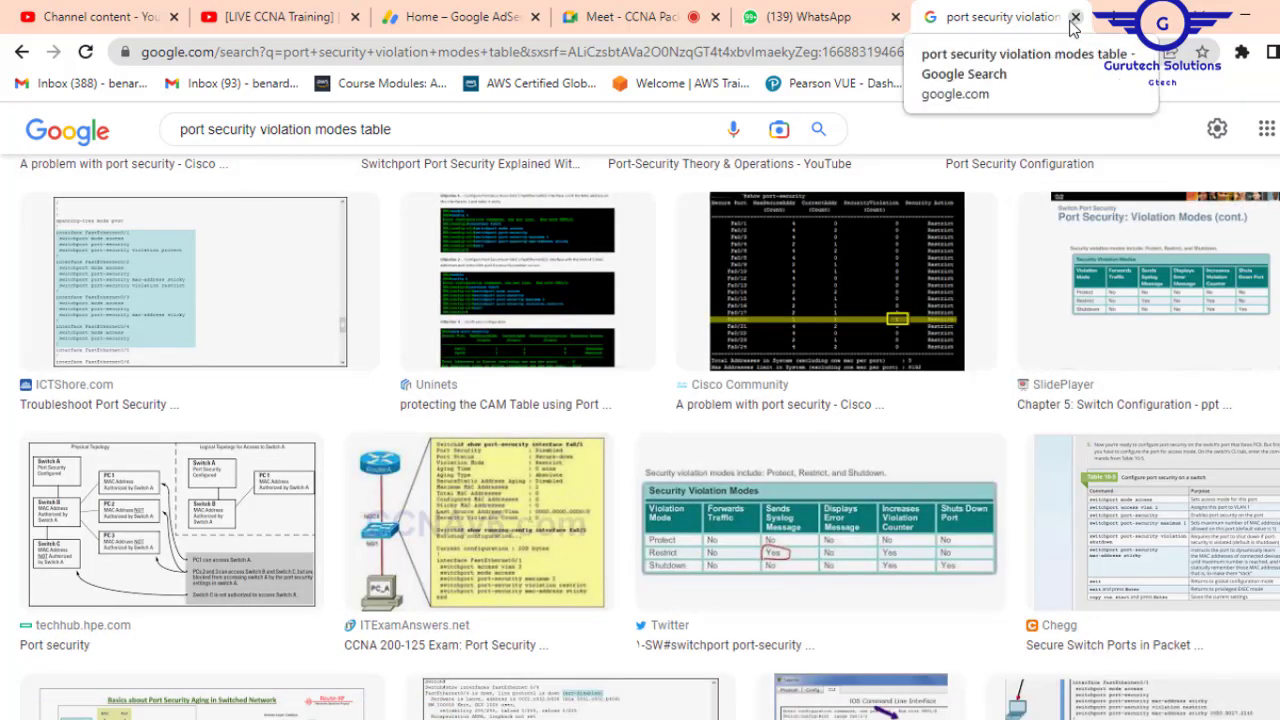
{"action": "scroll", "coordinate": [1130, 180], "scroll_direction": "up", "scroll_amount": 6}
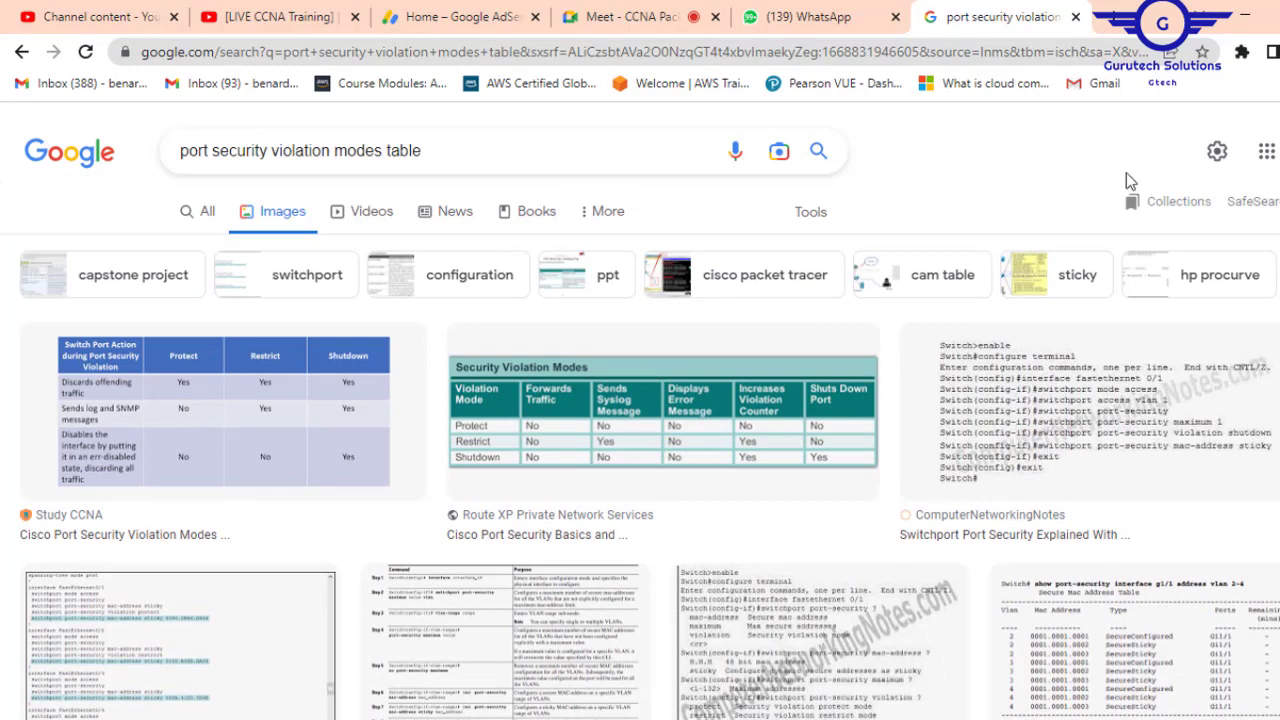
- Reopen the Study CCNA table to examine the Protect, Restrict and Shutdown modes, then switch back to Cisco Packet Tracer
{"action": "left_click", "coordinate": [105, 417]}
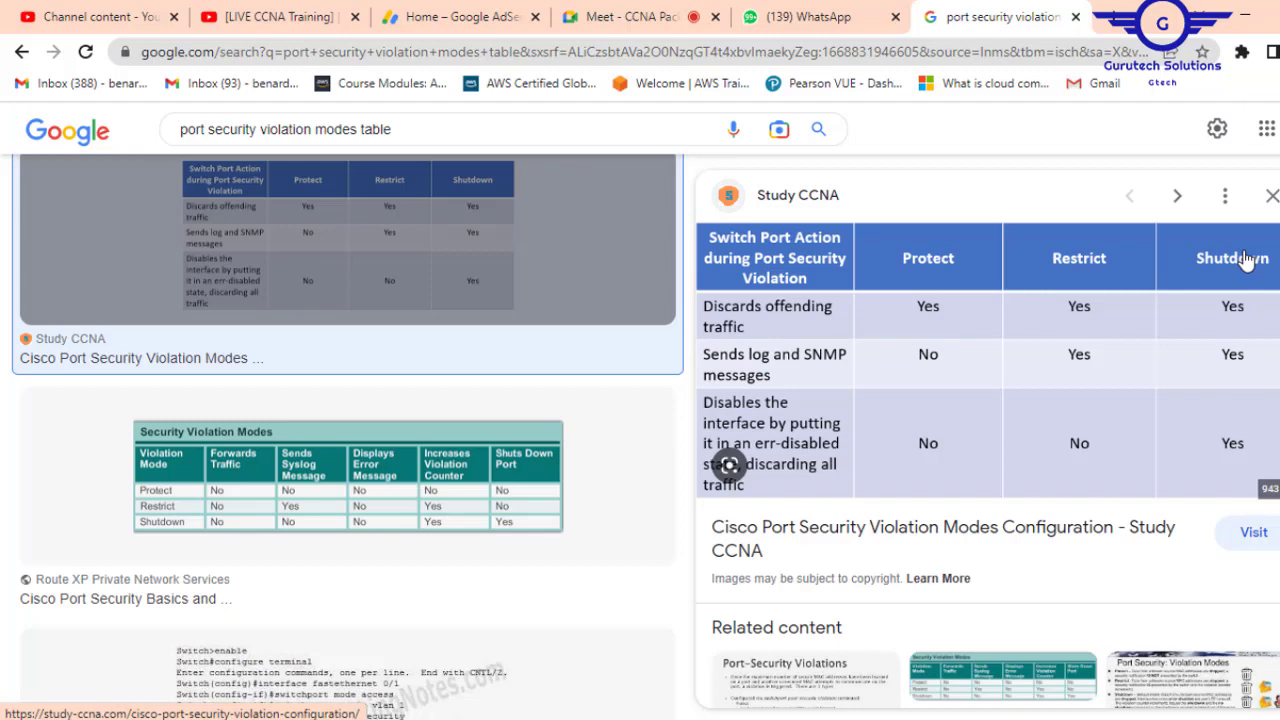
{"action": "scroll", "coordinate": [1264, 438], "scroll_direction": "down", "scroll_amount": 5}
{"action": "scroll", "coordinate": [1264, 438], "scroll_direction": "up", "scroll_amount": 5}
{"action": "left_click", "coordinate": [1246, 14]}
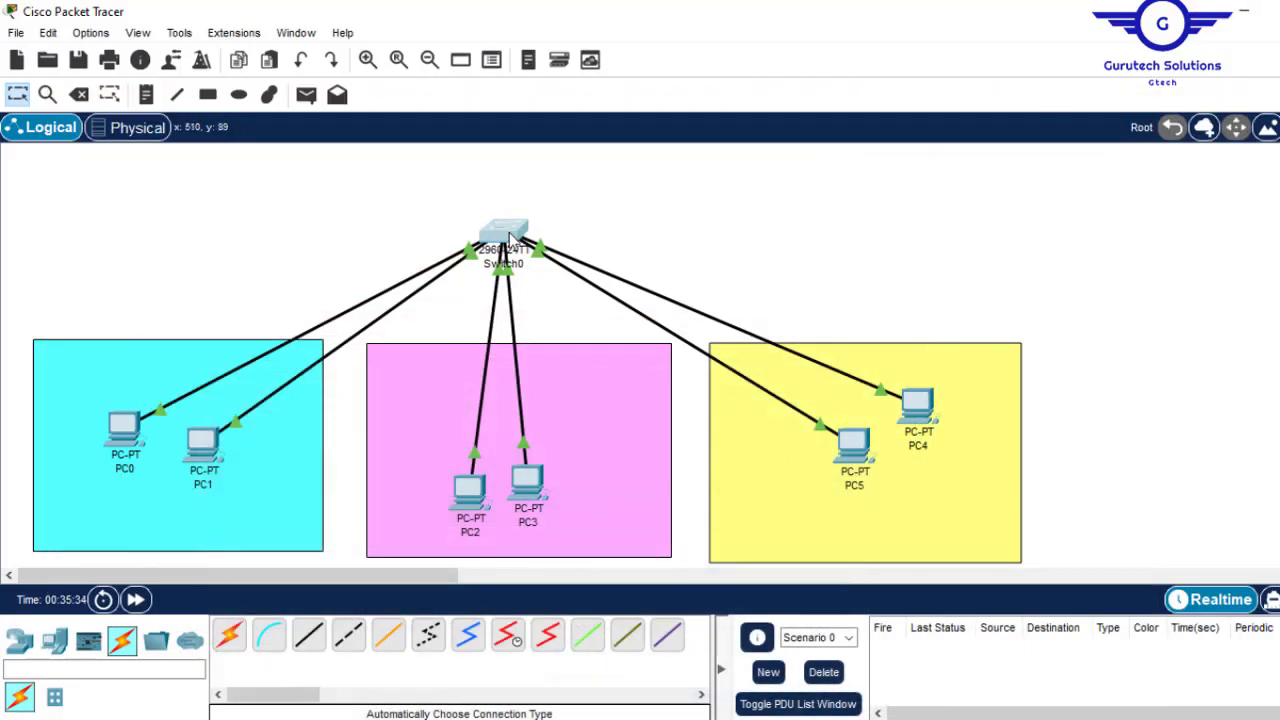
- Move Switch0 slightly higher and place a note reading PROTECT at the upper edge of the cyan rectangle
{"action": "left_click_drag", "start_coordinate": [510, 237], "coordinate": [503, 199]}
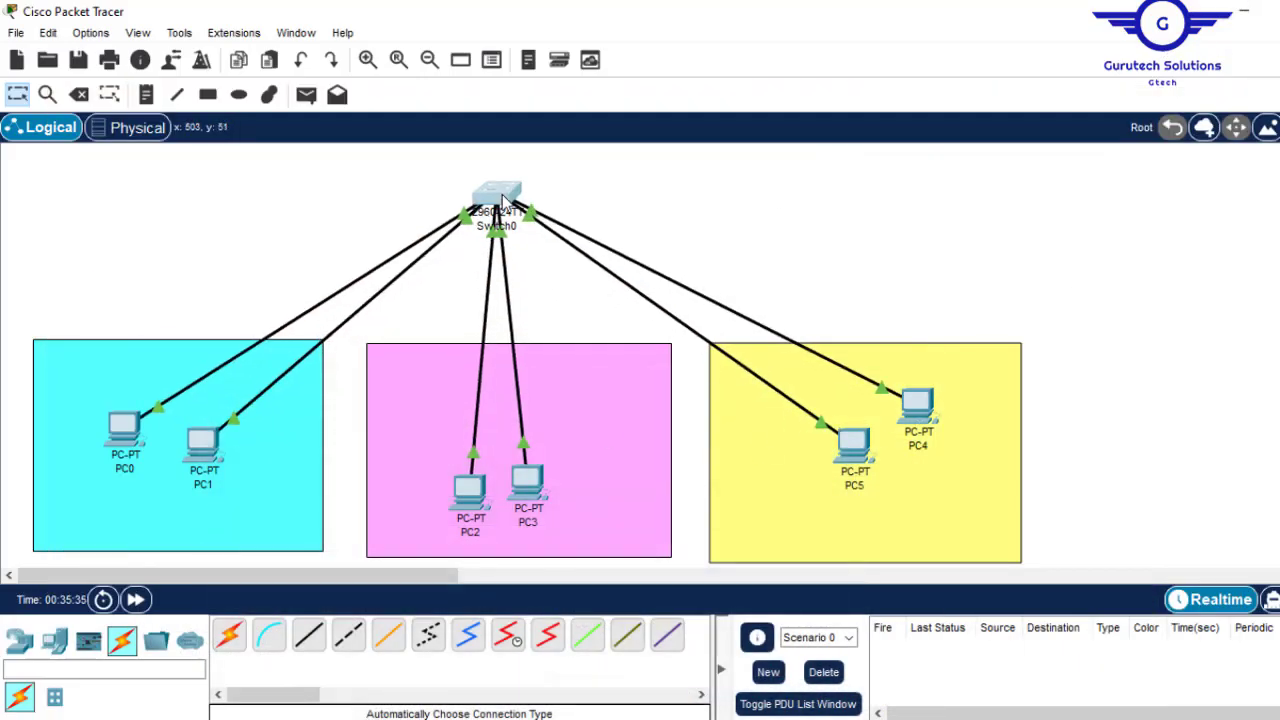
{"action": "left_click", "coordinate": [146, 94]}
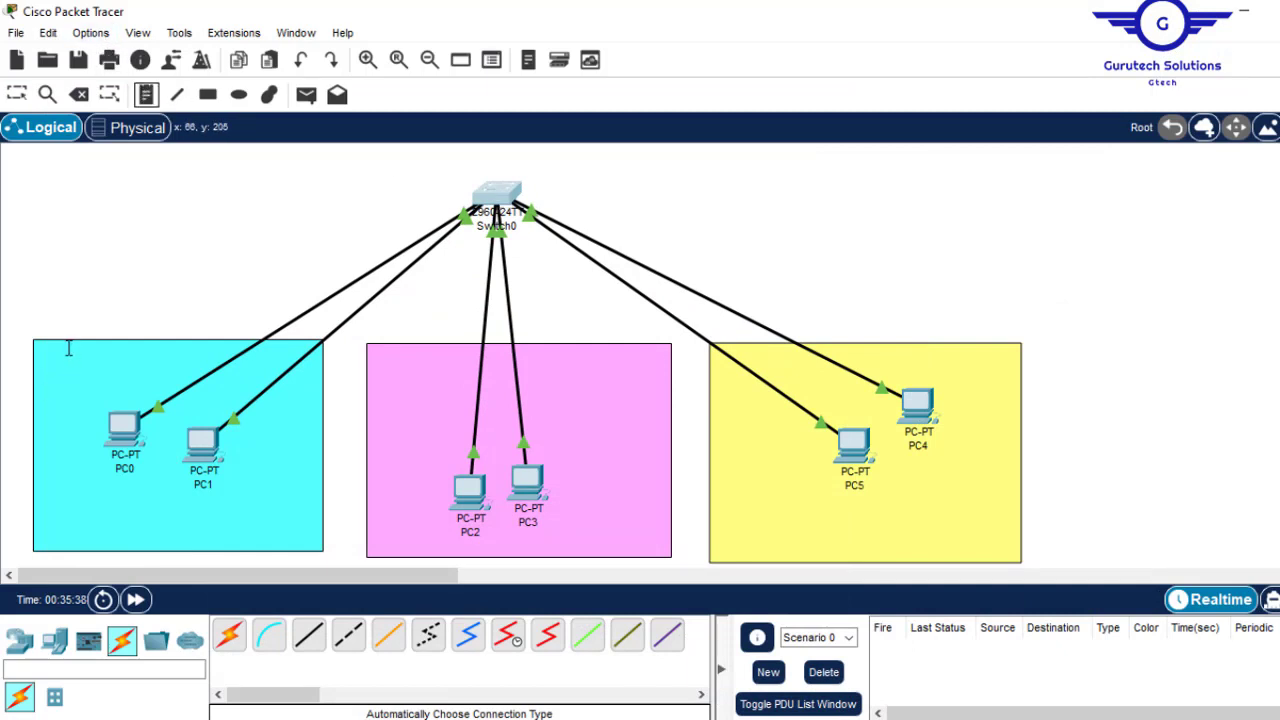
{"action": "left_click", "coordinate": [68, 349]}
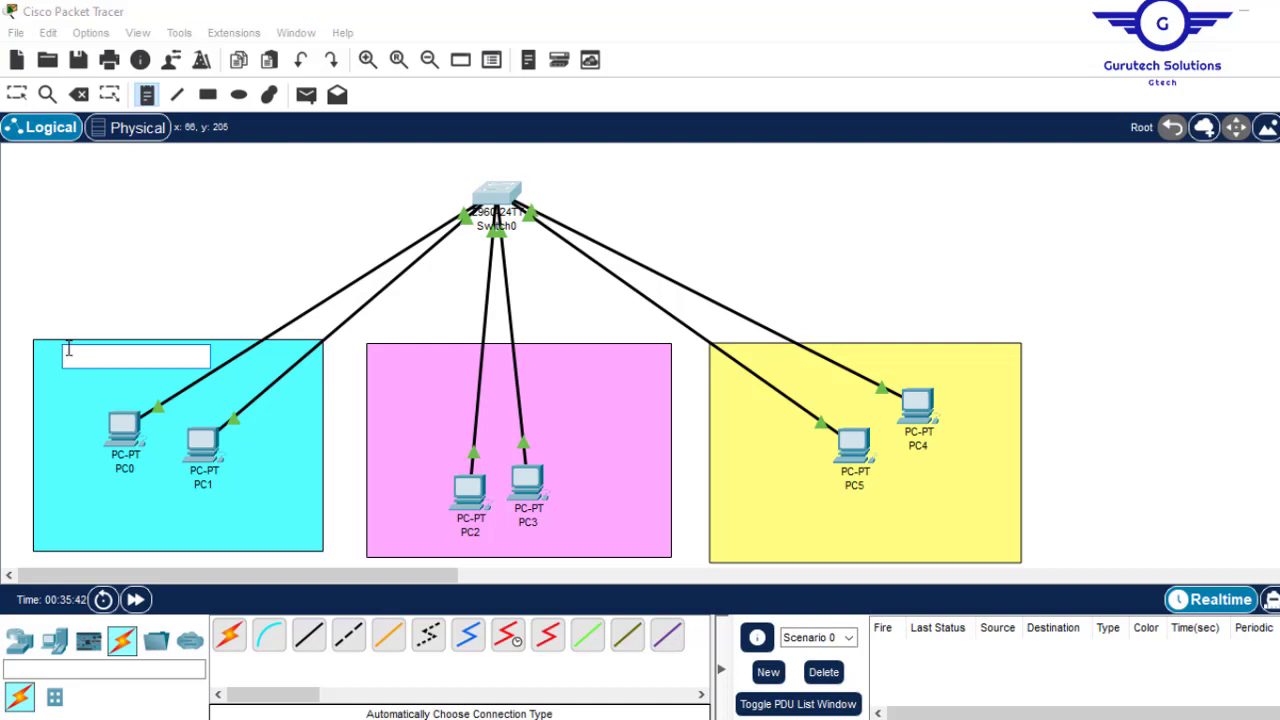
{"action": "type", "text": "v"}
{"action": "key", "text": "BackSpace"}
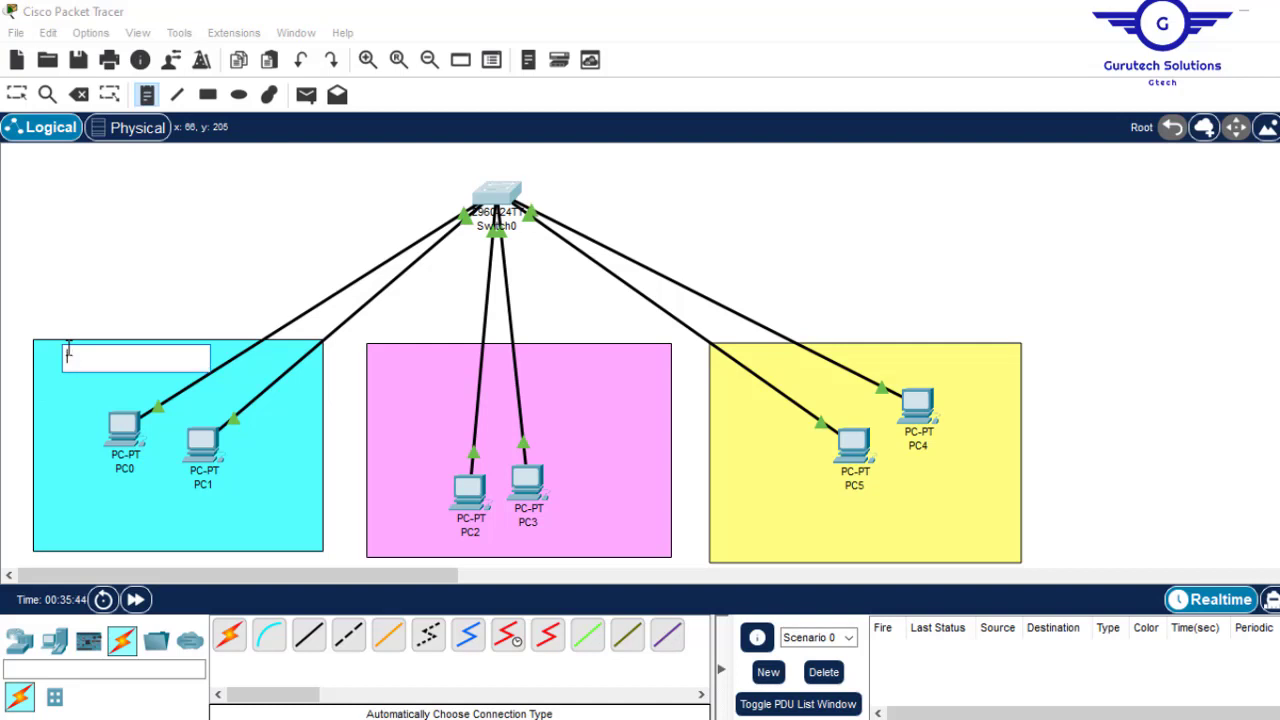
{"action": "type", "text": "A"}
{"action": "key", "text": "BackSpace"}
{"action": "type", "text": "aROTECT"}
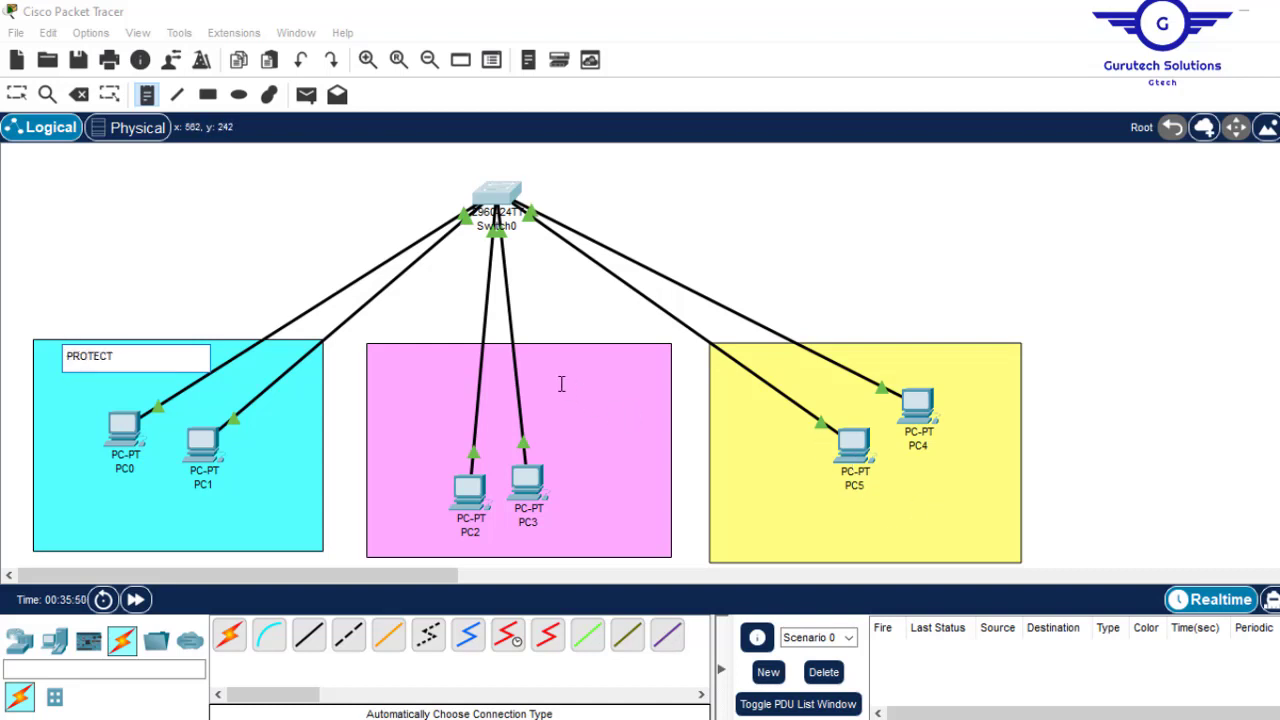
- Place a RESTRICT note in the pink rectangle and a SHUTDOWN note in the yellow rectangle, both near the upper edge
{"action": "left_click", "coordinate": [543, 350]}
{"action": "type", "text": "R"}
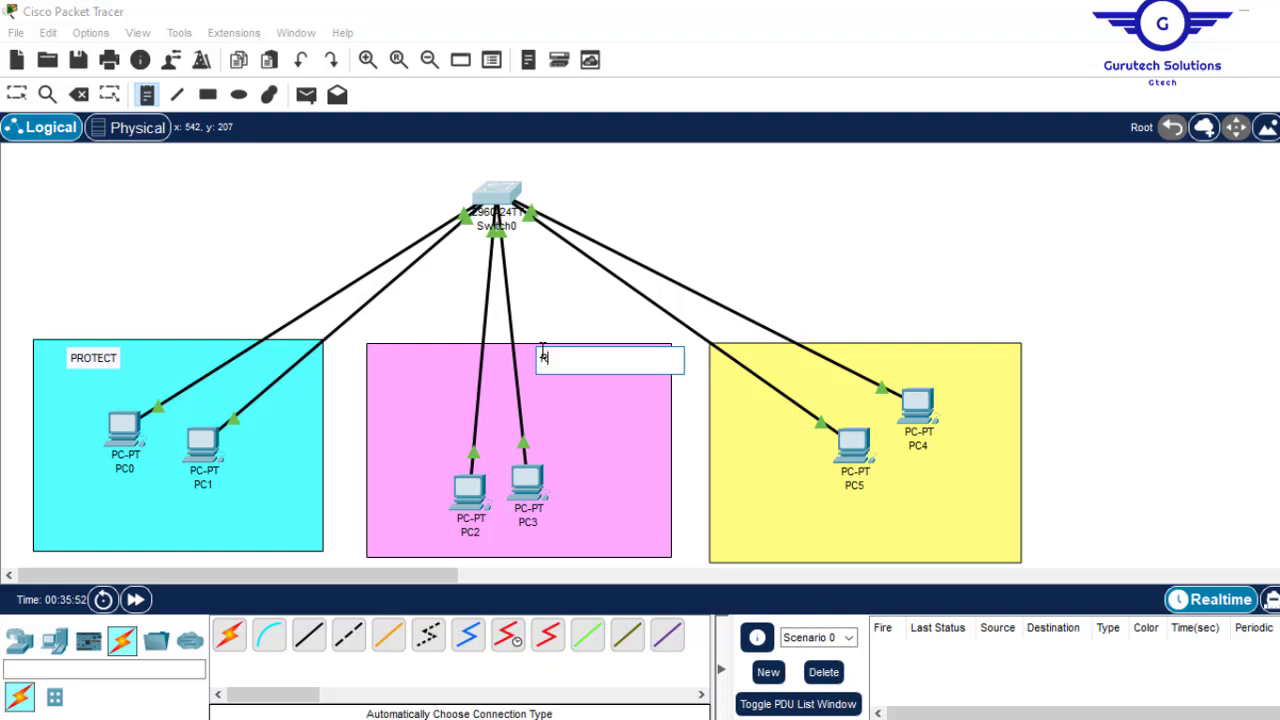
{"action": "type", "text": "ESTRICT"}
{"action": "left_click", "coordinate": [893, 357]}
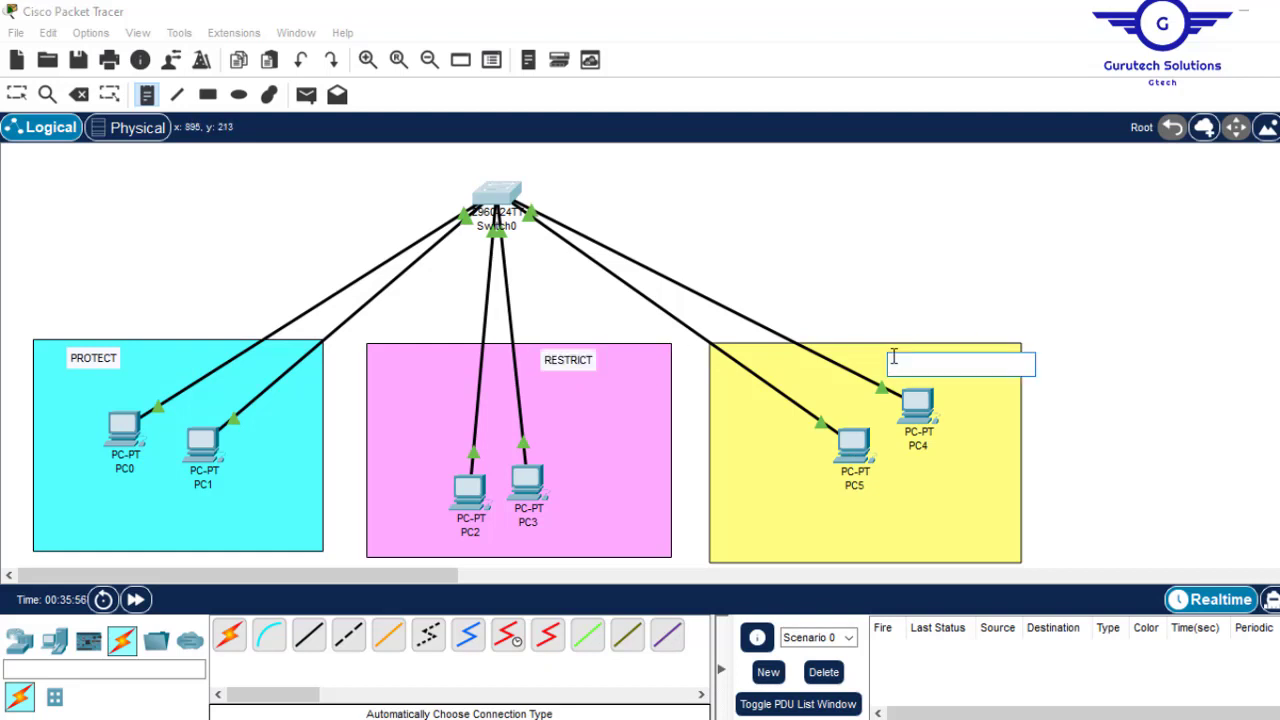
{"action": "type", "text": "SHUTDOWN"}
{"action": "left_click", "coordinate": [1267, 252]}
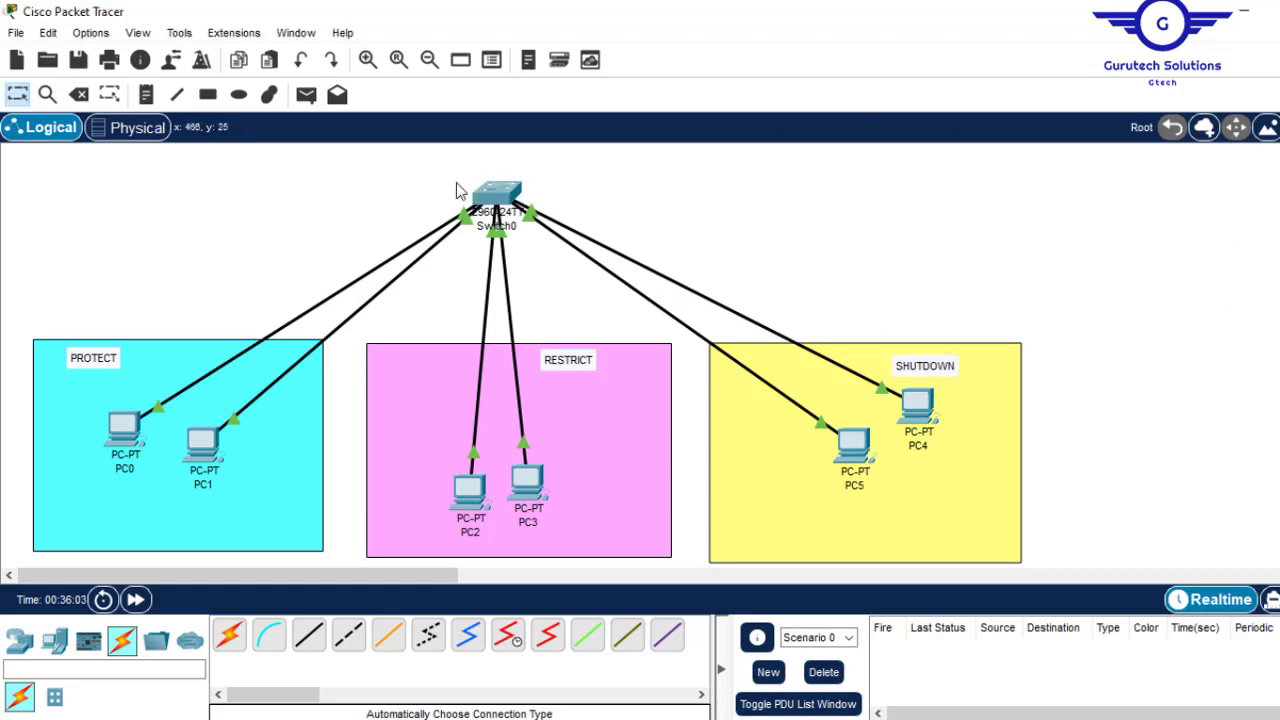
{"action": "mouse_move", "coordinate": [523, 196]}
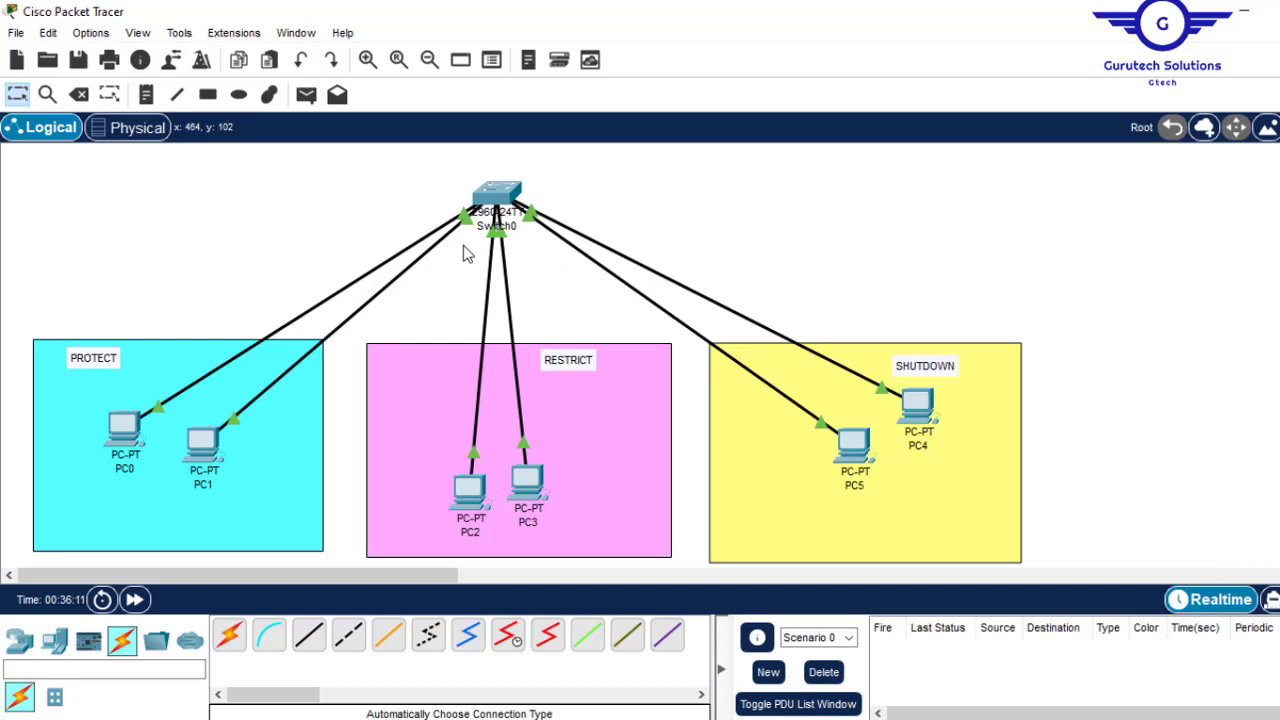
- Place a note in the empty area above the yellow rectangle reading "1. Check interfaces connecting to intended users."
{"action": "left_click", "coordinate": [149, 96]}
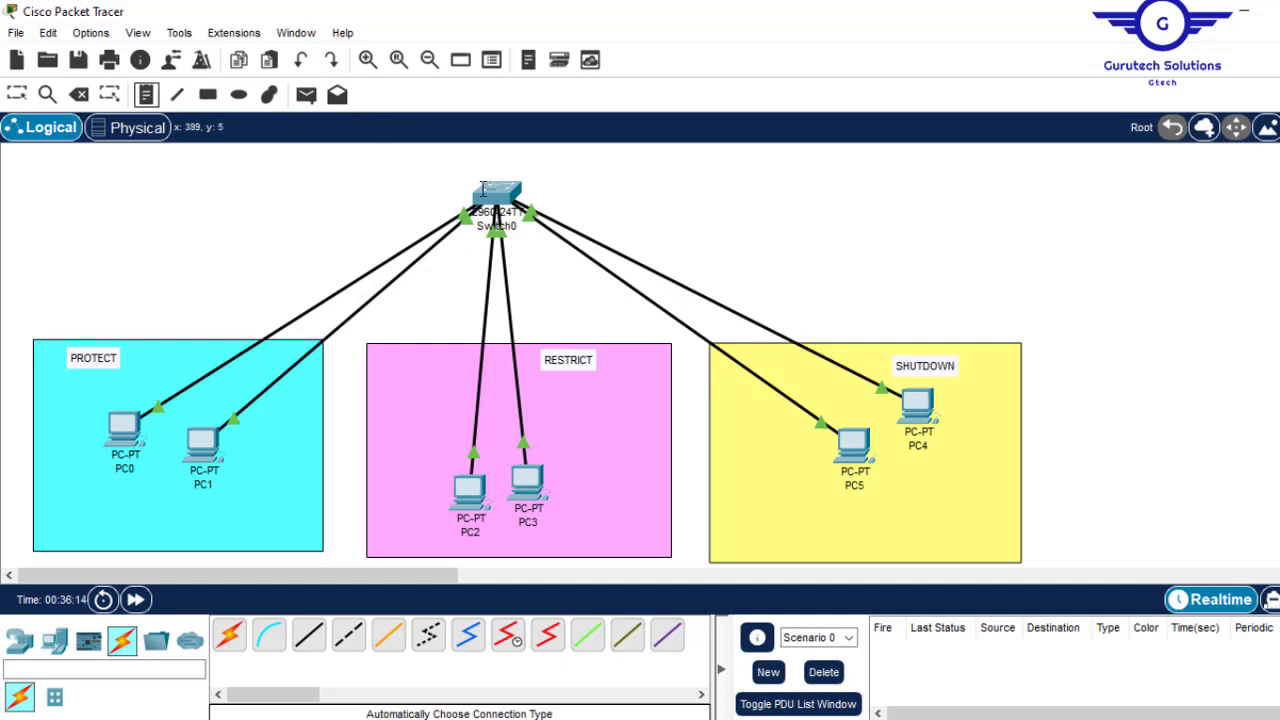
{"action": "left_click", "coordinate": [781, 160]}
{"action": "type", "text": "1."}
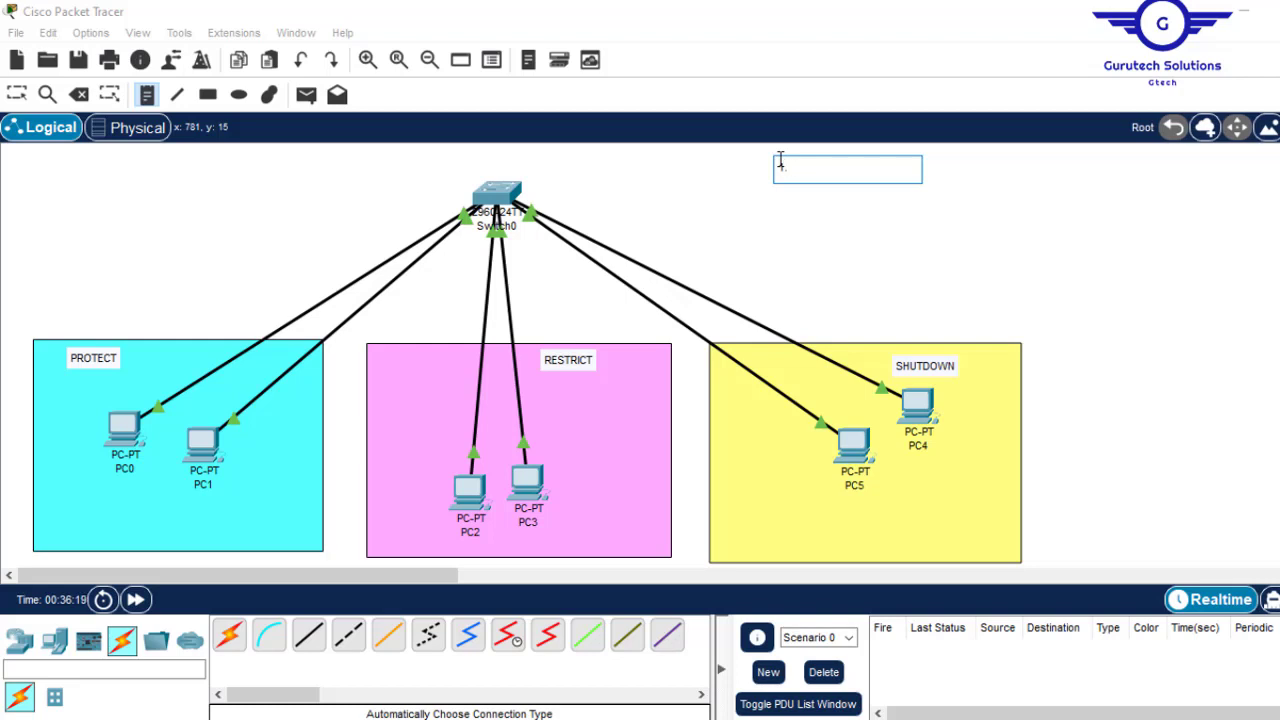
{"action": "type", "text": " check"}
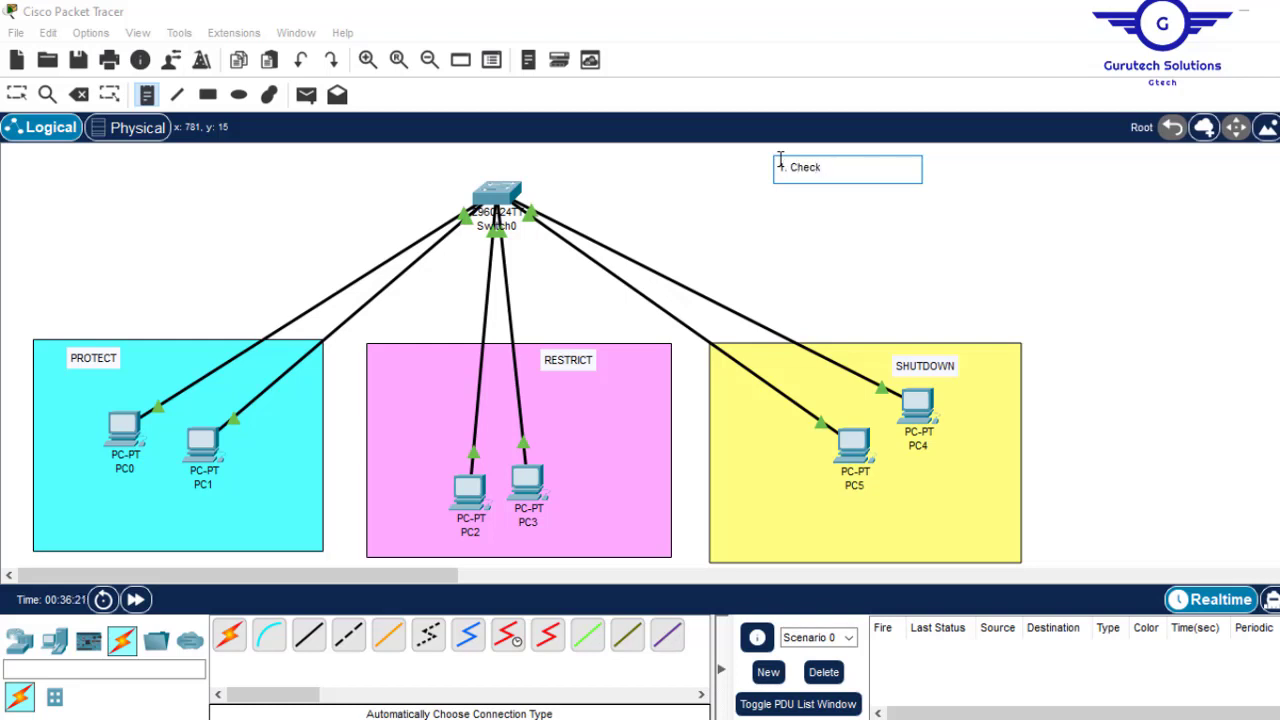
{"action": "type", "text": " interface"}
{"action": "type", "text": "s"}
{"action": "type", "text": " connect"}
{"action": "type", "text": "ing to"}
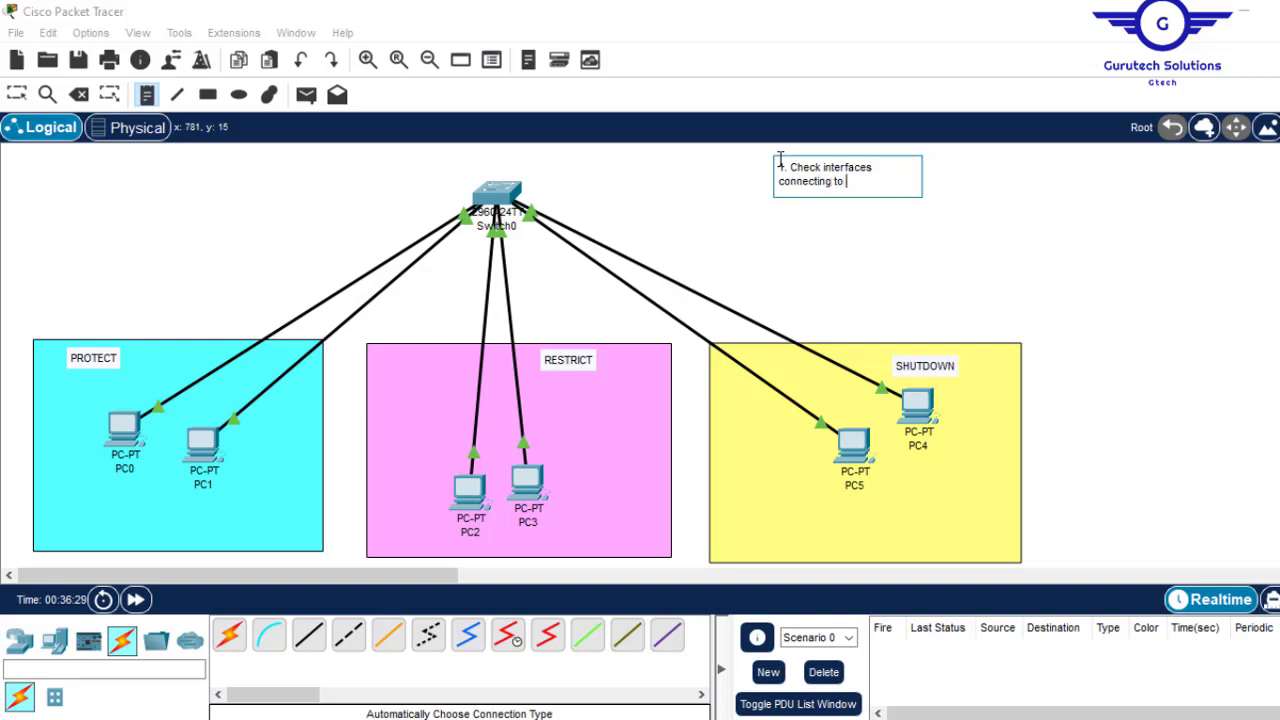
{"action": "type", "text": " intended"}
{"action": "type", "text": " users"}
{"action": "type", "text": "."}
{"action": "key", "text": "Return"}
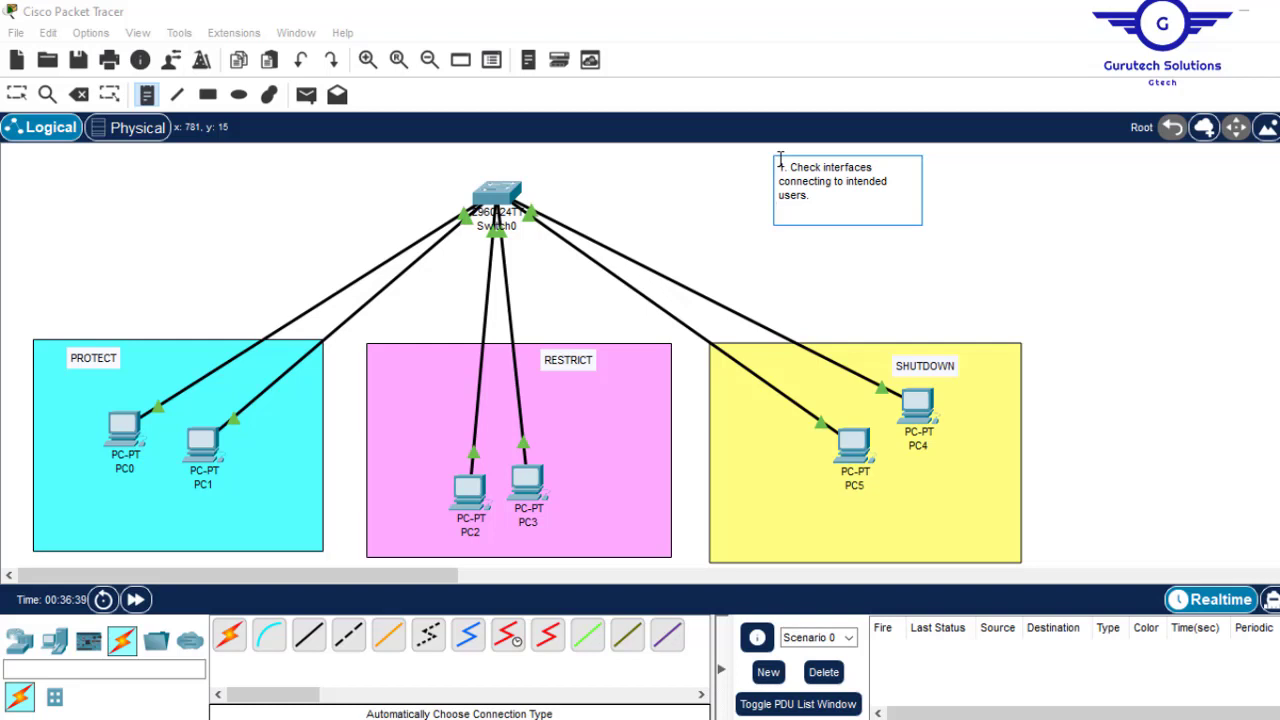
- Add the second line "2. Make them access ports" to the note and finish placing notes
{"action": "type", "text": "2. Make me"}
{"action": "key", "text": "BackSpace"}
{"action": "key", "text": "BackSpace"}
{"action": "type", "text": "them access port"}
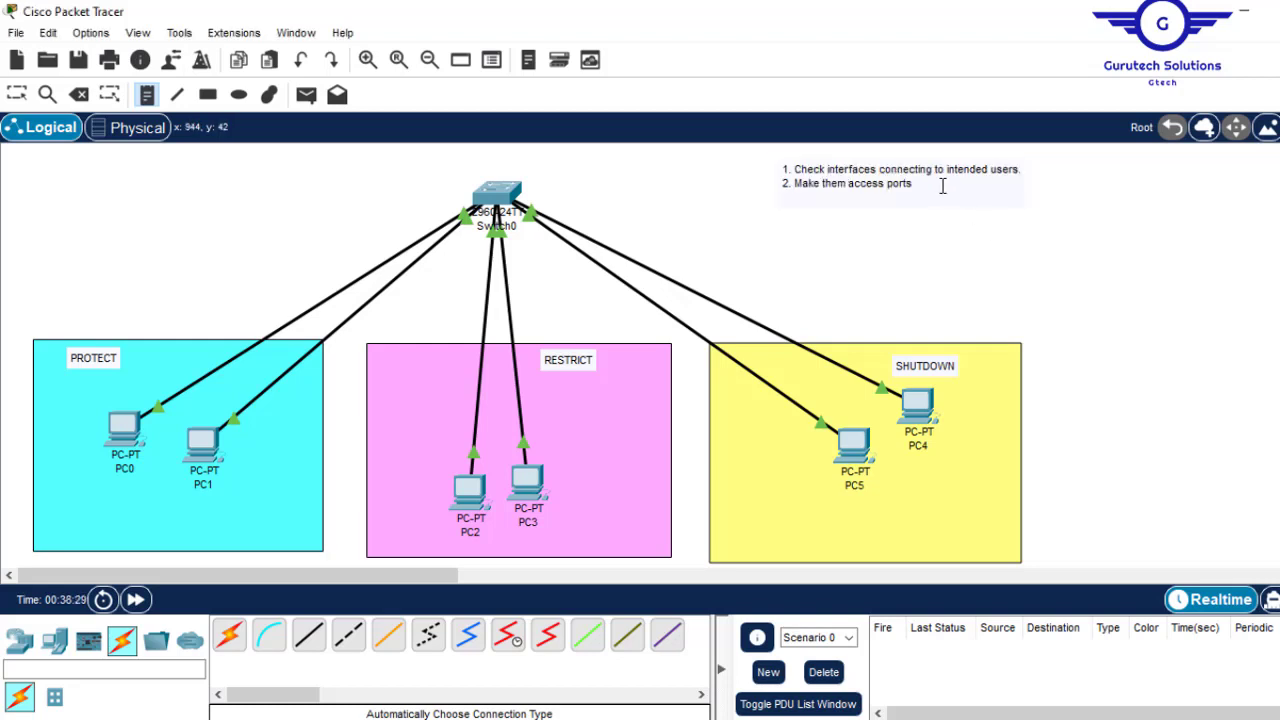
{"action": "key", "text": "Escape"}
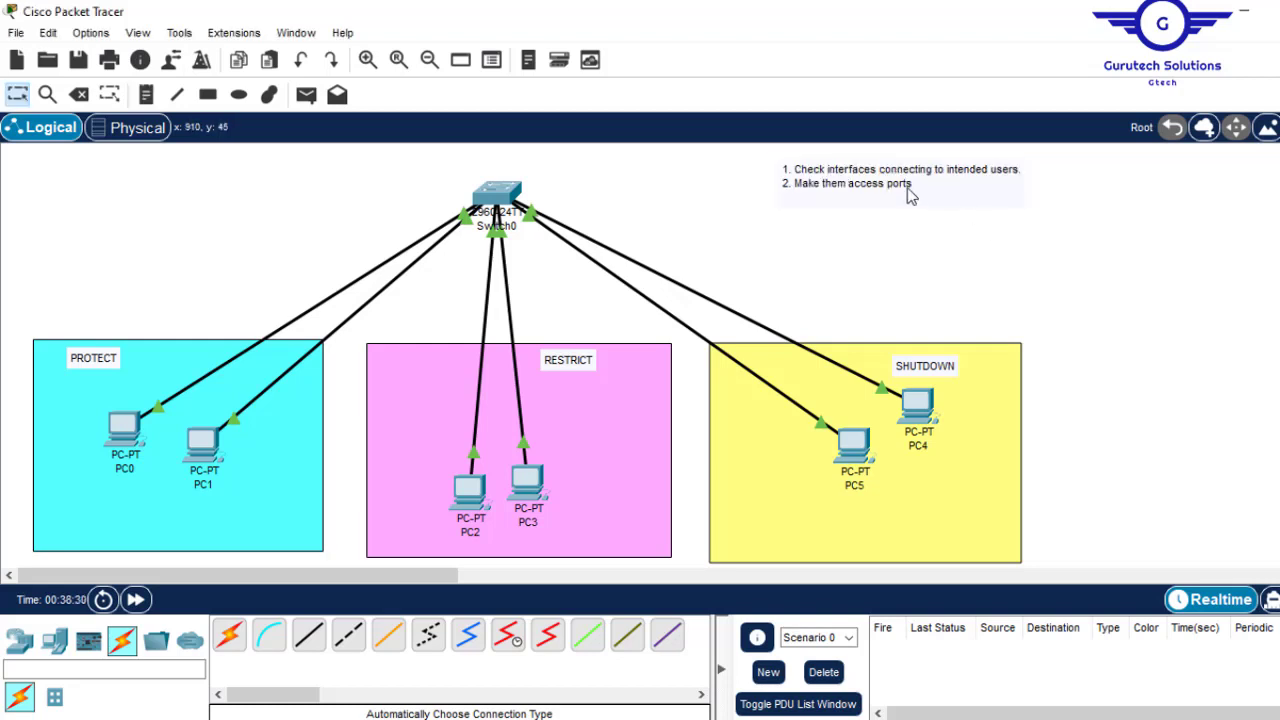
- Reopen the numbered note for editing and add the line "3. activate port security"
{"action": "double_click", "coordinate": [911, 193]}
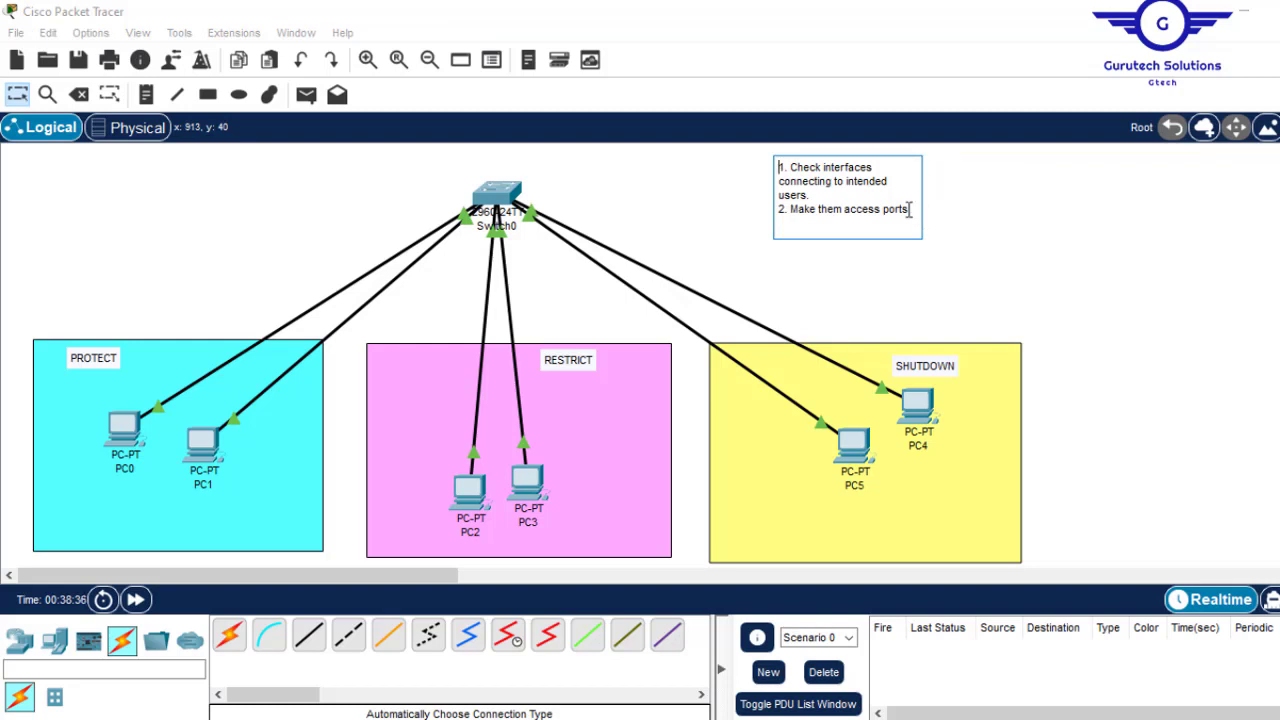
{"action": "left_click", "coordinate": [917, 209]}
{"action": "key", "text": "Return"}
{"action": "type", "text": "3. activate "}
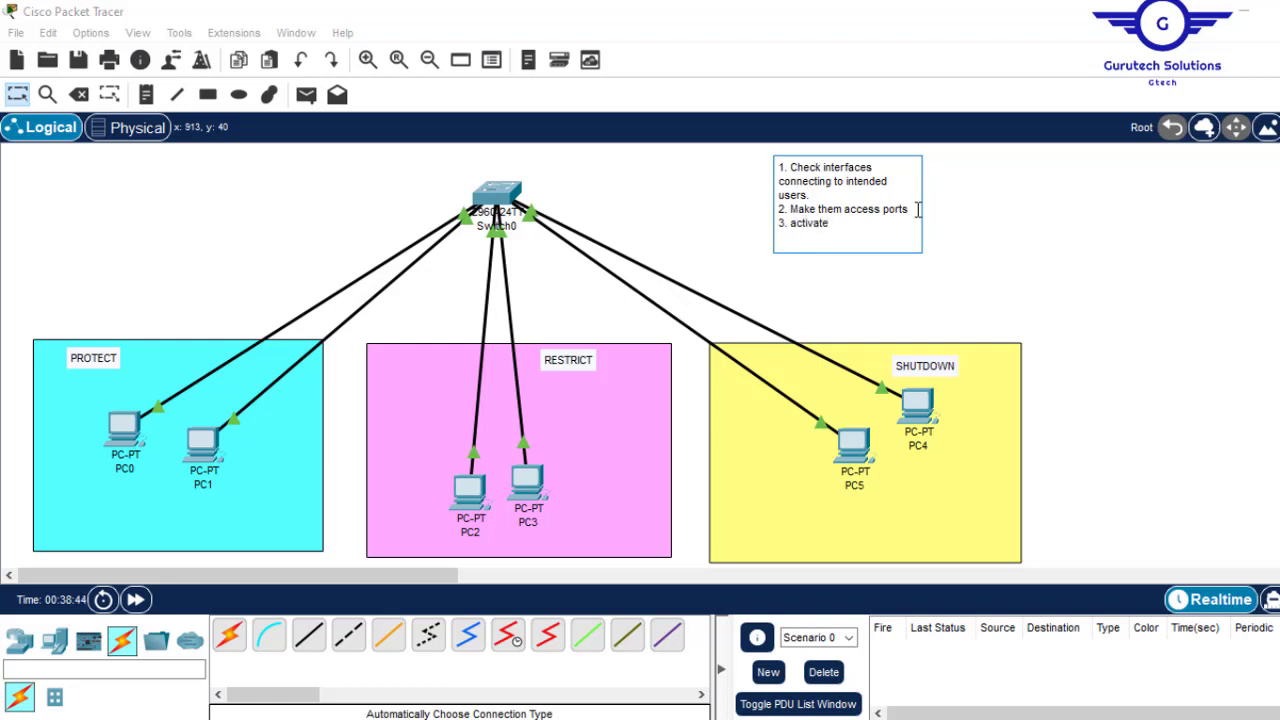
{"action": "type", "text": "port security"}
{"action": "key", "text": "Return"}
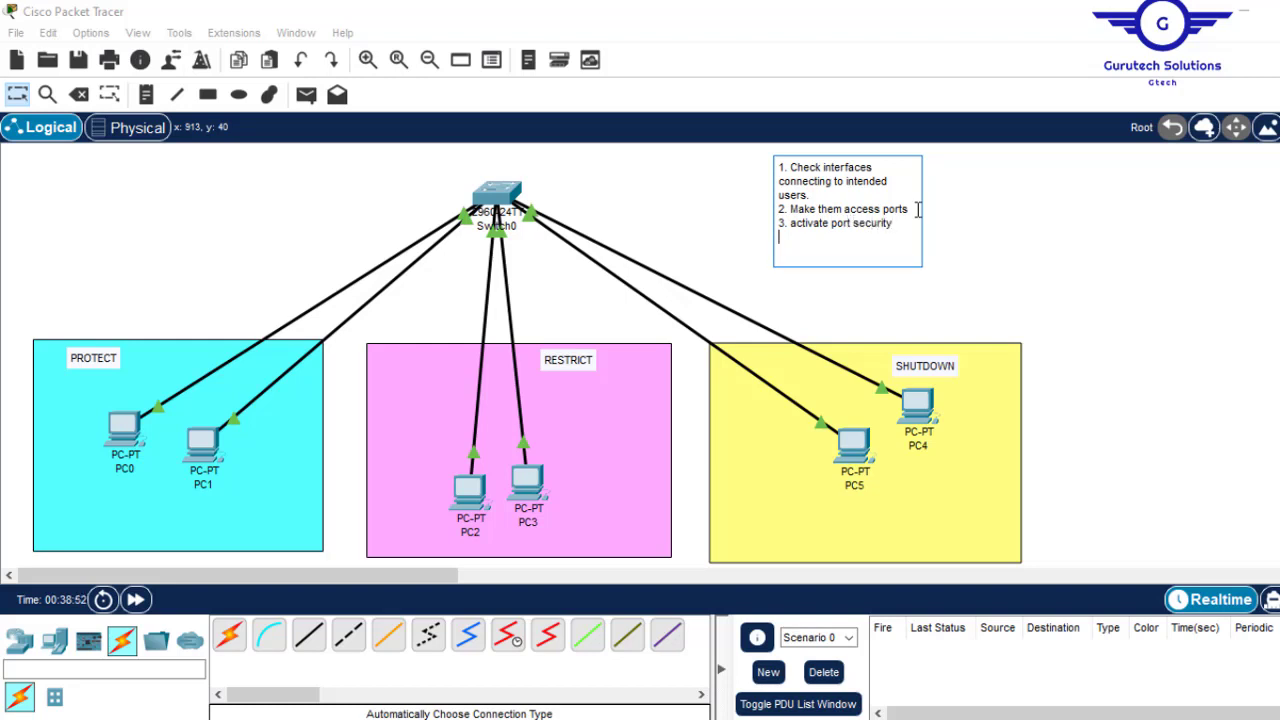
- Add the line "4. specify number of required mac-addresses" to the note
{"action": "type", "text": "4. specify number of re"}
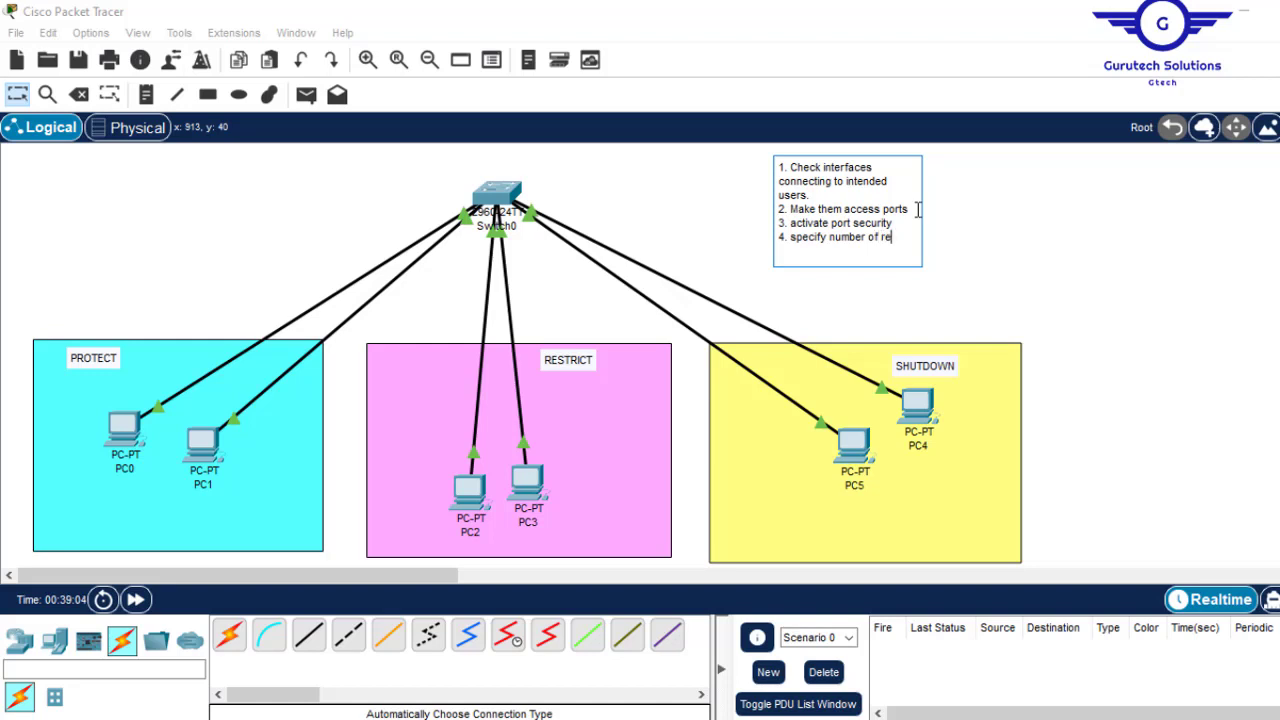
{"action": "type", "text": "quired"}
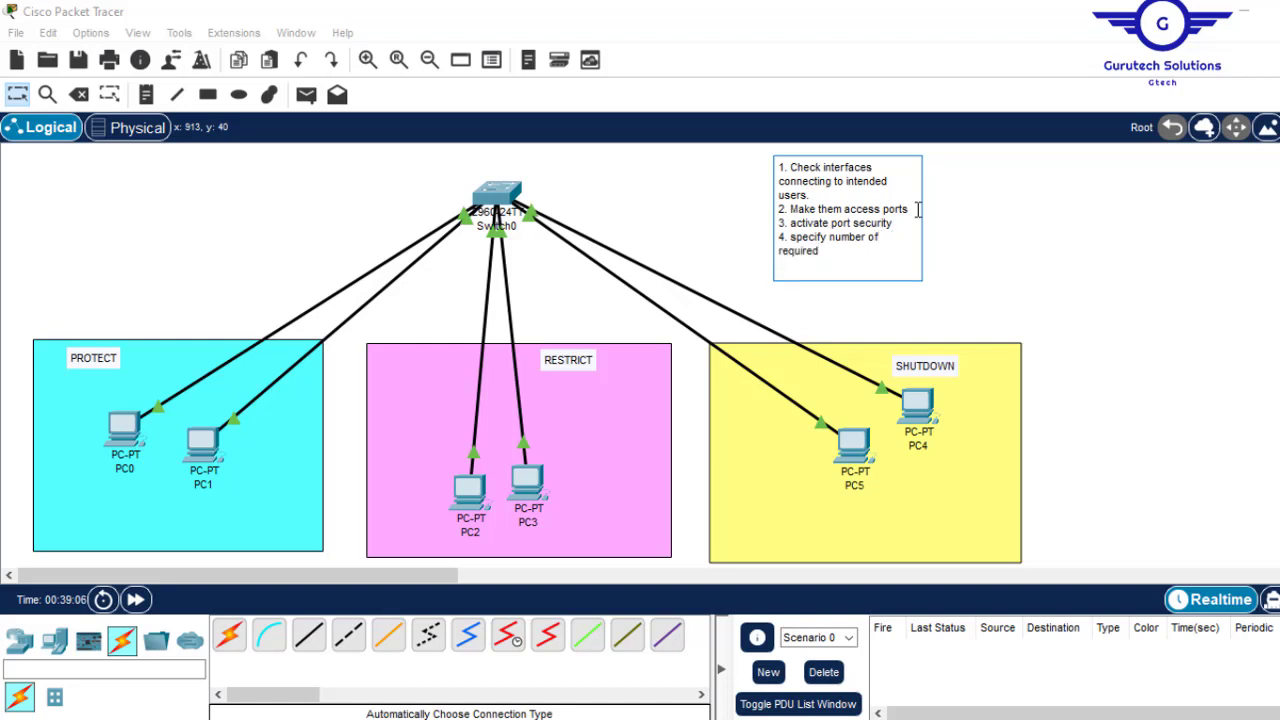
{"action": "type", "text": " mac-addresse"}
{"action": "key", "text": "Return"}
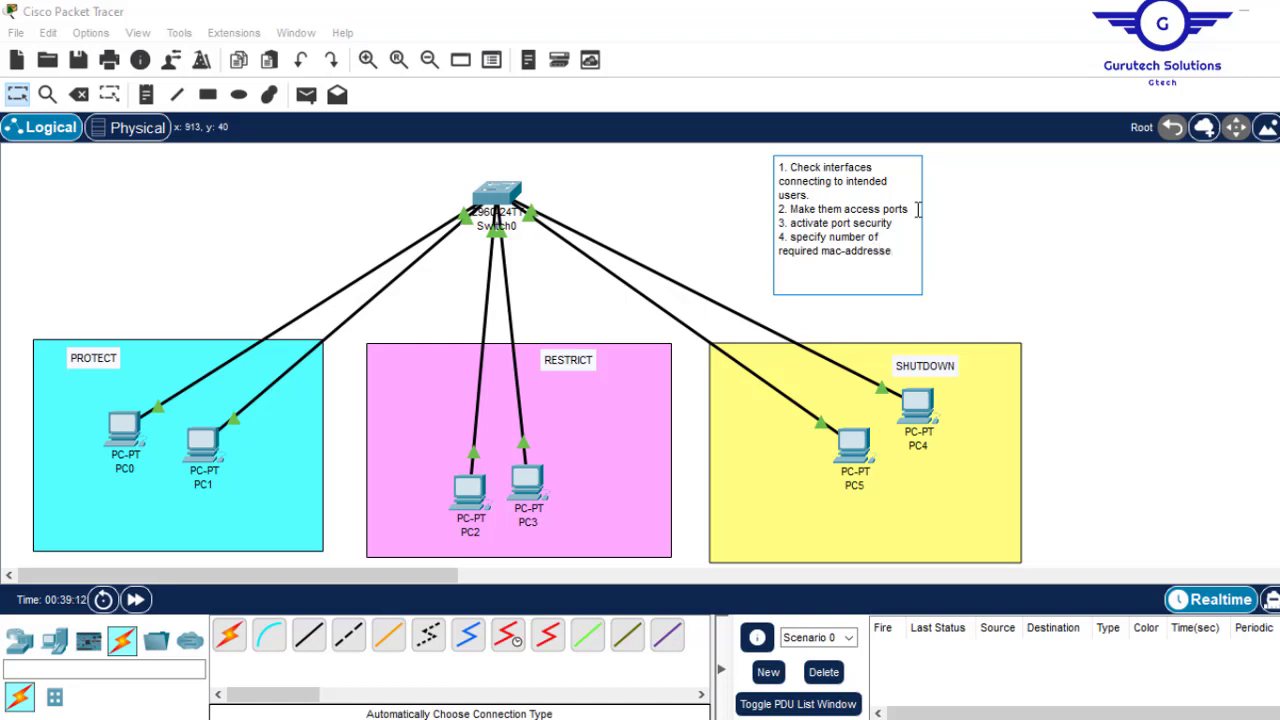
{"action": "key", "text": "Return"}
- Add the line "5. method of obtaining these mac addresses" to the note
{"action": "type", "text": "5. method"}
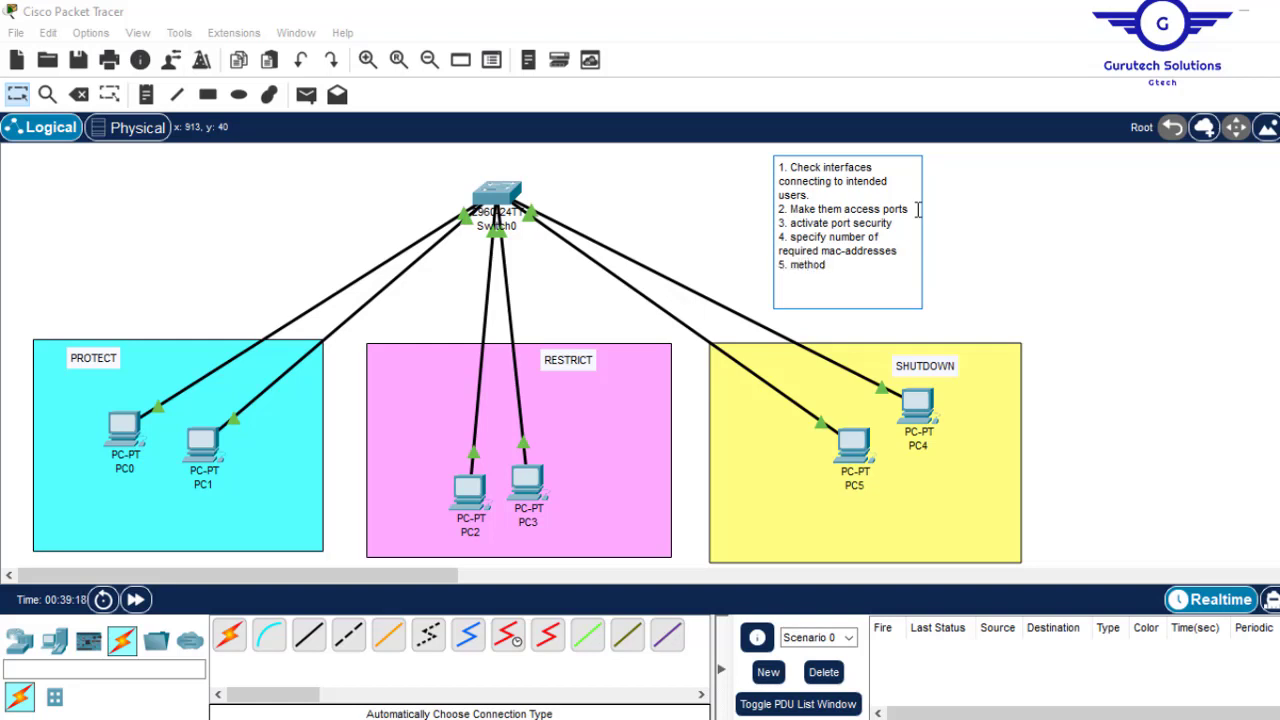
{"action": "type", "text": " of obtaining these mac"}
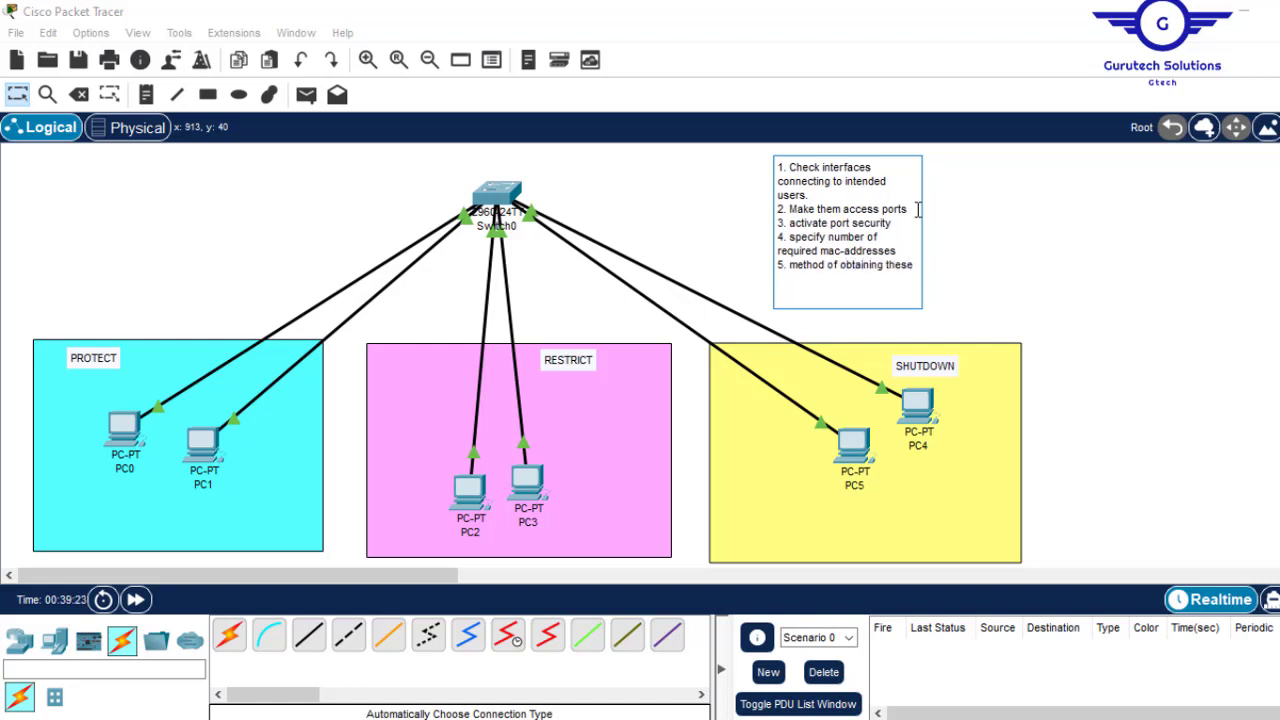
{"action": "type", "text": " add"}
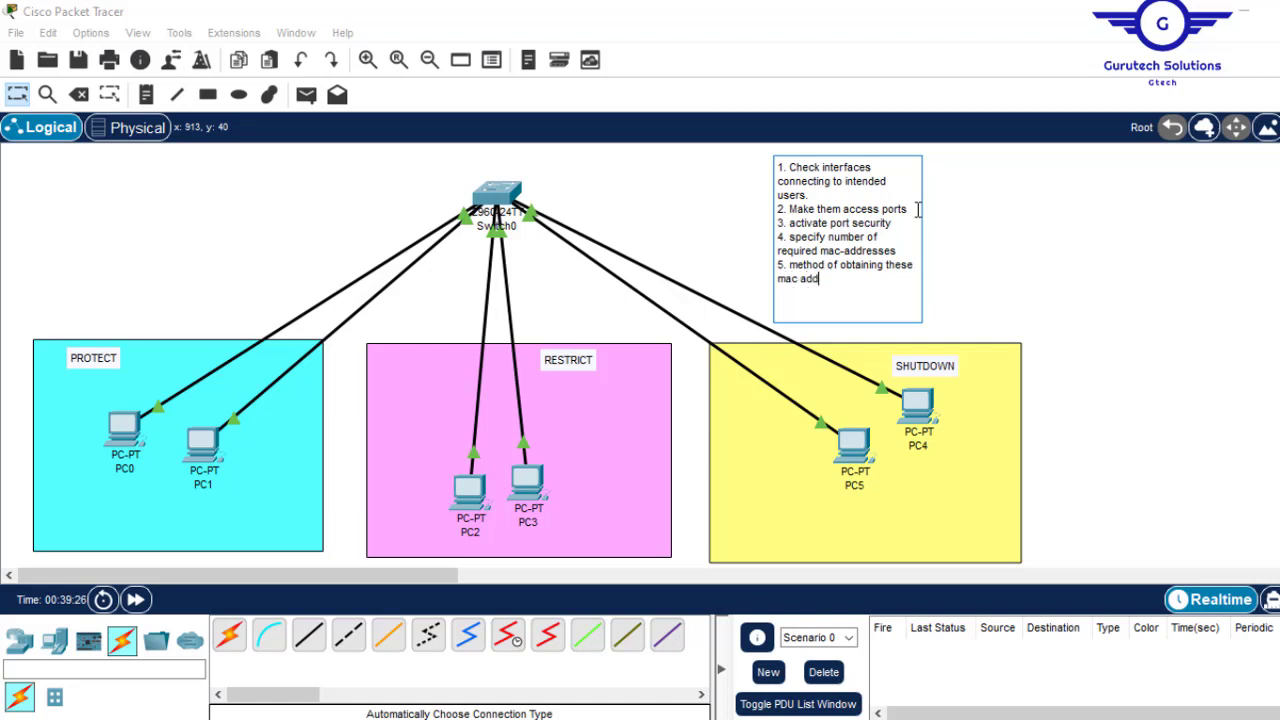
{"action": "type", "text": "resses"}
{"action": "key", "text": "Return"}
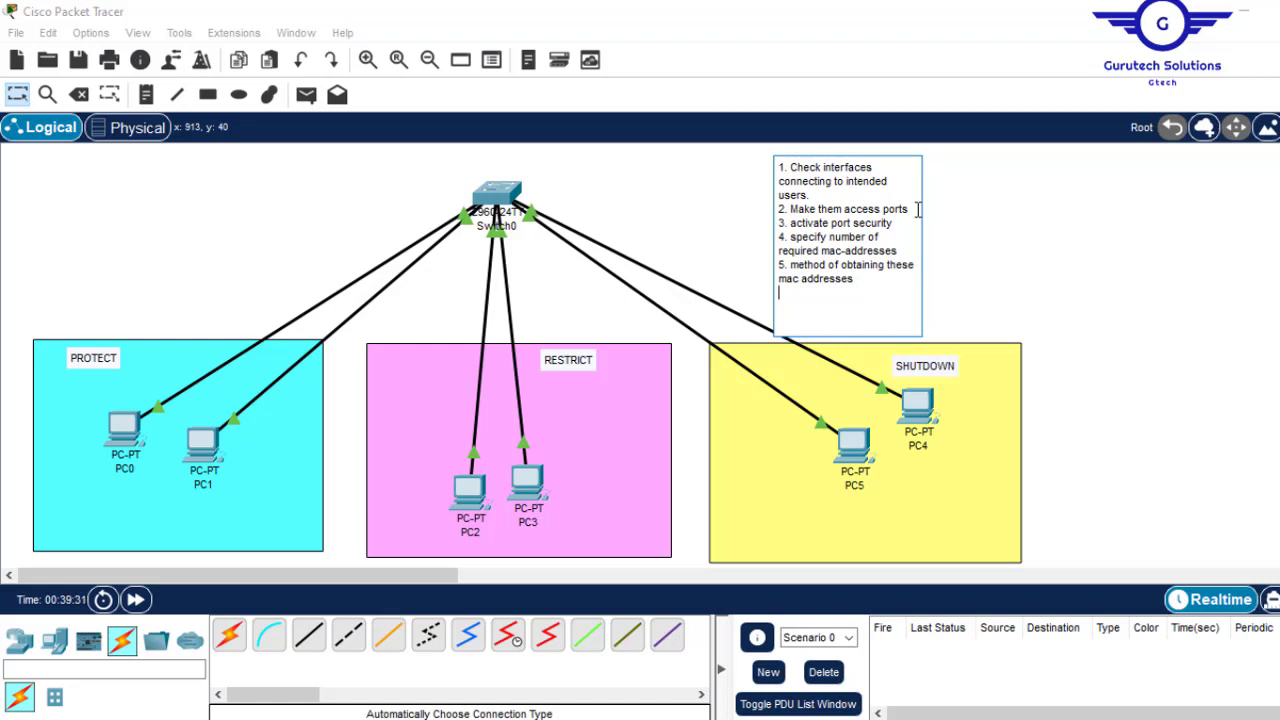
{"action": "key", "text": "BackSpace"}
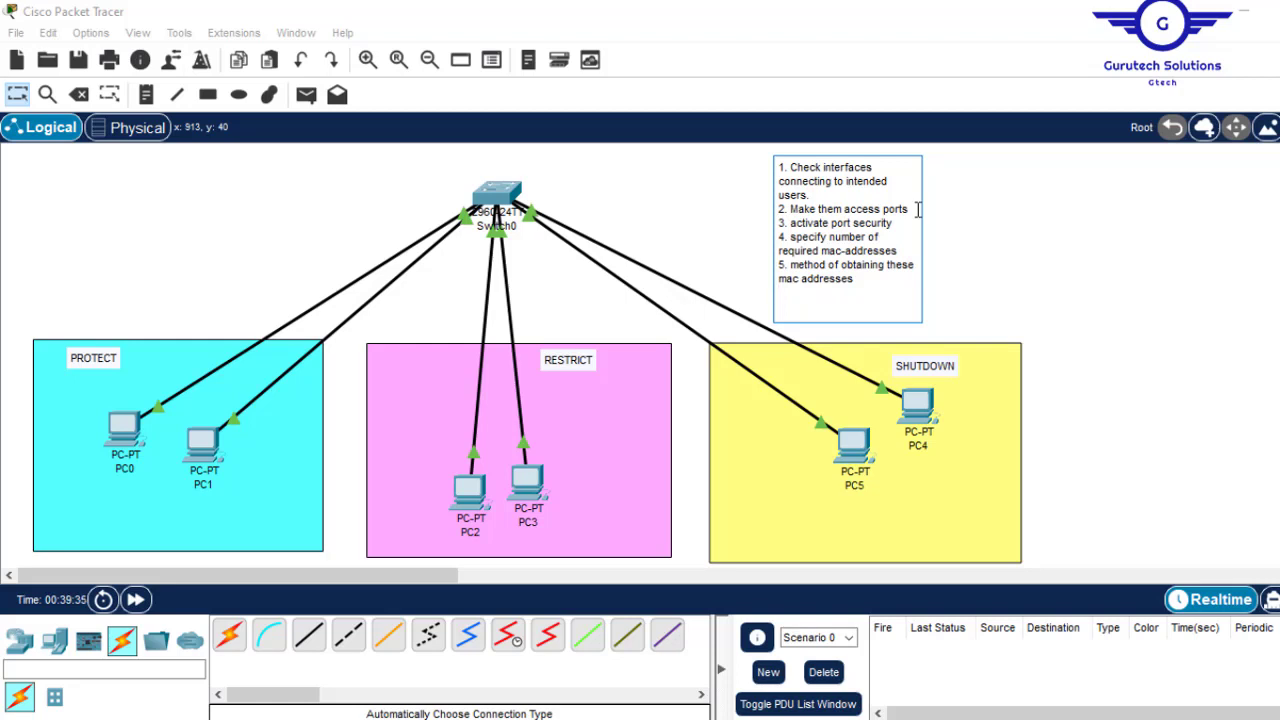
- Complete the note with the line "6. configure violation mode" and move it slightly down and toward Switch0
{"action": "key", "text": "Return"}
{"action": "type", "text": "6. configure violation mode"}
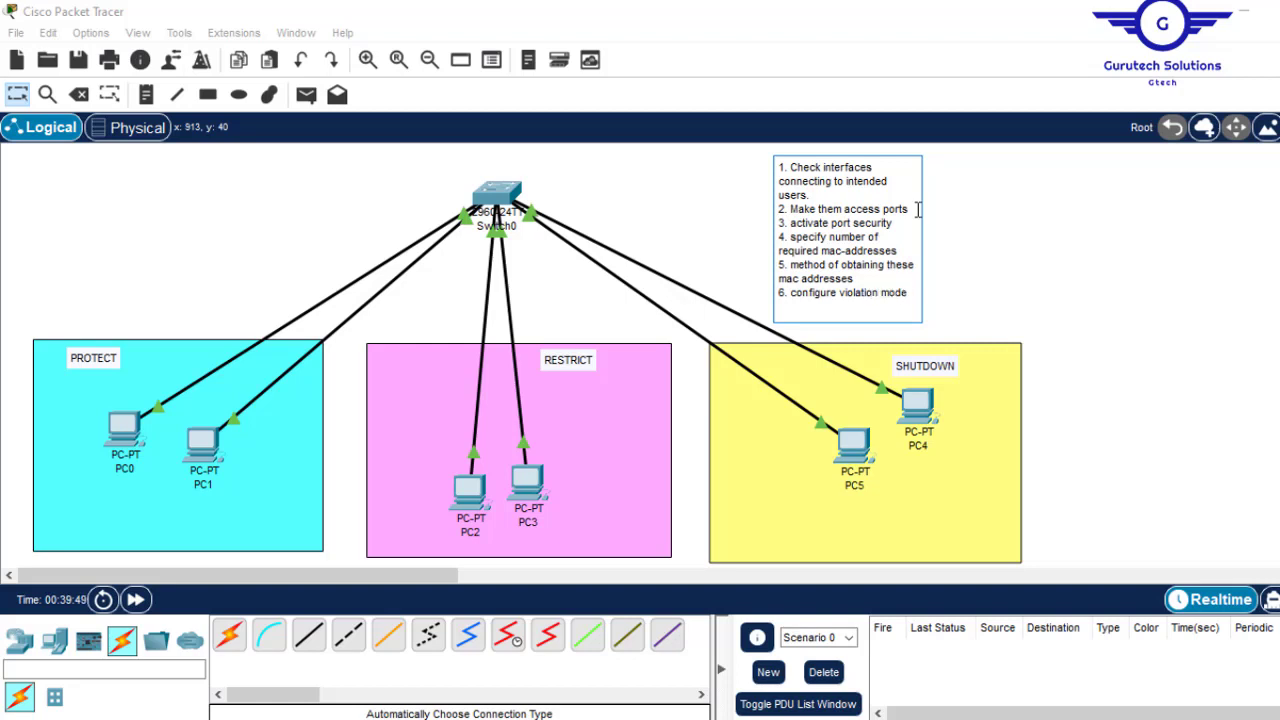
{"action": "left_click", "coordinate": [1070, 292]}
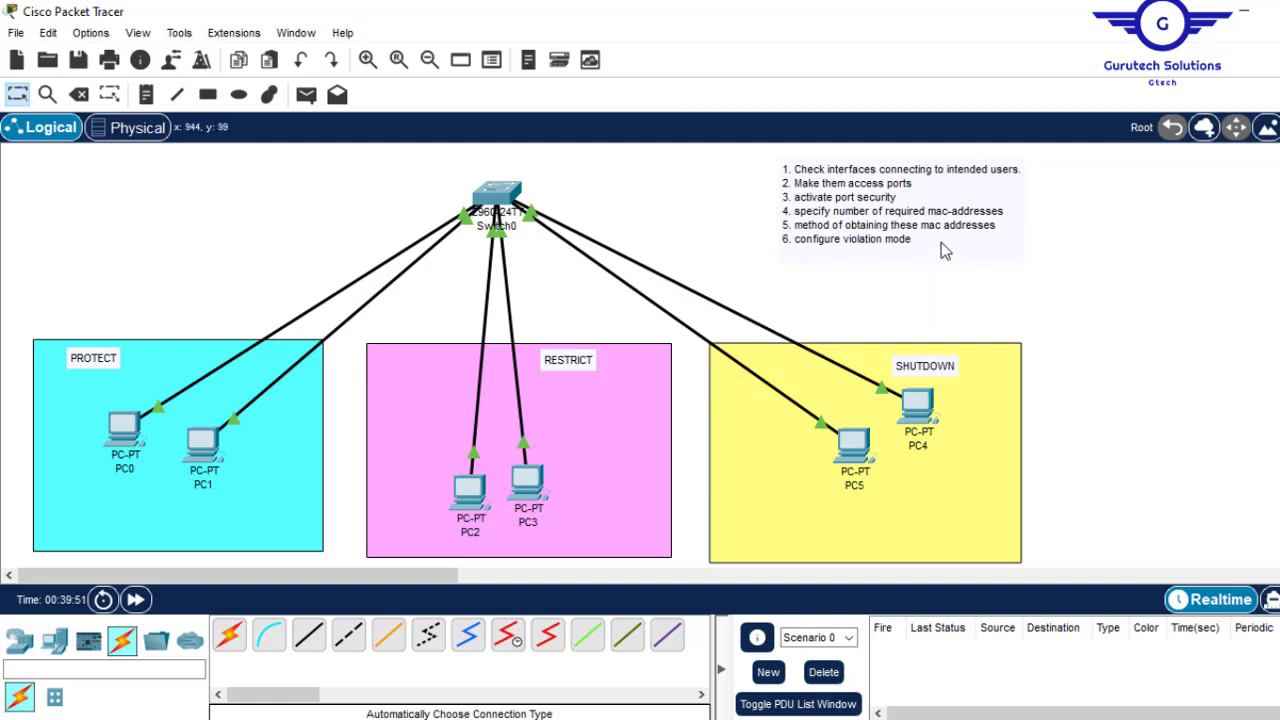
{"action": "left_click_drag", "start_coordinate": [869, 208], "coordinate": [839, 222]}
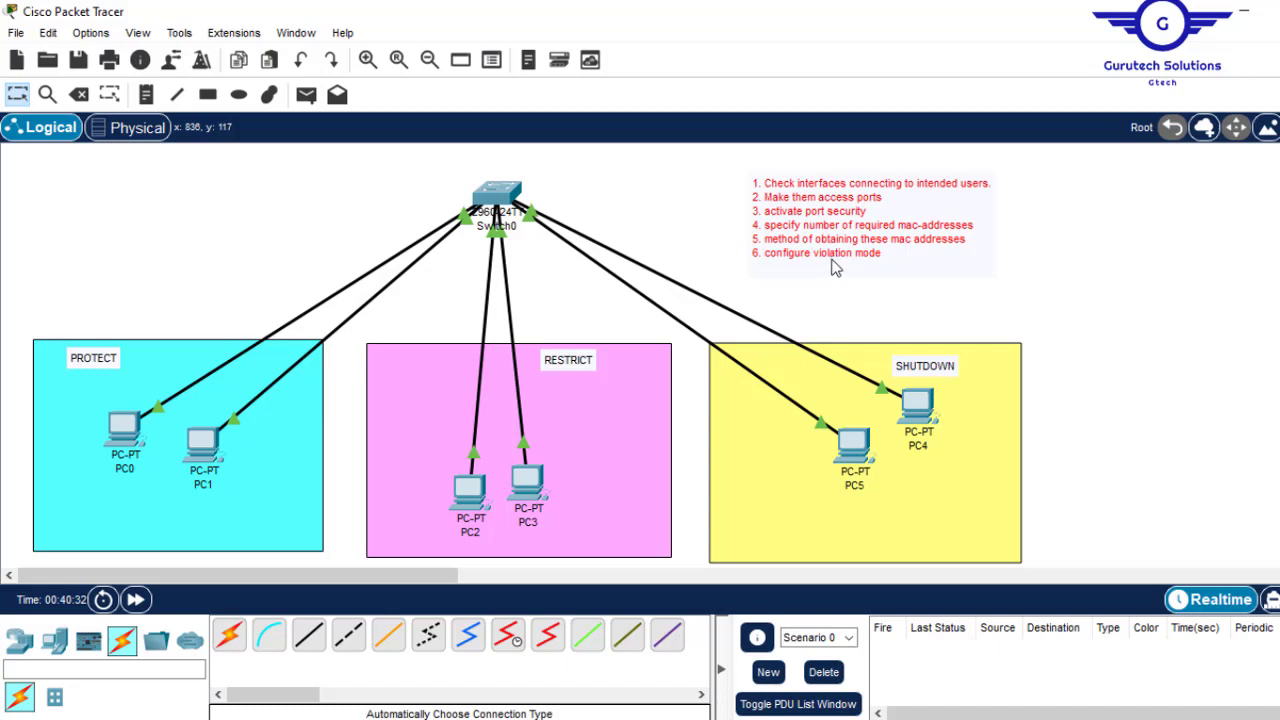
- Open Switch0's command line and enter global configuration mode with en and conf t
{"action": "left_click", "coordinate": [495, 197]}
{"action": "left_click", "coordinate": [482, 66]}
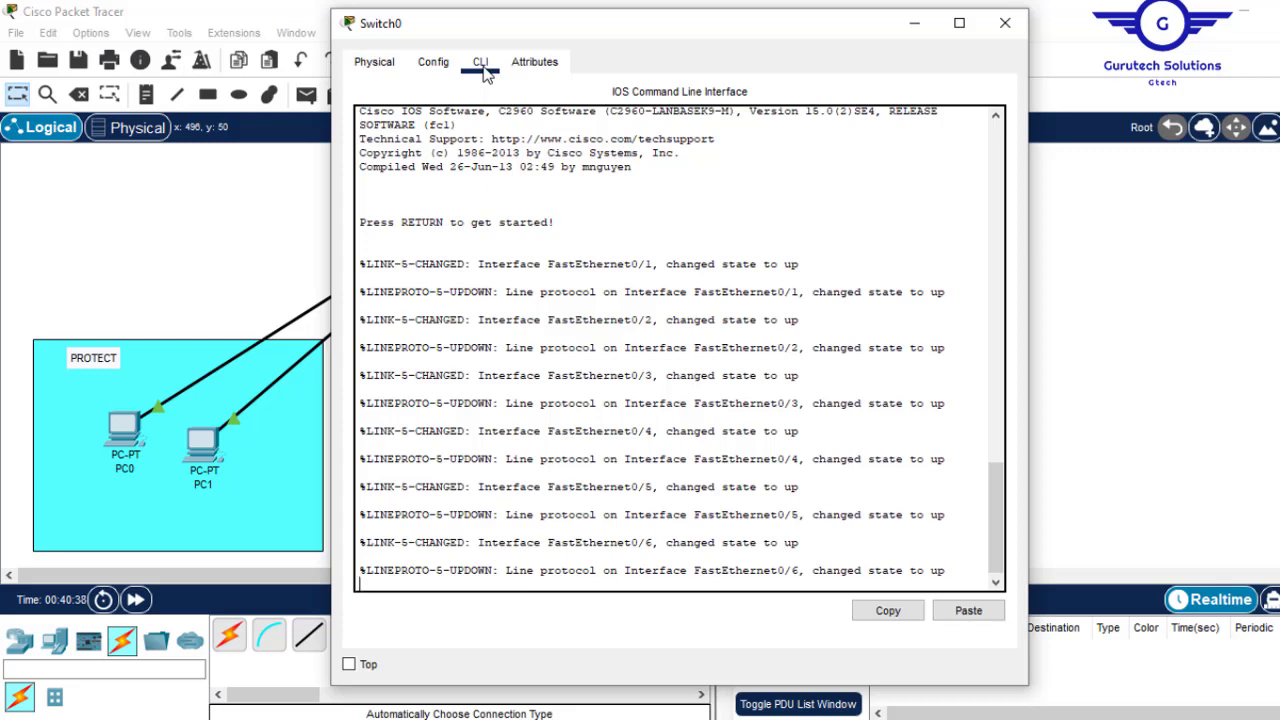
{"action": "key", "text": "Return"}
{"action": "key", "text": "Return"}
{"action": "key", "text": "Return"}
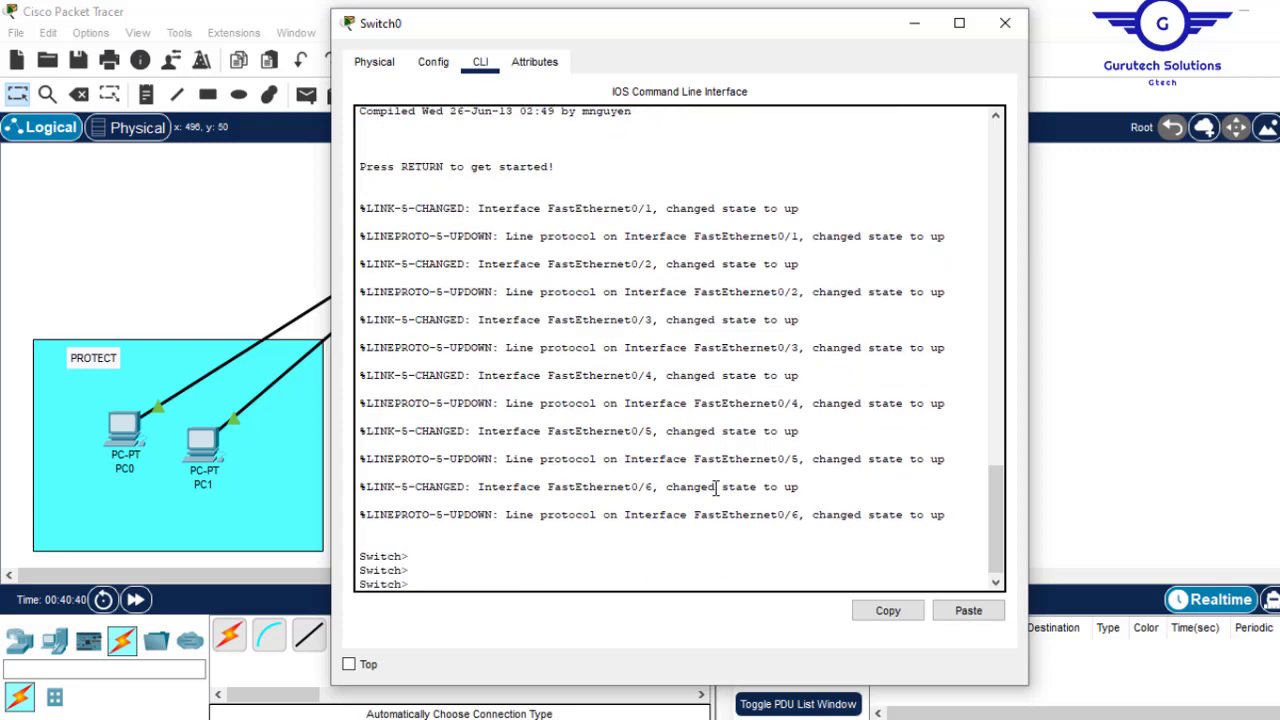
{"action": "type", "text": "en"}
{"action": "key", "text": "Return"}
{"action": "type", "text": "co"}
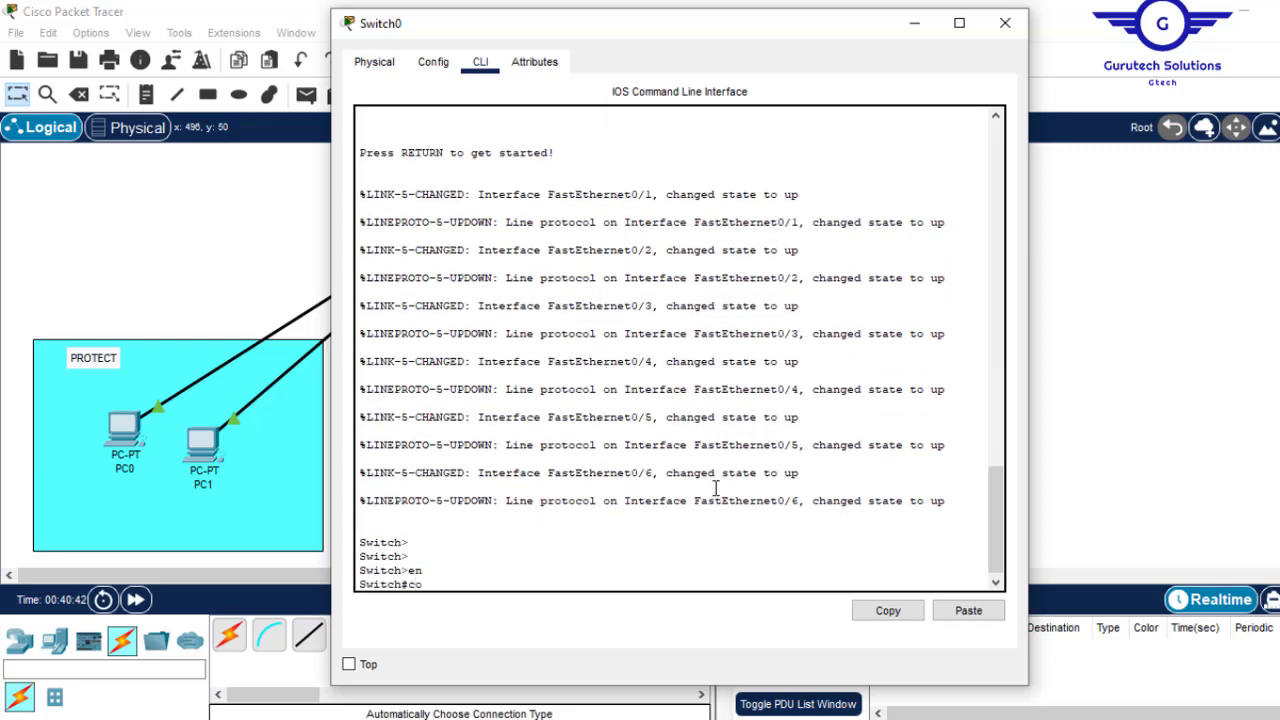
{"action": "type", "text": "nf t"}
{"action": "key", "text": "Return"}
{"action": "key", "text": "Return"}
{"action": "key", "text": "Return"}
{"action": "key", "text": "Return"}
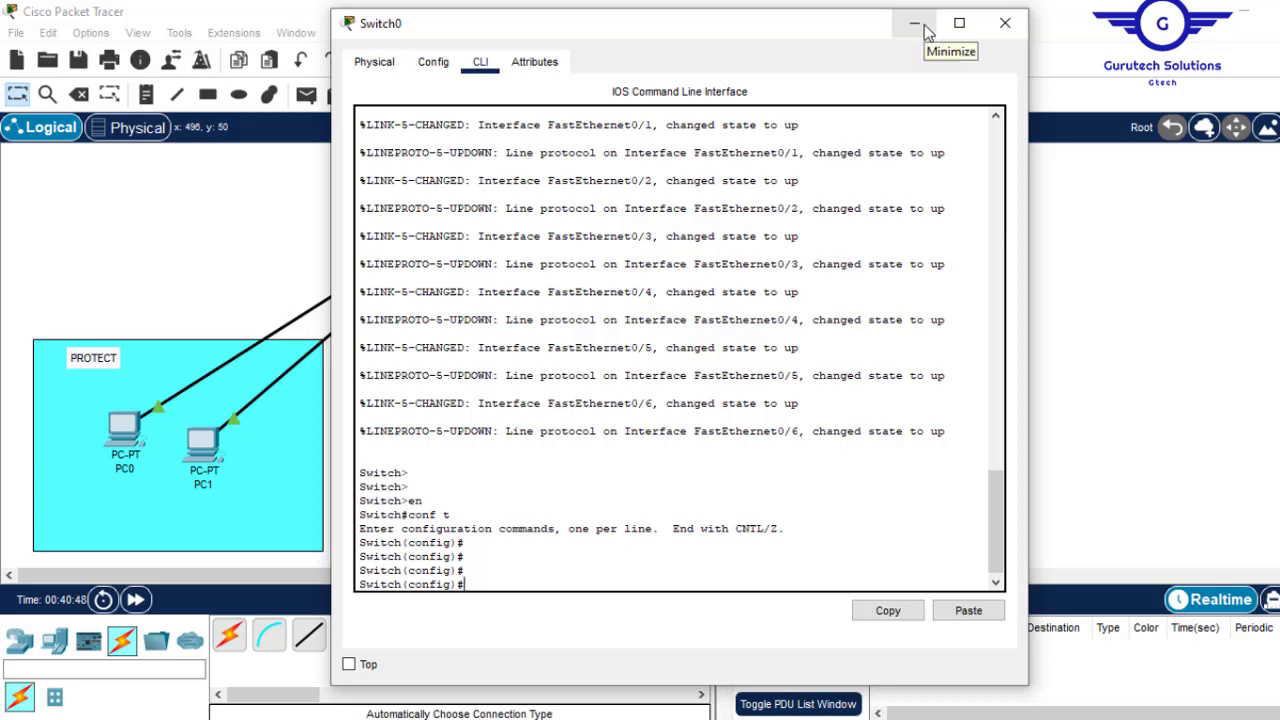
- Check which switch ports connect to PC0 and PC1, and enter int range fa0/1-2 in Switch0's command line
{"action": "left_click", "coordinate": [914, 24]}
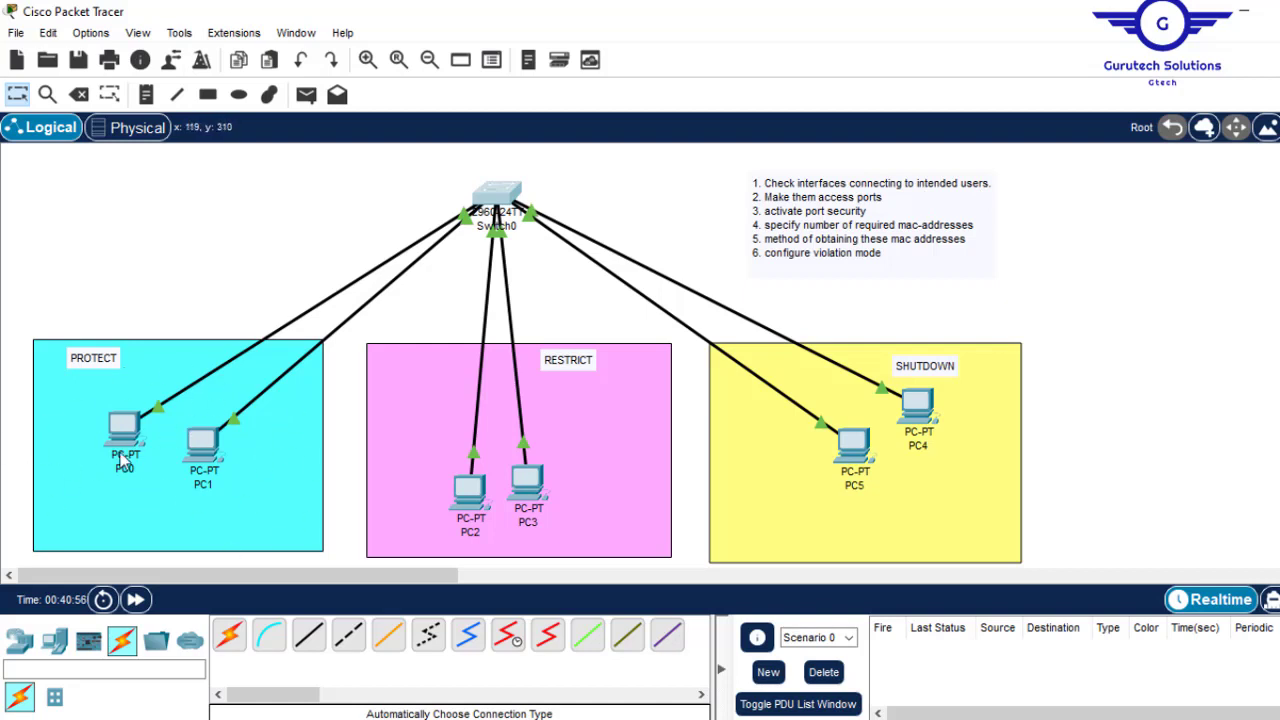
{"action": "mouse_move", "coordinate": [157, 407]}
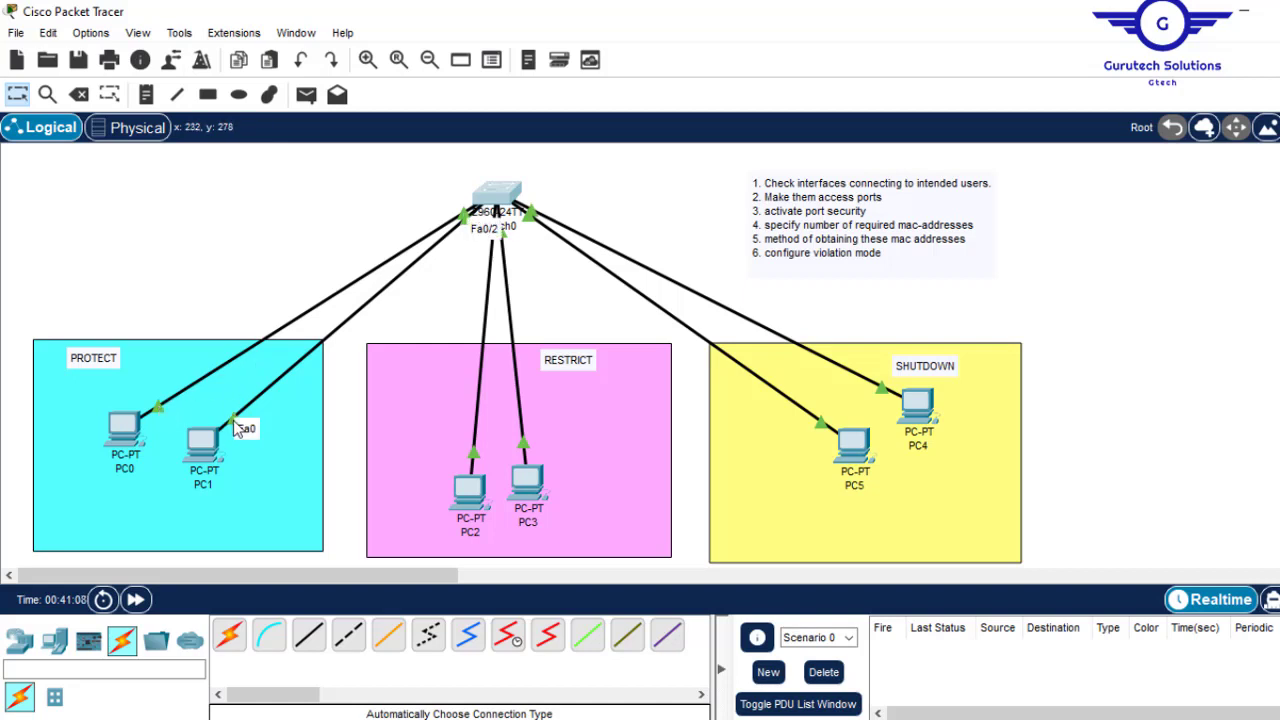
{"action": "left_click", "coordinate": [506, 195]}
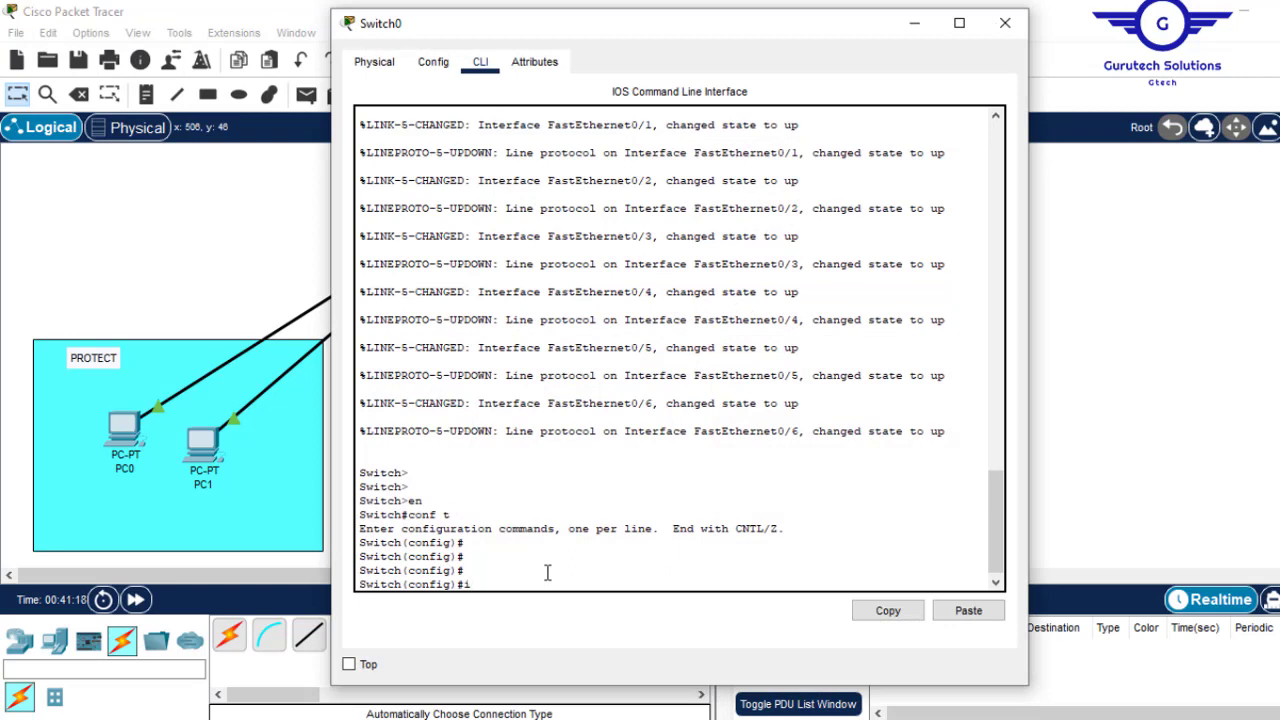
{"action": "type", "text": "range fa0/1-2"}
{"action": "key", "text": "Return"}
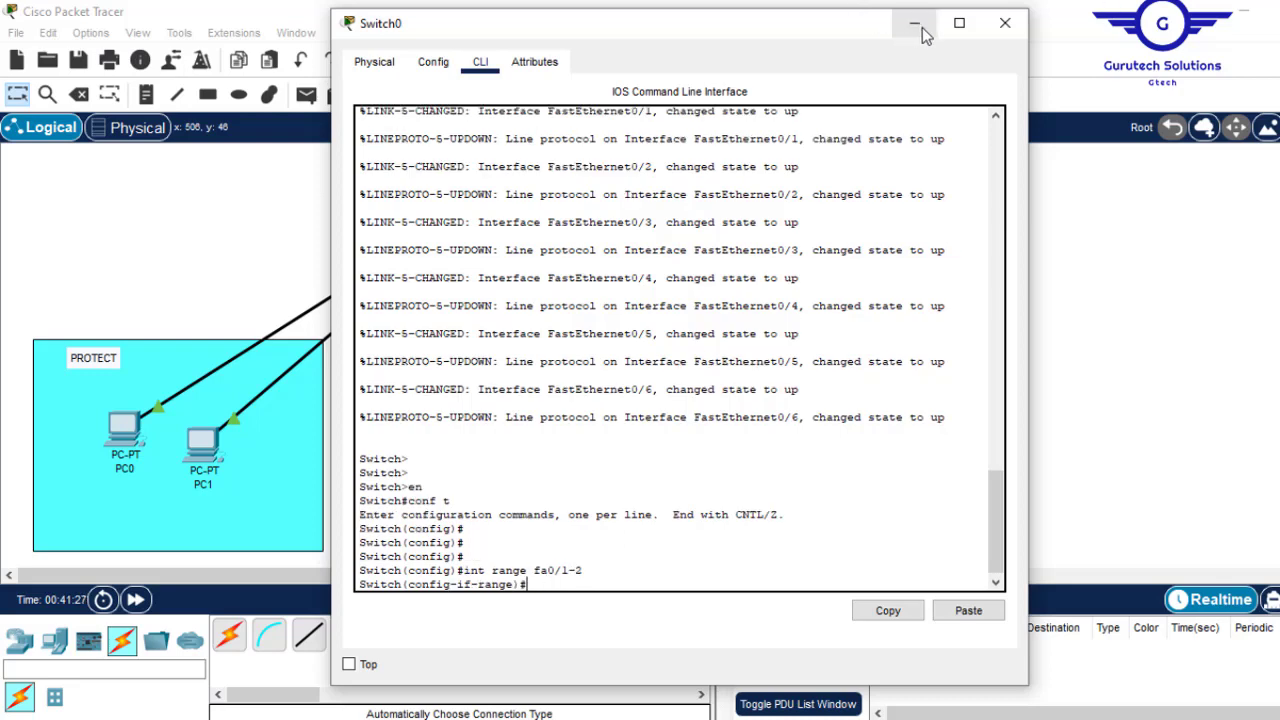
{"action": "key", "text": "Return"}
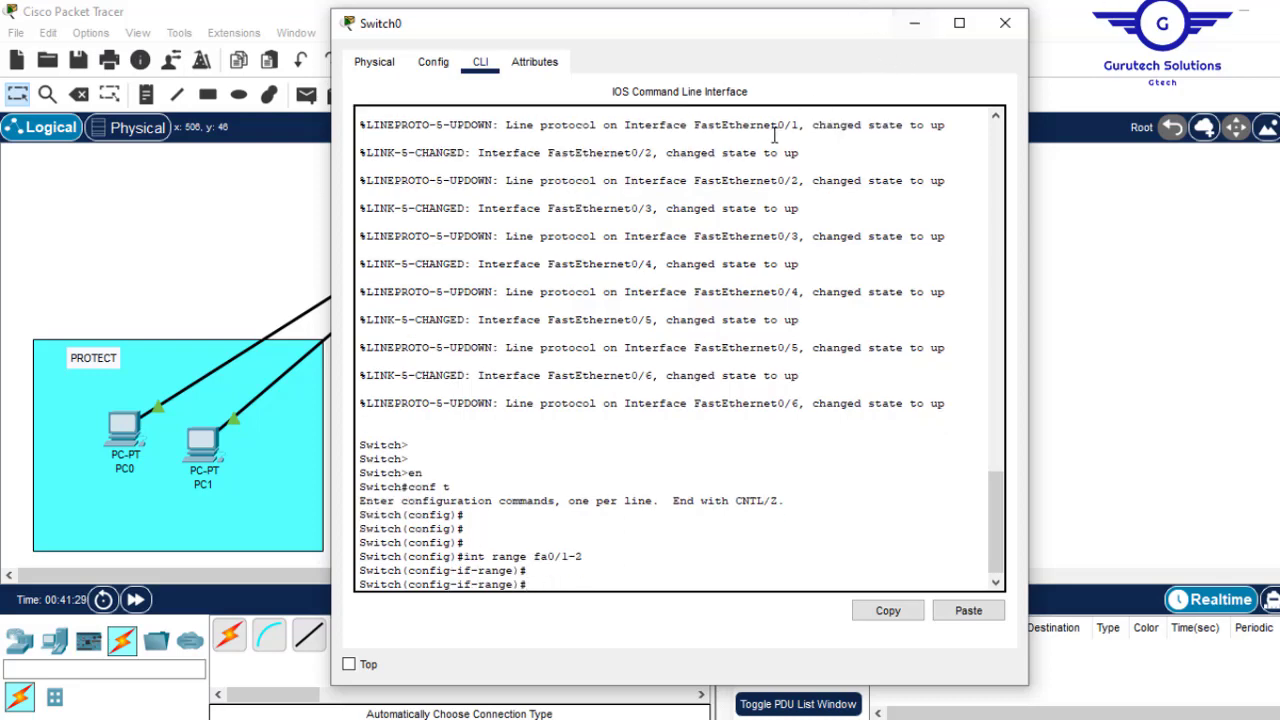
- Consult the note's access port step, set the selected interface range to switchport mode access, and minimize the Switch0 window
{"action": "left_click", "coordinate": [913, 23]}
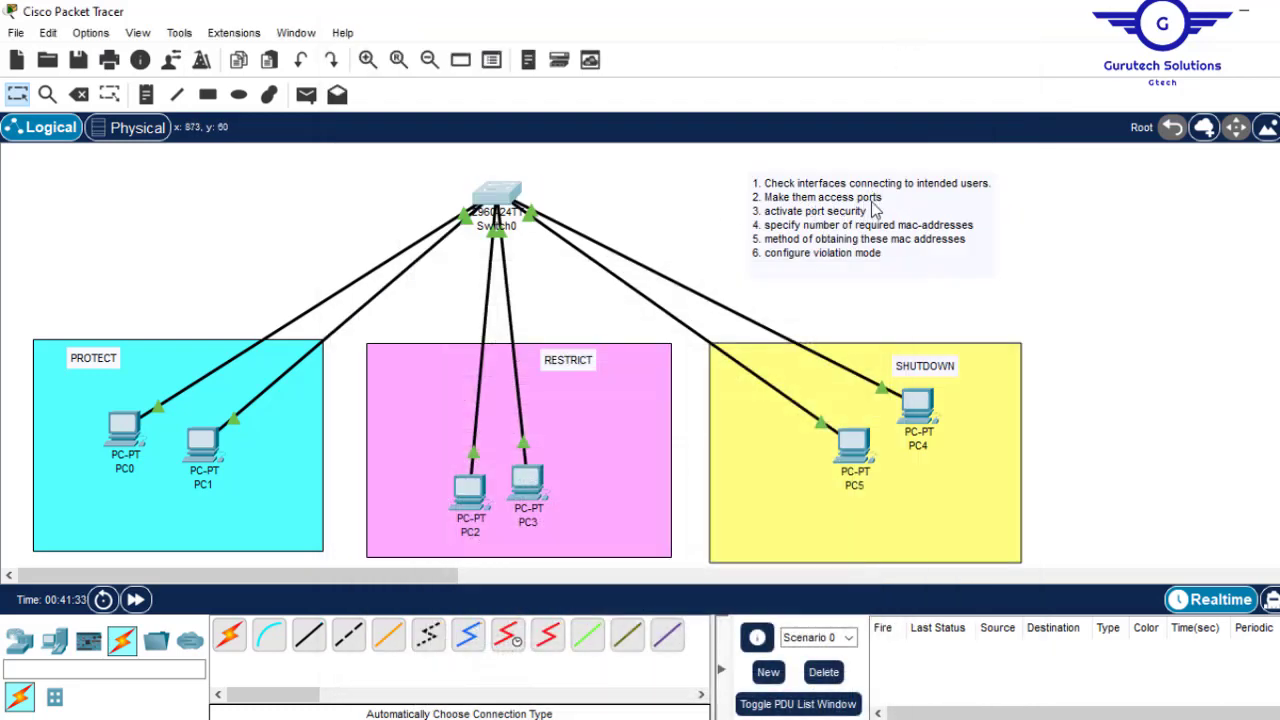
{"action": "left_click", "coordinate": [495, 190]}
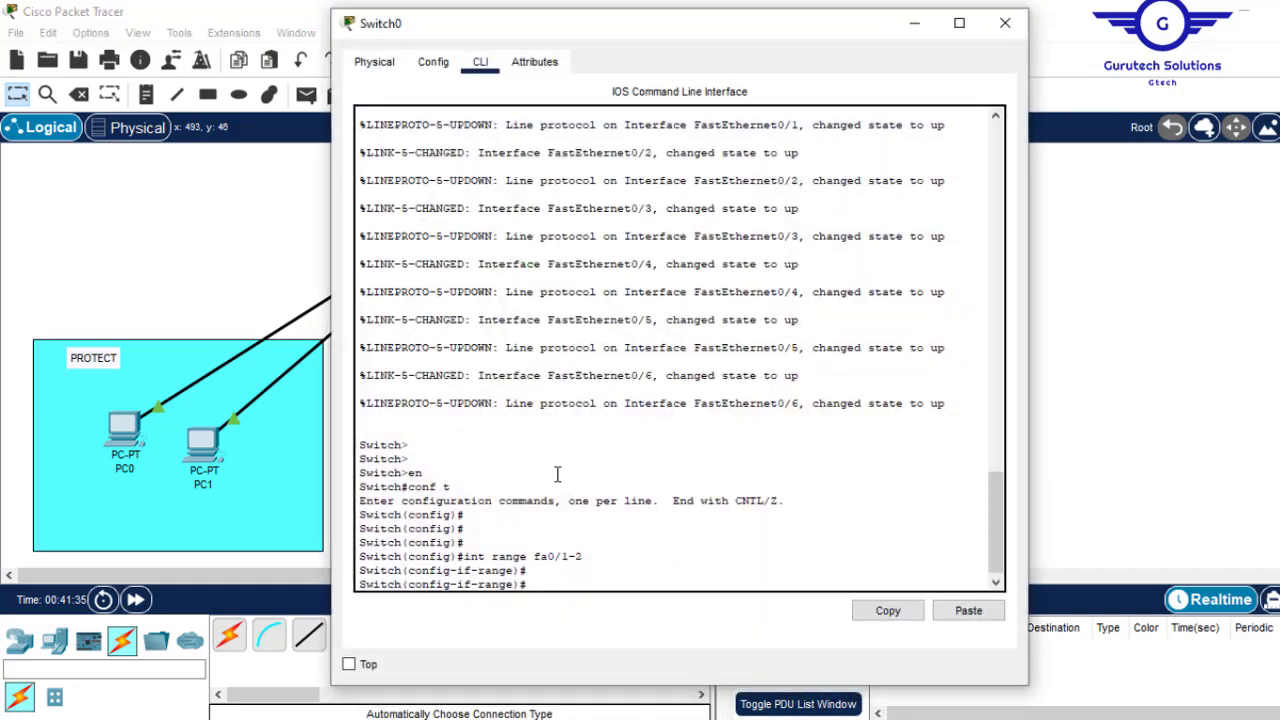
{"action": "type", "text": "sw"}
{"action": "key", "text": "Tab"}
{"action": "type", "text": "mo"}
{"action": "key", "text": "Tab"}
{"action": "type", "text": "a"}
{"action": "key", "text": "Tab"}
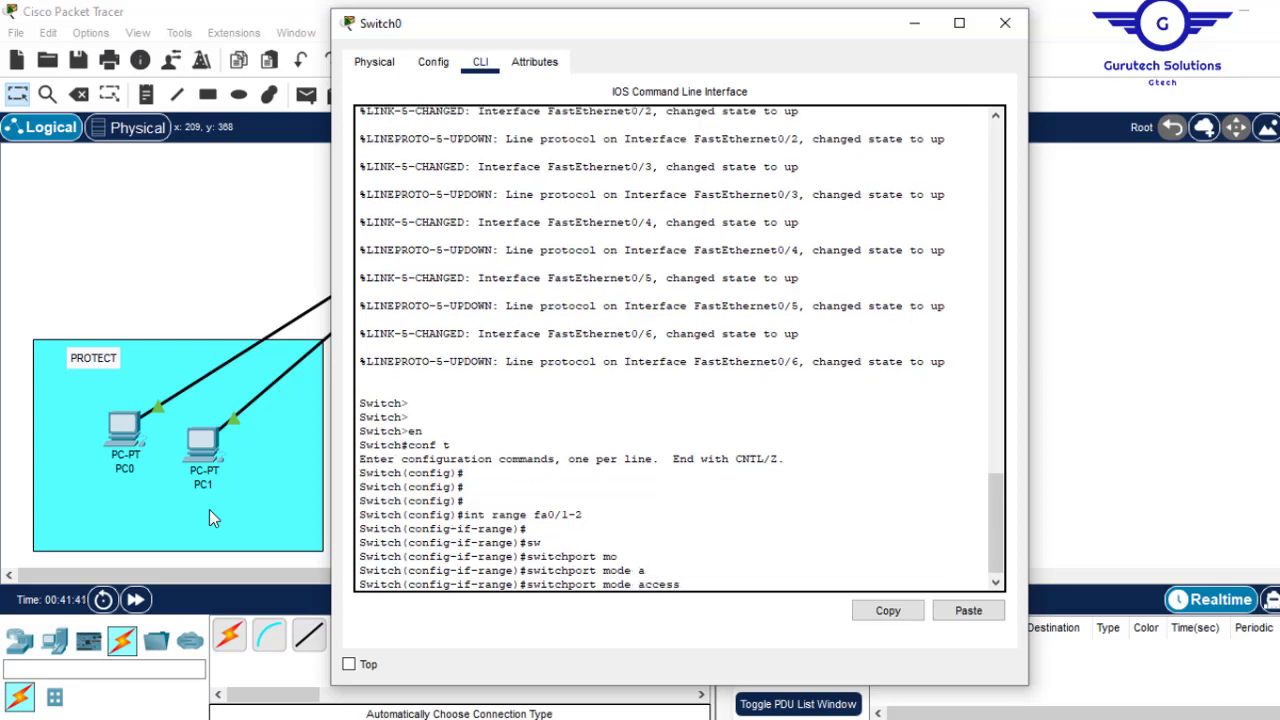
{"action": "key", "text": "Return"}
{"action": "key", "text": "Return"}
{"action": "key", "text": "Return"}
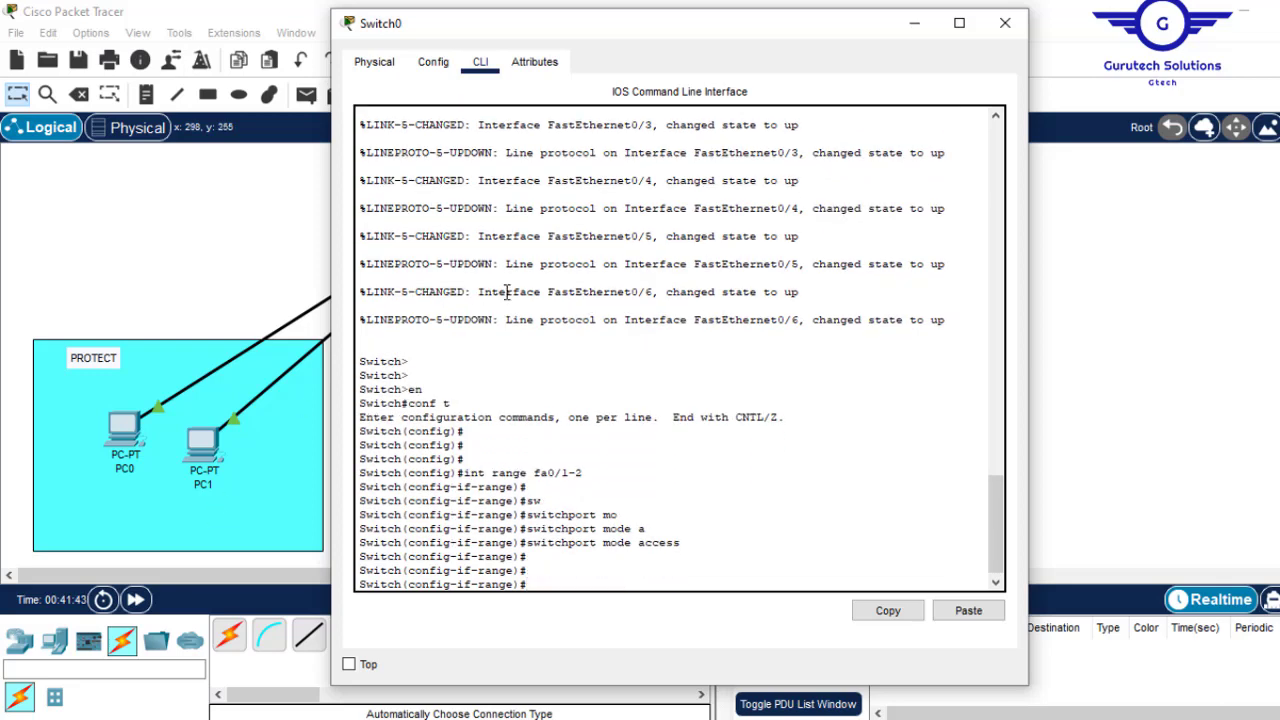
{"action": "left_click", "coordinate": [910, 24]}
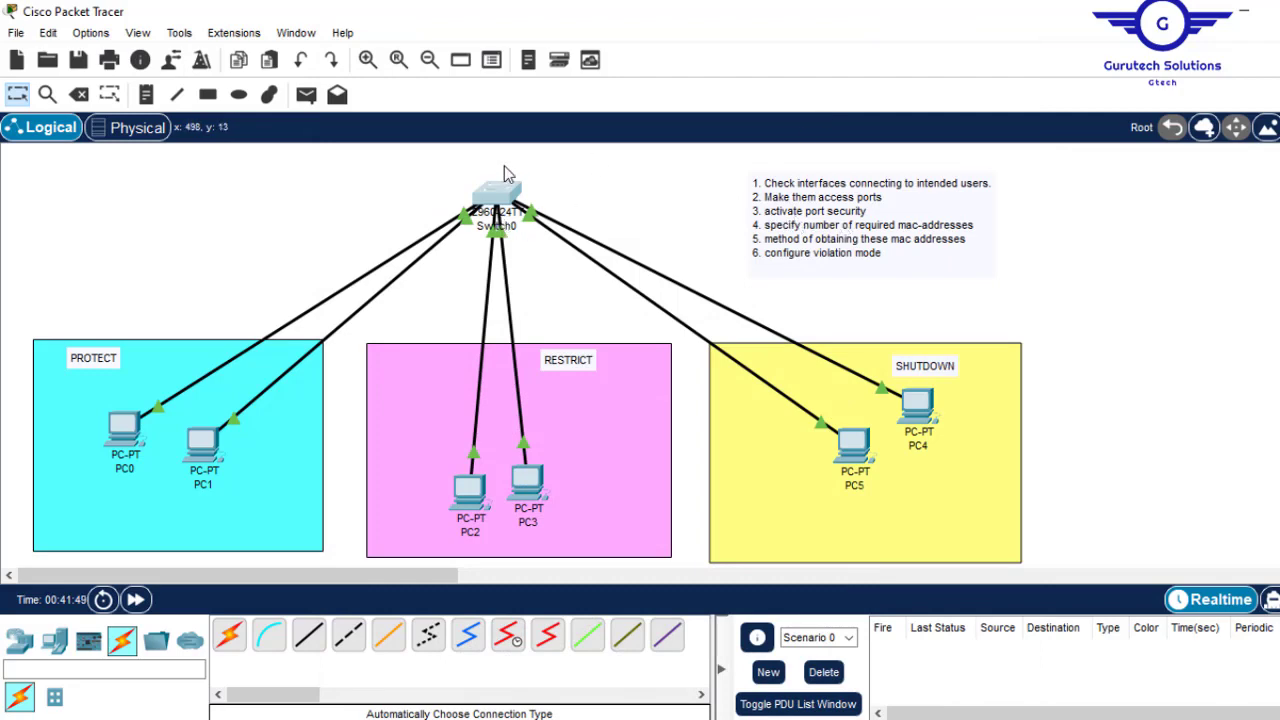
- Consult the note's port security step and activate it on Switch0's selected interface range with switchport port-security
{"action": "left_click", "coordinate": [497, 198]}
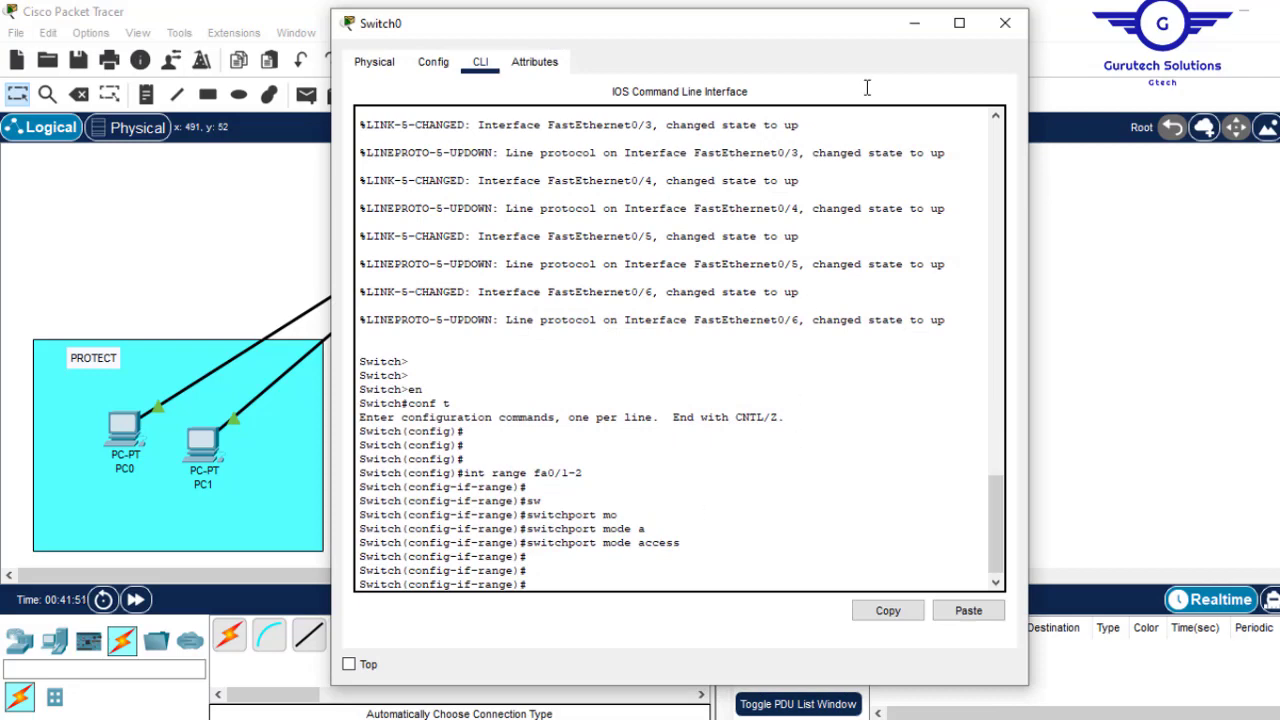
{"action": "left_click", "coordinate": [918, 26]}
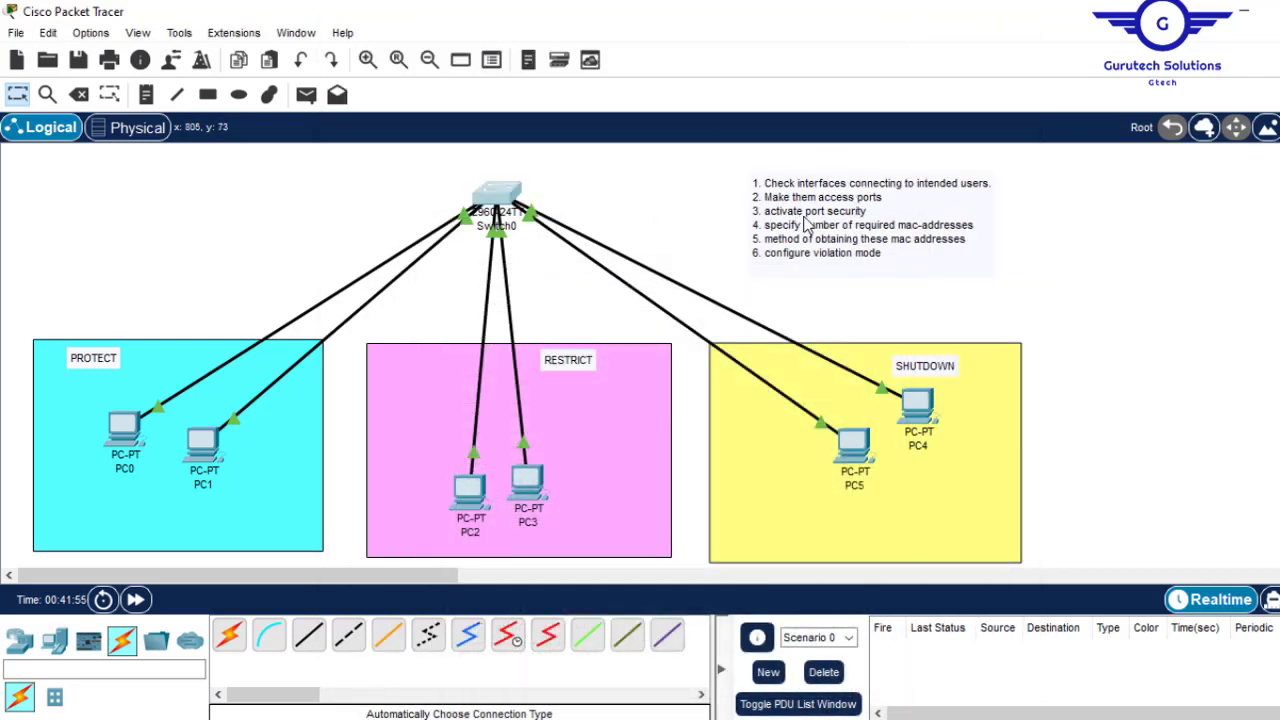
{"action": "left_click", "coordinate": [497, 205]}
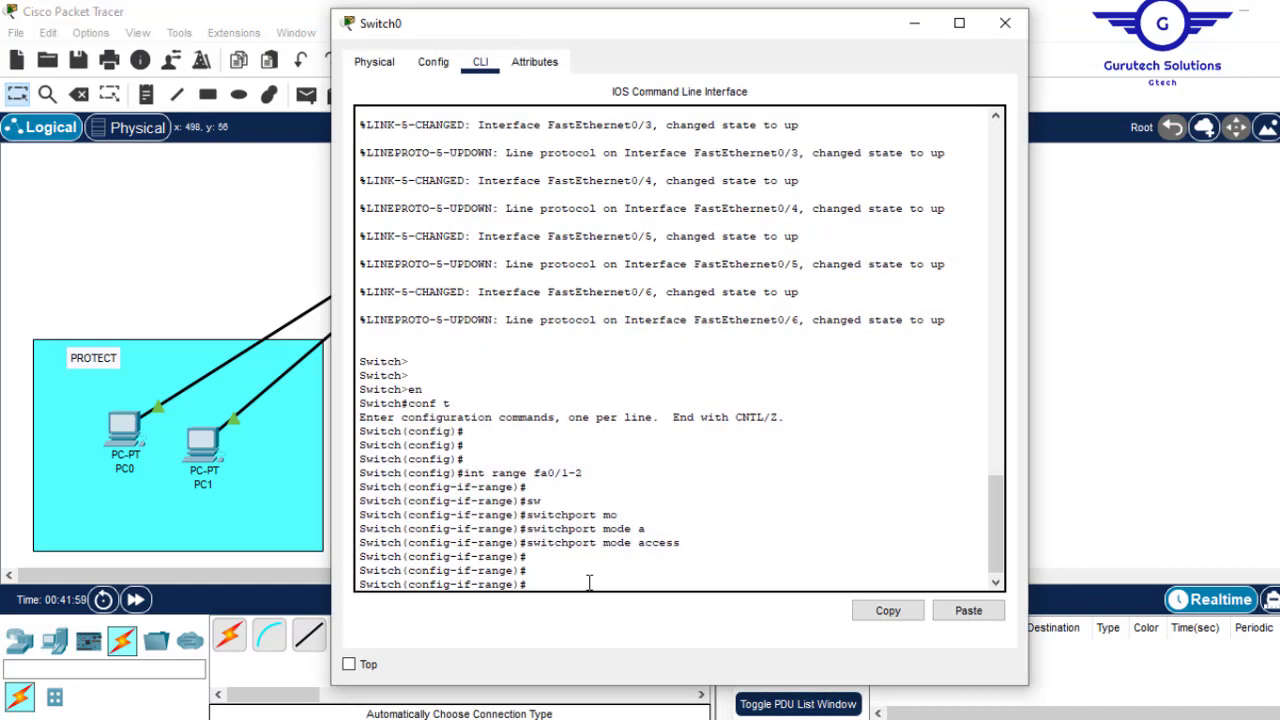
{"action": "key", "text": "Tab"}
{"action": "key", "text": "Tab"}
{"action": "type", "text": "switc"}
{"action": "key", "text": "Tab"}
{"action": "type", "text": "port por"}
{"action": "key", "text": "Tab"}
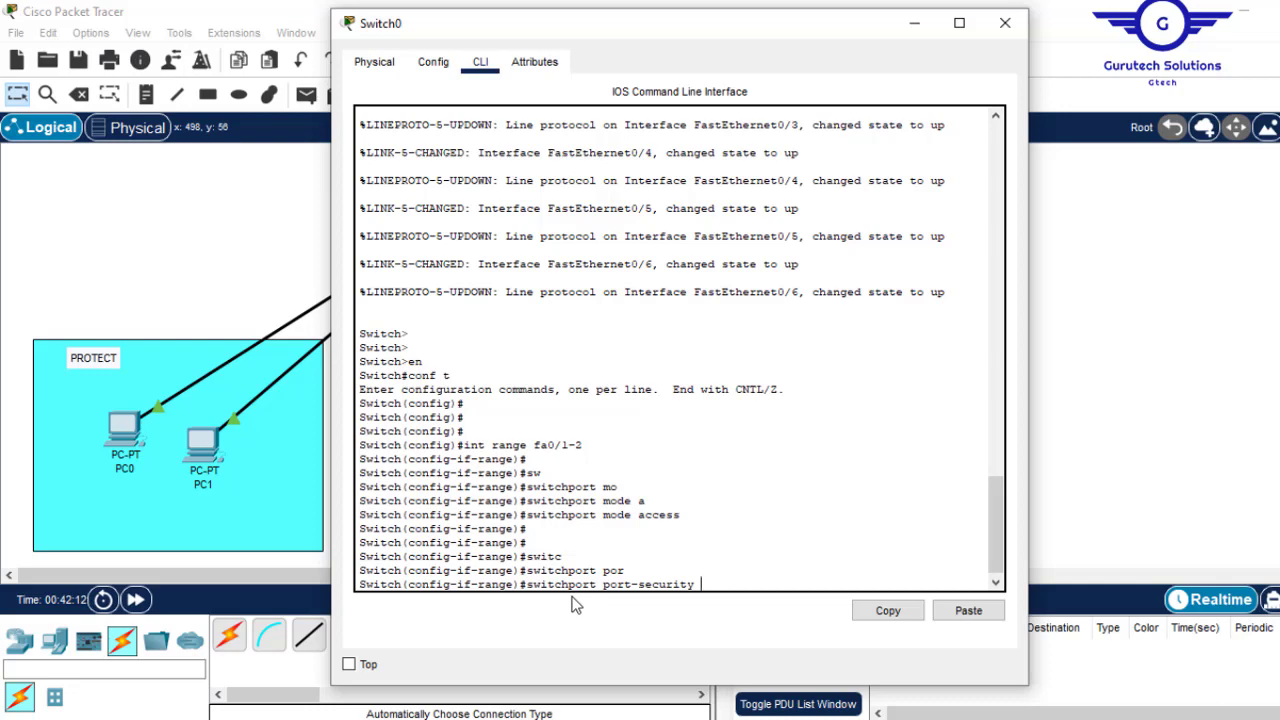
{"action": "key", "text": "Return"}
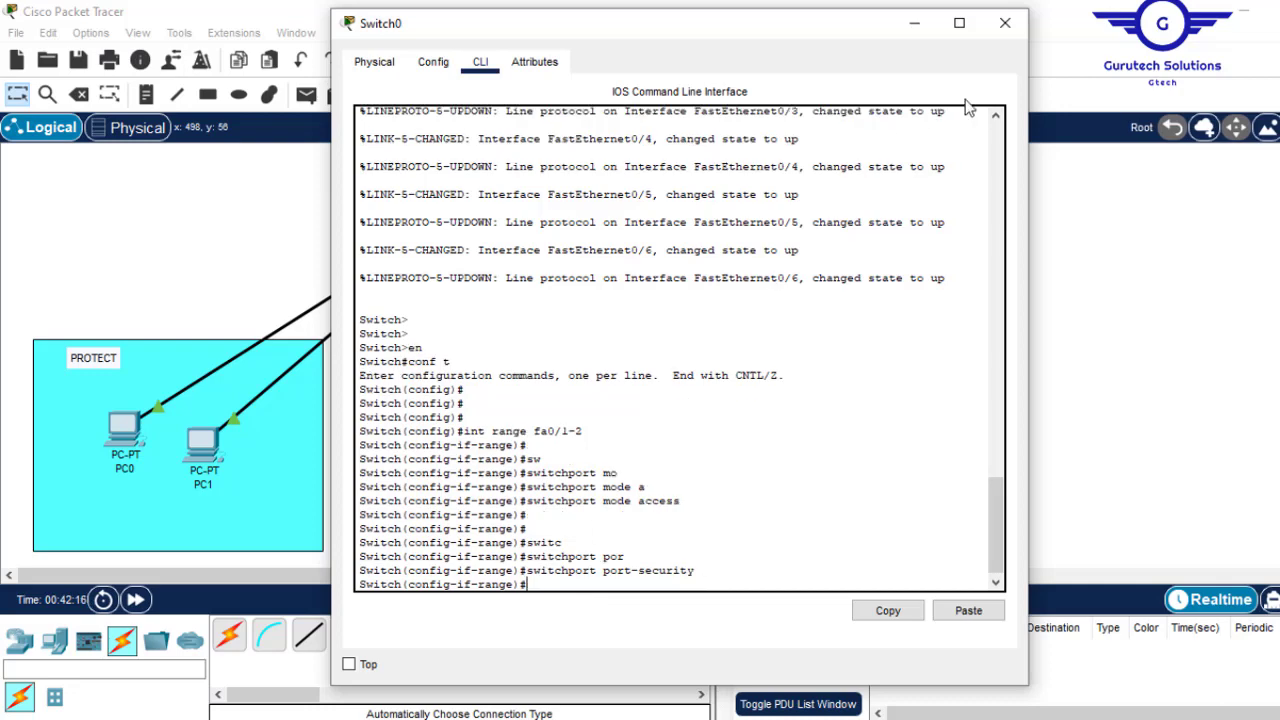
- Consult the note's MAC address count step and limit the interface range to one address with switchport port-security maximum 1
{"action": "left_click", "coordinate": [1150, 224]}
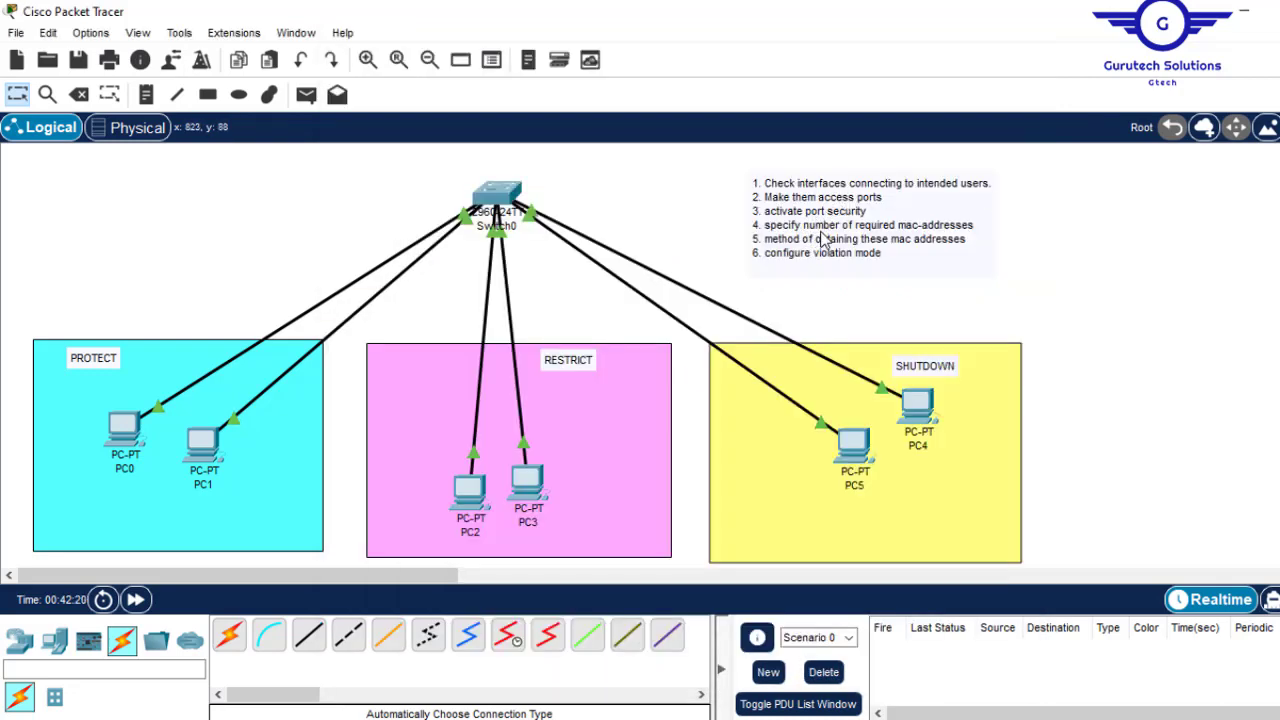
{"action": "left_click", "coordinate": [502, 200]}
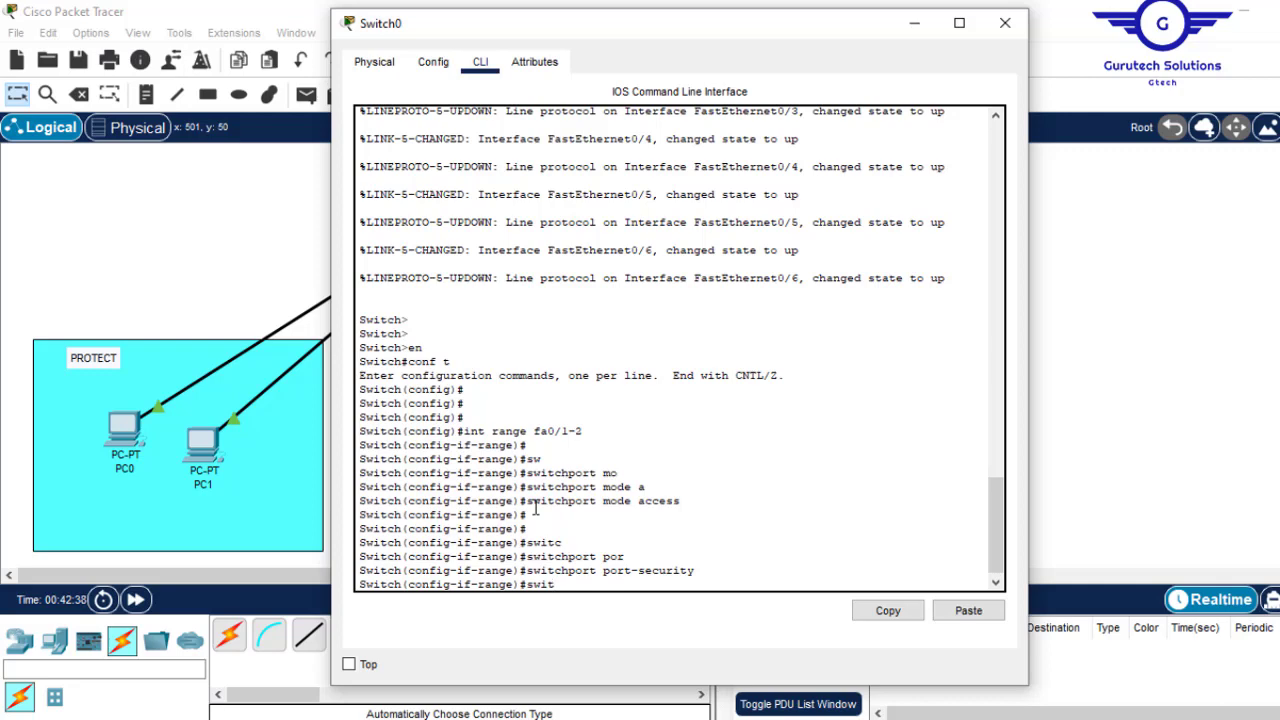
{"action": "key", "text": "Tab"}
{"action": "type", "text": "por"}
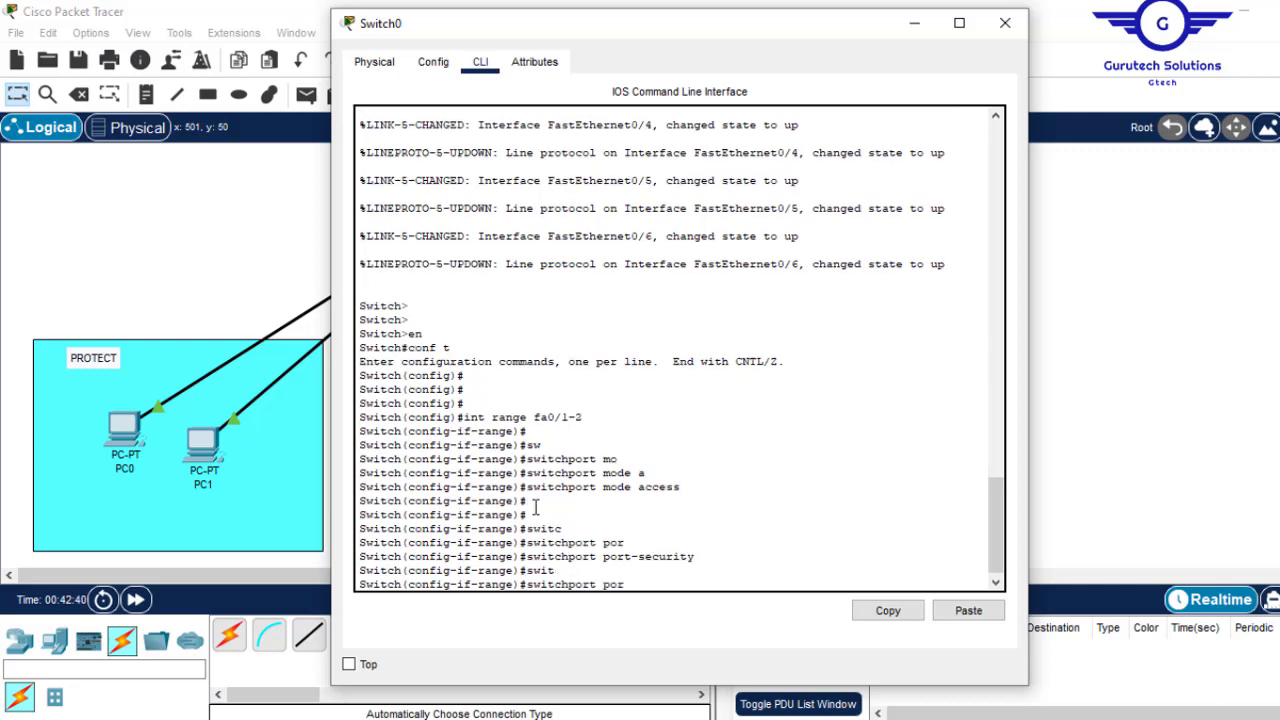
{"action": "type", "text": "t"}
{"action": "key", "text": "Tab"}
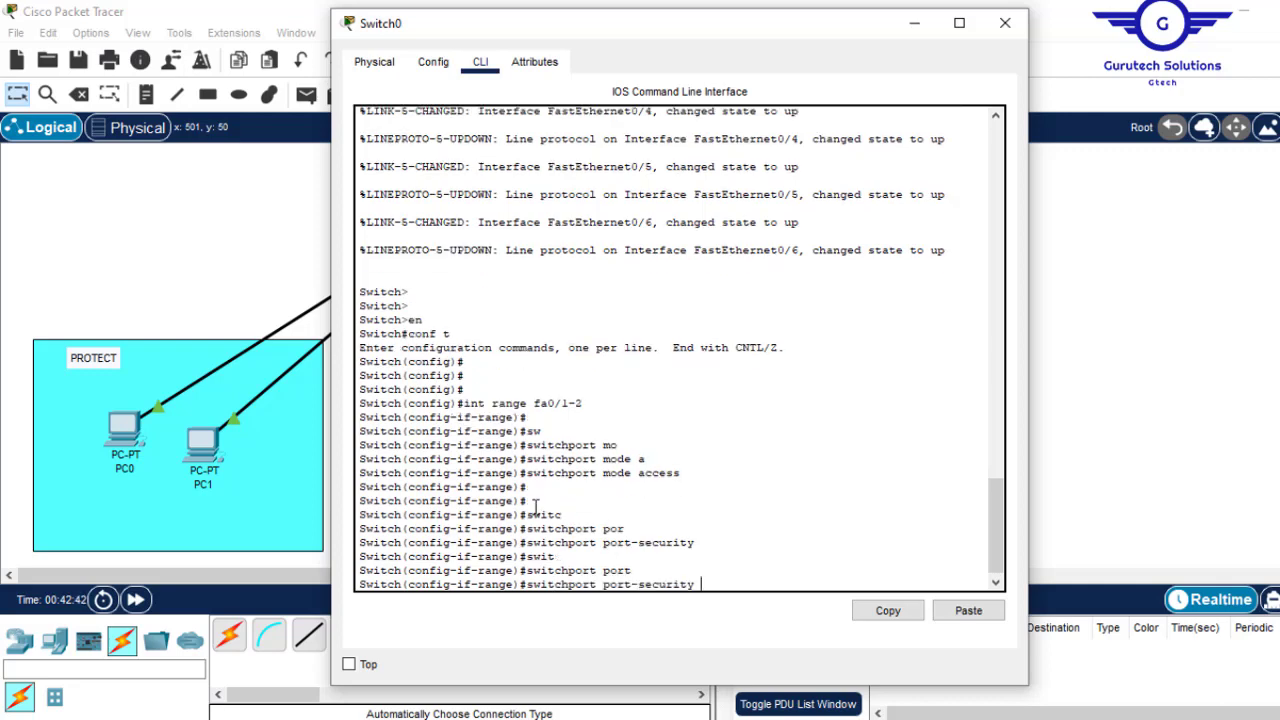
{"action": "type", "text": "max"}
{"action": "key", "text": "Tab"}
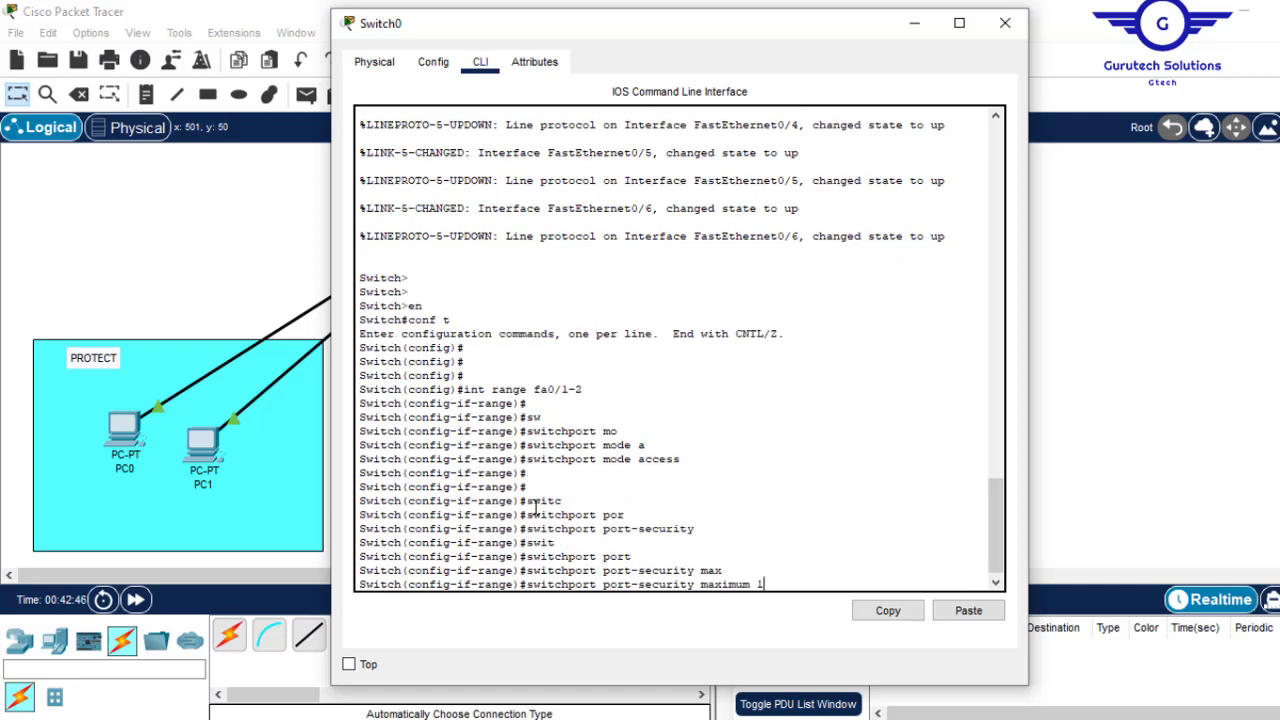
{"action": "left_click", "coordinate": [914, 23]}
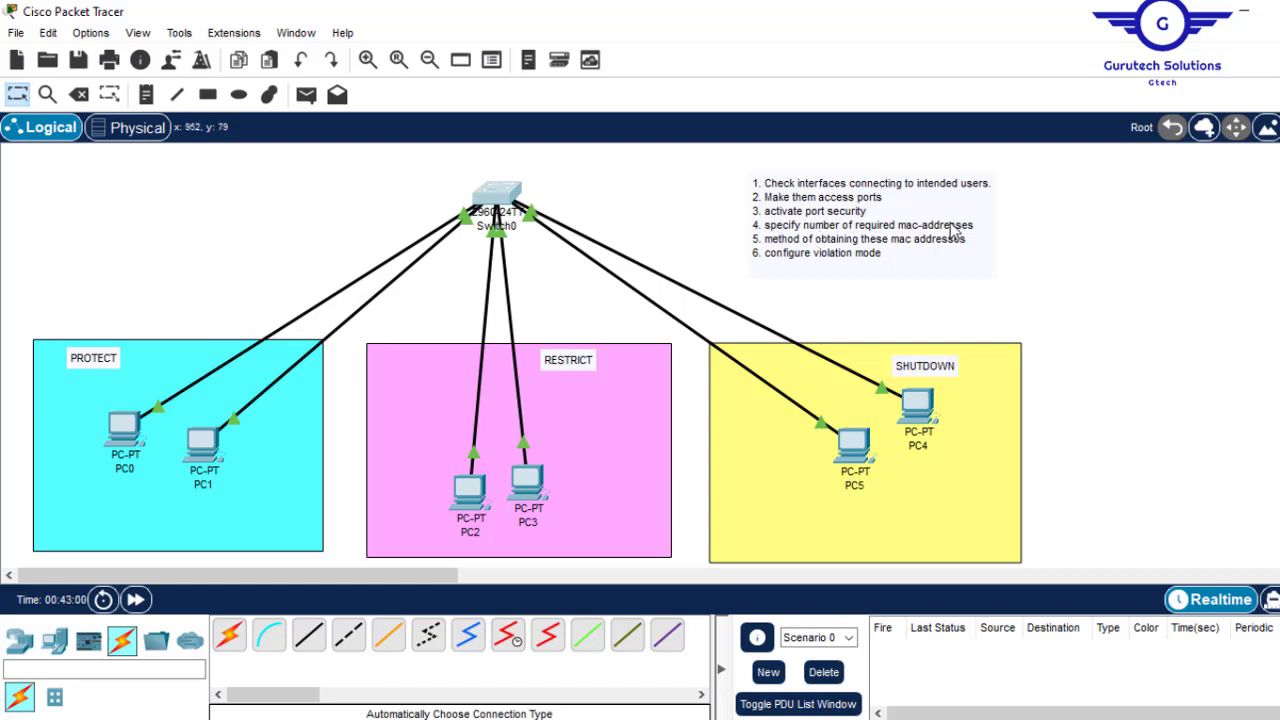
{"action": "left_click", "coordinate": [497, 200]}
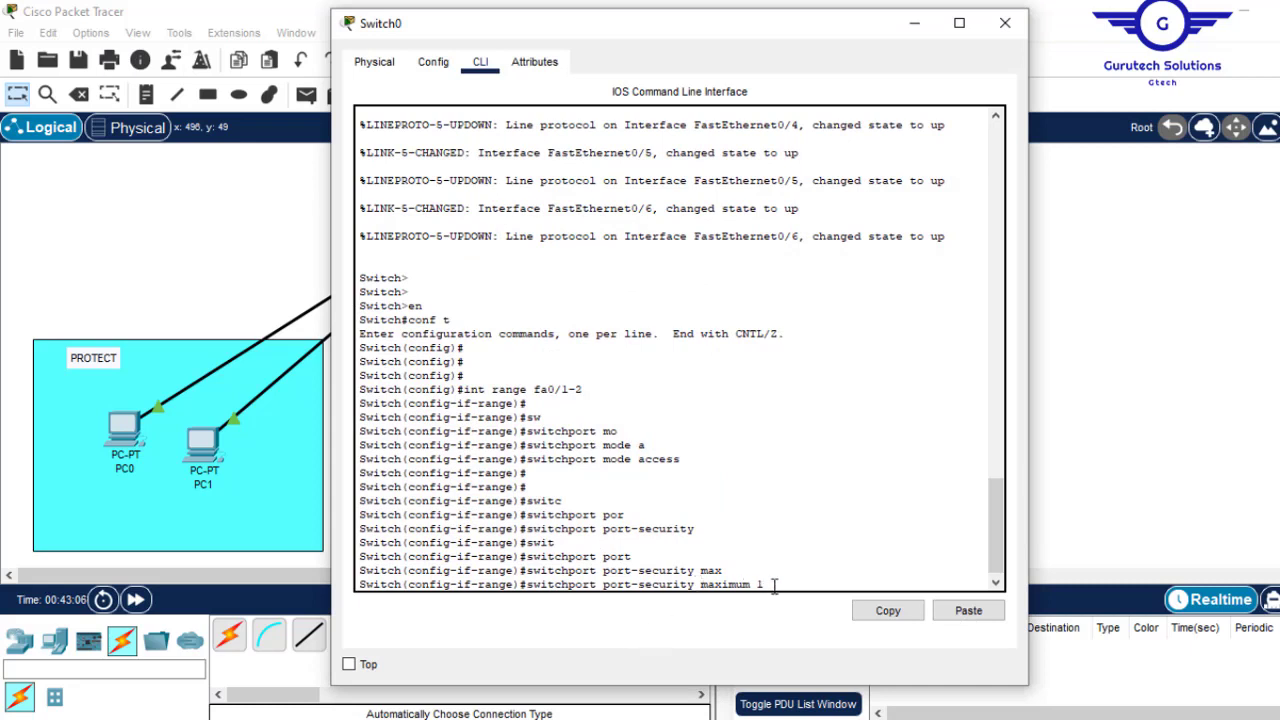
{"action": "left_click_drag", "start_coordinate": [771, 584], "coordinate": [703, 590]}
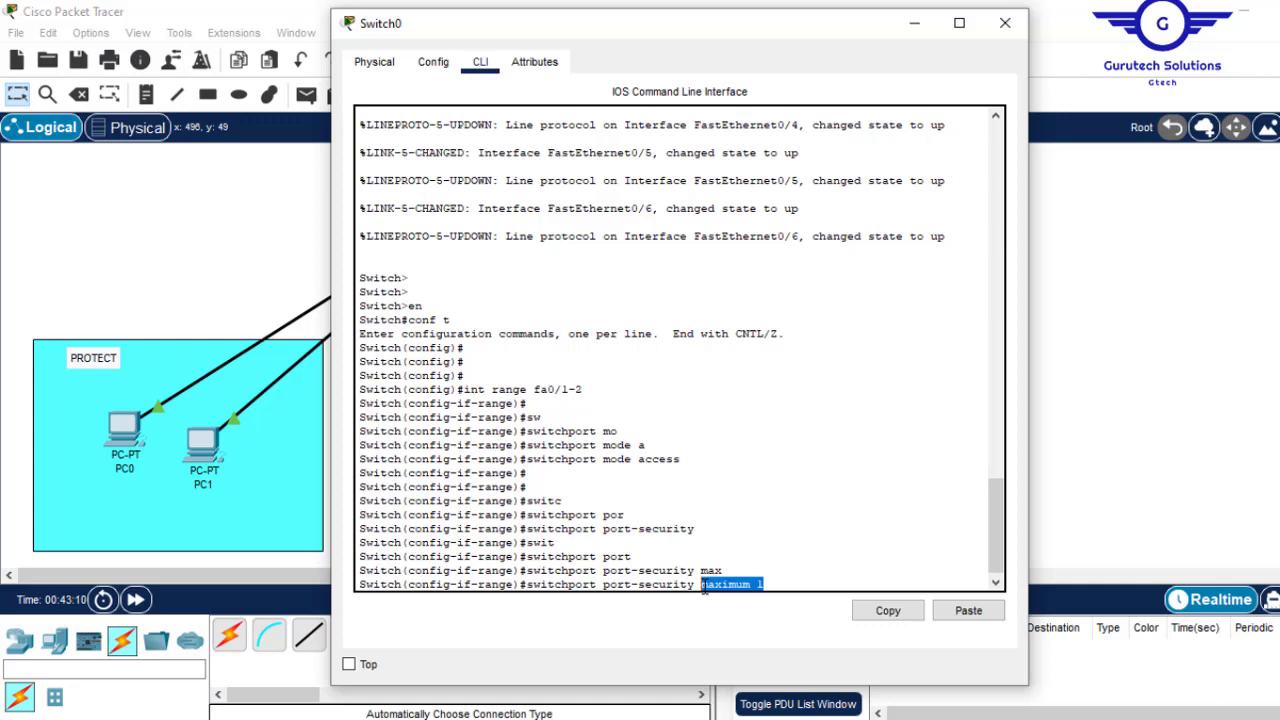
{"action": "left_click", "coordinate": [704, 590]}
{"action": "key", "text": "Return"}
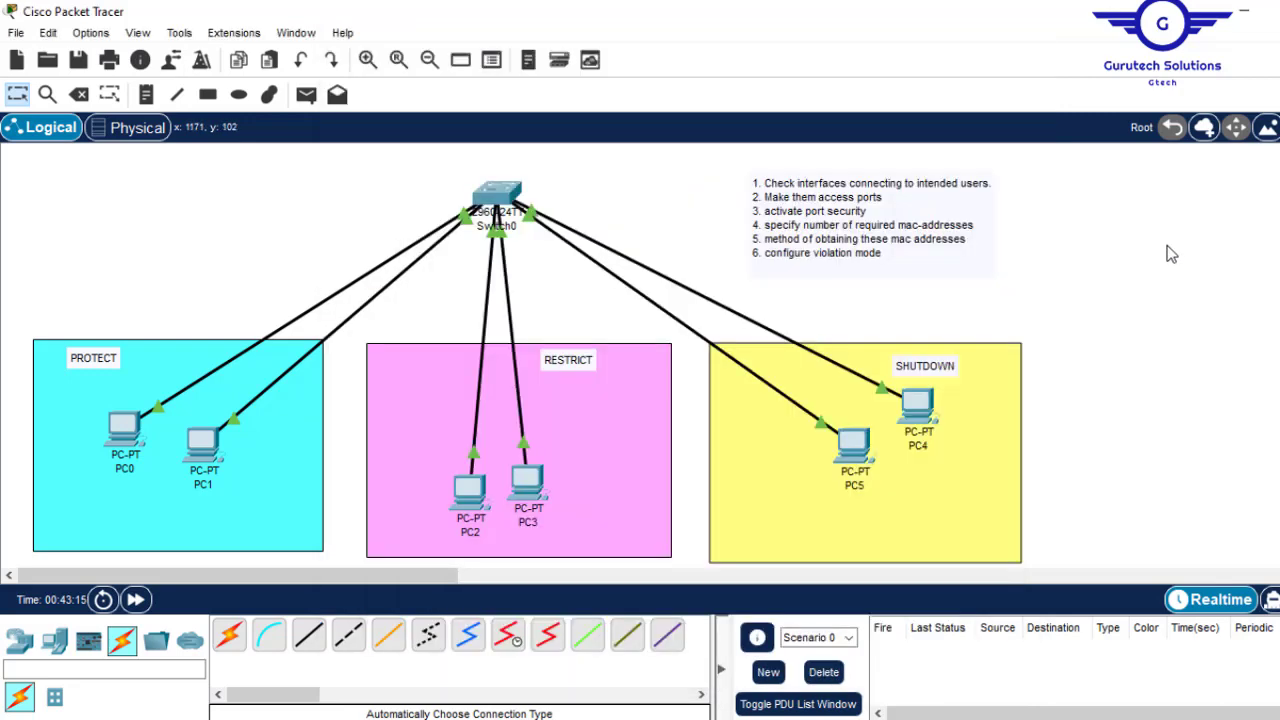
- Consult the note's address method step and list the options for switchport port-security mac-address in Switch0's command line
{"action": "left_click", "coordinate": [1168, 245]}
{"action": "left_click", "coordinate": [497, 199]}
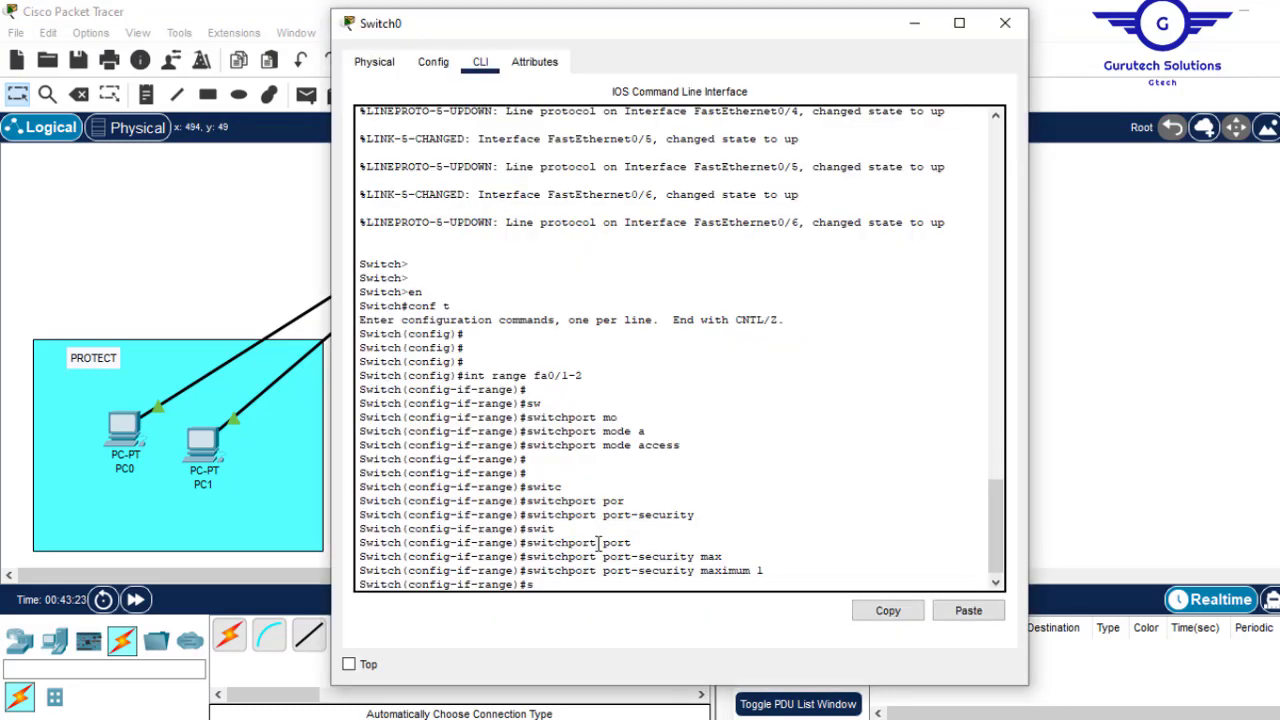
{"action": "key", "text": "Tab"}
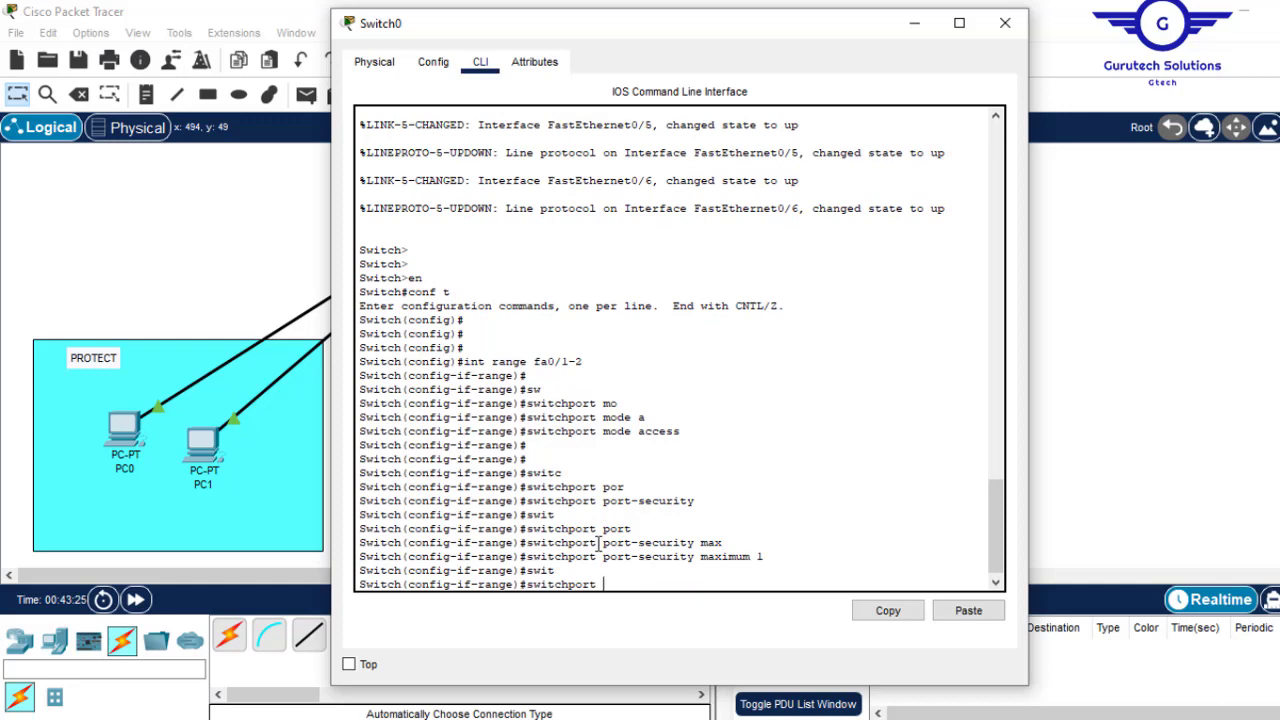
{"action": "type", "text": "por"}
{"action": "key", "text": "Tab"}
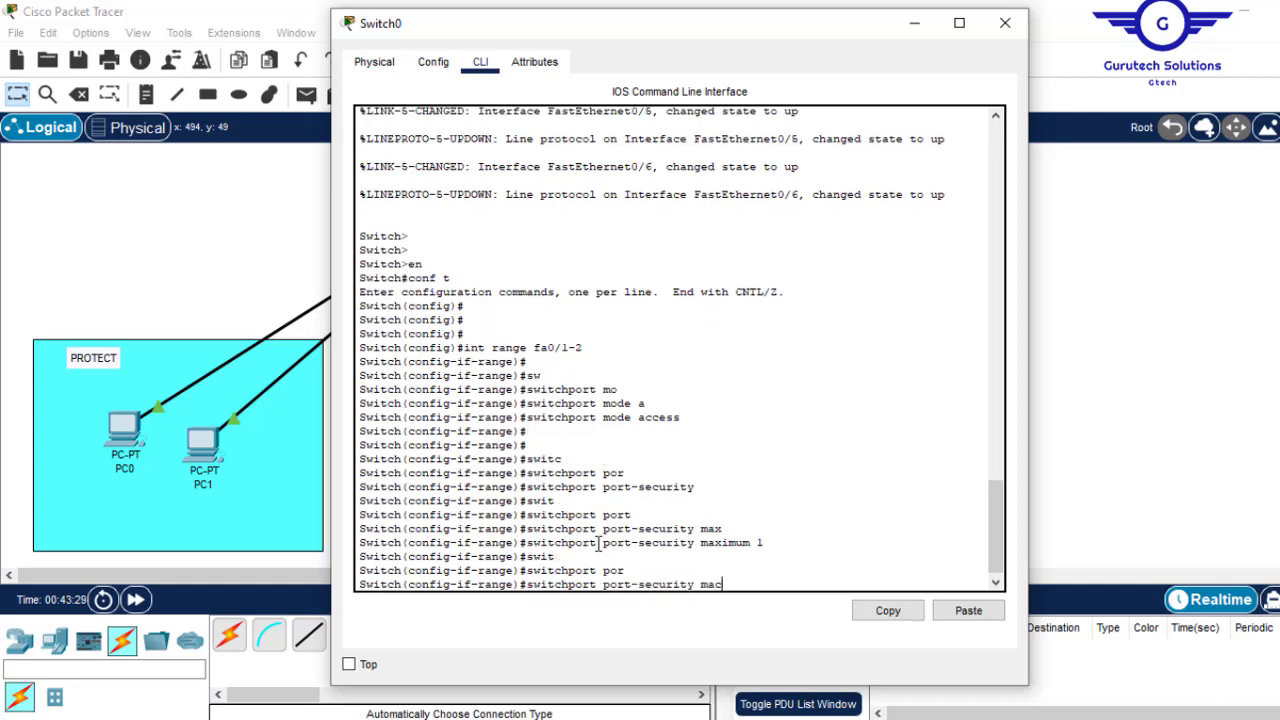
{"action": "type", "text": "mac"}
{"action": "key", "text": "Tab"}
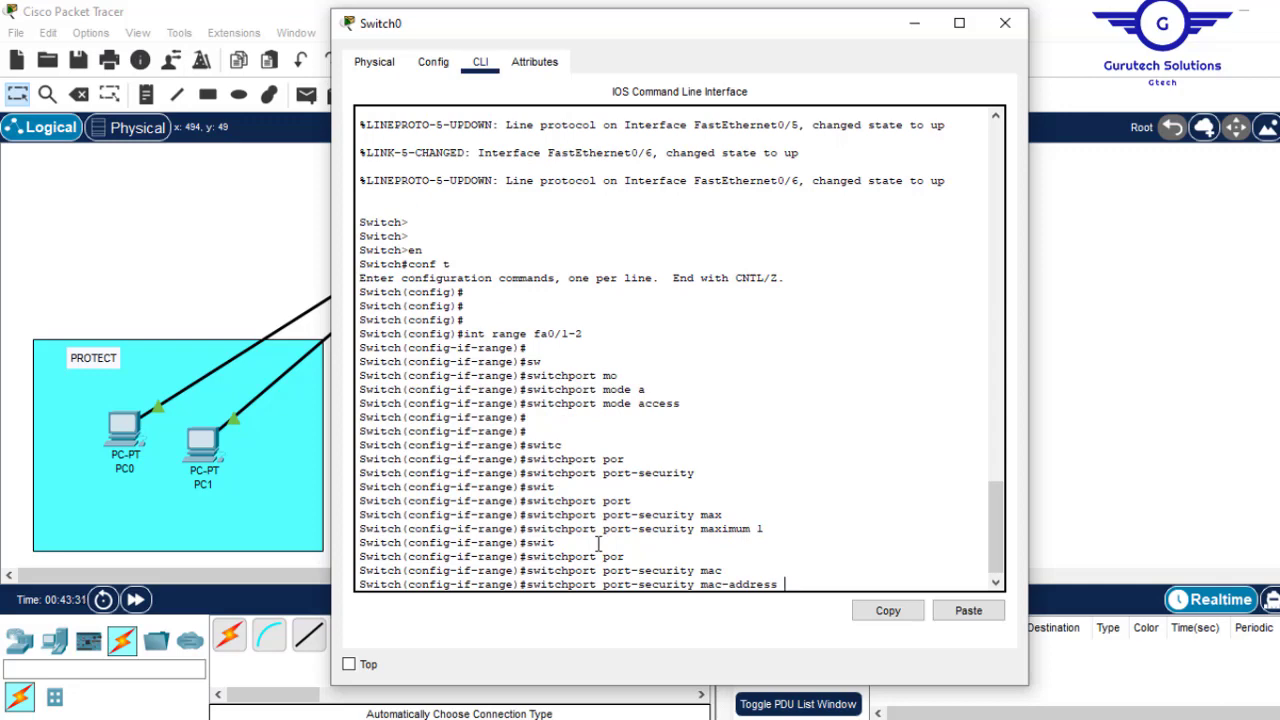
{"action": "type", "text": "?"}
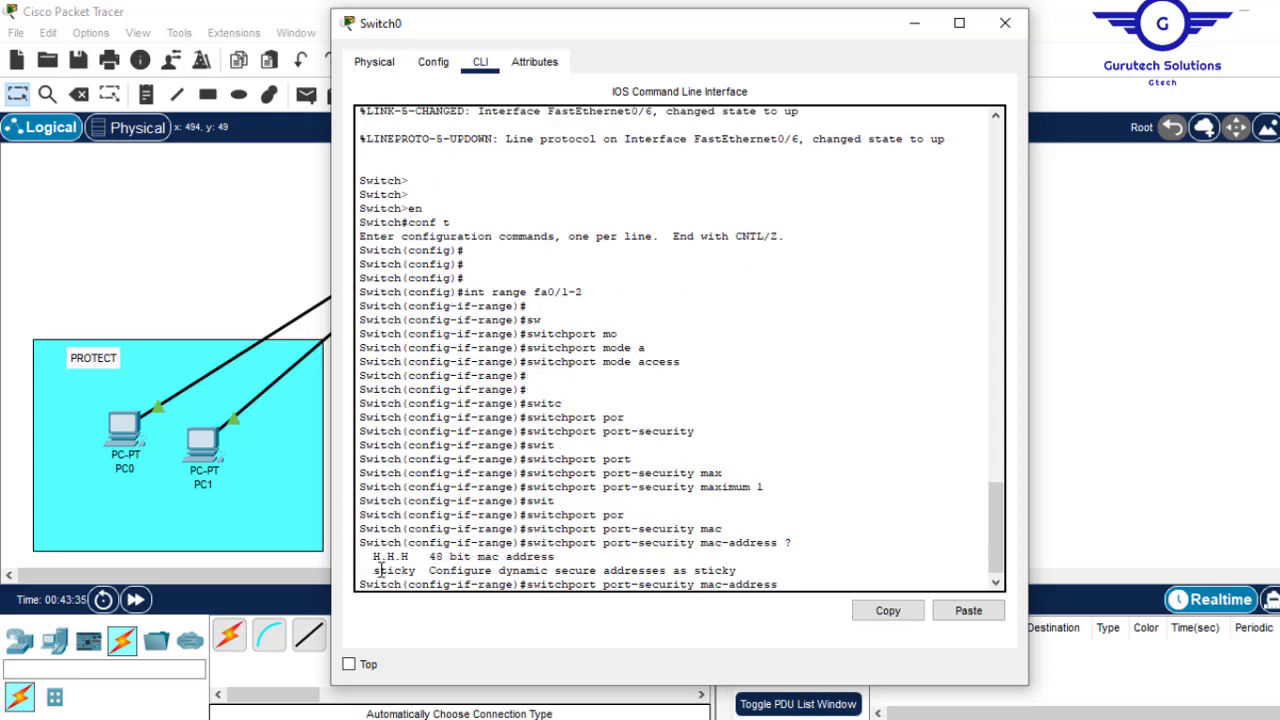
- Examine the listed MAC address options and run switchport port-security mac-address sticky on the interface range
{"action": "left_click_drag", "start_coordinate": [372, 556], "coordinate": [556, 557]}
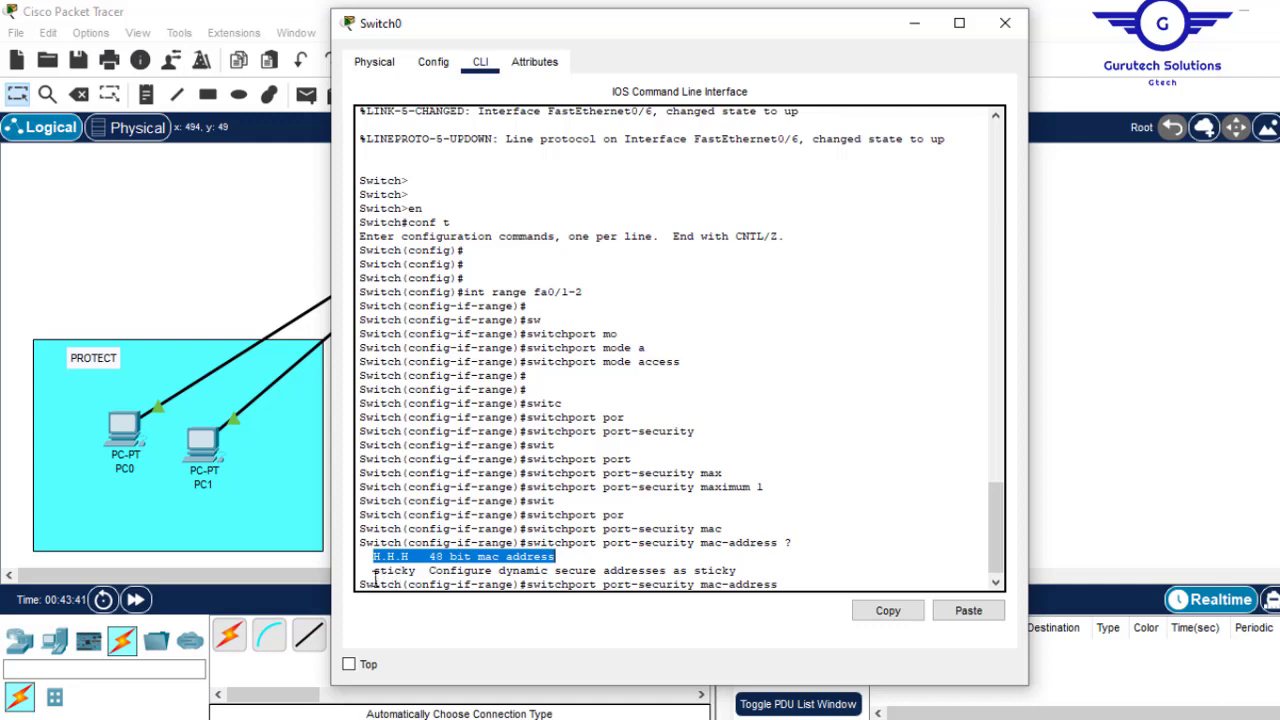
{"action": "left_click_drag", "start_coordinate": [367, 571], "coordinate": [714, 558]}
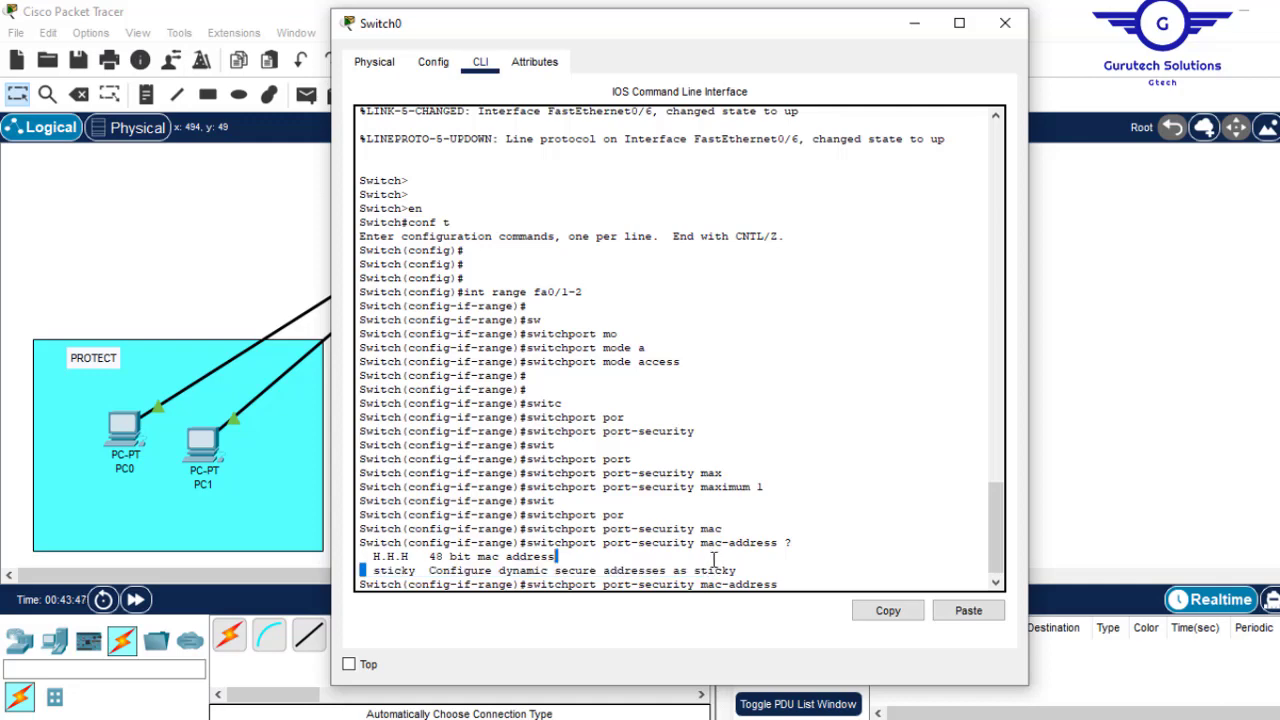
{"action": "left_click", "coordinate": [714, 558]}
{"action": "key", "text": "Tab"}
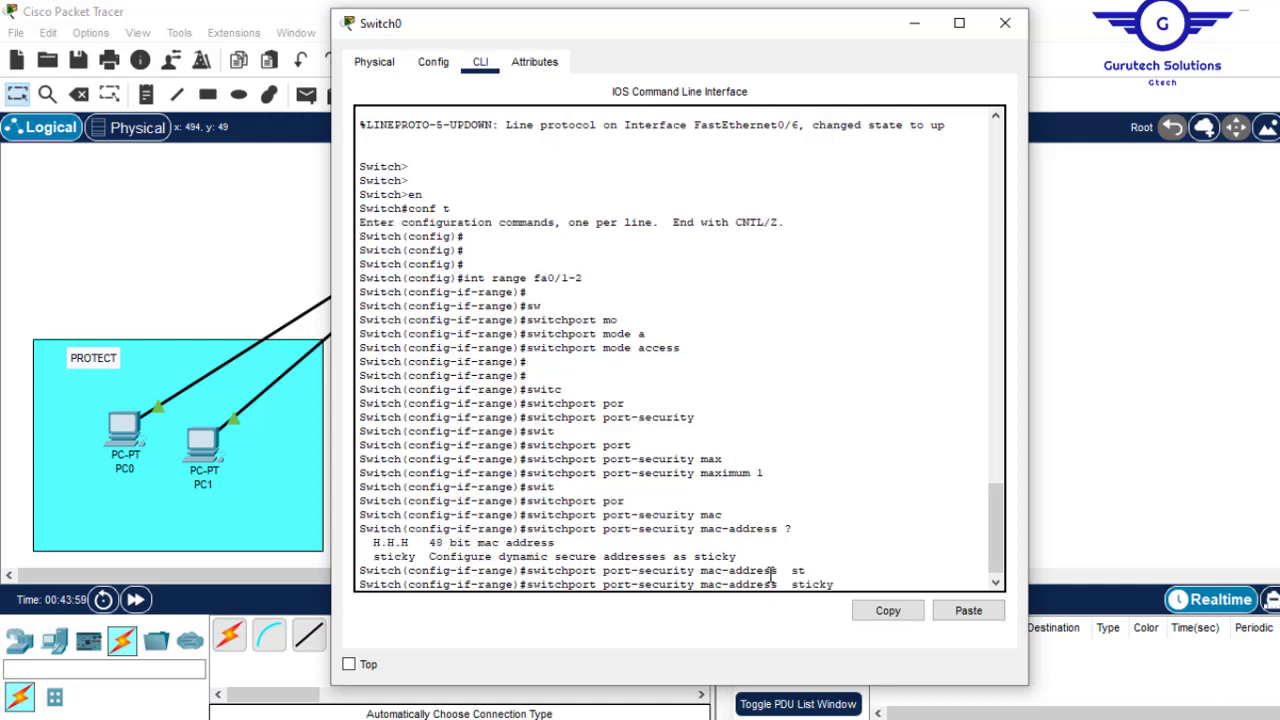
{"action": "key", "text": "Return"}
{"action": "key", "text": "Return"}
{"action": "key", "text": "Return"}
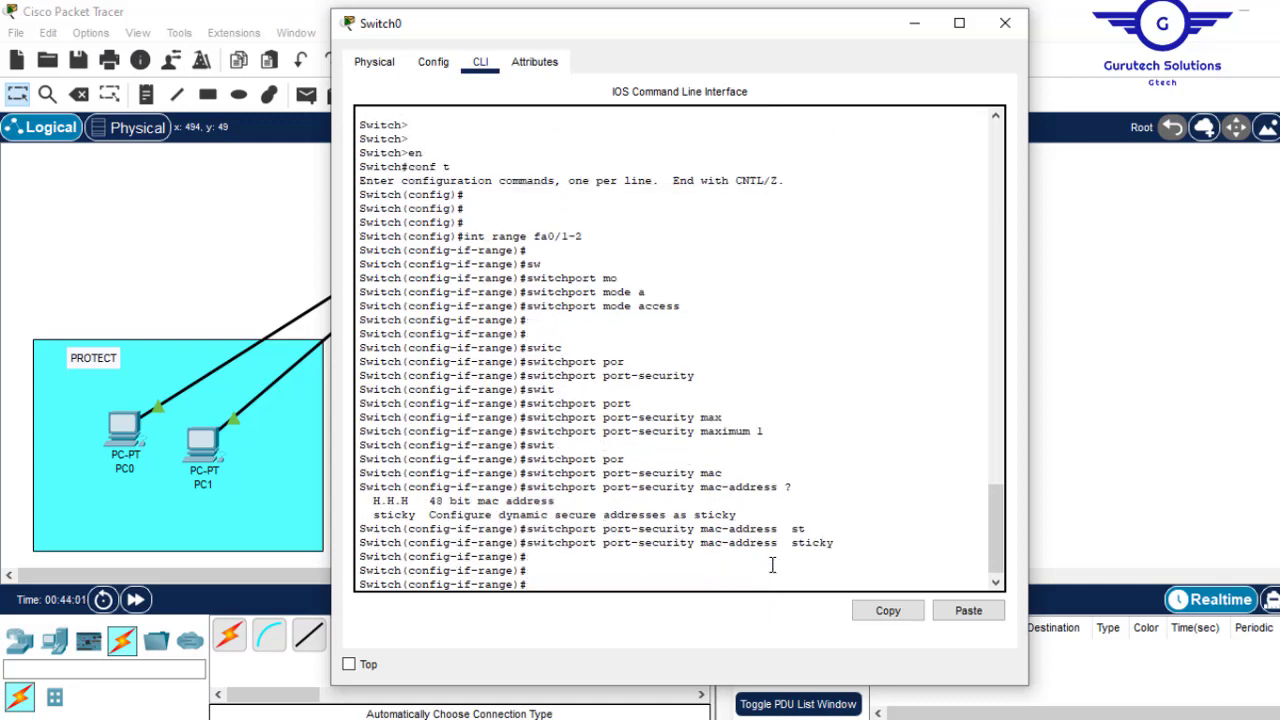
- Check the PROTECT group in the topology and set its ports' violation mode with switchport port-security violation protect
{"action": "left_click", "coordinate": [1150, 366]}
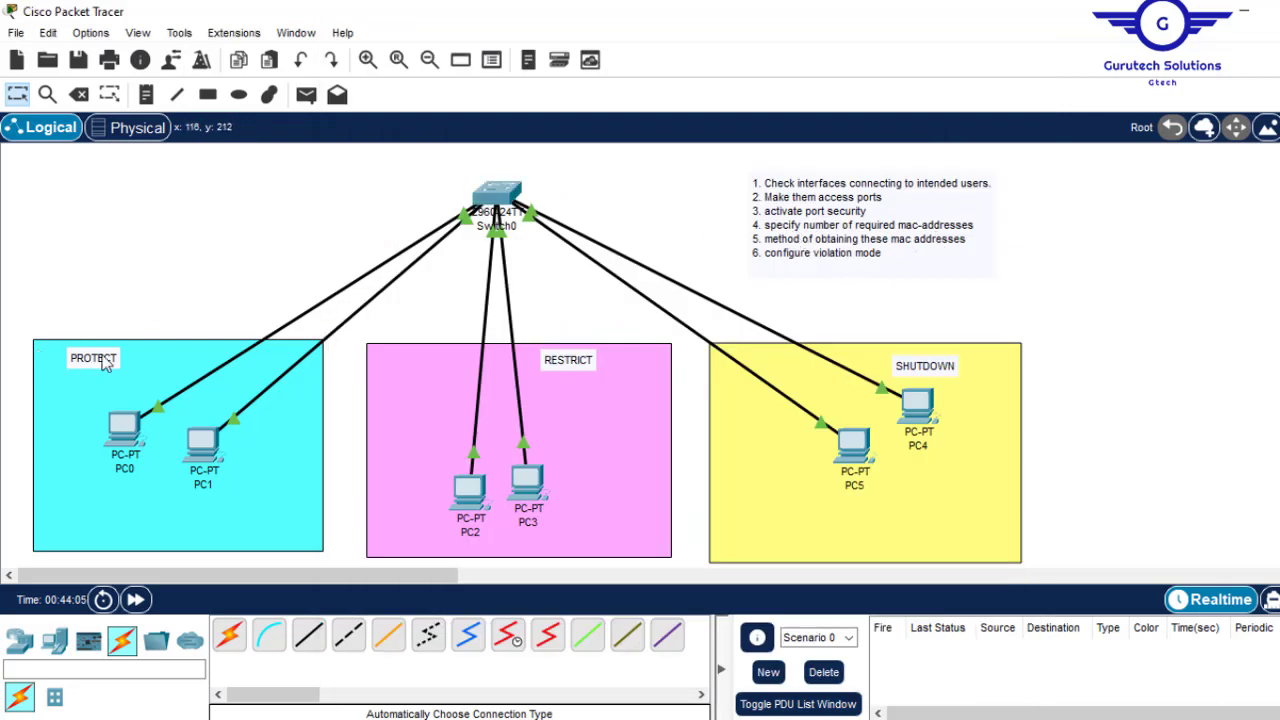
{"action": "left_click", "coordinate": [497, 195]}
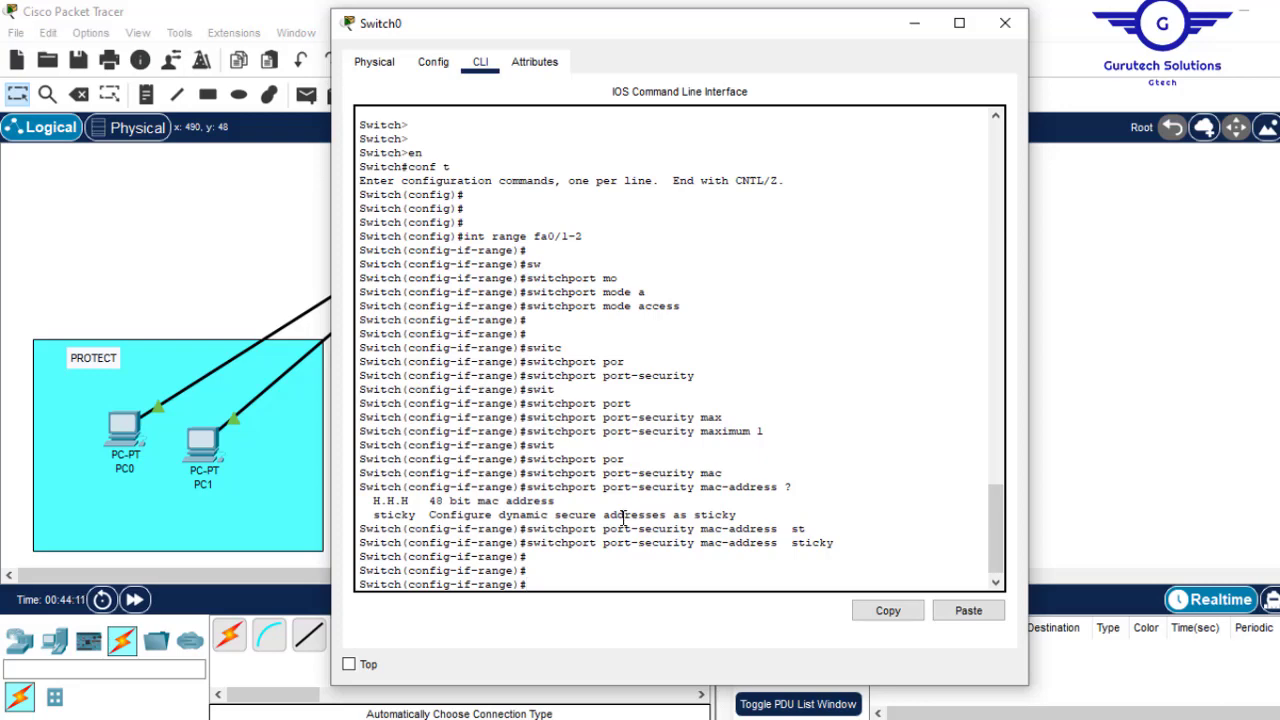
{"action": "type", "text": "it"}
{"action": "key", "text": "Tab"}
{"action": "type", "text": "port port"}
{"action": "key", "text": "Tab"}
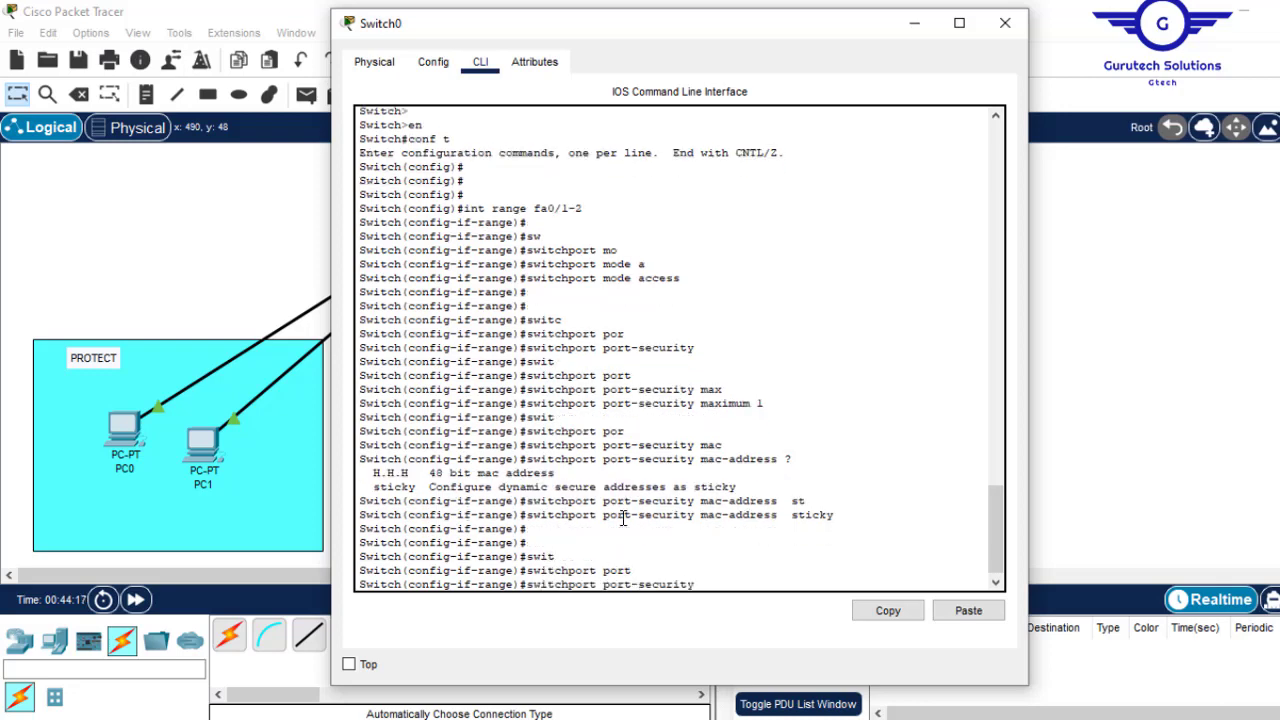
{"action": "type", "text": "v"}
{"action": "key", "text": "Tab"}
{"action": "type", "text": "pro"}
{"action": "key", "text": "Tab"}
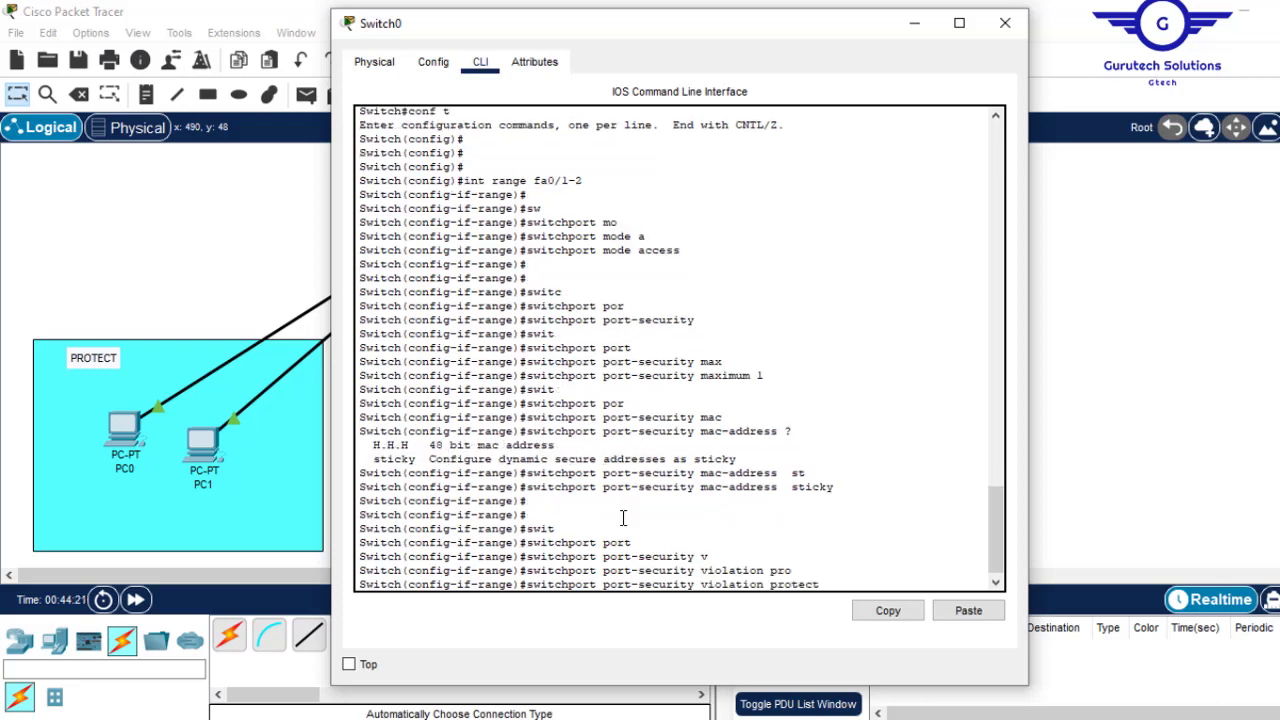
{"action": "key", "text": "Return"}
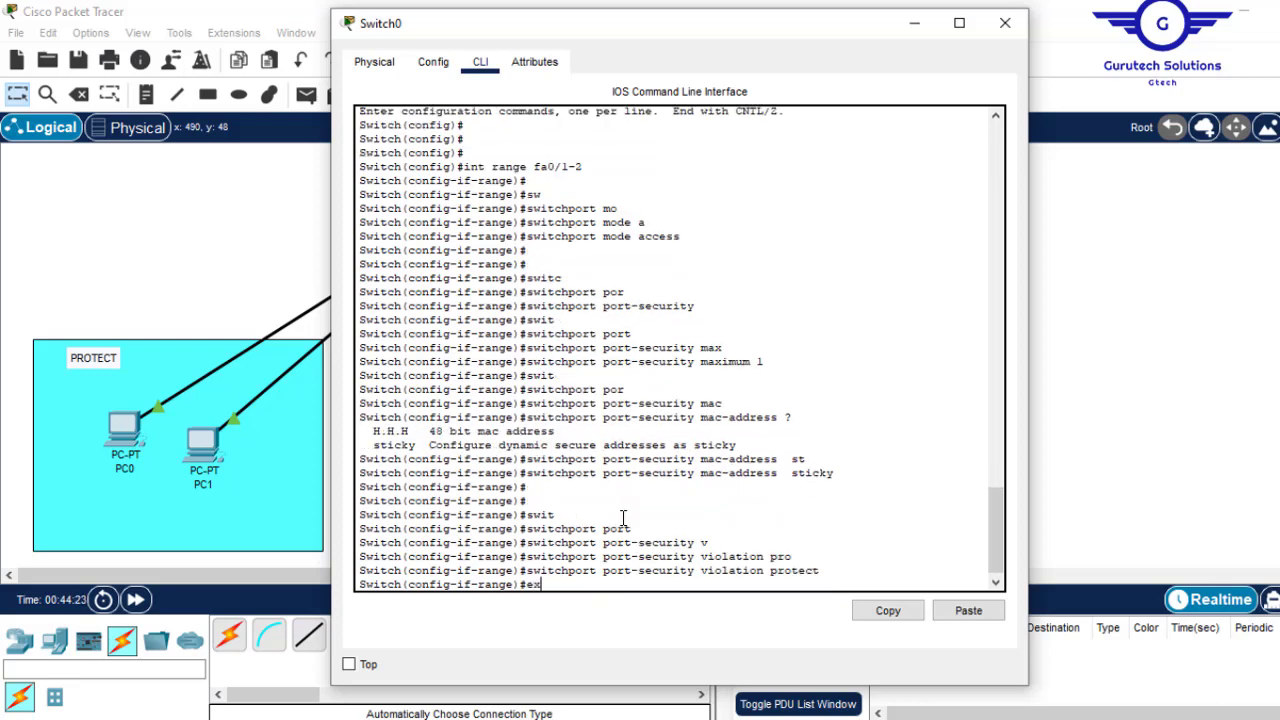
- Leave interface range configuration with ex and save the switch configuration with do wr
{"action": "type", "text": "ex"}
{"action": "key", "text": "Return"}
{"action": "key", "text": "Return"}
{"action": "key", "text": "Return"}
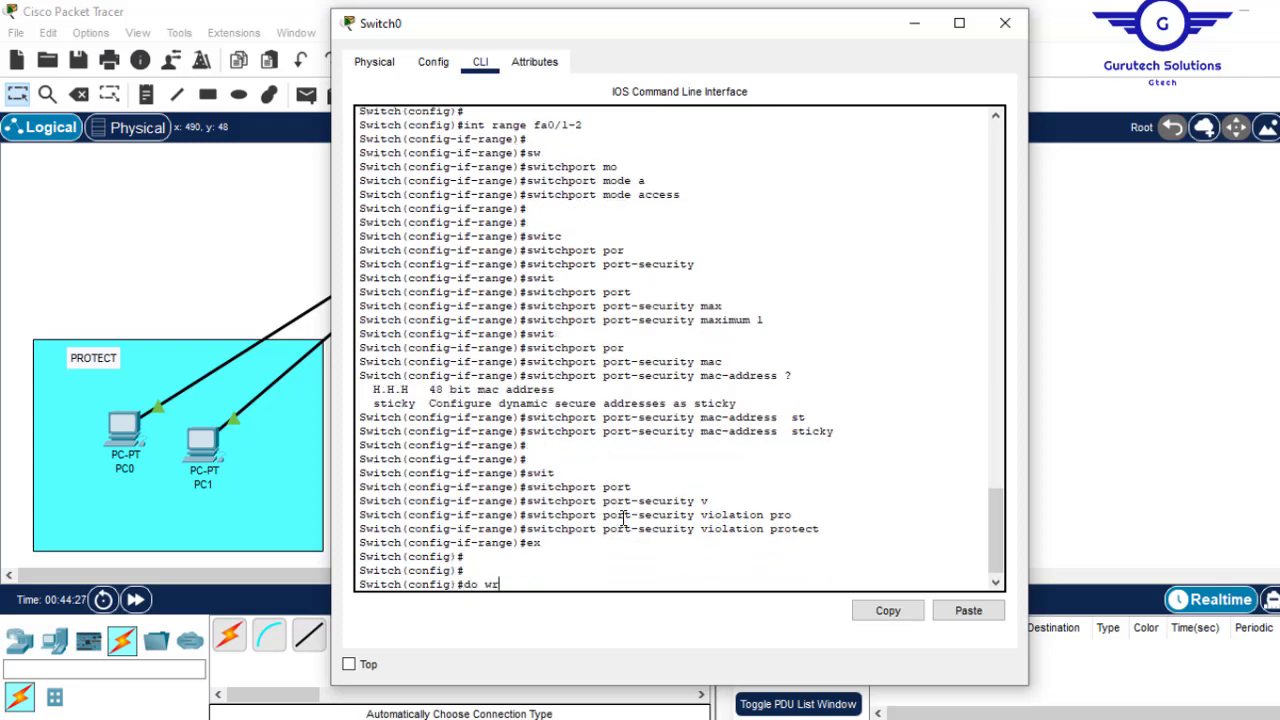
{"action": "key", "text": "Return"}
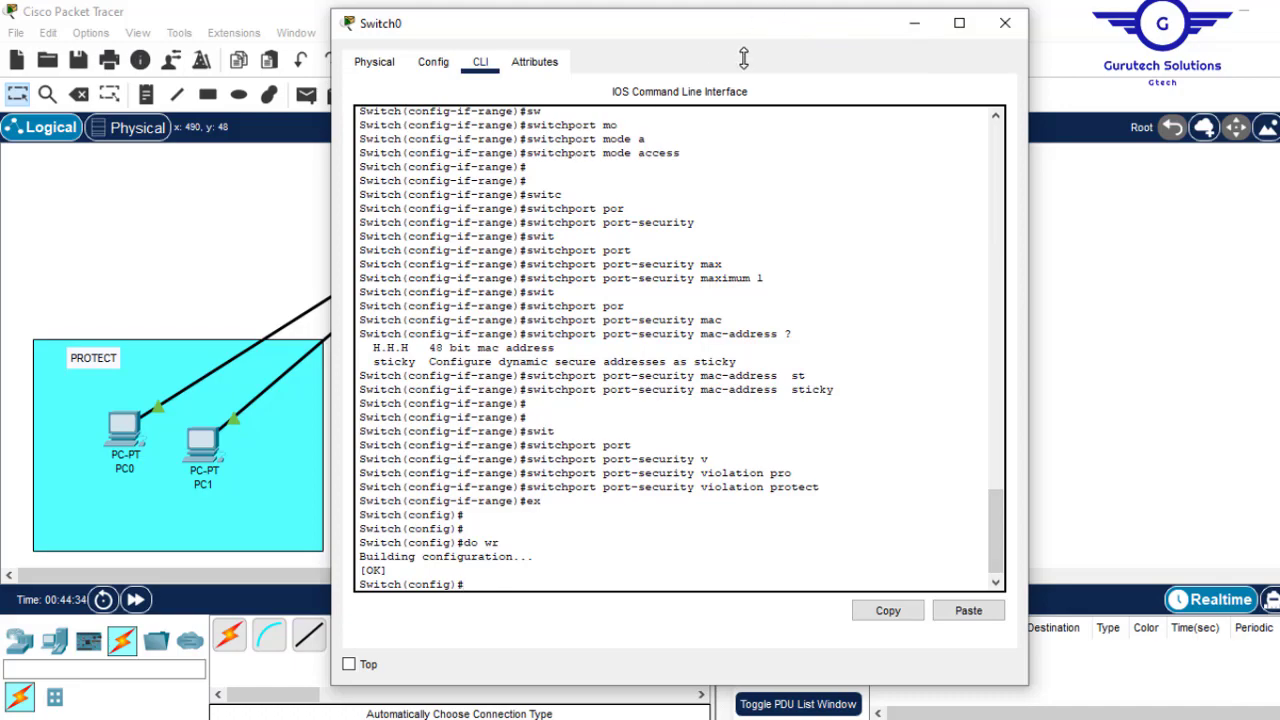
- Compare the note's port security activation step with the switchport port-security command in Switch0's command line
{"action": "left_click_drag", "start_coordinate": [791, 29], "coordinate": [853, 311]}
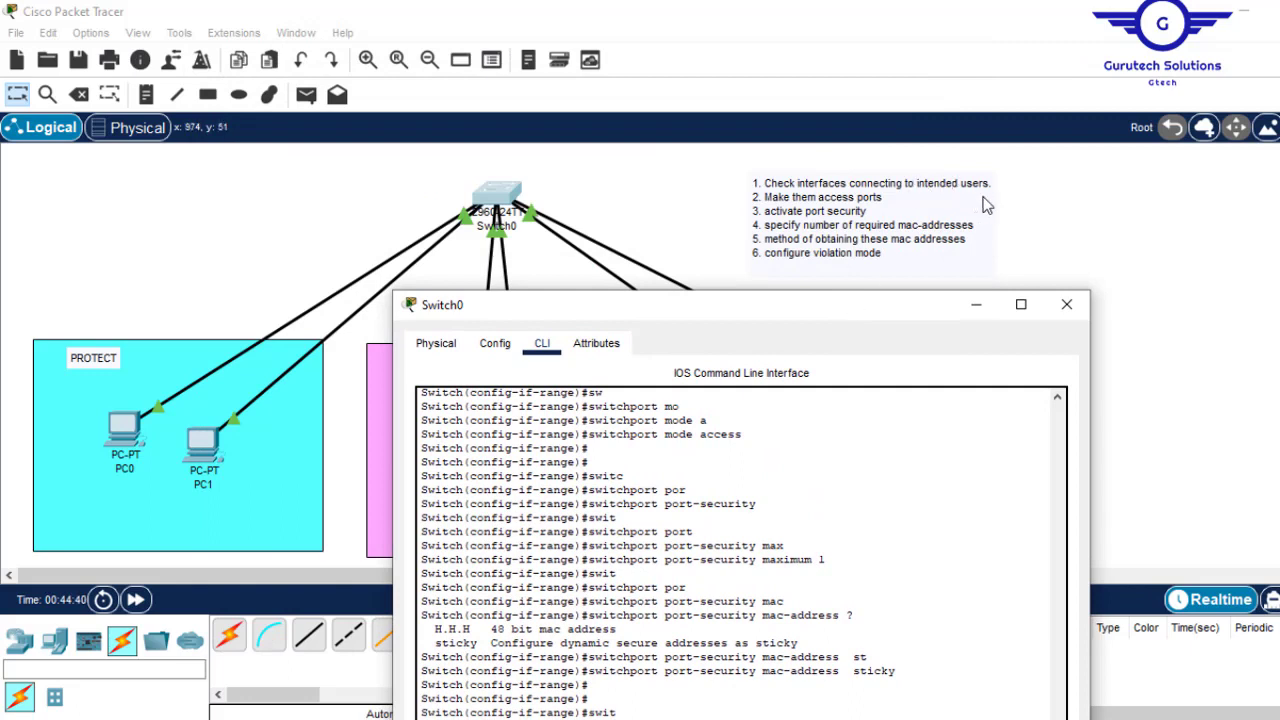
{"action": "left_click", "coordinate": [1177, 207]}
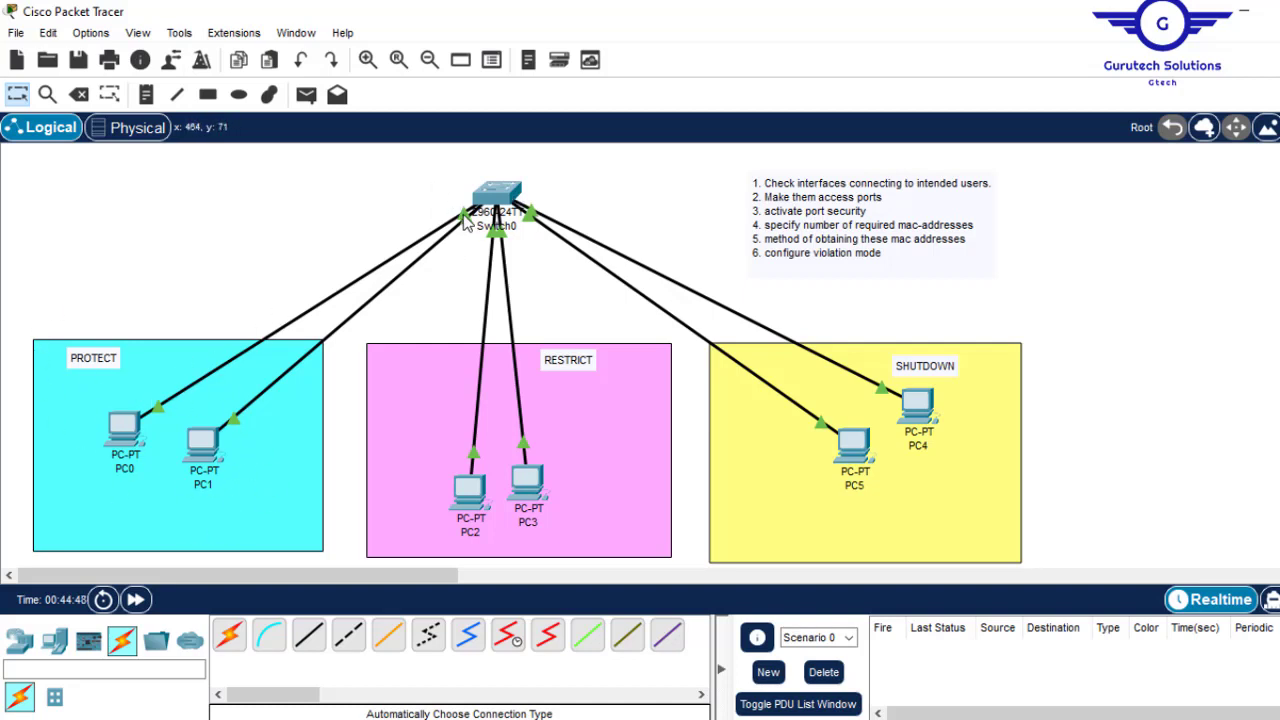
{"action": "mouse_move", "coordinate": [466, 227]}
{"action": "left_click", "coordinate": [497, 197]}
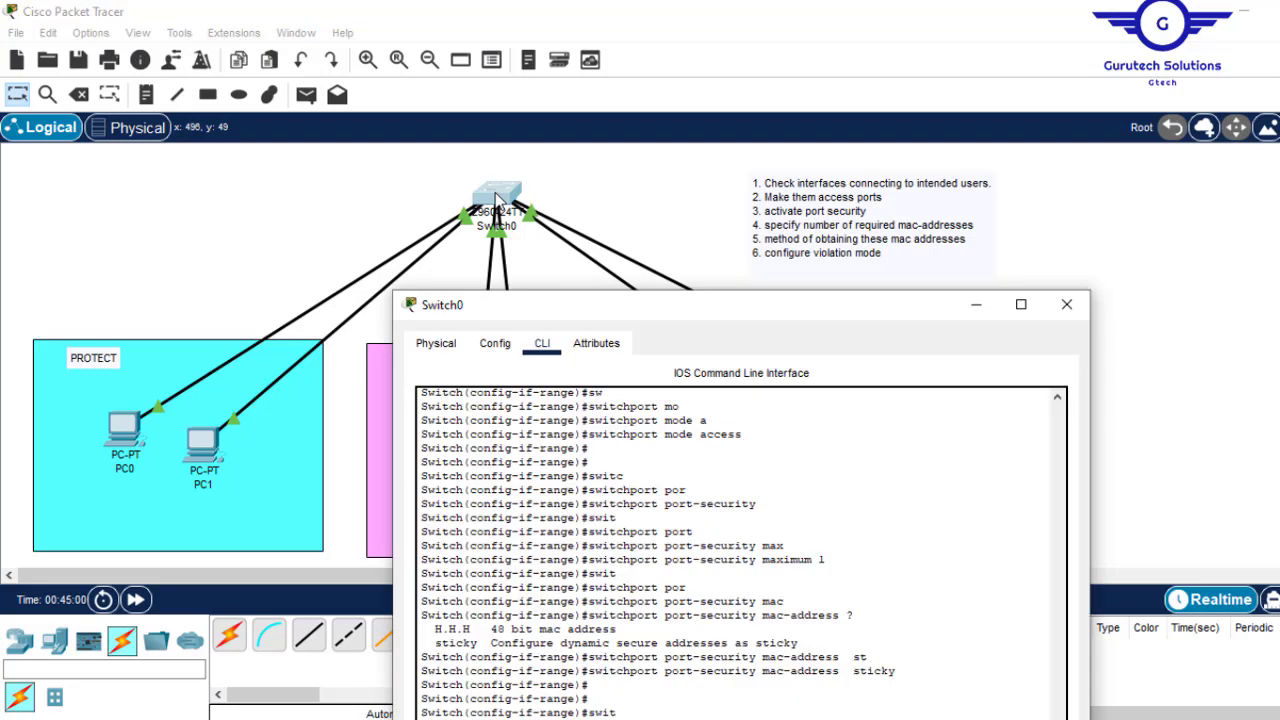
{"action": "left_click_drag", "start_coordinate": [896, 316], "coordinate": [878, 158]}
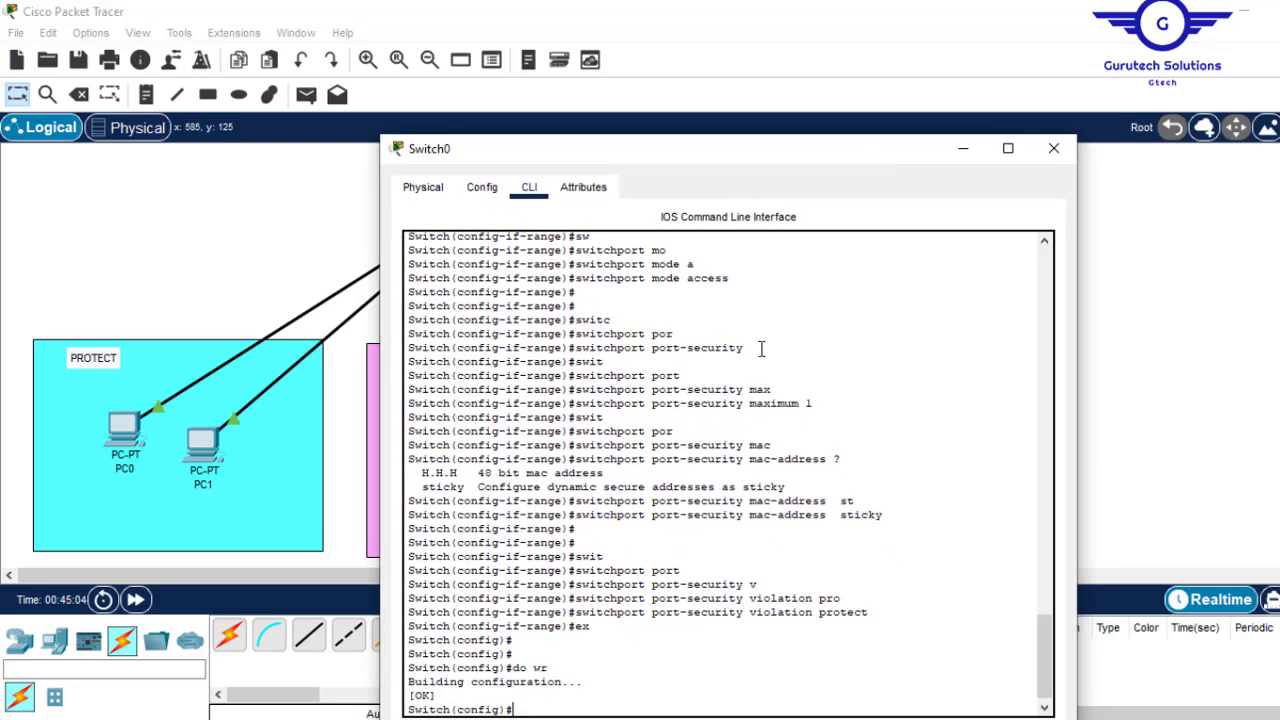
{"action": "left_click_drag", "start_coordinate": [750, 347], "coordinate": [574, 347]}
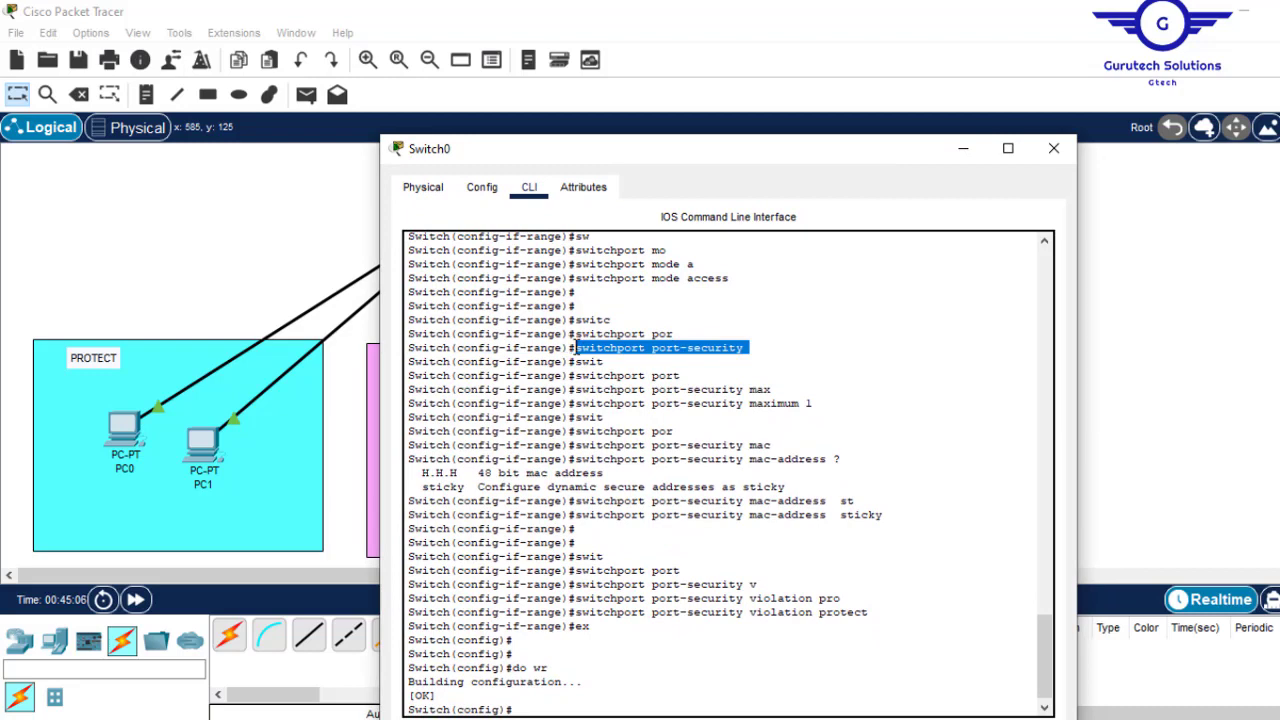
{"action": "left_click", "coordinate": [967, 153]}
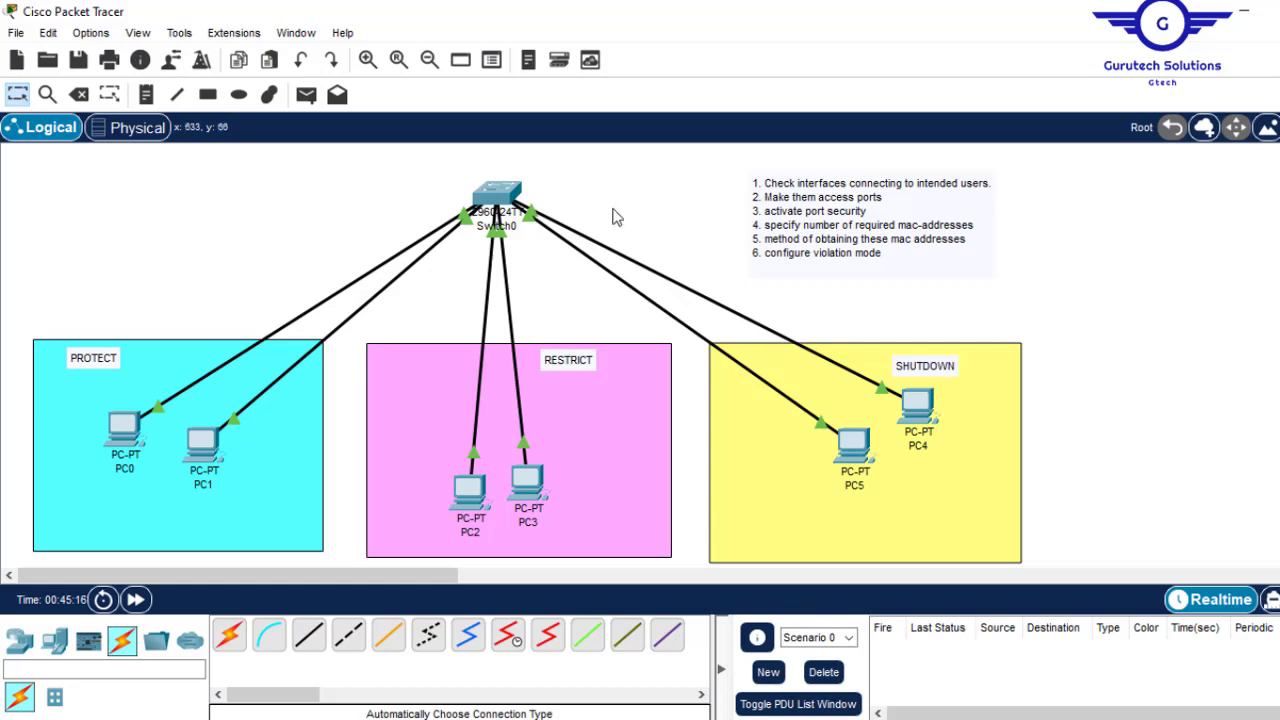
- Match the note's MAC address count and method steps with Switch0's switchport port-security maximum 1 and mac-address sticky commands
{"action": "left_click", "coordinate": [490, 197]}
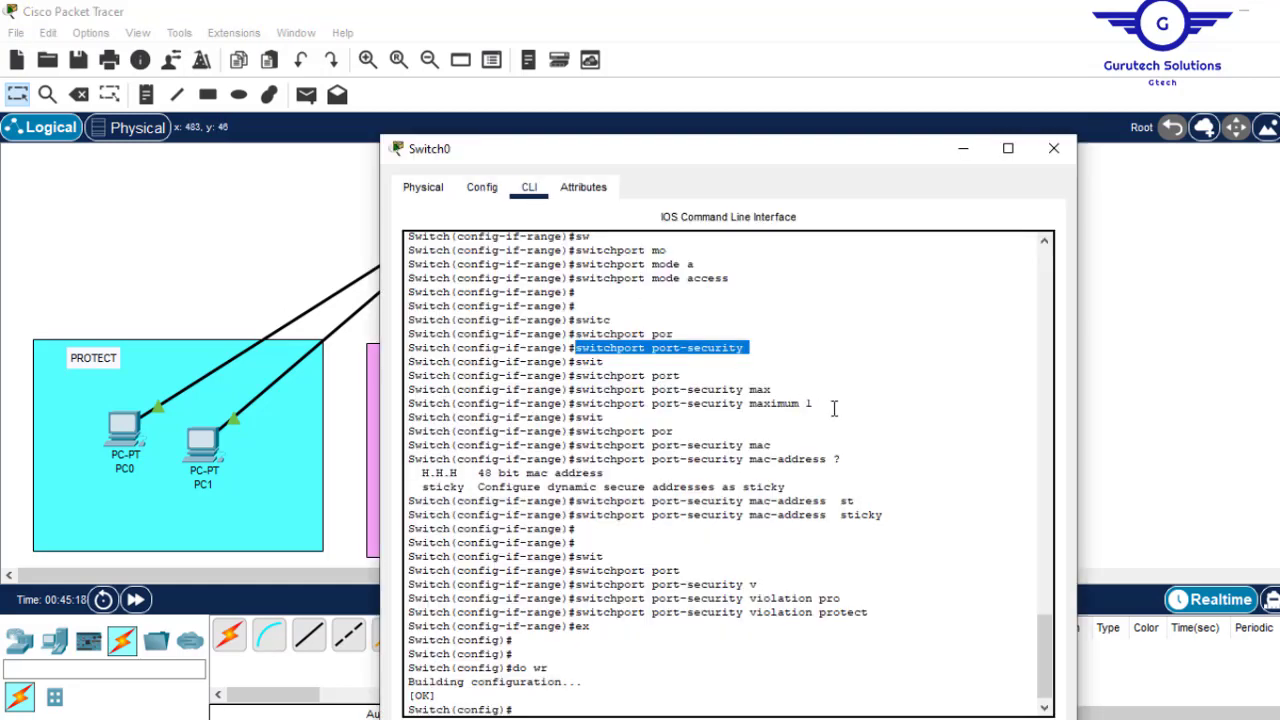
{"action": "left_click_drag", "start_coordinate": [831, 403], "coordinate": [574, 409]}
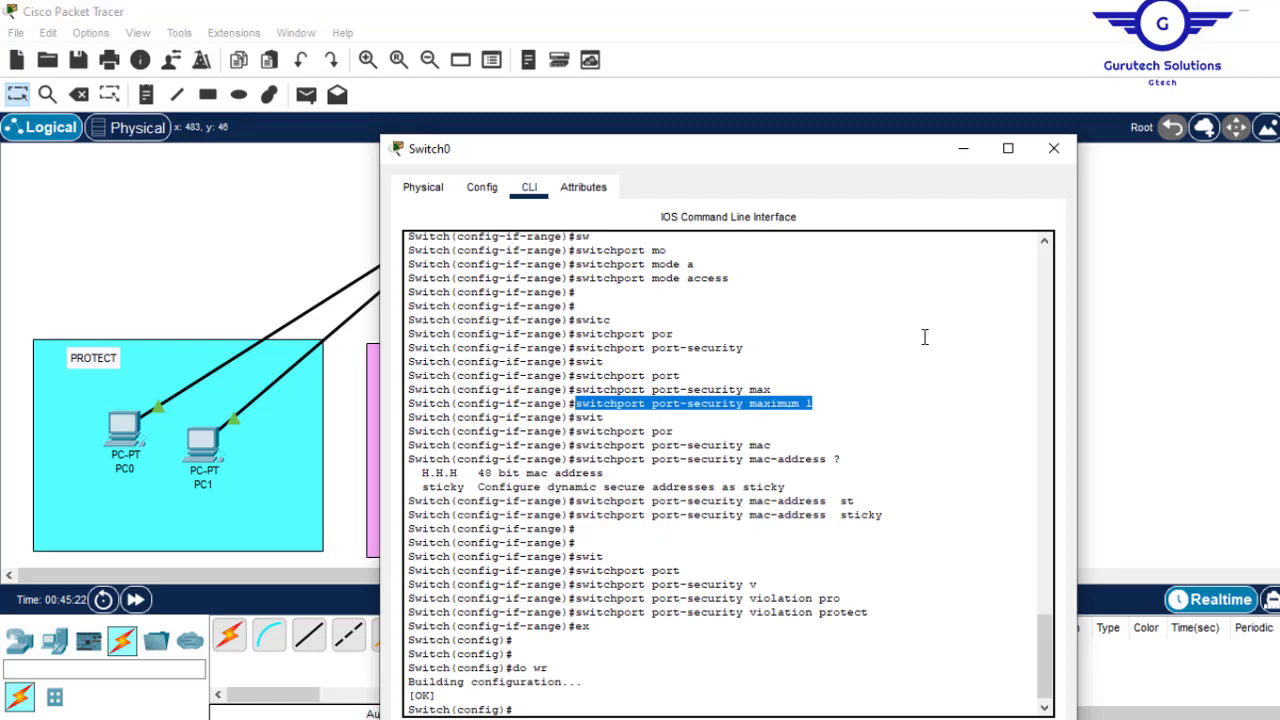
{"action": "left_click", "coordinate": [1190, 286]}
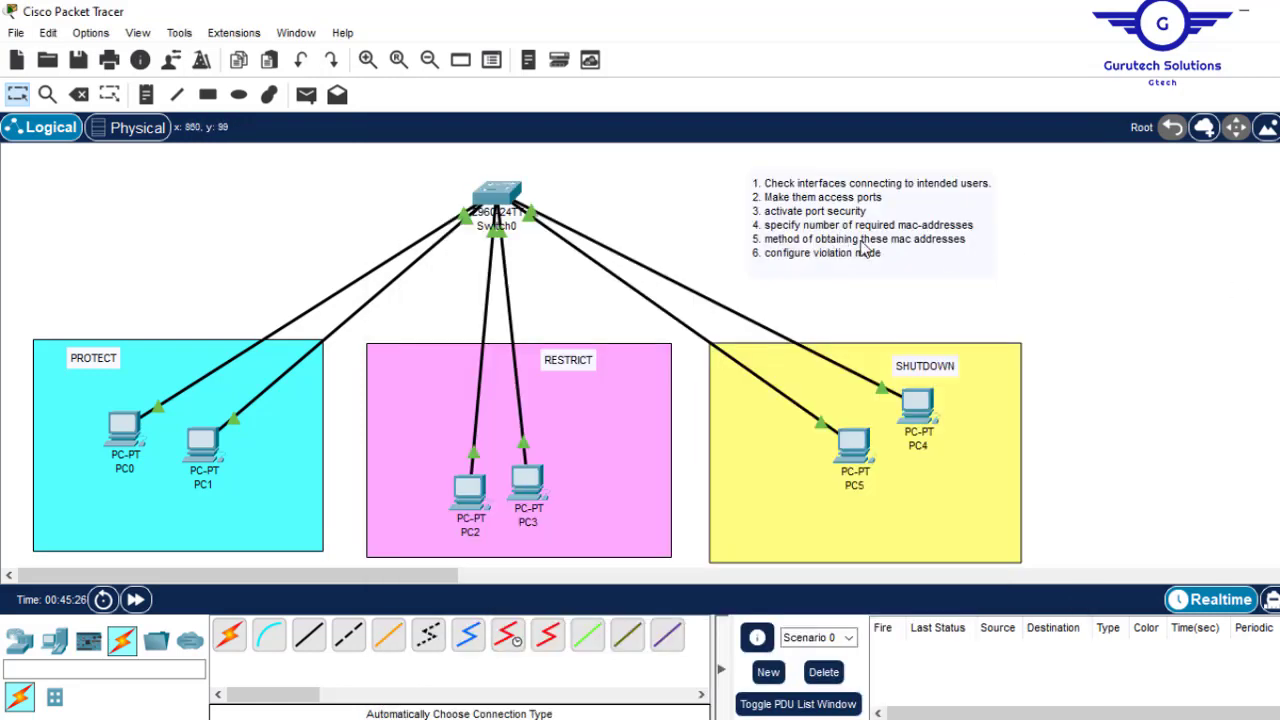
{"action": "left_click", "coordinate": [518, 200]}
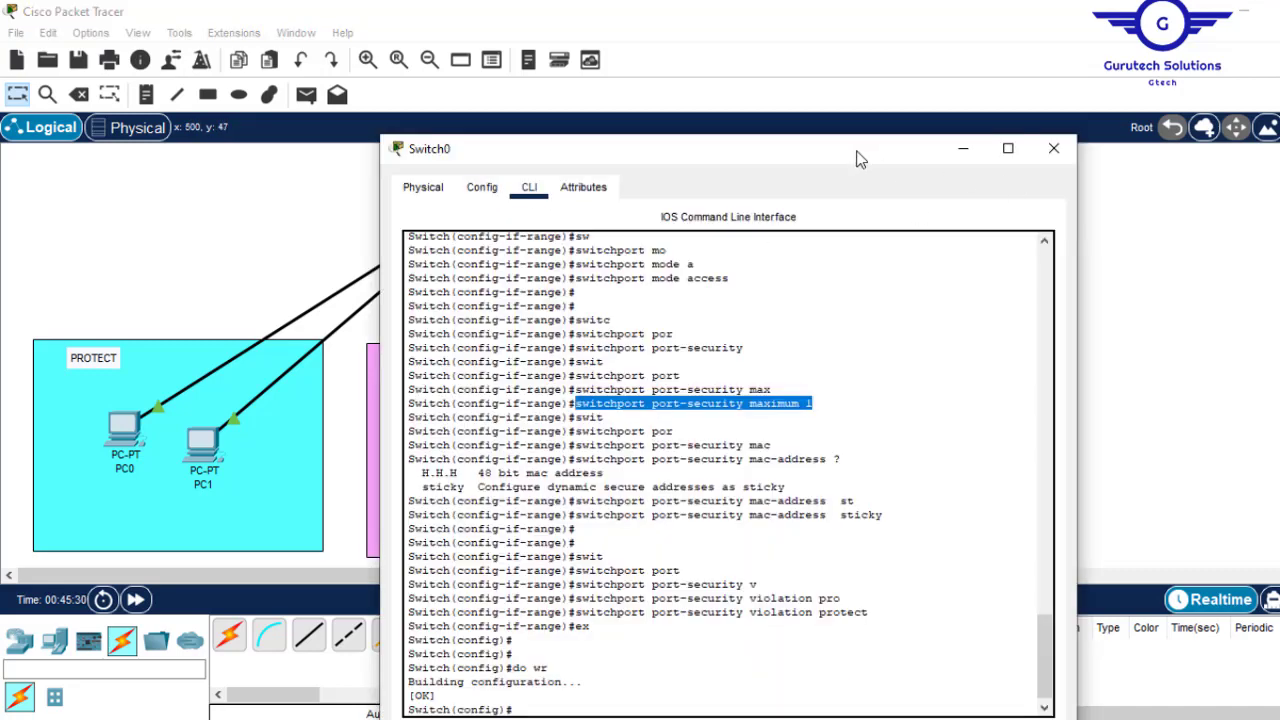
{"action": "left_click_drag", "start_coordinate": [860, 162], "coordinate": [824, 73]}
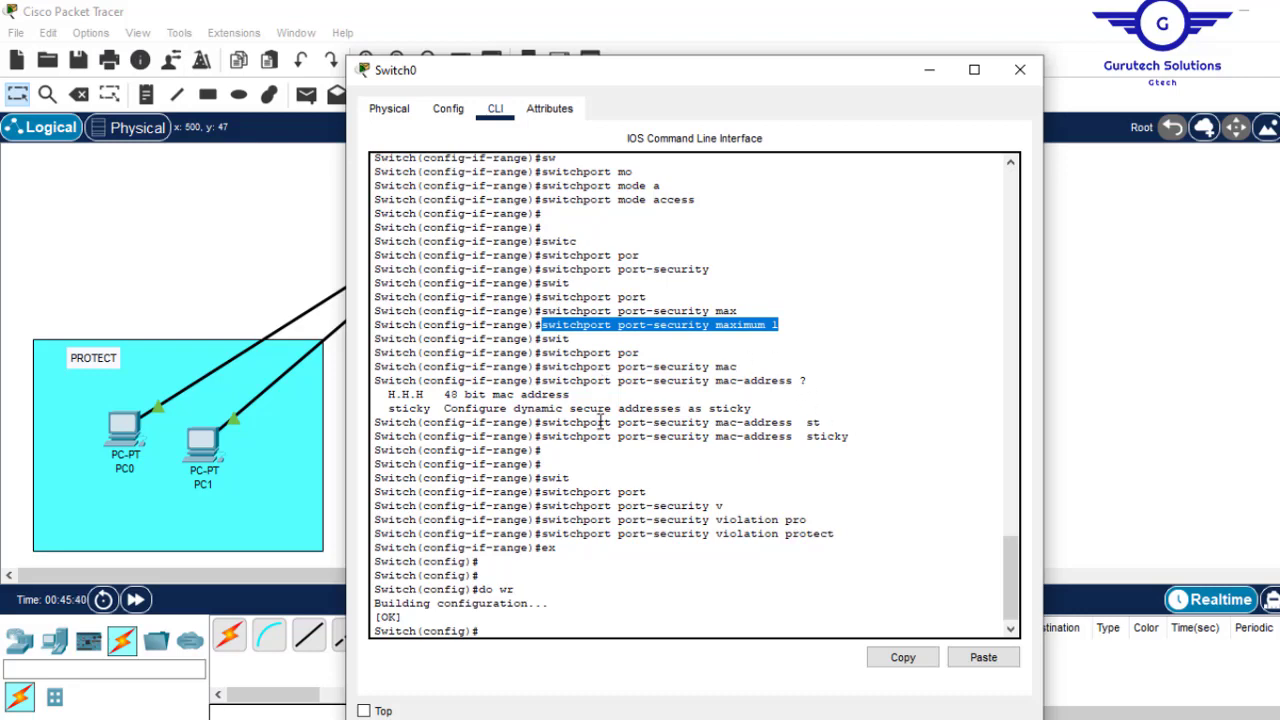
{"action": "left_click_drag", "start_coordinate": [545, 437], "coordinate": [849, 441]}
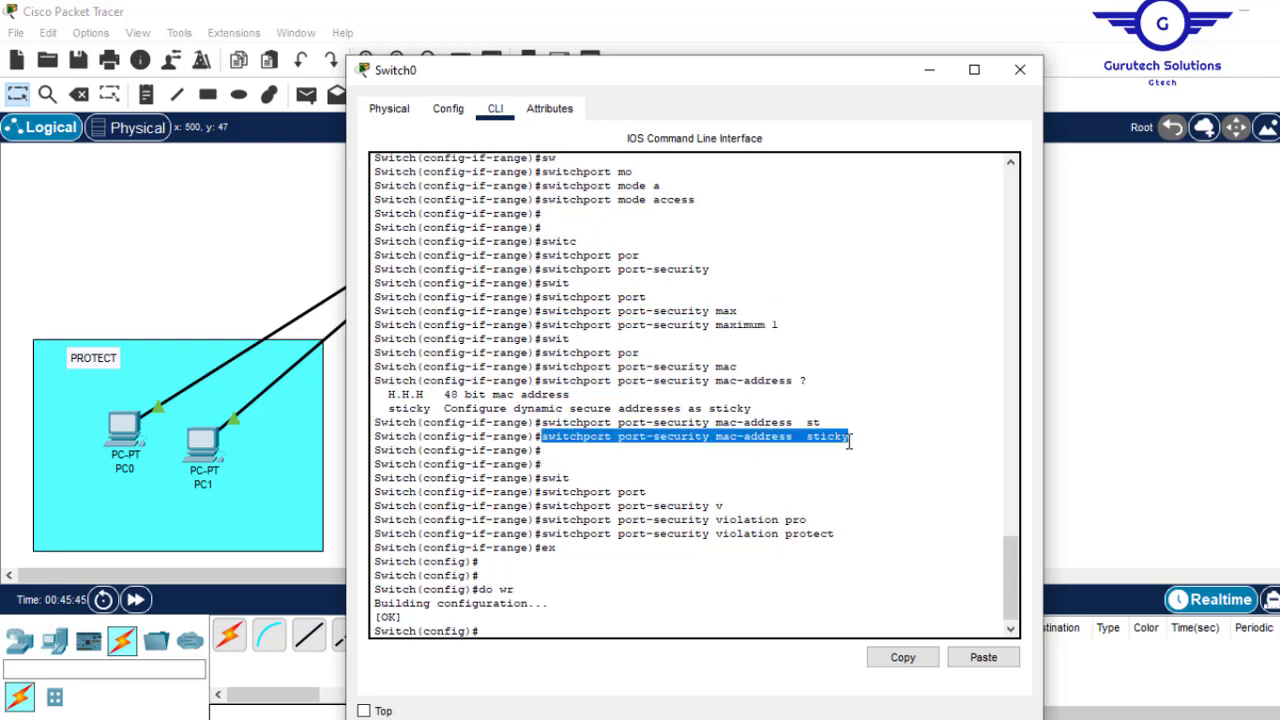
{"action": "left_click", "coordinate": [1020, 69]}
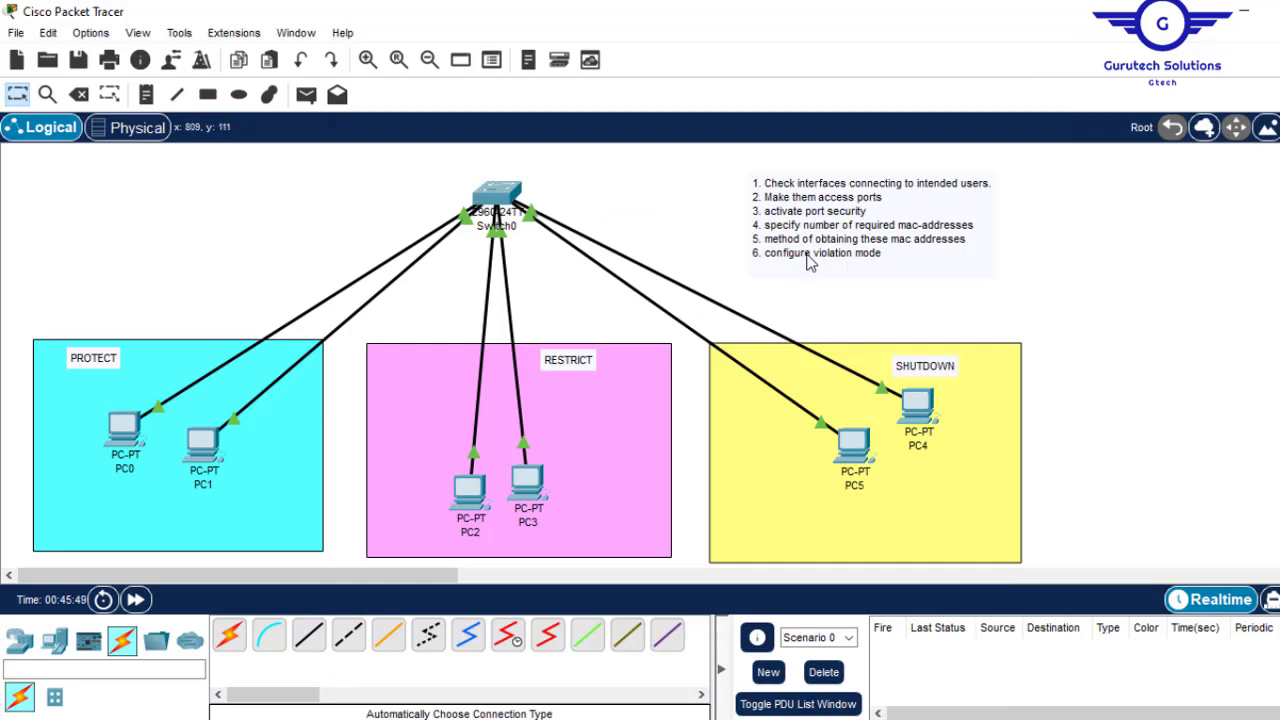
- Match the note's violation mode step with the violation protect command in Switch0's command line
{"action": "left_click", "coordinate": [500, 204]}
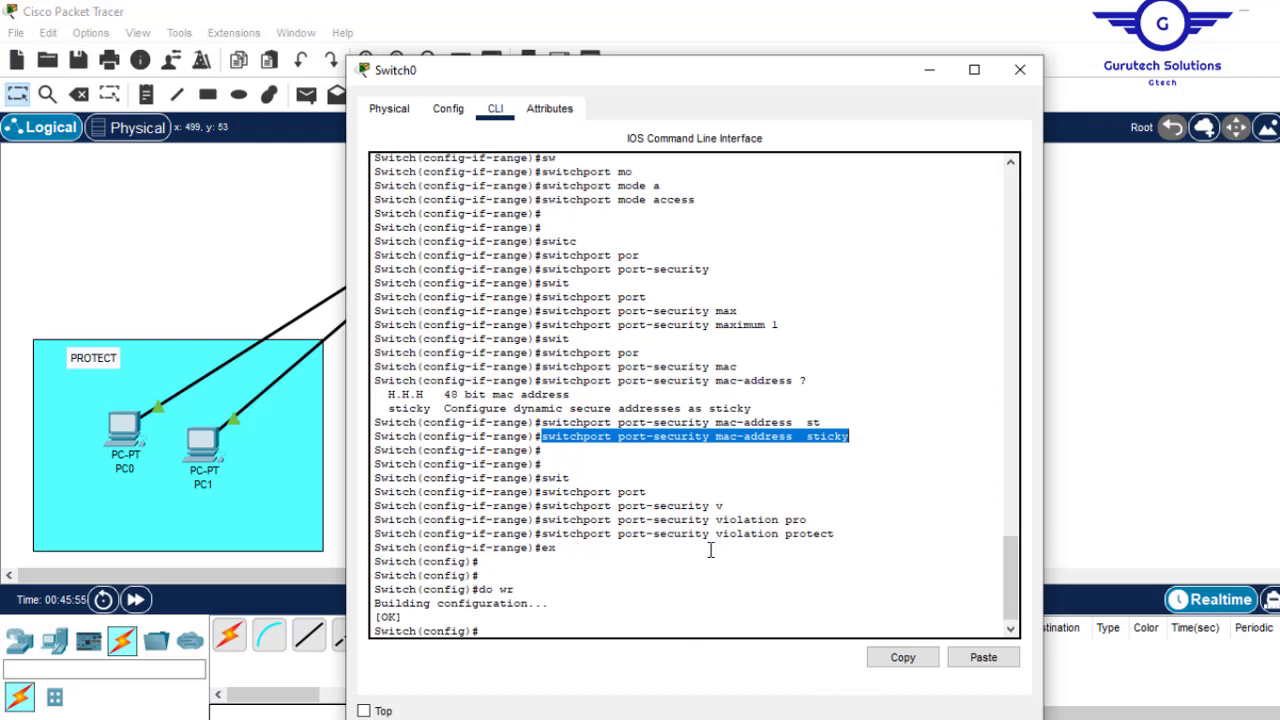
{"action": "left_click_drag", "start_coordinate": [717, 535], "coordinate": [842, 535]}
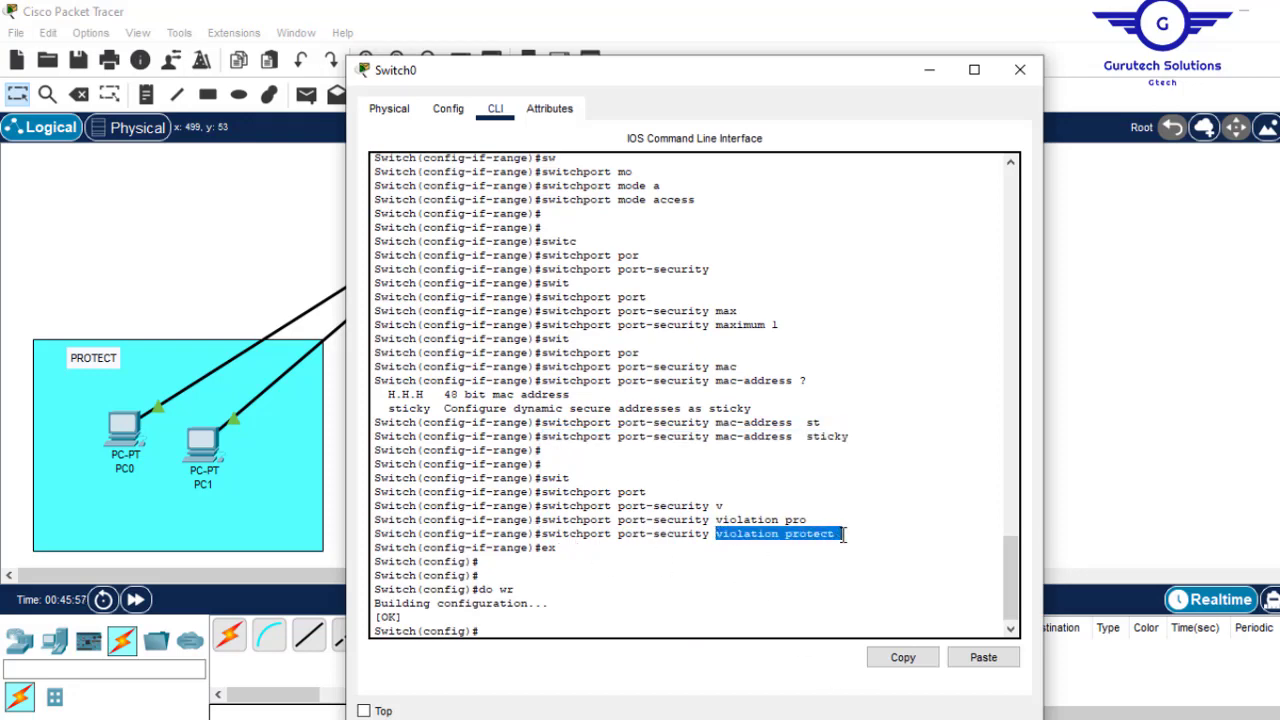
{"action": "left_click", "coordinate": [1258, 319]}
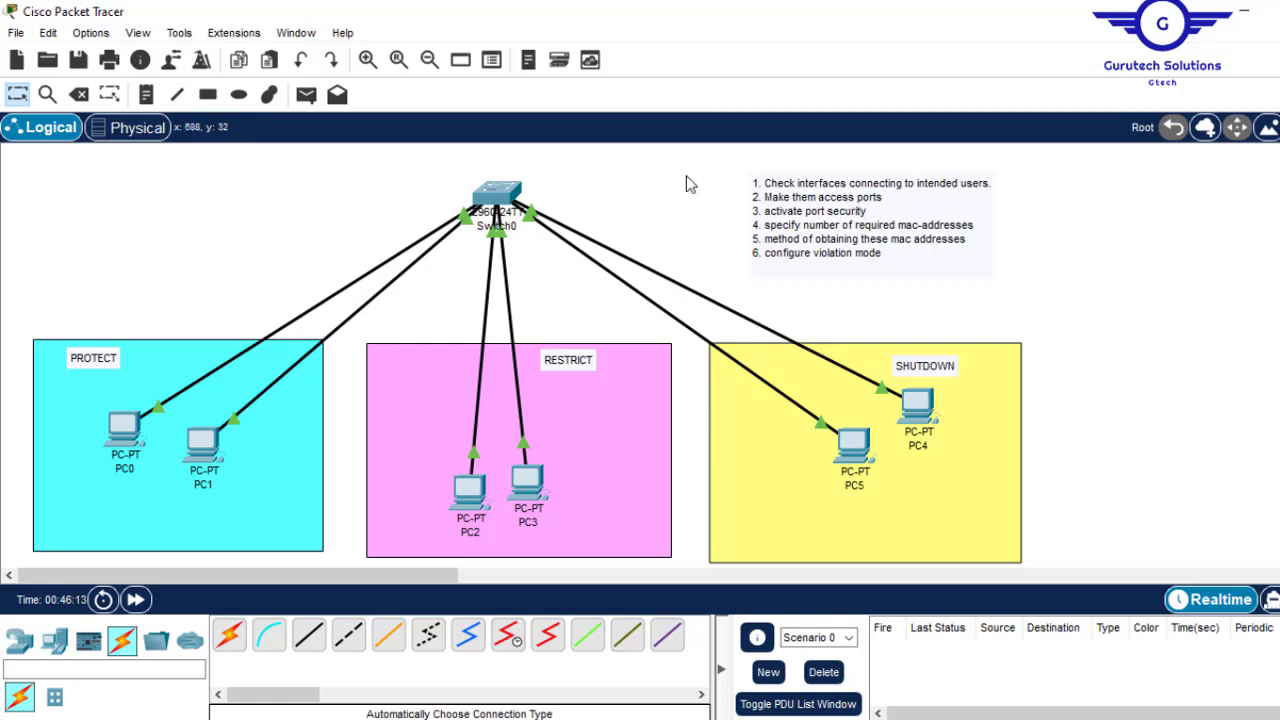
- Examine the shared switchport port-security prefix in Switch0's activation, maximum, MAC address and violation commands
{"action": "left_click", "coordinate": [505, 193]}
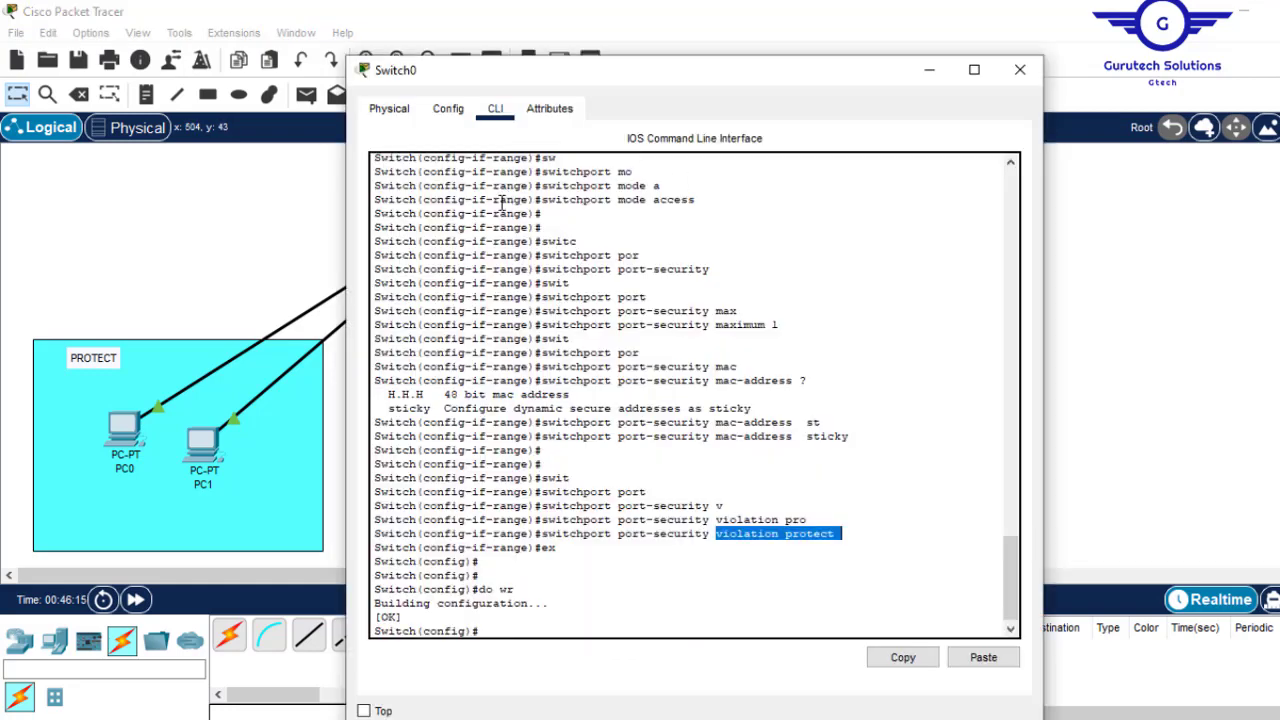
{"action": "left_click_drag", "start_coordinate": [540, 272], "coordinate": [713, 270]}
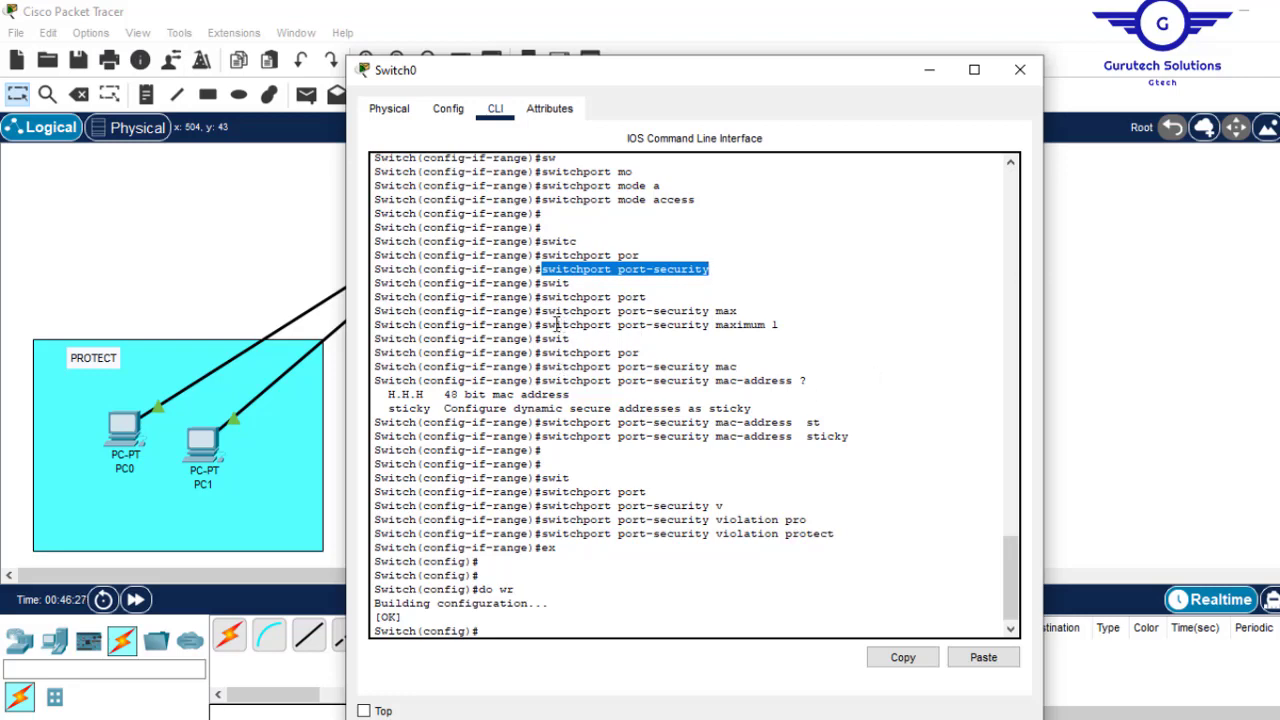
{"action": "left_click_drag", "start_coordinate": [540, 325], "coordinate": [710, 335]}
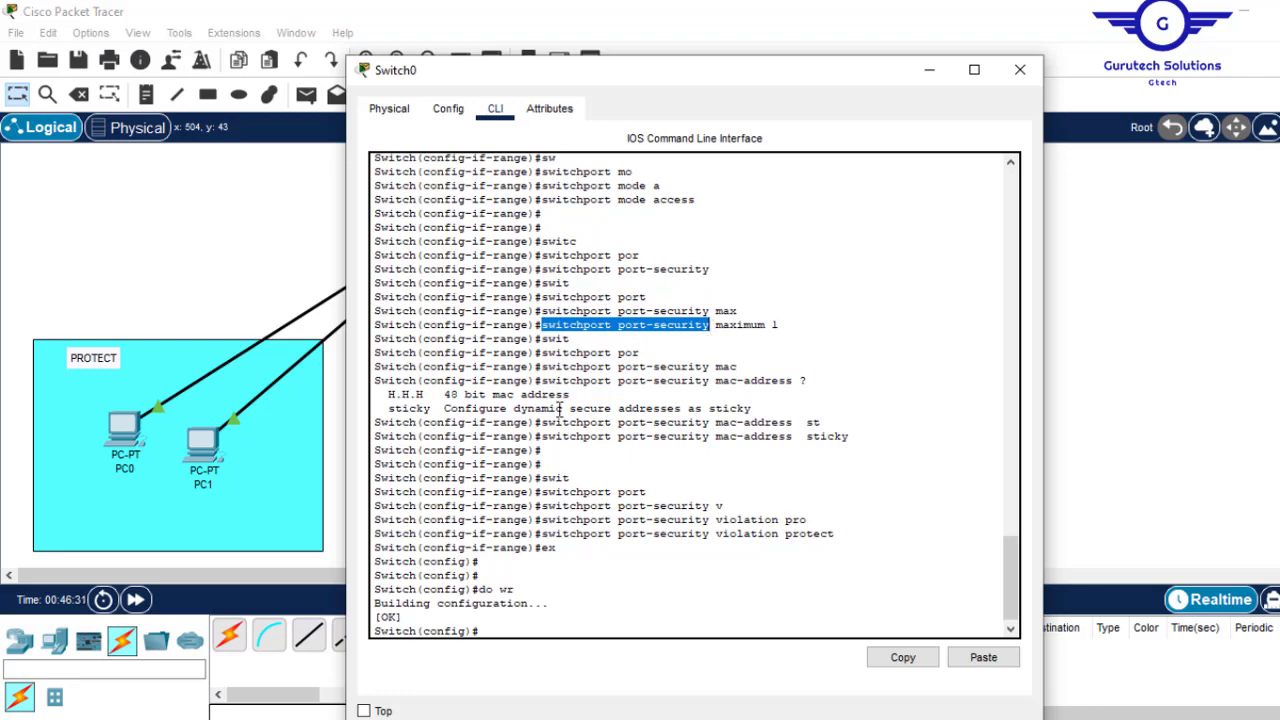
{"action": "left_click_drag", "start_coordinate": [540, 437], "coordinate": [702, 439]}
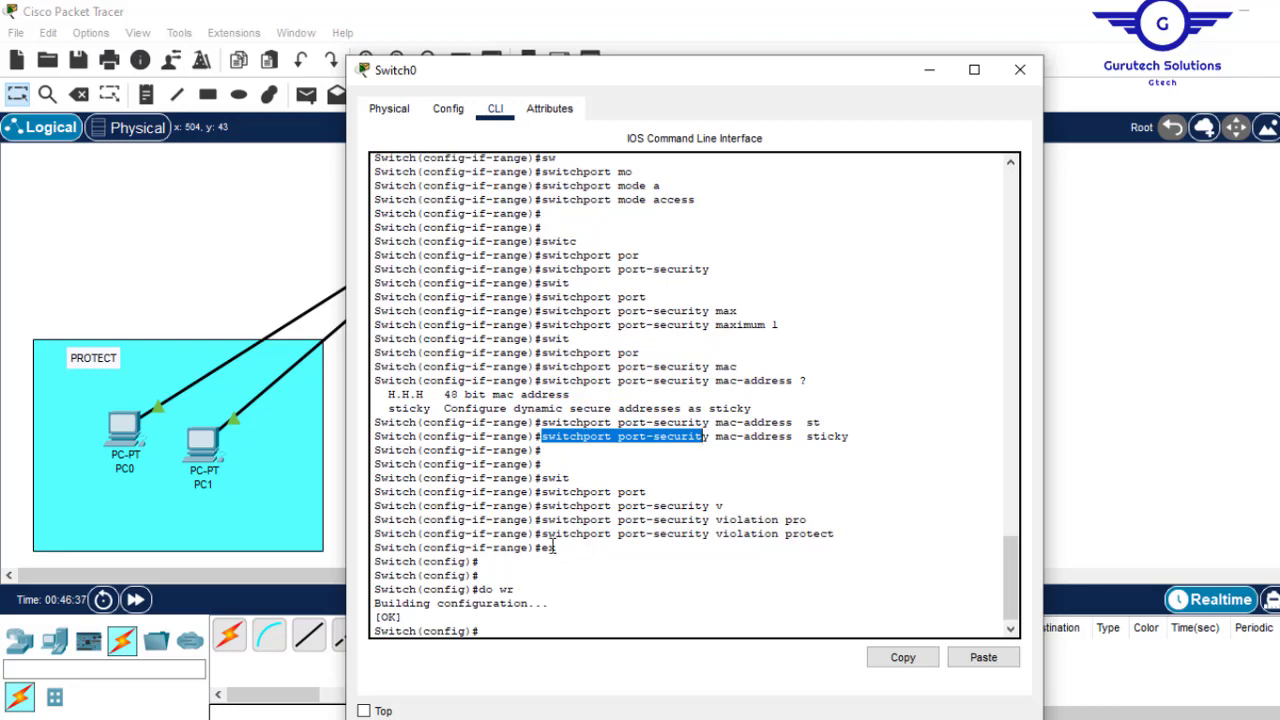
{"action": "left_click_drag", "start_coordinate": [542, 534], "coordinate": [707, 533]}
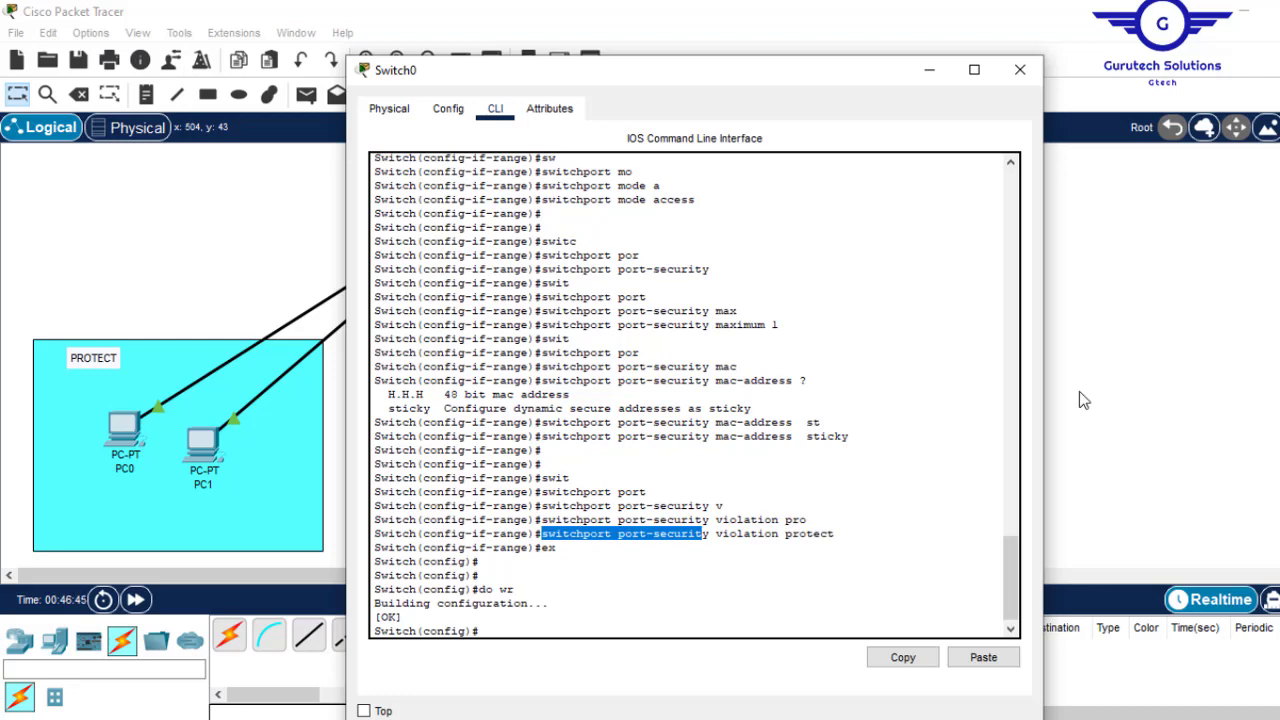
{"action": "left_click", "coordinate": [1015, 81]}
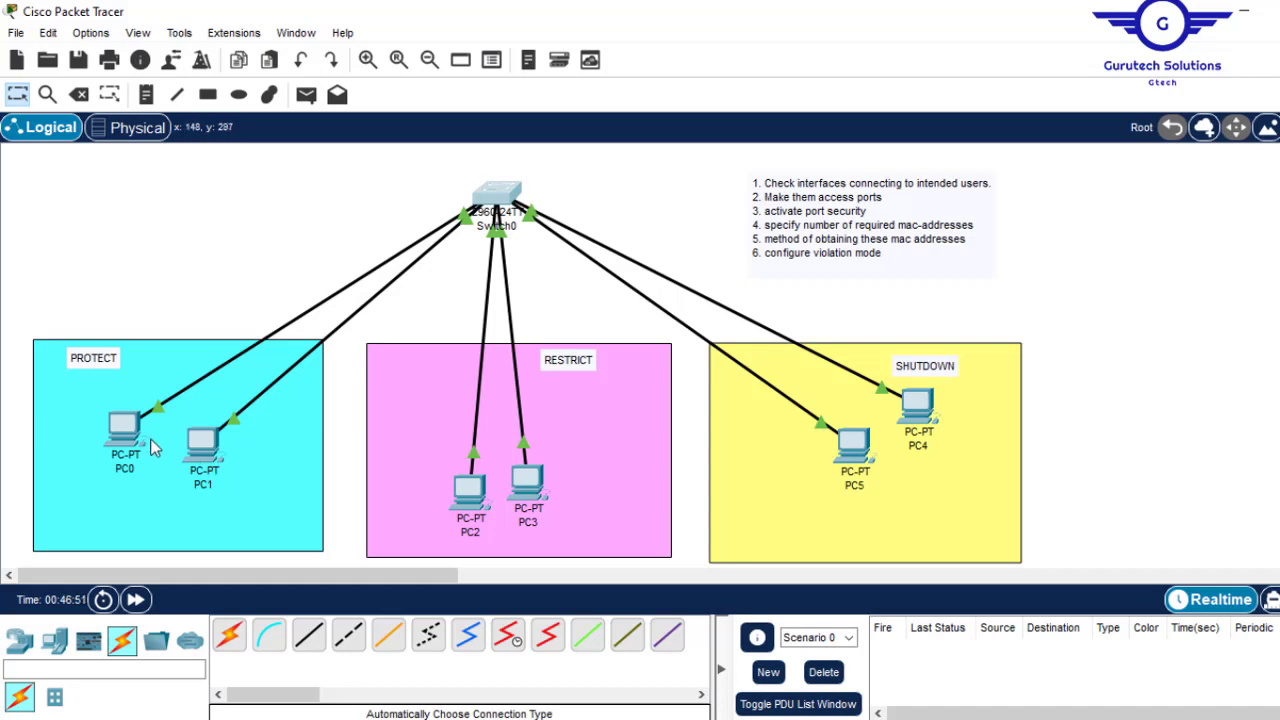
- Configure PC0 with the static IPv4 address 192.168.1.2 and subnet mask 255.255.255.0
{"action": "left_click", "coordinate": [124, 428]}
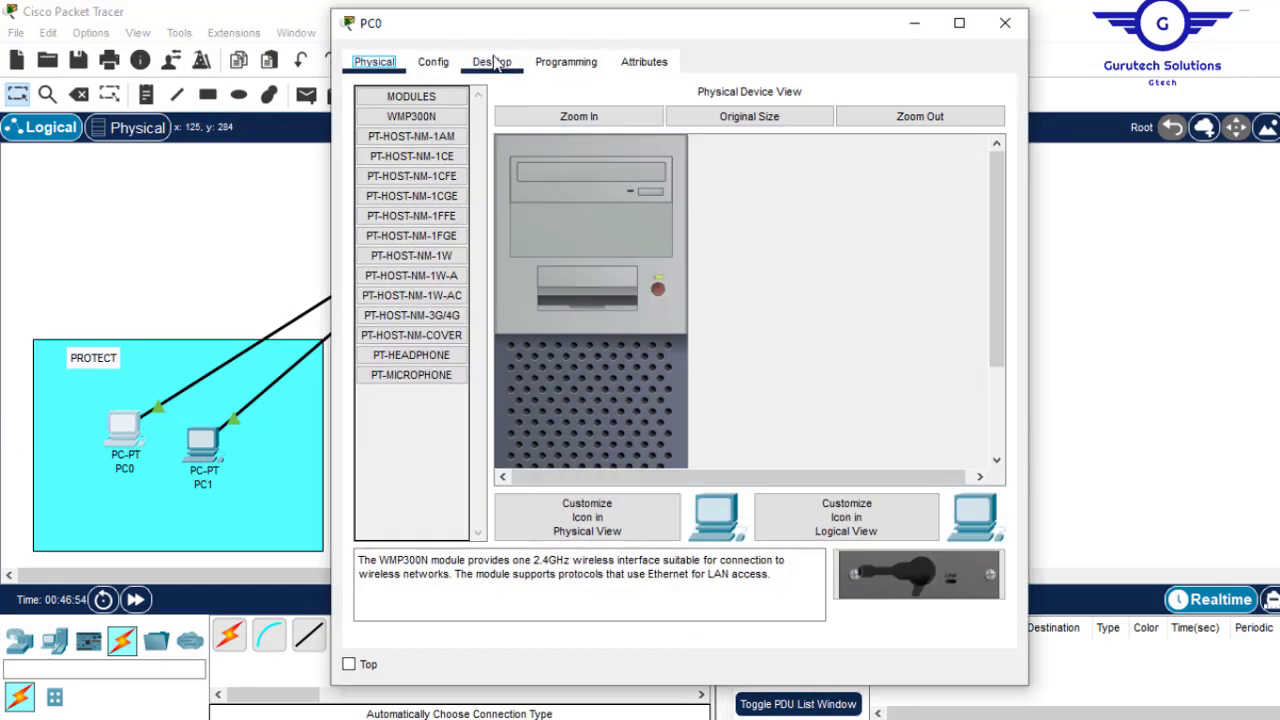
{"action": "left_click", "coordinate": [497, 63]}
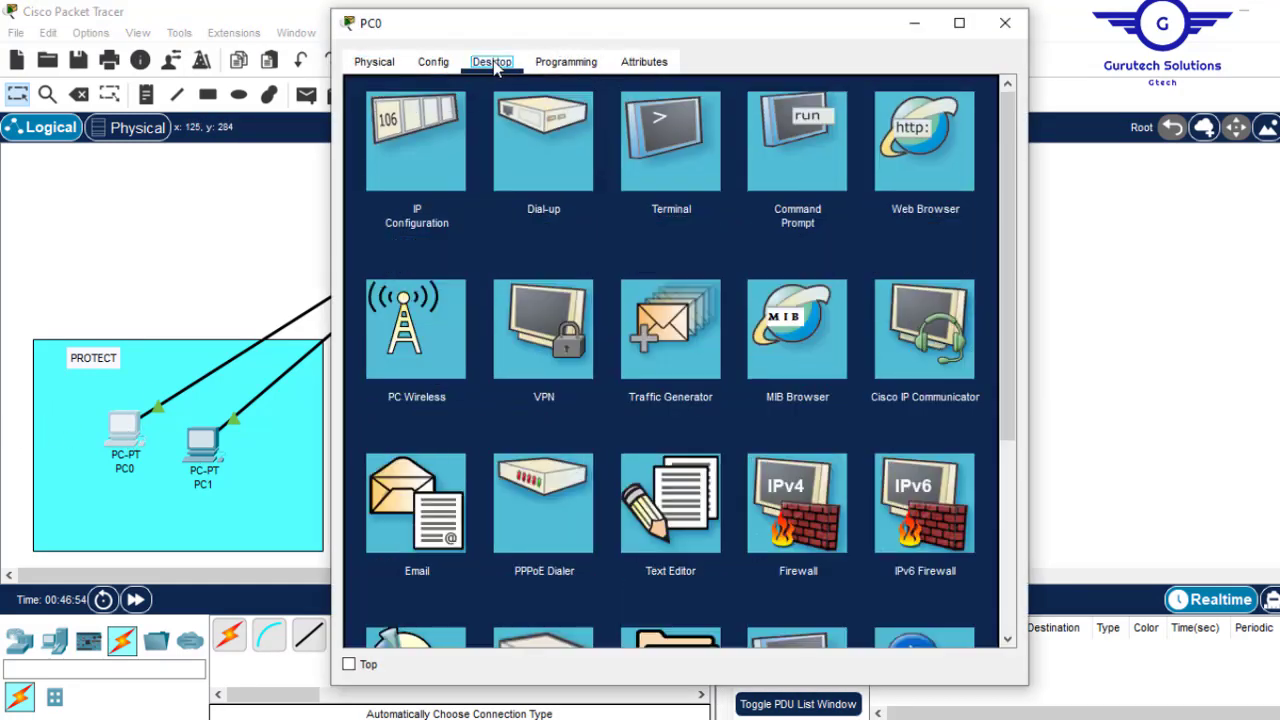
{"action": "left_click", "coordinate": [416, 143]}
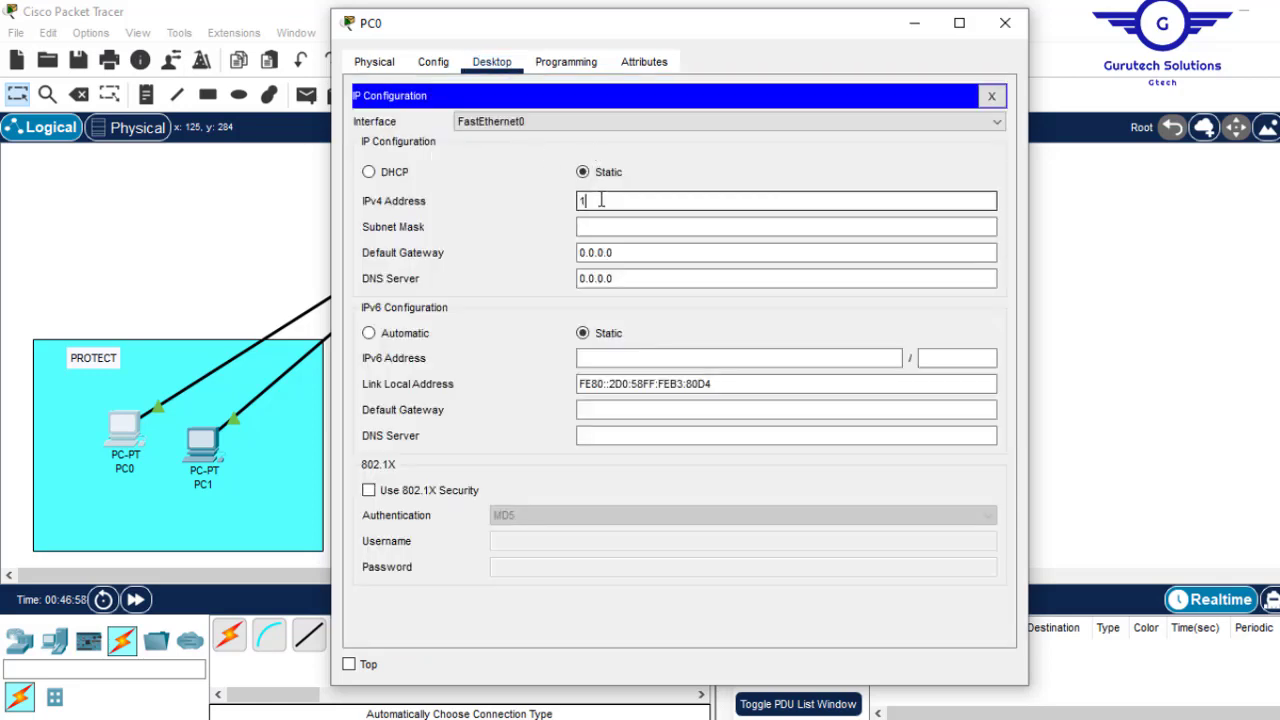
{"action": "left_click", "coordinate": [602, 201]}
{"action": "type", "text": "192.168.1.2"}
{"action": "double_click", "coordinate": [602, 201]}
{"action": "key", "text": "ctrl+c"}
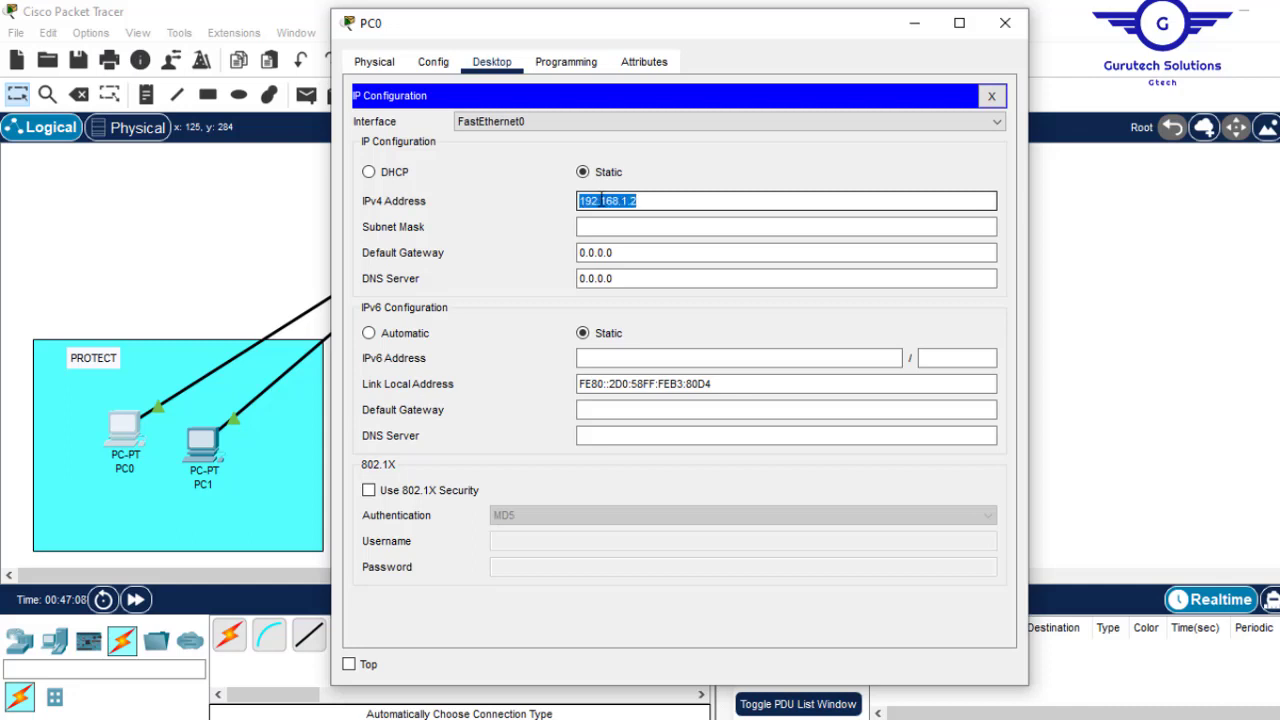
{"action": "left_click", "coordinate": [610, 226]}
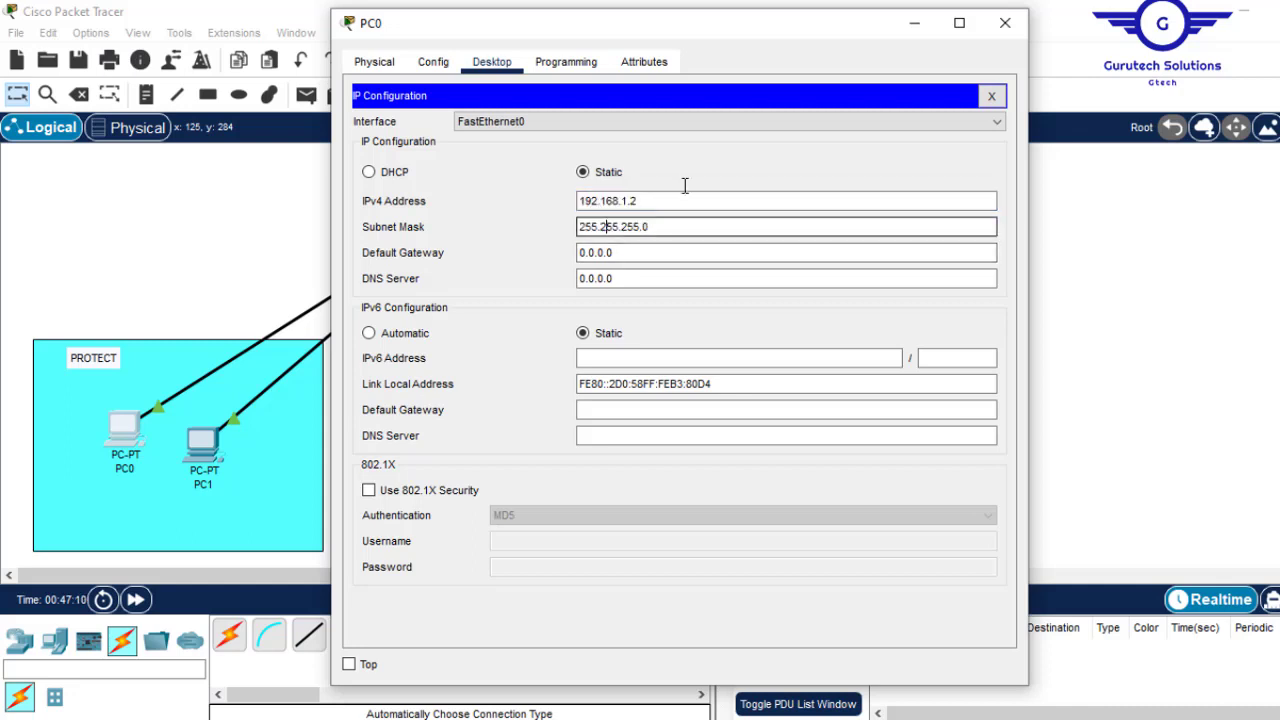
{"action": "left_click", "coordinate": [1006, 22]}
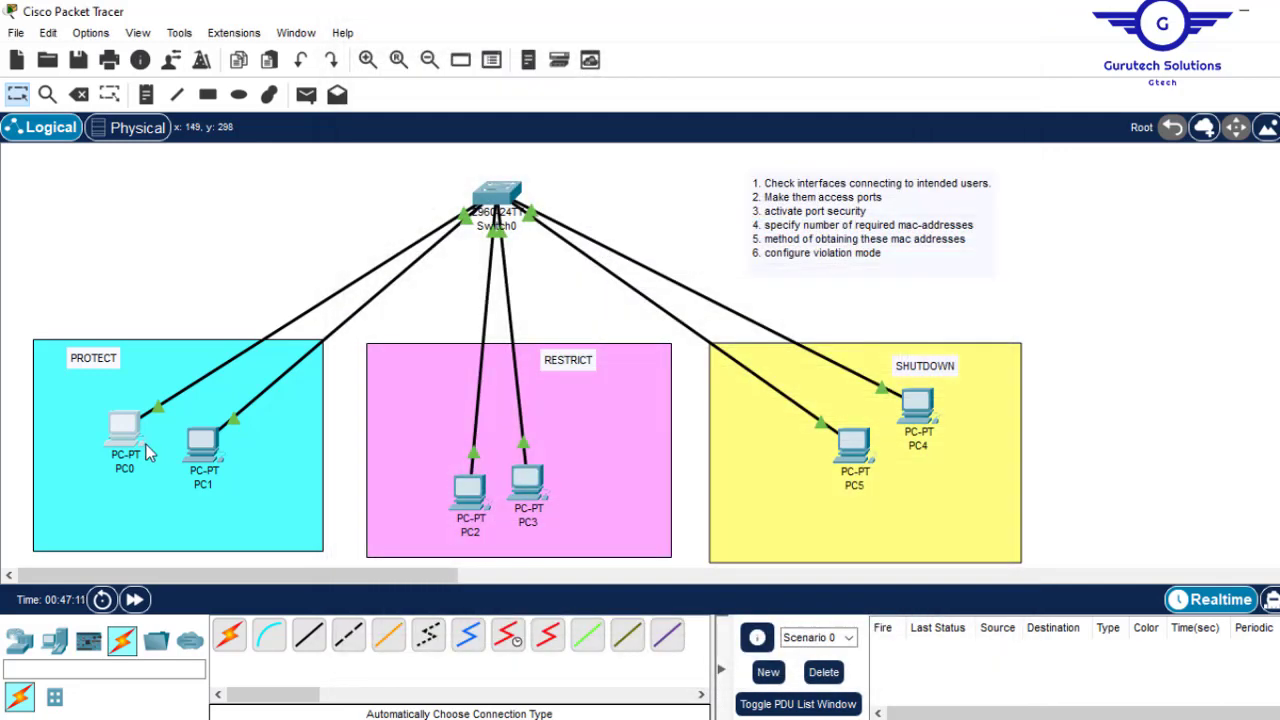
- Configure PC1 with the static IPv4 address 192.168.1.3 and subnet mask 255.255.255.0
{"action": "left_click", "coordinate": [198, 450]}
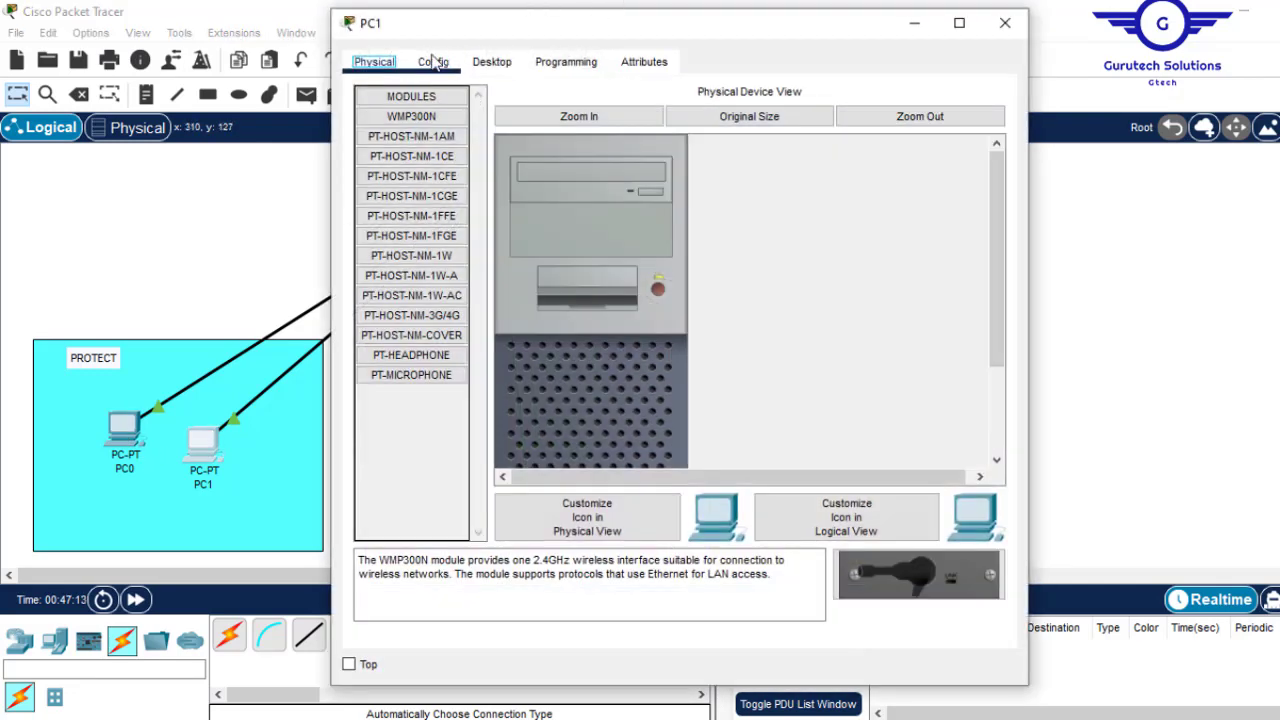
{"action": "left_click", "coordinate": [433, 61]}
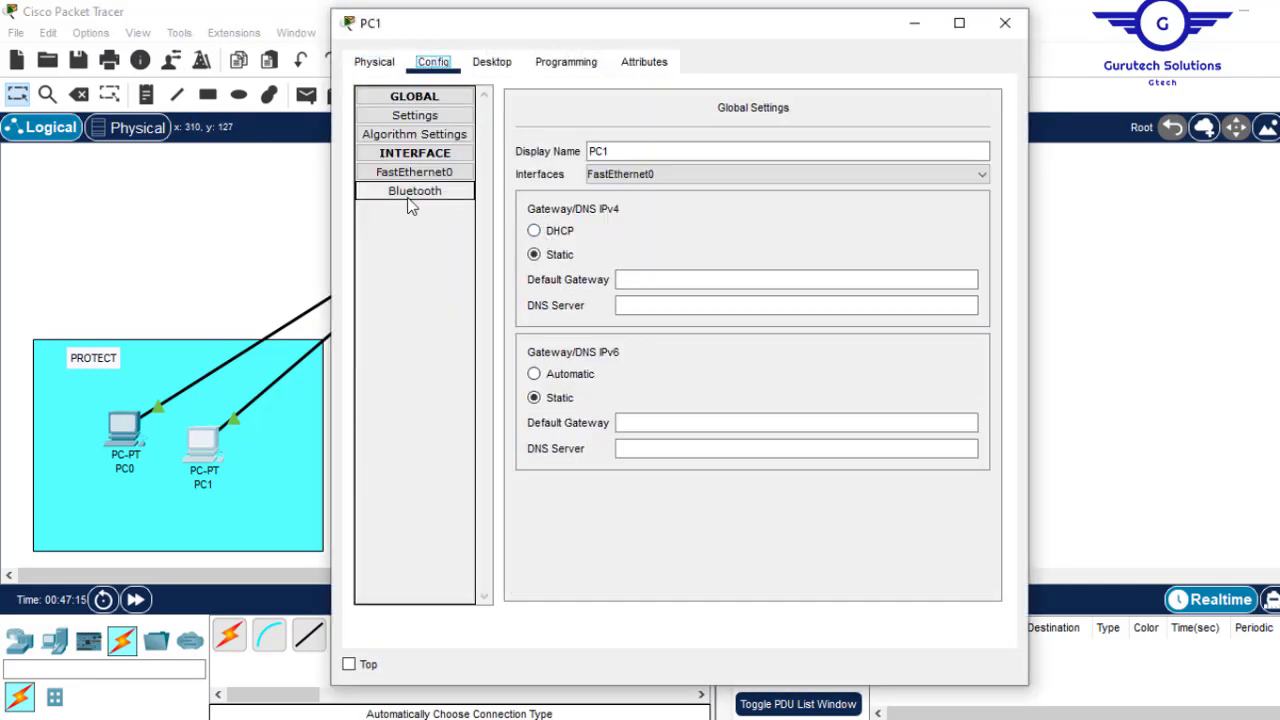
{"action": "left_click", "coordinate": [414, 172]}
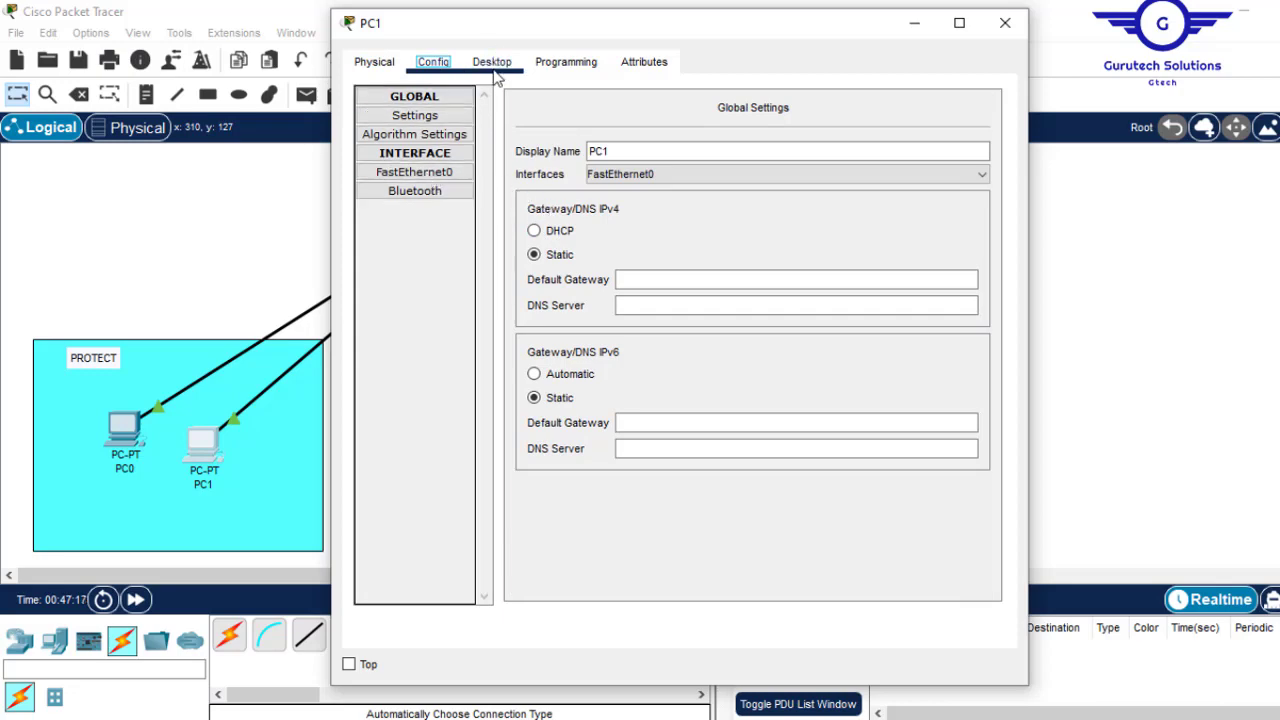
{"action": "left_click", "coordinate": [491, 63]}
{"action": "left_click", "coordinate": [441, 135]}
{"action": "left_click", "coordinate": [589, 203]}
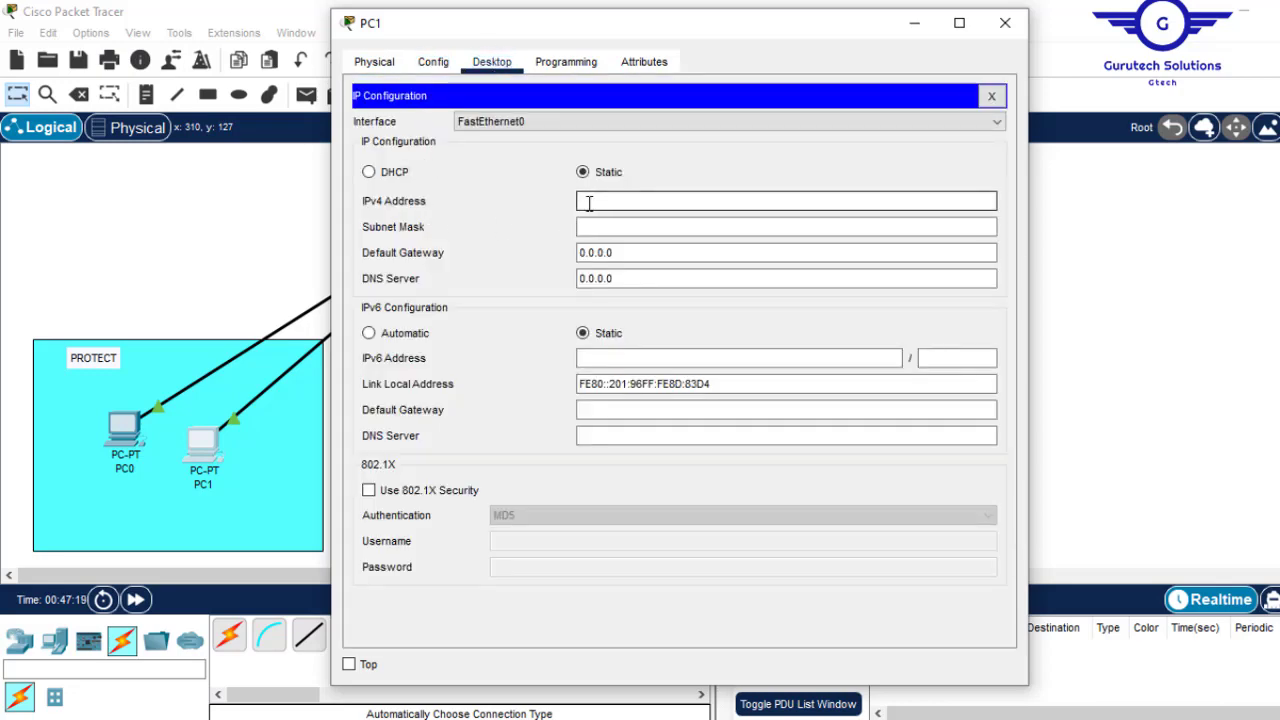
{"action": "type", "text": "192.168.1.2"}
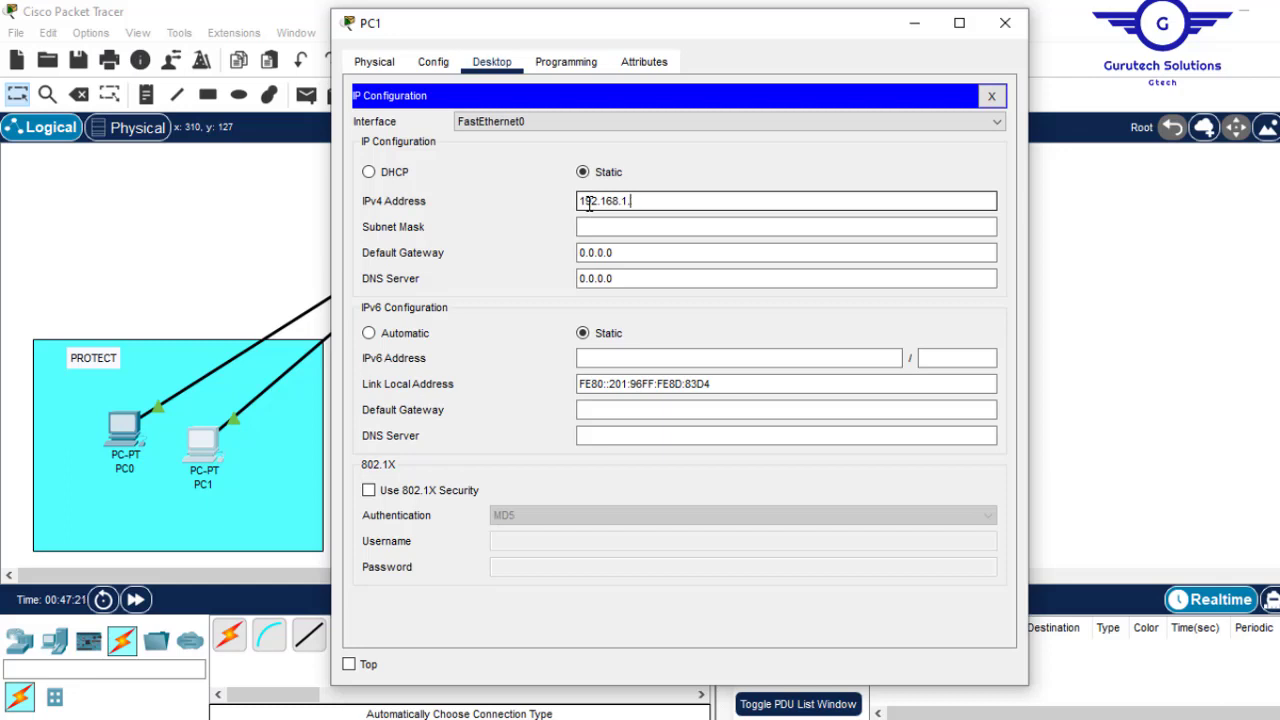
{"action": "left_click", "coordinate": [622, 226]}
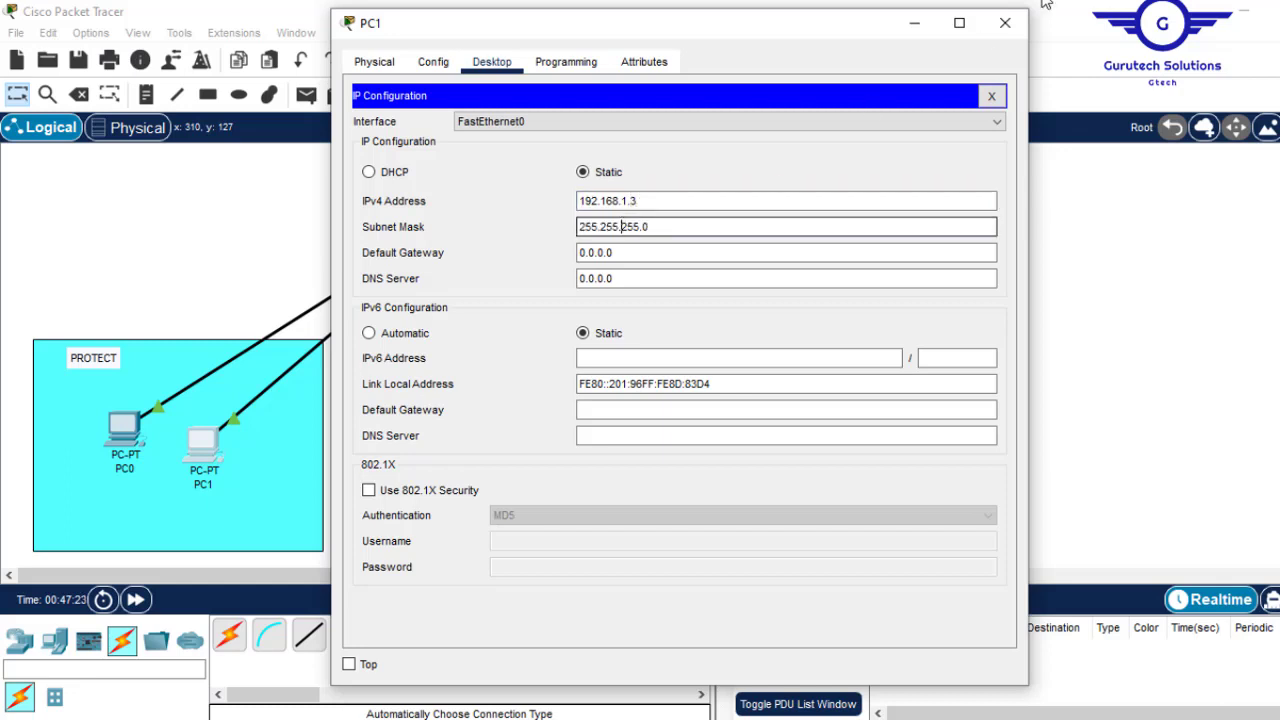
{"action": "left_click", "coordinate": [991, 95]}
- Ping PC0 at 192.168.1.2 from PC1's command prompt
{"action": "left_click", "coordinate": [778, 162]}
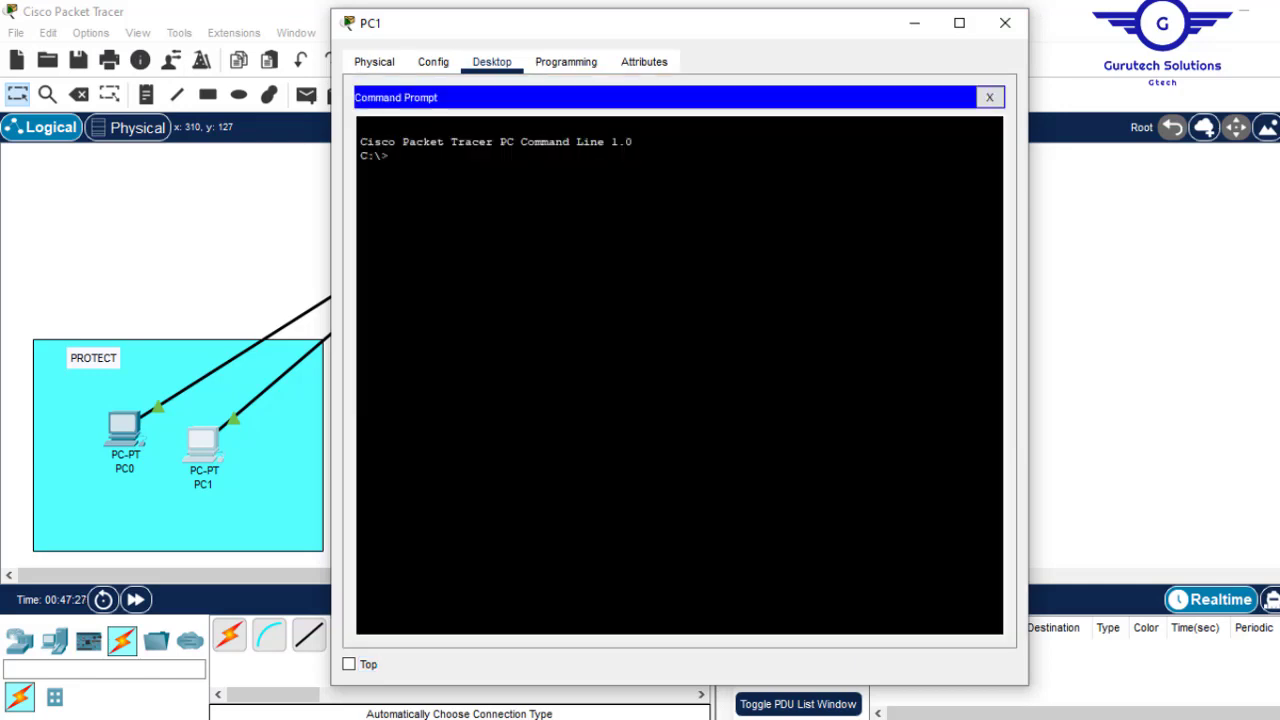
{"action": "type", "text": "ping"}
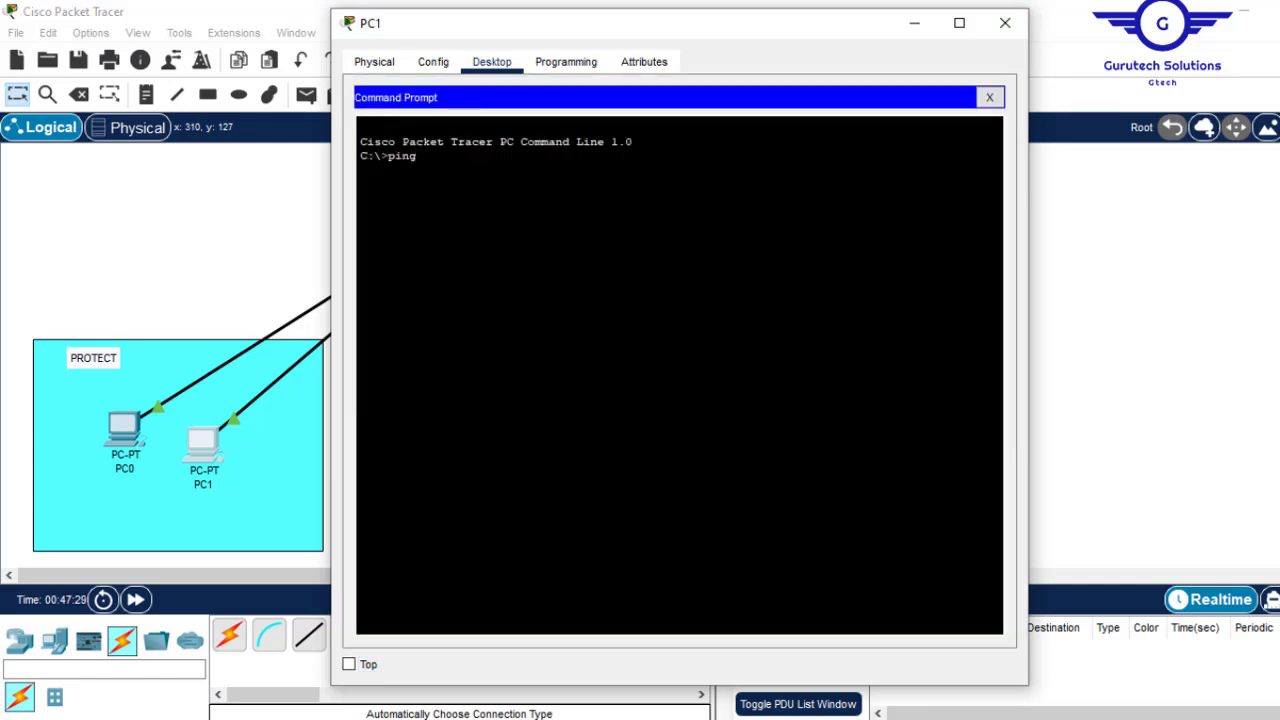
{"action": "right_click", "coordinate": [722, 183]}
{"action": "left_click", "coordinate": [794, 216]}
{"action": "key", "text": "Return"}
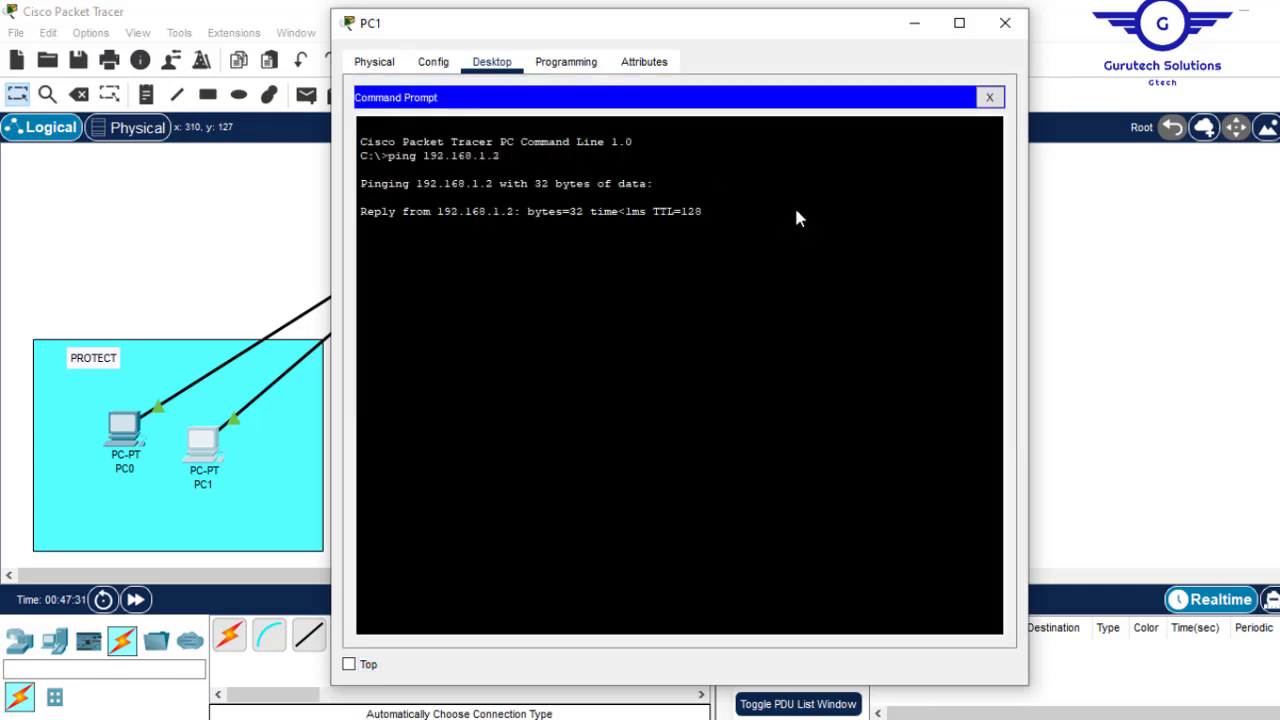
{"action": "left_click", "coordinate": [1000, 16]}
{"action": "left_click_drag", "start_coordinate": [1000, 16], "coordinate": [553, 172]}
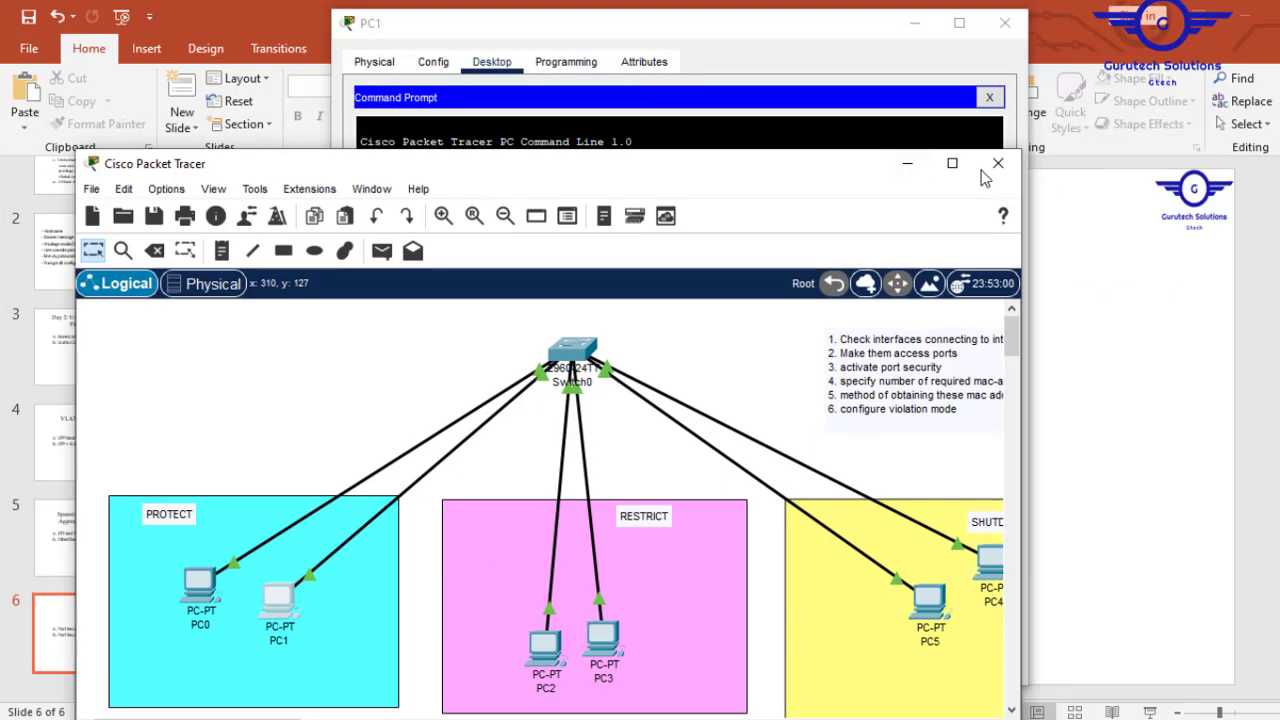
{"action": "left_click", "coordinate": [937, 170]}
- Ping PC1 at 192.168.1.3 from PC0's command prompt and close PC0's window
{"action": "left_click", "coordinate": [124, 428]}
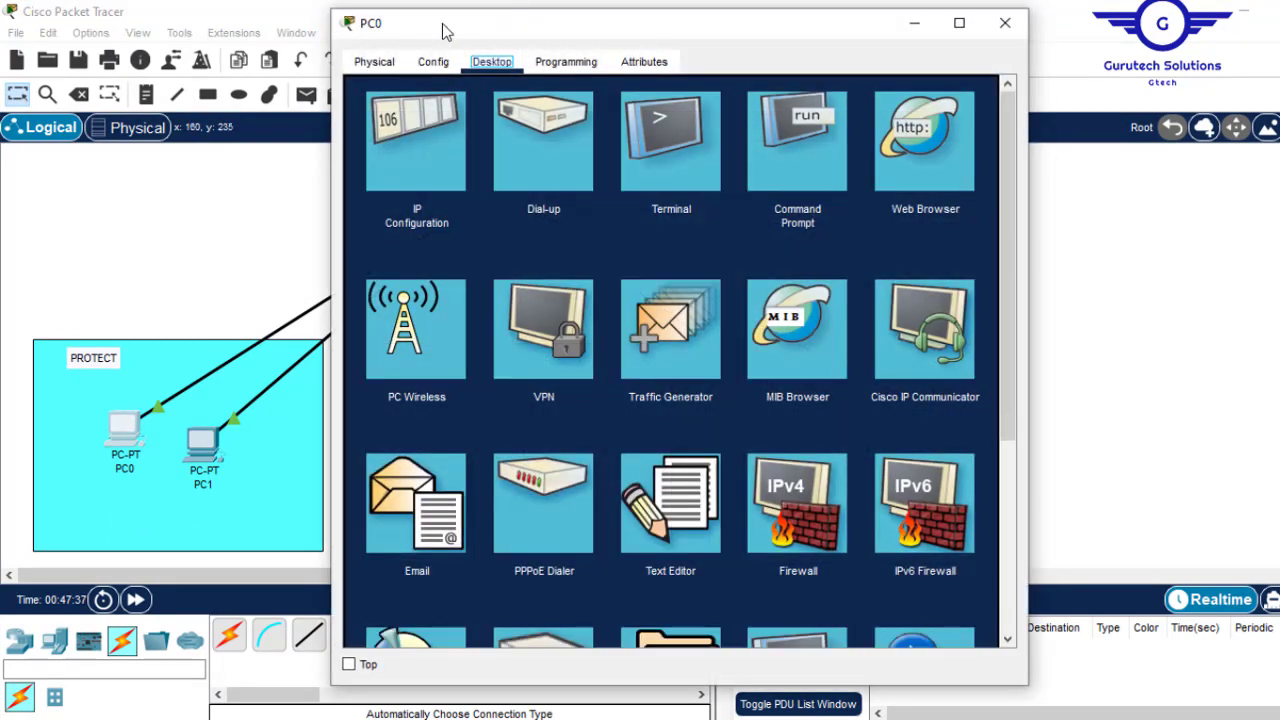
{"action": "left_click", "coordinate": [441, 115]}
{"action": "left_click", "coordinate": [991, 97]}
{"action": "left_click", "coordinate": [805, 142]}
{"action": "type", "text": "ping"}
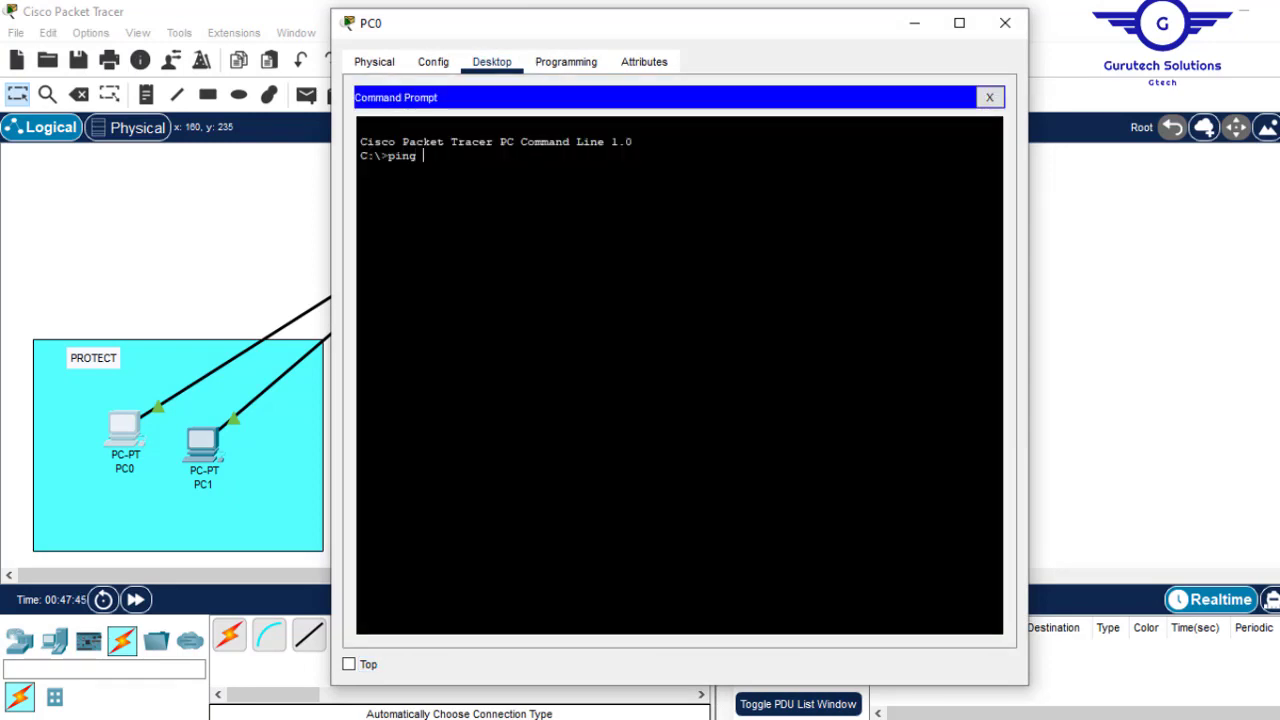
{"action": "right_click", "coordinate": [629, 197]}
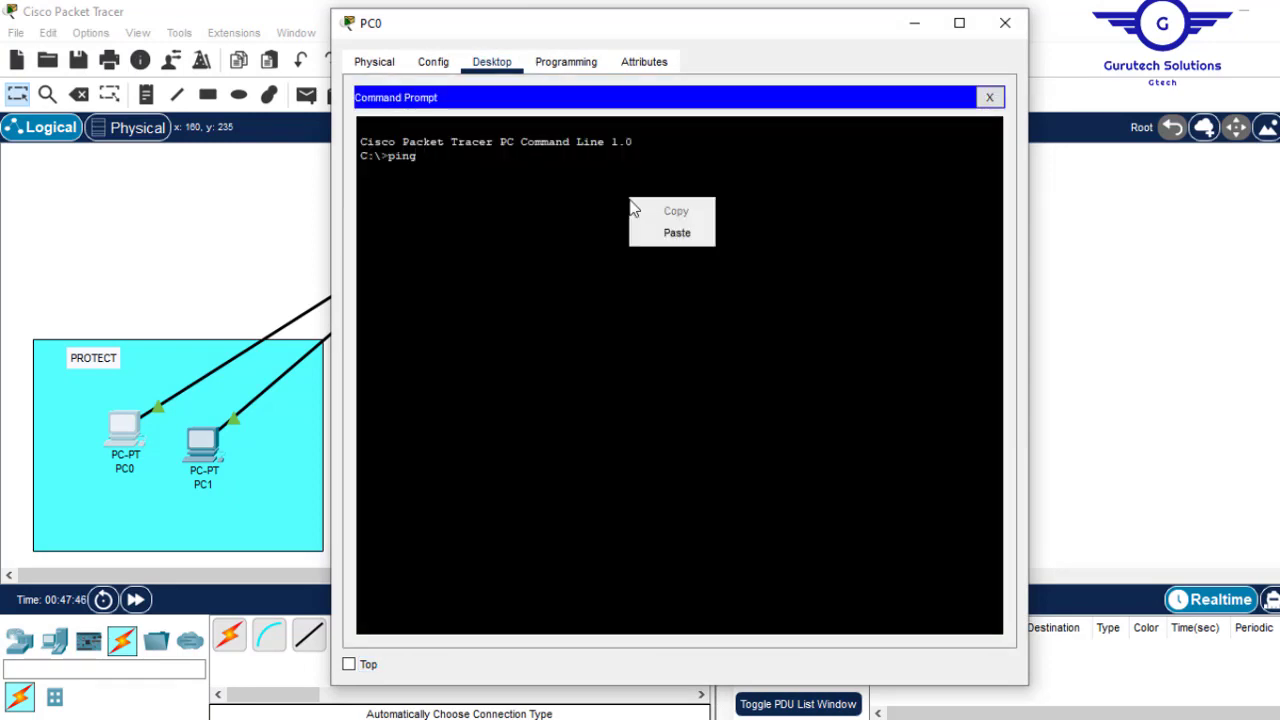
{"action": "left_click", "coordinate": [723, 239]}
{"action": "type", "text": "g"}
{"action": "right_click", "coordinate": [665, 220]}
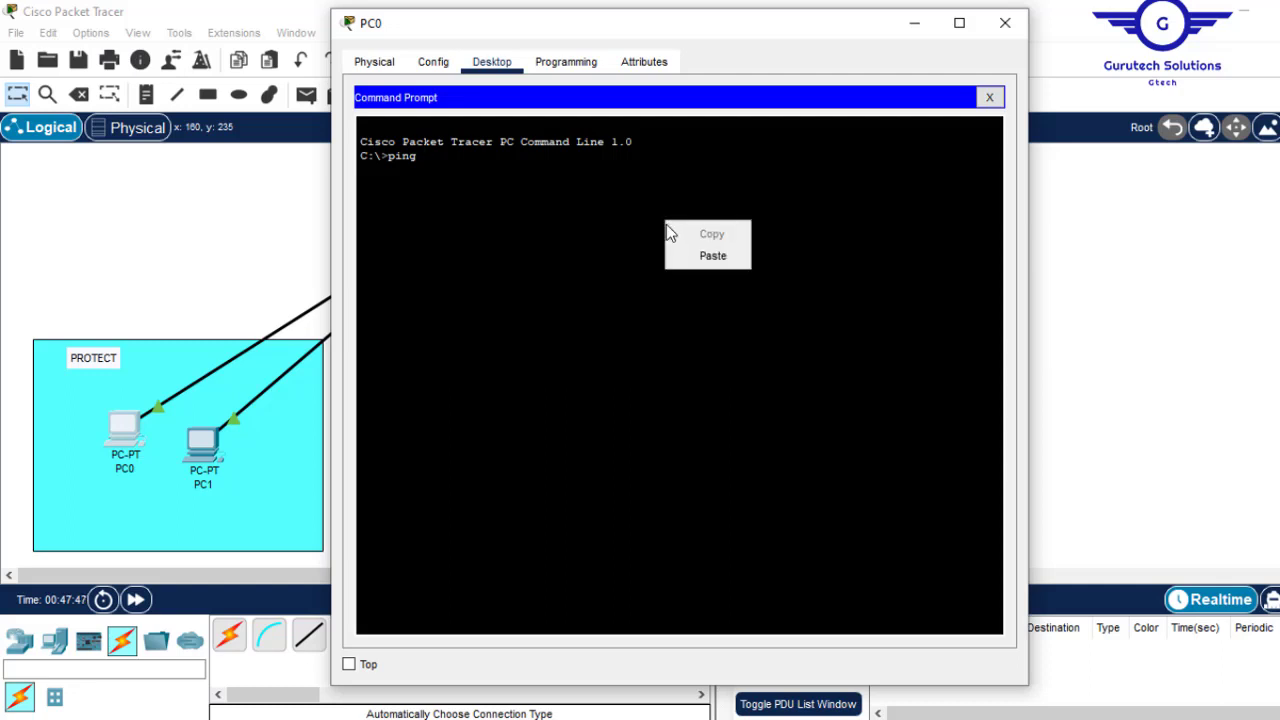
{"action": "left_click", "coordinate": [726, 262]}
{"action": "key", "text": "BackSpace"}
{"action": "type", "text": "3"}
{"action": "key", "text": "Return"}
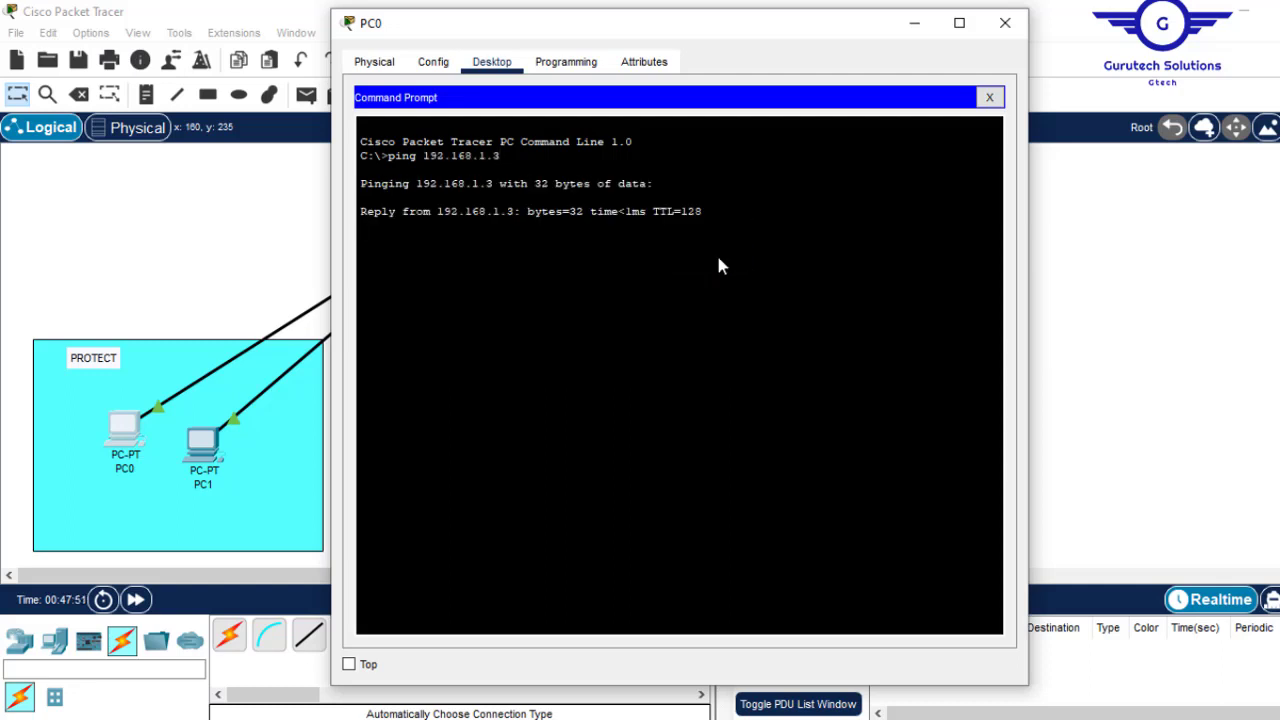
{"action": "left_click", "coordinate": [1004, 22]}
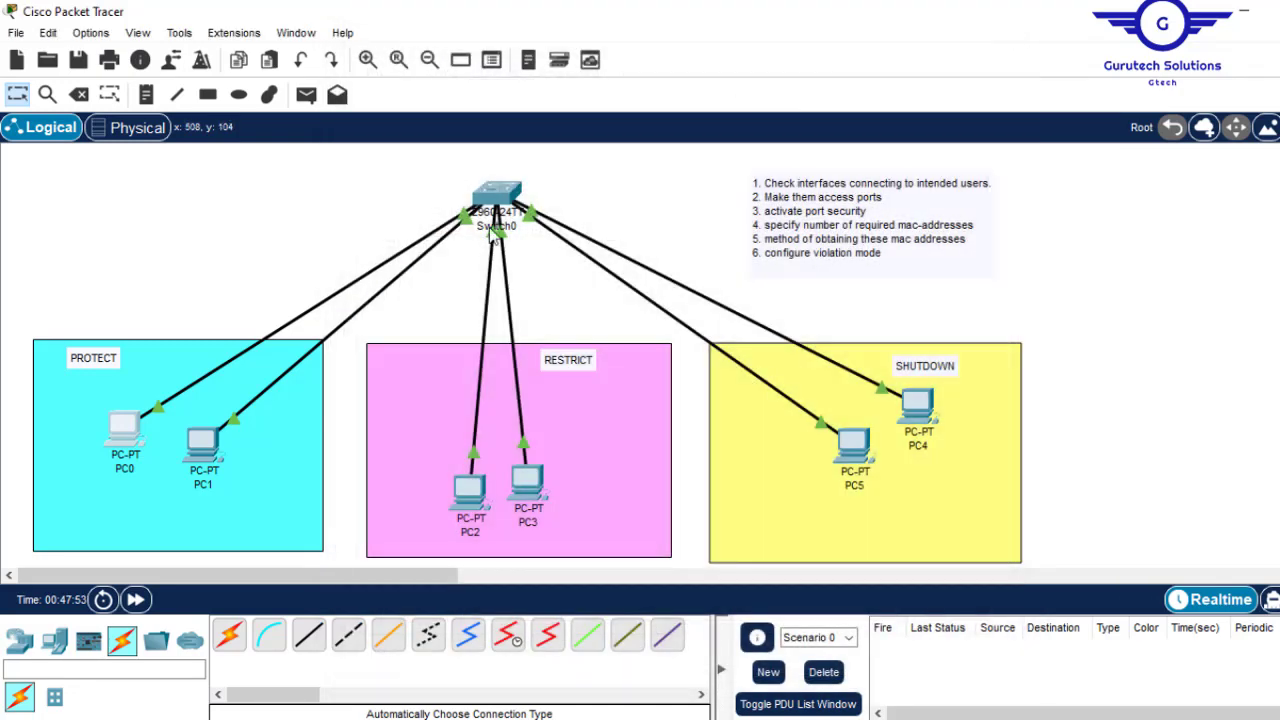
- Query the options of do sh mac in Switch0's command line and exit global configuration mode
{"action": "left_click", "coordinate": [496, 196]}
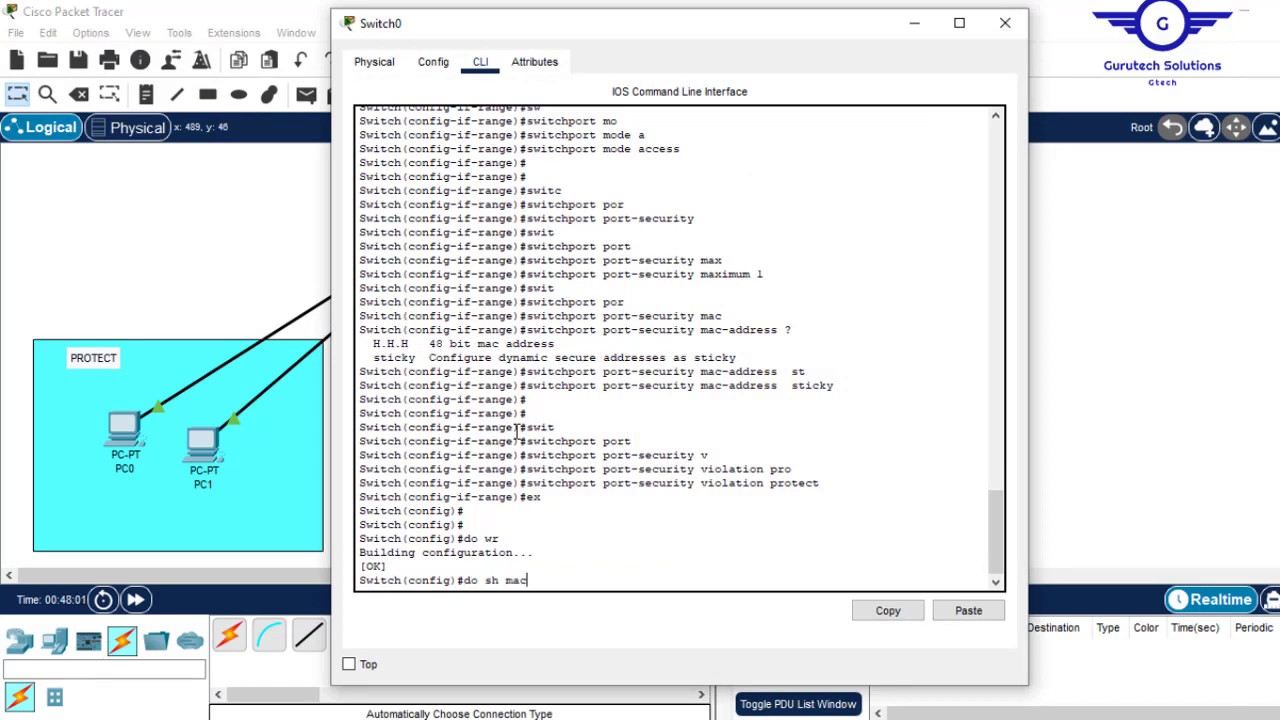
{"action": "type", "text": "do sh mac ?"}
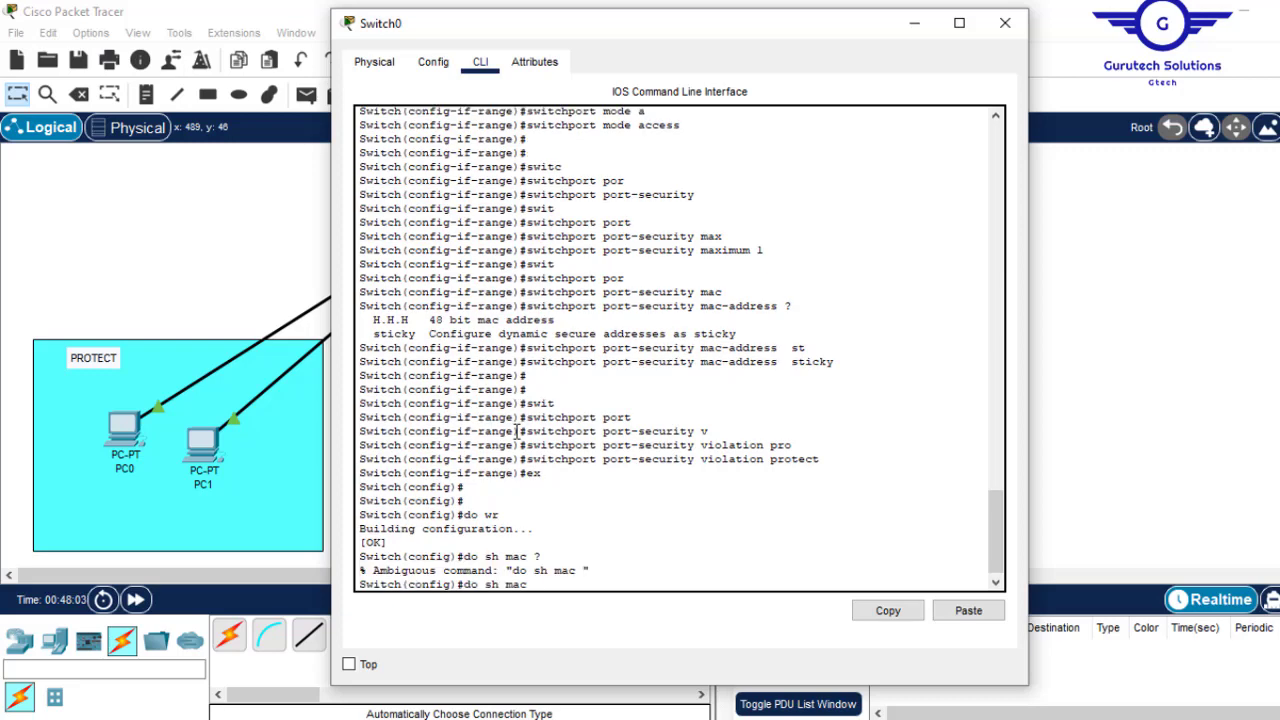
{"action": "key", "text": "BackSpace"}
{"action": "key", "text": "BackSpace"}
{"action": "key", "text": "BackSpace"}
{"action": "key", "text": "BackSpace"}
{"action": "key", "text": "BackSpace"}
{"action": "key", "text": "BackSpace"}
{"action": "key", "text": "BackSpace"}
{"action": "key", "text": "BackSpace"}
{"action": "type", "text": "ex"}
{"action": "key", "text": "Return"}
{"action": "key", "text": "Return"}
- Look up the show commands starting with mac and display Switch0's table with sh mac-address-table
{"action": "type", "text": "sh"}
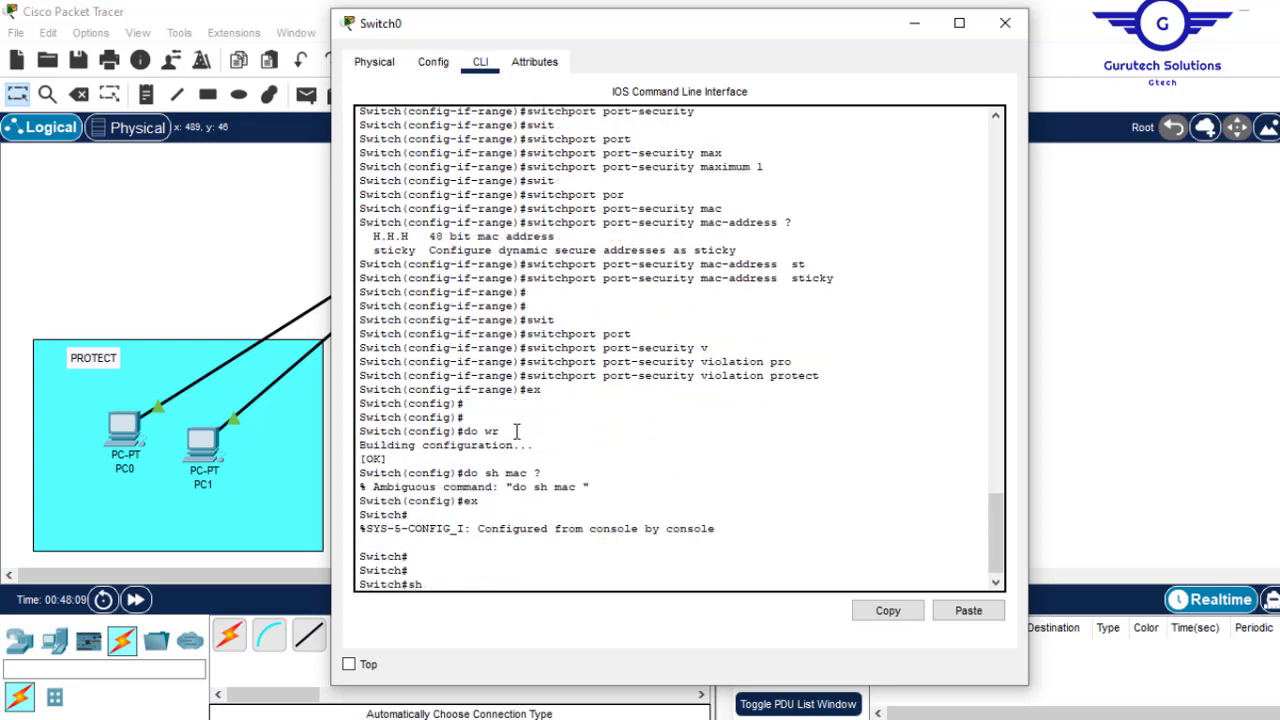
{"action": "type", "text": " mac?"}
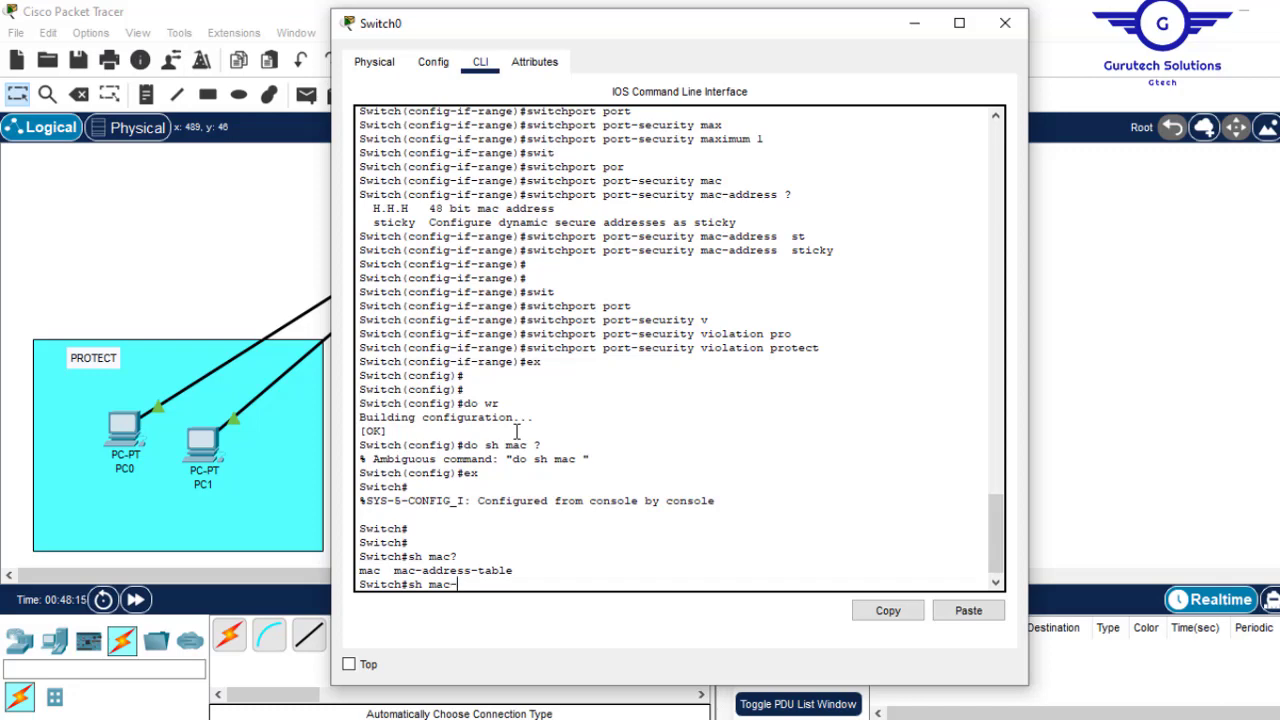
{"action": "type", "text": "-add"}
{"action": "key", "text": "Tab"}
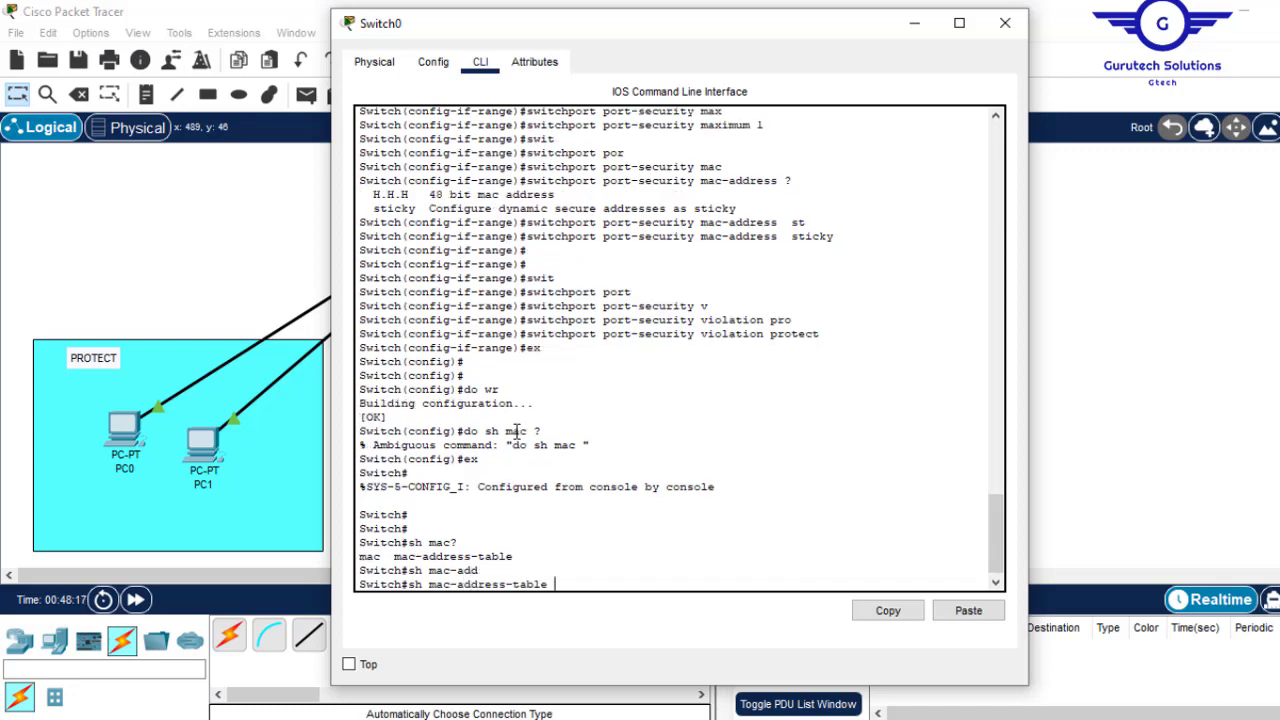
{"action": "key", "text": "Return"}
{"action": "key", "text": "Return"}
{"action": "key", "text": "Return"}
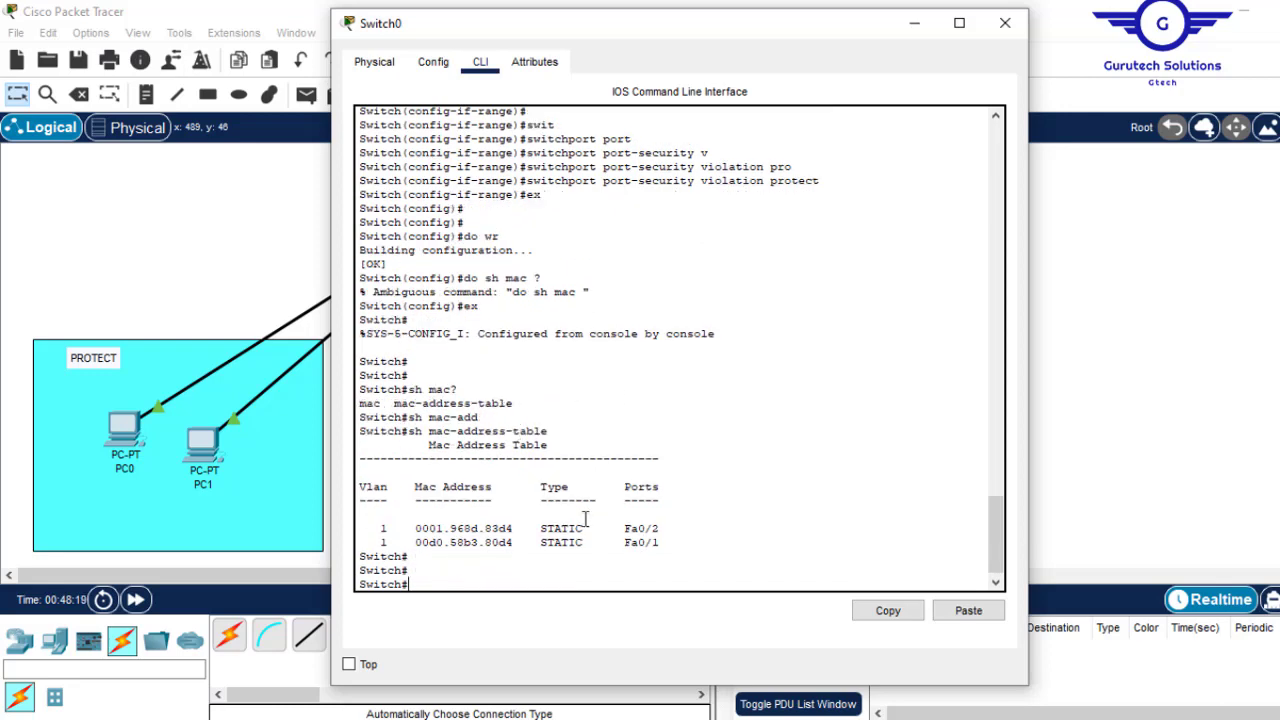
- Compare the MAC table's port entries with the port-security maximum and violation commands in Switch0's command history
{"action": "left_click_drag", "start_coordinate": [678, 550], "coordinate": [386, 520]}
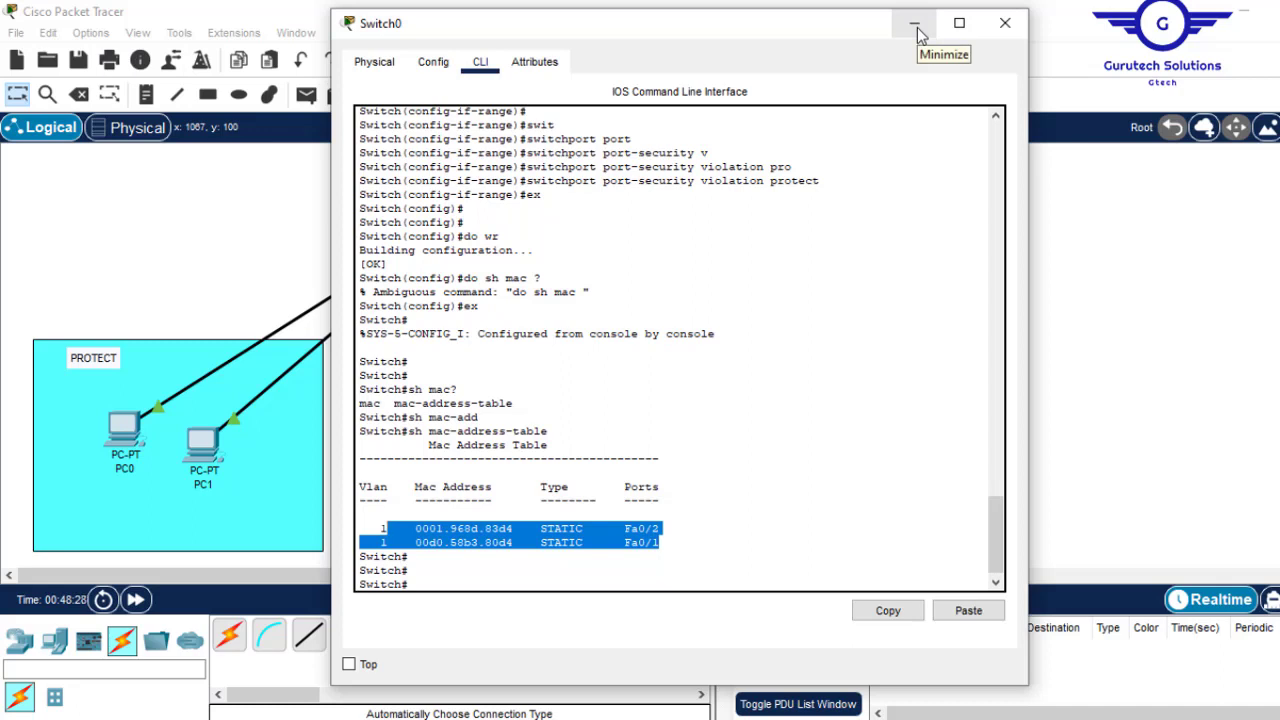
{"action": "left_click", "coordinate": [686, 551]}
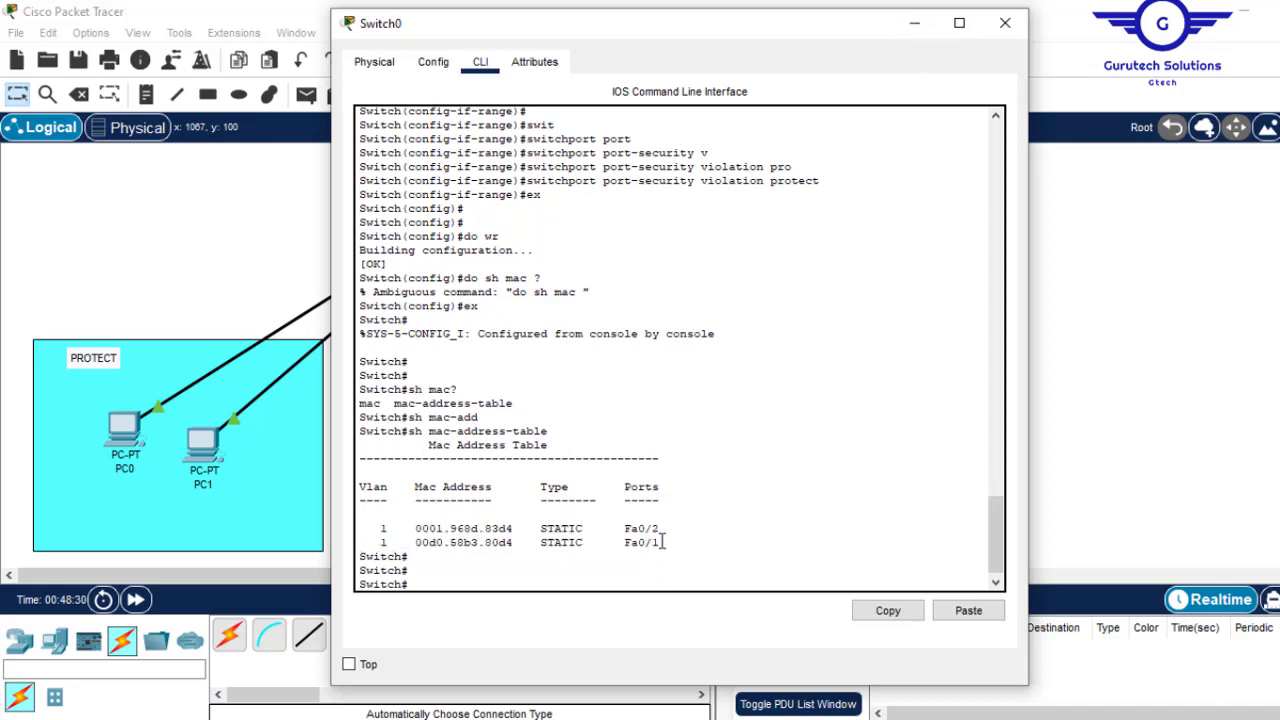
{"action": "left_click_drag", "start_coordinate": [667, 540], "coordinate": [622, 524]}
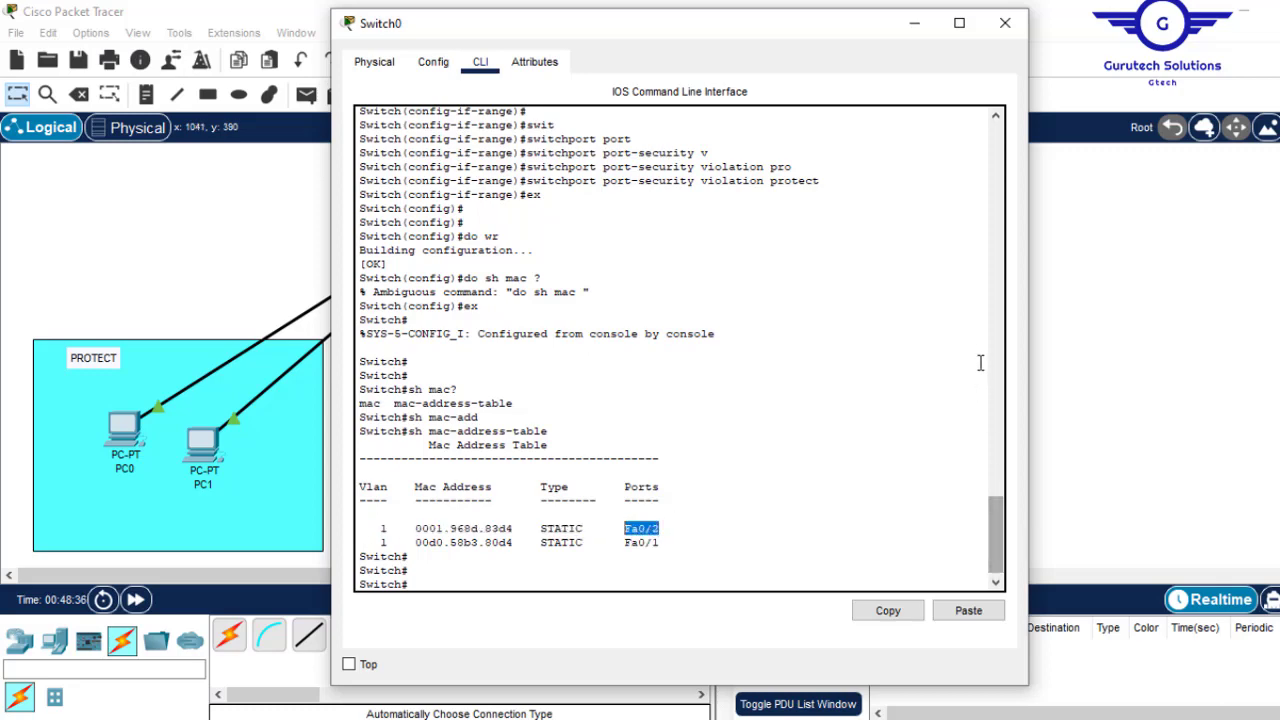
{"action": "left_click_drag", "start_coordinate": [995, 517], "coordinate": [999, 462]}
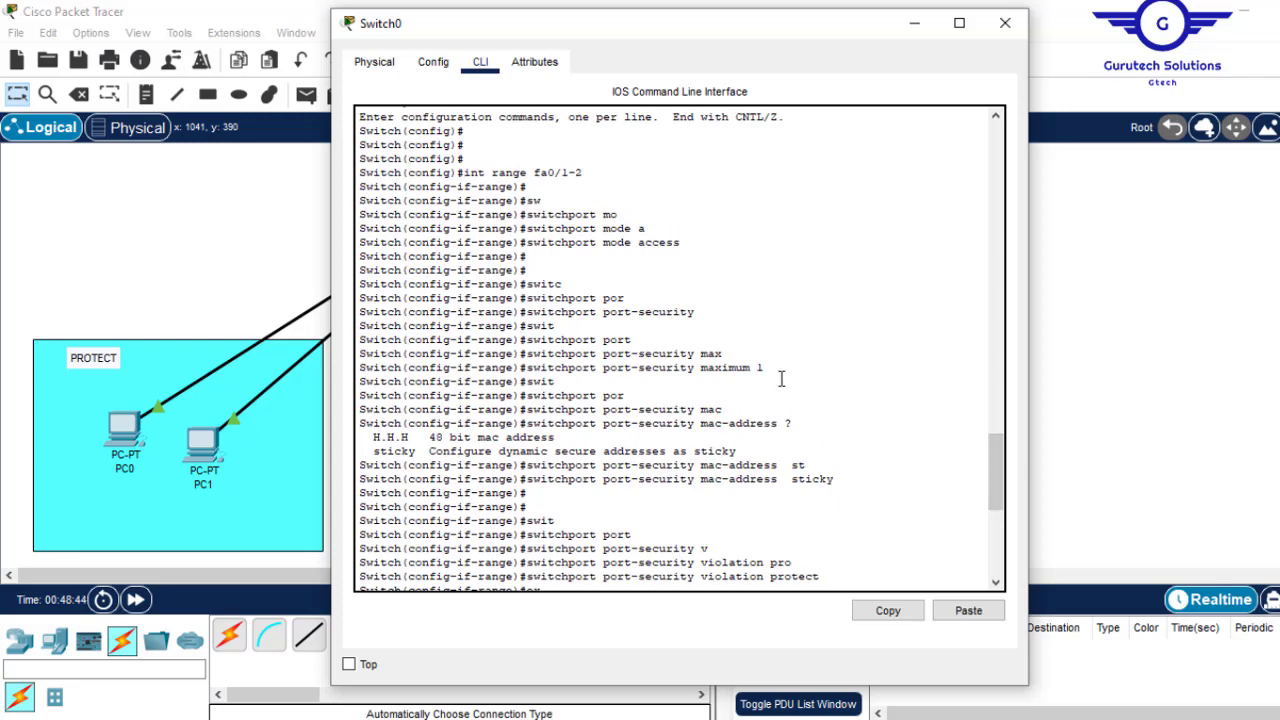
{"action": "left_click_drag", "start_coordinate": [762, 367], "coordinate": [758, 367]}
{"action": "left_click_drag", "start_coordinate": [997, 468], "coordinate": [1008, 492]}
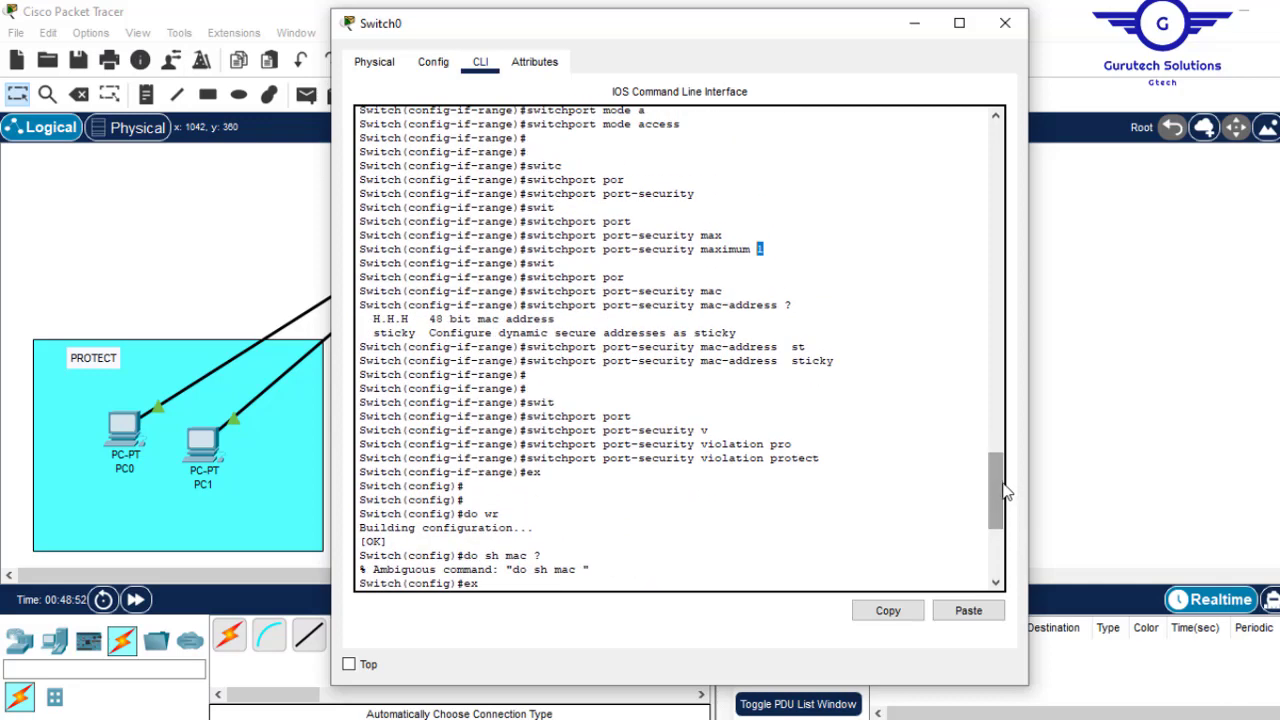
{"action": "left_click", "coordinate": [834, 459]}
{"action": "left_click_drag", "start_coordinate": [834, 459], "coordinate": [772, 451]}
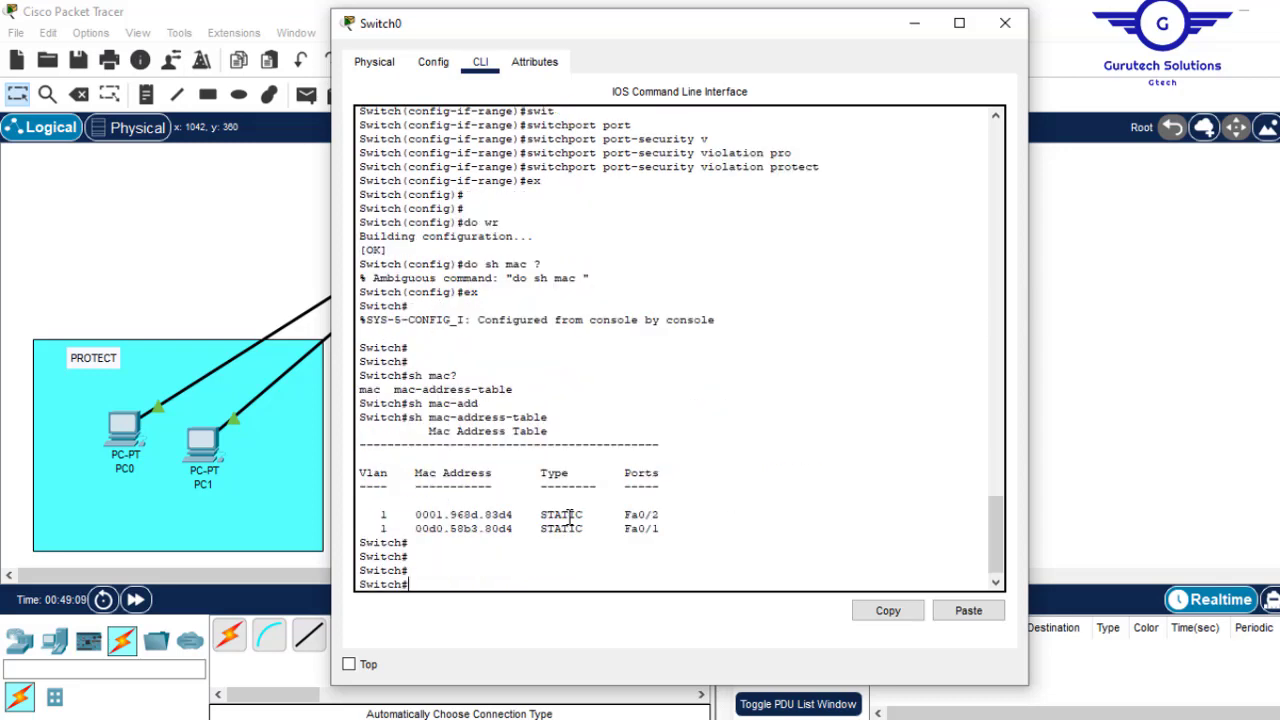
- Display Switch0's port security summary with sh port-security and examine the Fa0/1 and Fa0/2 rows
{"action": "key", "text": "Return"}
{"action": "key", "text": "Return"}
{"action": "key", "text": "Return"}
{"action": "type", "text": "sh"}
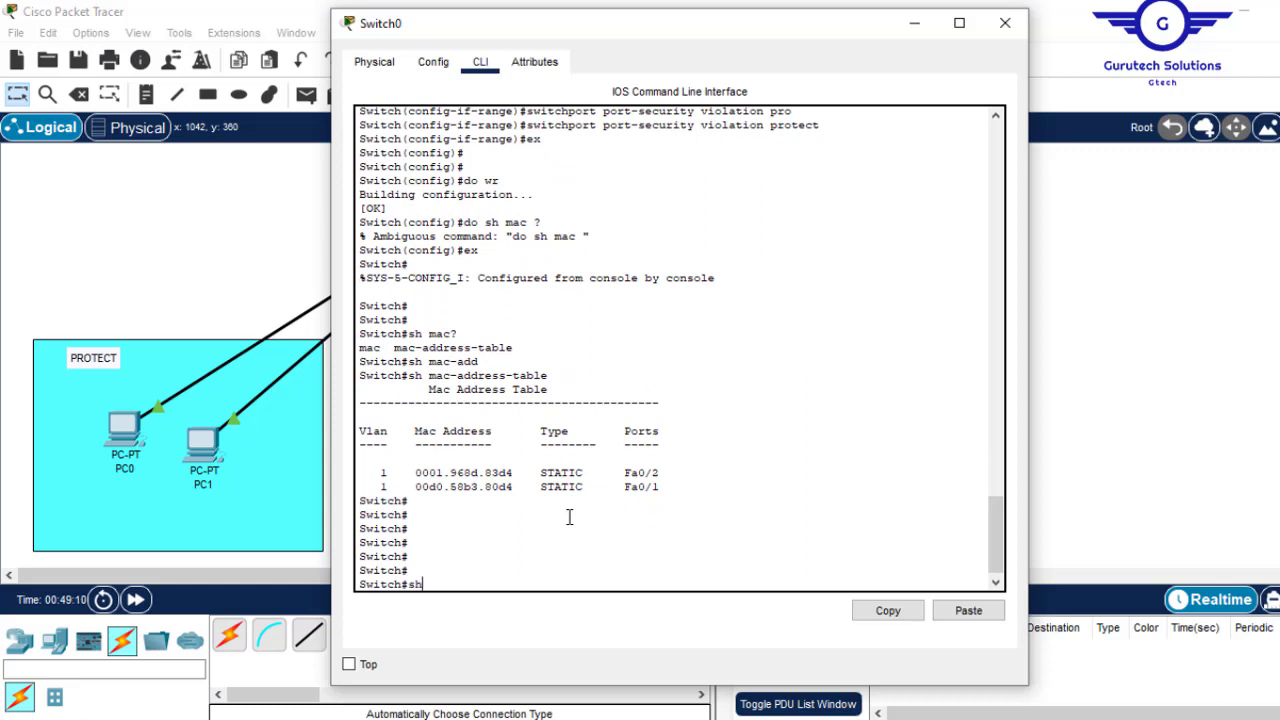
{"action": "type", "text": " port-se"}
{"action": "key", "text": "Tab"}
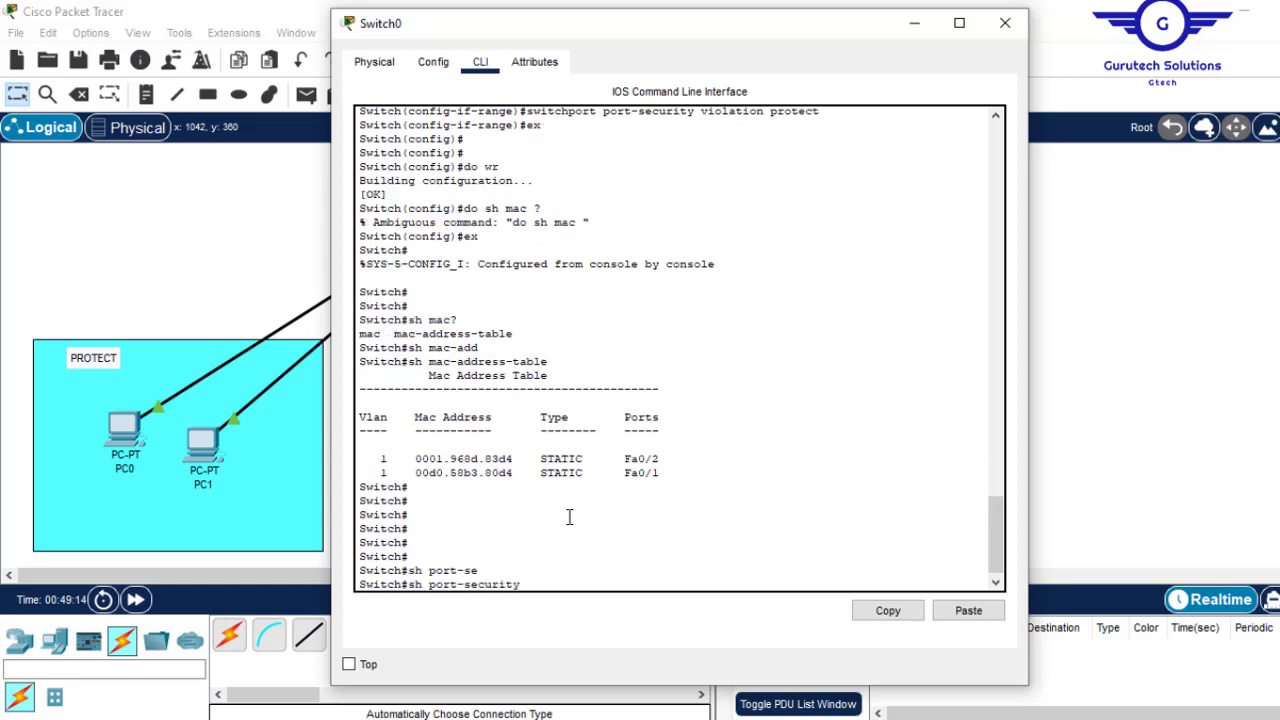
{"action": "key", "text": "Return"}
{"action": "key", "text": "Return"}
{"action": "key", "text": "Return"}
{"action": "key", "text": "Return"}
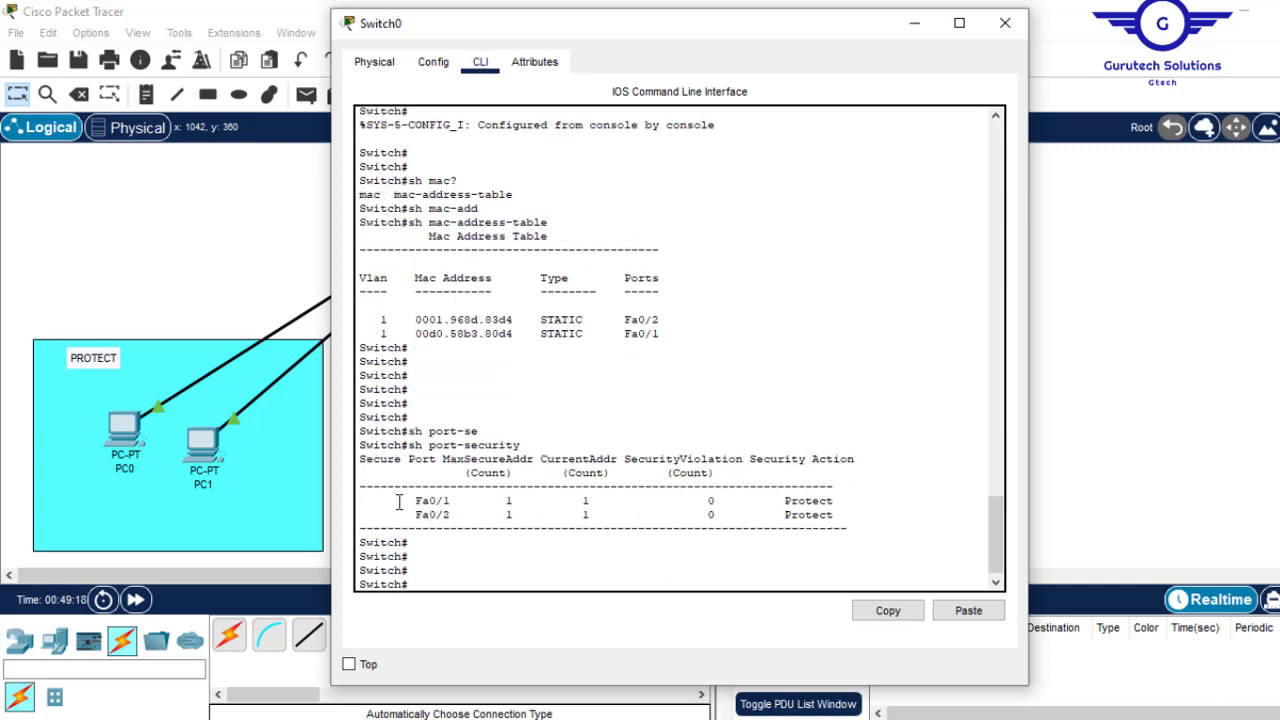
{"action": "left_click_drag", "start_coordinate": [409, 499], "coordinate": [836, 514]}
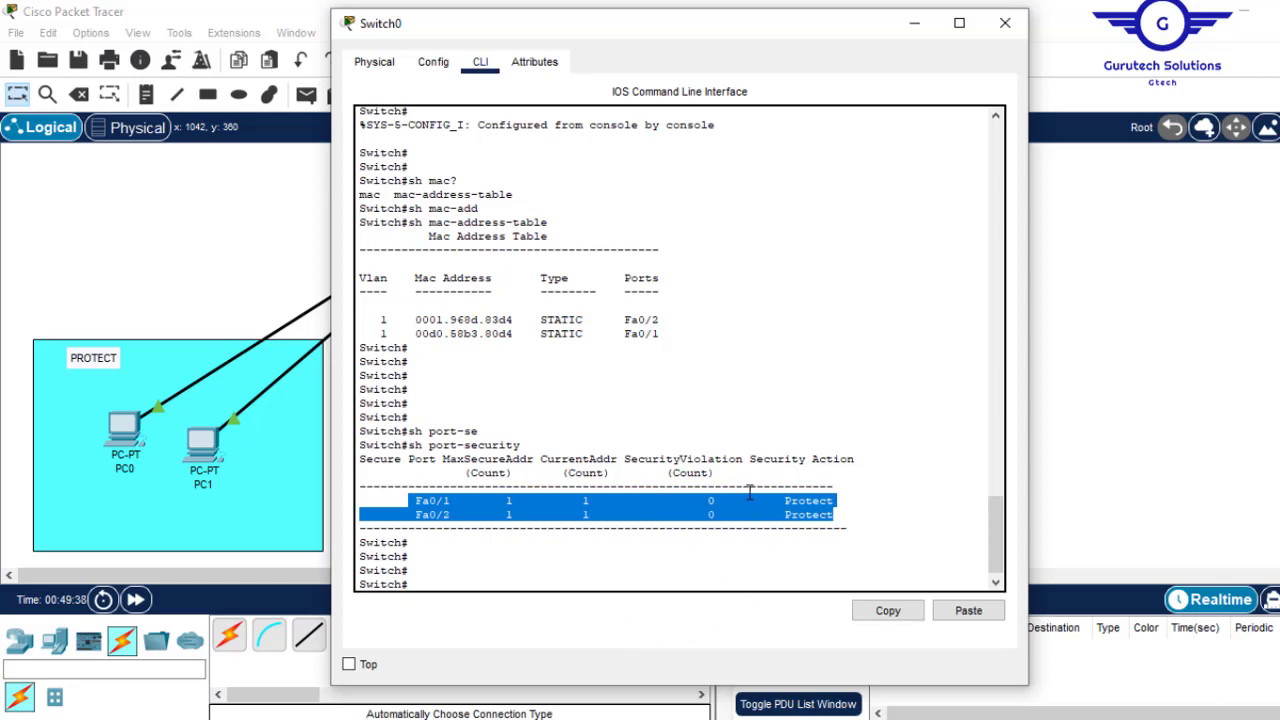
{"action": "left_click", "coordinate": [914, 25]}
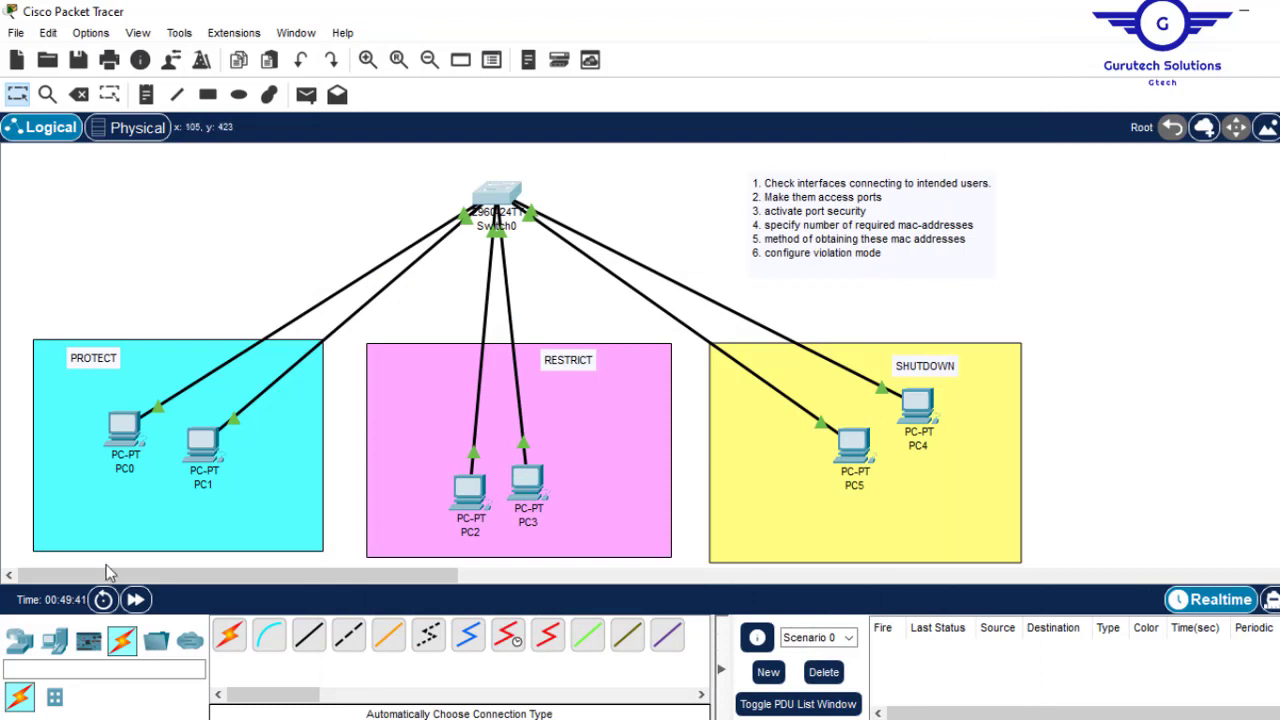
- Add a new PC end device to the empty workspace above the PROTECT area
{"action": "left_click", "coordinate": [55, 641]}
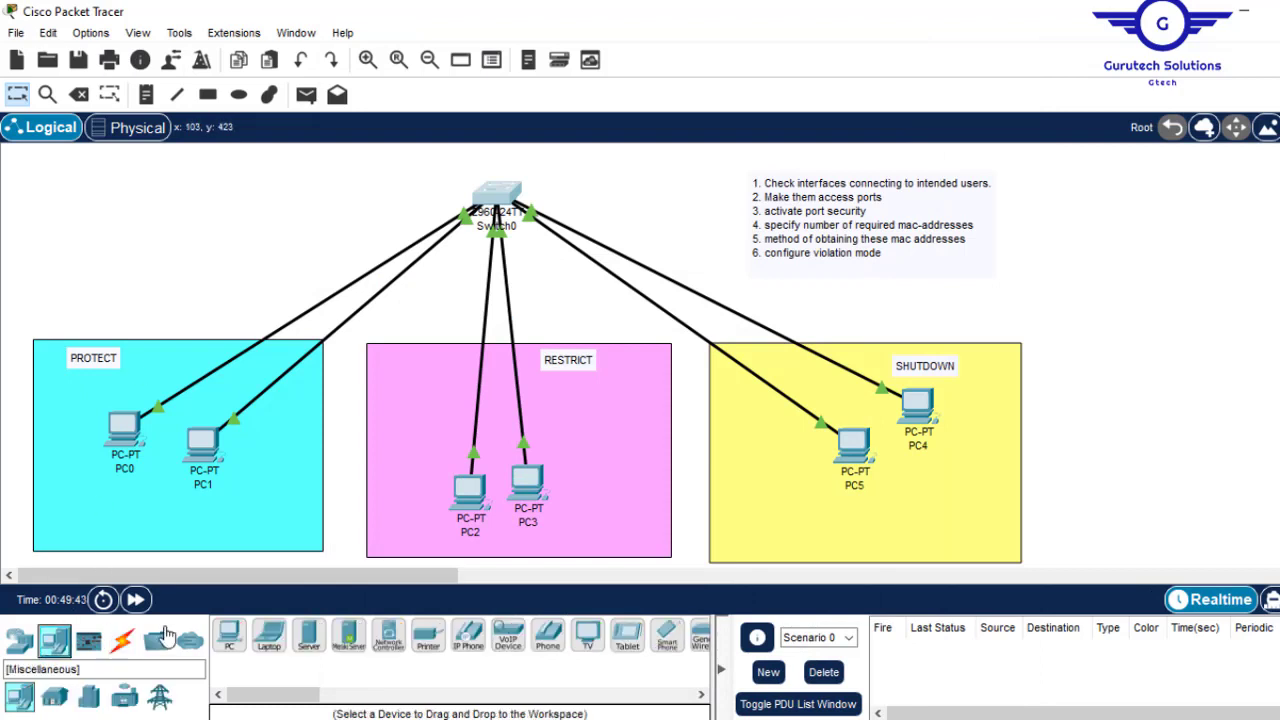
{"action": "left_click", "coordinate": [232, 645]}
{"action": "left_click", "coordinate": [223, 230]}
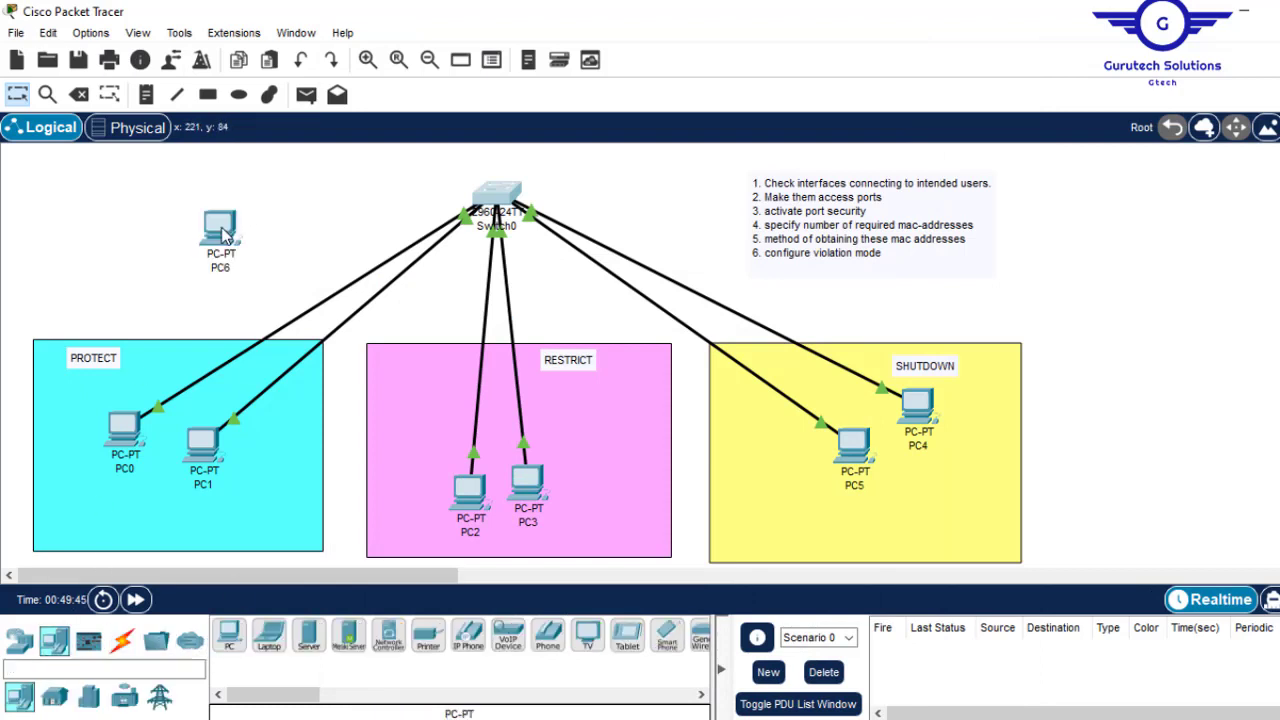
- Configure PC6 with the static IPv4 address 192.168.1.20 and subnet mask 255.255.255.0
{"action": "left_click", "coordinate": [222, 235]}
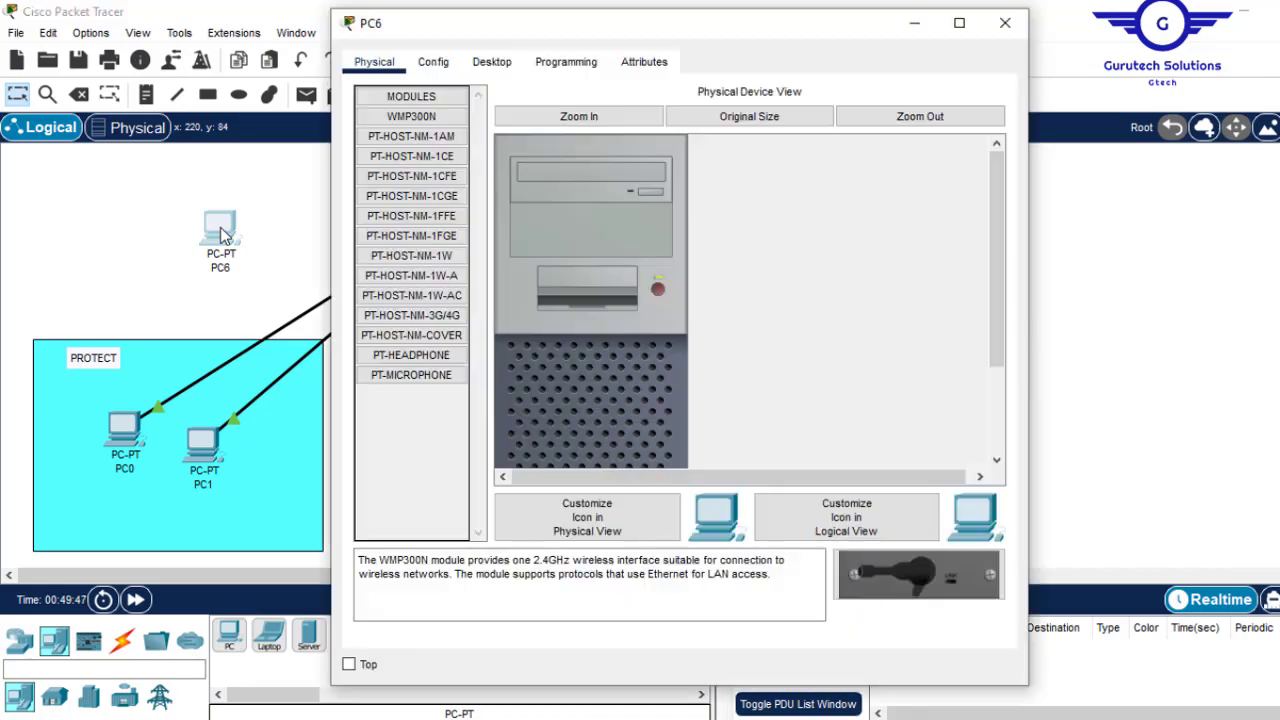
{"action": "left_click", "coordinate": [491, 62]}
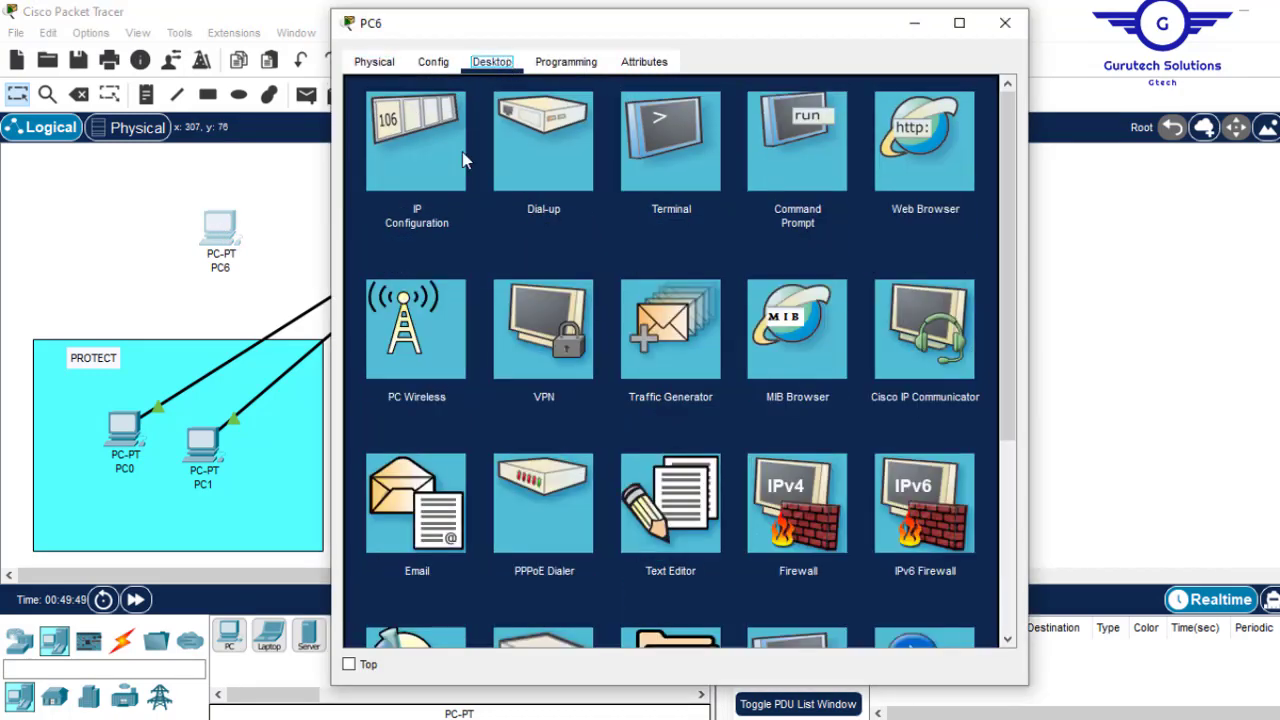
{"action": "left_click", "coordinate": [418, 144]}
{"action": "left_click", "coordinate": [609, 205]}
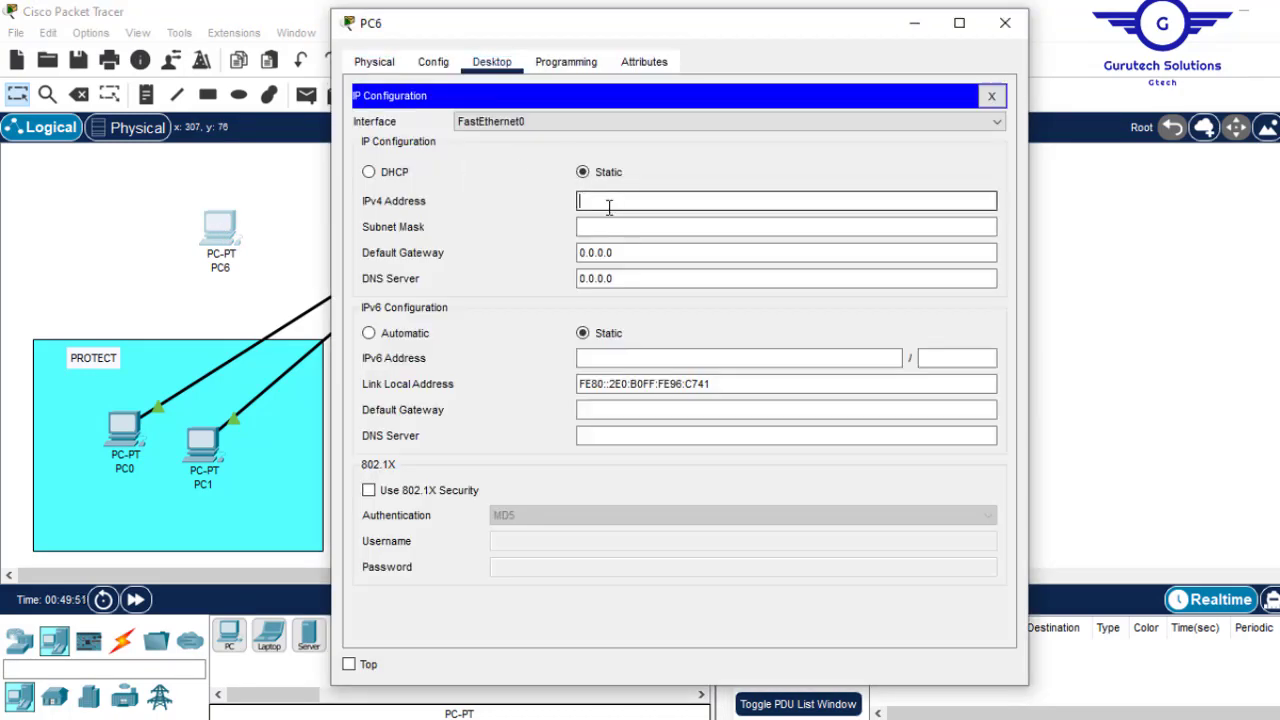
{"action": "type", "text": "192.168.1.20"}
{"action": "left_click", "coordinate": [620, 226]}
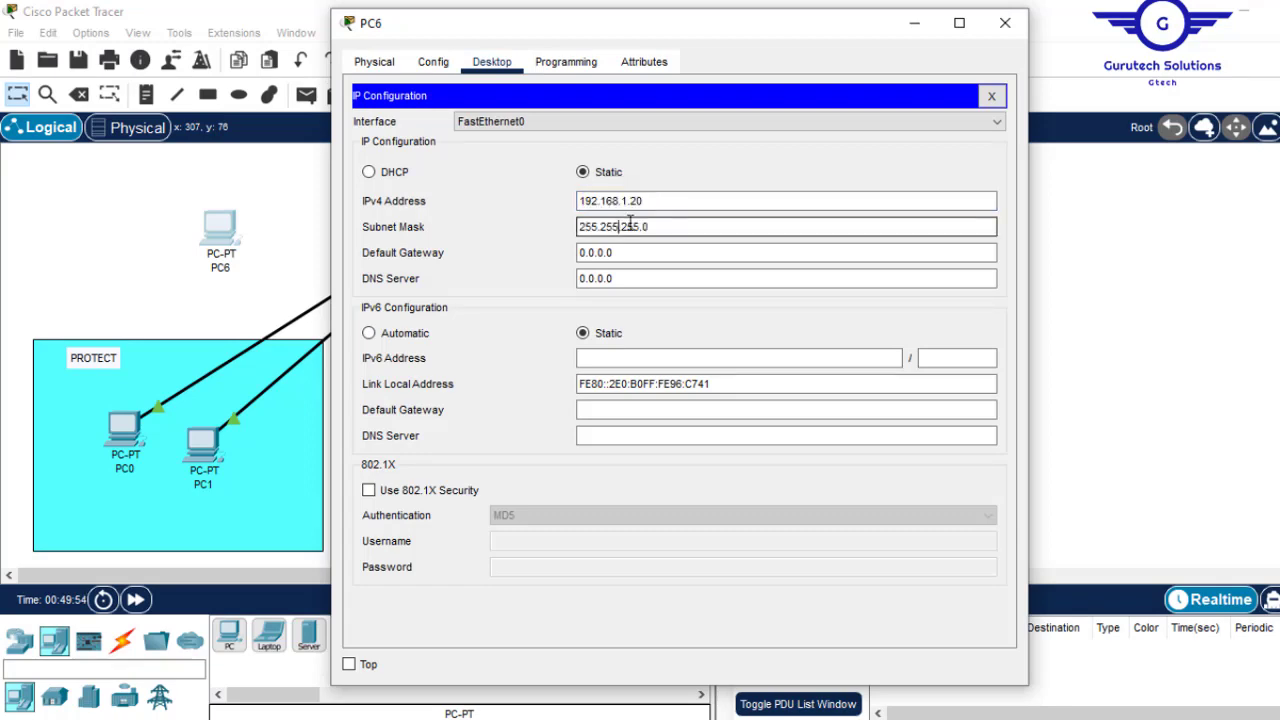
{"action": "left_click", "coordinate": [1006, 25]}
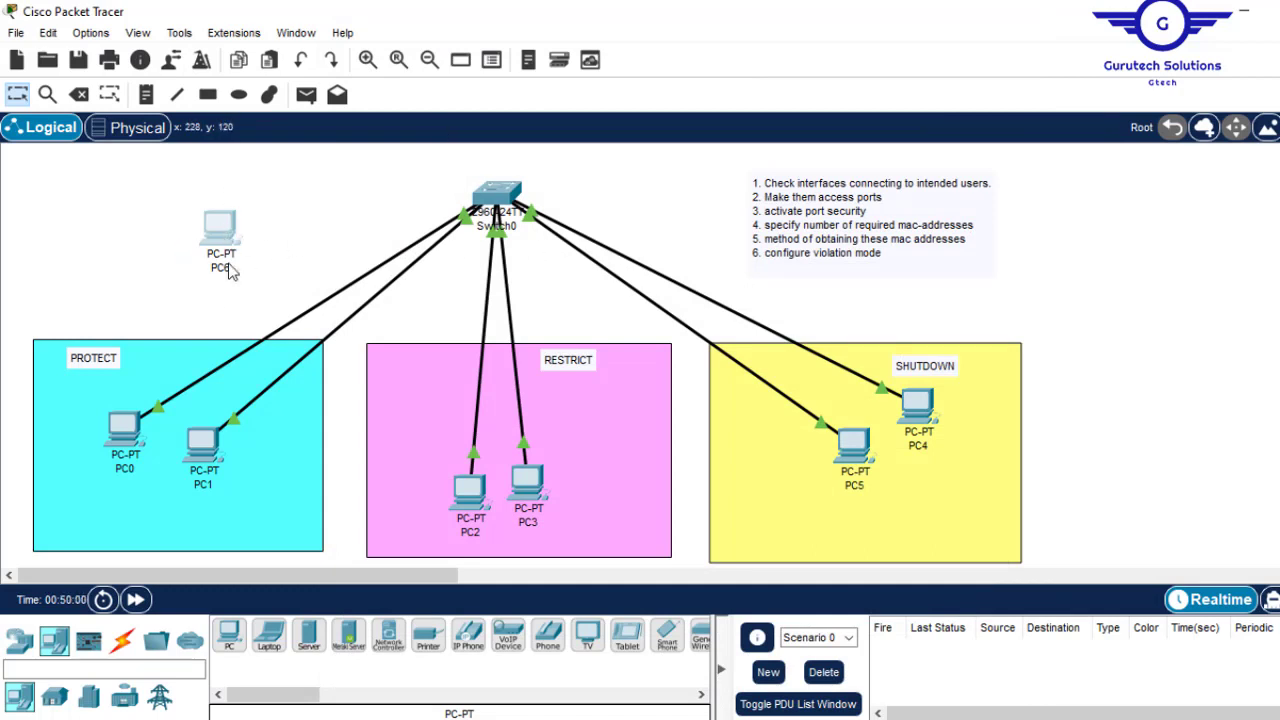
{"action": "left_click", "coordinate": [300, 206]}
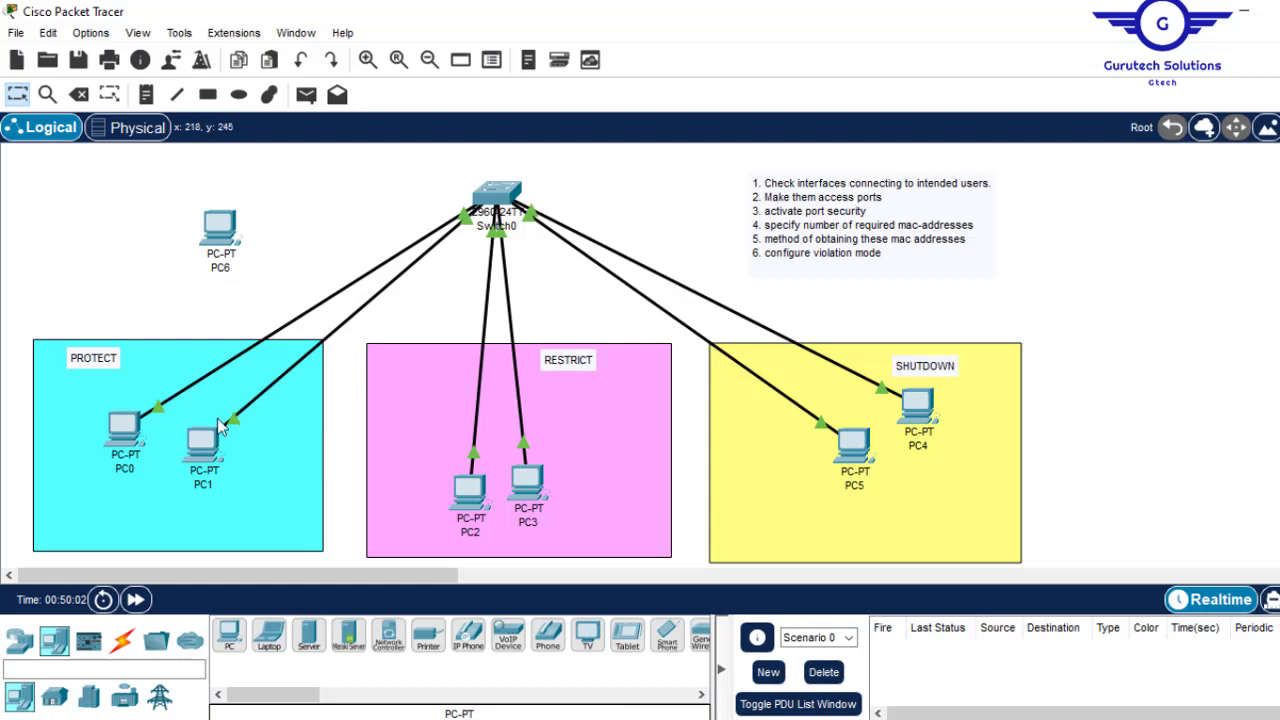
- Move PC1's end of the Switch0 cable to PC6's FastEthernet0 port
{"action": "left_click", "coordinate": [230, 420]}
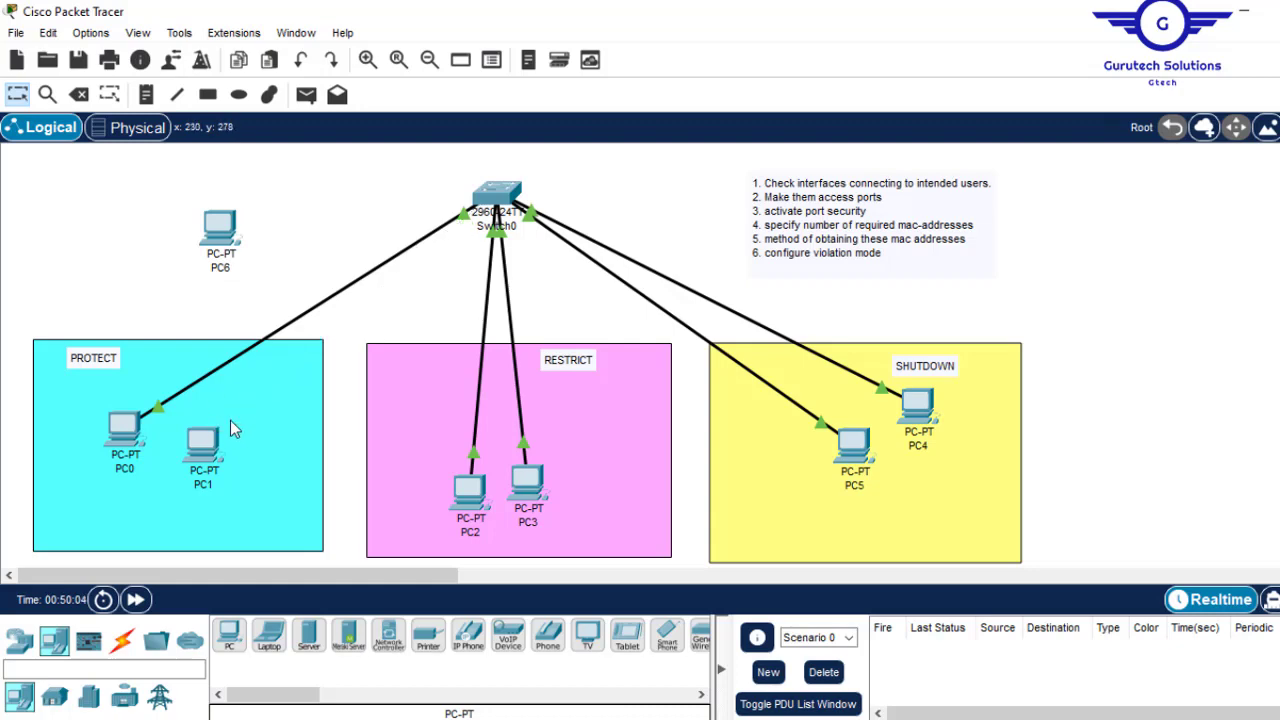
{"action": "left_click", "coordinate": [220, 232]}
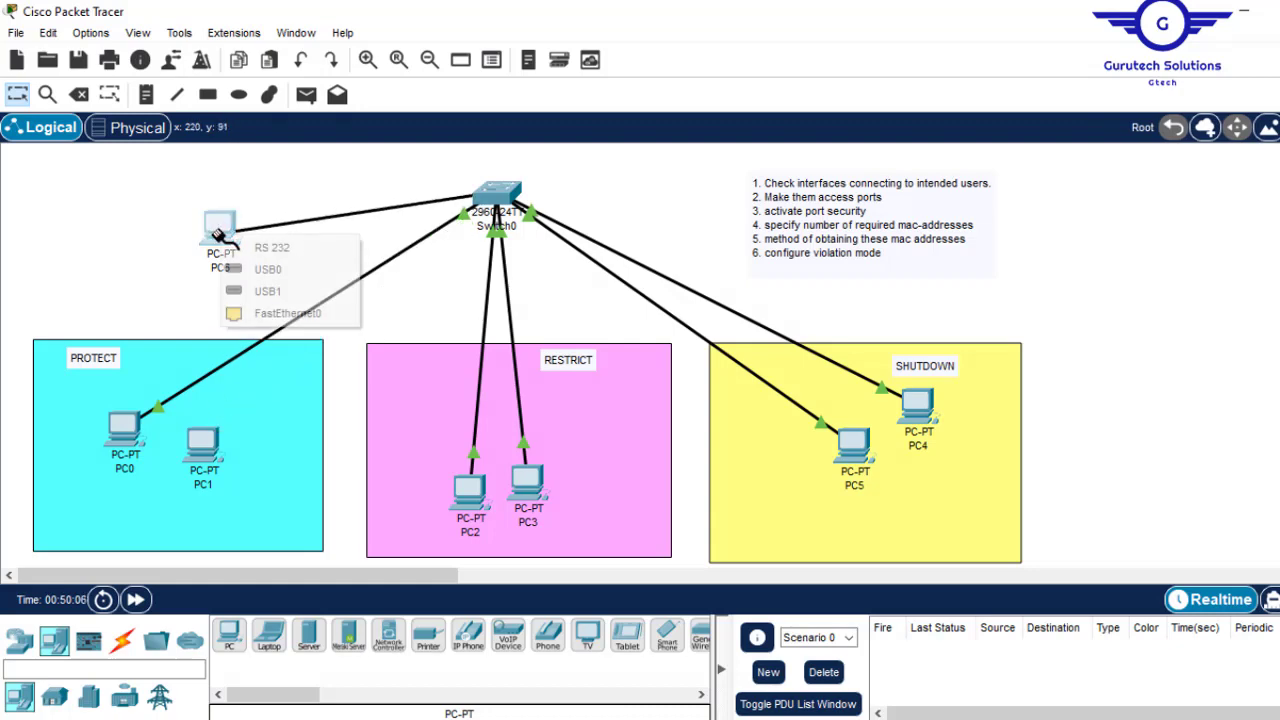
{"action": "left_click", "coordinate": [268, 316]}
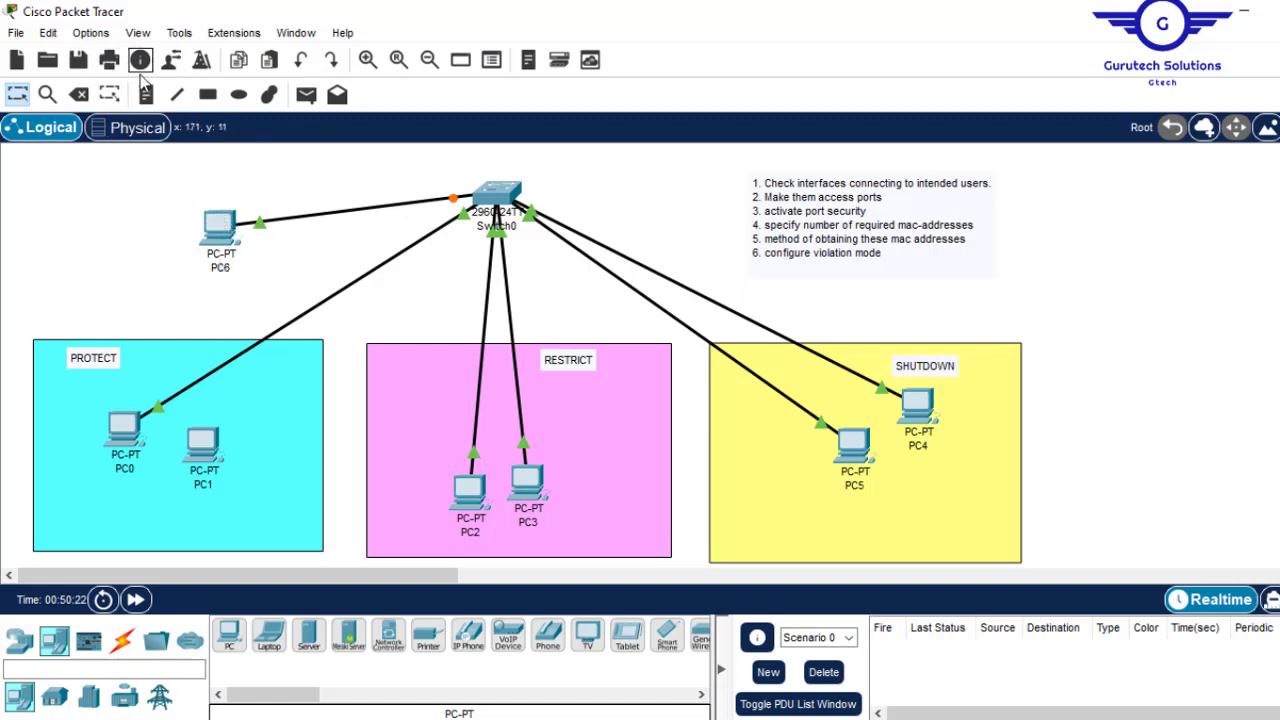
- Draw a rectangle with orange fill #ff8a63 and a black outline around PC6
{"action": "left_click", "coordinate": [208, 94]}
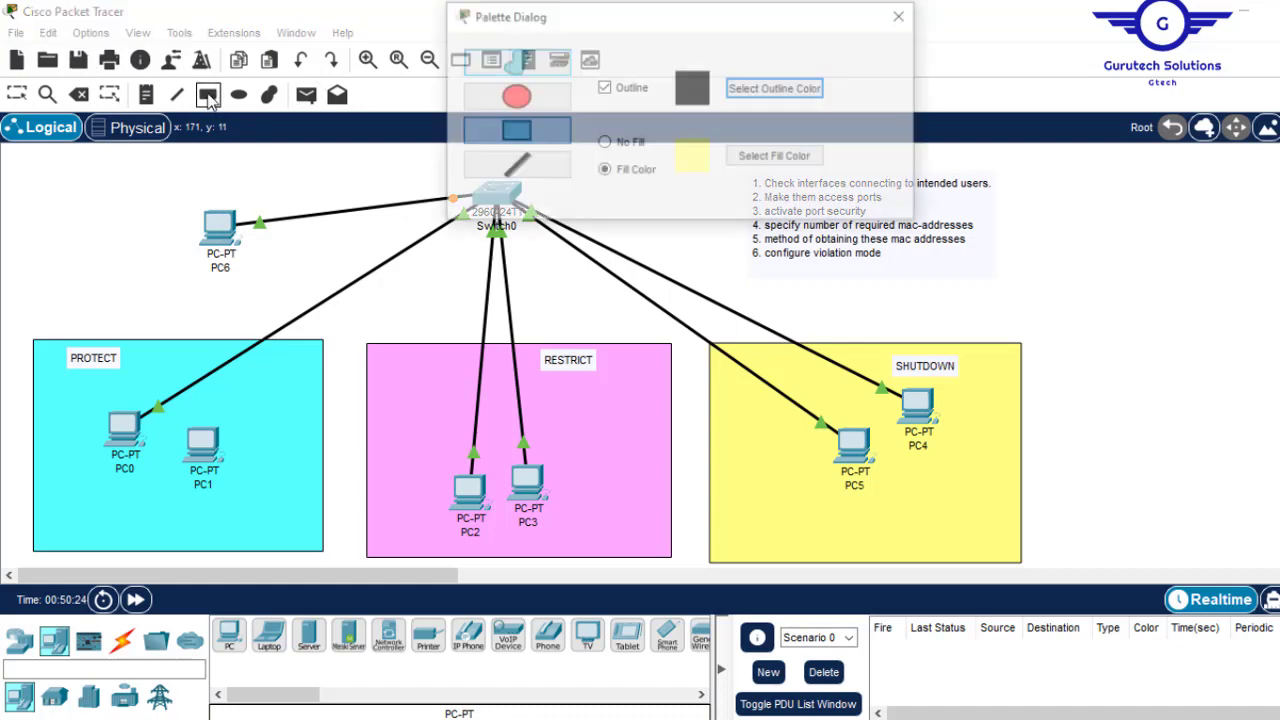
{"action": "left_click", "coordinate": [777, 157]}
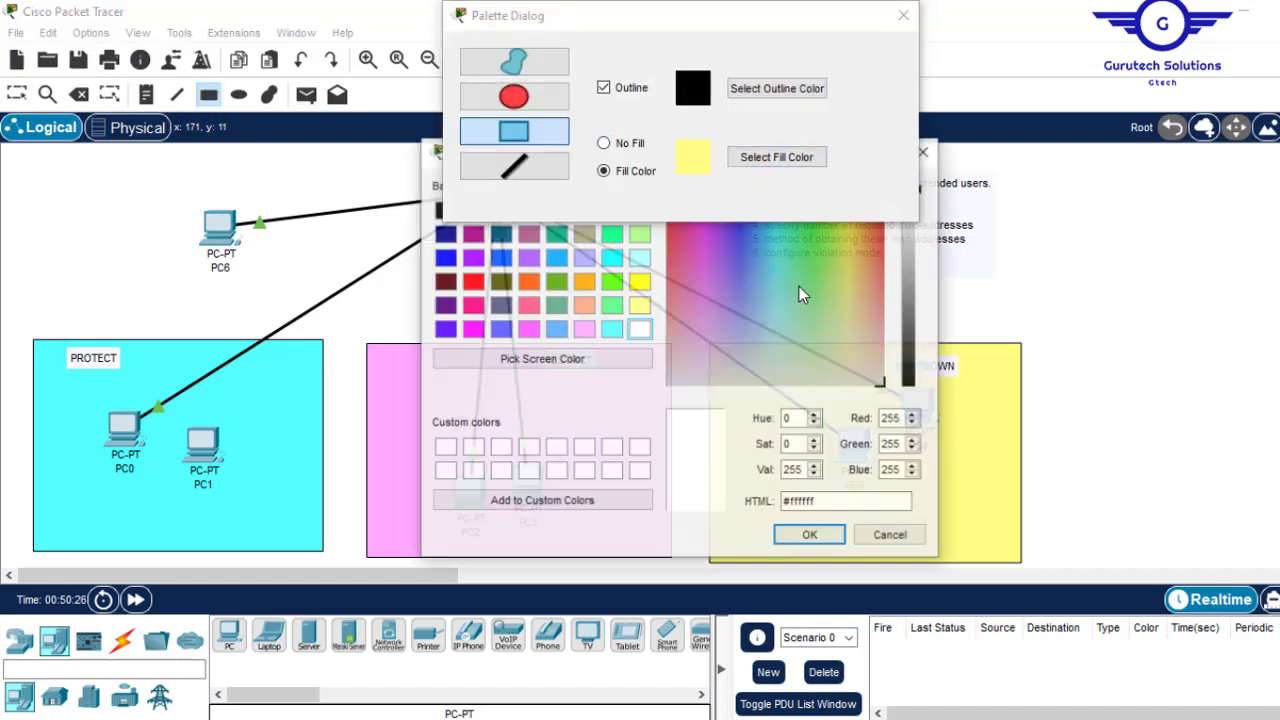
{"action": "left_click", "coordinate": [584, 305]}
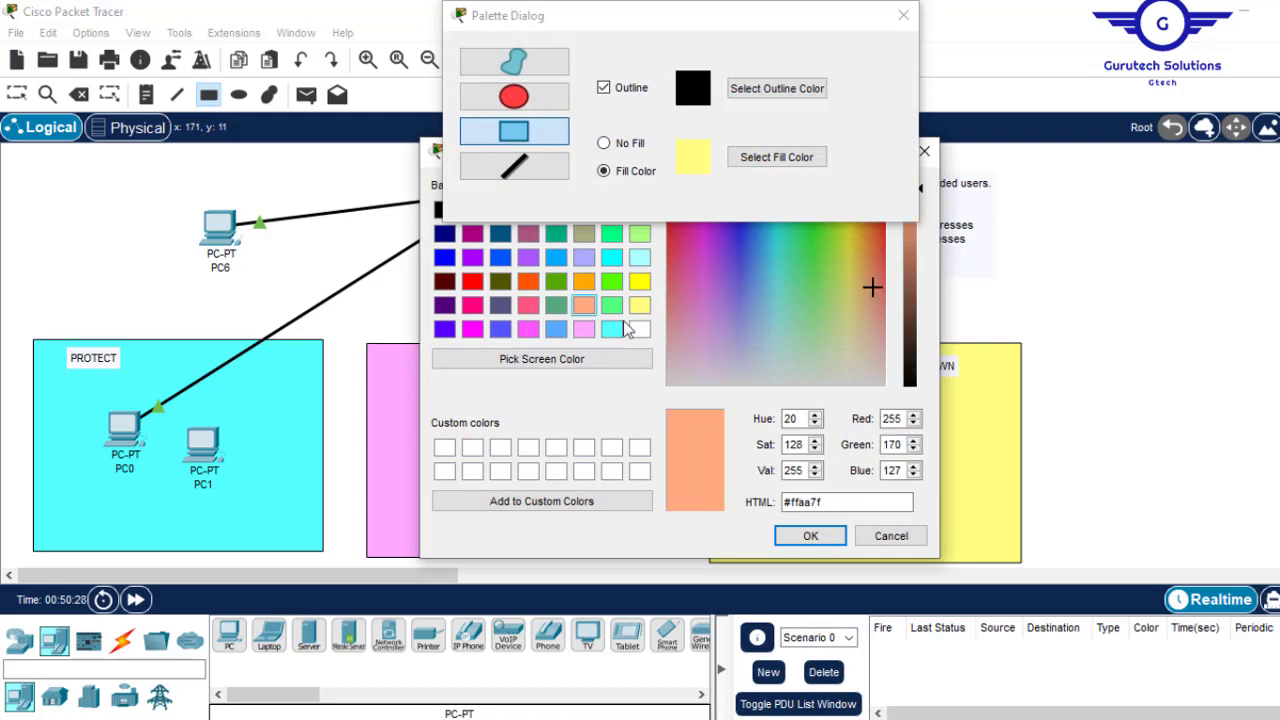
{"action": "left_click", "coordinate": [875, 265]}
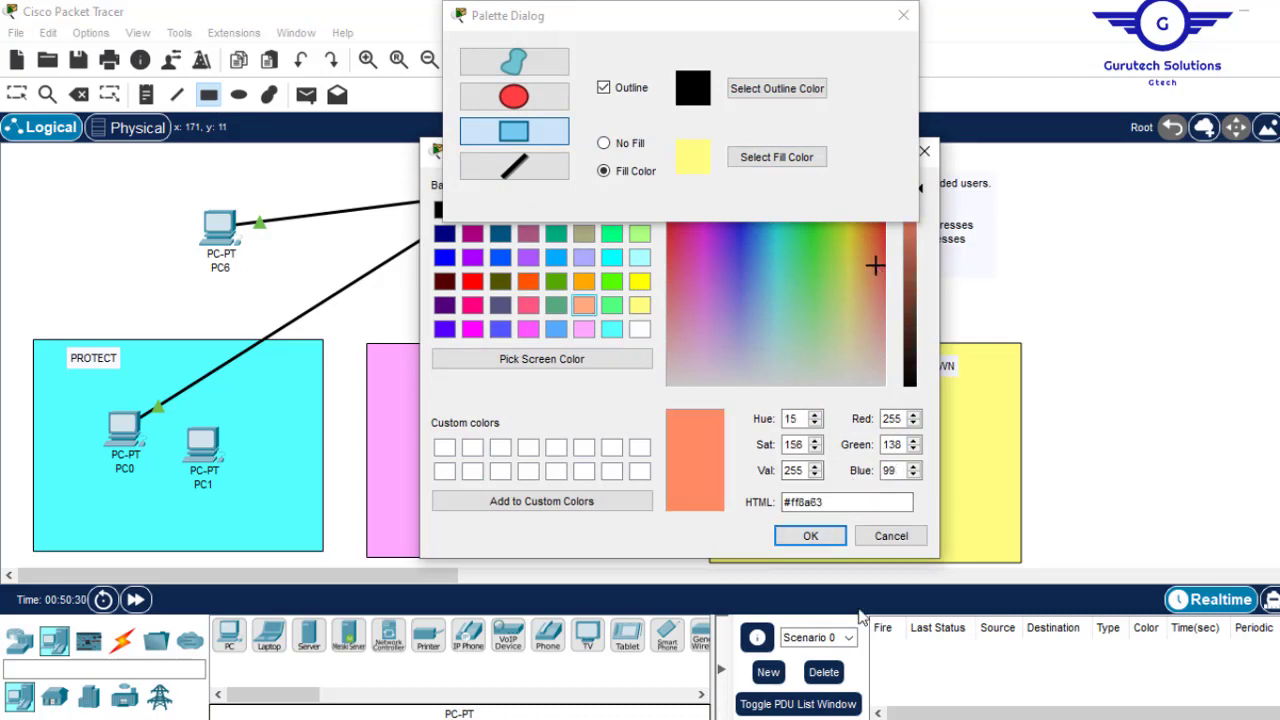
{"action": "left_click", "coordinate": [812, 537]}
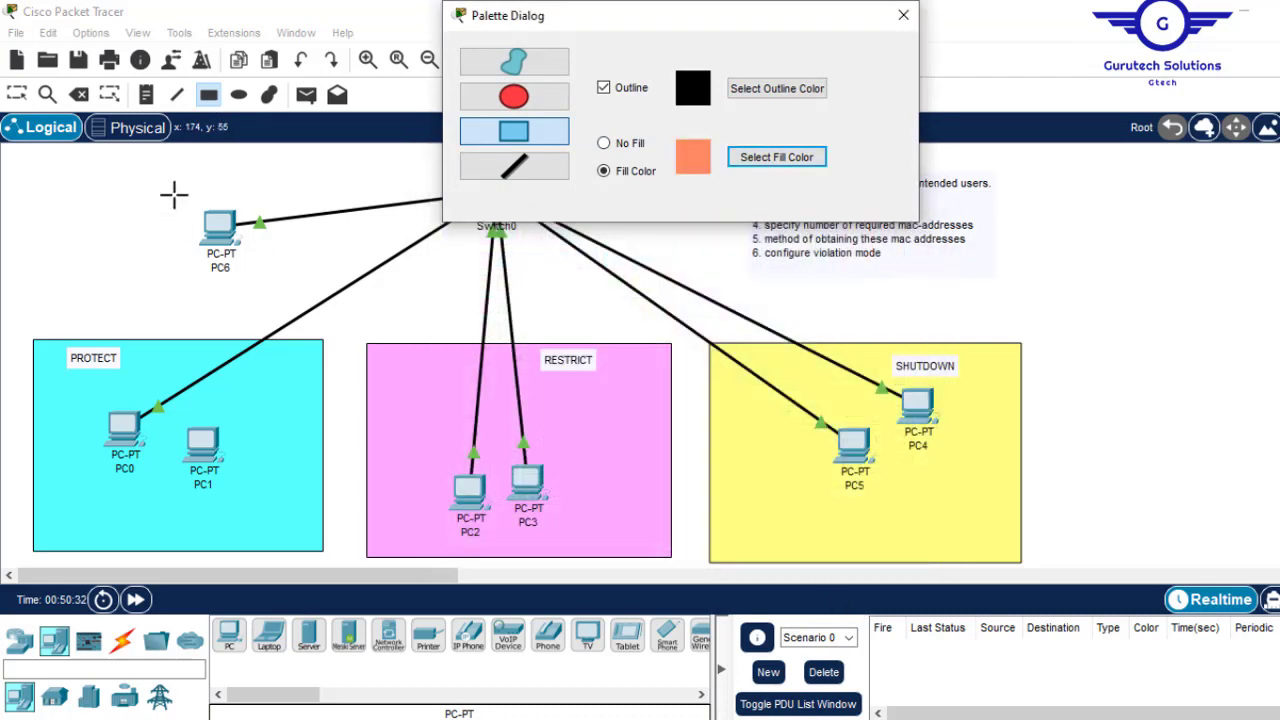
{"action": "mouse_move", "coordinate": [172, 193]}
{"action": "left_mouse_down"}
{"action": "mouse_move", "coordinate": [286, 286]}
{"action": "mouse_move", "coordinate": [278, 277]}
{"action": "left_mouse_up"}
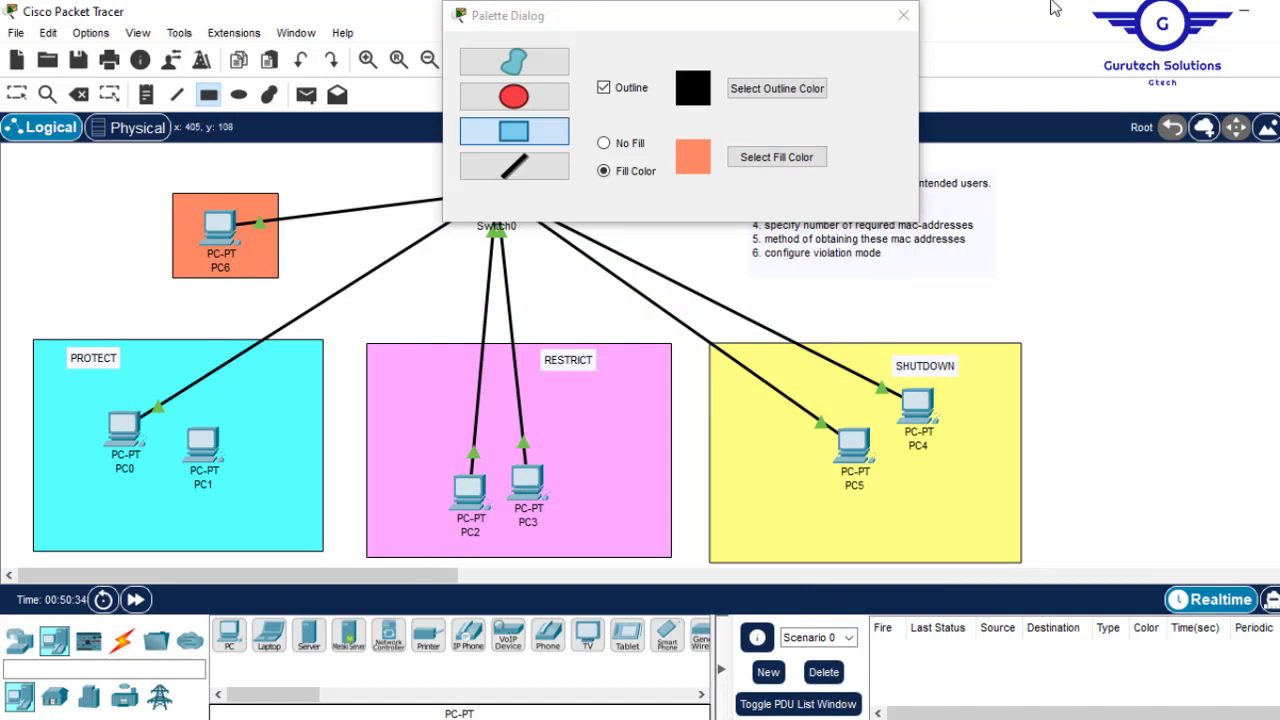
{"action": "left_click", "coordinate": [903, 15]}
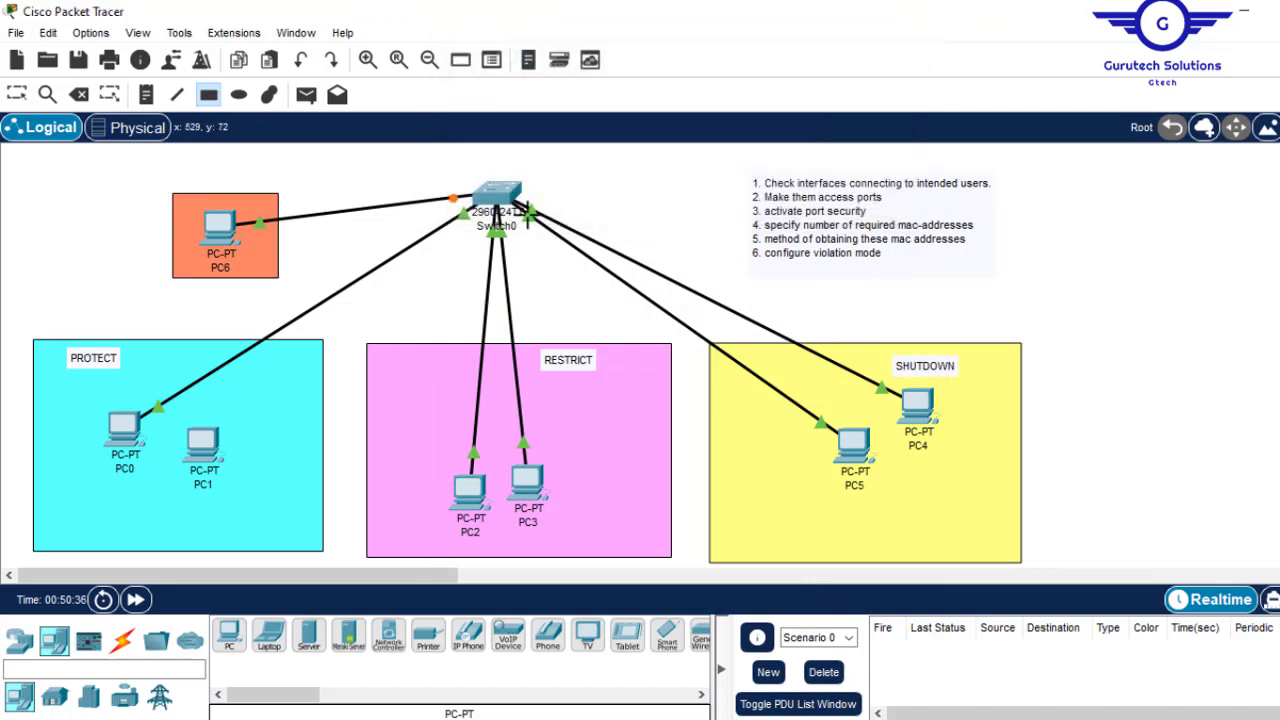
{"action": "key", "text": "Escape"}
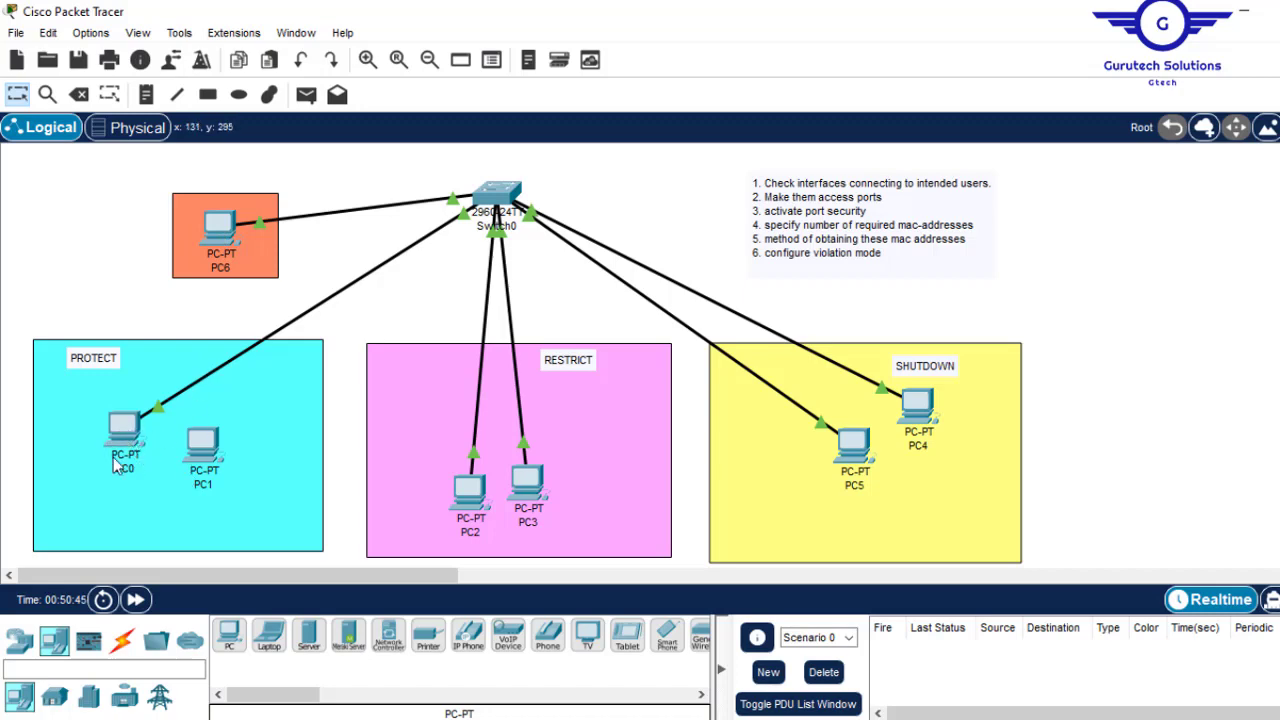
- Ping 192.168.1.2 from PC6's Command Prompt, then minimize the PC6 window
{"action": "left_click", "coordinate": [228, 236]}
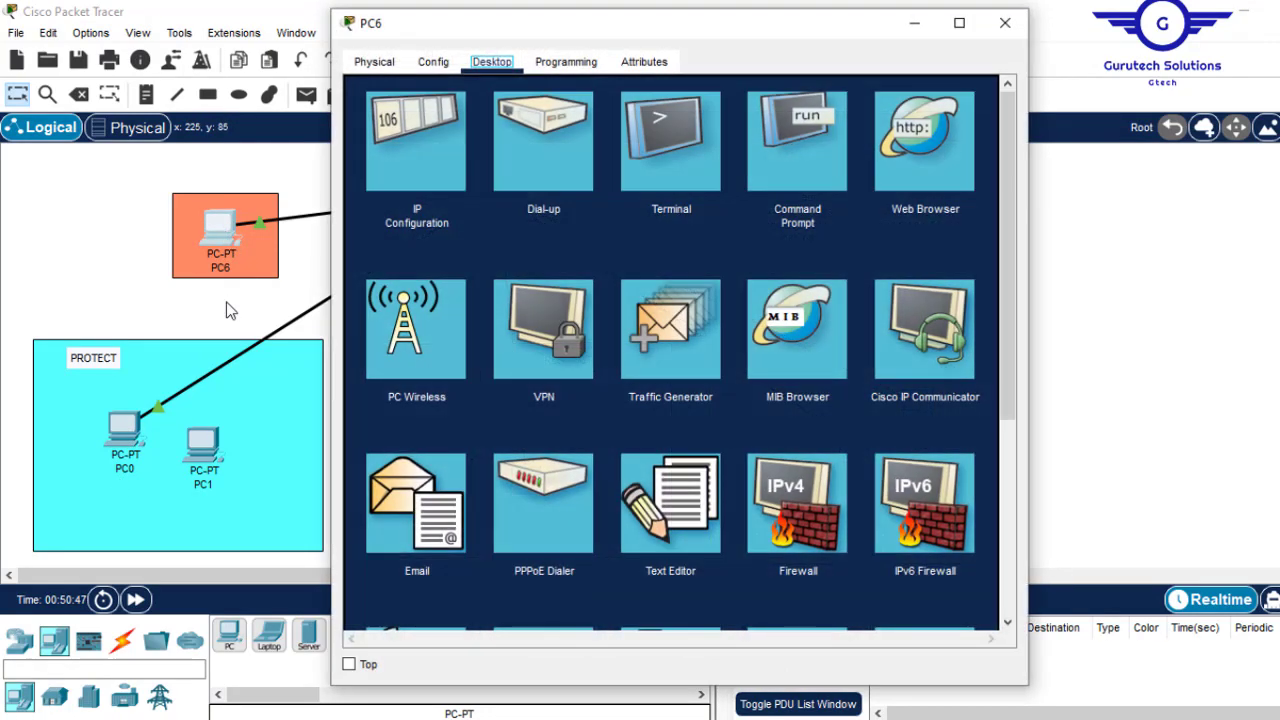
{"action": "left_click", "coordinate": [784, 150]}
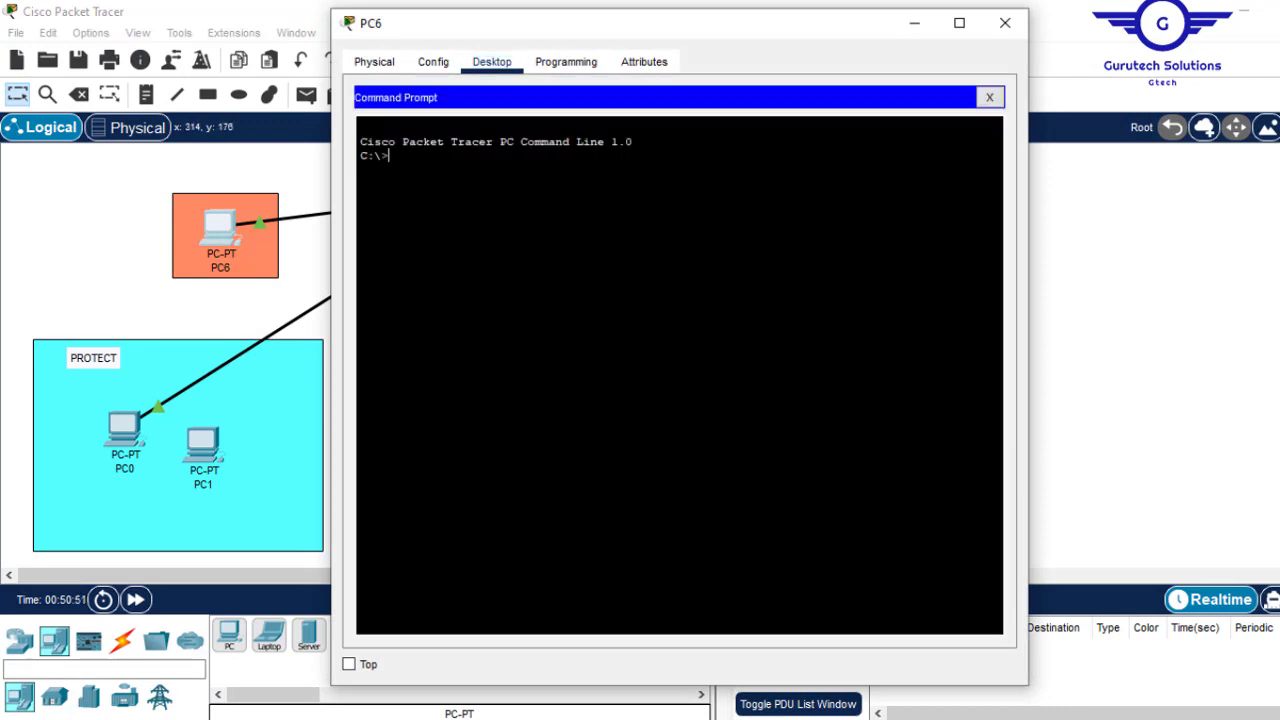
{"action": "type", "text": "ping"}
{"action": "right_click", "coordinate": [584, 189]}
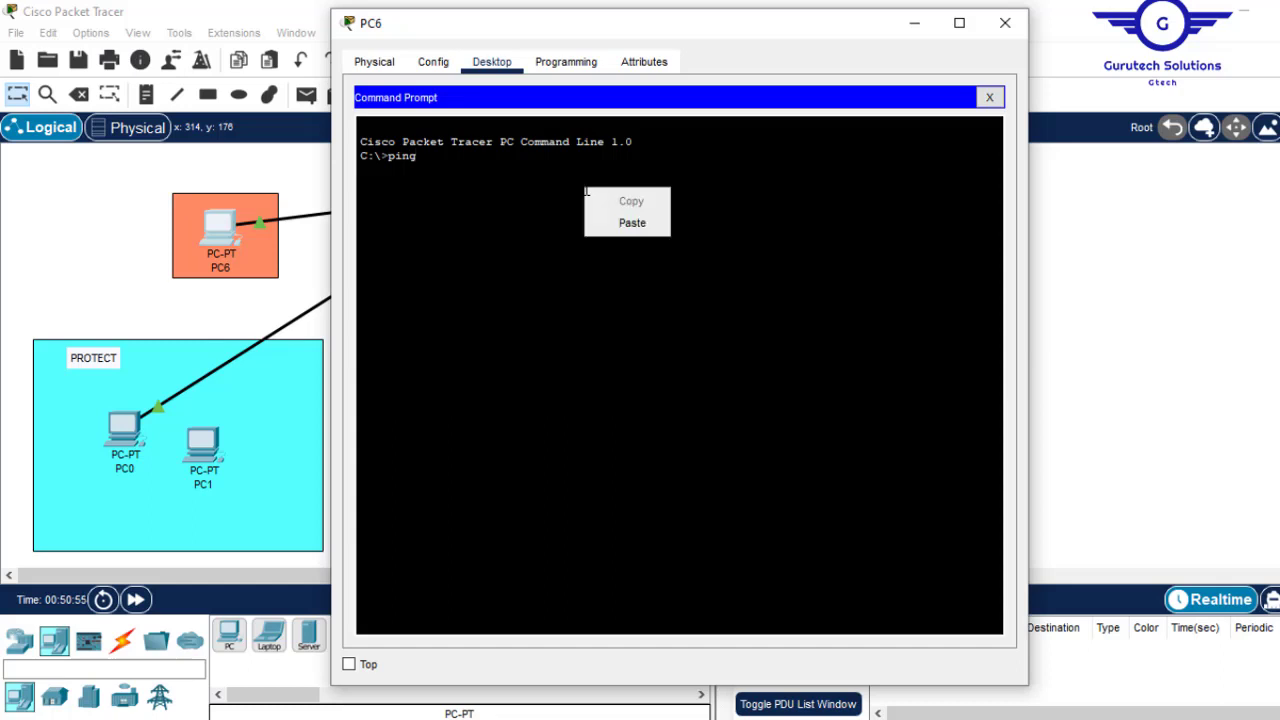
{"action": "left_click", "coordinate": [661, 229]}
{"action": "key", "text": "Return"}
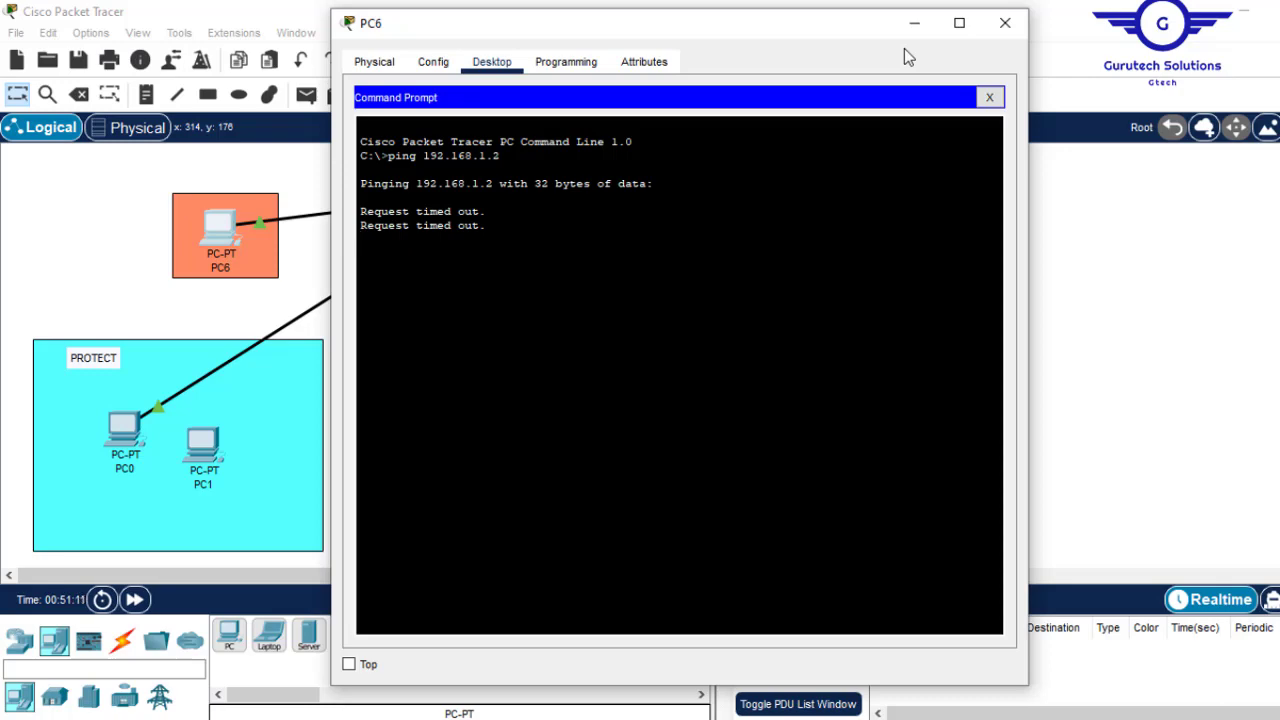
{"action": "left_click", "coordinate": [914, 23]}
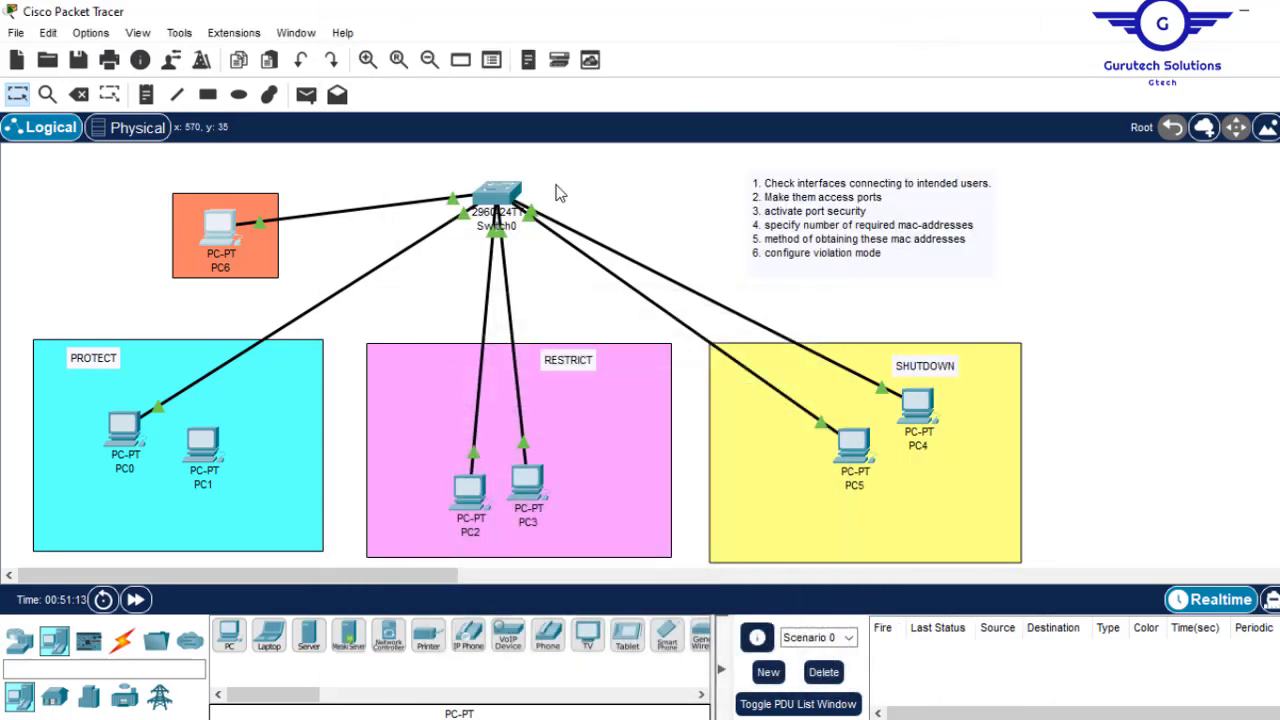
- Examine the FastEthernet0/2 link and line protocol messages in Switch0's CLI and return to the prompt
{"action": "left_click", "coordinate": [502, 200]}
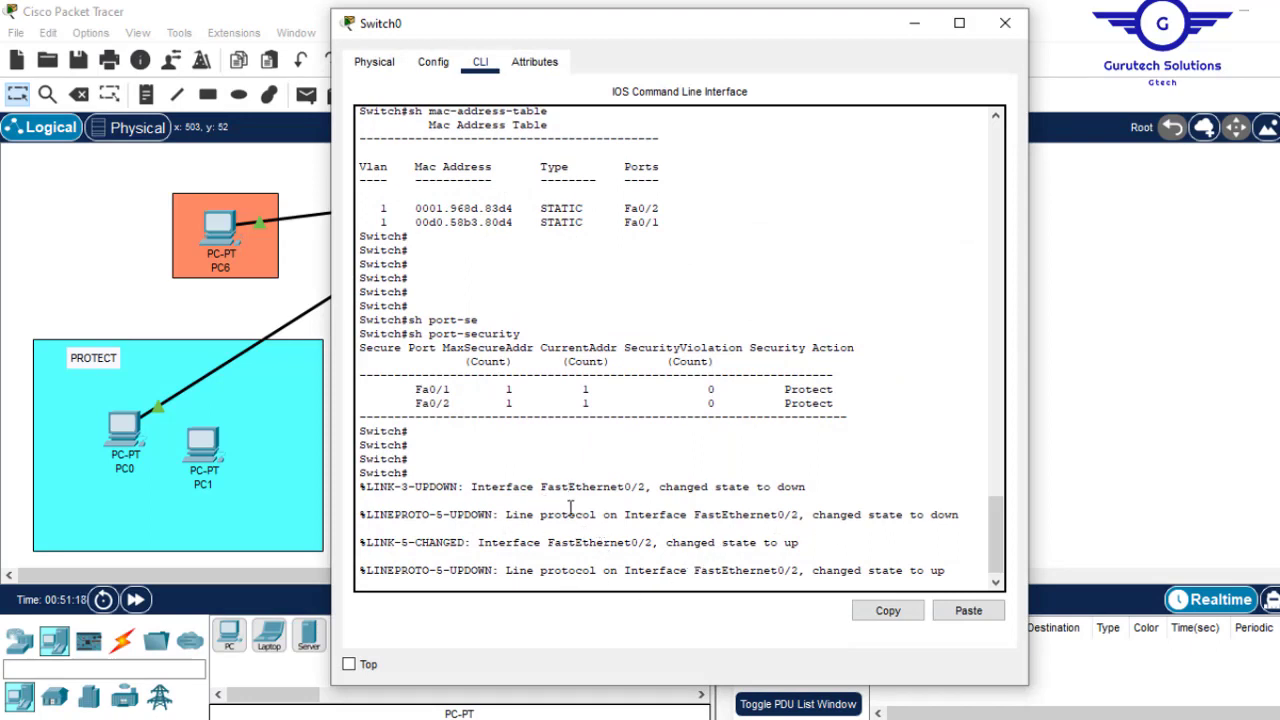
{"action": "left_click_drag", "start_coordinate": [799, 515], "coordinate": [772, 513]}
{"action": "left_click", "coordinate": [962, 570]}
{"action": "key", "text": "Return"}
{"action": "key", "text": "Return"}
{"action": "key", "text": "Return"}
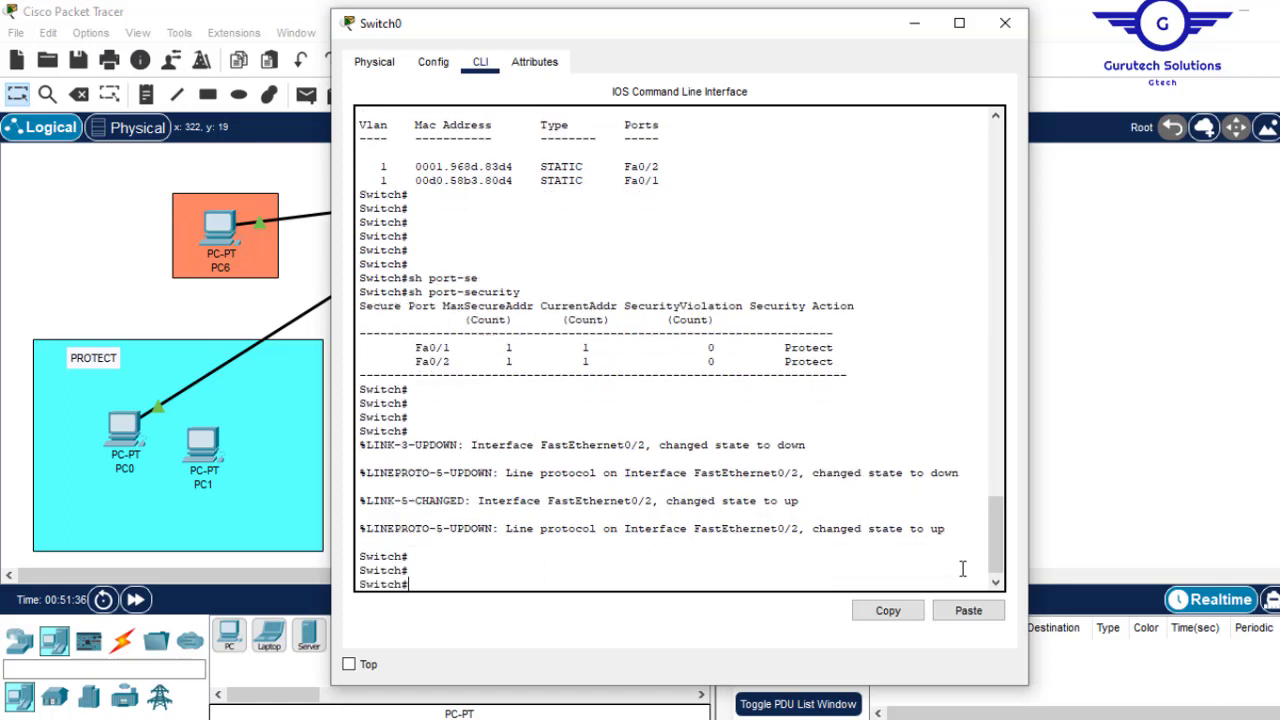
- Display Switch0's port security summary again with sh port-security to check the violation counts
{"action": "left_click_drag", "start_coordinate": [525, 291], "coordinate": [410, 297]}
{"action": "type", "text": "sh port-security"}
{"action": "key", "text": "Return"}
{"action": "key", "text": "Return"}
{"action": "key", "text": "Return"}
{"action": "key", "text": "Return"}
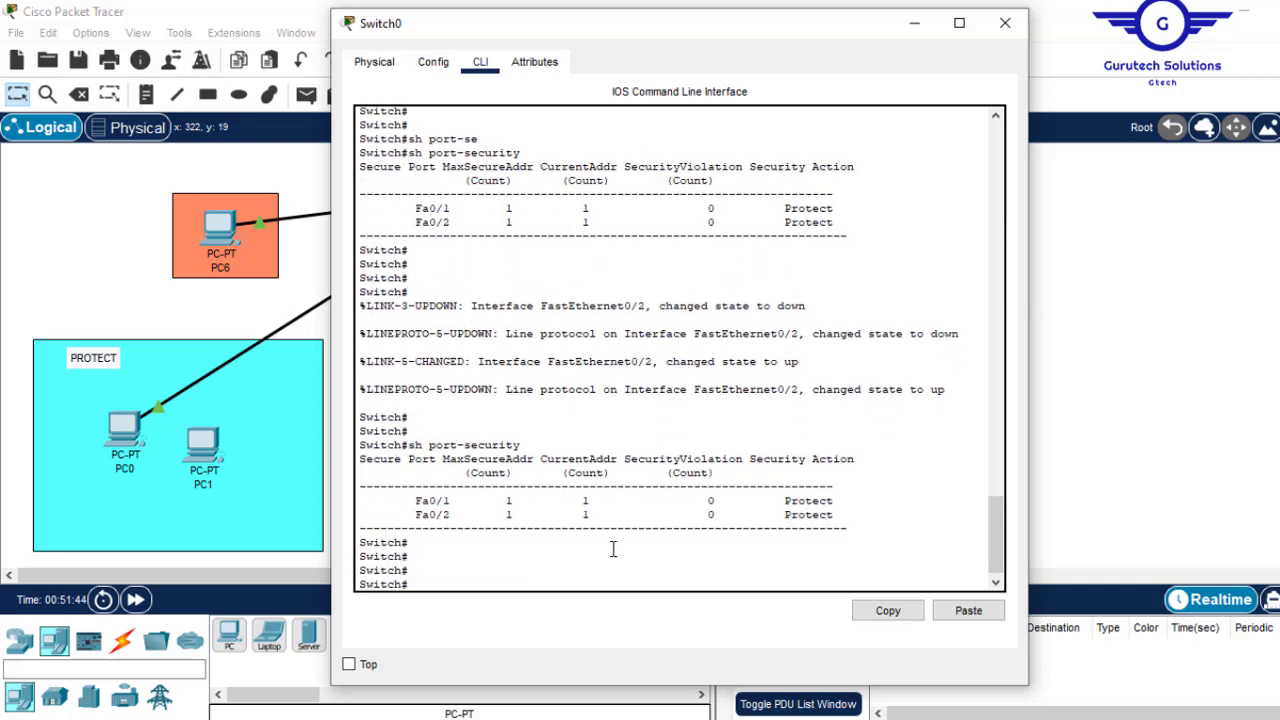
- Switch to Chrome, review the port security violation modes table, and return to Packet Tracer
{"action": "mouse_move", "coordinate": [400, 719]}
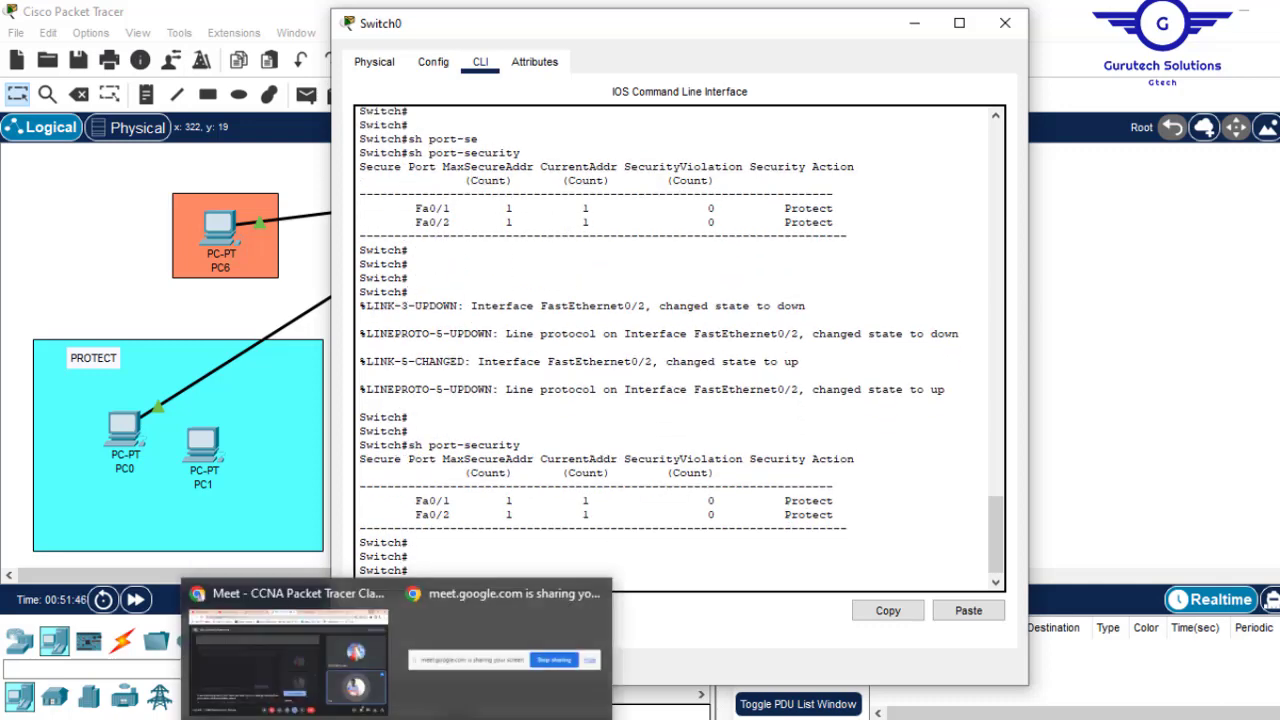
{"action": "left_click", "coordinate": [273, 646]}
{"action": "left_click", "coordinate": [1010, 20]}
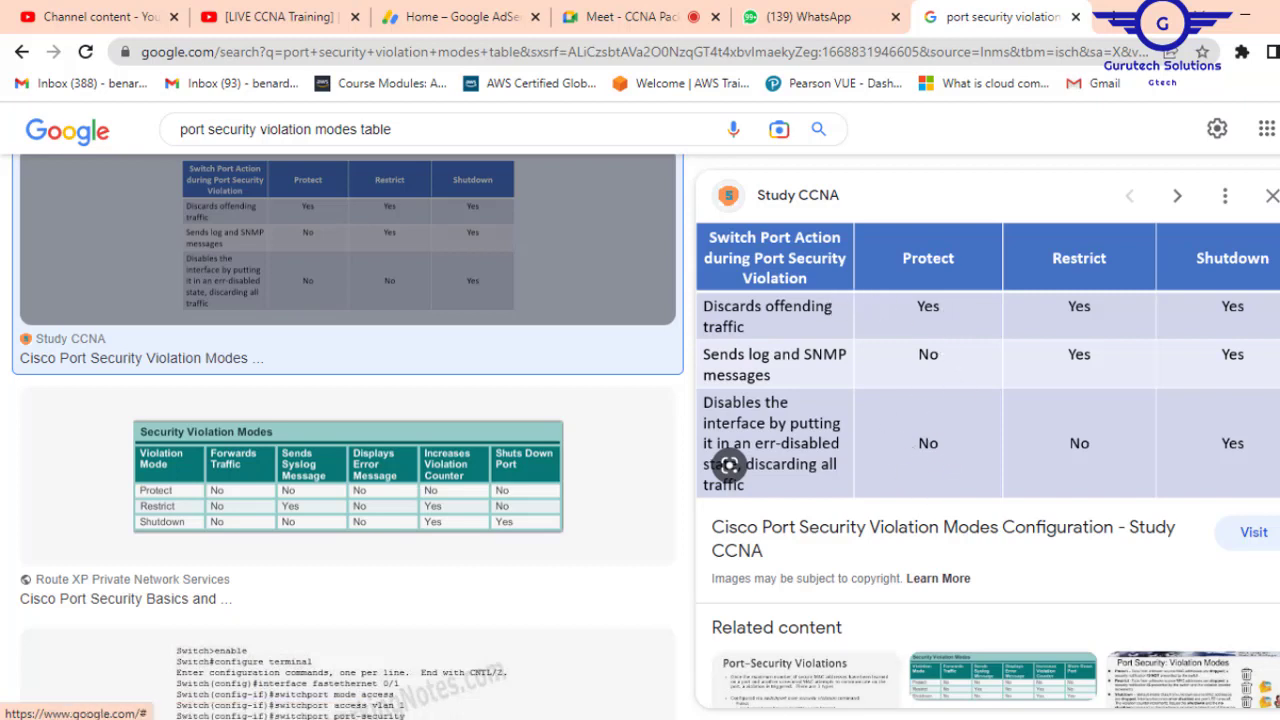
{"action": "left_click", "coordinate": [378, 655]}
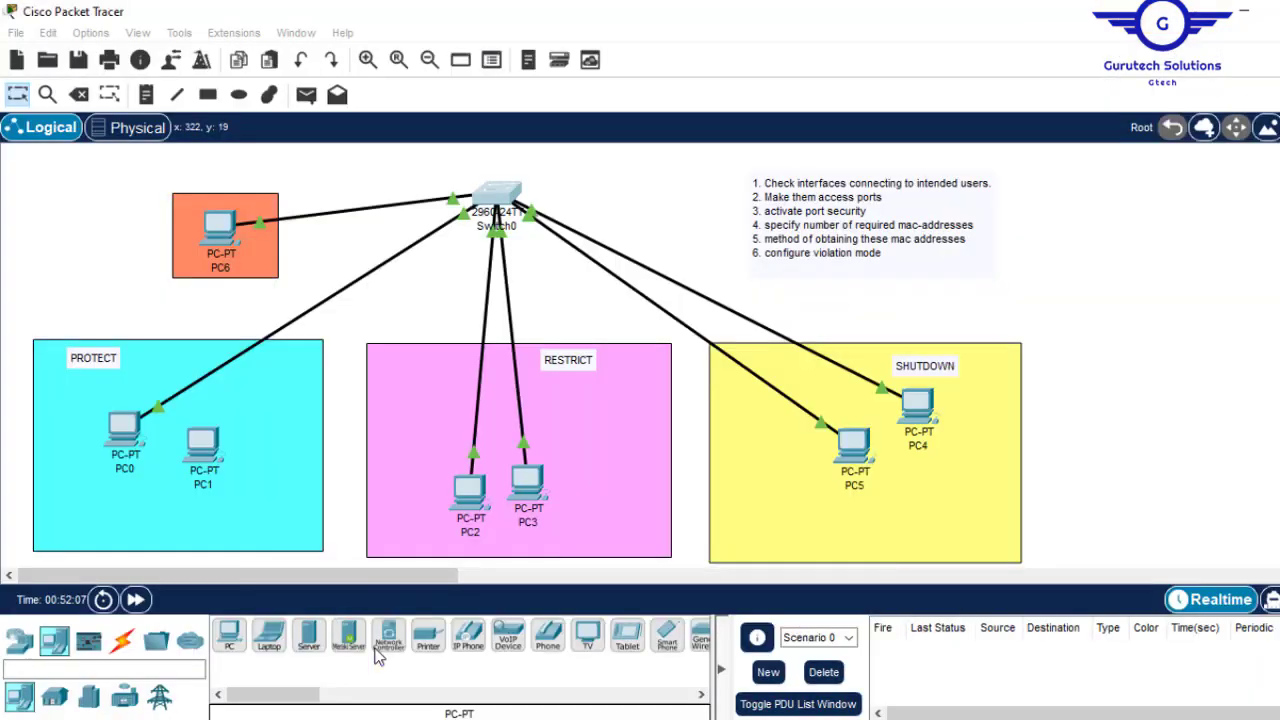
- Review the ping 192.168.1.2 command and its output in PC6's Command Prompt, then close the window
{"action": "left_click", "coordinate": [213, 227]}
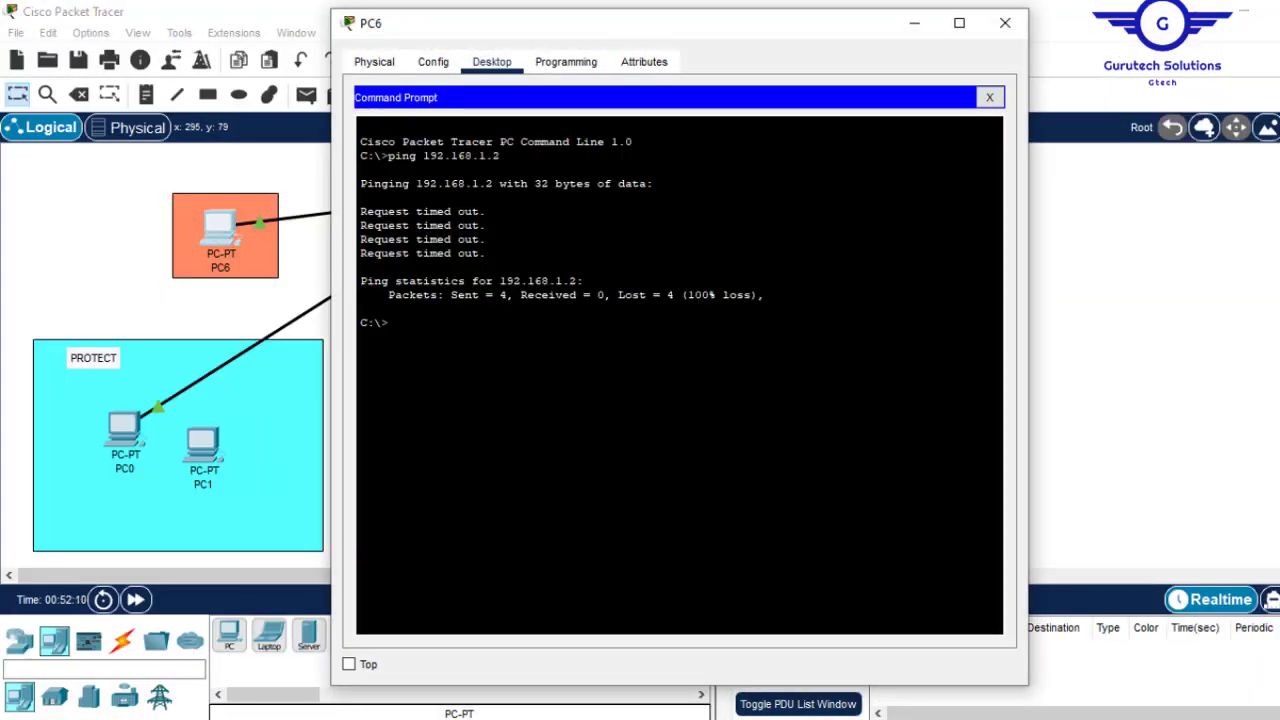
{"action": "left_click", "coordinate": [88, 288]}
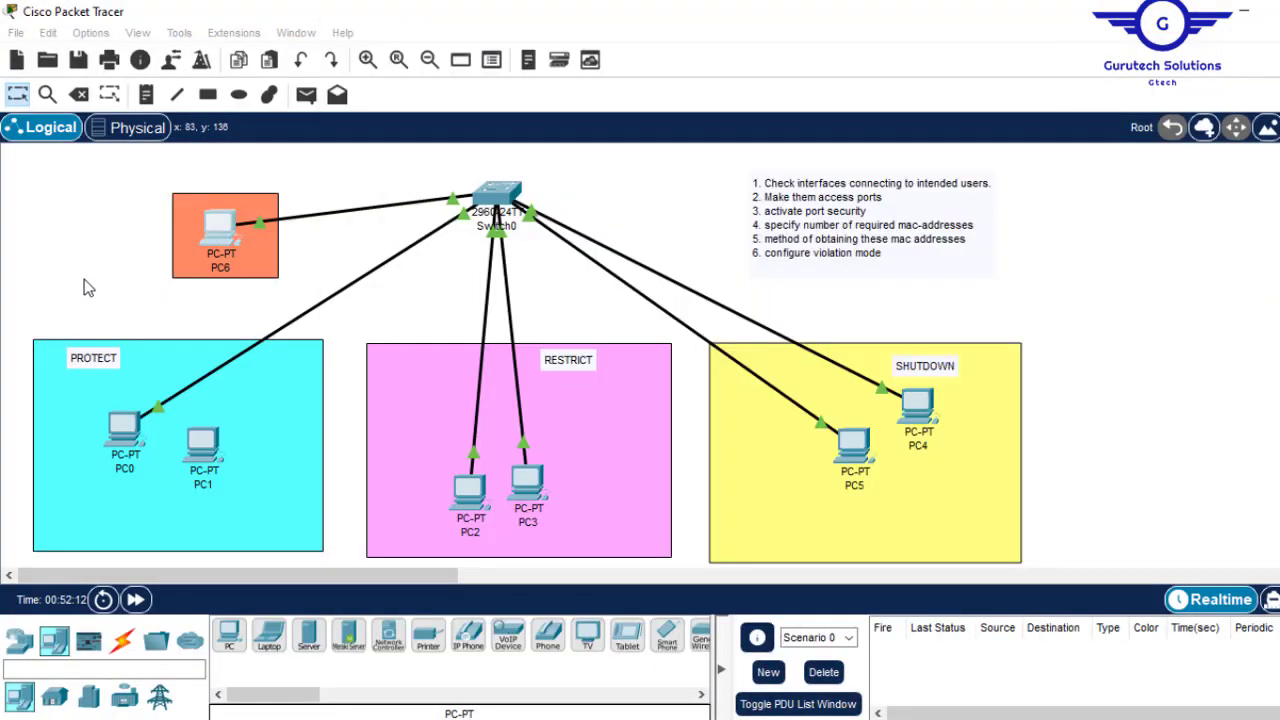
{"action": "mouse_move", "coordinate": [127, 430]}
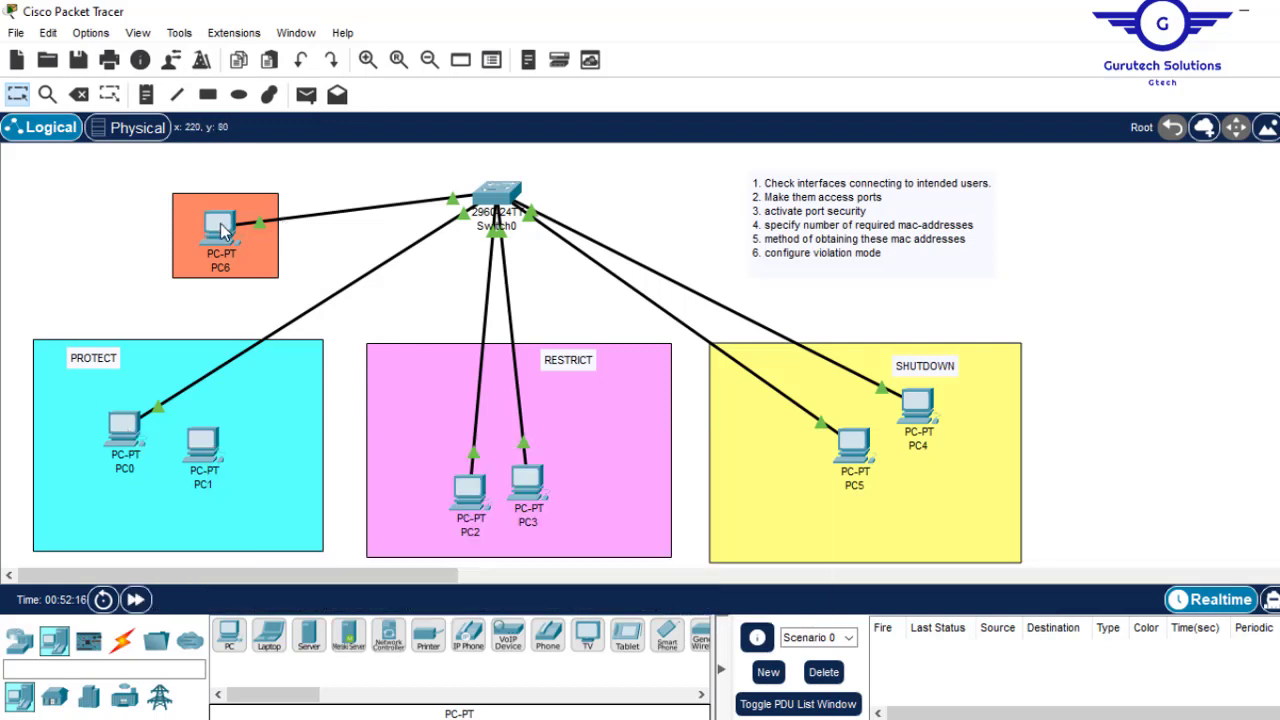
{"action": "left_click", "coordinate": [222, 228]}
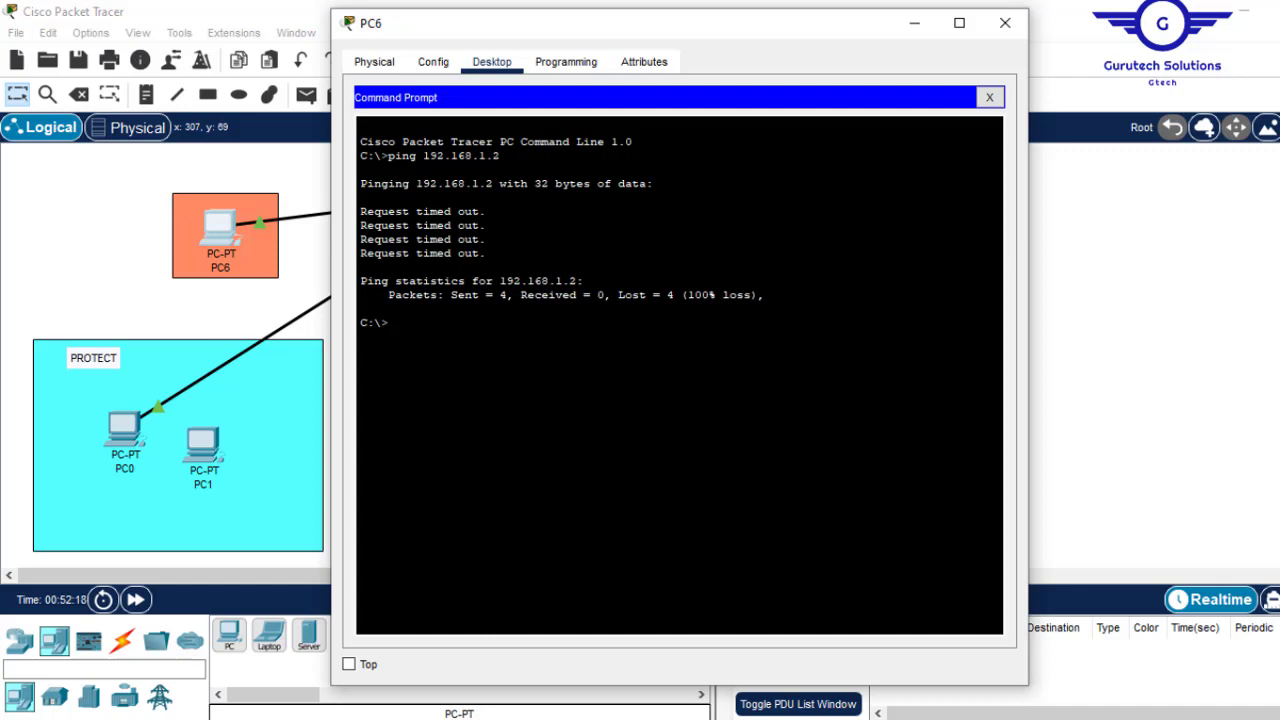
{"action": "left_click_drag", "start_coordinate": [500, 156], "coordinate": [388, 156]}
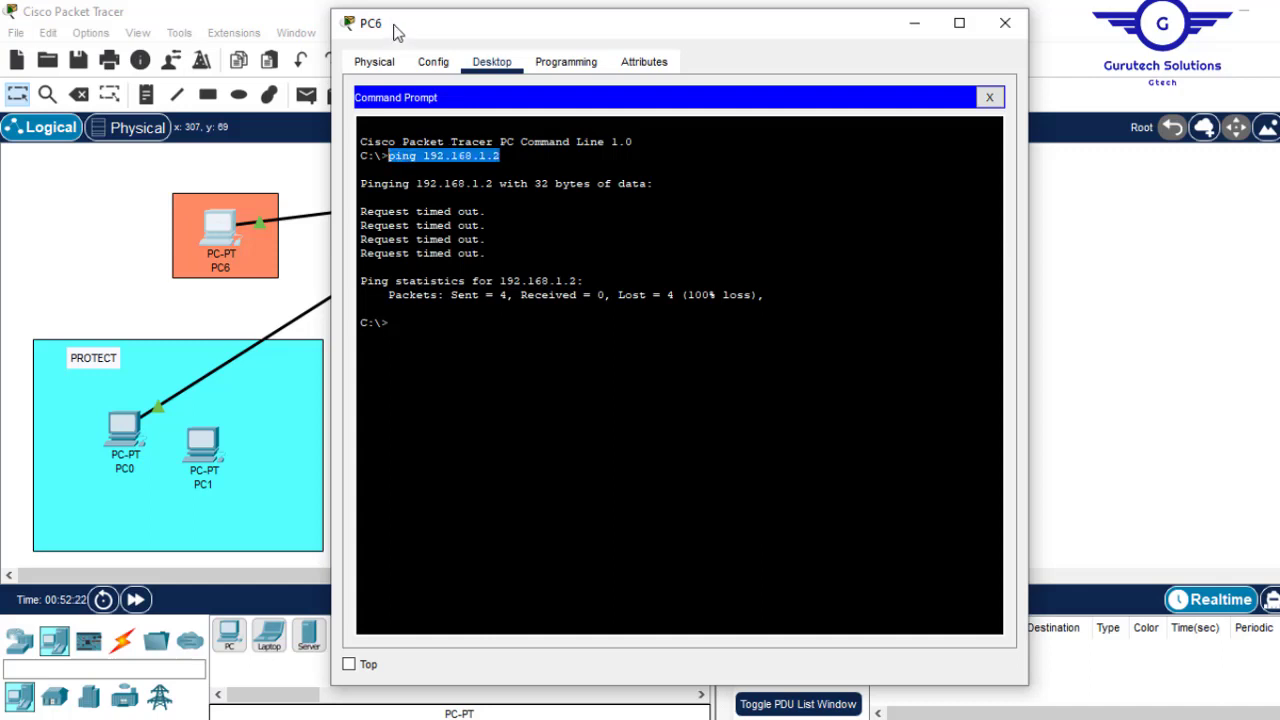
{"action": "left_click", "coordinate": [1004, 23]}
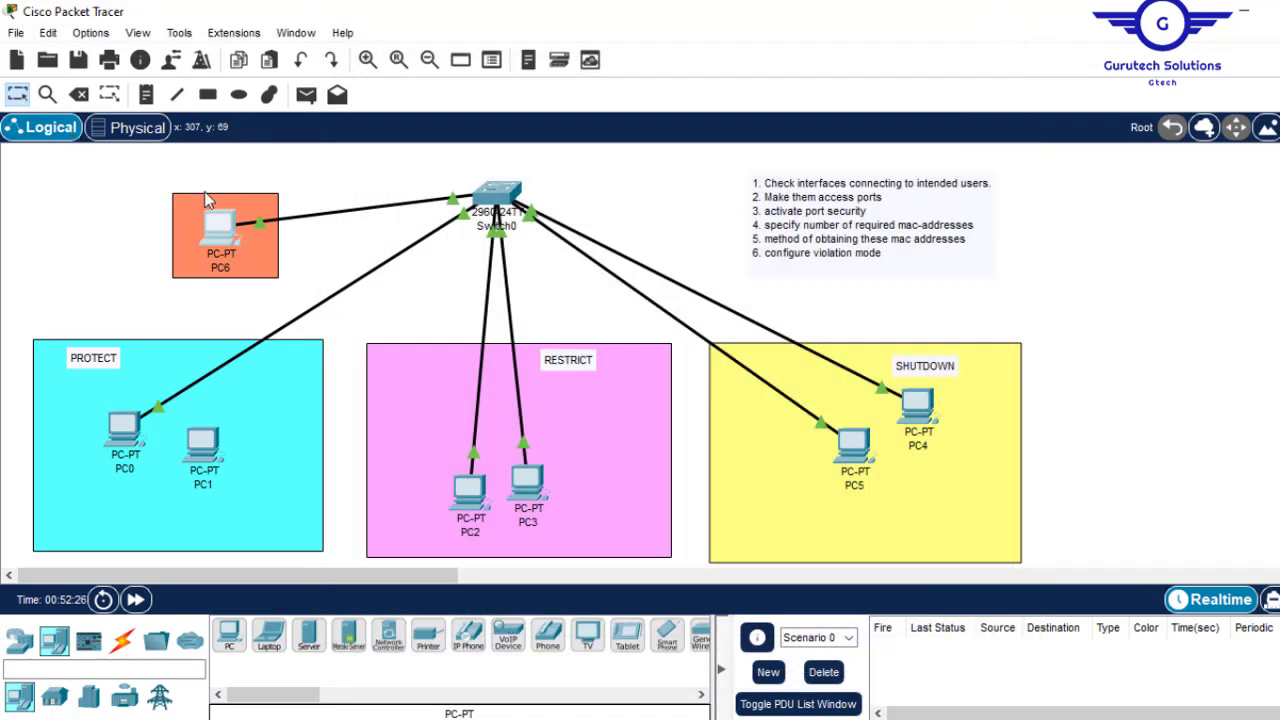
- Move the Switch0 cable from PC6 back to PC1
{"action": "left_click", "coordinate": [259, 220]}
{"action": "left_click", "coordinate": [202, 445]}
{"action": "left_click", "coordinate": [285, 530]}
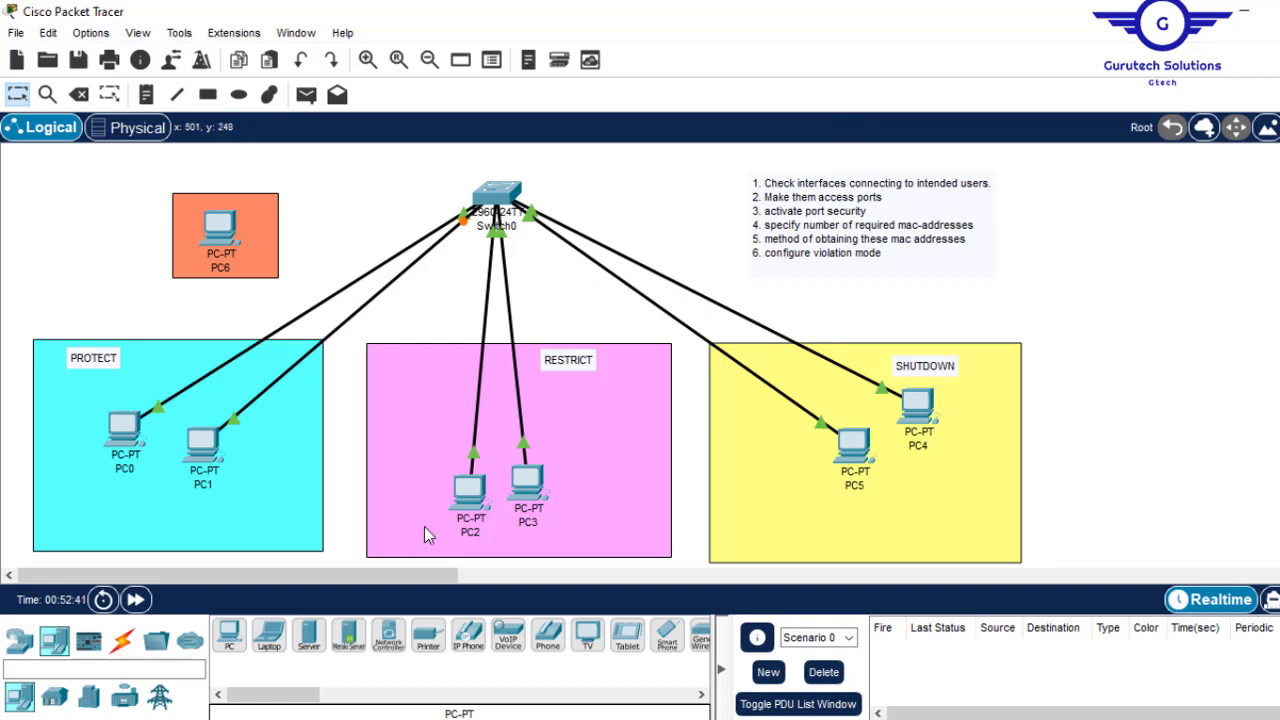
- Check the switch interfaces connecting PC2 and PC3, then enter global configuration mode on Switch0 with conf t
{"action": "mouse_move", "coordinate": [474, 461]}
{"action": "mouse_move", "coordinate": [527, 451]}
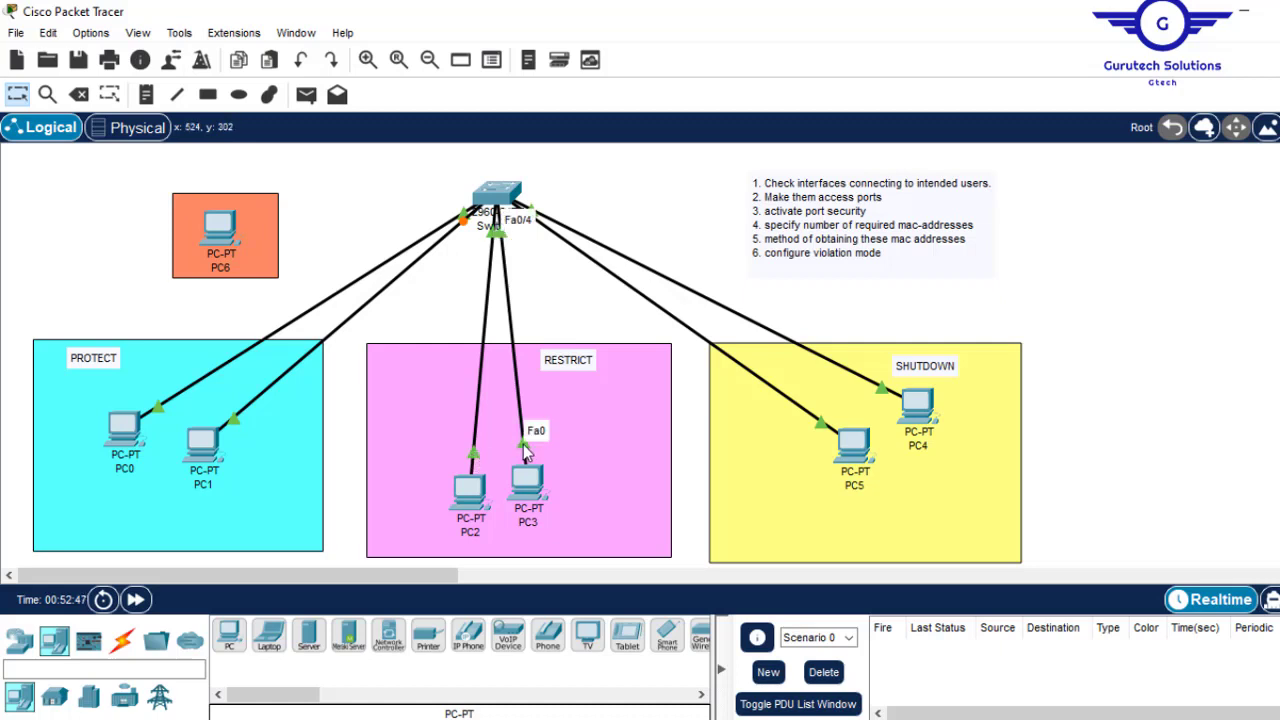
{"action": "left_click", "coordinate": [497, 193]}
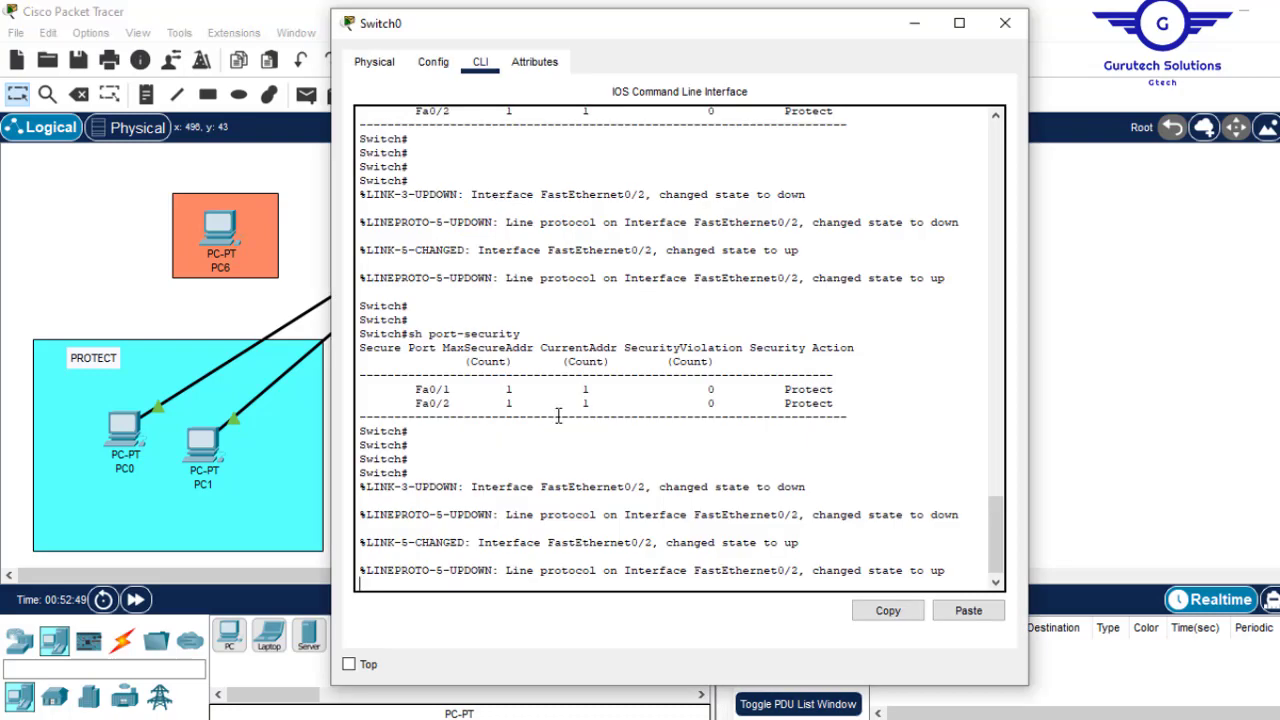
{"action": "key", "text": "Return"}
{"action": "key", "text": "Return"}
{"action": "key", "text": "Return"}
{"action": "key", "text": "Return"}
{"action": "key", "text": "Return"}
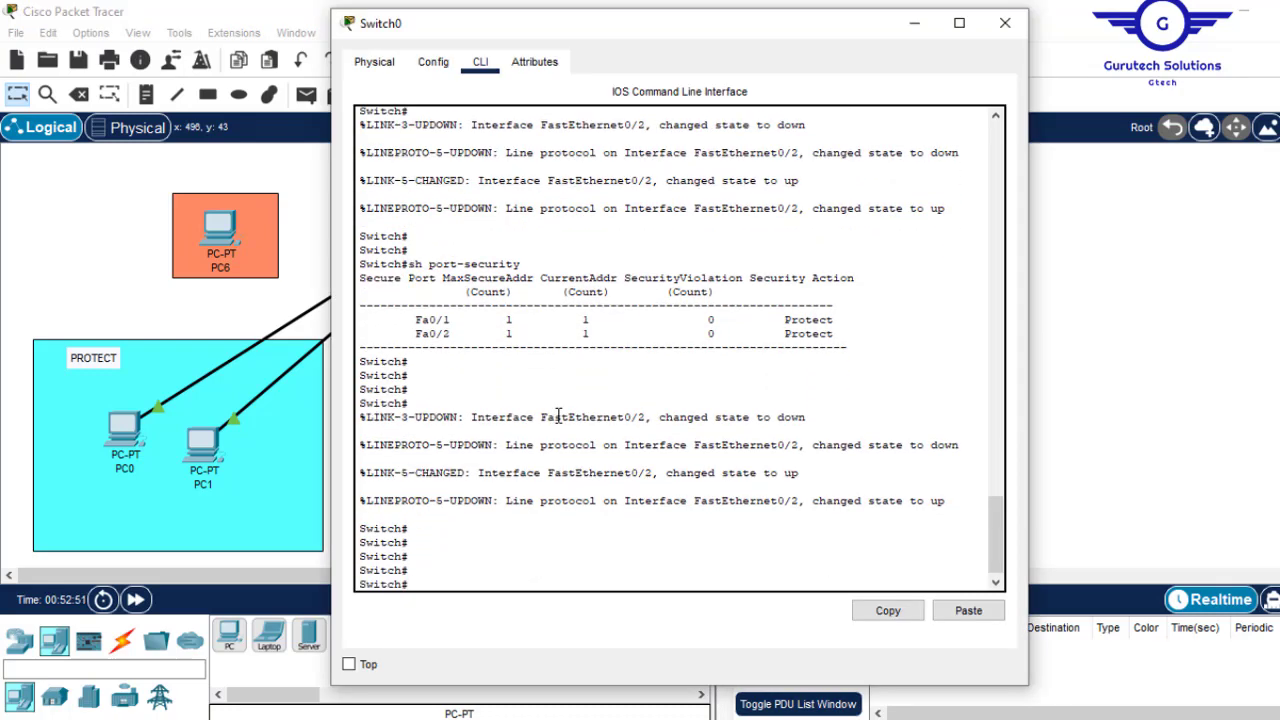
{"action": "type", "text": "conf t"}
{"action": "key", "text": "Return"}
{"action": "key", "text": "Return"}
{"action": "key", "text": "Return"}
{"action": "key", "text": "Return"}
- Enter interface range configuration for fa0/3-4 on Switch0
{"action": "type", "text": "int range fa0/"}
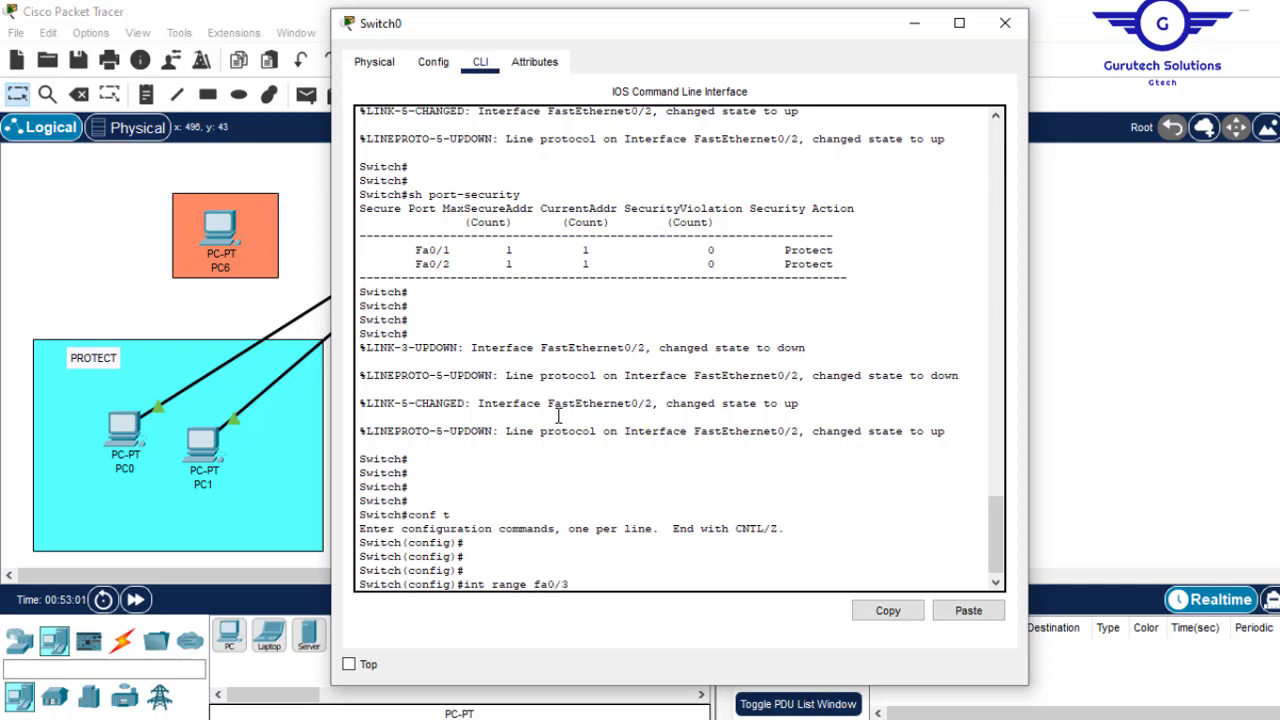
{"action": "type", "text": "3-4"}
{"action": "key", "text": "Return"}
{"action": "key", "text": "Return"}
{"action": "key", "text": "Return"}
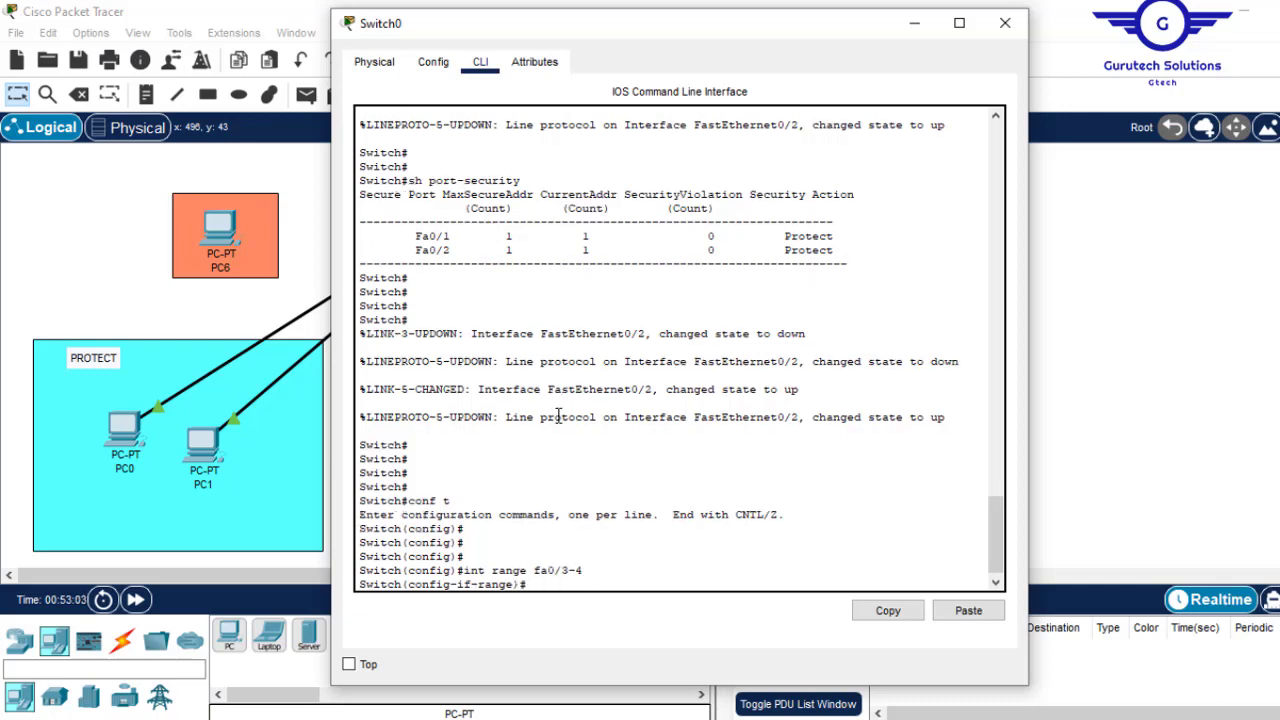
- Make the selected fa0/3-4 ports access ports with switchport mode access
{"action": "type", "text": "sw"}
{"action": "key", "text": "Tab"}
{"action": "type", "text": "mo"}
{"action": "key", "text": "Tab"}
{"action": "type", "text": "a"}
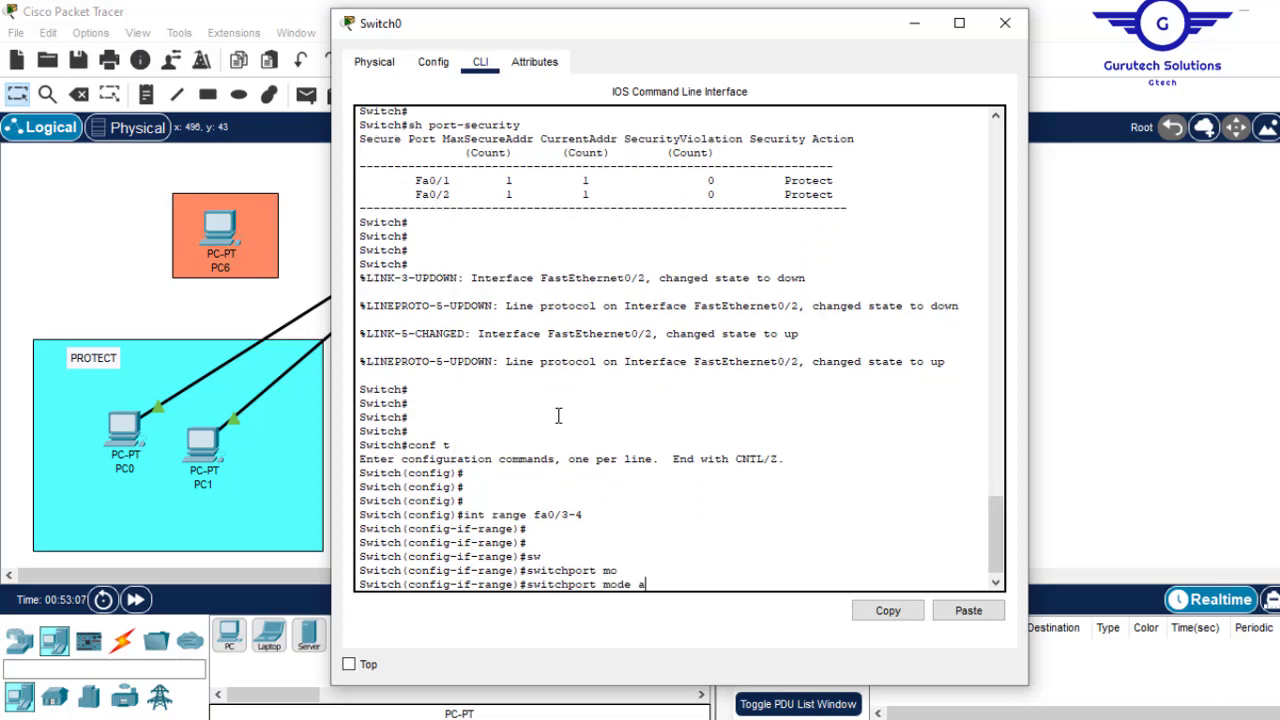
{"action": "type", "text": "c"}
{"action": "key", "text": "Tab"}
{"action": "key", "text": "Return"}
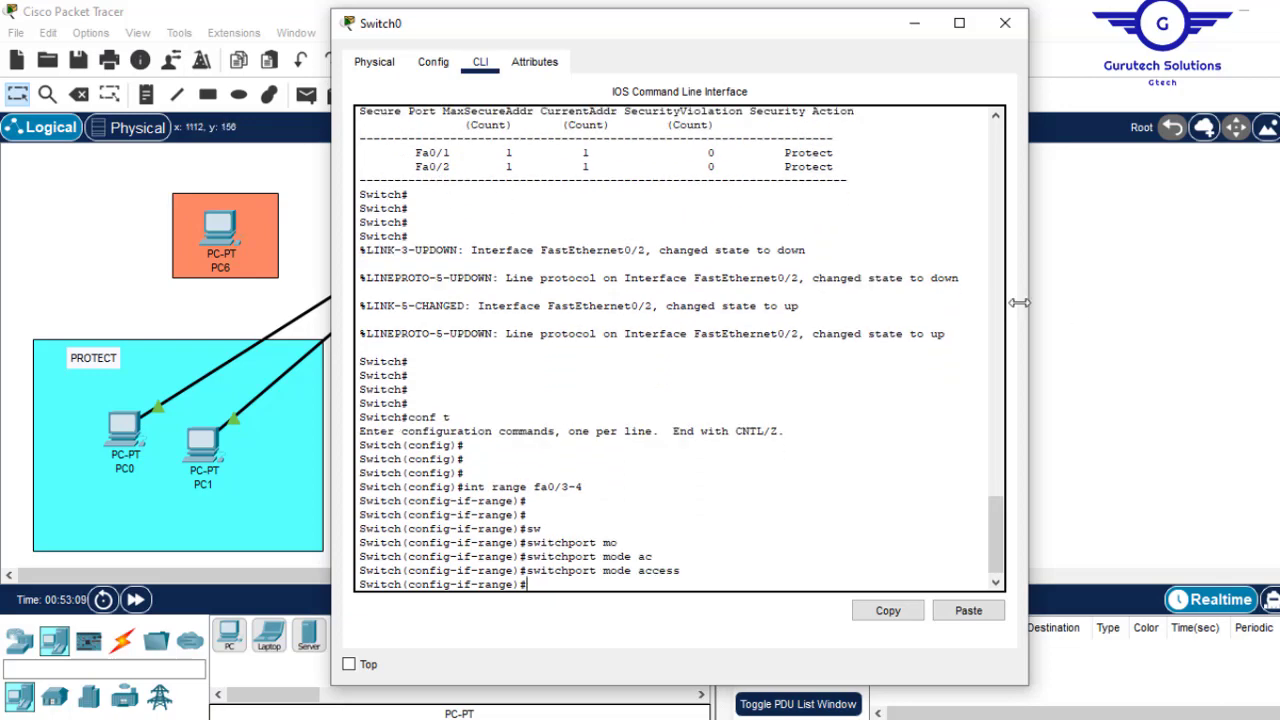
- Check the configuration checklist on the workspace, then activate port security on fa0/3-4 with switchport port-security
{"action": "left_click", "coordinate": [1100, 314]}
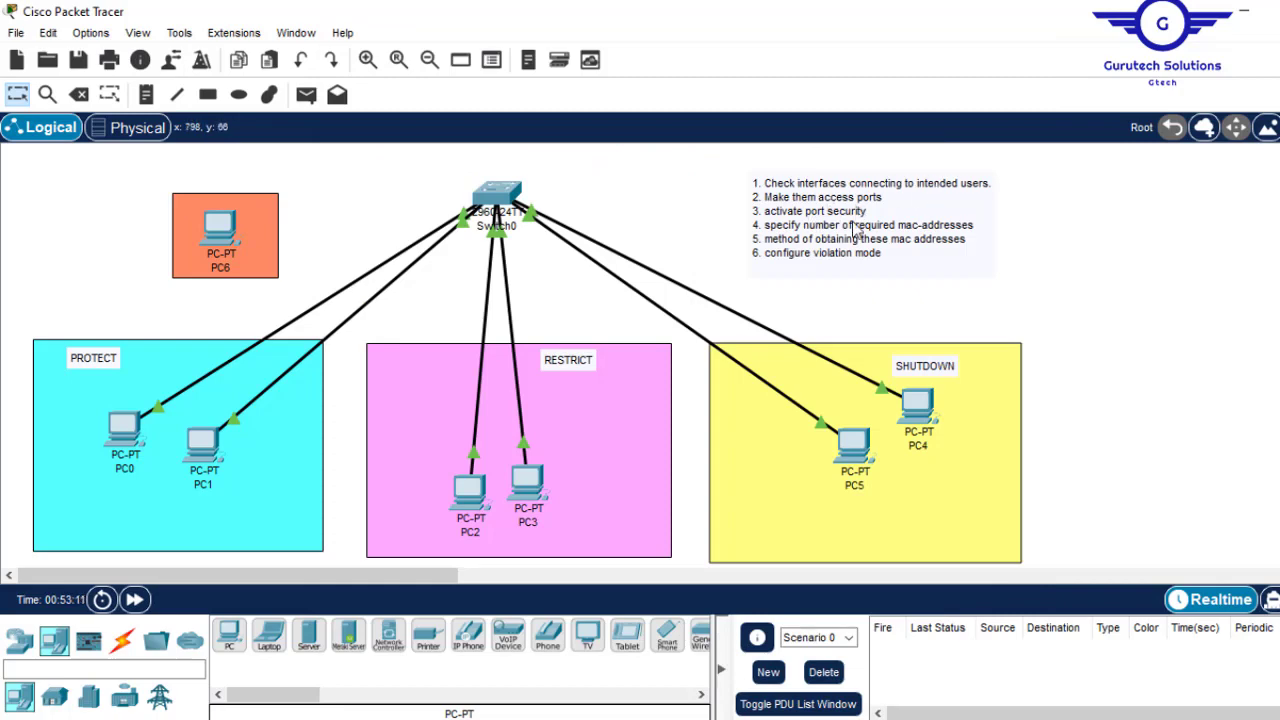
{"action": "left_click", "coordinate": [497, 192]}
{"action": "type", "text": "switchport por"}
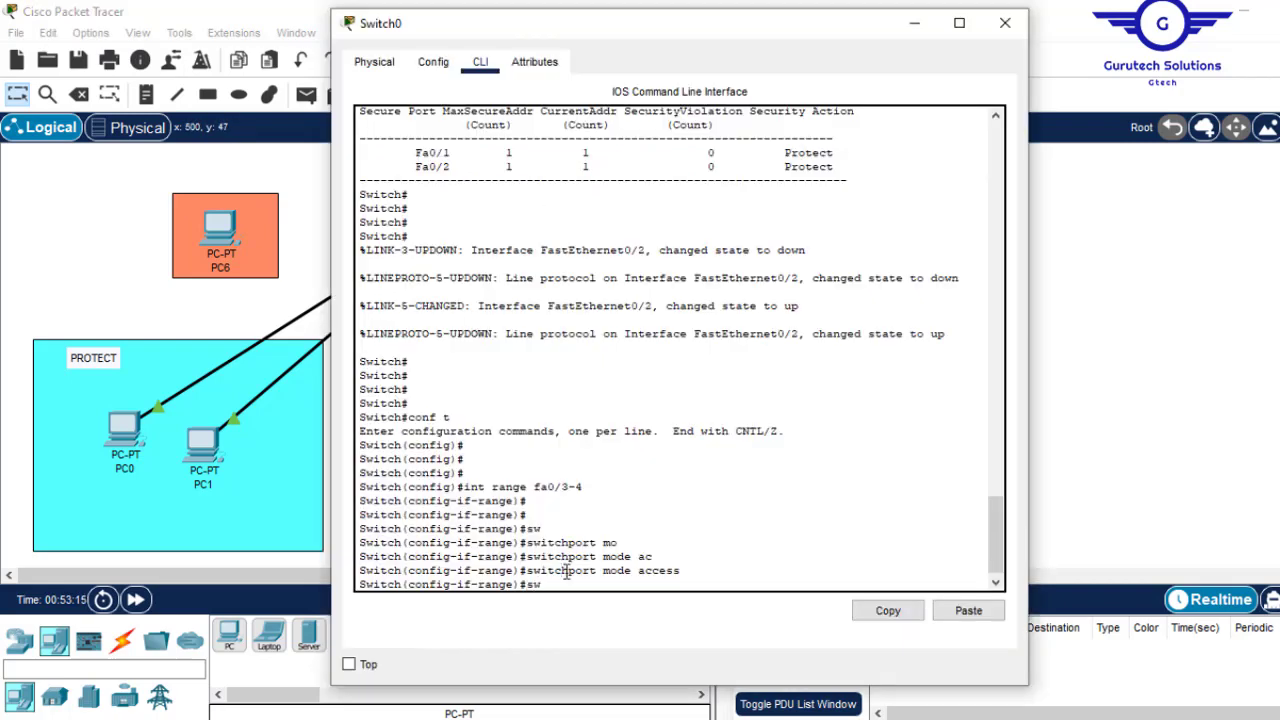
{"action": "key", "text": "Tab"}
{"action": "type", "text": "por"}
{"action": "key", "text": "Tab"}
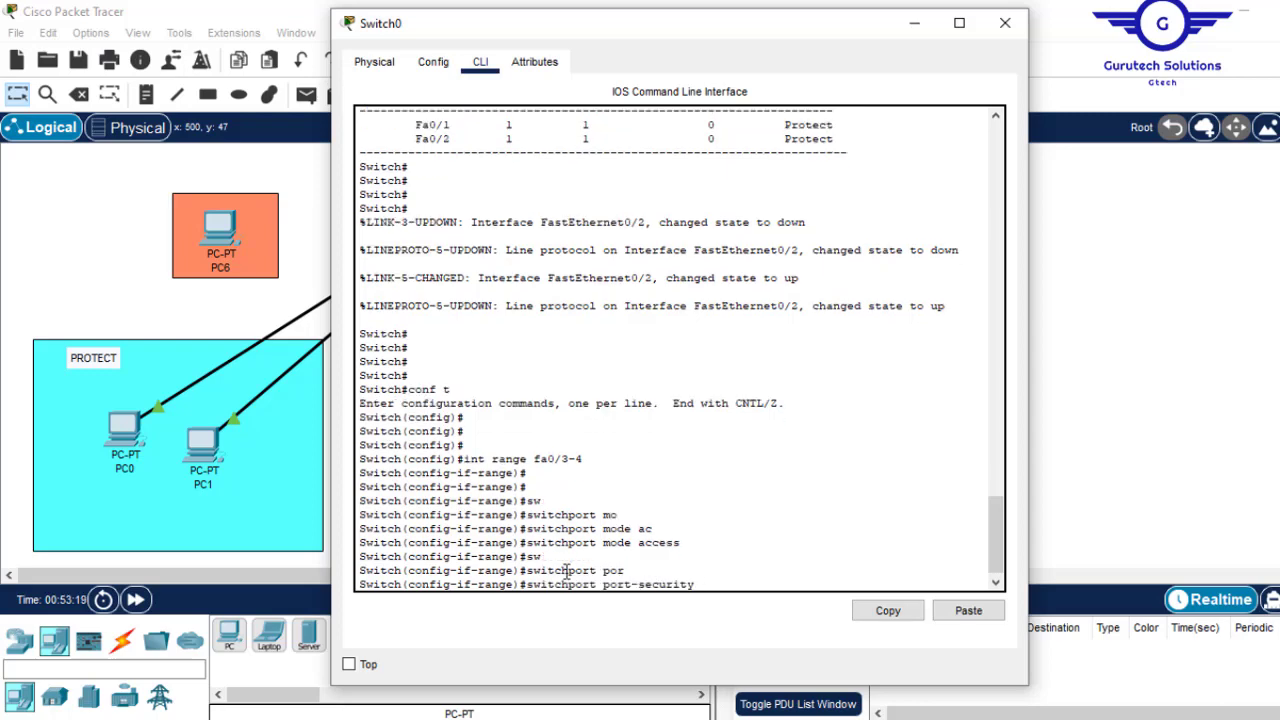
{"action": "key", "text": "Return"}
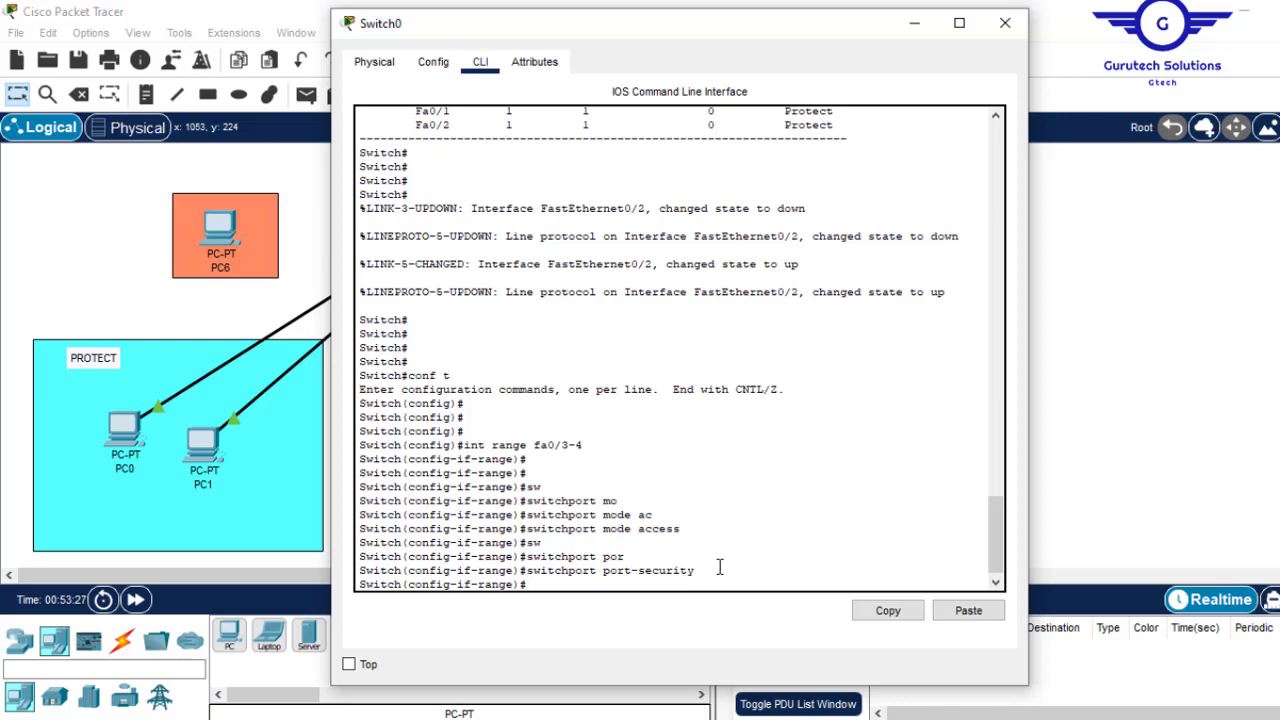
- Start another switchport port-security command for the range and review the checklist item on the required number of MAC addresses
{"action": "left_click_drag", "start_coordinate": [697, 571], "coordinate": [532, 578]}
{"action": "left_click", "coordinate": [576, 585]}
{"action": "type", "text": "switchport port-security"}
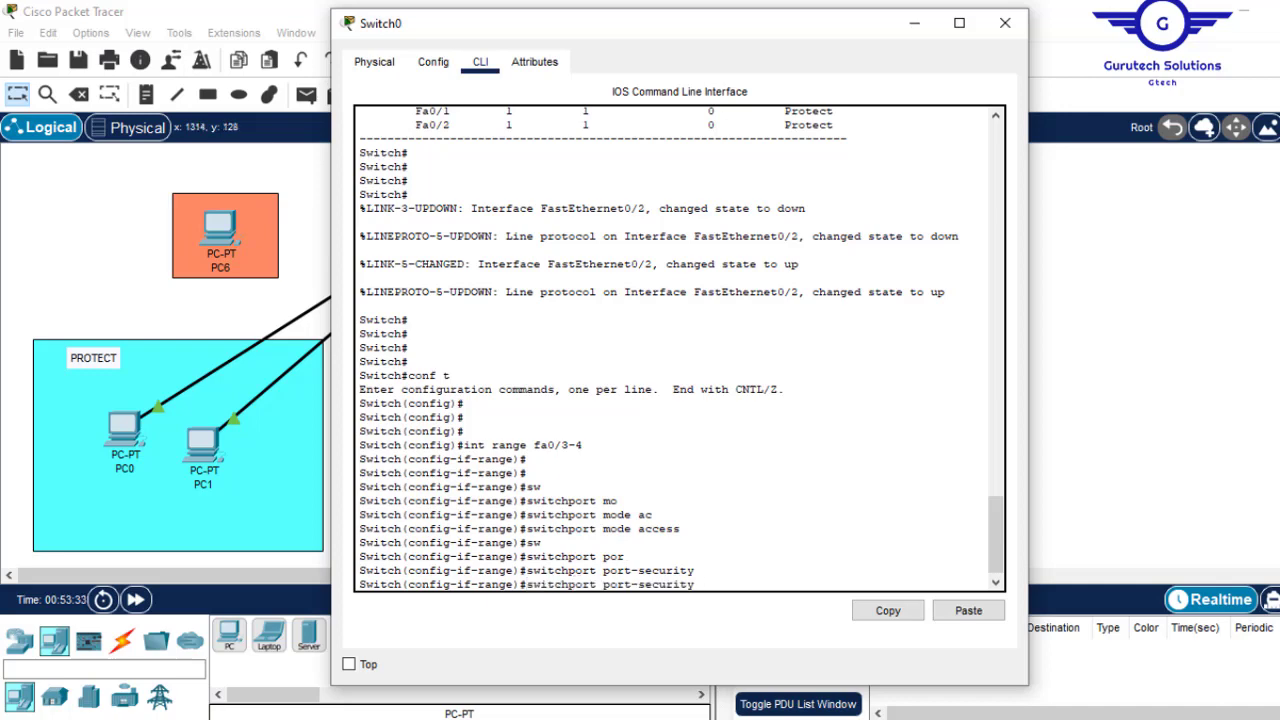
{"action": "left_click", "coordinate": [1253, 304]}
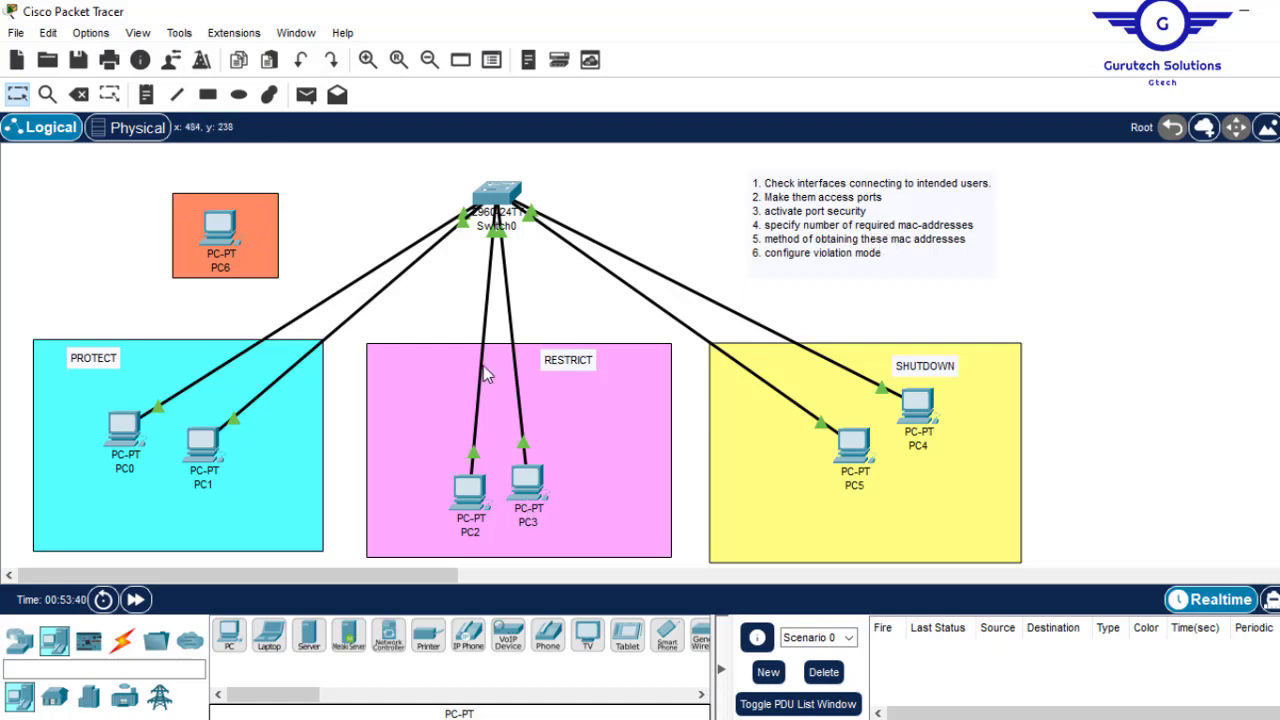
{"action": "left_click", "coordinate": [497, 191]}
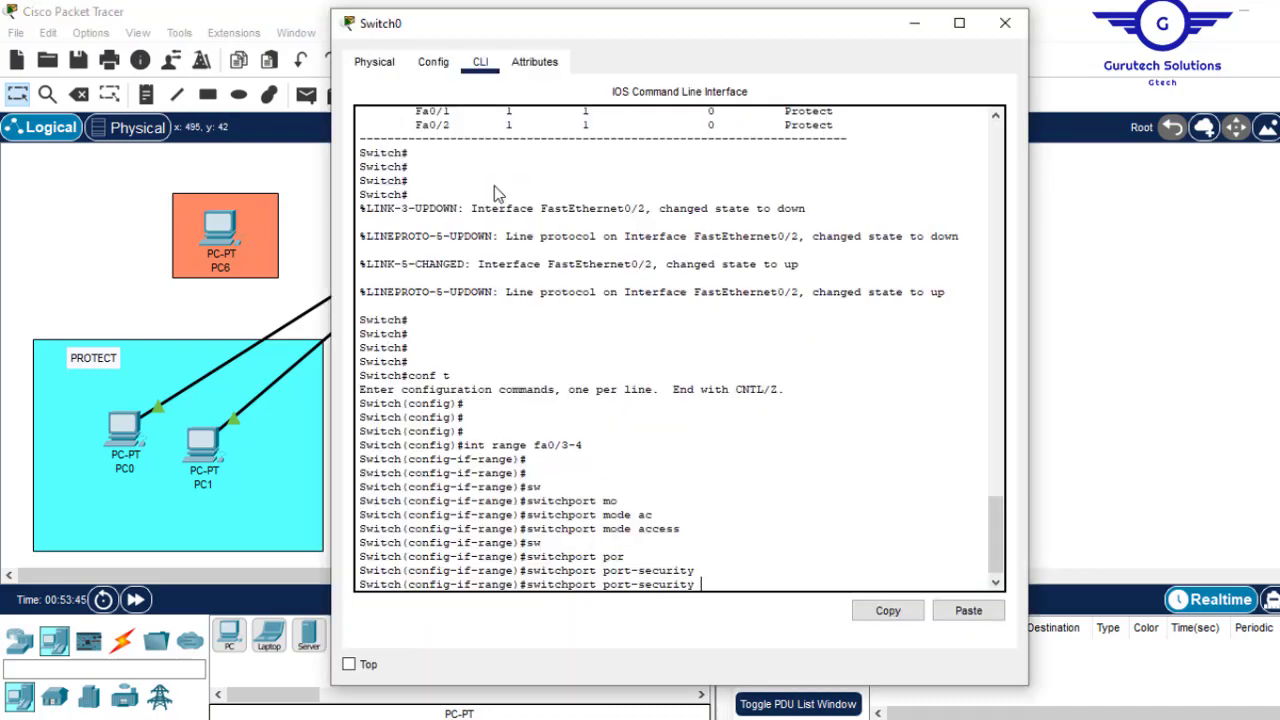
{"action": "left_click", "coordinate": [906, 30]}
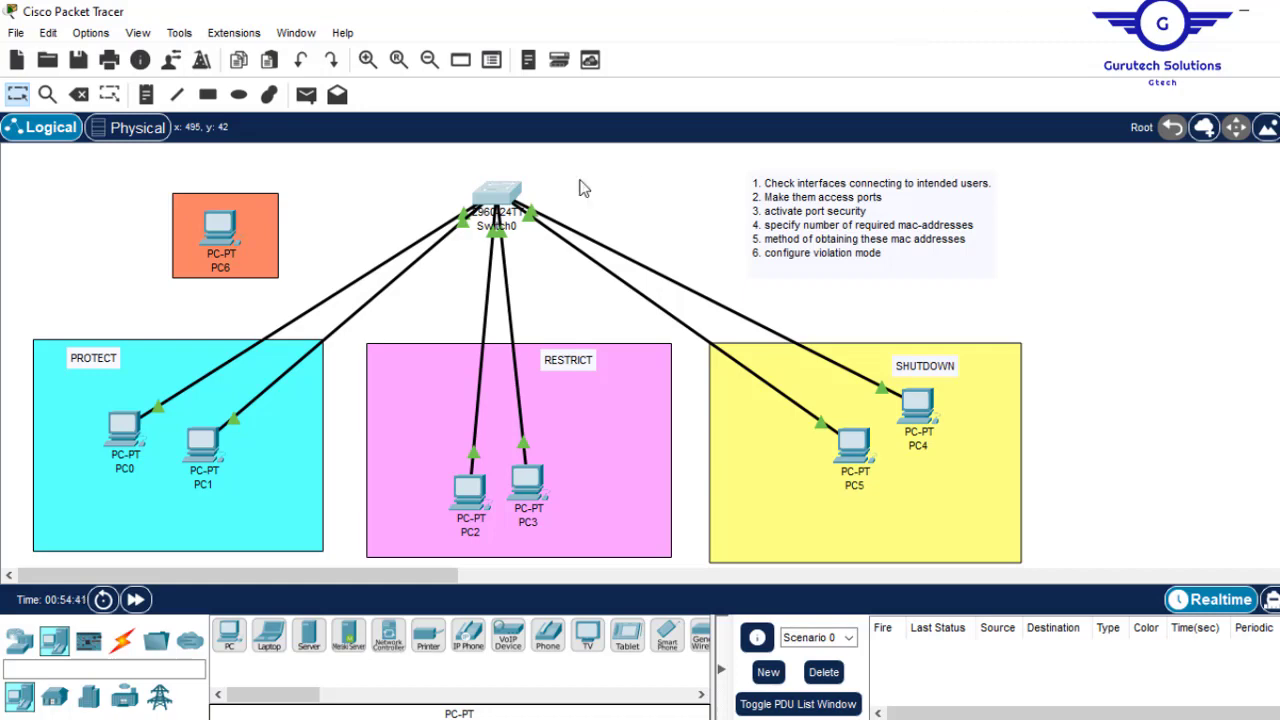
{"action": "left_click", "coordinate": [500, 190]}
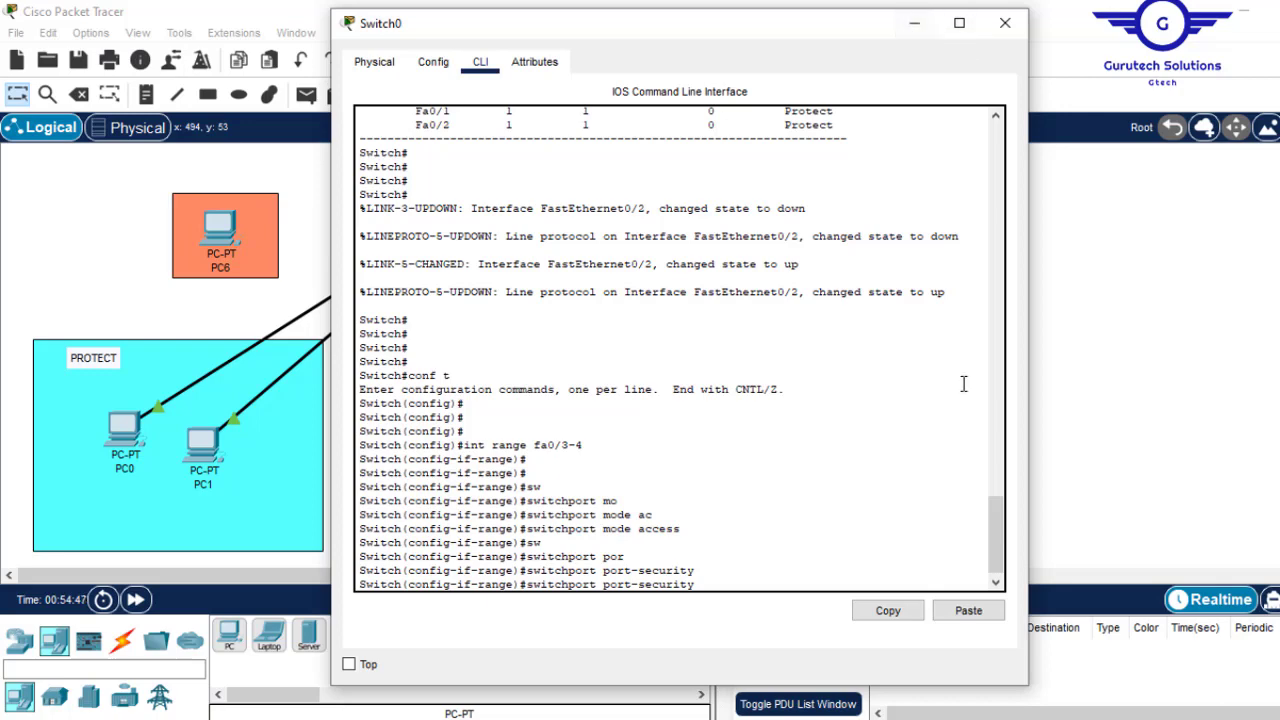
- Examine the MaxSecureAddr values for Fa0/1 and Fa0/2 in the earlier port-security output, then return to the pending command
{"action": "scroll", "coordinate": [998, 503], "scroll_direction": "up", "scroll_amount": 5}
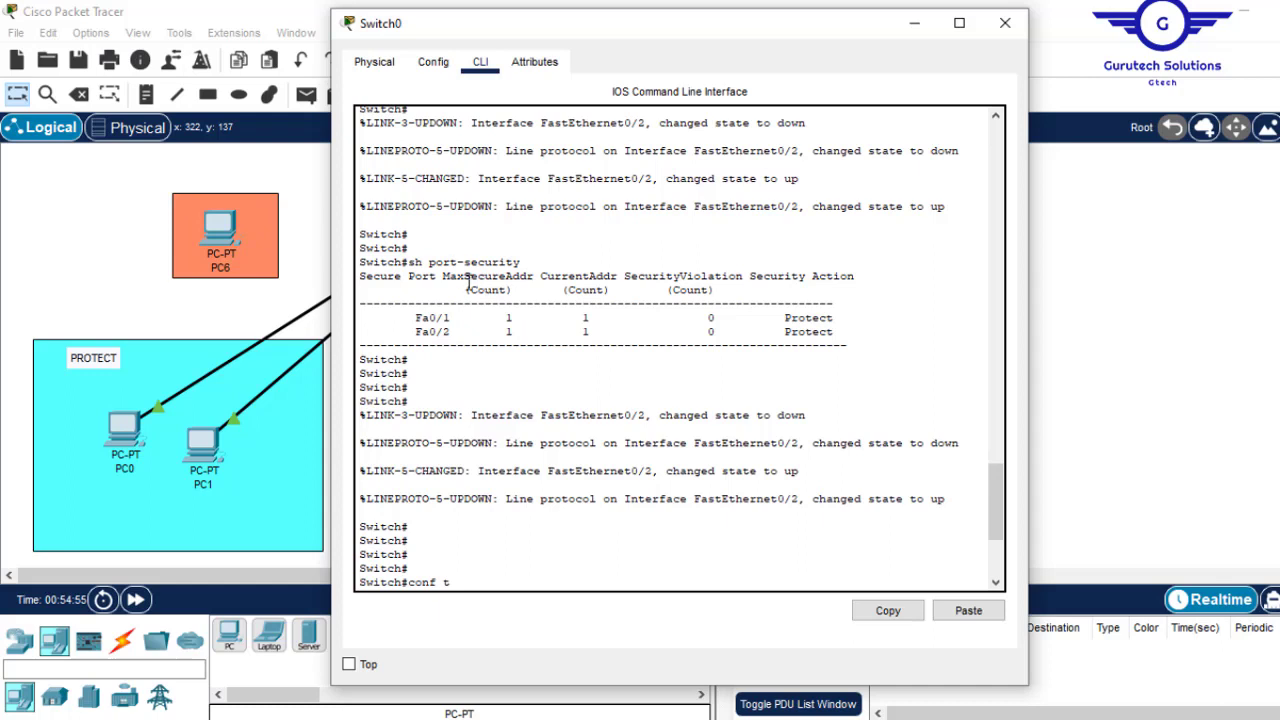
{"action": "left_click_drag", "start_coordinate": [453, 281], "coordinate": [504, 337]}
{"action": "left_click", "coordinate": [513, 318]}
{"action": "left_click_drag", "start_coordinate": [513, 318], "coordinate": [508, 321]}
{"action": "left_click_drag", "start_coordinate": [520, 331], "coordinate": [500, 331]}
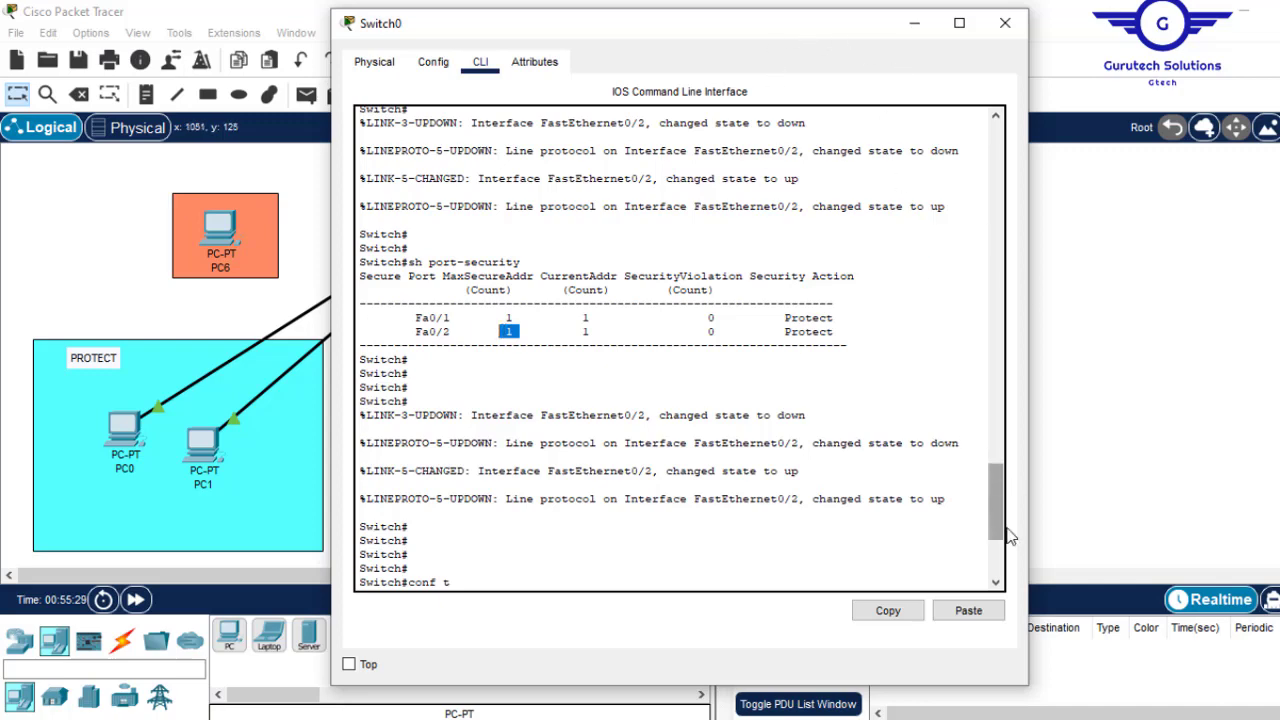
{"action": "left_click", "coordinate": [975, 609]}
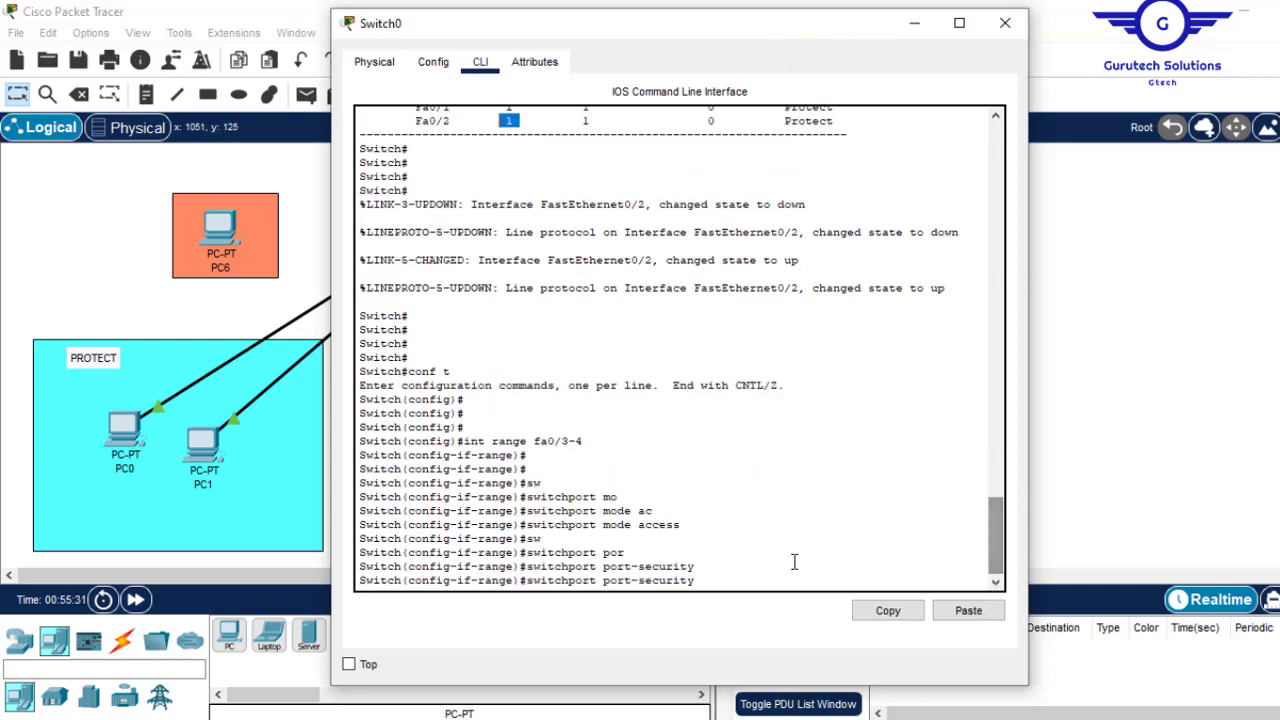
{"action": "left_click", "coordinate": [741, 580]}
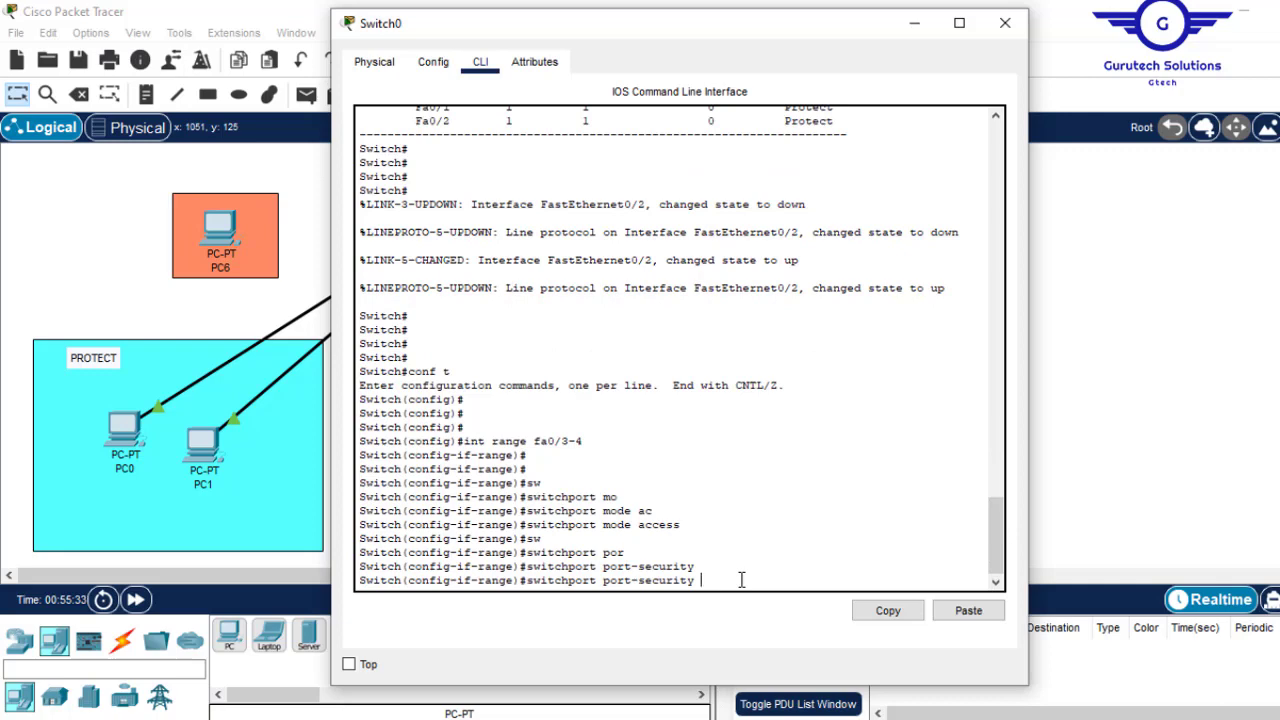
{"action": "left_click", "coordinate": [1250, 266]}
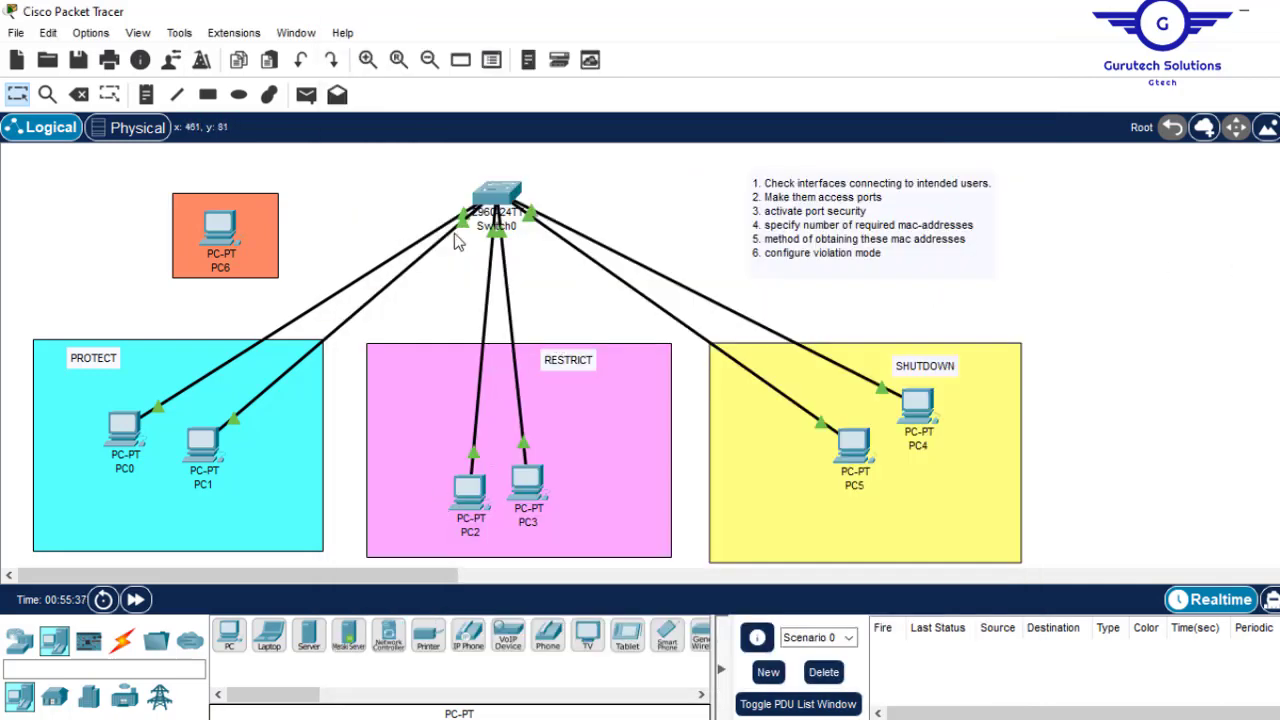
{"action": "left_click", "coordinate": [492, 196]}
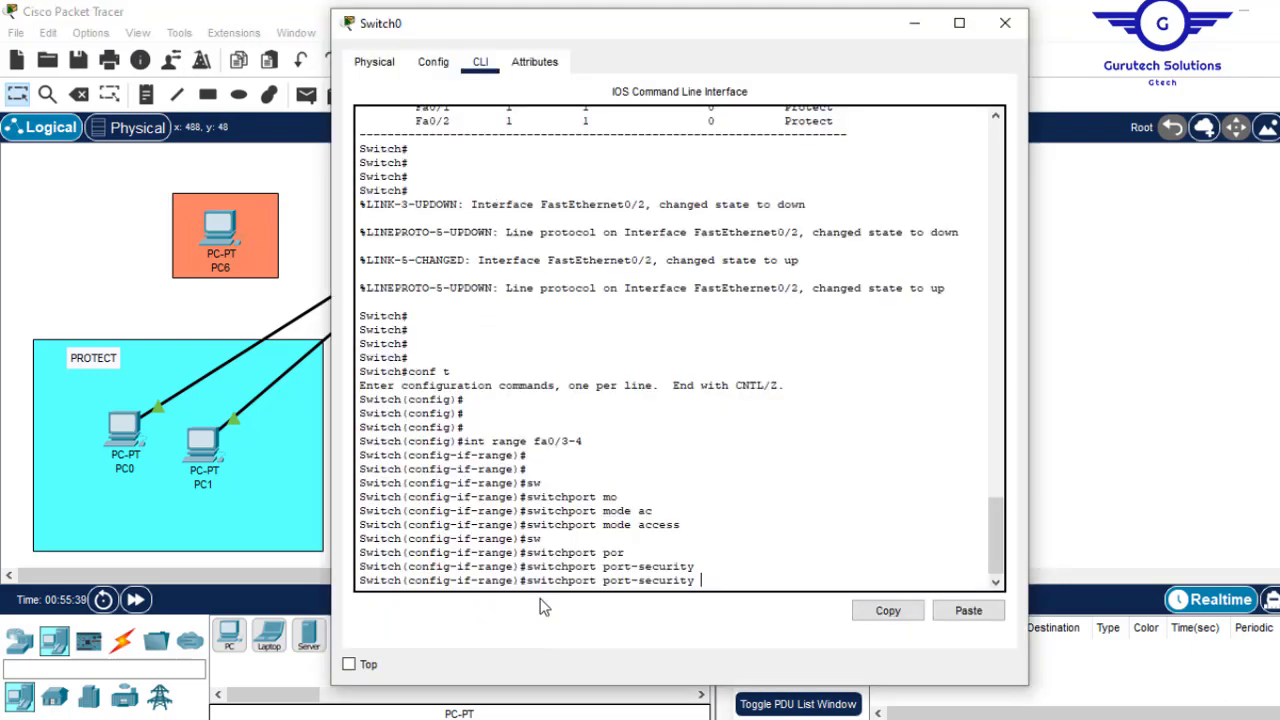
- Limit fa0/3-4 to one secure MAC address each with switchport port-security maximum 1
{"action": "type", "text": "1"}
{"action": "key", "text": "Return"}
{"action": "key", "text": "Up"}
{"action": "key", "text": "BackSpace"}
{"action": "type", "text": "ma"}
{"action": "key", "text": "Tab"}
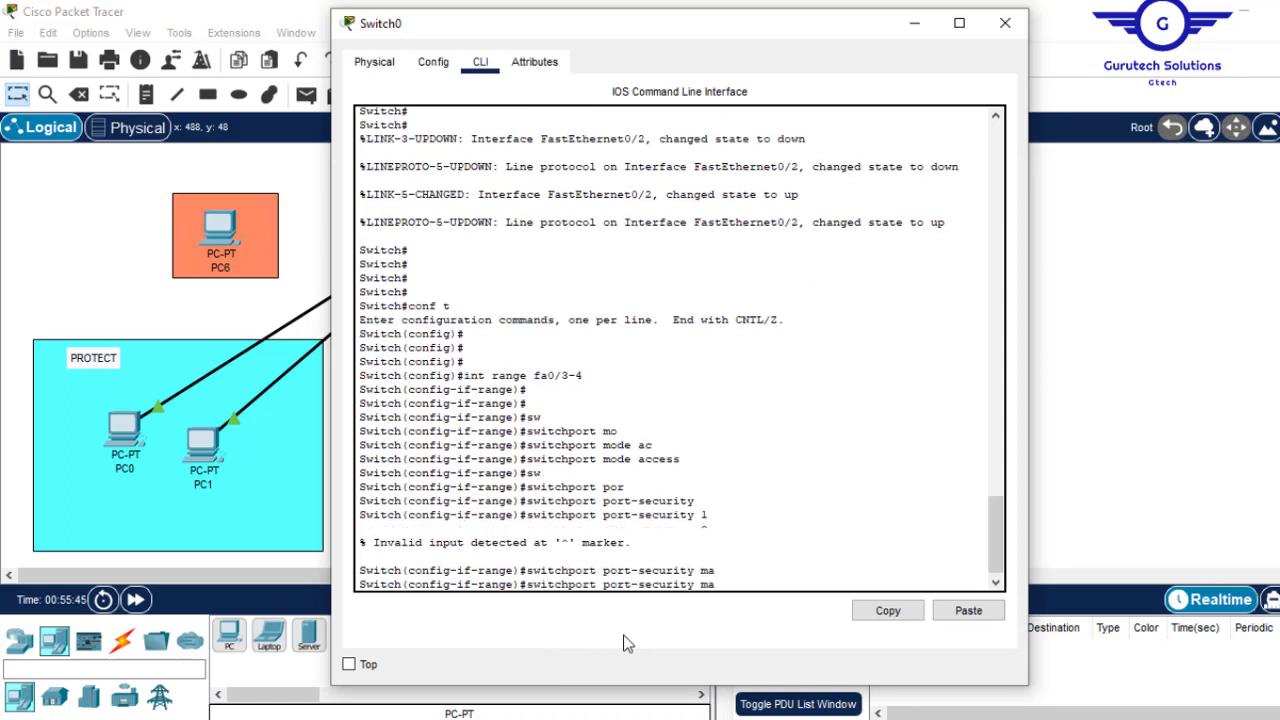
{"action": "type", "text": "x"}
{"action": "key", "text": "Tab"}
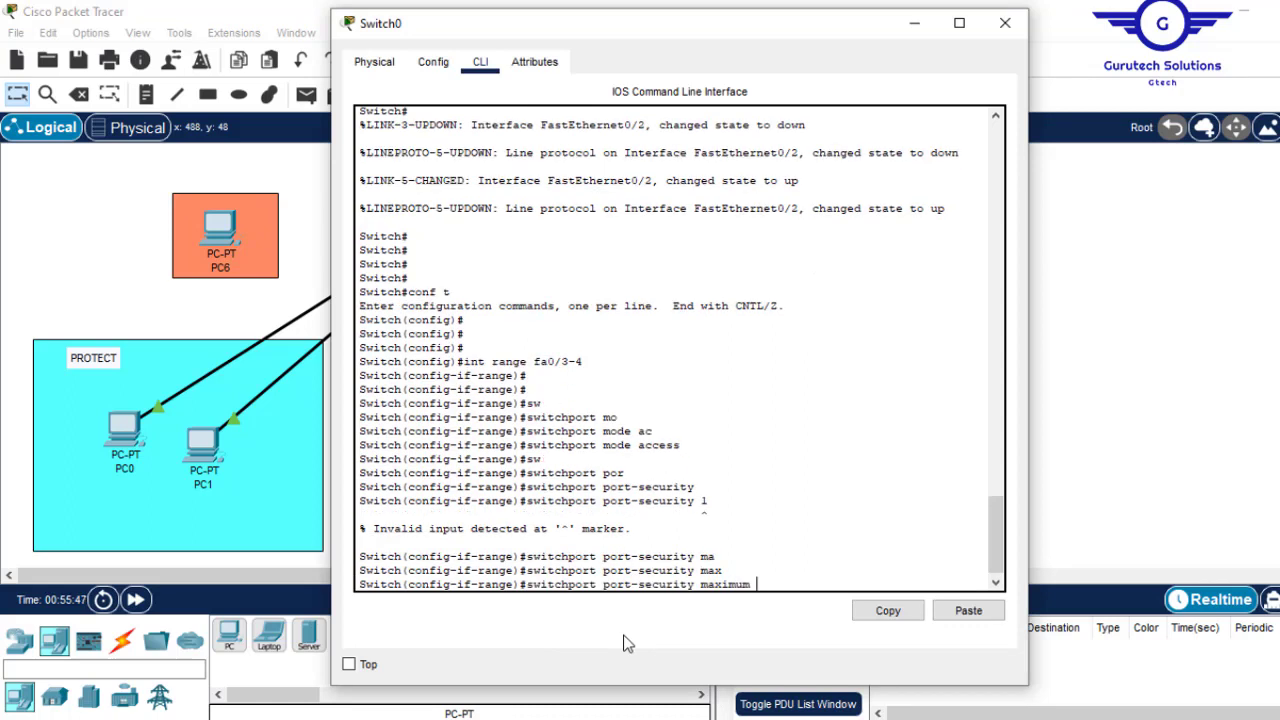
{"action": "type", "text": "1"}
{"action": "key", "text": "Return"}
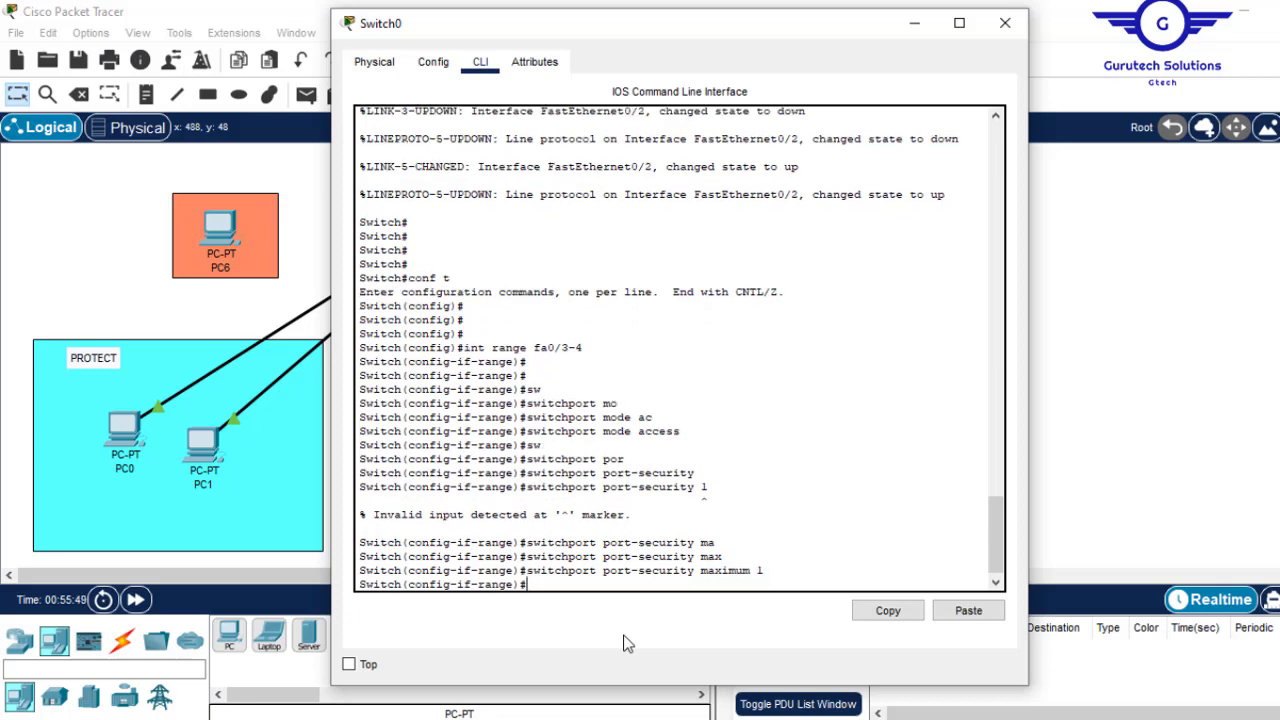
- Check the checklist, then enter switchport port-security mac-address and list its available options with a question mark
{"action": "left_click", "coordinate": [1203, 339]}
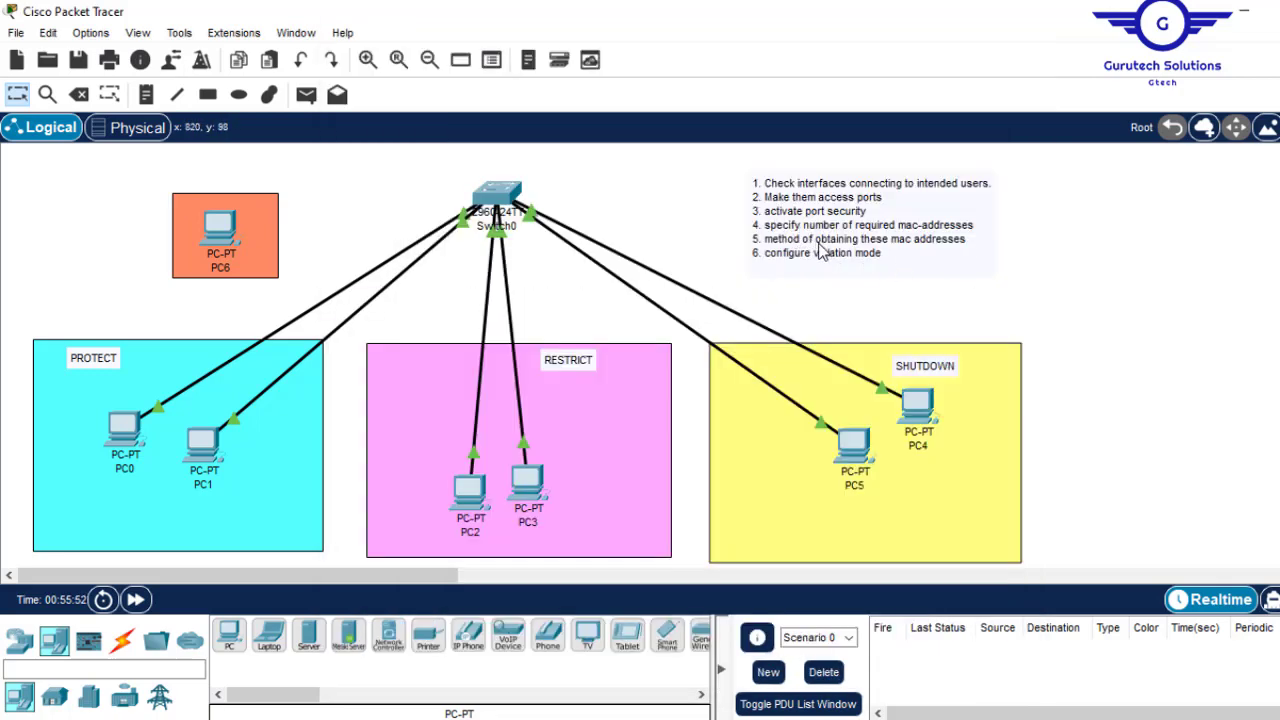
{"action": "left_click", "coordinate": [508, 205]}
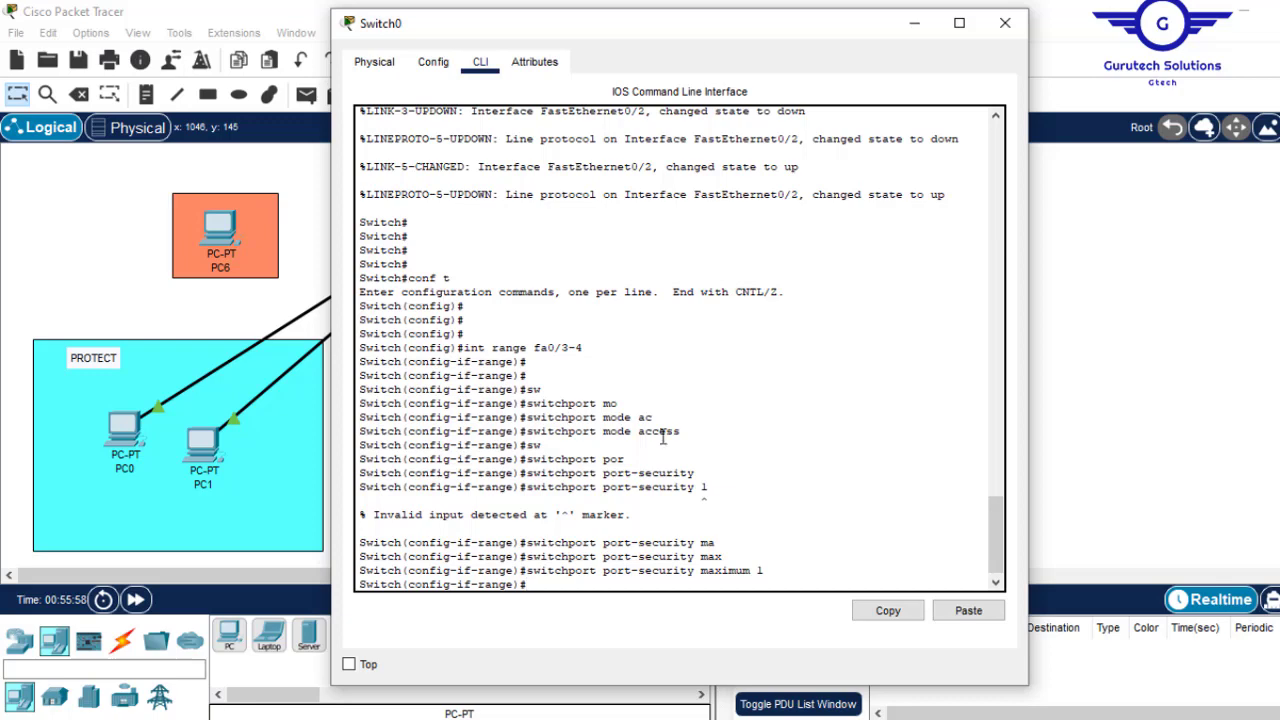
{"action": "type", "text": "sw"}
{"action": "key", "text": "Tab"}
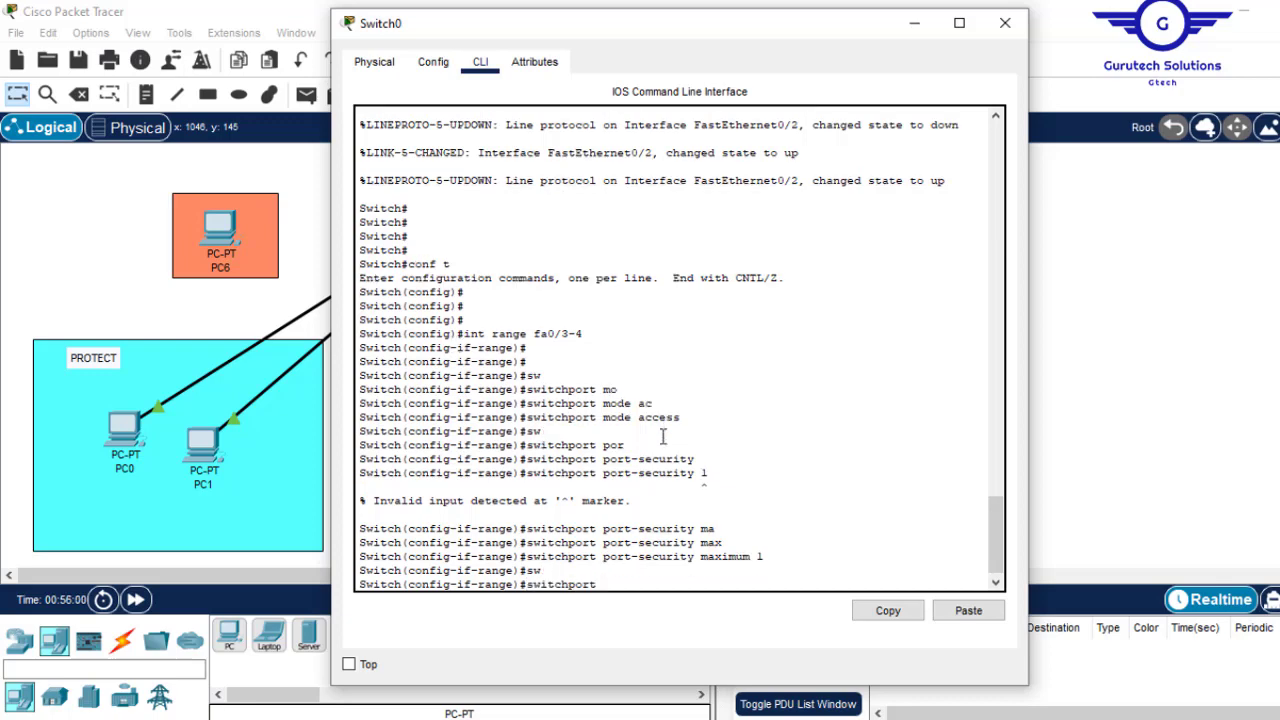
{"action": "type", "text": "p"}
{"action": "key", "text": "Tab"}
{"action": "type", "text": "or"}
{"action": "key", "text": "Tab"}
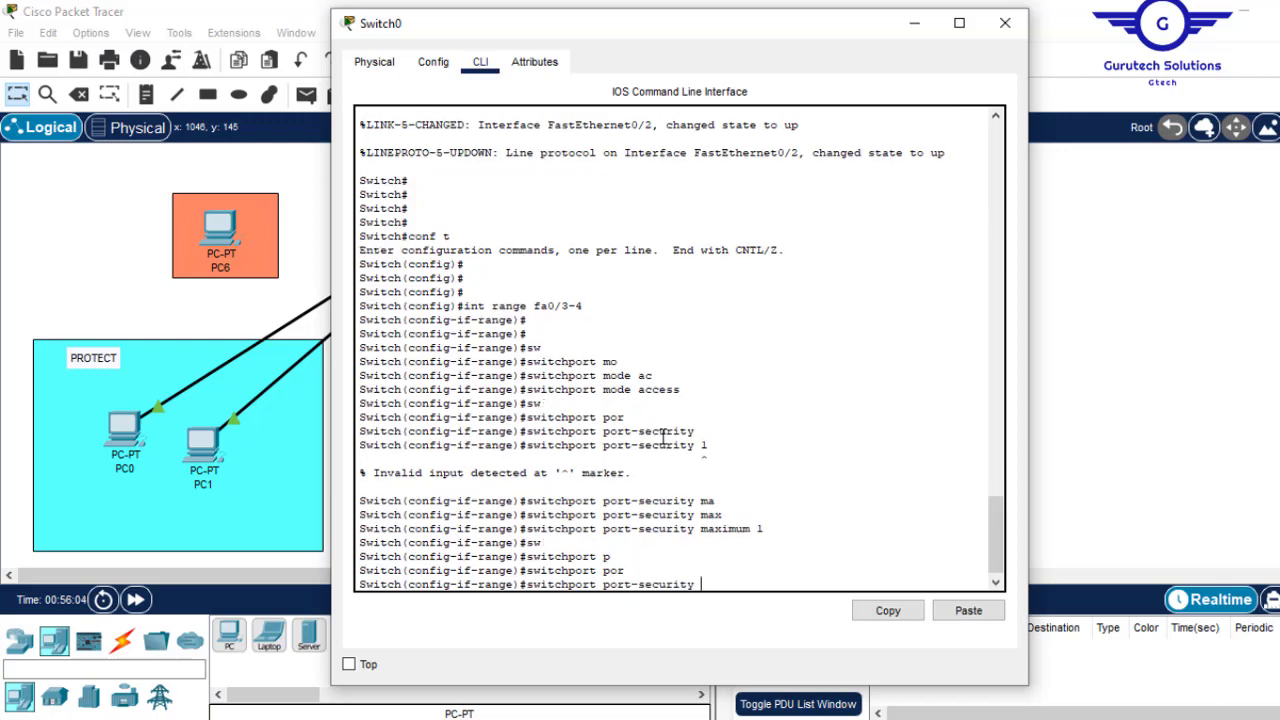
{"action": "type", "text": "mac"}
{"action": "key", "text": "Tab"}
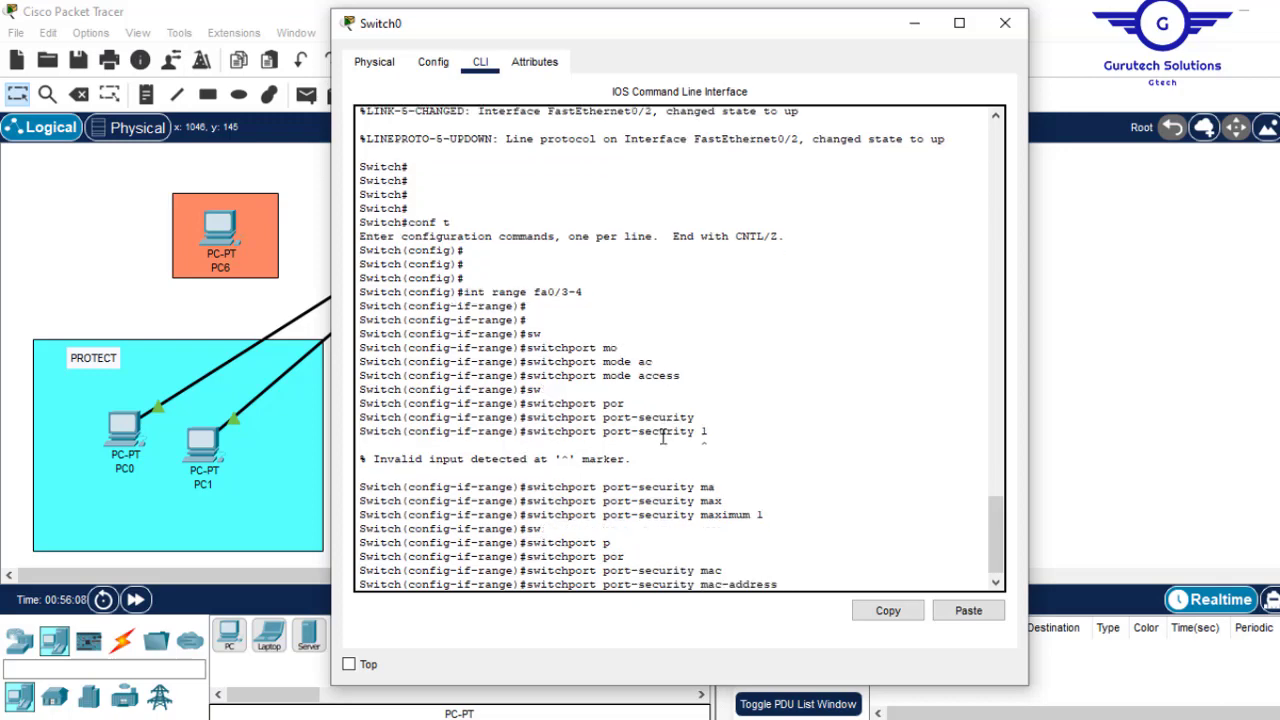
{"action": "type", "text": "?"}
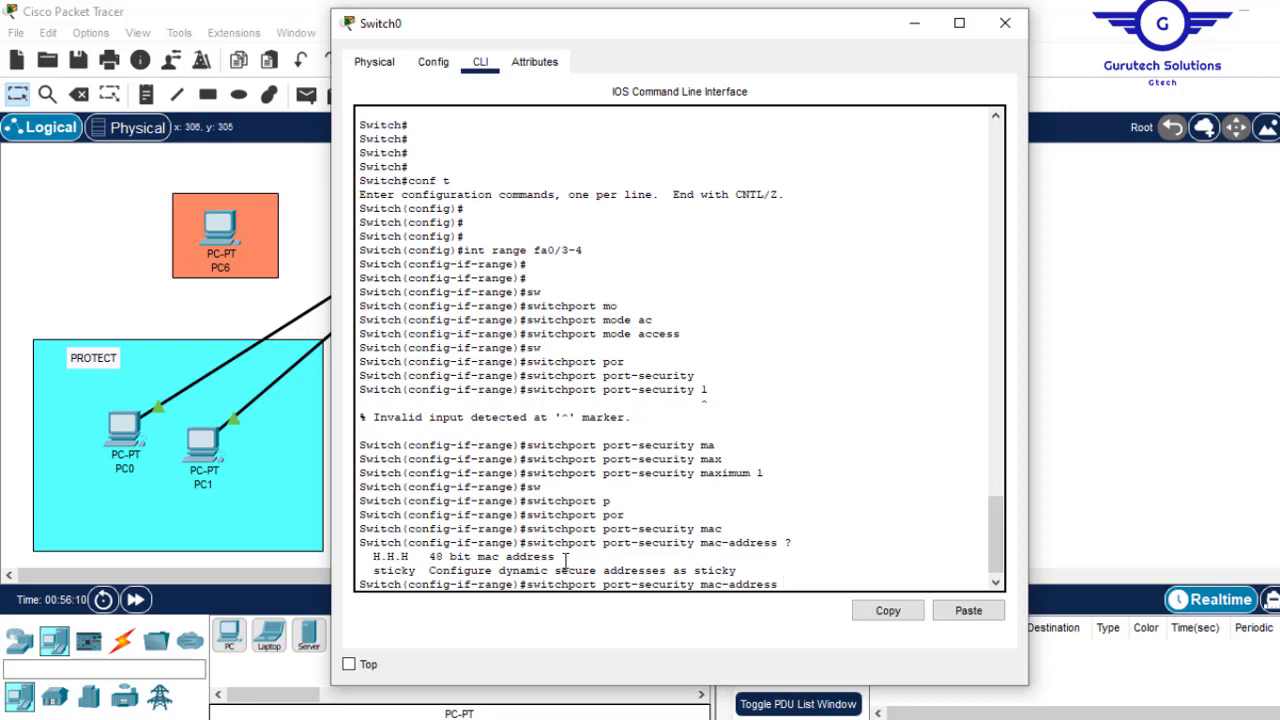
- Examine the H.H.H and sticky options for mac-address and the RESTRICT PCs they apply to
{"action": "left_click_drag", "start_coordinate": [566, 560], "coordinate": [372, 560]}
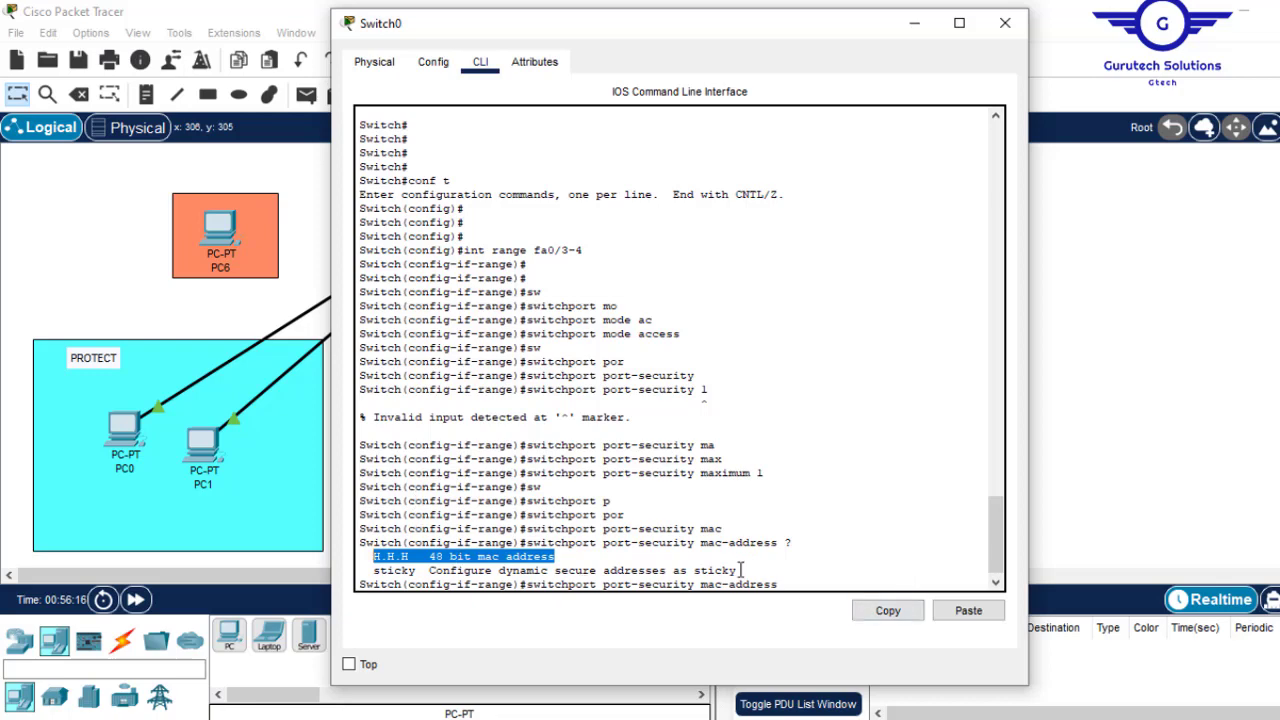
{"action": "left_click", "coordinate": [648, 576]}
{"action": "left_click_drag", "start_coordinate": [738, 570], "coordinate": [378, 572]}
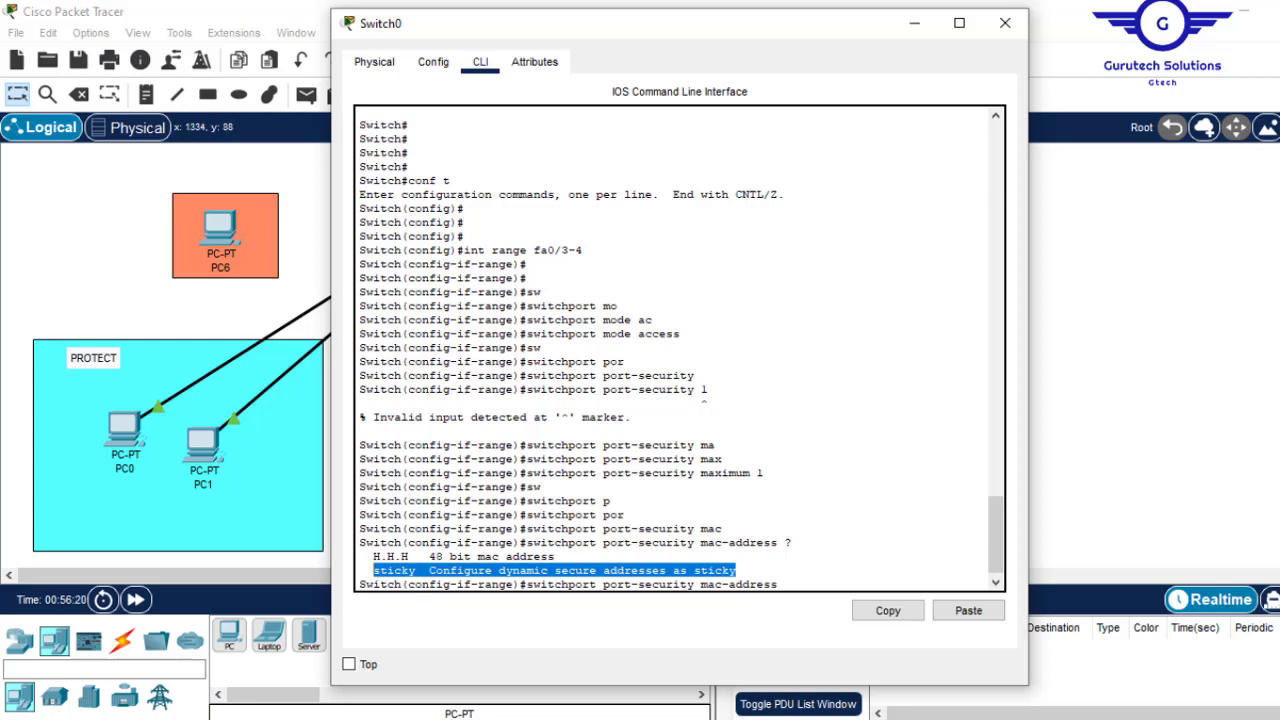
{"action": "left_click", "coordinate": [1085, 230]}
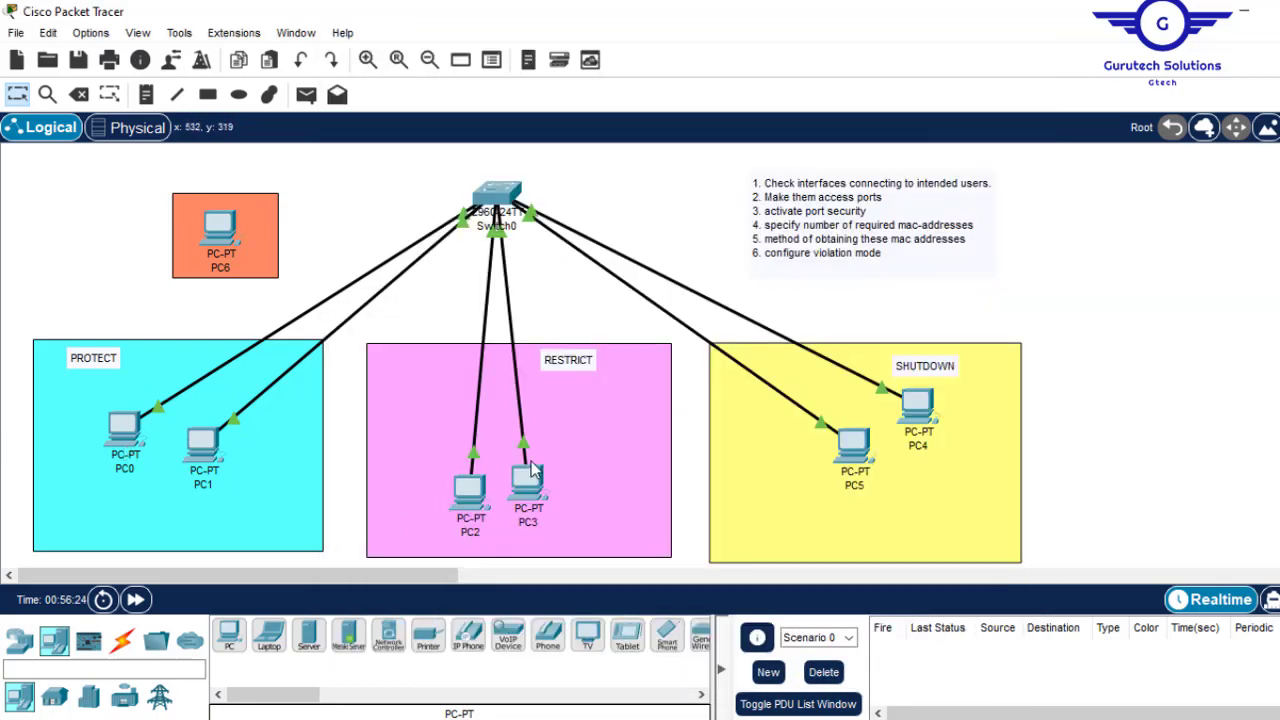
{"action": "left_click", "coordinate": [497, 193]}
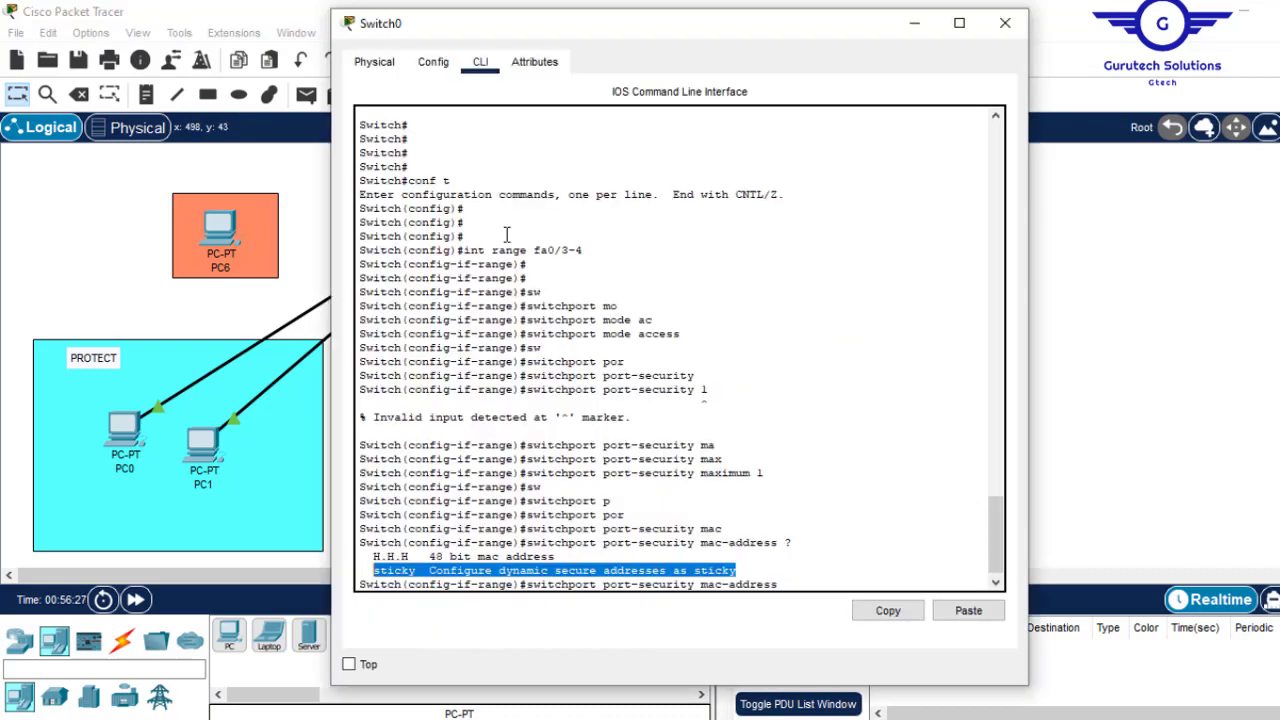
- Enable sticky learning of secure MAC addresses on fa0/3-4 with switchport port-security mac-address sticky
{"action": "left_click", "coordinate": [740, 568]}
{"action": "key", "text": "Return"}
{"action": "key", "text": "Up"}
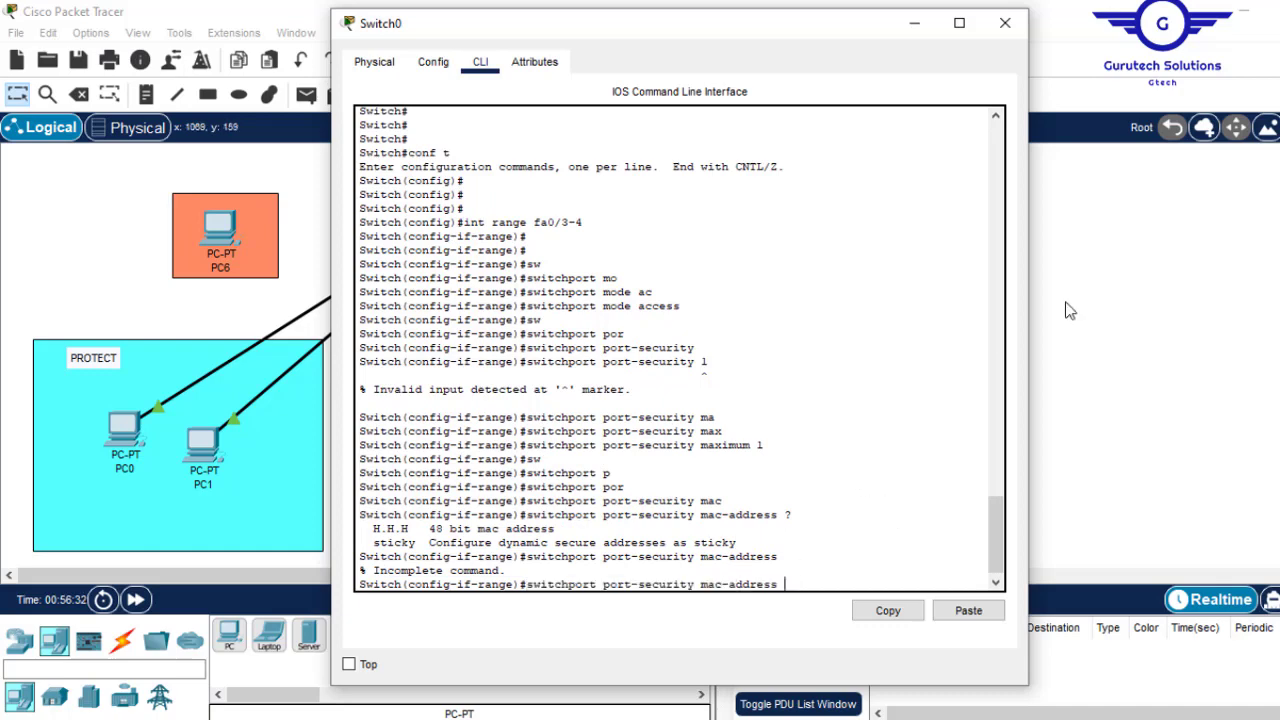
{"action": "left_click", "coordinate": [1147, 338]}
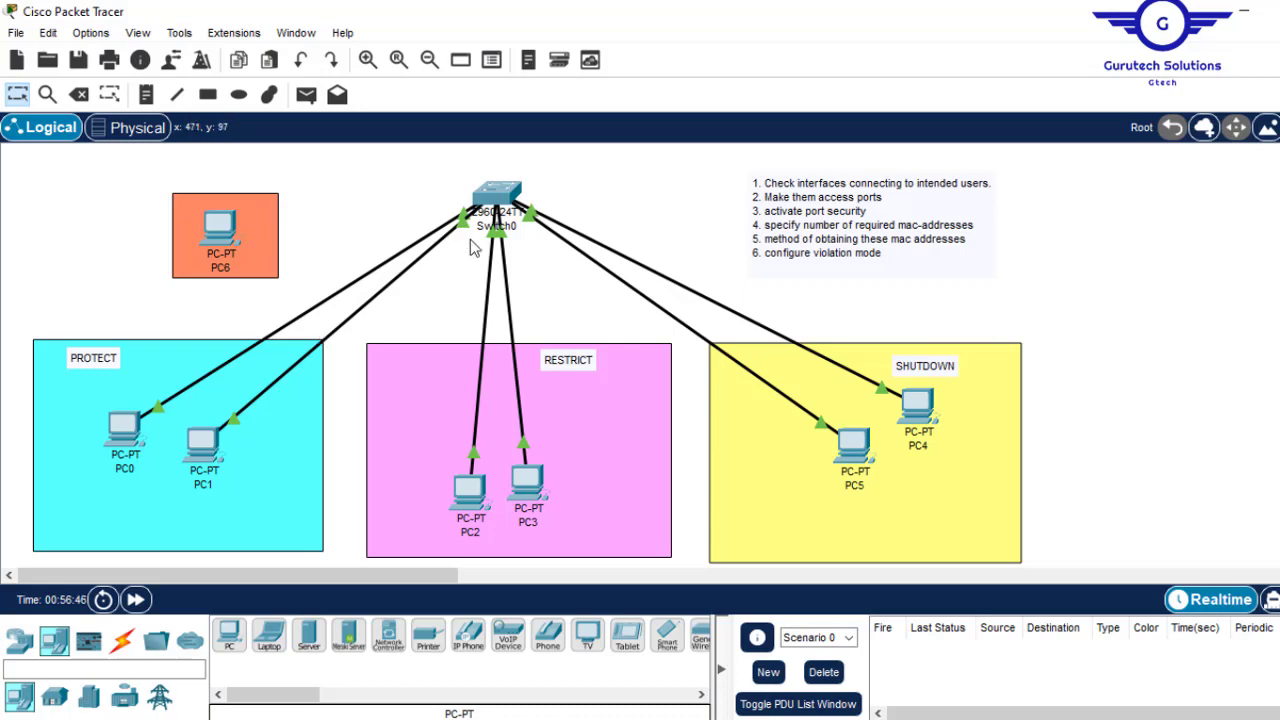
{"action": "left_click", "coordinate": [493, 200]}
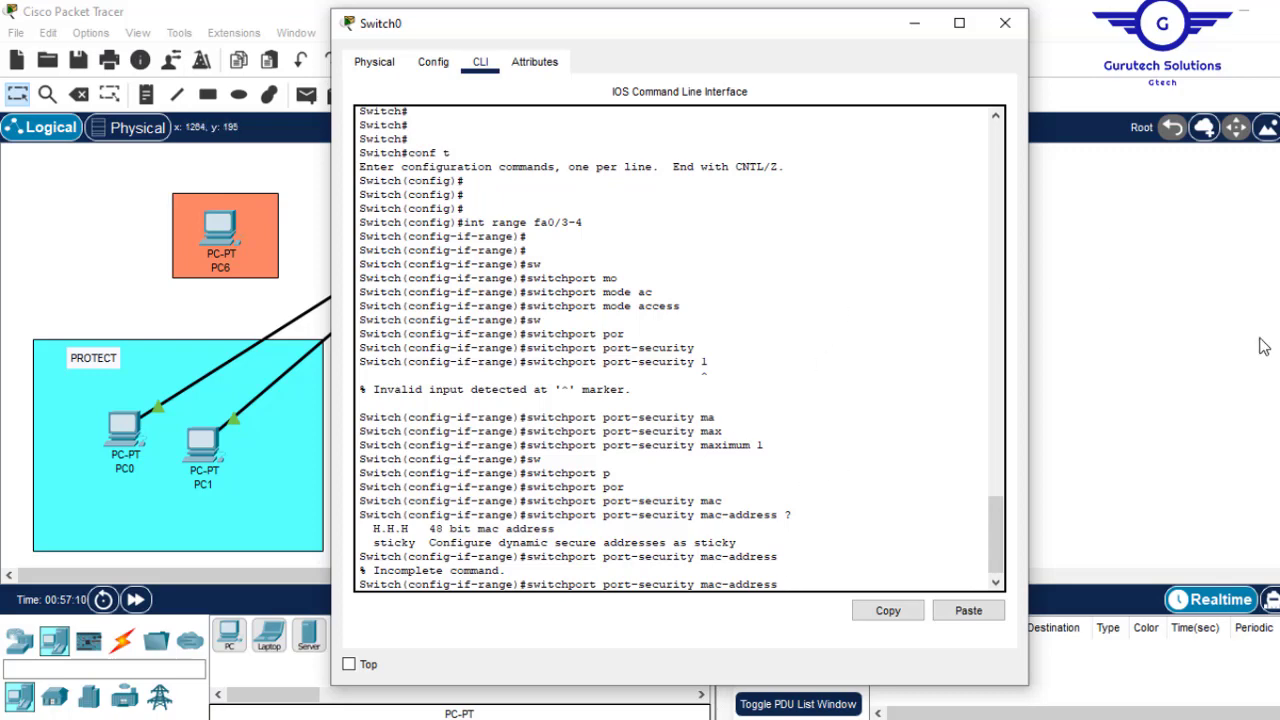
{"action": "left_click_drag", "start_coordinate": [583, 223], "coordinate": [528, 223]}
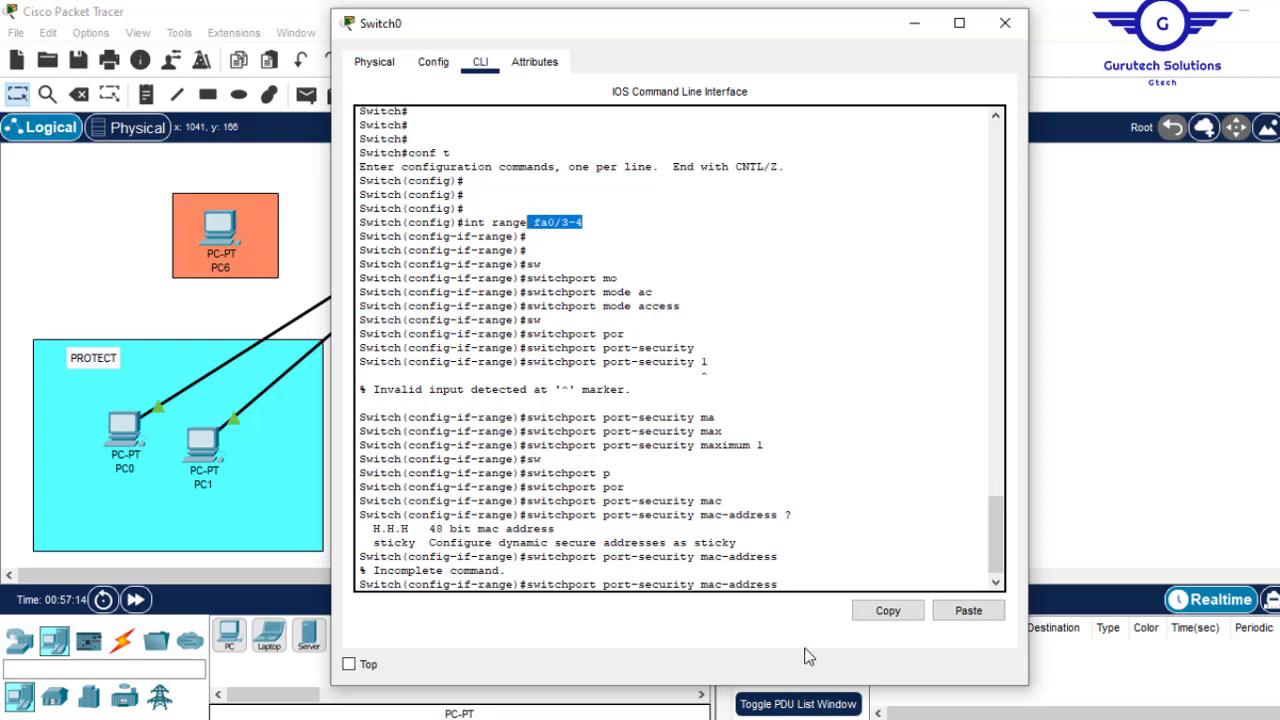
{"action": "left_click", "coordinate": [818, 583]}
{"action": "type", "text": "sti"}
{"action": "key", "text": "Tab"}
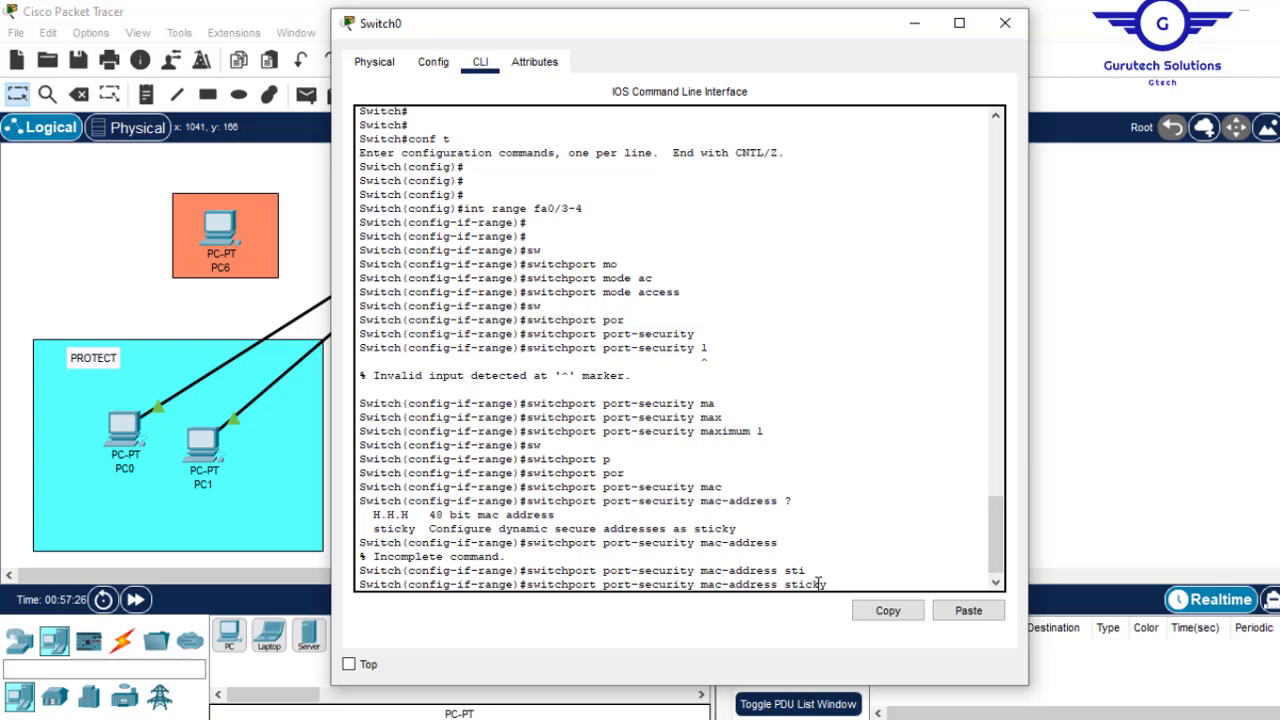
{"action": "key", "text": "Return"}
- Set the violation mode of fa0/3-4 with switchport port-security violation restrict, and exit to global configuration mode
{"action": "key", "text": "Up"}
{"action": "key", "text": "Up"}
{"action": "key", "text": "Up"}
{"action": "key", "text": "Up"}
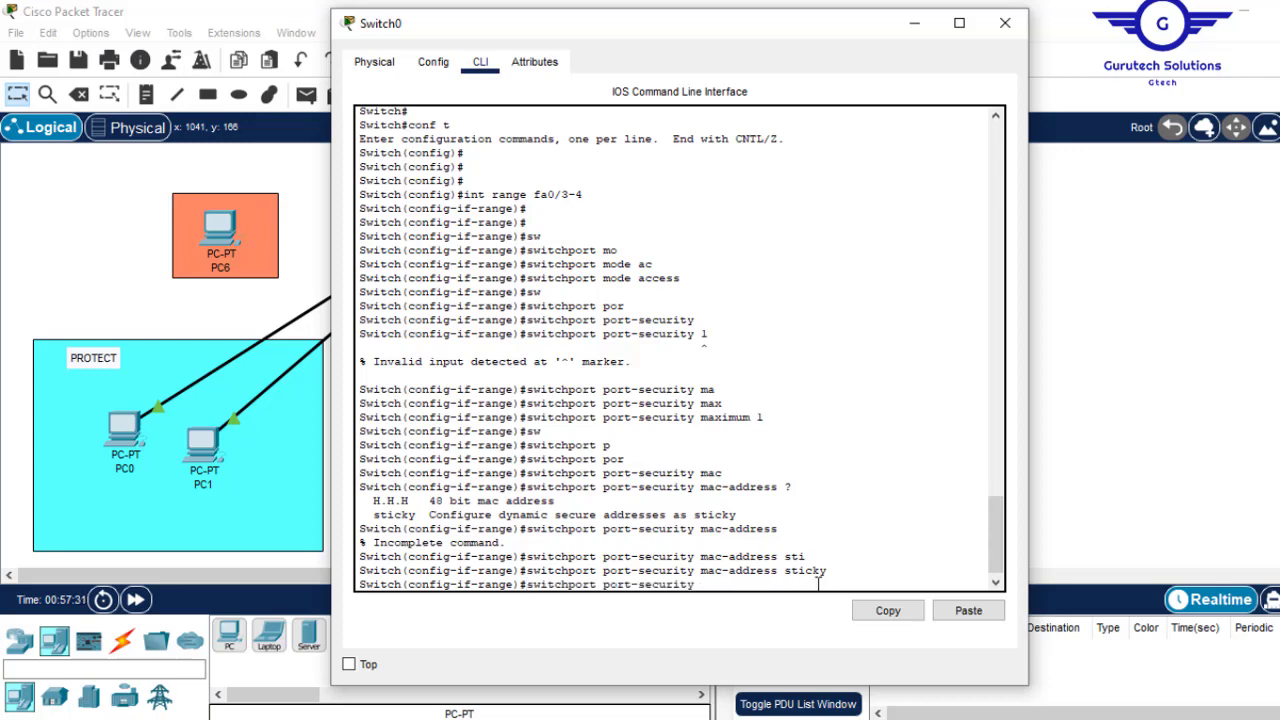
{"action": "type", "text": "v"}
{"action": "key", "text": "Tab"}
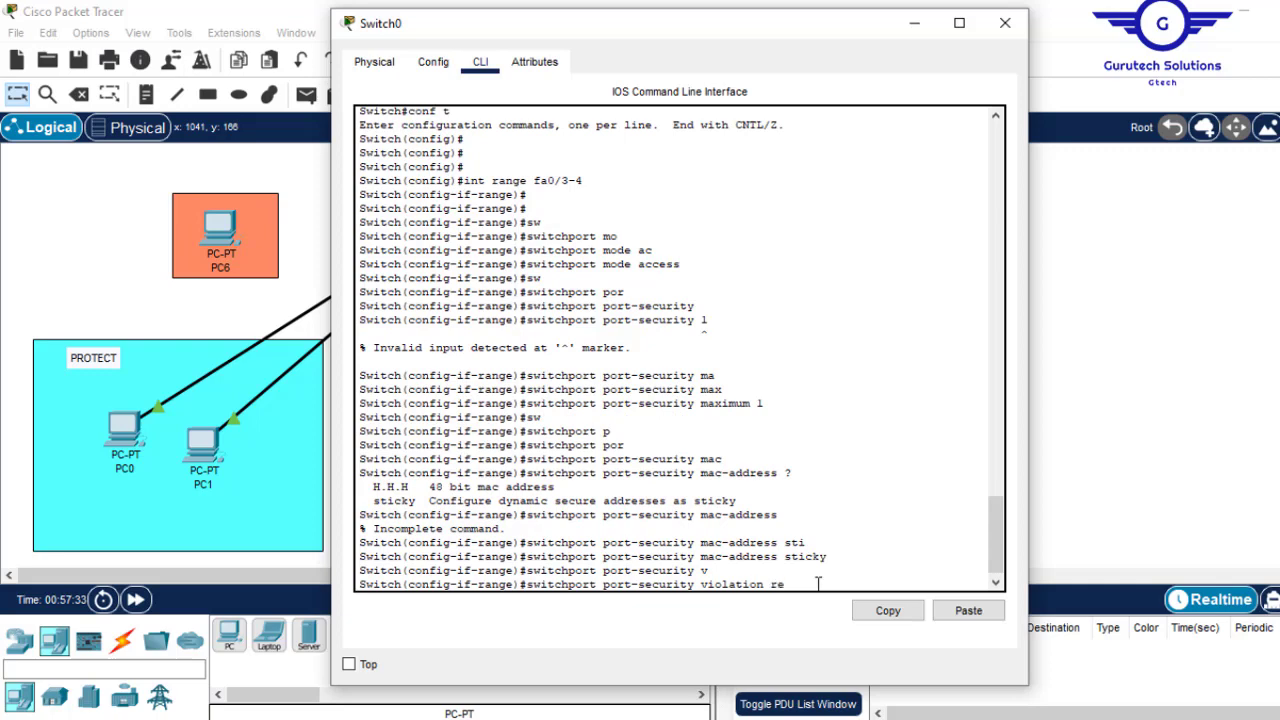
{"action": "key", "text": "BackSpace"}
{"action": "key", "text": "BackSpace"}
{"action": "type", "text": "strict"}
{"action": "key", "text": "Tab"}
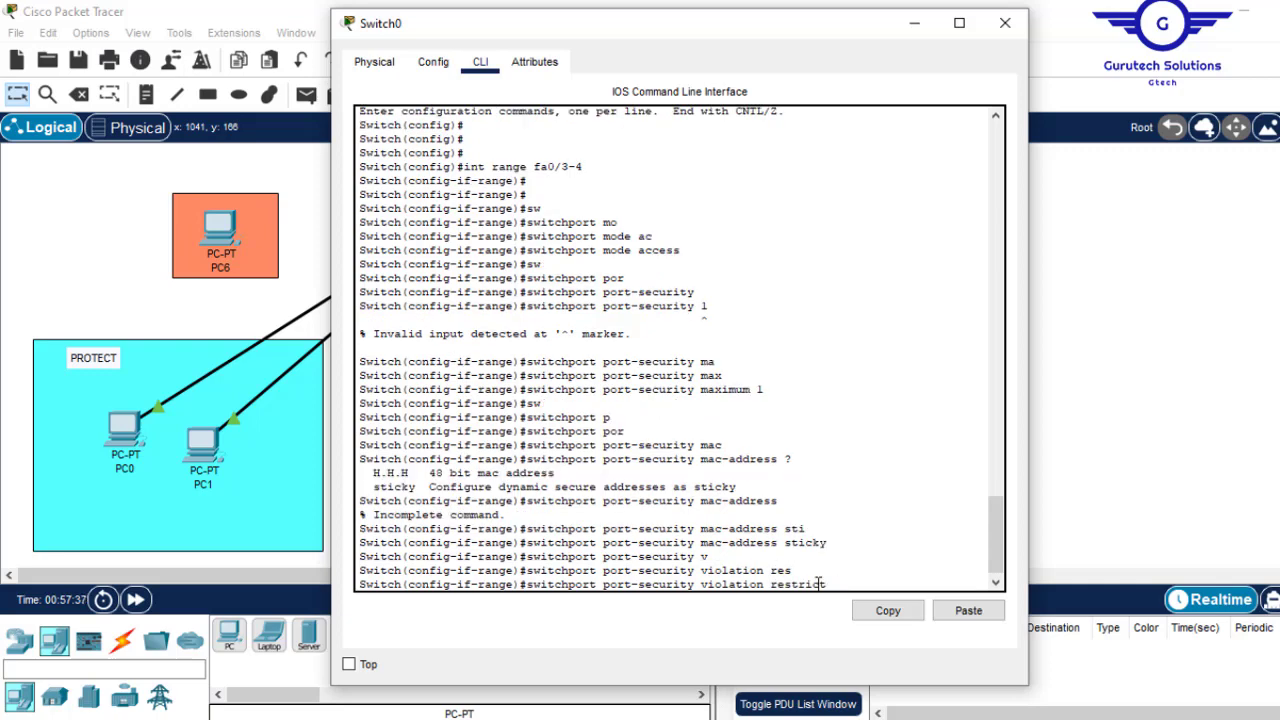
{"action": "key", "text": "Return"}
{"action": "type", "text": "ex"}
{"action": "key", "text": "Return"}
{"action": "key", "text": "Return"}
{"action": "key", "text": "Return"}
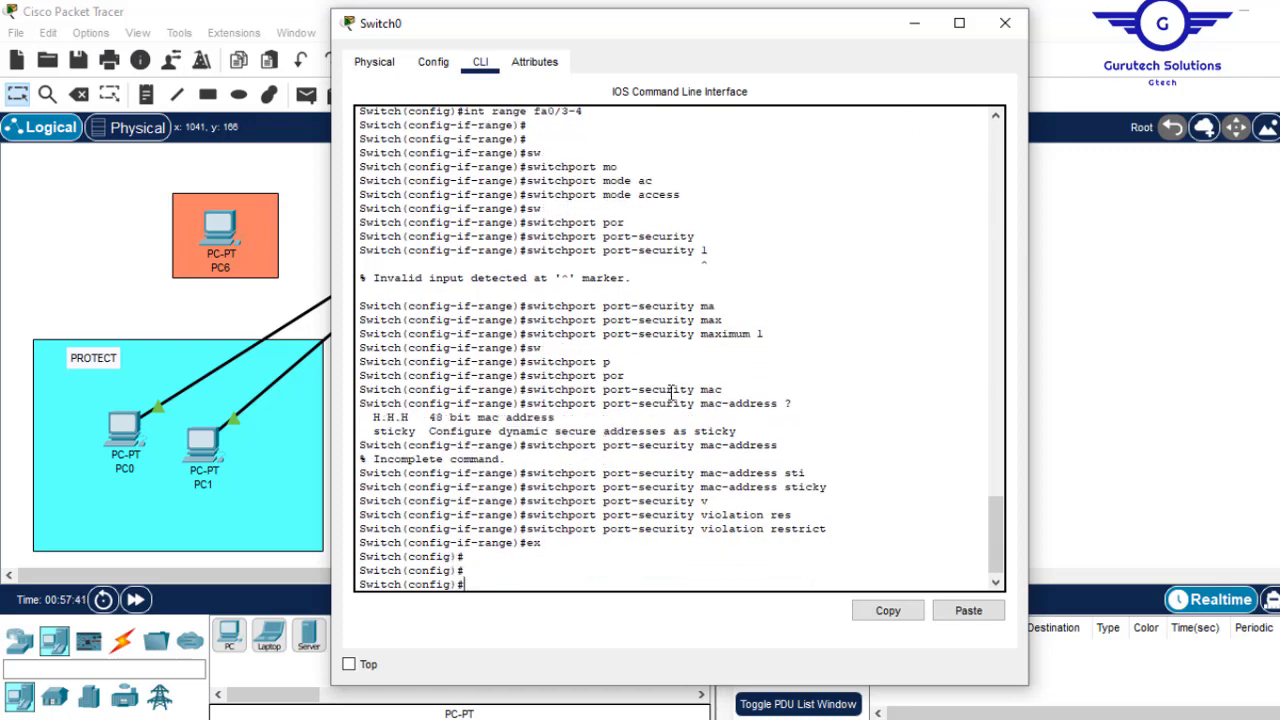
- Run do sh port-sec and examine the Security Action and CurrentAddr values for Fa0/1 to Fa0/4
{"action": "type", "text": "do sh port-sec"}
{"action": "key", "text": "Tab"}
{"action": "key", "text": "Return"}
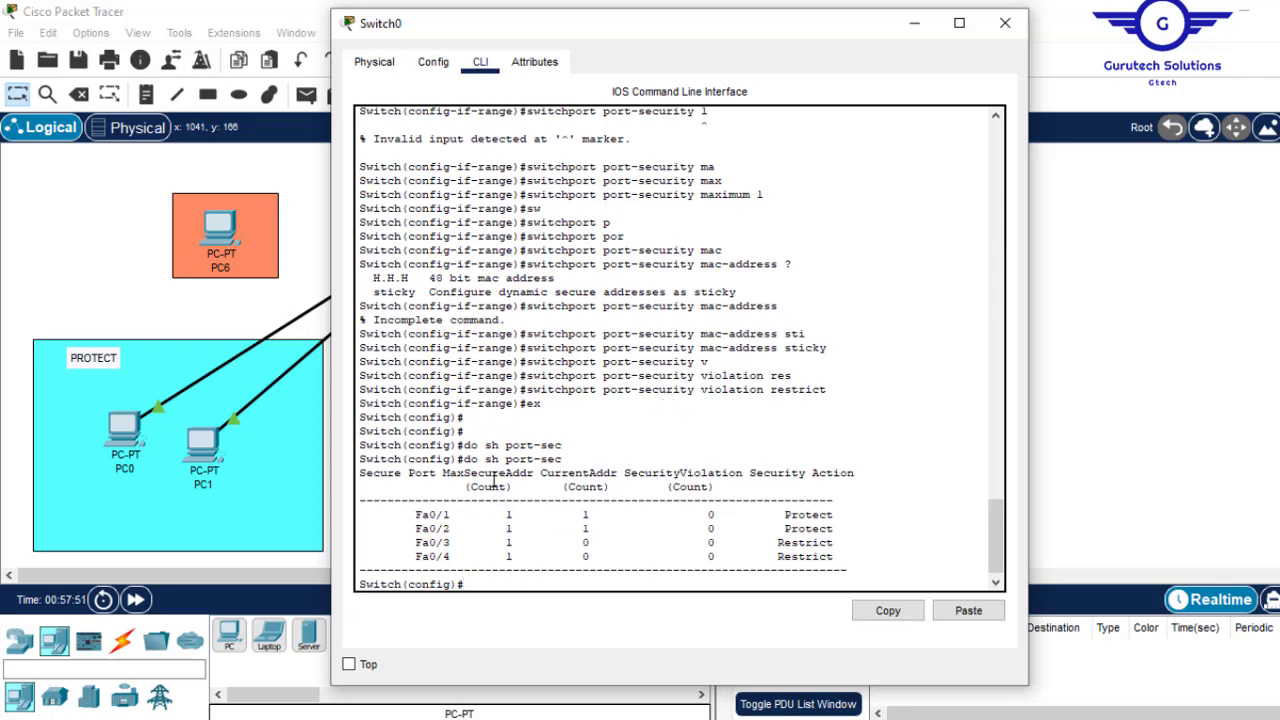
{"action": "left_click_drag", "start_coordinate": [451, 528], "coordinate": [437, 513]}
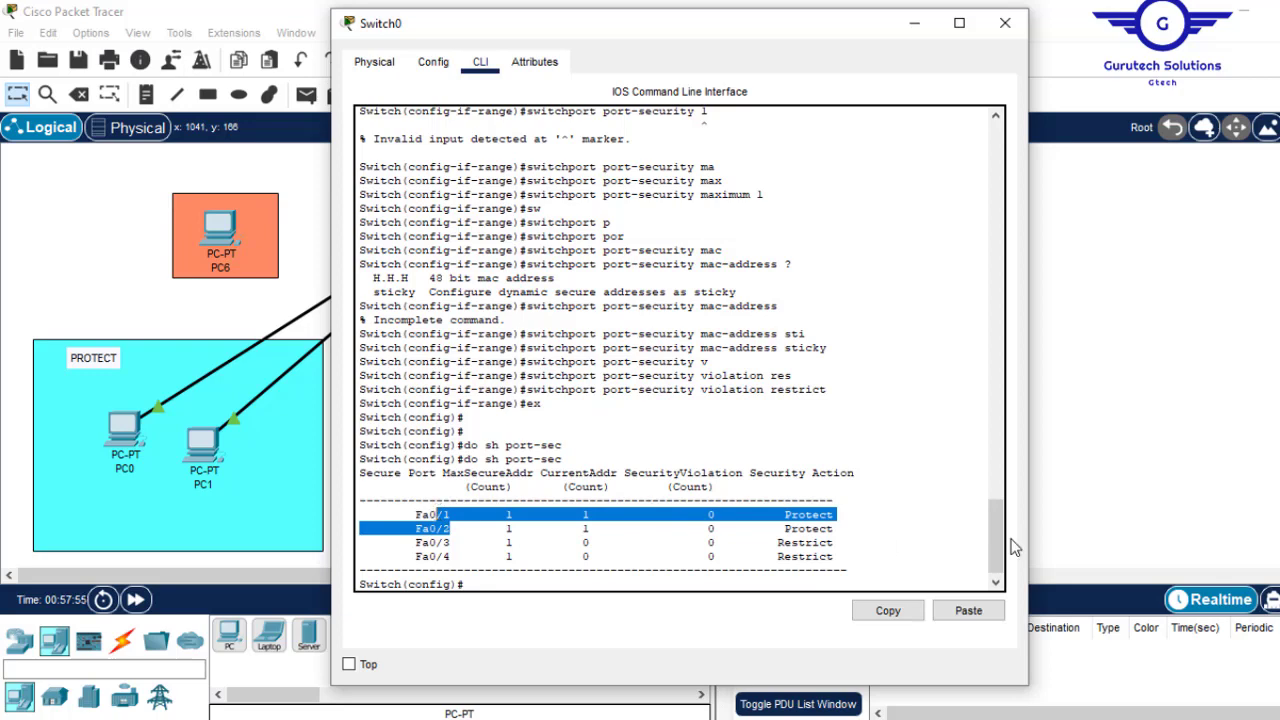
{"action": "left_click_drag", "start_coordinate": [842, 529], "coordinate": [785, 508]}
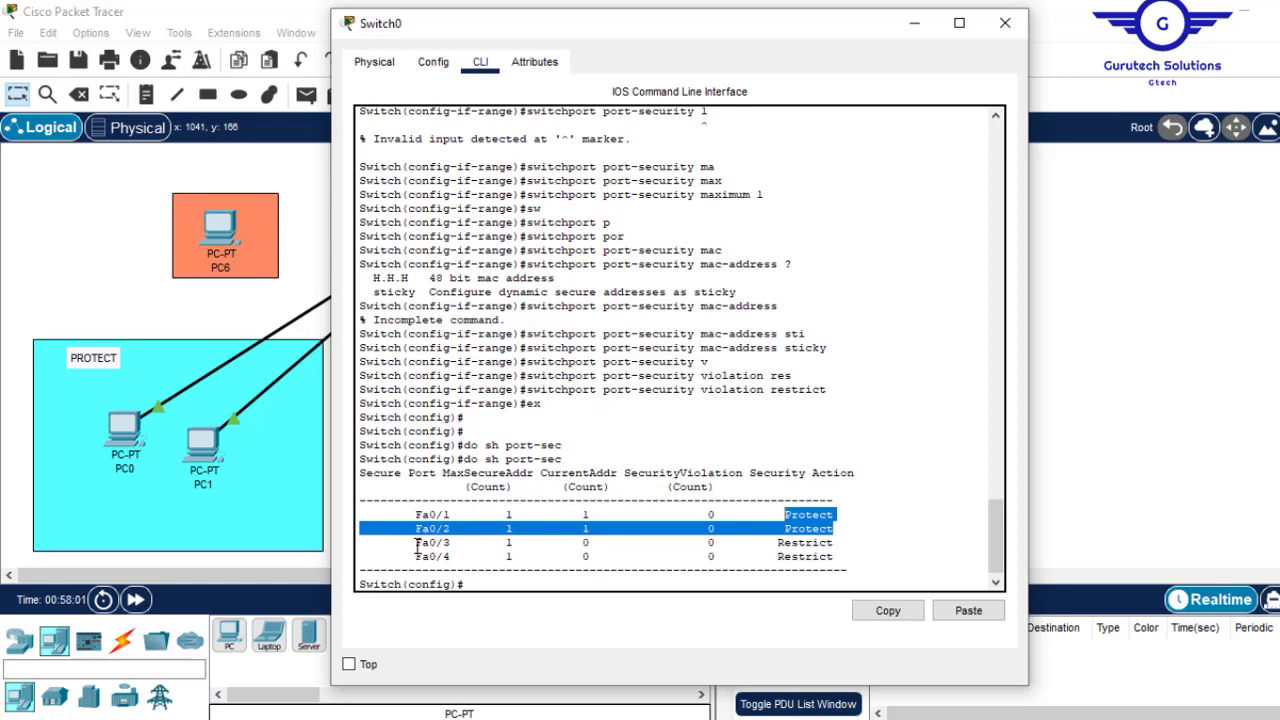
{"action": "left_click_drag", "start_coordinate": [418, 545], "coordinate": [637, 555]}
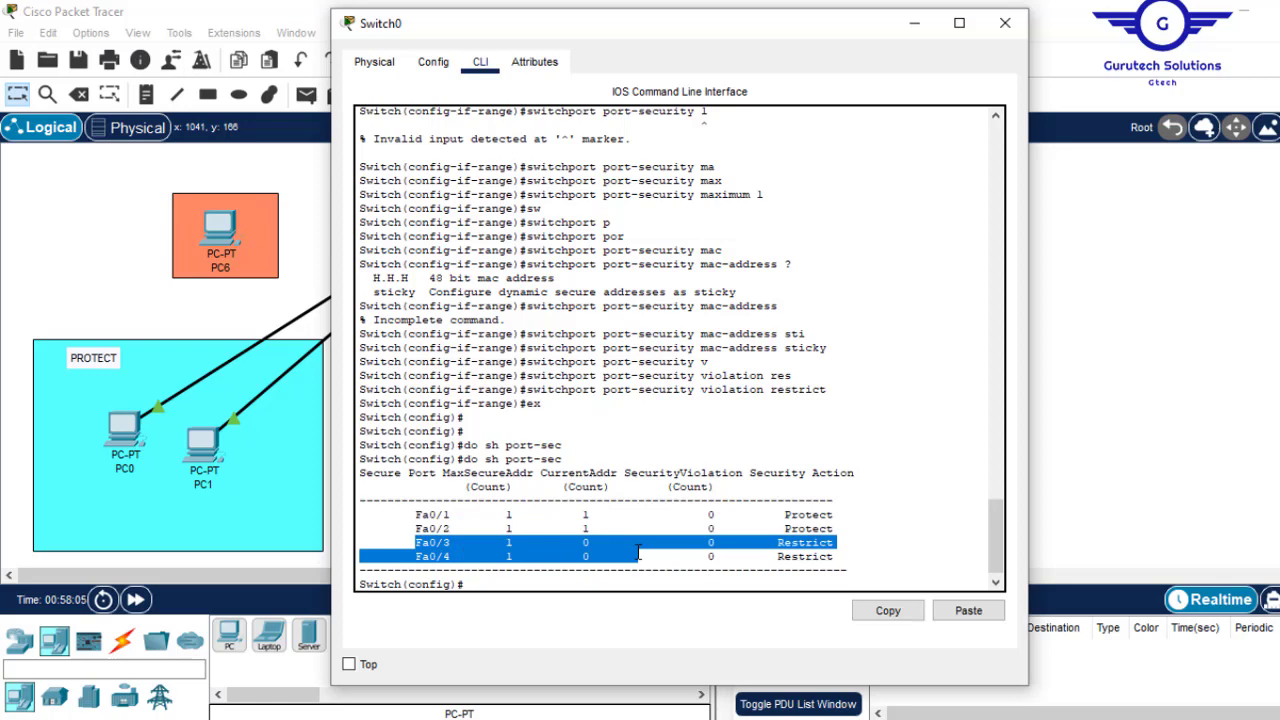
{"action": "left_click", "coordinate": [828, 557]}
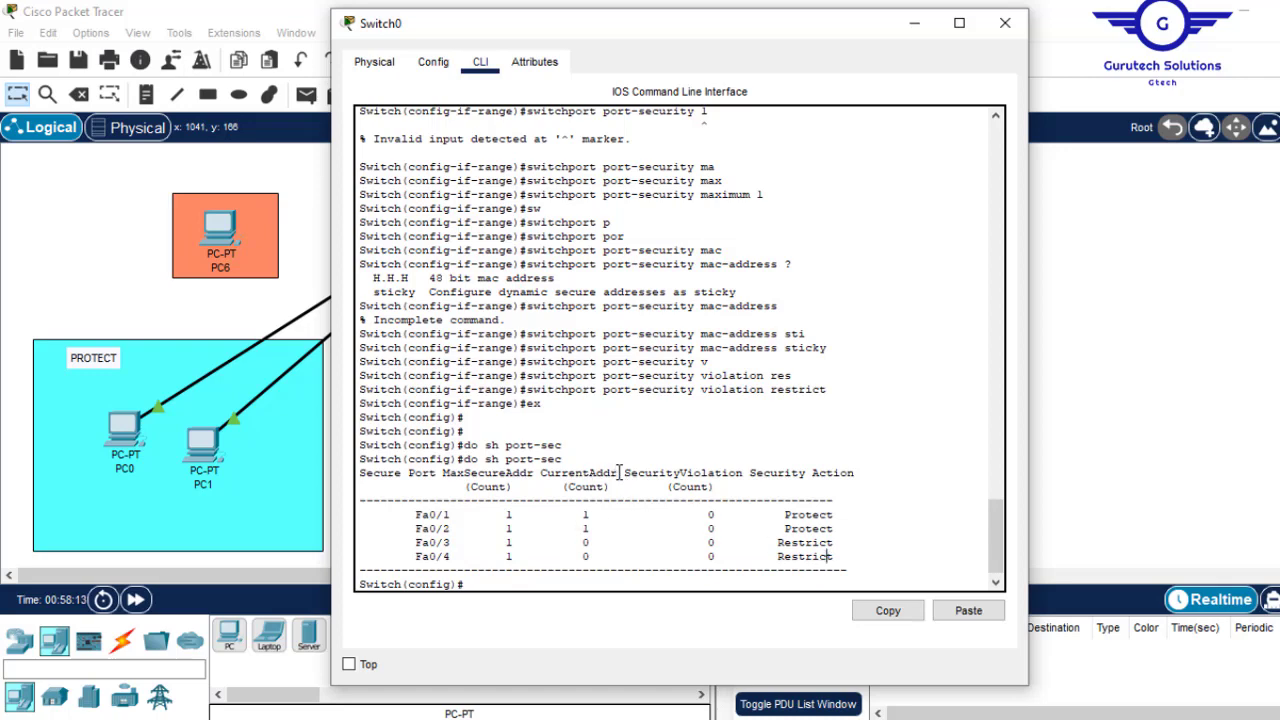
{"action": "left_click_drag", "start_coordinate": [618, 473], "coordinate": [541, 472]}
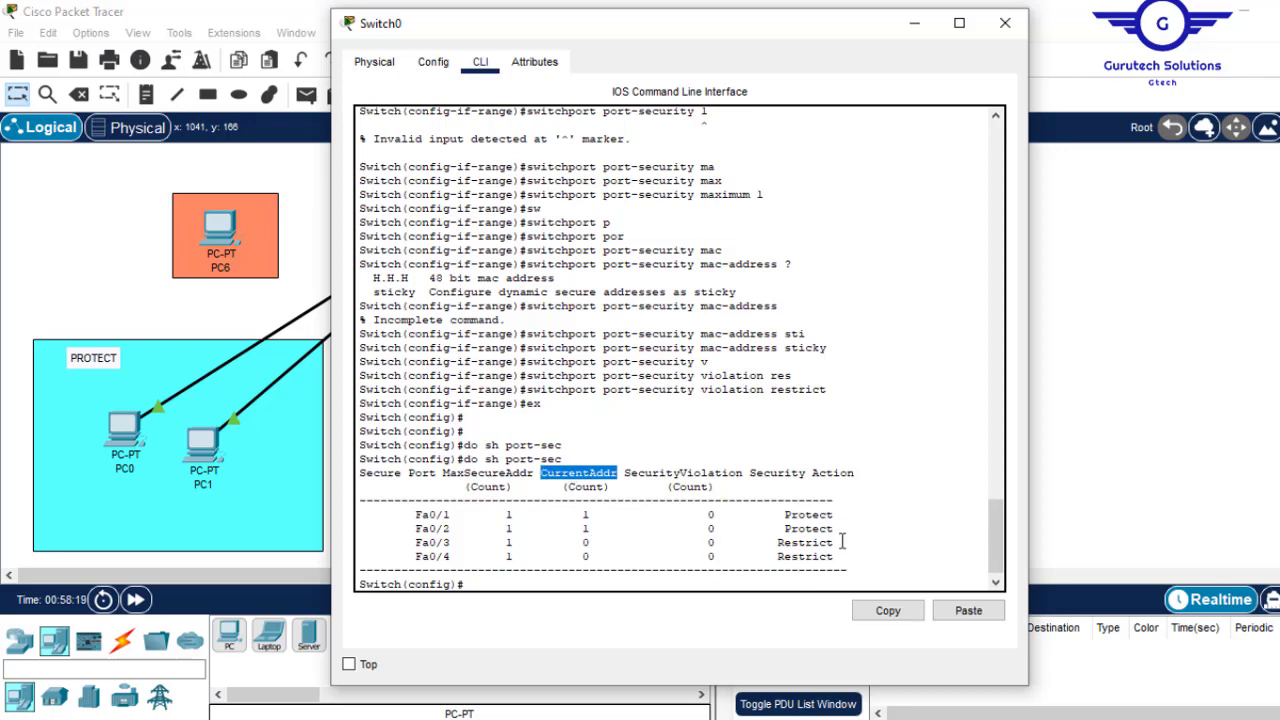
{"action": "left_click_drag", "start_coordinate": [838, 530], "coordinate": [597, 555]}
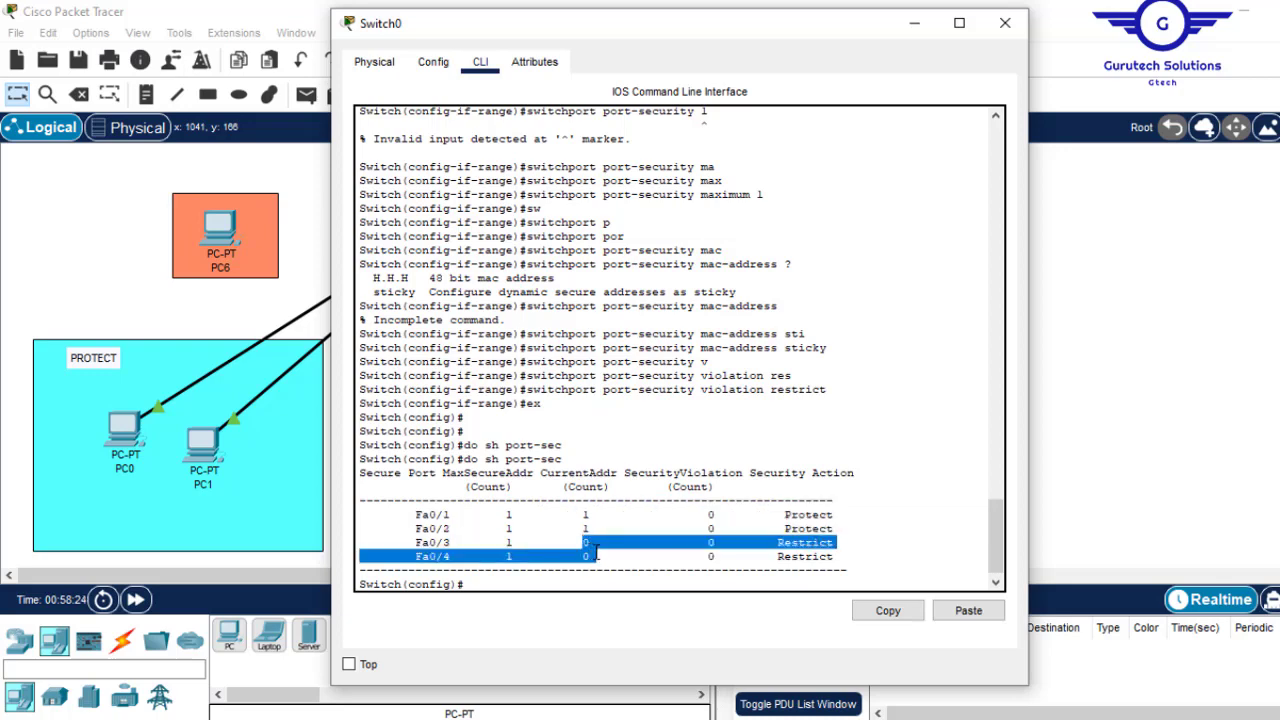
{"action": "left_click", "coordinate": [591, 486]}
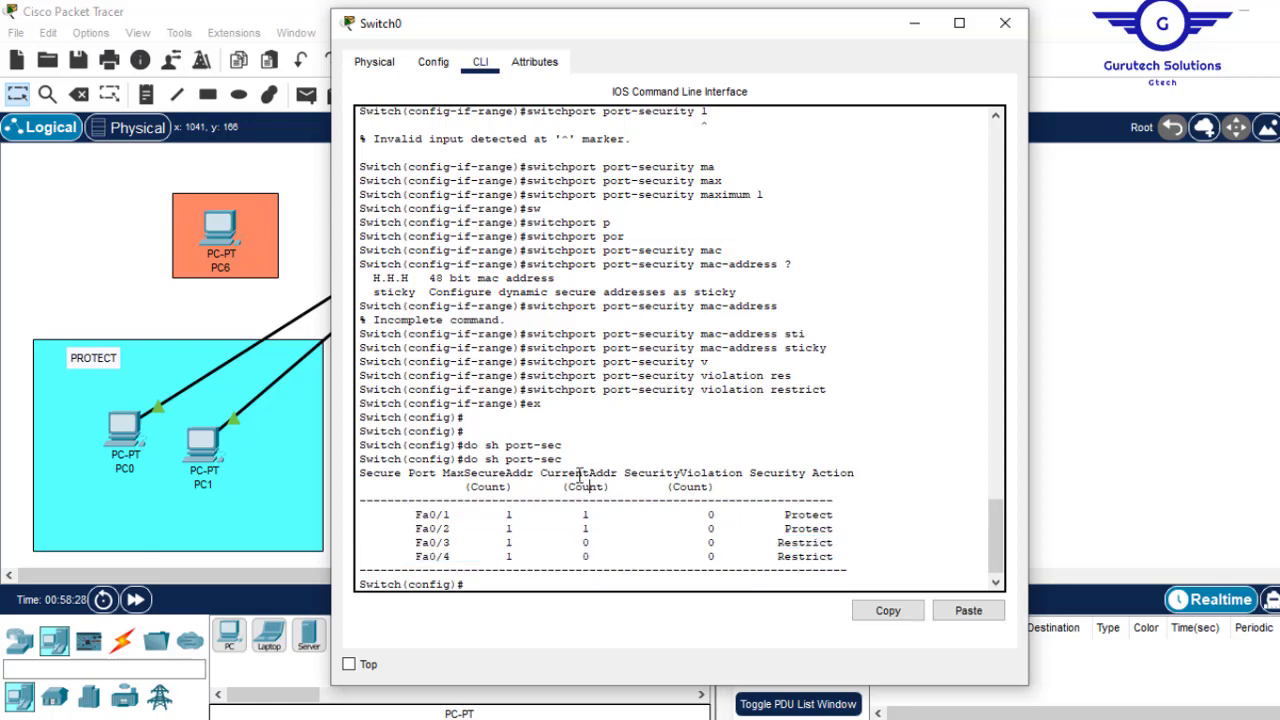
- Assign PC2 the static IPv4 address 192.168.1.10 with the default subnet mask, and close its window
{"action": "left_click", "coordinate": [912, 30]}
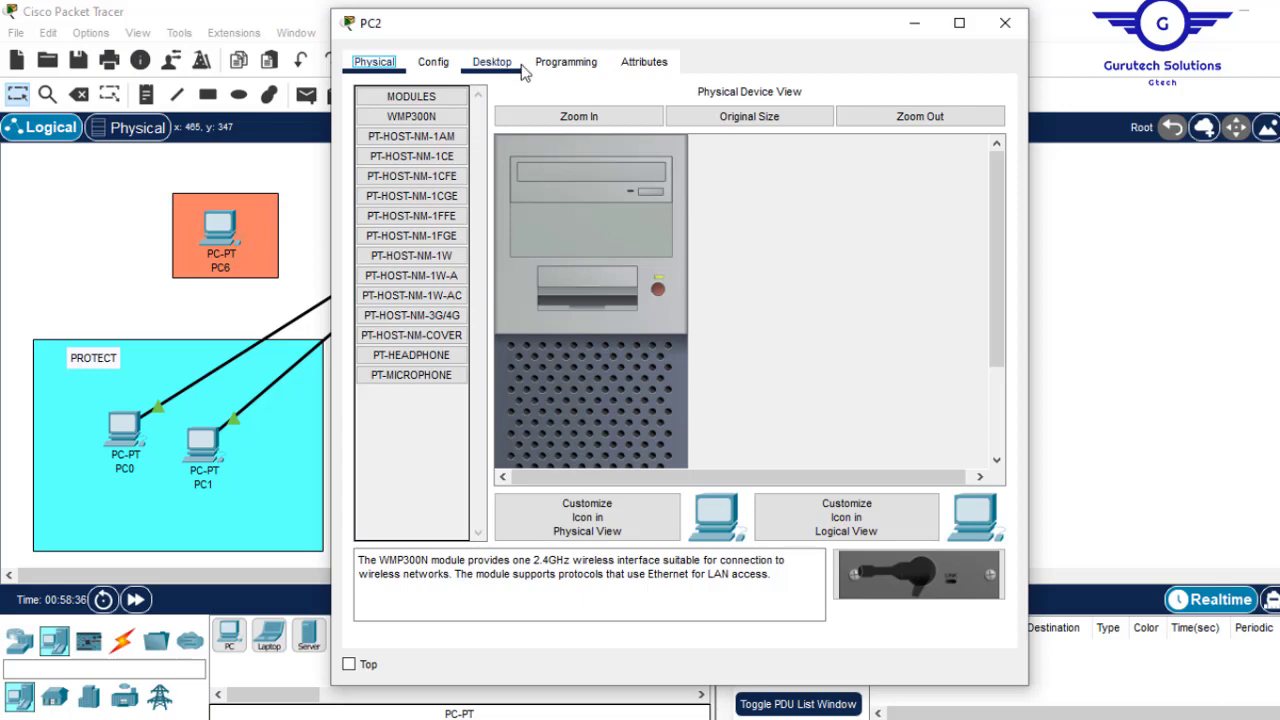
{"action": "left_click", "coordinate": [493, 66]}
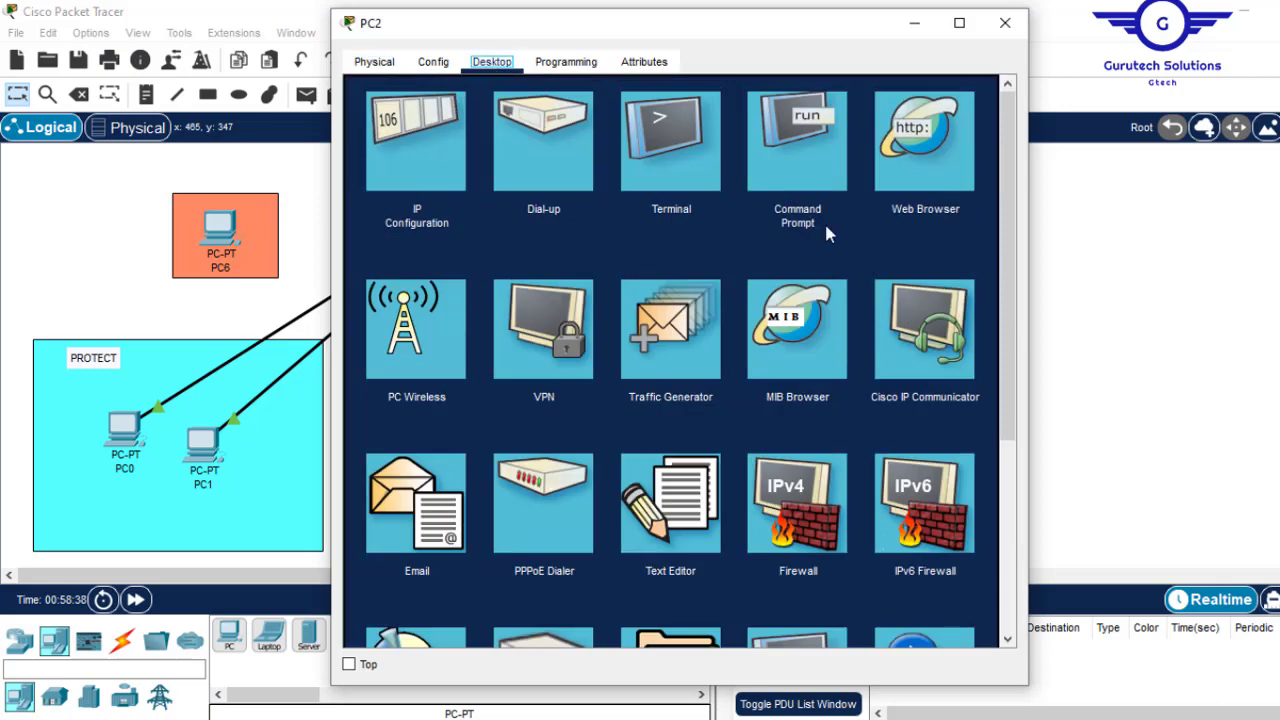
{"action": "left_click", "coordinate": [420, 190]}
{"action": "left_click", "coordinate": [594, 203]}
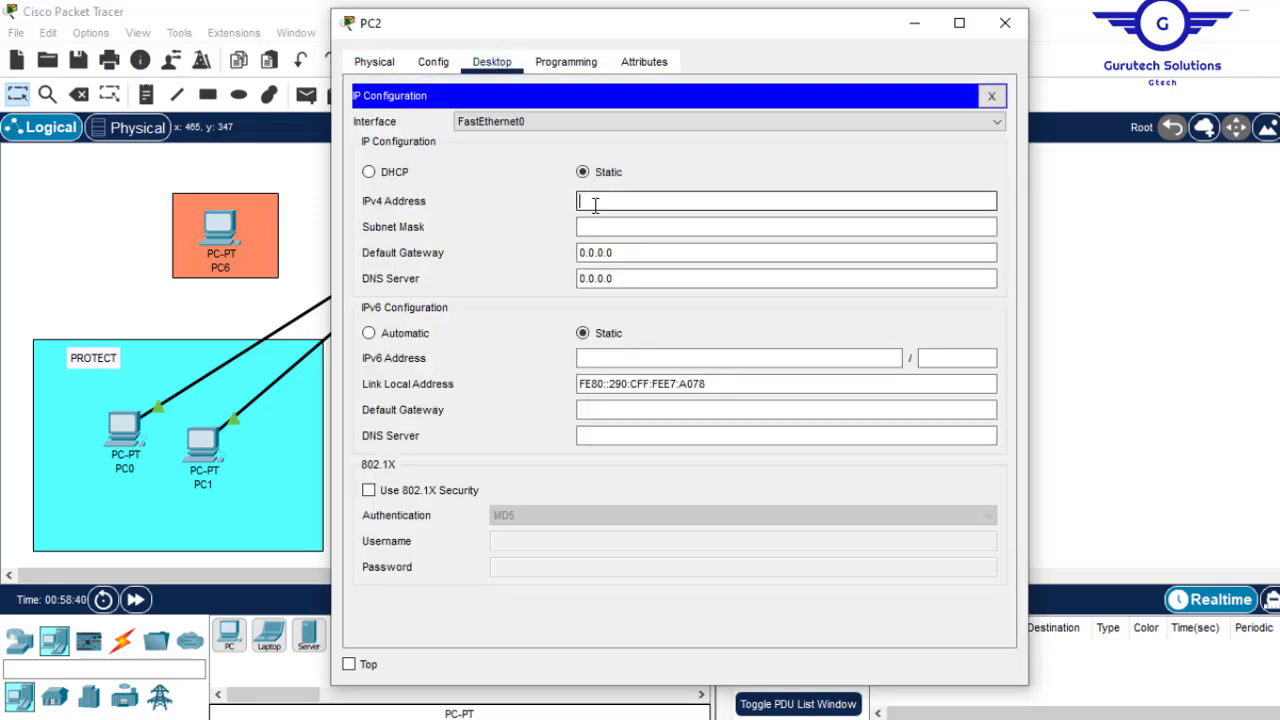
{"action": "type", "text": "192.168.1.2"}
{"action": "key", "text": "BackSpace"}
{"action": "left_click", "coordinate": [609, 225]}
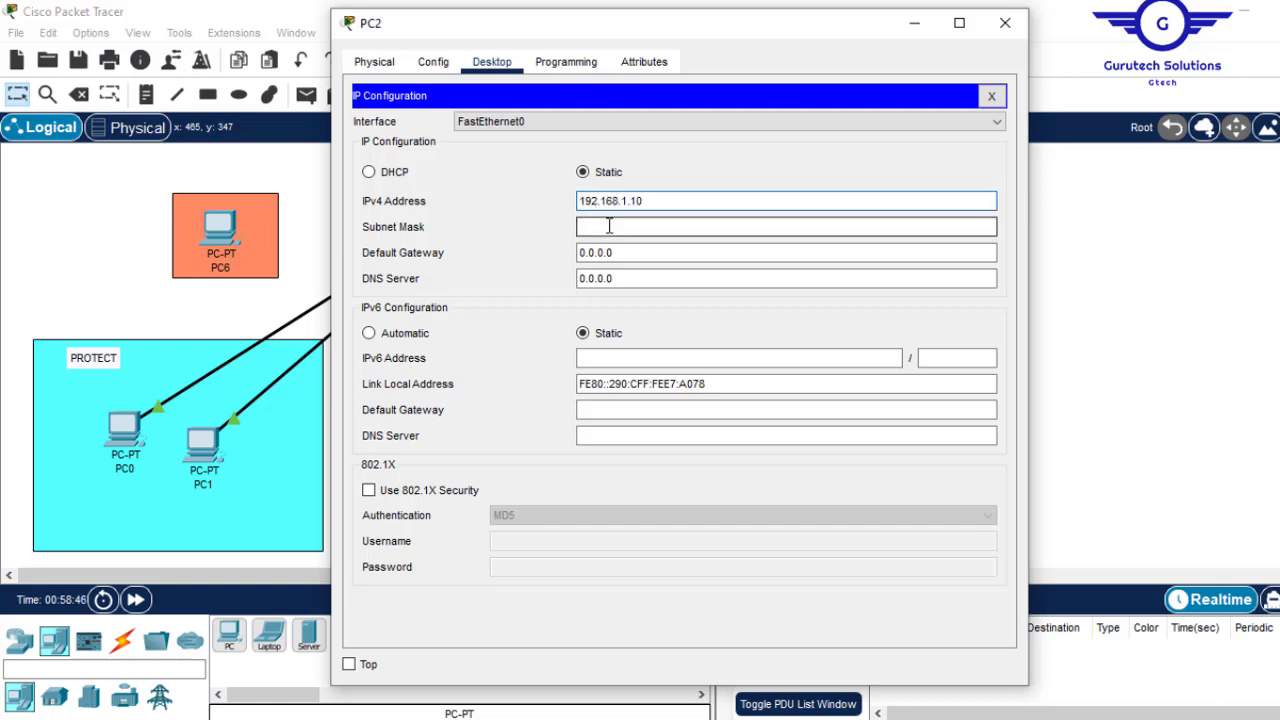
{"action": "left_click", "coordinate": [1005, 22]}
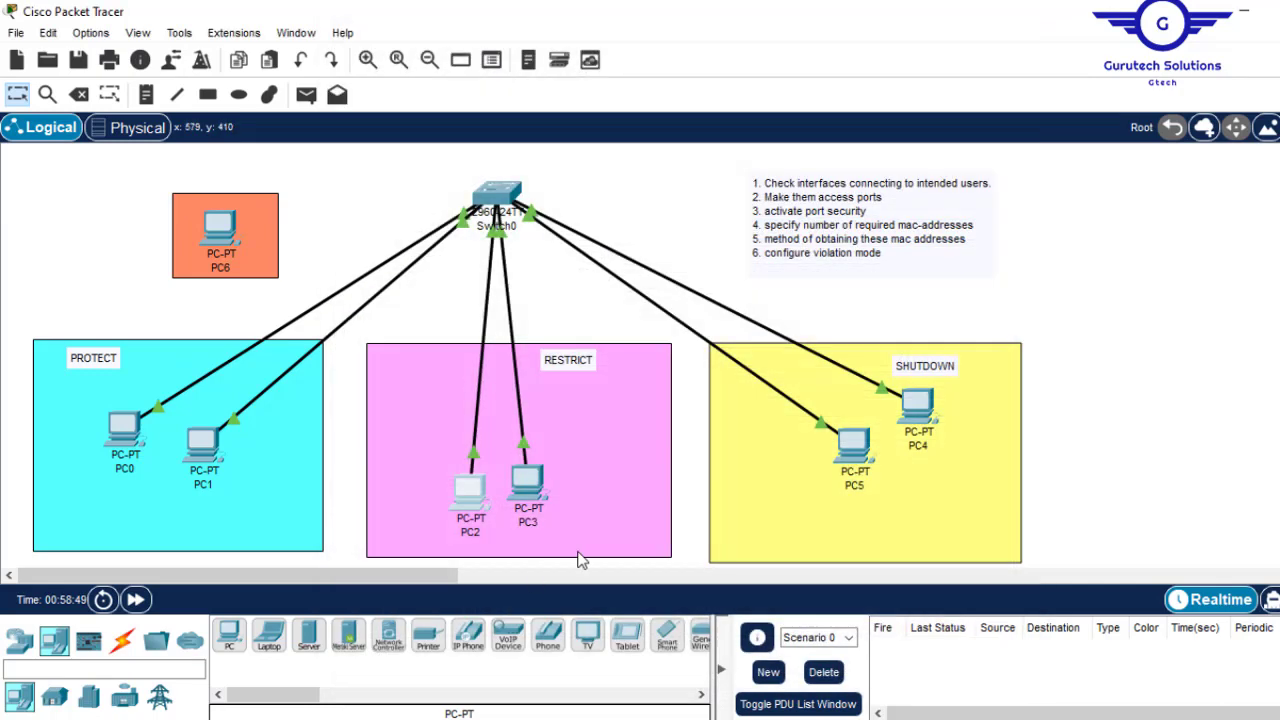
- Assign PC3 the static IPv4 address 192.168.1.11 with the default subnet mask, and close its IP configuration
{"action": "left_click", "coordinate": [515, 478]}
{"action": "left_click", "coordinate": [494, 66]}
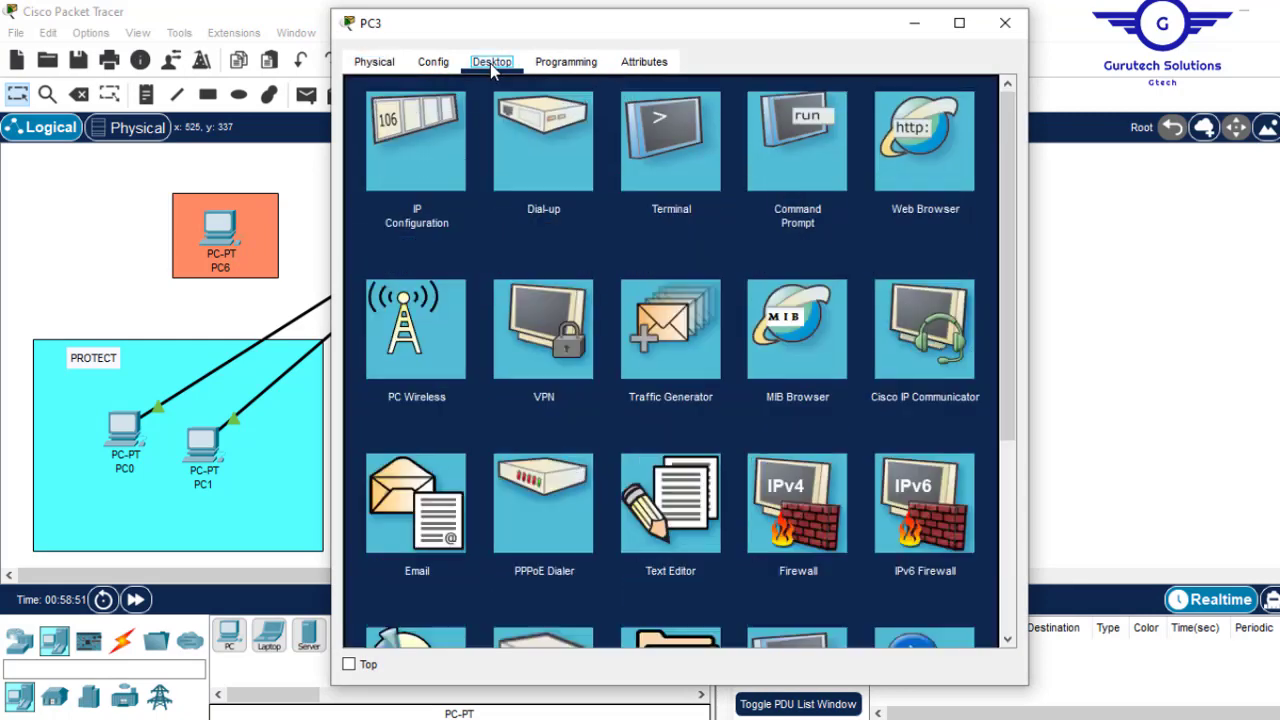
{"action": "left_click", "coordinate": [418, 147]}
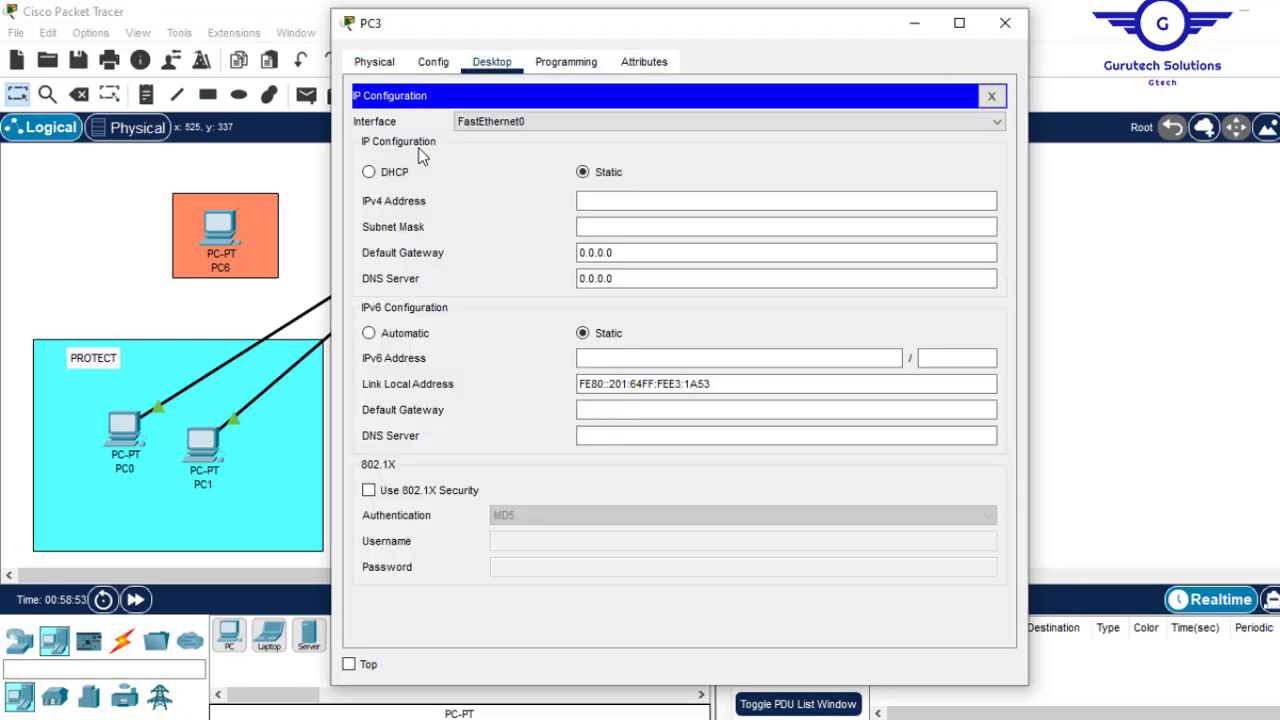
{"action": "left_click", "coordinate": [593, 201]}
{"action": "type", "text": "192.168.1.2"}
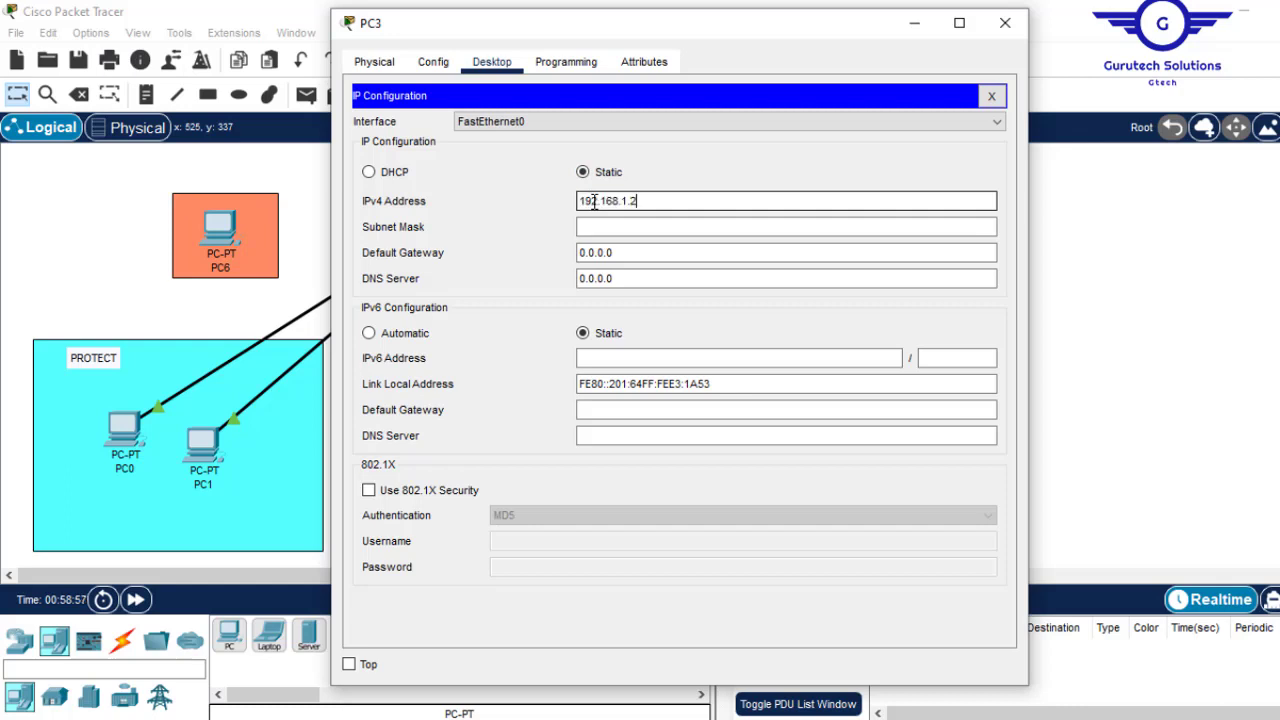
{"action": "key", "text": "BackSpace"}
{"action": "left_click", "coordinate": [645, 225]}
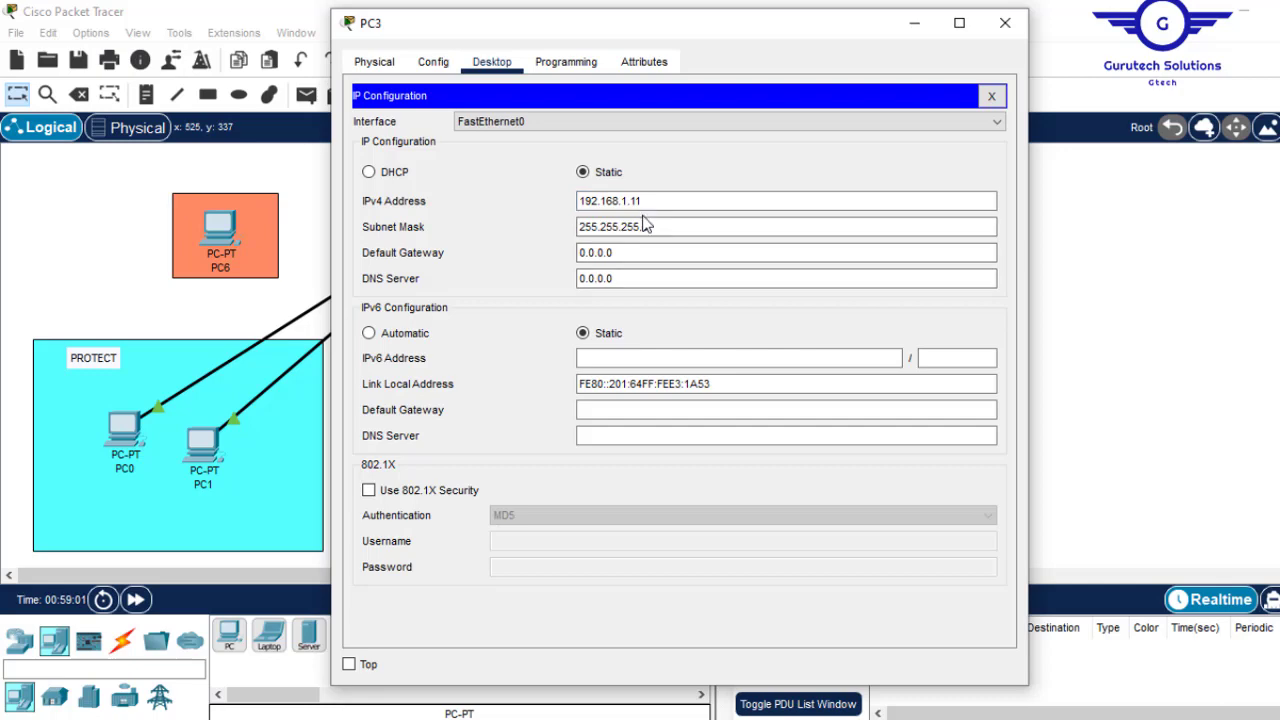
{"action": "left_click", "coordinate": [991, 96]}
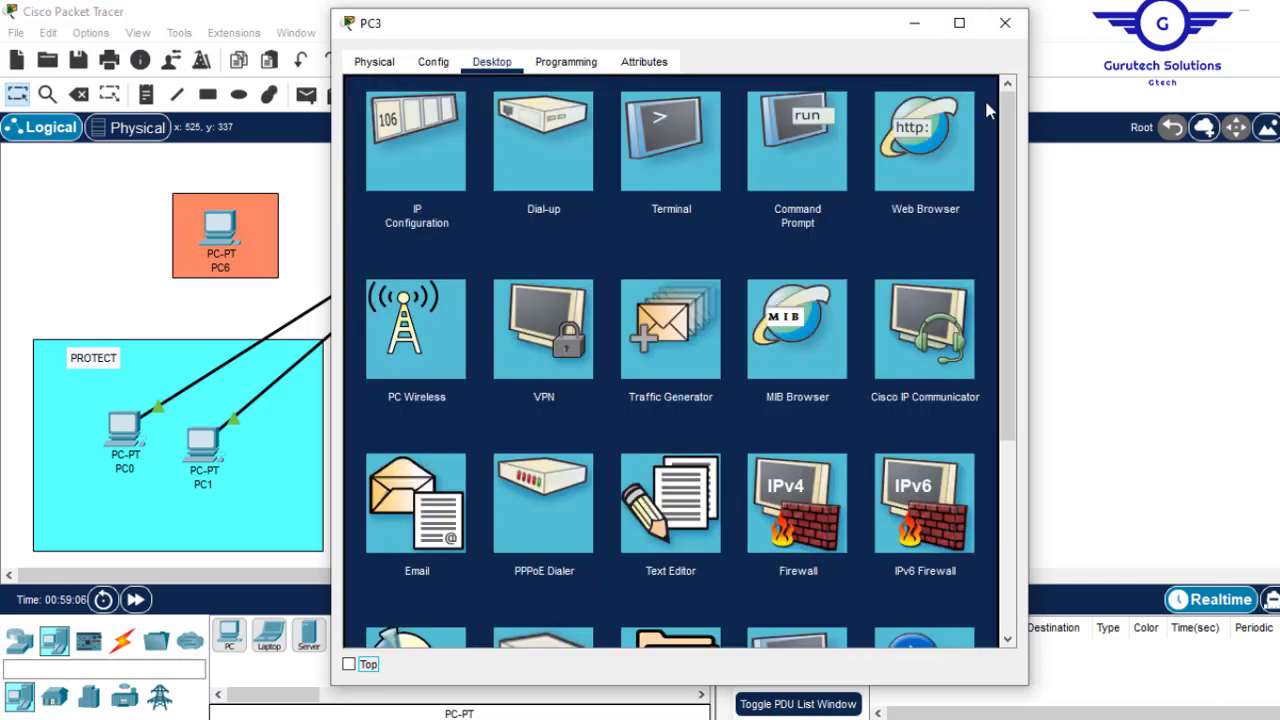
- Ping 192.168.1.10 from PC3's command prompt to generate traffic to PC2, and close PC3
{"action": "left_click", "coordinate": [797, 143]}
{"action": "type", "text": "ping"}
{"action": "right_click", "coordinate": [708, 146]}
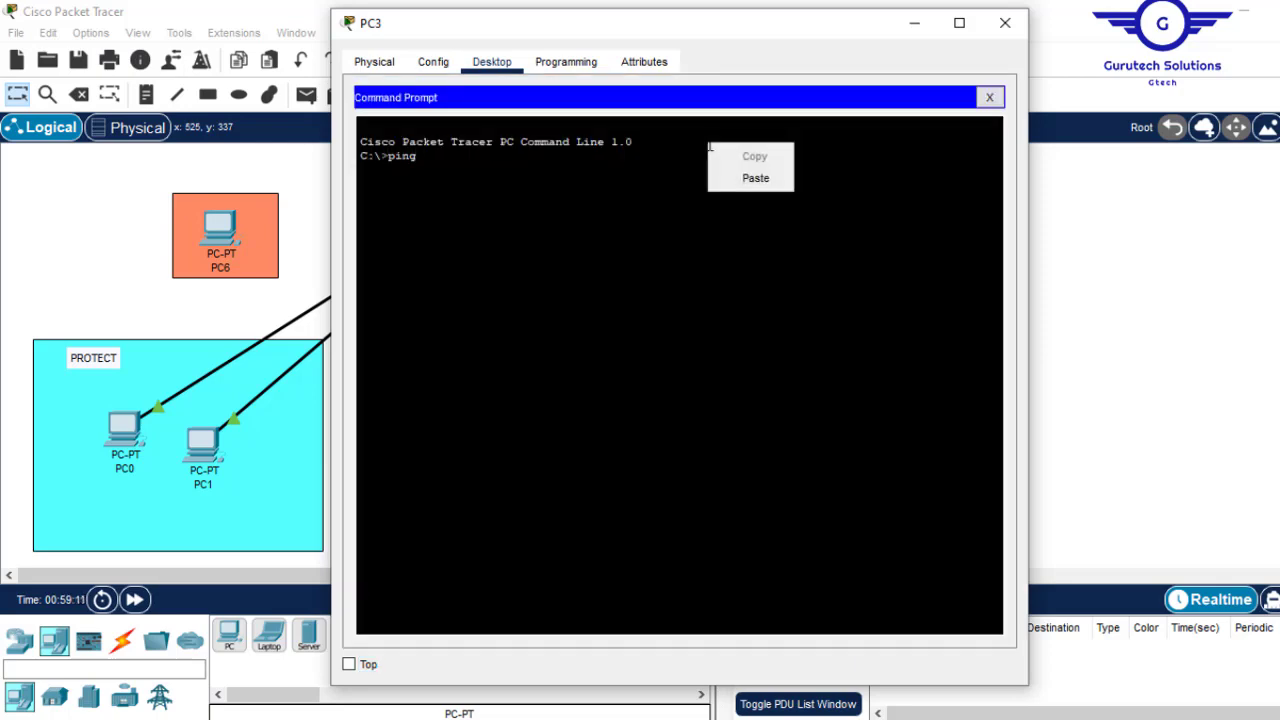
{"action": "left_click", "coordinate": [750, 177]}
{"action": "type", "text": "10"}
{"action": "key", "text": "Return"}
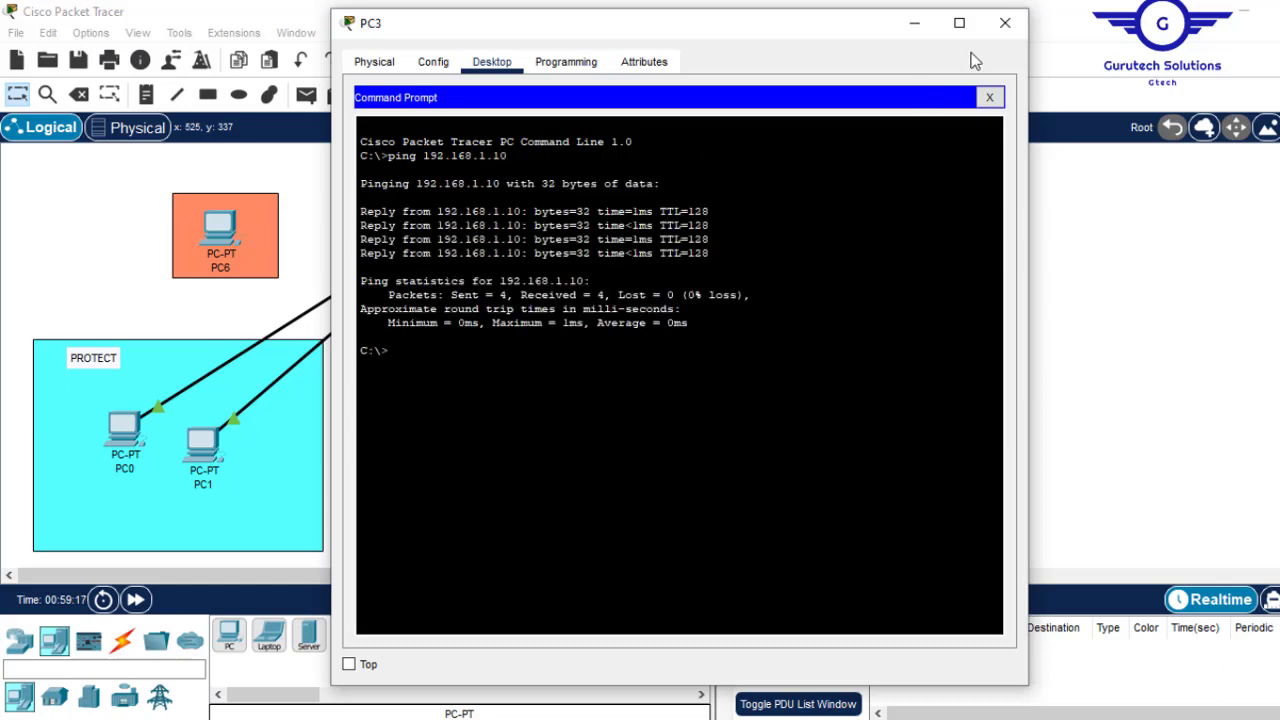
{"action": "left_click", "coordinate": [1005, 22]}
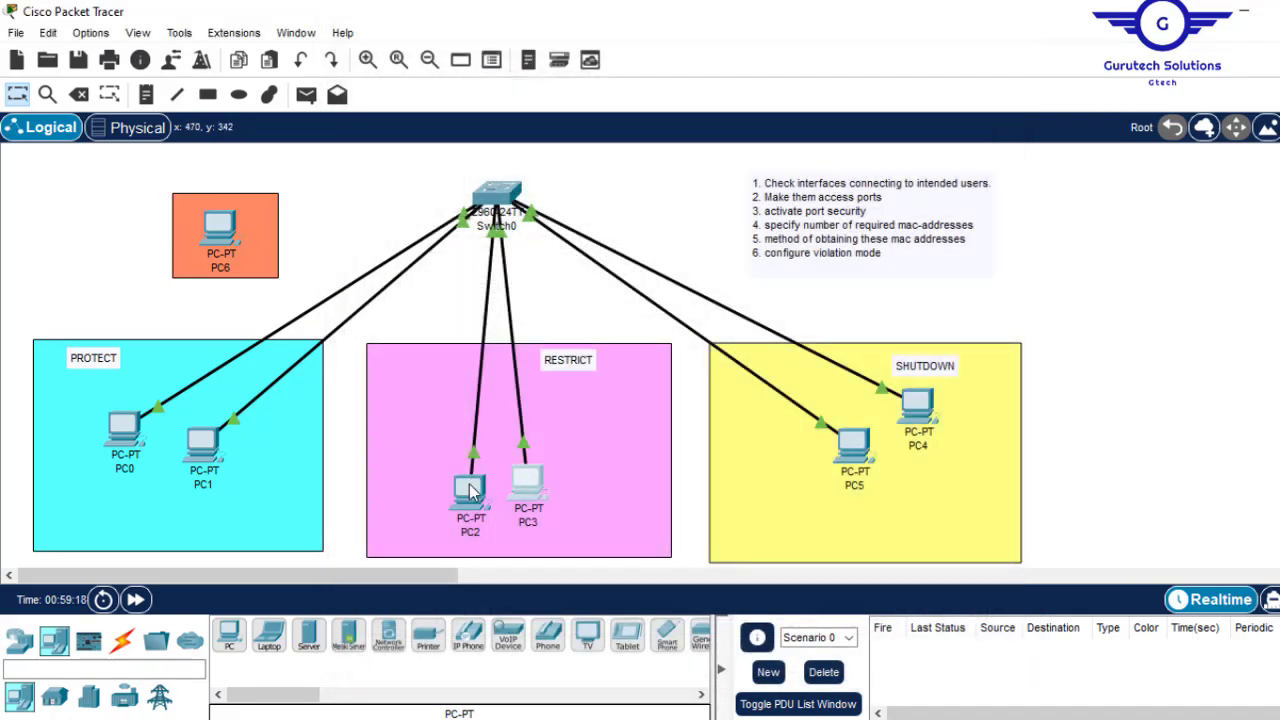
- Ping 192.168.1.11 from PC2's command prompt, close PC2 and reopen the Switch0 CLI
{"action": "left_click", "coordinate": [470, 490]}
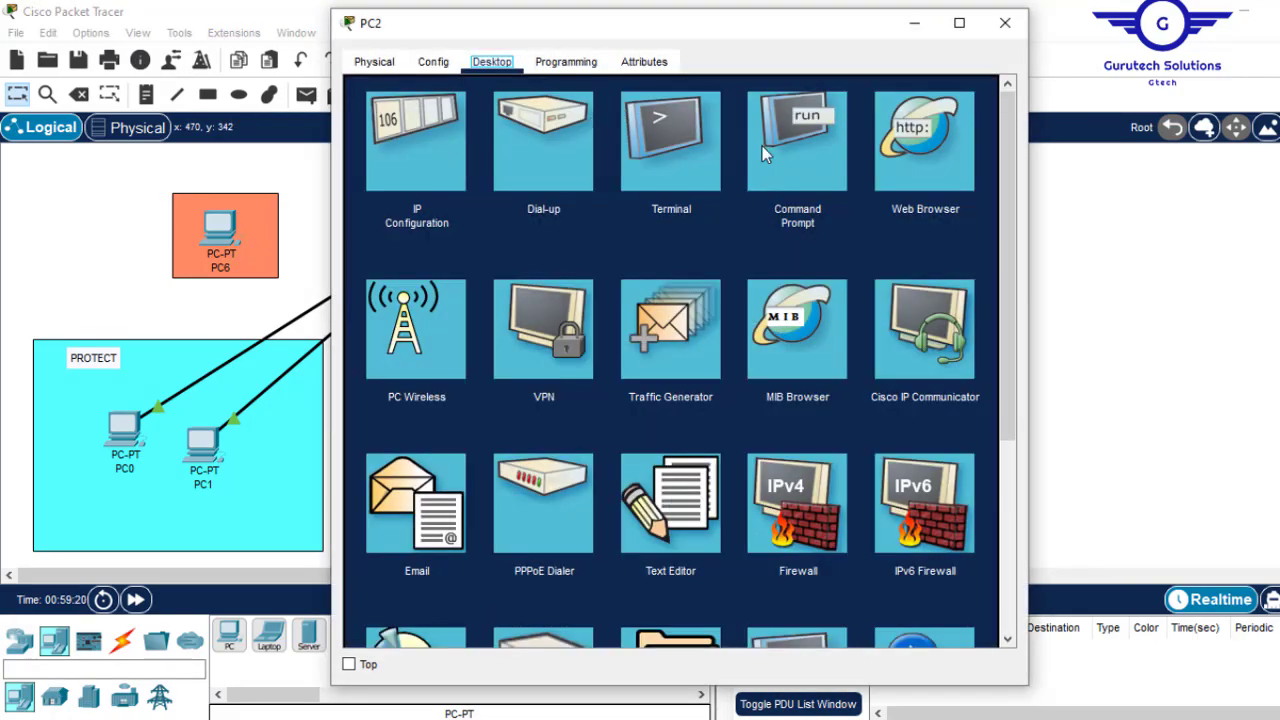
{"action": "left_click", "coordinate": [786, 145]}
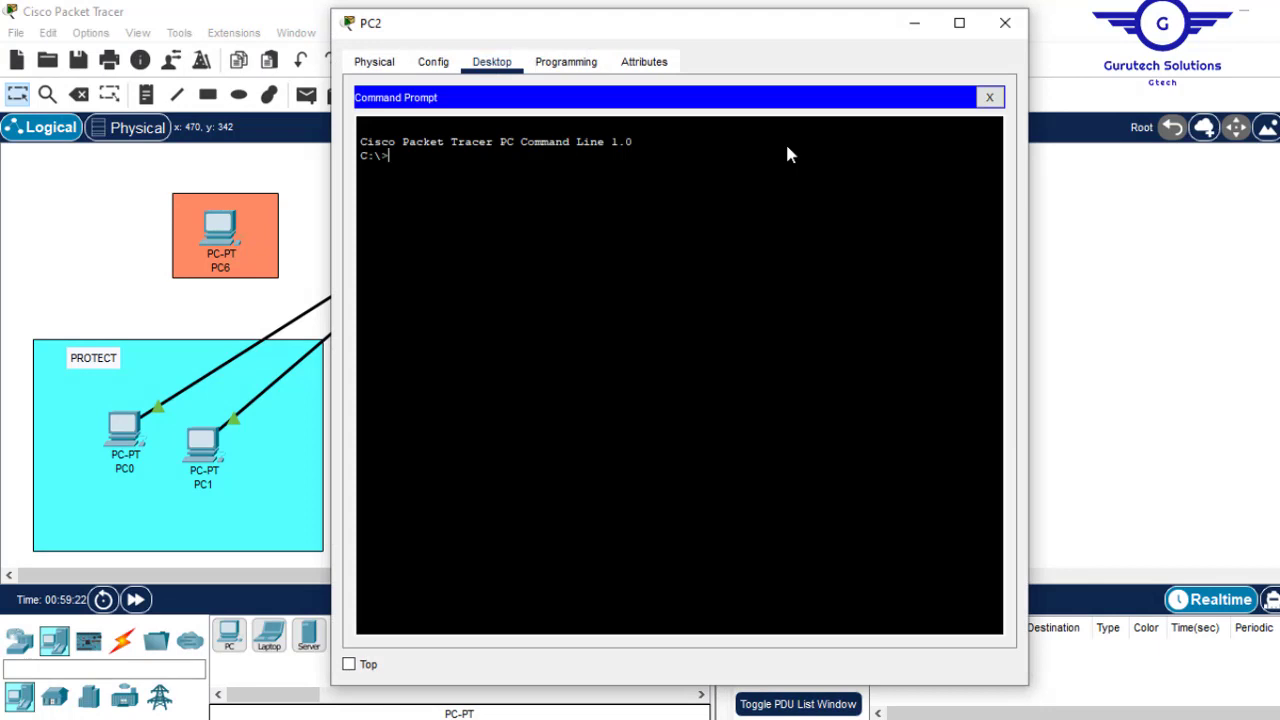
{"action": "type", "text": "ping"}
{"action": "right_click", "coordinate": [648, 214]}
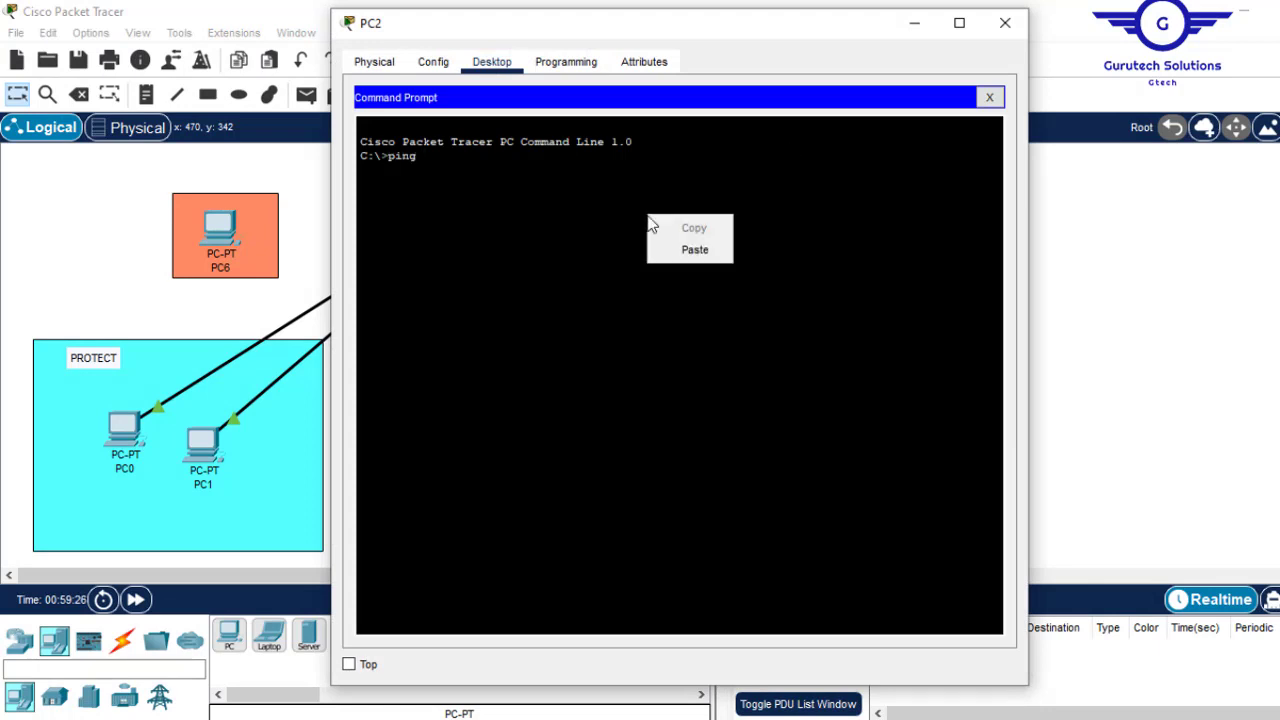
{"action": "left_click", "coordinate": [718, 250]}
{"action": "type", "text": "1"}
{"action": "key", "text": "Return"}
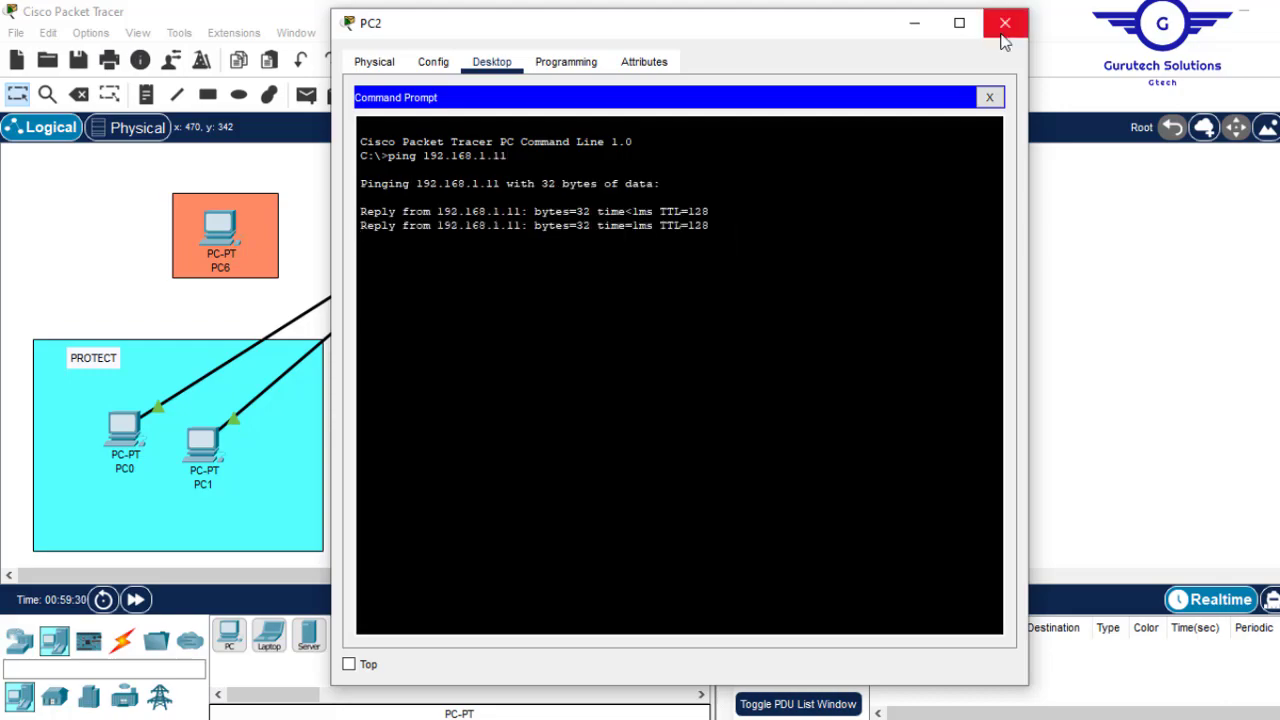
{"action": "left_click", "coordinate": [1003, 35]}
{"action": "left_click", "coordinate": [502, 195]}
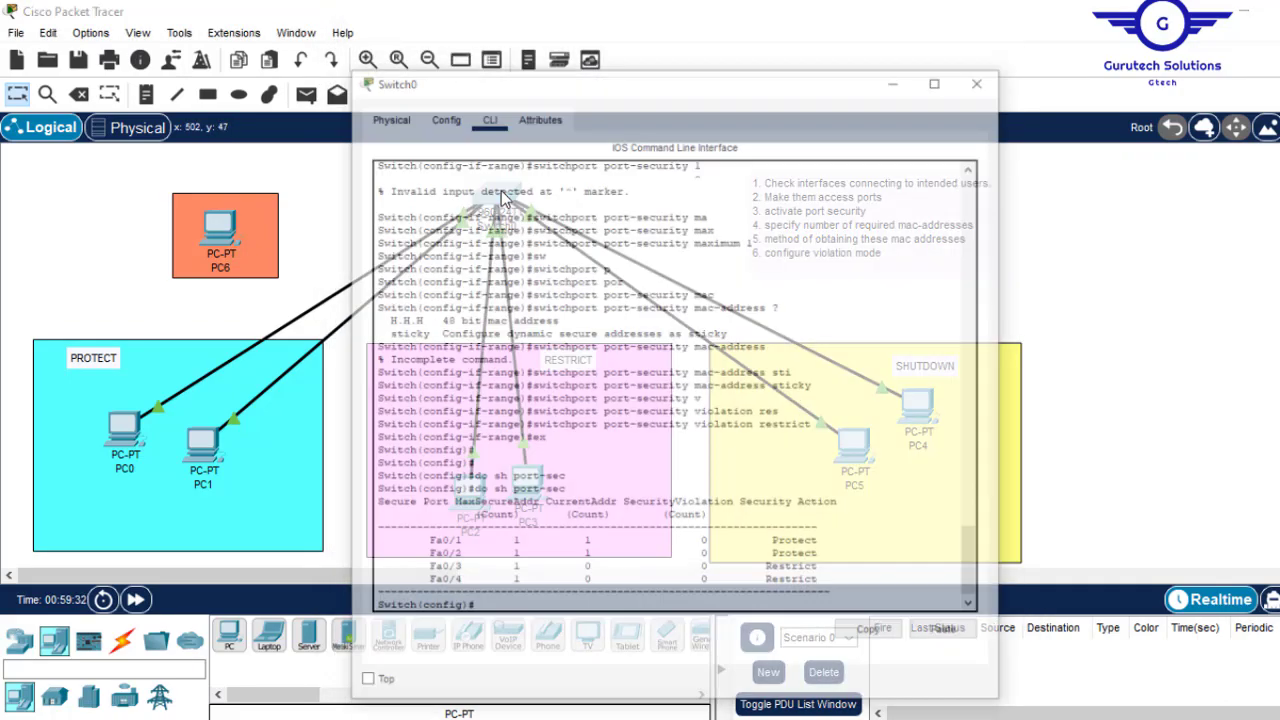
- Run do sh port-sec again on Switch0 to check the secure address counts for each port
{"action": "key", "text": "Return"}
{"action": "key", "text": "Return"}
{"action": "key", "text": "Up"}
{"action": "key", "text": "Return"}
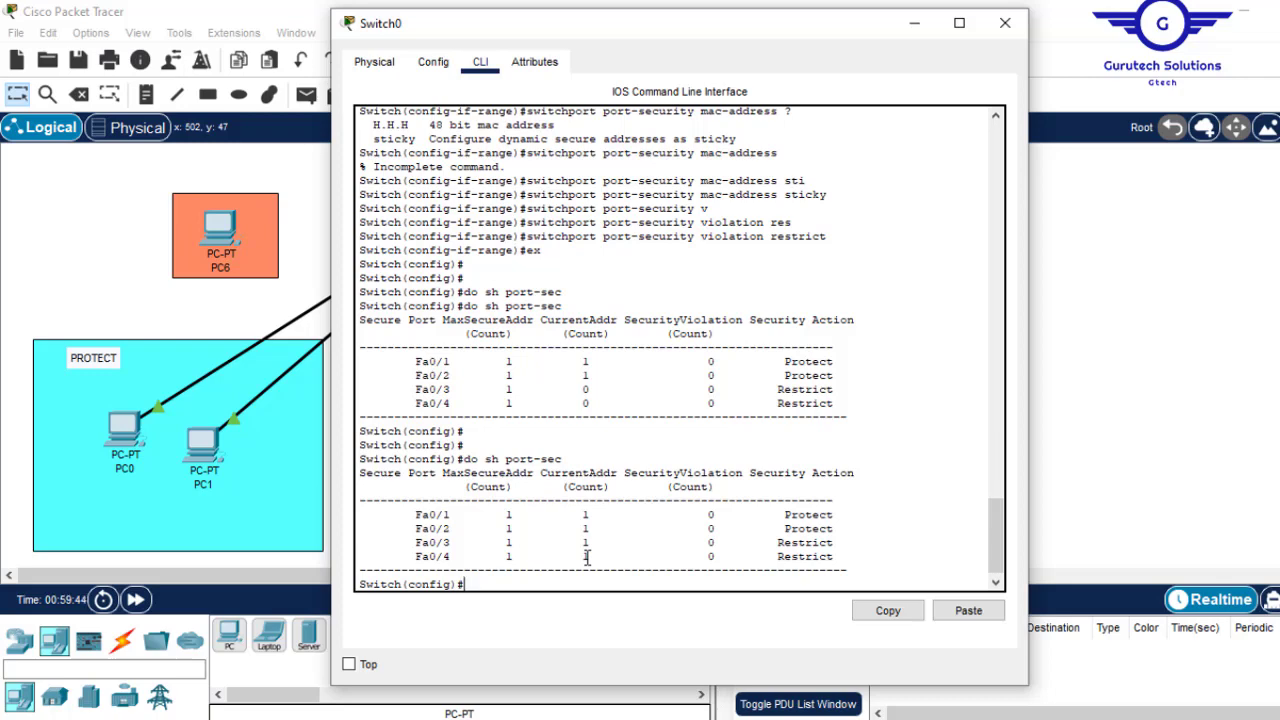
- Display the switch's MAC address table with do sh mac-address-ta, highlight its entries and minimise the Switch0 window
{"action": "type", "text": "o sh mac-address-ta"}
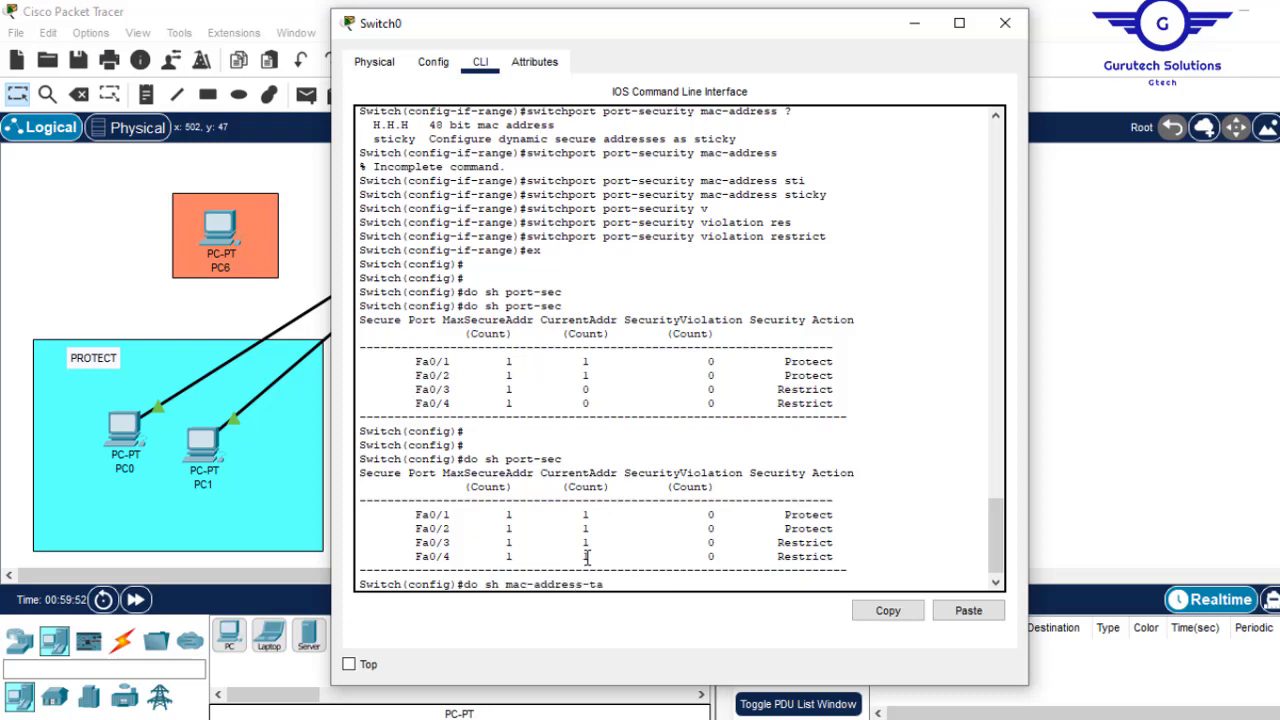
{"action": "key", "text": "Return"}
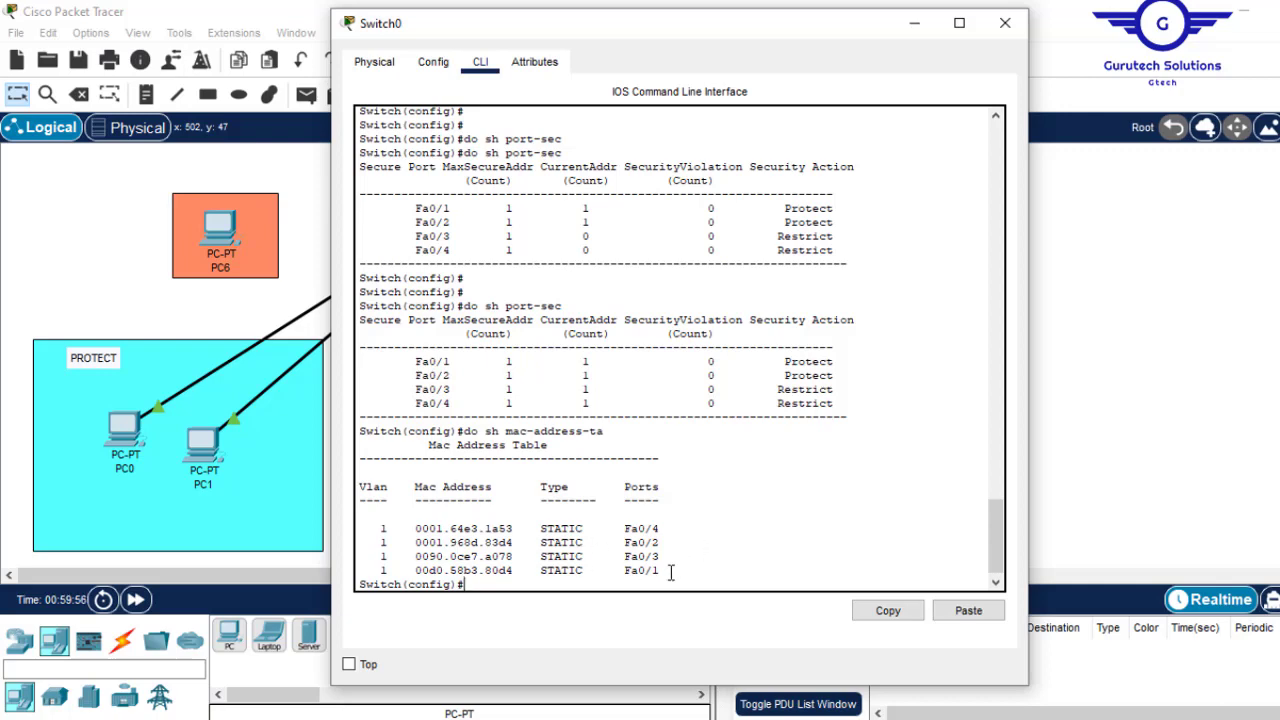
{"action": "left_click_drag", "start_coordinate": [664, 573], "coordinate": [347, 524]}
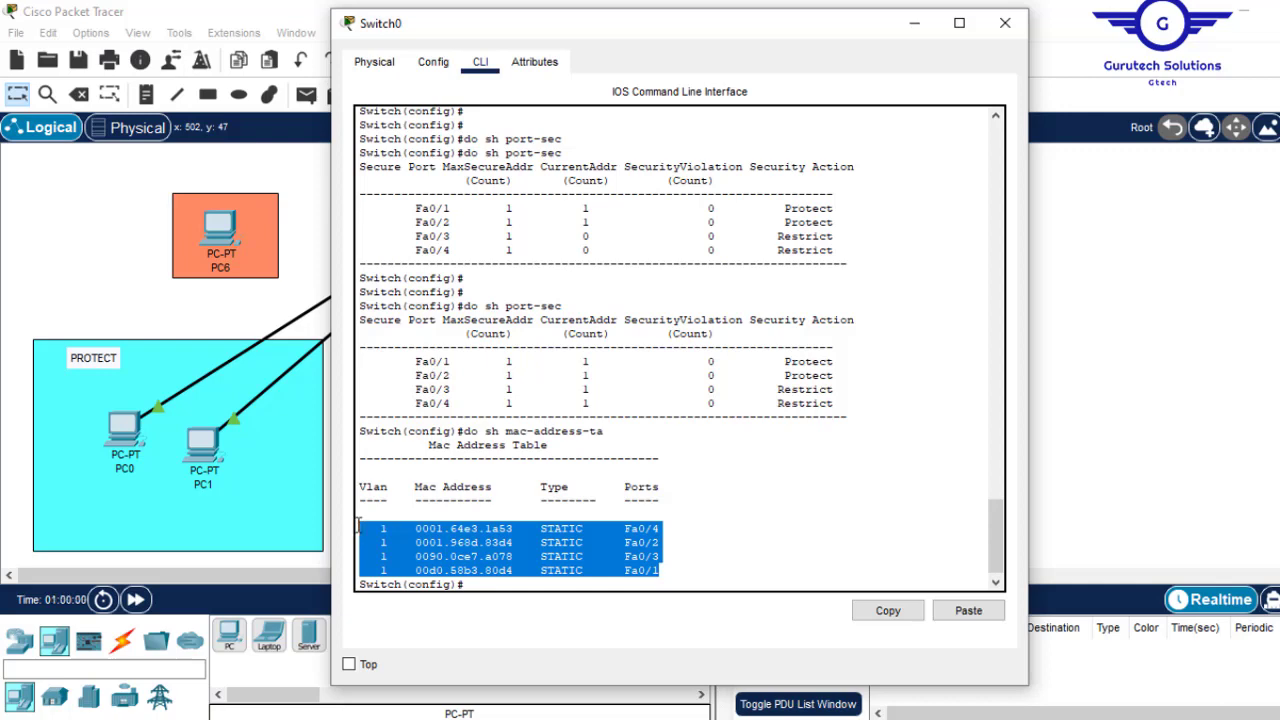
{"action": "left_click", "coordinate": [914, 24]}
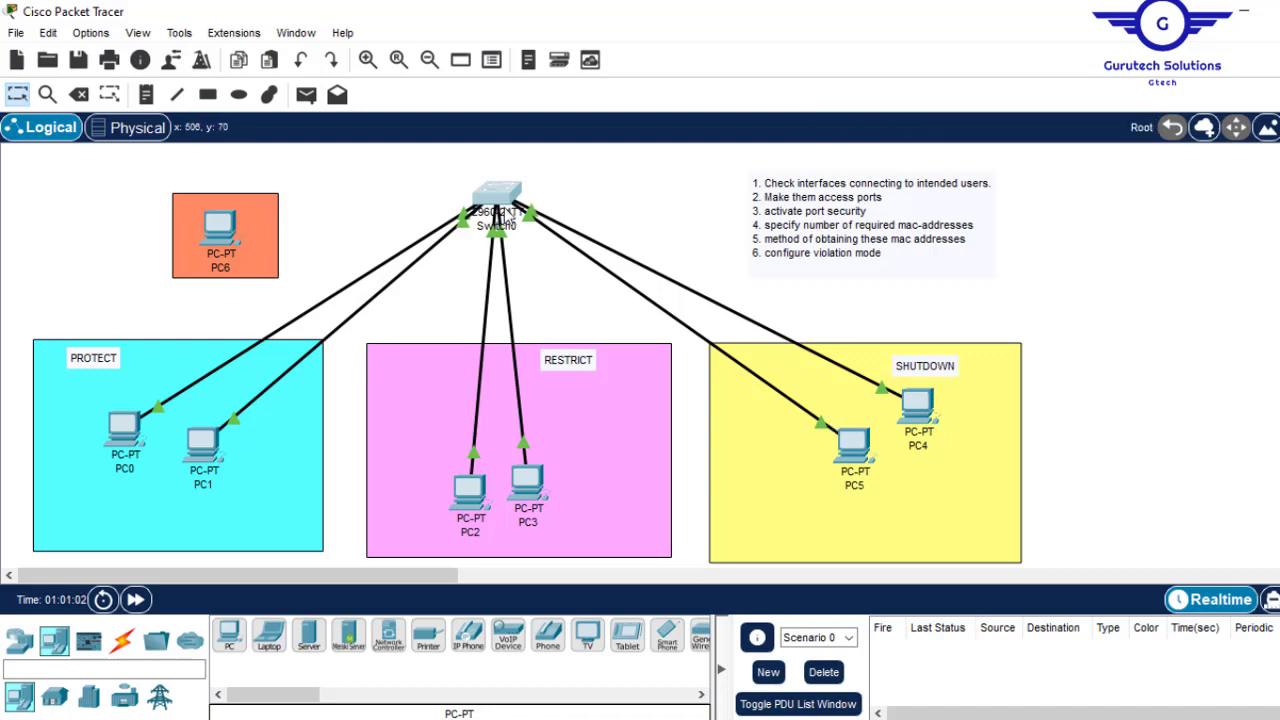
- Reopen the Switch0 CLI, examine which port each MAC address table entry is bound to, and minimise the window
{"action": "left_click", "coordinate": [496, 194]}
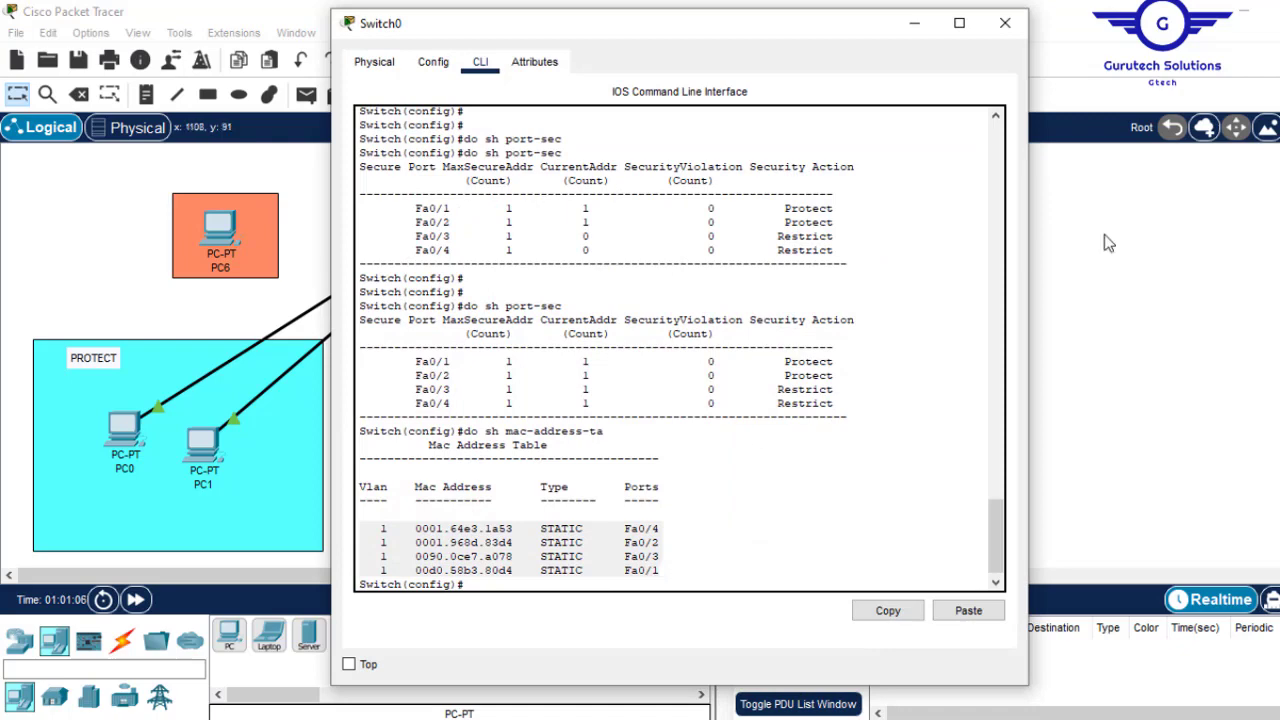
{"action": "left_click", "coordinate": [1131, 342]}
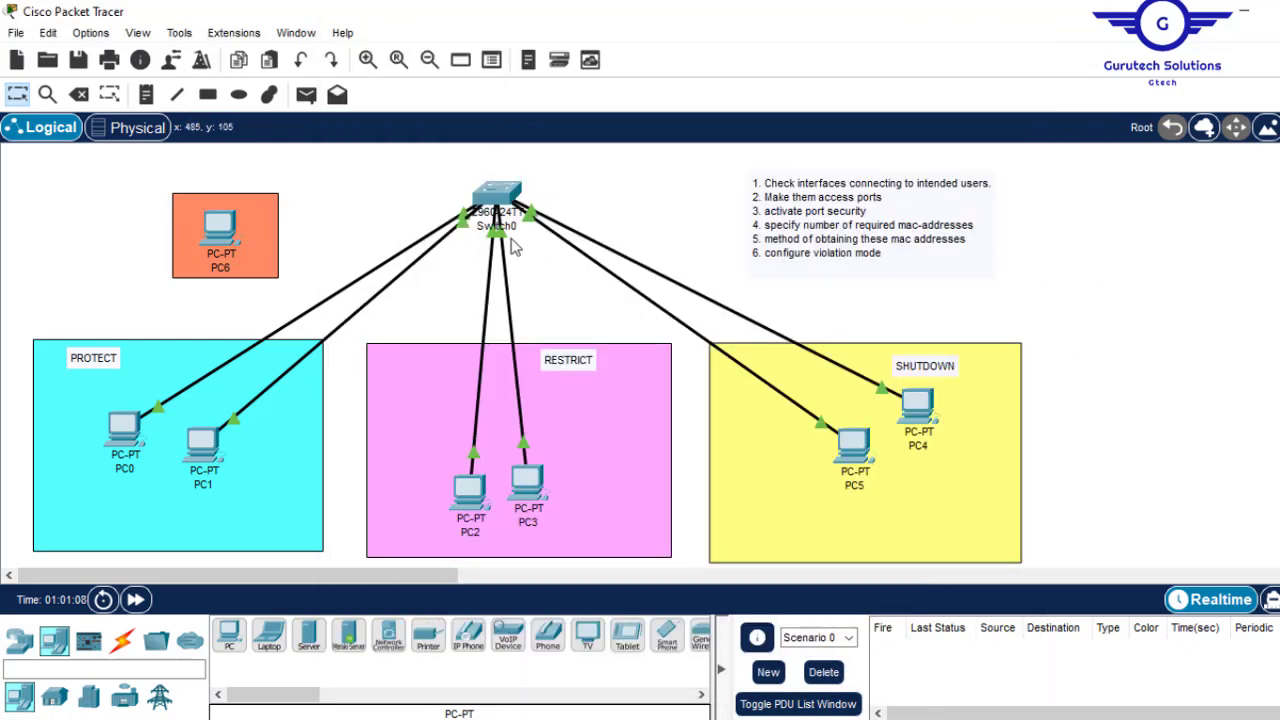
{"action": "mouse_move", "coordinate": [479, 205]}
{"action": "left_click", "coordinate": [495, 203]}
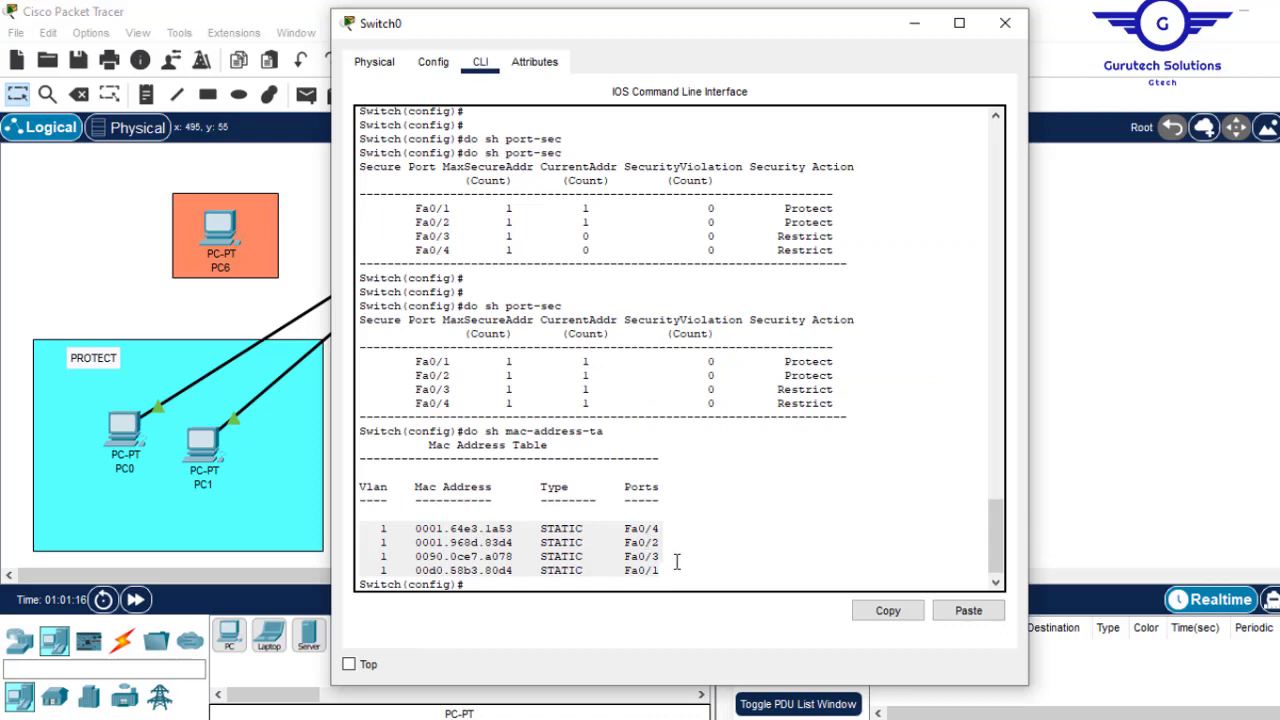
{"action": "left_click_drag", "start_coordinate": [668, 573], "coordinate": [366, 522]}
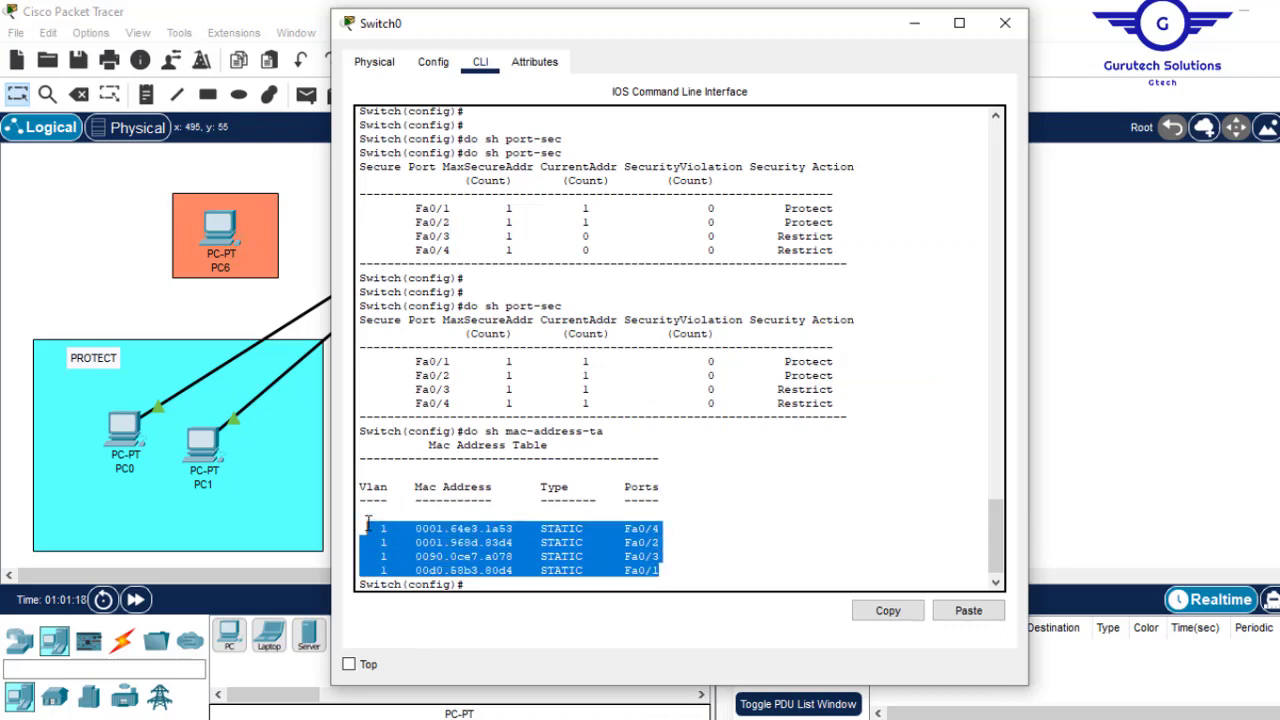
{"action": "left_click", "coordinate": [645, 519]}
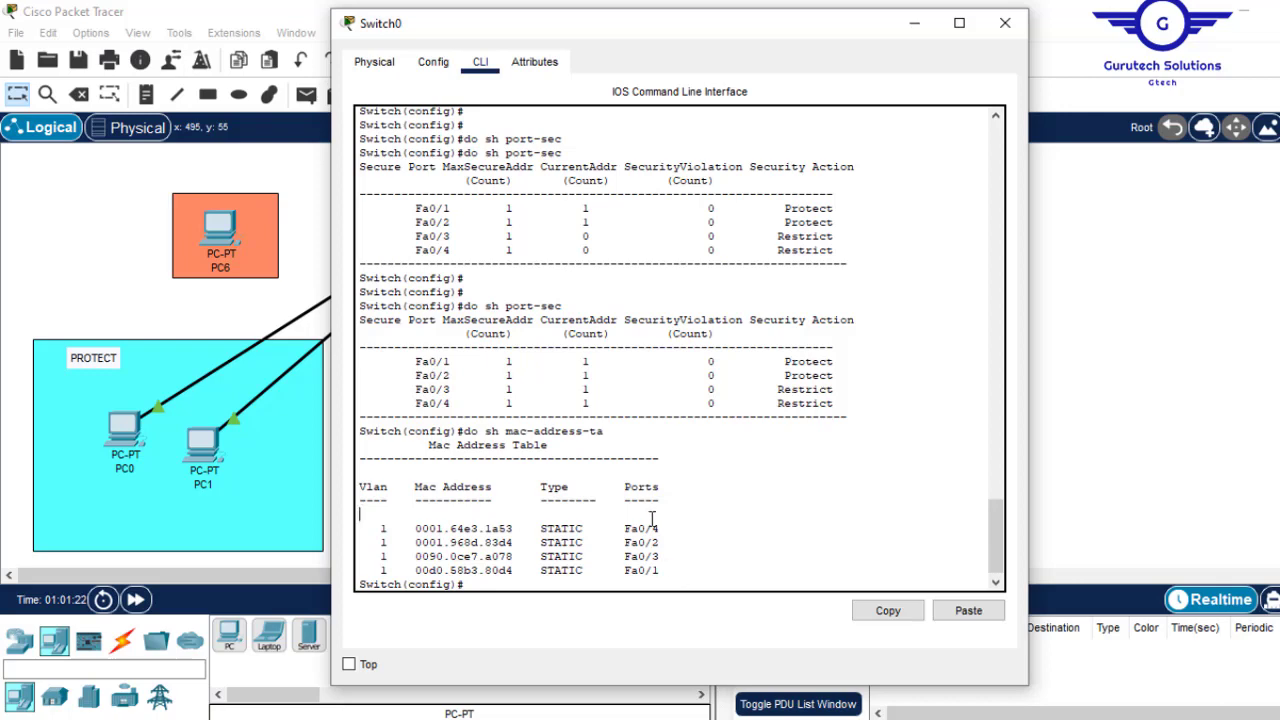
{"action": "left_click", "coordinate": [912, 25]}
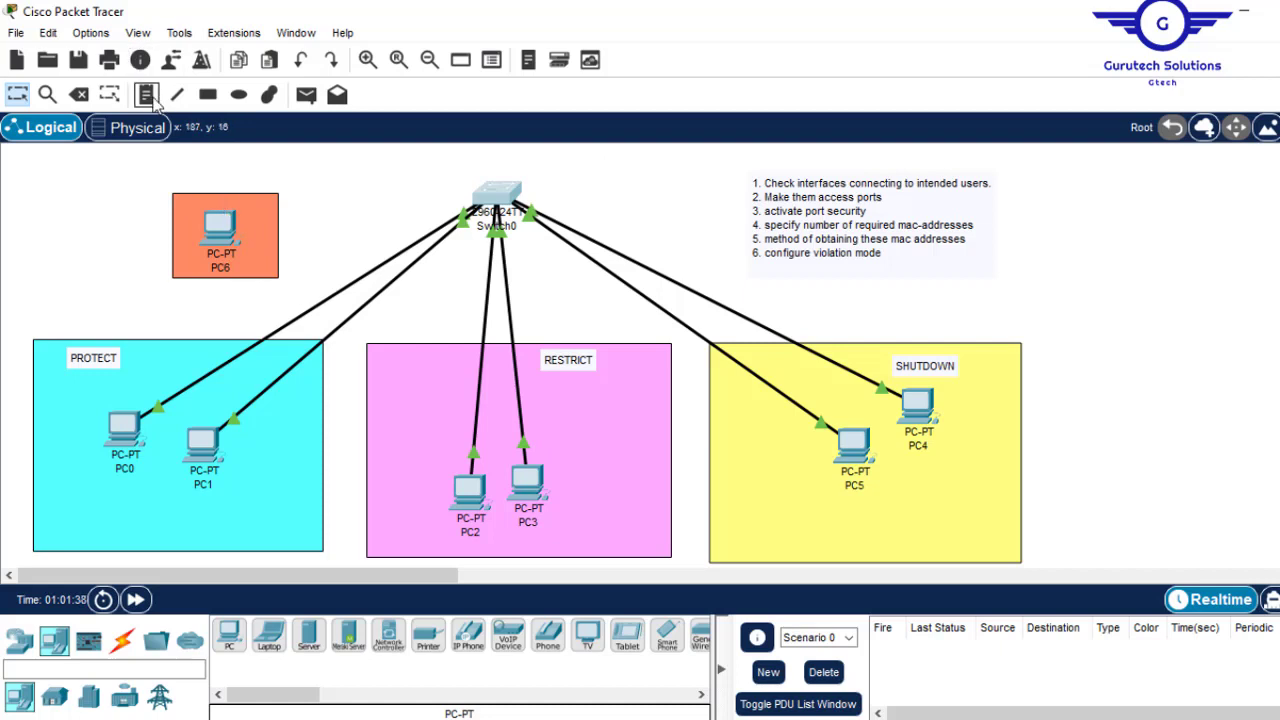
- Add a text note reading HACKER PC above PC6 in the orange area
{"action": "left_click", "coordinate": [148, 97]}
{"action": "left_click", "coordinate": [176, 200]}
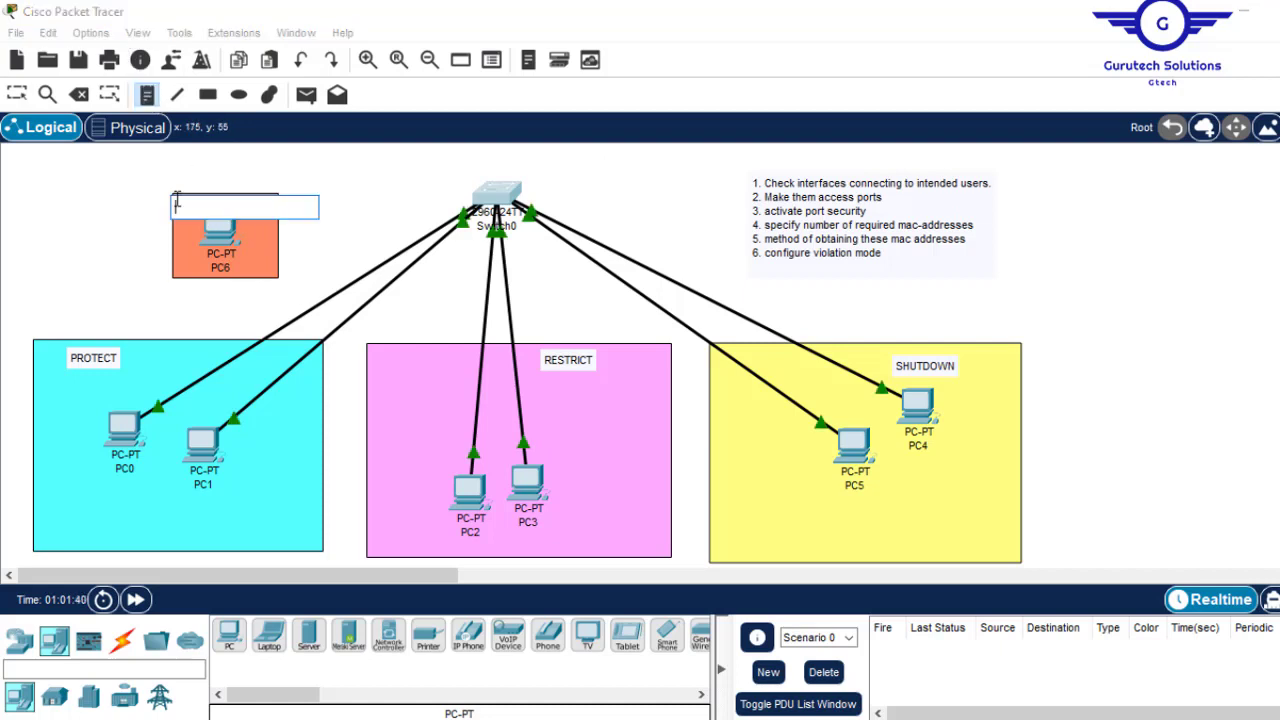
{"action": "type", "text": "mac"}
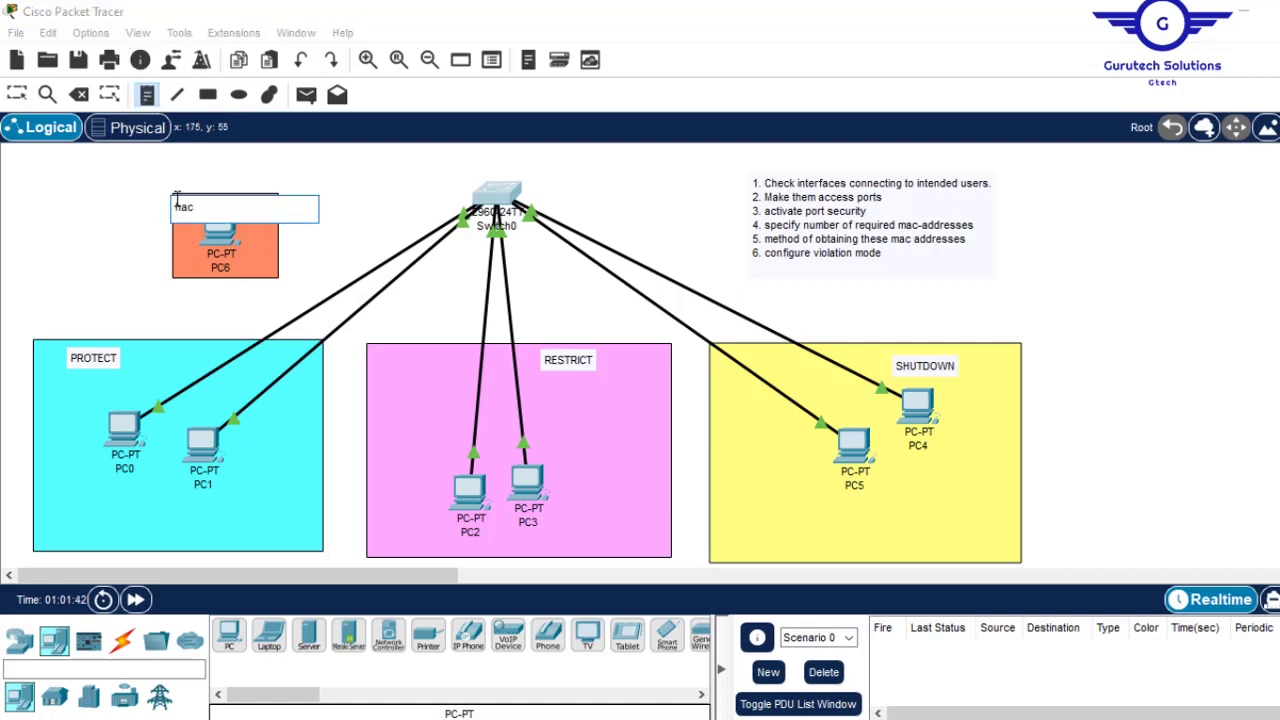
{"action": "key", "text": "BackSpace"}
{"action": "key", "text": "BackSpace"}
{"action": "key", "text": "BackSpace"}
{"action": "key", "text": "BackSpace"}
{"action": "type", "text": "MACKER PC"}
{"action": "key", "text": "Escape"}
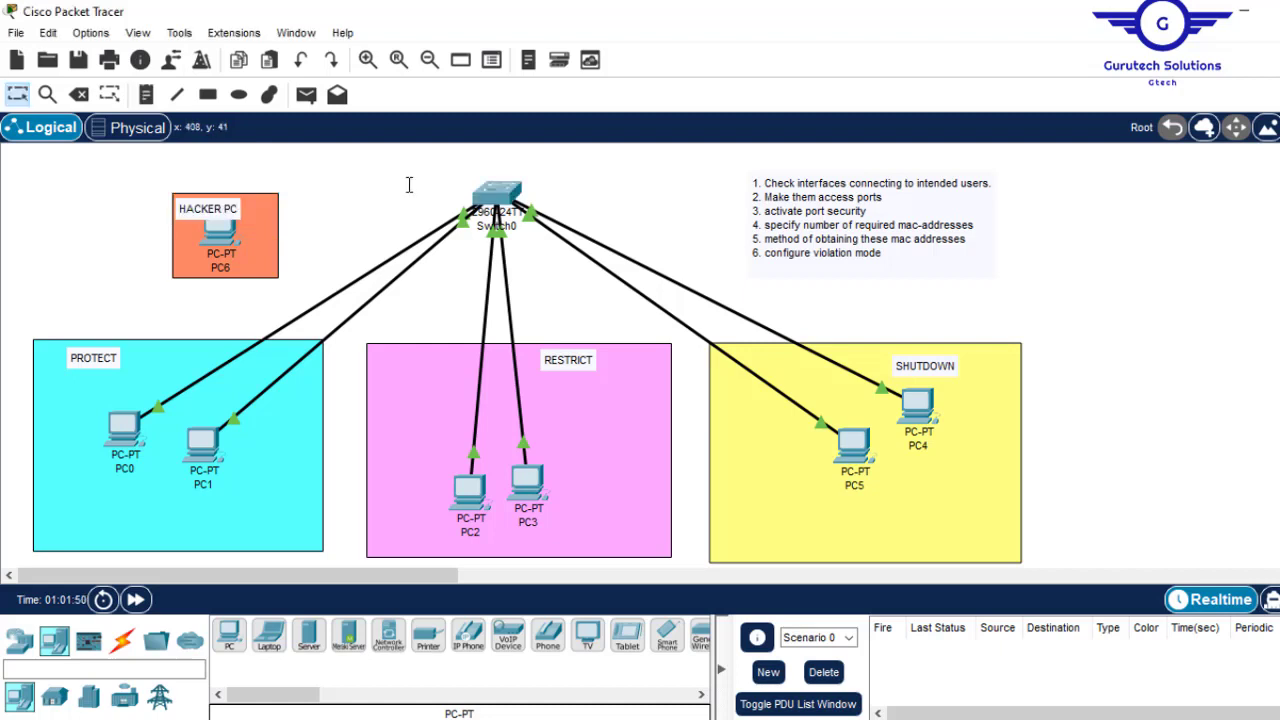
- Remove PC3's cable and connect Switch0's Fa0/4 port to PC6's FastEthernet0 port instead
{"action": "left_click", "coordinate": [527, 446]}
{"action": "key", "text": "Delete"}
{"action": "left_click", "coordinate": [220, 233]}
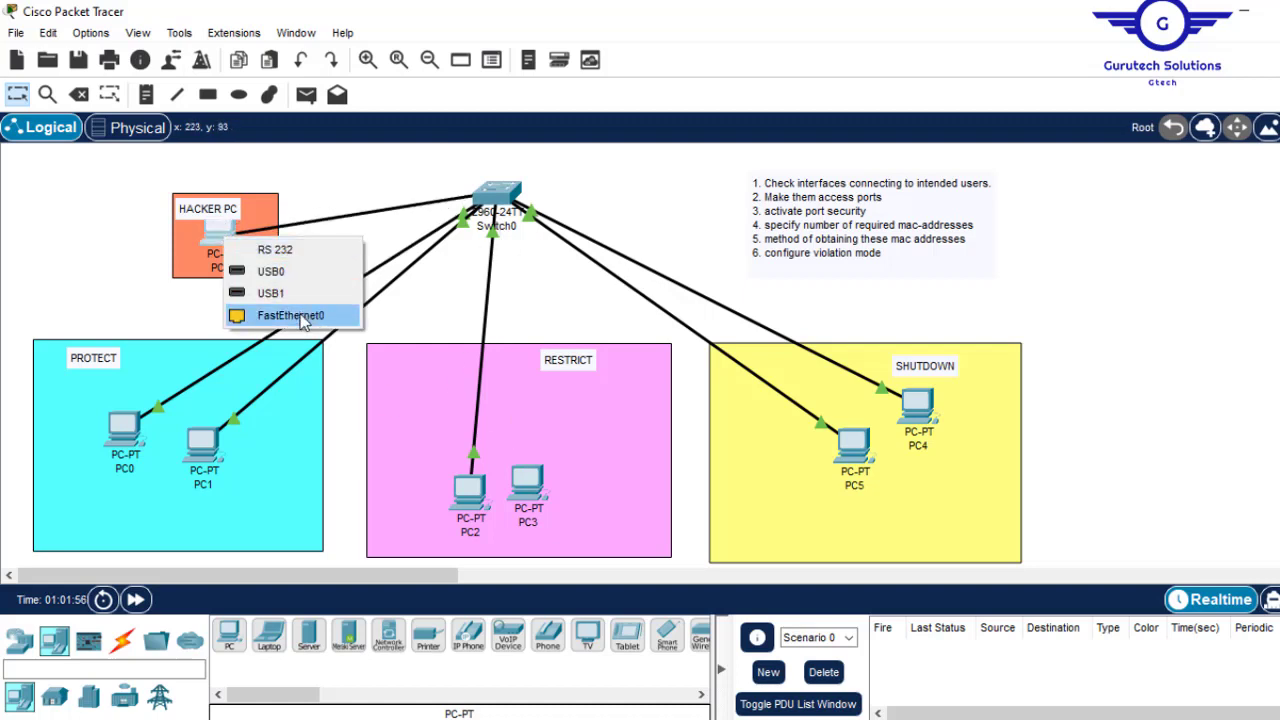
{"action": "left_click", "coordinate": [303, 318]}
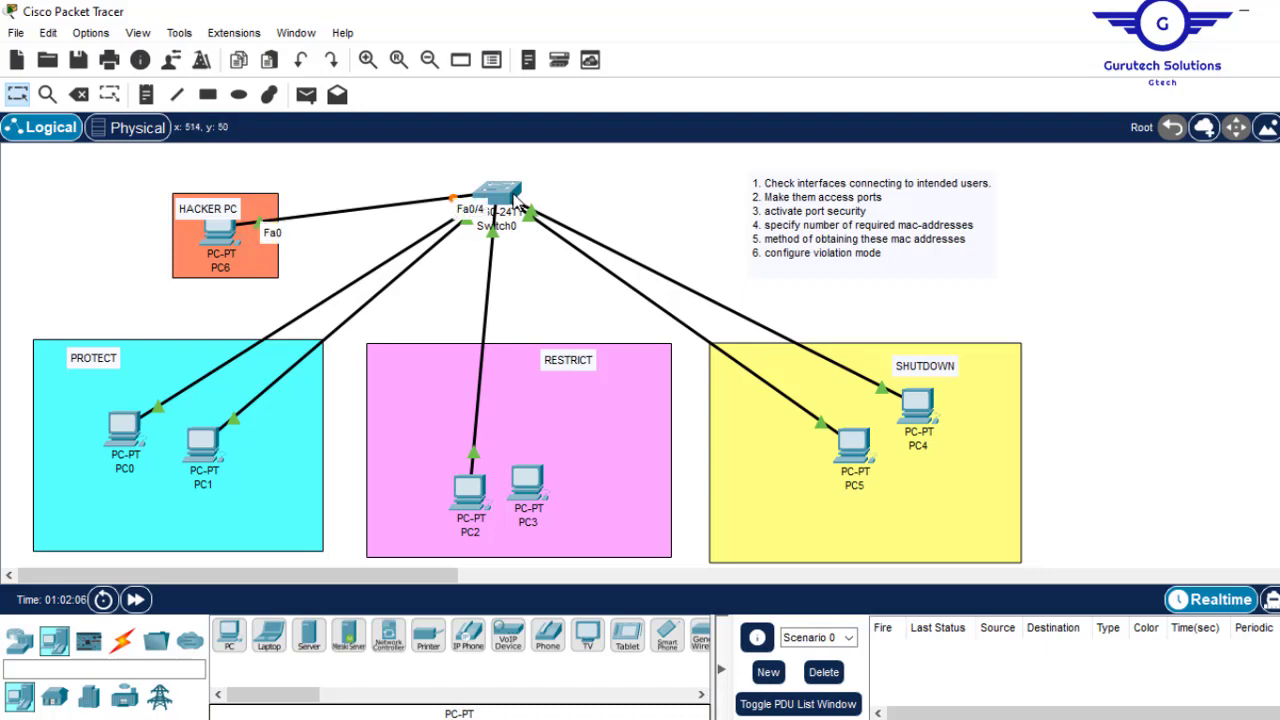
- Examine the Fa0/4 row of the port security table in the Switch0 CLI, and minimise the window
{"action": "left_click", "coordinate": [515, 200]}
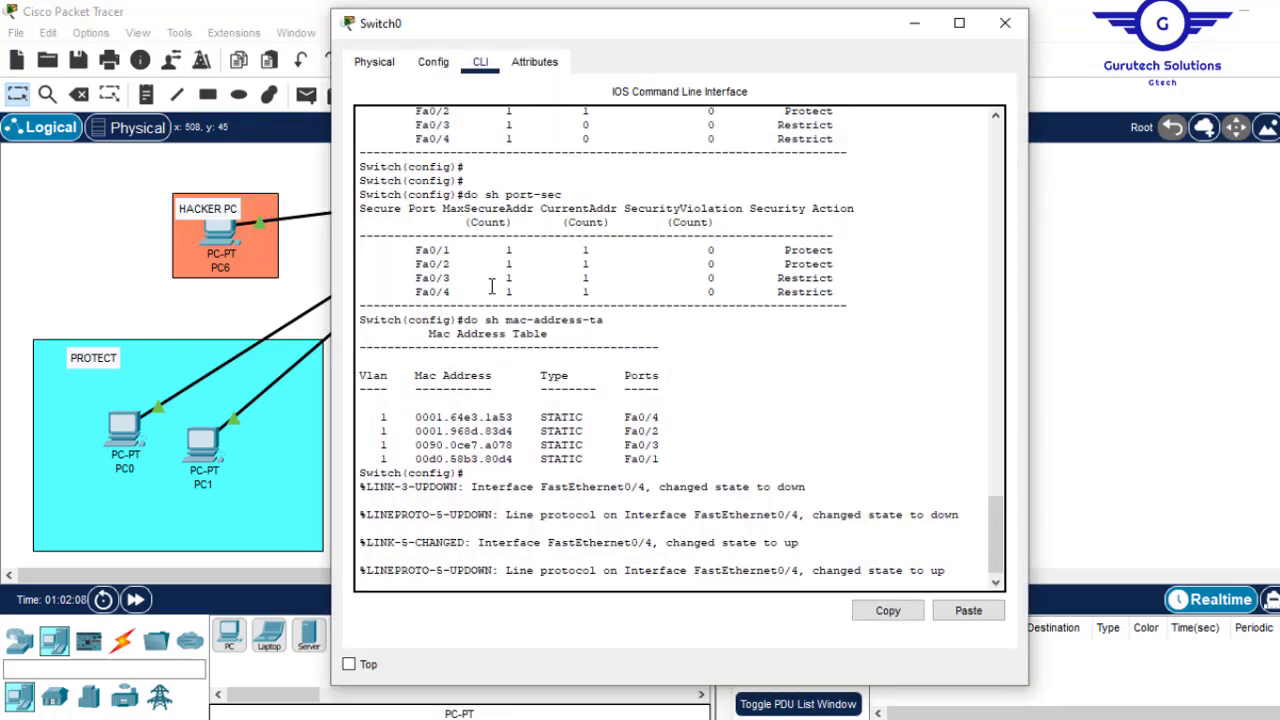
{"action": "left_click_drag", "start_coordinate": [408, 290], "coordinate": [843, 291]}
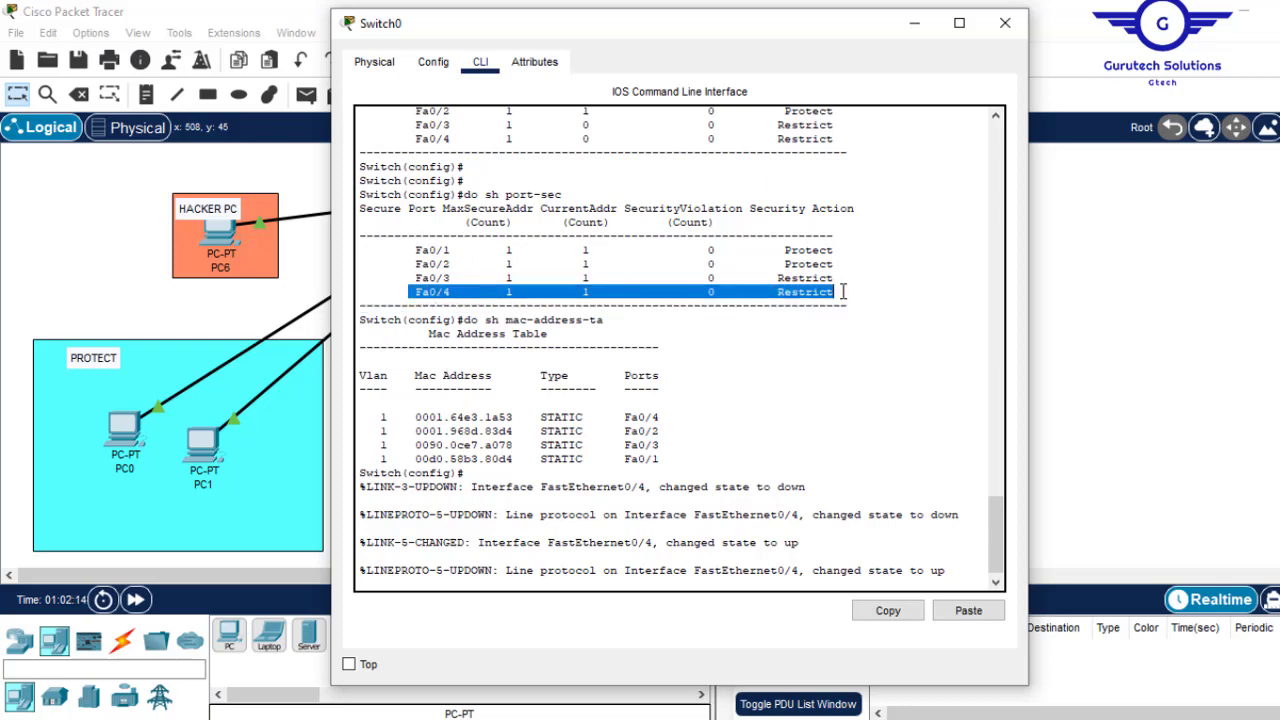
{"action": "left_click", "coordinate": [928, 28]}
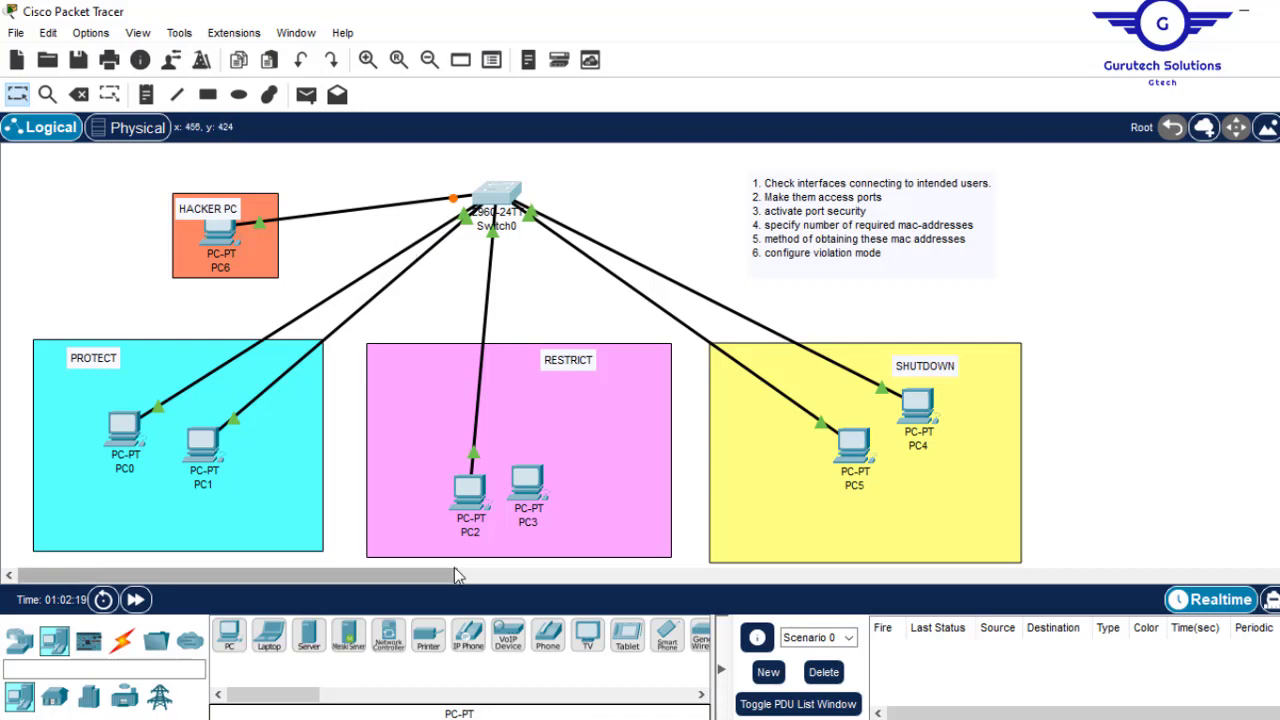
- Ping 192.168.1.2 from PC6's command prompt to send unauthorized traffic through Fa0/4, and interrupt the ping
{"action": "mouse_move", "coordinate": [473, 500]}
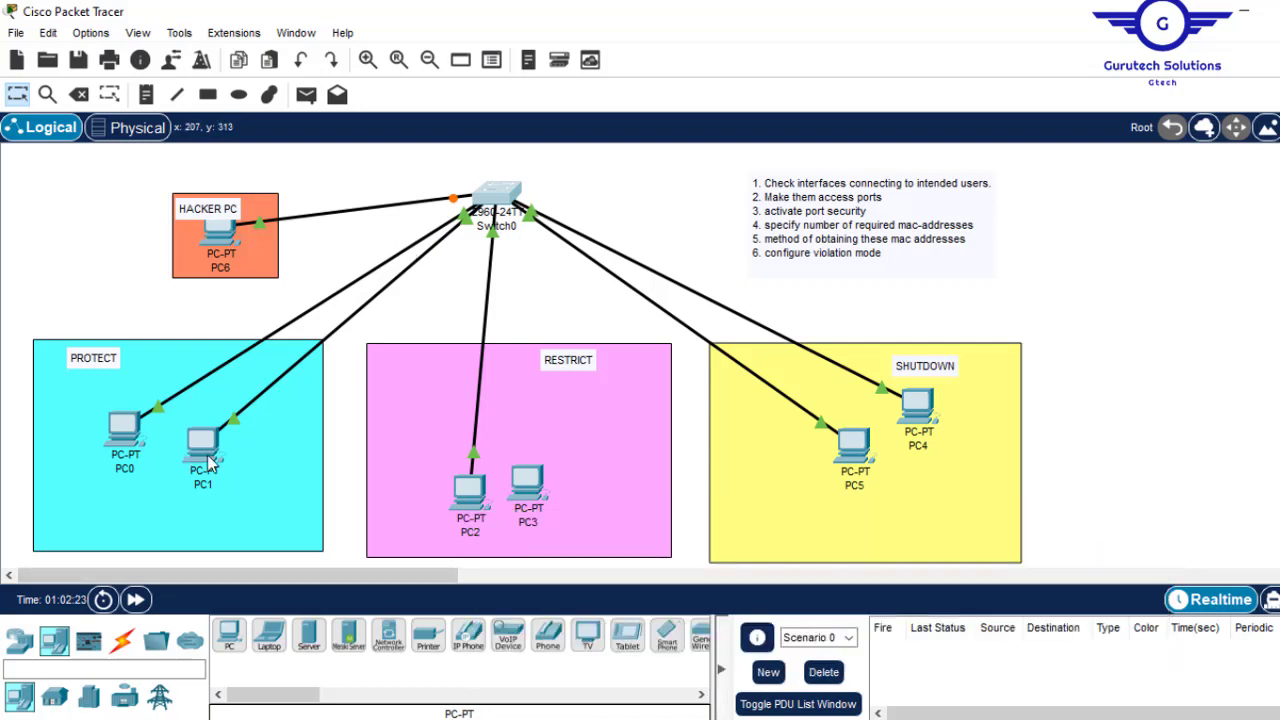
{"action": "mouse_move", "coordinate": [210, 463]}
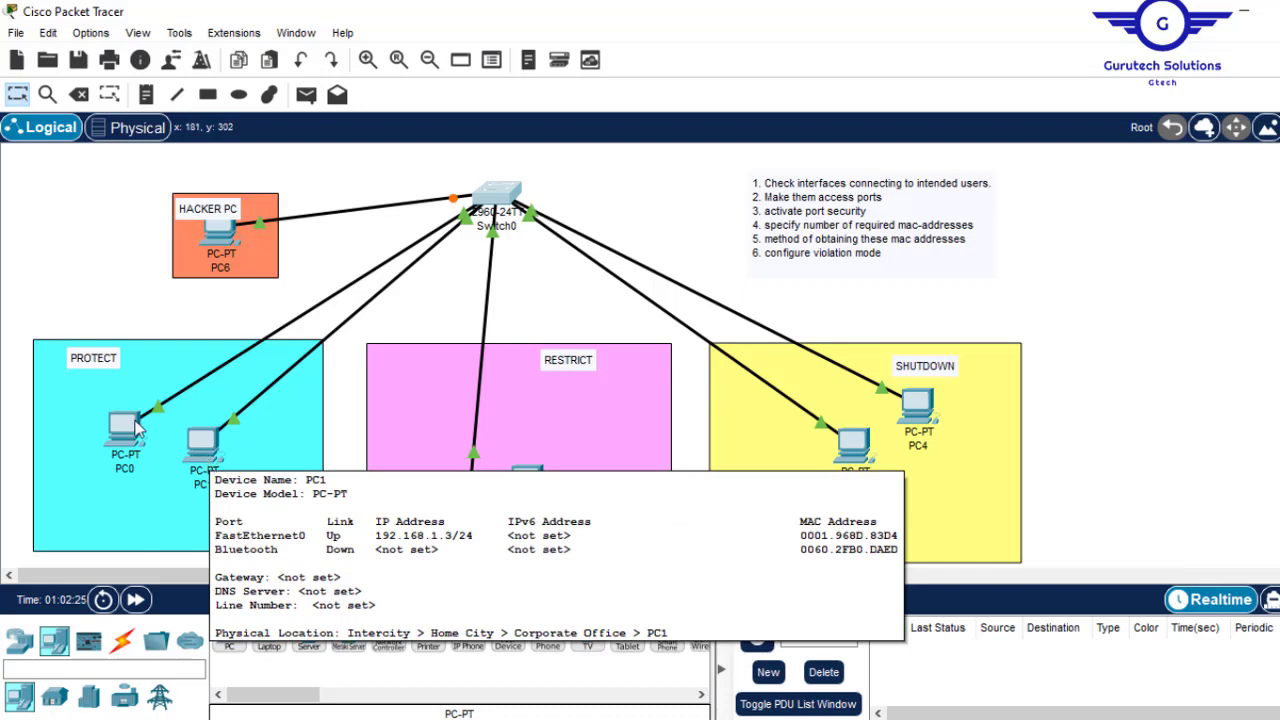
{"action": "mouse_move", "coordinate": [118, 446]}
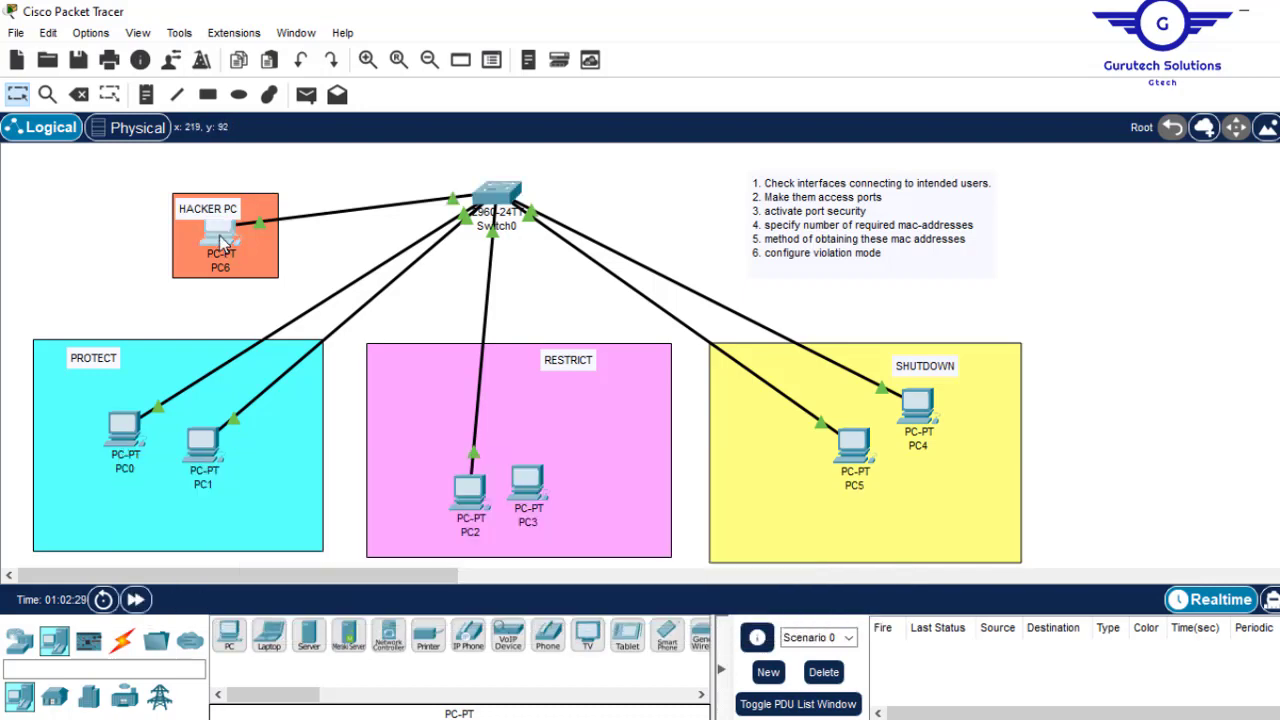
{"action": "left_click", "coordinate": [219, 235]}
{"action": "left_click", "coordinate": [776, 164]}
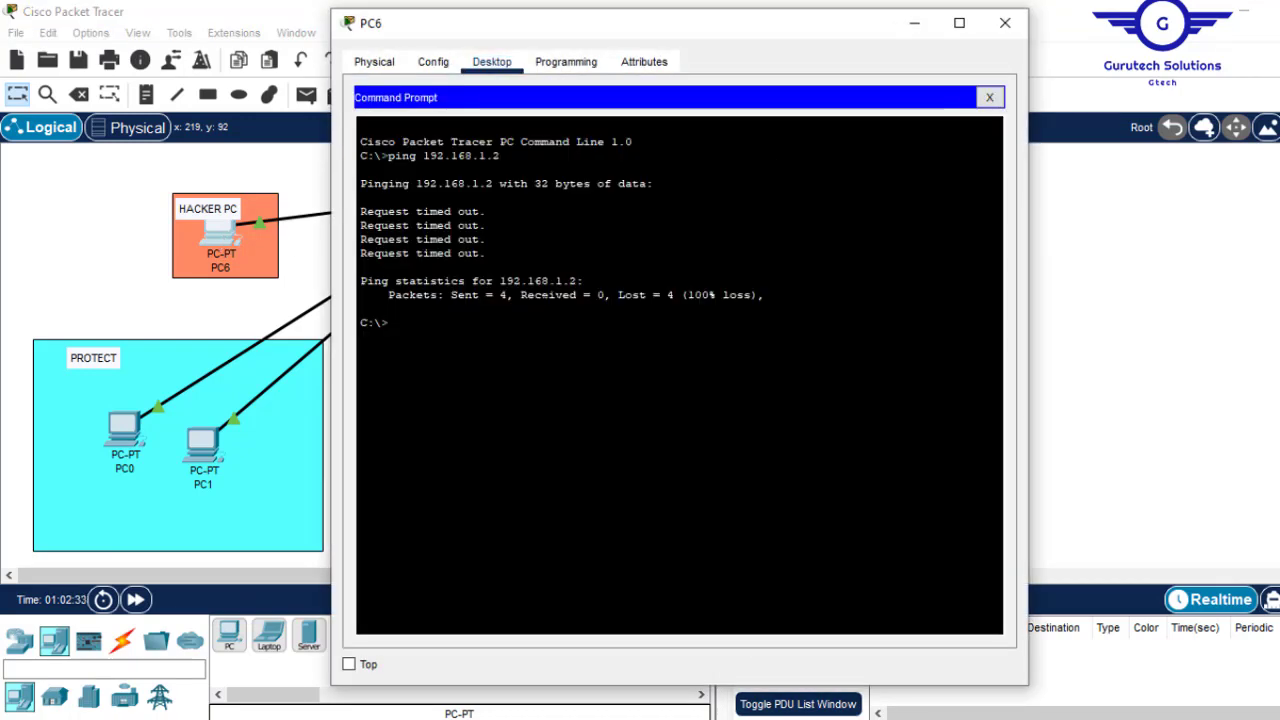
{"action": "key", "text": "Up"}
{"action": "key", "text": "Return"}
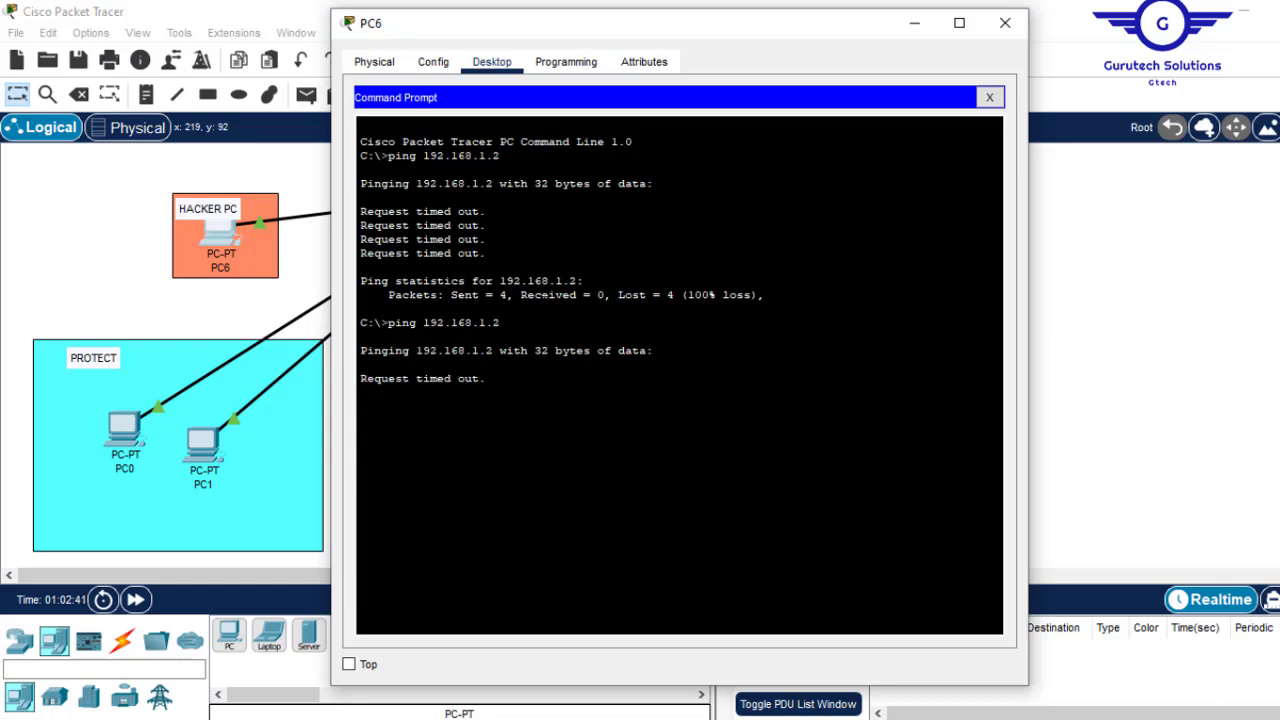
{"action": "key", "text": "ctrl+c"}
- Ping 192.168.1.3 and 192.168.1.10 from PC6's command prompt, and minimise the PC6 window
{"action": "key", "text": "Up"}
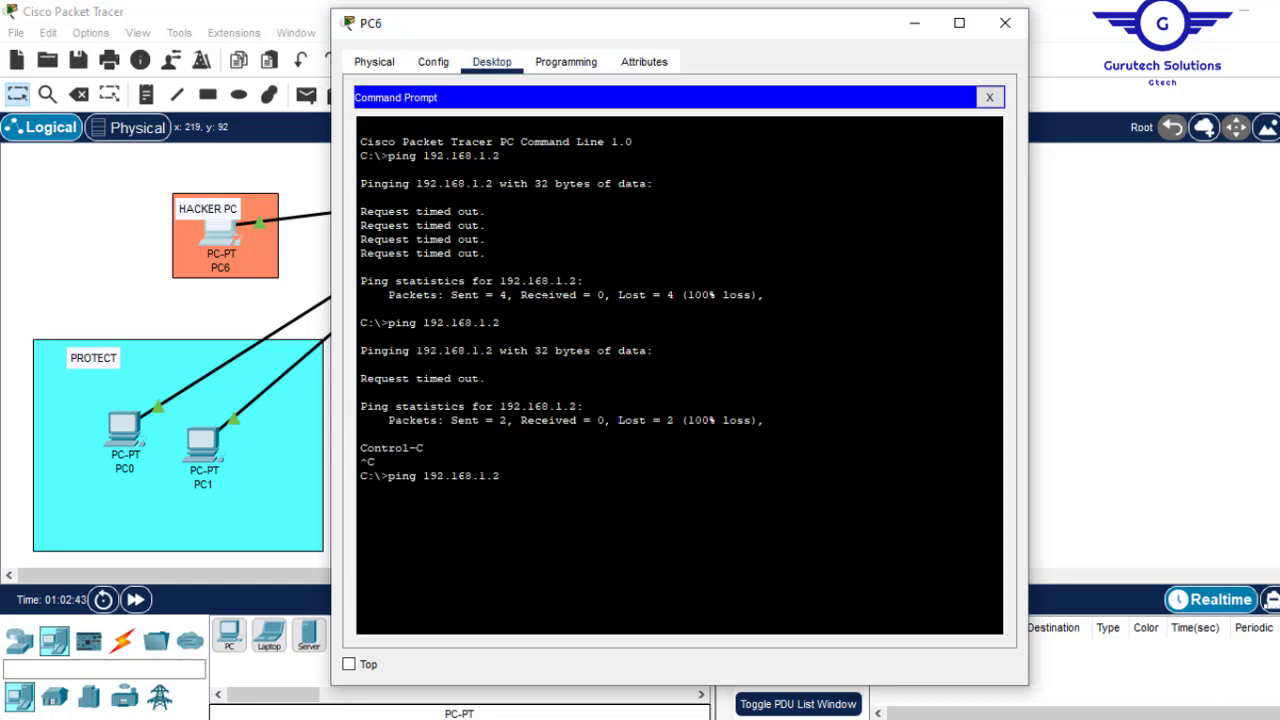
{"action": "key", "text": "Return"}
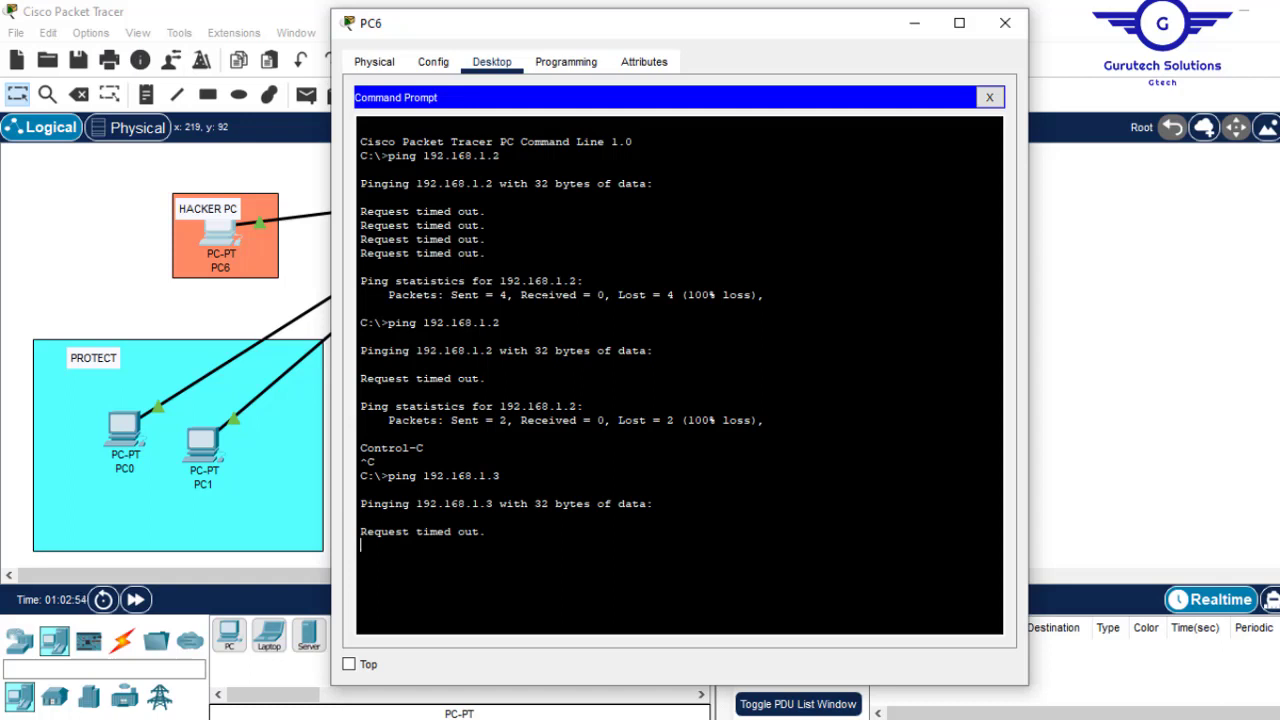
{"action": "key", "text": "ctrl+c"}
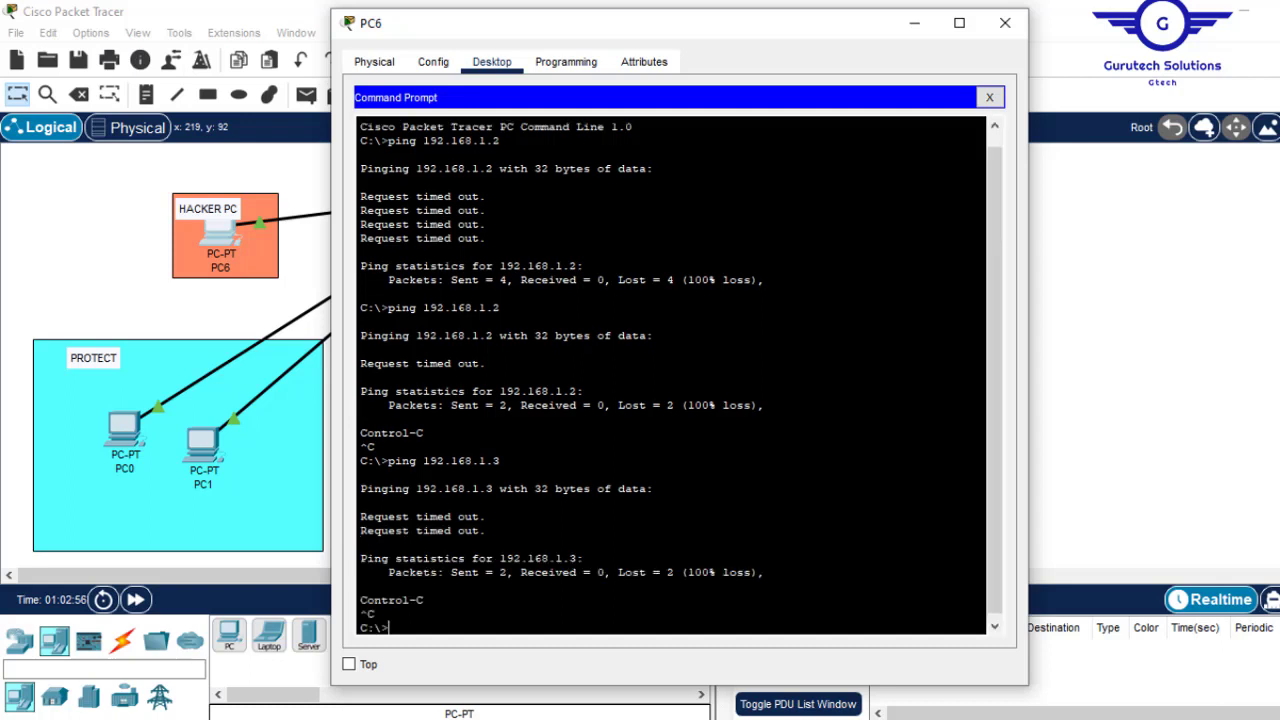
{"action": "key", "text": "Up"}
{"action": "key", "text": "Return"}
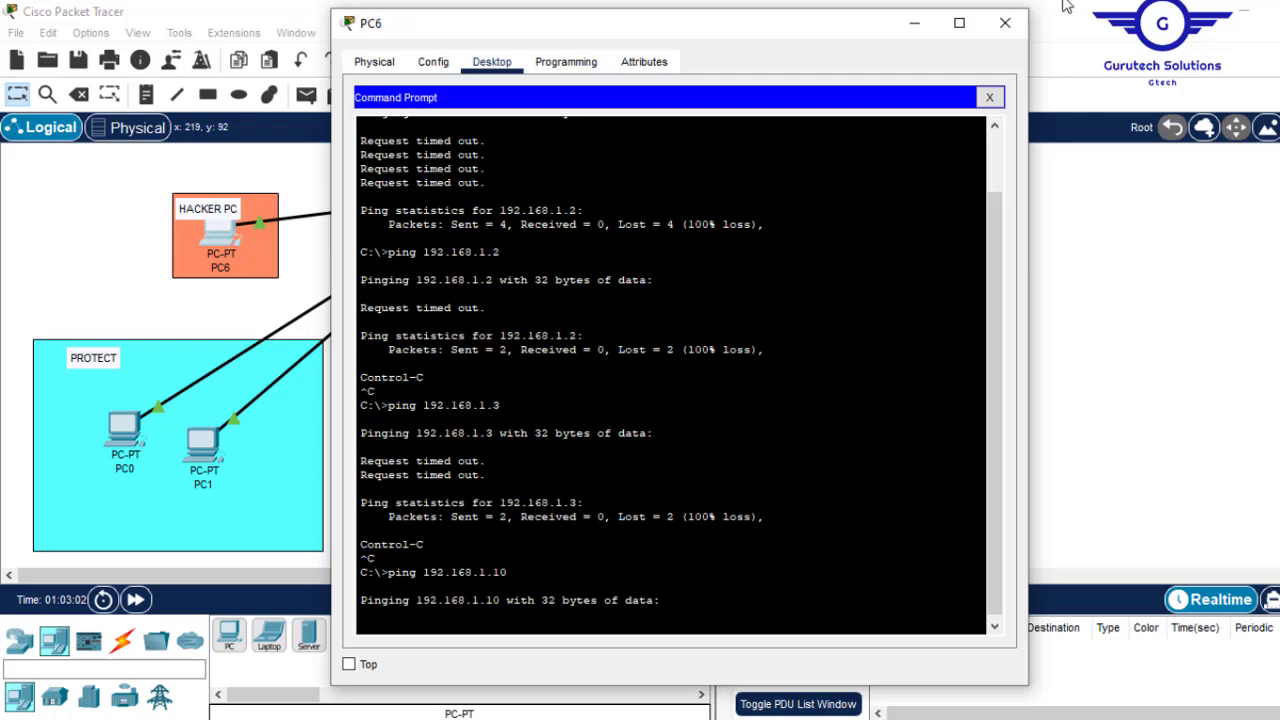
{"action": "left_click", "coordinate": [914, 23]}
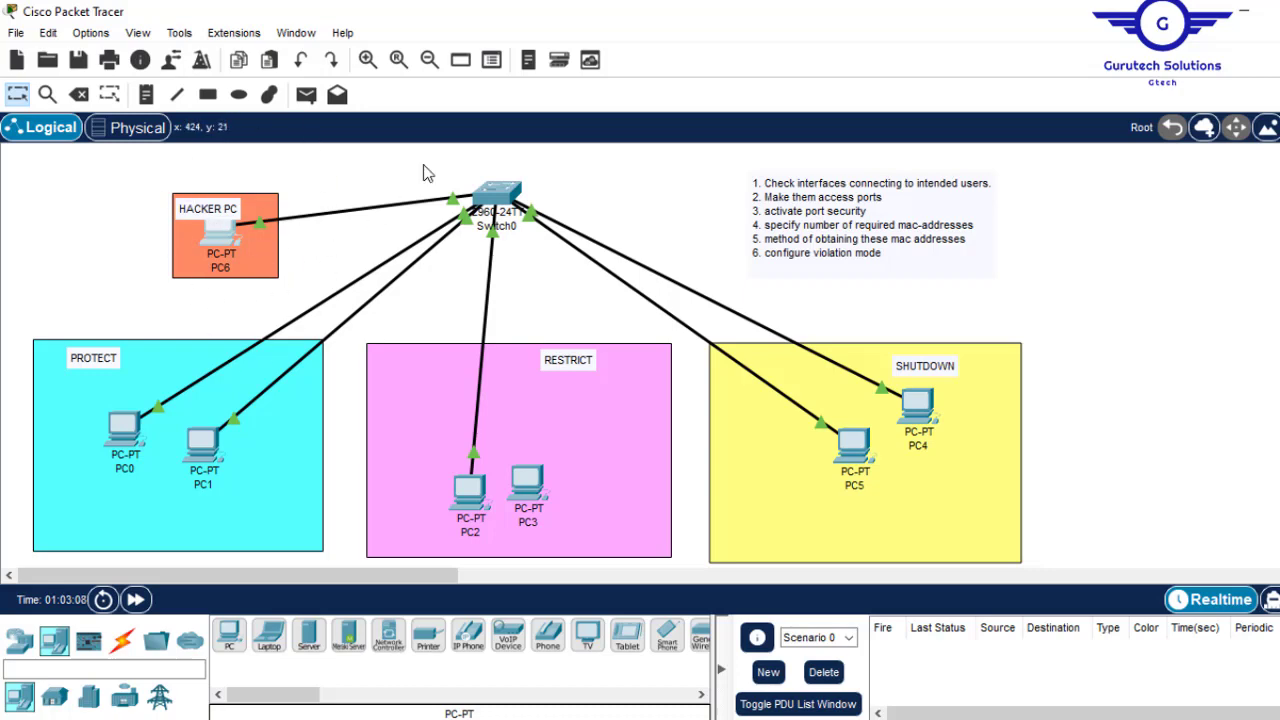
- Reopen the Switch0 CLI and rerun do sh port-sec to check the security violation counts after PC6's pings
{"action": "left_click", "coordinate": [503, 195]}
{"action": "left_click", "coordinate": [599, 546]}
{"action": "key", "text": "Return"}
{"action": "key", "text": "Return"}
{"action": "key", "text": "Return"}
{"action": "key", "text": "Return"}
{"action": "key", "text": "Return"}
{"action": "key", "text": "Up"}
{"action": "key", "text": "Up"}
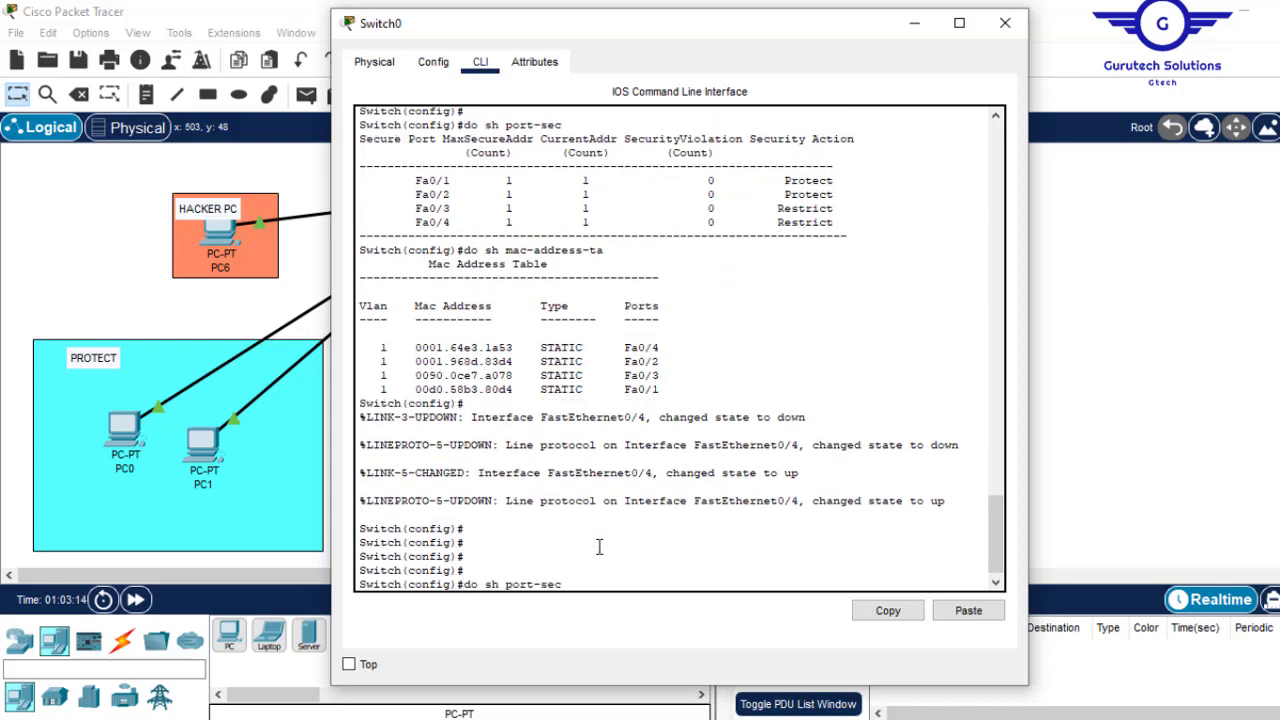
{"action": "key", "text": "Up"}
{"action": "key", "text": "Up"}
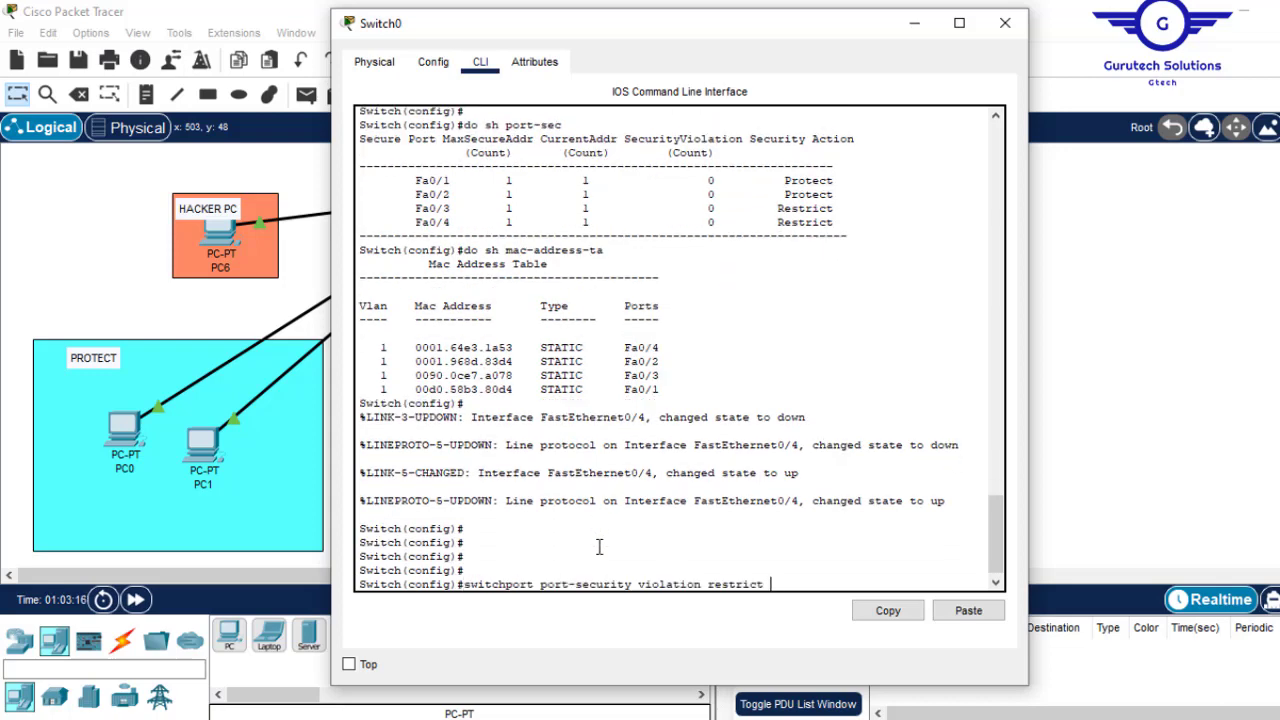
{"action": "key", "text": "Down"}
{"action": "key", "text": "Down"}
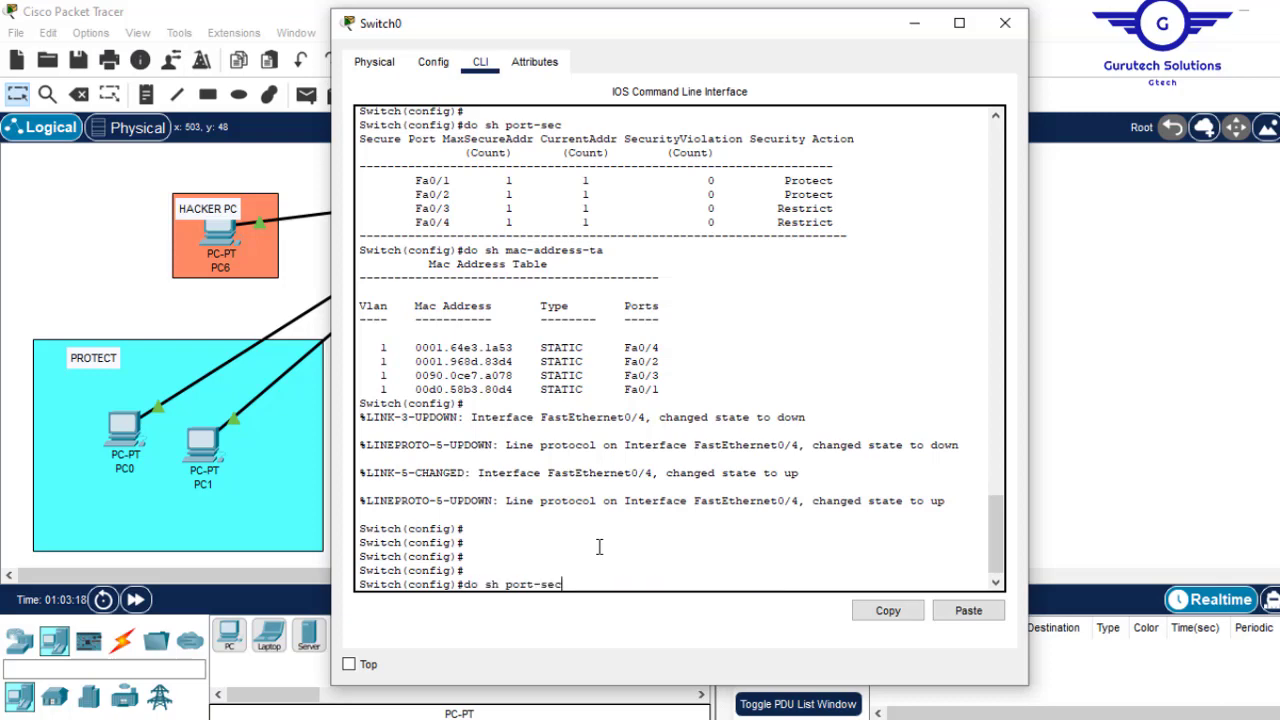
{"action": "key", "text": "Return"}
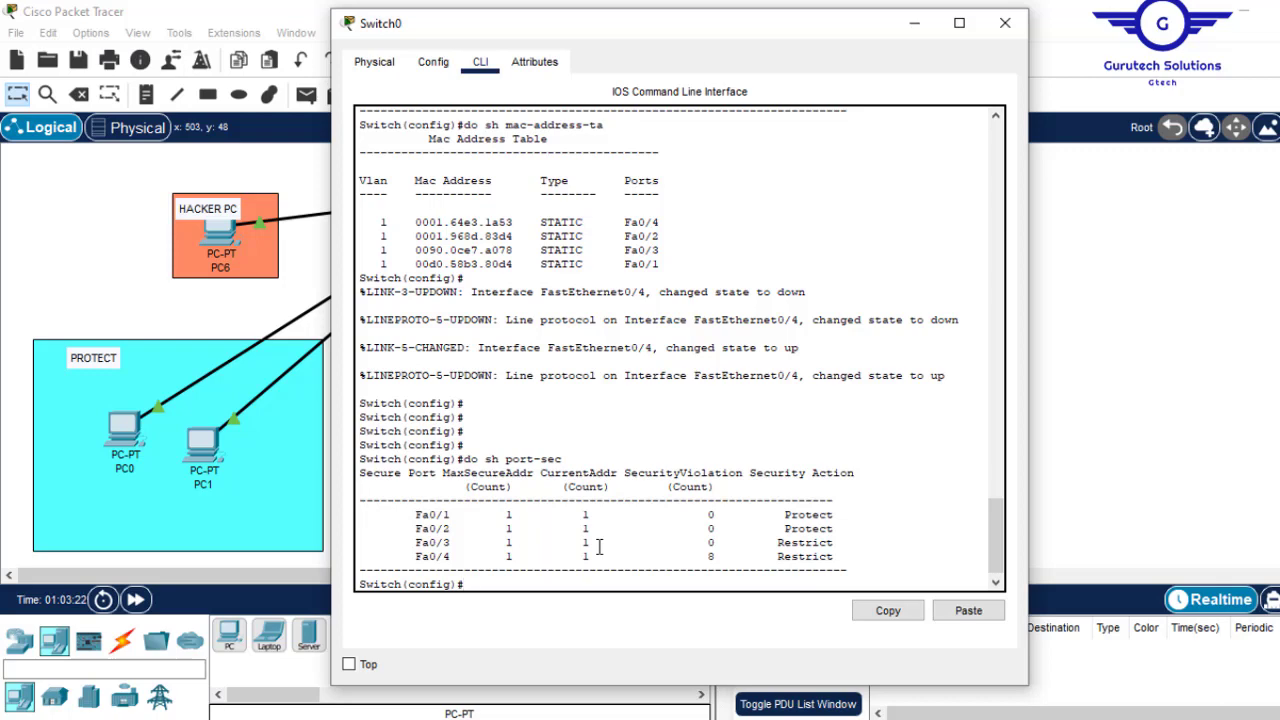
- Switch to the Chrome window with the Google Meet call
{"action": "mouse_move", "coordinate": [397, 719]}
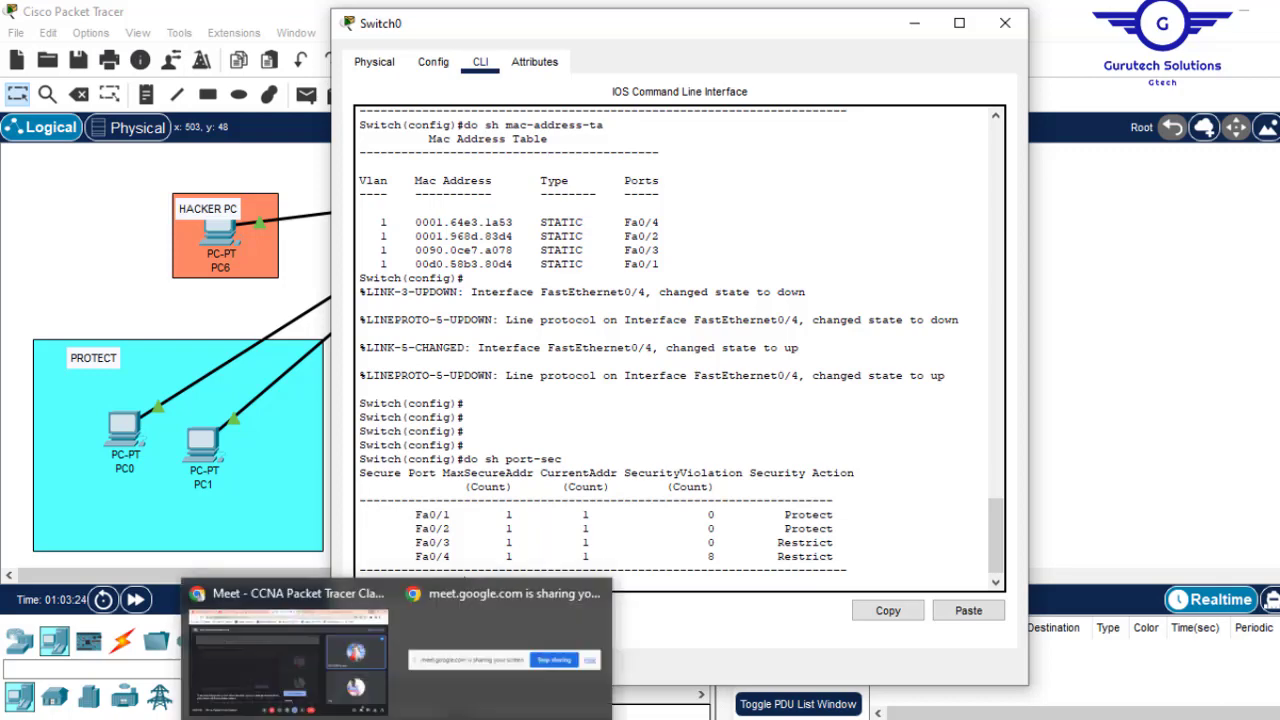
{"action": "left_click", "coordinate": [269, 658]}
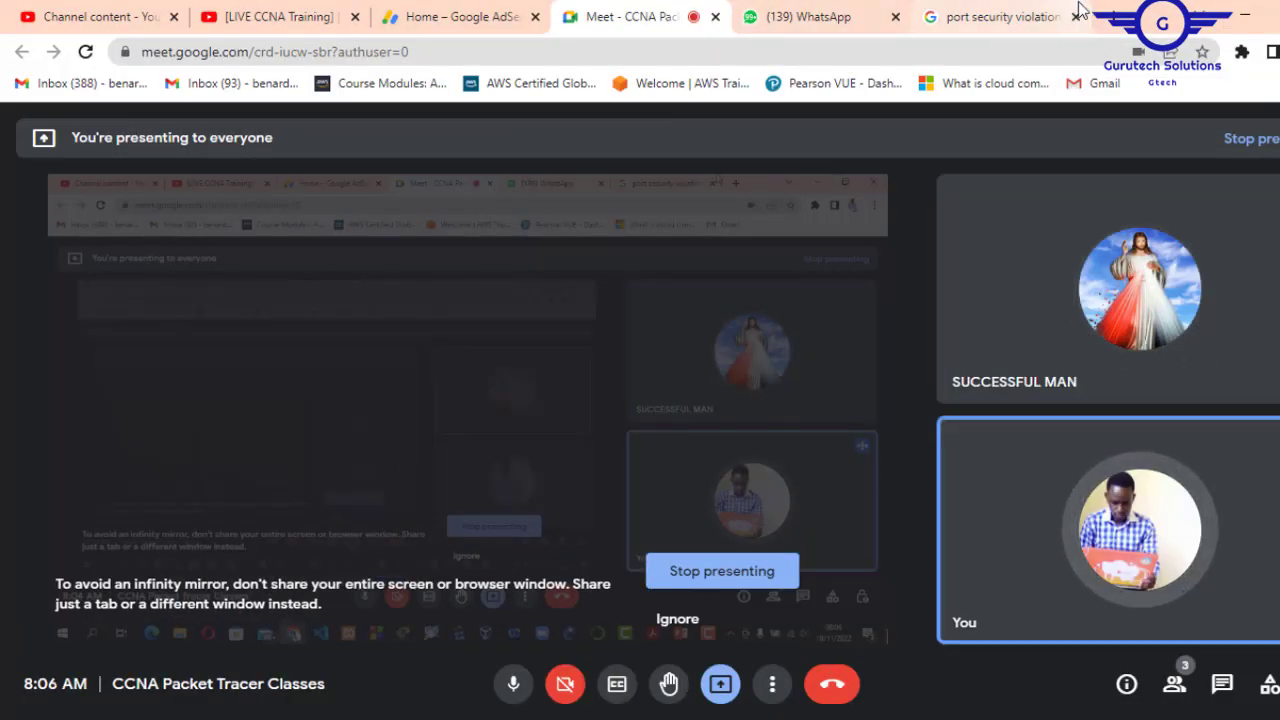
- Review the port security violation modes tables in the Google image results and the course PDF, then return to Packet Tracer
{"action": "left_click", "coordinate": [1008, 27]}
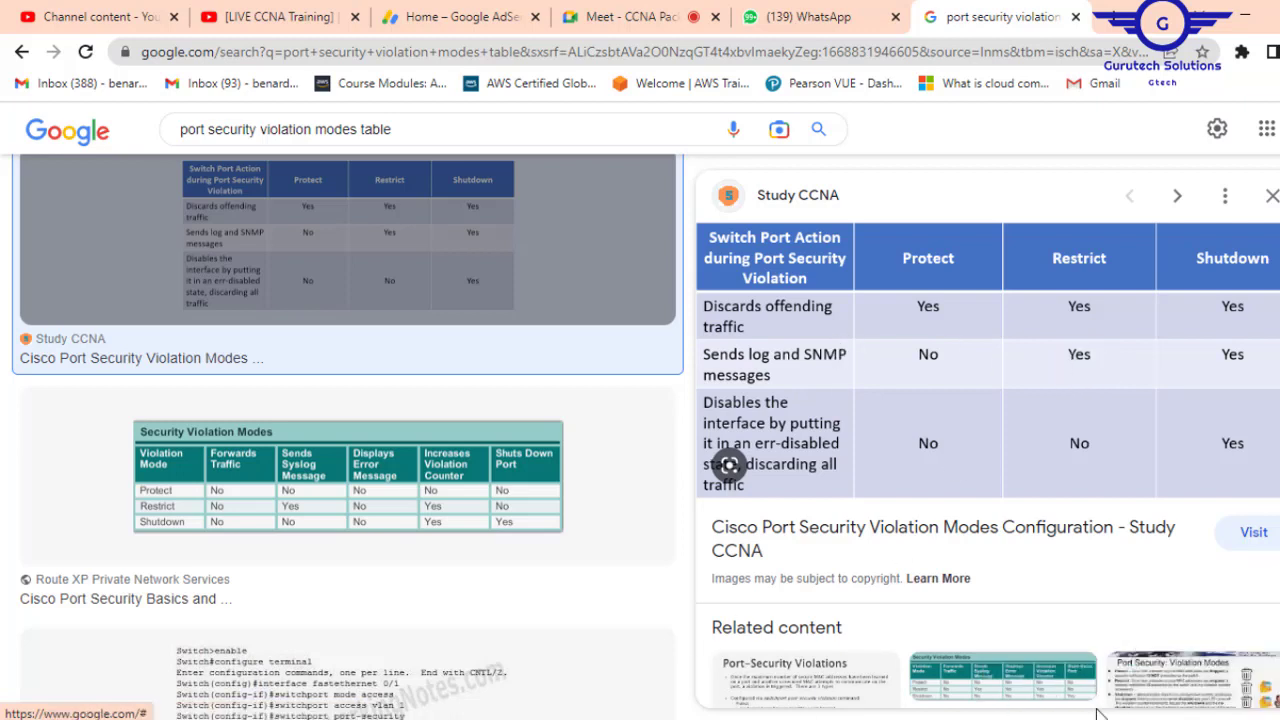
{"action": "mouse_move", "coordinate": [981, 718]}
{"action": "left_click", "coordinate": [909, 661]}
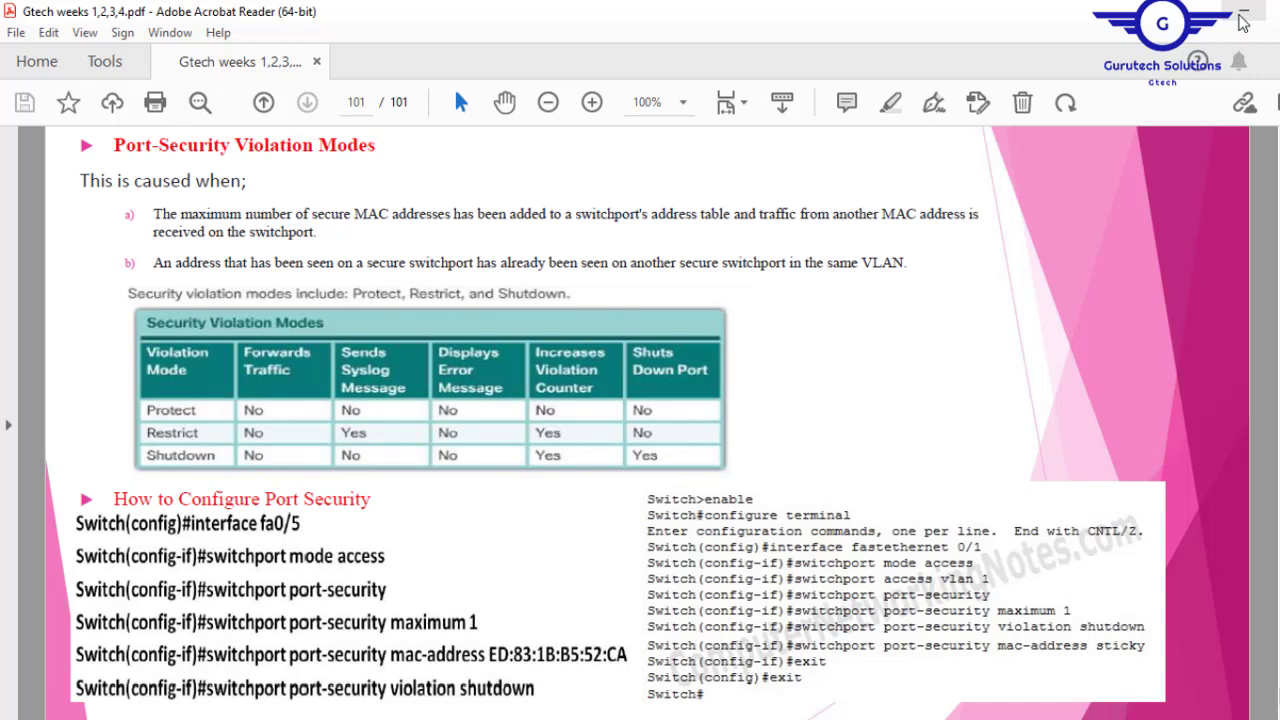
{"action": "left_click", "coordinate": [1239, 15]}
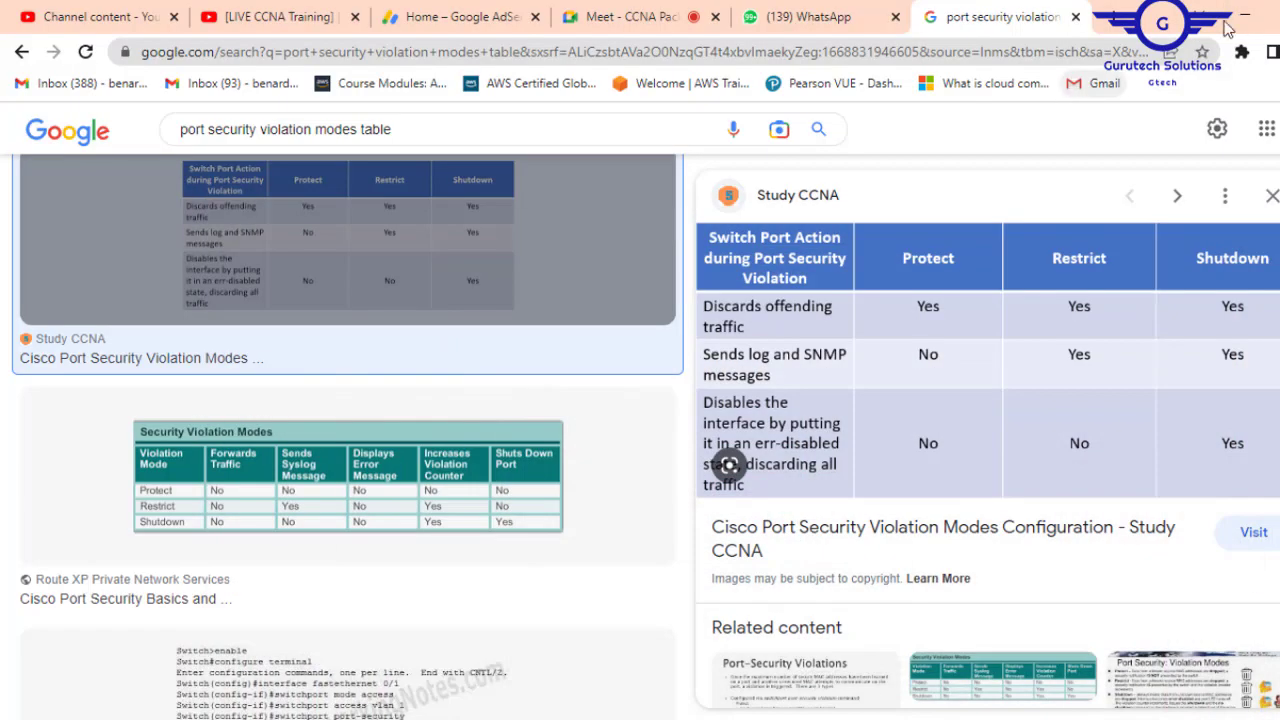
{"action": "left_click", "coordinate": [1225, 14]}
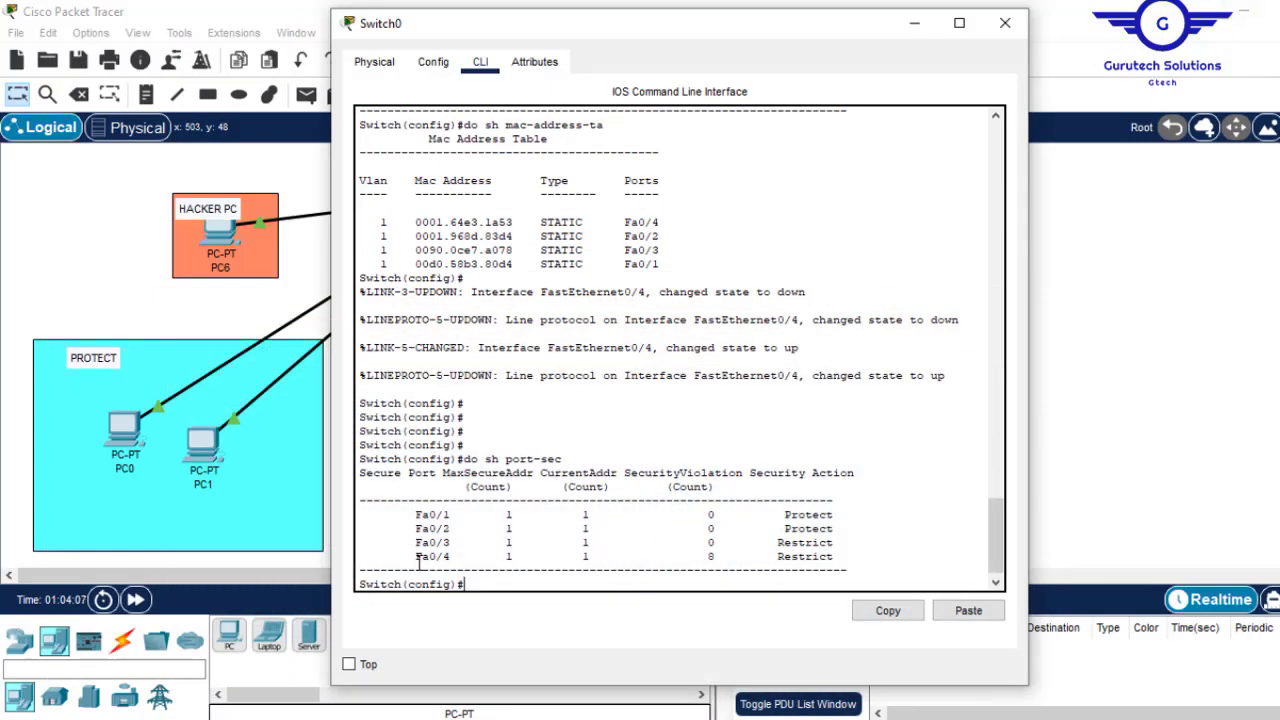
- Examine the Fa0/4 row and its security violation count in the Switch0 port security output
{"action": "left_click_drag", "start_coordinate": [411, 561], "coordinate": [825, 560]}
{"action": "left_click", "coordinate": [722, 560]}
{"action": "left_click_drag", "start_coordinate": [722, 560], "coordinate": [704, 556]}
- Open PC6's command prompt and review the replies to its pings of 192.168.1.2, 192.168.1.3 and 192.168.1.10
{"action": "mouse_move", "coordinate": [577, 719]}
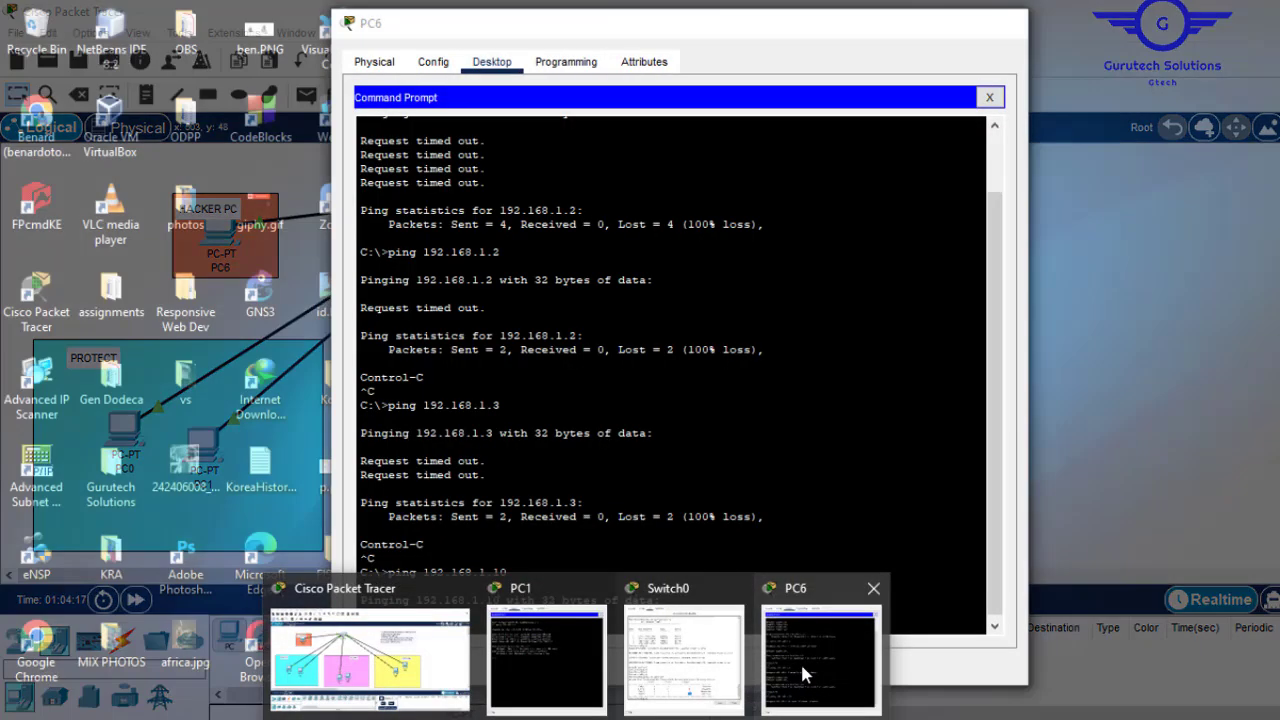
{"action": "left_click", "coordinate": [806, 668]}
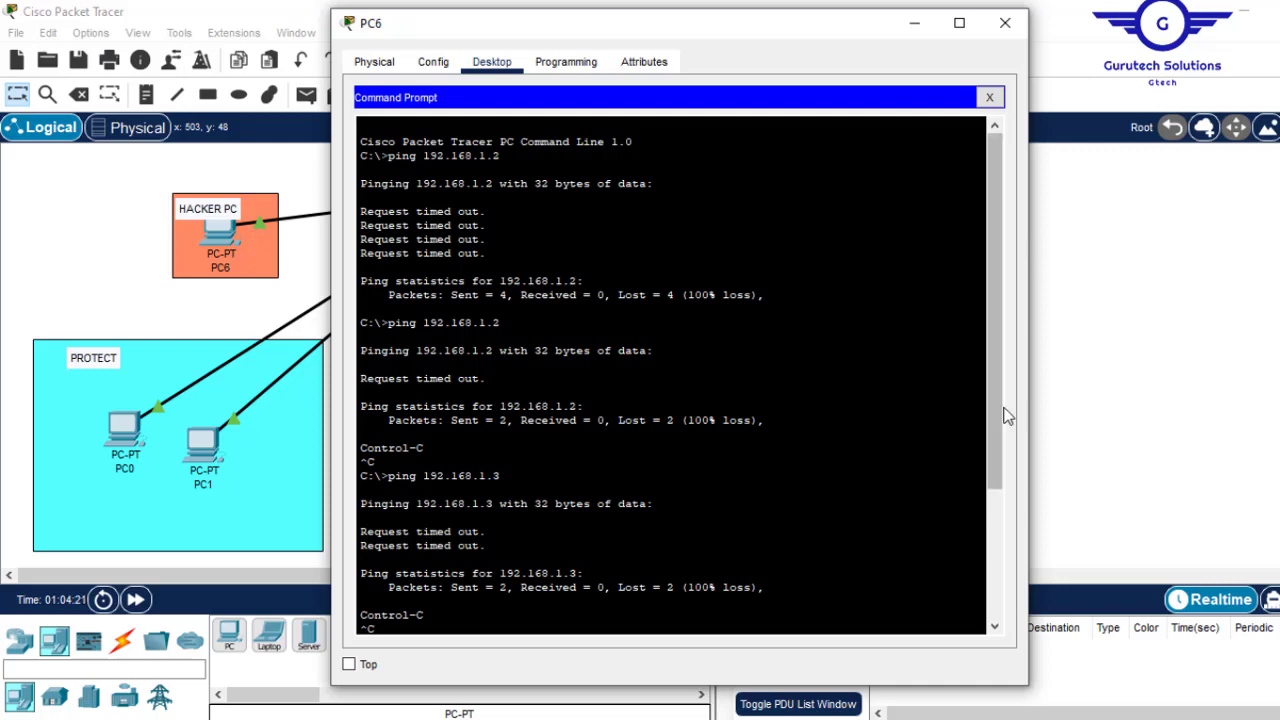
{"action": "left_click_drag", "start_coordinate": [992, 389], "coordinate": [1000, 565]}
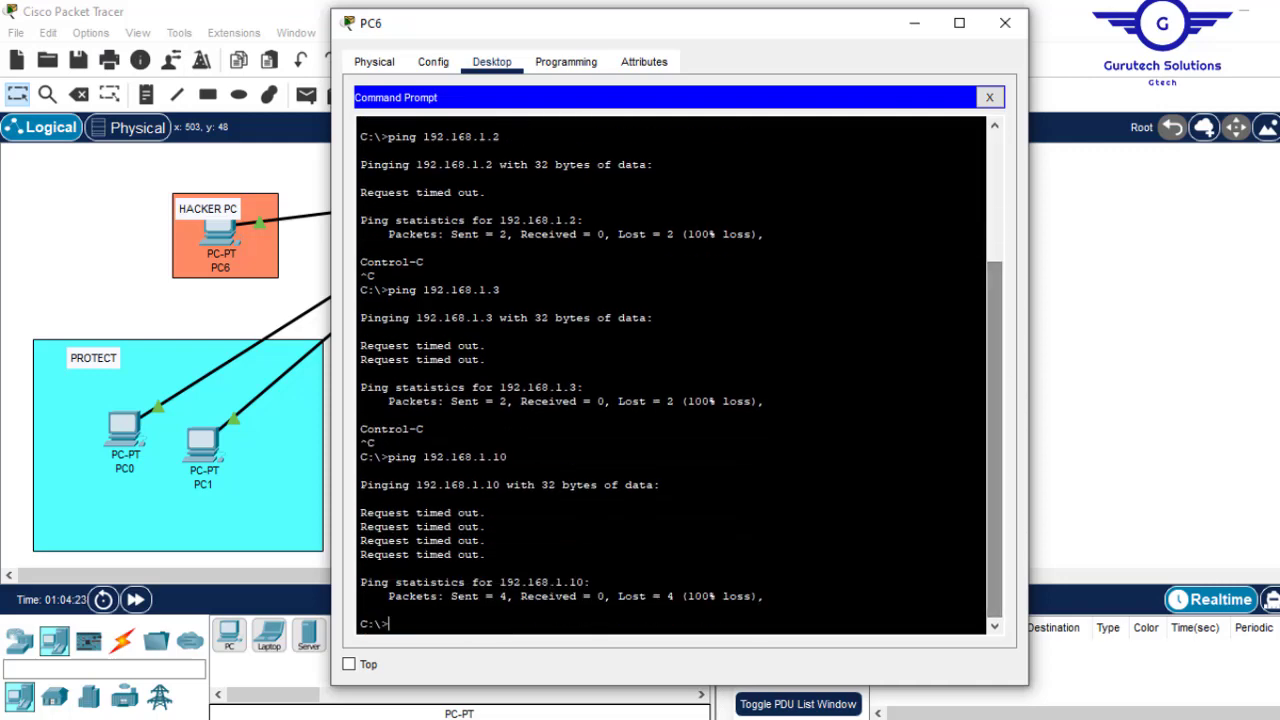
{"action": "left_click_drag", "start_coordinate": [485, 554], "coordinate": [390, 554]}
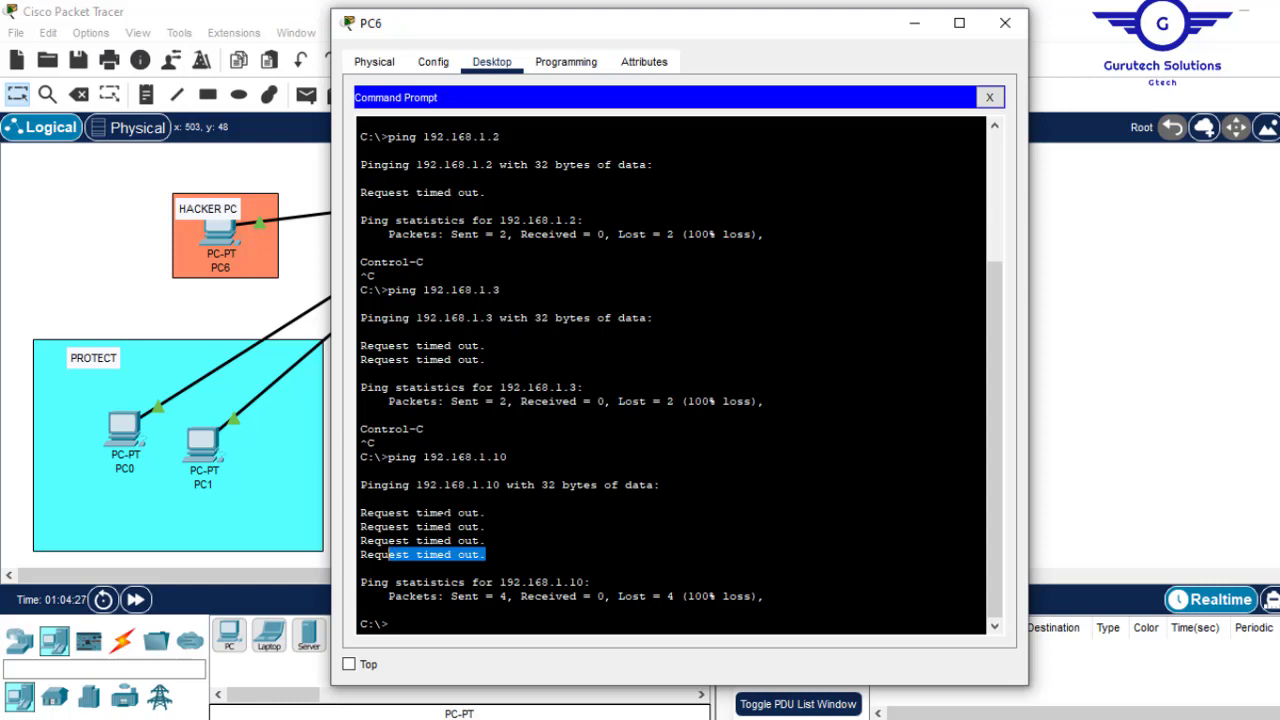
{"action": "left_click_drag", "start_coordinate": [486, 359], "coordinate": [767, 236]}
{"action": "left_click_drag", "start_coordinate": [475, 316], "coordinate": [479, 360]}
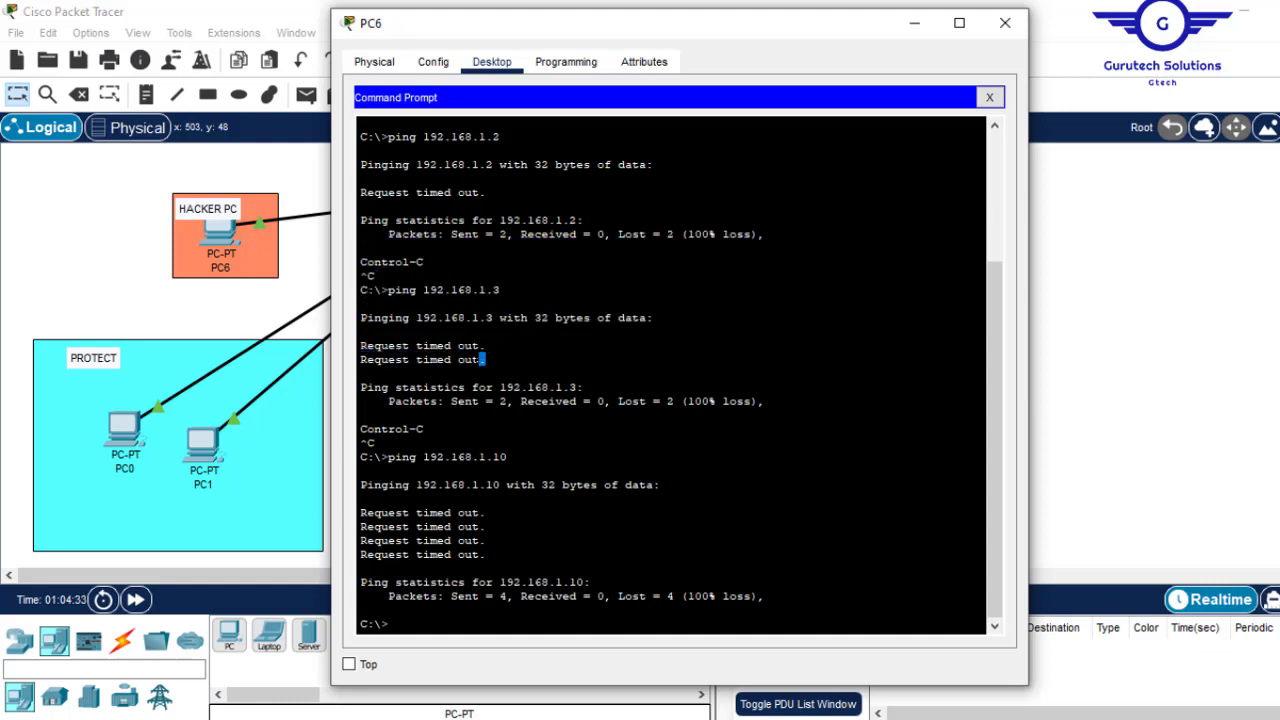
{"action": "left_click_drag", "start_coordinate": [486, 192], "coordinate": [416, 192]}
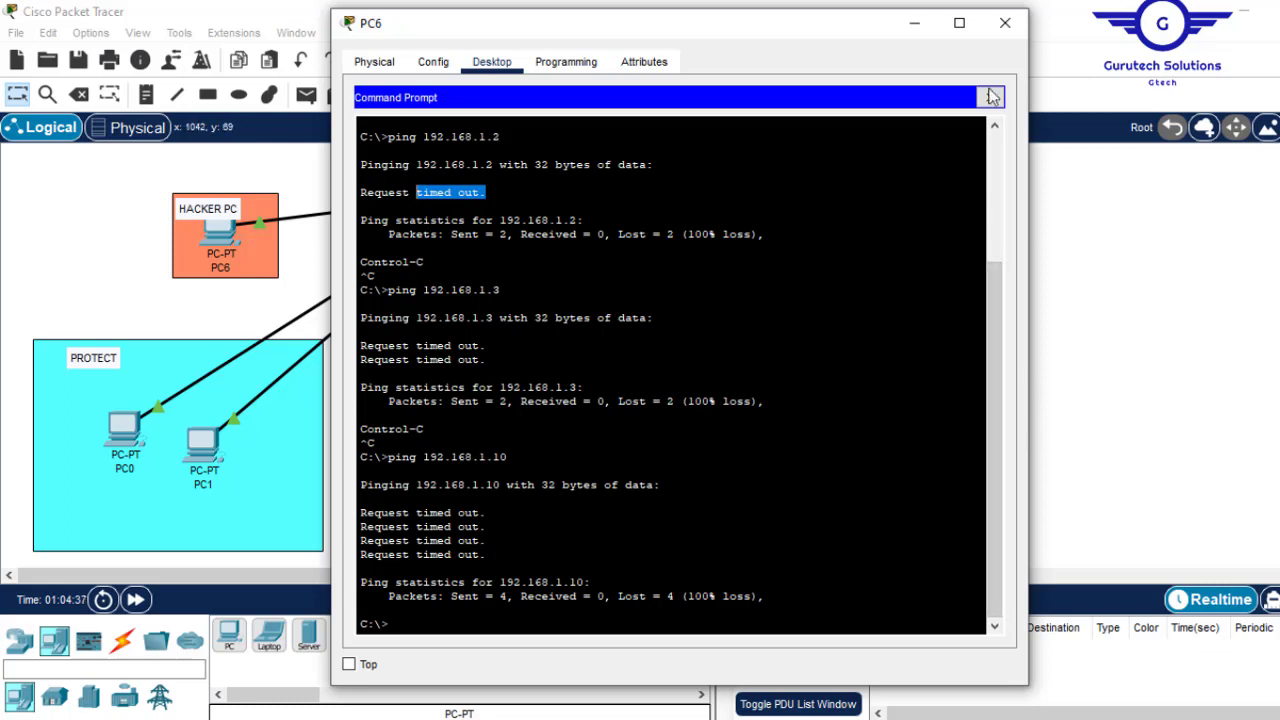
- Ping 192.168.1.10 again from PC6's command prompt, let it run to completion, and minimise the PC6 window
{"action": "key", "text": "Up"}
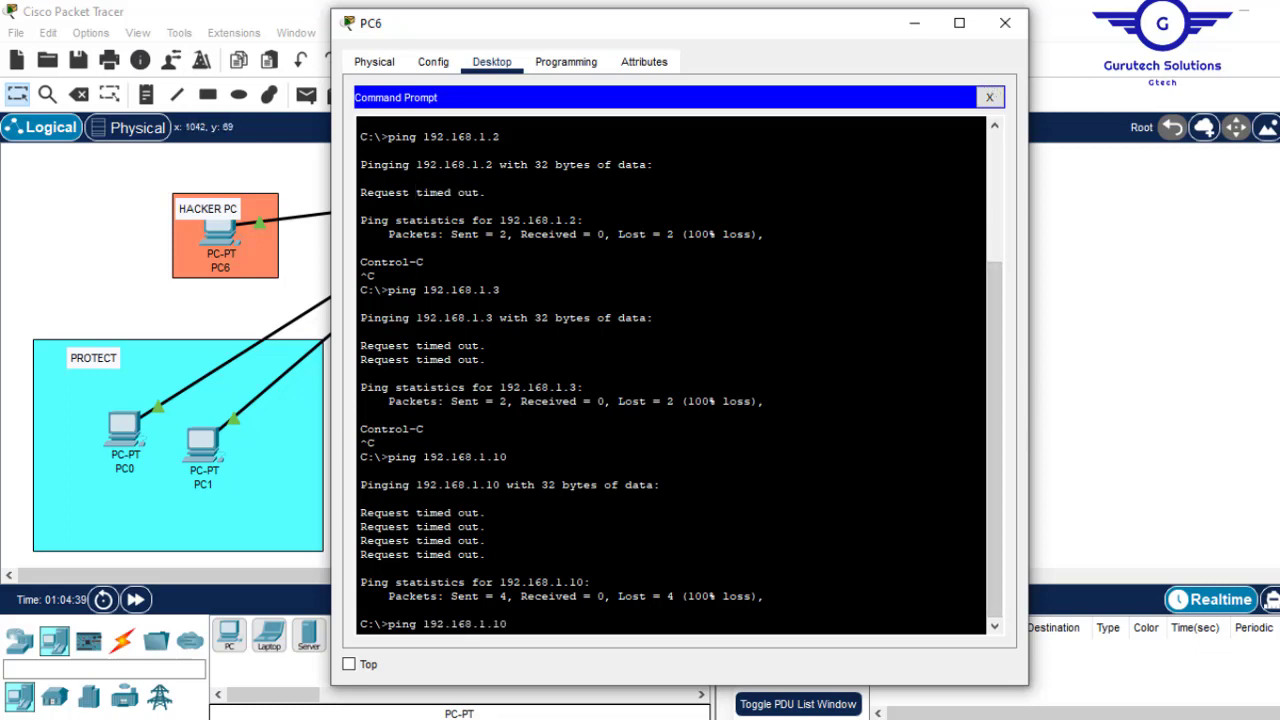
{"action": "key", "text": "Return"}
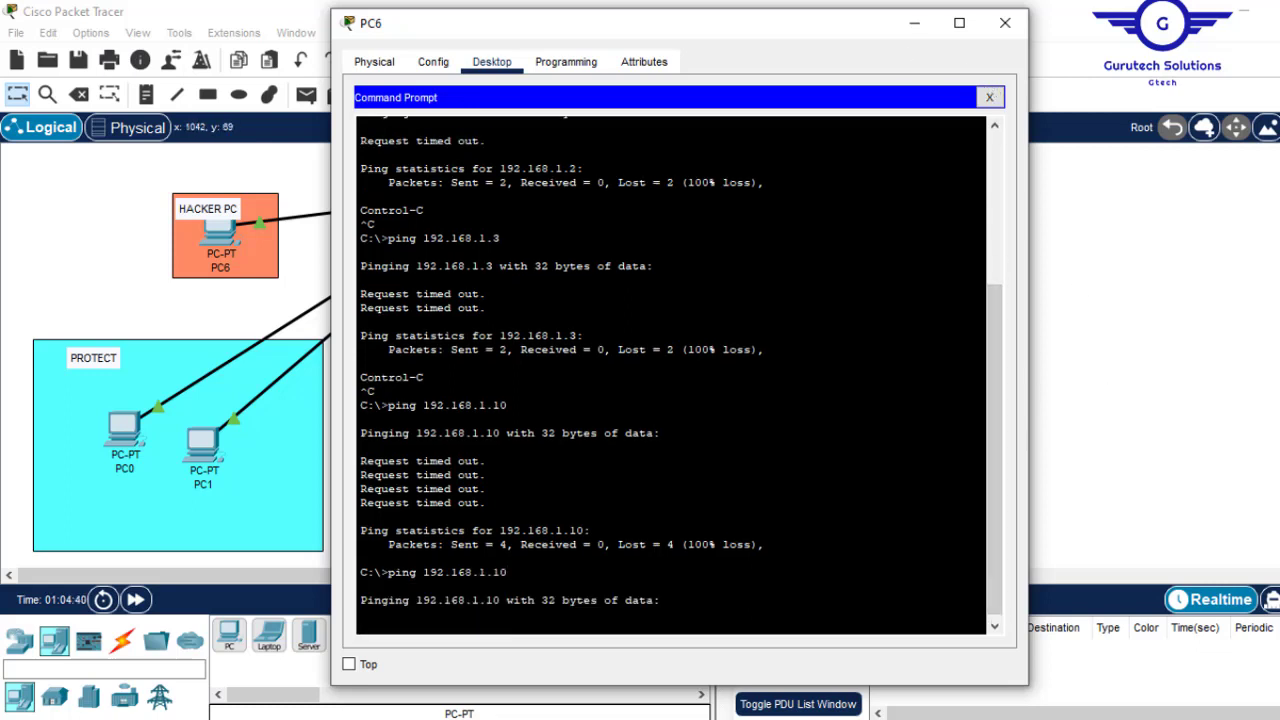
{"action": "left_click", "coordinate": [927, 28]}
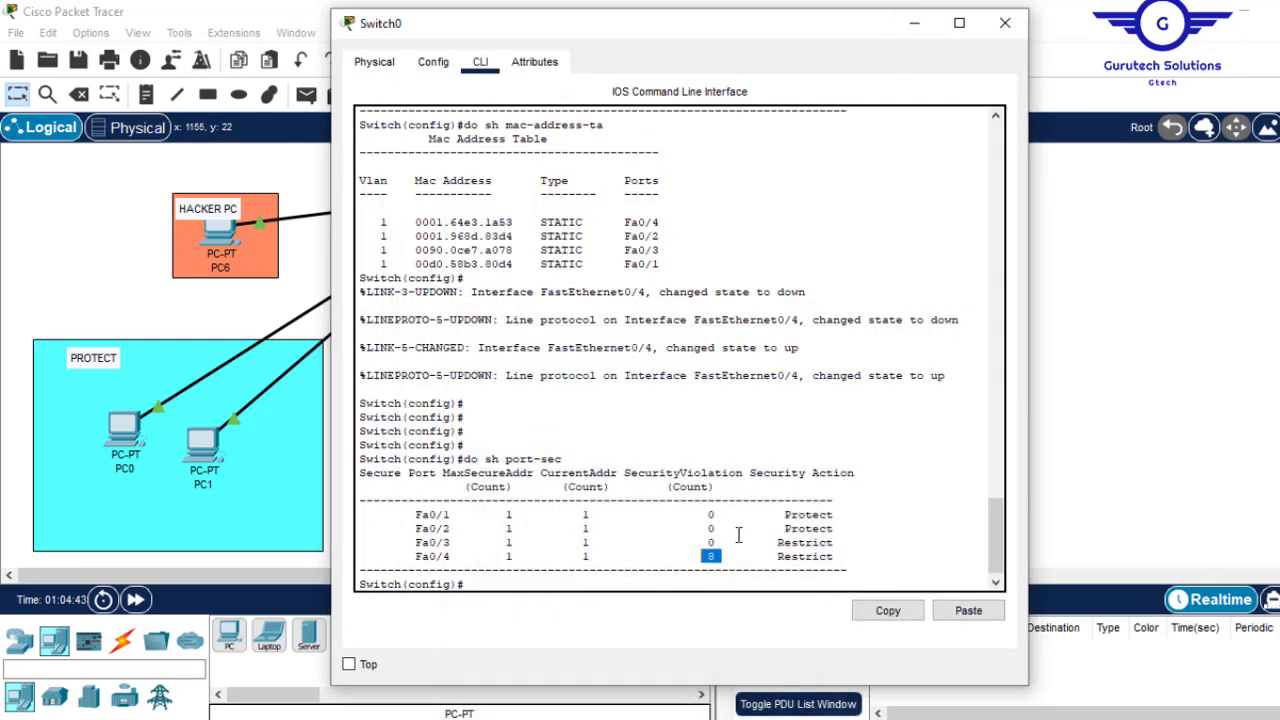
{"action": "left_click", "coordinate": [733, 555]}
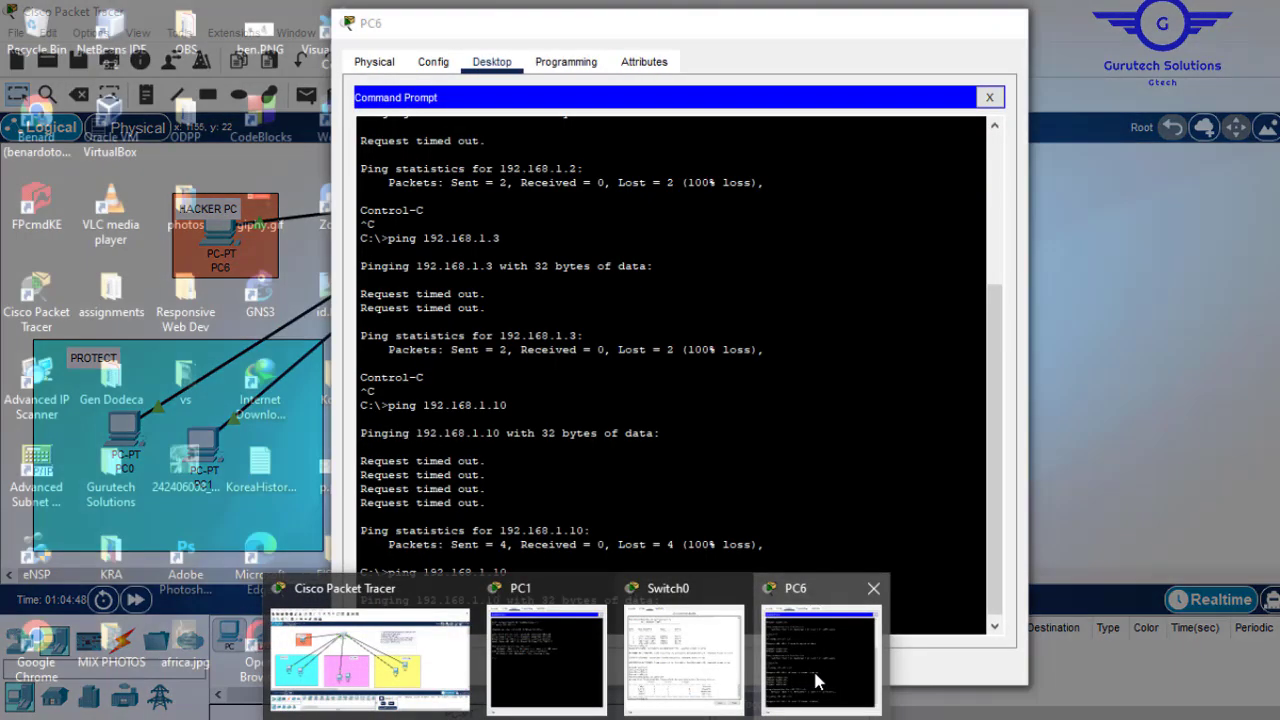
{"action": "left_click", "coordinate": [800, 690]}
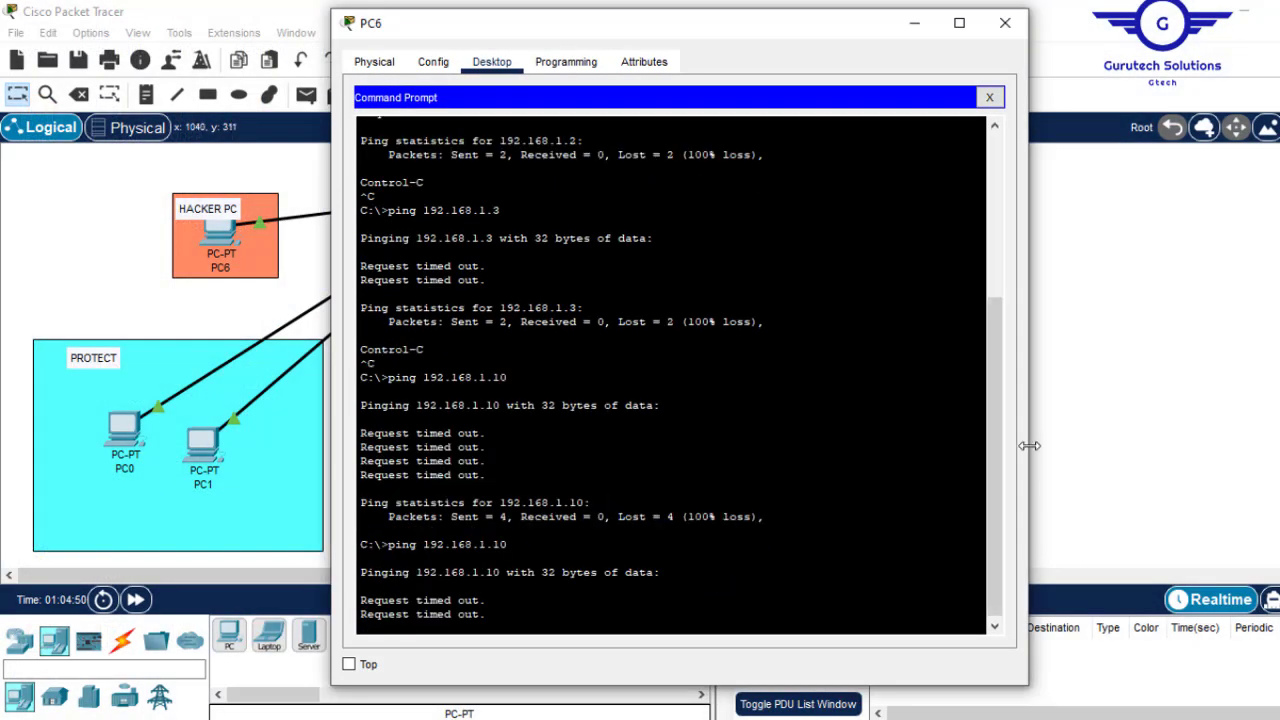
{"action": "left_click_drag", "start_coordinate": [992, 415], "coordinate": [977, 562]}
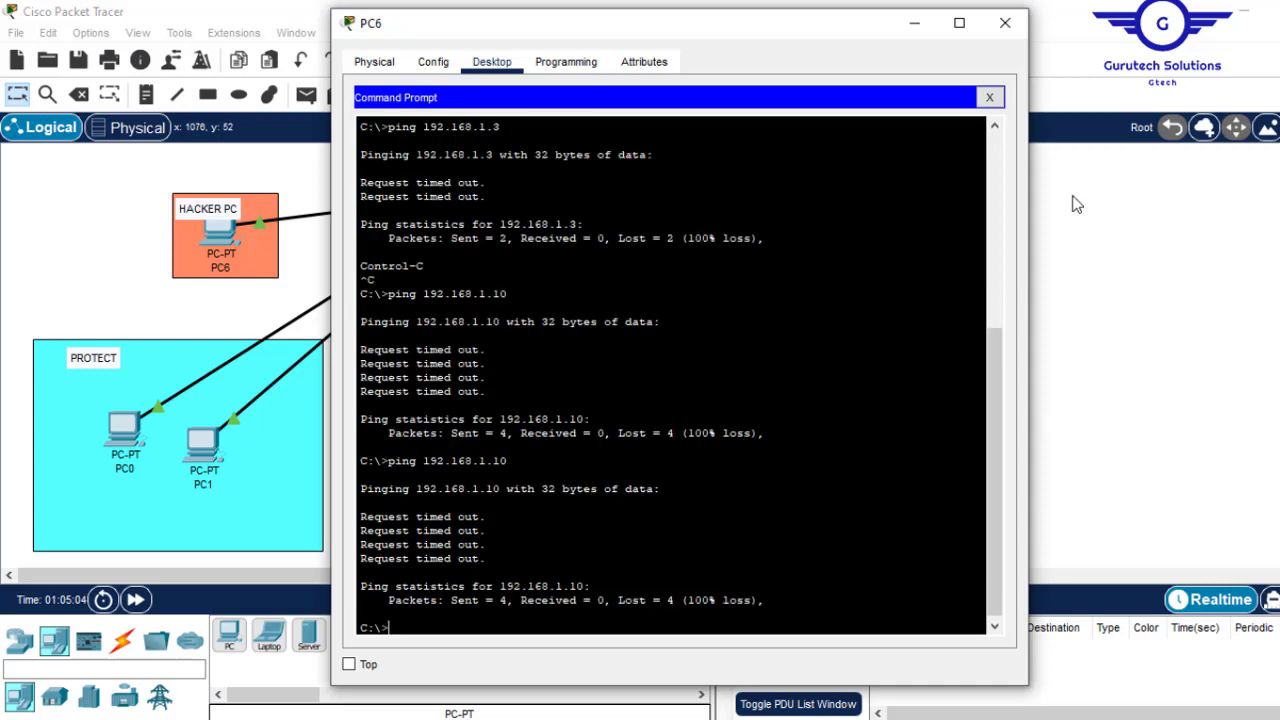
{"action": "left_click", "coordinate": [914, 22]}
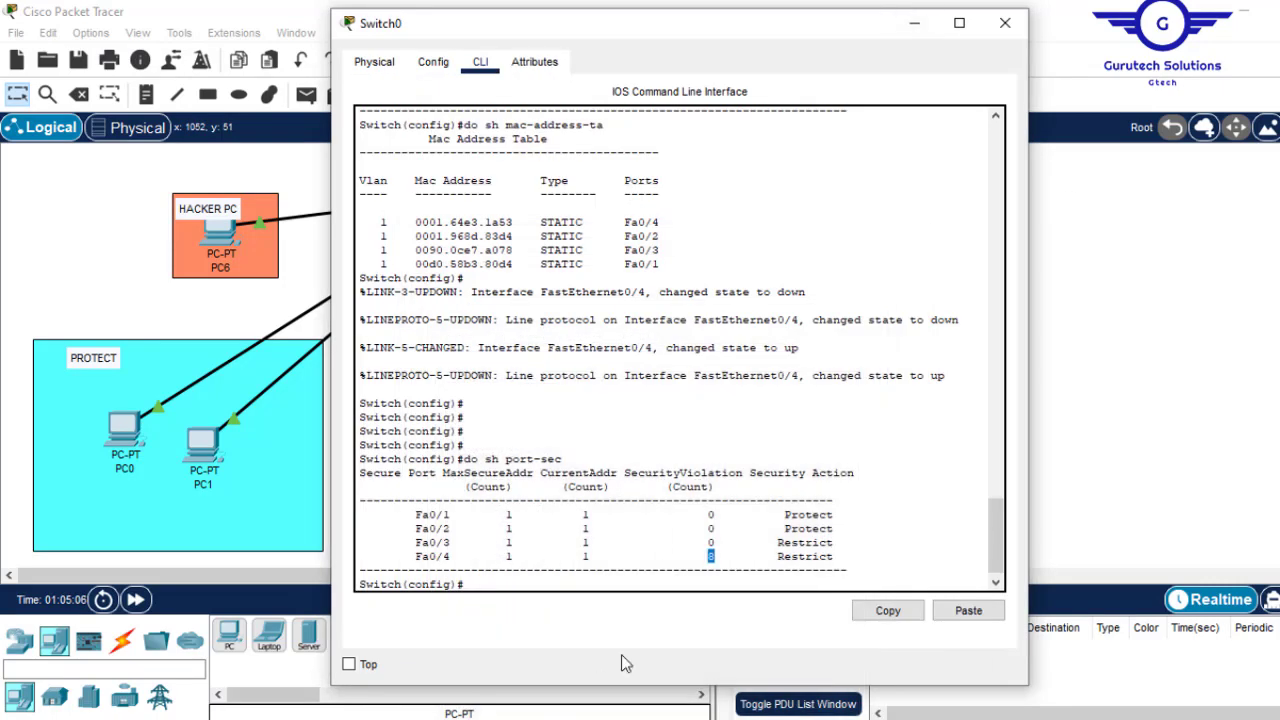
- Rerun do sh port-sec on Switch0, check the Fa0/4 violation count, and minimise the switch window
{"action": "left_click", "coordinate": [589, 575]}
{"action": "key", "text": "Up"}
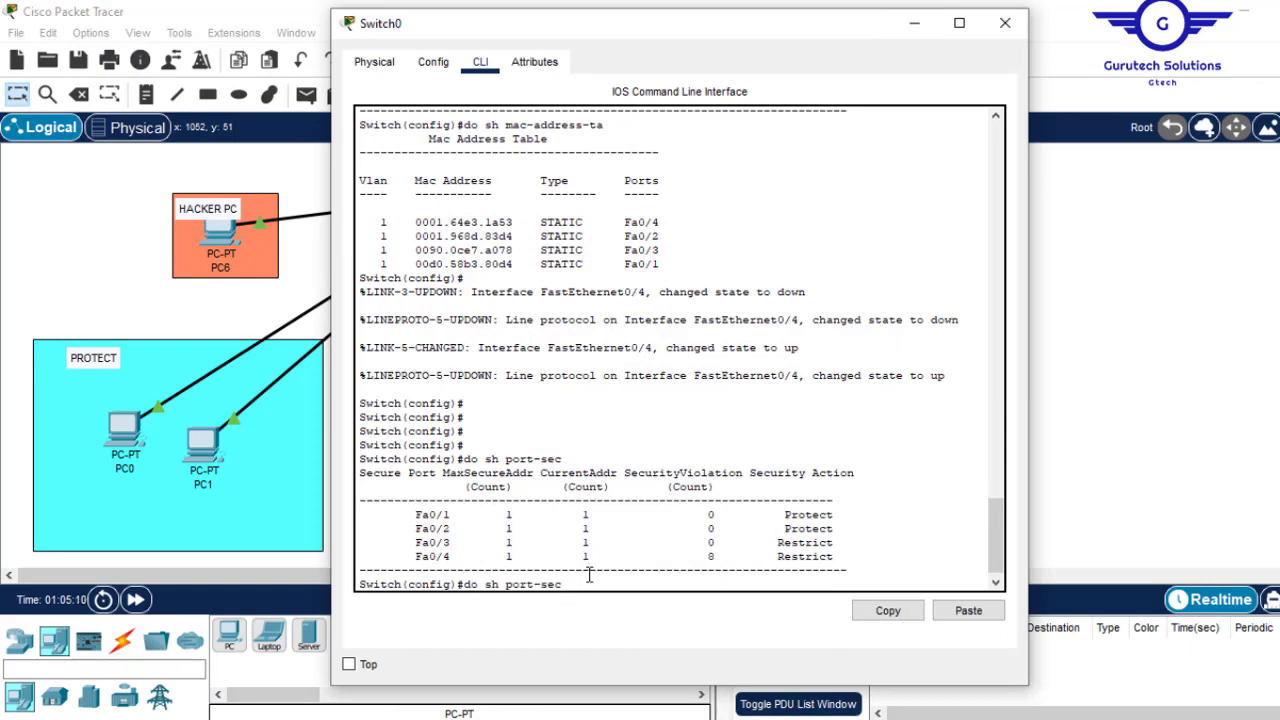
{"action": "key", "text": "Return"}
{"action": "left_click_drag", "start_coordinate": [724, 556], "coordinate": [701, 558]}
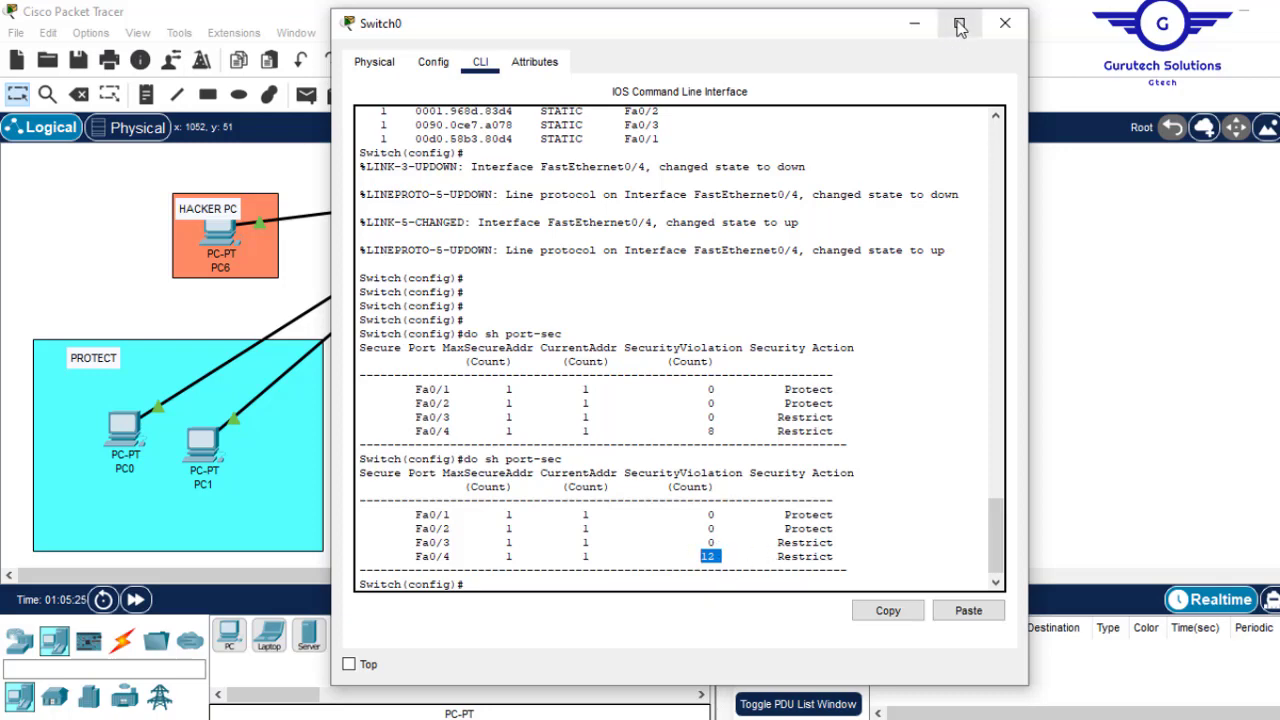
{"action": "left_click", "coordinate": [914, 27]}
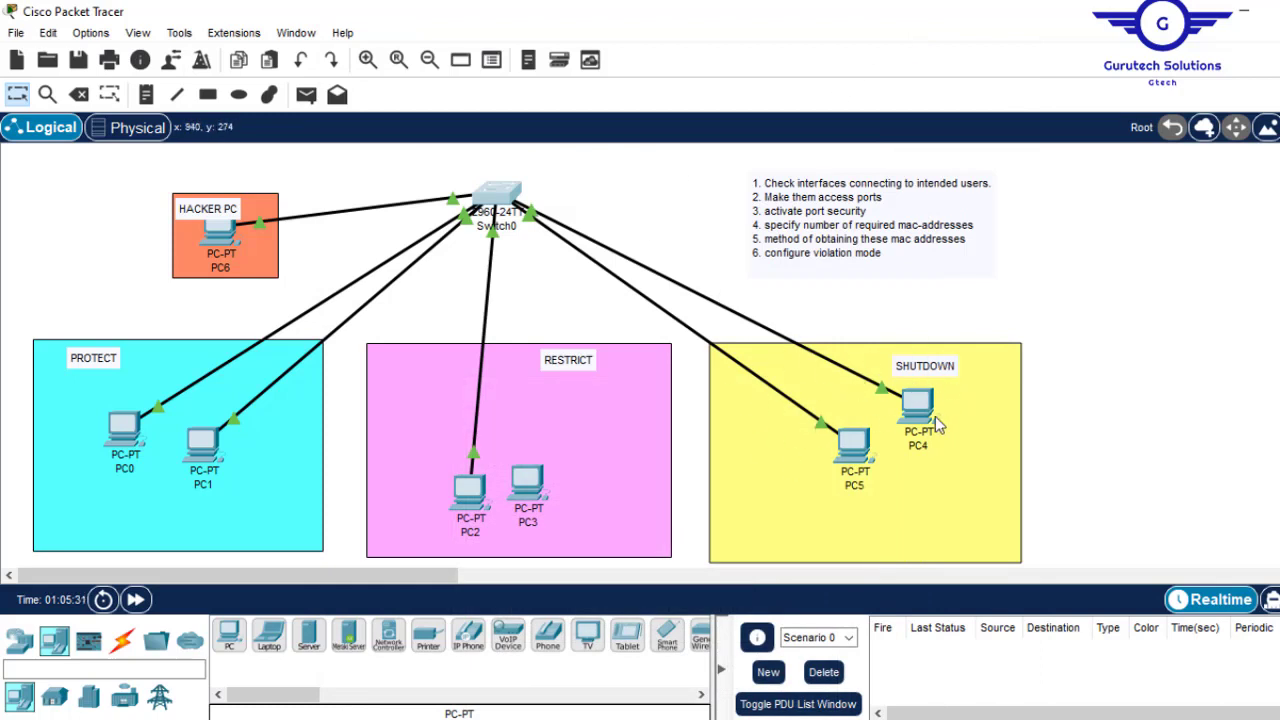
- Move the switch cable from PC6 to PC3's FastEthernet0 port and reopen the Switch0 CLI at a fresh prompt
{"action": "left_click_drag", "start_coordinate": [258, 224], "coordinate": [531, 489]}
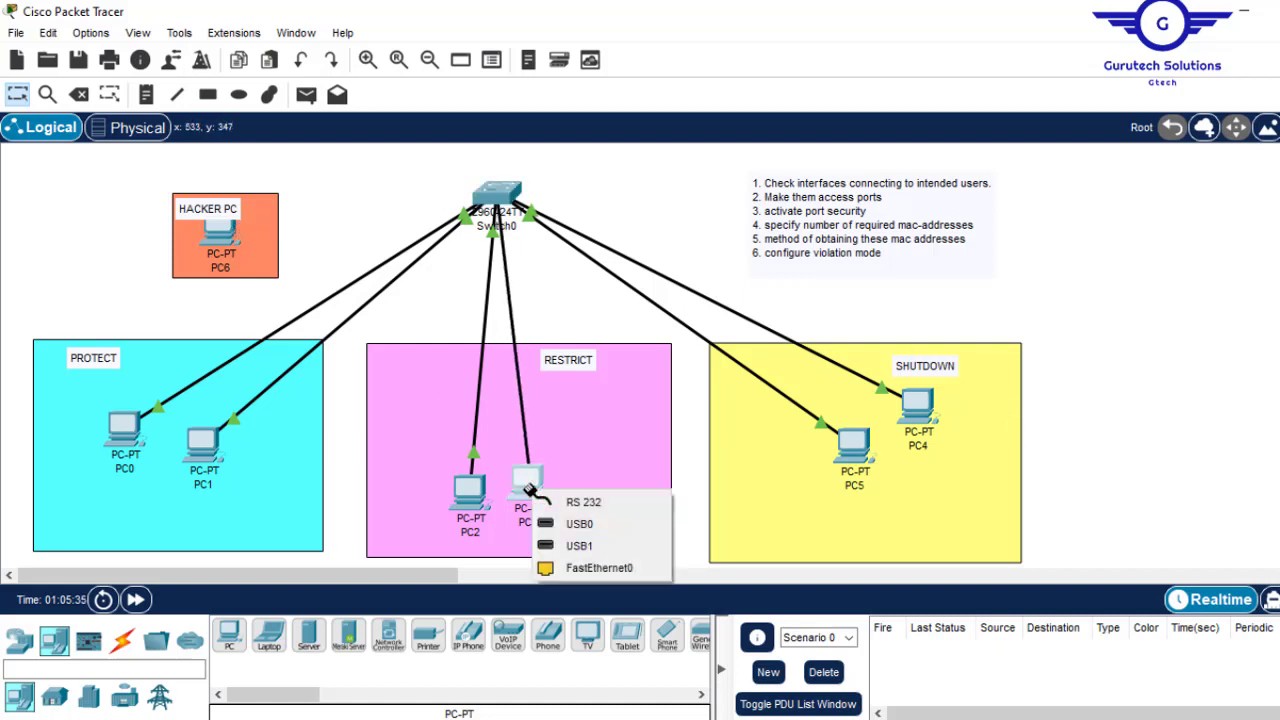
{"action": "left_click", "coordinate": [599, 568]}
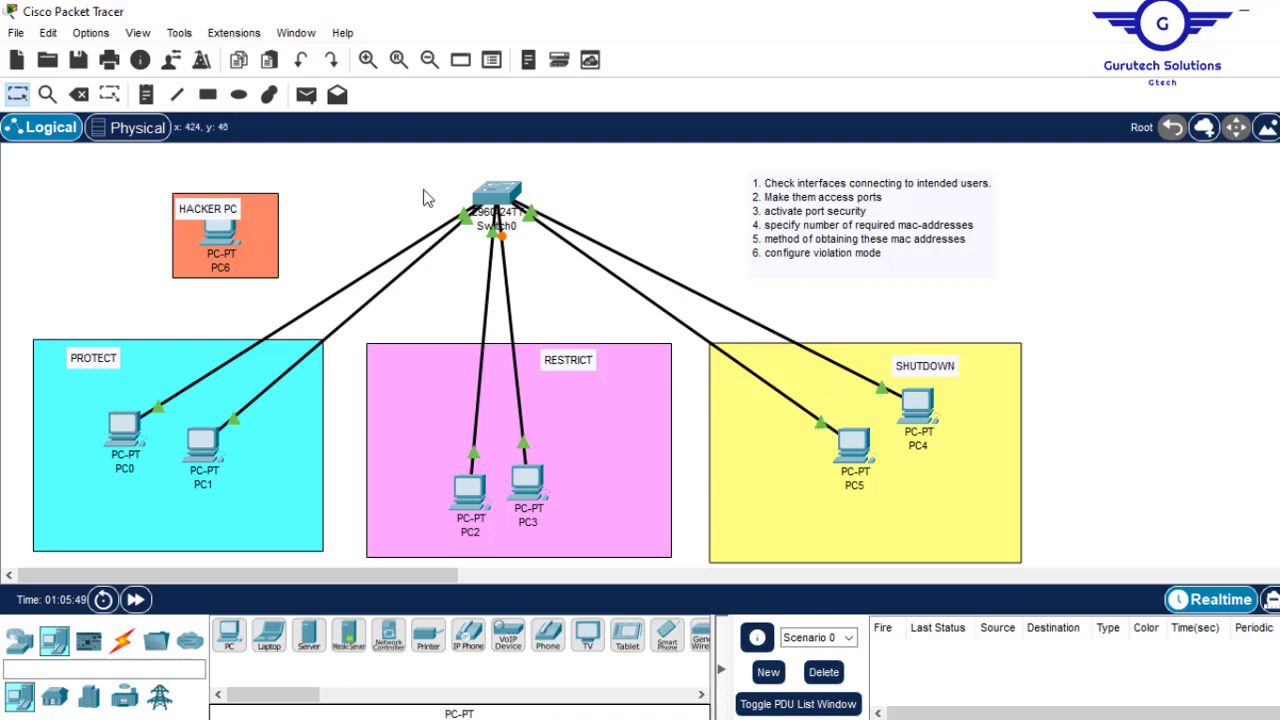
{"action": "left_click", "coordinate": [497, 195]}
{"action": "key", "text": "Return"}
{"action": "key", "text": "Return"}
{"action": "key", "text": "Return"}
{"action": "key", "text": "Return"}
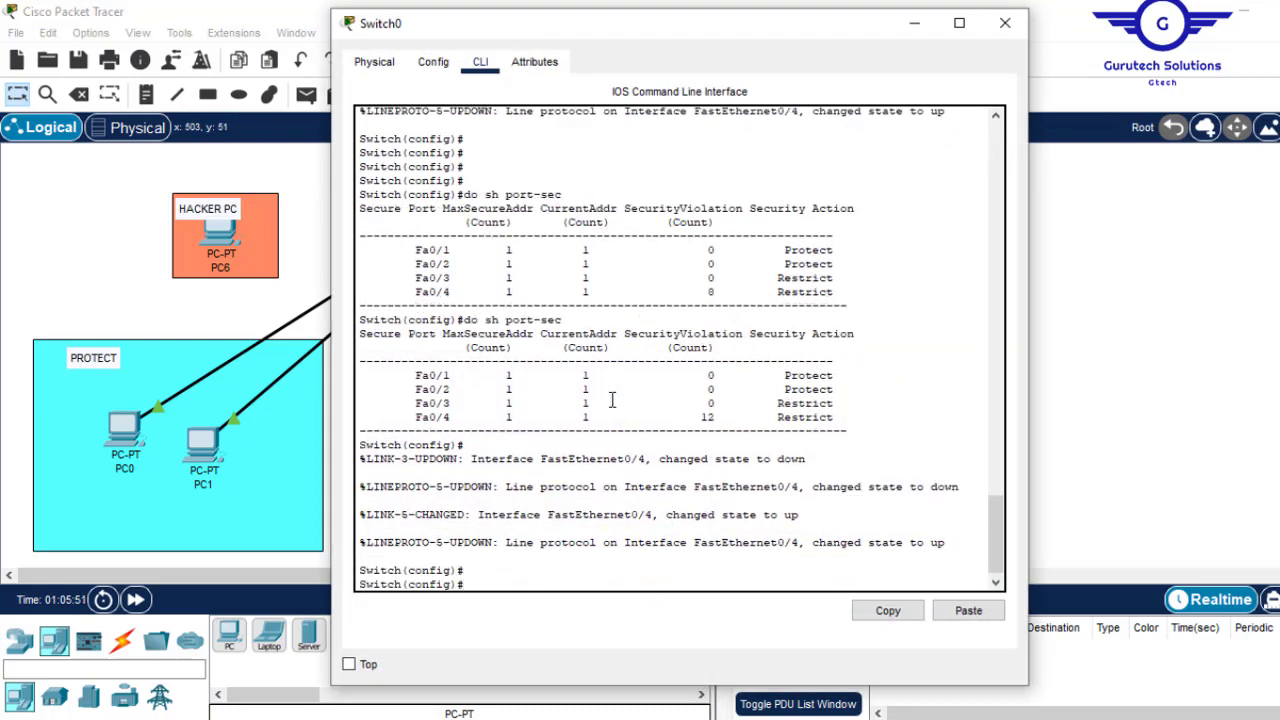
- Enter interface range configuration for FA0/5-6 on Switch0
{"action": "type", "text": "INT RANGE FA0/5-6"}
{"action": "key", "text": "Return"}
{"action": "key", "text": "Return"}
{"action": "key", "text": "Return"}
{"action": "key", "text": "Return"}
{"action": "key", "text": "Return"}
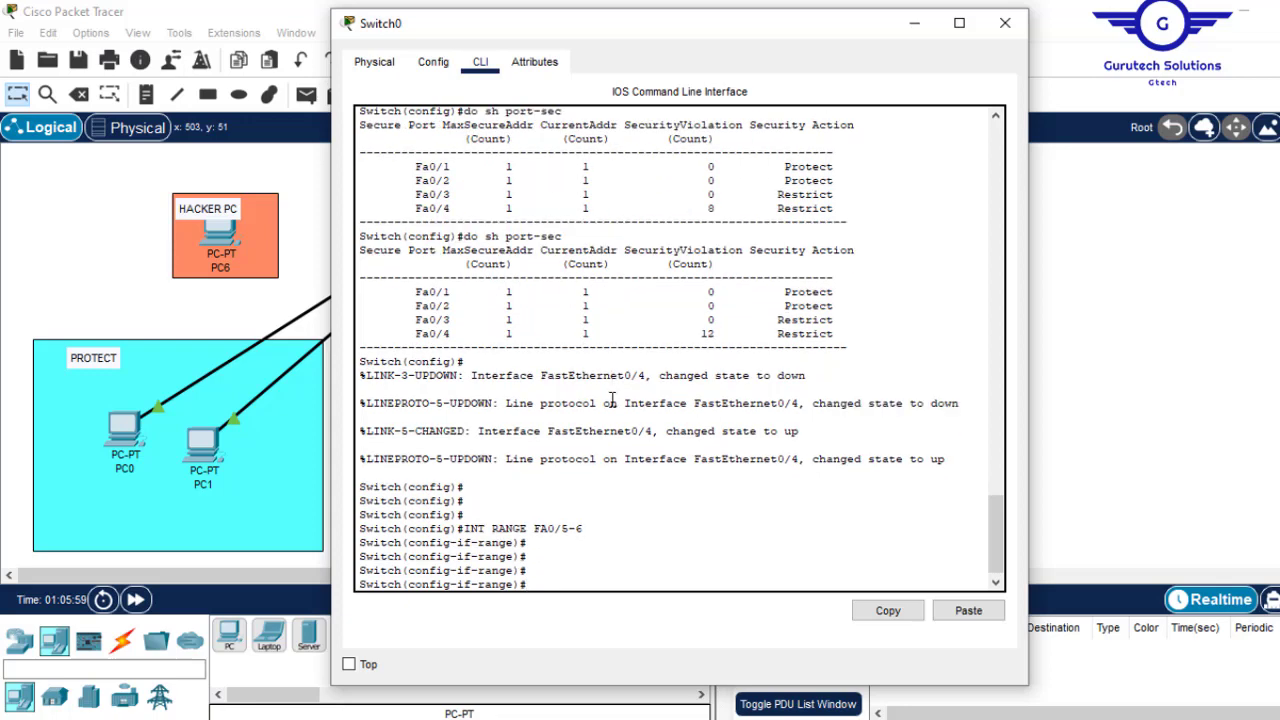
- Set the Fa0/5-6 interfaces to access ports with switchport mode access
{"action": "type", "text": "swi"}
{"action": "key", "text": "Tab"}
{"action": "type", "text": "m"}
{"action": "key", "text": "Tab"}
{"action": "type", "text": "ac"}
{"action": "key", "text": "Tab"}
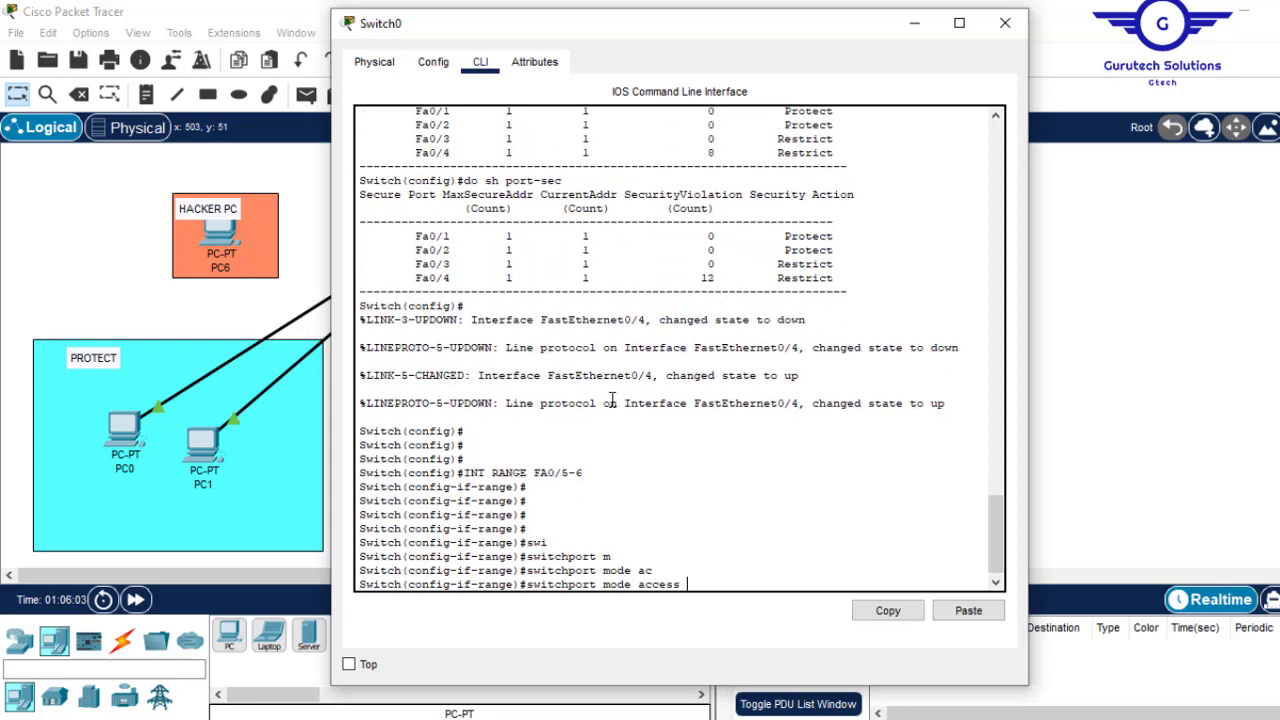
{"action": "key", "text": "Return"}
- Enable port security on the Fa0/5-6 interfaces with switchport port-security
{"action": "type", "text": "sw"}
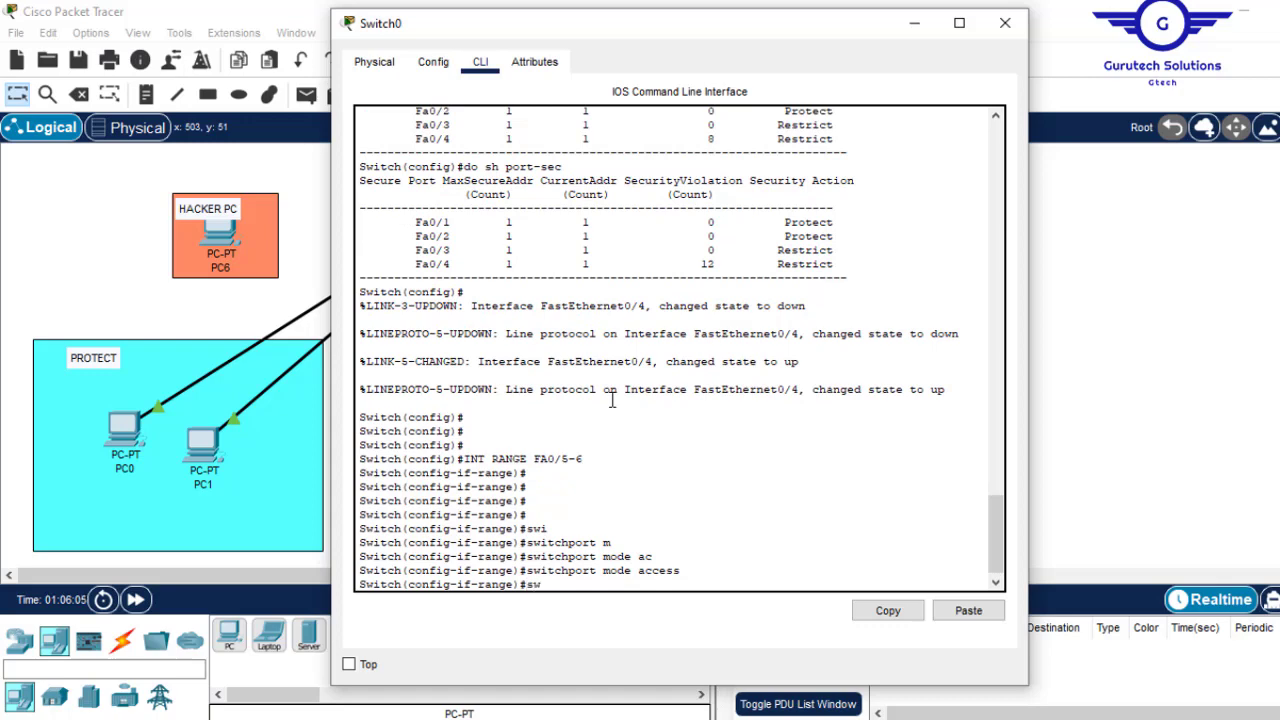
{"action": "key", "text": "Tab"}
{"action": "type", "text": "por"}
{"action": "key", "text": "Tab"}
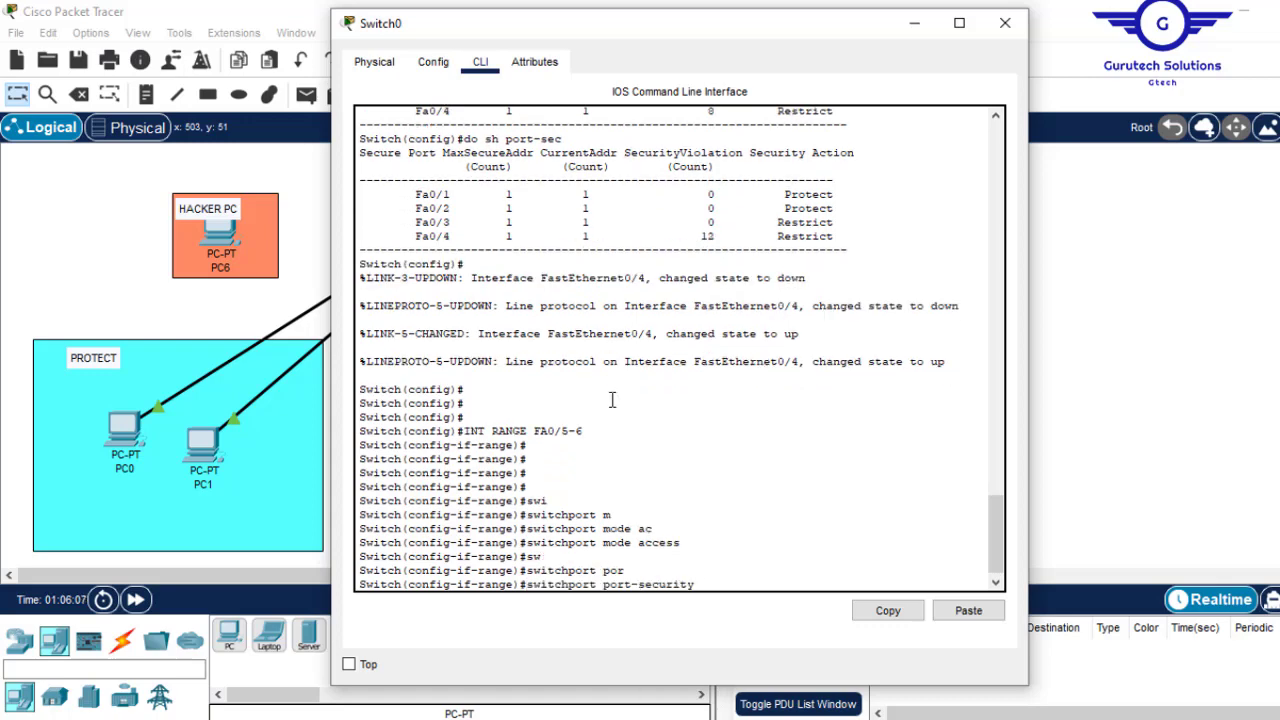
{"action": "key", "text": "Return"}
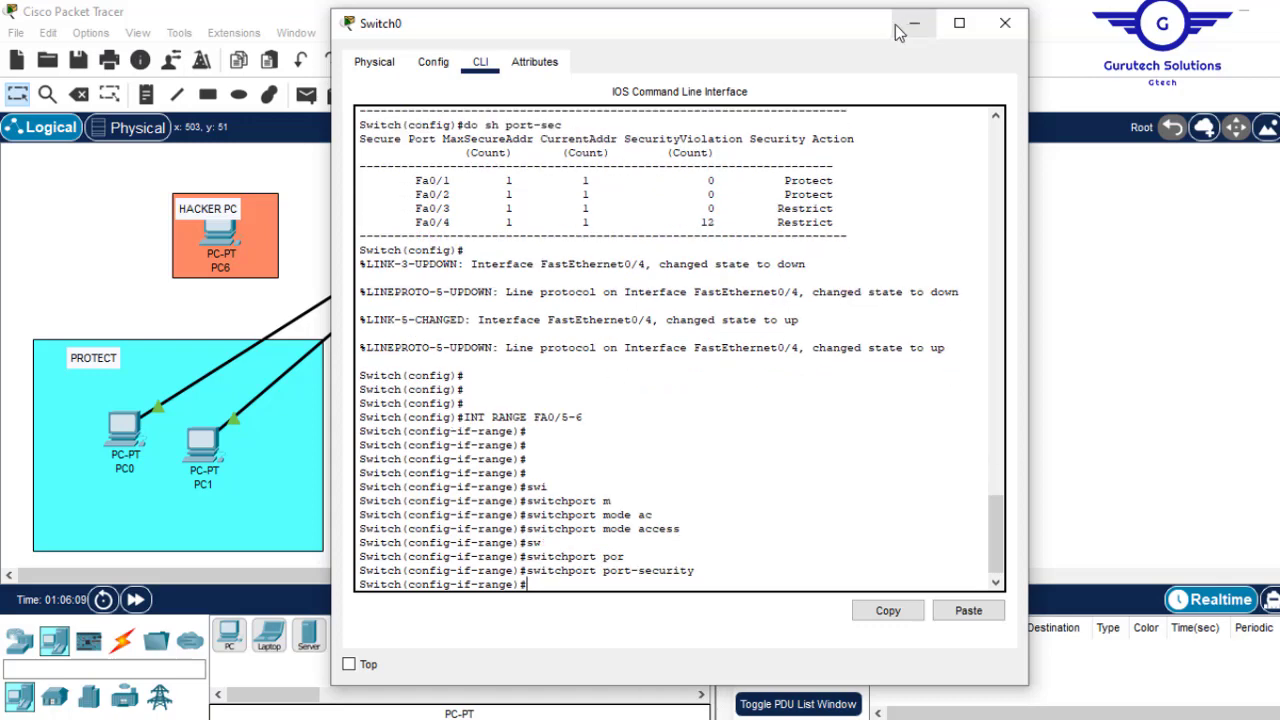
- Move the six-point checklist note farther right in the workspace and reposition the Switch0 CLI window so both are visible
{"action": "left_click_drag", "start_coordinate": [829, 28], "coordinate": [614, 70]}
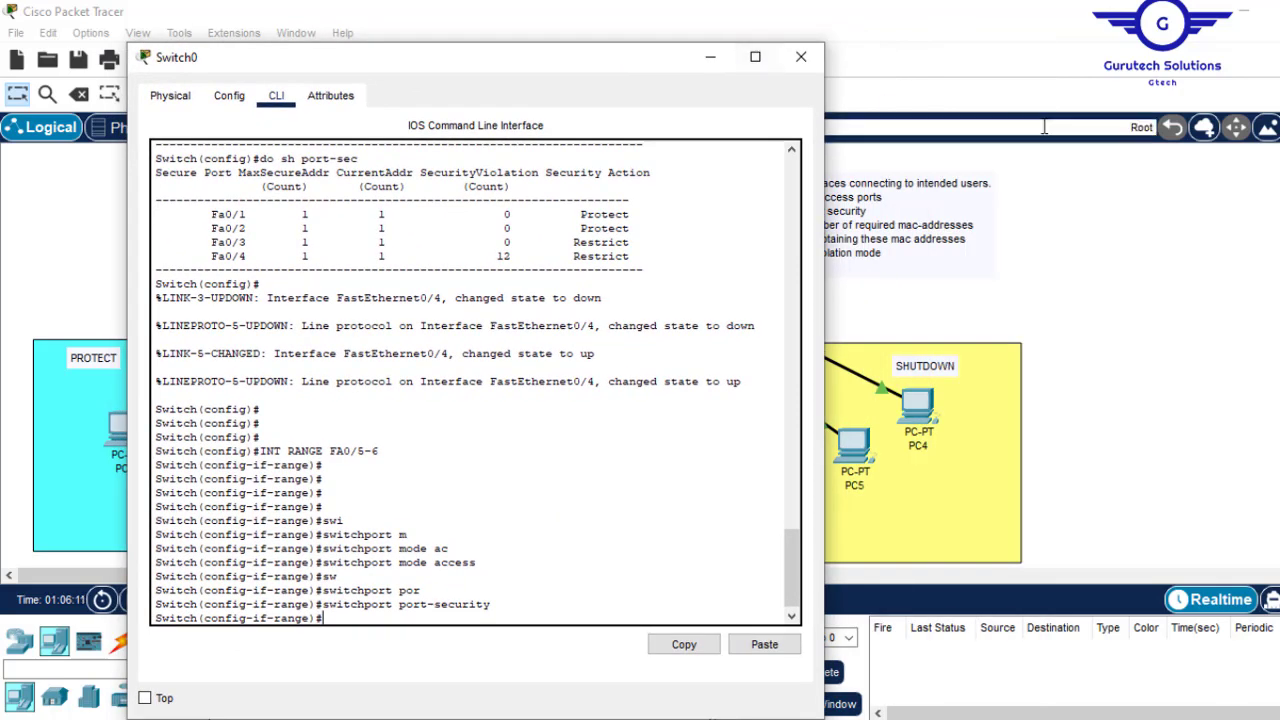
{"action": "left_click", "coordinate": [1115, 220]}
{"action": "left_click_drag", "start_coordinate": [1091, 209], "coordinate": [1125, 215]}
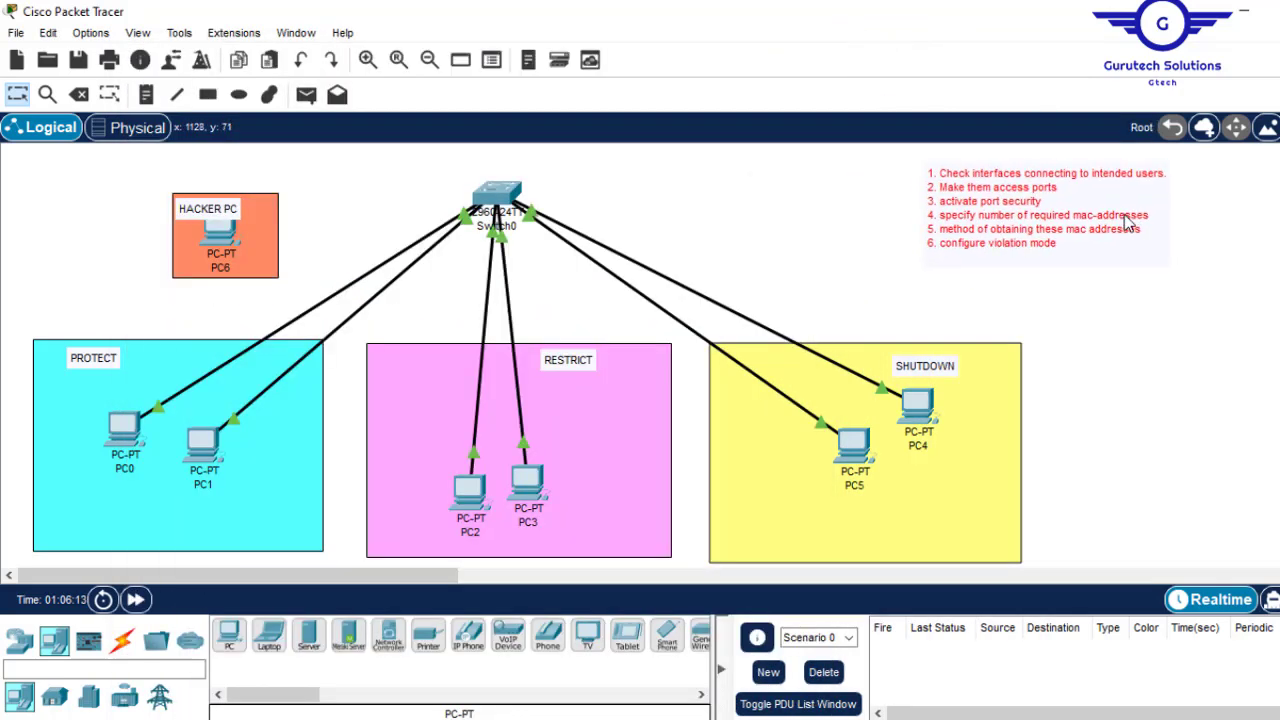
{"action": "left_click", "coordinate": [497, 200]}
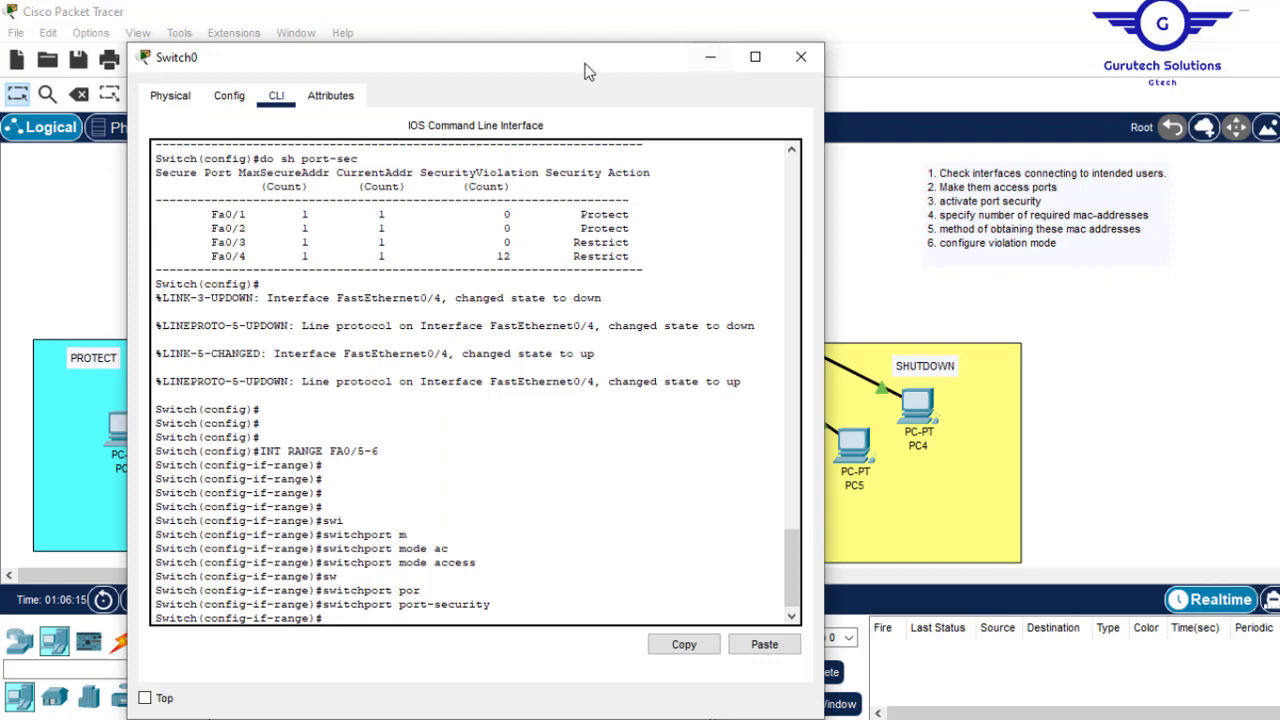
{"action": "left_click_drag", "start_coordinate": [563, 69], "coordinate": [657, 55]}
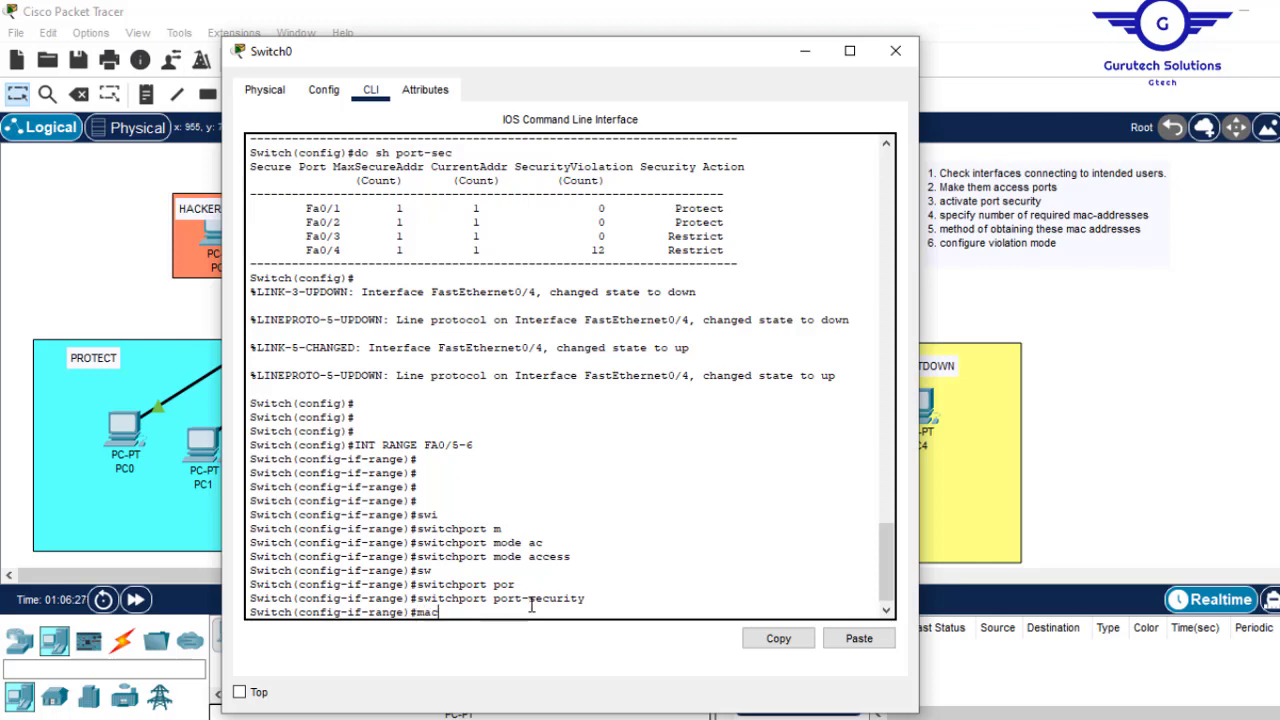
- Limit Fa0/5-6 to one secure MAC address with switchport port-security maxim 1
{"action": "key", "text": "BackSpace"}
{"action": "key", "text": "Up"}
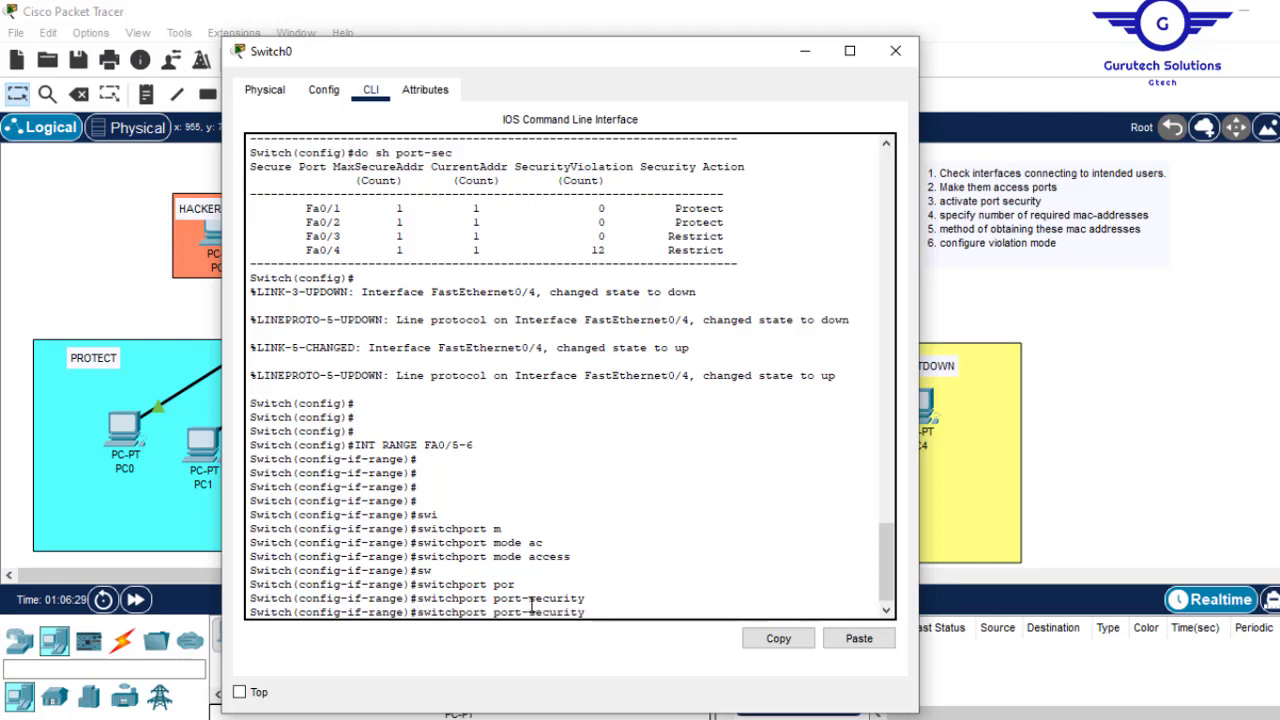
{"action": "type", "text": "maxim 1"}
{"action": "key", "text": "Return"}
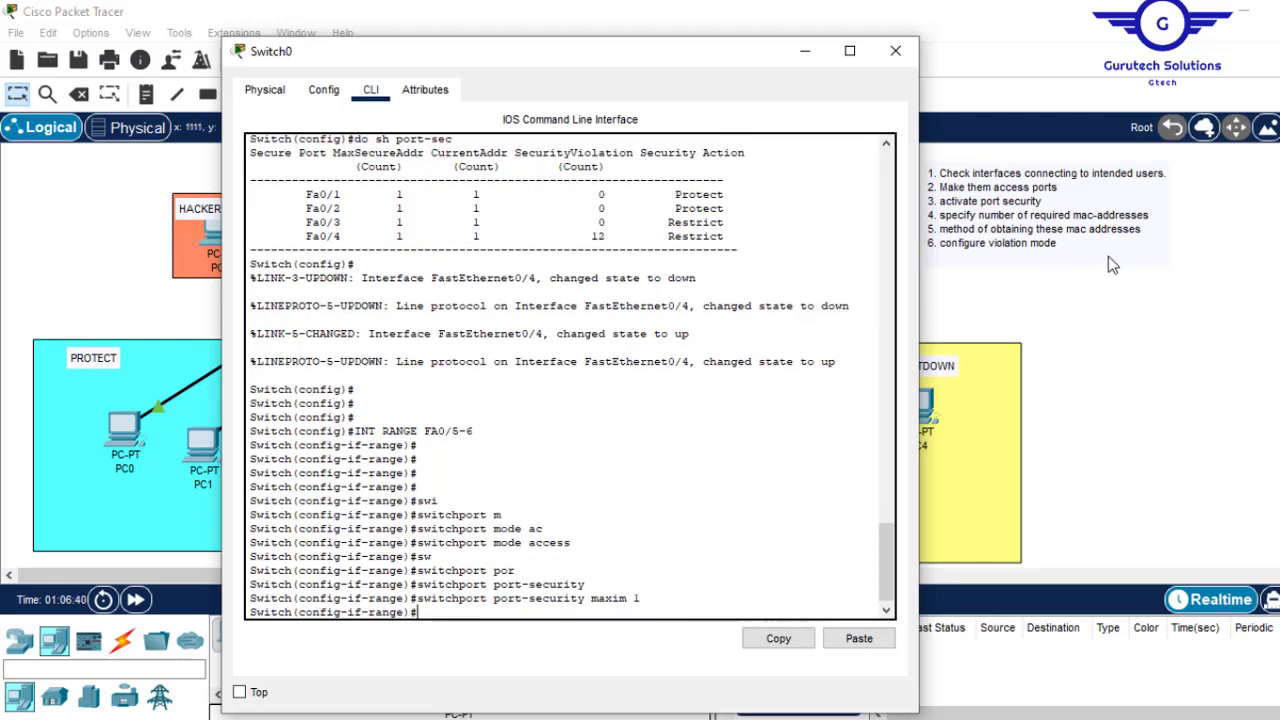
- Set Fa0/5-6 to learn their secure MAC addresses dynamically with switchport port-security mac-address sticky
{"action": "key", "text": "Up"}
{"action": "key", "text": "Up"}
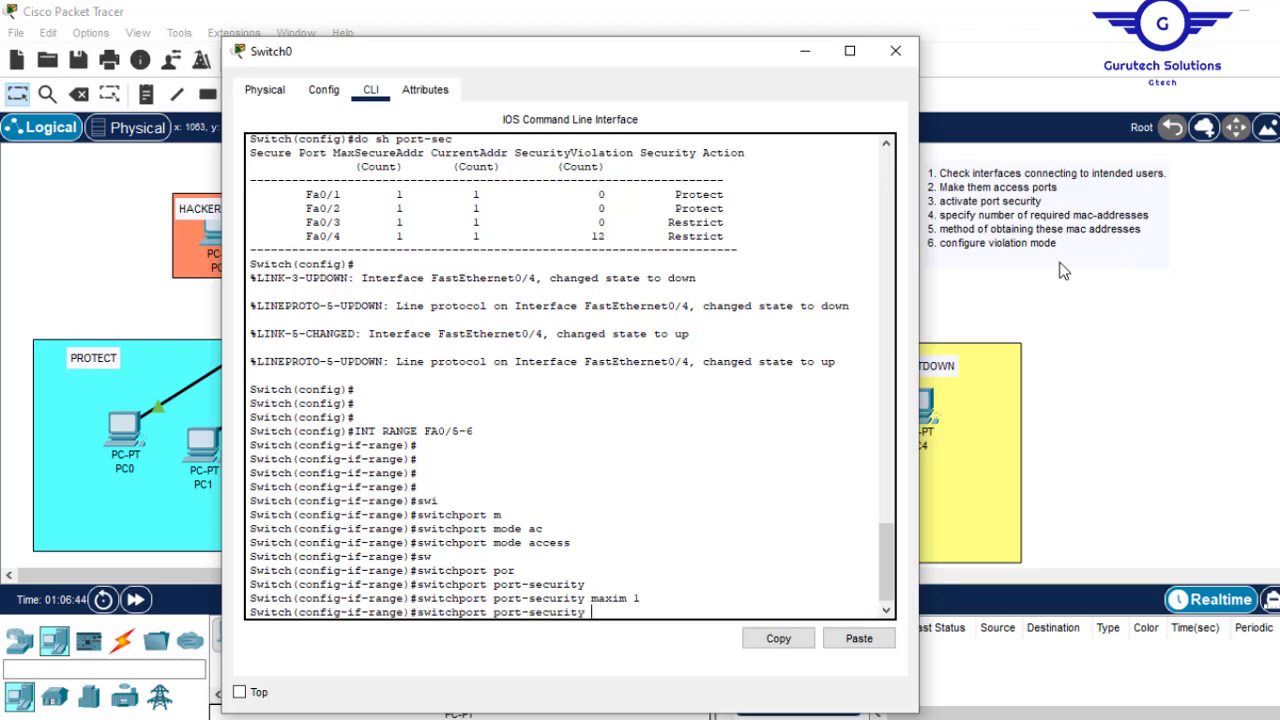
{"action": "type", "text": "sti"}
{"action": "key", "text": "Tab"}
{"action": "type", "text": "ck"}
{"action": "key", "text": "Tab"}
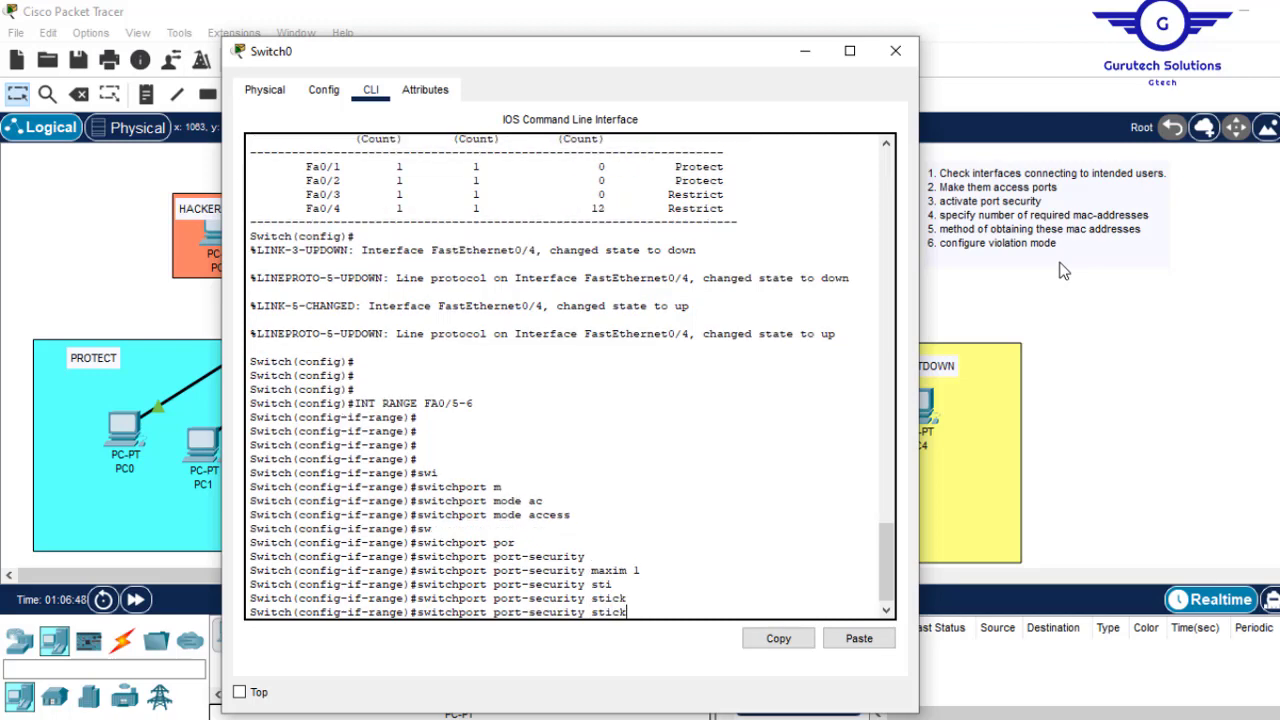
{"action": "key", "text": "BackSpace"}
{"action": "key", "text": "BackSpace"}
{"action": "key", "text": "BackSpace"}
{"action": "type", "text": "mac"}
{"action": "key", "text": "Tab"}
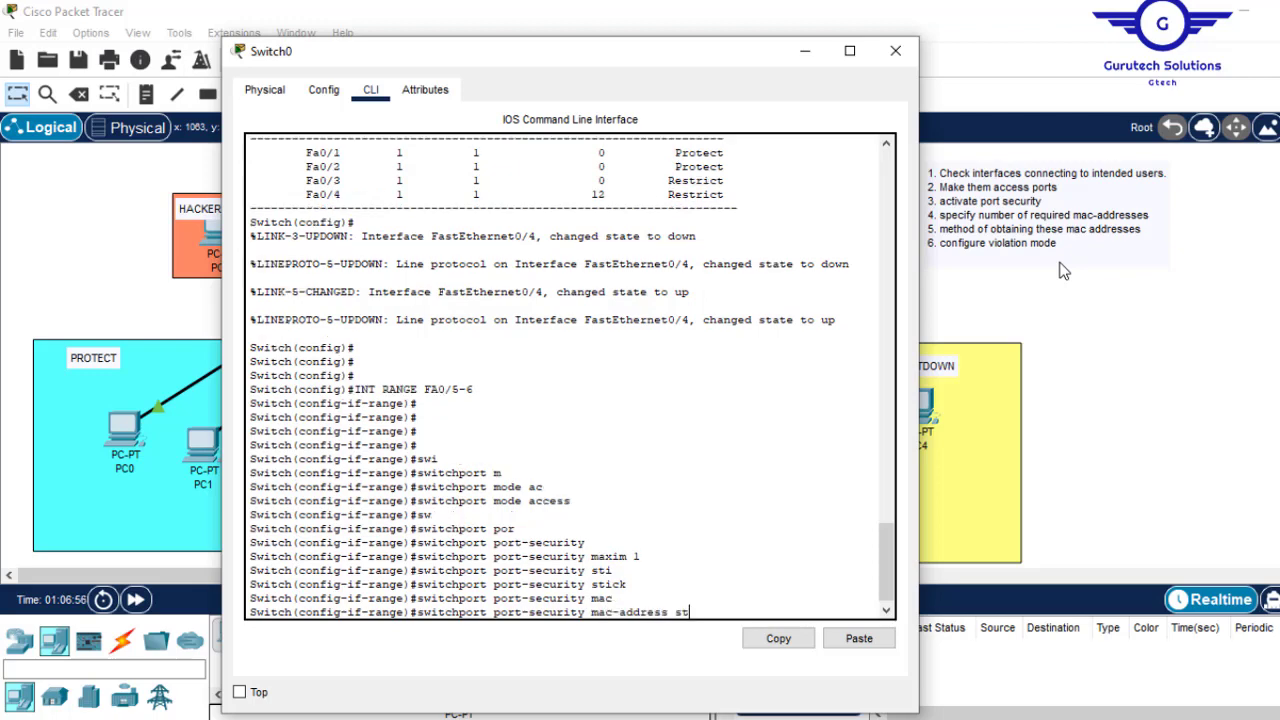
{"action": "type", "text": "icky"}
{"action": "key", "text": "Return"}
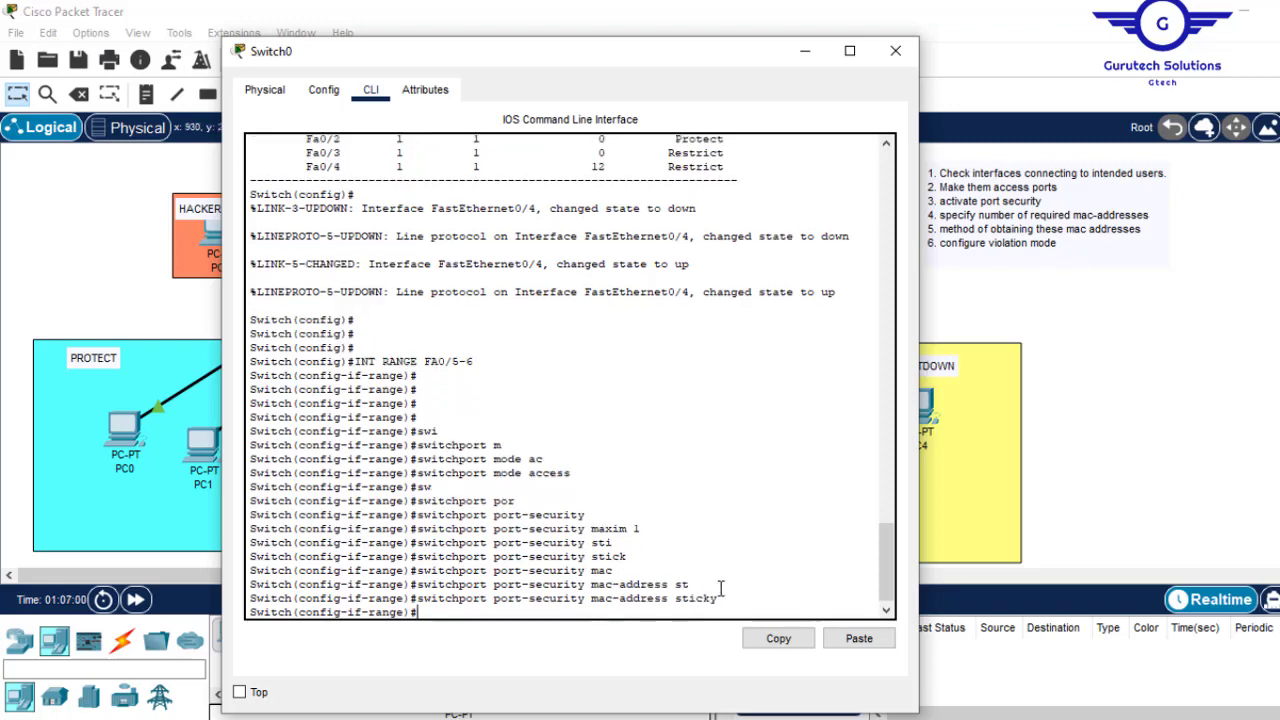
{"action": "left_click_drag", "start_coordinate": [726, 598], "coordinate": [591, 600]}
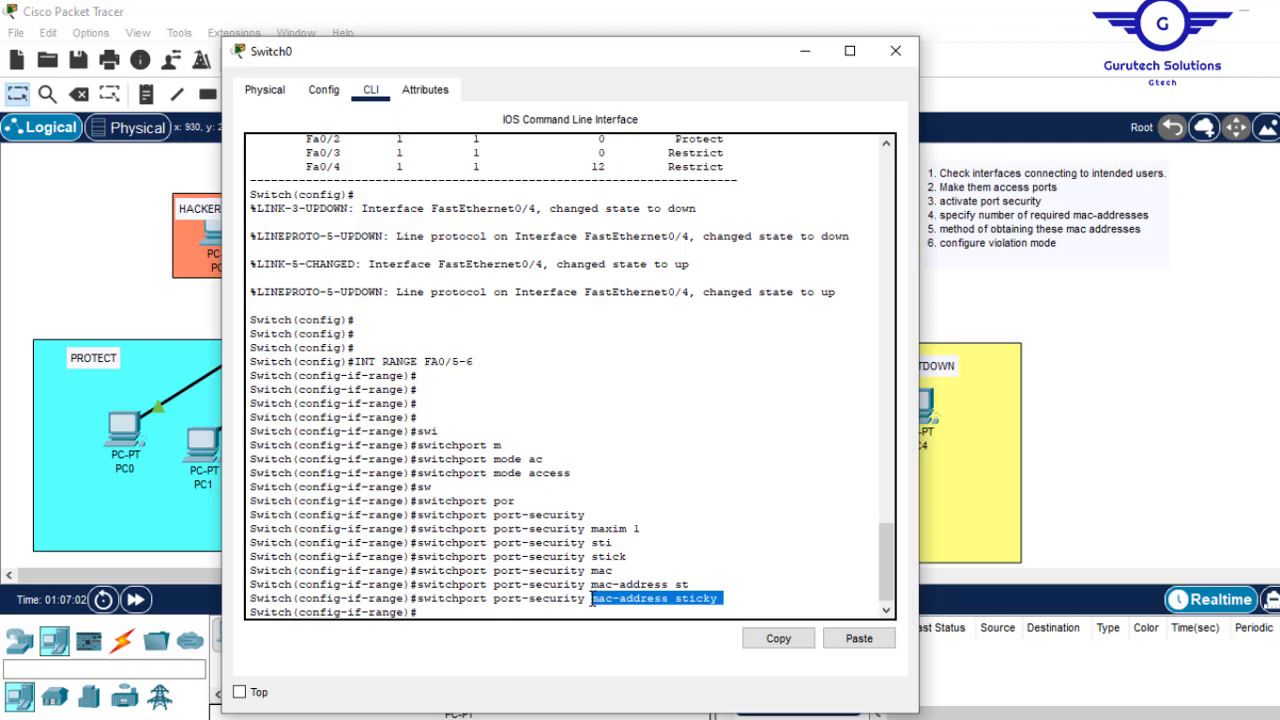
{"action": "left_click", "coordinate": [742, 598]}
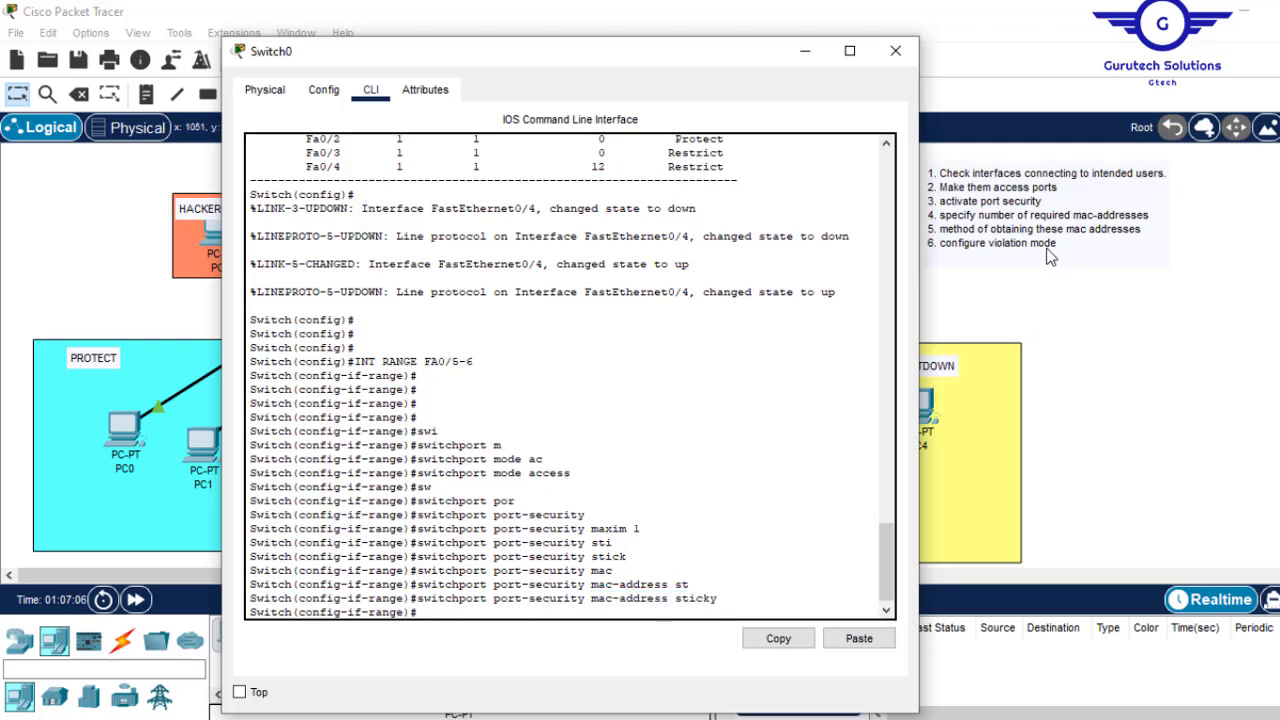
- Set the violation mode of Fa0/5-6 to shutdown with switchport port-security violation shutdown
{"action": "left_click", "coordinate": [831, 403]}
{"action": "key", "text": "BackSpace"}
{"action": "key", "text": "Up"}
{"action": "key", "text": "Up"}
{"action": "key", "text": "Up"}
{"action": "key", "text": "Up"}
{"action": "key", "text": "Up"}
{"action": "key", "text": "Up"}
{"action": "key", "text": "Up"}
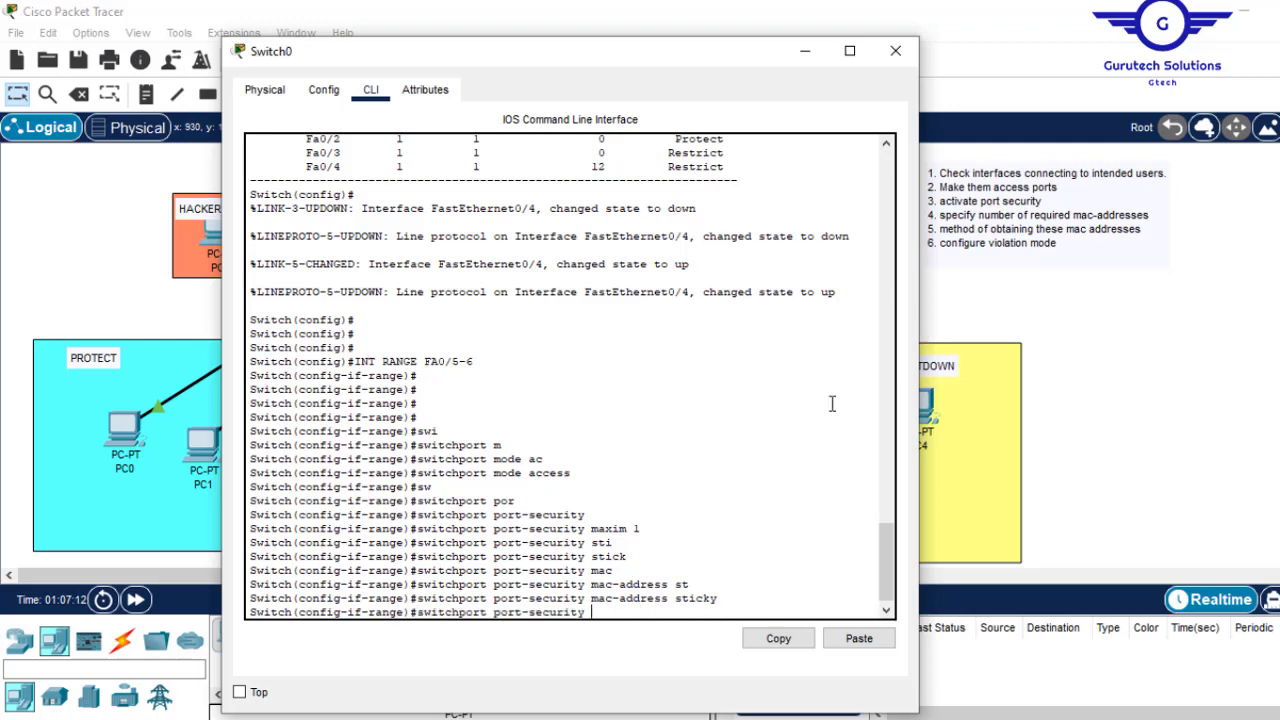
{"action": "key", "text": "Tab"}
{"action": "type", "text": "sh"}
{"action": "key", "text": "Tab"}
{"action": "key", "text": "Return"}
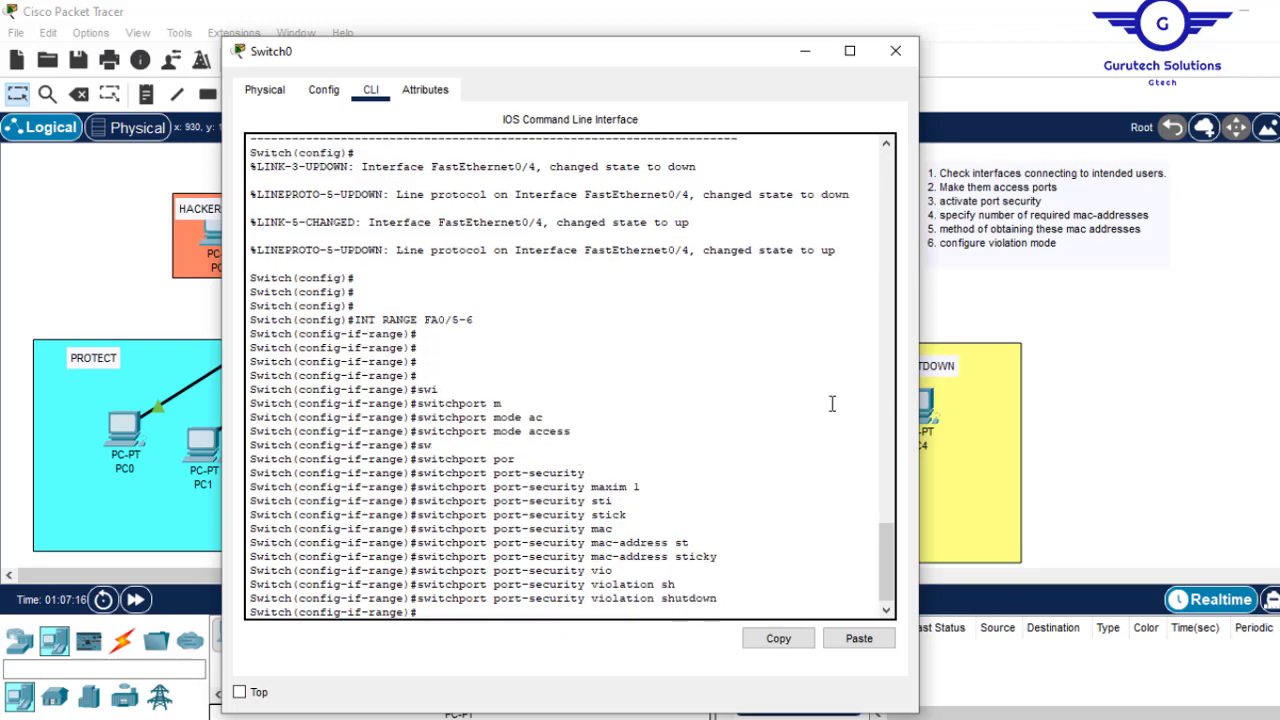
- Exit the interface range configuration and save the switch configuration with do wr
{"action": "type", "text": "ex"}
{"action": "key", "text": "Return"}
{"action": "key", "text": "Return"}
{"action": "key", "text": "Return"}
{"action": "key", "text": "Return"}
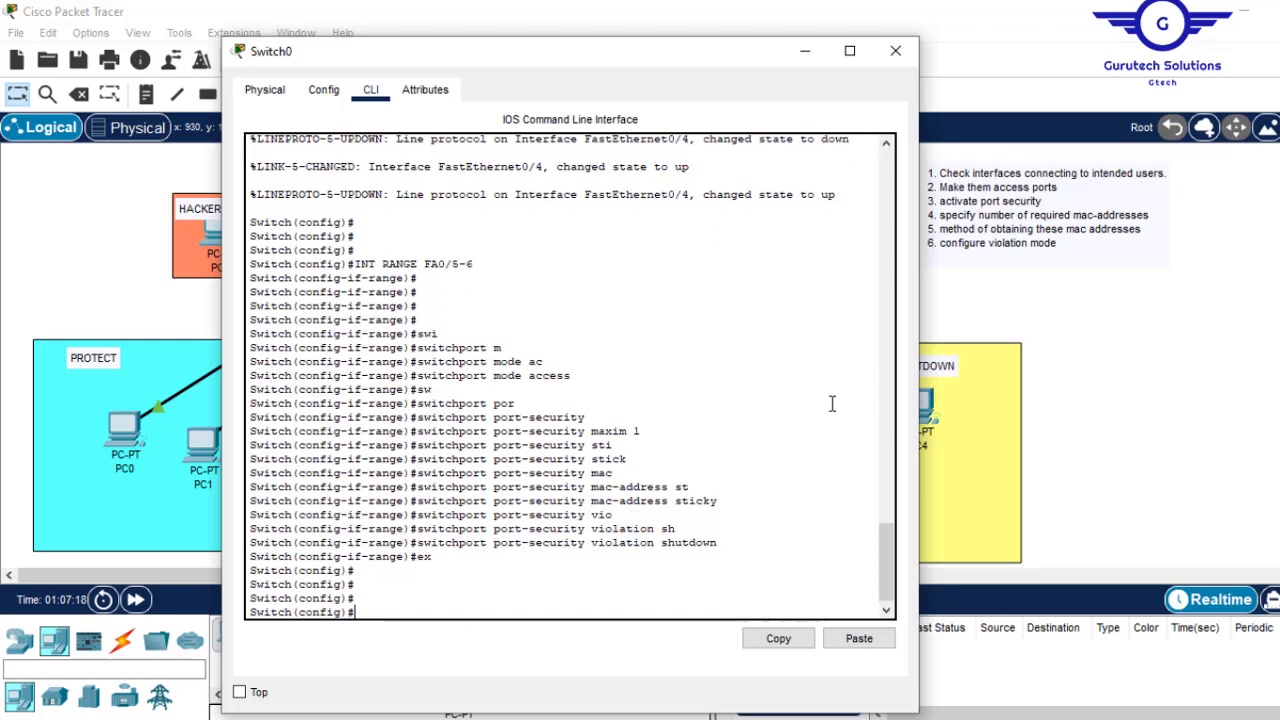
{"action": "type", "text": "do wr"}
{"action": "key", "text": "Return"}
{"action": "key", "text": "Return"}
{"action": "key", "text": "Return"}
{"action": "key", "text": "Return"}
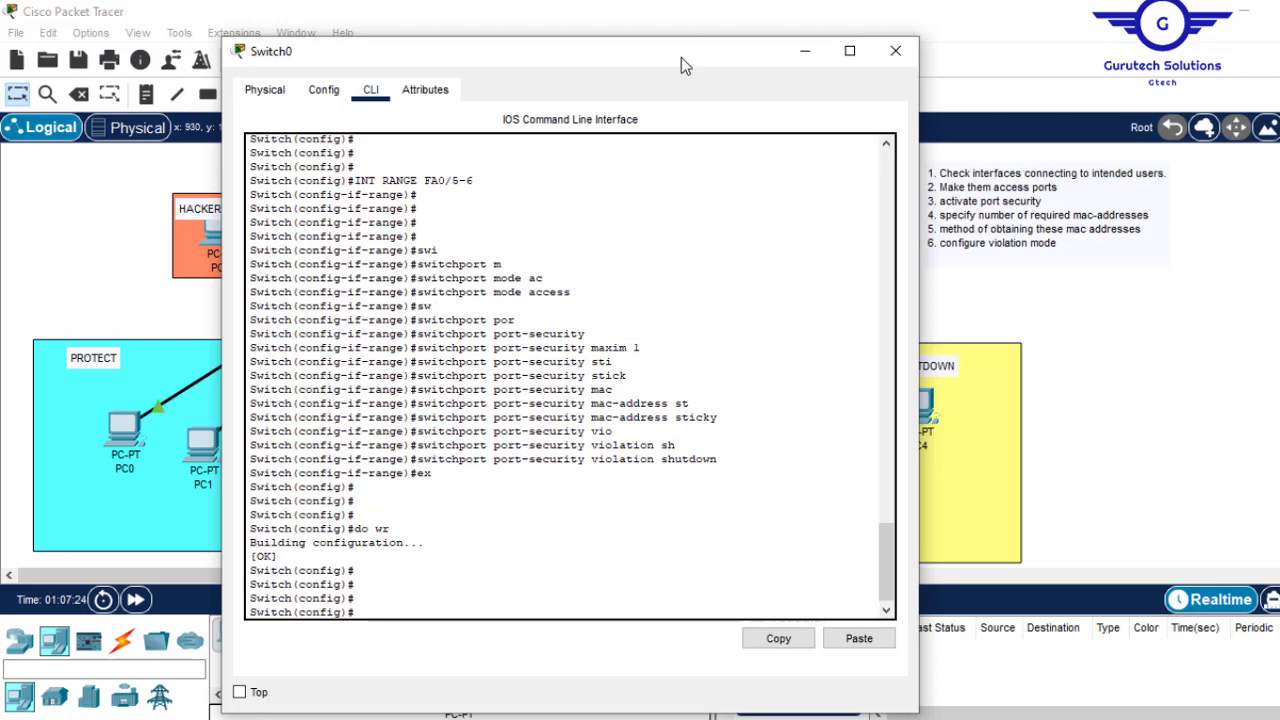
- Run do sh port-sec and examine the maximum addresses, current addresses and security action of each secured port
{"action": "left_click_drag", "start_coordinate": [680, 58], "coordinate": [627, 63]}
{"action": "type", "text": "do sh port-sec"}
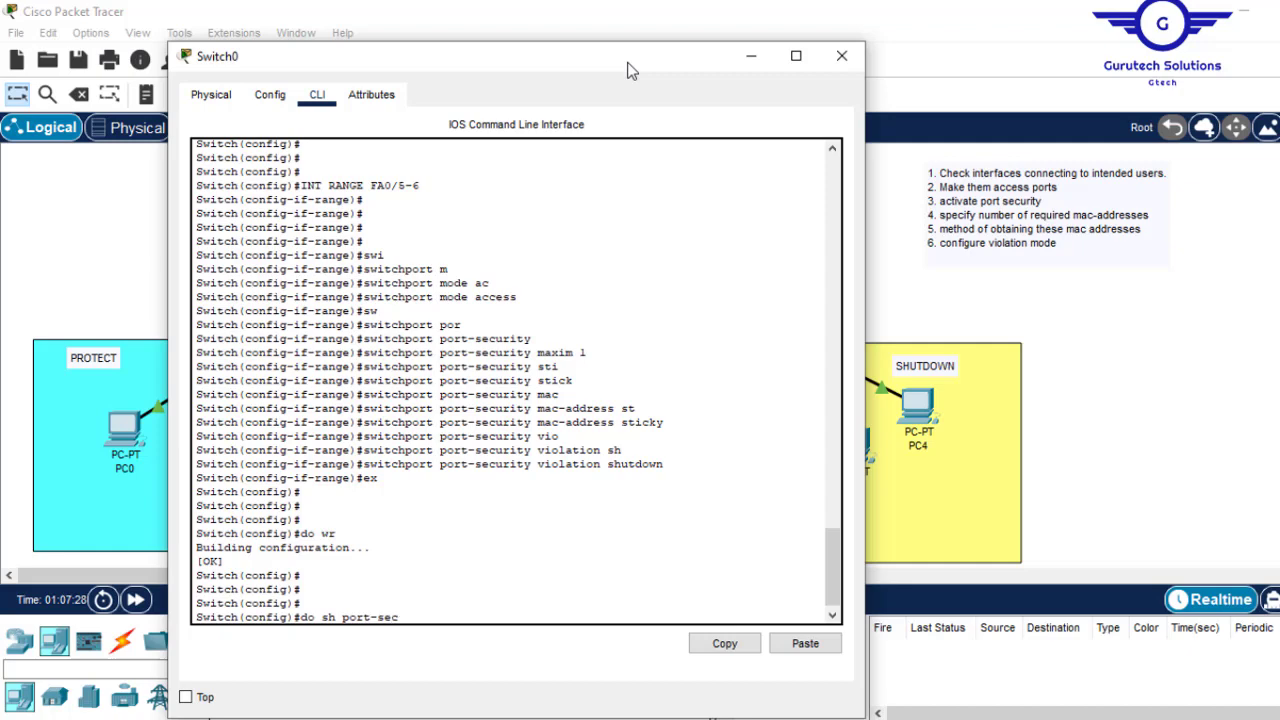
{"action": "key", "text": "Return"}
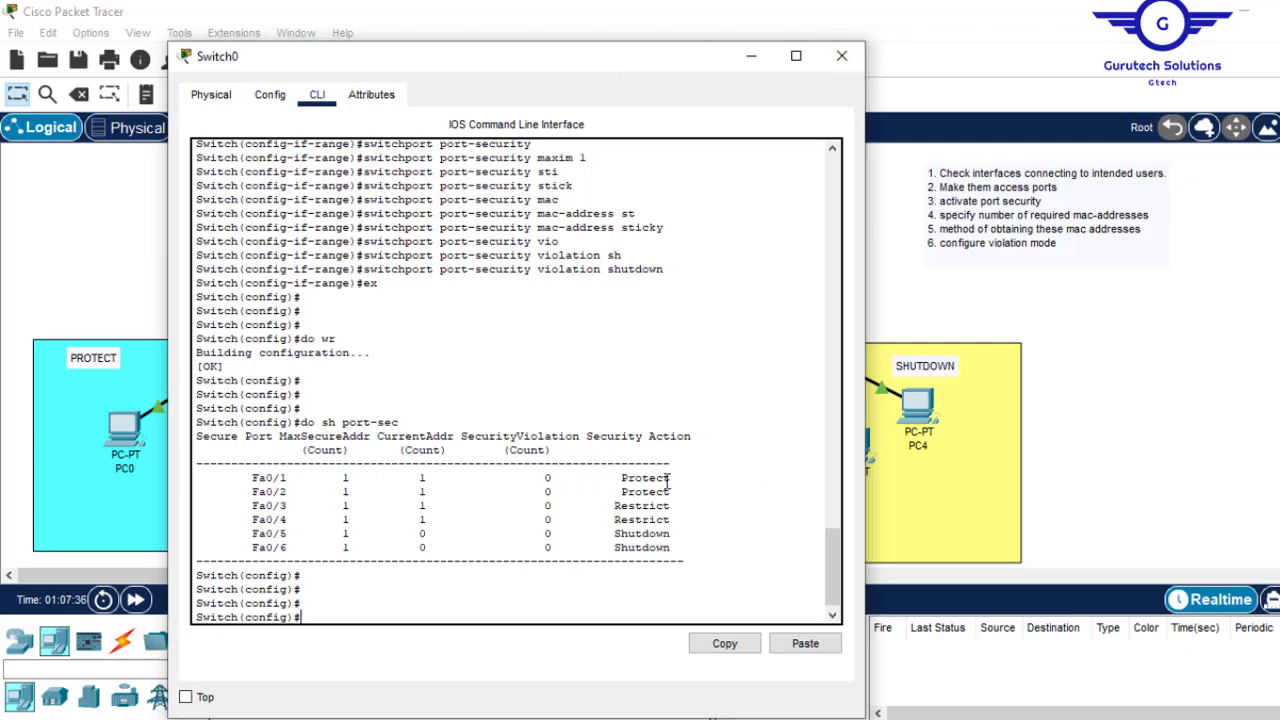
{"action": "left_click_drag", "start_coordinate": [650, 478], "coordinate": [678, 547]}
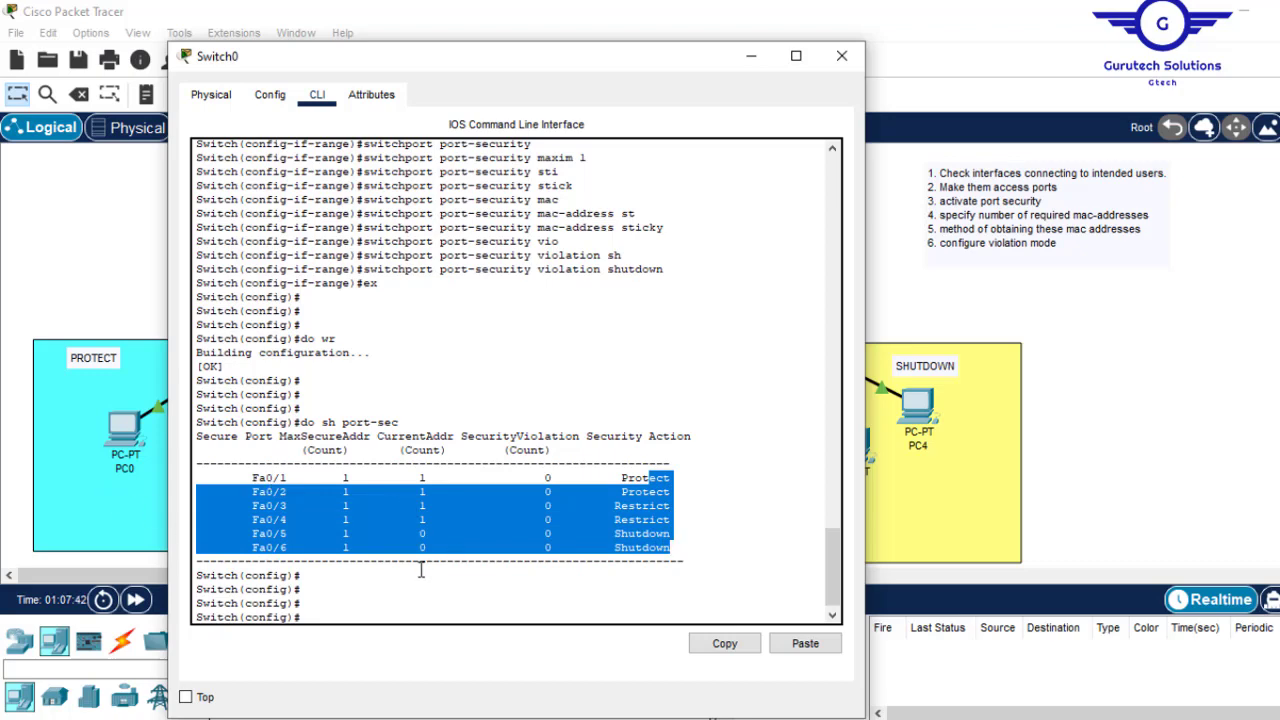
{"action": "left_click", "coordinate": [376, 540]}
{"action": "left_click", "coordinate": [342, 538], "text": "shift"}
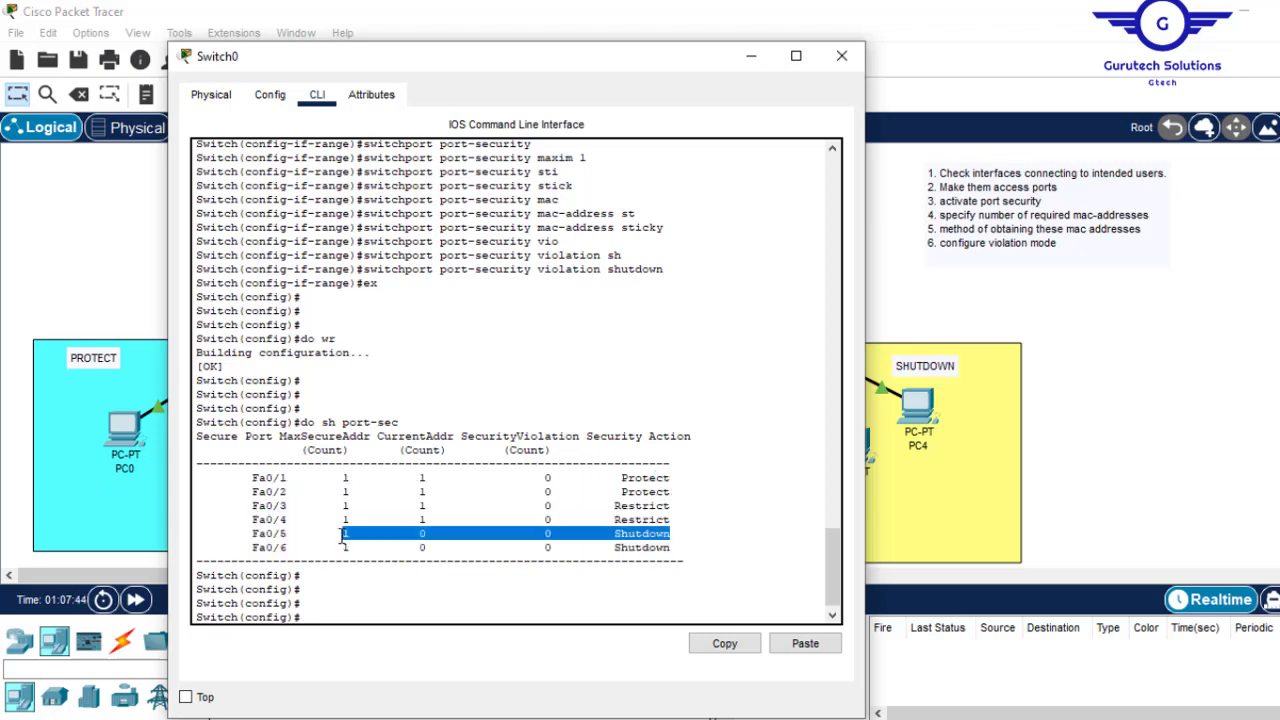
{"action": "left_click", "coordinate": [343, 538]}
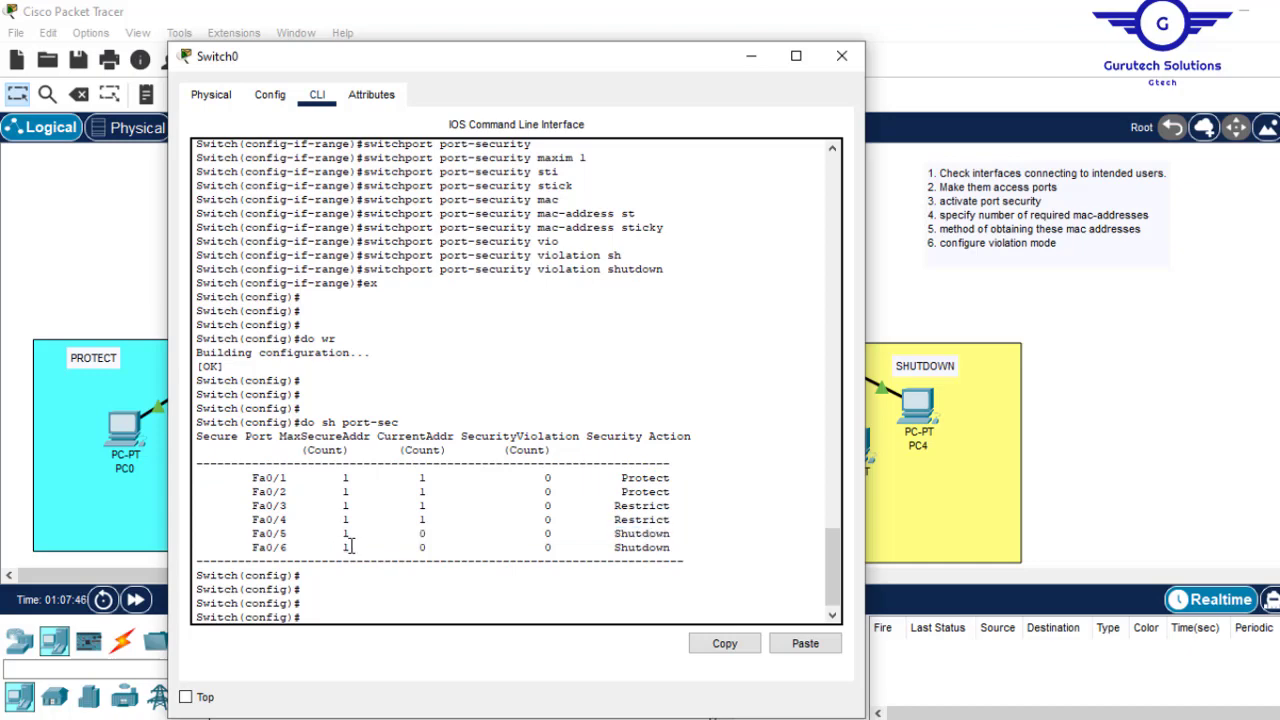
{"action": "left_click_drag", "start_coordinate": [346, 546], "coordinate": [350, 537]}
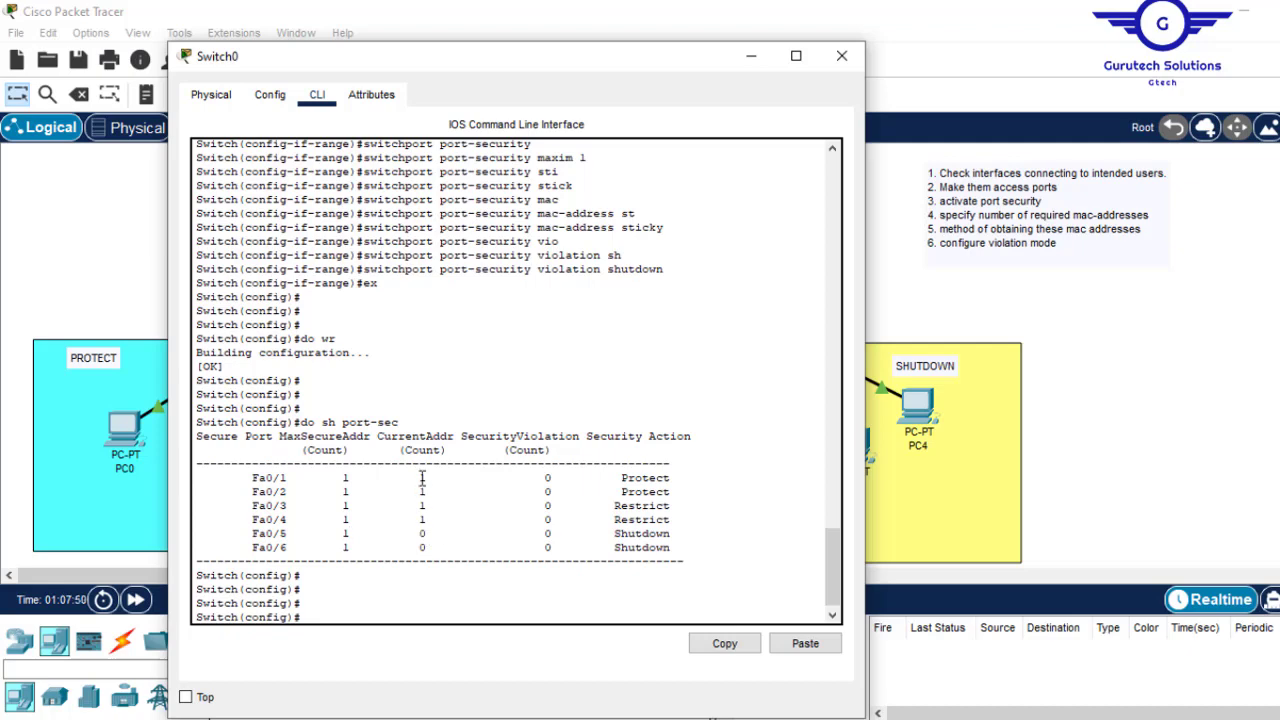
{"action": "left_click_drag", "start_coordinate": [391, 441], "coordinate": [454, 445]}
{"action": "left_click", "coordinate": [422, 536]}
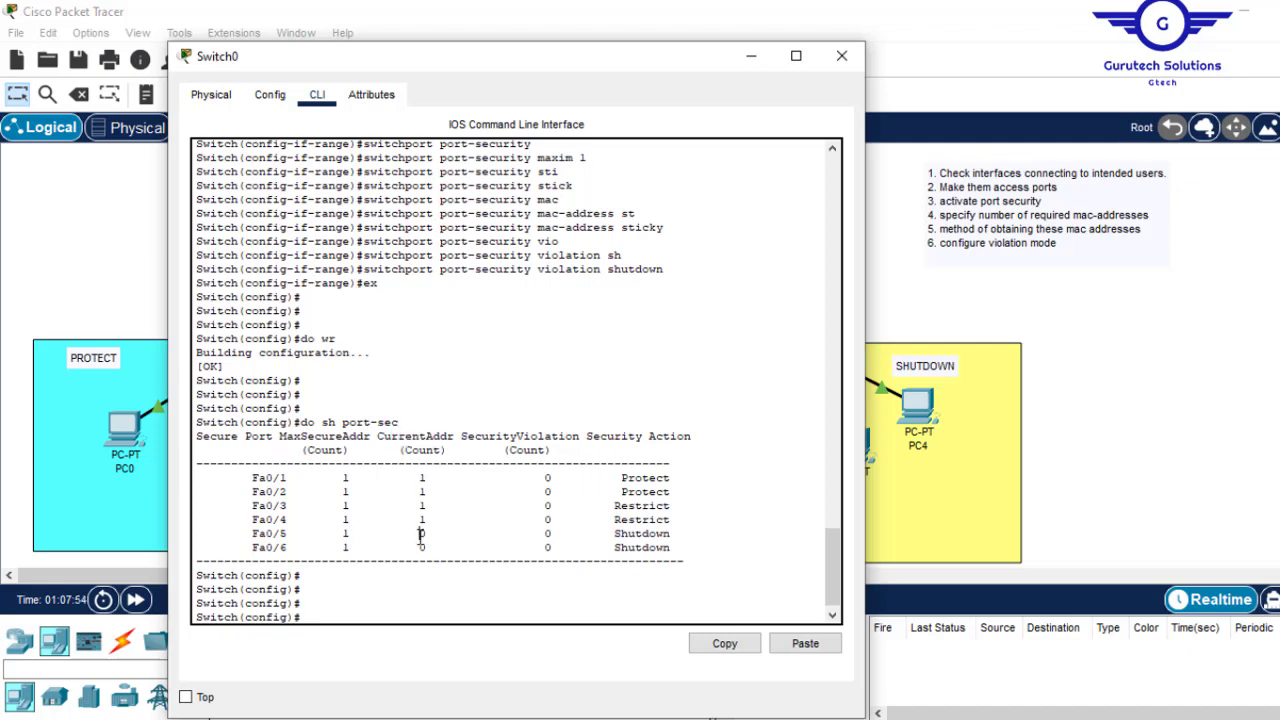
{"action": "left_click_drag", "start_coordinate": [414, 546], "coordinate": [430, 534]}
- Give PC5 in the SHUTDOWN area the static IPv4 address 192.168.1.30 with subnet mask 255.255.255.0
{"action": "left_click", "coordinate": [1104, 393]}
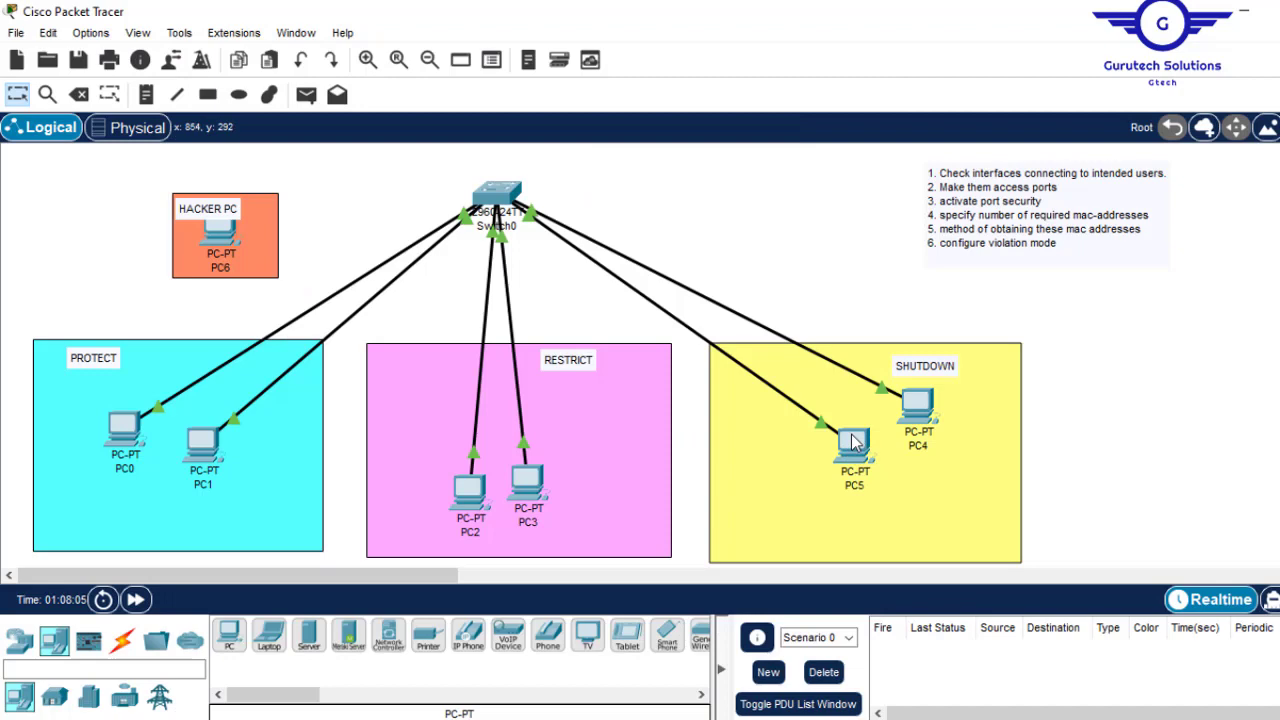
{"action": "mouse_move", "coordinate": [854, 440]}
{"action": "left_click", "coordinate": [852, 452]}
{"action": "left_click", "coordinate": [491, 61]}
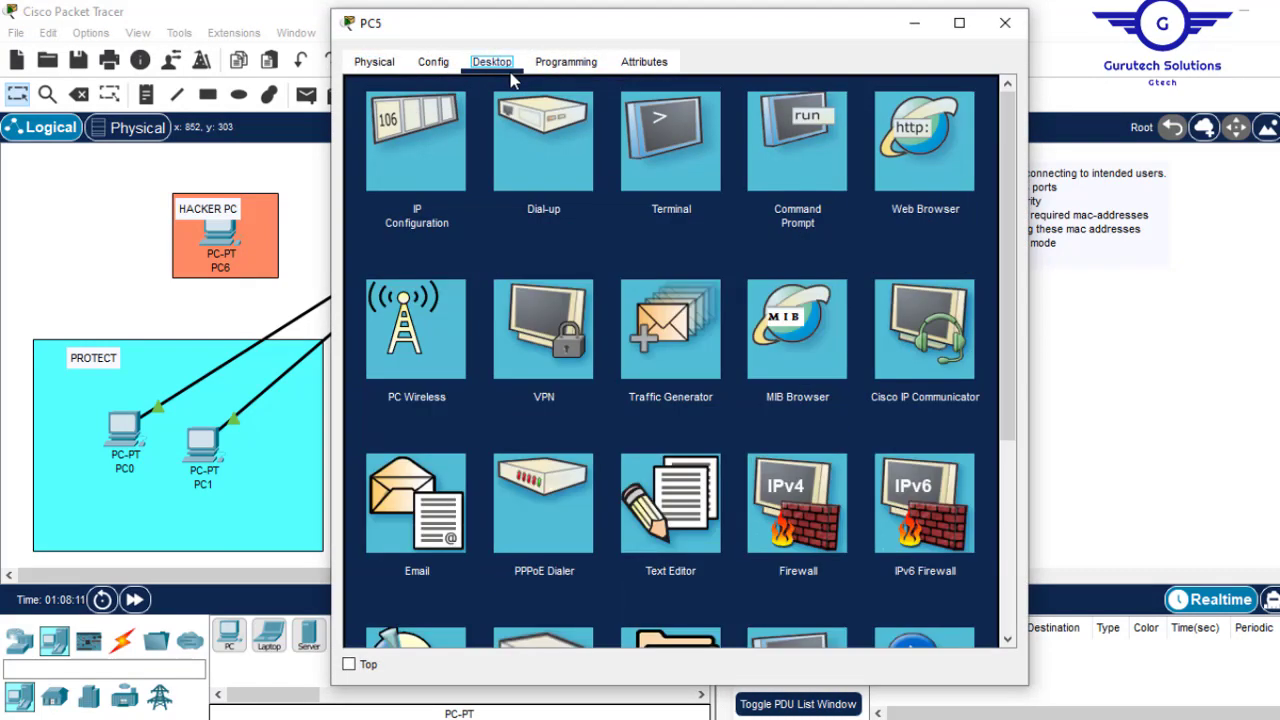
{"action": "left_click", "coordinate": [452, 154]}
{"action": "left_click", "coordinate": [665, 199]}
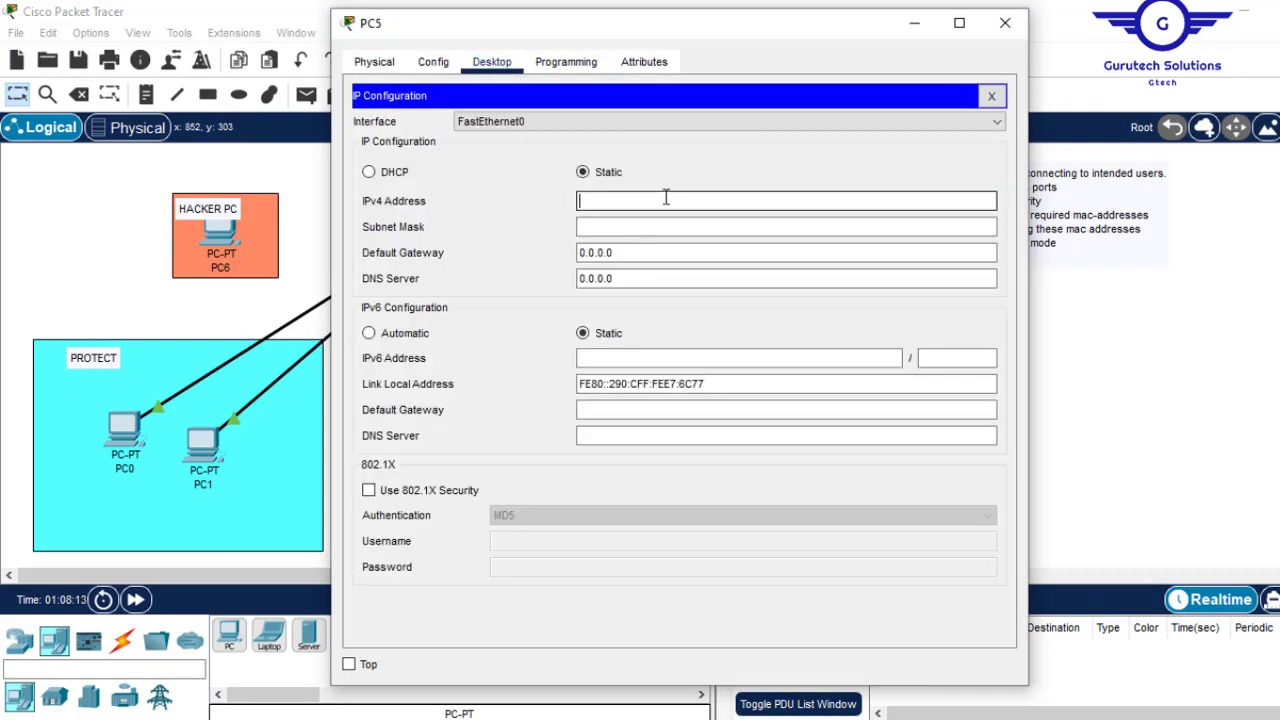
{"action": "type", "text": "192.168.1.230"}
{"action": "left_click", "coordinate": [630, 227]}
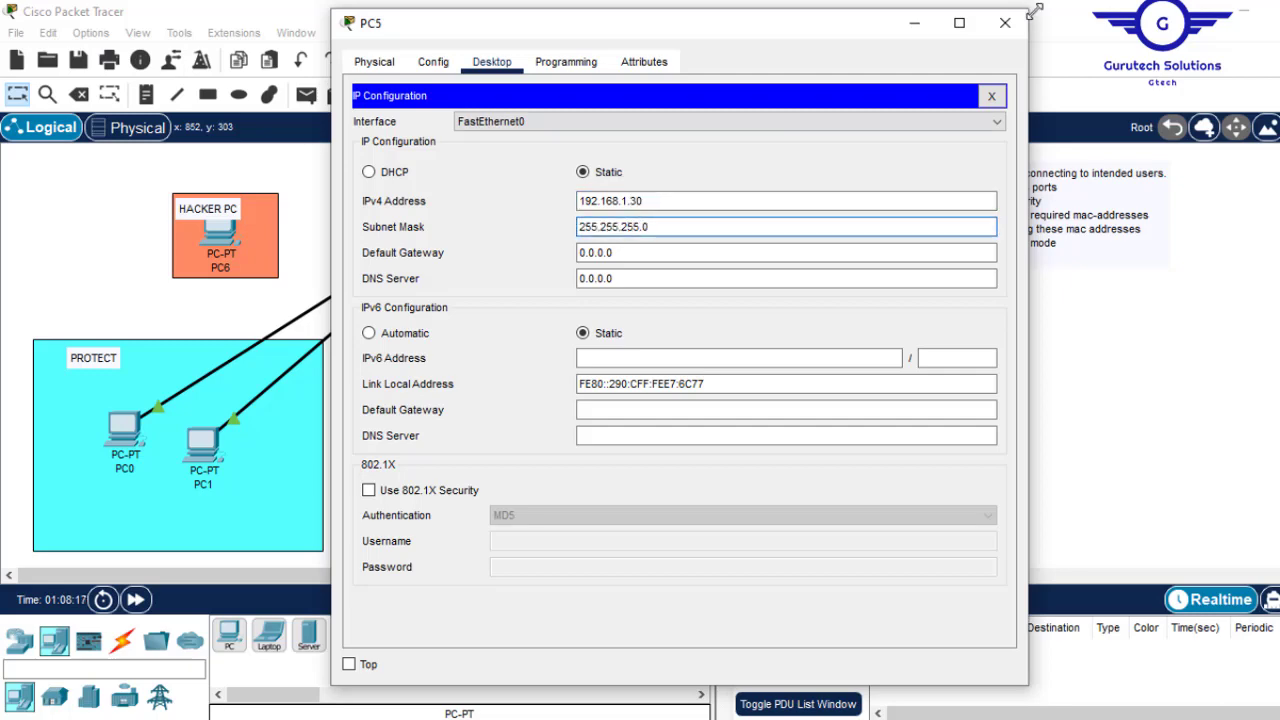
{"action": "left_click", "coordinate": [1005, 22]}
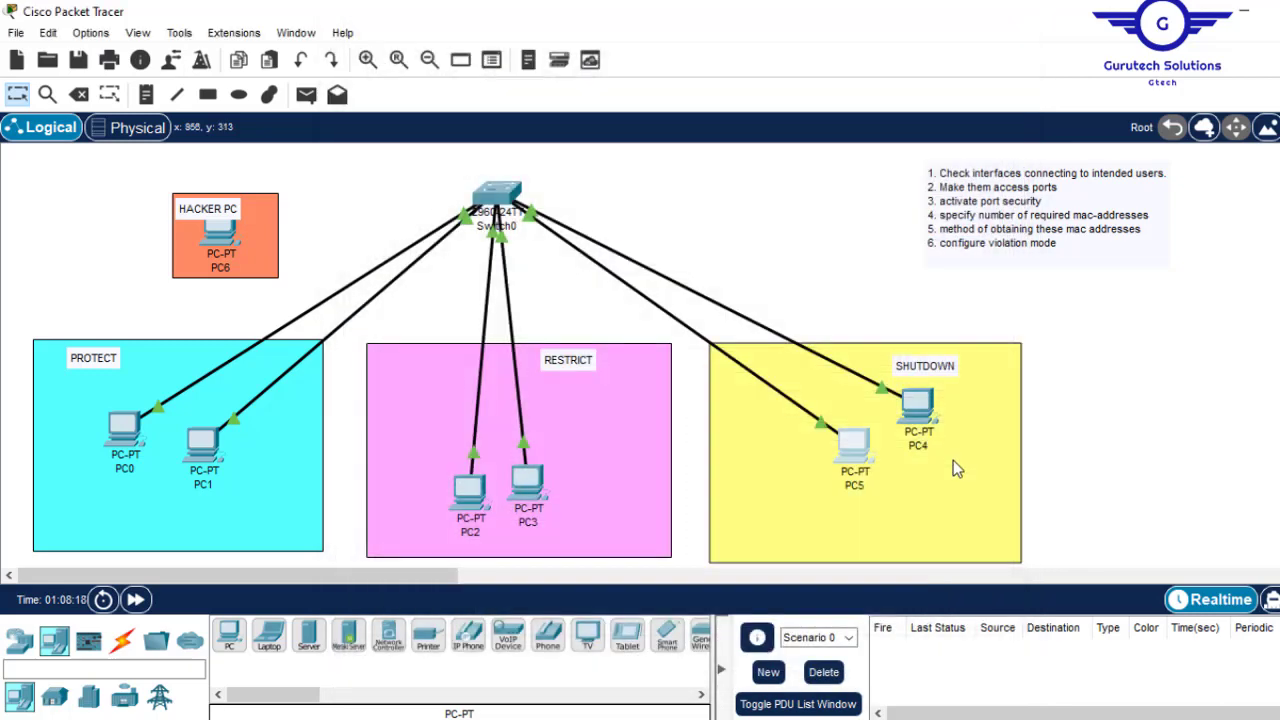
- Give PC4 in the SHUTDOWN area the static IPv4 address 192.168.1.31 with subnet mask 255.255.255.0
{"action": "left_click", "coordinate": [920, 410]}
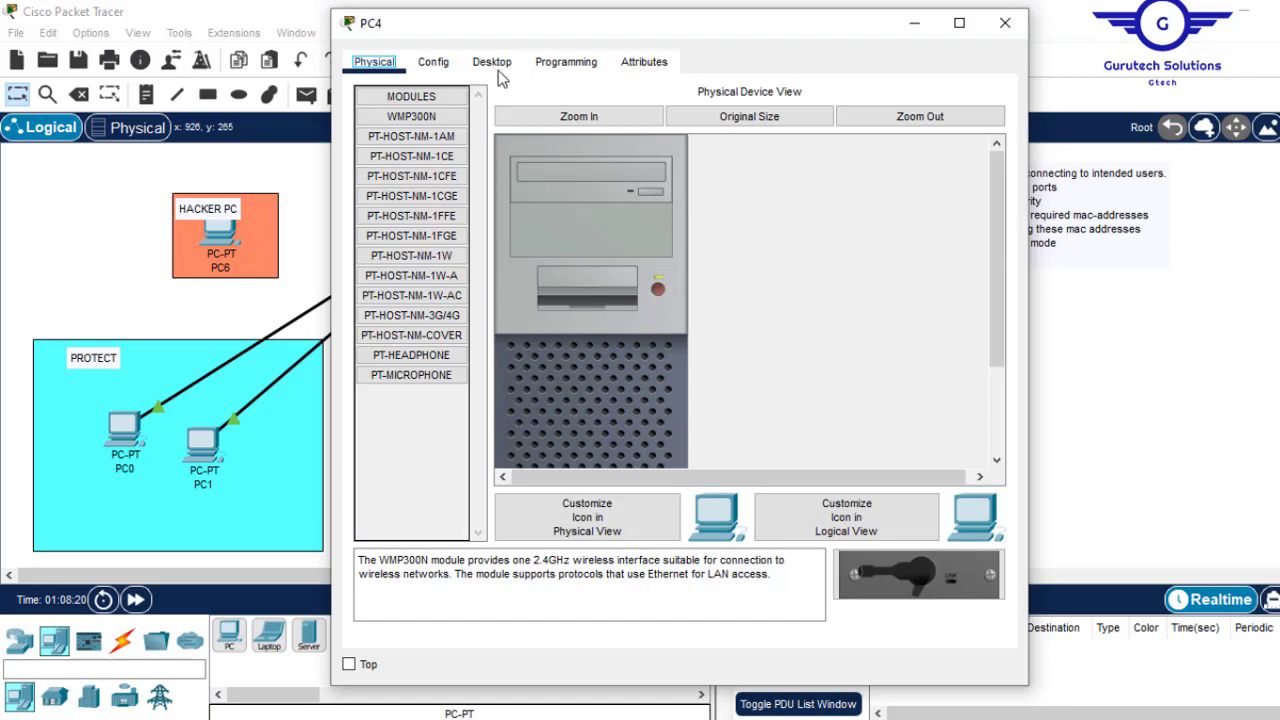
{"action": "left_click", "coordinate": [494, 63]}
{"action": "left_click", "coordinate": [452, 161]}
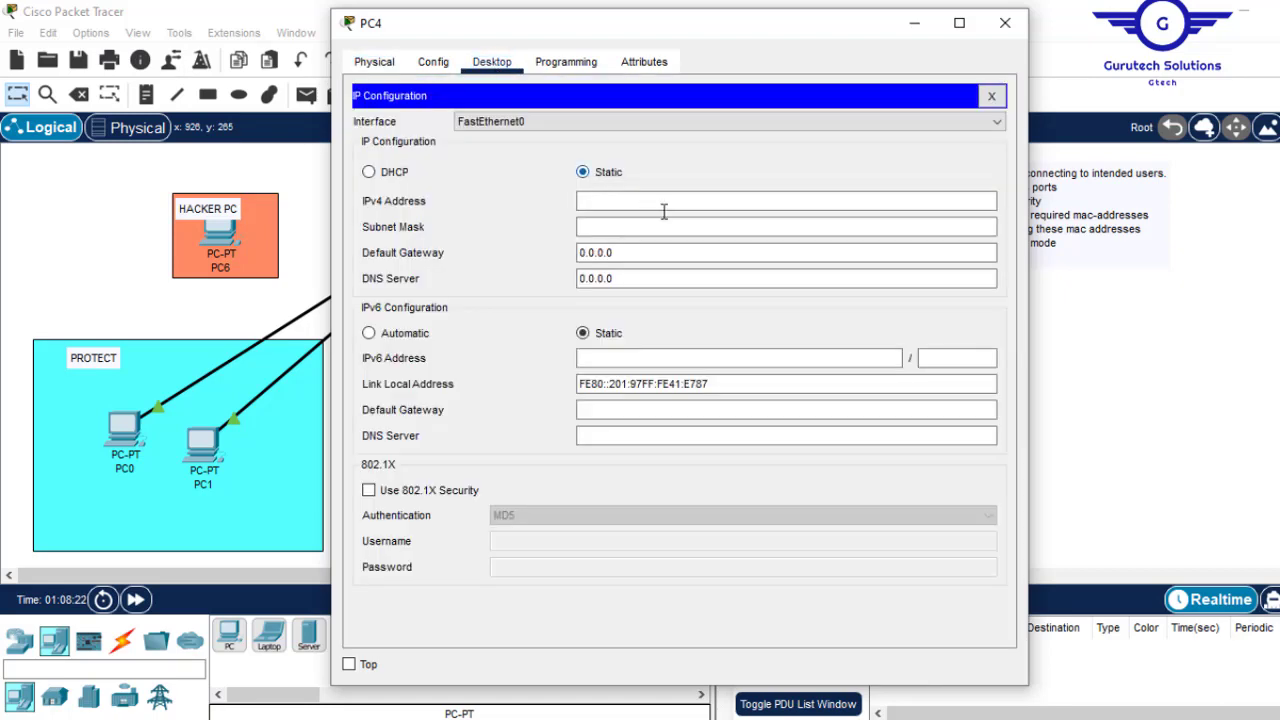
{"action": "left_click", "coordinate": [646, 202]}
{"action": "type", "text": "192.168.1."}
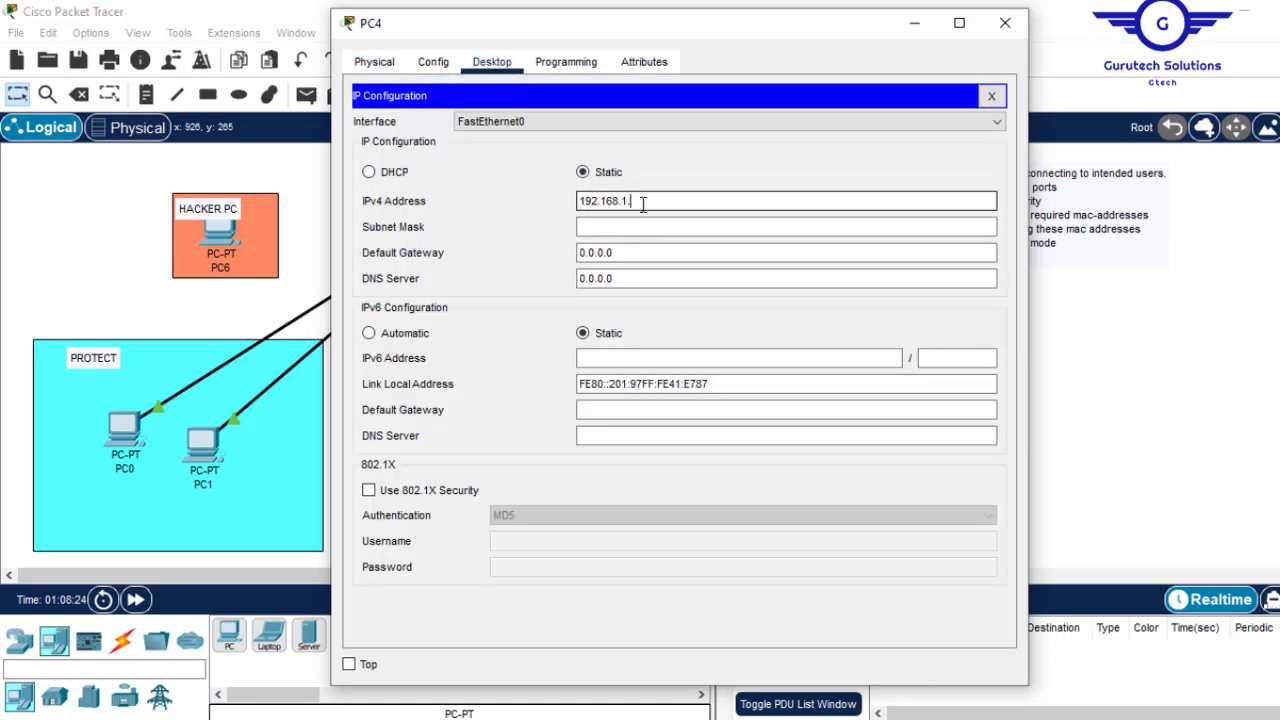
{"action": "type", "text": "21"}
{"action": "left_click", "coordinate": [621, 227]}
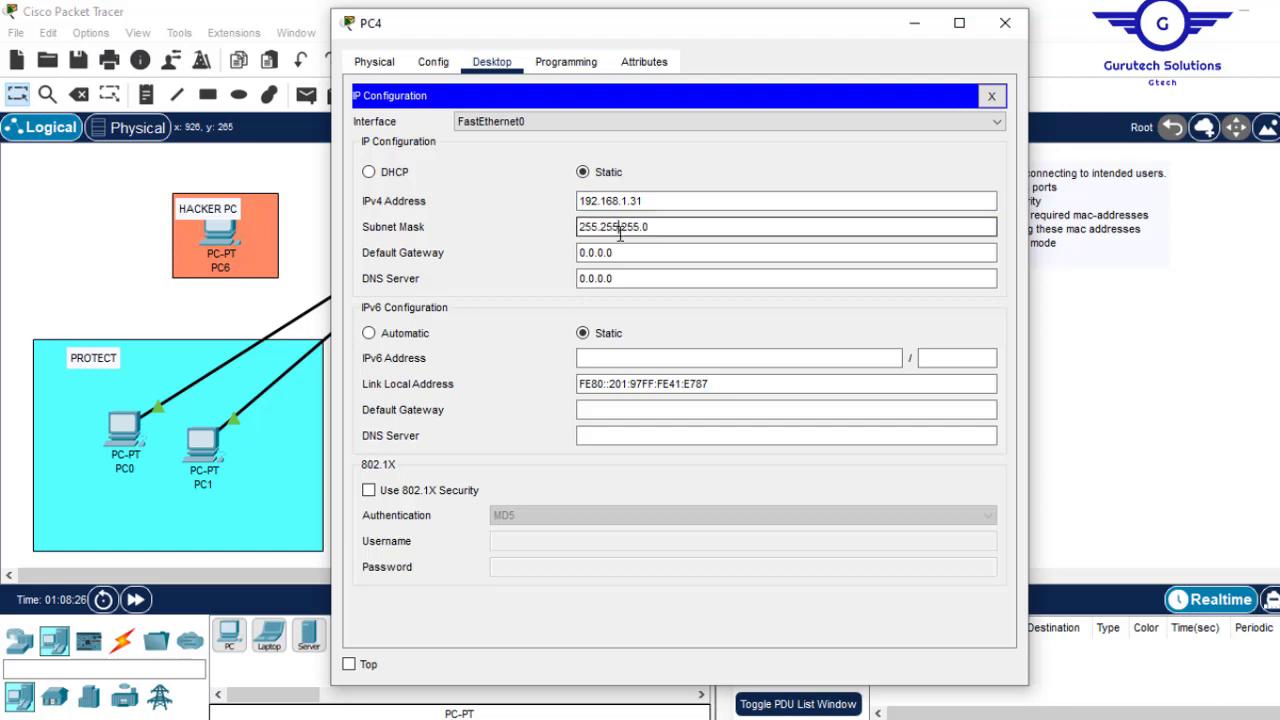
- From PC4's command prompt, ping 192.168.1.30, closing the IP configuration first and the PC4 window at the end
{"action": "left_click", "coordinate": [992, 97]}
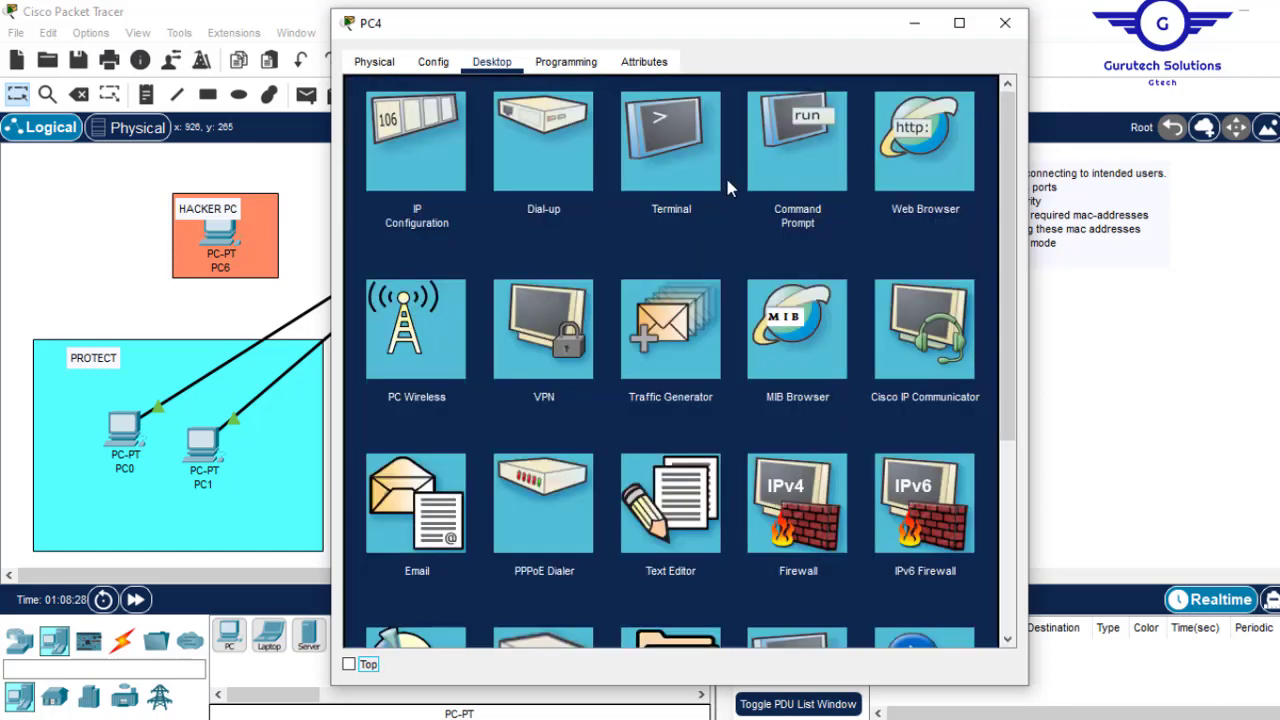
{"action": "left_click", "coordinate": [781, 167]}
{"action": "type", "text": "ping"}
{"action": "right_click", "coordinate": [539, 185]}
{"action": "left_click", "coordinate": [600, 219]}
{"action": "key", "text": "BackSpace"}
{"action": "type", "text": "30"}
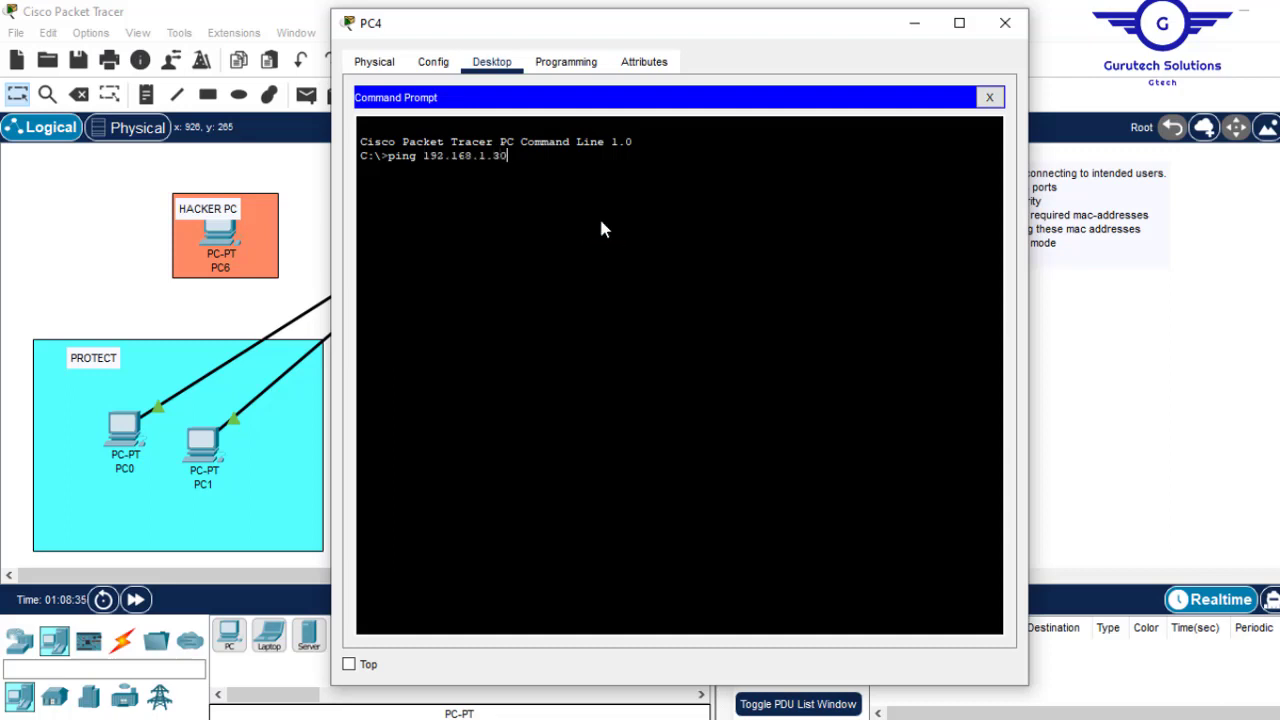
{"action": "key", "text": "Return"}
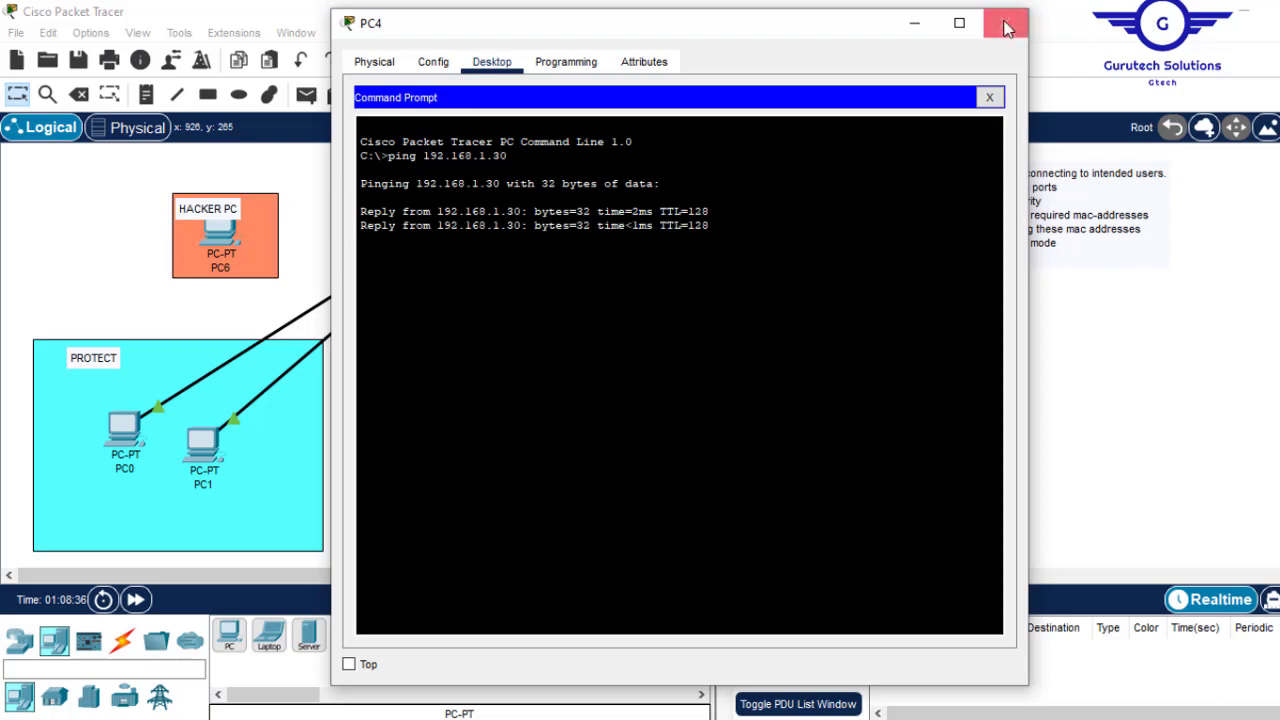
{"action": "left_click", "coordinate": [1011, 31]}
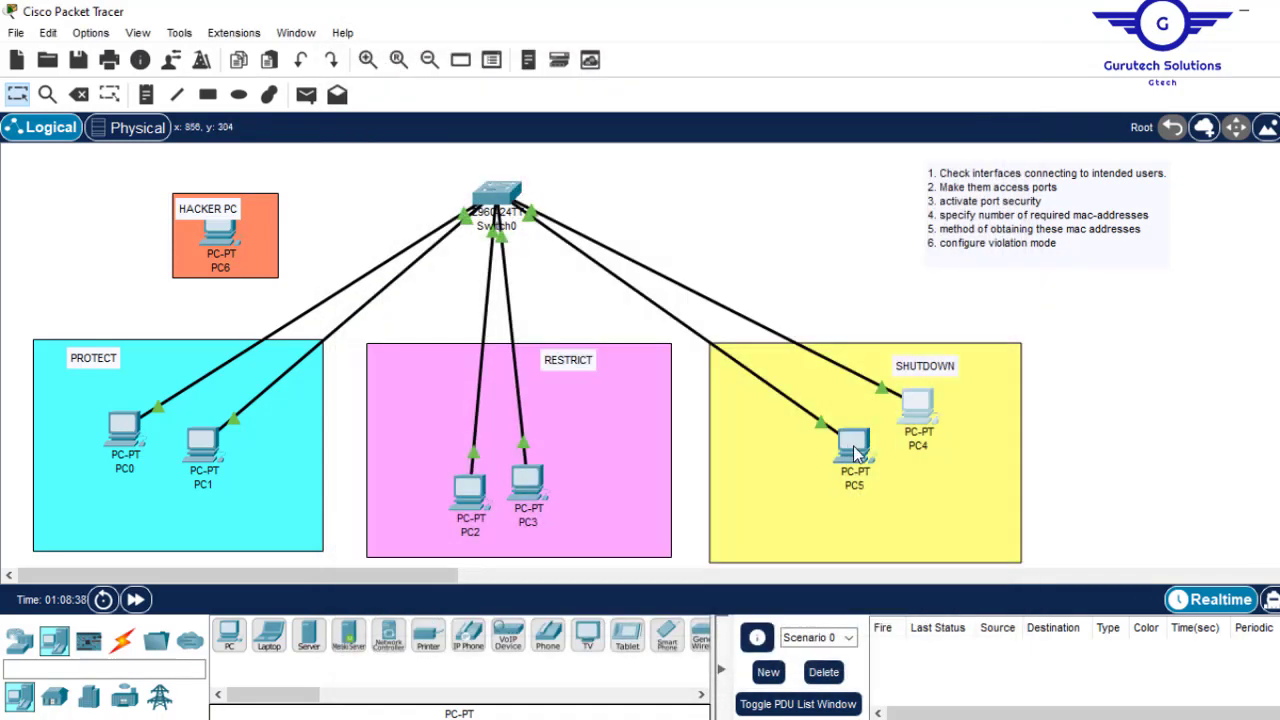
- From PC5's command prompt, ping 192.168.1.31 and close the PC5 window
{"action": "left_click", "coordinate": [853, 440]}
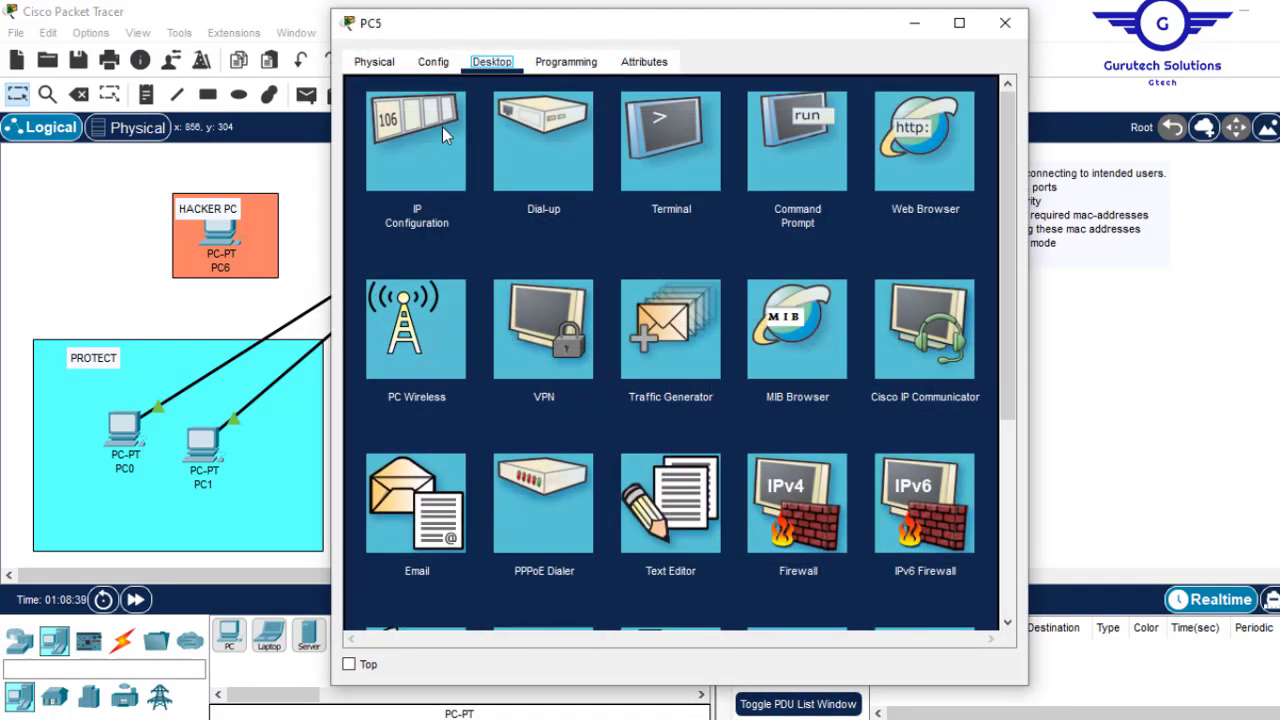
{"action": "left_click", "coordinate": [781, 190]}
{"action": "type", "text": "ping"}
{"action": "right_click", "coordinate": [563, 217]}
{"action": "left_click", "coordinate": [600, 251]}
{"action": "key", "text": "BackSpace"}
{"action": "type", "text": "31"}
{"action": "key", "text": "Return"}
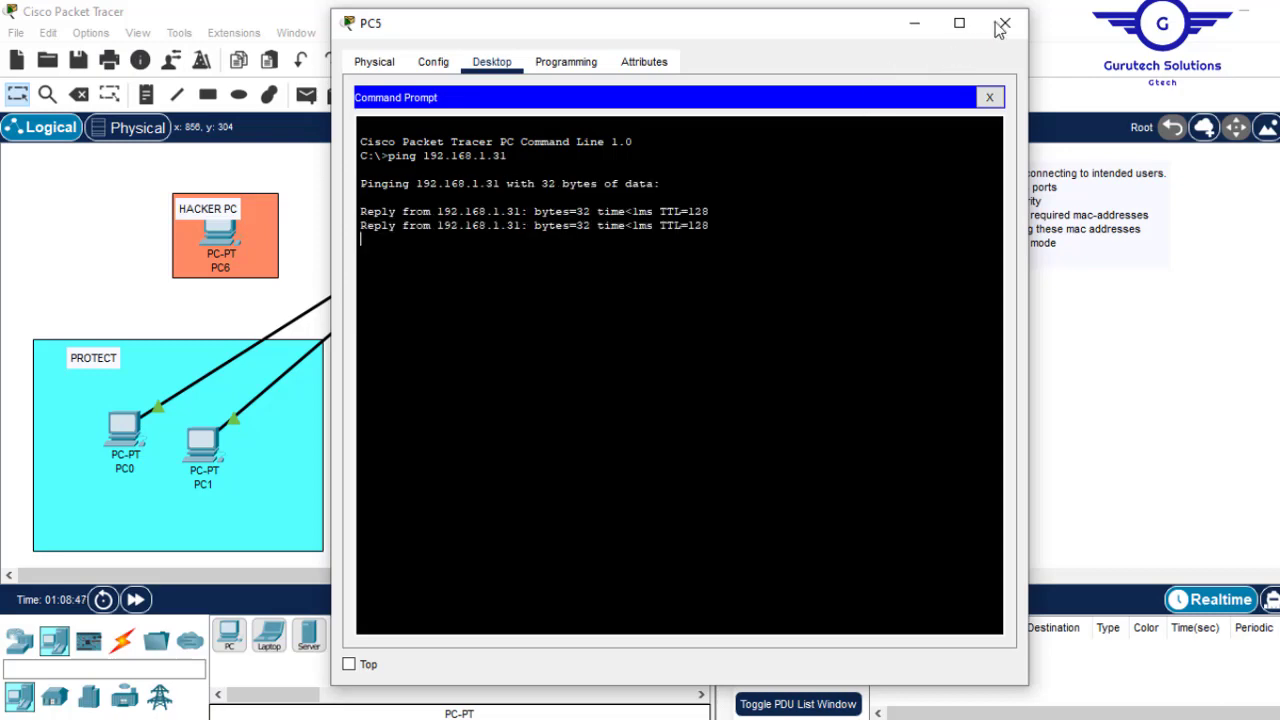
{"action": "left_click", "coordinate": [1004, 23]}
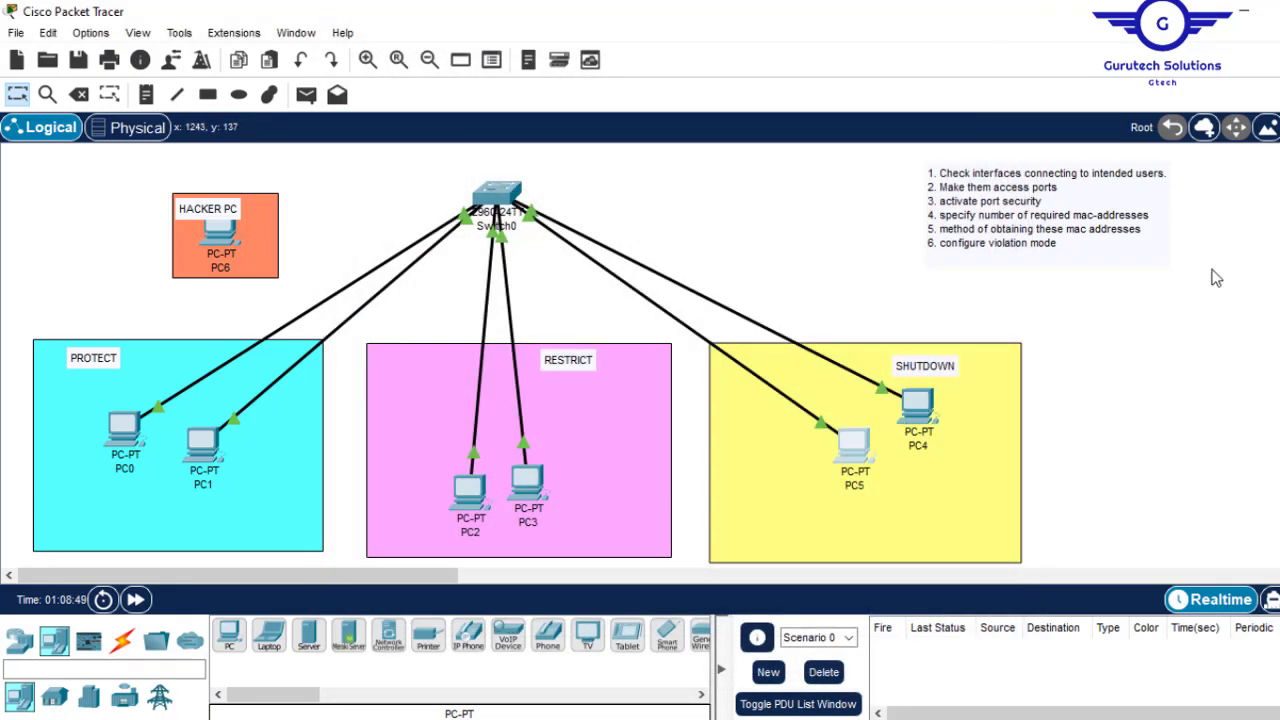
- Rerun "do sh port-sec" in Switch0's CLI and check the current address counts for Fa0/1 to Fa0/6
{"action": "left_click", "coordinate": [483, 205]}
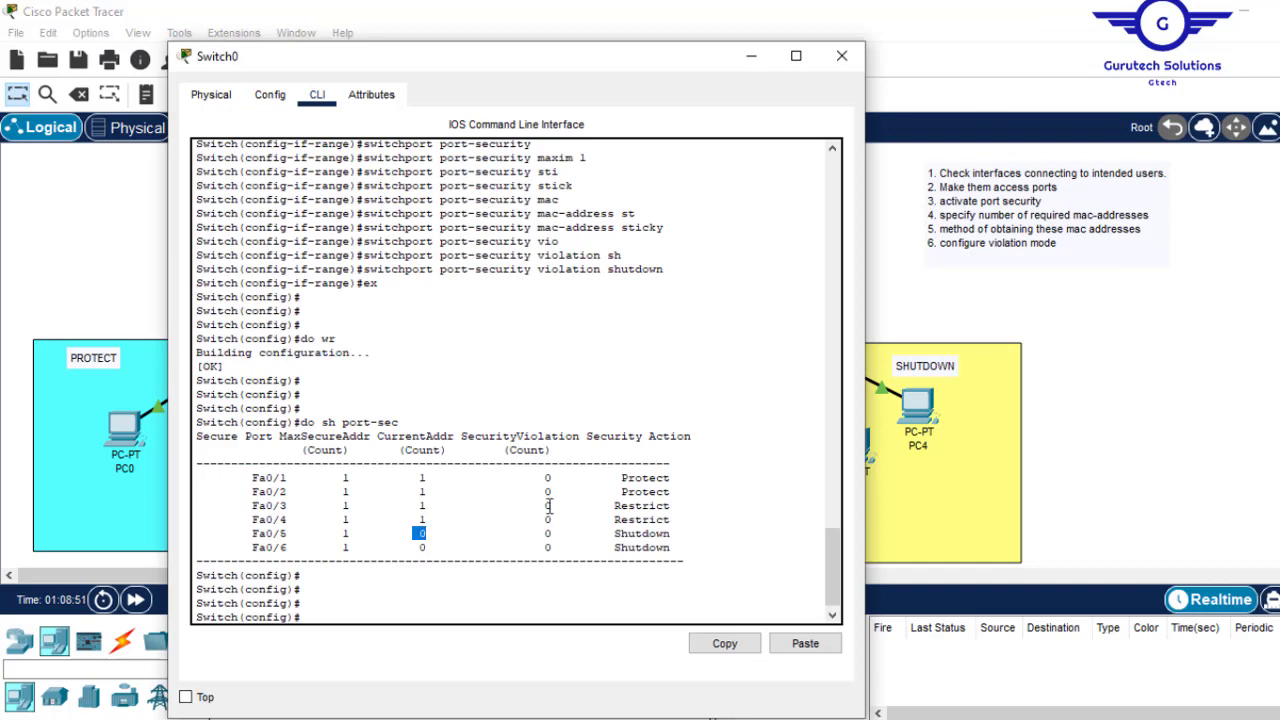
{"action": "key", "text": "Up"}
{"action": "key", "text": "Return"}
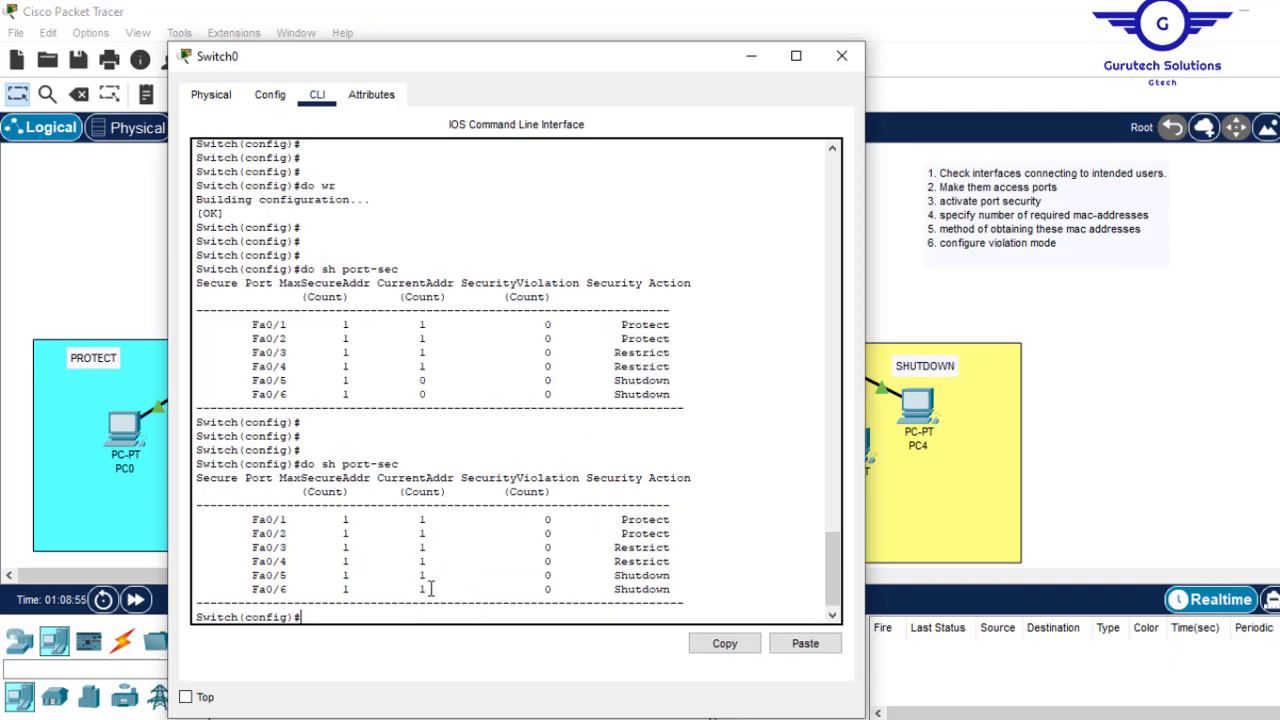
{"action": "left_click_drag", "start_coordinate": [427, 589], "coordinate": [419, 518]}
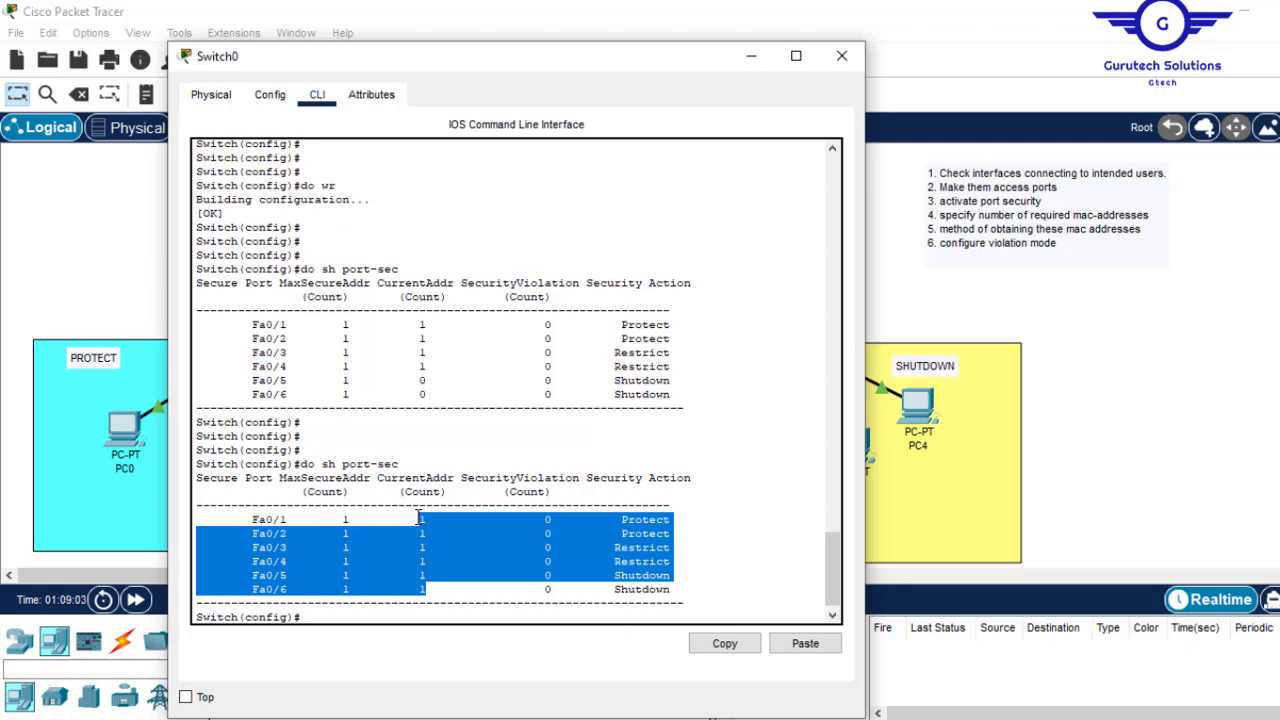
{"action": "left_click", "coordinate": [418, 519]}
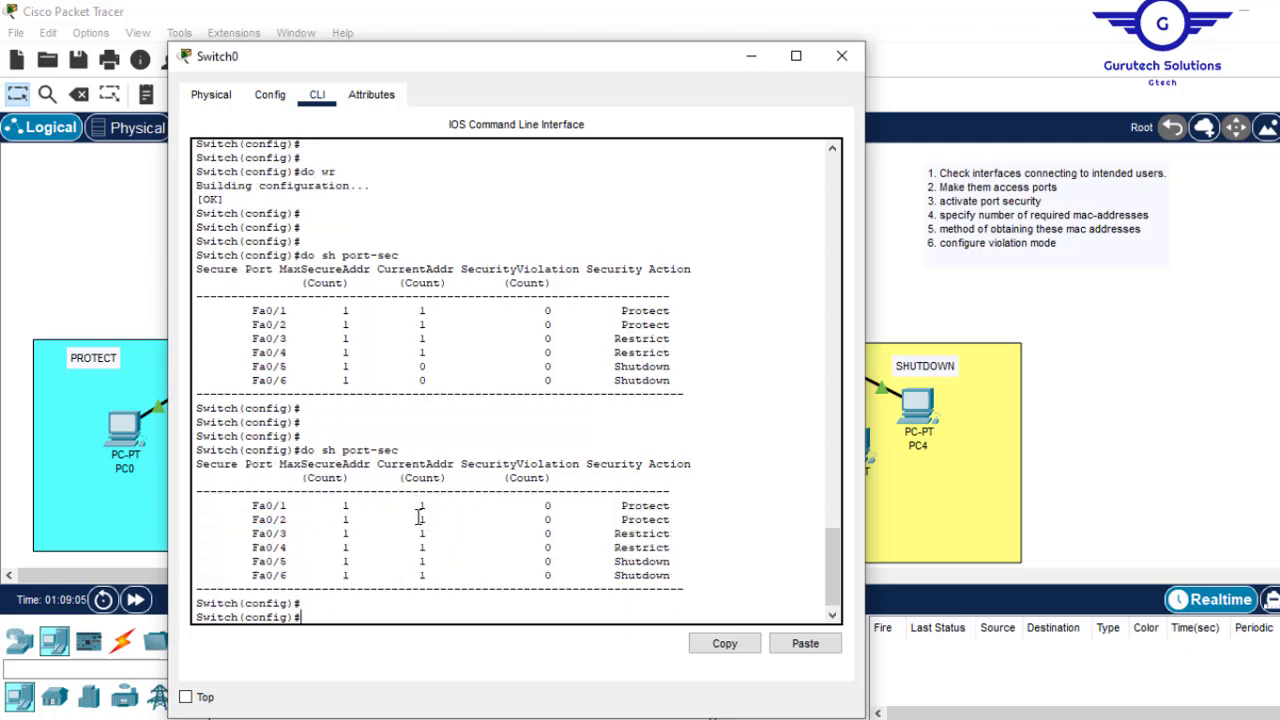
- Run "do sh mac-add" on Switch0 and examine the MAC address entries and their ports
{"action": "key", "text": "Return"}
{"action": "key", "text": "Return"}
{"action": "key", "text": "Return"}
{"action": "type", "text": "do sh mac-add"}
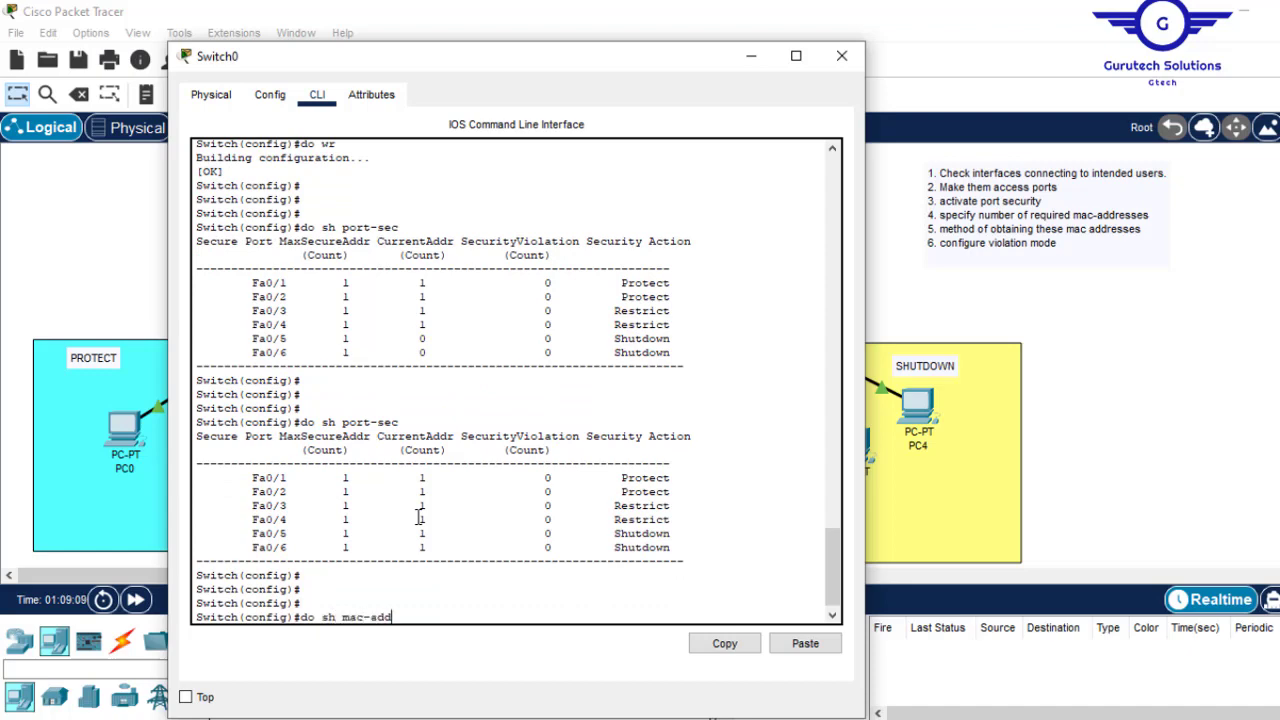
{"action": "key", "text": "Return"}
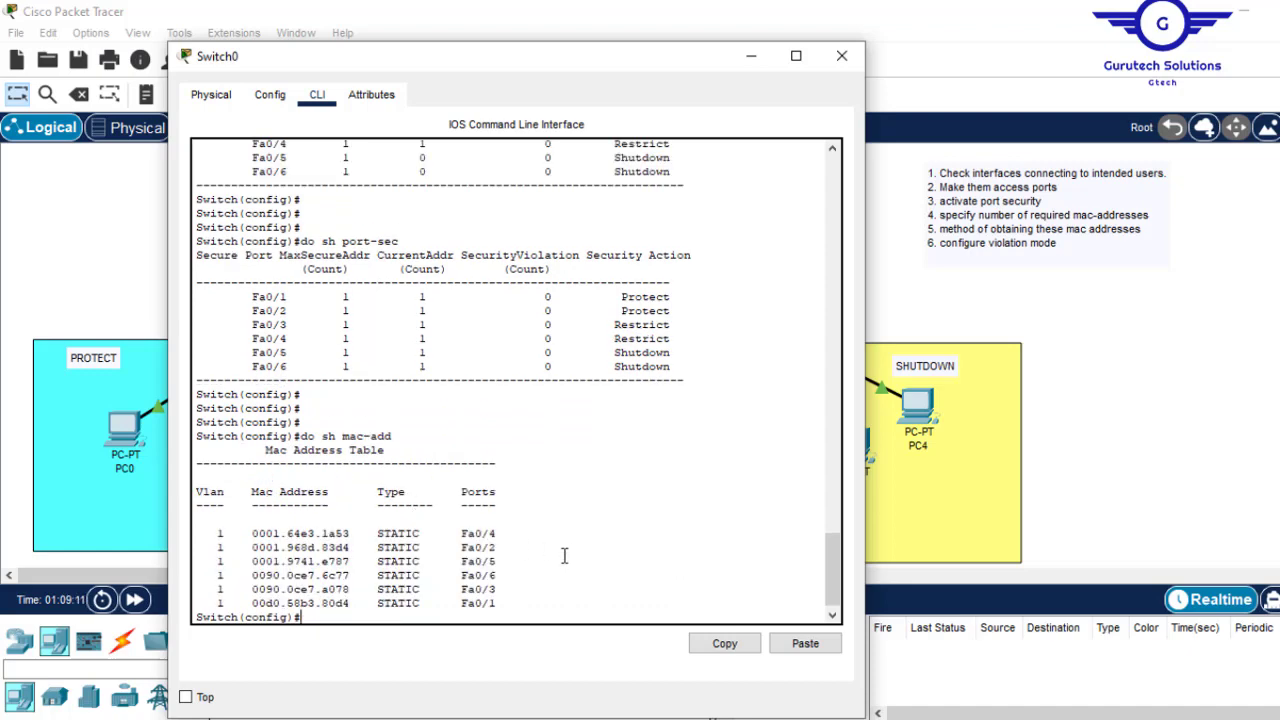
{"action": "left_click_drag", "start_coordinate": [510, 603], "coordinate": [196, 531]}
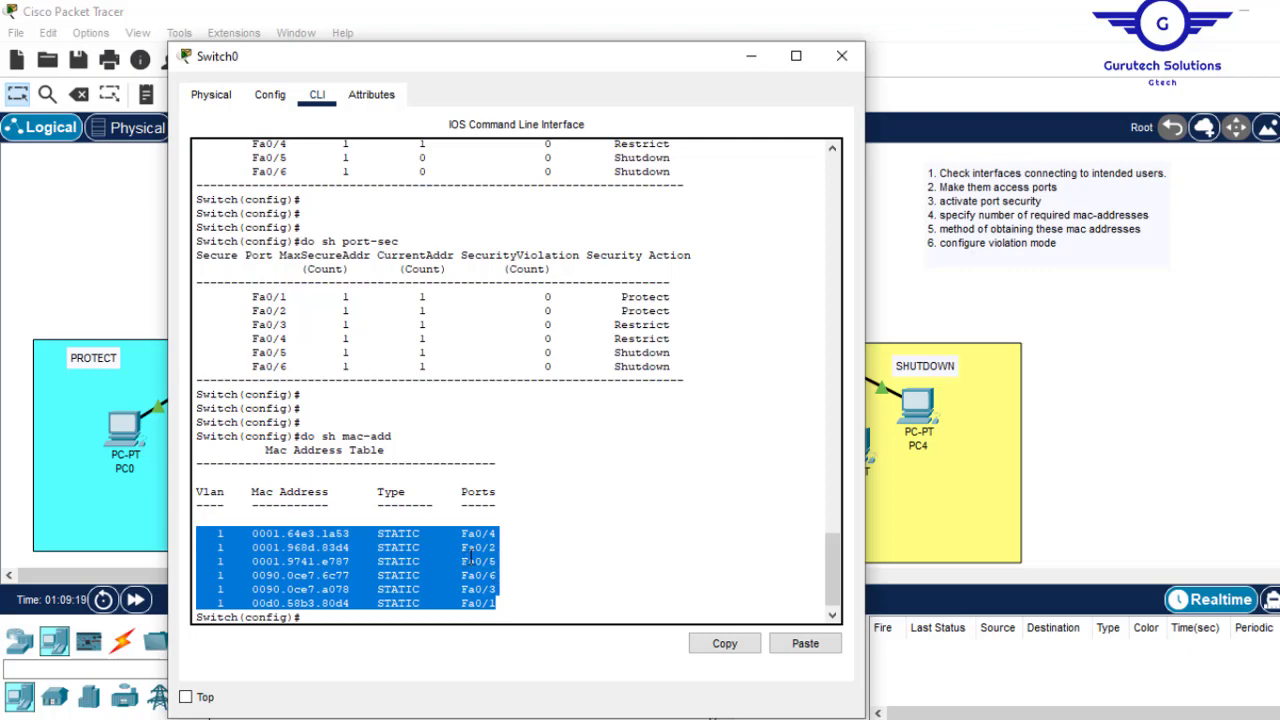
{"action": "key", "text": "Return"}
{"action": "key", "text": "Return"}
{"action": "key", "text": "Return"}
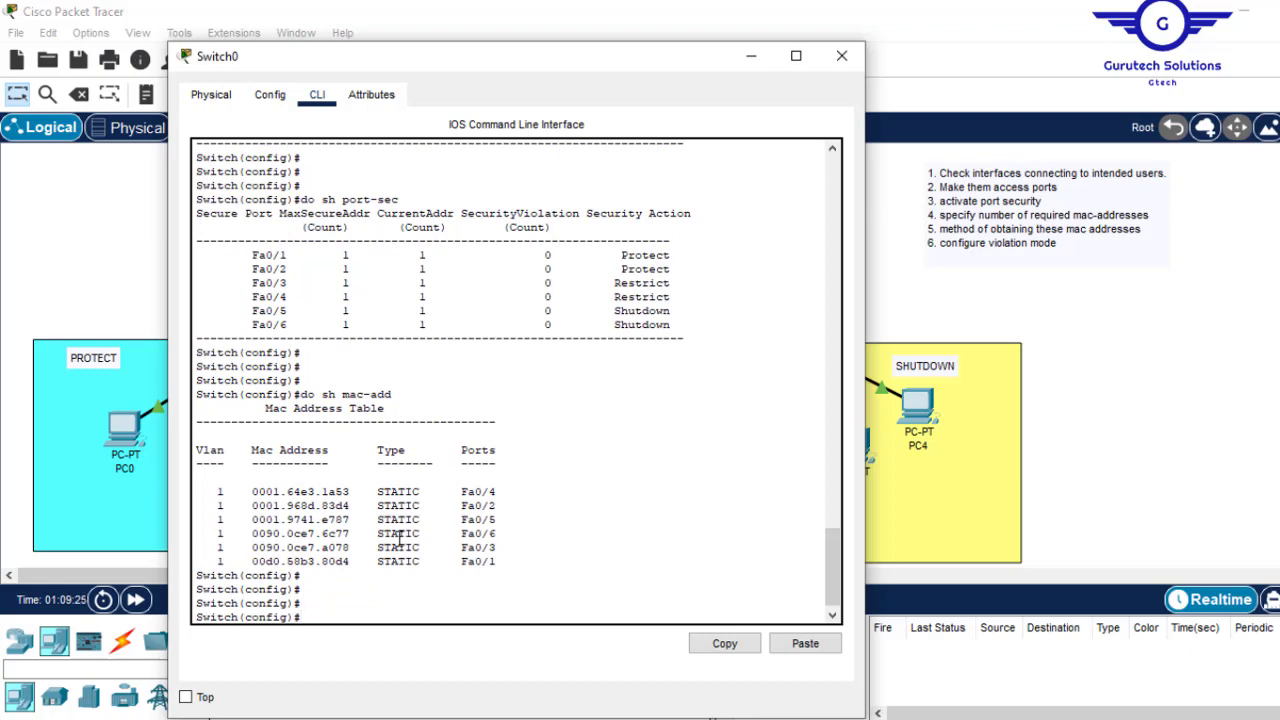
- Minimize the Switch0 window, review the violation modes table in the Gtech PDF in Acrobat Reader, and return to the topology
{"action": "left_click", "coordinate": [752, 57]}
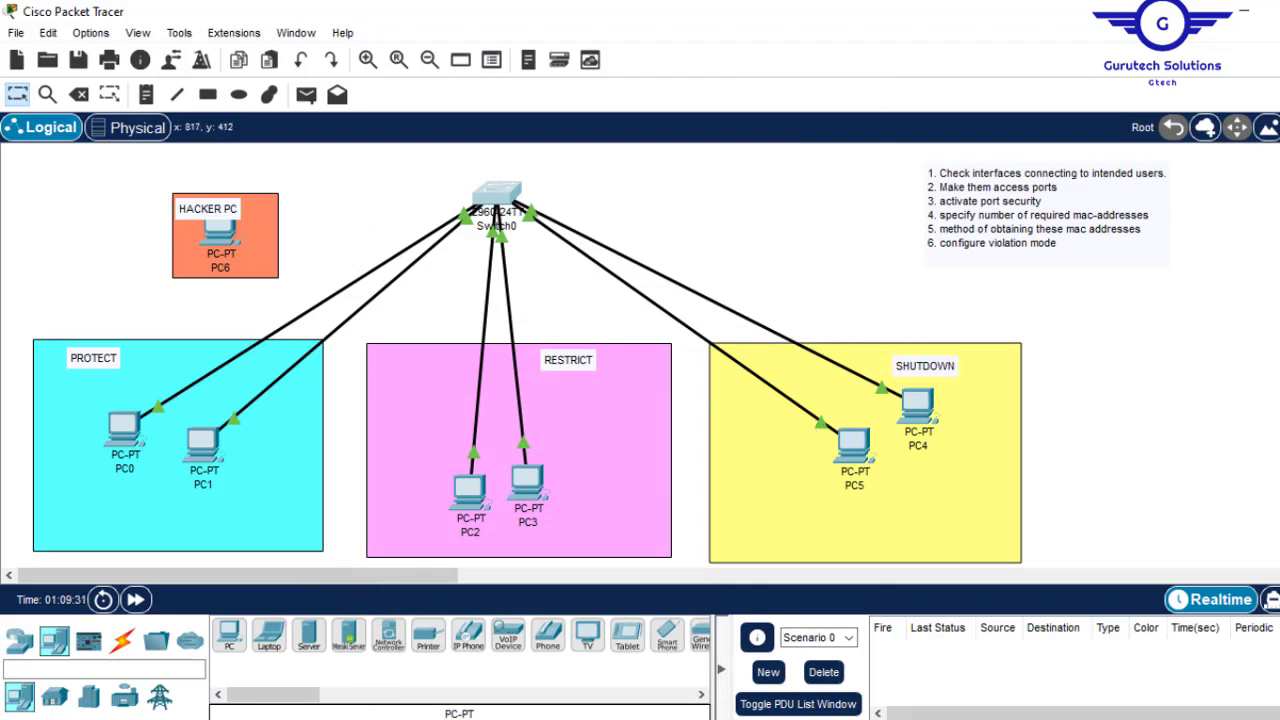
{"action": "key", "text": "alt+Tab"}
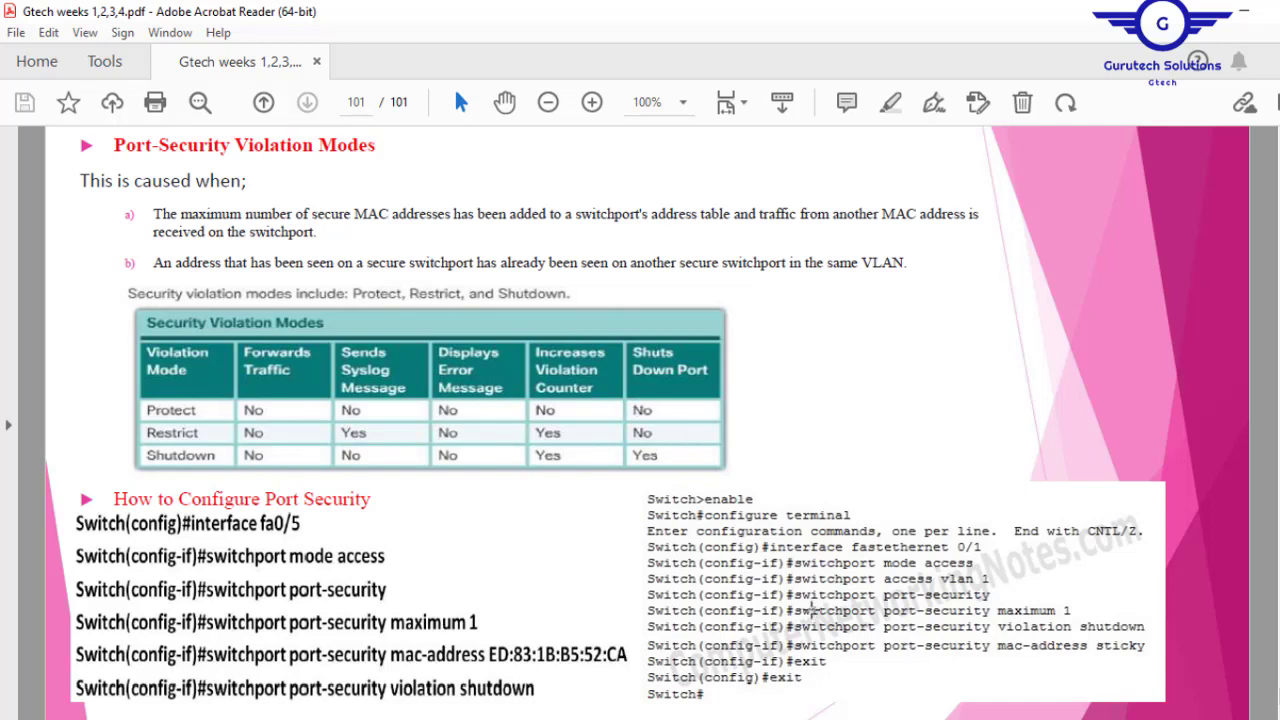
{"action": "left_click", "coordinate": [420, 680]}
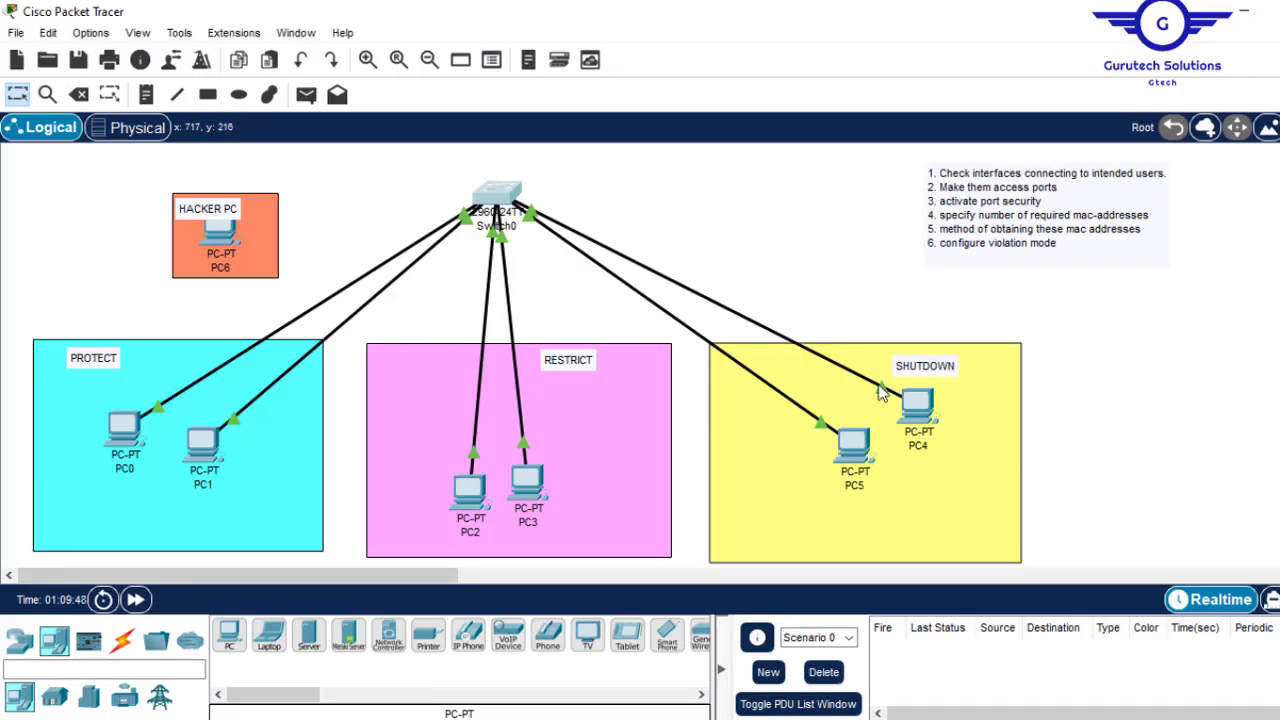
- Move the PC4 end of its switch link to the hacker PC6's FastEthernet0 port
{"action": "left_click_drag", "start_coordinate": [884, 393], "coordinate": [219, 237]}
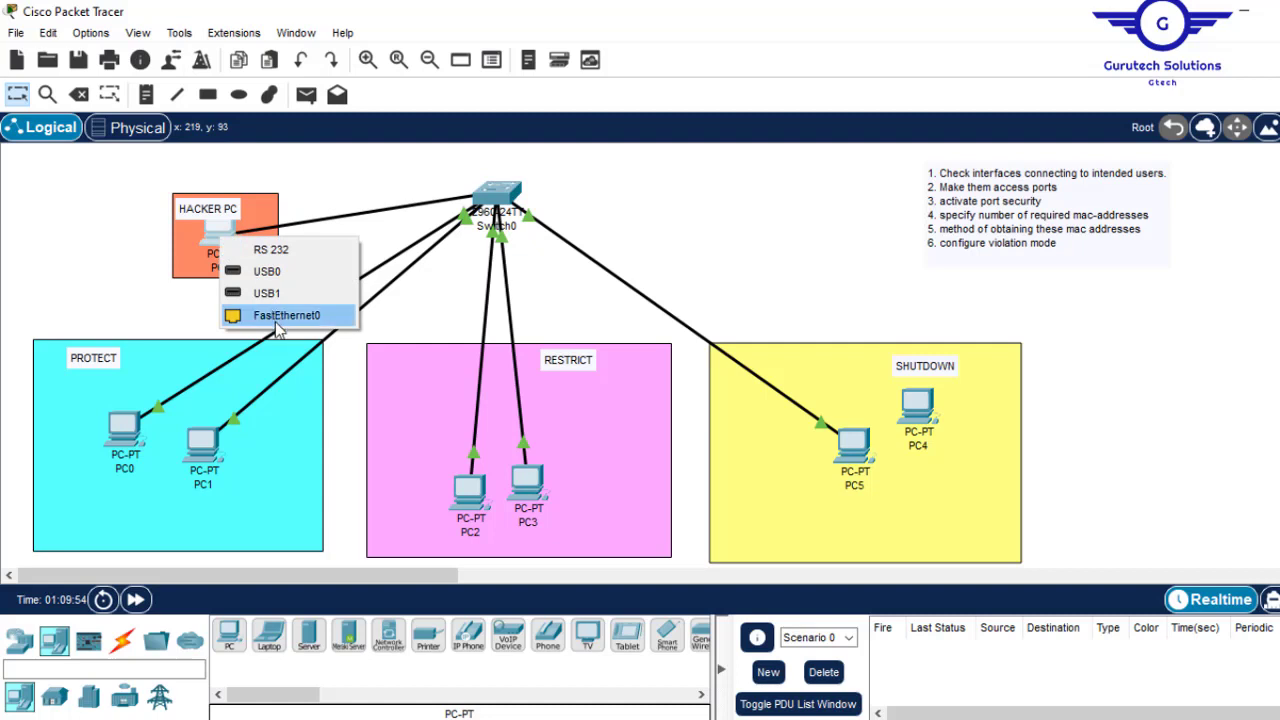
{"action": "left_click", "coordinate": [276, 318]}
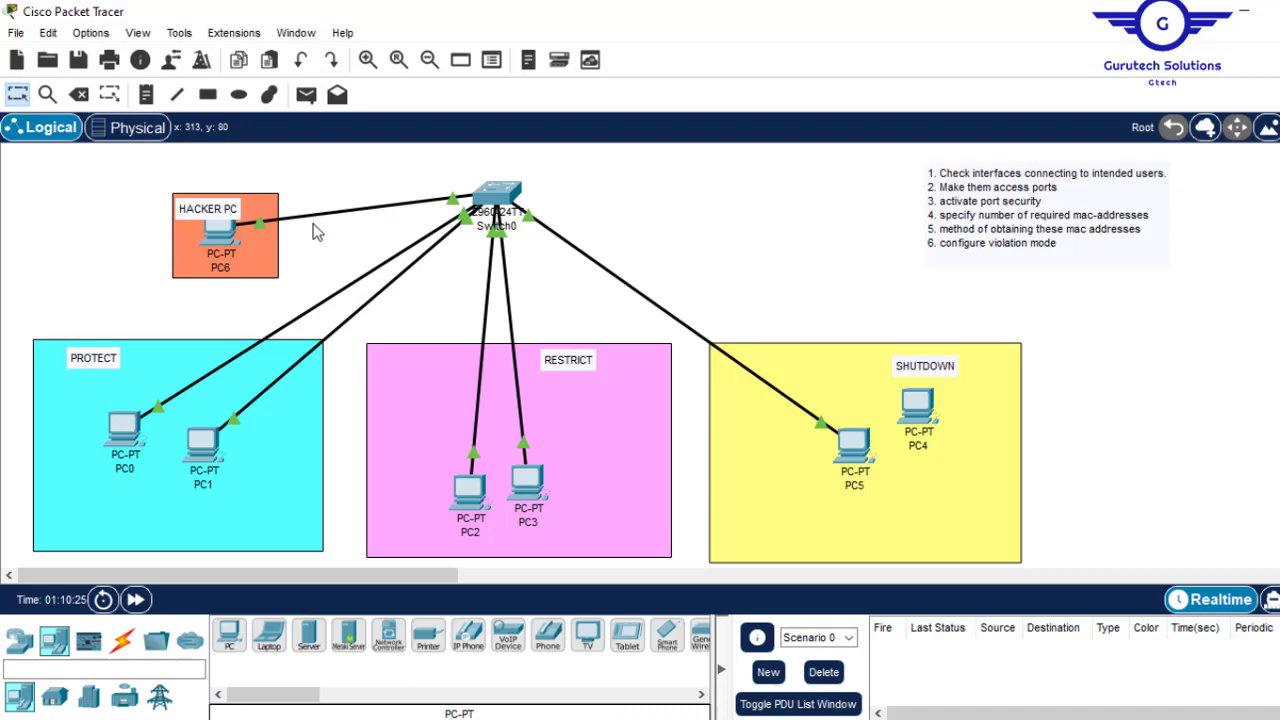
- From PC6's command prompt, repeat the ping to 192.168.1.10 with the window moved aside to watch the link, and return to the topology
{"action": "left_click", "coordinate": [215, 233]}
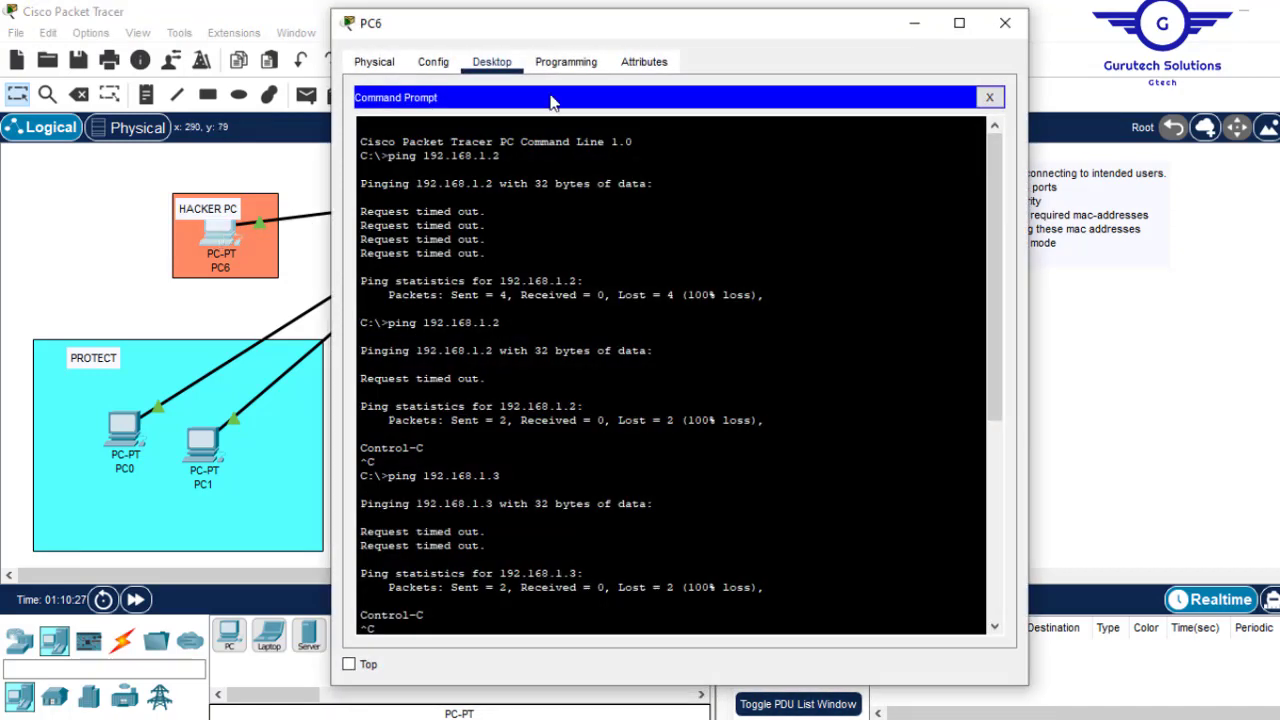
{"action": "key", "text": "Up"}
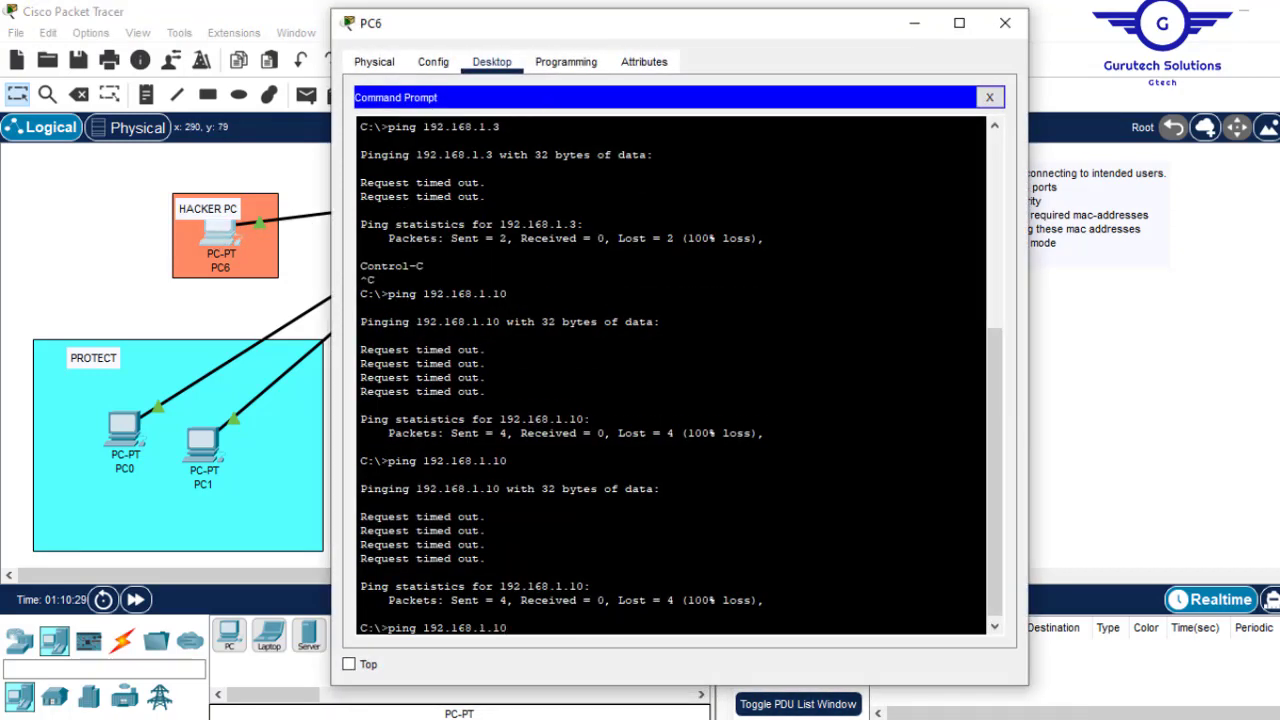
{"action": "left_click_drag", "start_coordinate": [640, 24], "coordinate": [904, 40]}
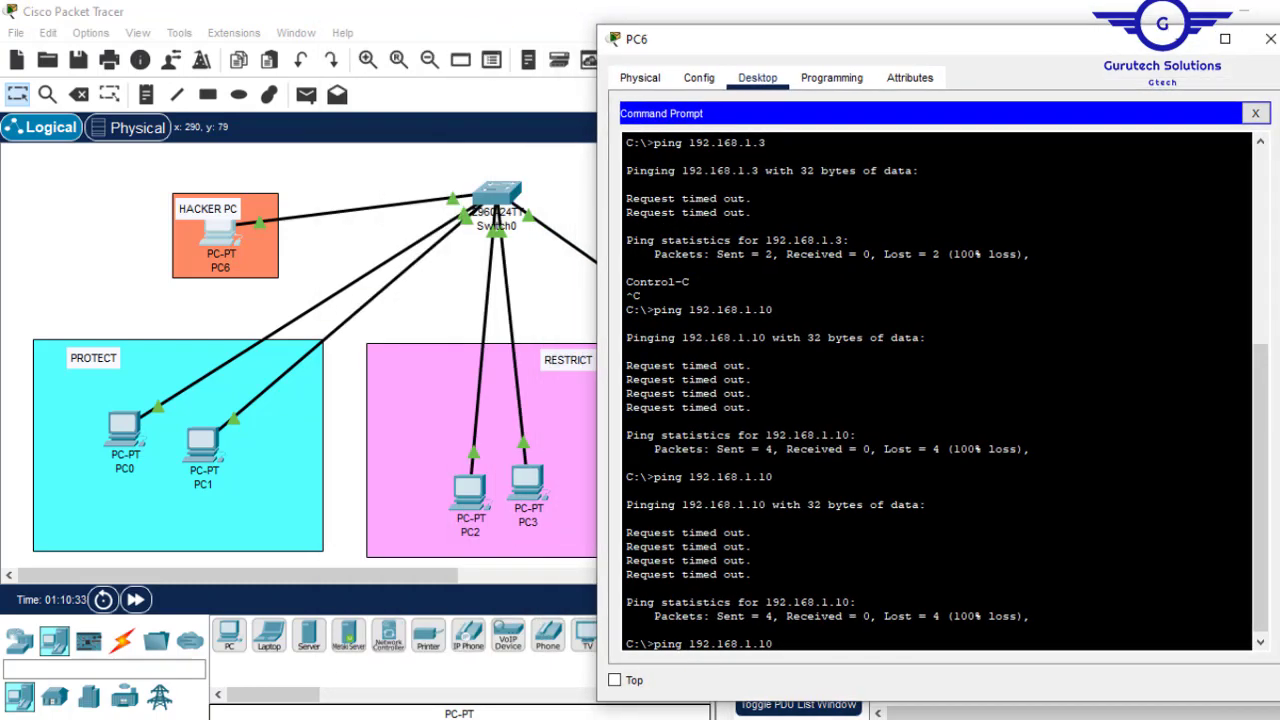
{"action": "key", "text": "Return"}
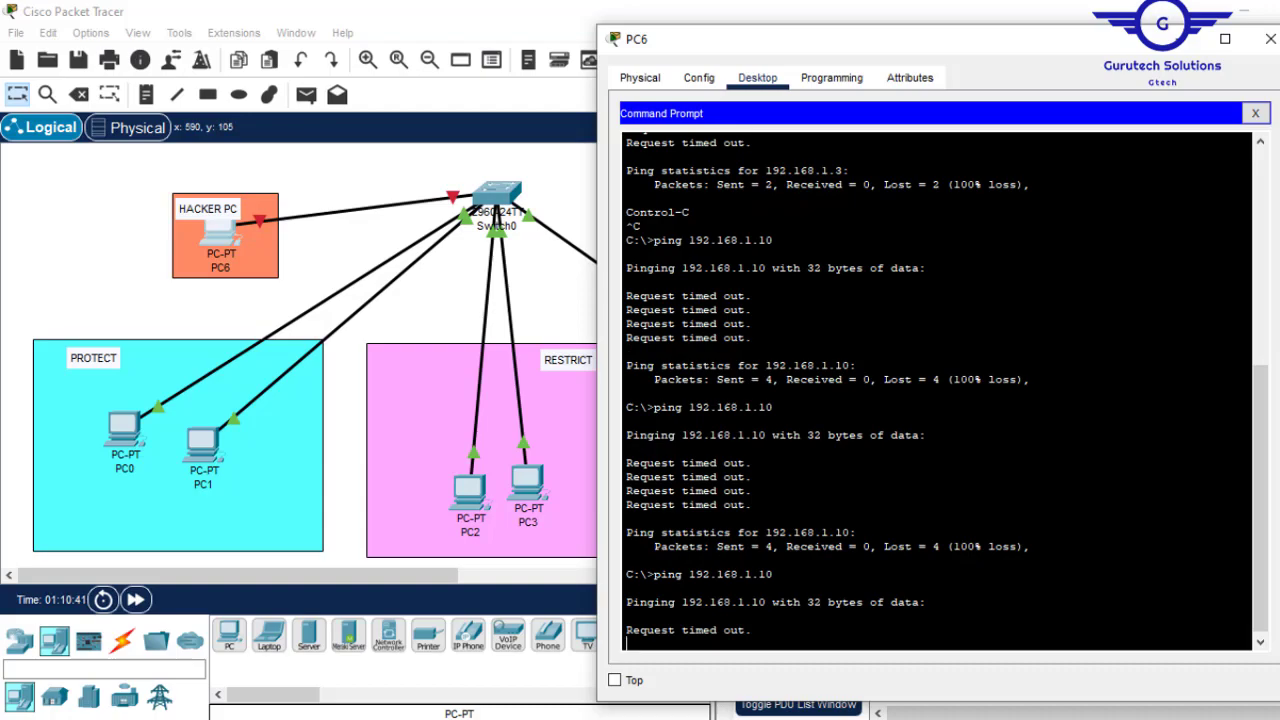
{"action": "key", "text": "alt+Tab"}
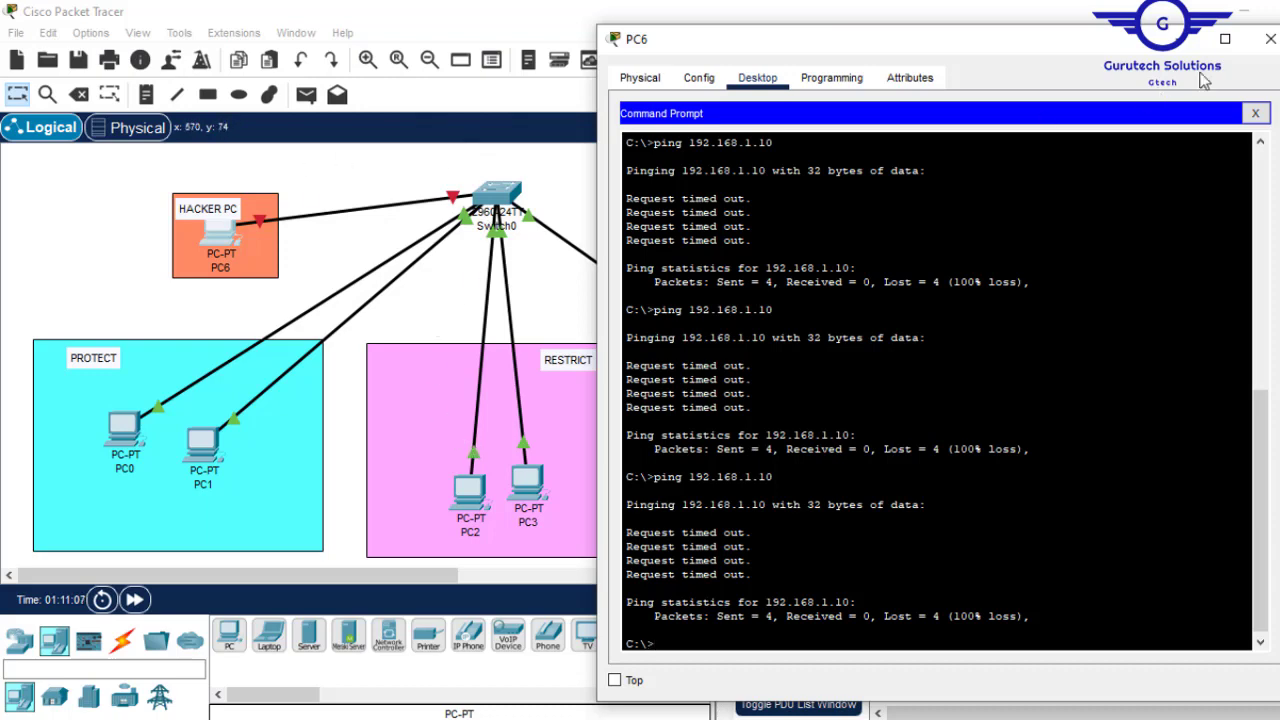
{"action": "left_click", "coordinate": [477, 257]}
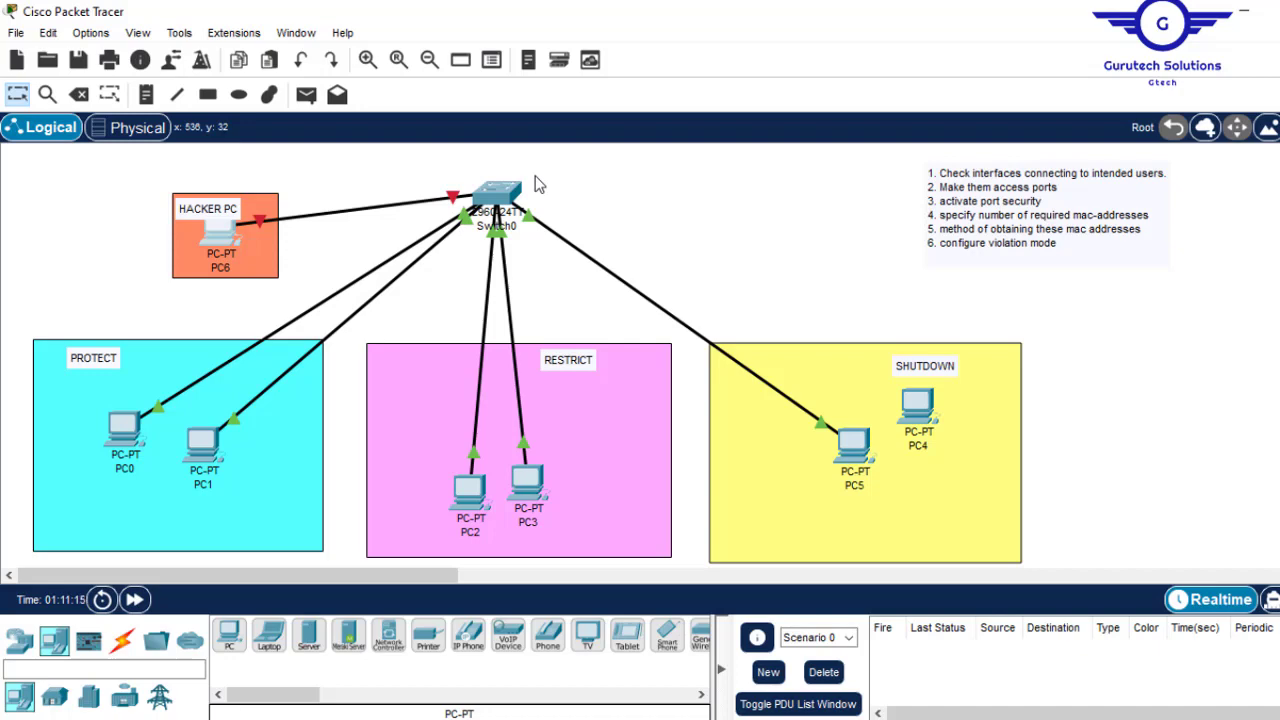
- Run "do sh port-sec" in Switch0's CLI and highlight the security violation count for Fa0/5
{"action": "left_click", "coordinate": [496, 194]}
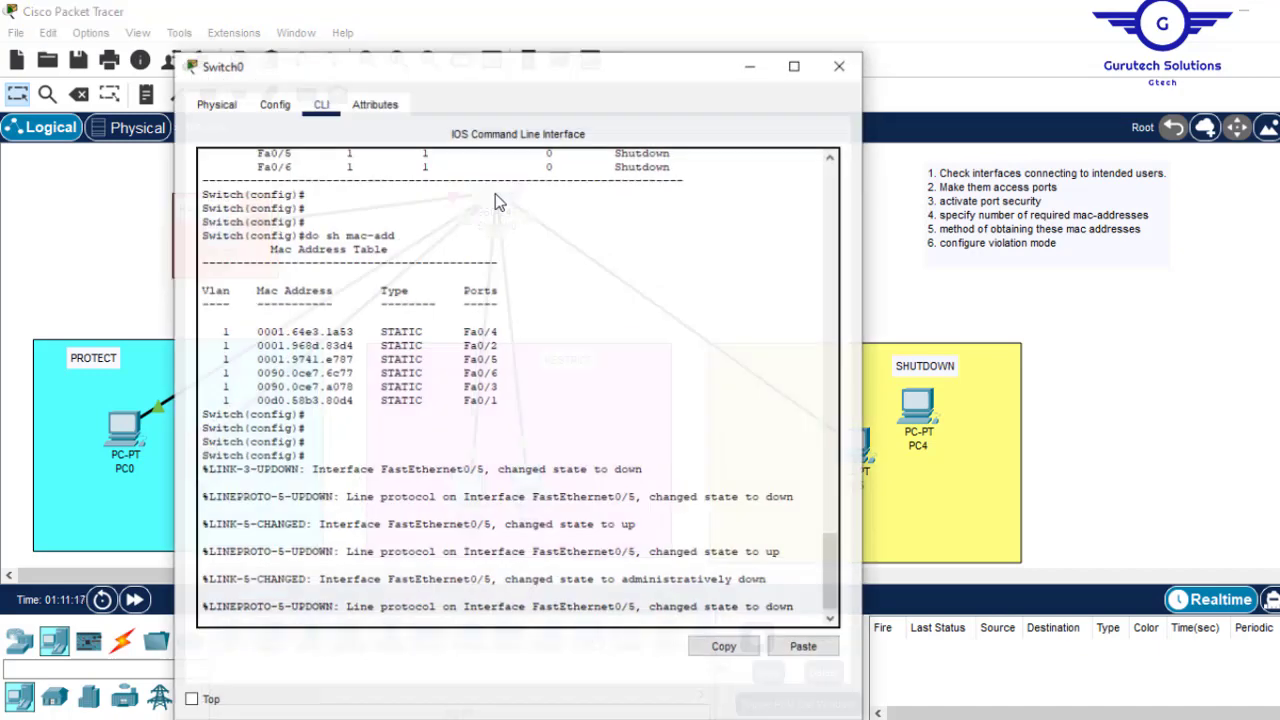
{"action": "key", "text": "Return"}
{"action": "key", "text": "Return"}
{"action": "key", "text": "Return"}
{"action": "key", "text": "Return"}
{"action": "key", "text": "Return"}
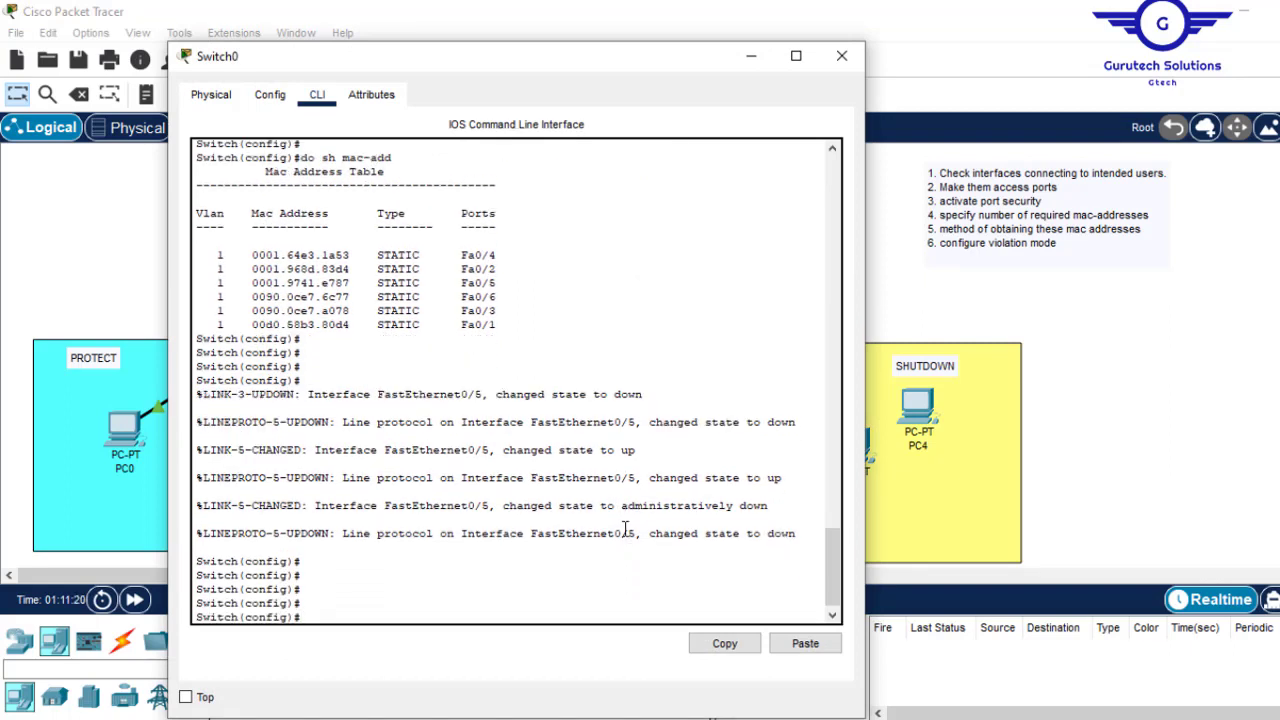
{"action": "type", "text": "do"}
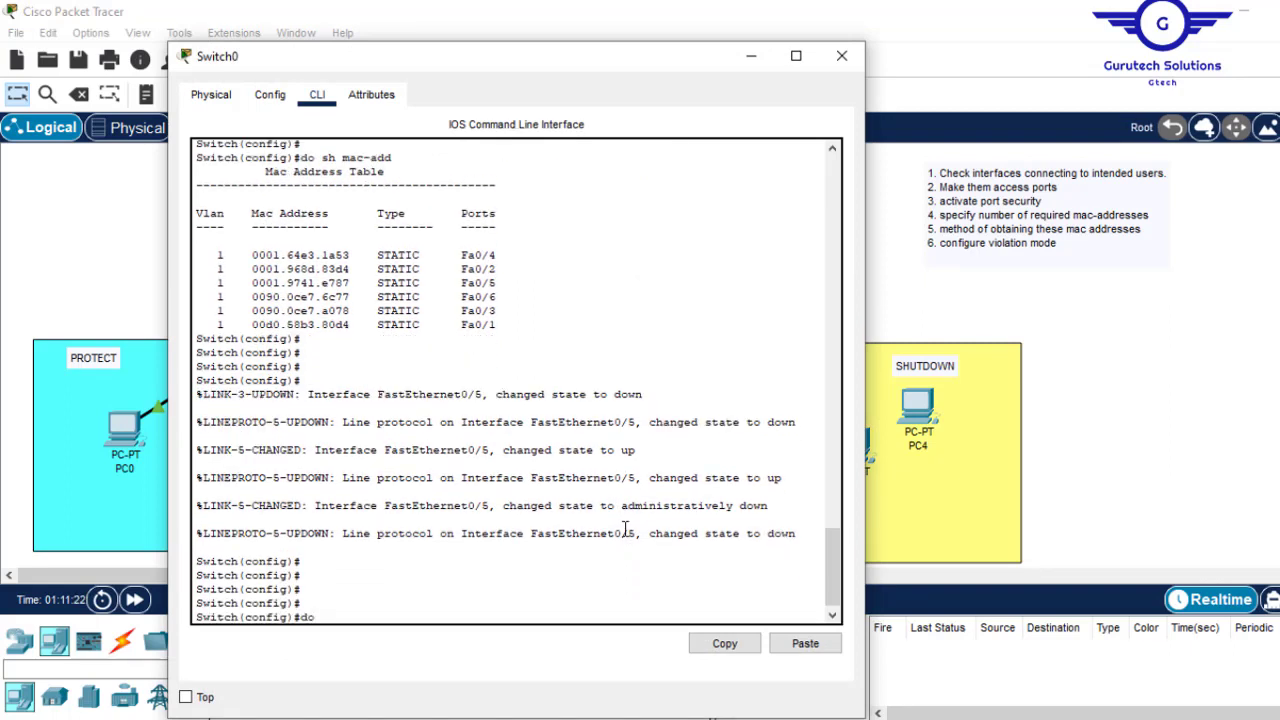
{"action": "key", "text": "Up"}
{"action": "key", "text": "BackSpace"}
{"action": "key", "text": "BackSpace"}
{"action": "key", "text": "BackSpace"}
{"action": "key", "text": "BackSpace"}
{"action": "key", "text": "BackSpace"}
{"action": "key", "text": "BackSpace"}
{"action": "key", "text": "BackSpace"}
{"action": "type", "text": "port-sec"}
{"action": "key", "text": "Return"}
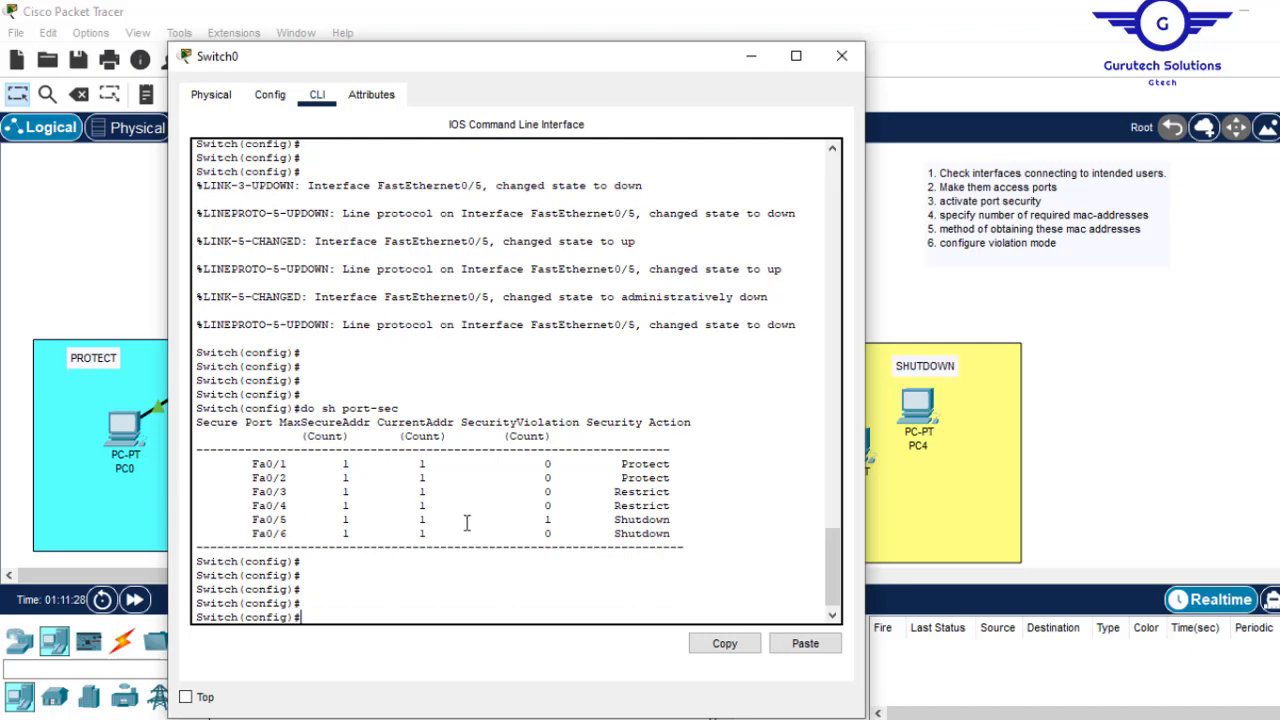
{"action": "mouse_move", "coordinate": [553, 519]}
{"action": "left_mouse_down"}
{"action": "mouse_move", "coordinate": [516, 519]}
{"action": "mouse_move", "coordinate": [547, 518]}
{"action": "left_mouse_up"}
{"action": "left_click_drag", "start_coordinate": [252, 519], "coordinate": [548, 520]}
{"action": "left_click", "coordinate": [571, 526]}
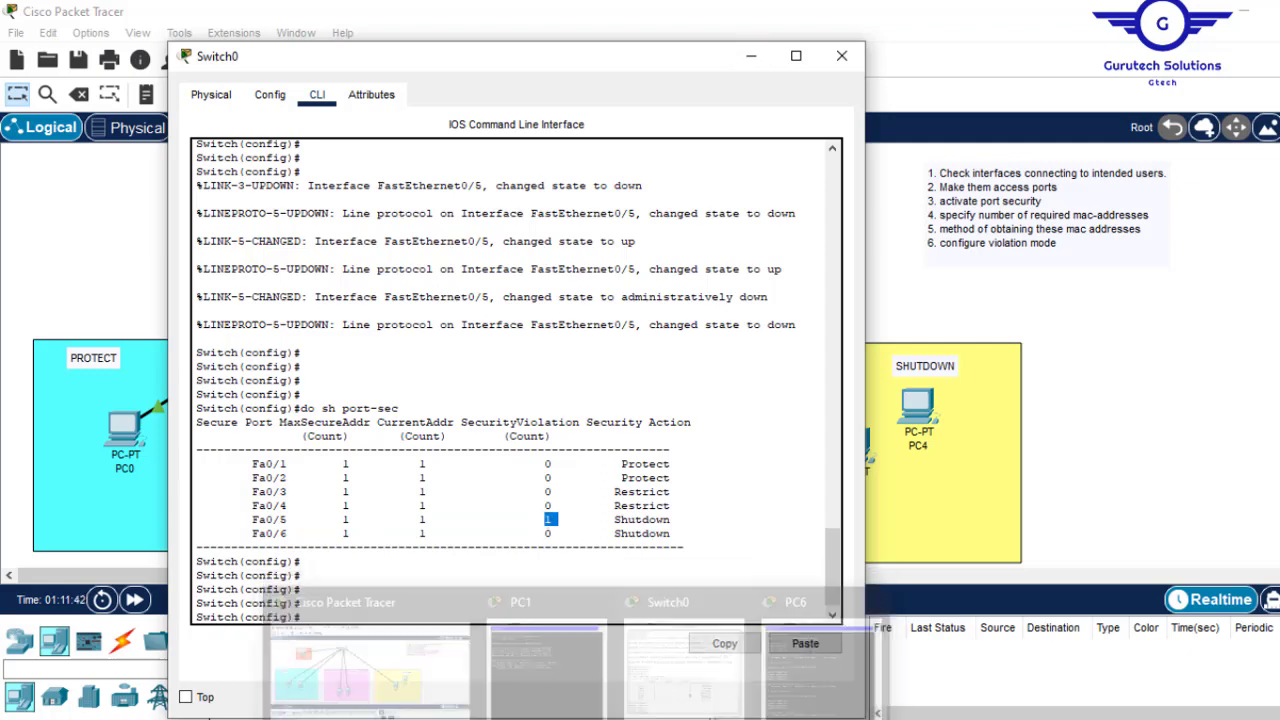
- Switch to the browser, check the Study CCNA table comparing port security violation modes, and return to Packet Tracer
{"action": "mouse_move", "coordinate": [578, 719]}
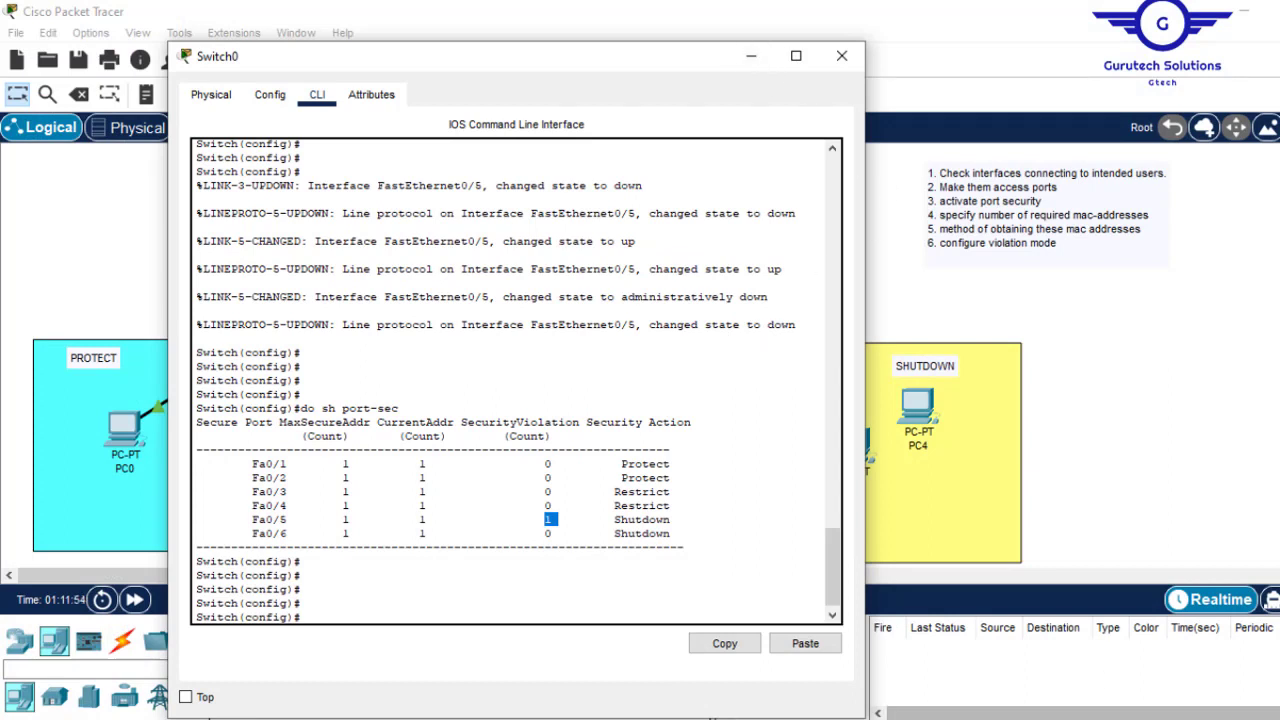
{"action": "mouse_move", "coordinate": [1024, 719]}
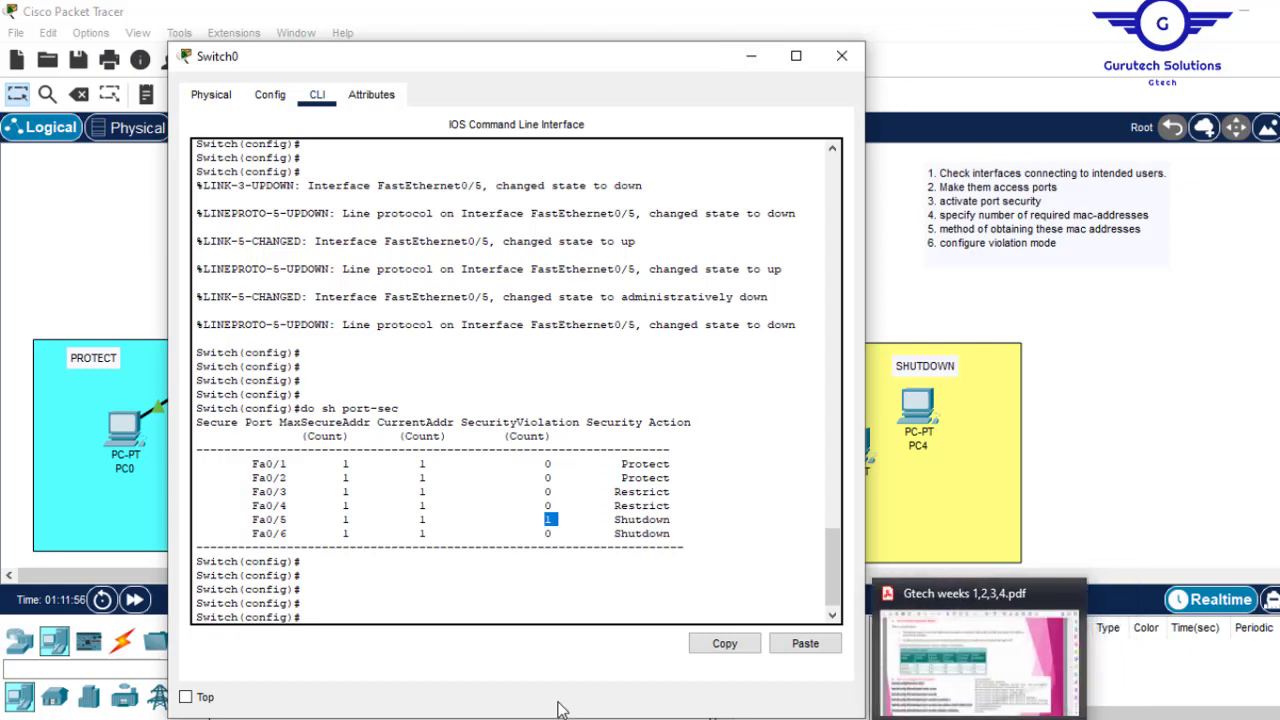
{"action": "mouse_move", "coordinate": [396, 719]}
{"action": "left_click", "coordinate": [330, 672]}
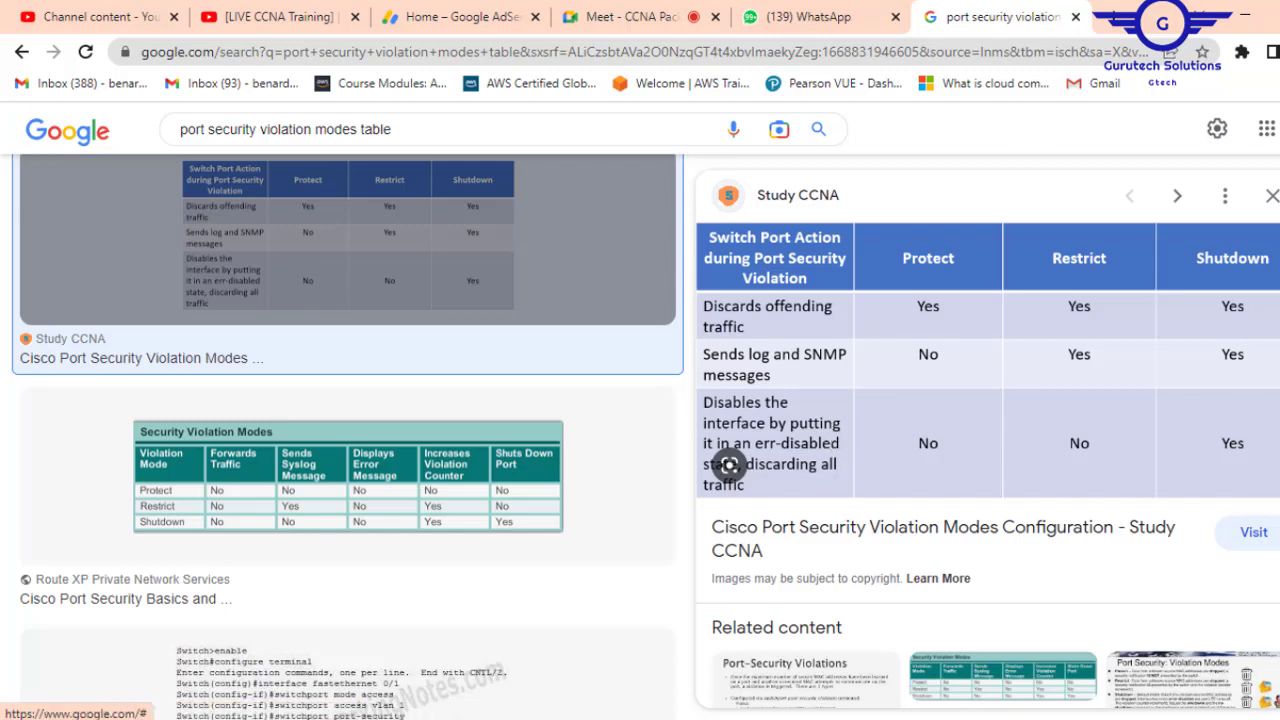
{"action": "left_click", "coordinate": [1245, 22]}
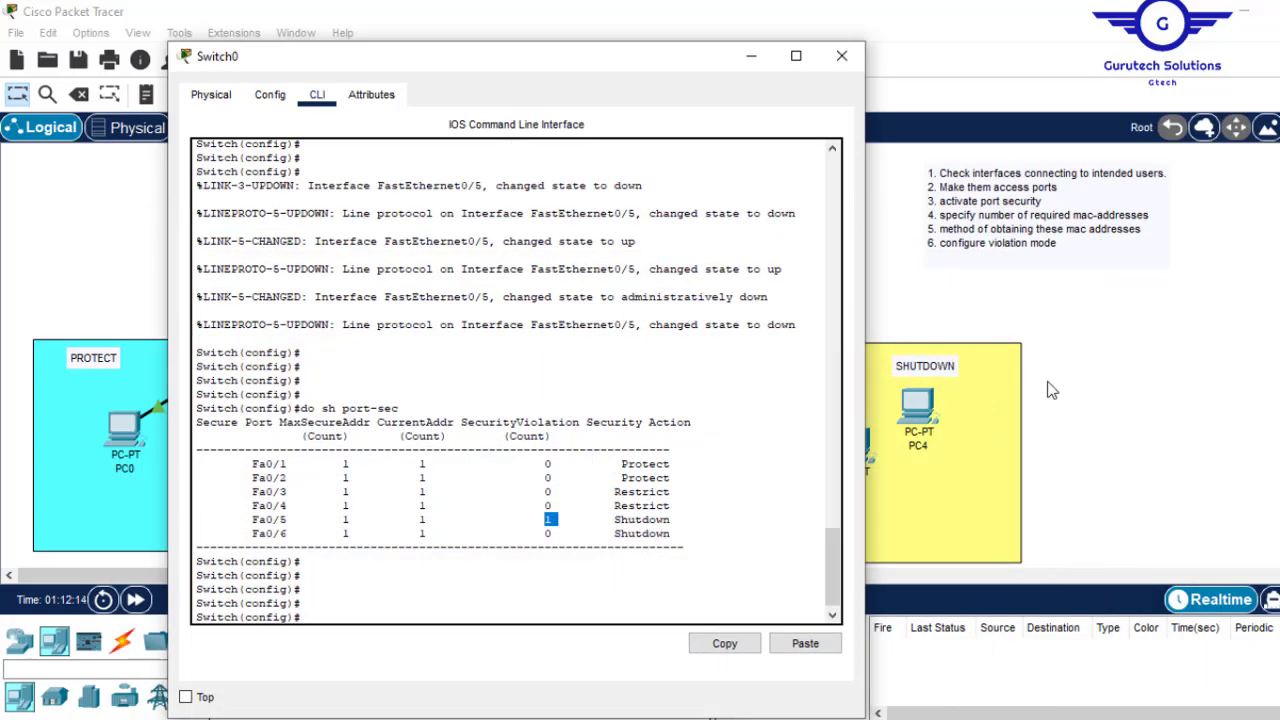
- Move the hacker PC6 end of the switch link back to PC4 in the shutdown area
{"action": "left_click", "coordinate": [1078, 373]}
{"action": "left_click", "coordinate": [259, 219]}
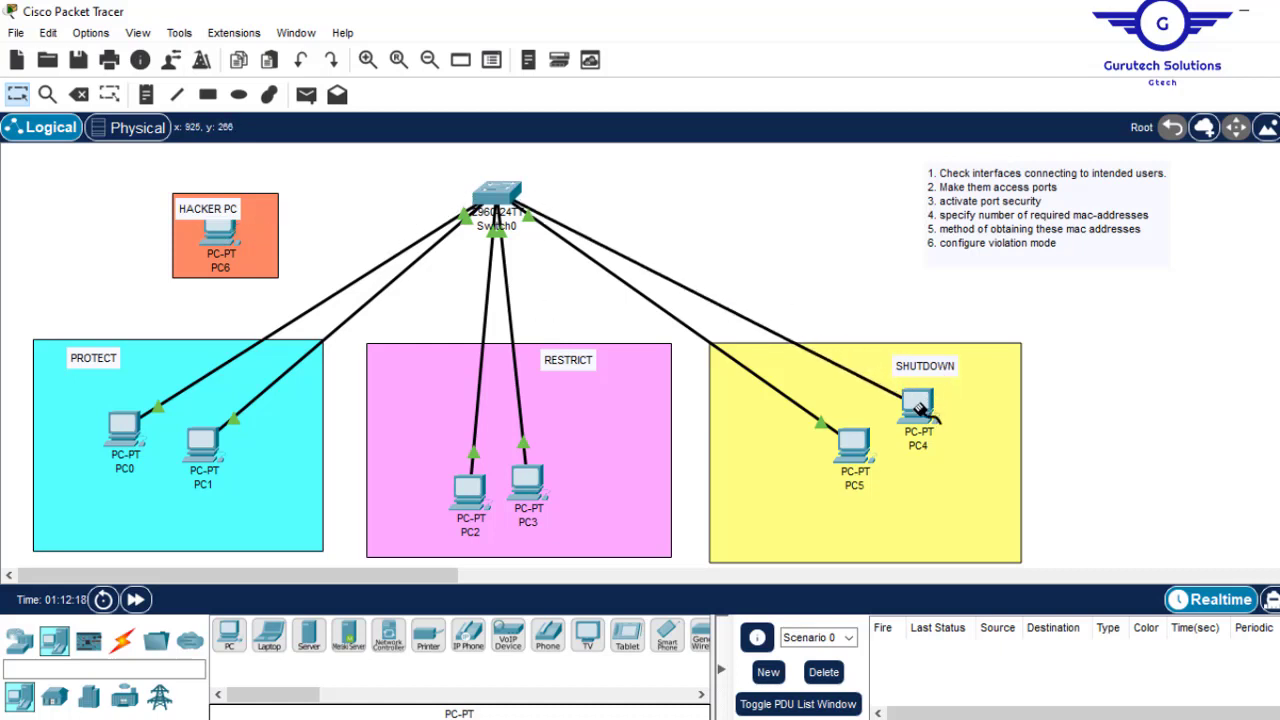
{"action": "left_click", "coordinate": [917, 405]}
{"action": "left_click", "coordinate": [976, 489]}
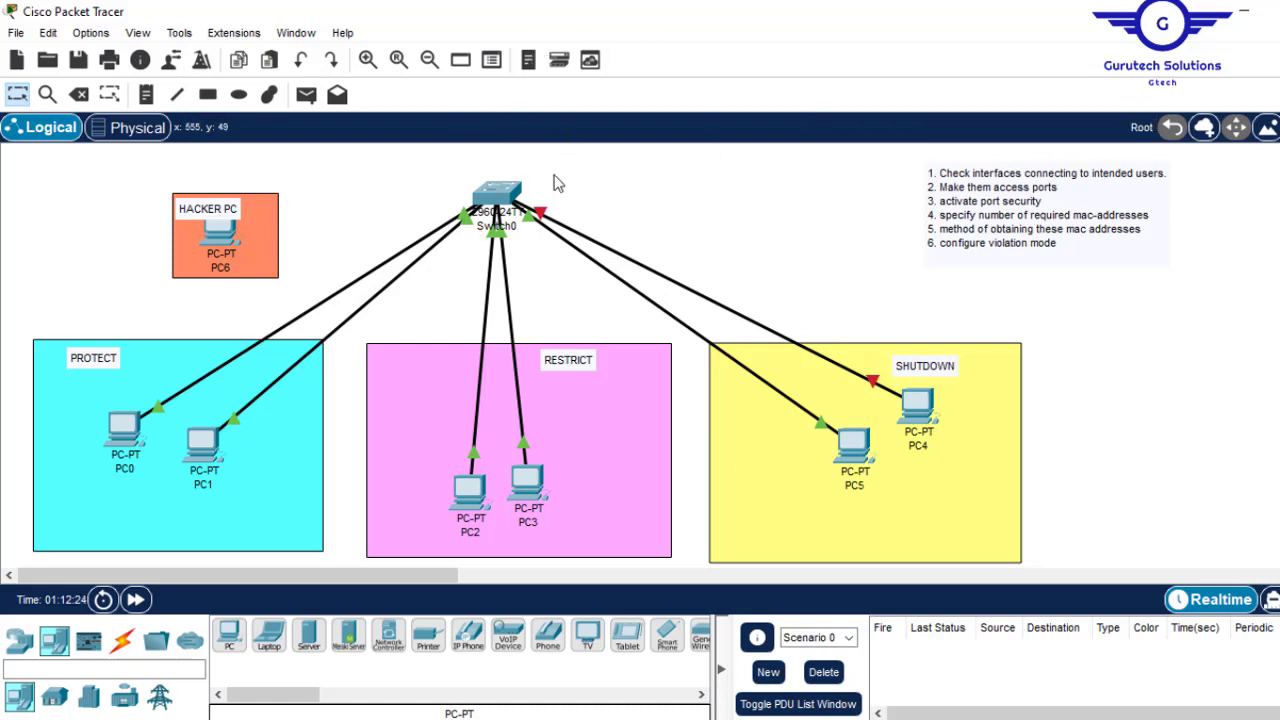
- Enter interface configuration for fa0/5 in Switch0's CLI and return to the topology to check PC4's link
{"action": "left_click", "coordinate": [502, 198]}
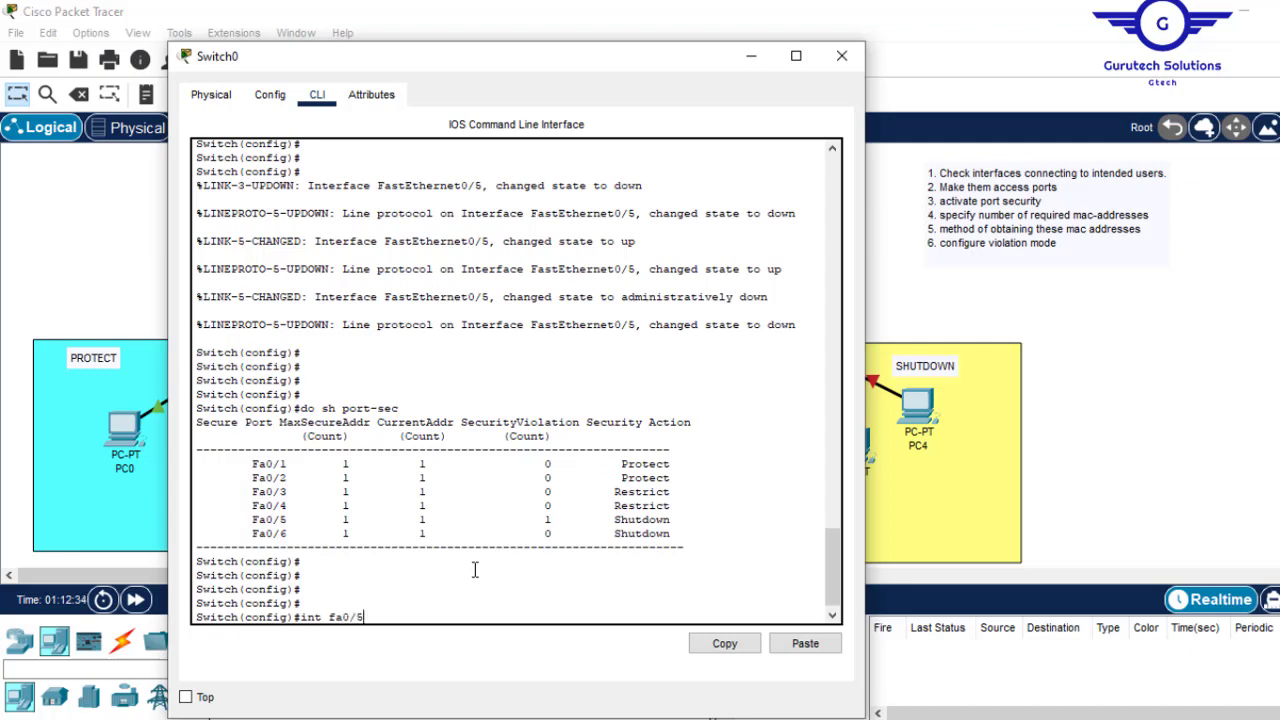
{"action": "type", "text": "int fa0/5"}
{"action": "key", "text": "Return"}
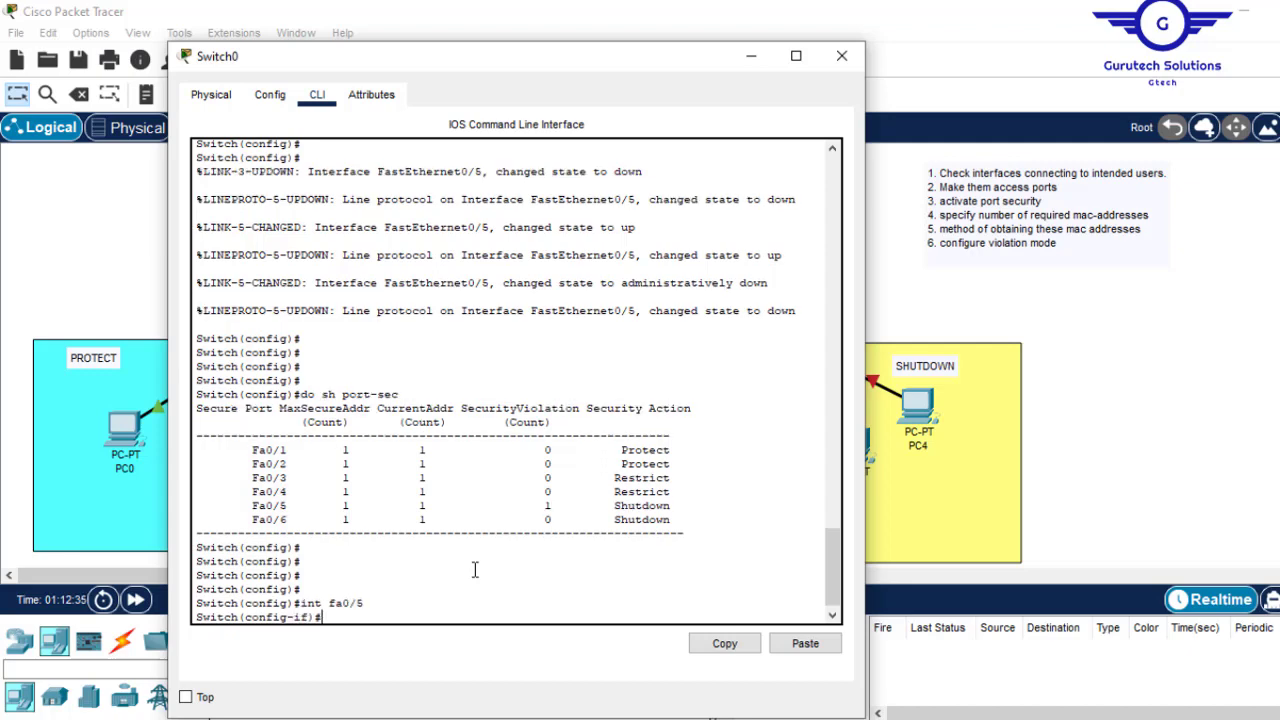
{"action": "left_click", "coordinate": [751, 57]}
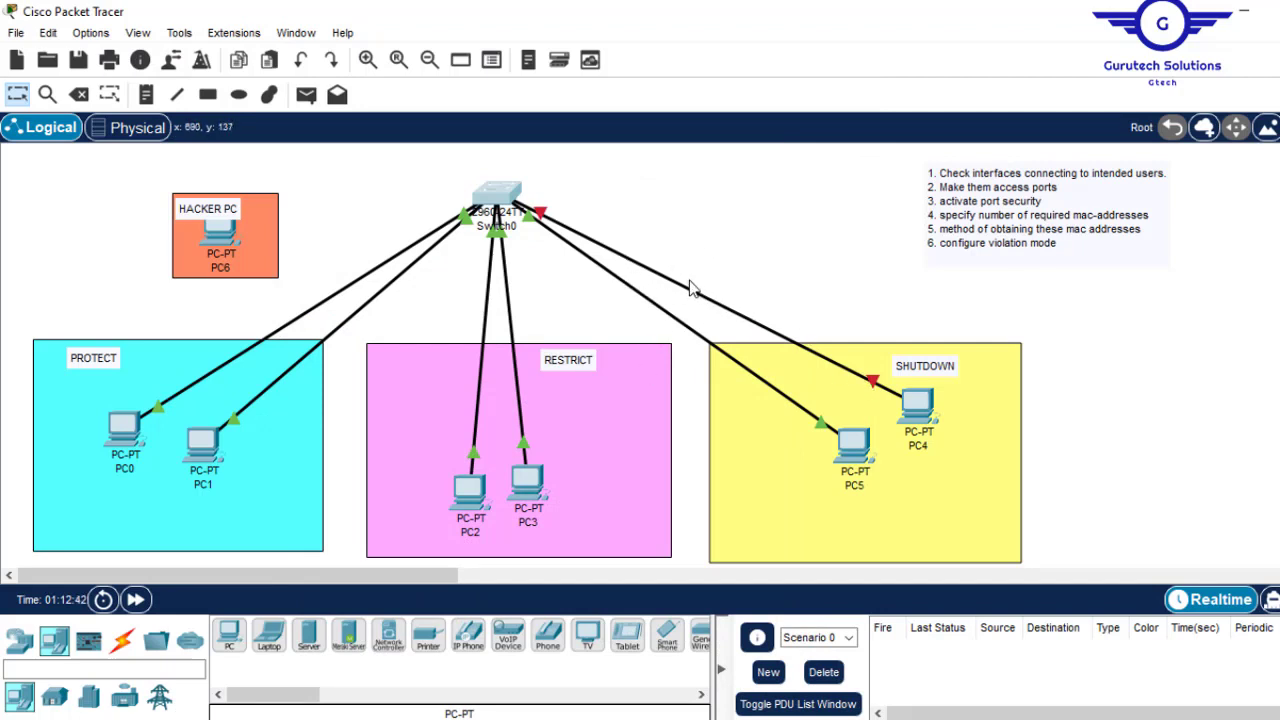
- Re-enable interface fa0/5 on Switch0 by running "shut" followed by "no shut", and close the switch window
{"action": "left_click", "coordinate": [503, 200]}
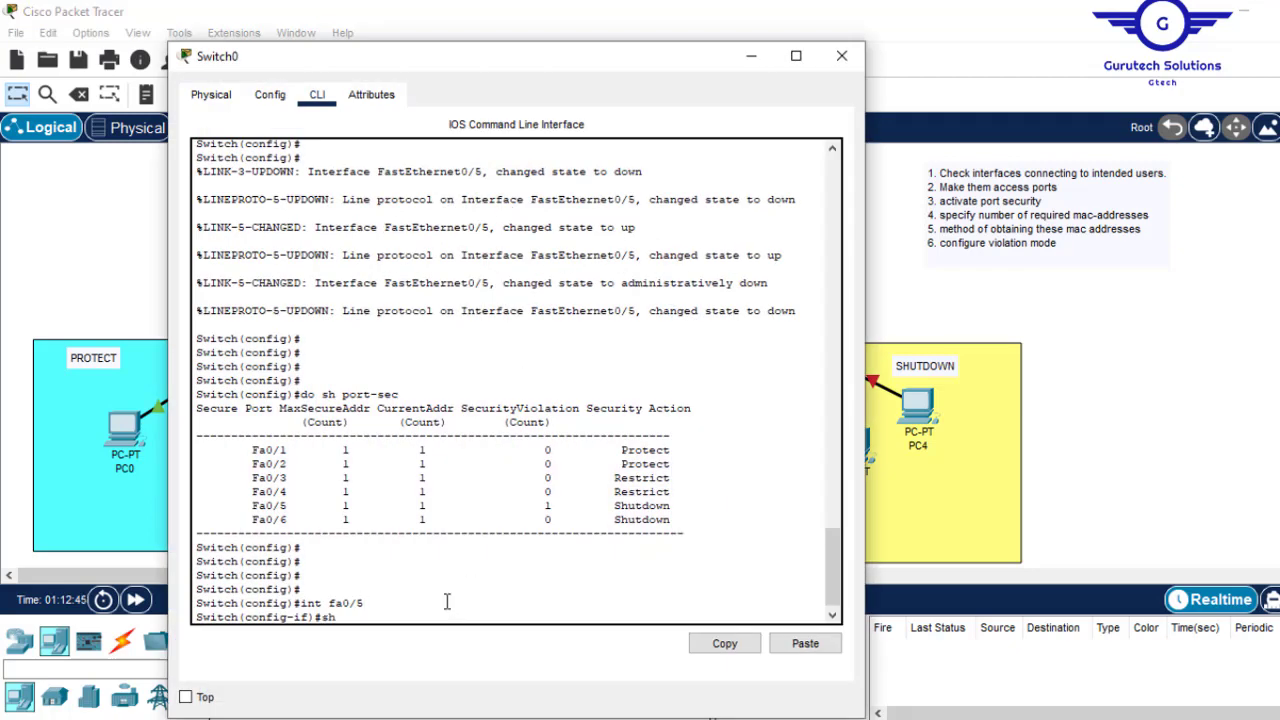
{"action": "key", "text": "Return"}
{"action": "key", "text": "Return"}
{"action": "key", "text": "Return"}
{"action": "key", "text": "Return"}
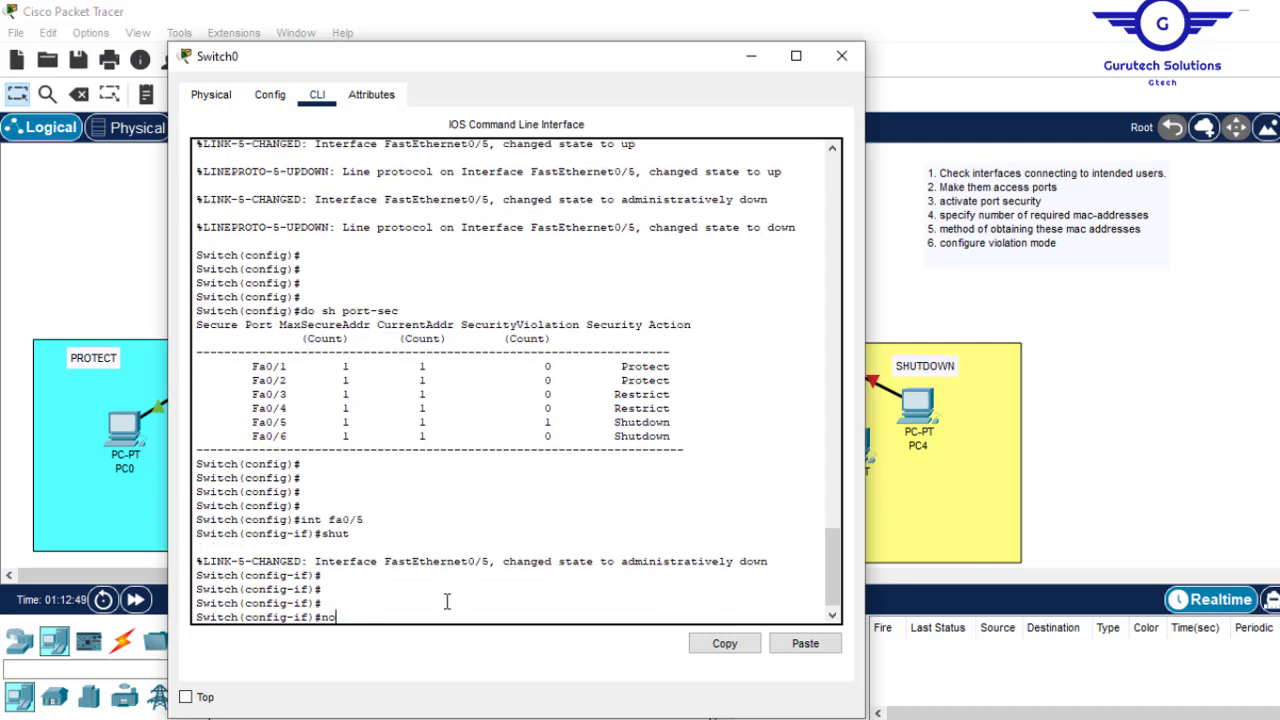
{"action": "type", "text": "no shut"}
{"action": "key", "text": "Return"}
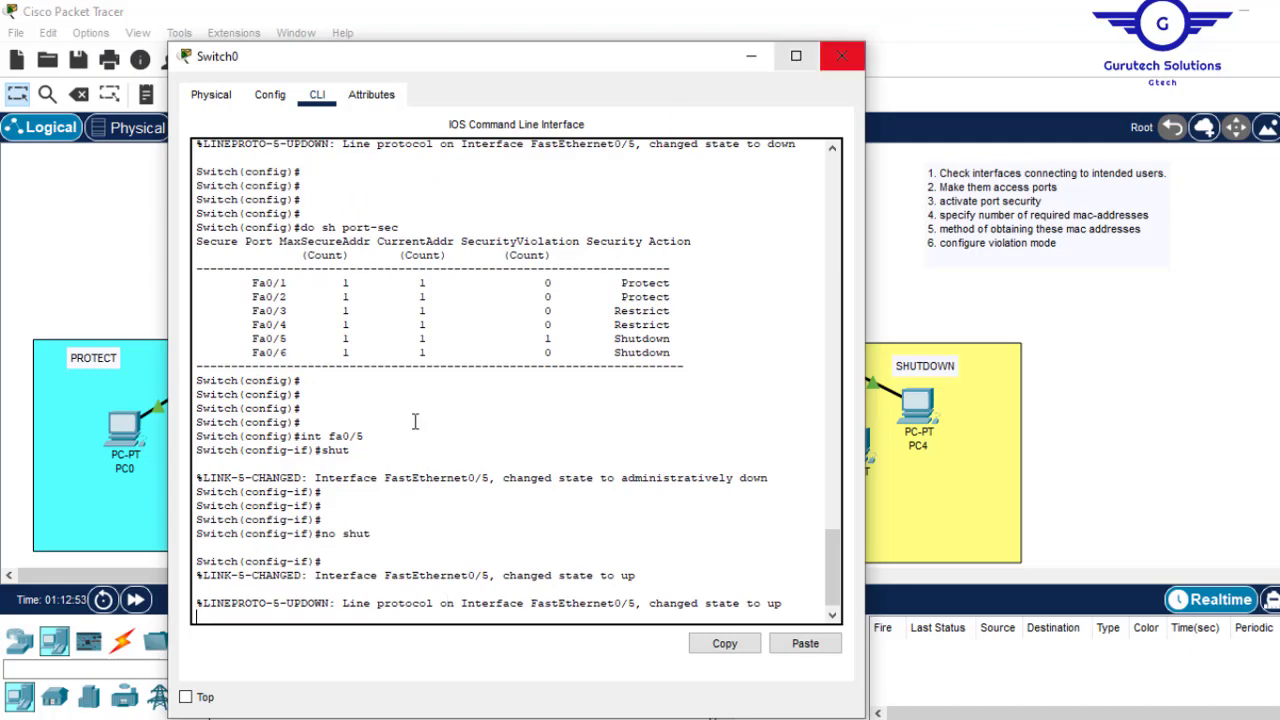
{"action": "left_click", "coordinate": [841, 56]}
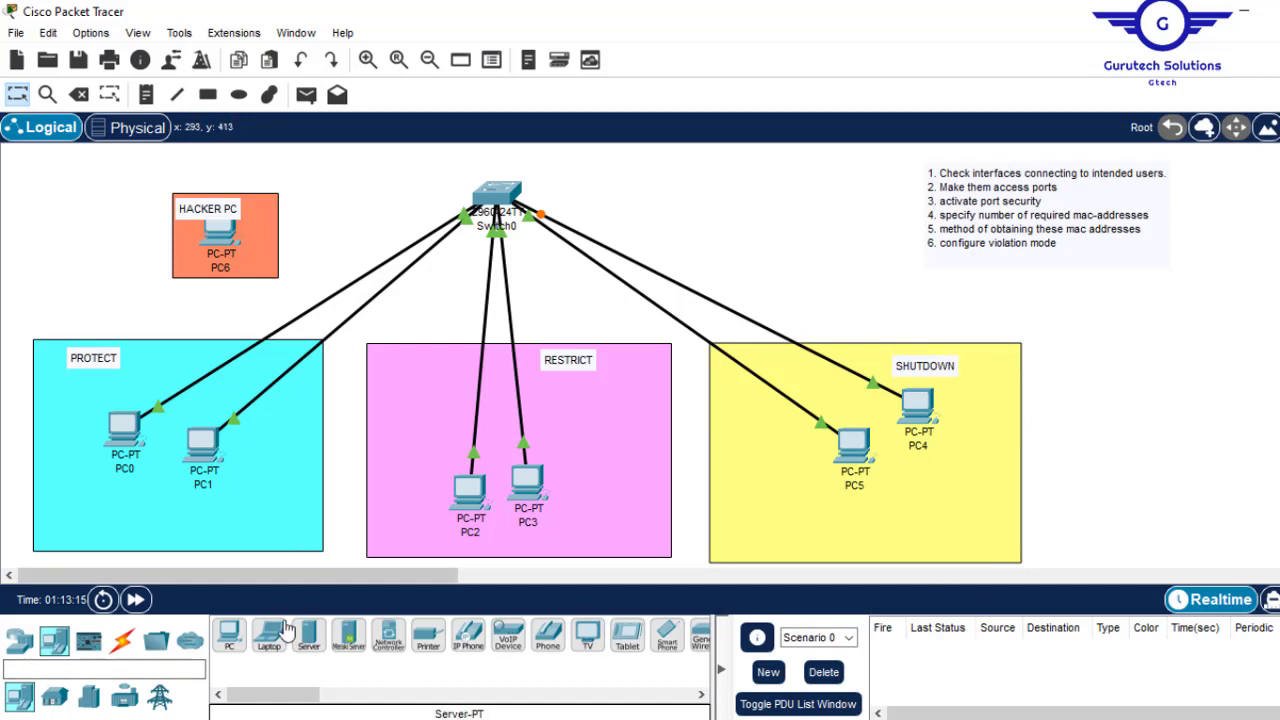
- Add two PCs to the right of the yellow SHUTDOWN area and shift the nearer one, PC7, slightly right
{"action": "left_click", "coordinate": [229, 633]}
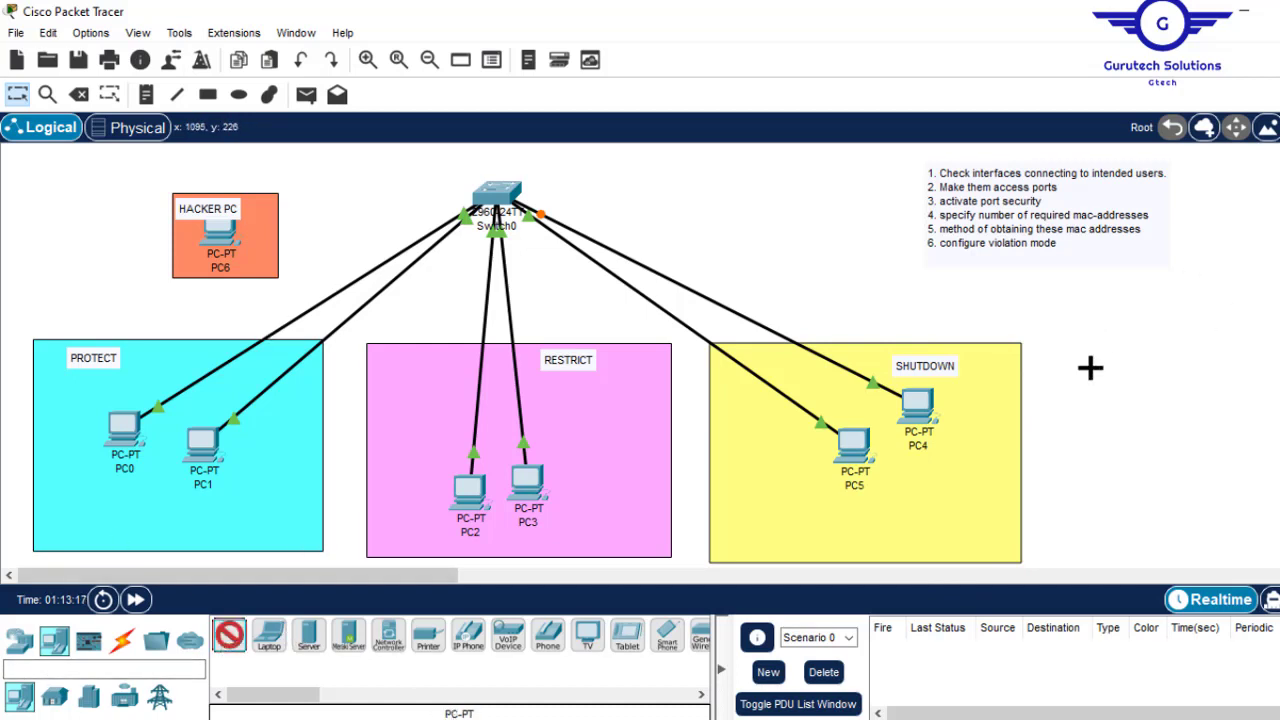
{"action": "left_click", "coordinate": [1090, 368]}
{"action": "left_click", "coordinate": [228, 634]}
{"action": "left_click", "coordinate": [1275, 292]}
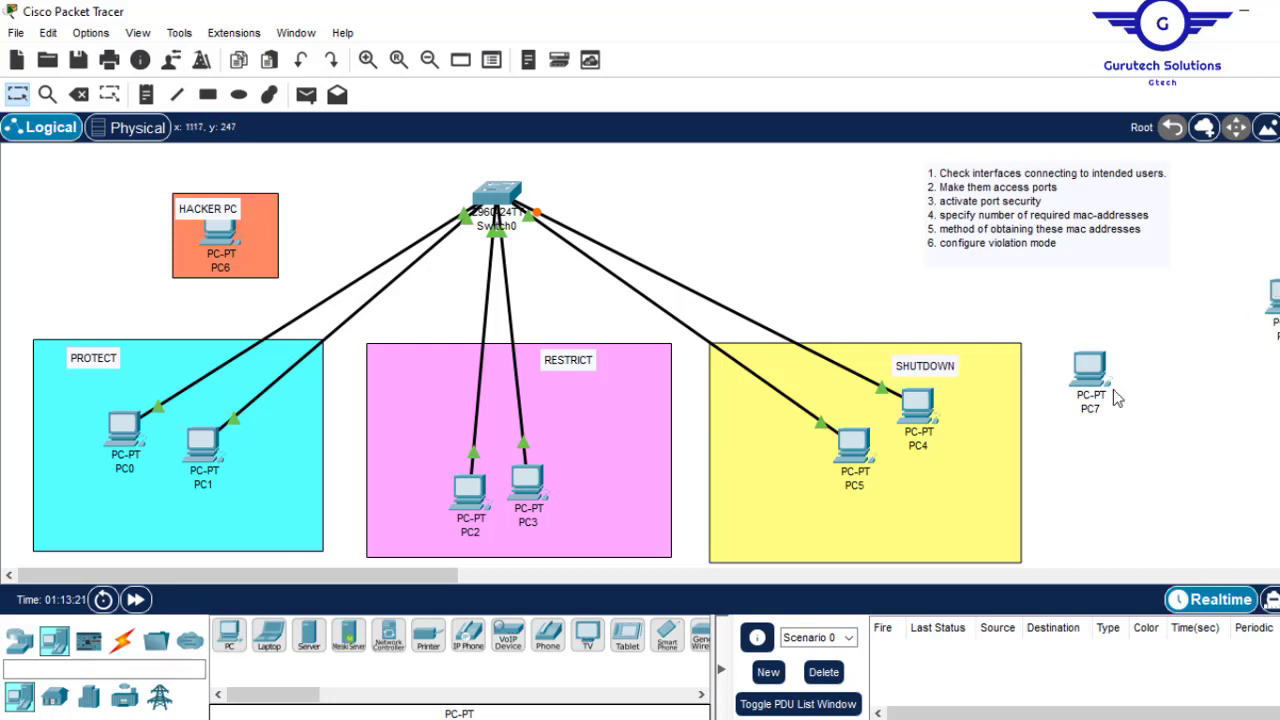
{"action": "left_click_drag", "start_coordinate": [1088, 383], "coordinate": [1126, 369]}
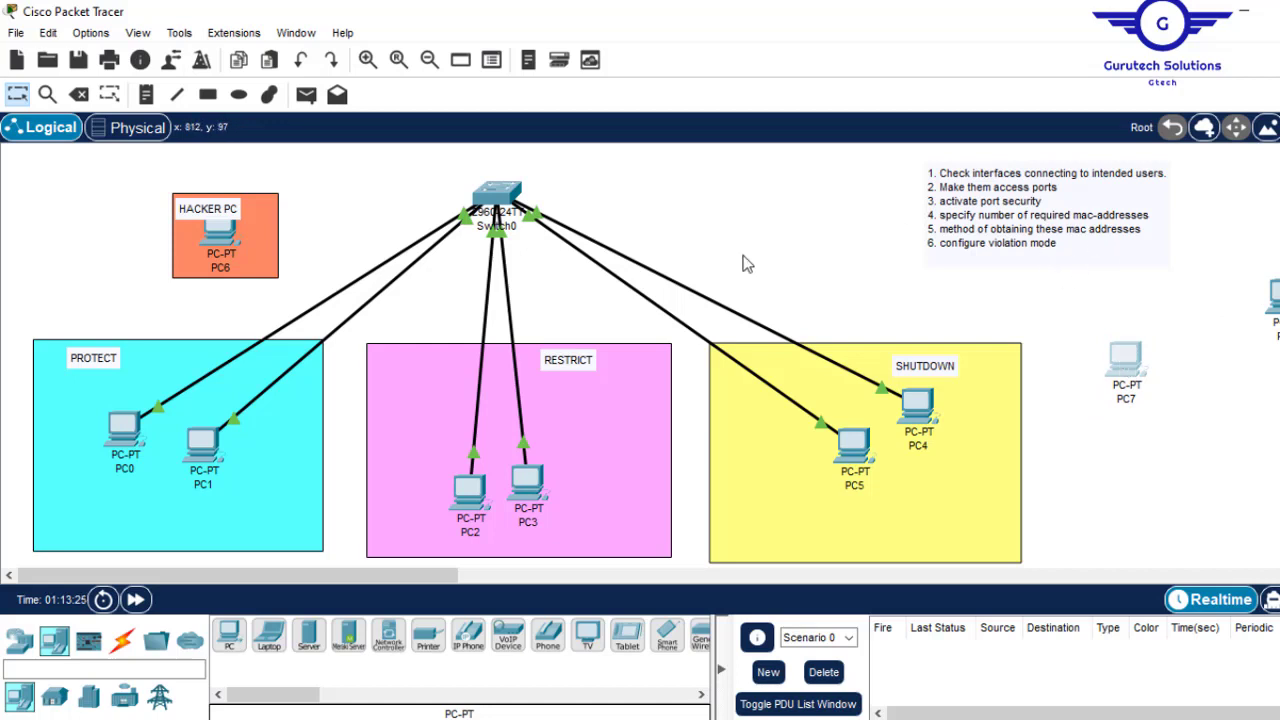
- Connect Switch0 to PC7 using the automatically chosen connection type
{"action": "left_click", "coordinate": [122, 640]}
{"action": "left_click", "coordinate": [229, 636]}
{"action": "left_click", "coordinate": [497, 190]}
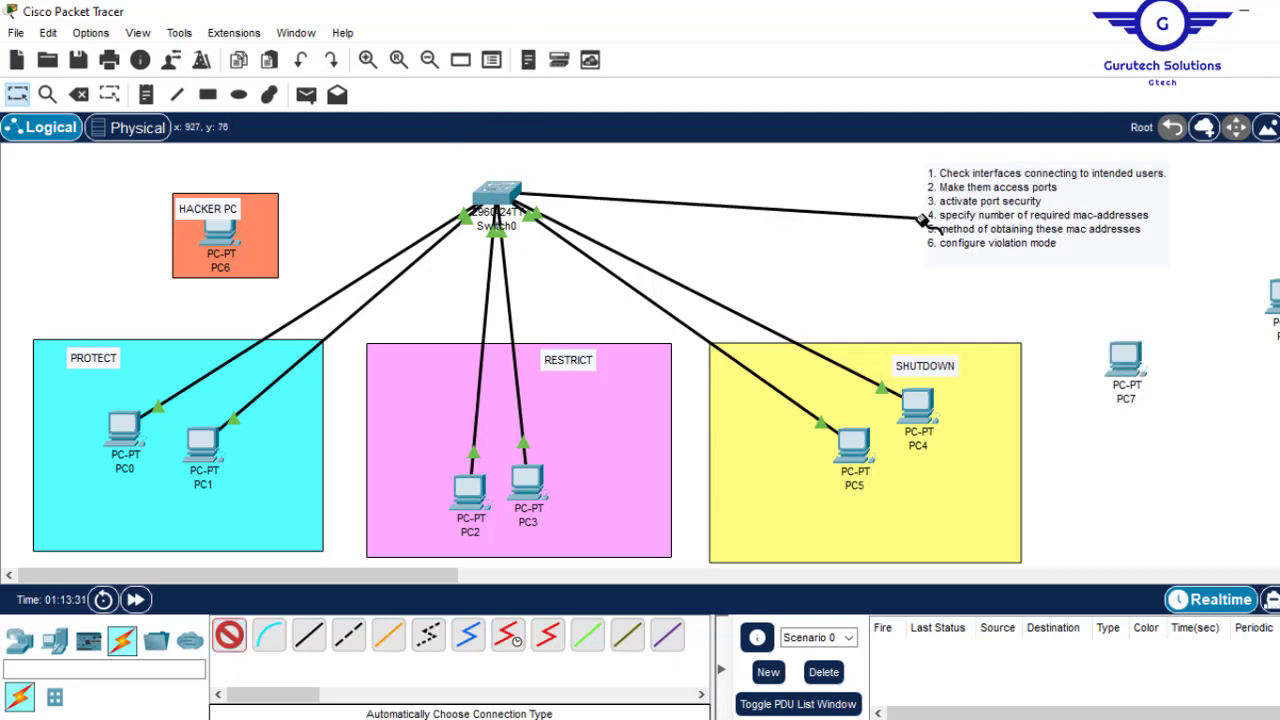
{"action": "left_click", "coordinate": [1125, 352]}
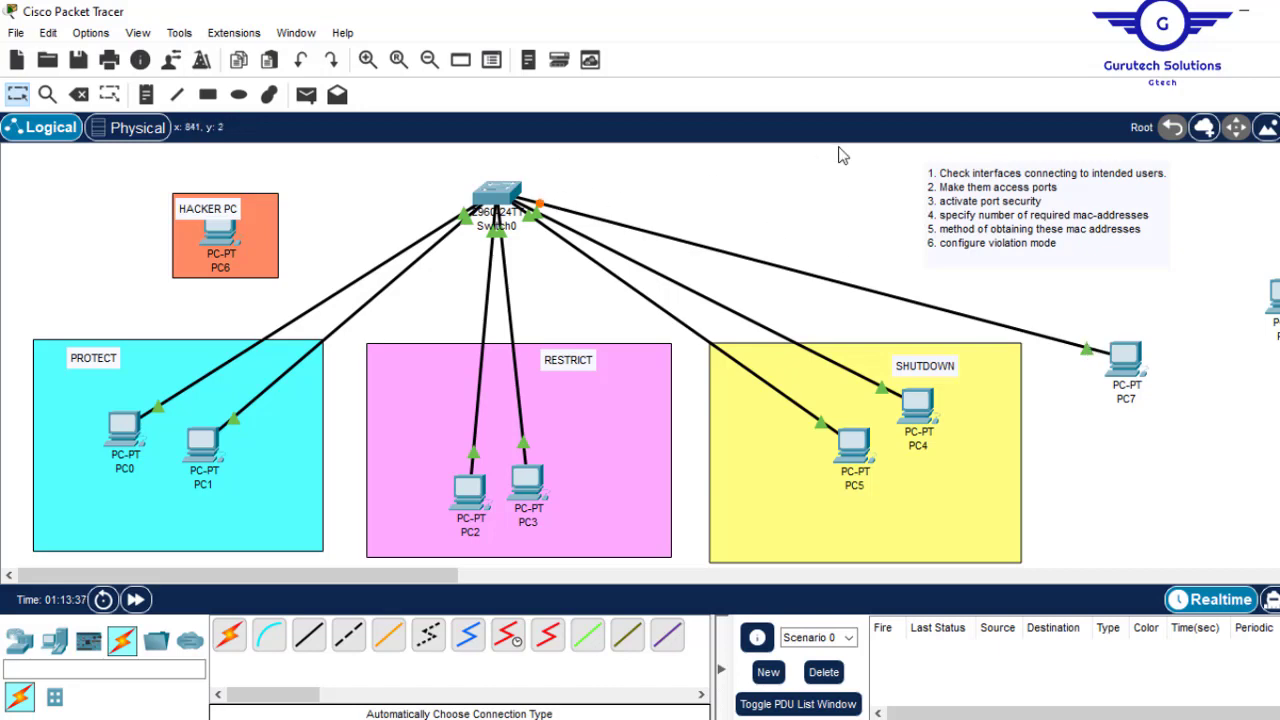
- Give PC7 the static IPv4 address 192.168.1.70 with subnet mask 255.255.255.0, and close its window
{"action": "left_click", "coordinate": [1120, 358]}
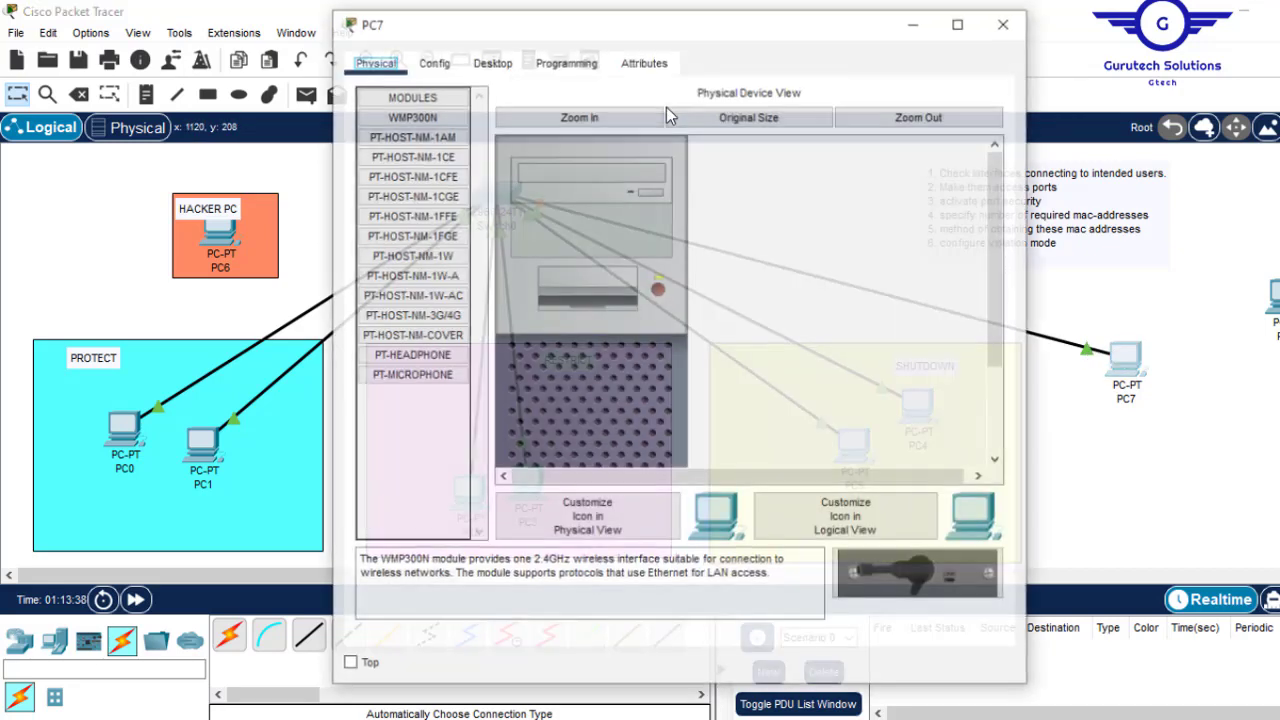
{"action": "left_click", "coordinate": [491, 61]}
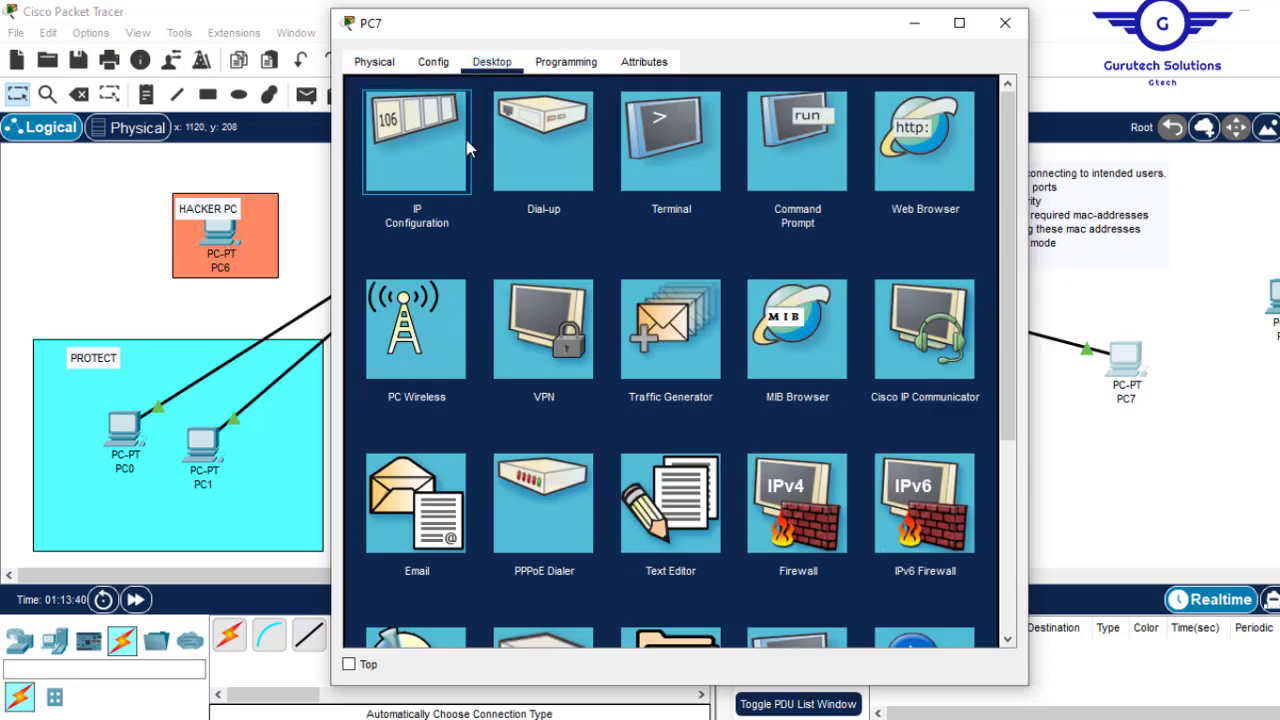
{"action": "left_click", "coordinate": [416, 140]}
{"action": "left_click", "coordinate": [614, 202]}
{"action": "type", "text": "192.168.1.2"}
{"action": "key", "text": "BackSpace"}
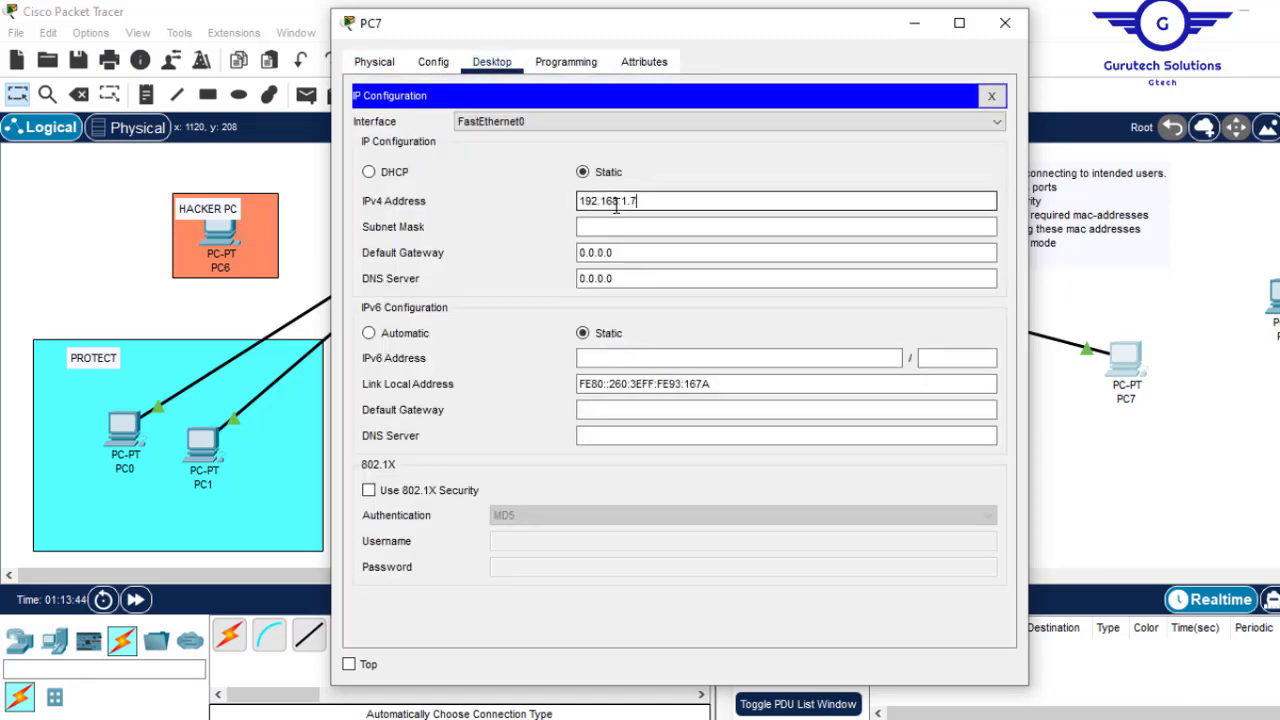
{"action": "key", "text": "Tab"}
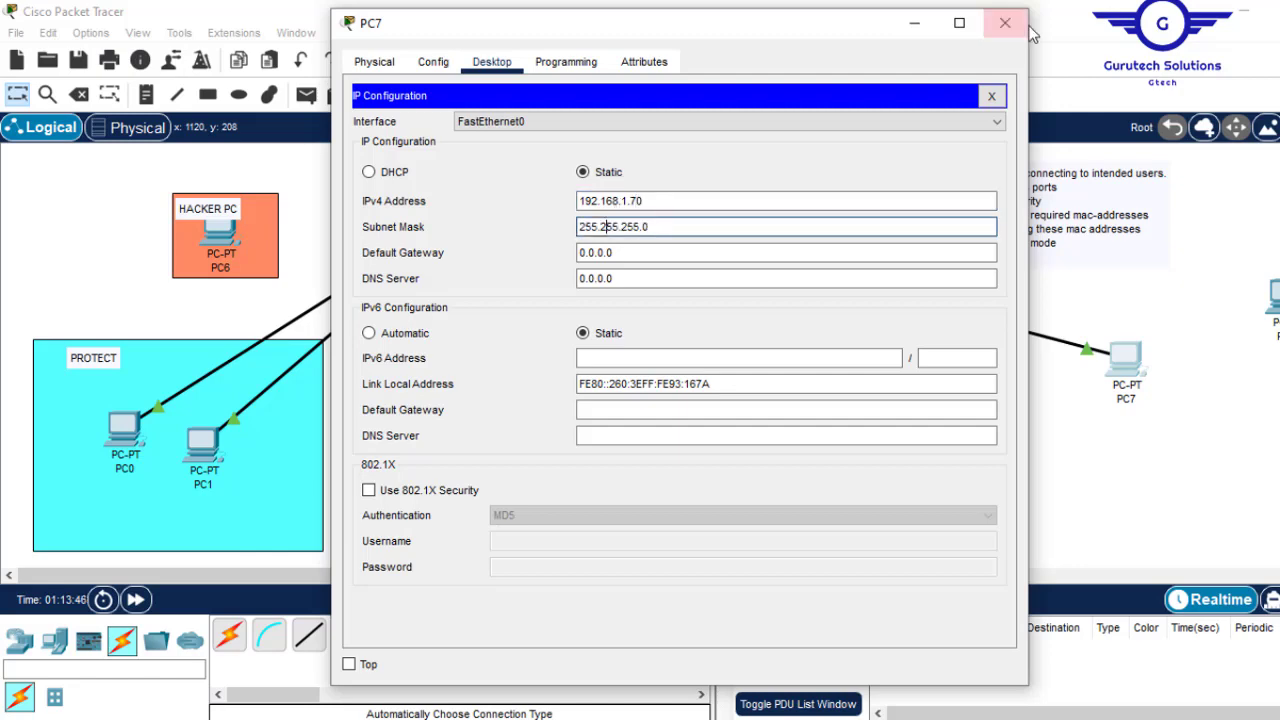
{"action": "left_click", "coordinate": [1004, 23]}
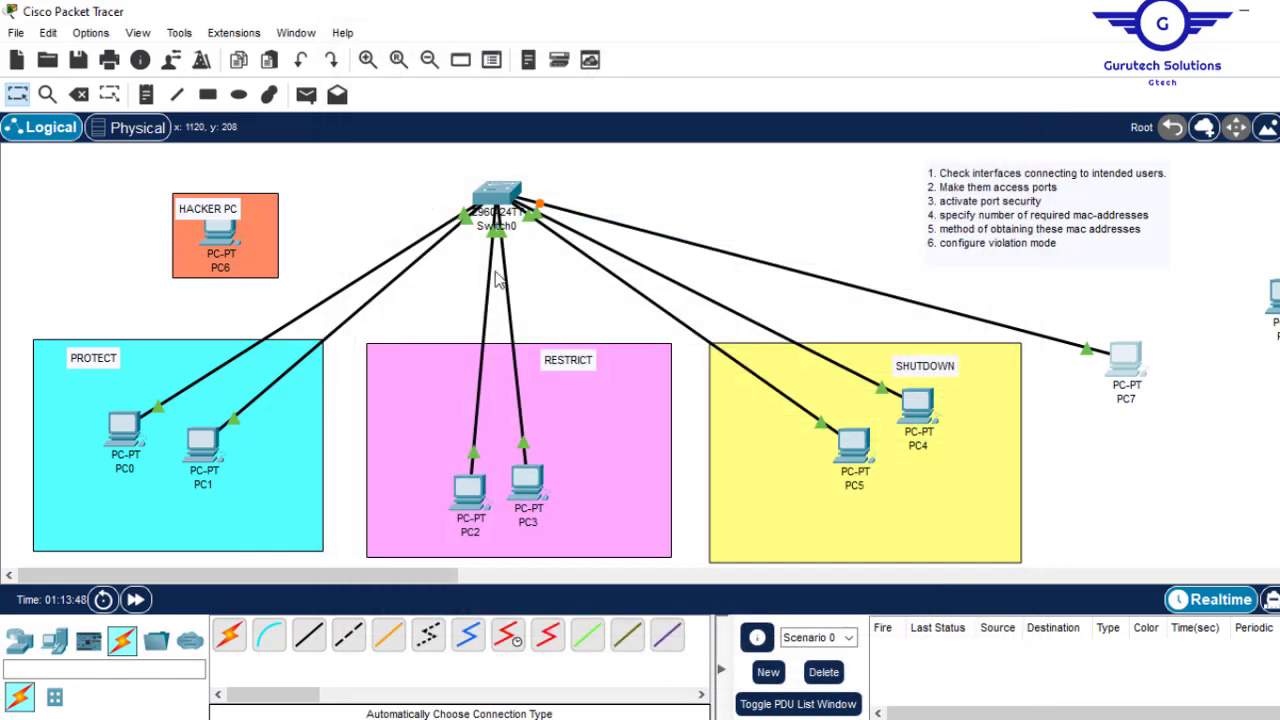
- In Switch0's CLI, exit the fa0/5 interface configuration and enter interface fa0/7
{"action": "left_click", "coordinate": [490, 191]}
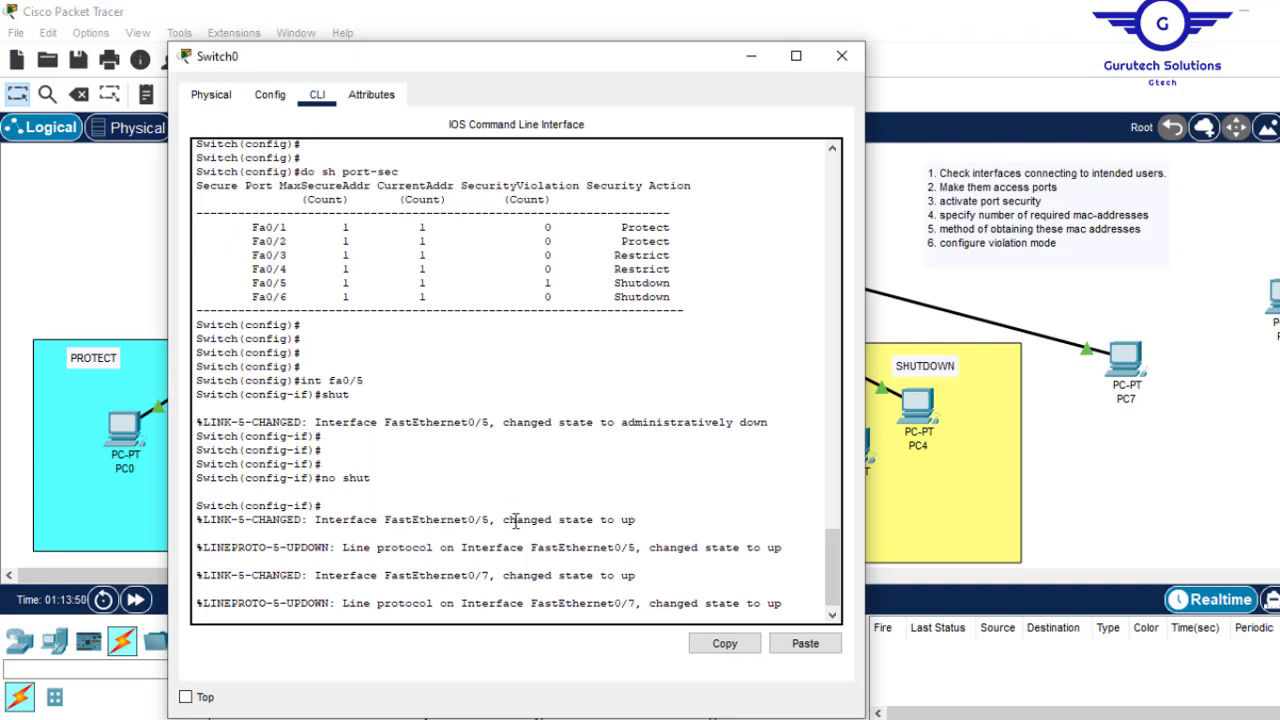
{"action": "key", "text": "Return"}
{"action": "key", "text": "Return"}
{"action": "key", "text": "Return"}
{"action": "key", "text": "Return"}
{"action": "type", "text": "ex"}
{"action": "key", "text": "Return"}
{"action": "key", "text": "Return"}
{"action": "key", "text": "Return"}
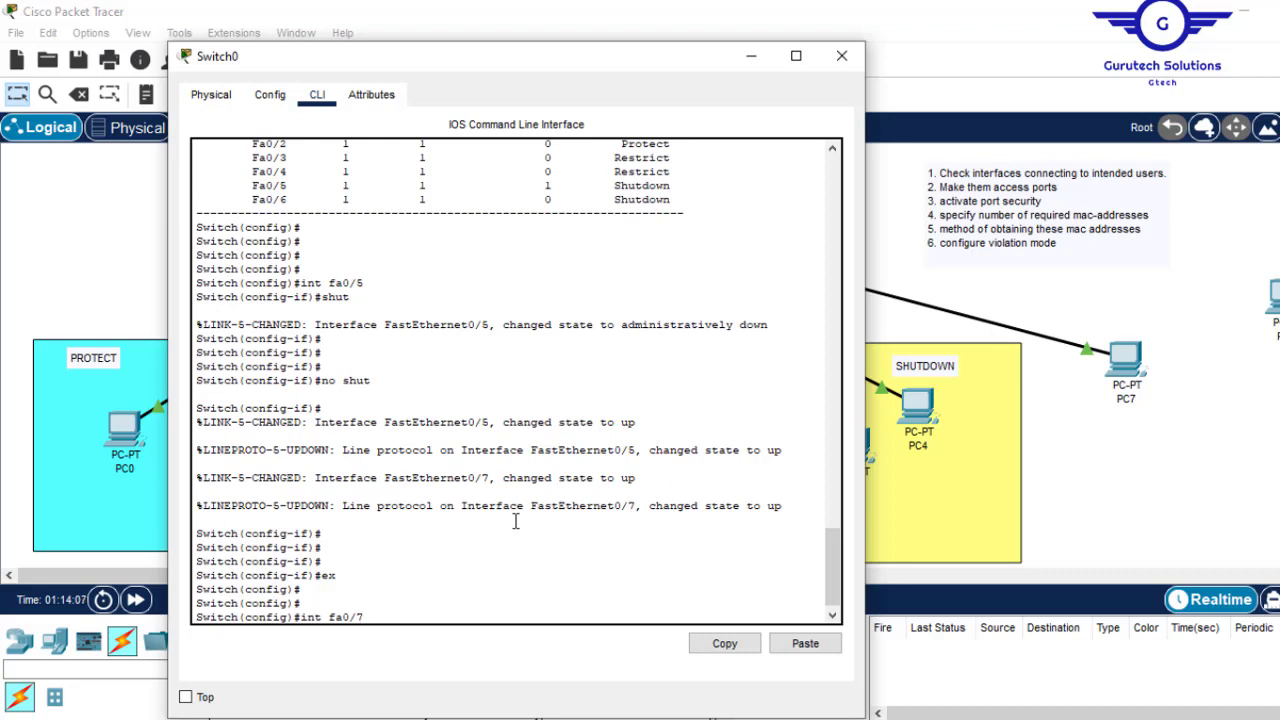
{"action": "key", "text": "Return"}
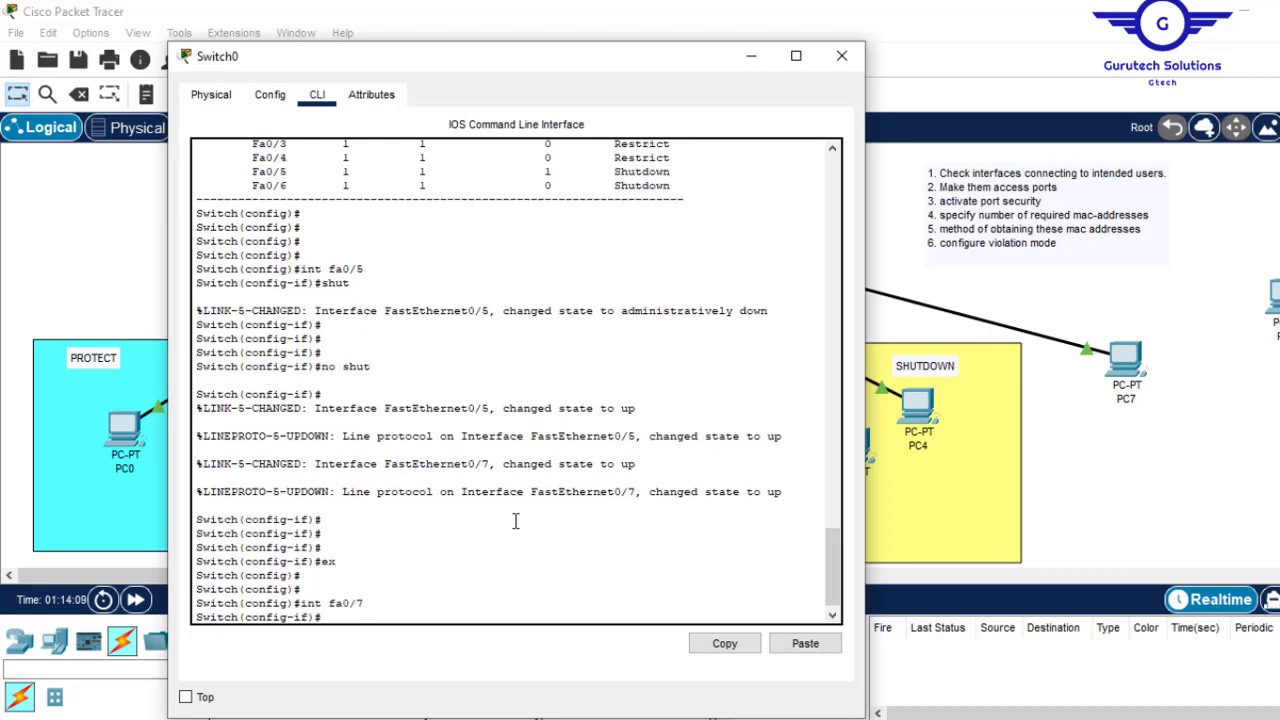
- Make fa0/7 an access port with "switchport mode access"
{"action": "type", "text": "swi"}
{"action": "key", "text": "Tab"}
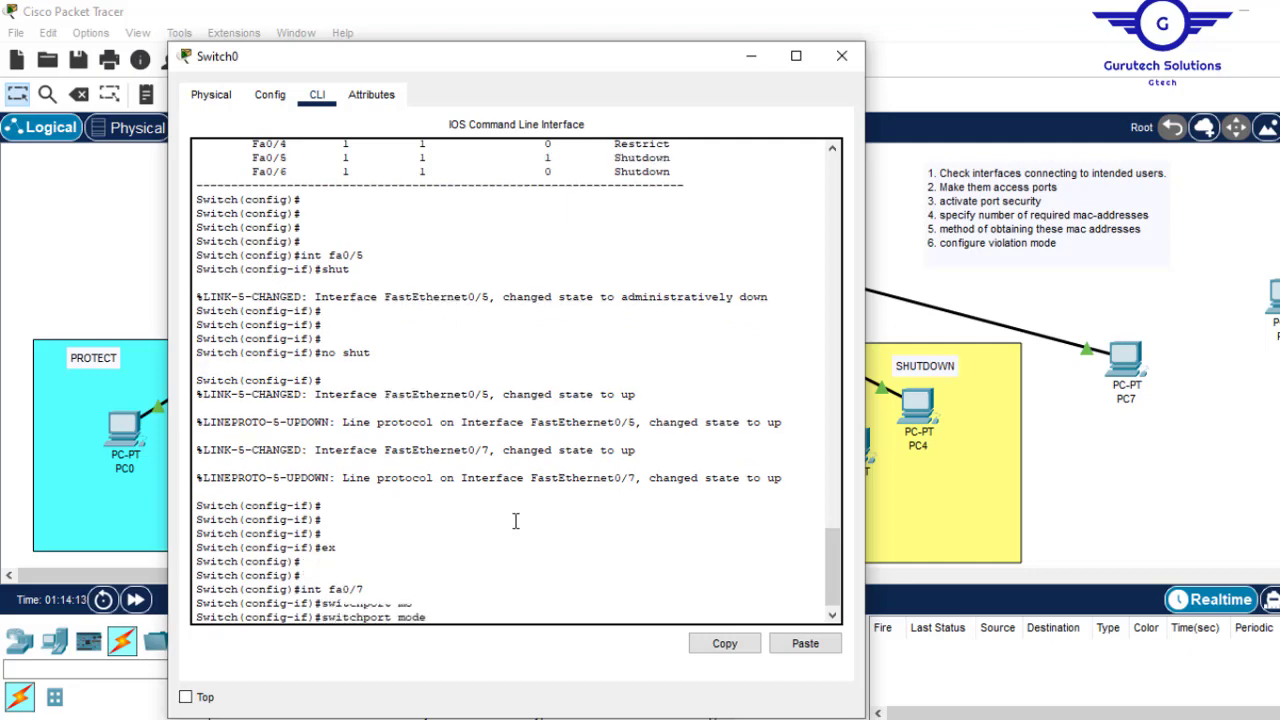
{"action": "type", "text": "mo"}
{"action": "key", "text": "Tab"}
{"action": "key", "text": "Return"}
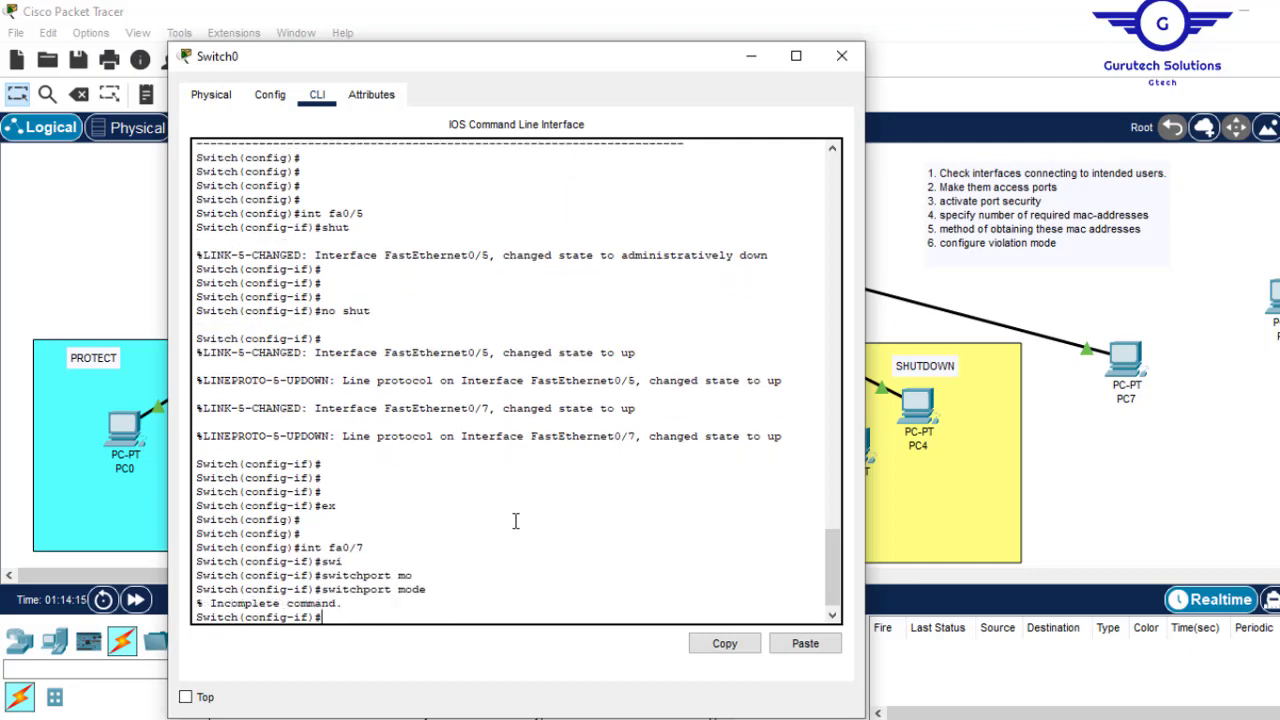
{"action": "key", "text": "Up"}
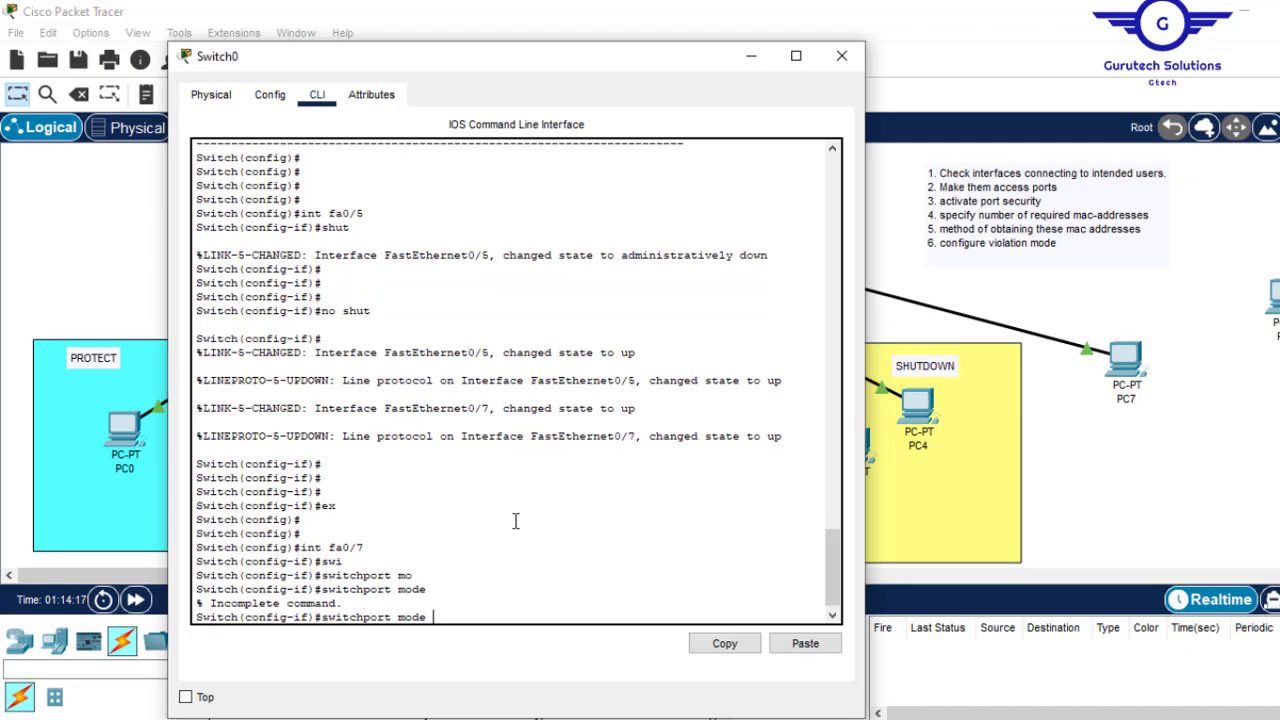
{"action": "type", "text": "a"}
{"action": "key", "text": "Tab"}
{"action": "key", "text": "Return"}
{"action": "key", "text": "Return"}
{"action": "key", "text": "Return"}
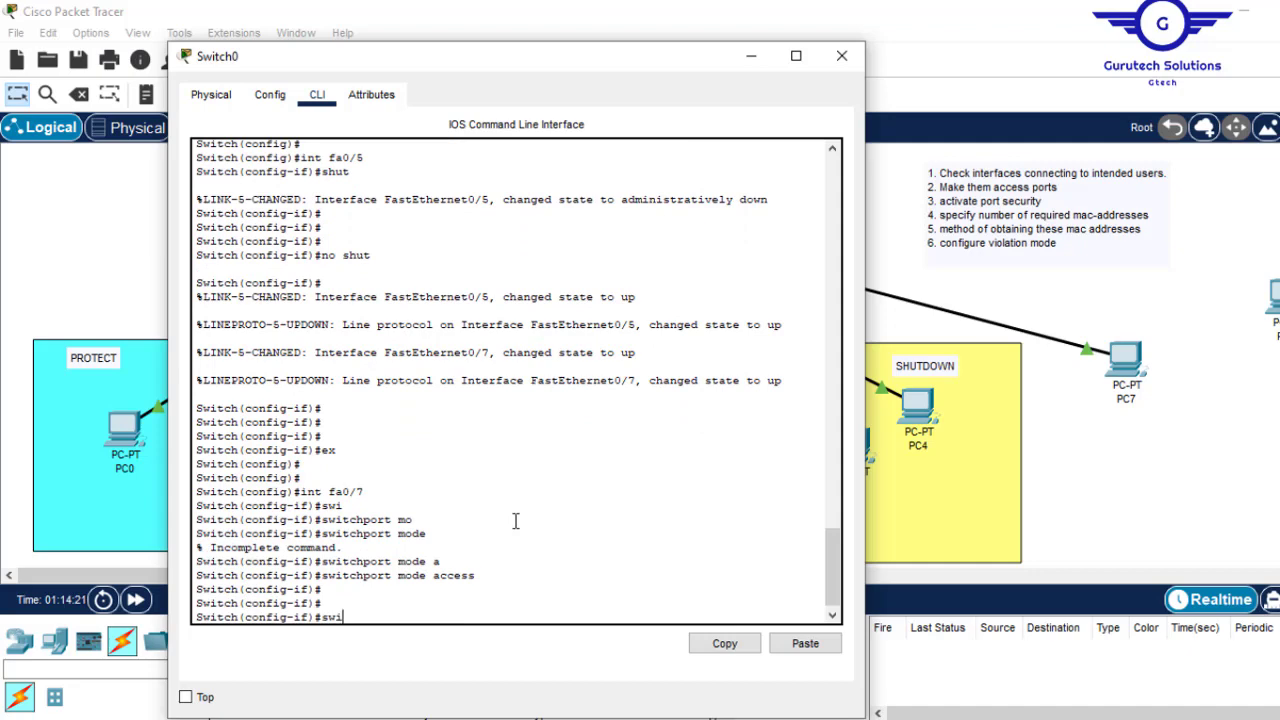
- Enable port security on fa0/7 with "switchport port-security" and return to the topology
{"action": "key", "text": "Tab"}
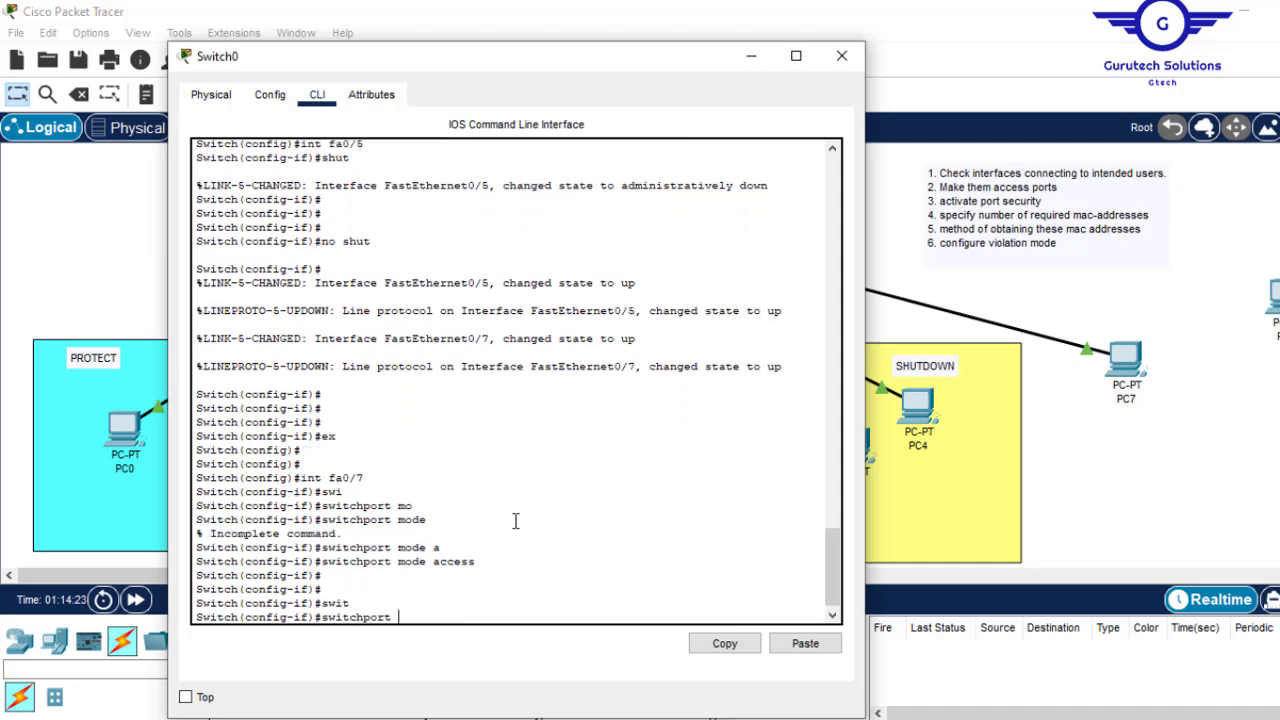
{"action": "type", "text": "r"}
{"action": "key", "text": "Tab"}
{"action": "key", "text": "Return"}
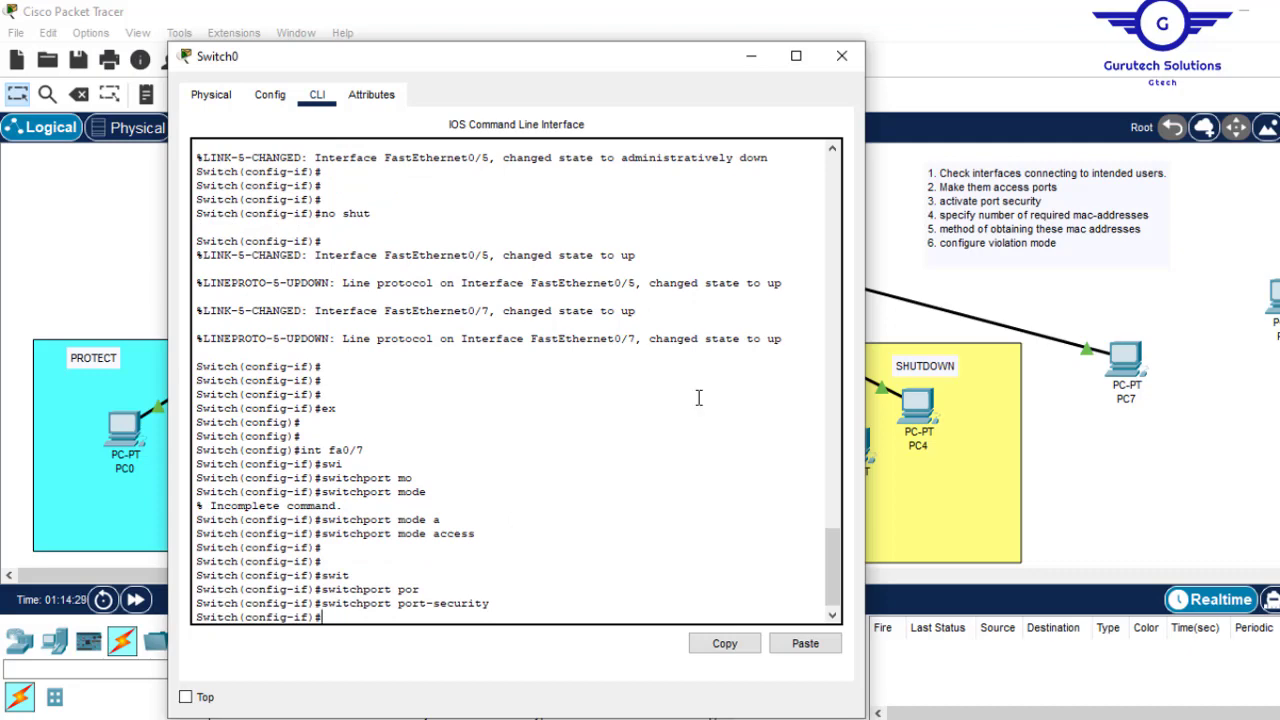
{"action": "left_click", "coordinate": [1136, 527]}
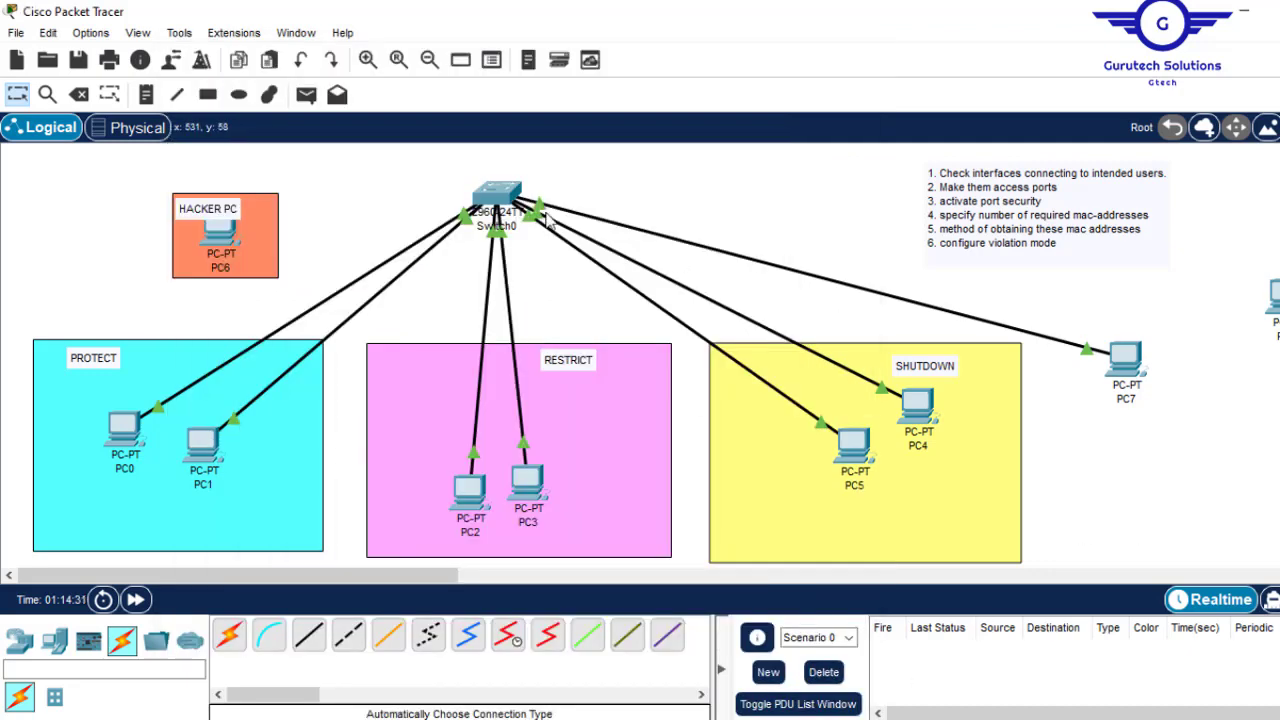
- Try to limit fa0/7 to two MAC addresses in Switch0's CLI with "switchport port-security 2"
{"action": "mouse_move", "coordinate": [1091, 358]}
{"action": "left_click", "coordinate": [502, 192]}
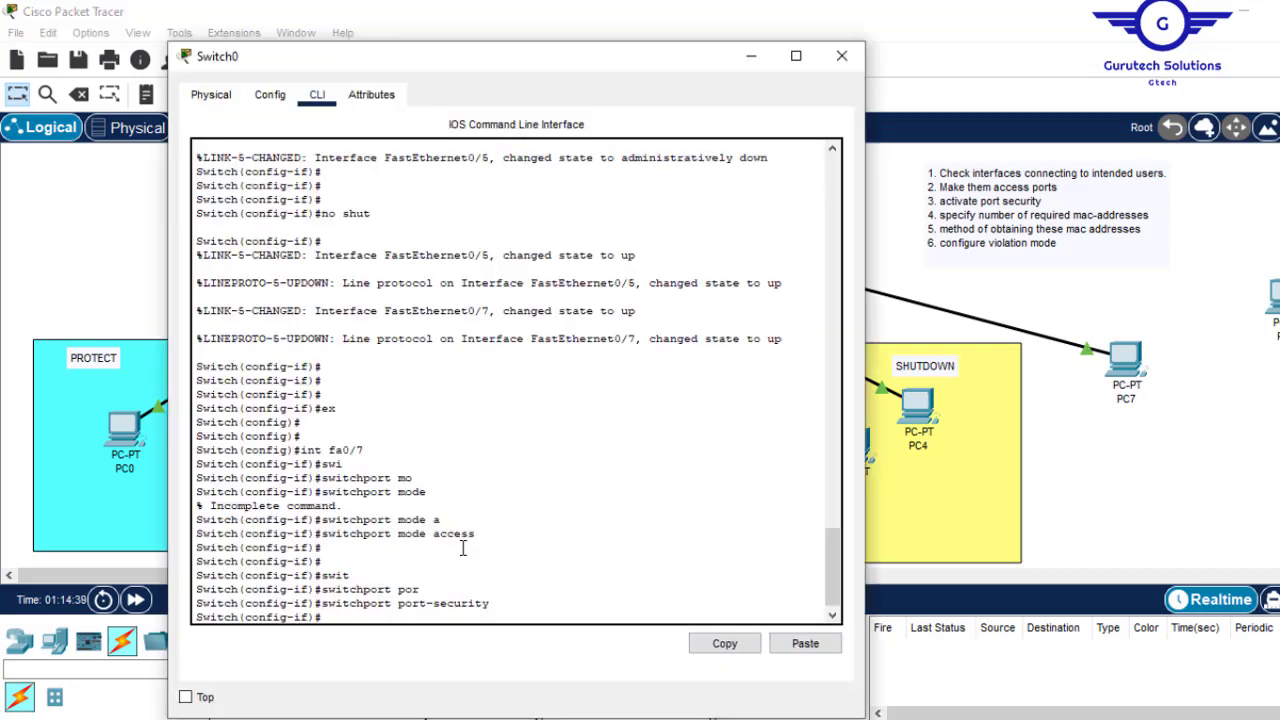
{"action": "type", "text": "swit"}
{"action": "key", "text": "Tab"}
{"action": "type", "text": "port"}
{"action": "key", "text": "Tab"}
{"action": "type", "text": "2"}
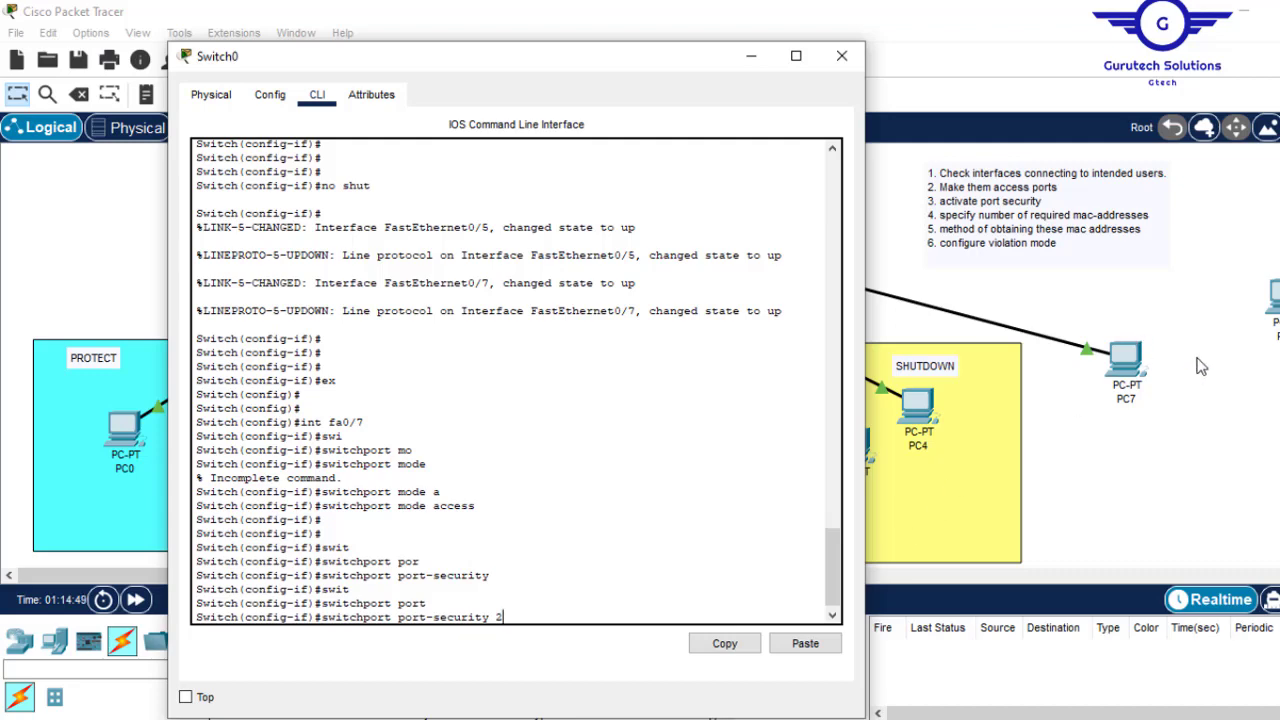
{"action": "left_click", "coordinate": [1207, 419]}
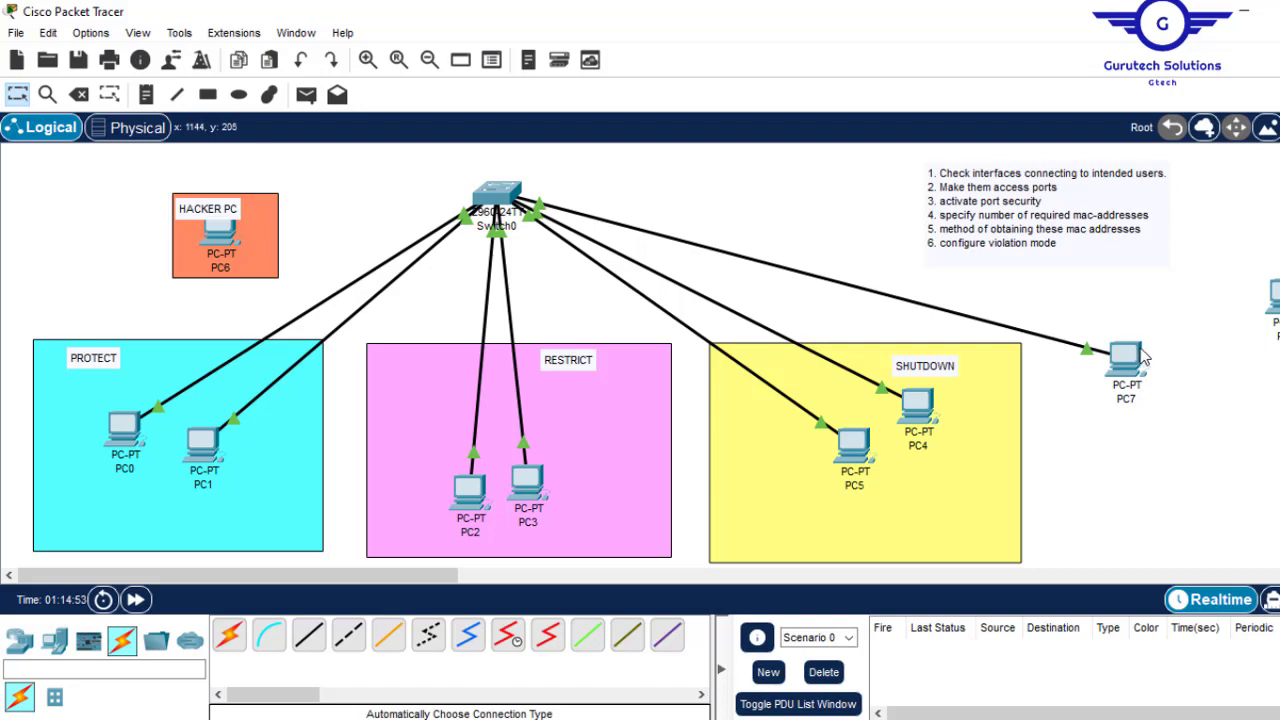
{"action": "left_click", "coordinate": [503, 195]}
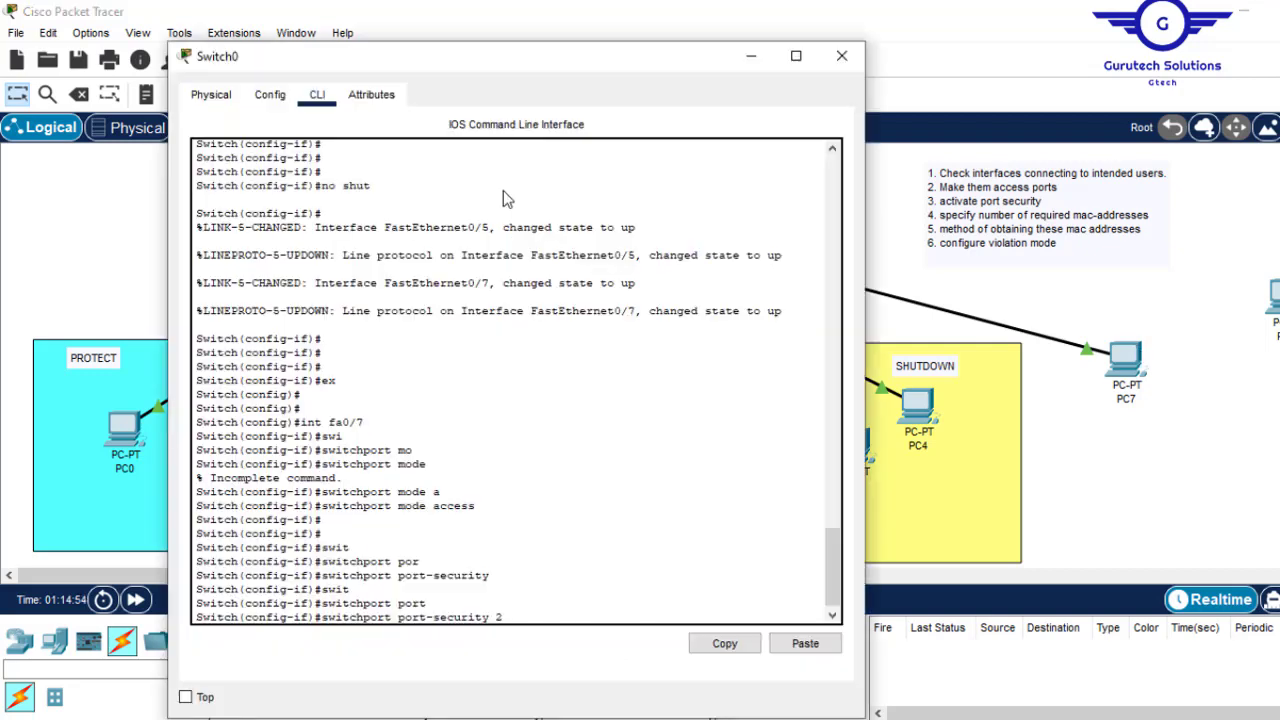
{"action": "left_click", "coordinate": [1277, 370]}
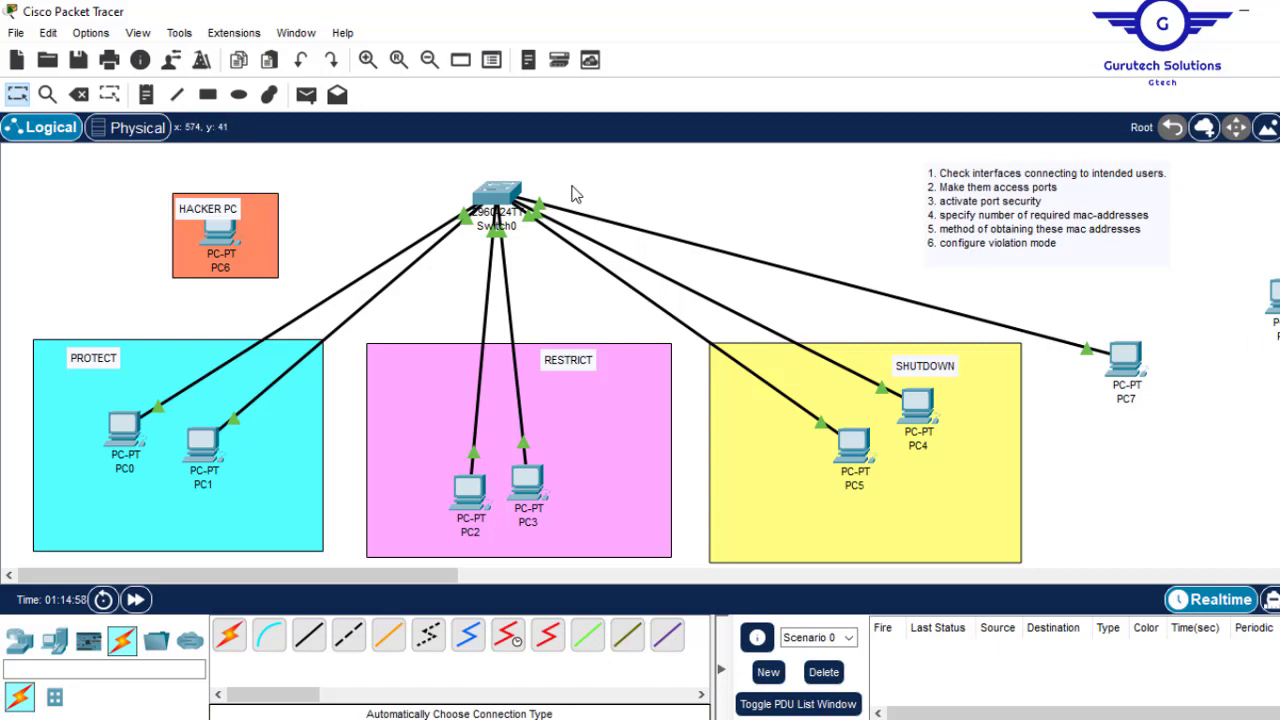
{"action": "left_click", "coordinate": [490, 200]}
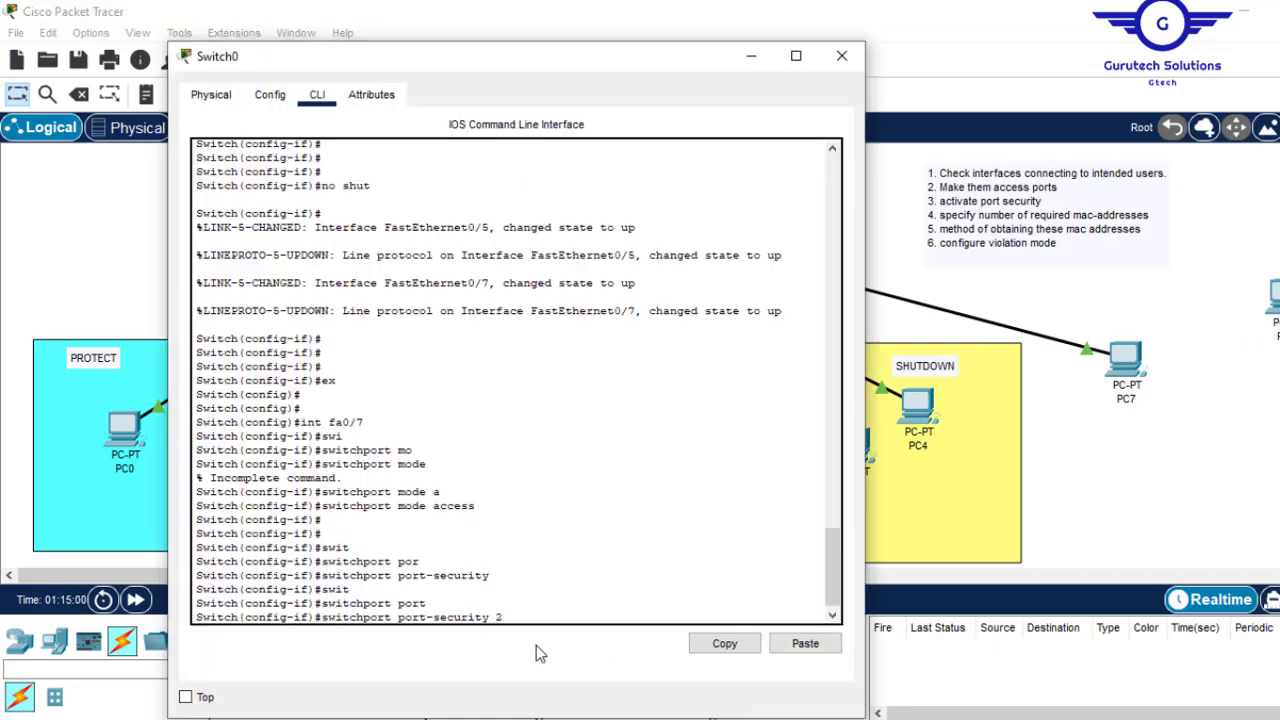
{"action": "key", "text": "Return"}
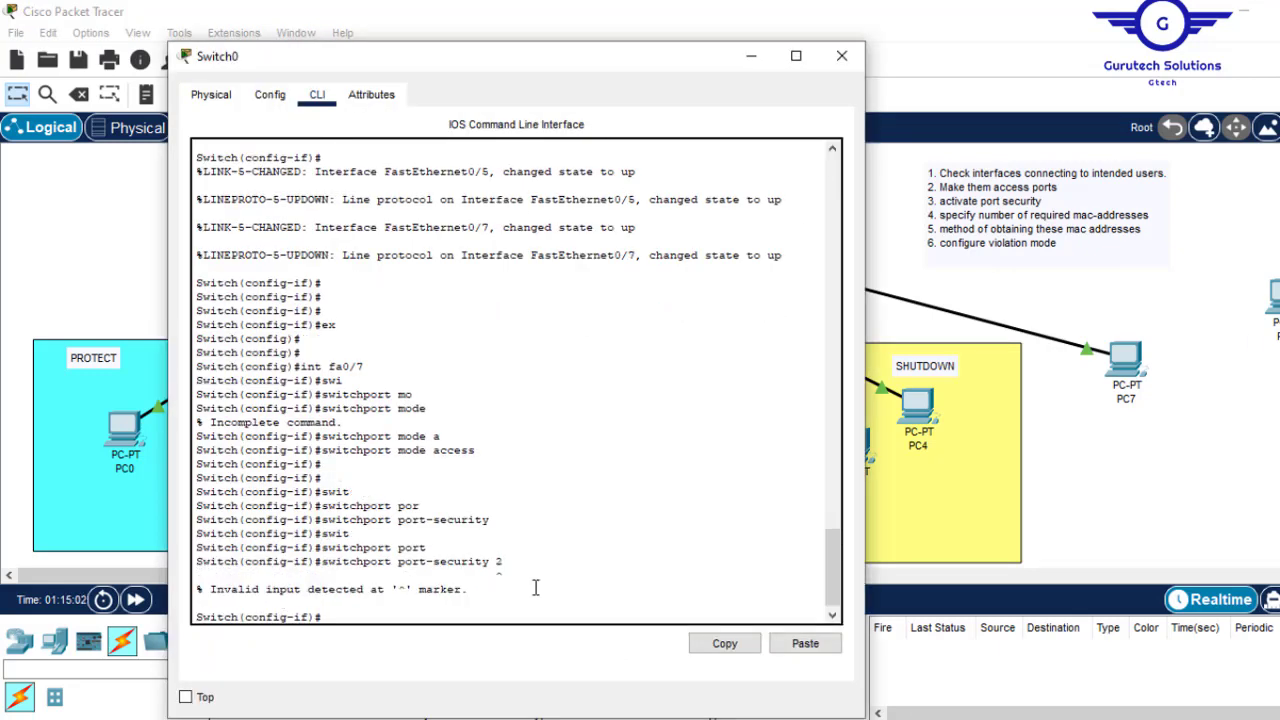
- Set the maximum number of secure MAC addresses on fa0/7 to 2 with "switchport port-security maximum 2"
{"action": "key", "text": "Up"}
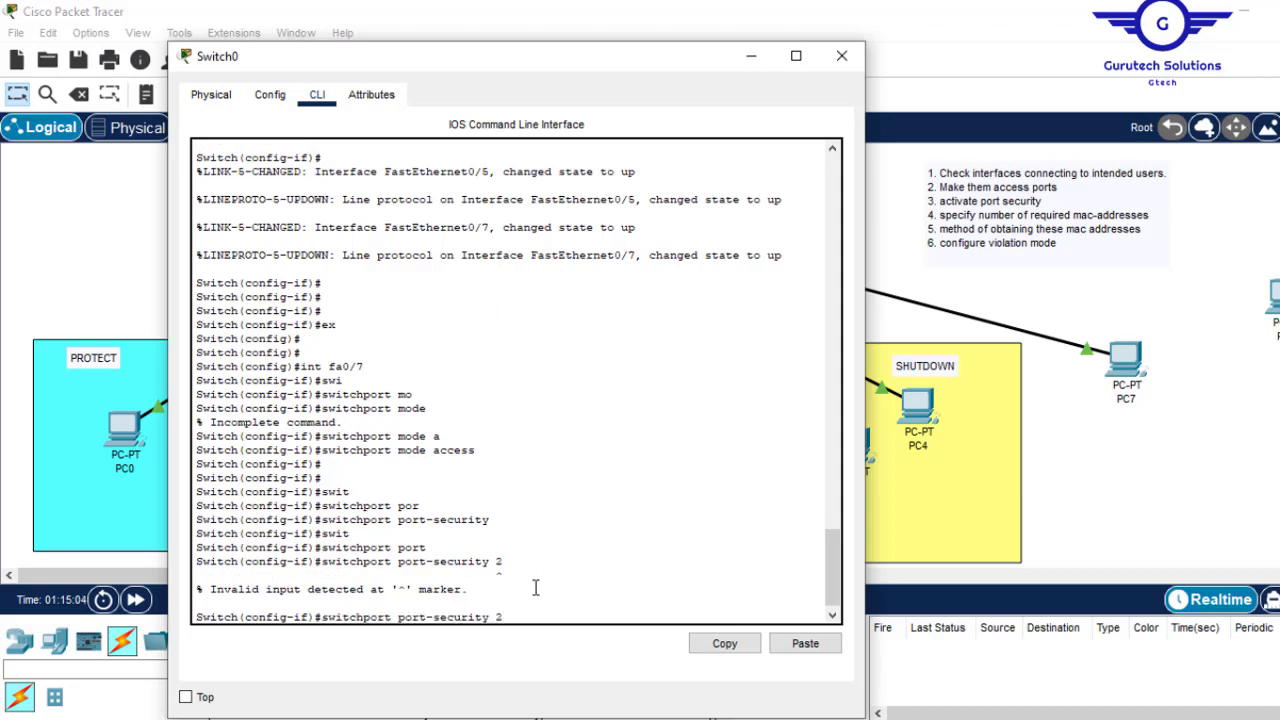
{"action": "type", "text": "max"}
{"action": "key", "text": "Tab"}
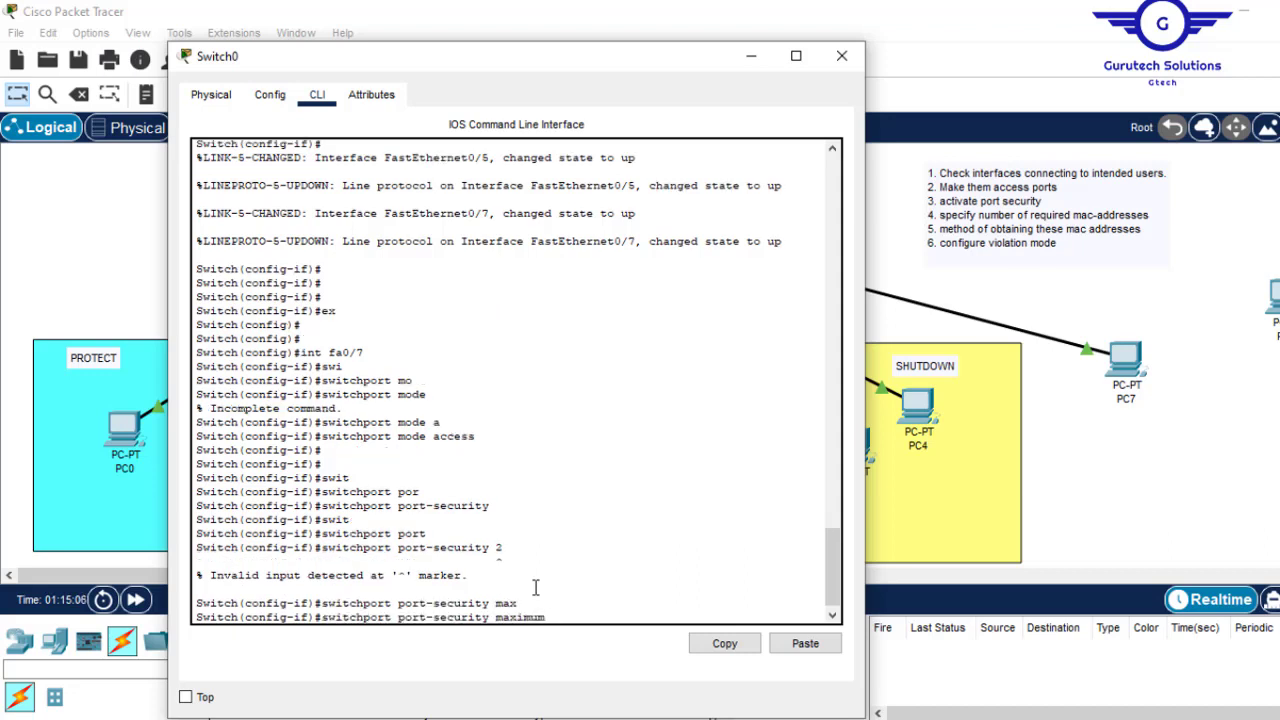
{"action": "type", "text": "2"}
{"action": "key", "text": "Return"}
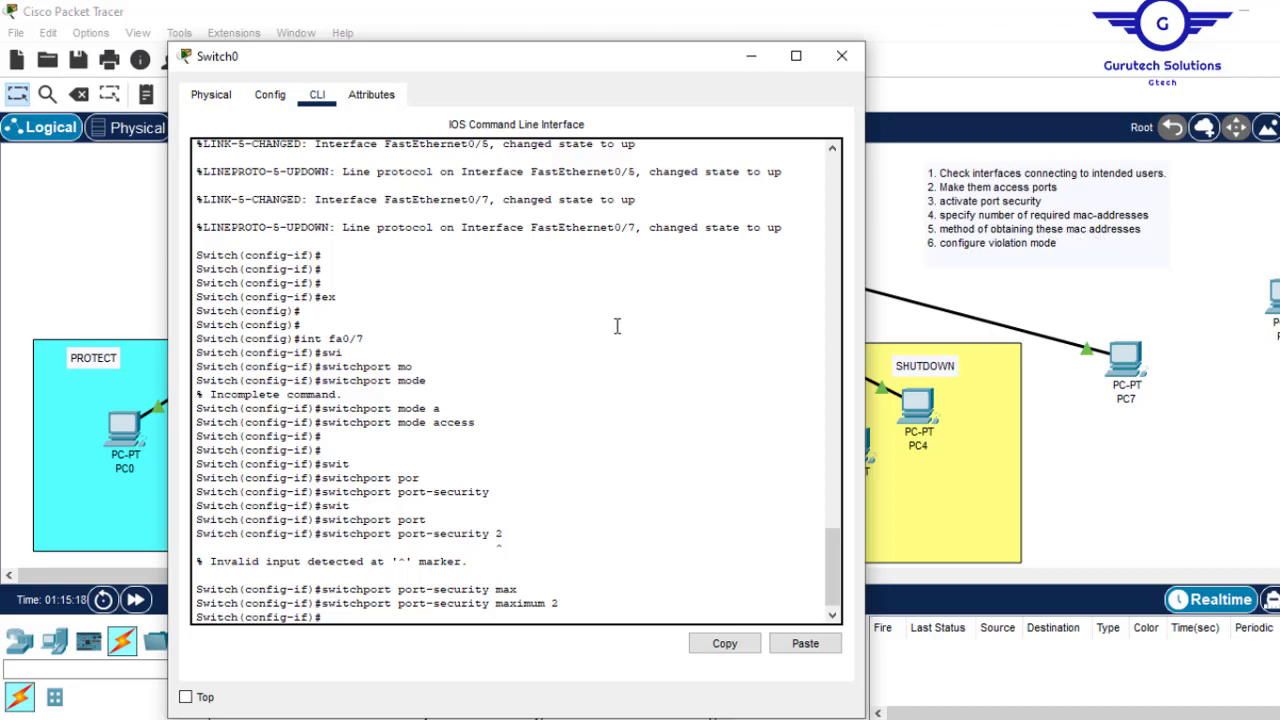
- Start the command "switchport port-security mac-address" for fa0/7, leaving the address still unentered
{"action": "type", "text": "w"}
{"action": "key", "text": "Tab"}
{"action": "type", "text": "por"}
{"action": "key", "text": "Tab"}
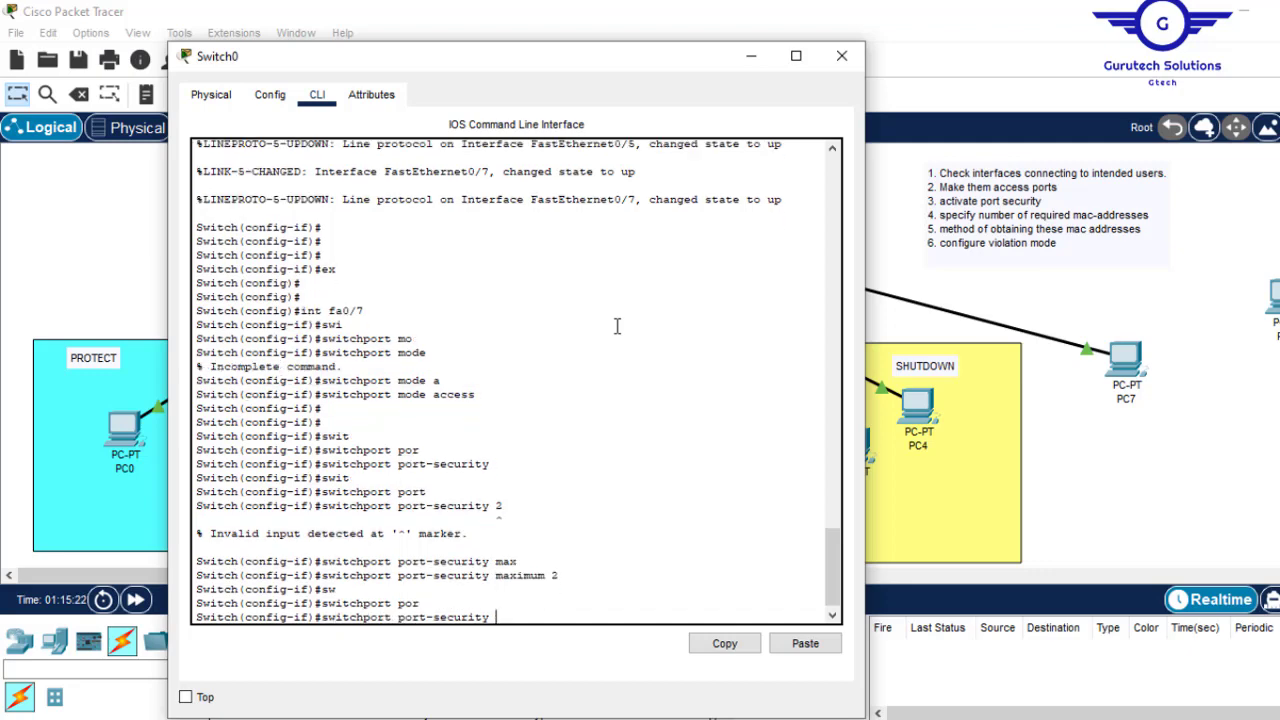
{"action": "type", "text": "ma"}
{"action": "key", "text": "Tab"}
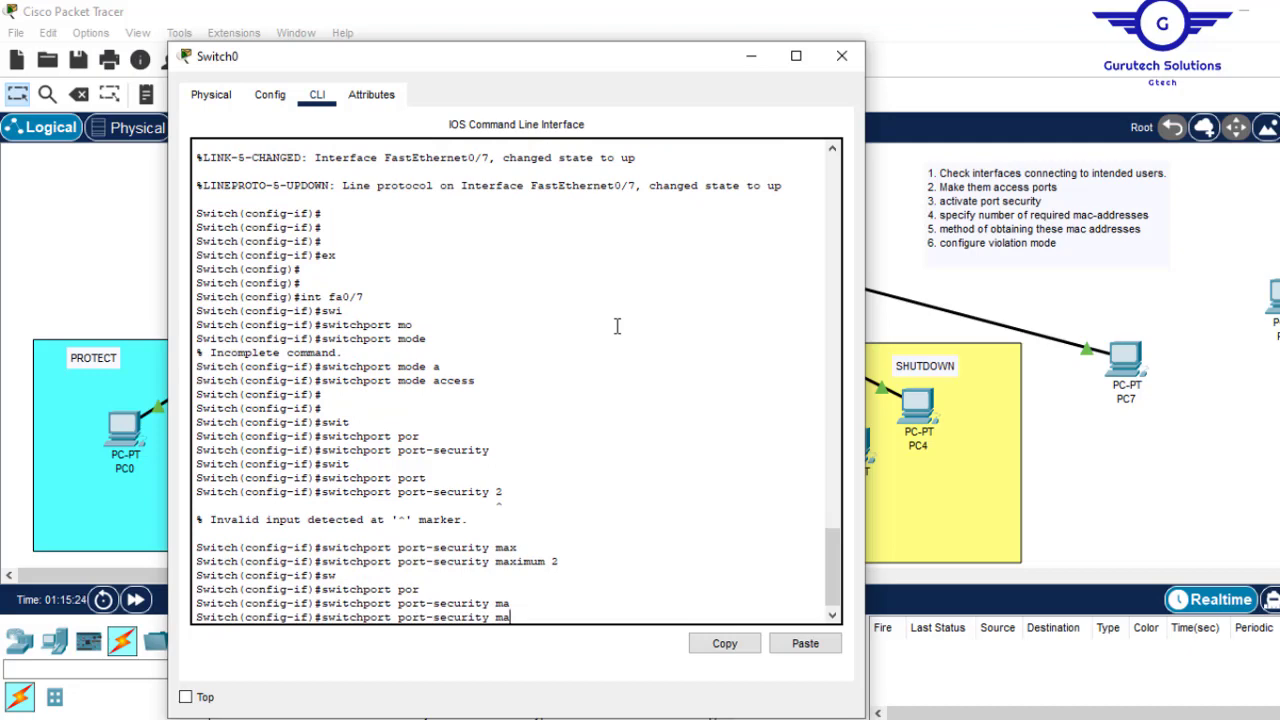
{"action": "type", "text": "c"}
{"action": "key", "text": "Tab"}
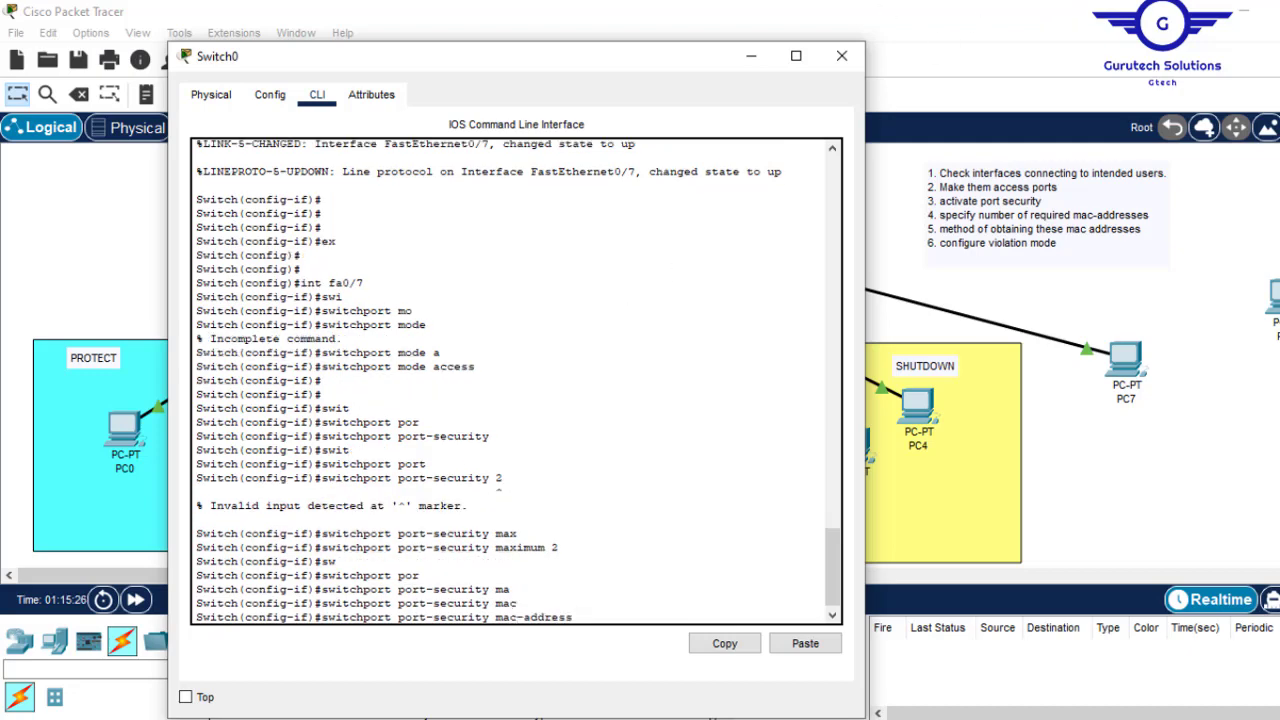
- Copy the MAC address of PC7's FastEthernet0 interface from its configuration, recheck it, and close PC7's window
{"action": "left_click", "coordinate": [1154, 434]}
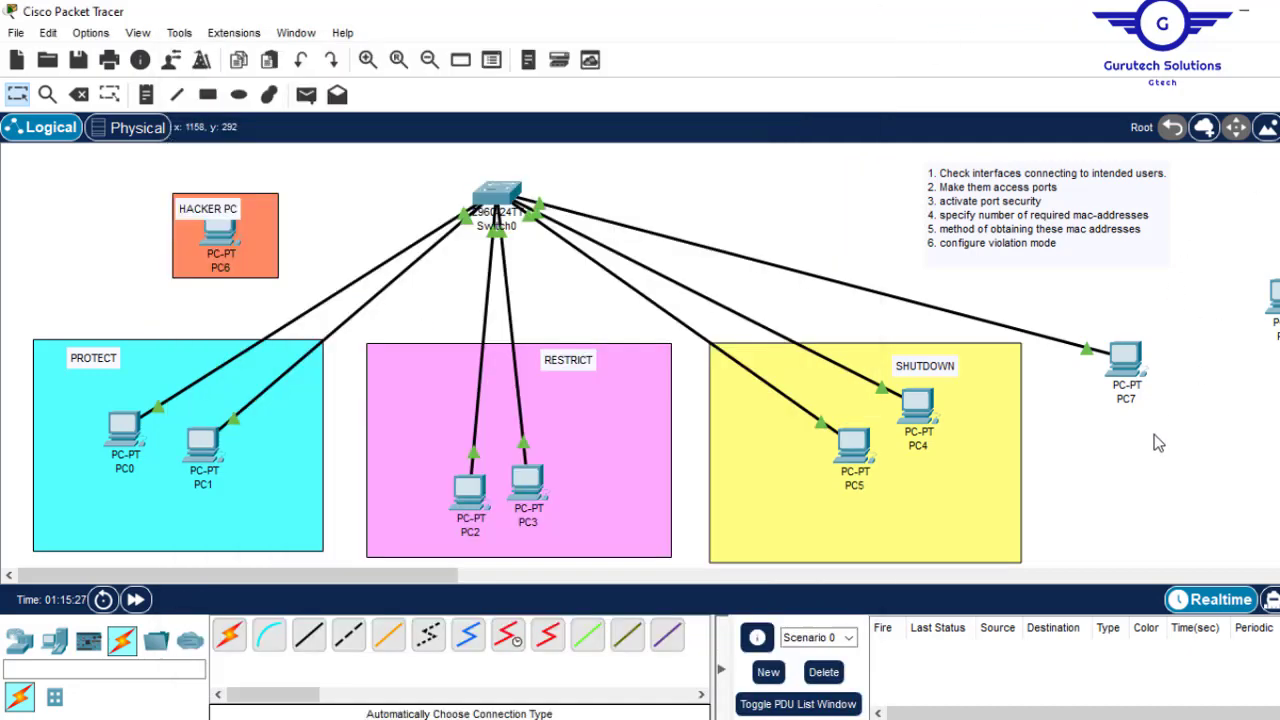
{"action": "left_click", "coordinate": [1128, 368]}
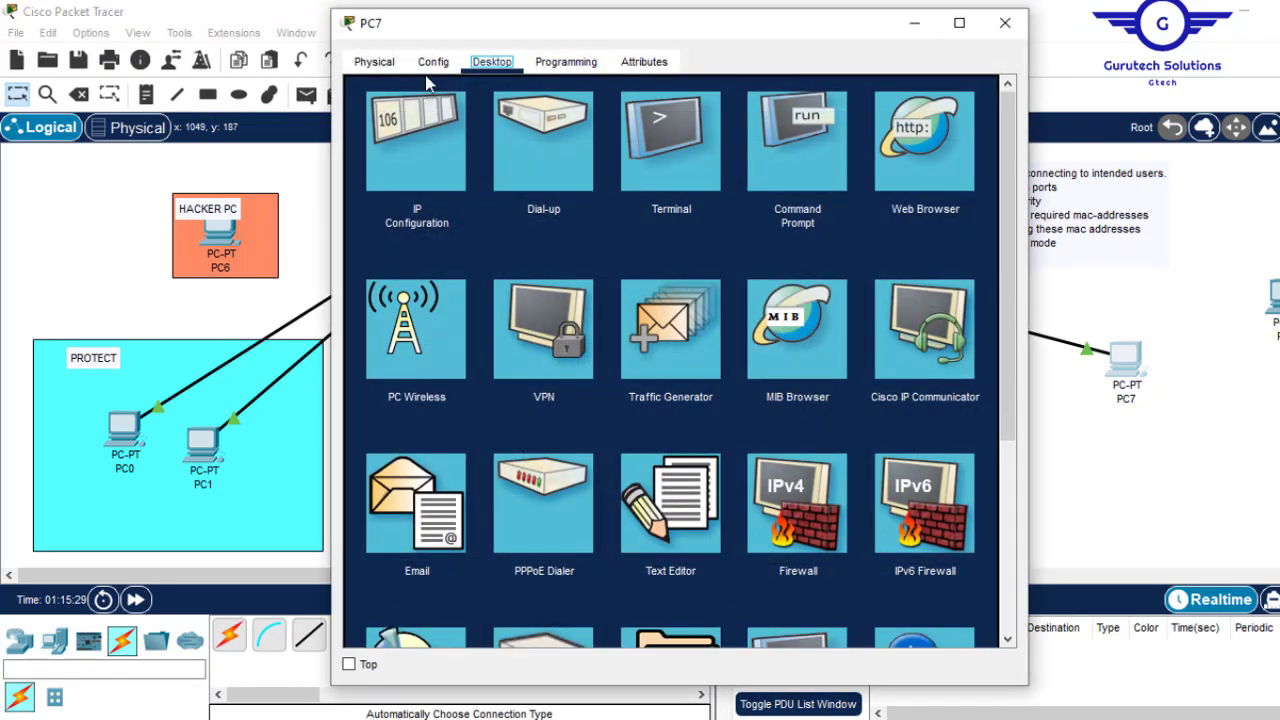
{"action": "left_click", "coordinate": [433, 64]}
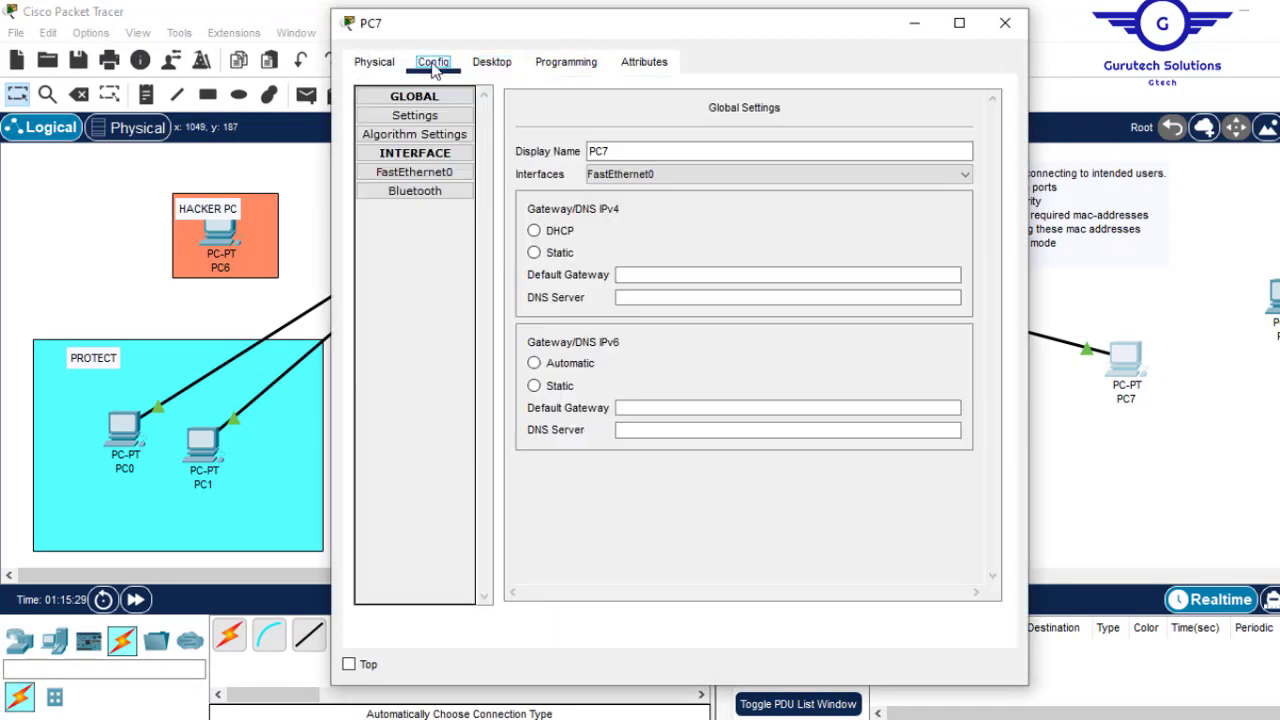
{"action": "left_click", "coordinate": [452, 181]}
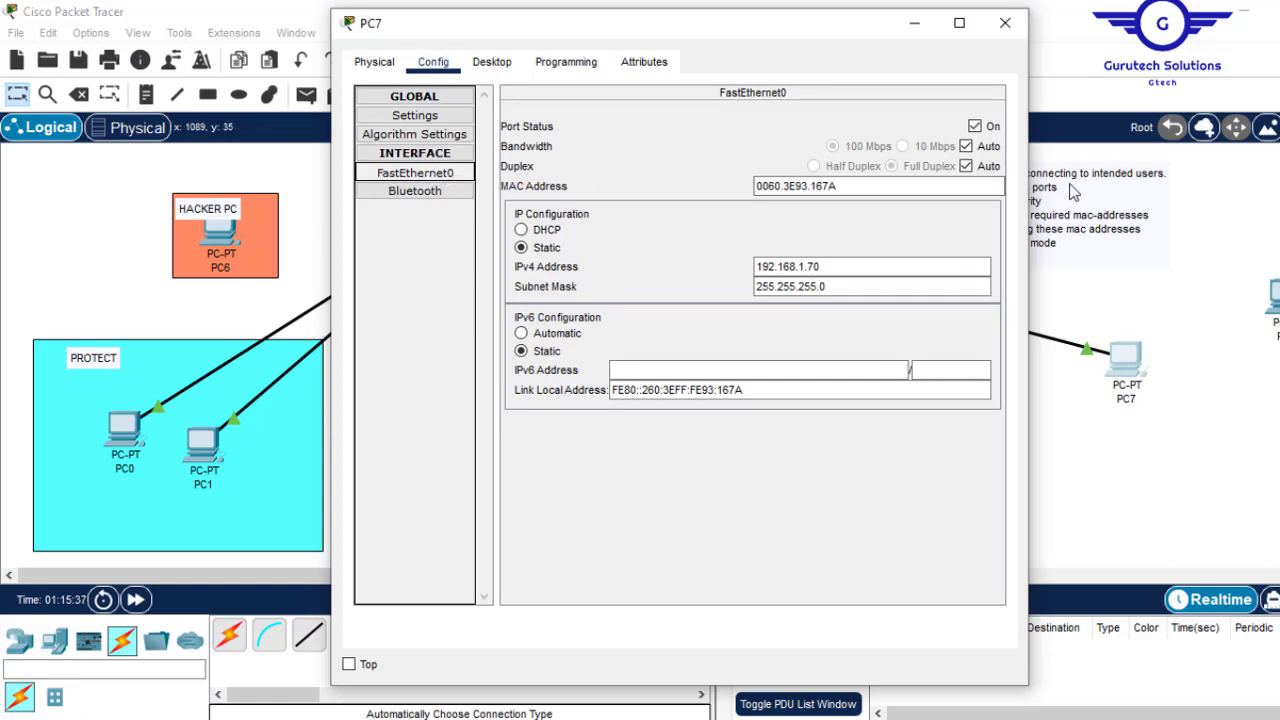
{"action": "left_click_drag", "start_coordinate": [852, 186], "coordinate": [740, 183]}
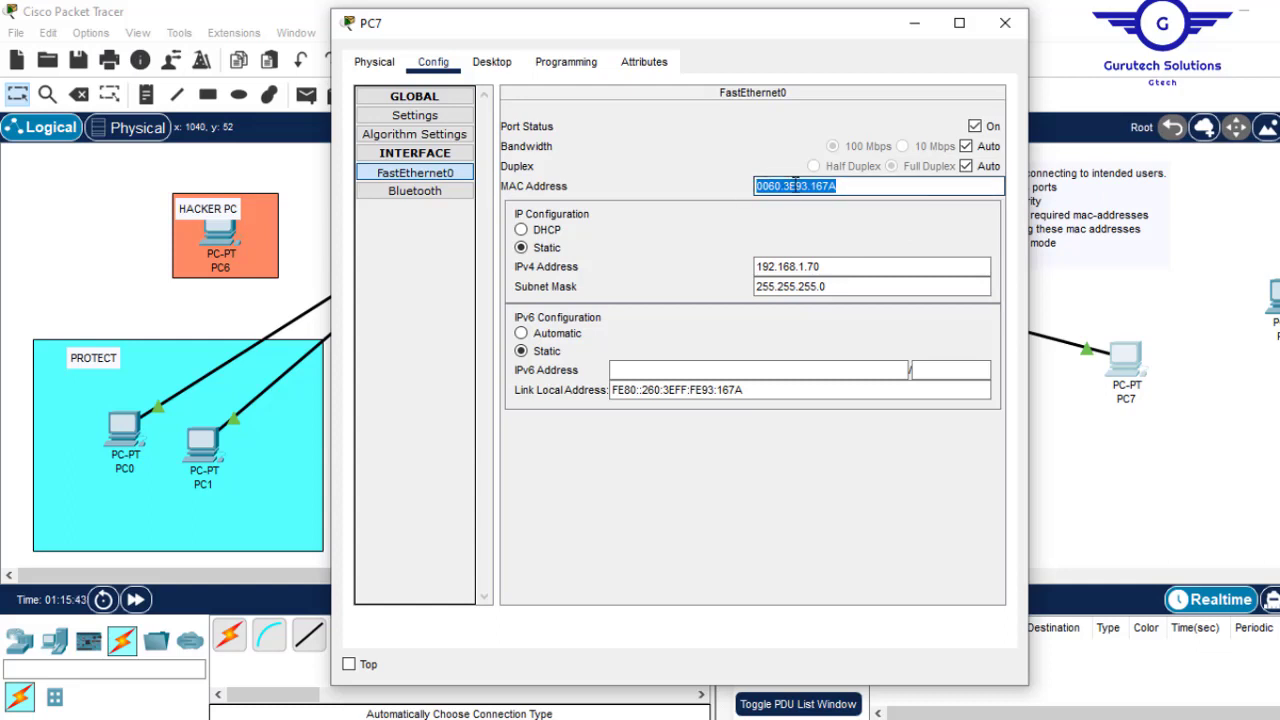
{"action": "right_click", "coordinate": [795, 188]}
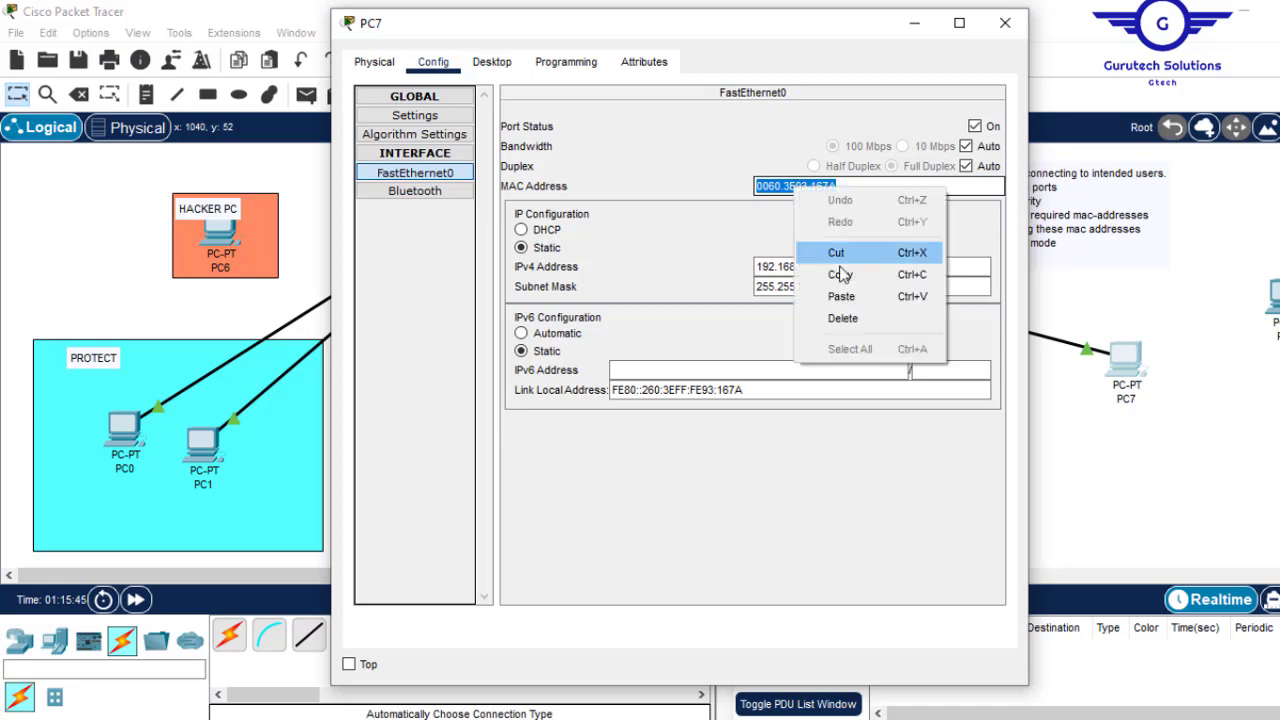
{"action": "left_click", "coordinate": [922, 272]}
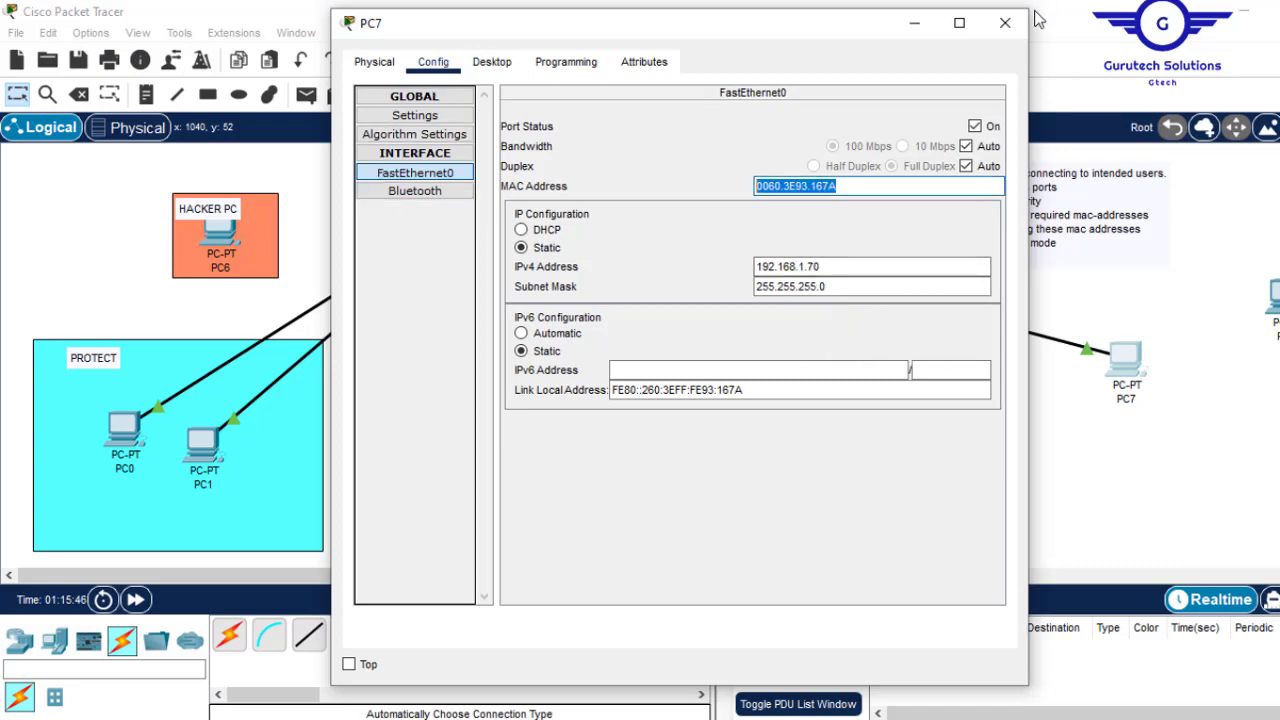
{"action": "left_click", "coordinate": [1003, 22]}
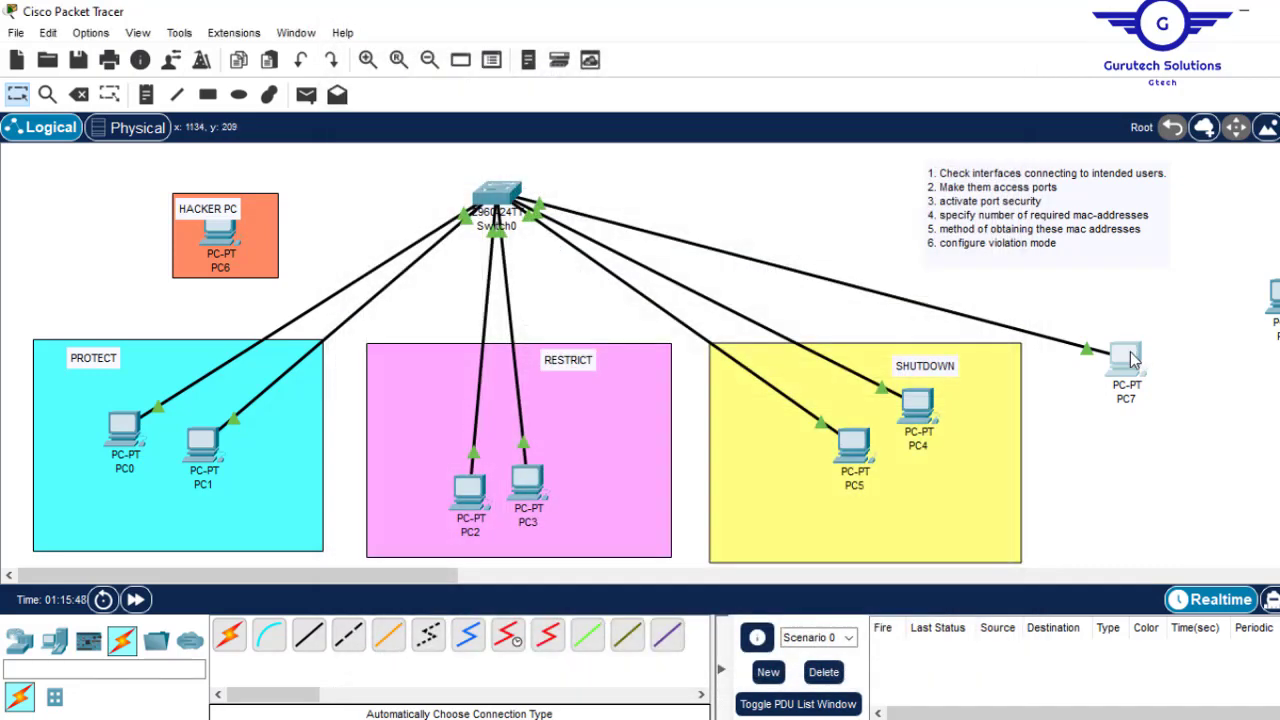
{"action": "left_click", "coordinate": [1134, 358]}
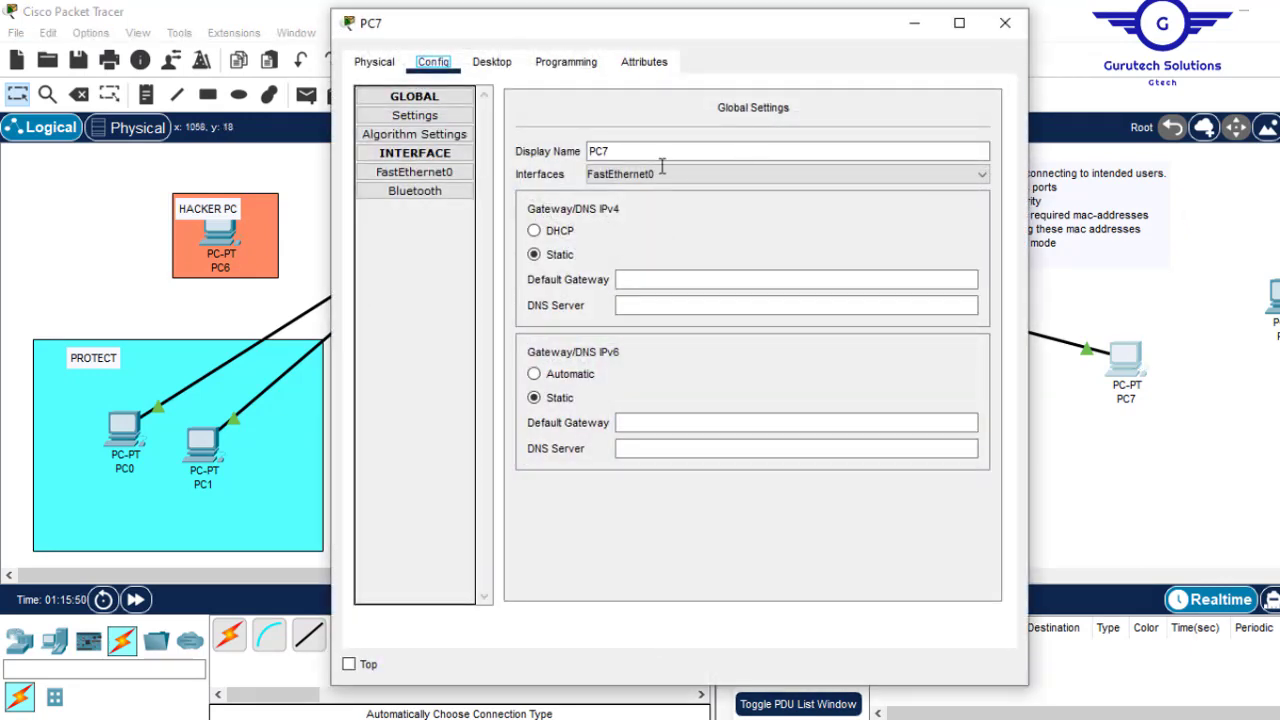
{"action": "left_click", "coordinate": [427, 170]}
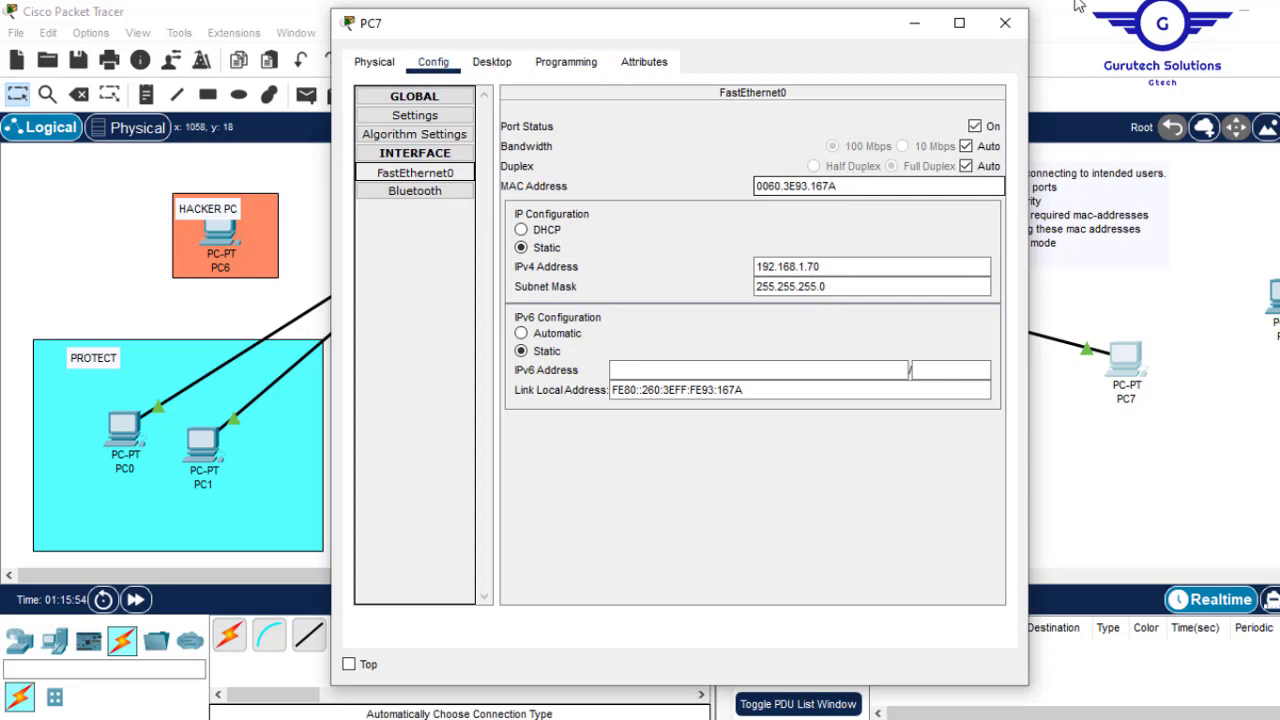
{"action": "left_click", "coordinate": [1005, 22]}
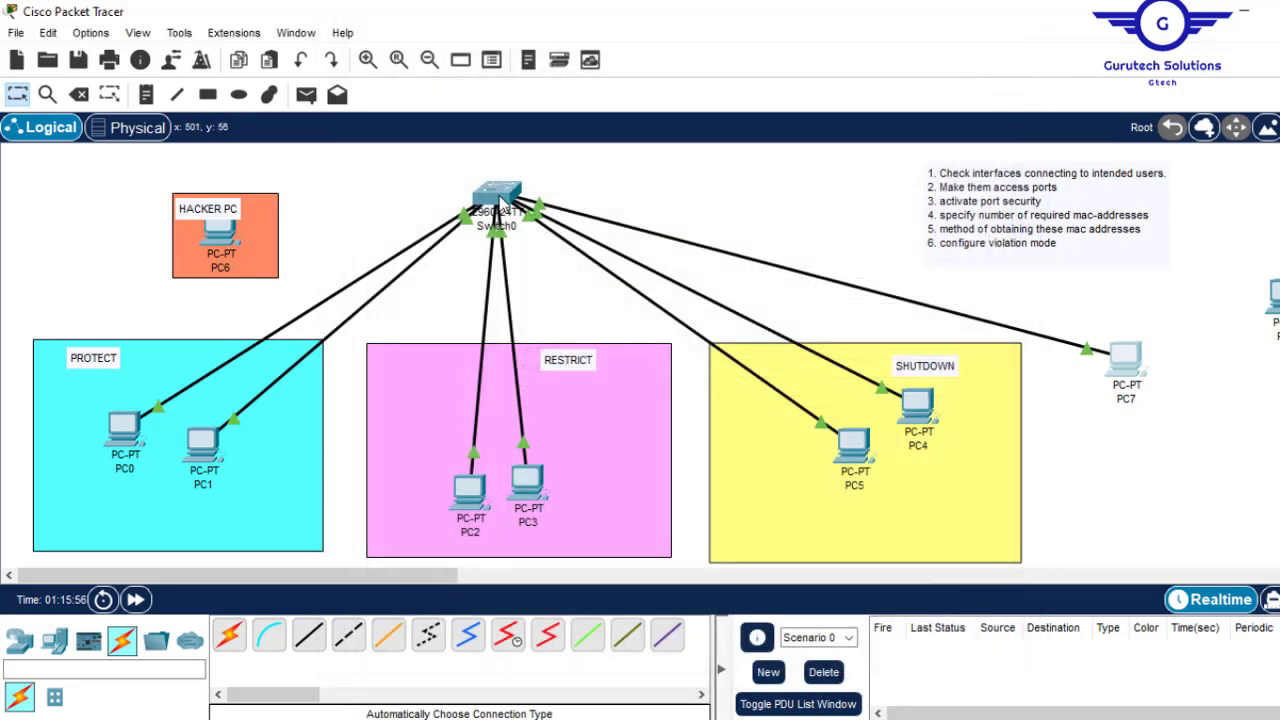
- Complete the pending command in Switch0's CLI with PC7's copied MAC address 0060.3E93.167A and execute it
{"action": "left_click", "coordinate": [500, 200]}
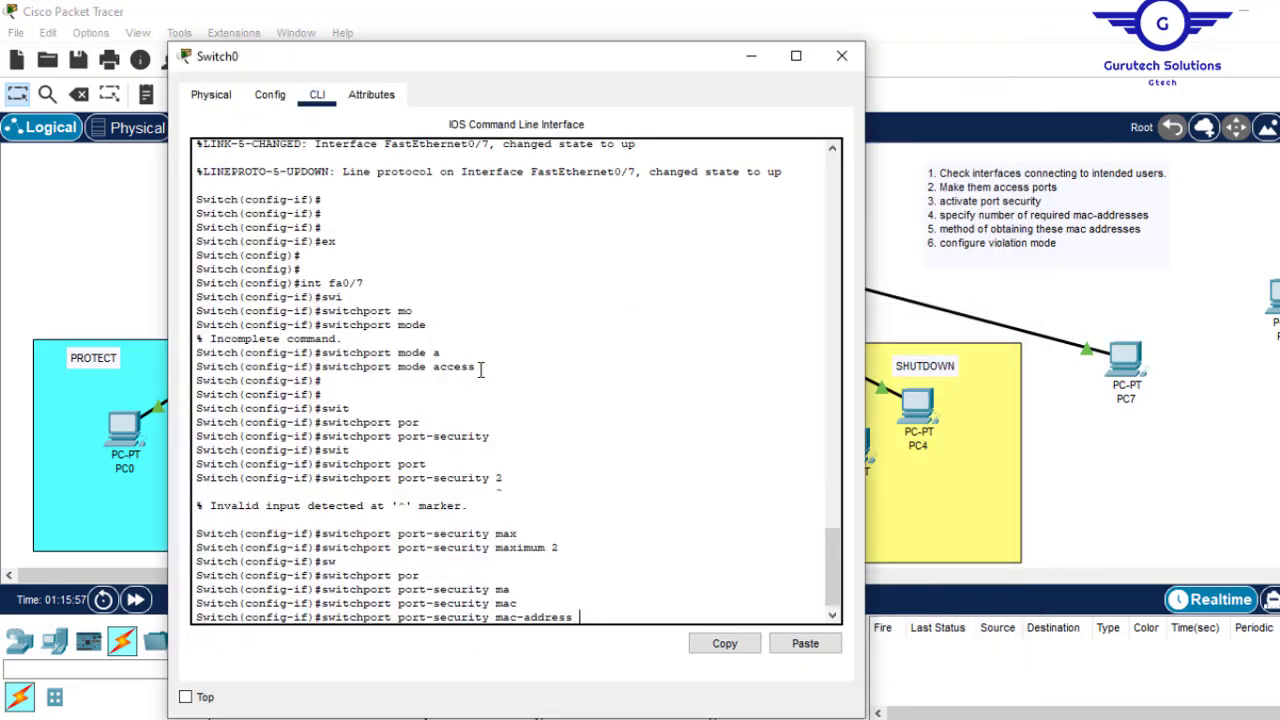
{"action": "left_click", "coordinate": [806, 643]}
{"action": "key", "text": "Return"}
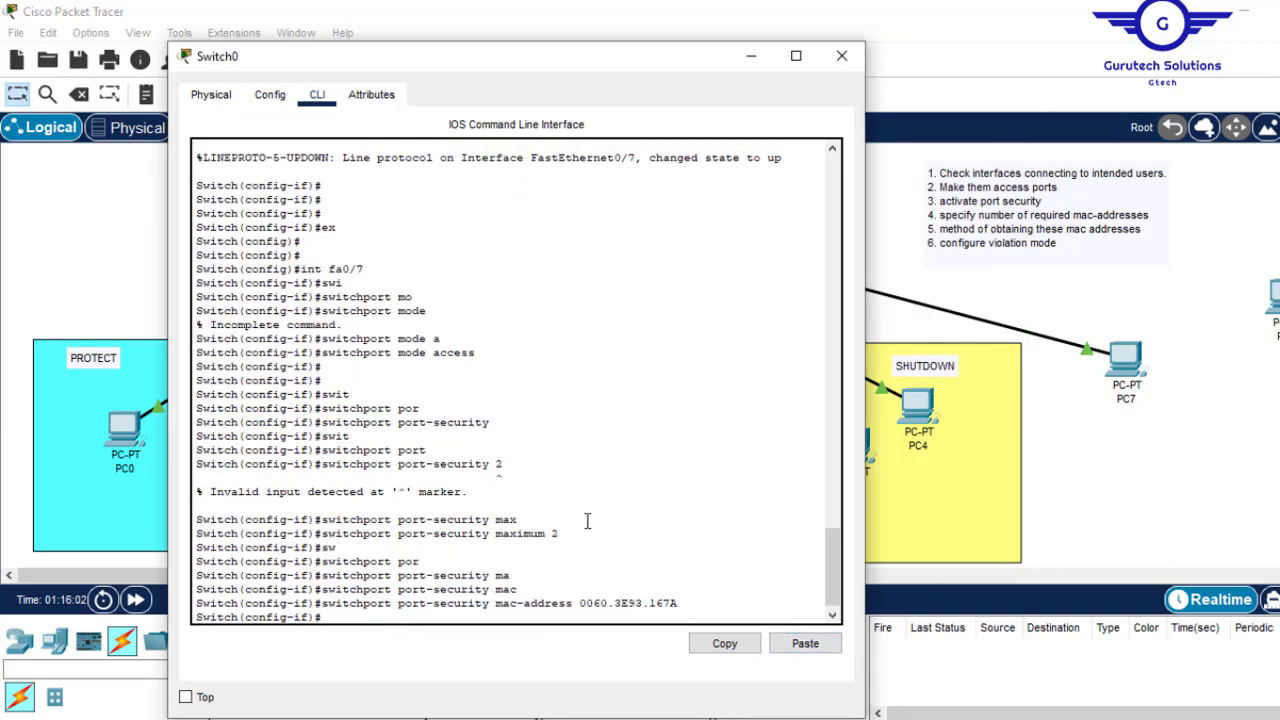
{"action": "left_click_drag", "start_coordinate": [570, 535], "coordinate": [552, 536]}
- Return to the topology and place a Laptop-PT end device beside PC7
{"action": "left_click", "coordinate": [1249, 418]}
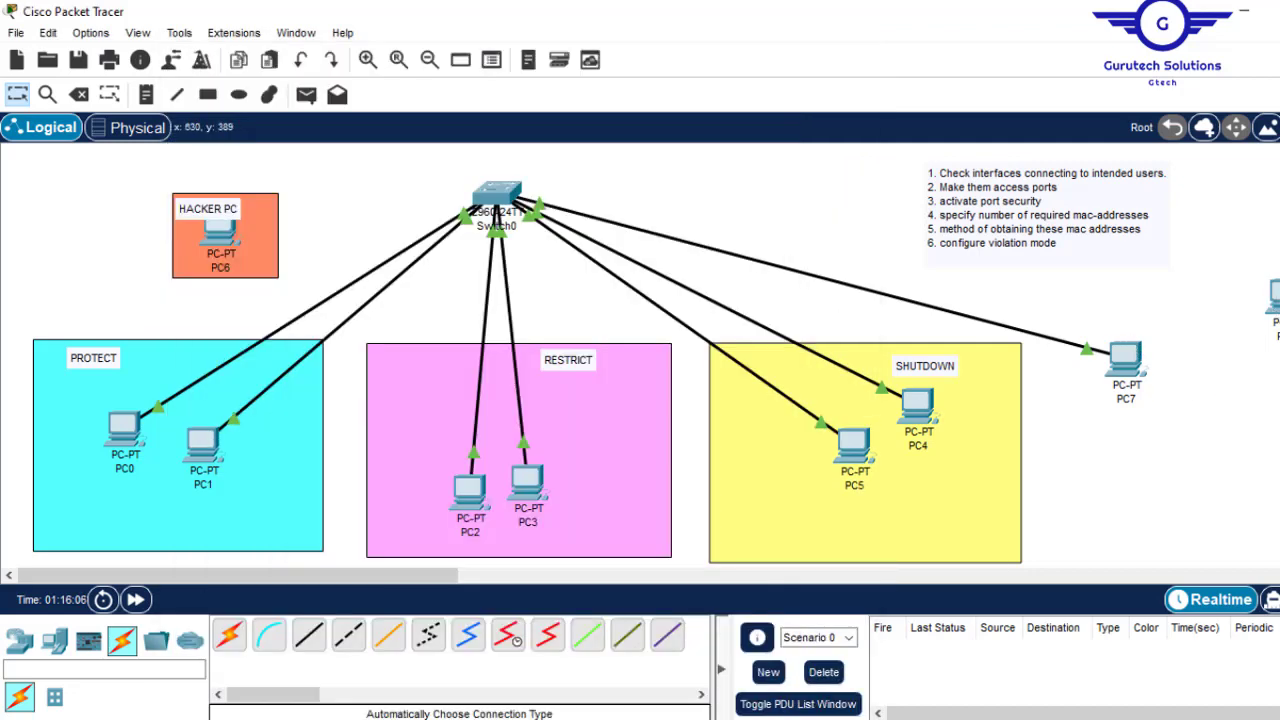
{"action": "left_click", "coordinate": [20, 640]}
{"action": "left_click", "coordinate": [62, 648]}
{"action": "left_click", "coordinate": [268, 636]}
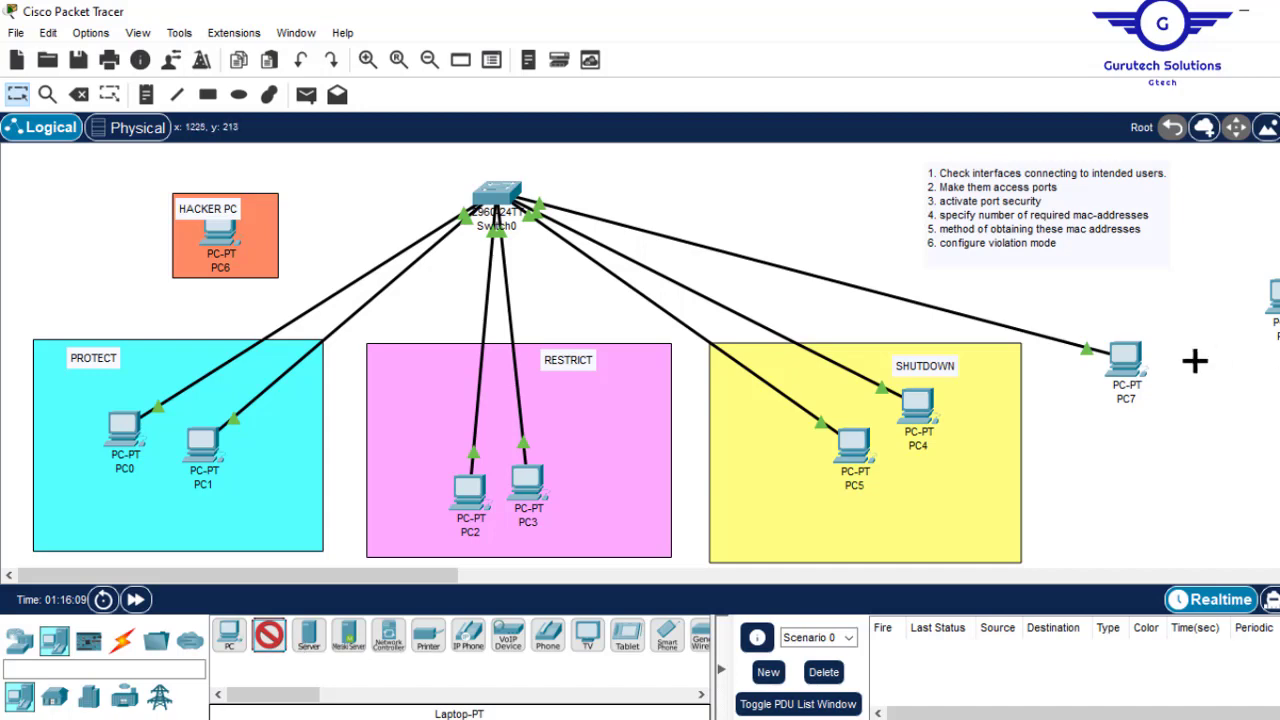
{"action": "left_click", "coordinate": [1205, 390]}
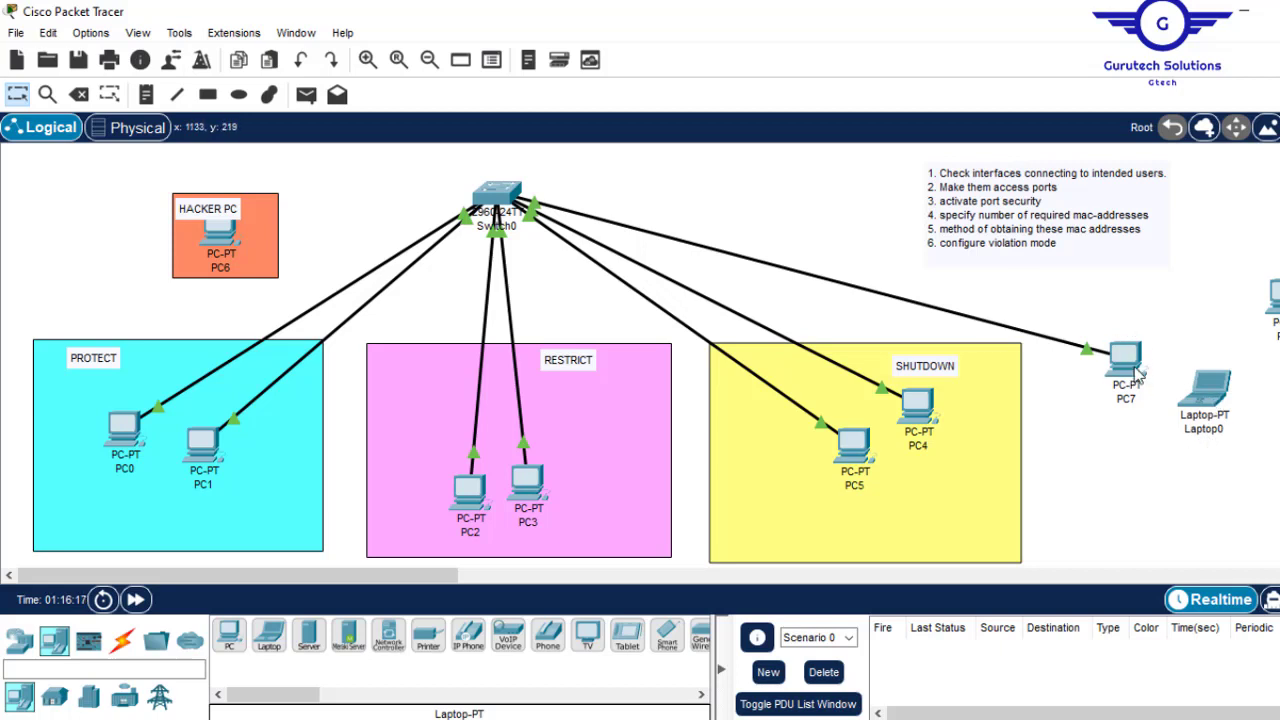
- Copy the MAC address 000B.BECE.8529 from the new laptop's FastEthernet0 configuration
{"action": "left_click", "coordinate": [1208, 400]}
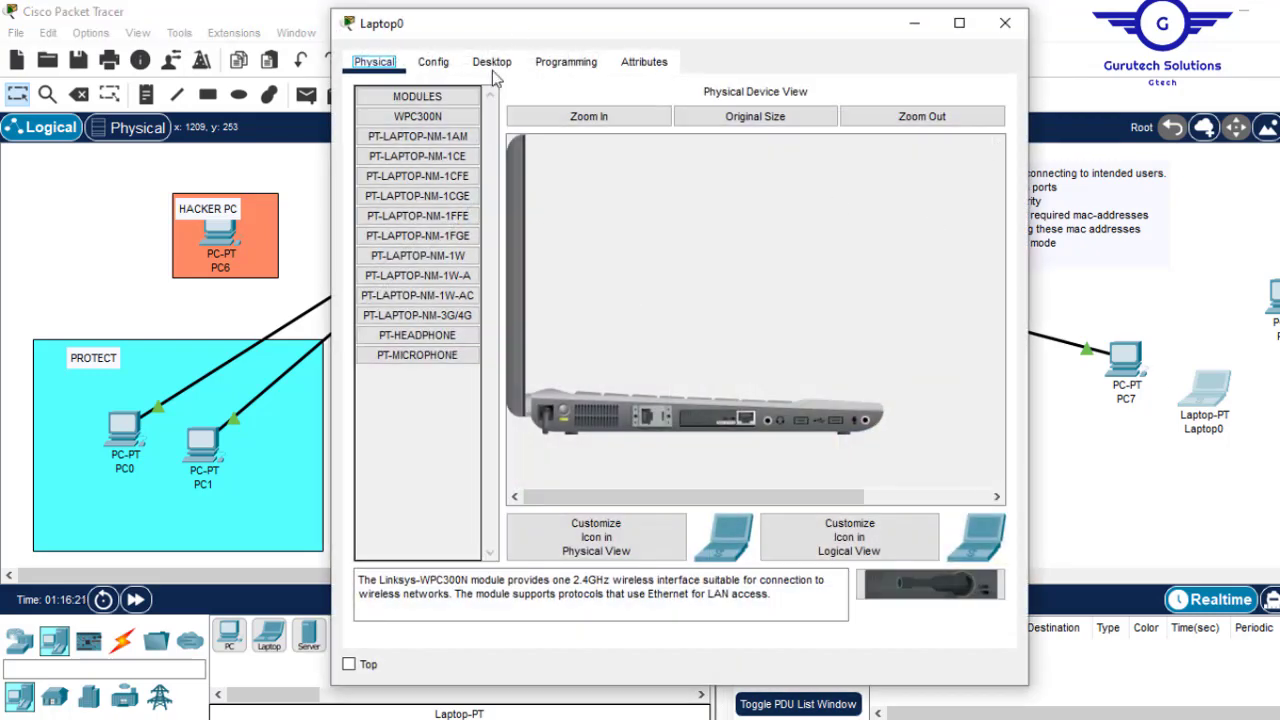
{"action": "left_click", "coordinate": [433, 62]}
{"action": "left_click", "coordinate": [414, 172]}
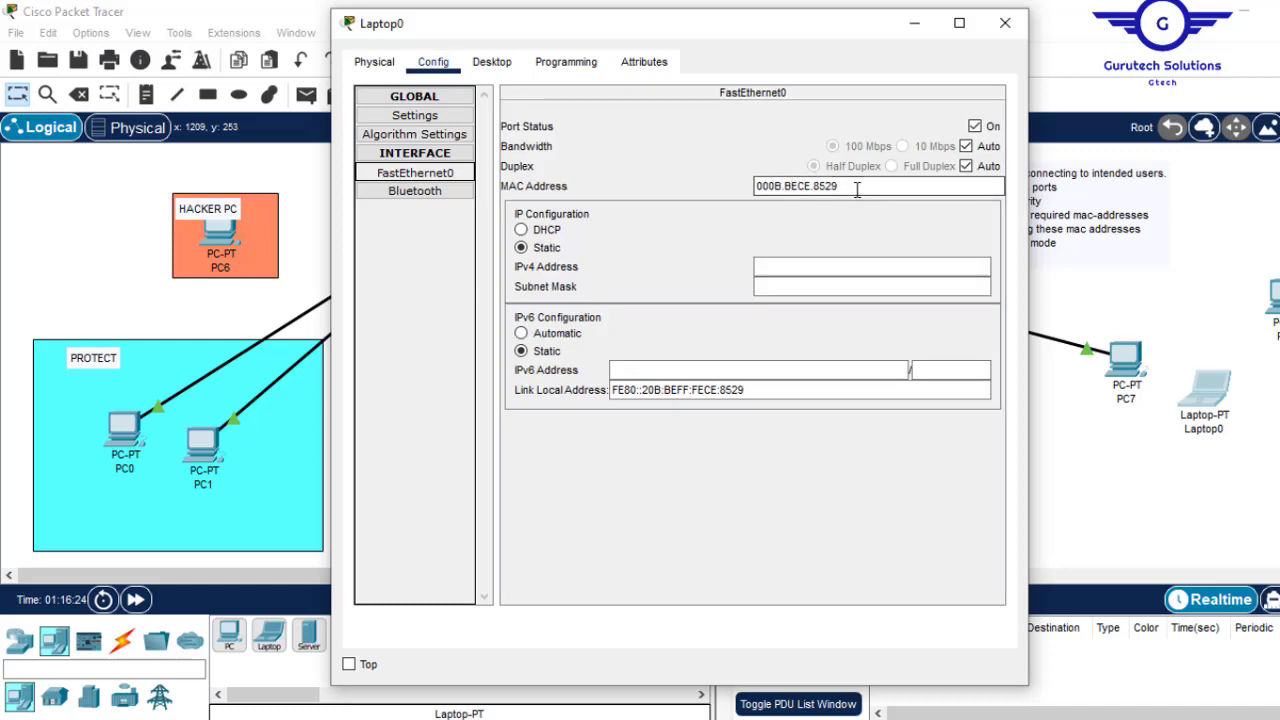
{"action": "left_click_drag", "start_coordinate": [857, 188], "coordinate": [690, 189]}
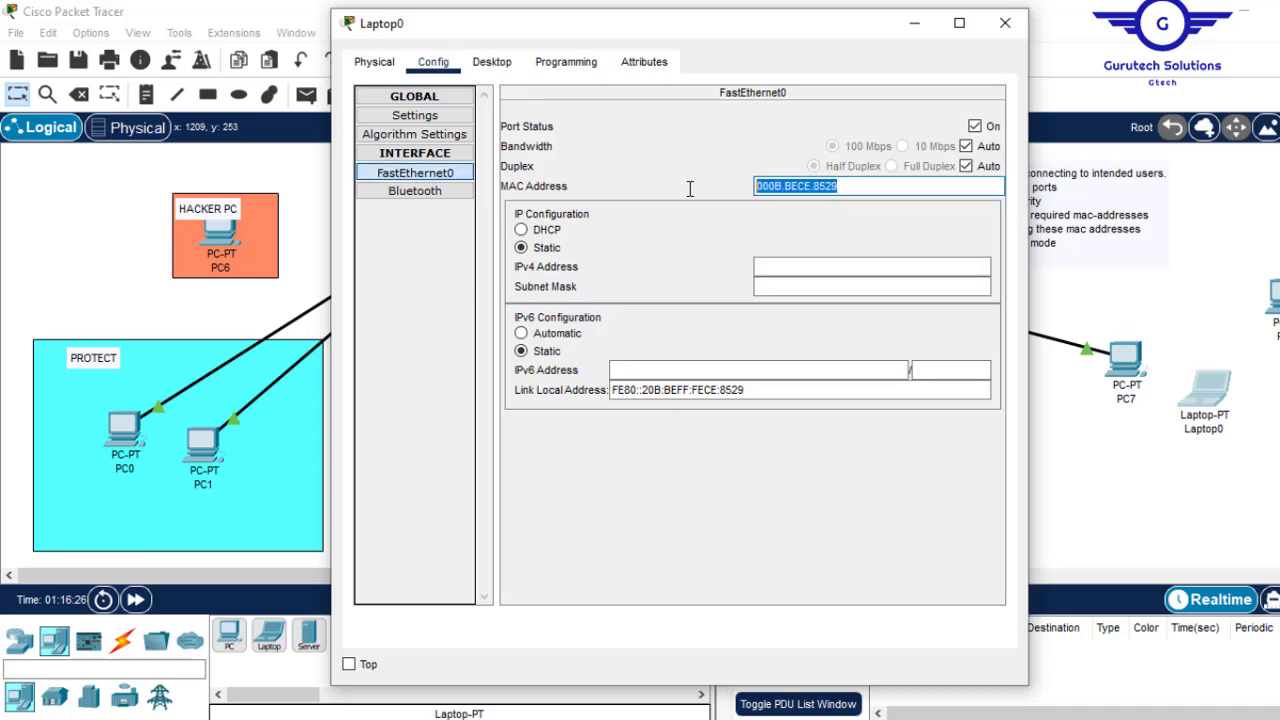
{"action": "right_click", "coordinate": [789, 187]}
{"action": "left_click", "coordinate": [815, 270]}
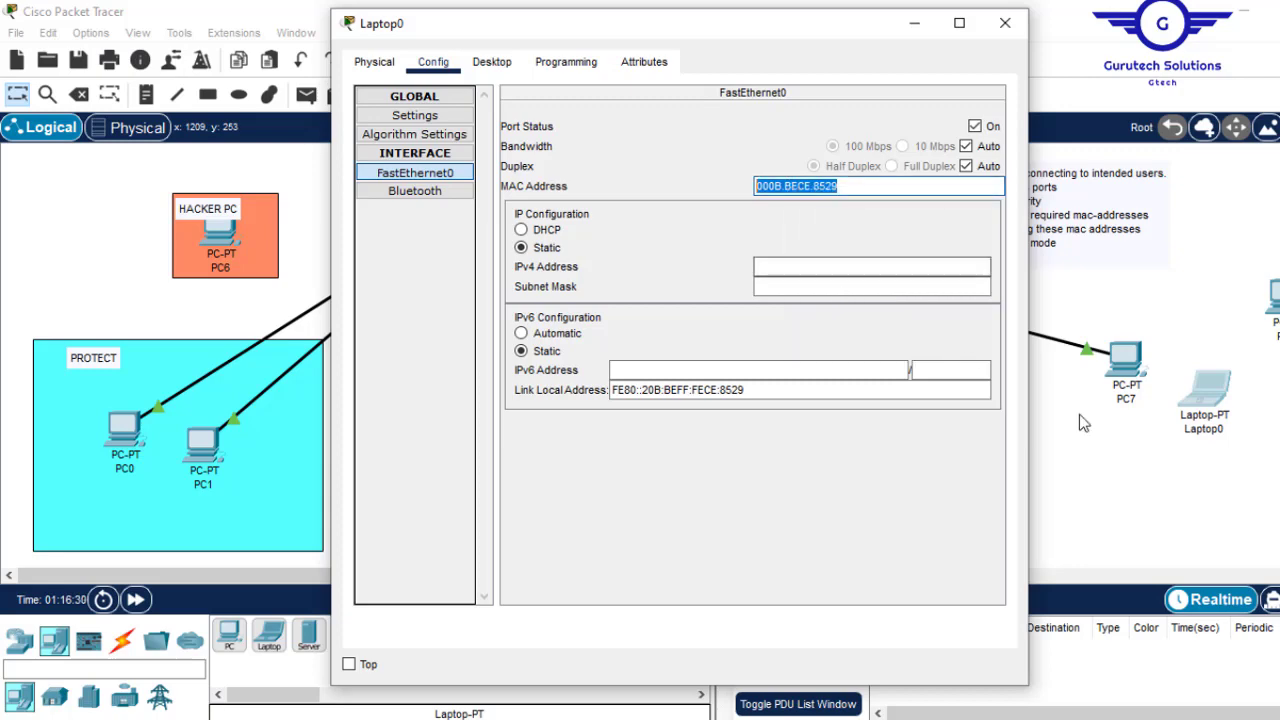
- In Switch0's CLI, reuse the last static MAC command with the laptop's address 000B.BECE.8529 and execute it
{"action": "left_click", "coordinate": [1086, 460]}
{"action": "left_click", "coordinate": [487, 190]}
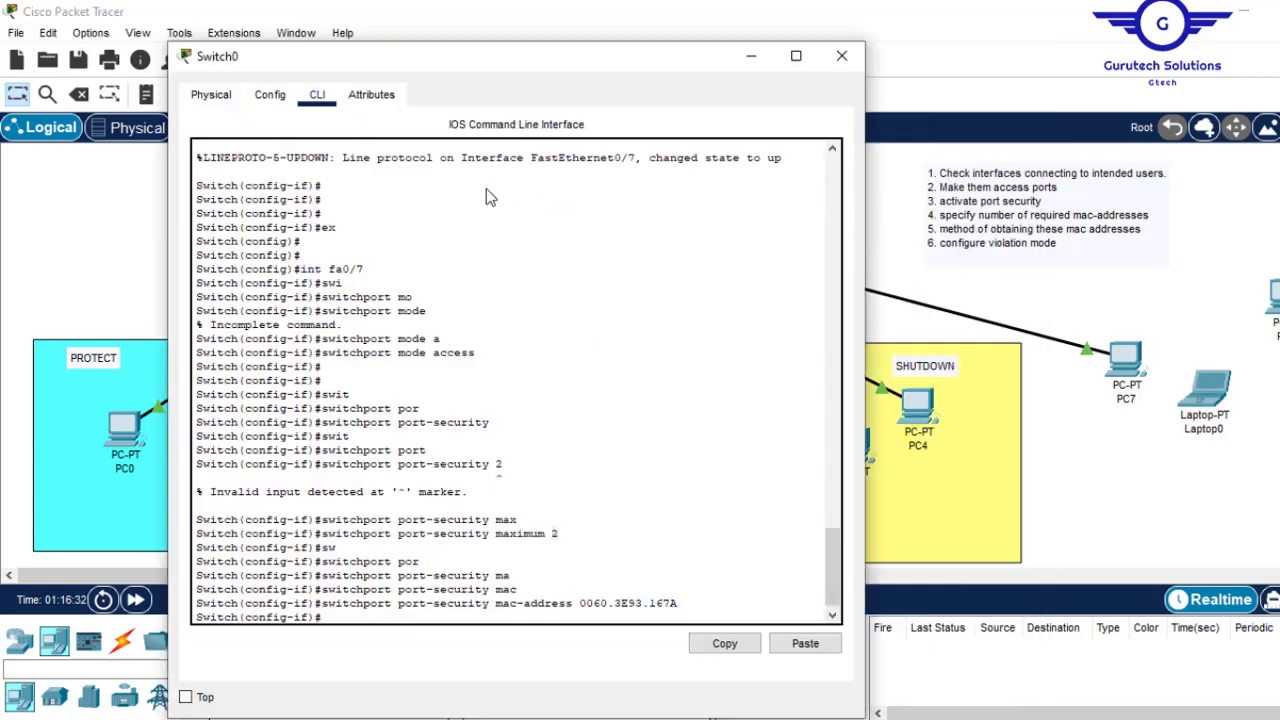
{"action": "key", "text": "Up"}
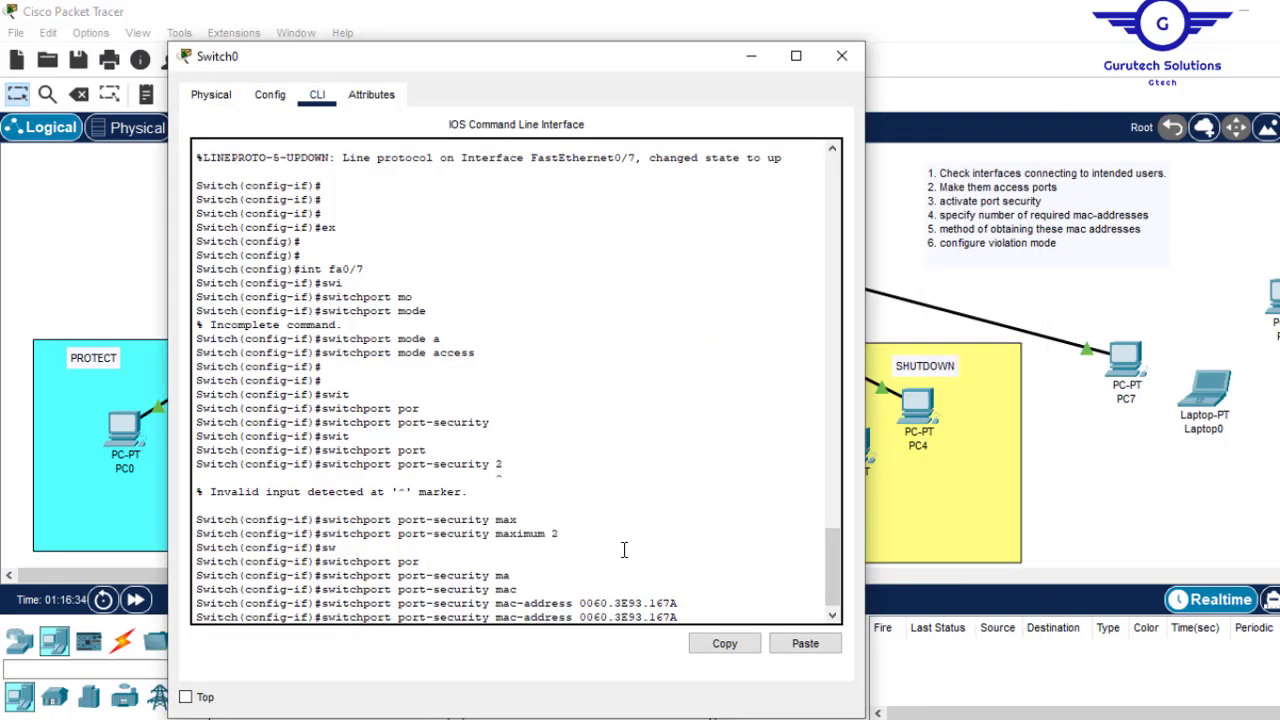
{"action": "key", "text": "BackSpace"}
{"action": "key", "text": "BackSpace"}
{"action": "key", "text": "BackSpace"}
{"action": "key", "text": "BackSpace"}
{"action": "key", "text": "BackSpace"}
{"action": "key", "text": "BackSpace"}
{"action": "key", "text": "BackSpace"}
{"action": "key", "text": "BackSpace"}
{"action": "key", "text": "BackSpace"}
{"action": "left_click", "coordinate": [806, 643]}
{"action": "key", "text": "Return"}
- Set the port-security violation mode of Fa0/7 to shutdown with switchport port-security violation shutdown
{"action": "type", "text": "ex"}
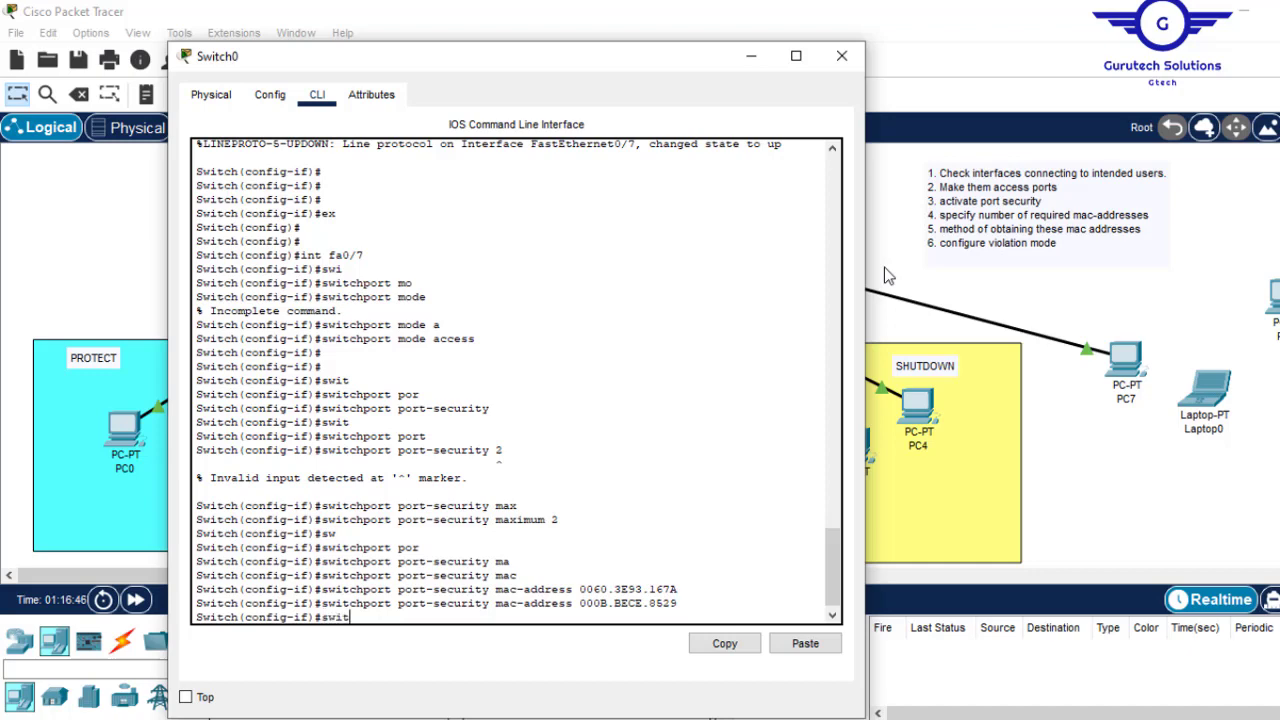
{"action": "key", "text": "Tab"}
{"action": "type", "text": "port"}
{"action": "key", "text": "Tab"}
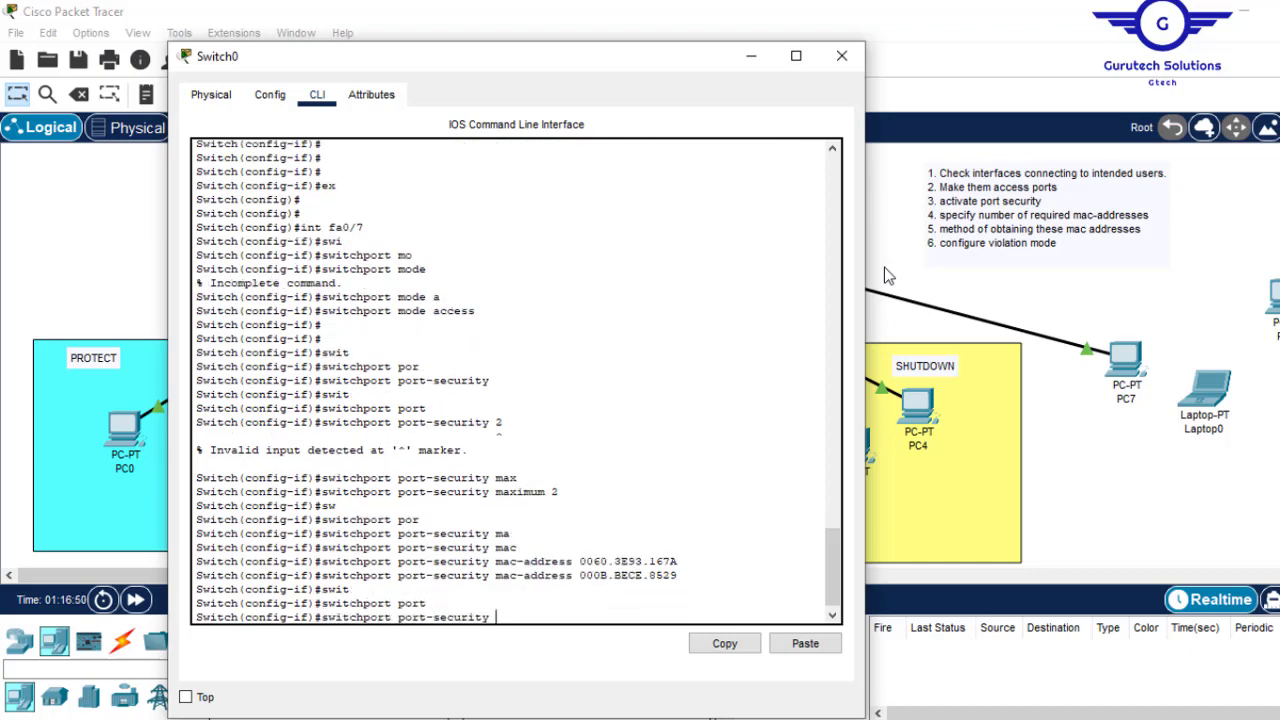
{"action": "type", "text": "v"}
{"action": "key", "text": "Tab"}
{"action": "type", "text": "shu"}
{"action": "key", "text": "Tab"}
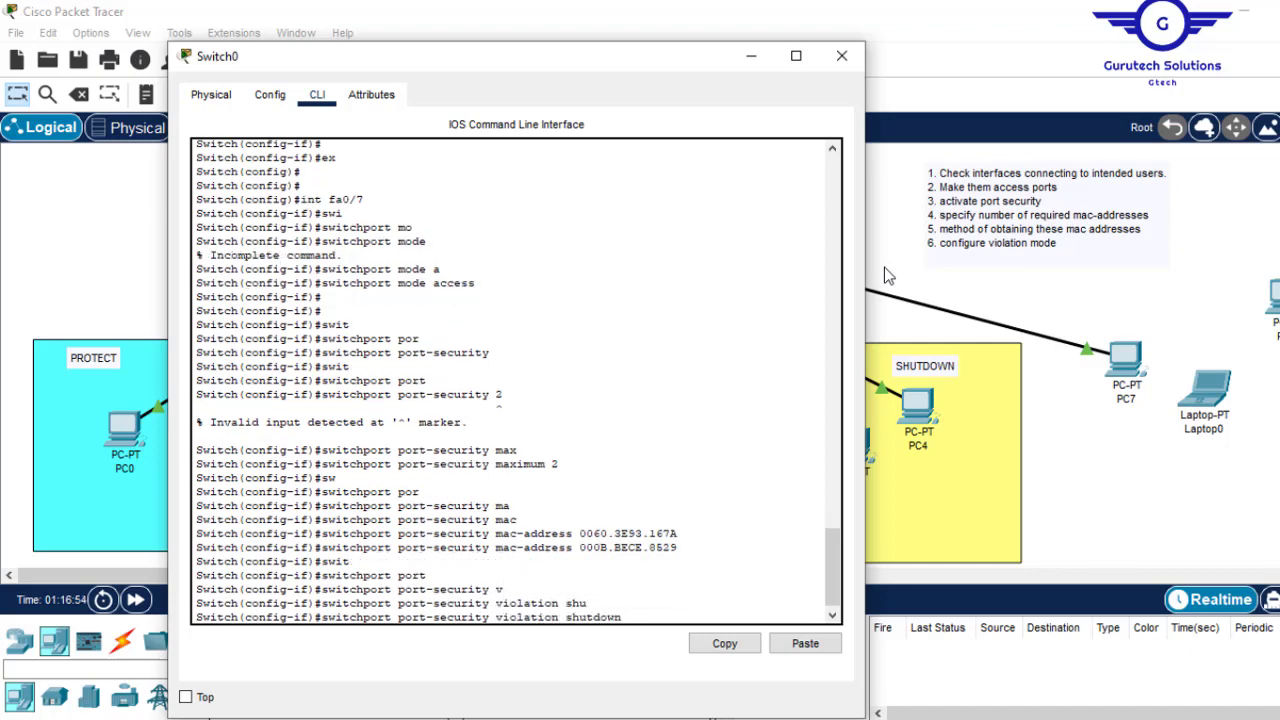
{"action": "key", "text": "Return"}
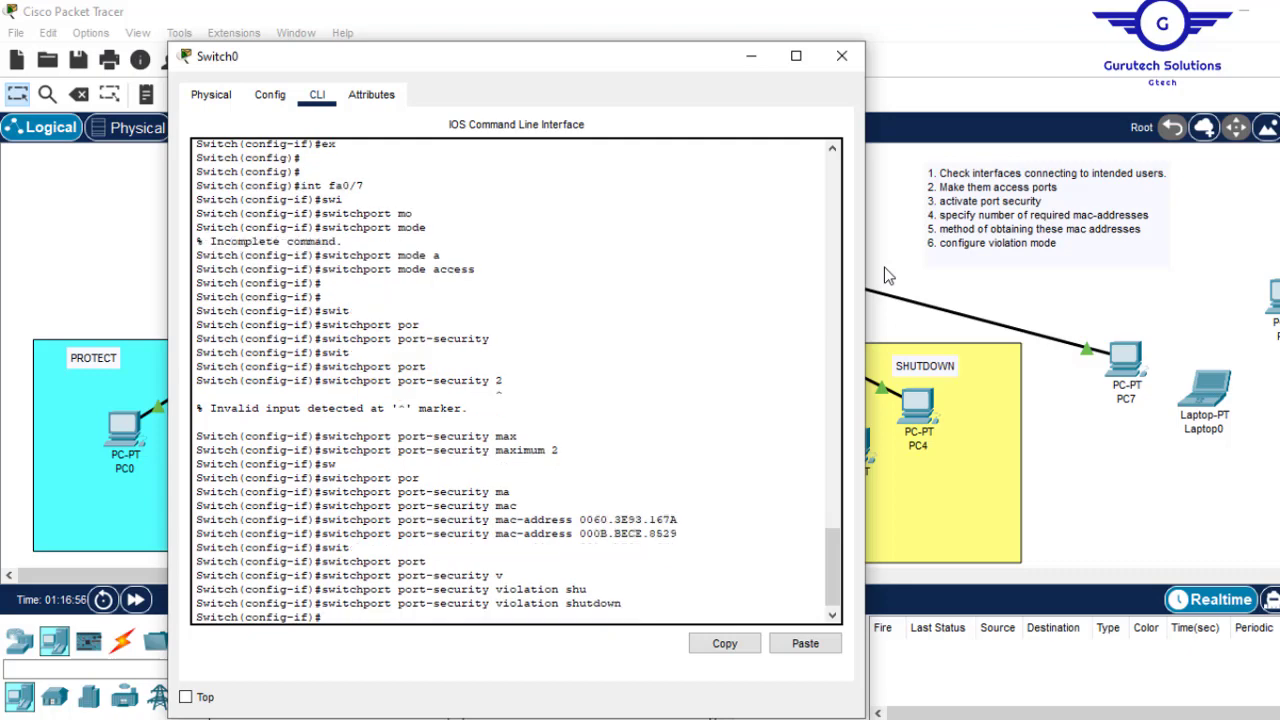
- Exit interface configuration mode and save the switch configuration with do wr
{"action": "type", "text": "ex"}
{"action": "key", "text": "Return"}
{"action": "key", "text": "Return"}
{"action": "key", "text": "Return"}
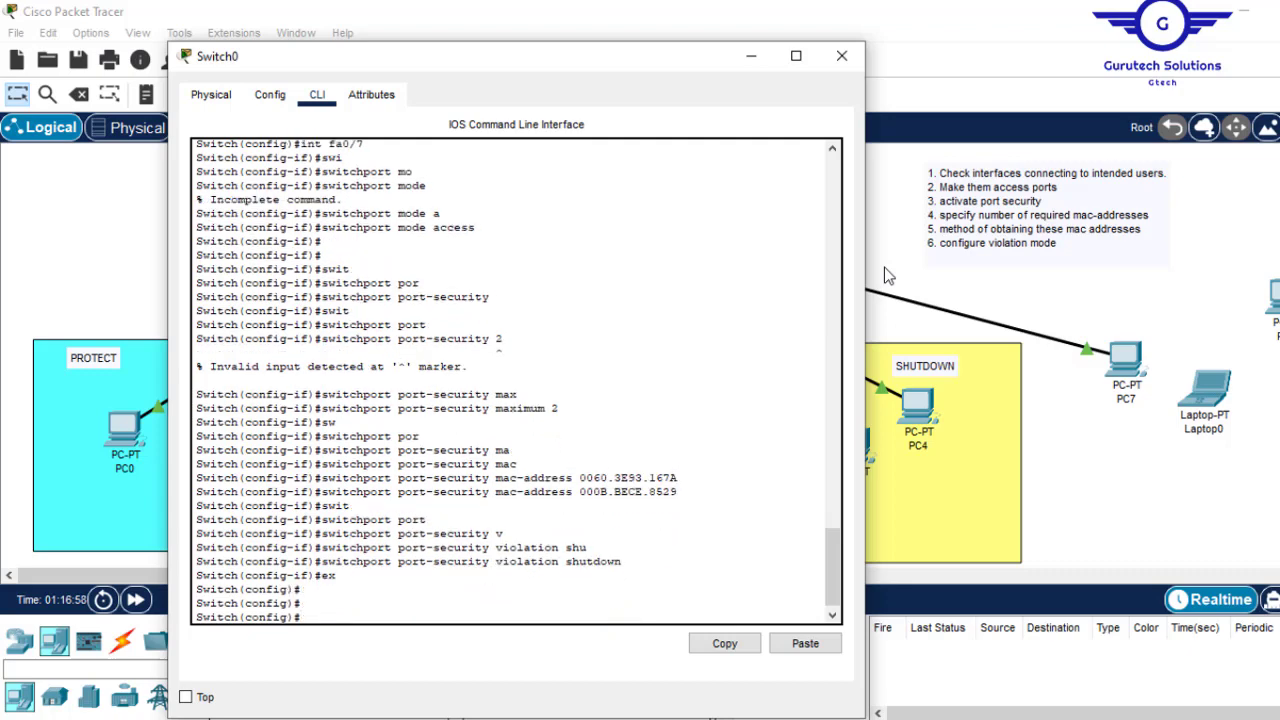
{"action": "type", "text": "do wr"}
{"action": "key", "text": "Return"}
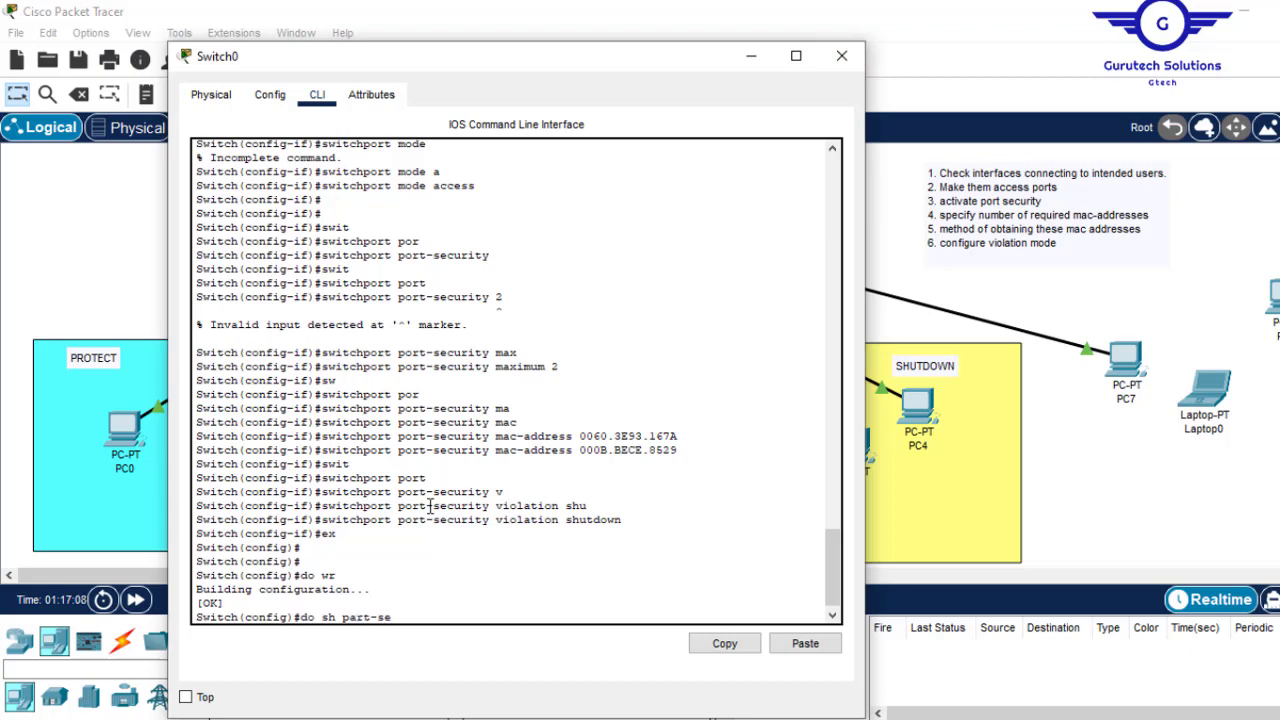
- Display the port-security summary with do sh port-se and examine the Fa0/7 row's maximum and current address counts
{"action": "type", "text": "do sh part-se"}
{"action": "key", "text": "Return"}
{"action": "key", "text": "Up"}
{"action": "key", "text": "Left"}
{"action": "key", "text": "Left"}
{"action": "key", "text": "BackSpace"}
{"action": "type", "text": "o"}
{"action": "key", "text": "Return"}
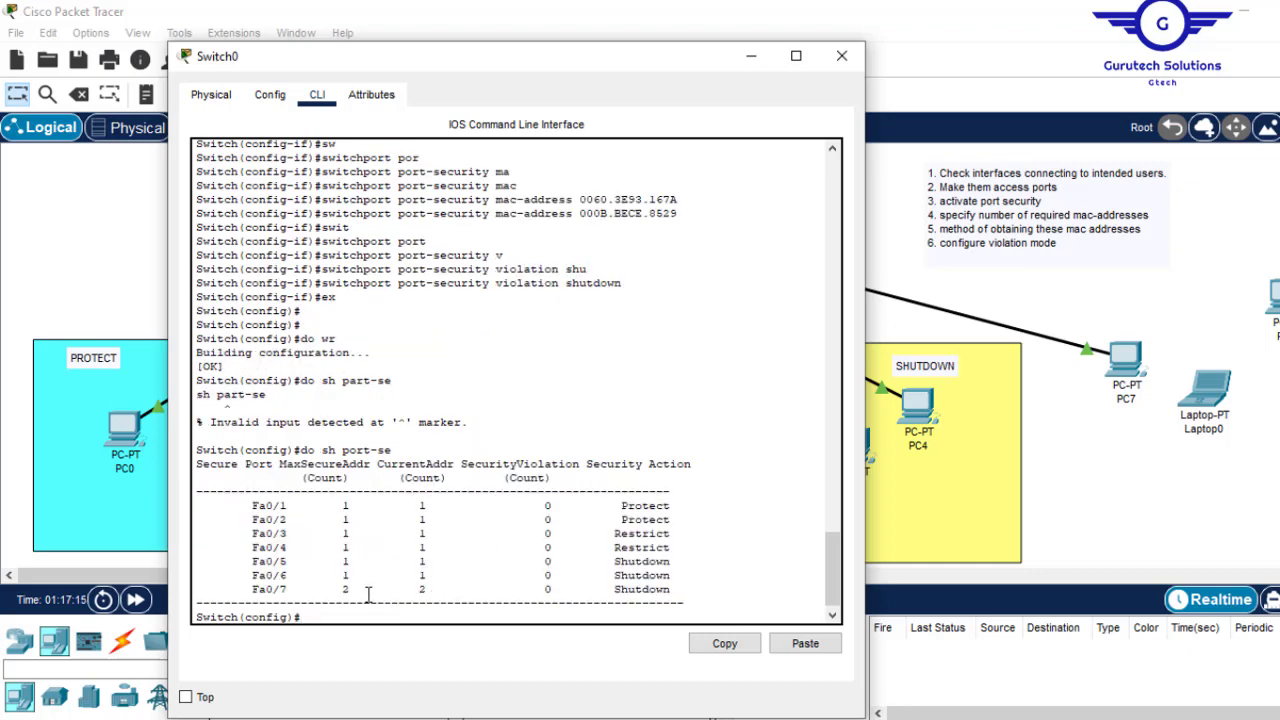
{"action": "left_click_drag", "start_coordinate": [250, 592], "coordinate": [657, 586]}
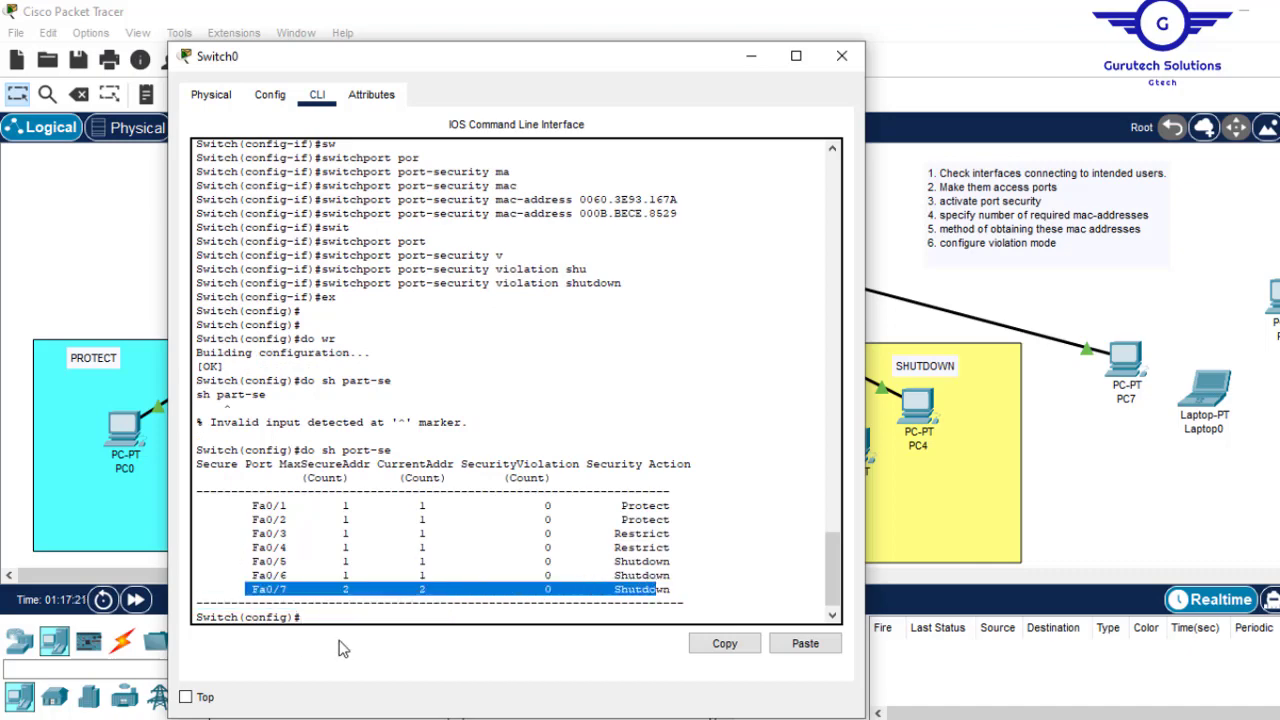
{"action": "left_click", "coordinate": [357, 593]}
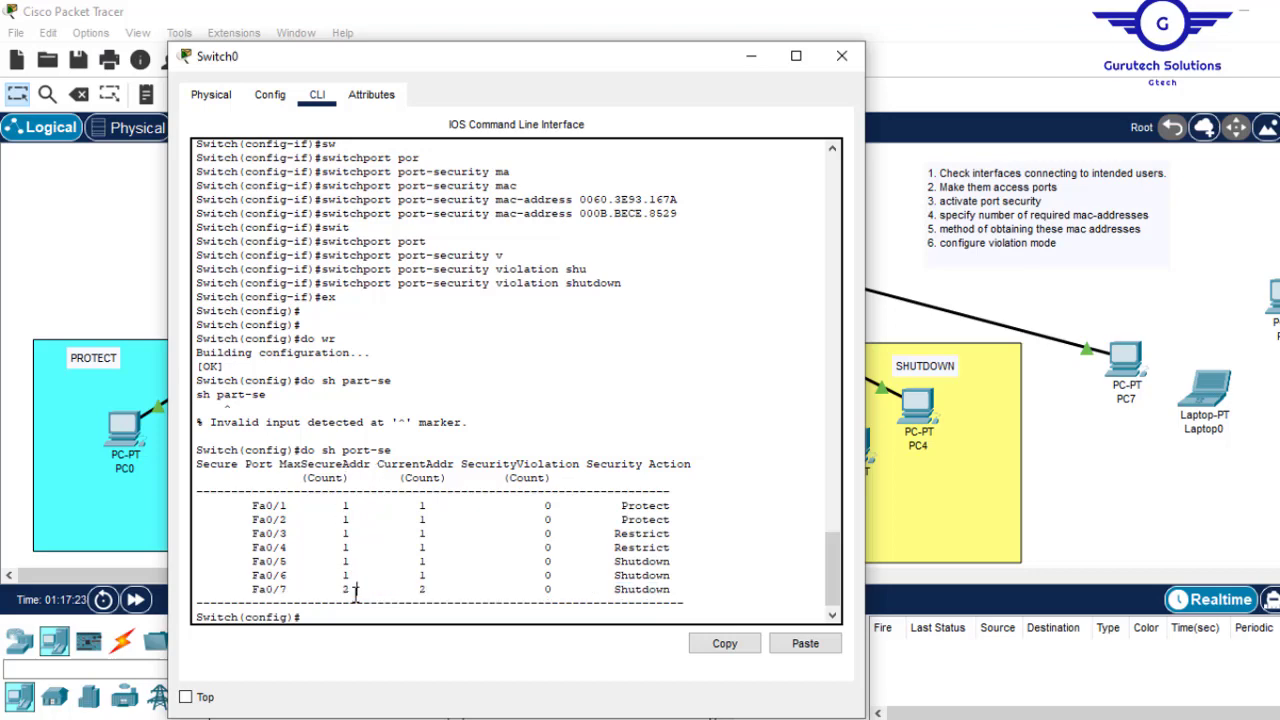
{"action": "left_click_drag", "start_coordinate": [351, 592], "coordinate": [346, 592]}
{"action": "left_click_drag", "start_coordinate": [428, 589], "coordinate": [421, 589]}
{"action": "left_click", "coordinate": [572, 544]}
- Display the MAC address table with do sh mac-add, examine the Fa0/7 entries, and return to the topology
{"action": "key", "text": "Return"}
{"action": "key", "text": "Return"}
{"action": "key", "text": "Return"}
{"action": "key", "text": "Return"}
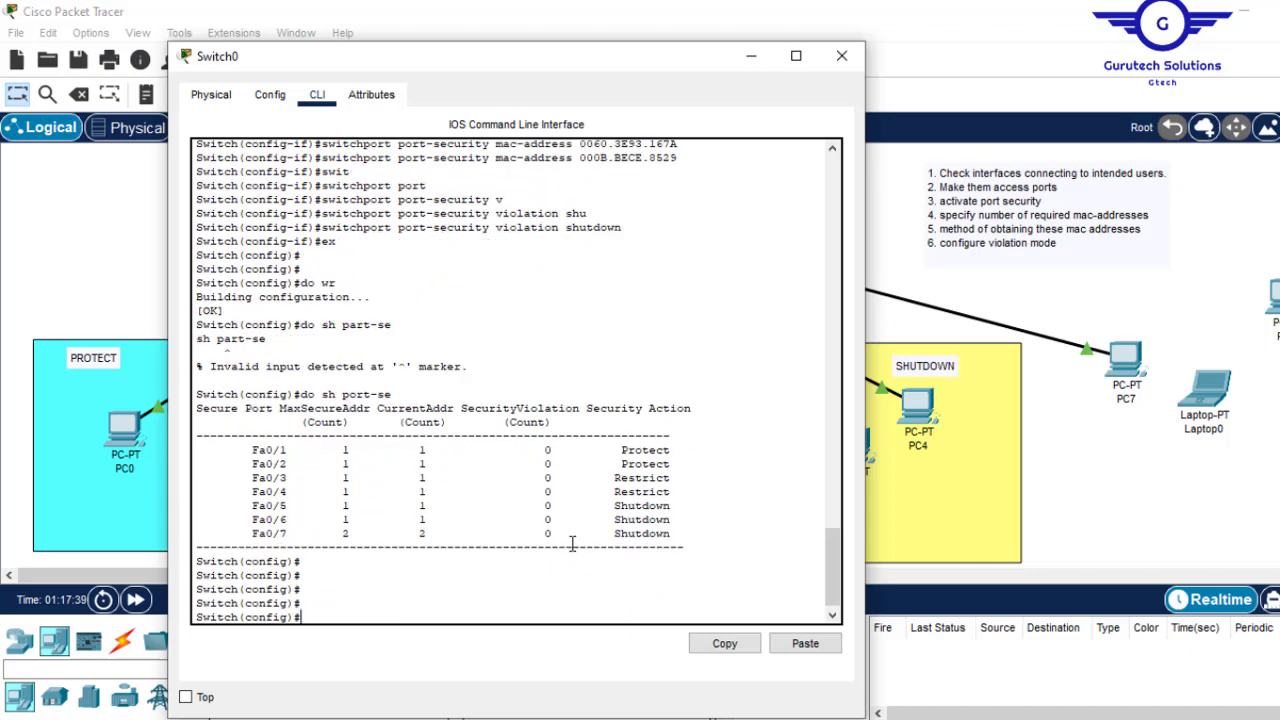
{"action": "type", "text": "do sh mac-ad"}
{"action": "key", "text": "Return"}
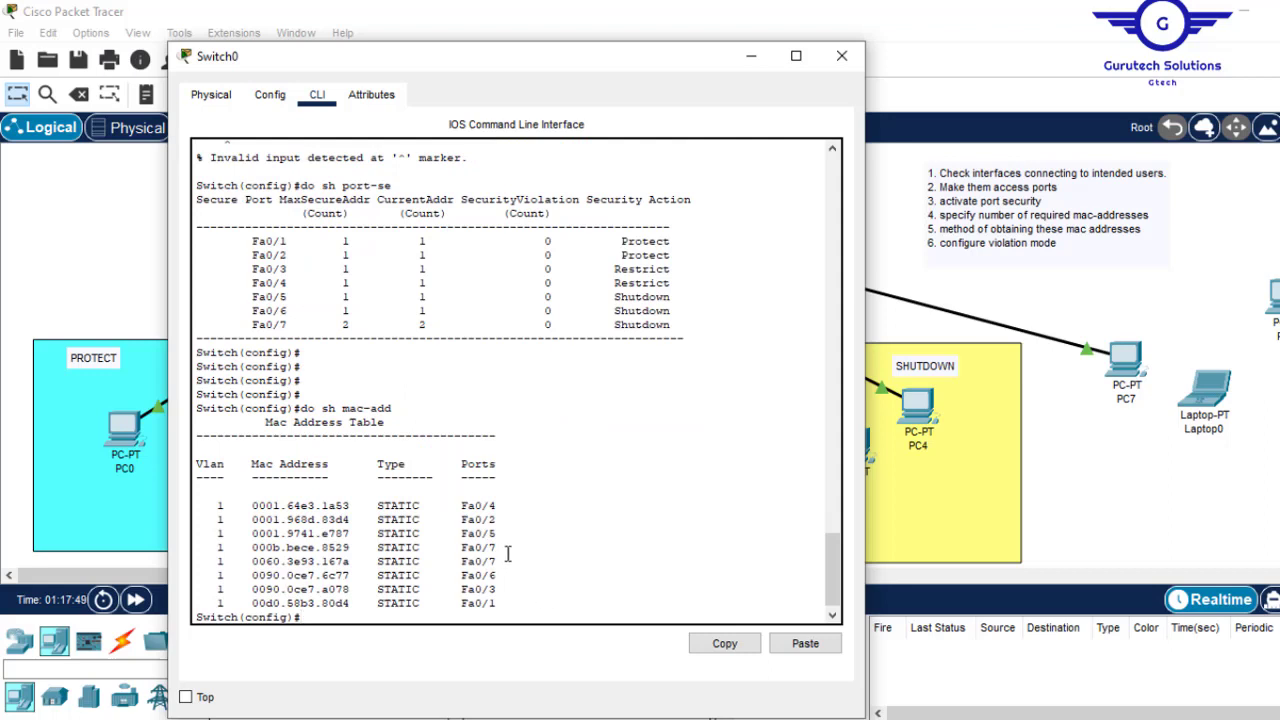
{"action": "left_click_drag", "start_coordinate": [497, 565], "coordinate": [186, 548]}
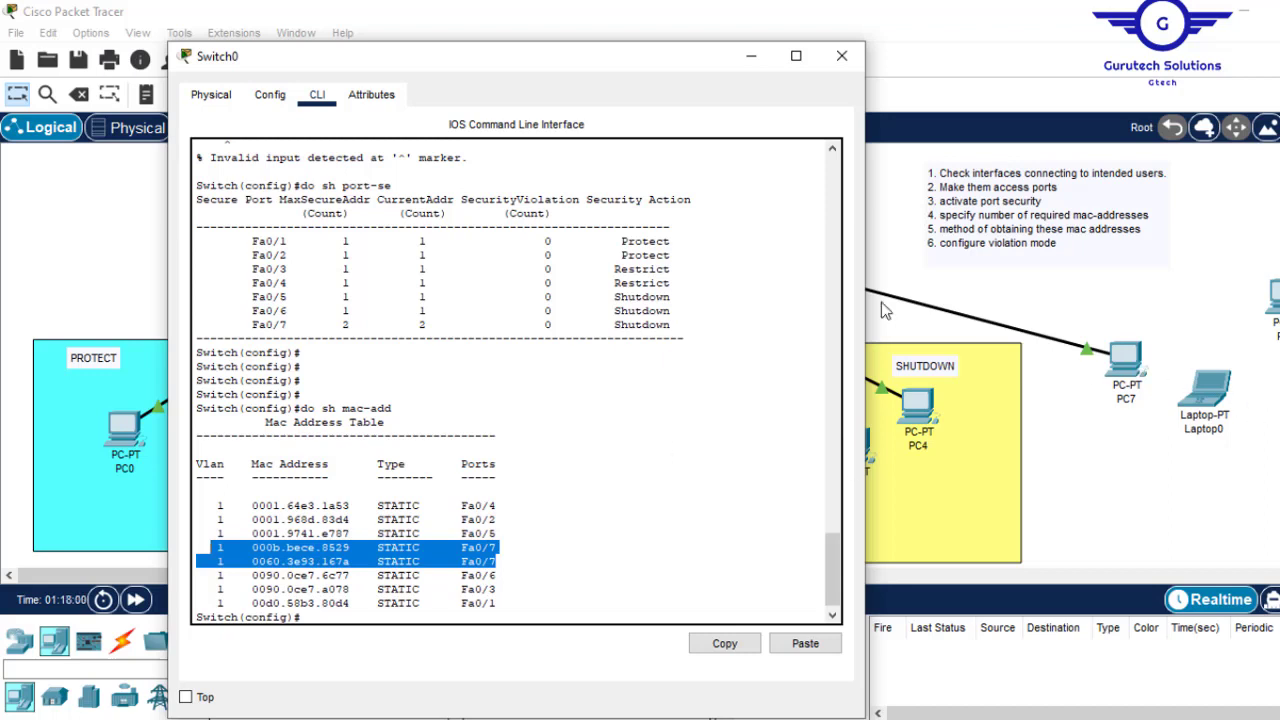
{"action": "left_click", "coordinate": [675, 432]}
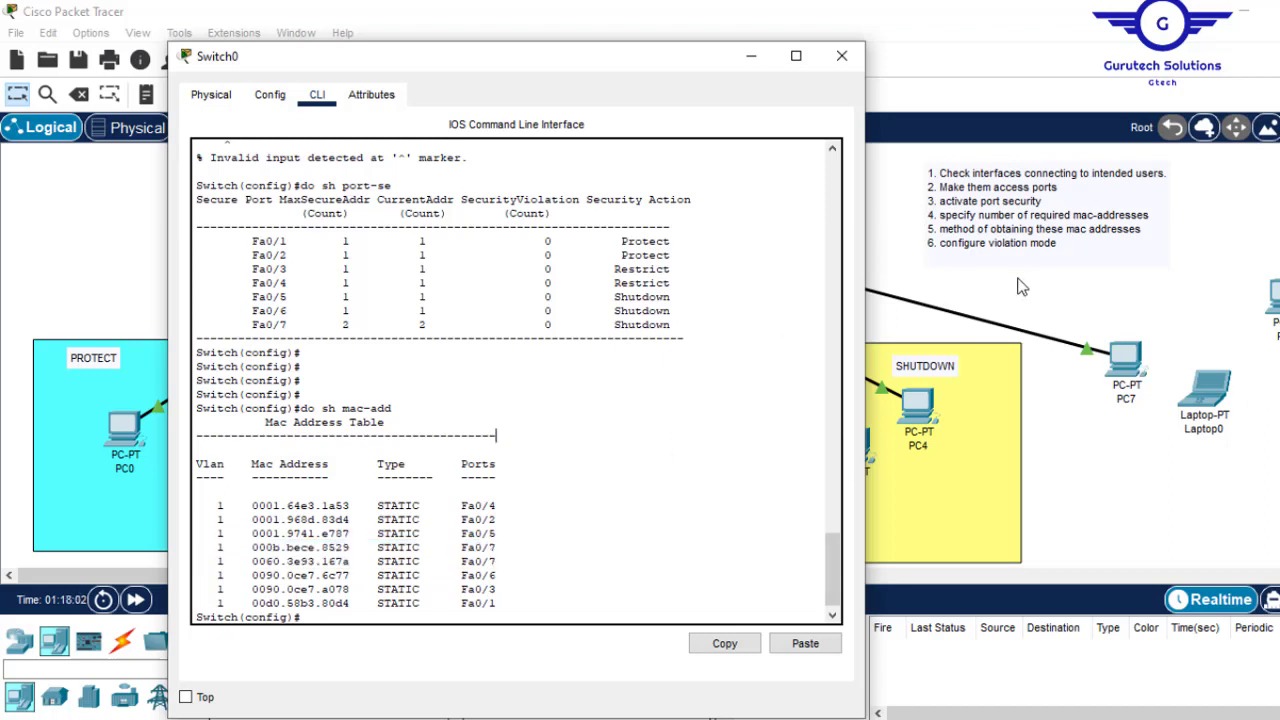
{"action": "left_click", "coordinate": [1095, 501]}
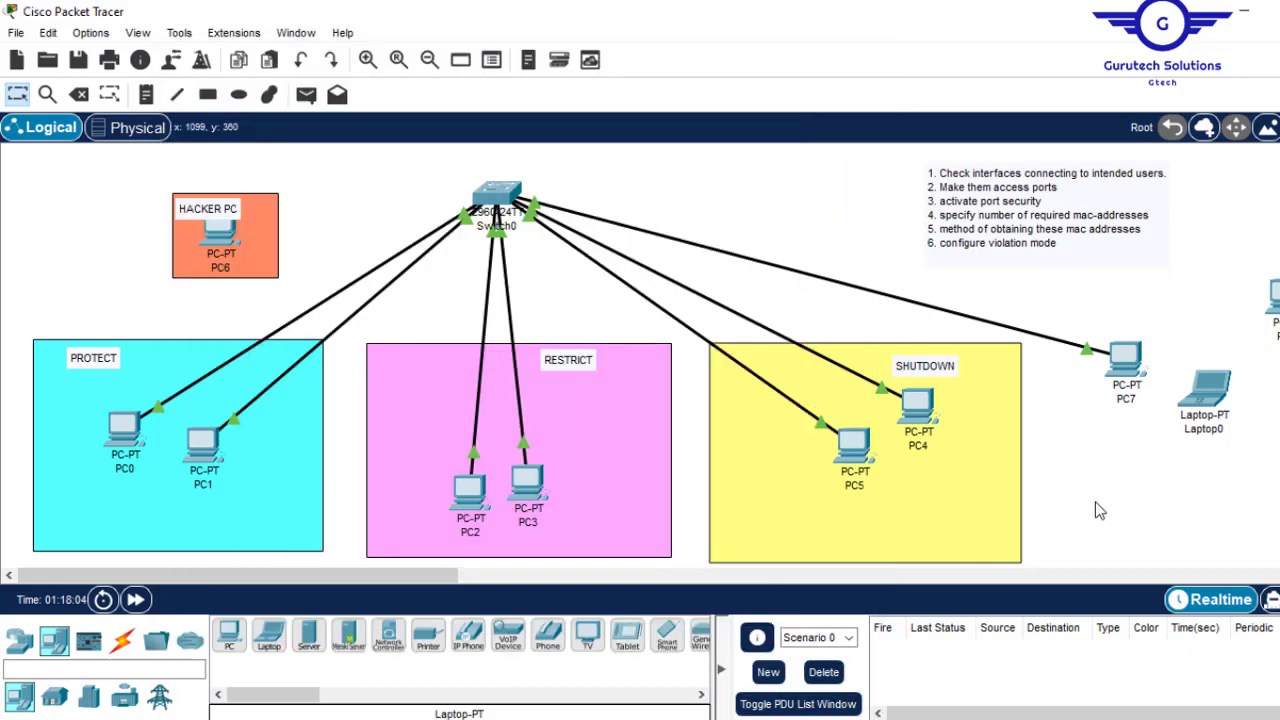
- Detach the switch cable from PC7 and plug it back into PC7's FastEthernet0 port
{"action": "left_click", "coordinate": [1085, 349]}
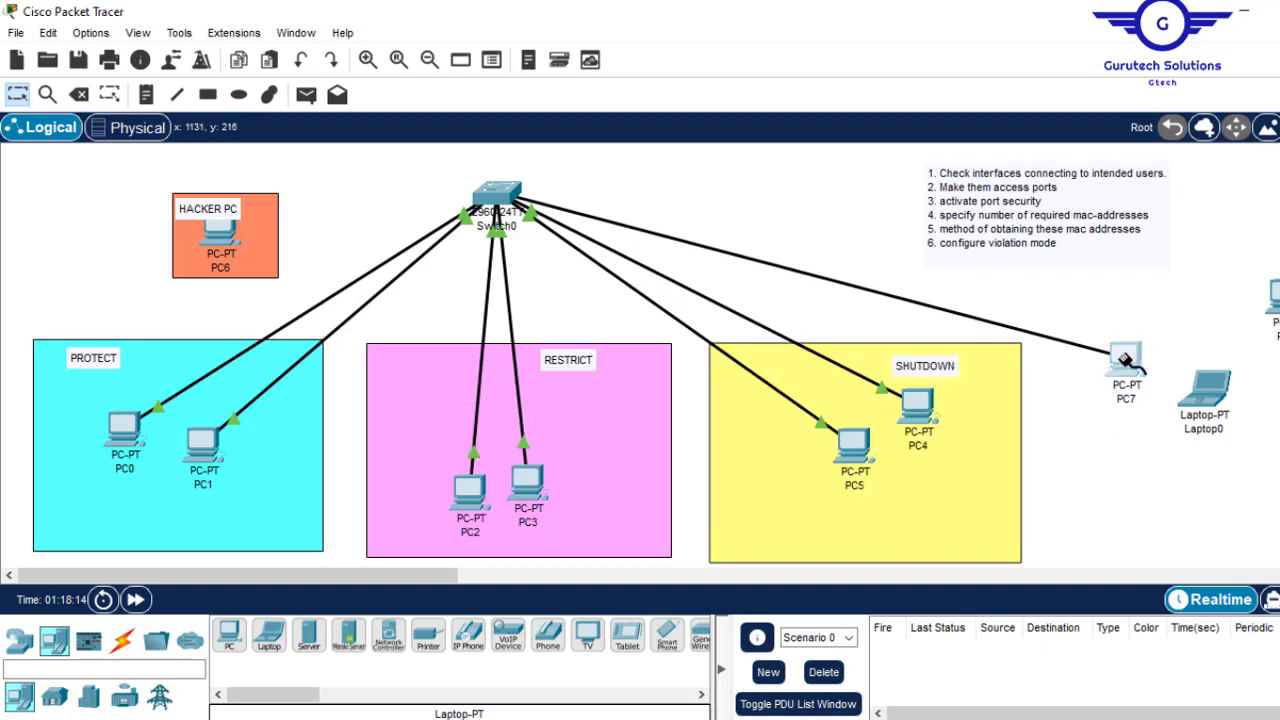
{"action": "left_click", "coordinate": [1122, 356]}
{"action": "left_click", "coordinate": [1188, 438]}
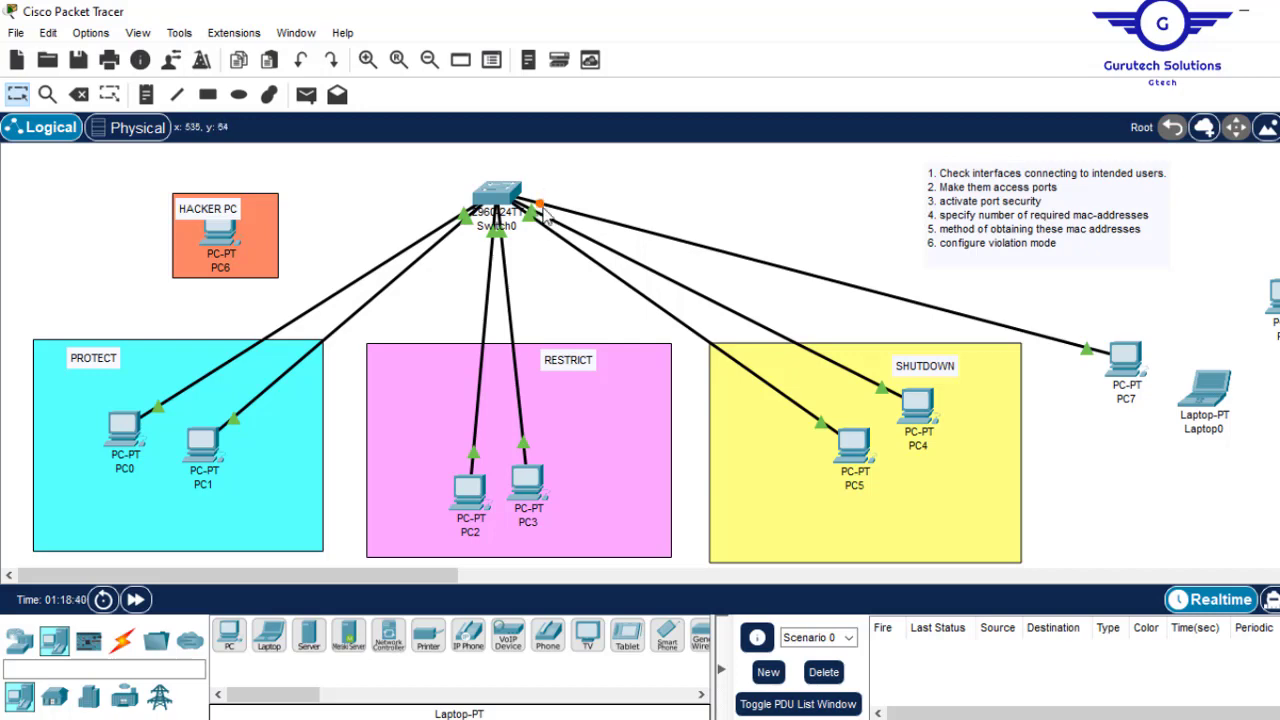
- Test PC7's connectivity by pinging 192.168.1.10 from its Command Prompt, and close PC7's window
{"action": "mouse_move", "coordinate": [549, 226]}
{"action": "left_click", "coordinate": [1123, 365]}
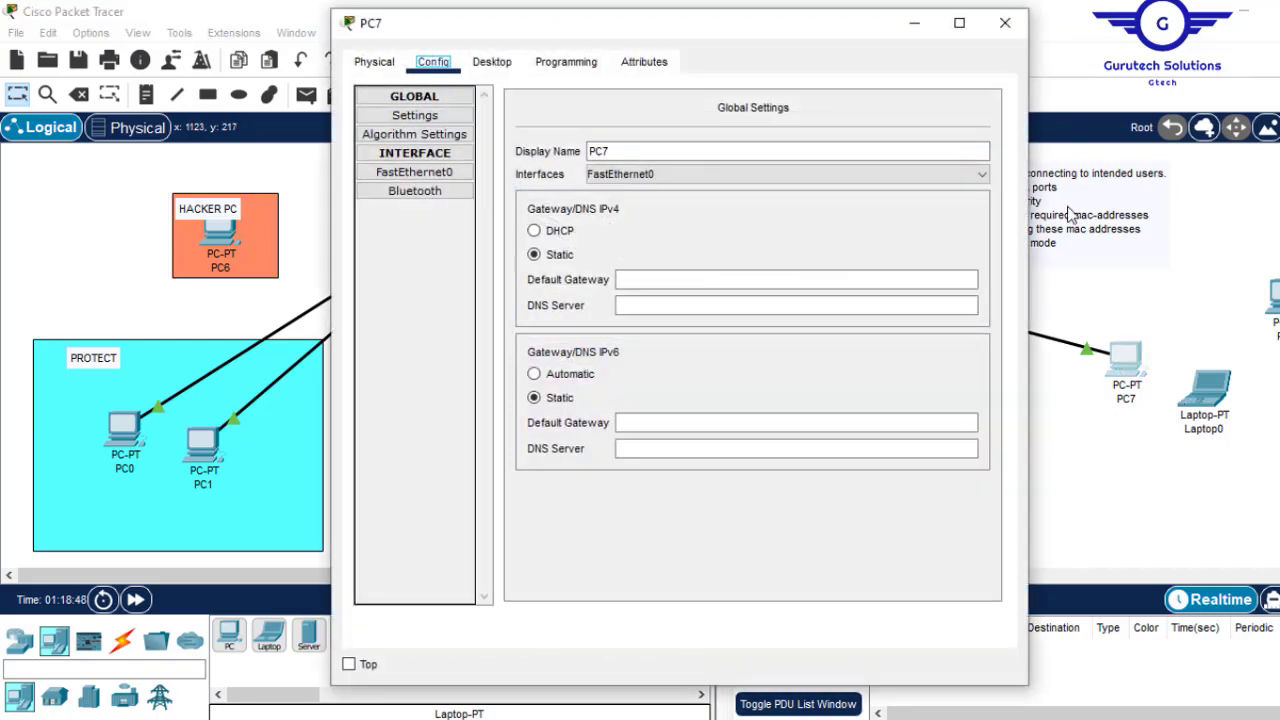
{"action": "left_click", "coordinate": [491, 62]}
{"action": "left_click_drag", "start_coordinate": [623, 29], "coordinate": [913, 63]}
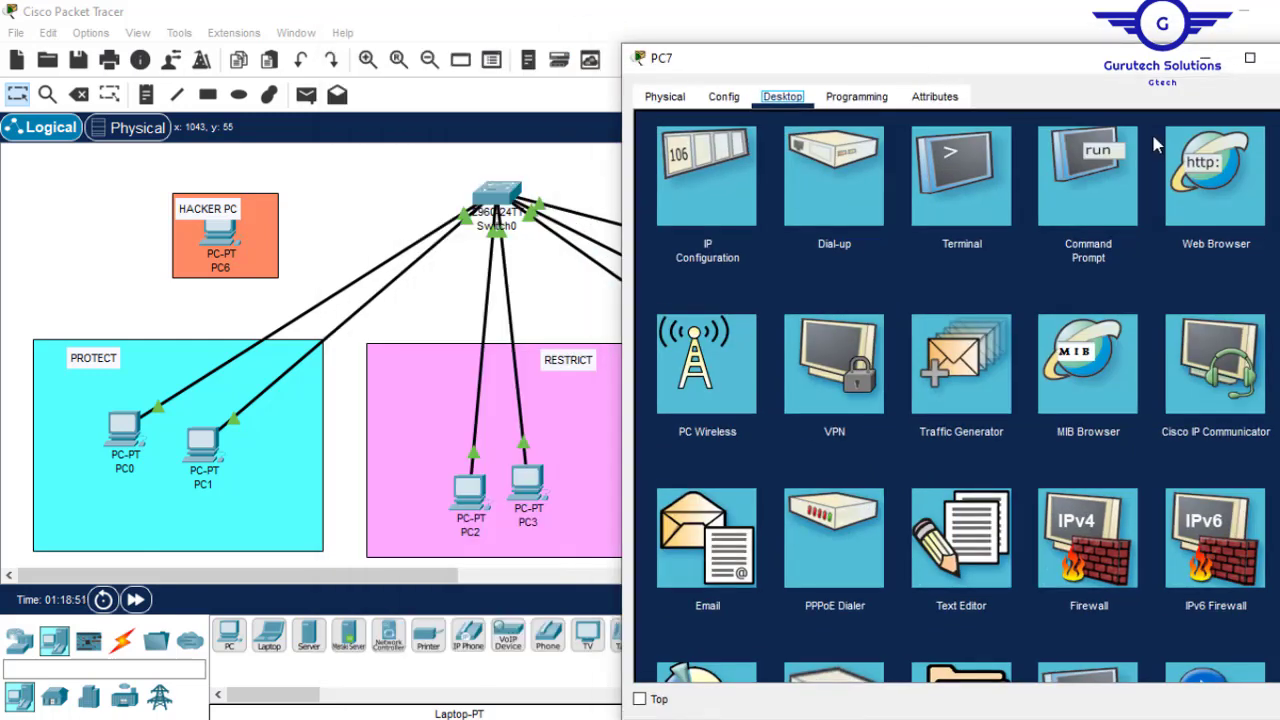
{"action": "left_click", "coordinate": [1095, 177]}
{"action": "type", "text": "ping"}
{"action": "right_click", "coordinate": [845, 267]}
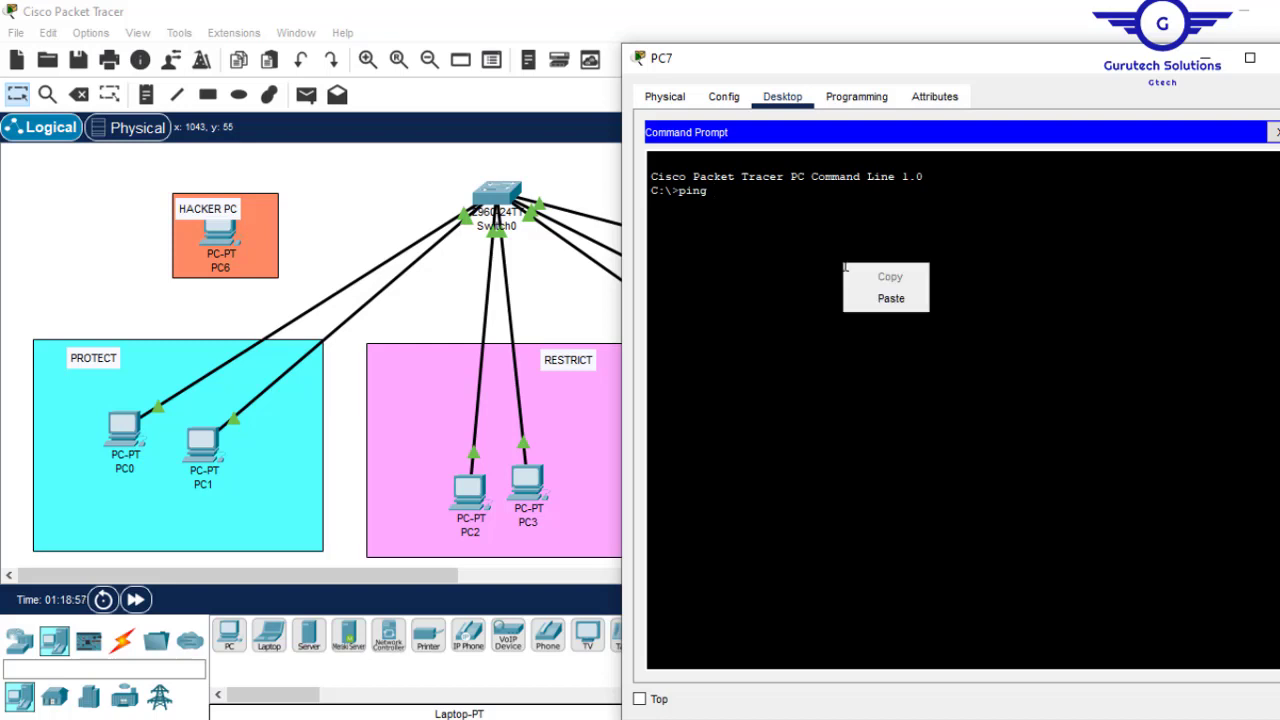
{"action": "left_click", "coordinate": [776, 202]}
{"action": "type", "text": "192.168"}
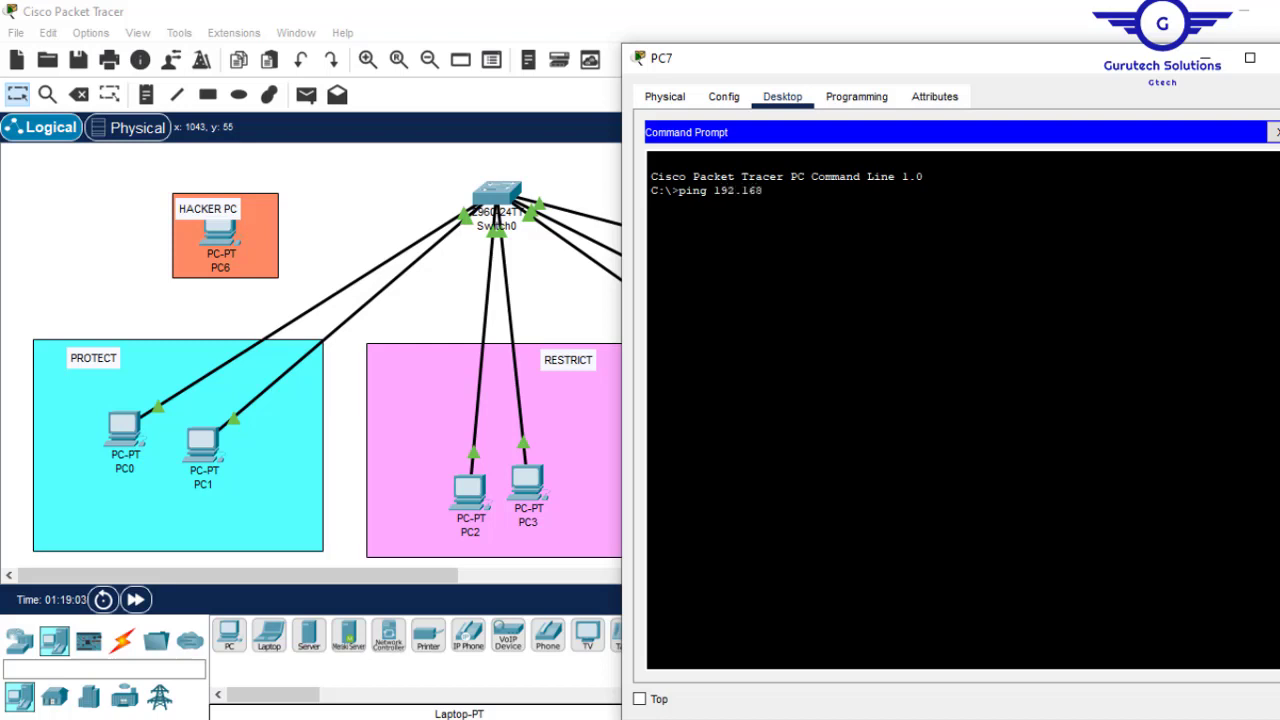
{"action": "type", "text": ".1.10"}
{"action": "key", "text": "Return"}
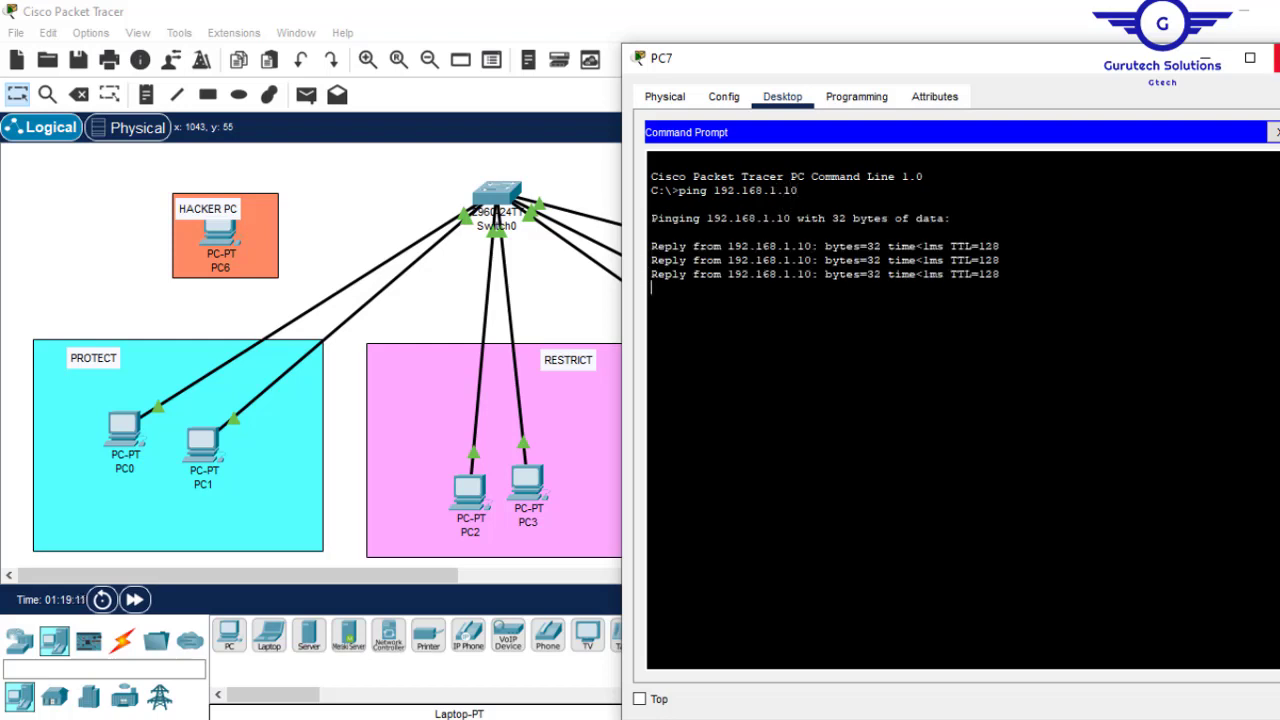
{"action": "left_click", "coordinate": [1275, 58]}
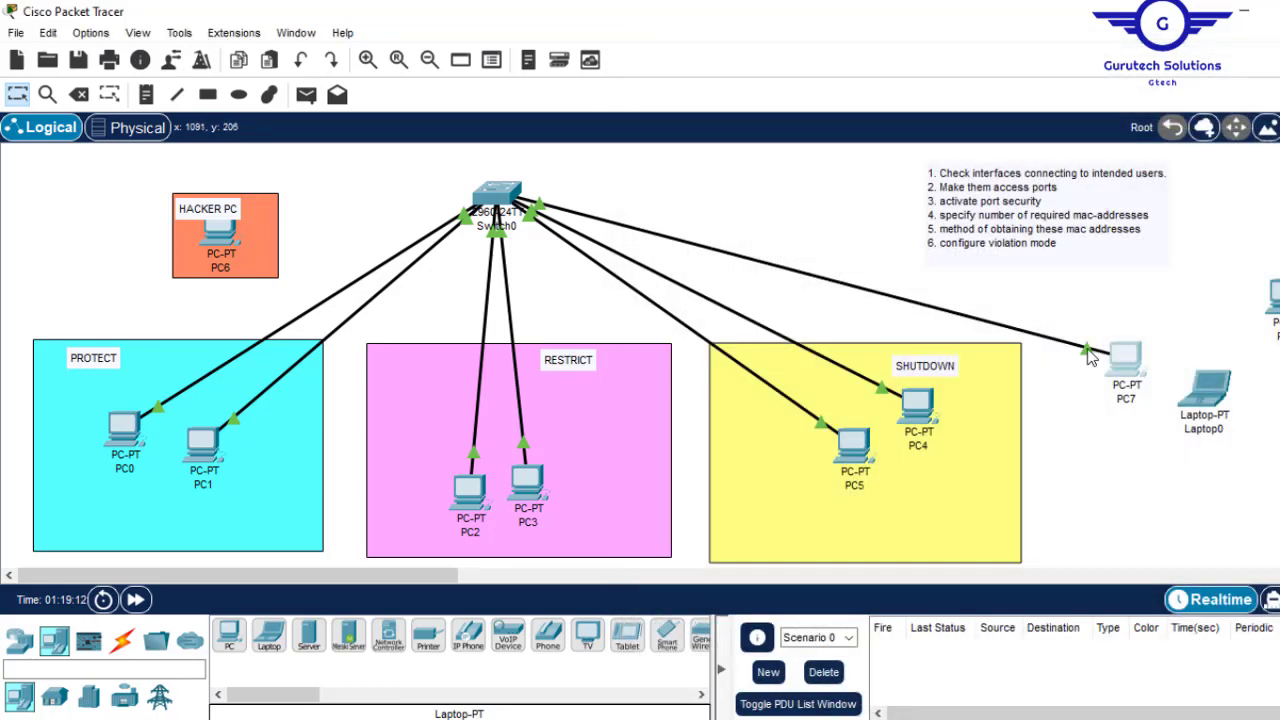
- Reconnect PC7's switch cable to Laptop0's FastEthernet0 port and reposition Laptop0 just above PC7
{"action": "left_click", "coordinate": [1215, 401]}
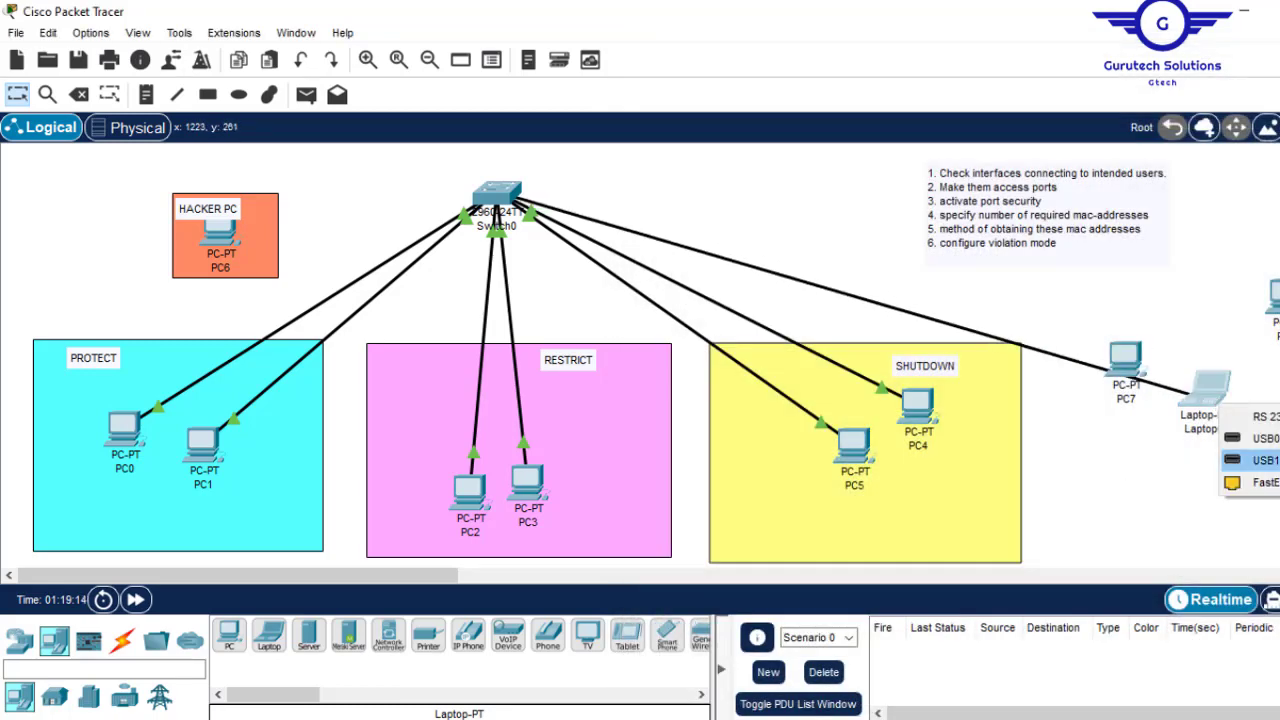
{"action": "left_click", "coordinate": [1262, 482]}
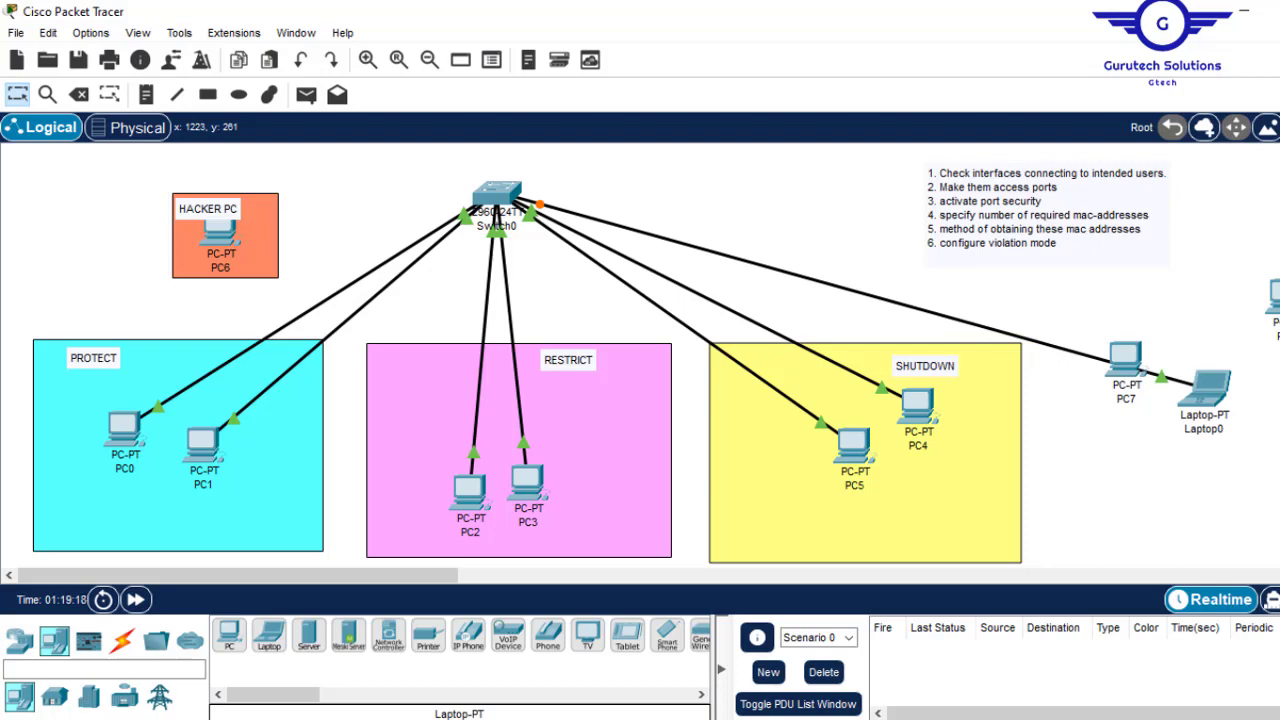
{"action": "left_click_drag", "start_coordinate": [1210, 390], "coordinate": [1080, 313]}
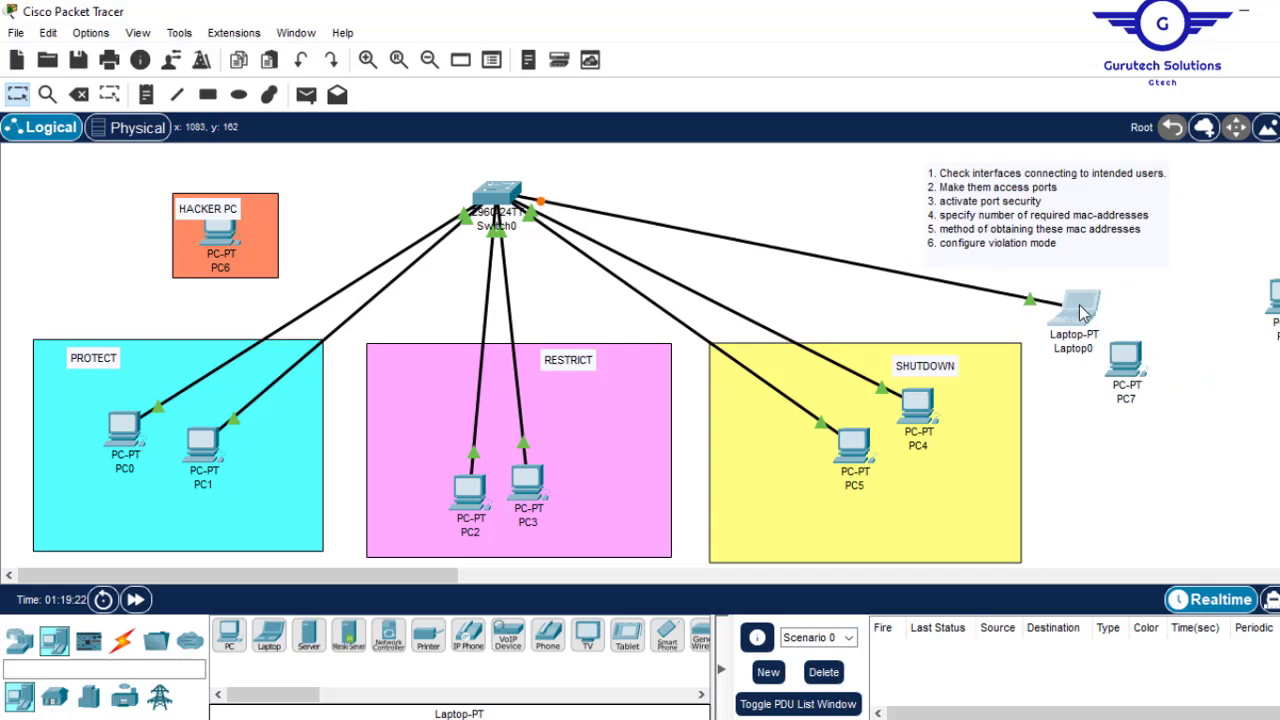
- Assign Laptop0 the static IPv4 address 192.168.1.71 in its IP Configuration and close its window
{"action": "left_click", "coordinate": [1080, 313]}
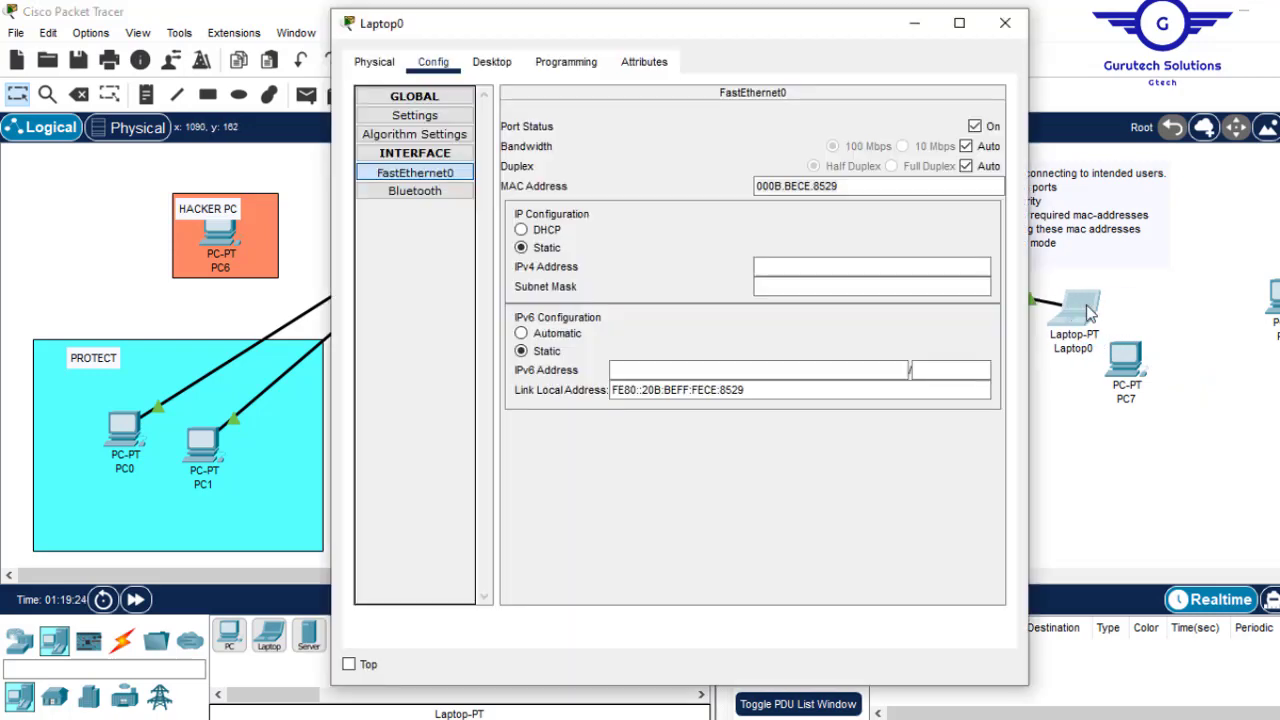
{"action": "left_click", "coordinate": [493, 61]}
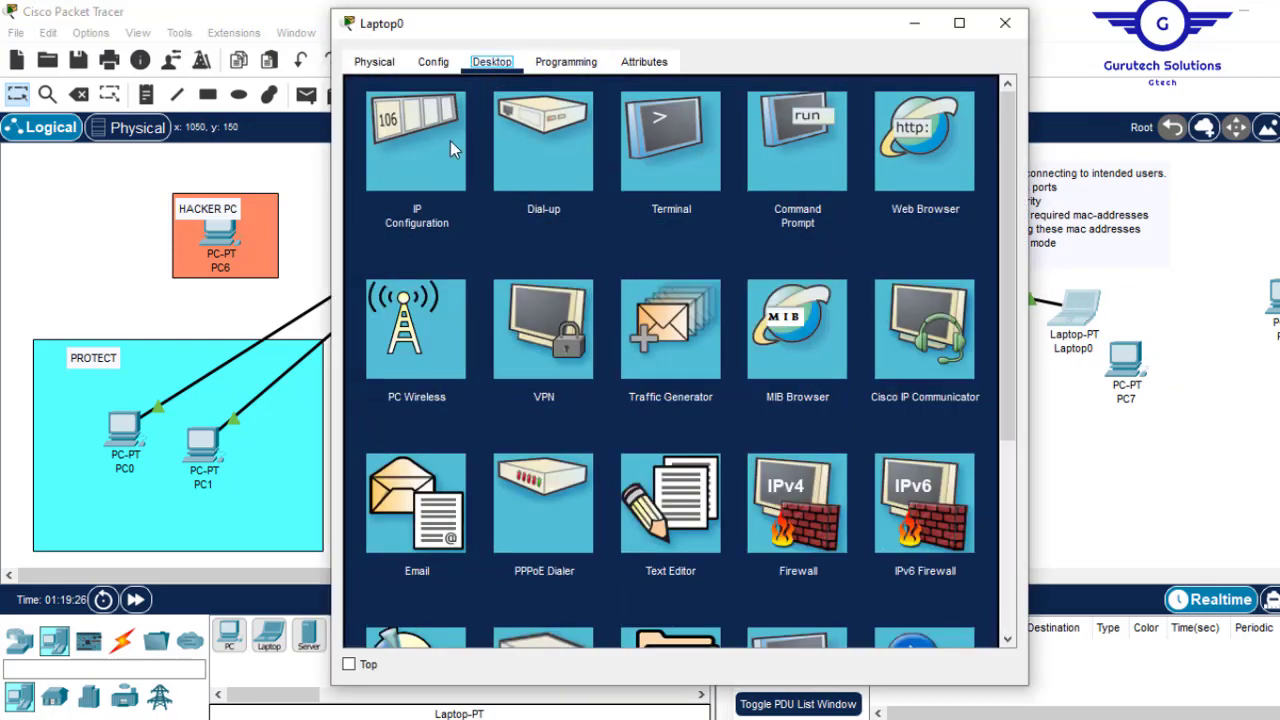
{"action": "left_click", "coordinate": [408, 141]}
{"action": "left_click", "coordinate": [592, 201]}
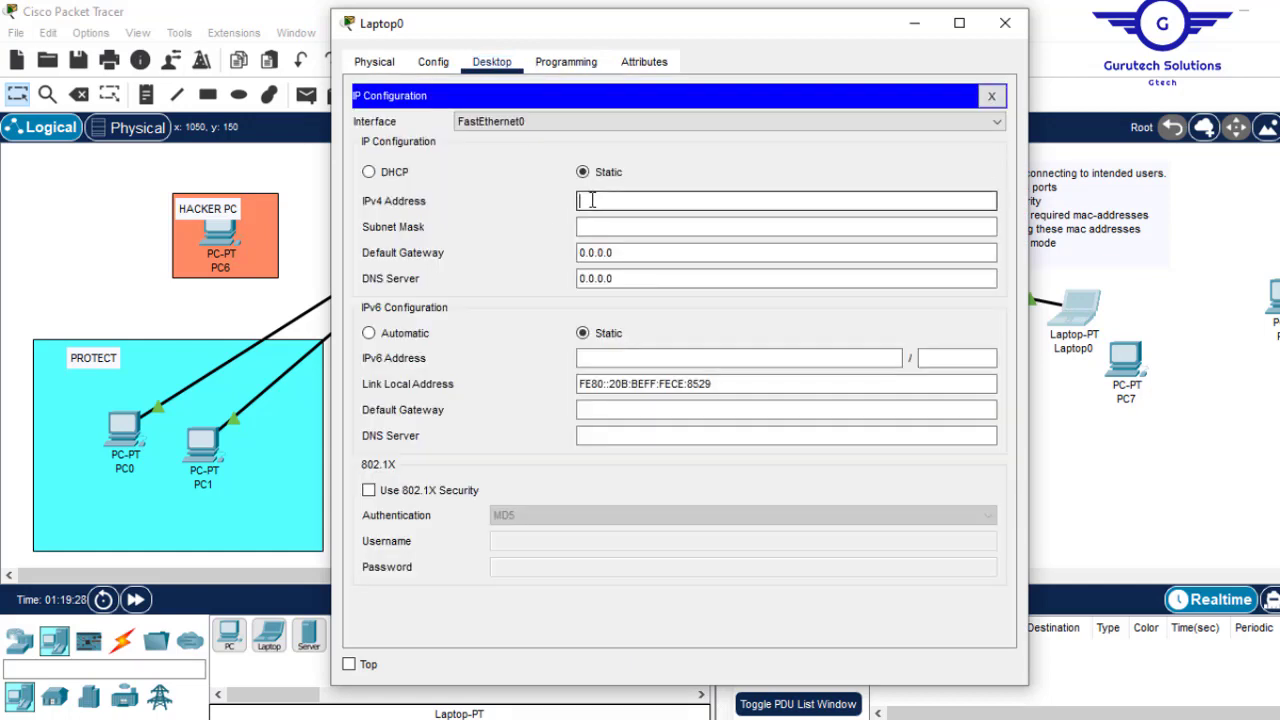
{"action": "type", "text": "192.168"}
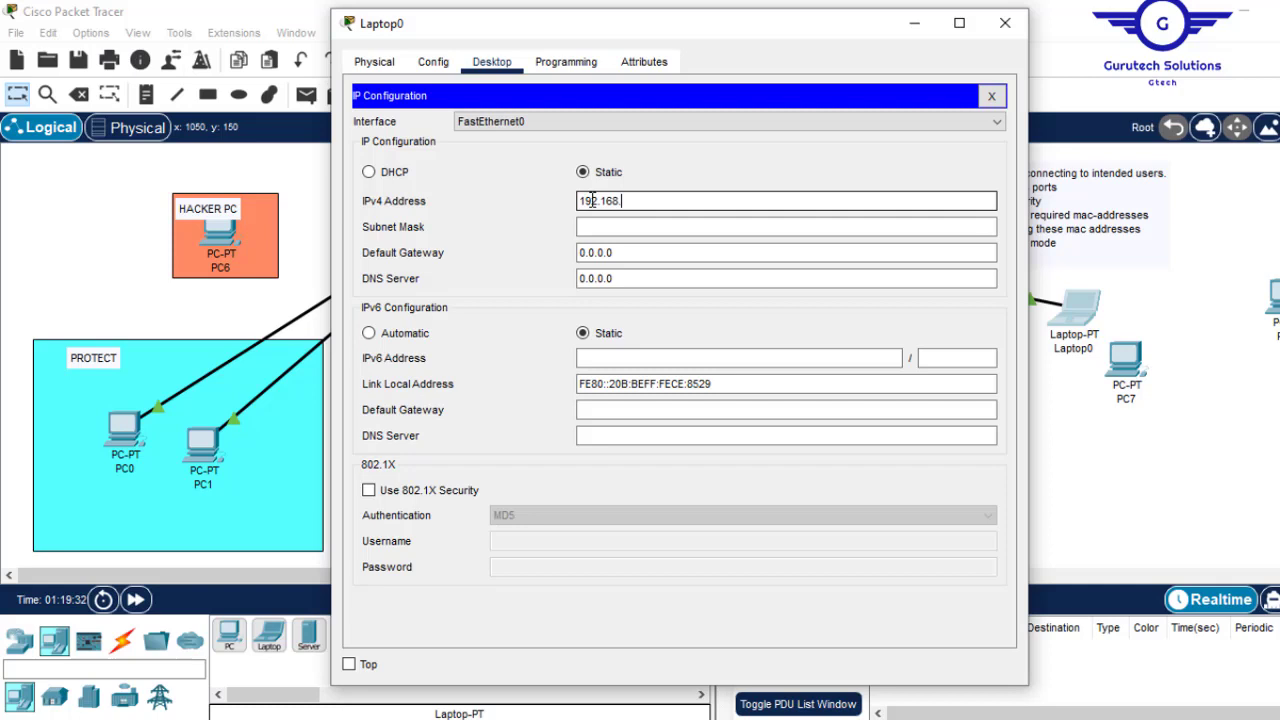
{"action": "type", "text": ".1."}
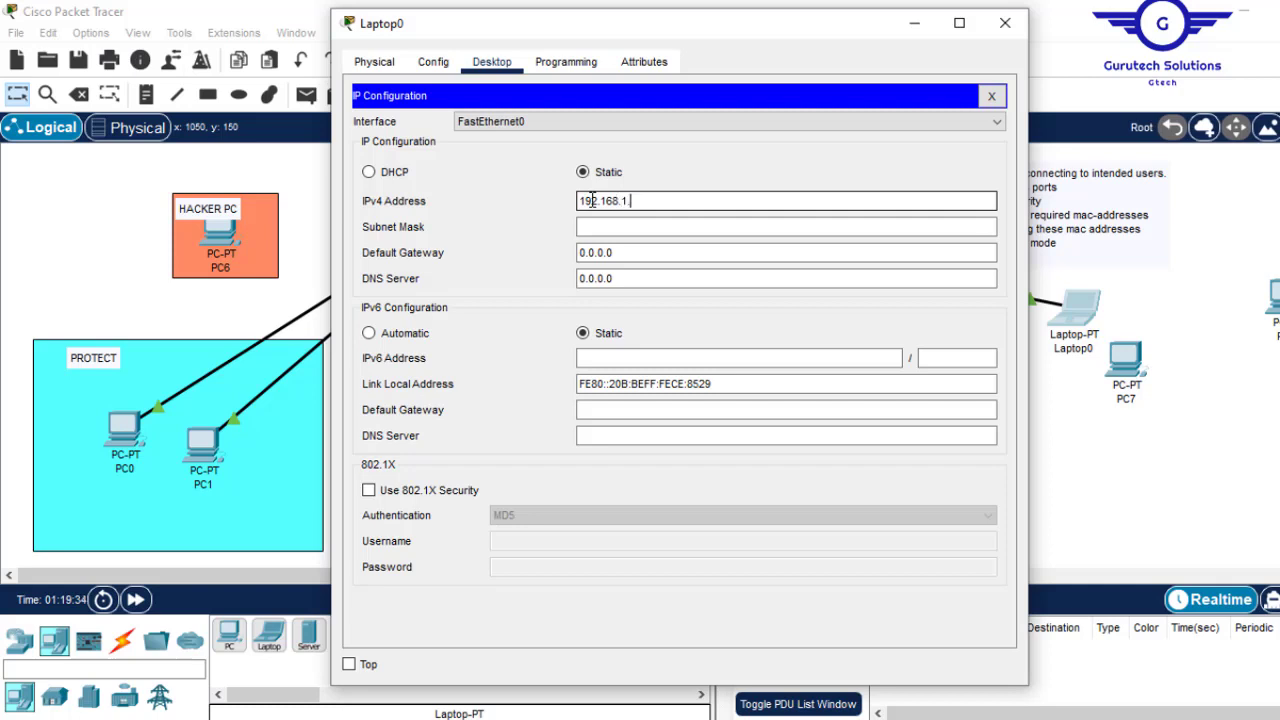
{"action": "type", "text": "71"}
{"action": "left_click", "coordinate": [622, 227]}
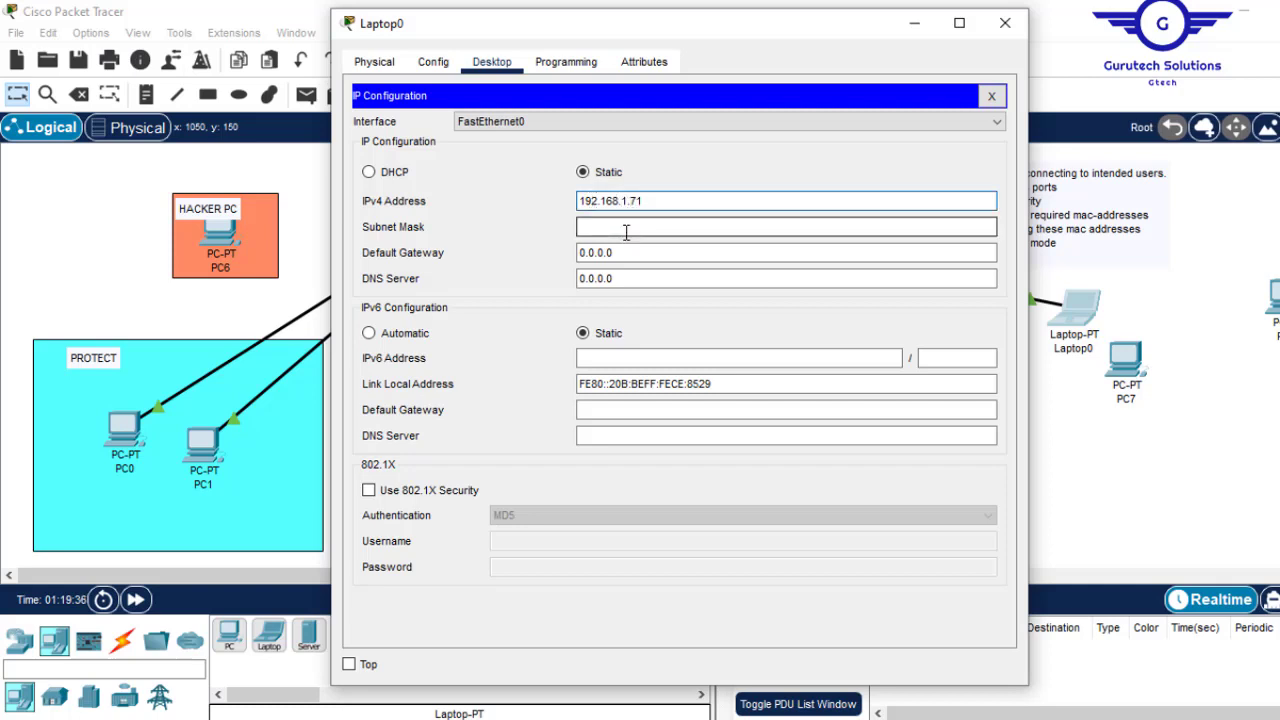
{"action": "left_click", "coordinate": [1005, 22]}
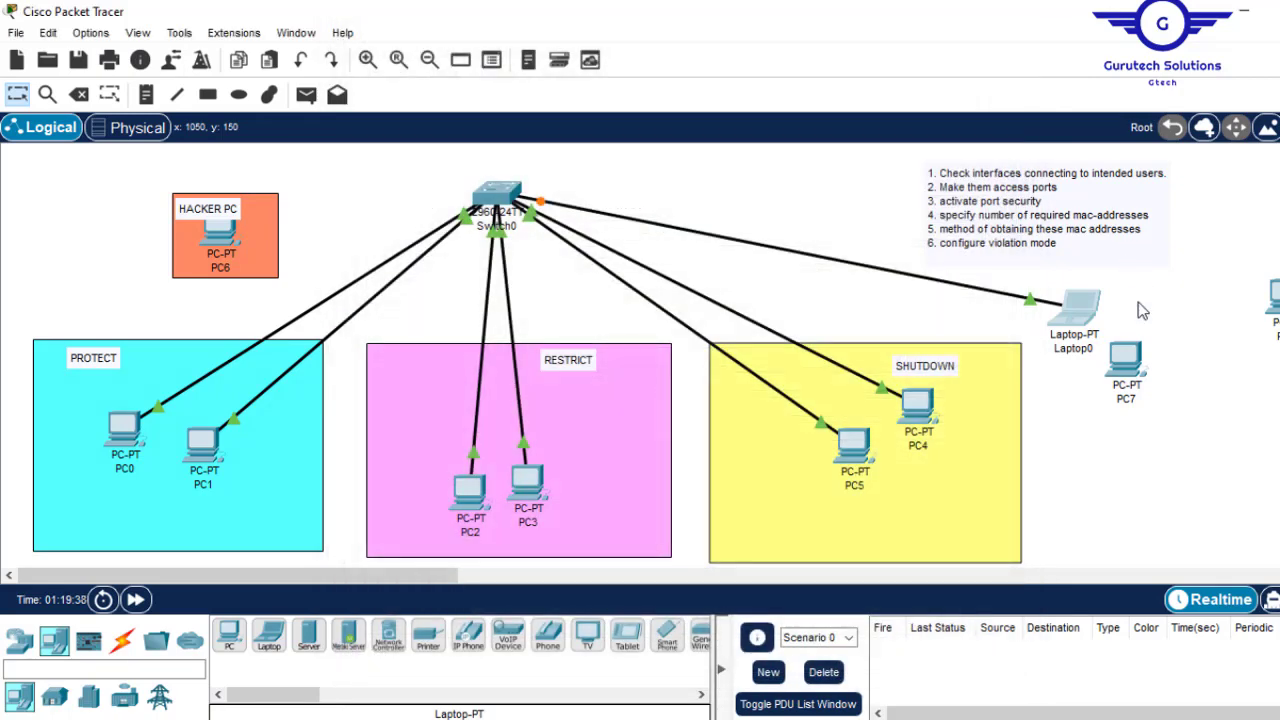
{"action": "mouse_move", "coordinate": [1123, 361]}
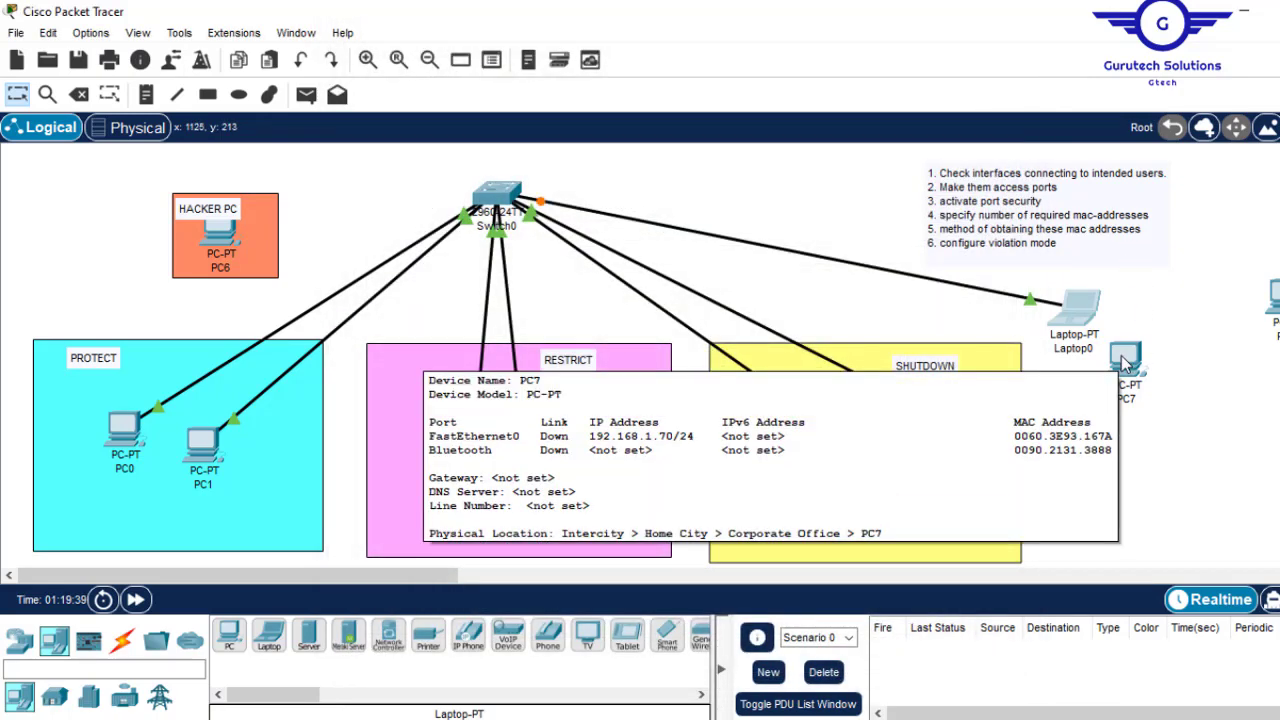
- Test Laptop0's connectivity by pinging 192.168.1.2 from its Command Prompt, and close Laptop0's window
{"action": "left_click", "coordinate": [1094, 325]}
{"action": "left_click_drag", "start_coordinate": [723, 28], "coordinate": [1049, 35]}
{"action": "left_click", "coordinate": [1128, 185]}
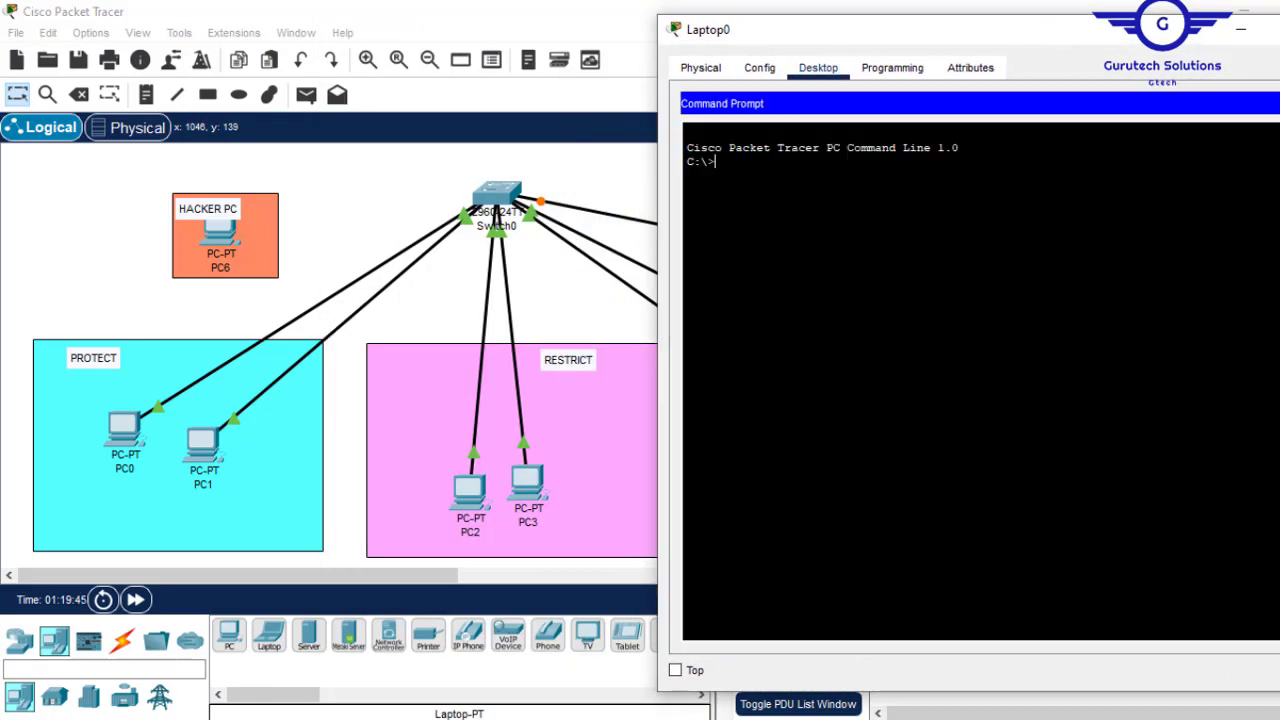
{"action": "type", "text": "ping 192.168.1.2"}
{"action": "key", "text": "Return"}
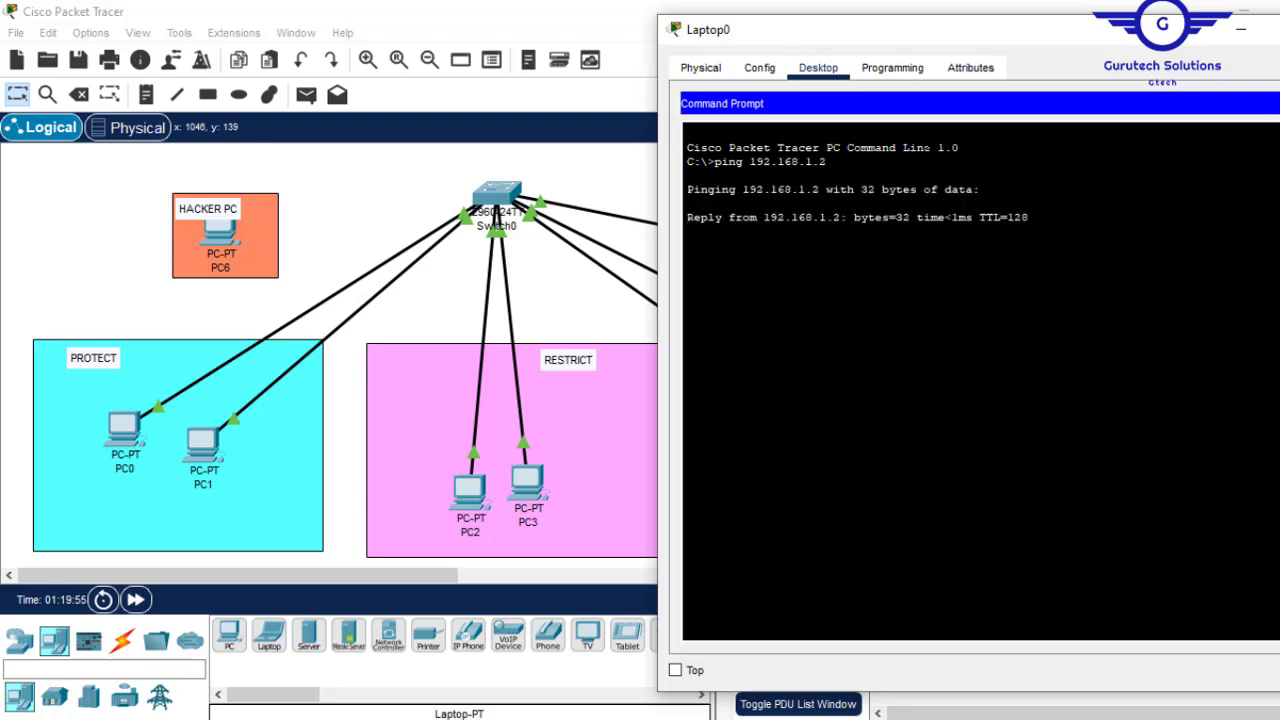
{"action": "left_click", "coordinate": [1279, 29]}
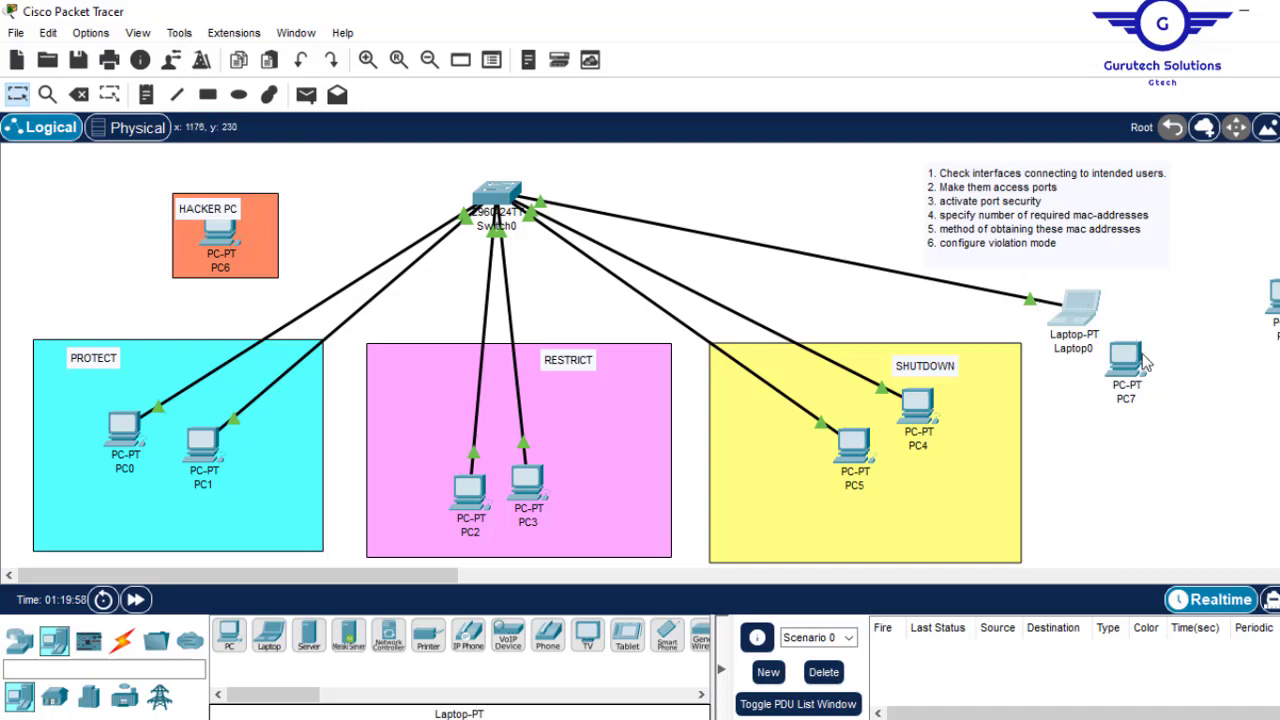
- Review the two static port-security MAC address entries for Fa0/7 in Switch0's CLI history, and close the switch window
{"action": "left_click", "coordinate": [502, 195]}
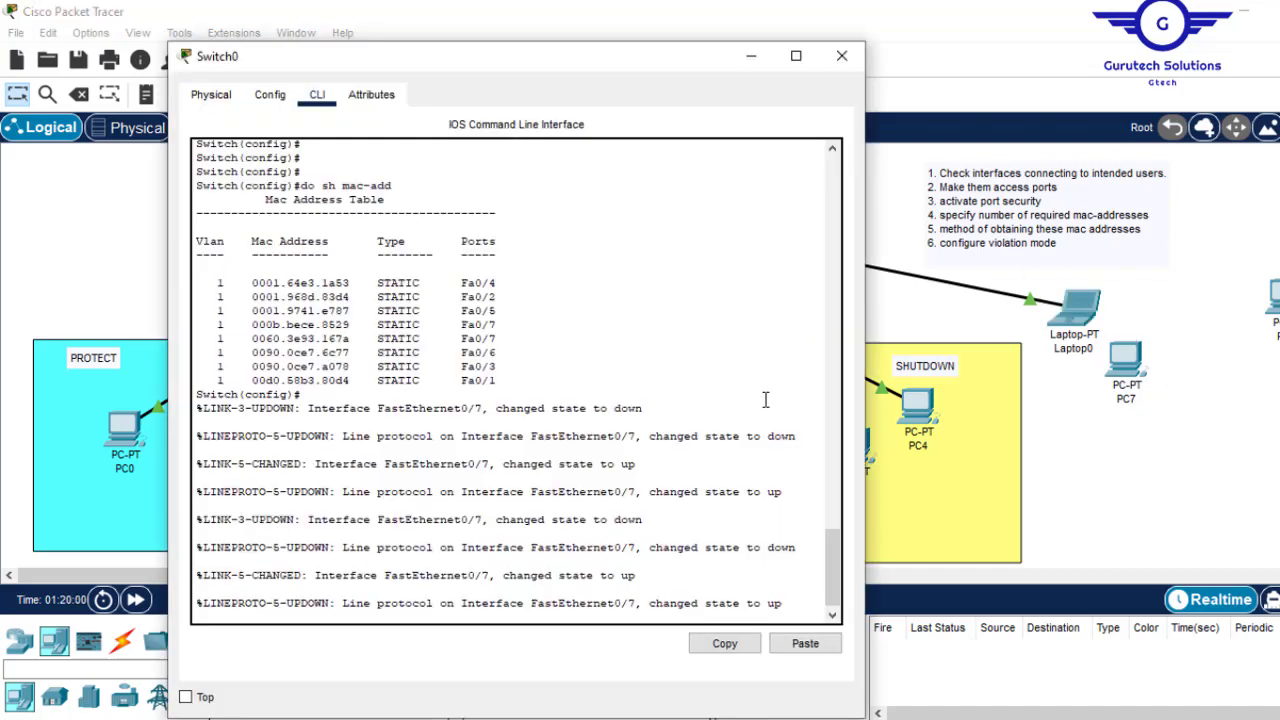
{"action": "left_click_drag", "start_coordinate": [835, 568], "coordinate": [822, 463]}
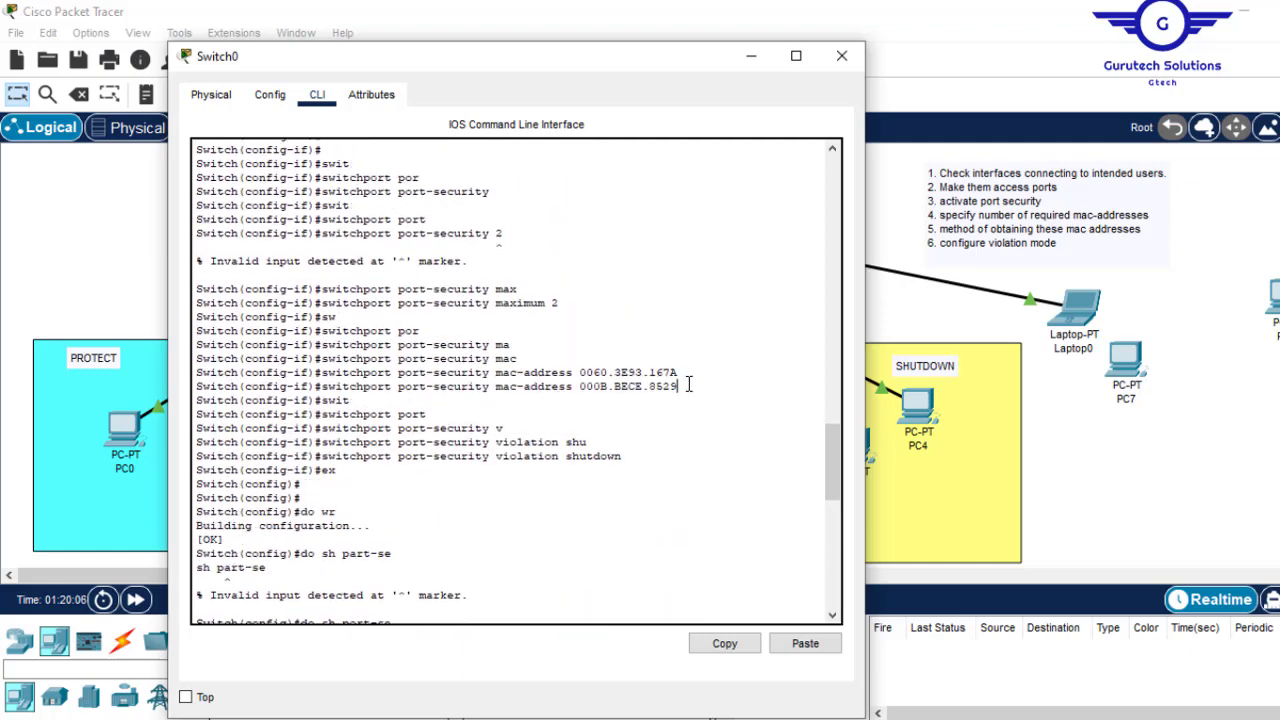
{"action": "left_click_drag", "start_coordinate": [688, 385], "coordinate": [578, 374]}
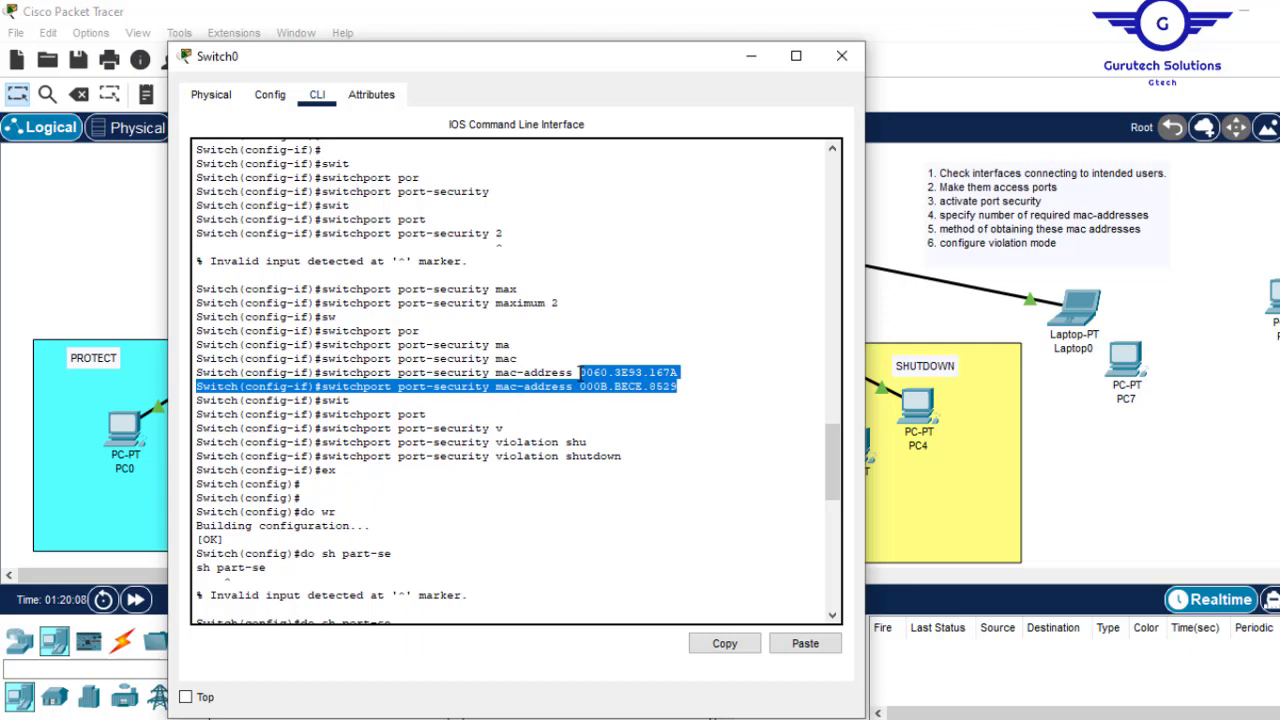
{"action": "left_click", "coordinate": [829, 64]}
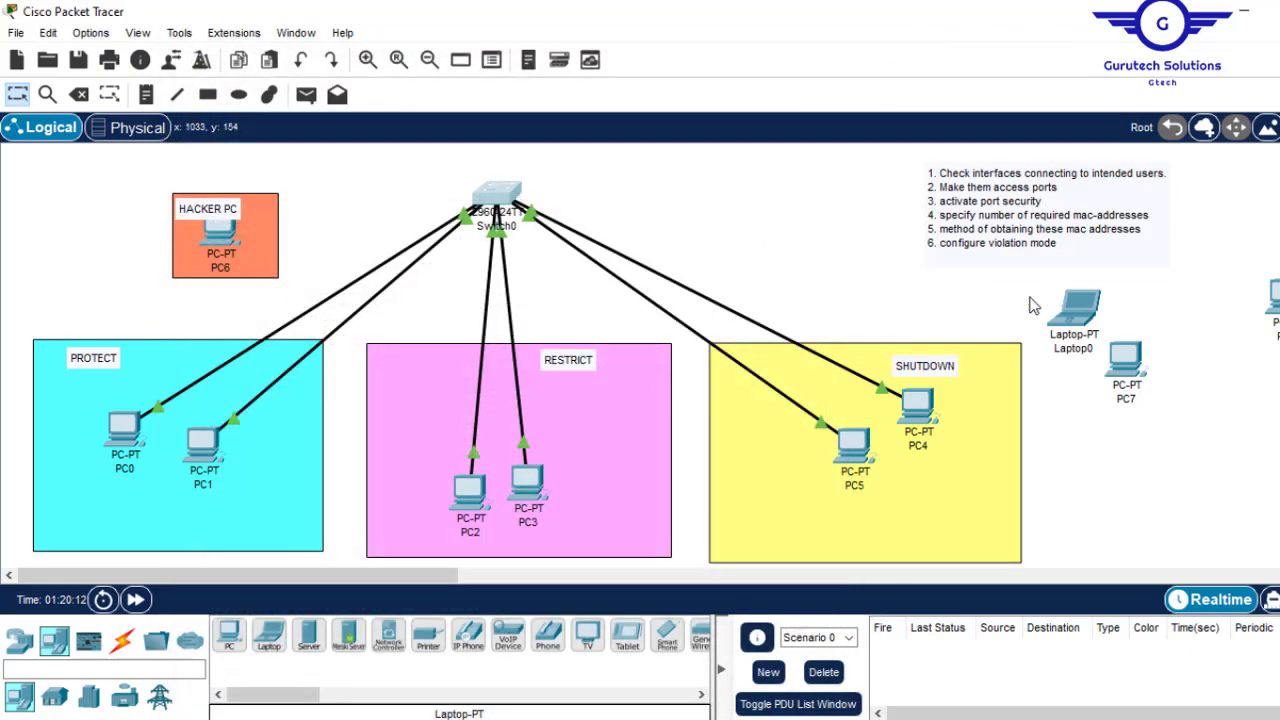
- Move the switch cable from Laptop0 to PC6's FastEthernet0 port and ping 192.168.1.10 from PC6's Command Prompt
{"action": "left_click", "coordinate": [219, 238]}
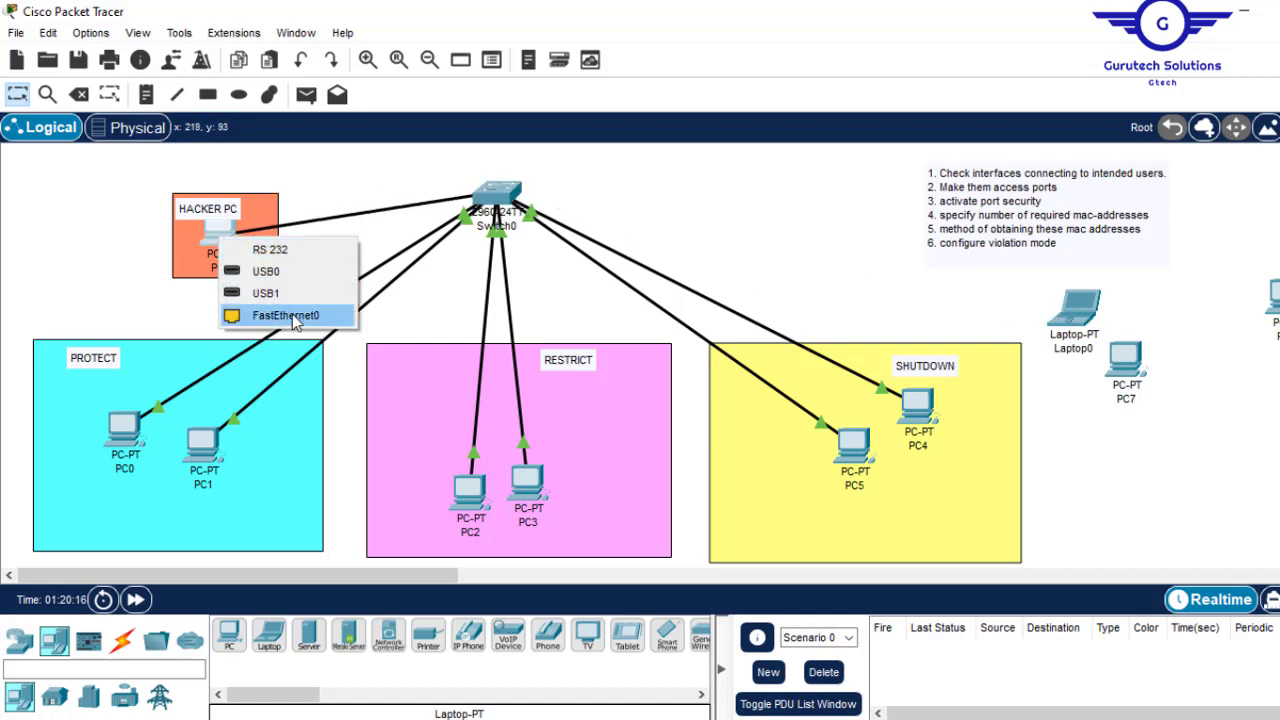
{"action": "left_click", "coordinate": [288, 316]}
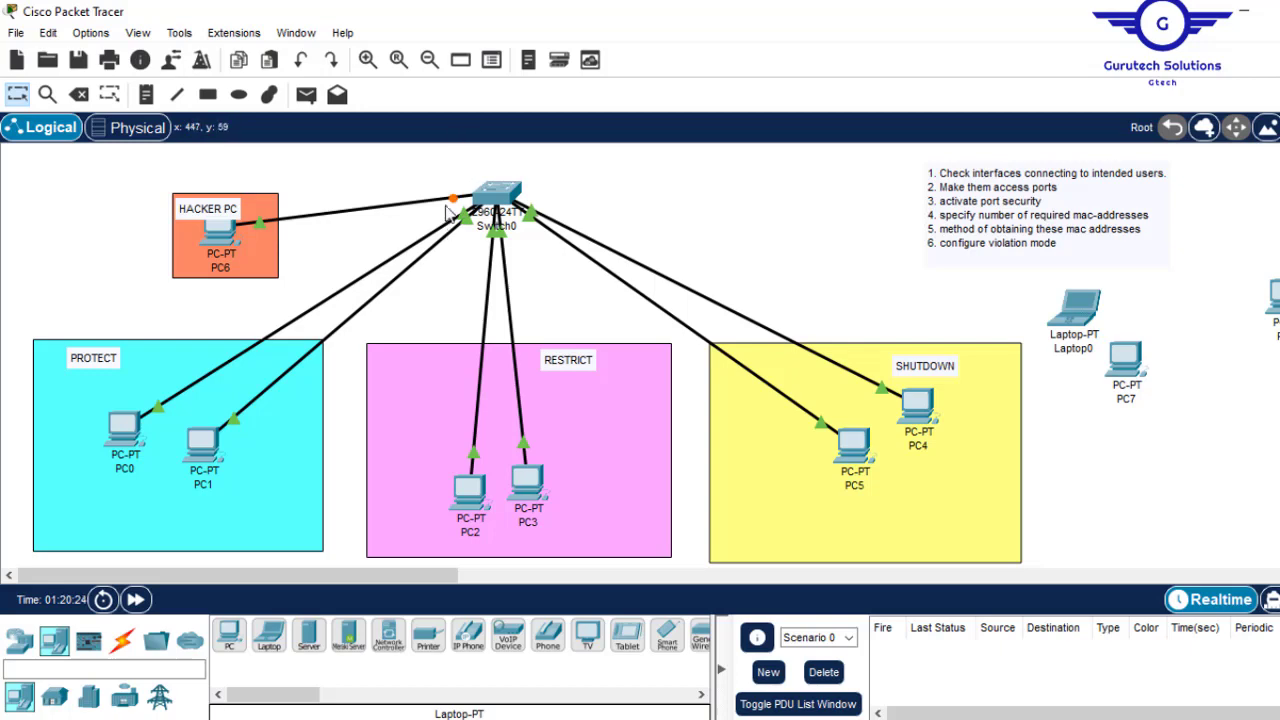
{"action": "left_click", "coordinate": [236, 246]}
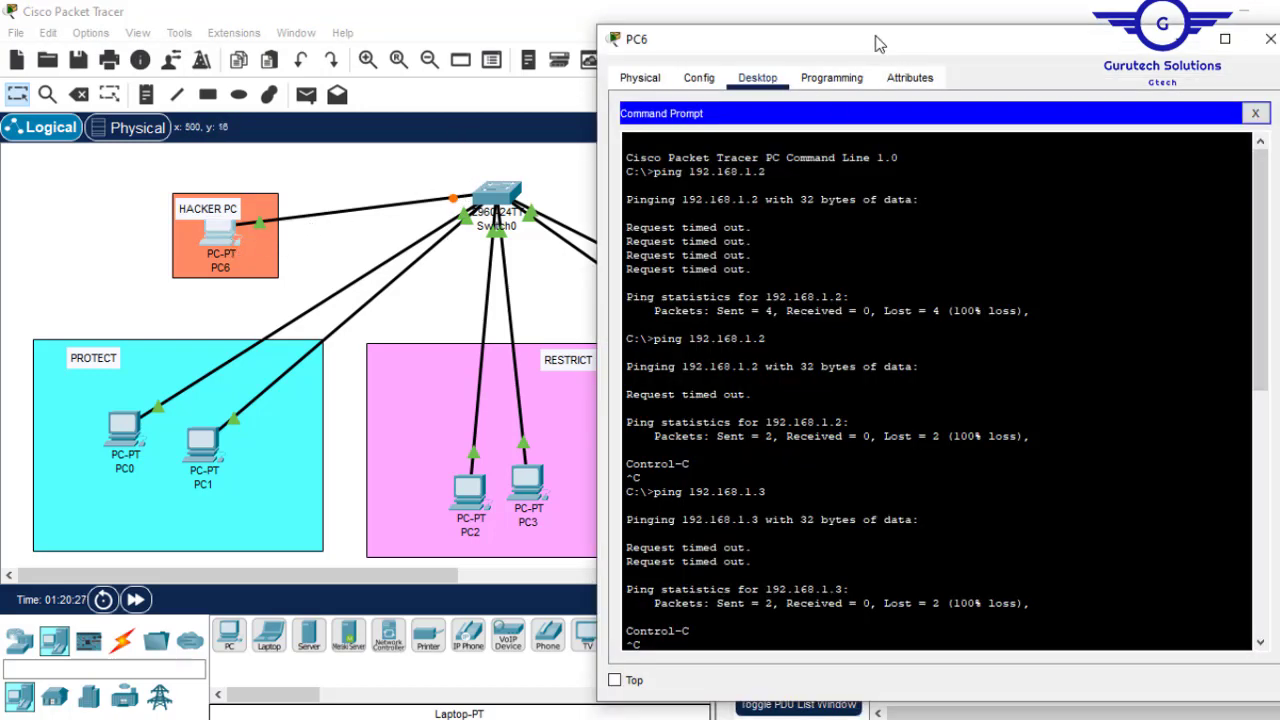
{"action": "left_click_drag", "start_coordinate": [891, 44], "coordinate": [859, 31]}
{"action": "key", "text": "Return"}
{"action": "key", "text": "Return"}
{"action": "key", "text": "Return"}
{"action": "key", "text": "Return"}
{"action": "key", "text": "Return"}
{"action": "key", "text": "Return"}
{"action": "key", "text": "Return"}
{"action": "key", "text": "Return"}
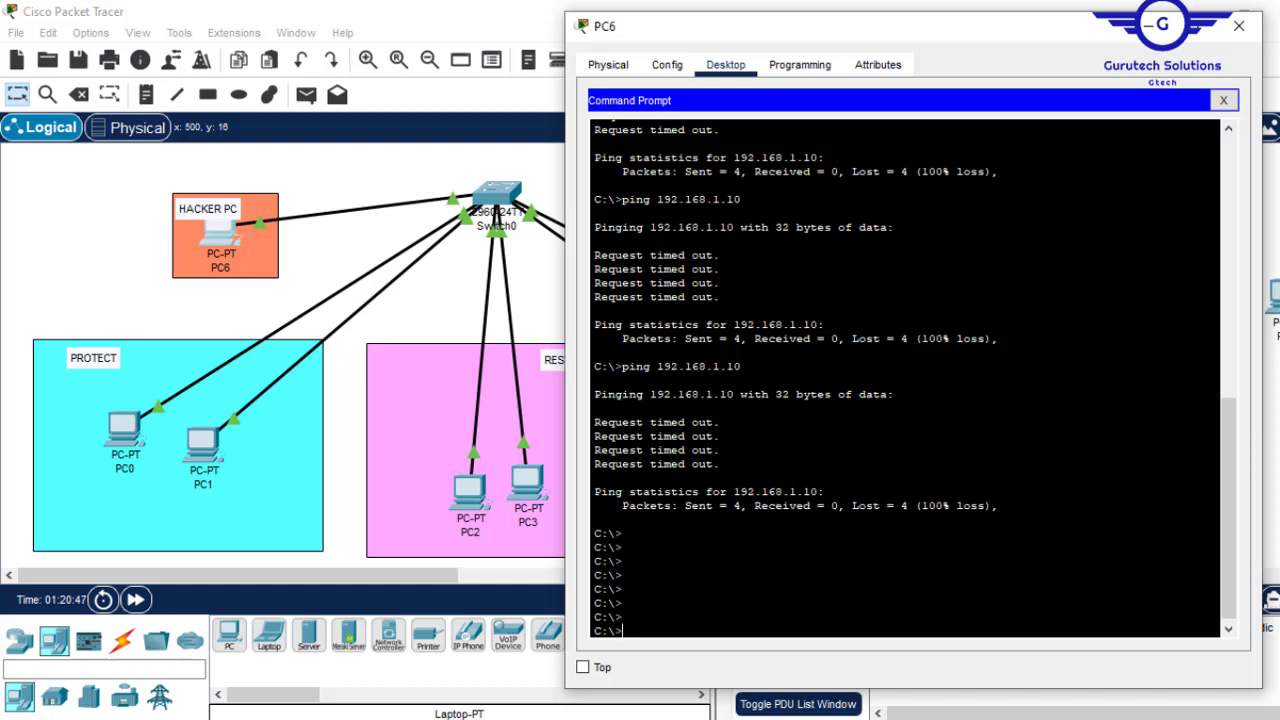
{"action": "key", "text": "Up"}
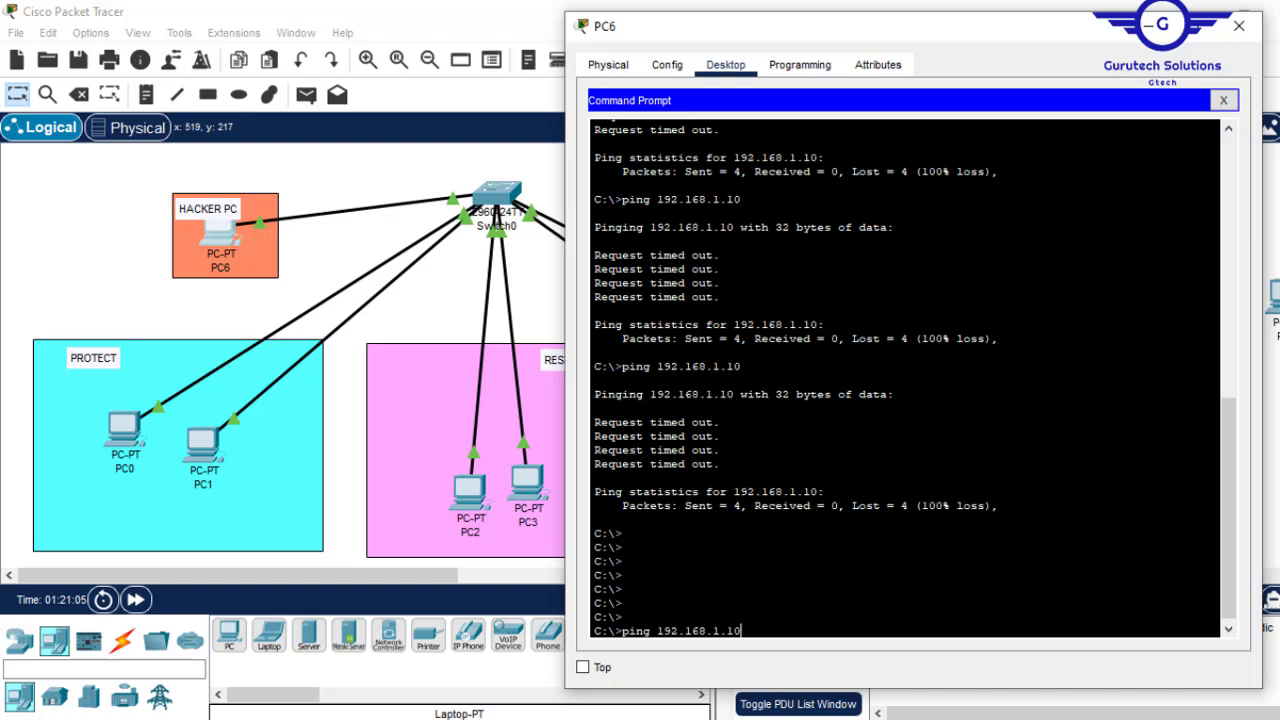
{"action": "key", "text": "Return"}
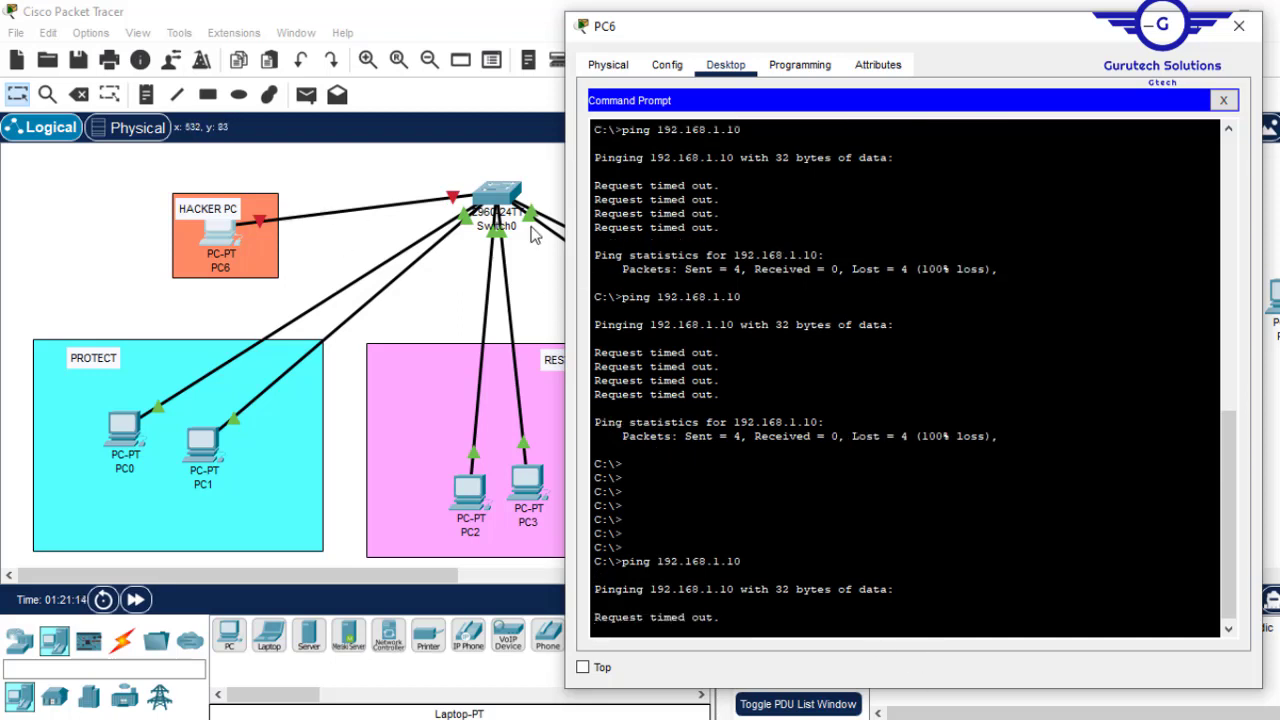
- Display Switch0's port-security table with do sh port-se, examine Fa0/7's violation count and action, and close the switch window
{"action": "left_click", "coordinate": [490, 193]}
{"action": "left_click", "coordinate": [490, 193]}
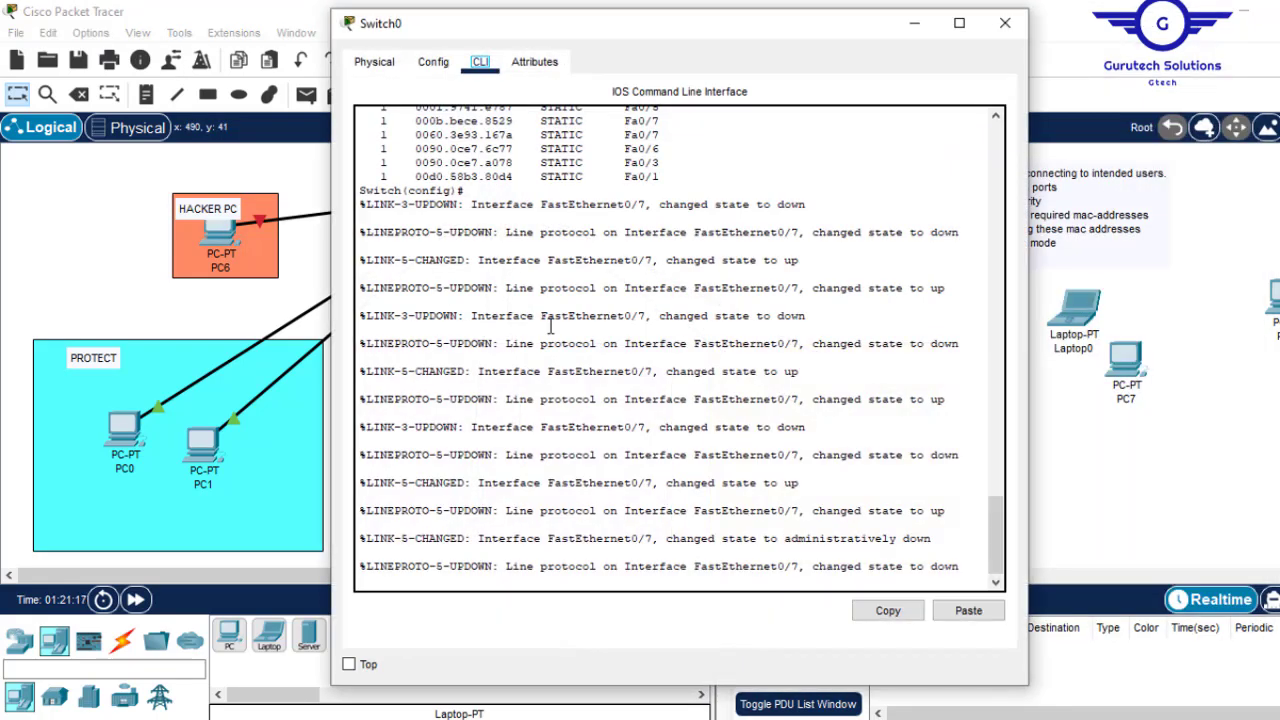
{"action": "left_click", "coordinate": [632, 483]}
{"action": "key", "text": "Return"}
{"action": "key", "text": "Return"}
{"action": "key", "text": "Return"}
{"action": "key", "text": "Return"}
{"action": "key", "text": "Return"}
{"action": "type", "text": "do sh port"}
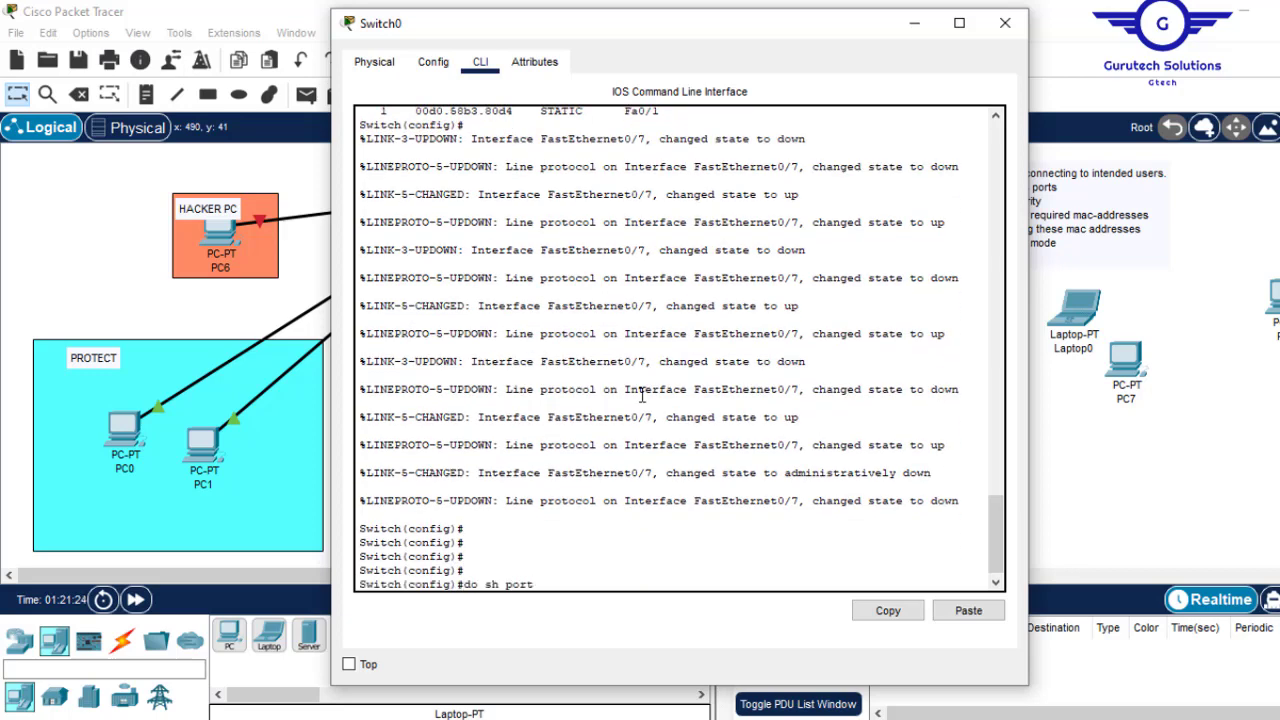
{"action": "type", "text": "-se"}
{"action": "key", "text": "Return"}
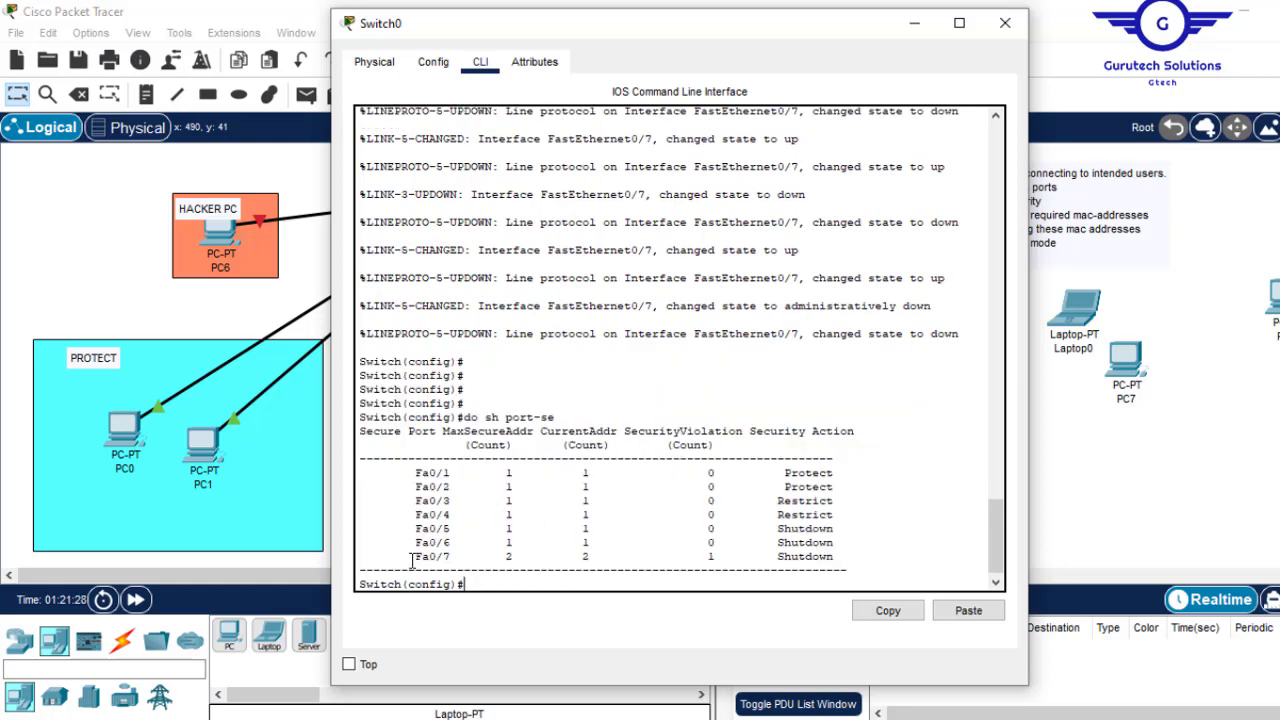
{"action": "left_click_drag", "start_coordinate": [410, 563], "coordinate": [835, 558]}
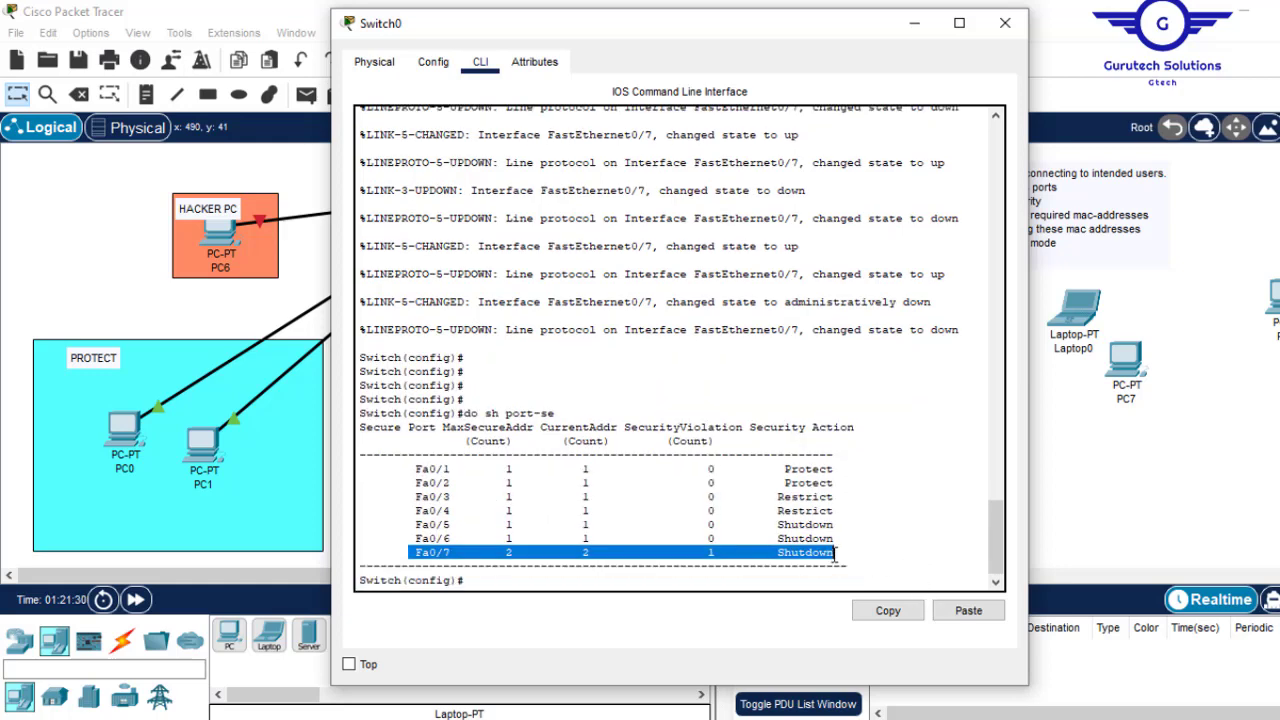
{"action": "left_click", "coordinate": [714, 545]}
{"action": "left_click_drag", "start_coordinate": [720, 553], "coordinate": [702, 556]}
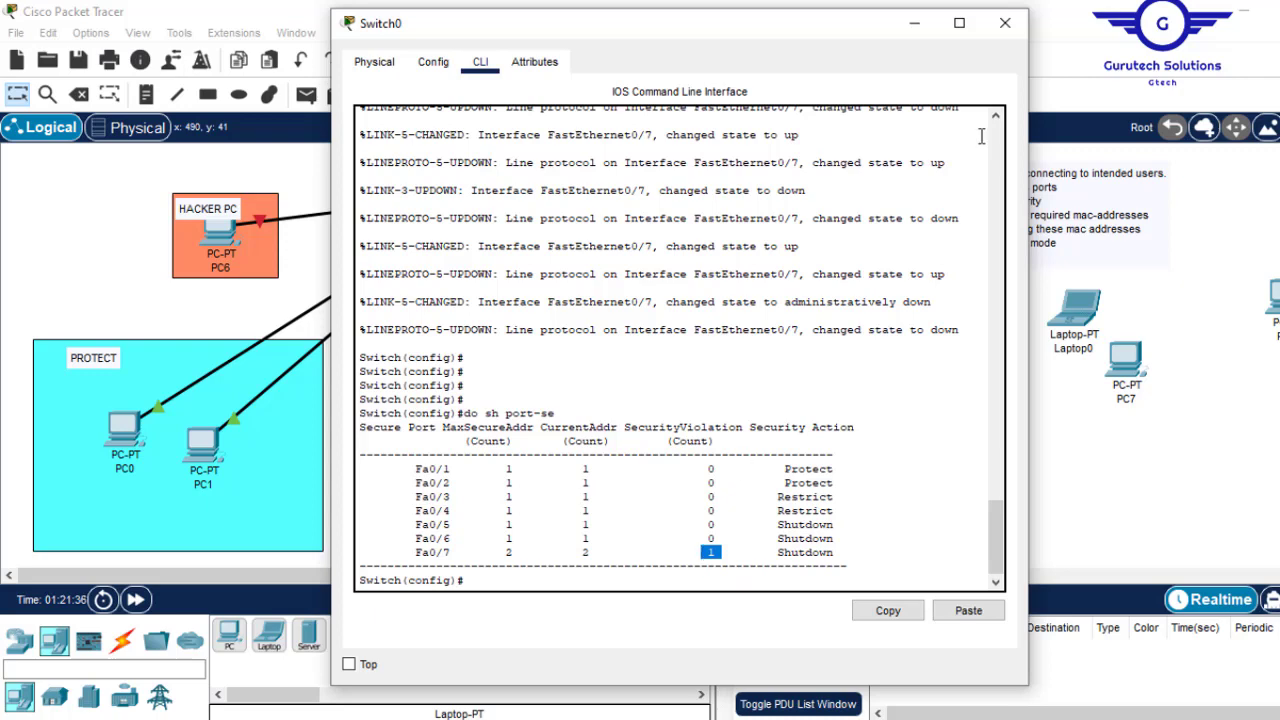
{"action": "left_click", "coordinate": [1006, 23]}
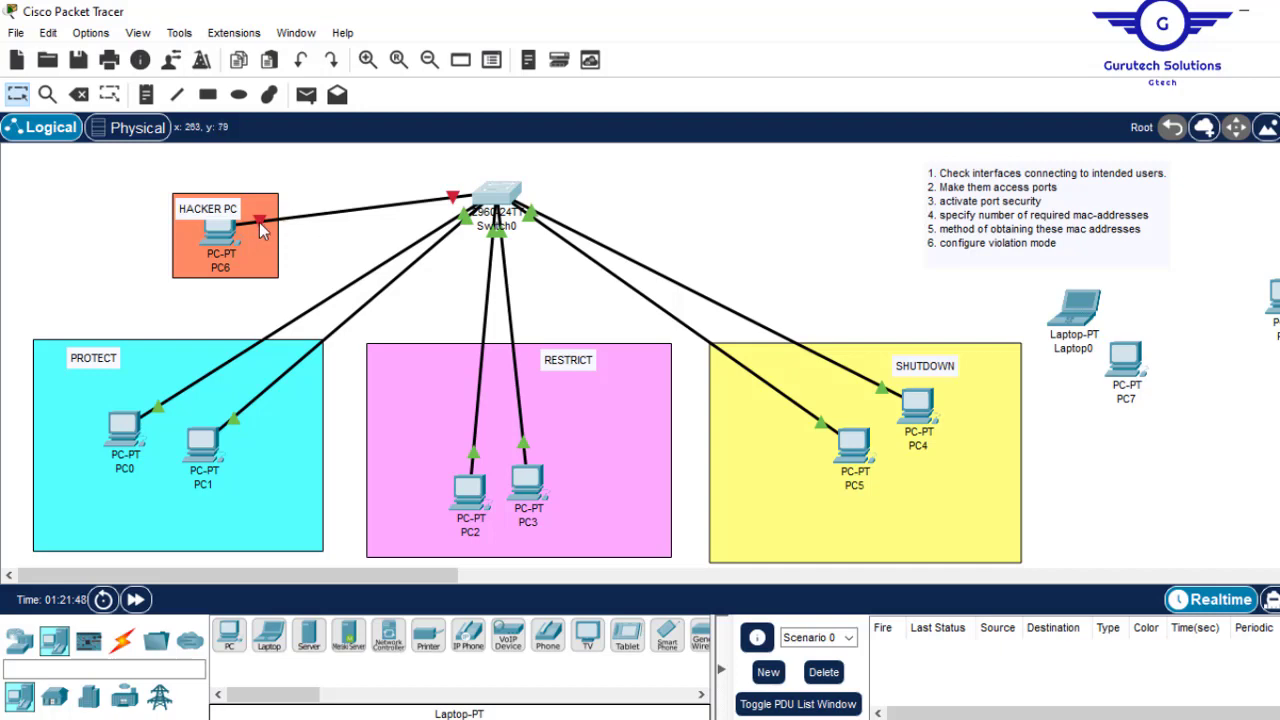
- Move the switch cable from PC6 to PC7's FastEthernet0 port
{"action": "left_click_drag", "start_coordinate": [256, 229], "coordinate": [1135, 368]}
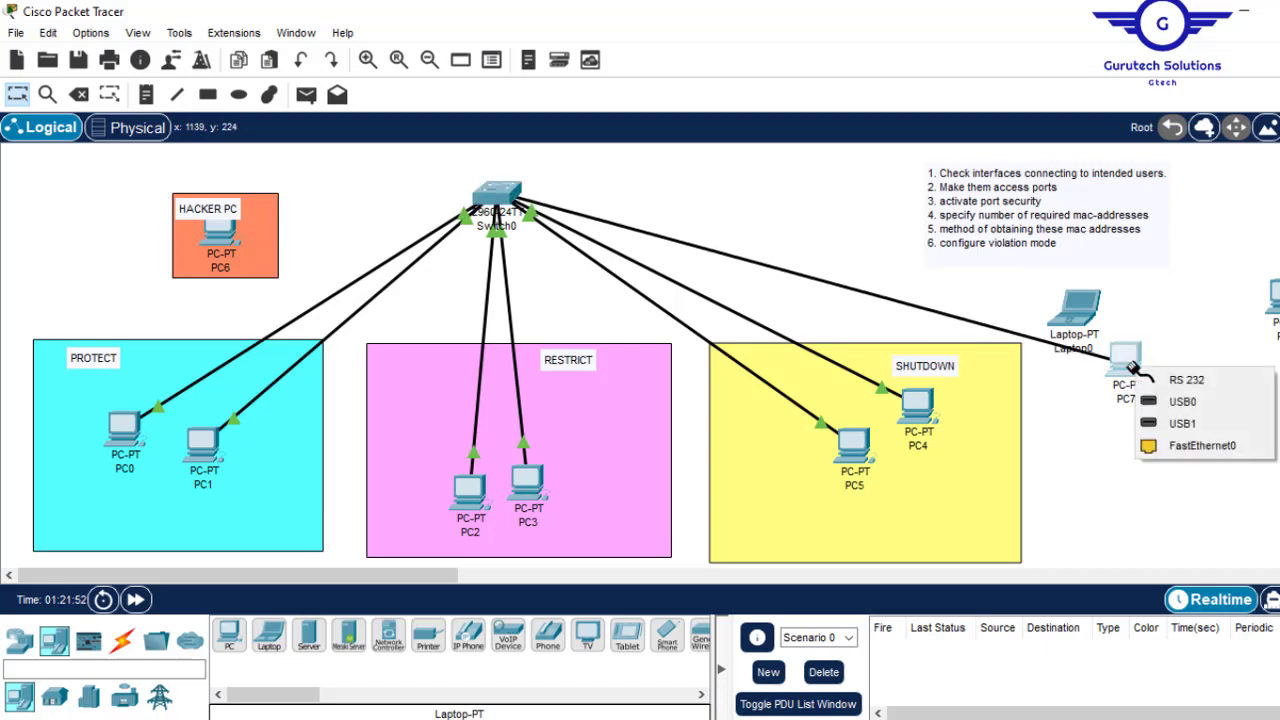
{"action": "left_click", "coordinate": [1195, 445]}
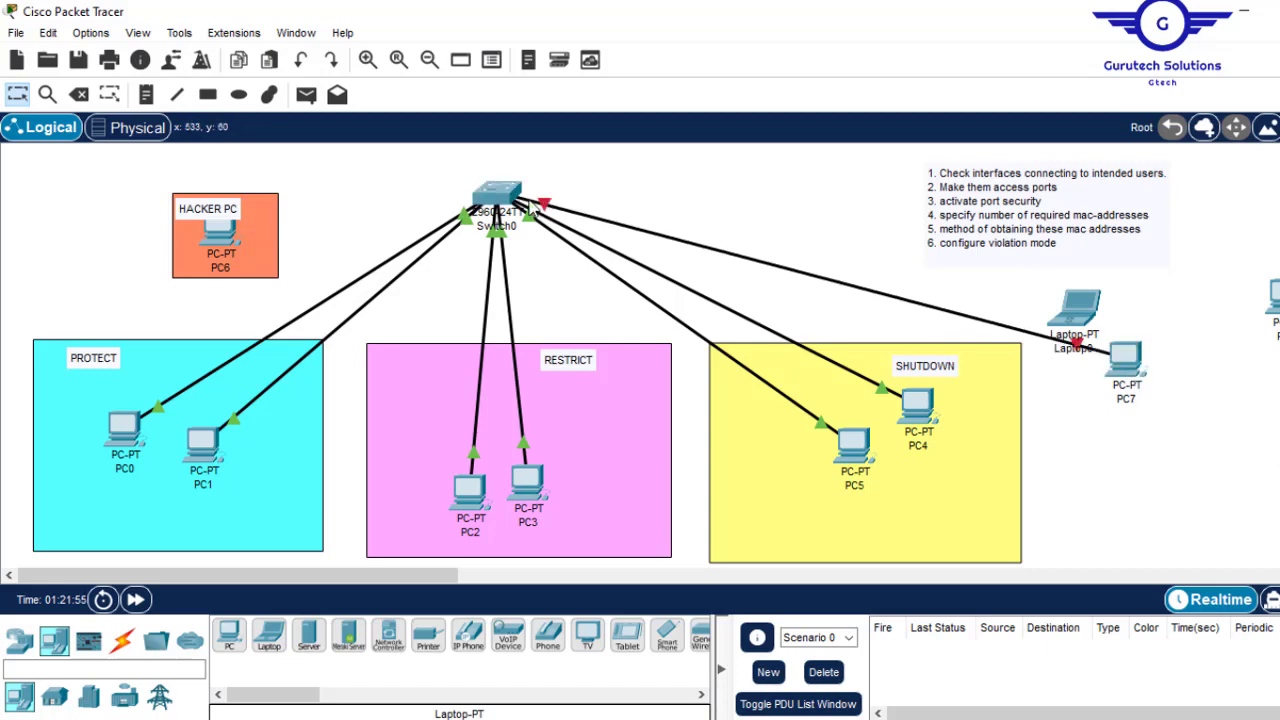
- Re-enable Switch0's interface fa0/7 with shut and no sh, and shift PC7 slightly away from Laptop0
{"action": "left_click", "coordinate": [504, 191]}
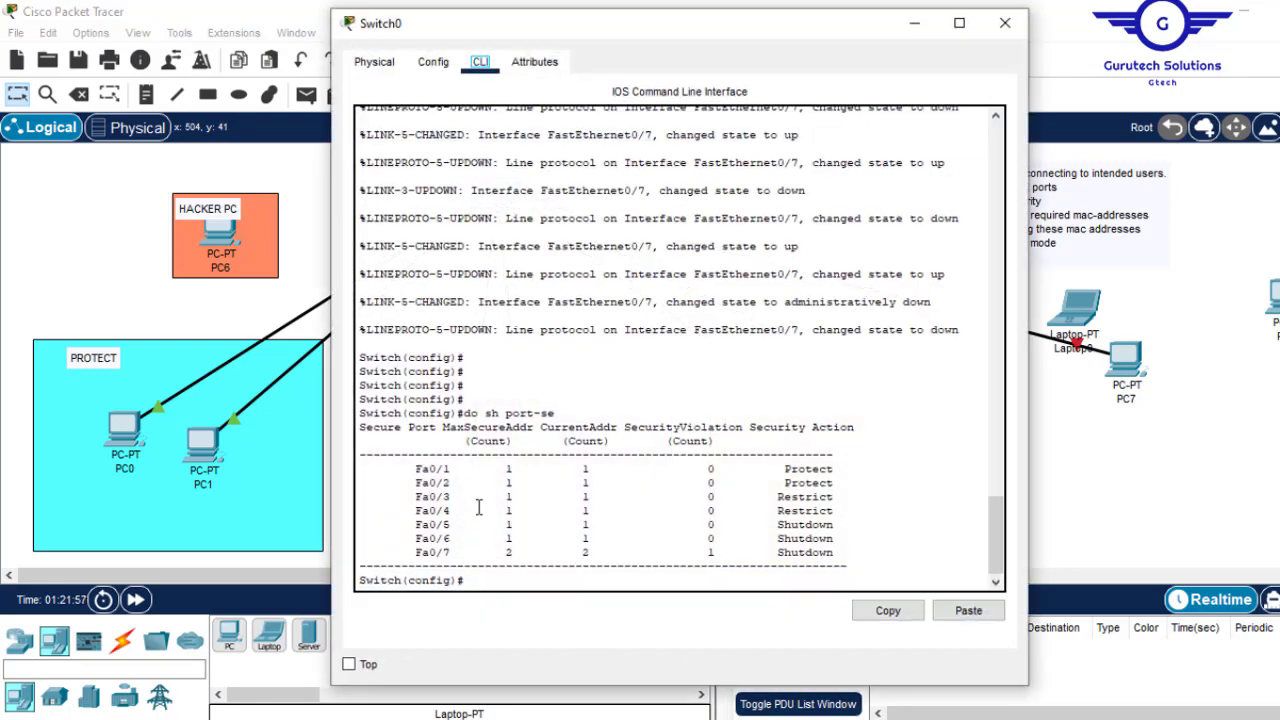
{"action": "type", "text": "int fa0/7"}
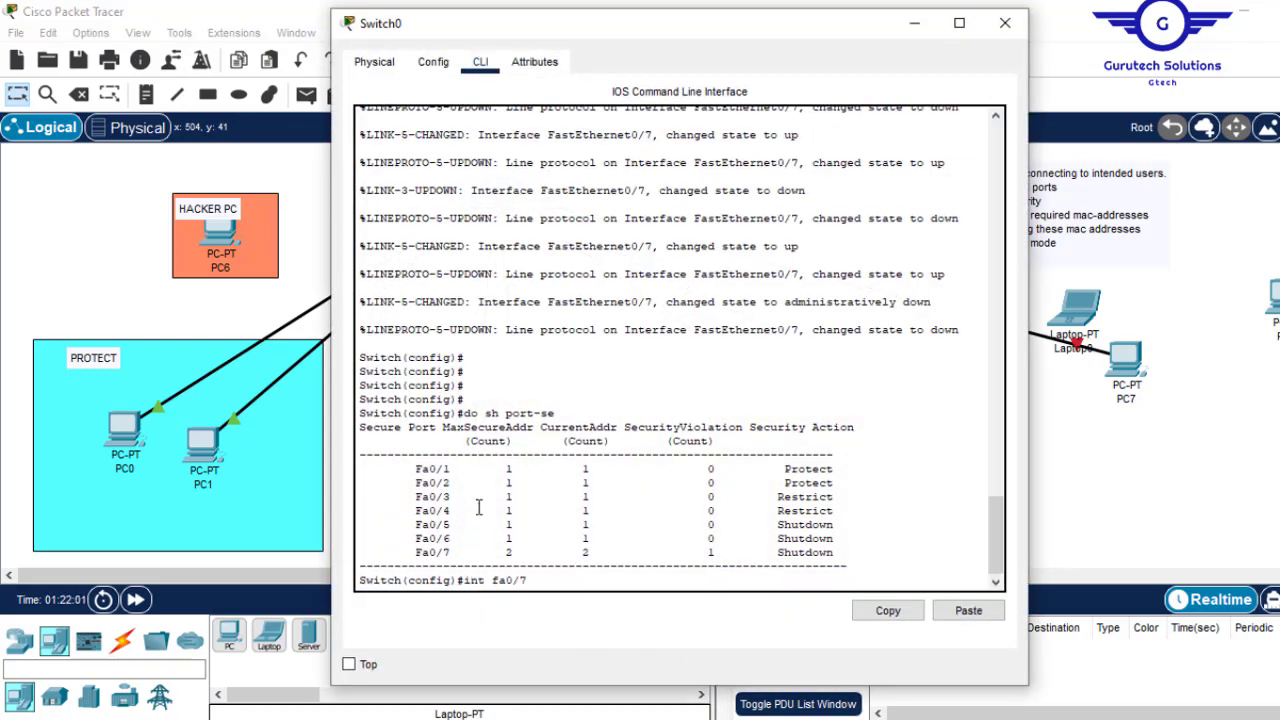
{"action": "key", "text": "Return"}
{"action": "key", "text": "Return"}
{"action": "key", "text": "Return"}
{"action": "type", "text": "shut"}
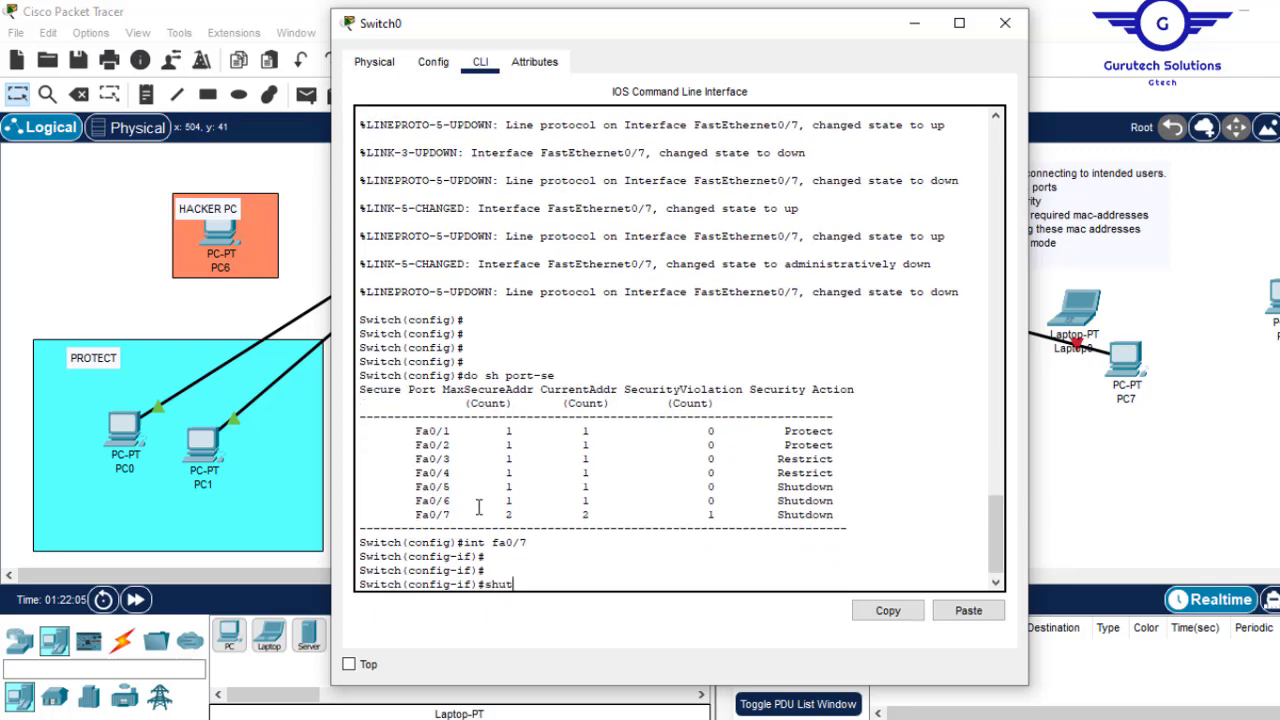
{"action": "key", "text": "Return"}
{"action": "type", "text": "no sh"}
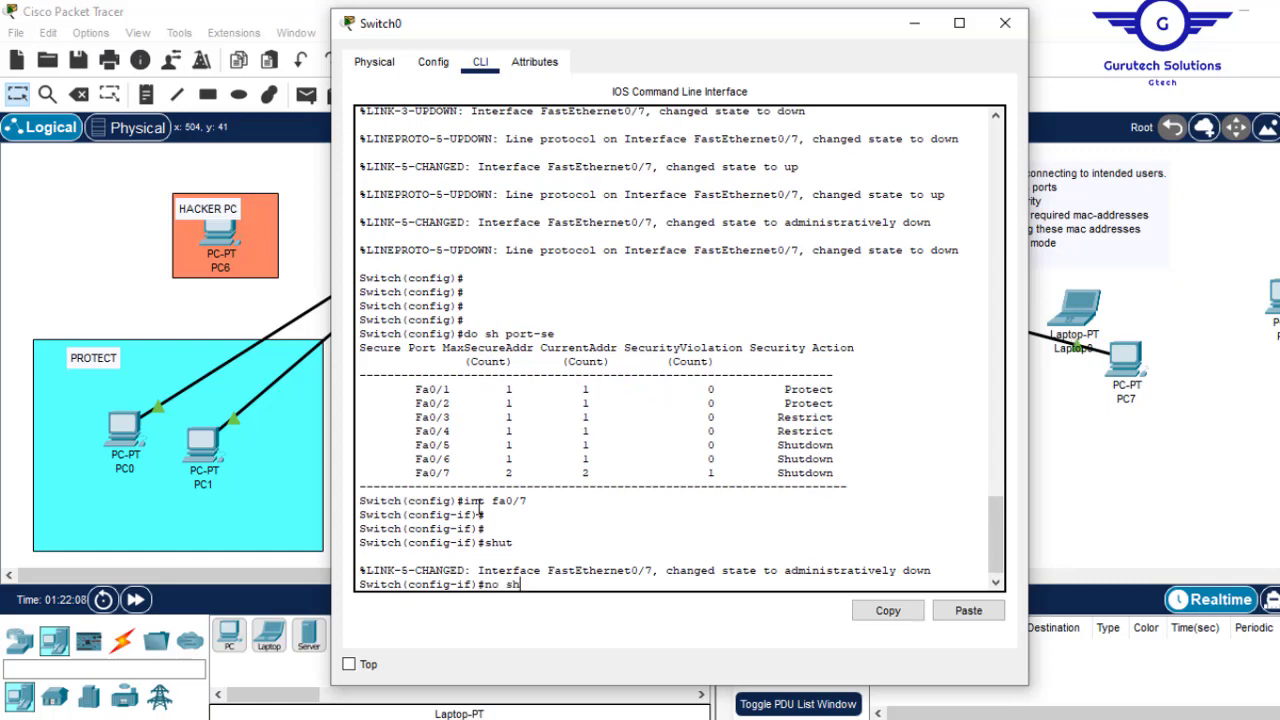
{"action": "key", "text": "Return"}
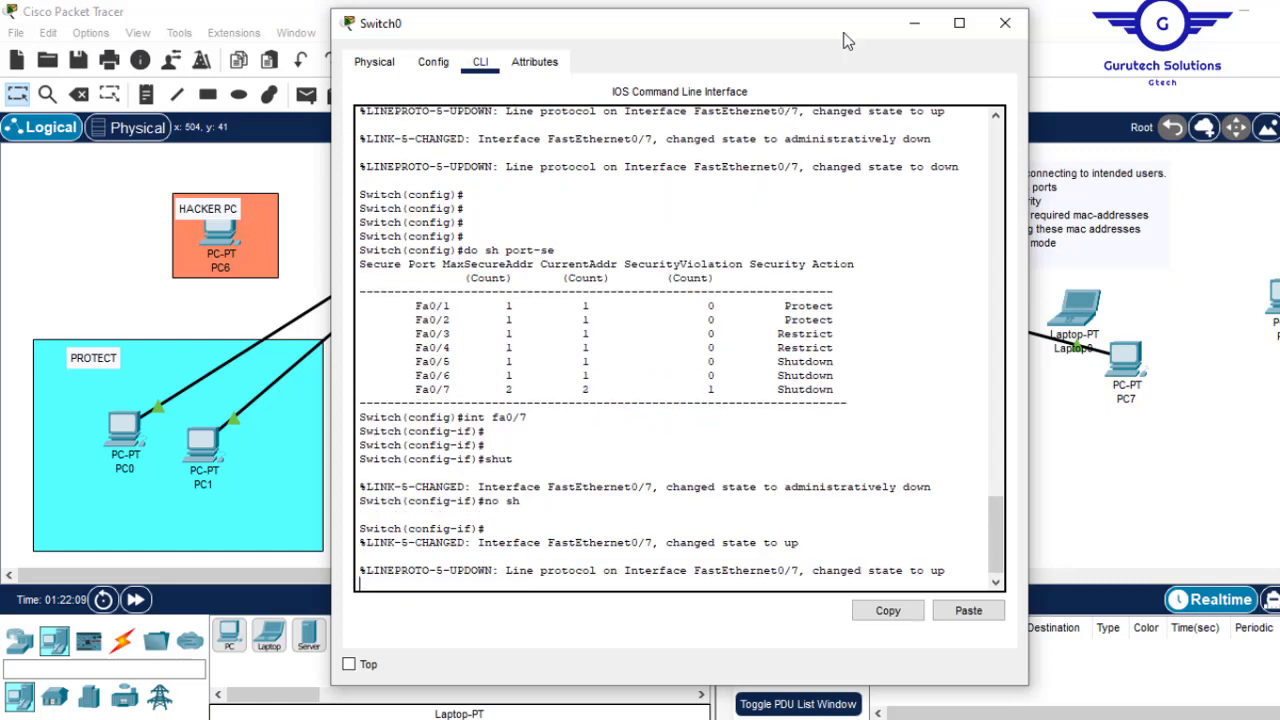
{"action": "left_click", "coordinate": [1005, 22]}
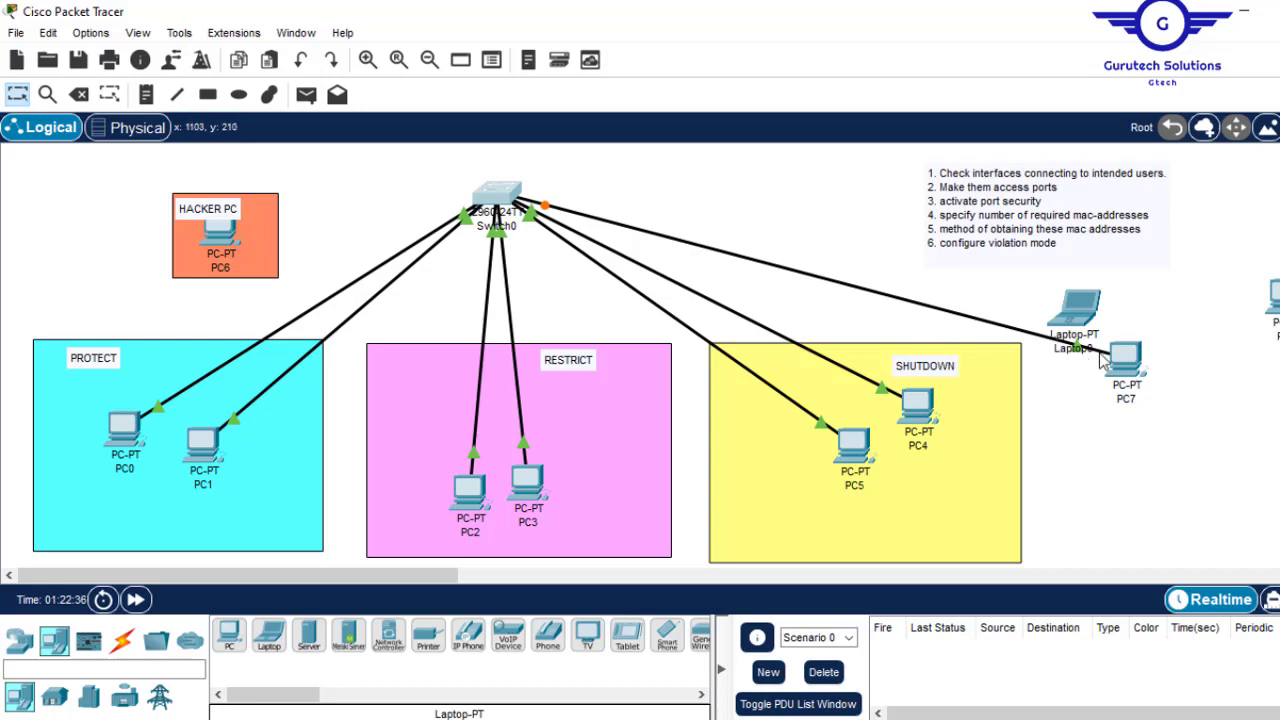
{"action": "left_click_drag", "start_coordinate": [1130, 360], "coordinate": [1160, 388]}
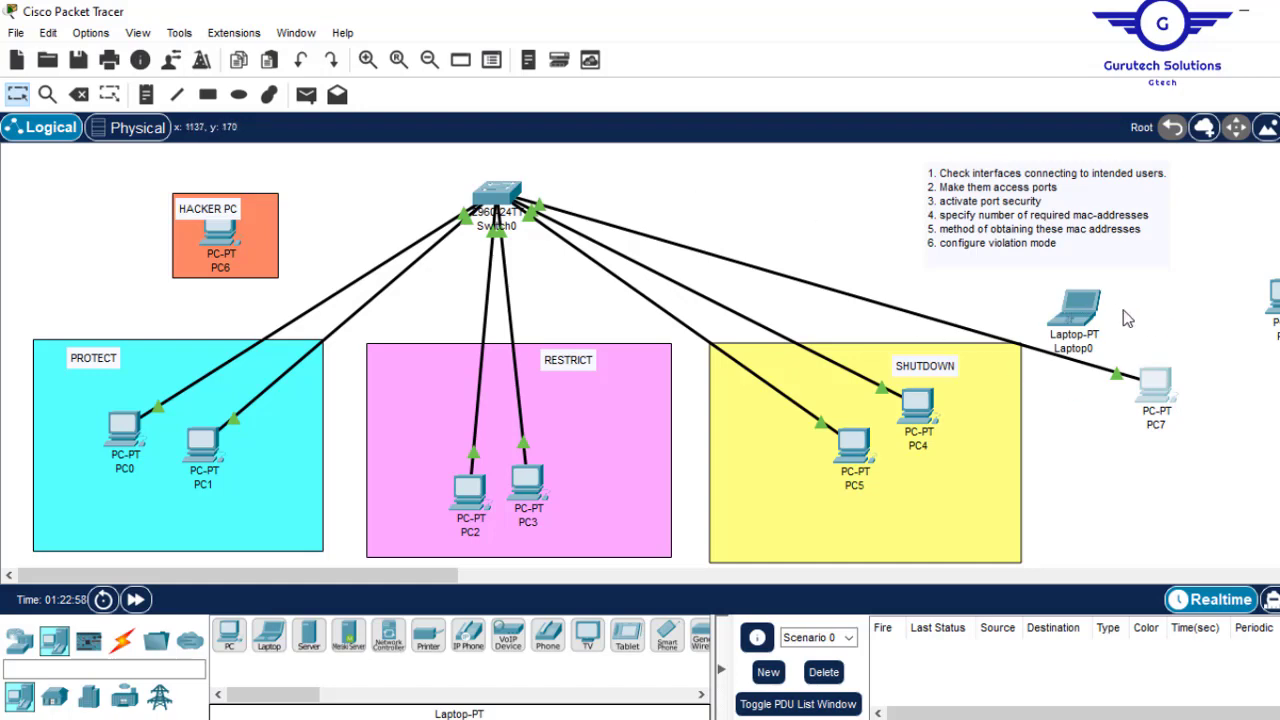
- Check the MAC address of Laptop0's FastEthernet0 interface in its configuration and close the window
{"action": "left_click", "coordinate": [1078, 312]}
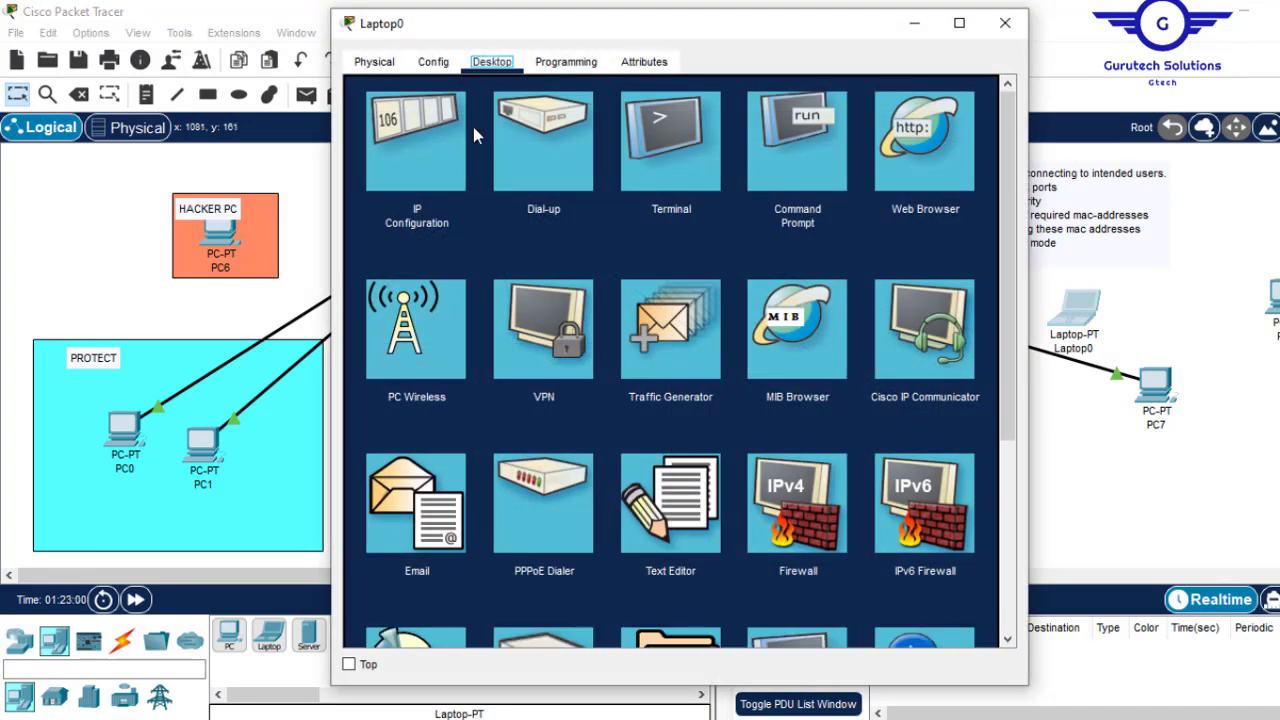
{"action": "left_click", "coordinate": [435, 61]}
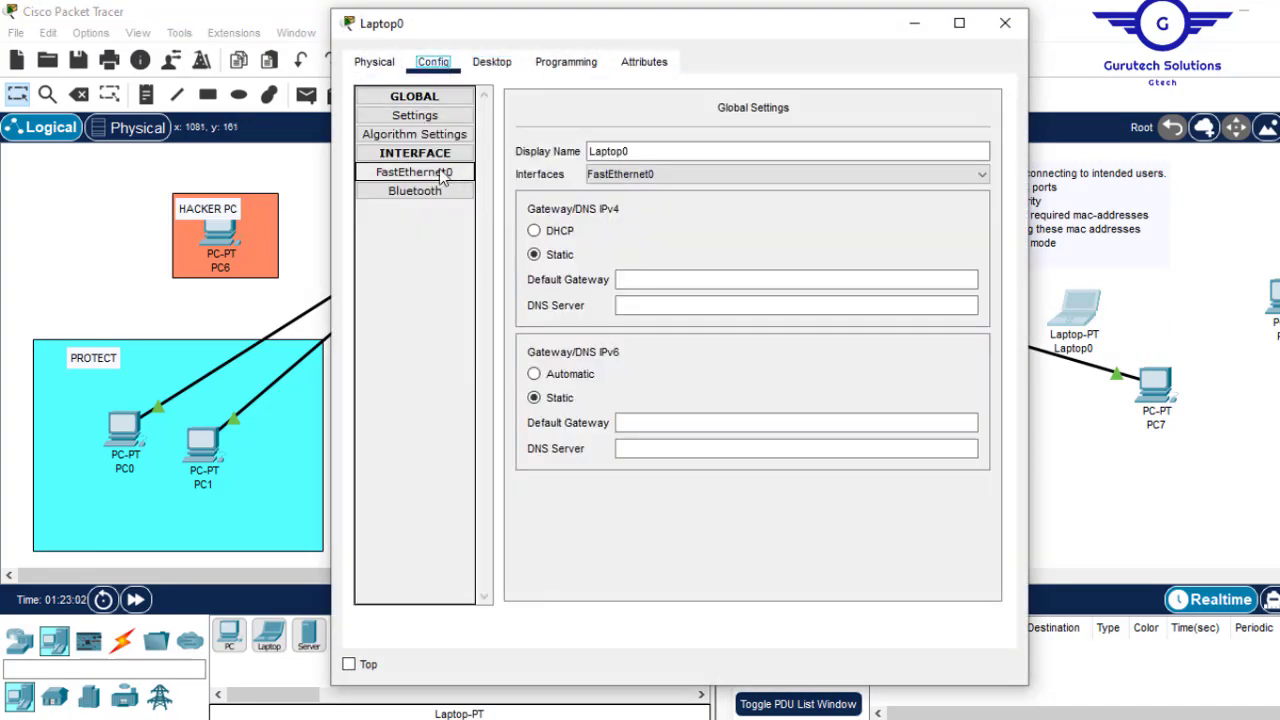
{"action": "left_click", "coordinate": [440, 175]}
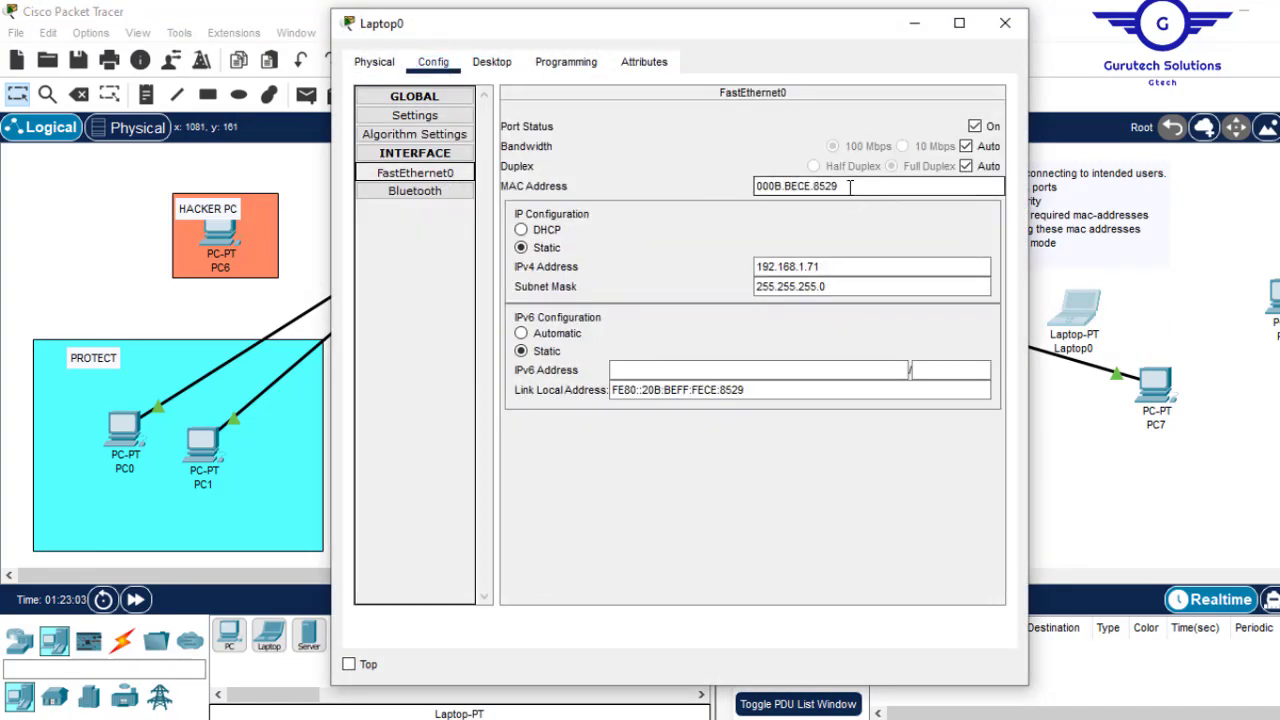
{"action": "left_click_drag", "start_coordinate": [849, 186], "coordinate": [711, 185]}
{"action": "left_click", "coordinate": [1005, 22]}
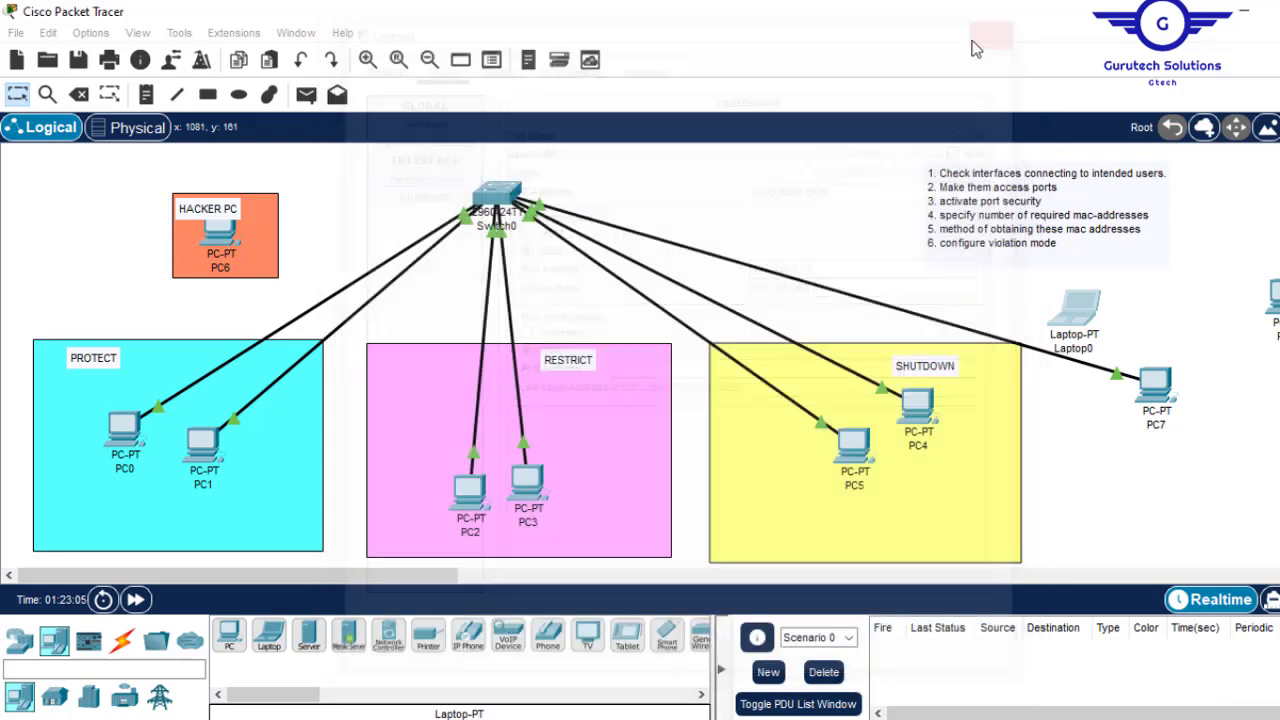
- Check the mac-address commands for PC7 and Laptop0 in Switch0's CLI history and leave the switch window
{"action": "left_click", "coordinate": [505, 196]}
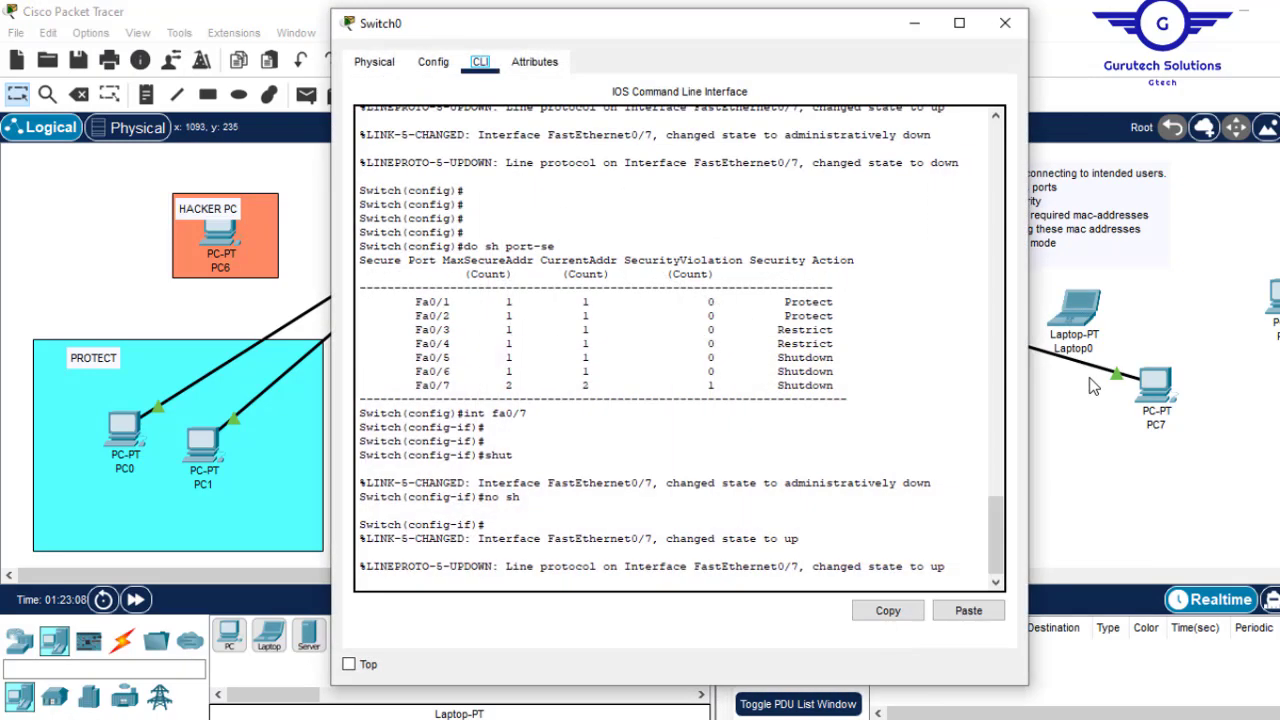
{"action": "left_click_drag", "start_coordinate": [997, 522], "coordinate": [990, 360]}
{"action": "left_click_drag", "start_coordinate": [848, 245], "coordinate": [656, 233]}
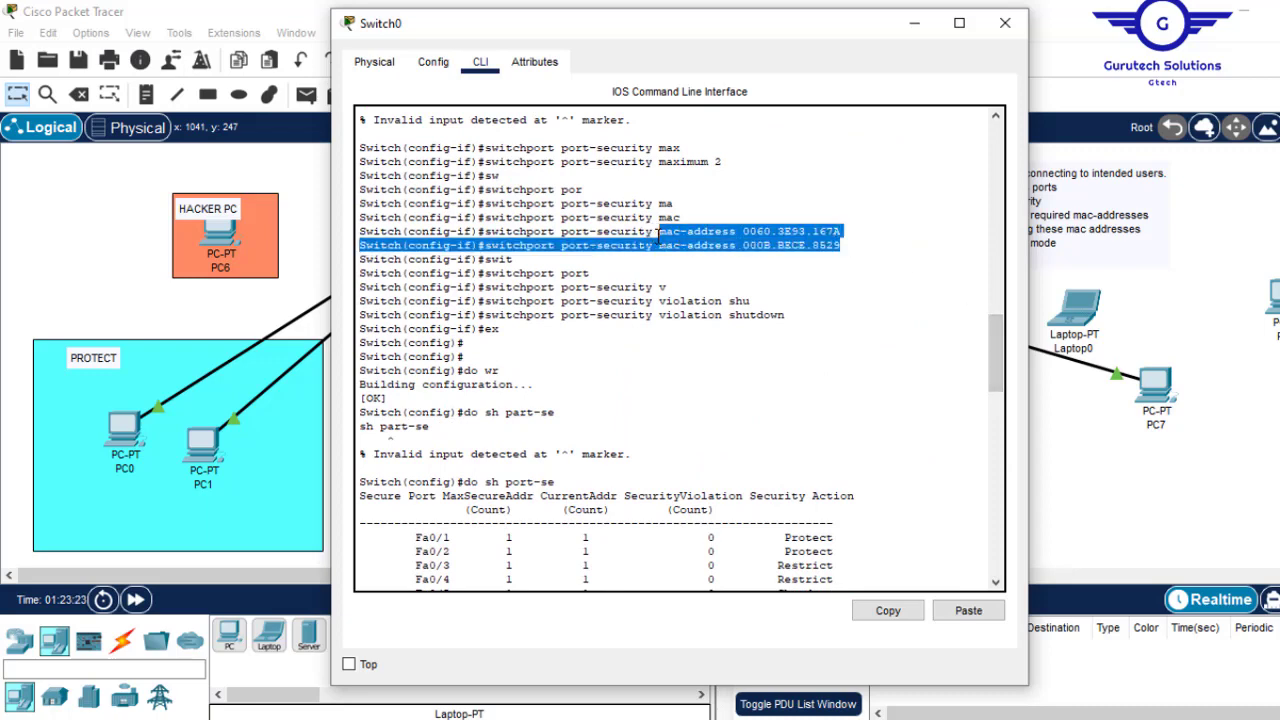
{"action": "left_click", "coordinate": [1255, 214]}
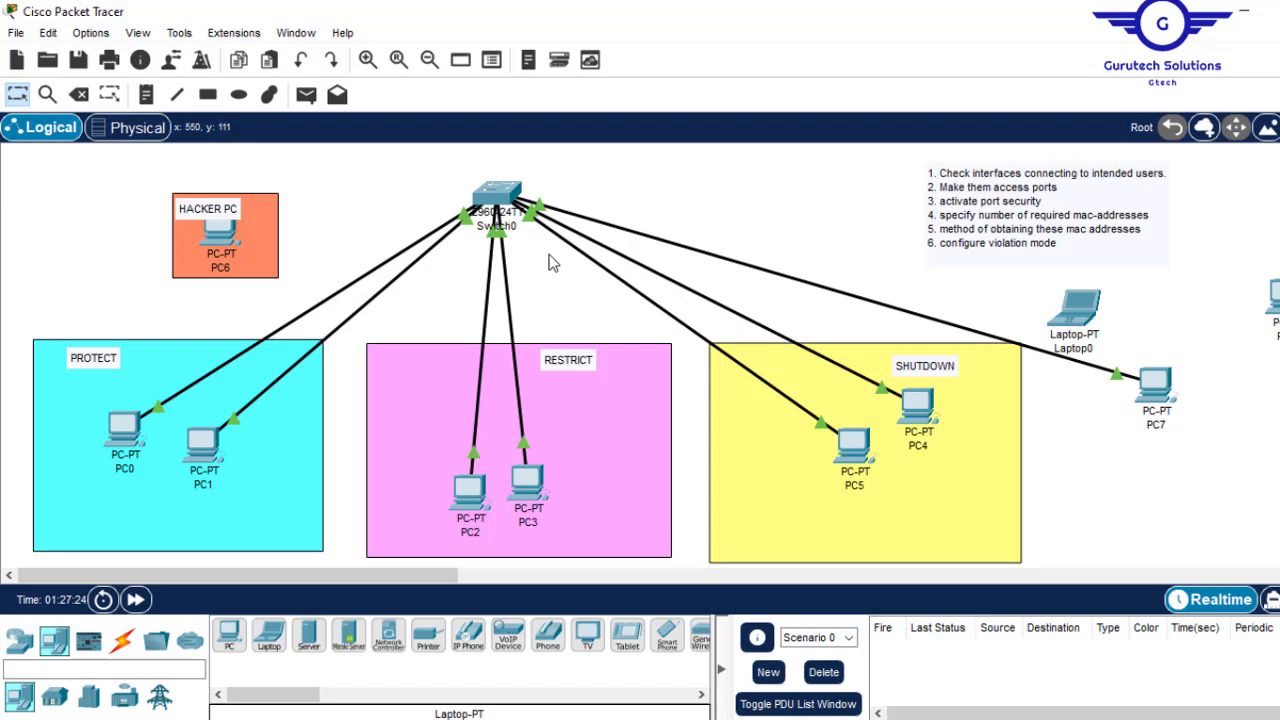
- In Switch0's CLI, exit the fa0/7 interface and enter range configuration with int range fa0/1-2
{"action": "left_click", "coordinate": [497, 192]}
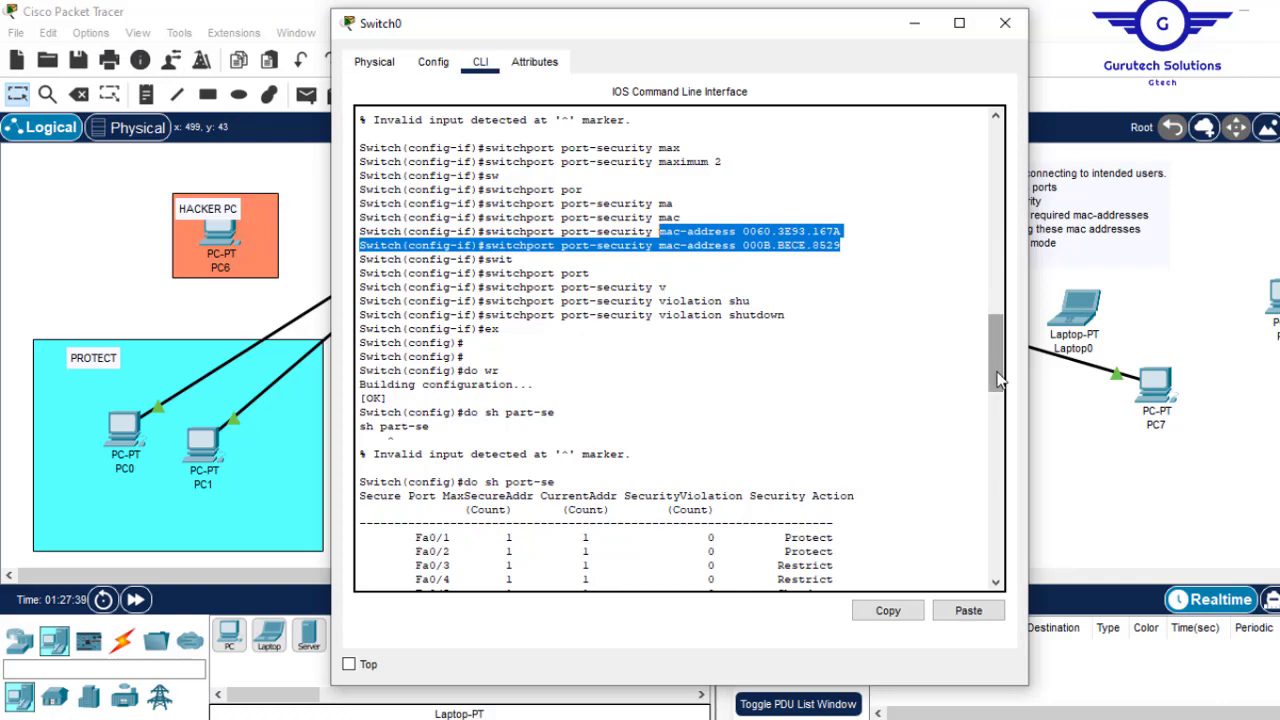
{"action": "left_click_drag", "start_coordinate": [998, 375], "coordinate": [914, 630]}
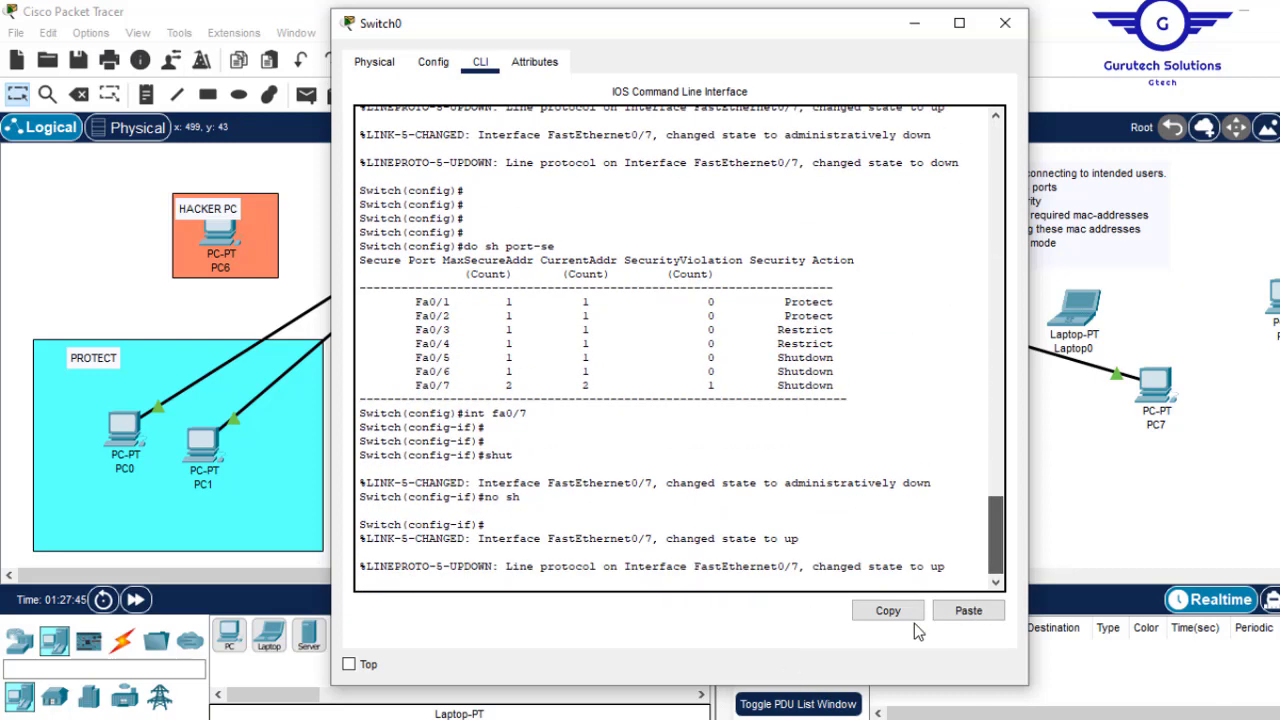
{"action": "key", "text": "Return"}
{"action": "key", "text": "Return"}
{"action": "key", "text": "Return"}
{"action": "key", "text": "Return"}
{"action": "type", "text": "ex"}
{"action": "key", "text": "Return"}
{"action": "key", "text": "Return"}
{"action": "key", "text": "Return"}
{"action": "key", "text": "Return"}
{"action": "key", "text": "Return"}
{"action": "type", "text": "int ranf"}
{"action": "key", "text": "BackSpace"}
{"action": "type", "text": "ge fa0/1-2"}
{"action": "key", "text": "Return"}
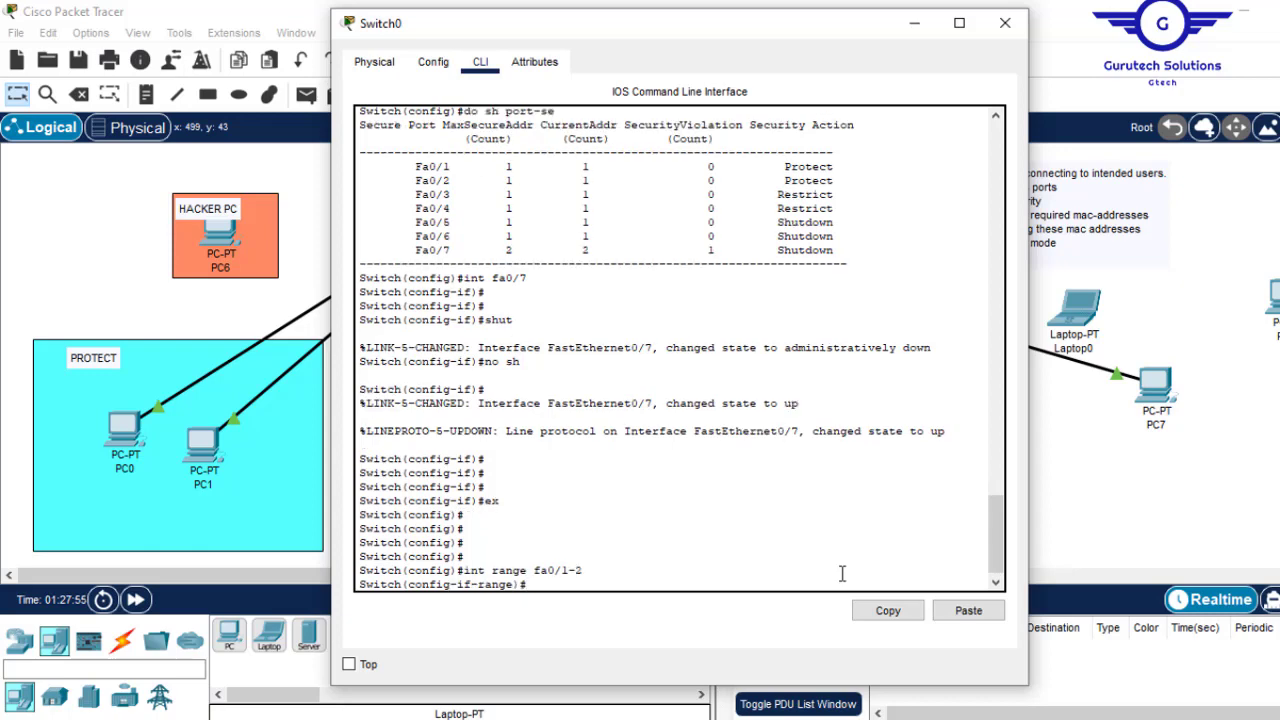
{"action": "key", "text": "Return"}
{"action": "key", "text": "Return"}
{"action": "key", "text": "Return"}
{"action": "key", "text": "Return"}
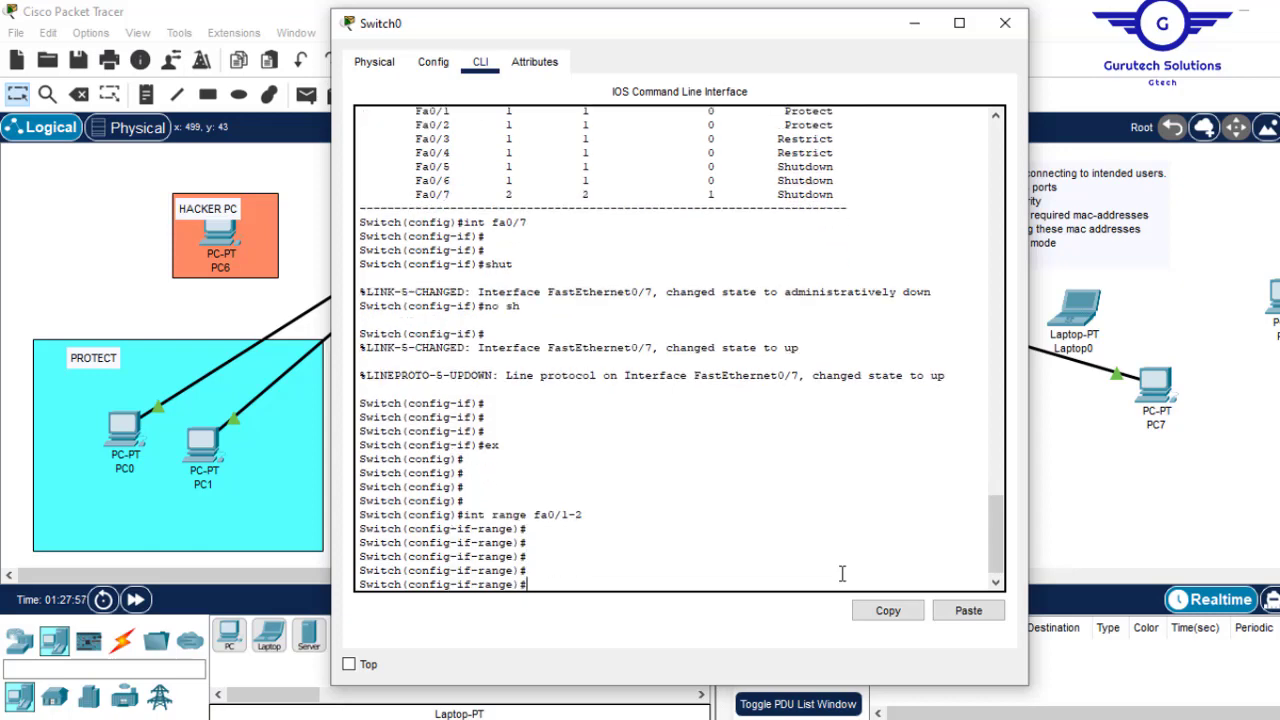
- Enable port security on the fa0/1-2 range with switchport port-security
{"action": "type", "text": "switc"}
{"action": "key", "text": "Tab"}
{"action": "type", "text": "po"}
{"action": "key", "text": "Tab"}
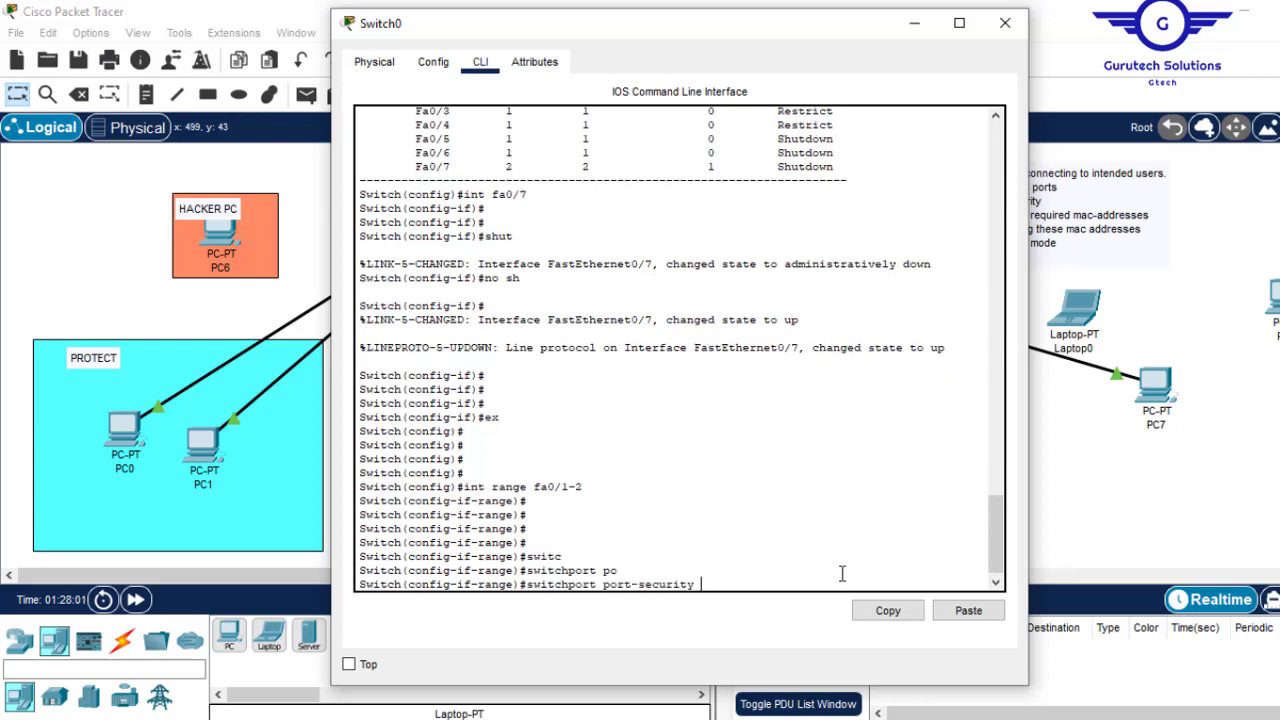
{"action": "key", "text": "Return"}
{"action": "key", "text": "Up"}
{"action": "type", "text": "max"}
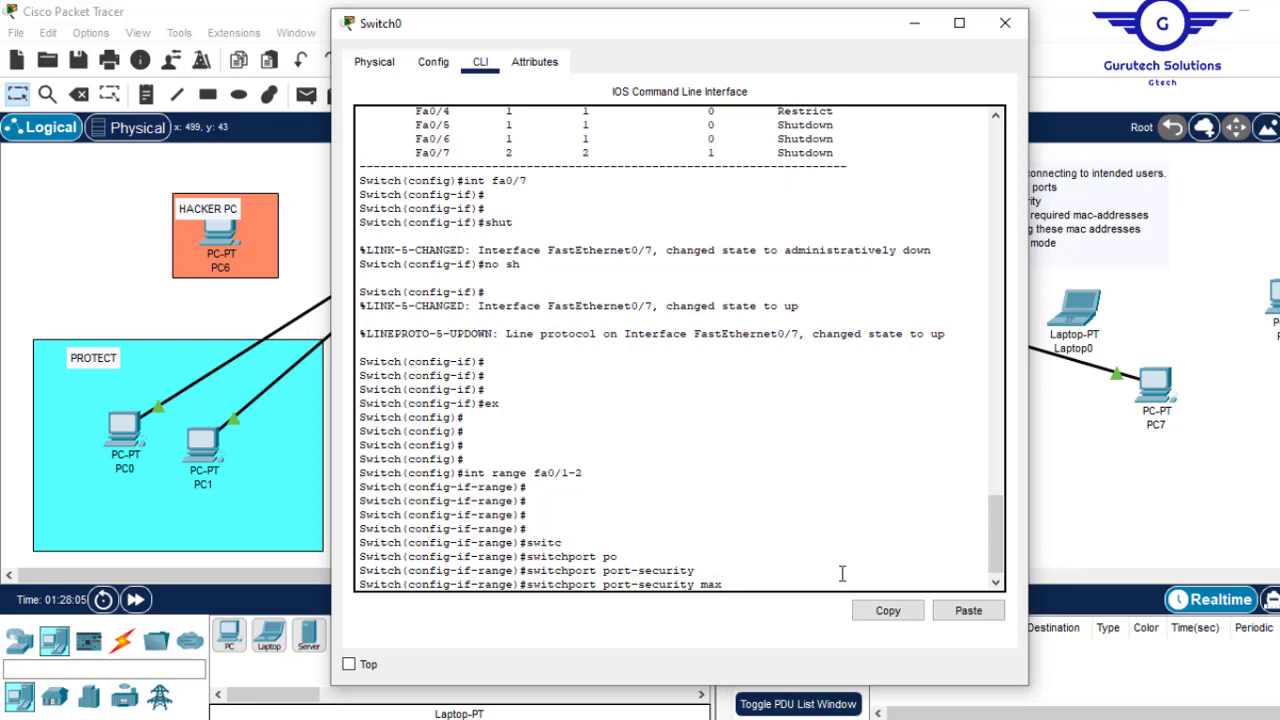
{"action": "key", "text": "Tab"}
{"action": "type", "text": "1"}
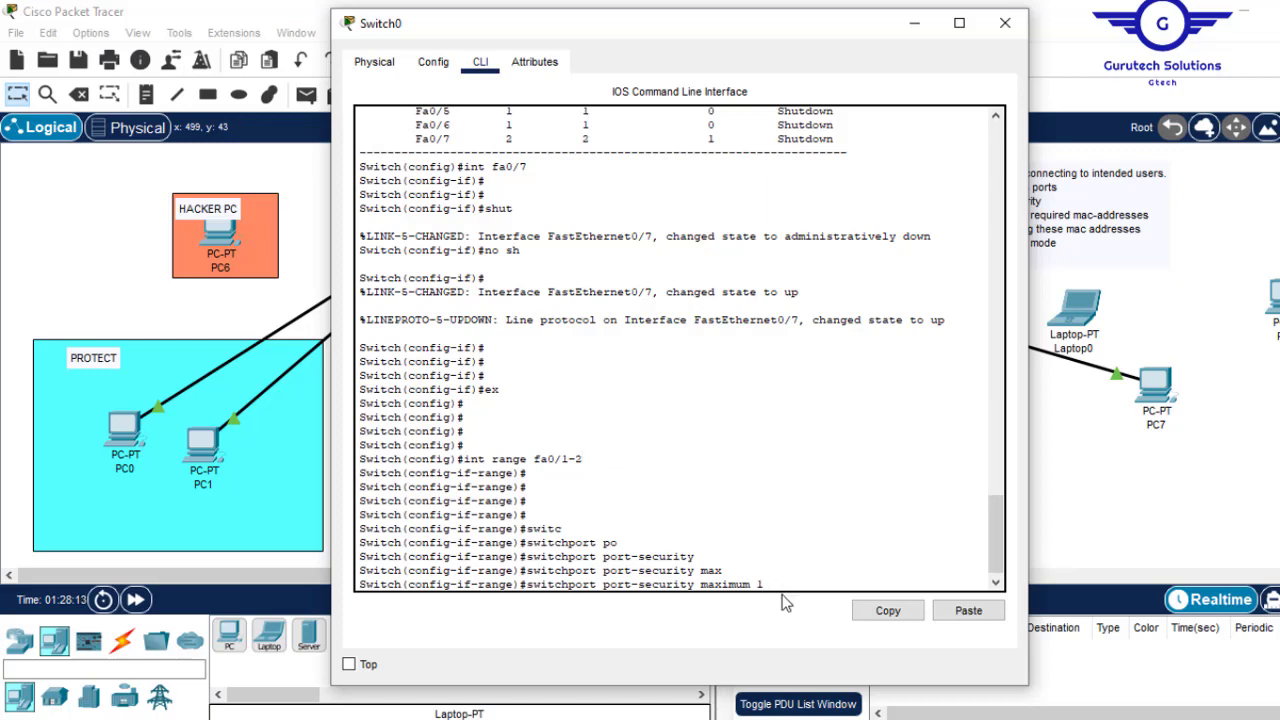
{"action": "left_click_drag", "start_coordinate": [771, 583], "coordinate": [757, 584]}
{"action": "left_click", "coordinate": [766, 585]}
{"action": "left_click_drag", "start_coordinate": [768, 585], "coordinate": [759, 584]}
{"action": "left_click", "coordinate": [768, 583]}
{"action": "key", "text": "BackSpace"}
{"action": "type", "text": "2"}
{"action": "mouse_move", "coordinate": [781, 579]}
{"action": "left_mouse_down"}
{"action": "mouse_move", "coordinate": [651, 586]}
{"action": "mouse_move", "coordinate": [625, 572]}
{"action": "mouse_move", "coordinate": [762, 585]}
{"action": "left_mouse_up"}
{"action": "key", "text": "BackSpace"}
{"action": "key", "text": "BackSpace"}
{"action": "key", "text": "BackSpace"}
{"action": "key", "text": "BackSpace"}
{"action": "key", "text": "BackSpace"}
{"action": "key", "text": "BackSpace"}
{"action": "key", "text": "BackSpace"}
{"action": "key", "text": "BackSpace"}
{"action": "key", "text": "BackSpace"}
{"action": "key", "text": "BackSpace"}
{"action": "key", "text": "BackSpace"}
{"action": "key", "text": "BackSpace"}
{"action": "key", "text": "BackSpace"}
{"action": "key", "text": "BackSpace"}
{"action": "key", "text": "BackSpace"}
{"action": "key", "text": "BackSpace"}
{"action": "key", "text": "BackSpace"}
{"action": "key", "text": "BackSpace"}
{"action": "key", "text": "BackSpace"}
{"action": "key", "text": "BackSpace"}
{"action": "key", "text": "BackSpace"}
{"action": "key", "text": "BackSpace"}
{"action": "key", "text": "BackSpace"}
{"action": "key", "text": "BackSpace"}
{"action": "key", "text": "BackSpace"}
{"action": "key", "text": "BackSpace"}
{"action": "key", "text": "BackSpace"}
{"action": "key", "text": "BackSpace"}
{"action": "key", "text": "BackSpace"}
{"action": "key", "text": "BackSpace"}
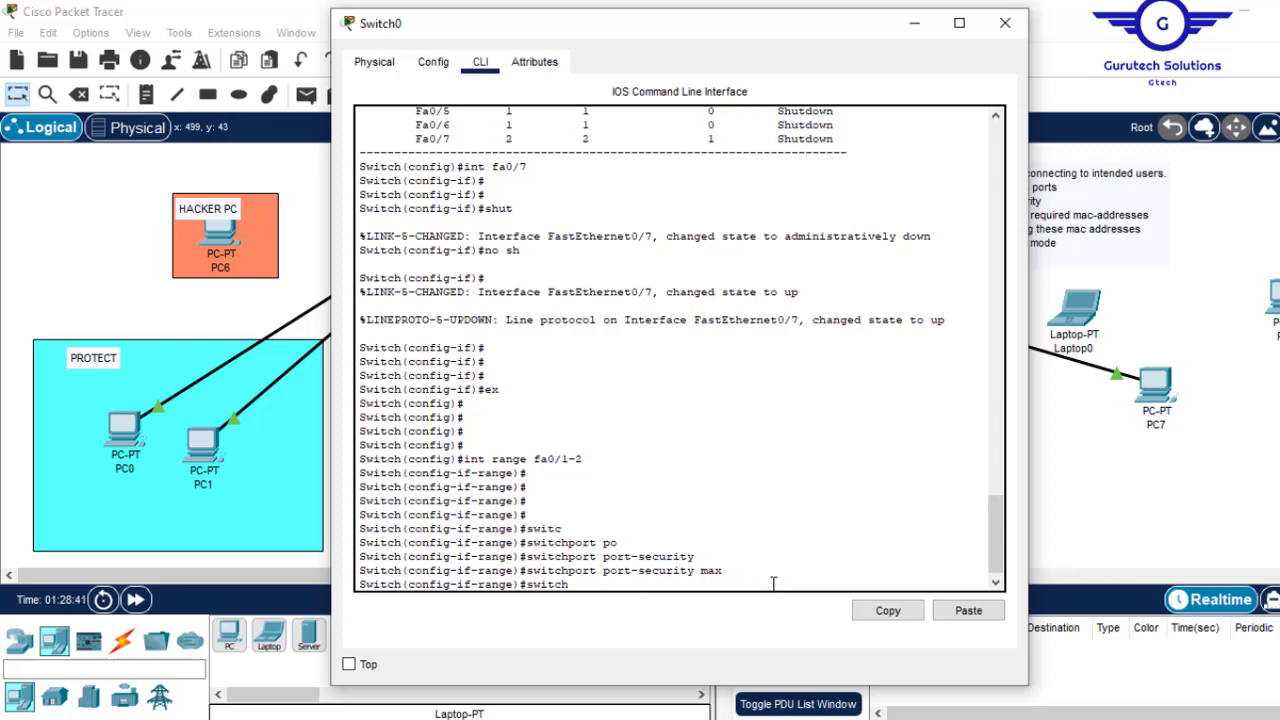
- Exit the interface range configuration and return Switch0 to global configuration mode
{"action": "type", "text": "ex"}
{"action": "key", "text": "Return"}
{"action": "key", "text": "Return"}
{"action": "key", "text": "Return"}
{"action": "type", "text": "ex"}
{"action": "key", "text": "Up"}
{"action": "key", "text": "Up"}
{"action": "key", "text": "Up"}
{"action": "key", "text": "Up"}
{"action": "key", "text": "Up"}
{"action": "key", "text": "Up"}
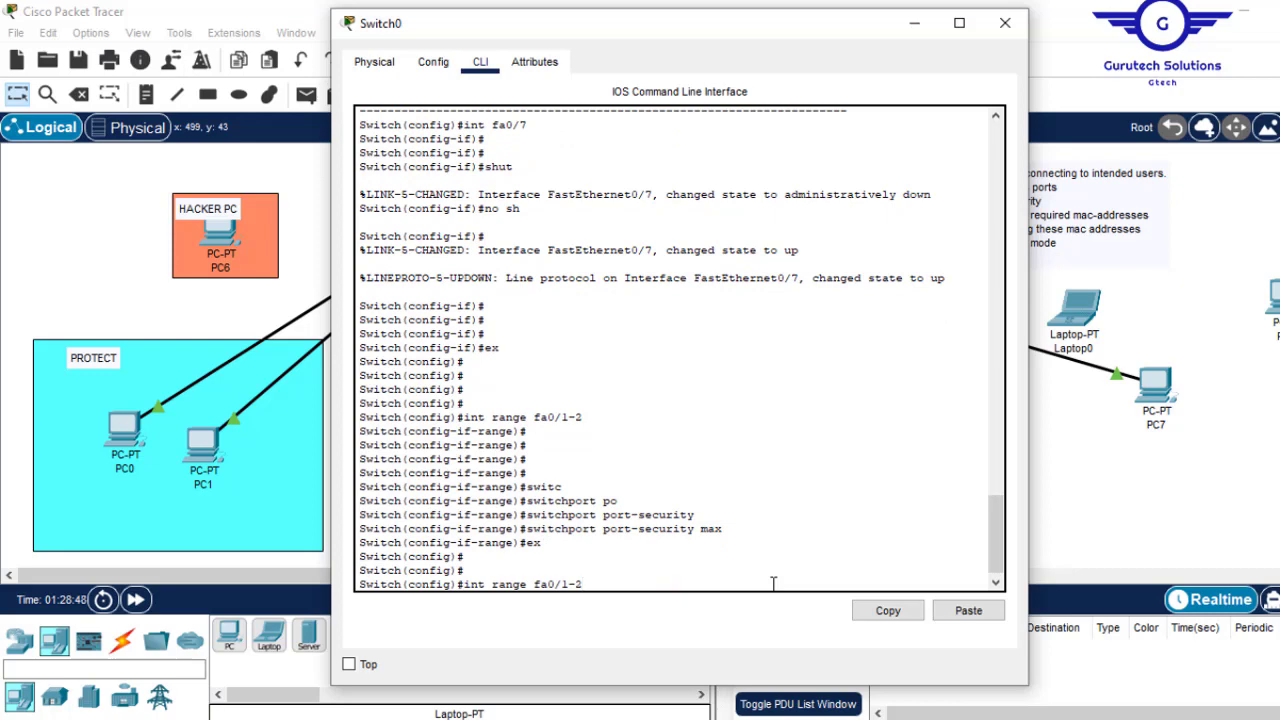
{"action": "type", "text": "0"}
- Put Switch0's window away and add a 2960-24TT switch in the empty workspace area beyond PC8
{"action": "left_click", "coordinate": [913, 27]}
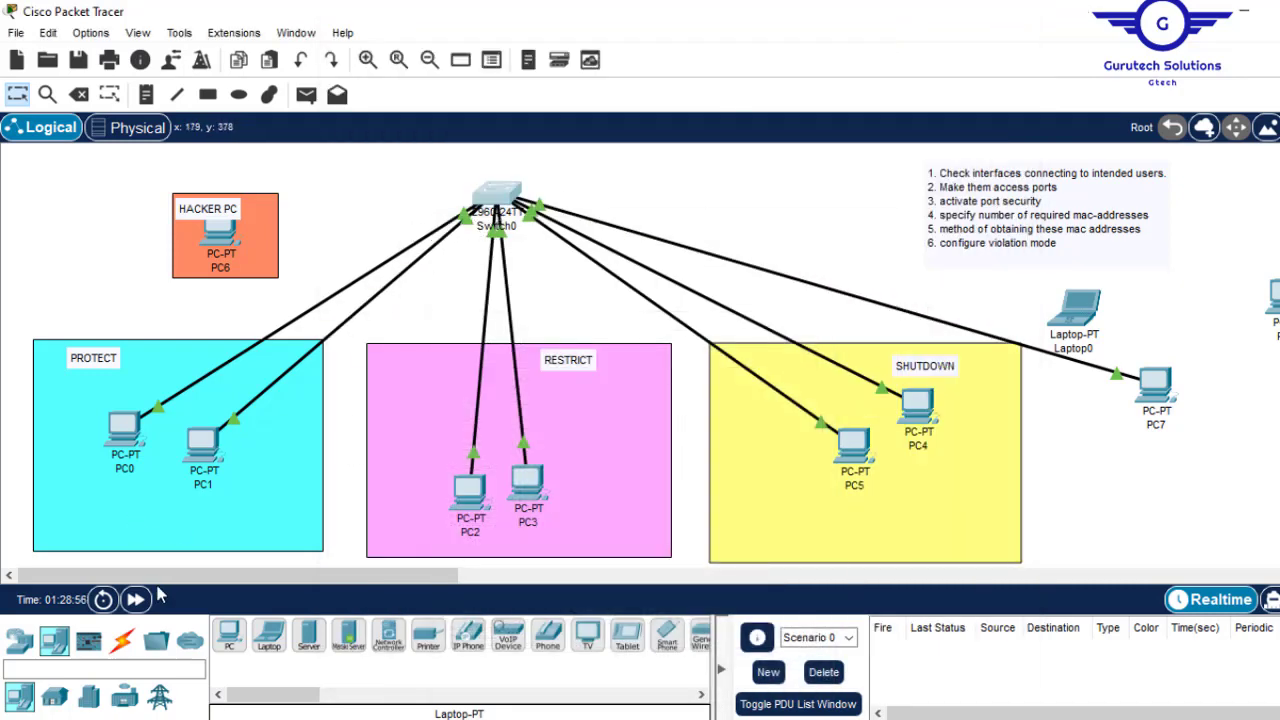
{"action": "left_click_drag", "start_coordinate": [284, 578], "coordinate": [661, 583]}
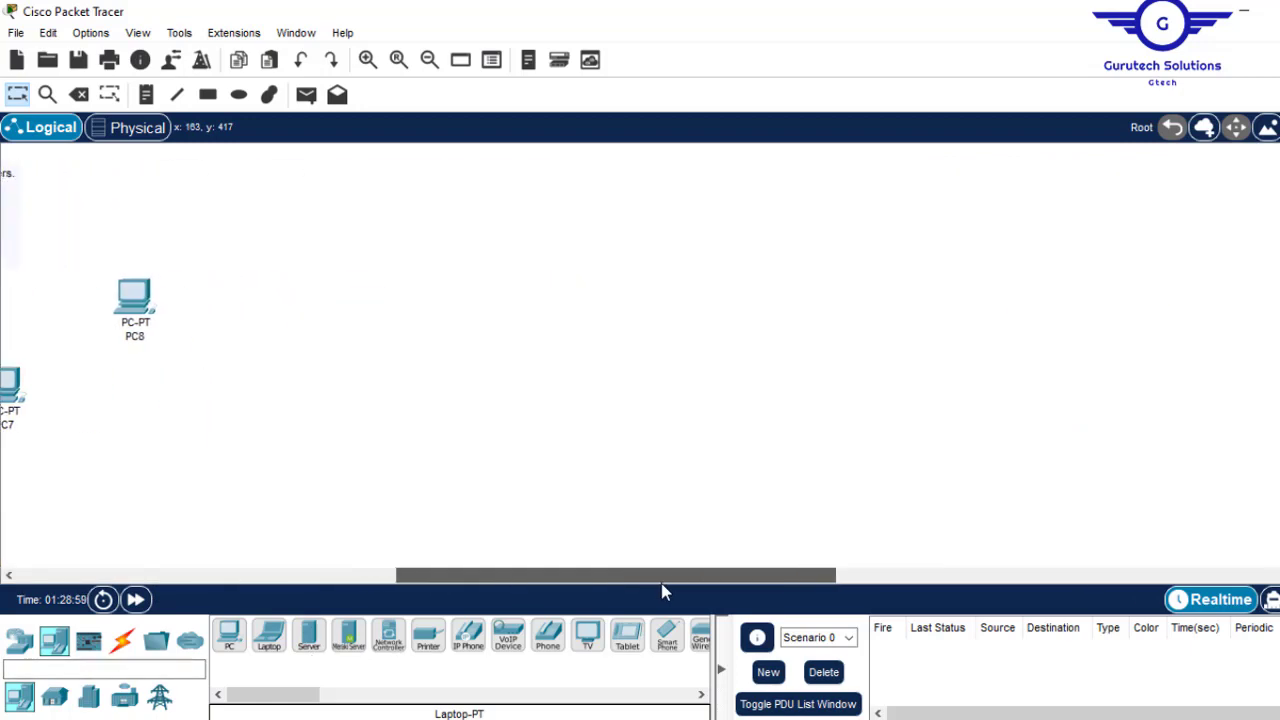
{"action": "left_click", "coordinate": [19, 640]}
{"action": "left_click_drag", "start_coordinate": [56, 698], "coordinate": [747, 223]}
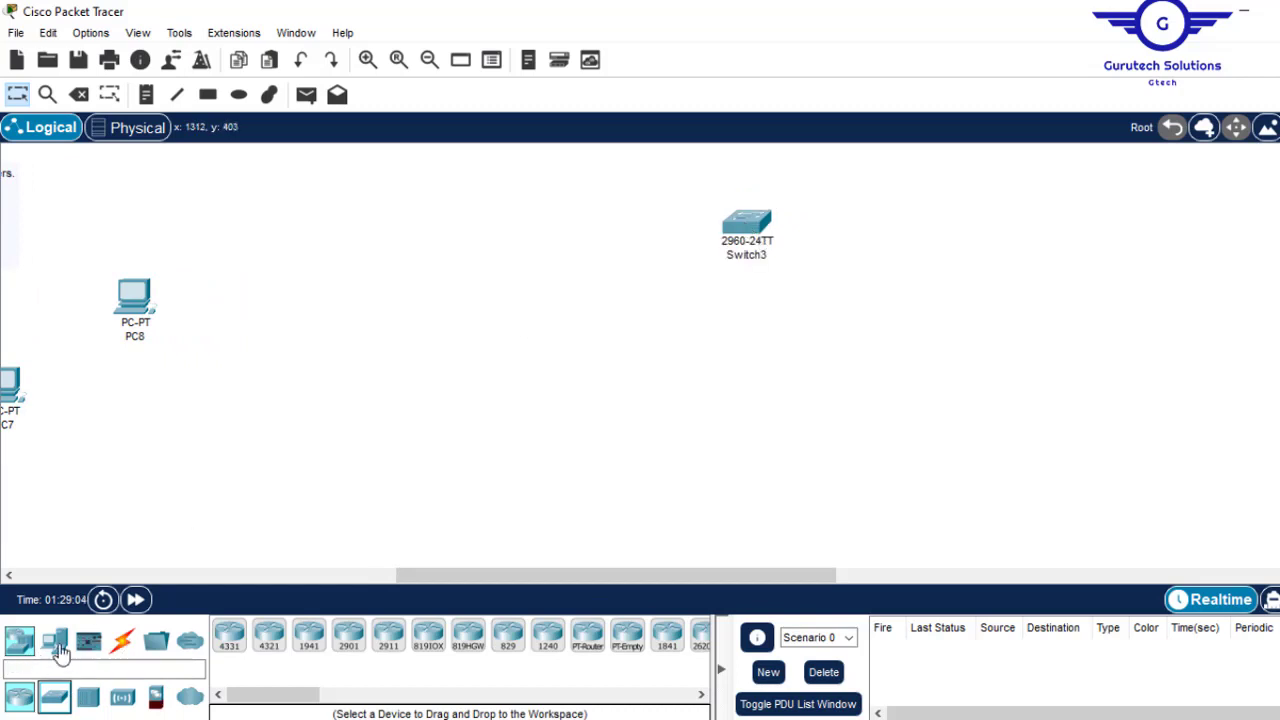
- Add four PC-PT computers in a row below the new 2960-24TT switch
{"action": "left_click", "coordinate": [55, 640]}
{"action": "left_click", "coordinate": [229, 635]}
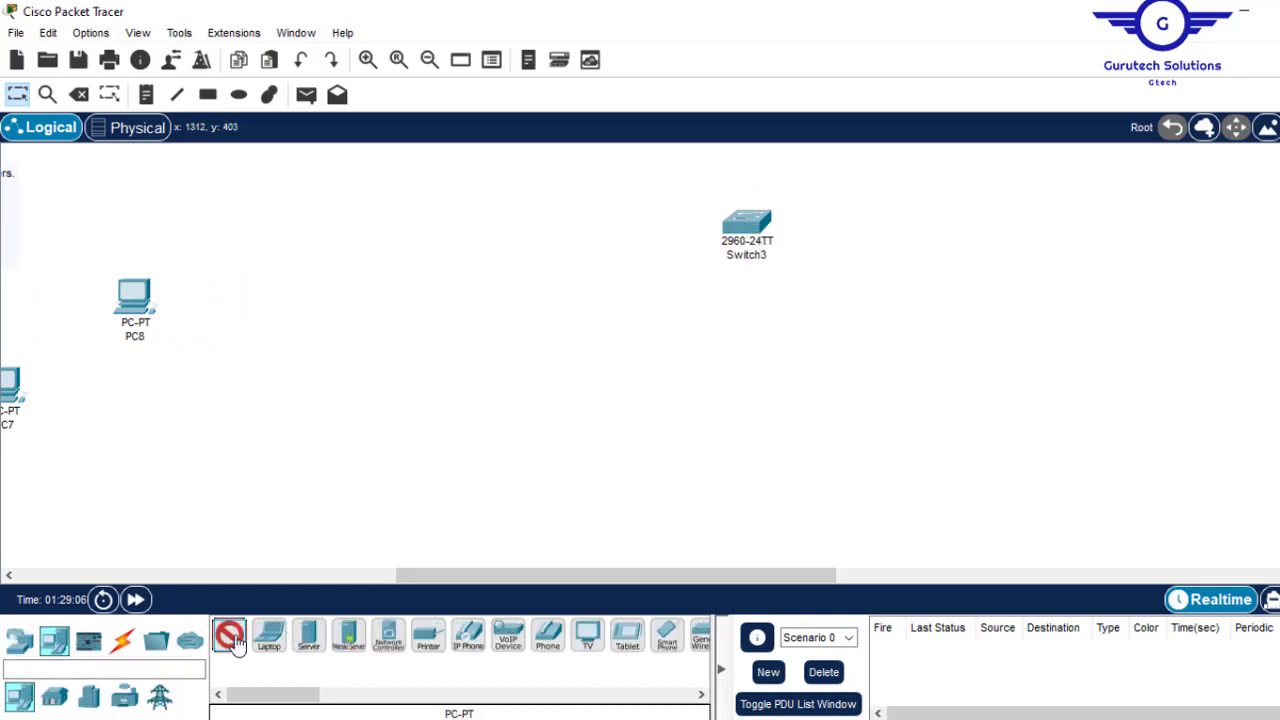
{"action": "left_click", "coordinate": [434, 422]}
{"action": "left_click", "coordinate": [238, 640]}
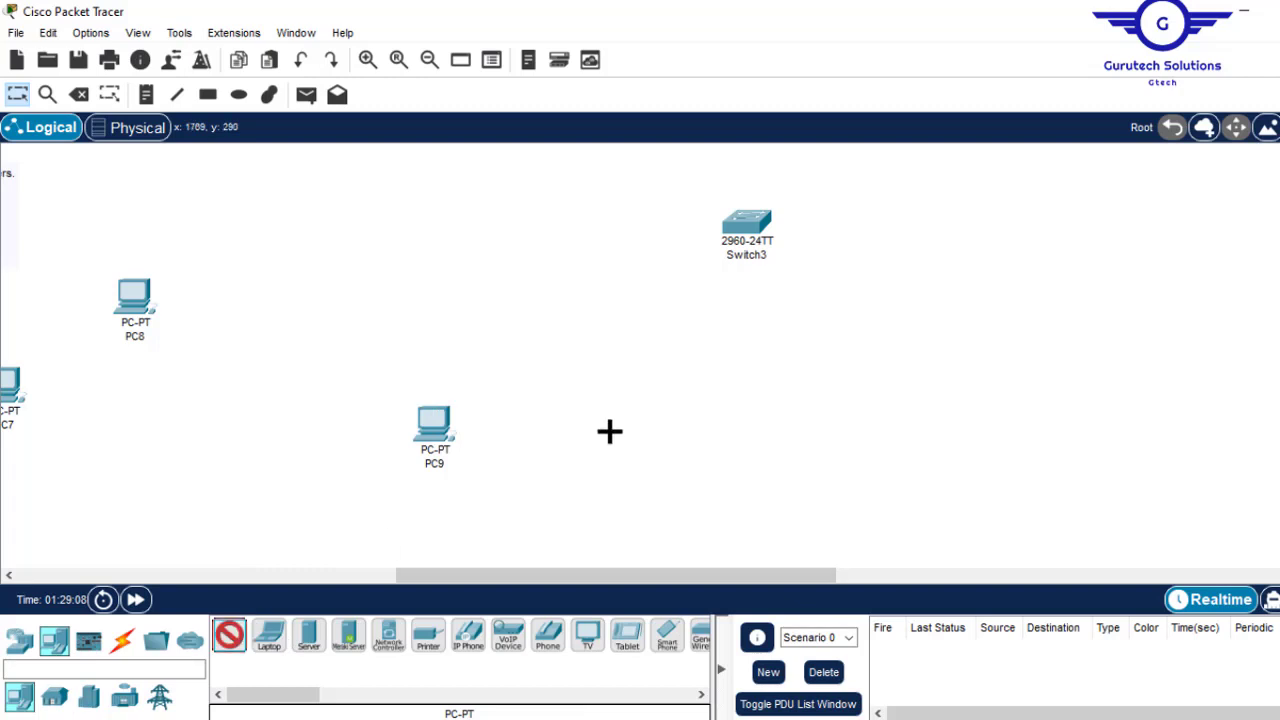
{"action": "left_click", "coordinate": [609, 431]}
{"action": "left_click", "coordinate": [226, 642]}
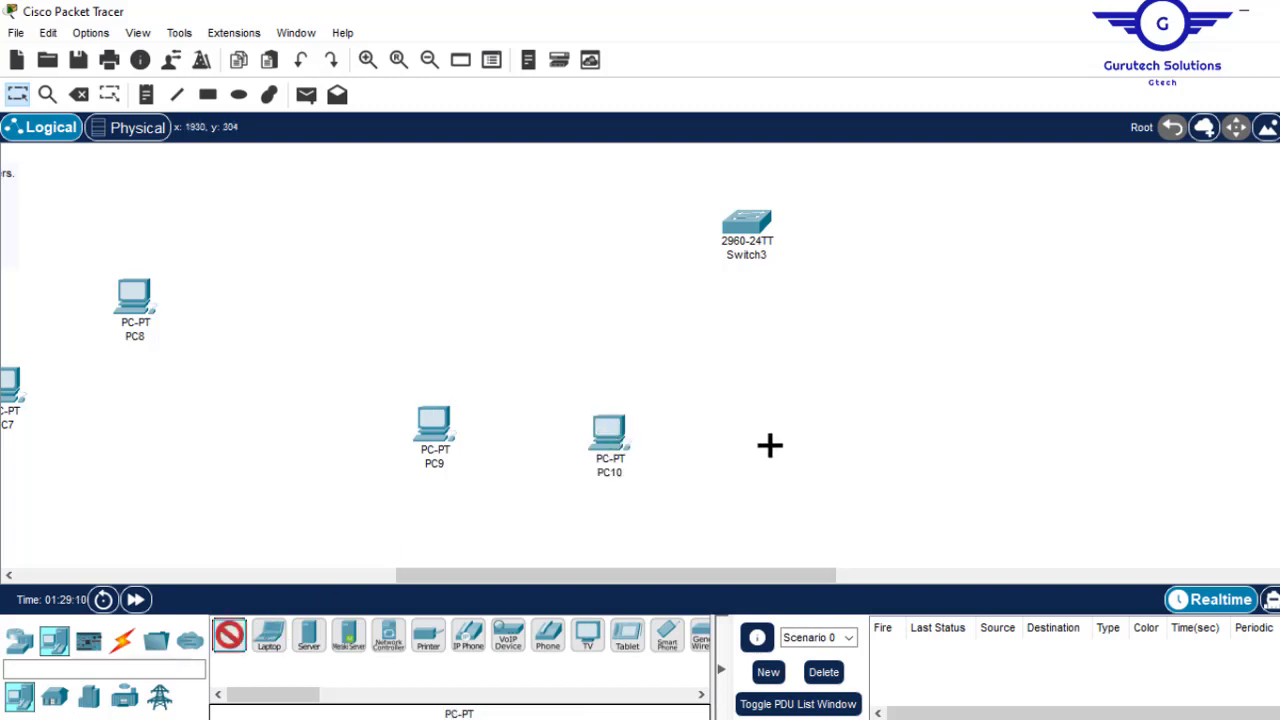
{"action": "left_click", "coordinate": [769, 446]}
{"action": "left_click", "coordinate": [229, 640]}
{"action": "left_click", "coordinate": [924, 438]}
- Connect Switch3 to PC9, PC10, PC11 and PC12 using the automatically chosen connection type
{"action": "left_click", "coordinate": [122, 640]}
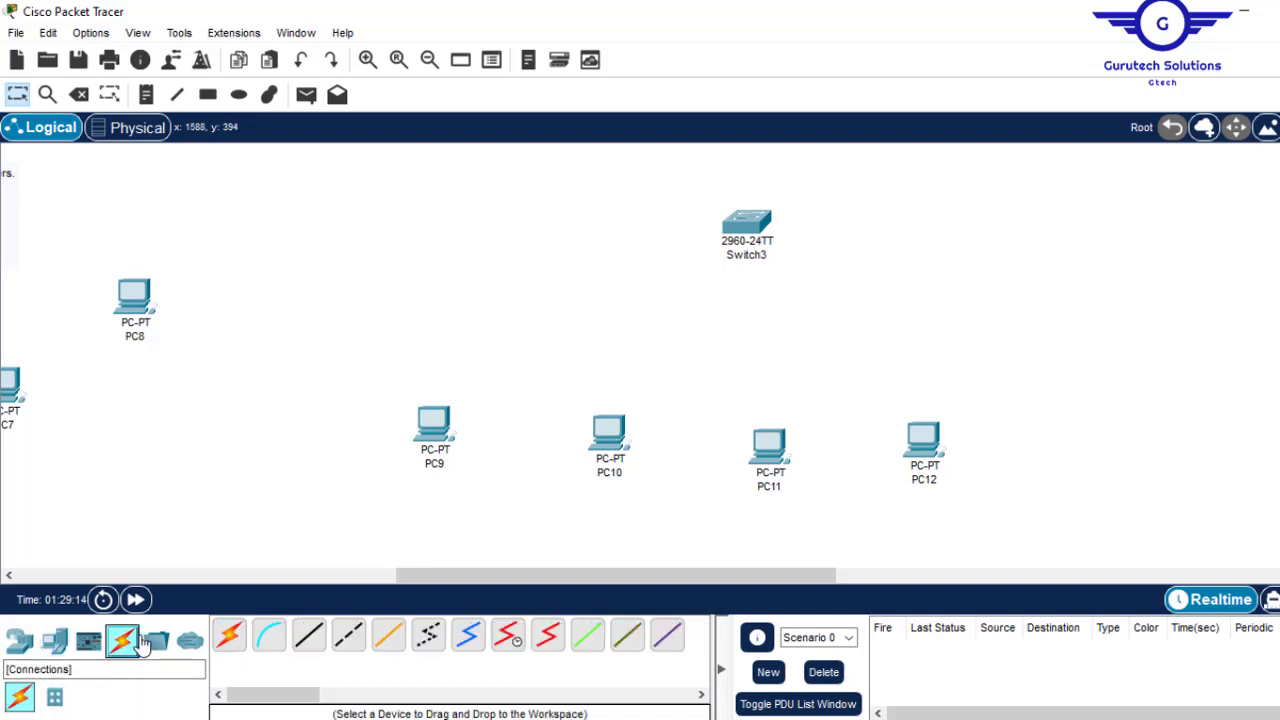
{"action": "left_click", "coordinate": [229, 636]}
{"action": "left_click", "coordinate": [748, 218]}
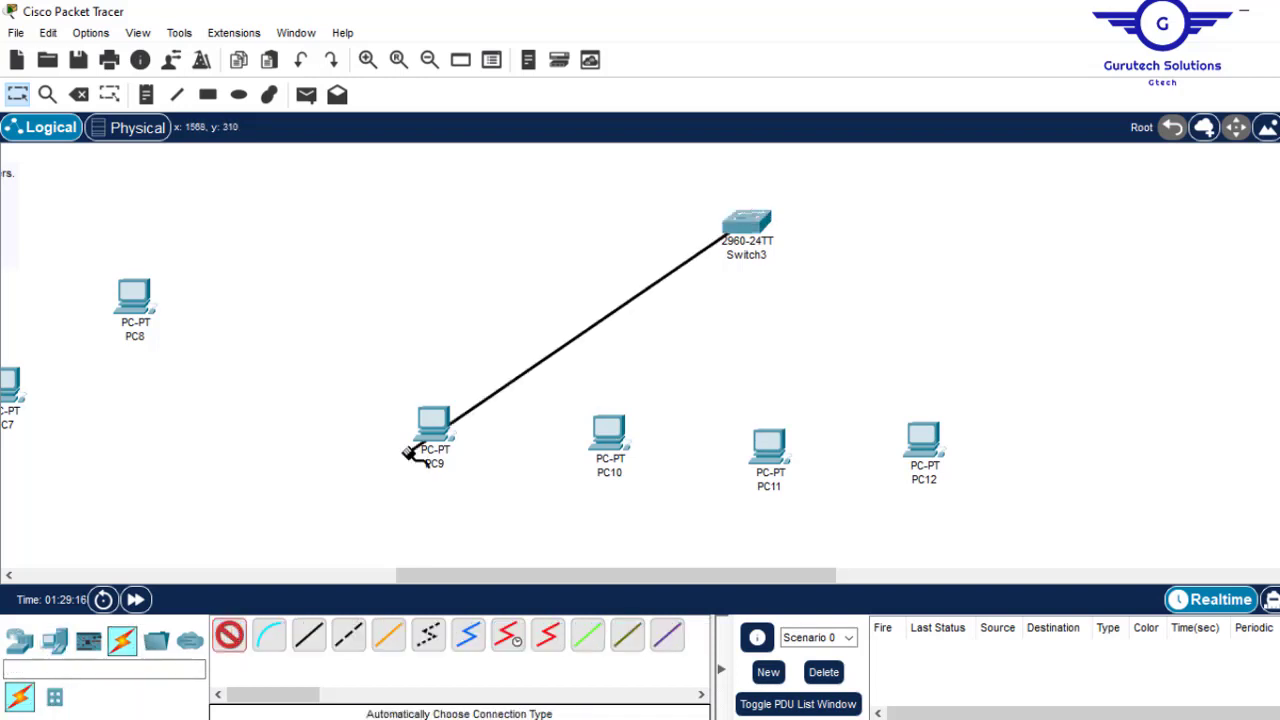
{"action": "left_click", "coordinate": [437, 428]}
{"action": "left_click", "coordinate": [229, 636]}
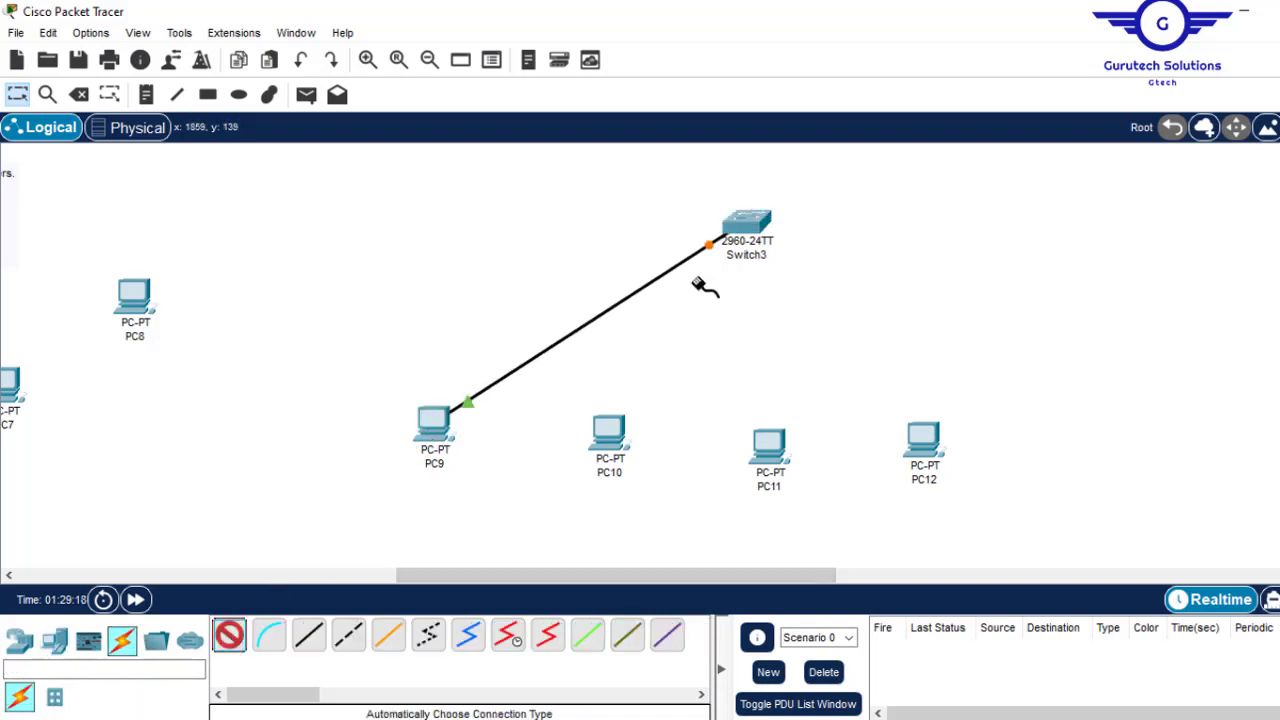
{"action": "left_click", "coordinate": [740, 220]}
{"action": "left_click", "coordinate": [609, 437]}
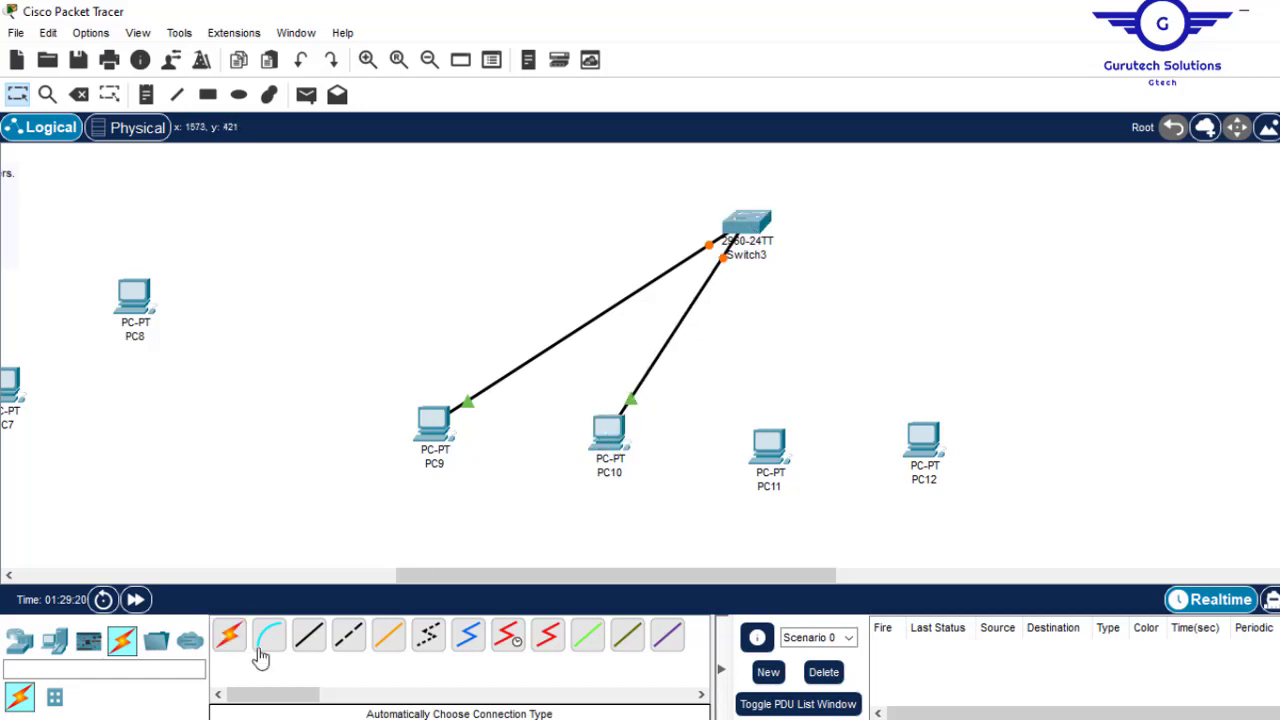
{"action": "left_click", "coordinate": [229, 636]}
{"action": "left_click", "coordinate": [749, 220]}
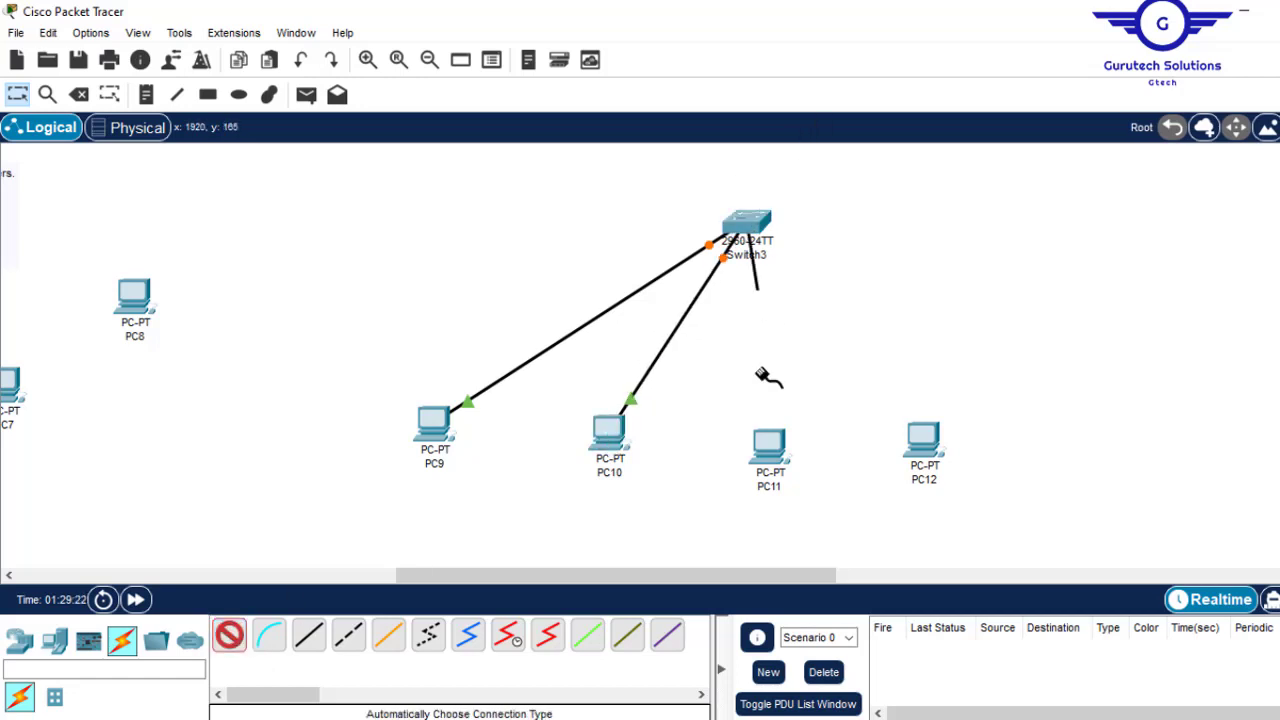
{"action": "left_click", "coordinate": [776, 440]}
{"action": "left_click", "coordinate": [229, 636]}
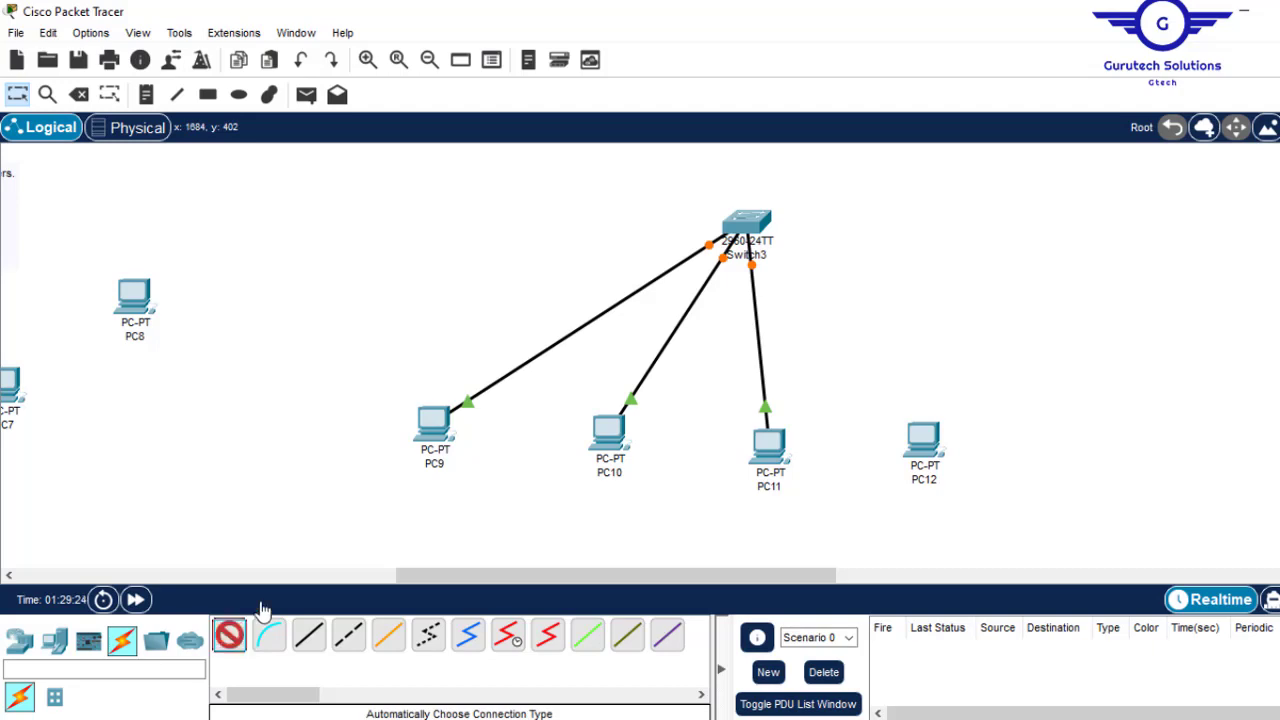
{"action": "left_click", "coordinate": [762, 224]}
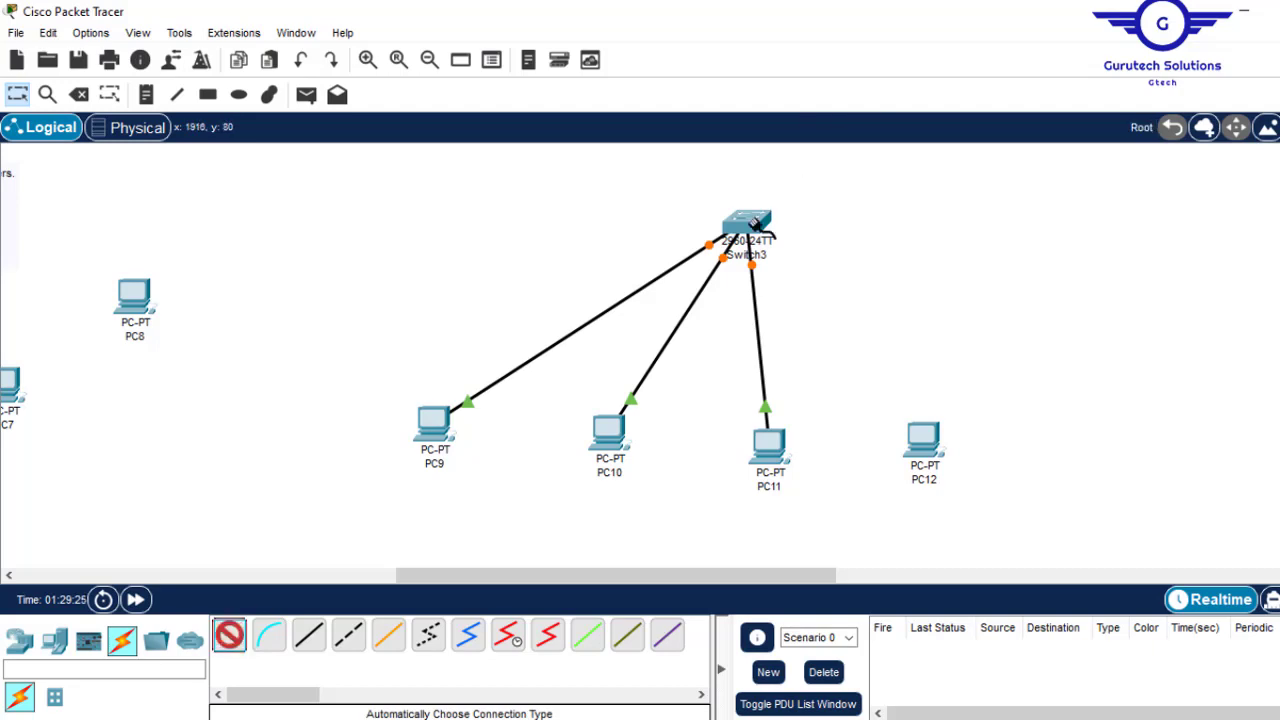
{"action": "left_click", "coordinate": [923, 442]}
- Clear the pending range command in Switch0's CLI and display the startup configuration with do sh start
{"action": "left_click_drag", "start_coordinate": [412, 575], "coordinate": [40, 594]}
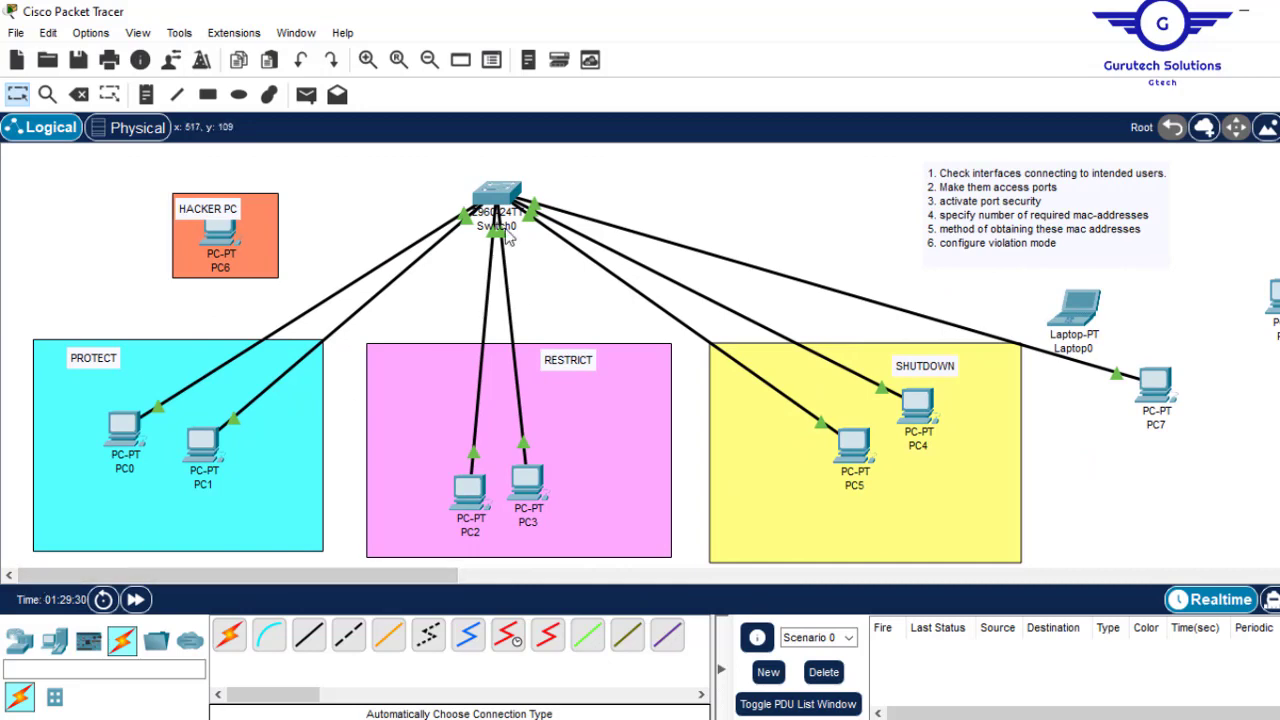
{"action": "left_click", "coordinate": [500, 192]}
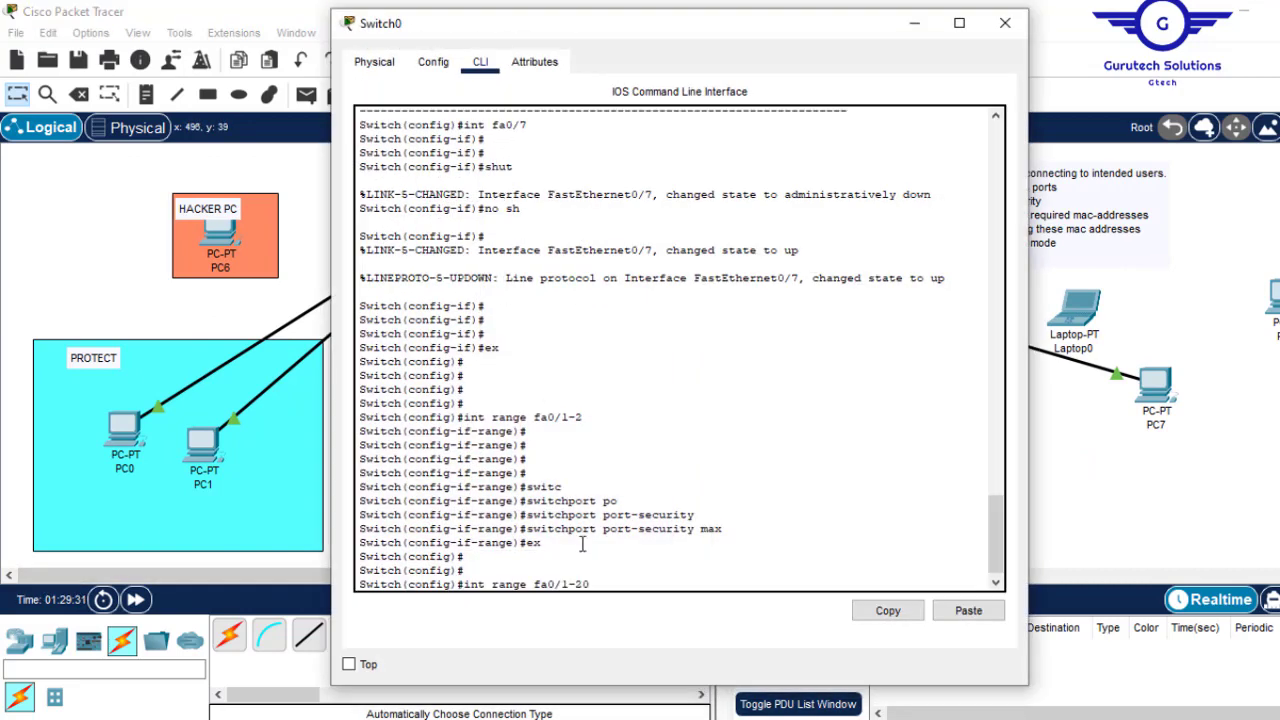
{"action": "left_click_drag", "start_coordinate": [601, 567], "coordinate": [293, 561]}
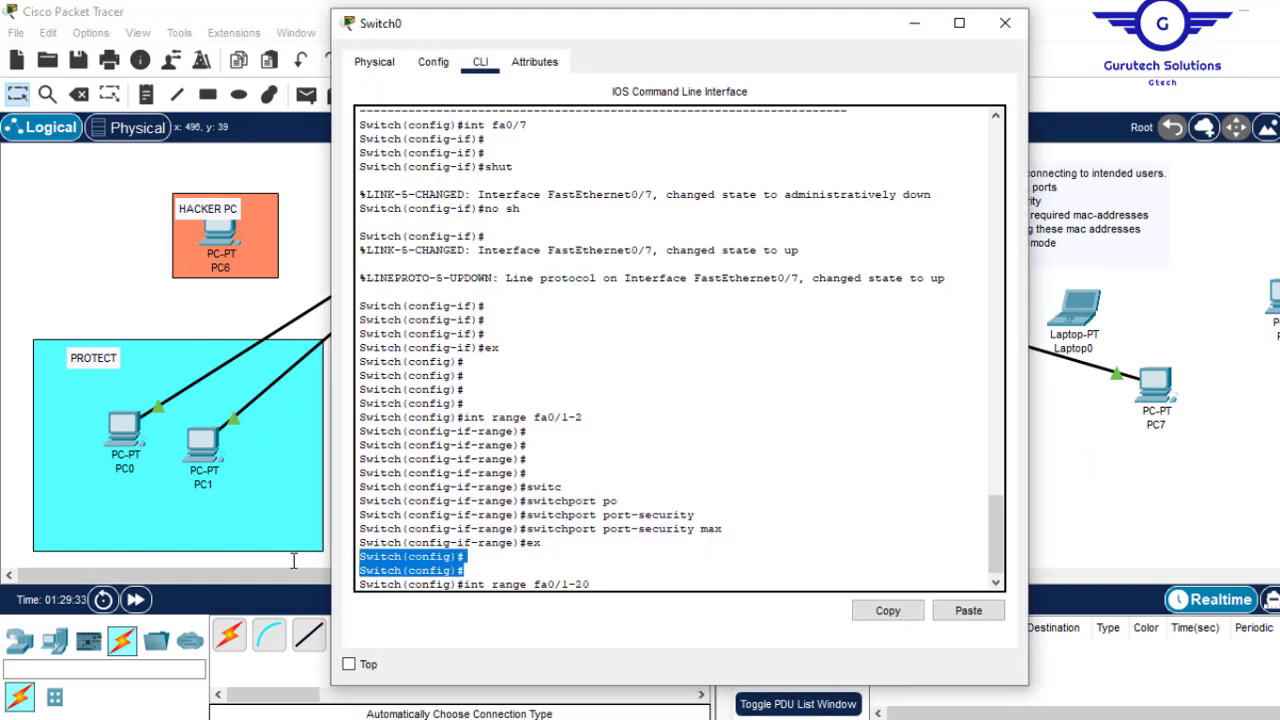
{"action": "key", "text": "BackSpace"}
{"action": "key", "text": "BackSpace"}
{"action": "key", "text": "BackSpace"}
{"action": "key", "text": "BackSpace"}
{"action": "key", "text": "BackSpace"}
{"action": "key", "text": "BackSpace"}
{"action": "key", "text": "BackSpace"}
{"action": "key", "text": "BackSpace"}
{"action": "key", "text": "BackSpace"}
{"action": "key", "text": "BackSpace"}
{"action": "key", "text": "BackSpace"}
{"action": "key", "text": "BackSpace"}
{"action": "key", "text": "BackSpace"}
{"action": "key", "text": "BackSpace"}
{"action": "key", "text": "BackSpace"}
{"action": "type", "text": "do s"}
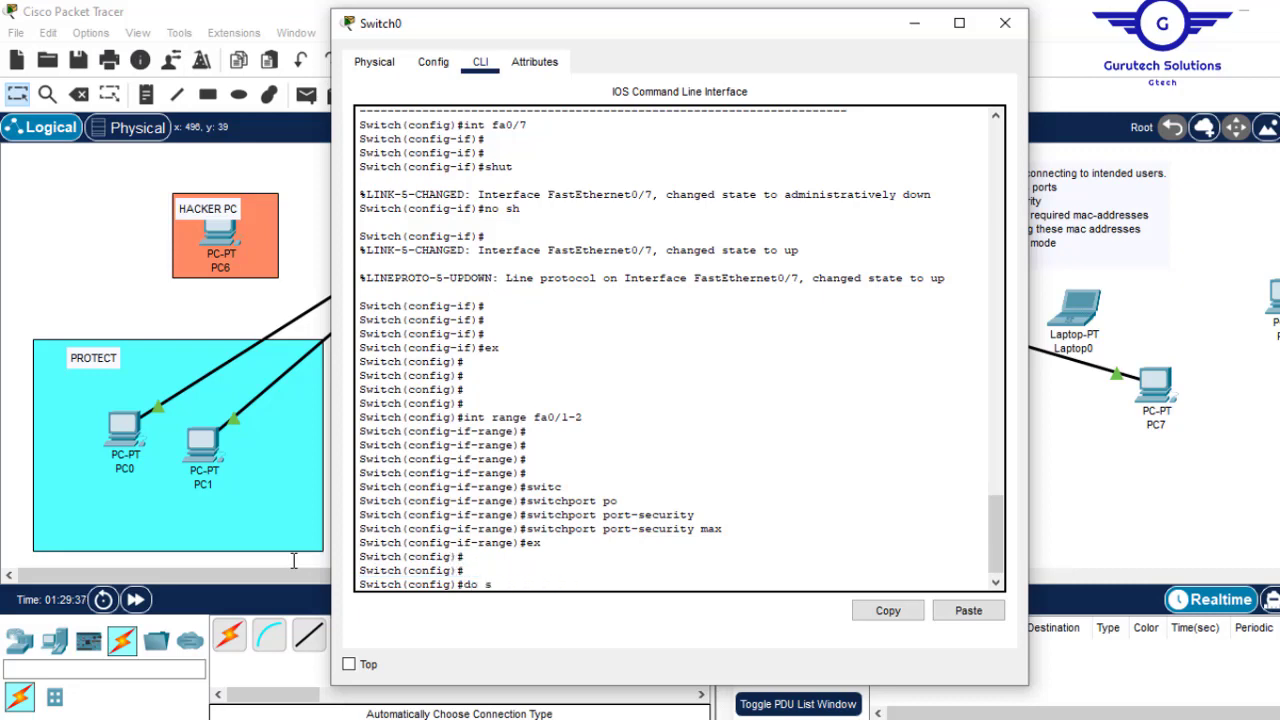
{"action": "type", "text": "h start"}
{"action": "key", "text": "Return"}
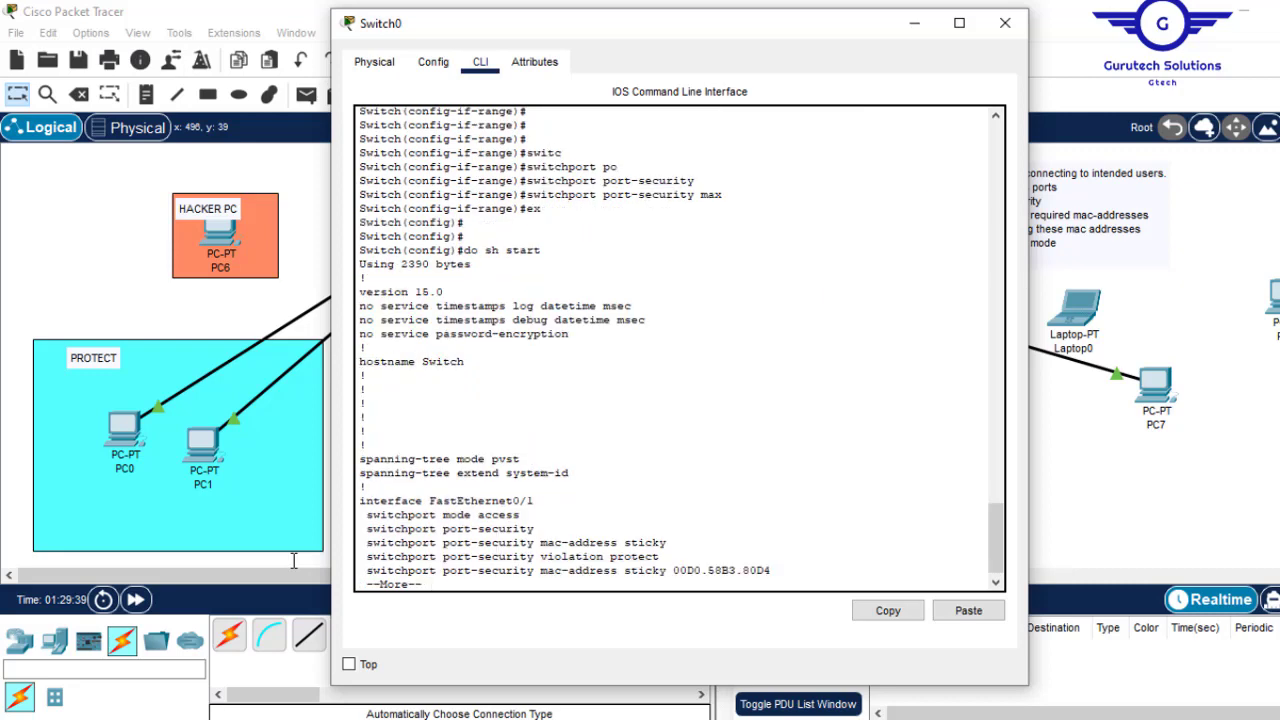
- Examine the startup configuration for FastEthernet0/1 to 0/4, focusing on FastEthernet0/1's access mode, sticky MAC address and violation settings
{"action": "key", "text": "Return"}
{"action": "key", "text": "Return"}
{"action": "key", "text": "Return"}
{"action": "key", "text": "Return"}
{"action": "key", "text": "Return"}
{"action": "key", "text": "Return"}
{"action": "key", "text": "Return"}
{"action": "key", "text": "Return"}
{"action": "key", "text": "Return"}
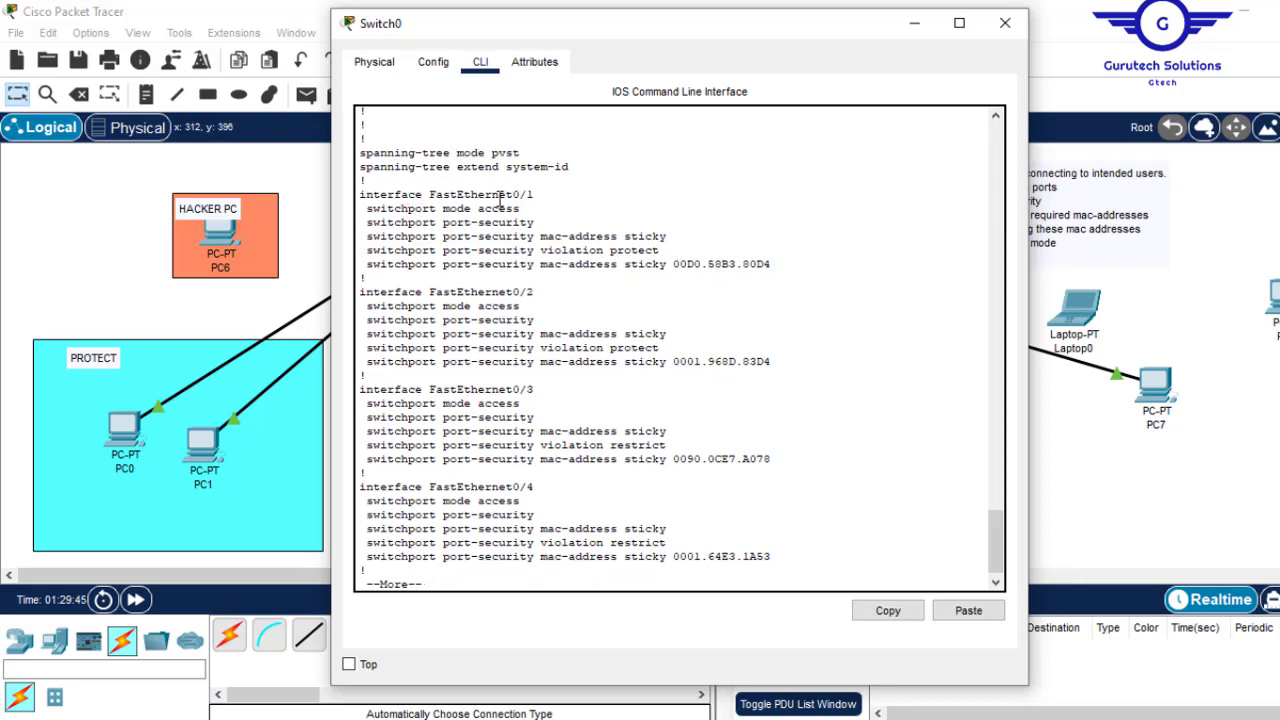
{"action": "left_click_drag", "start_coordinate": [534, 194], "coordinate": [443, 224]}
{"action": "left_click_drag", "start_coordinate": [683, 236], "coordinate": [542, 238]}
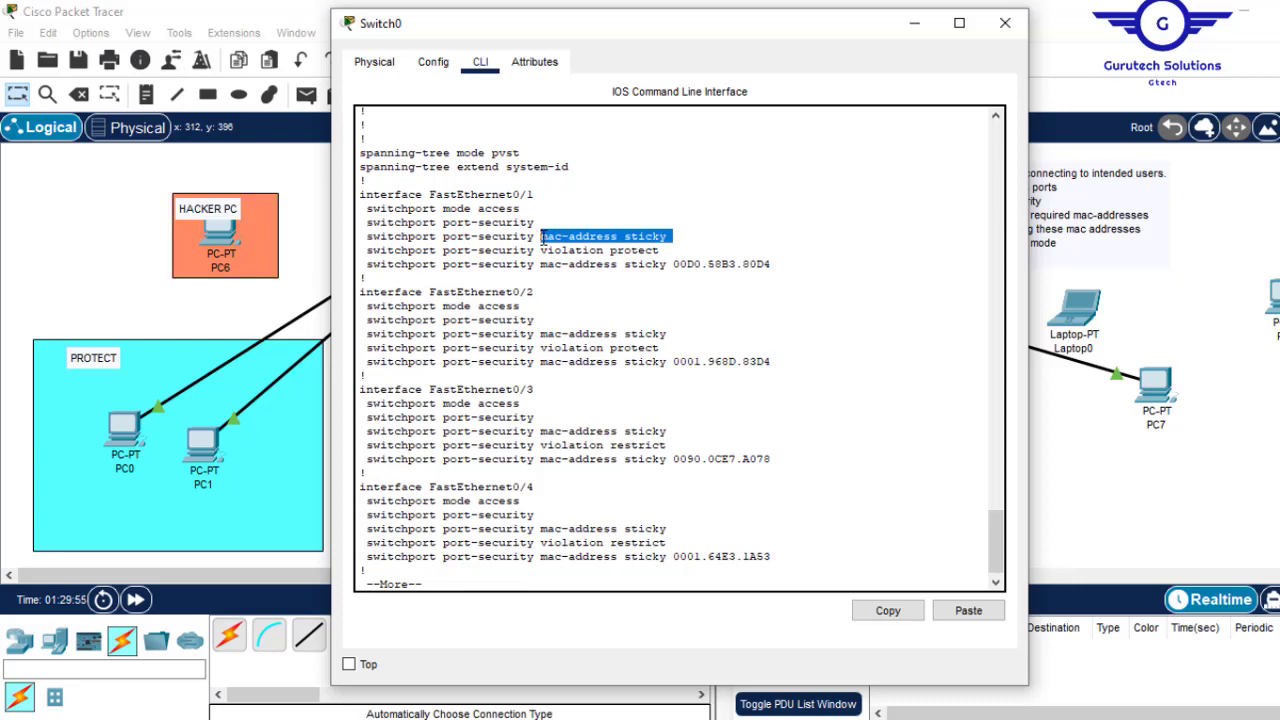
{"action": "left_click_drag", "start_coordinate": [666, 250], "coordinate": [556, 250]}
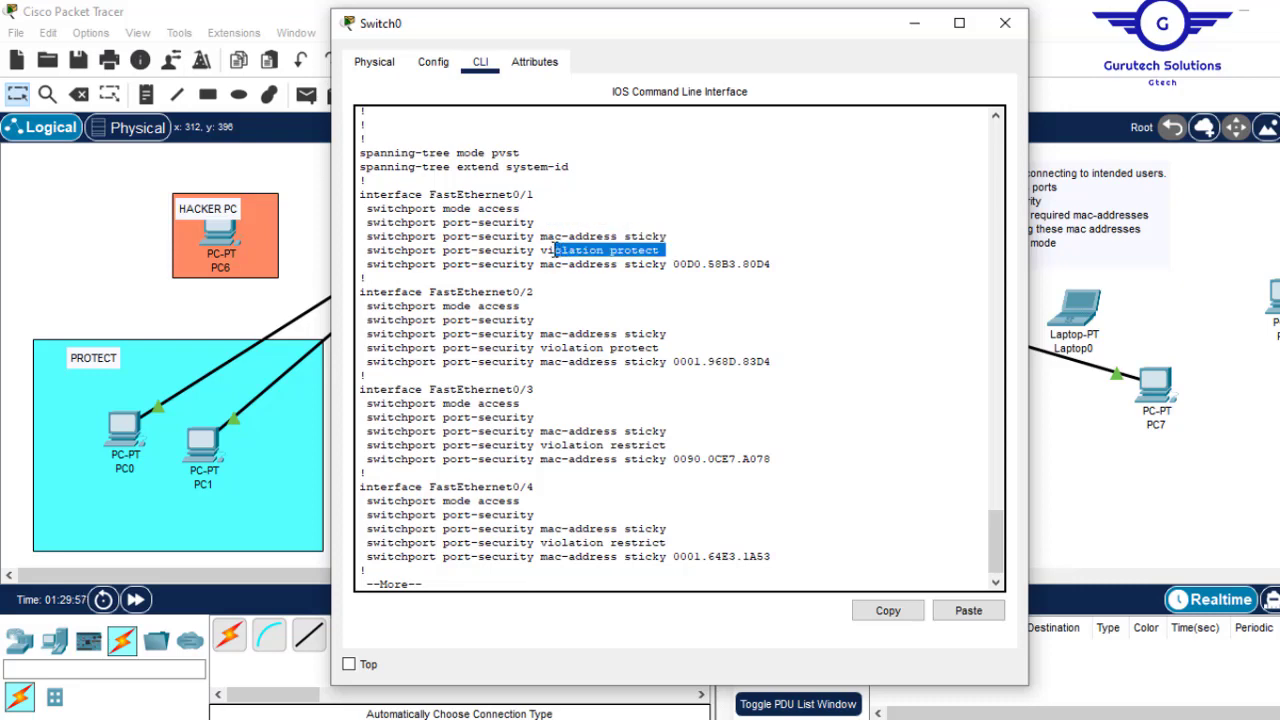
{"action": "left_click", "coordinate": [785, 260]}
{"action": "left_click_drag", "start_coordinate": [785, 260], "coordinate": [534, 257]}
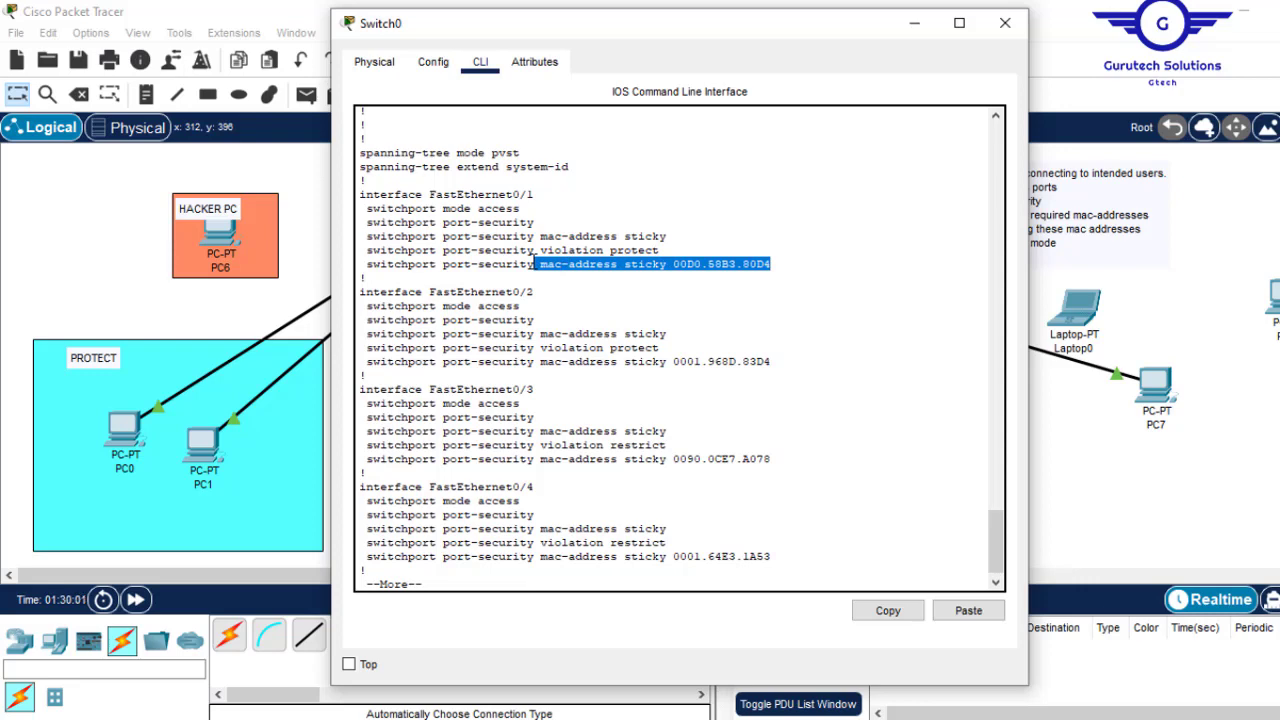
- Open Switch3's CLI and enter global configuration mode with en and conf t
{"action": "left_click", "coordinate": [1080, 483]}
{"action": "left_click_drag", "start_coordinate": [423, 575], "coordinate": [772, 575]}
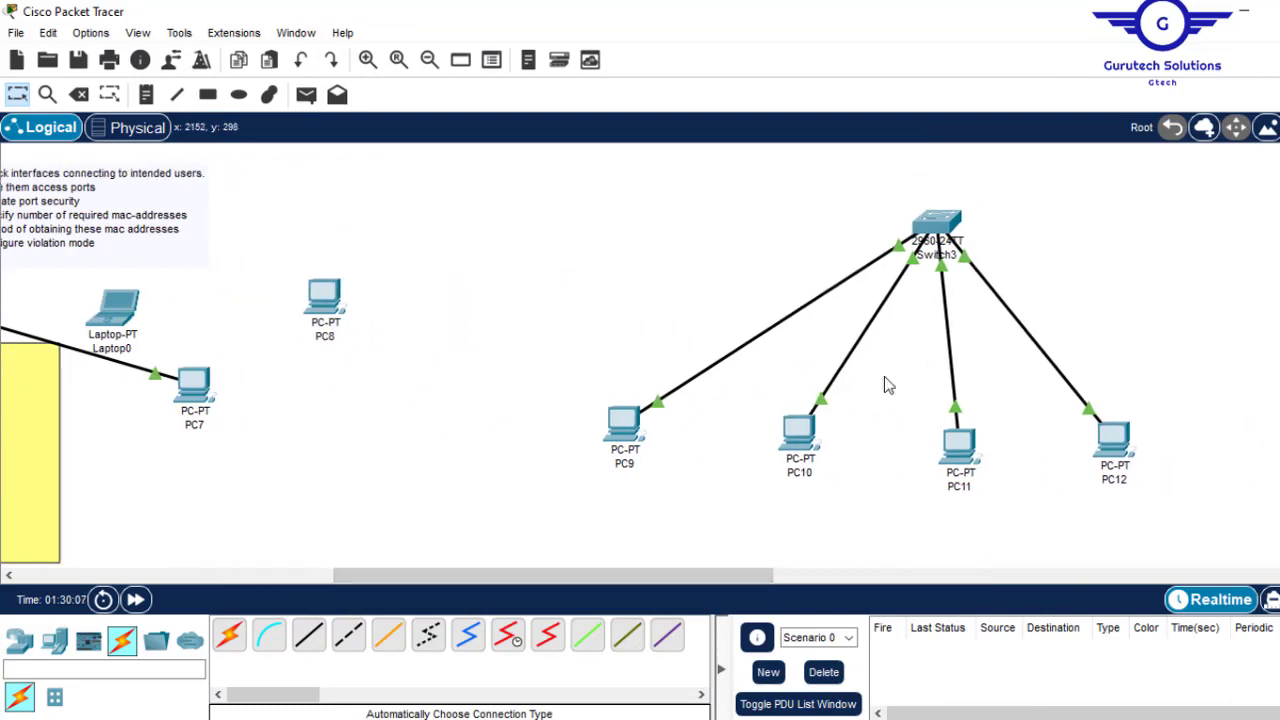
{"action": "left_click", "coordinate": [937, 224]}
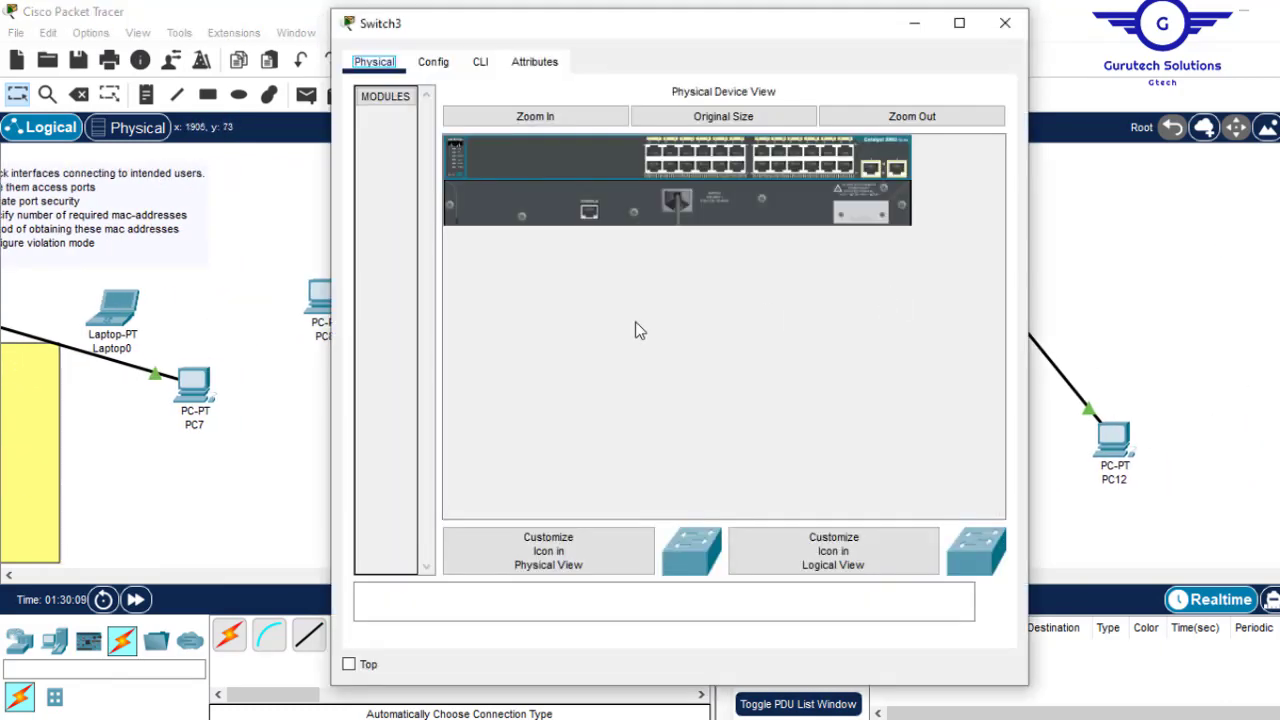
{"action": "left_click", "coordinate": [480, 61]}
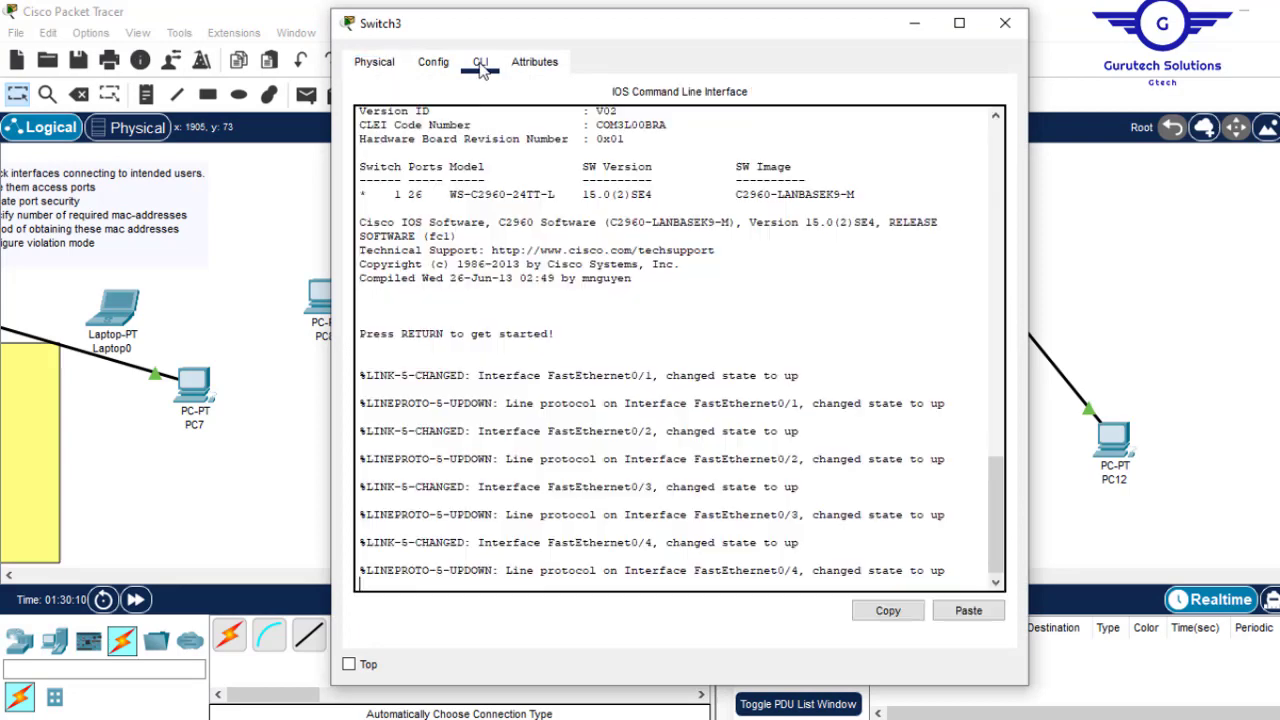
{"action": "key", "text": "Return"}
{"action": "key", "text": "Return"}
{"action": "key", "text": "Return"}
{"action": "type", "text": "en"}
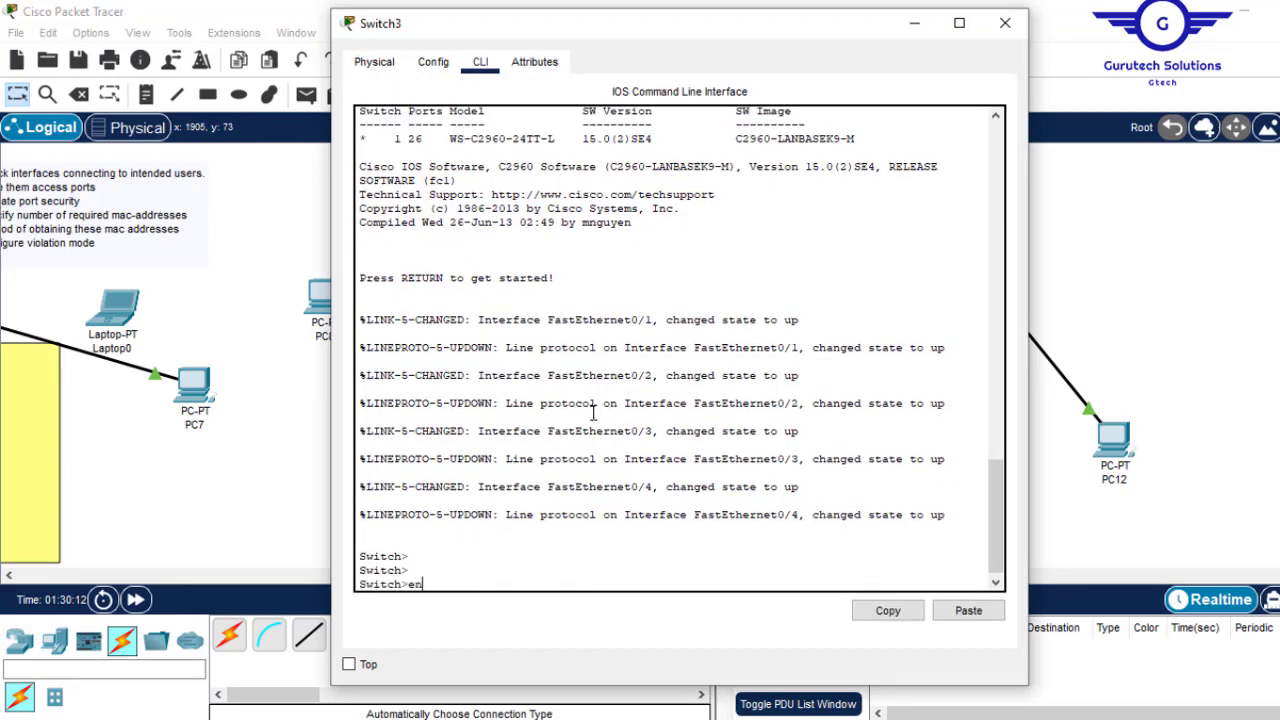
{"action": "key", "text": "Return"}
{"action": "type", "text": "ch#conf t"}
{"action": "key", "text": "Return"}
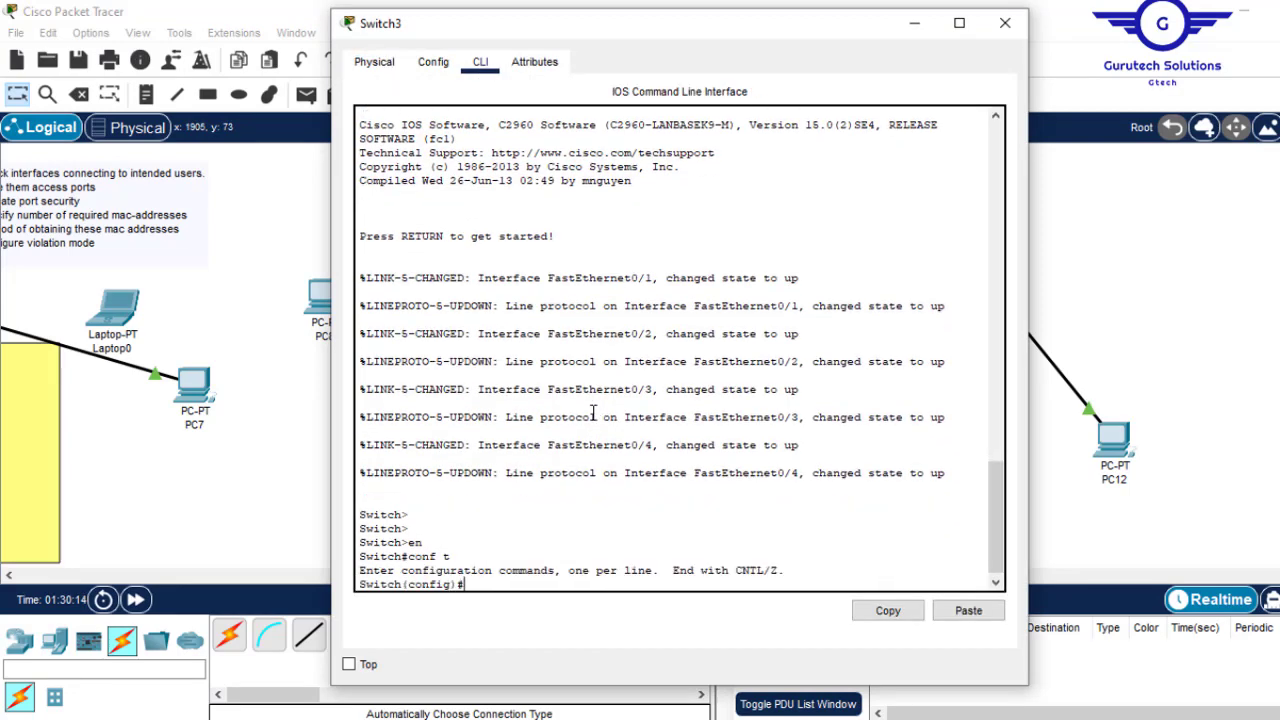
- Select FastEthernet interfaces 0/1 to 0/4 together with int range fa0/1-4
{"action": "key", "text": "Return"}
{"action": "type", "text": "swit"}
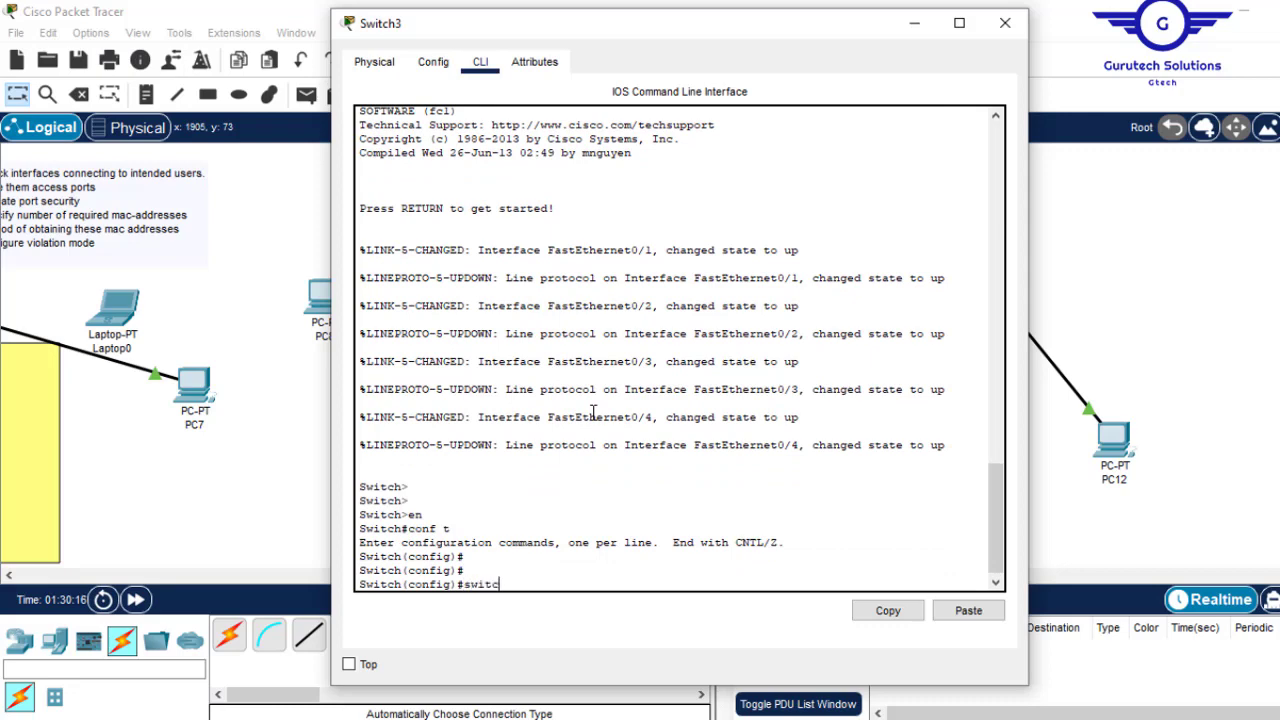
{"action": "type", "text": "c"}
{"action": "key", "text": "Tab"}
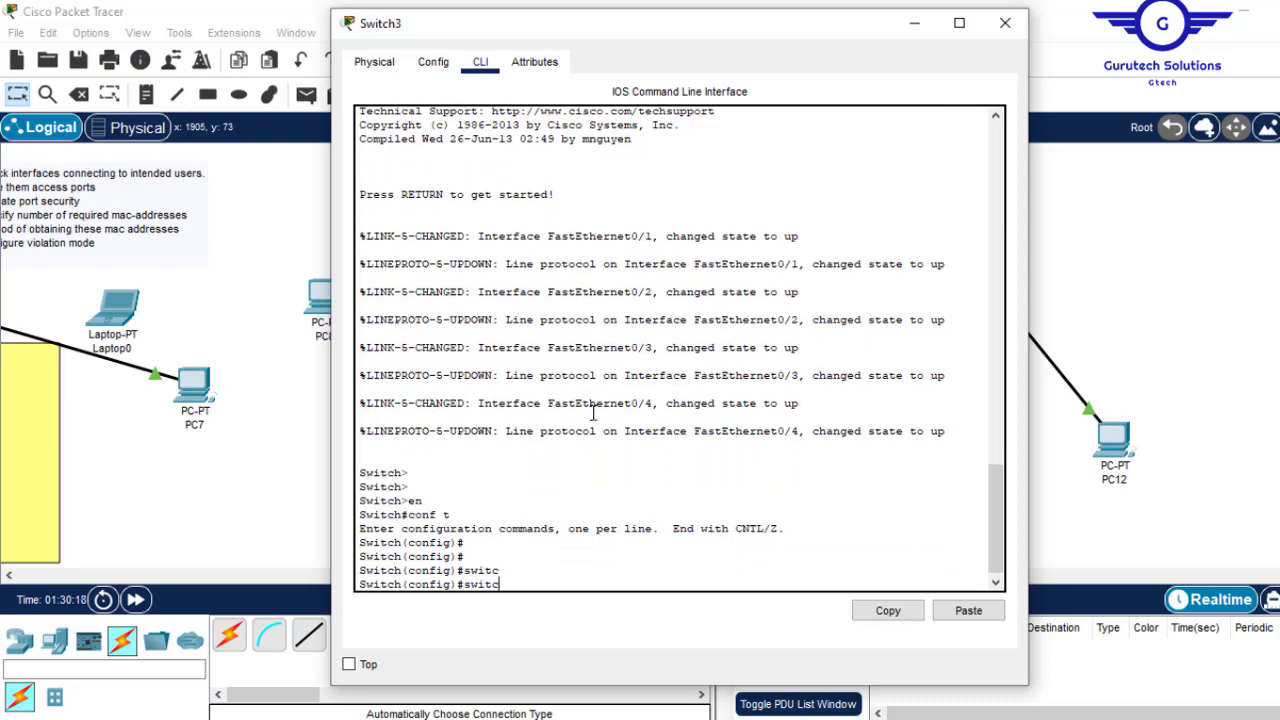
{"action": "key", "text": "BackSpace"}
{"action": "key", "text": "BackSpace"}
{"action": "key", "text": "BackSpace"}
{"action": "type", "text": "int rang"}
{"action": "key", "text": "Return"}
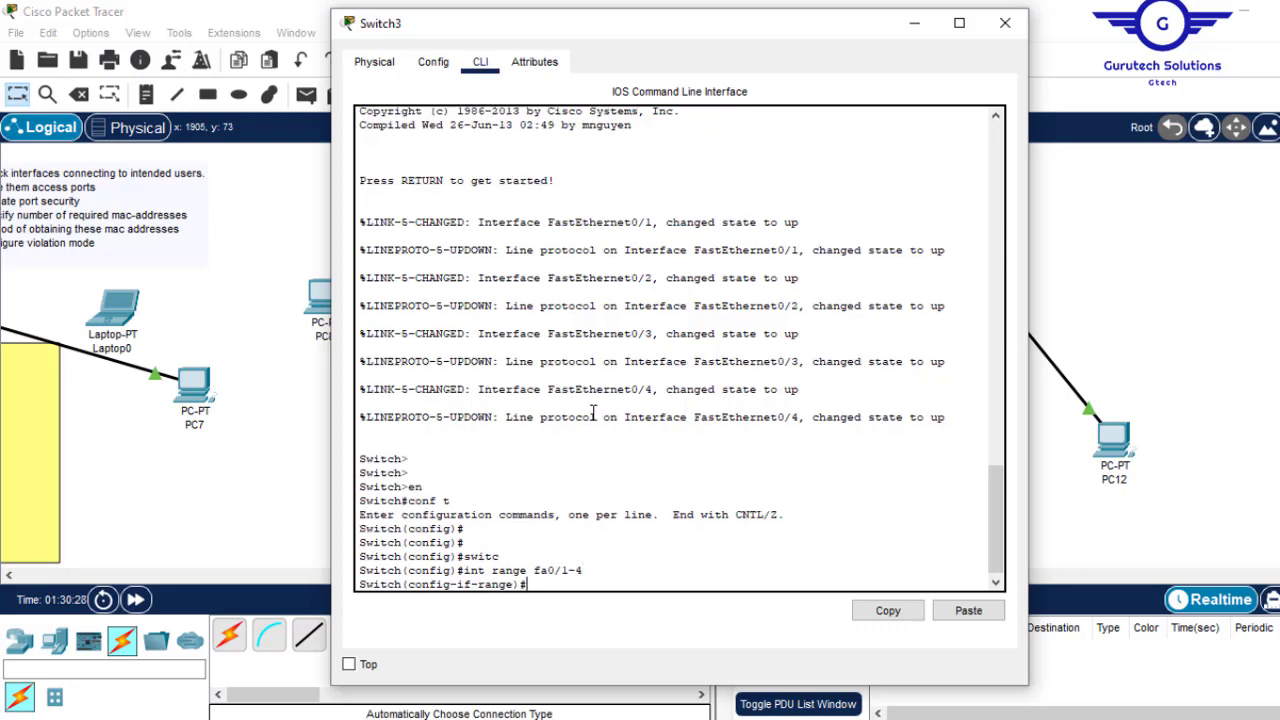
- Make the interfaces in the range access ports with switchport mode access
{"action": "key", "text": "Tab"}
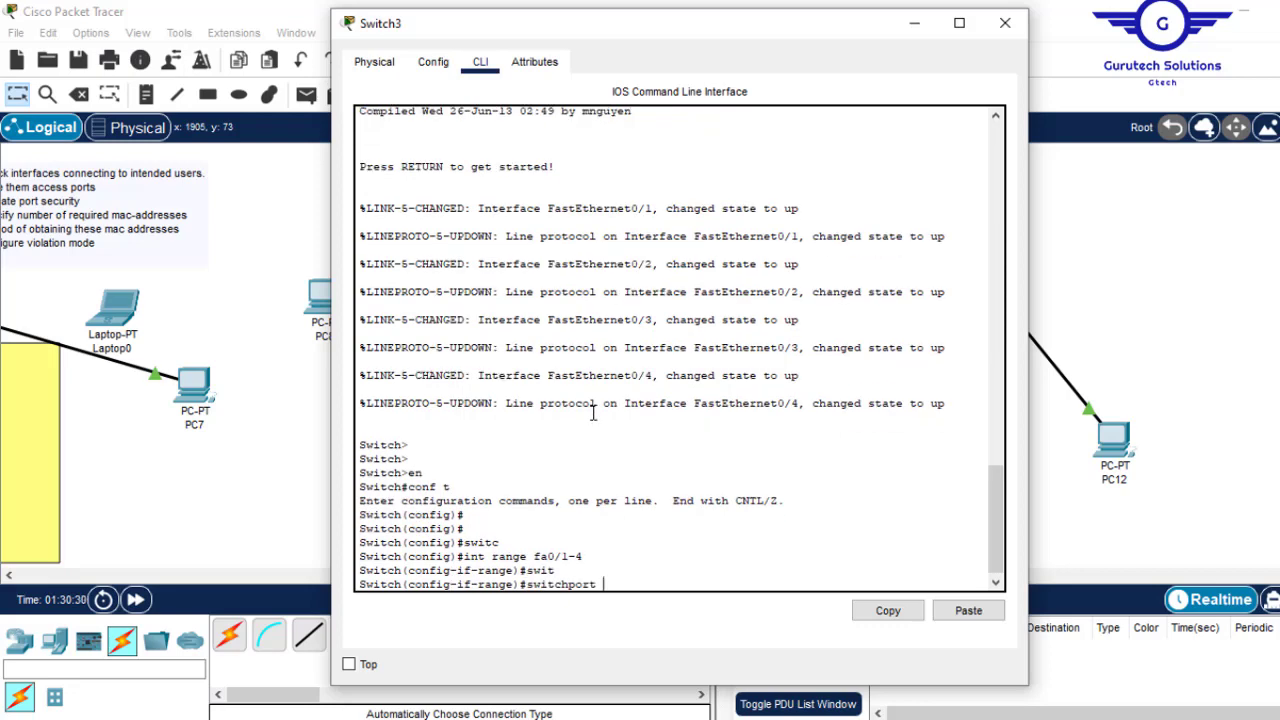
{"action": "key", "text": "Tab"}
{"action": "type", "text": "aa"}
{"action": "key", "text": "Tab"}
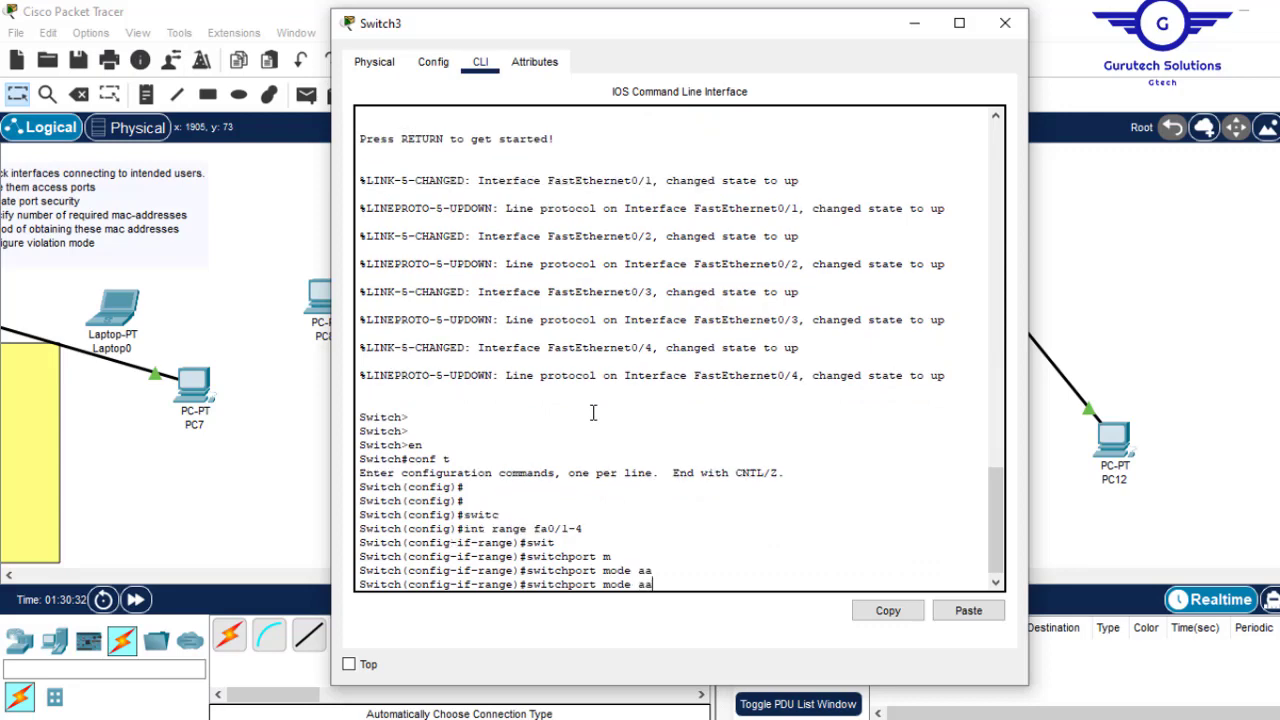
{"action": "type", "text": "c"}
{"action": "key", "text": "Tab"}
{"action": "key", "text": "Return"}
- Enable port security on the interface range with switchport port-security
{"action": "type", "text": "sw"}
{"action": "key", "text": "Tab"}
{"action": "type", "text": "por"}
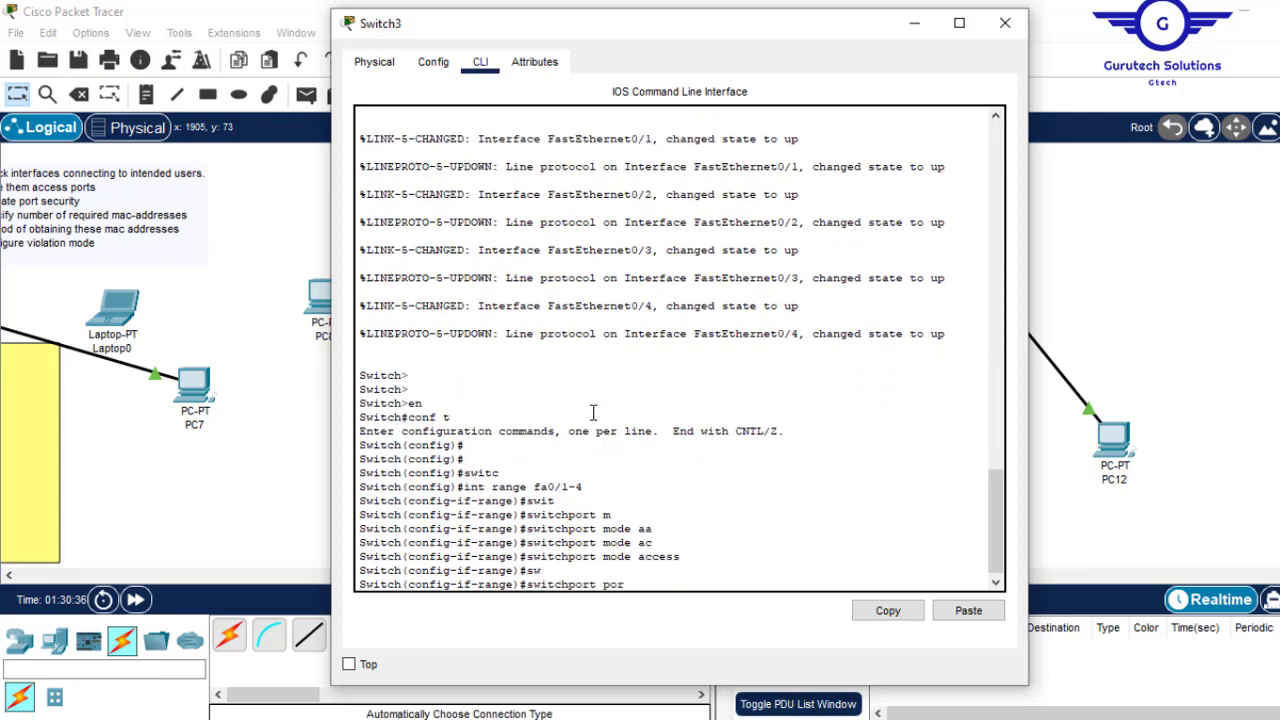
{"action": "type", "text": "t"}
{"action": "key", "text": "Tab"}
{"action": "key", "text": "Return"}
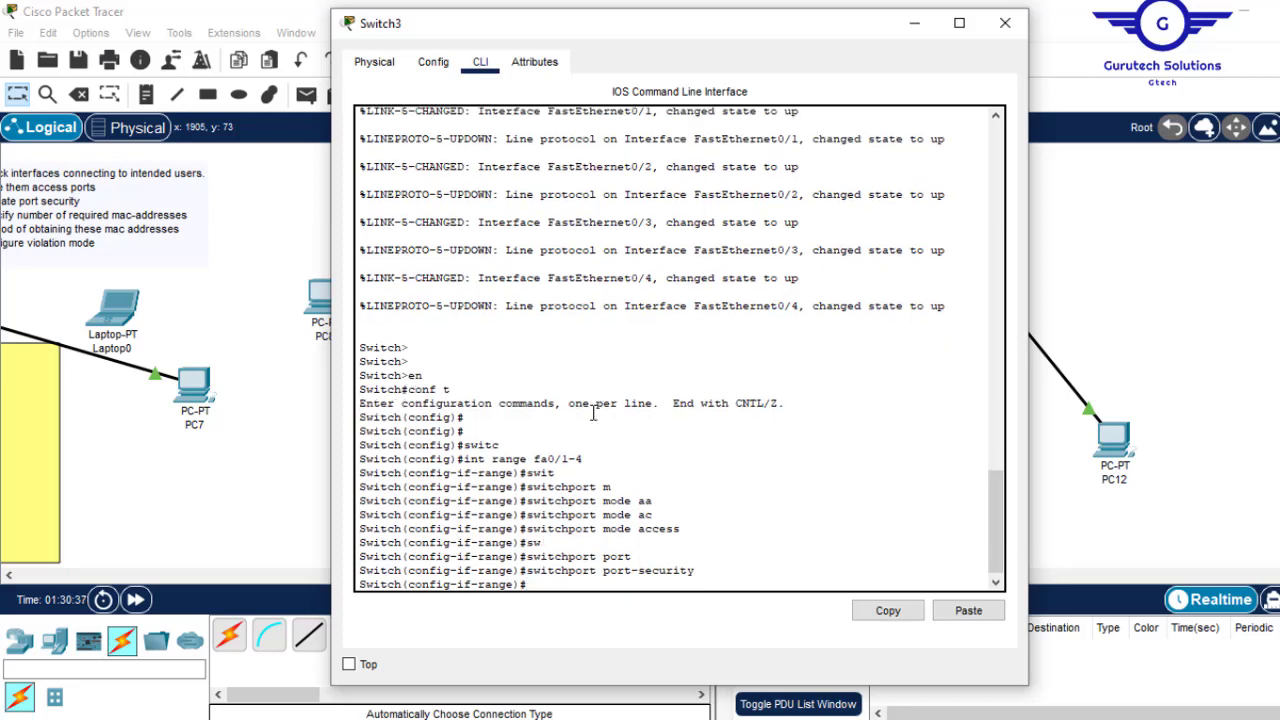
- Set the port-security maximum for the interface range to 4 with switchport port-security maxim 4
{"action": "key", "text": "Up"}
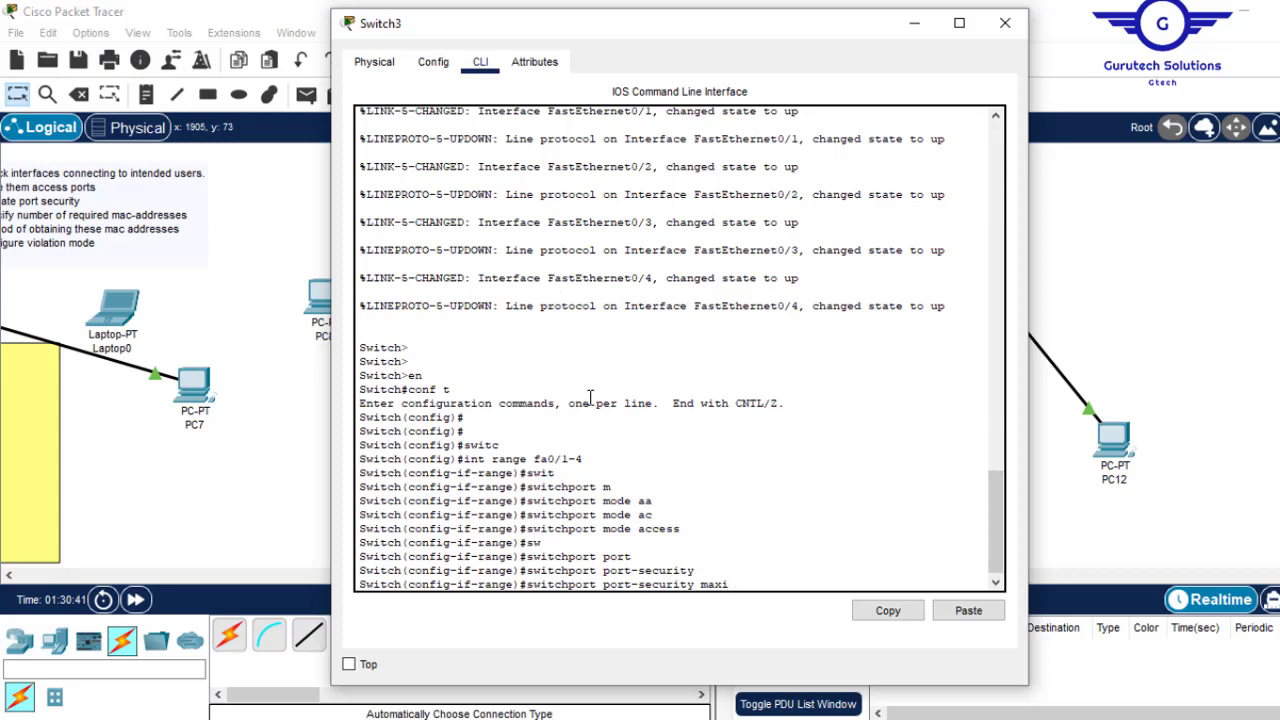
{"action": "left_click_drag", "start_coordinate": [594, 459], "coordinate": [570, 462]}
{"action": "left_click", "coordinate": [750, 572]}
{"action": "key", "text": "Return"}
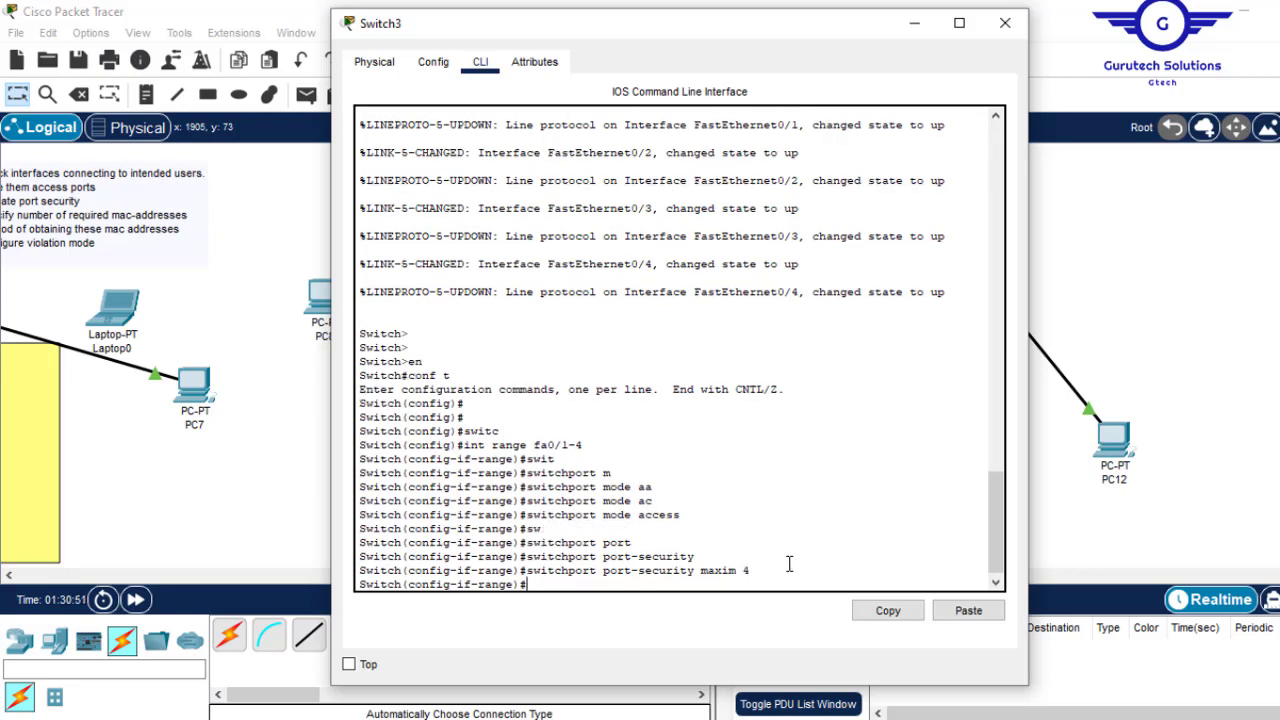
- Enable sticky MAC address learning on the range with switchport port-security mac-address sticky
{"action": "key", "text": "Up"}
{"action": "key", "text": "BackSpace"}
{"action": "key", "text": "BackSpace"}
{"action": "key", "text": "BackSpace"}
{"action": "key", "text": "BackSpace"}
{"action": "key", "text": "BackSpace"}
{"action": "key", "text": "BackSpace"}
{"action": "key", "text": "BackSpace"}
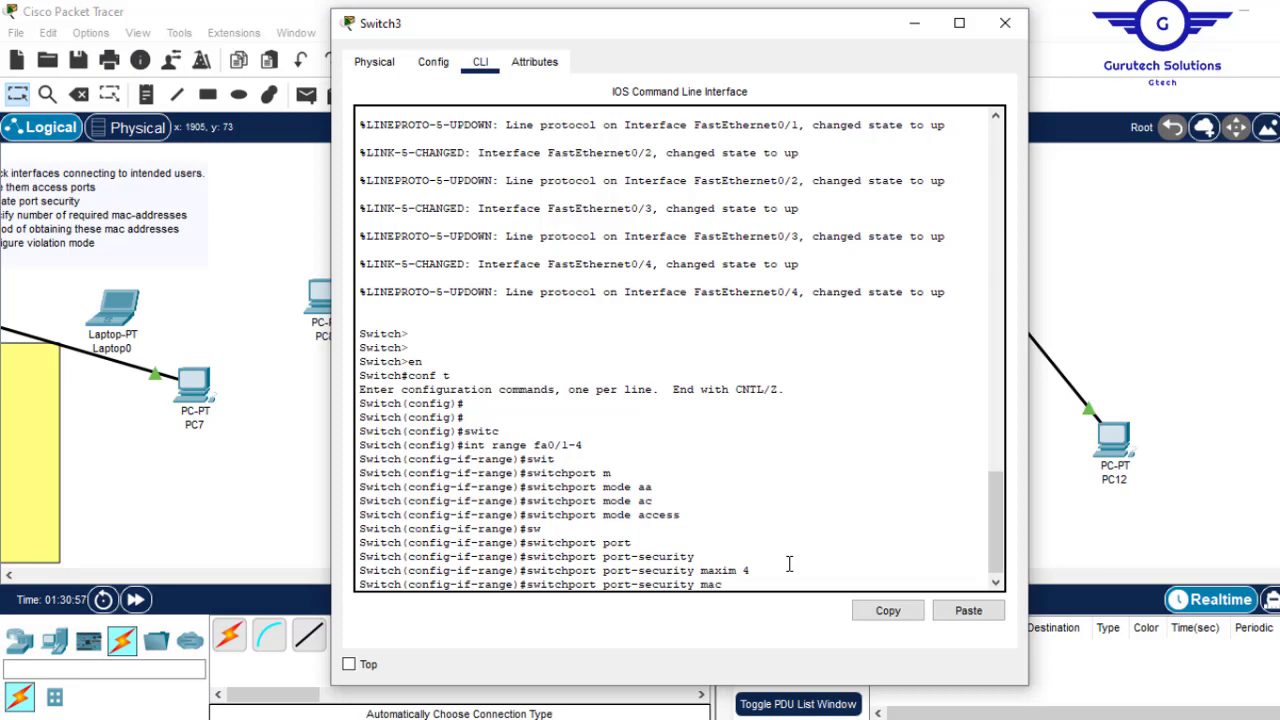
{"action": "key", "text": "Tab"}
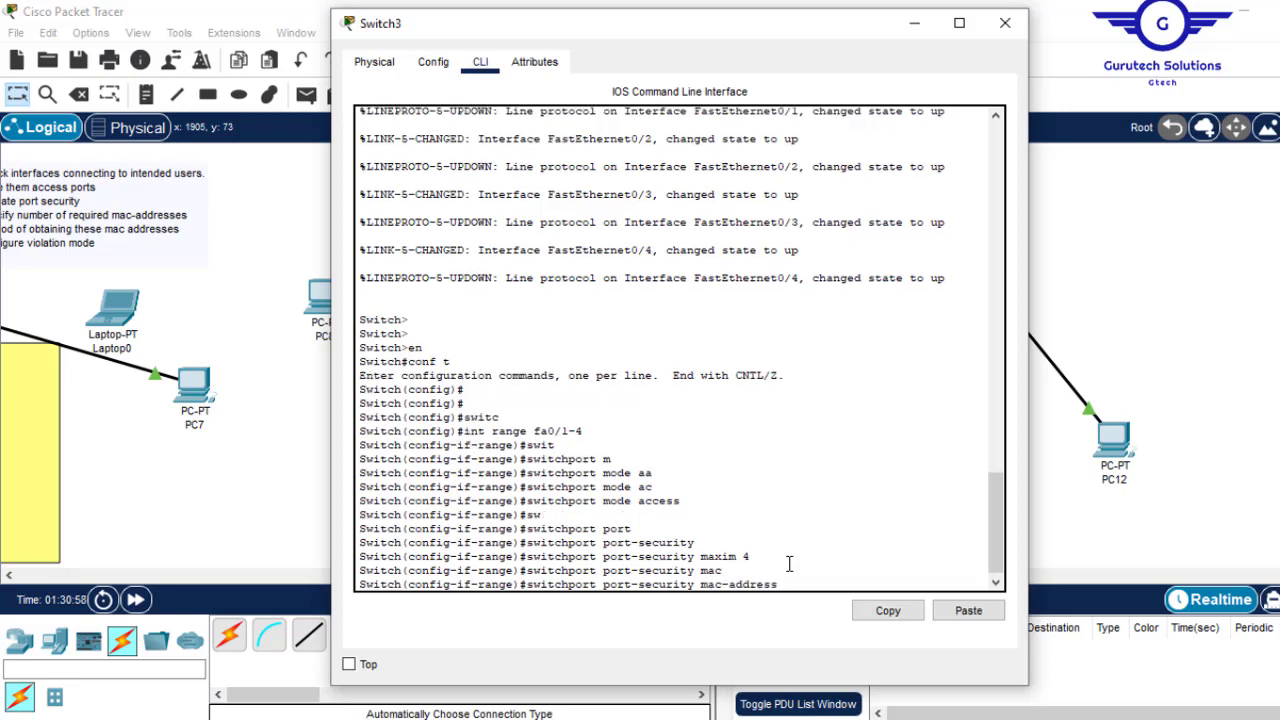
{"action": "type", "text": "st"}
{"action": "key", "text": "Tab"}
{"action": "key", "text": "Return"}
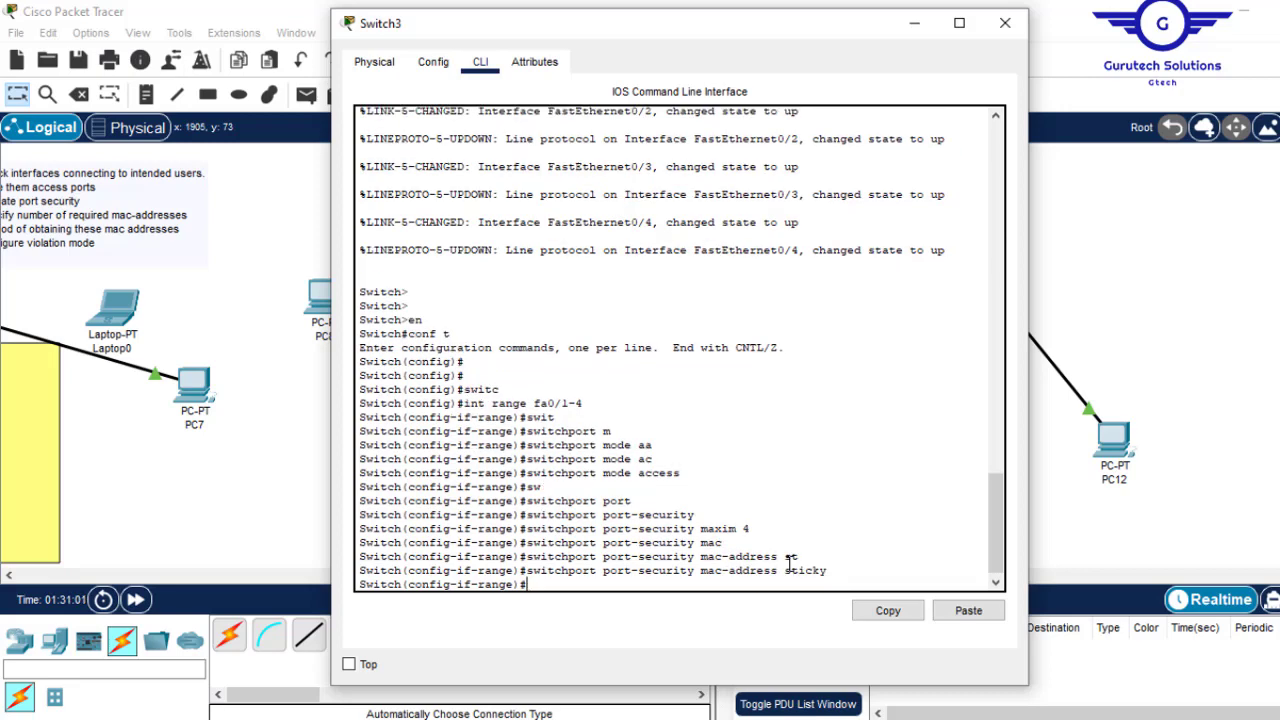
- Set the range's violation mode to shutdown with switchport port-security violation shutdown
{"action": "key", "text": "Up"}
{"action": "key", "text": "Up"}
{"action": "key", "text": "Up"}
{"action": "type", "text": "v"}
{"action": "key", "text": "Tab"}
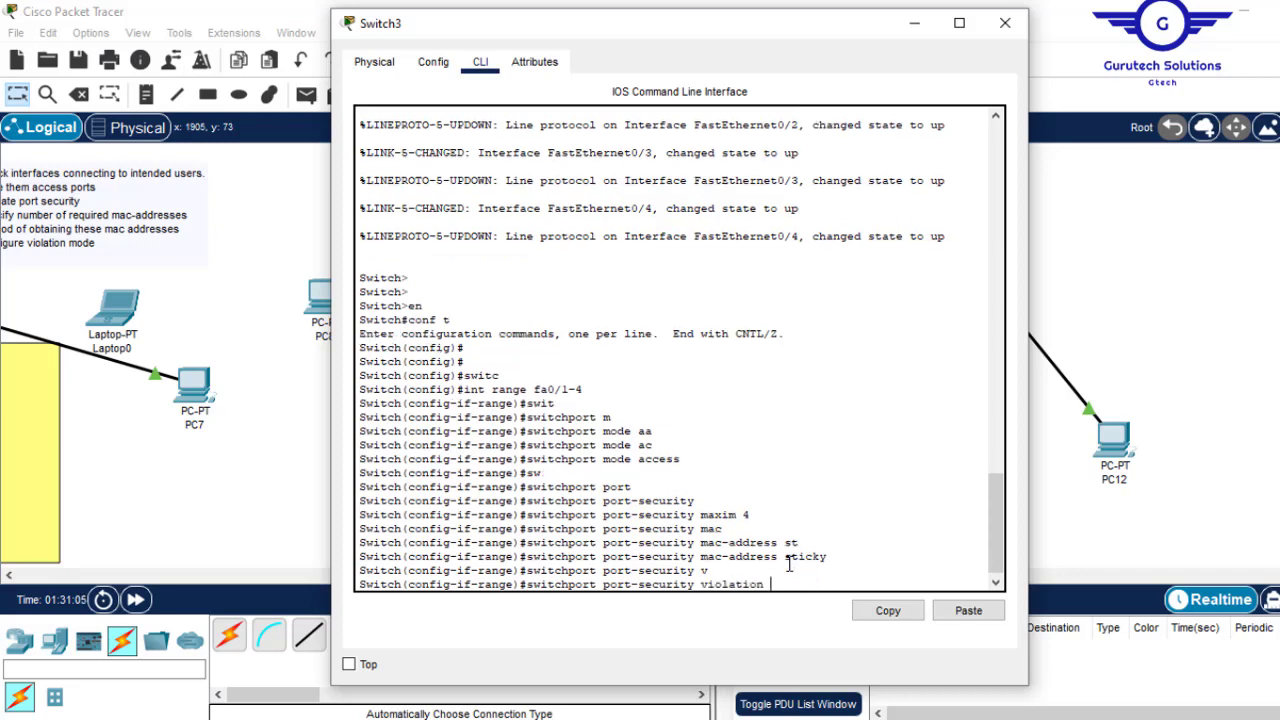
{"action": "type", "text": "sh"}
{"action": "key", "text": "Tab"}
{"action": "key", "text": "Return"}
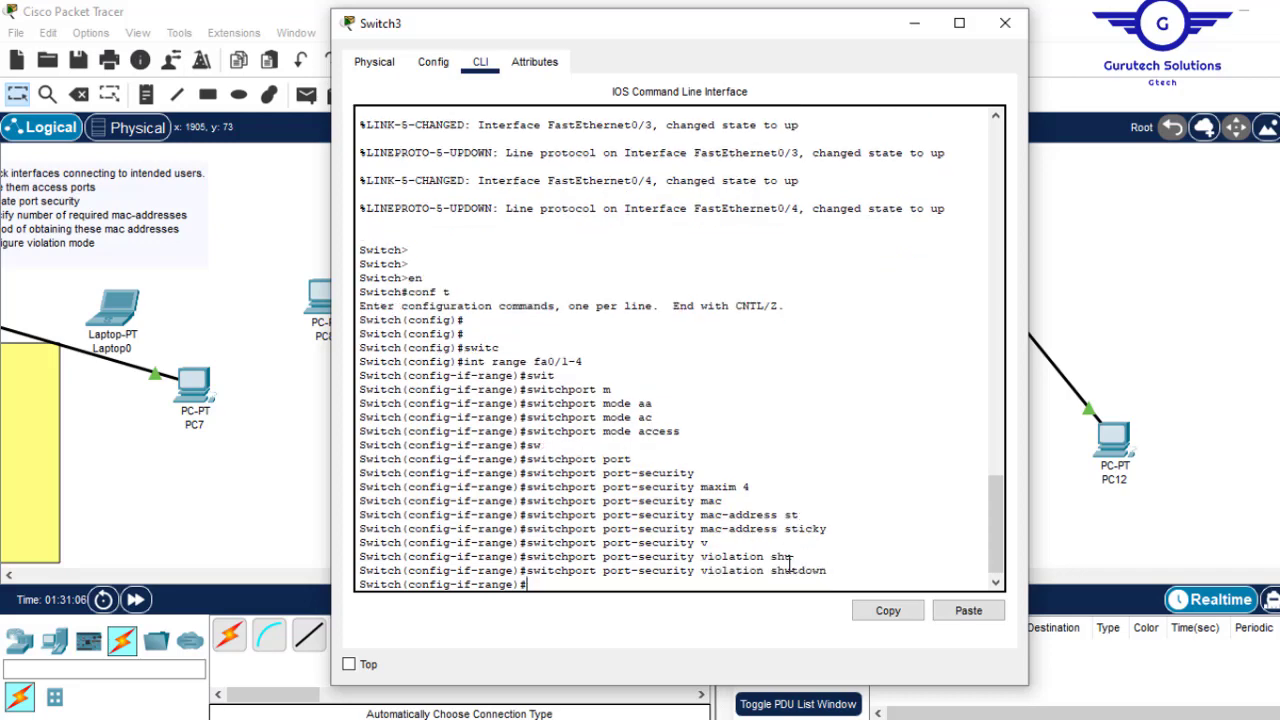
- Exit interface range configuration and save Switch3's configuration with do wr
{"action": "type", "text": "ex"}
{"action": "key", "text": "Return"}
{"action": "key", "text": "Return"}
{"action": "key", "text": "Return"}
{"action": "key", "text": "Return"}
{"action": "type", "text": "do"}
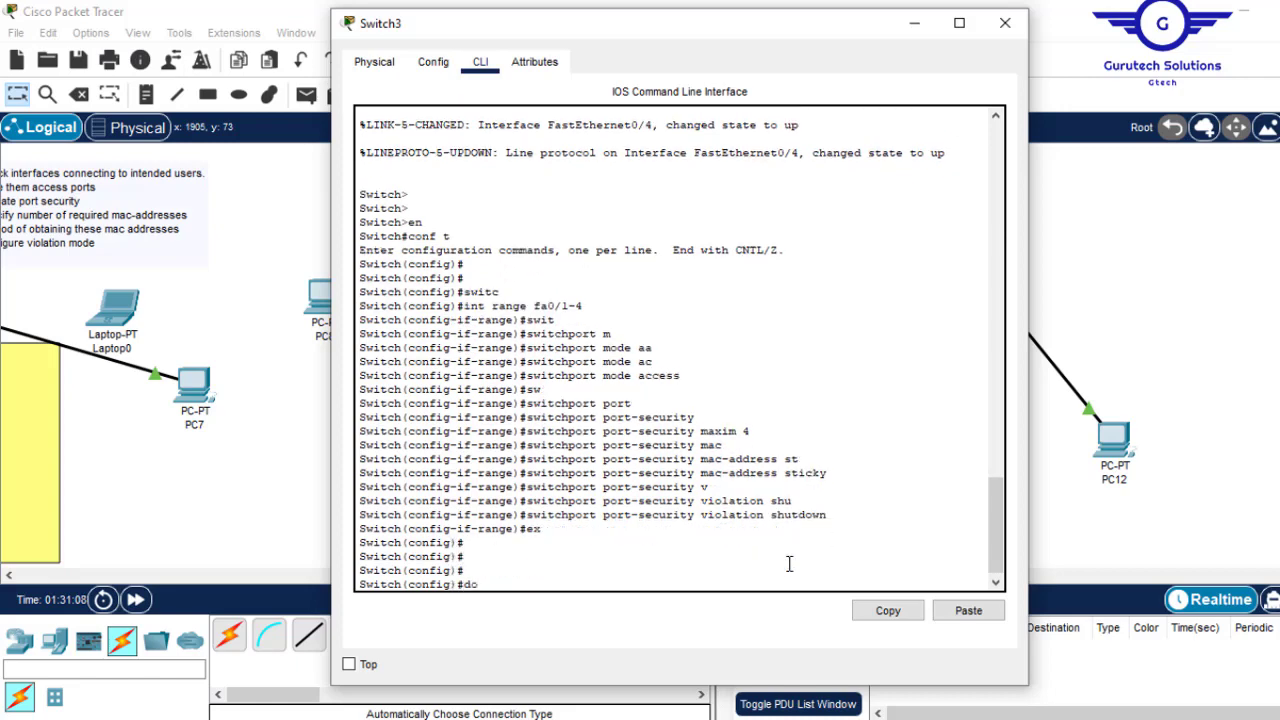
{"action": "type", "text": " wr"}
{"action": "key", "text": "Return"}
{"action": "key", "text": "Return"}
{"action": "key", "text": "Return"}
{"action": "key", "text": "Return"}
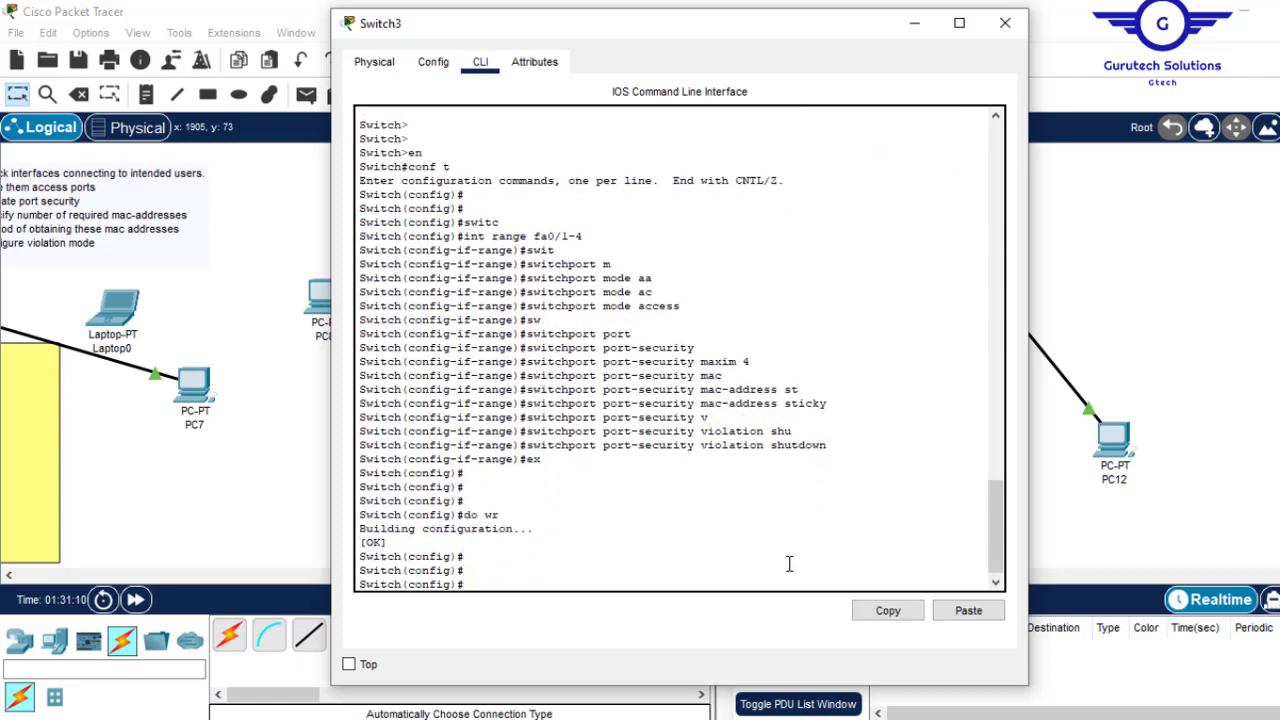
- Display Switch3's startup configuration with do sh start, paging down to the first FastEthernet interfaces
{"action": "type", "text": "do sh"}
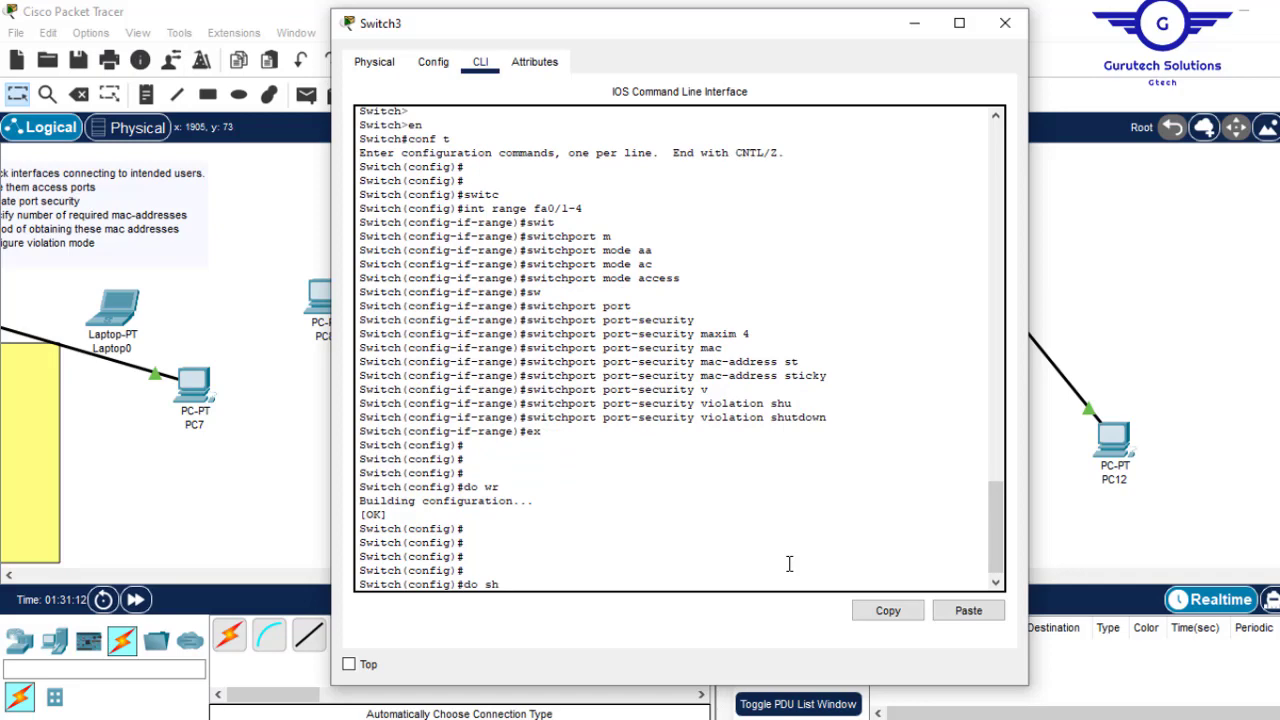
{"action": "type", "text": " start"}
{"action": "key", "text": "Return"}
{"action": "key", "text": "Return"}
{"action": "key", "text": "Return"}
{"action": "key", "text": "Return"}
{"action": "key", "text": "Return"}
{"action": "key", "text": "Return"}
{"action": "key", "text": "Return"}
{"action": "key", "text": "Return"}
{"action": "key", "text": "Return"}
{"action": "key", "text": "Return"}
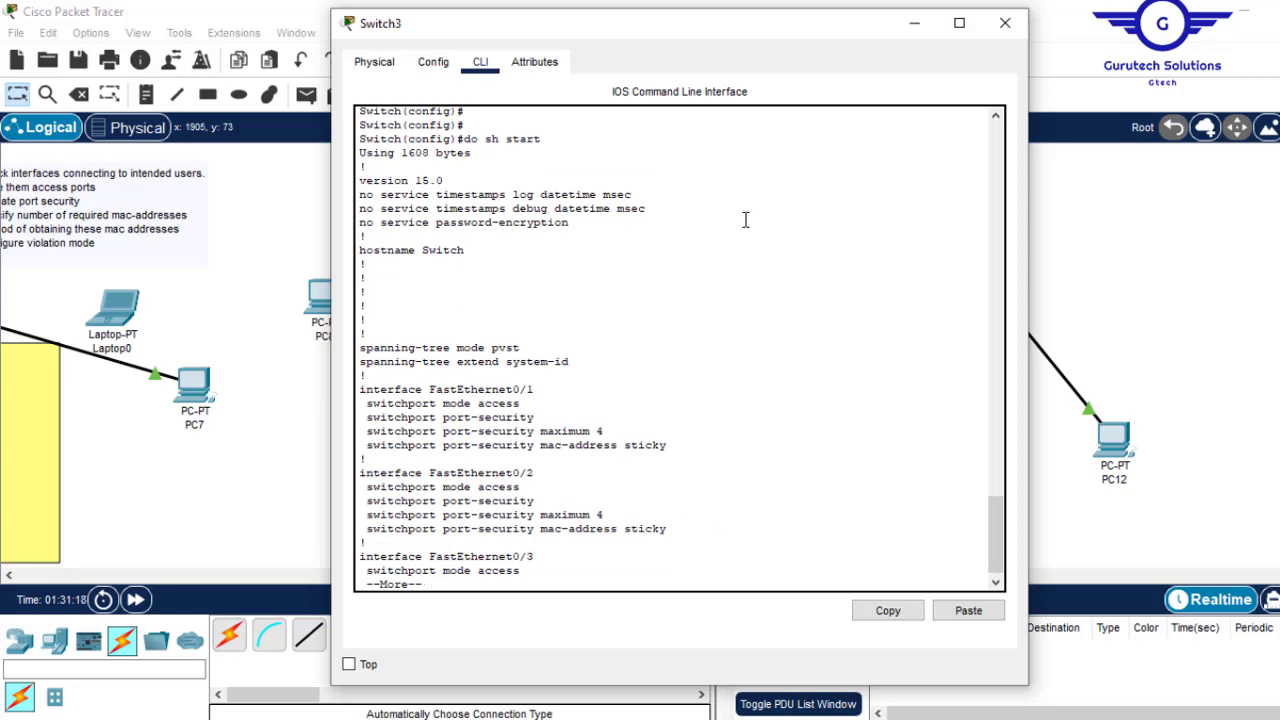
- Uncover the Switch3 topology and compare the entered port-security commands with the startup configuration
{"action": "left_click_drag", "start_coordinate": [680, 37], "coordinate": [519, 29]}
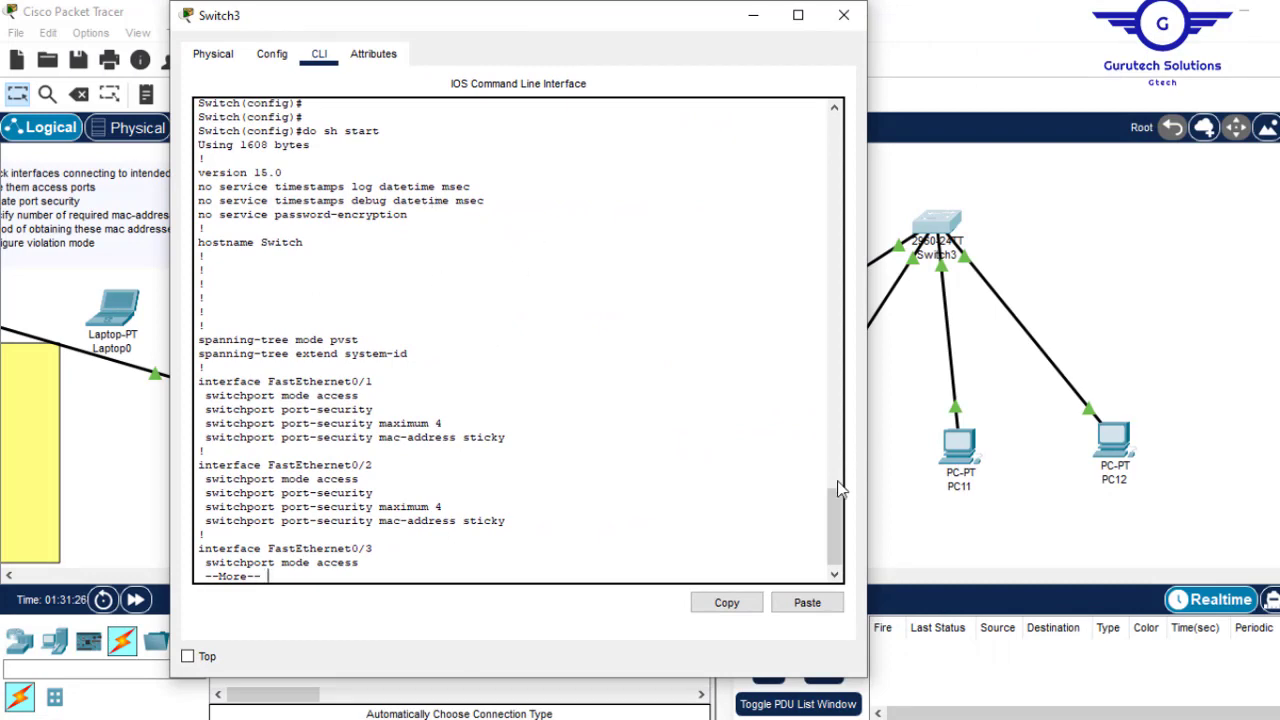
{"action": "left_click_drag", "start_coordinate": [830, 517], "coordinate": [830, 447]}
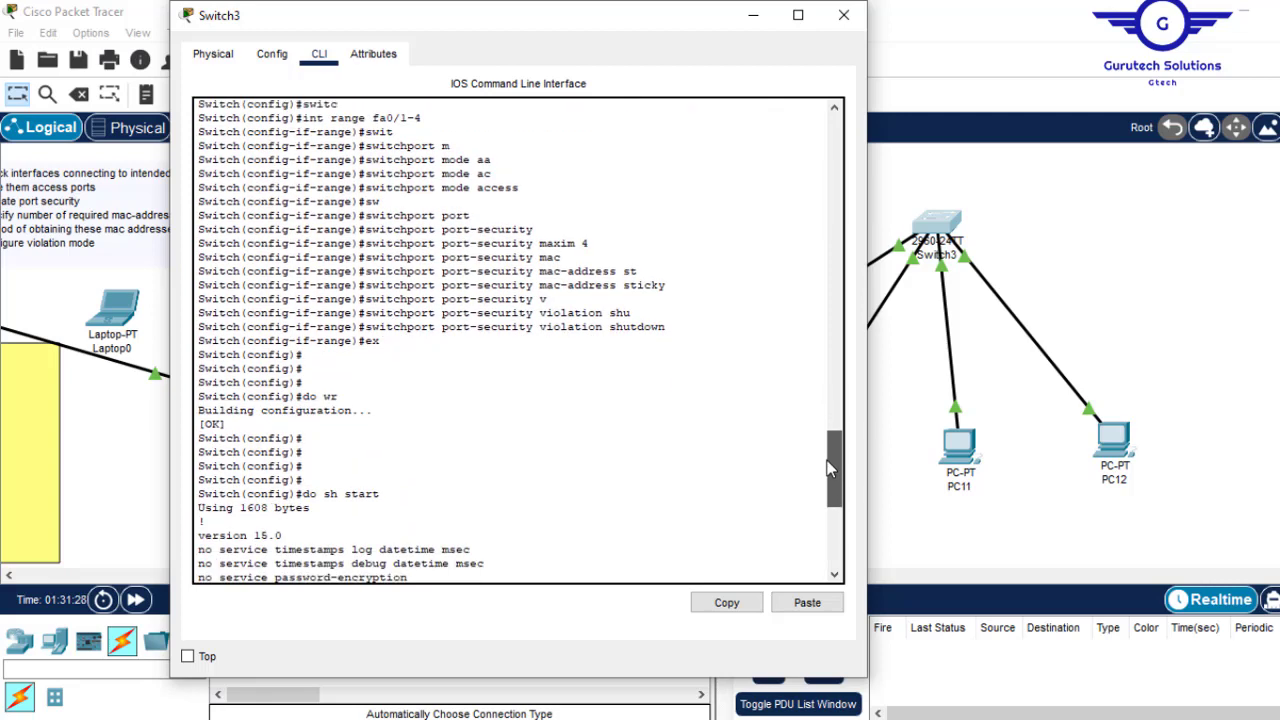
{"action": "left_click_drag", "start_coordinate": [592, 243], "coordinate": [571, 247]}
{"action": "left_click_drag", "start_coordinate": [835, 459], "coordinate": [829, 542]}
{"action": "scroll", "coordinate": [506, 491], "scroll_direction": "up", "scroll_amount": 9}
{"action": "left_click_drag", "start_coordinate": [840, 470], "coordinate": [836, 550]}
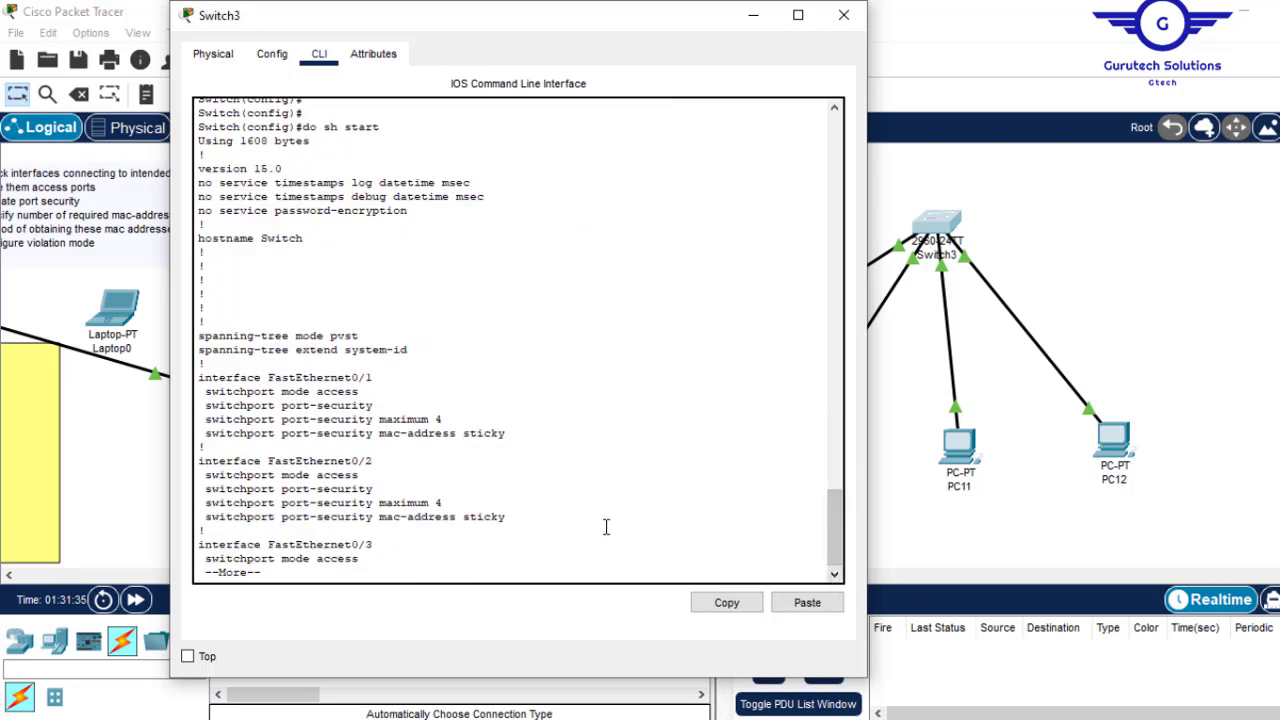
- Examine the startup configuration through FastEthernet0/4, focusing on the maximum MAC address setting of each interface
{"action": "key", "text": "Return"}
{"action": "key", "text": "Return"}
{"action": "key", "text": "Return"}
{"action": "key", "text": "Return"}
{"action": "key", "text": "Return"}
{"action": "key", "text": "Return"}
{"action": "key", "text": "Return"}
{"action": "key", "text": "Return"}
{"action": "key", "text": "Return"}
{"action": "key", "text": "Return"}
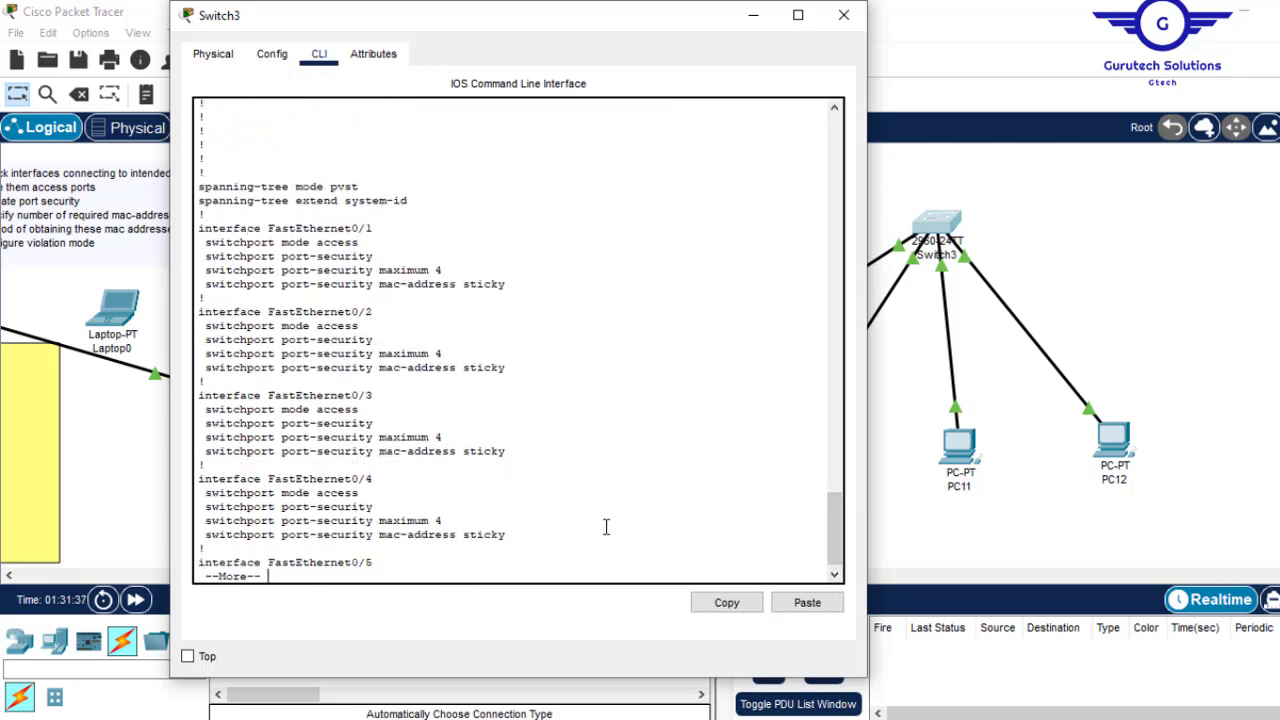
{"action": "left_click_drag", "start_coordinate": [443, 521], "coordinate": [436, 521]}
{"action": "mouse_move", "coordinate": [449, 259]}
{"action": "left_mouse_down"}
{"action": "mouse_move", "coordinate": [437, 266]}
{"action": "mouse_move", "coordinate": [448, 272]}
{"action": "left_mouse_up"}
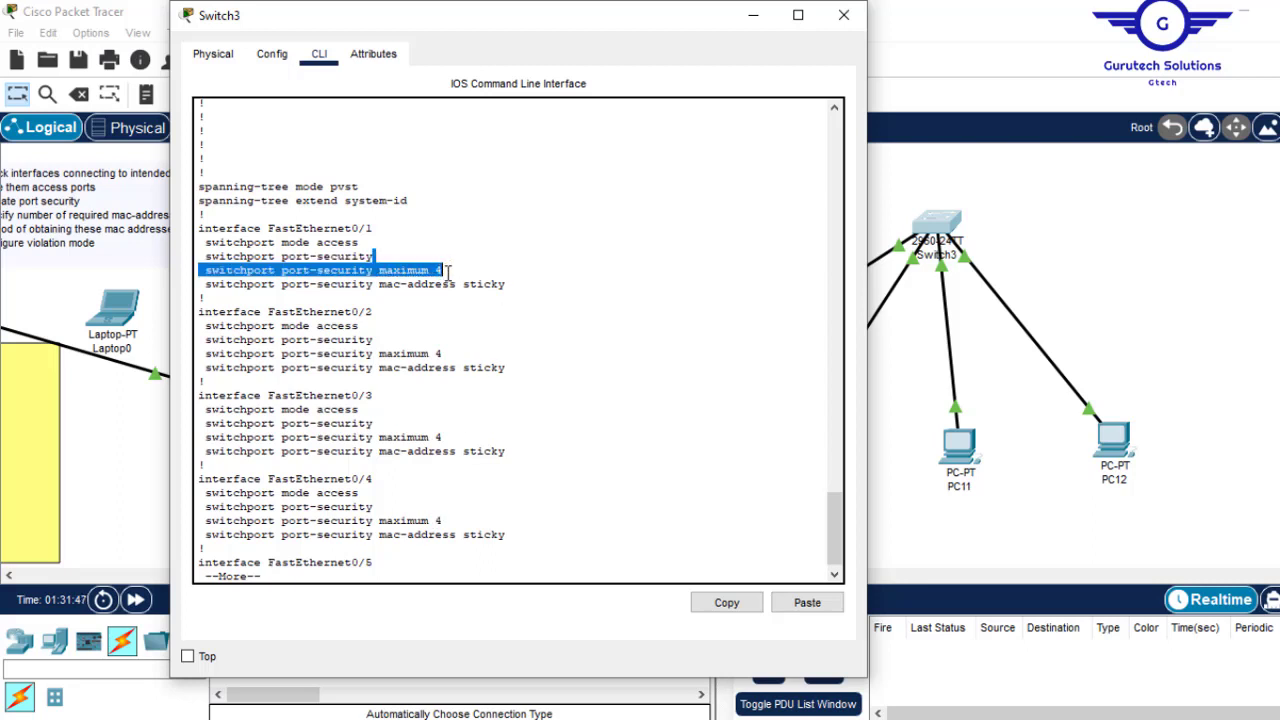
{"action": "left_click", "coordinate": [448, 272]}
{"action": "double_click", "coordinate": [437, 270]}
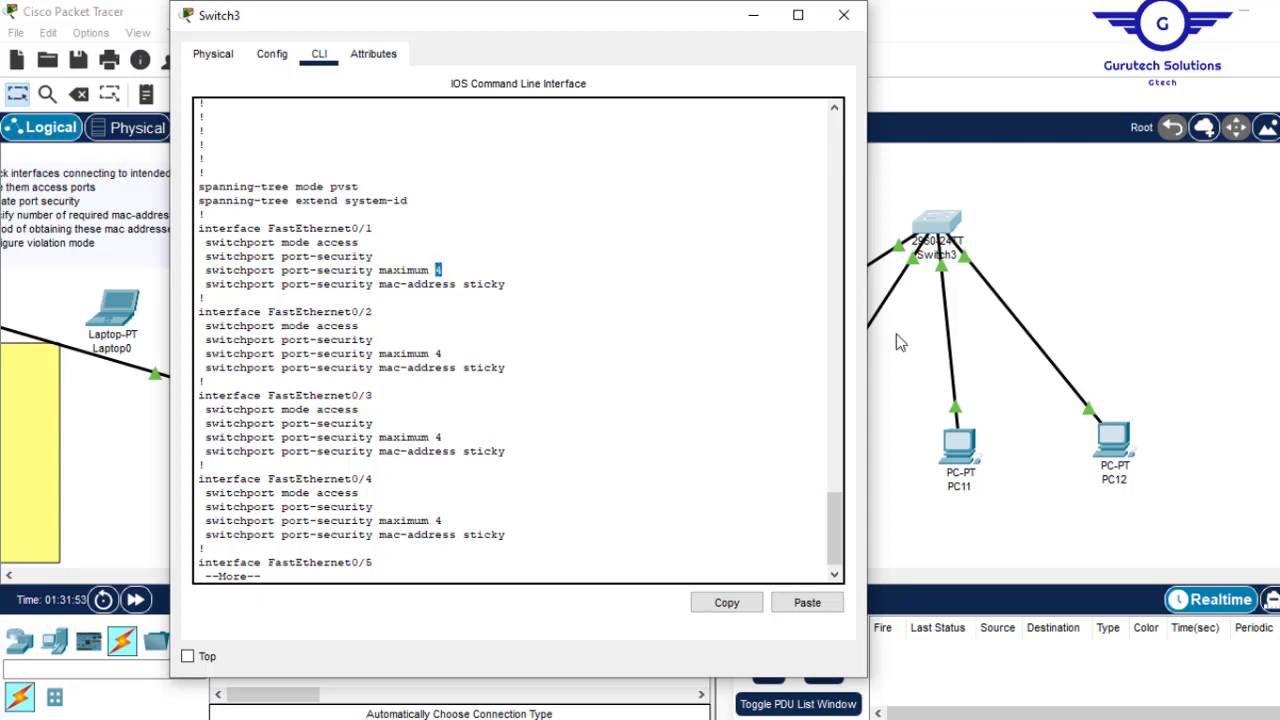
- Review the commands entered for the interface range, focusing on switchport port-security maxim 4
{"action": "left_click_drag", "start_coordinate": [843, 498], "coordinate": [849, 451]}
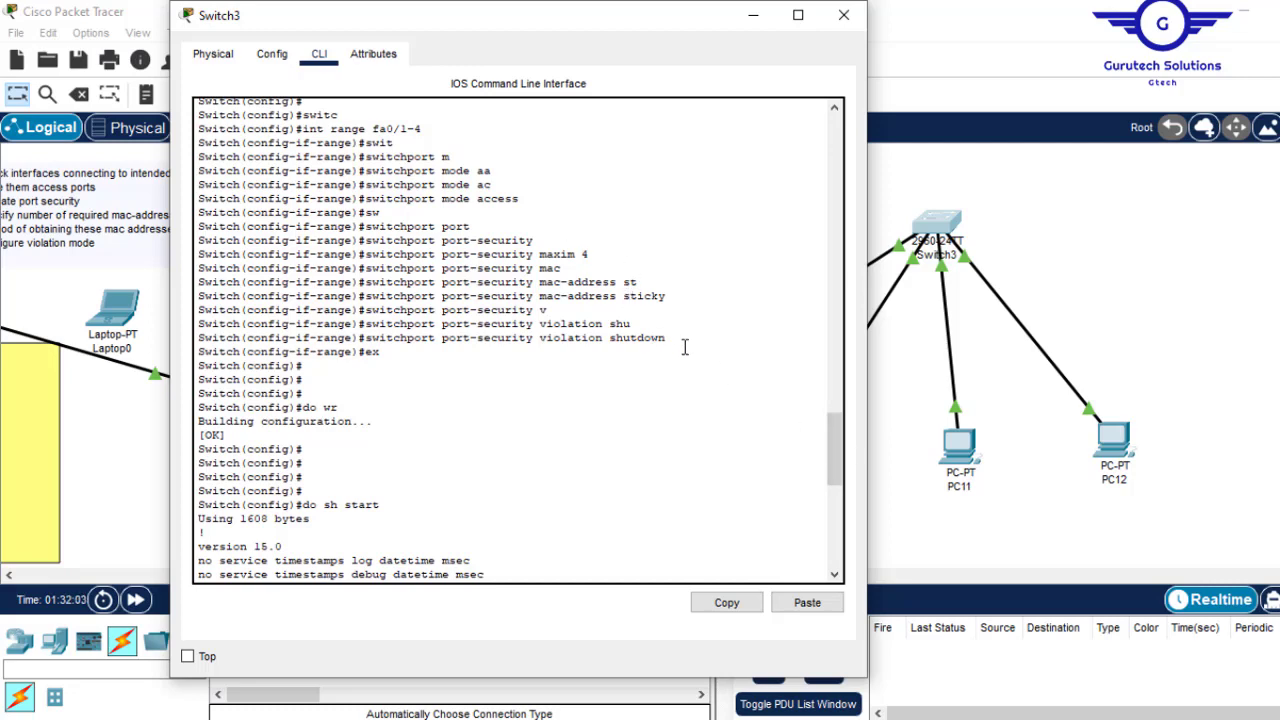
{"action": "left_click_drag", "start_coordinate": [681, 349], "coordinate": [366, 159]}
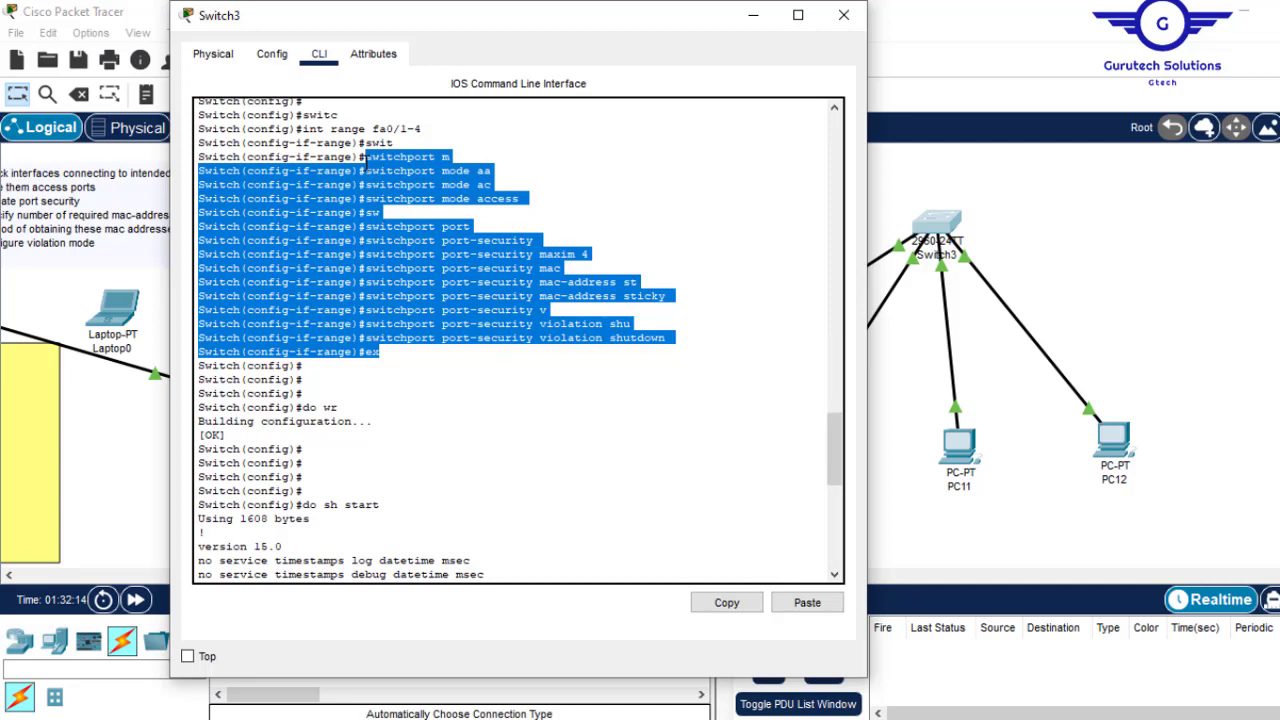
{"action": "left_click", "coordinate": [591, 250]}
{"action": "left_click_drag", "start_coordinate": [591, 254], "coordinate": [366, 260]}
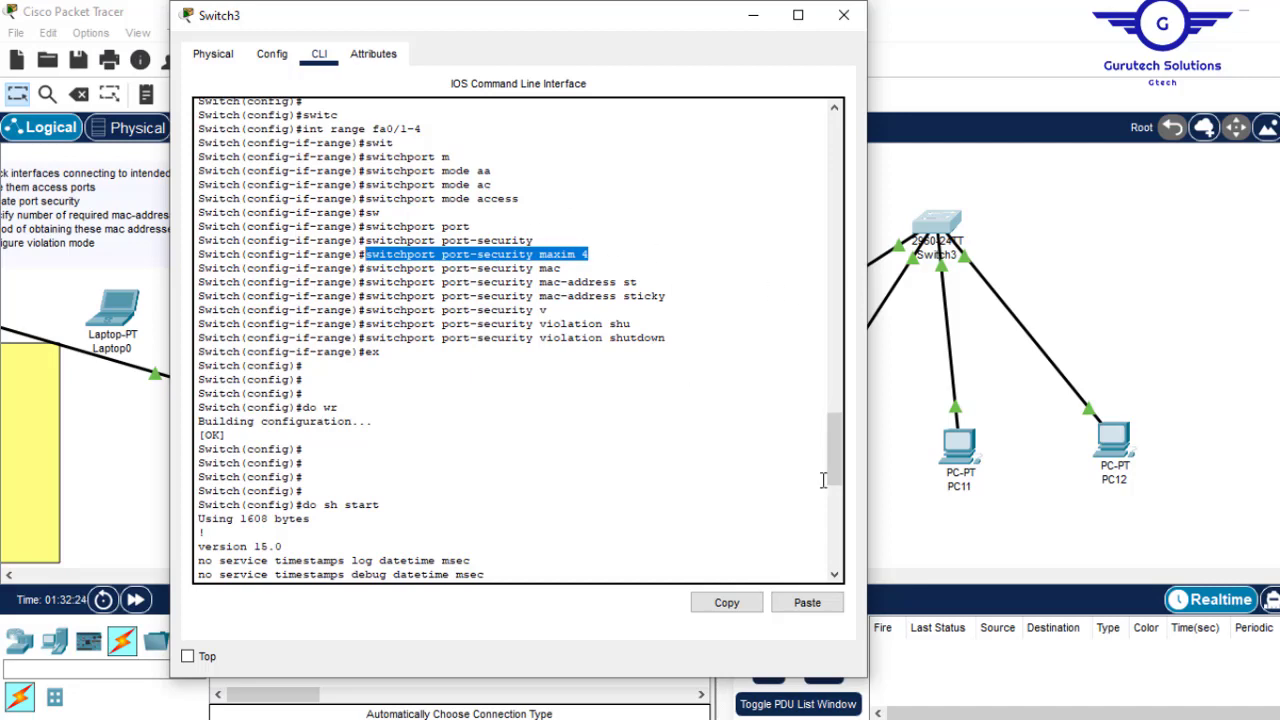
- Stop the startup configuration listing and re-enter interface range configuration with int range fa0/1-4
{"action": "left_click_drag", "start_coordinate": [834, 450], "coordinate": [583, 517]}
{"action": "key", "text": "ctrl+c"}
{"action": "key", "text": "Up"}
{"action": "key", "text": "Up"}
{"action": "key", "text": "Up"}
{"action": "key", "text": "Up"}
{"action": "key", "text": "Up"}
{"action": "key", "text": "Up"}
{"action": "key", "text": "Up"}
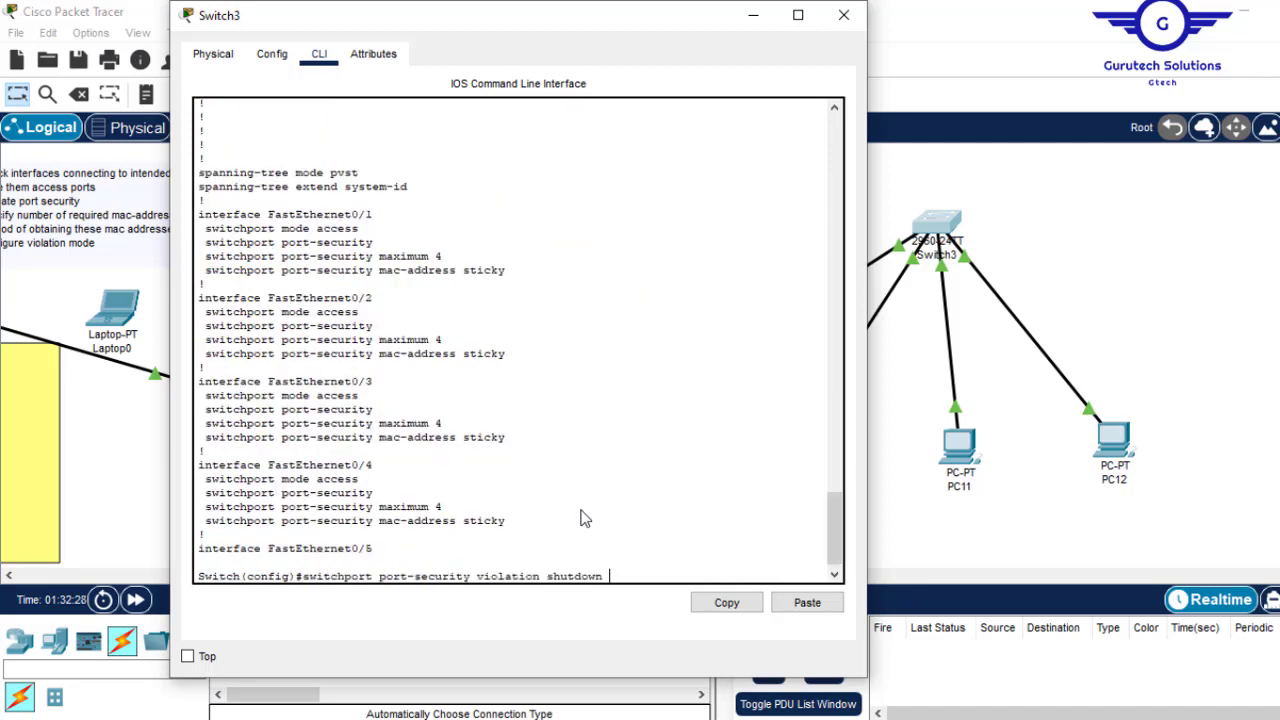
{"action": "key", "text": "Up"}
{"action": "key", "text": "Up"}
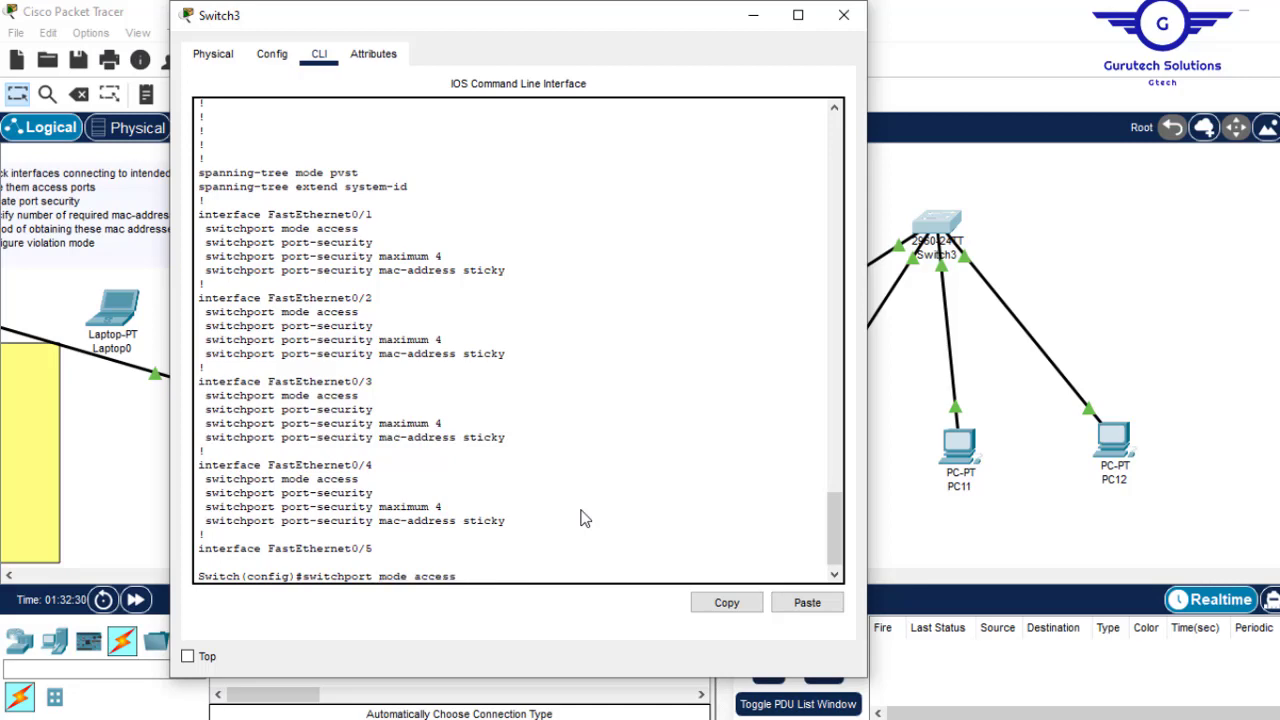
{"action": "key", "text": "Return"}
- Set the port-security maximum for the interface range to 1 with switchport port-security maxim 1
{"action": "key", "text": "Up"}
{"action": "key", "text": "Up"}
{"action": "key", "text": "Up"}
{"action": "key", "text": "Up"}
{"action": "key", "text": "Up"}
{"action": "key", "text": "Up"}
{"action": "key", "text": "Up"}
{"action": "type", "text": "maxim 4"}
{"action": "key", "text": "BackSpace"}
{"action": "type", "text": "1"}
{"action": "key", "text": "Return"}
{"action": "type", "text": "ex"}
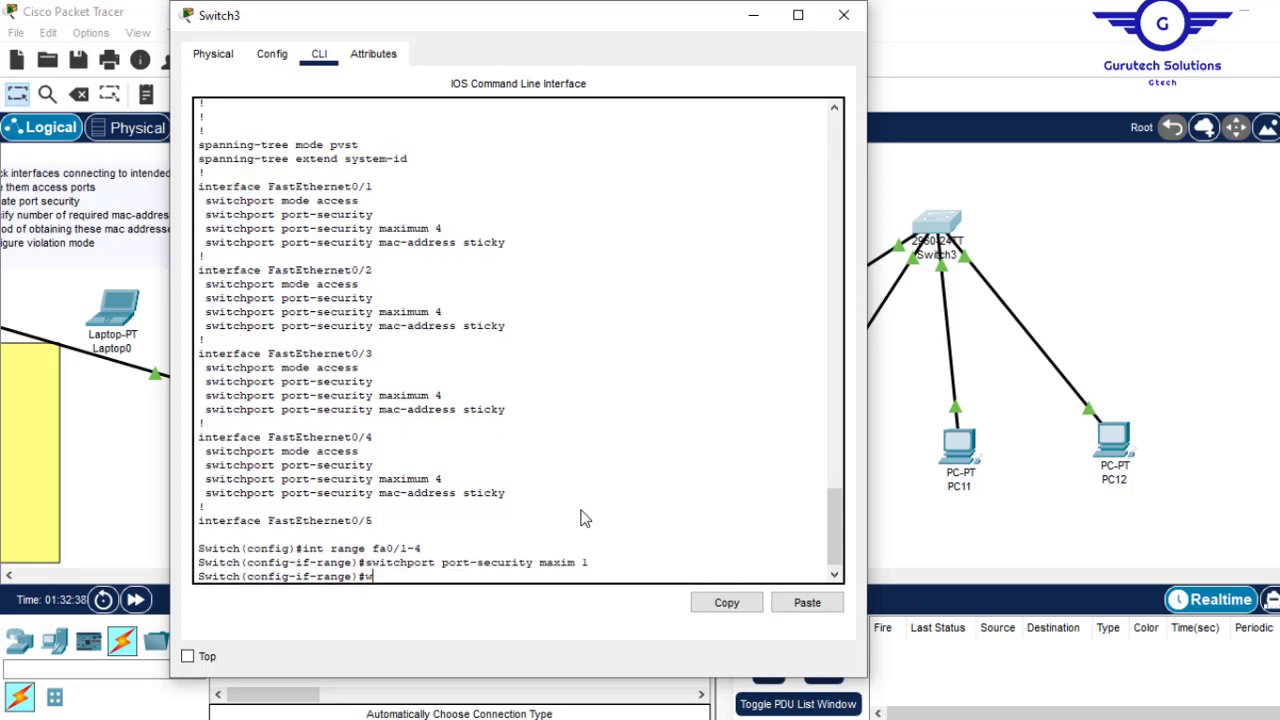
- Leave interface range configuration on Switch3 and save the configuration with do wr
{"action": "key", "text": "Return"}
{"action": "key", "text": "Return"}
{"action": "key", "text": "Return"}
{"action": "type", "text": "do wr"}
{"action": "key", "text": "Return"}
- Display the startup configuration with do sh start and examine the port-security lines under FastEthernet0/1 to FastEthernet0/4
{"action": "type", "text": "do sh start"}
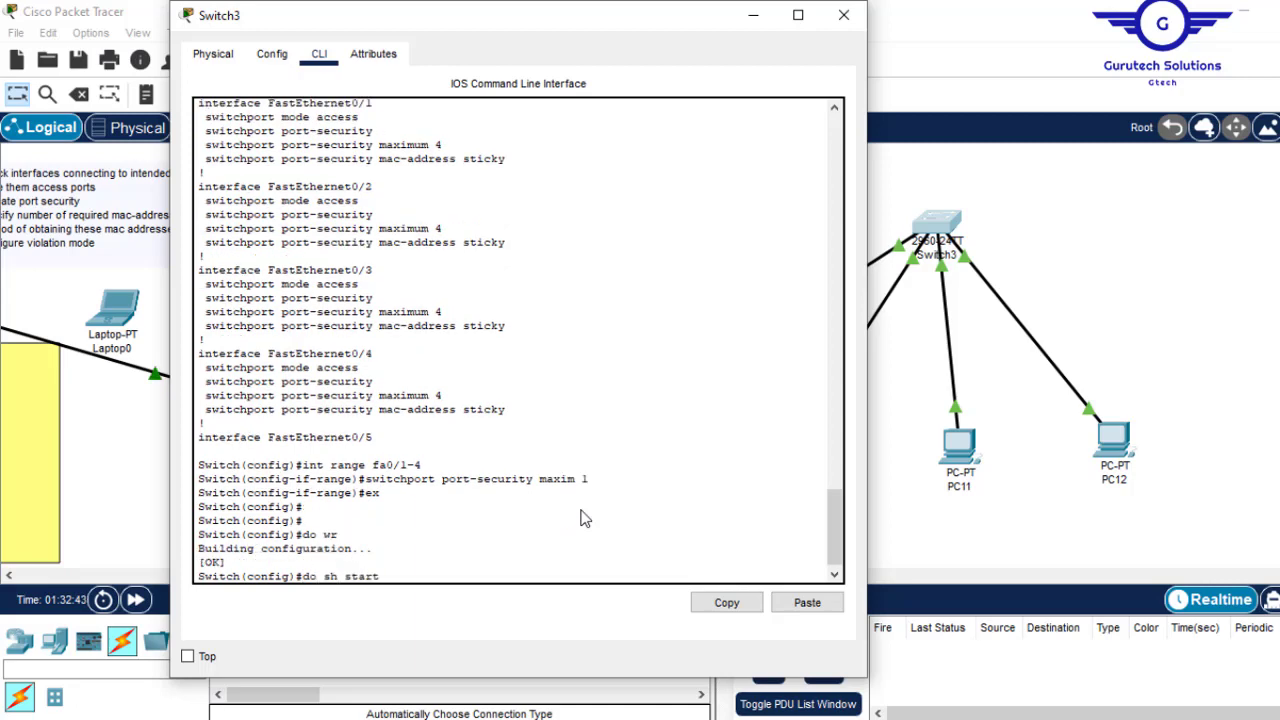
{"action": "key", "text": "Return"}
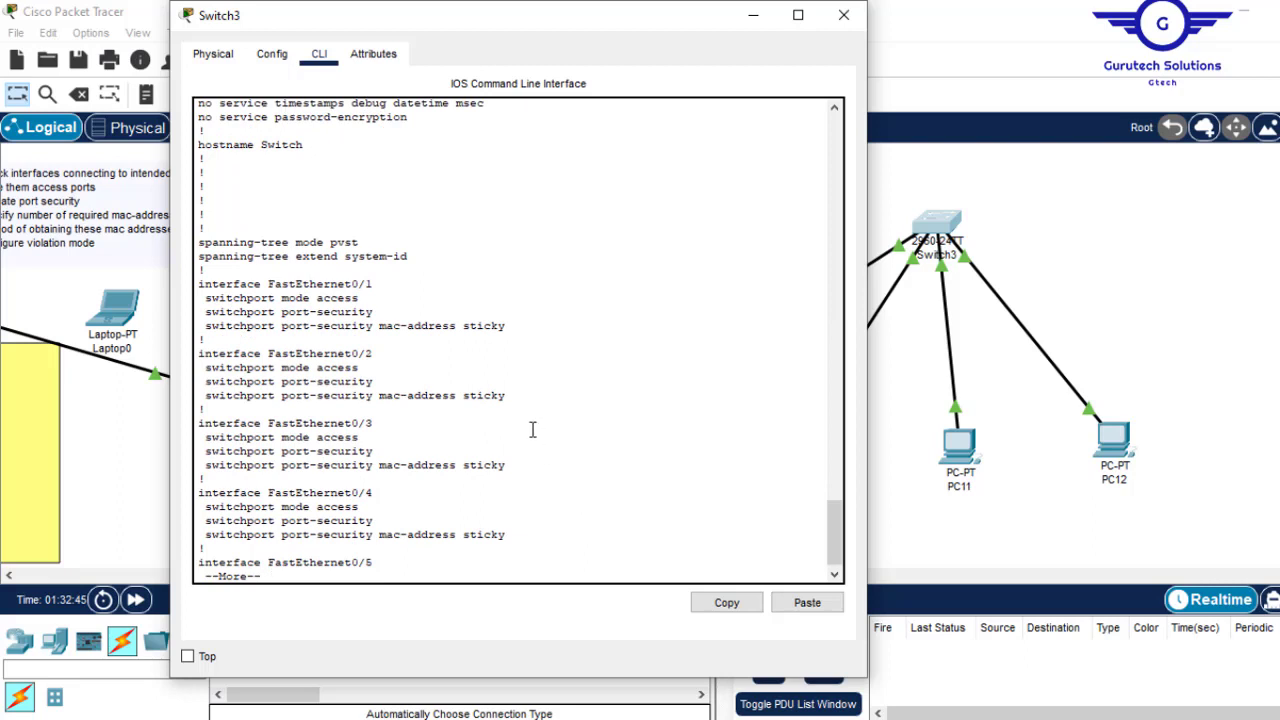
{"action": "left_click_drag", "start_coordinate": [508, 399], "coordinate": [168, 372]}
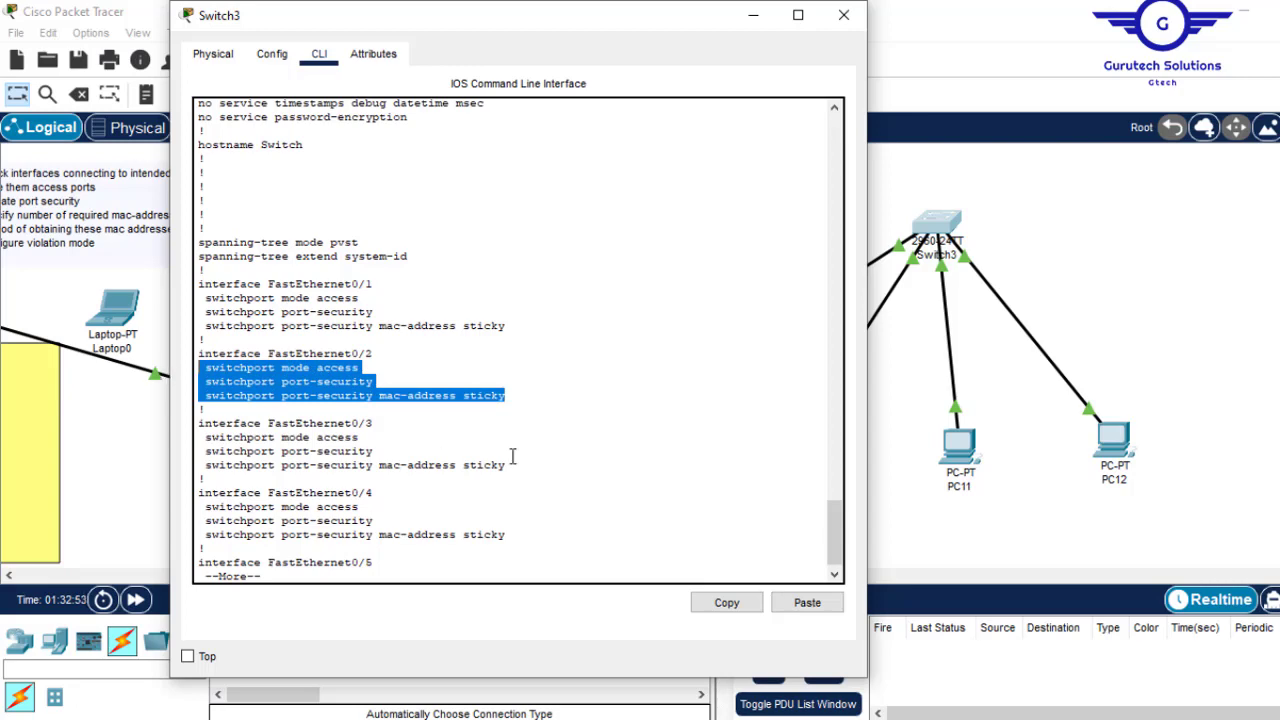
{"action": "left_click_drag", "start_coordinate": [836, 544], "coordinate": [837, 538]}
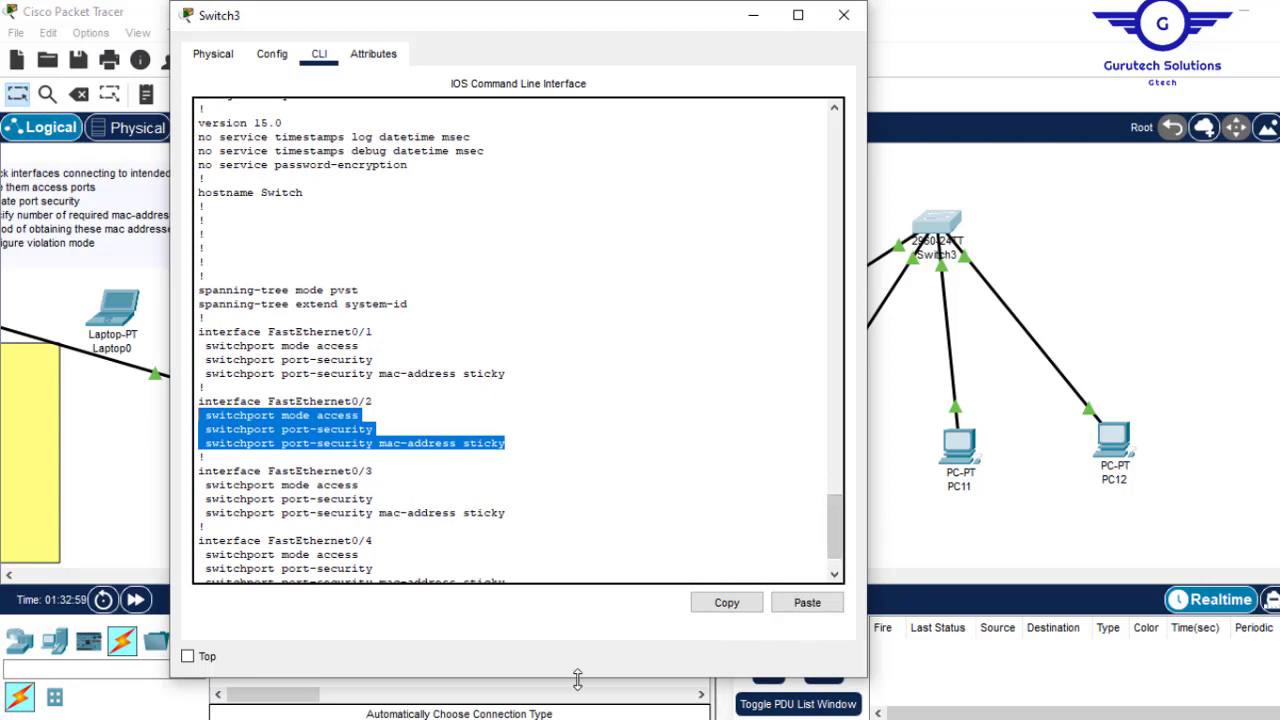
- Switch to the Google Meet window to check the class call and return to Cisco Packet Tracer
{"action": "mouse_move", "coordinate": [397, 719]}
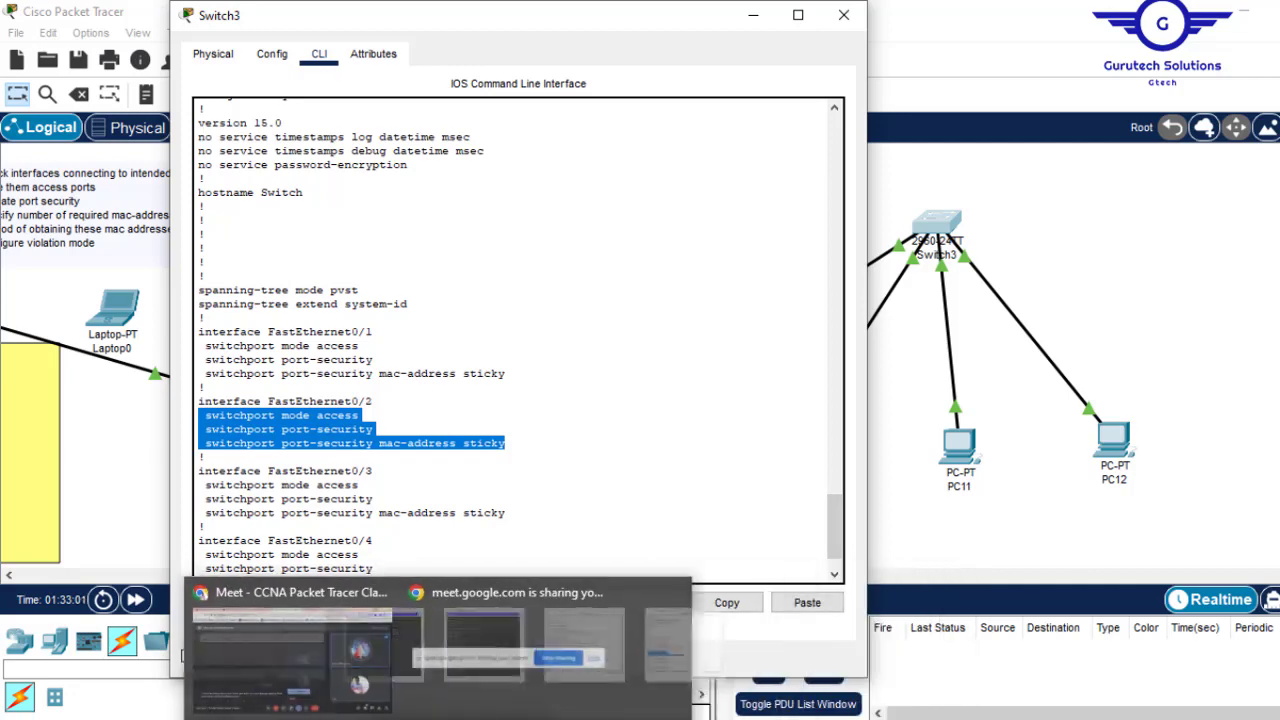
{"action": "left_click", "coordinate": [272, 645]}
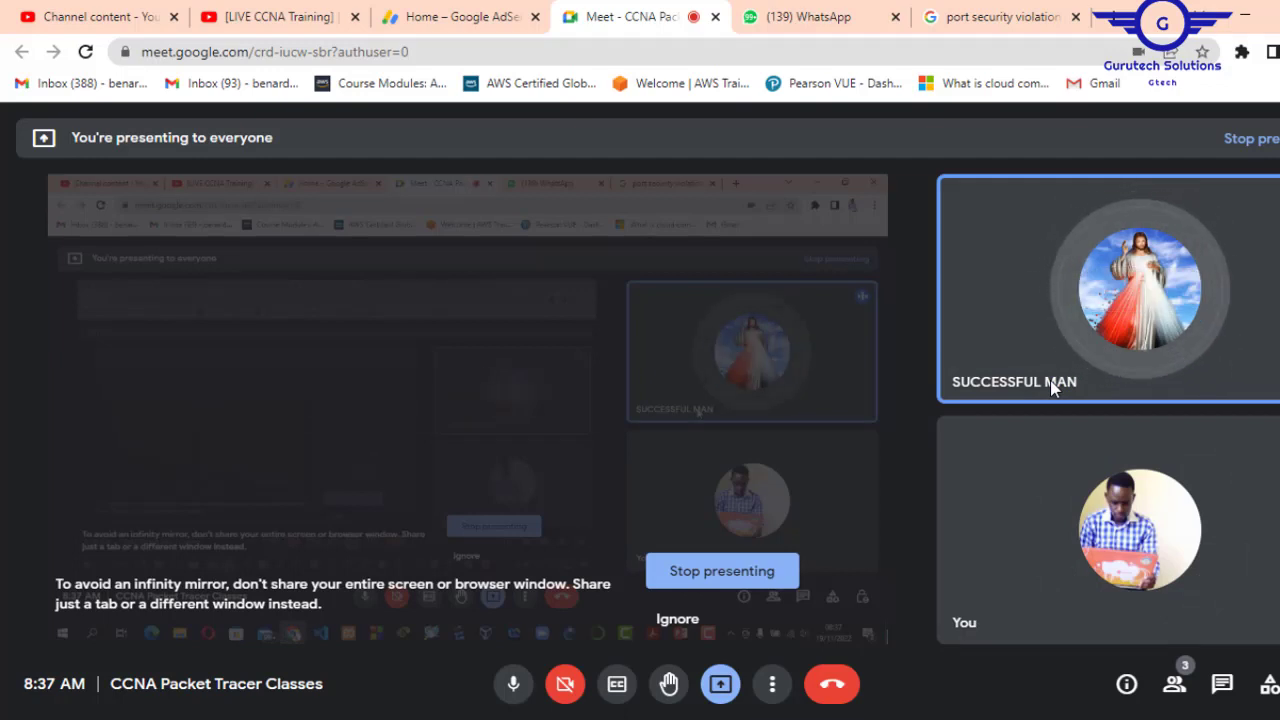
{"action": "left_click", "coordinate": [1255, 18]}
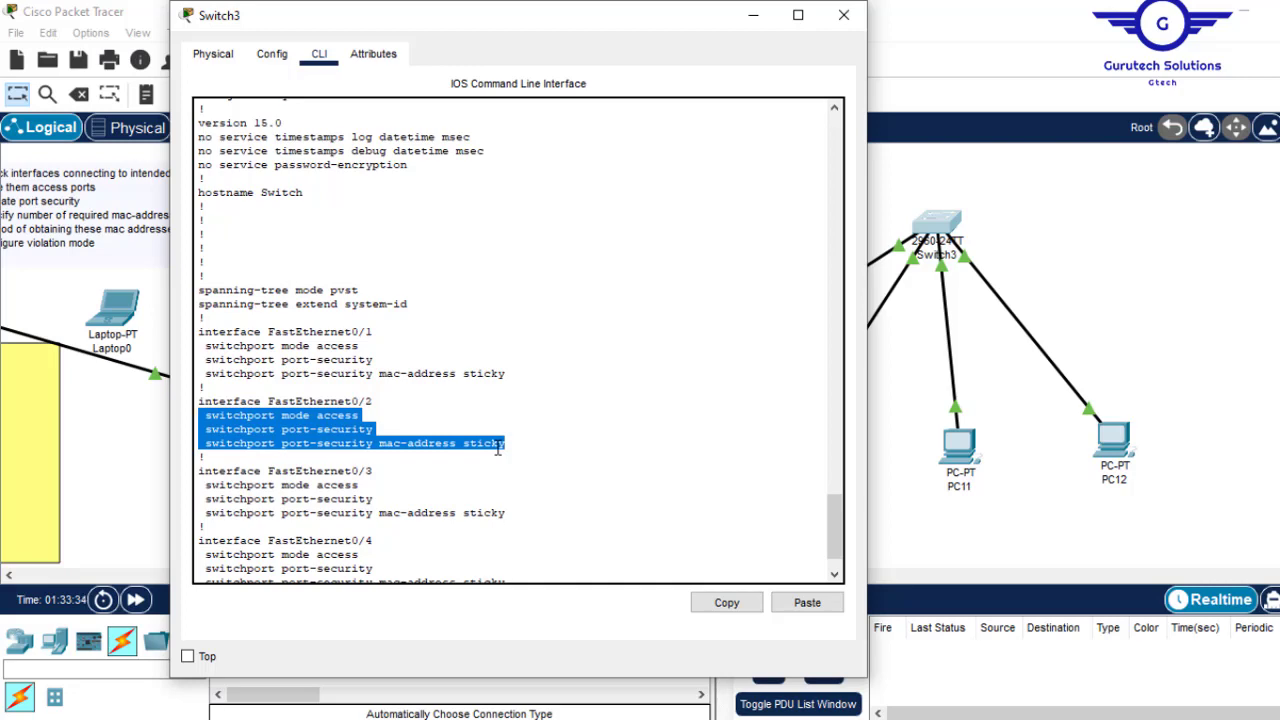
- Close Switch3's window, open Switch0's command line and stop its configuration listing
{"action": "left_click_drag", "start_coordinate": [832, 528], "coordinate": [815, 640]}
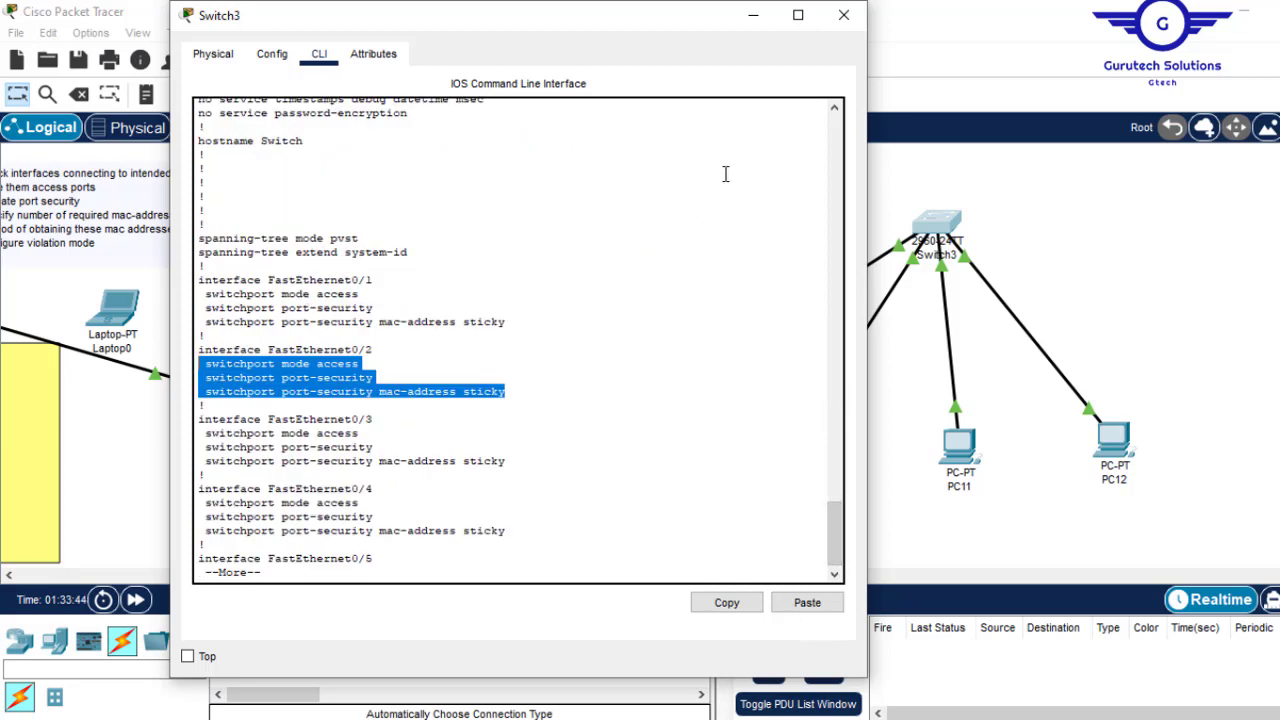
{"action": "left_click", "coordinate": [843, 14]}
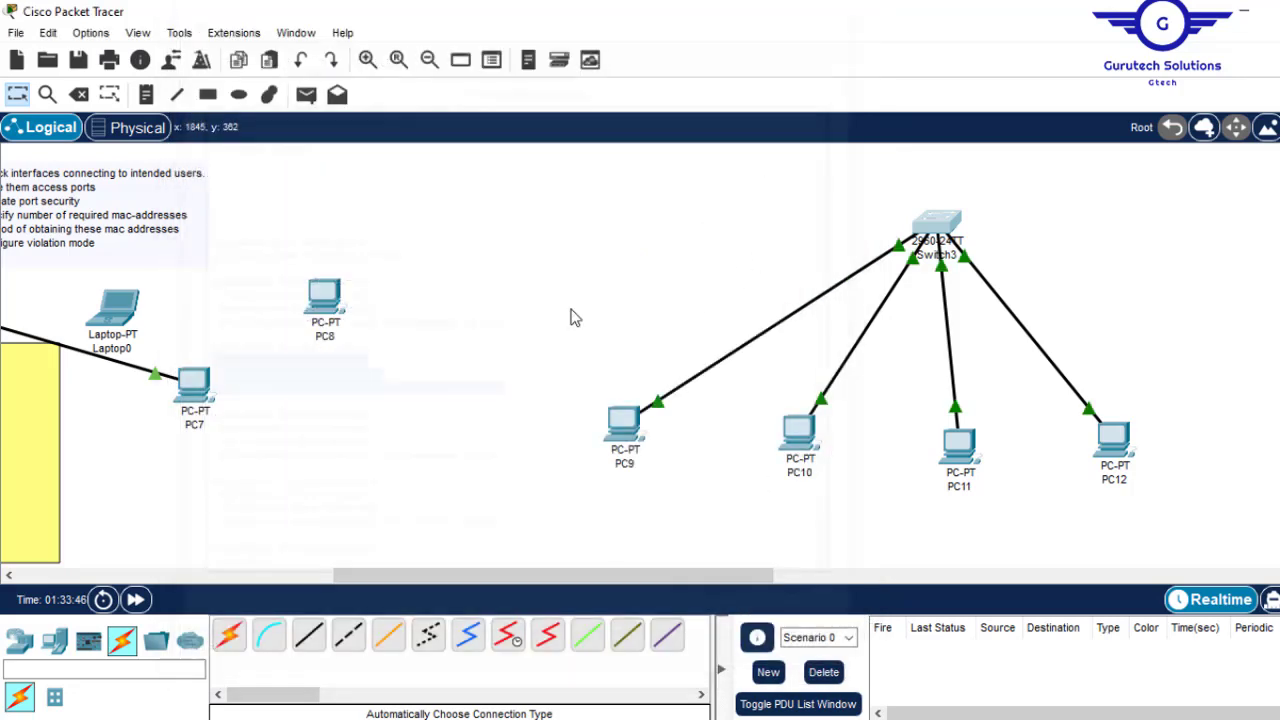
{"action": "left_click_drag", "start_coordinate": [388, 578], "coordinate": [99, 570]}
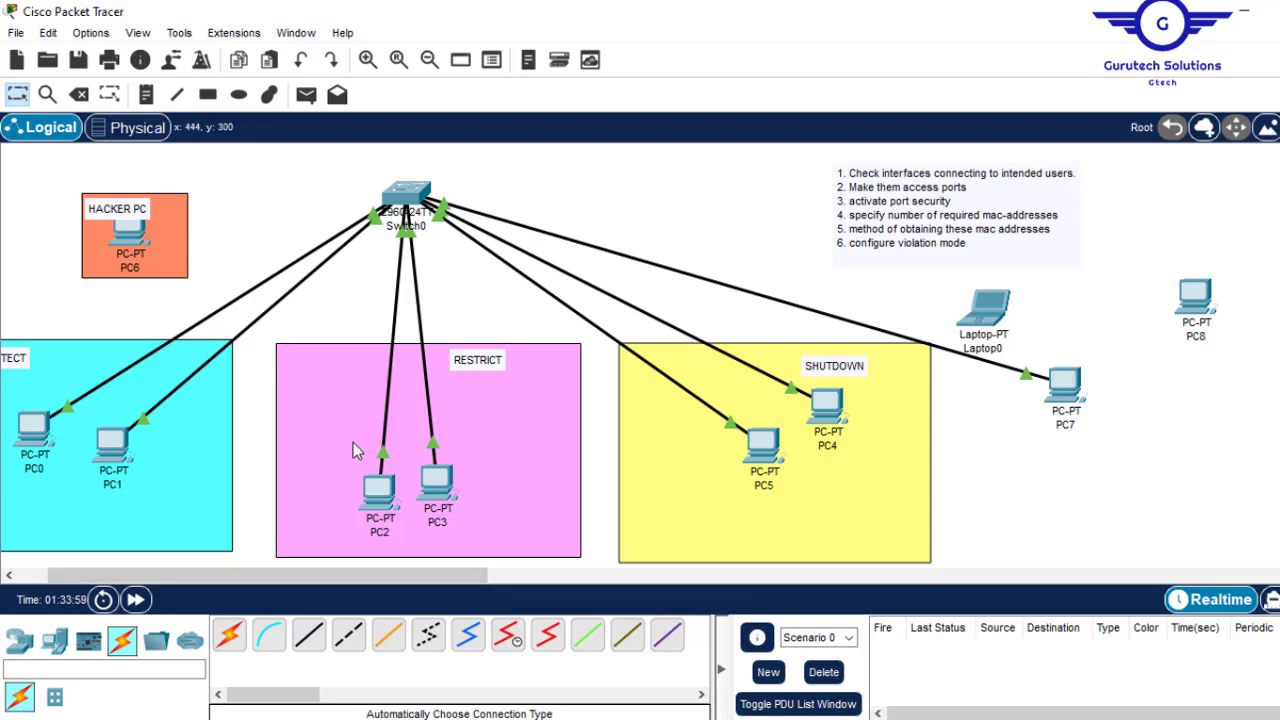
{"action": "left_click", "coordinate": [407, 200]}
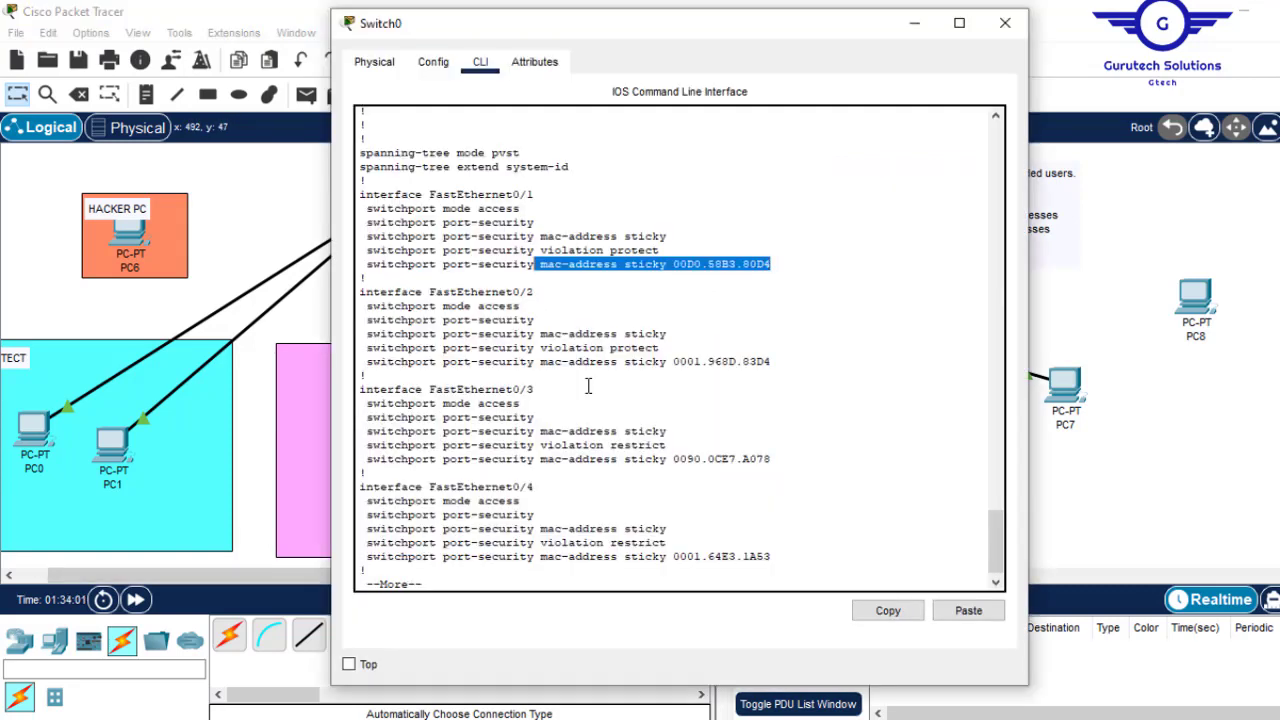
{"action": "left_click", "coordinate": [626, 485]}
{"action": "key", "text": "Return"}
{"action": "key", "text": "Return"}
{"action": "key", "text": "ctrl+c"}
- Clear the recalled command on Switch0 and enter interface range configuration with int range fa0/1-2
{"action": "key", "text": "Up"}
{"action": "key", "text": "BackSpace"}
{"action": "key", "text": "BackSpace"}
{"action": "key", "text": "BackSpace"}
{"action": "key", "text": "BackSpace"}
{"action": "key", "text": "BackSpace"}
{"action": "key", "text": "BackSpace"}
{"action": "key", "text": "BackSpace"}
{"action": "key", "text": "BackSpace"}
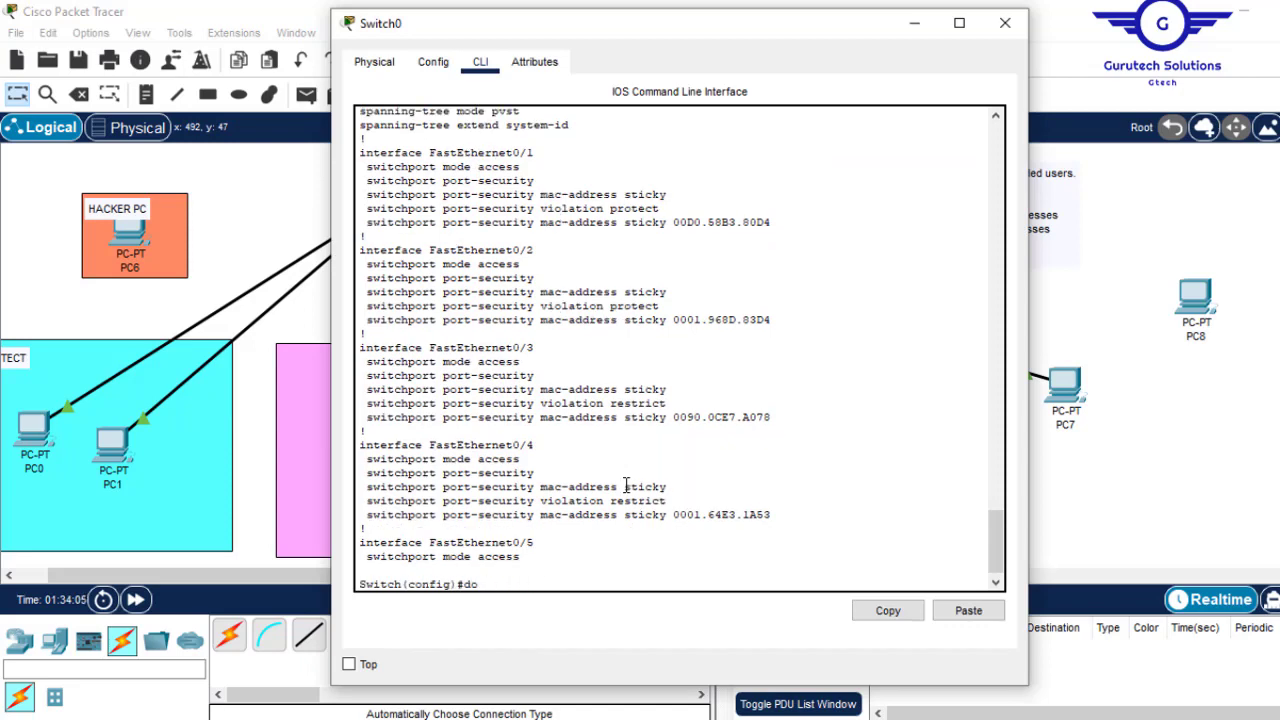
{"action": "type", "text": "int fa0/1-2"}
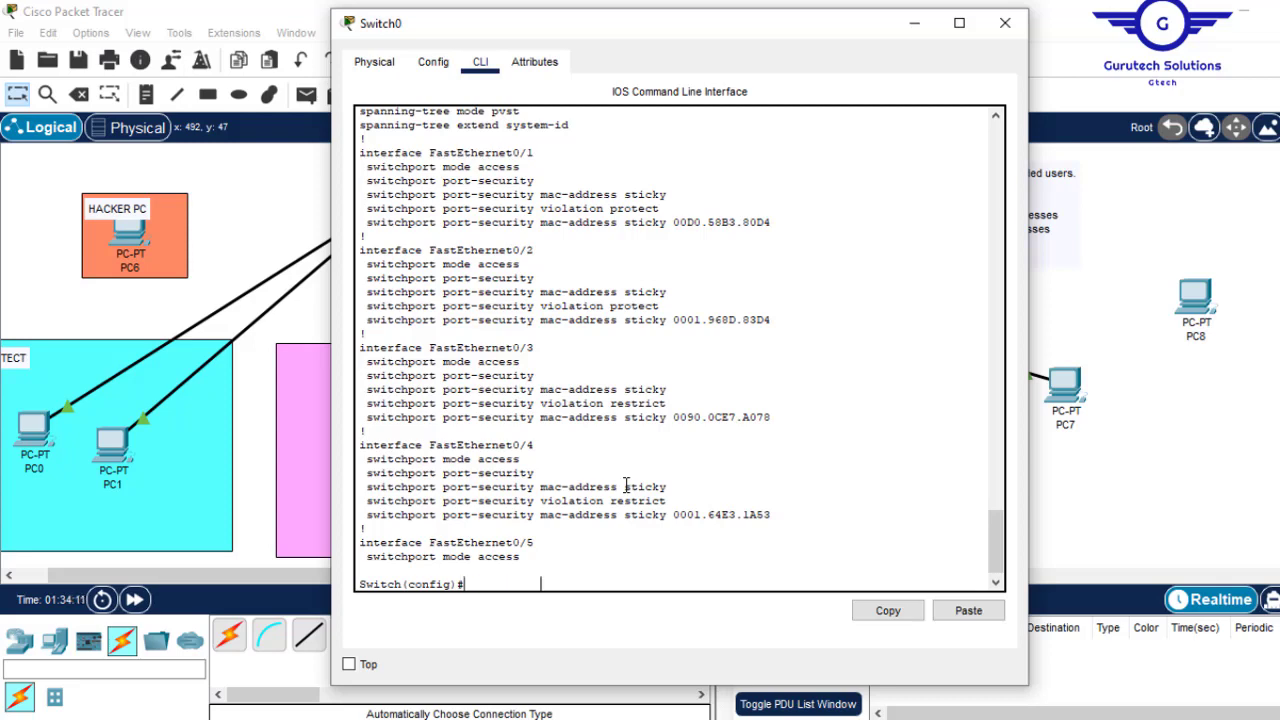
{"action": "key", "text": "Return"}
{"action": "key", "text": "Return"}
{"action": "key", "text": "Up"}
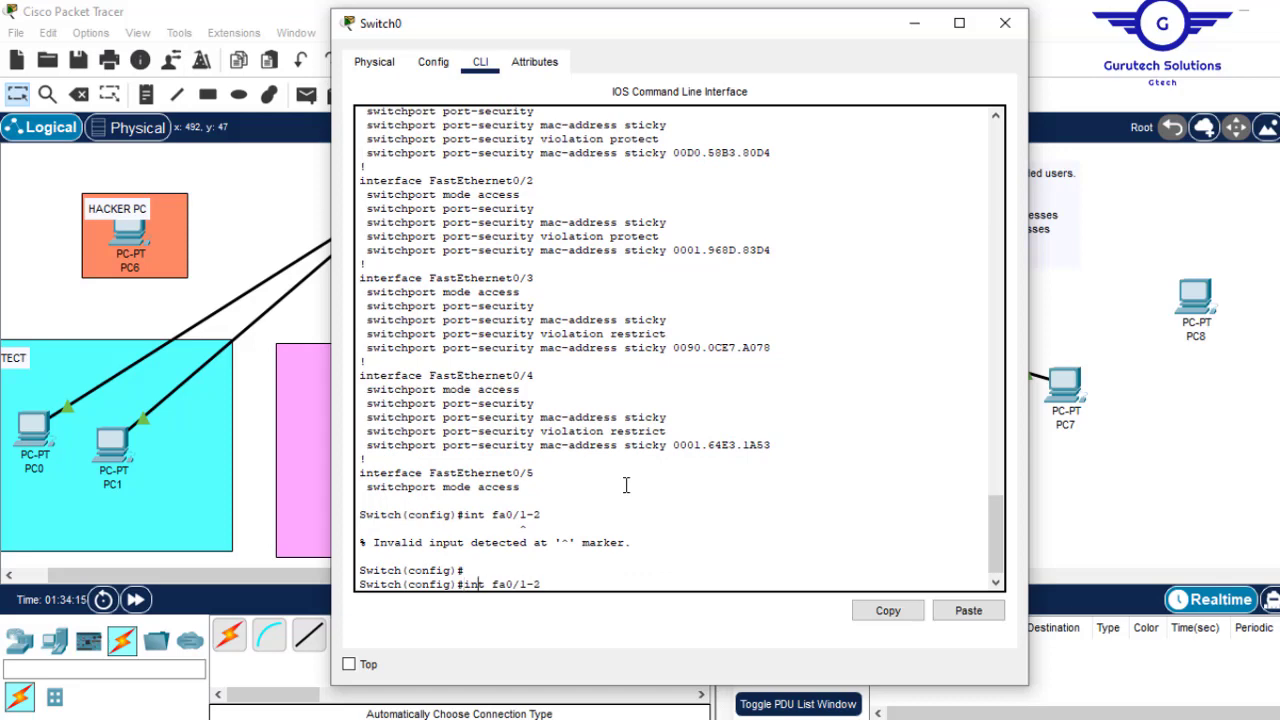
{"action": "type", "text": "range"}
{"action": "key", "text": "Return"}
- Write the command switchport port-security maximum 1 for Switch0's fa0/1-2 range without executing it
{"action": "key", "text": "Up"}
{"action": "key", "text": "BackSpace"}
{"action": "key", "text": "BackSpace"}
{"action": "key", "text": "BackSpace"}
{"action": "key", "text": "BackSpace"}
{"action": "key", "text": "BackSpace"}
{"action": "key", "text": "BackSpace"}
{"action": "key", "text": "BackSpace"}
{"action": "key", "text": "BackSpace"}
{"action": "key", "text": "BackSpace"}
{"action": "key", "text": "BackSpace"}
{"action": "key", "text": "BackSpace"}
{"action": "key", "text": "BackSpace"}
{"action": "key", "text": "BackSpace"}
{"action": "key", "text": "BackSpace"}
{"action": "key", "text": "BackSpace"}
{"action": "key", "text": "BackSpace"}
{"action": "key", "text": "BackSpace"}
{"action": "type", "text": "swit"}
{"action": "key", "text": "Tab"}
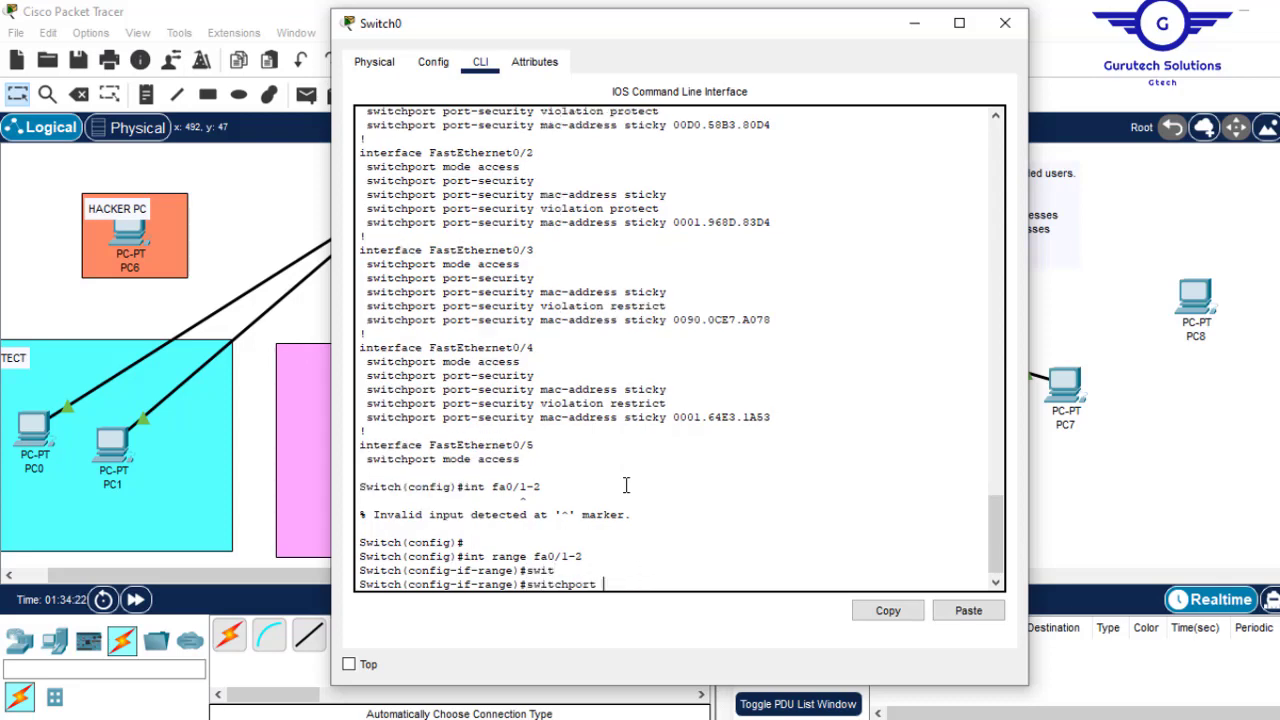
{"action": "type", "text": "port"}
{"action": "key", "text": "Tab"}
{"action": "type", "text": "ma"}
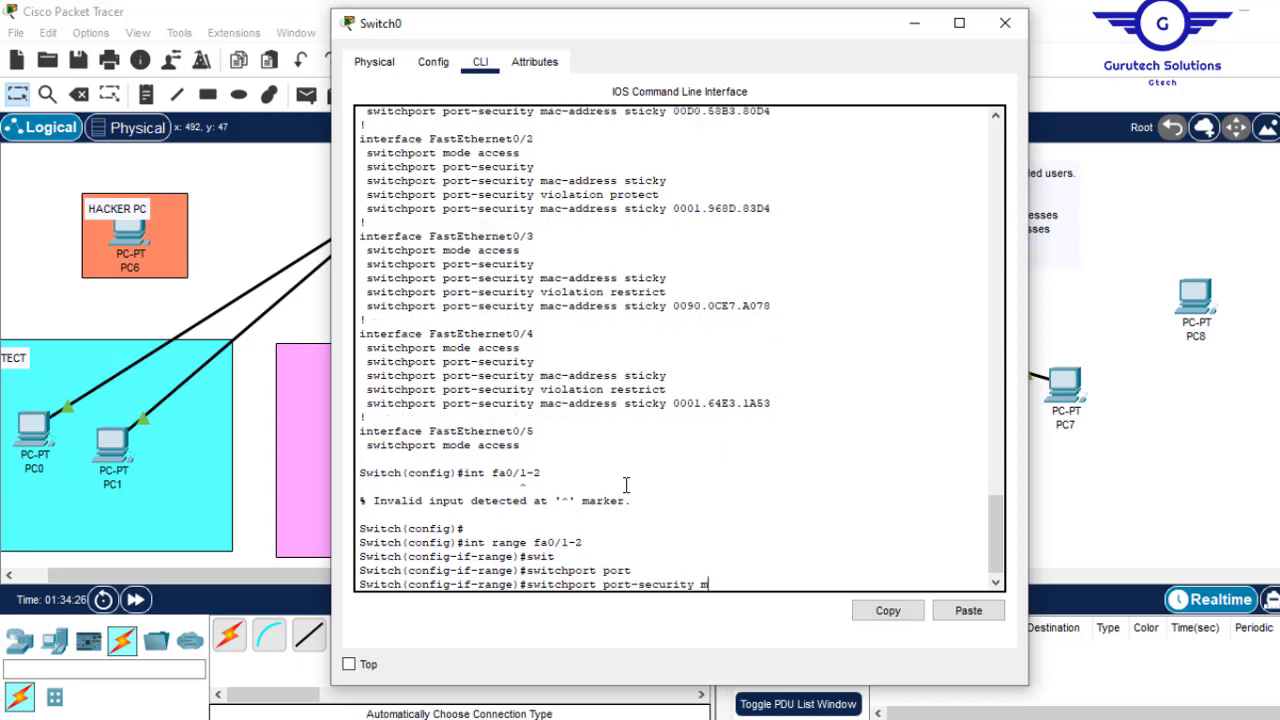
{"action": "key", "text": "Tab"}
{"action": "type", "text": "xi"}
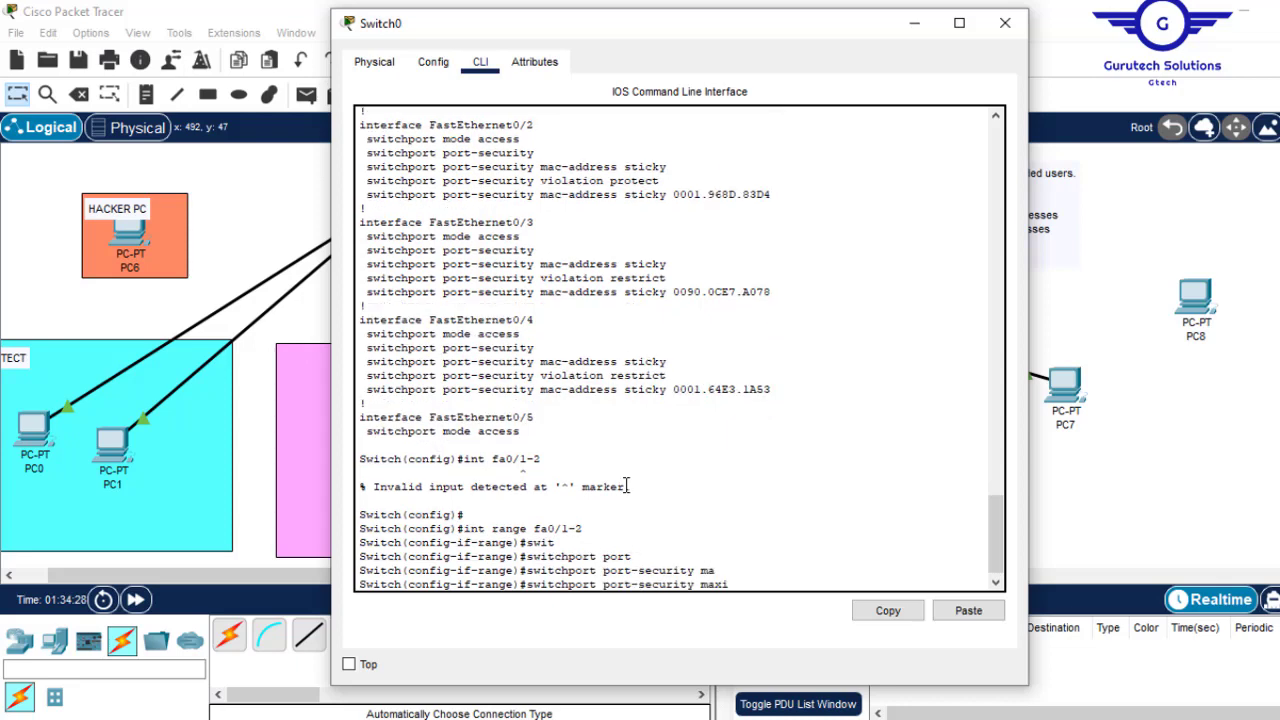
{"action": "key", "text": "Tab"}
{"action": "type", "text": "1"}
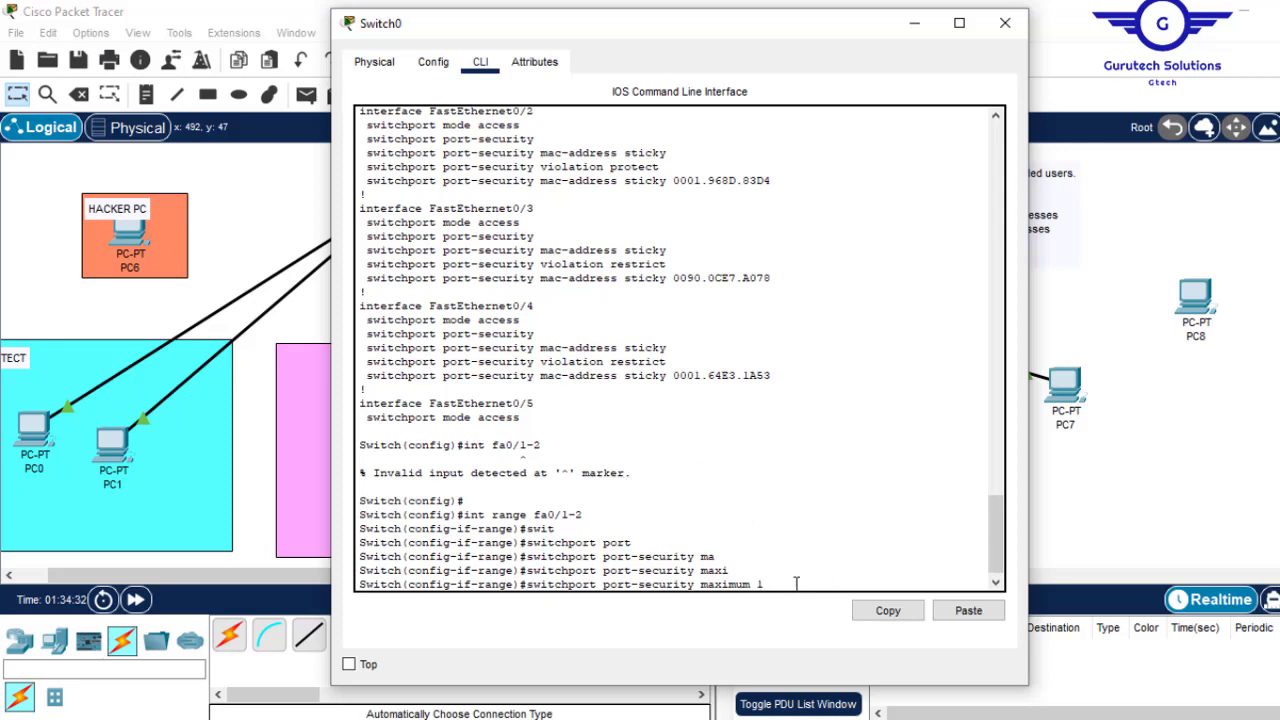
- Review the written maximum command and the fa0/1-2 range, and return to the topology
{"action": "left_click_drag", "start_coordinate": [776, 586], "coordinate": [527, 585]}
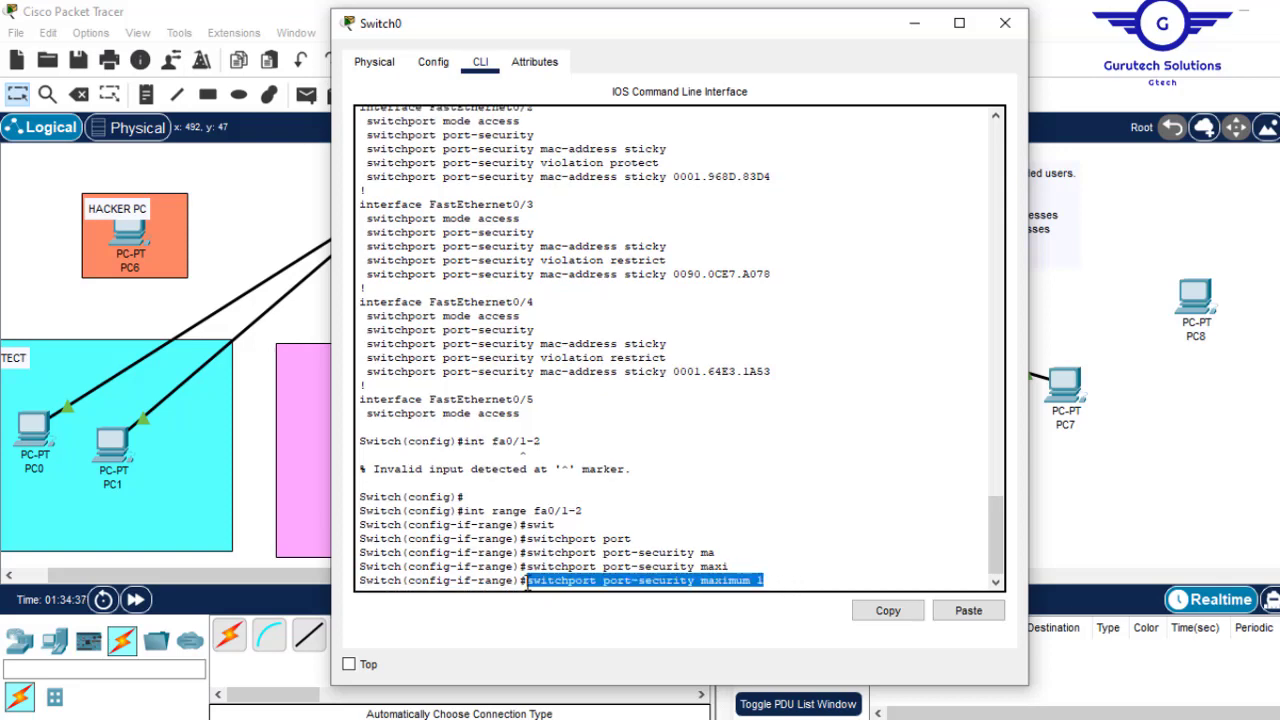
{"action": "left_click", "coordinate": [778, 580]}
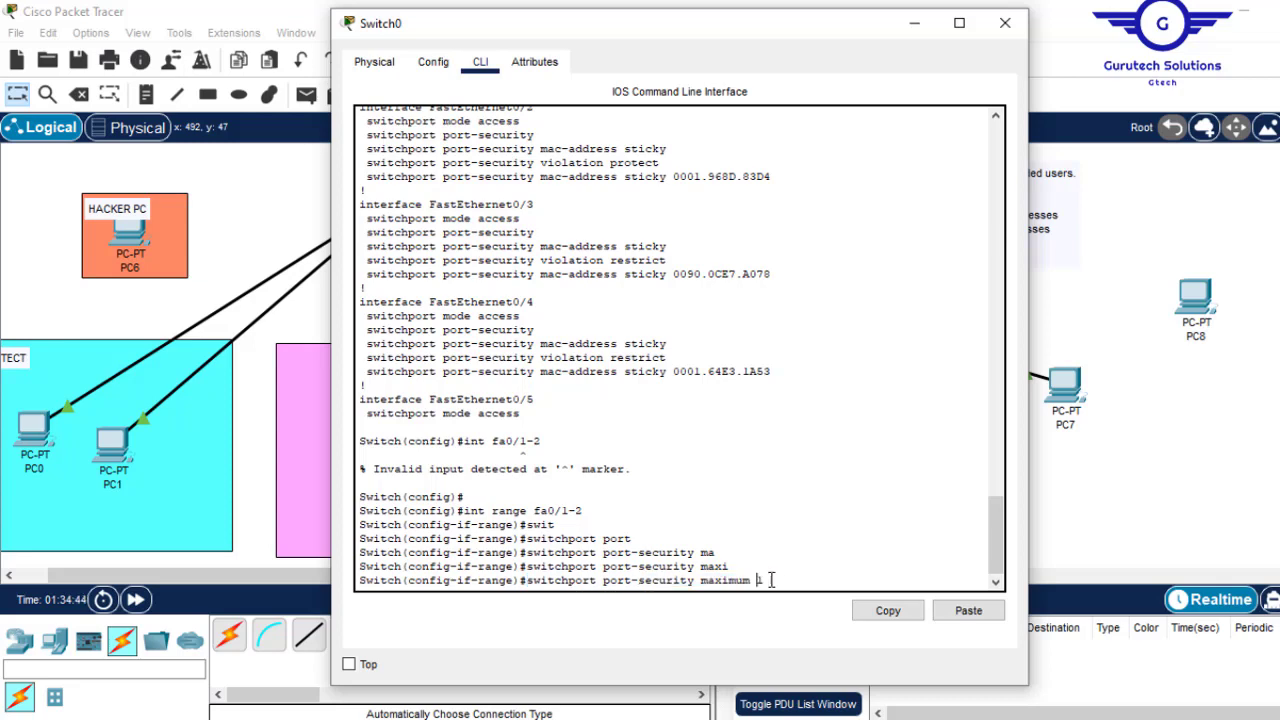
{"action": "left_click_drag", "start_coordinate": [765, 580], "coordinate": [757, 580]}
{"action": "left_click_drag", "start_coordinate": [561, 511], "coordinate": [591, 512]}
{"action": "key", "text": "BackSpace"}
{"action": "left_click", "coordinate": [1142, 443]}
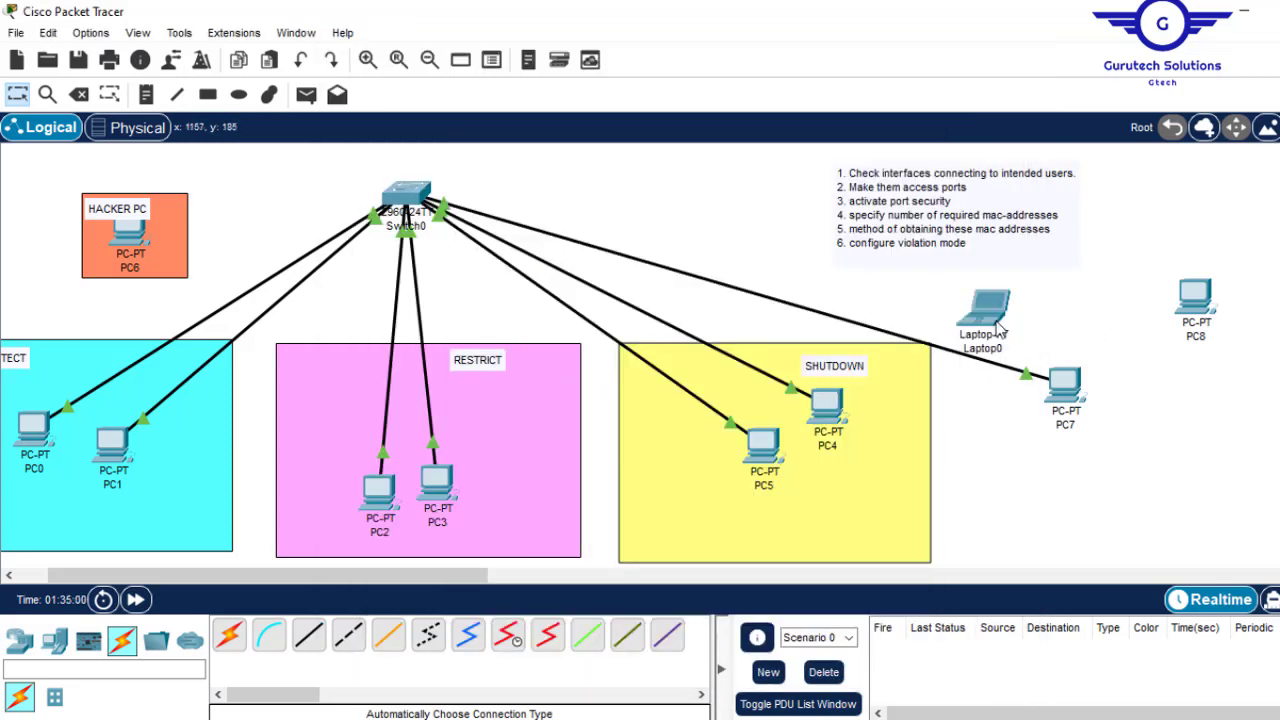
- Move Laptop0 directly above PC7 in the topology
{"action": "left_click_drag", "start_coordinate": [990, 315], "coordinate": [1068, 322]}
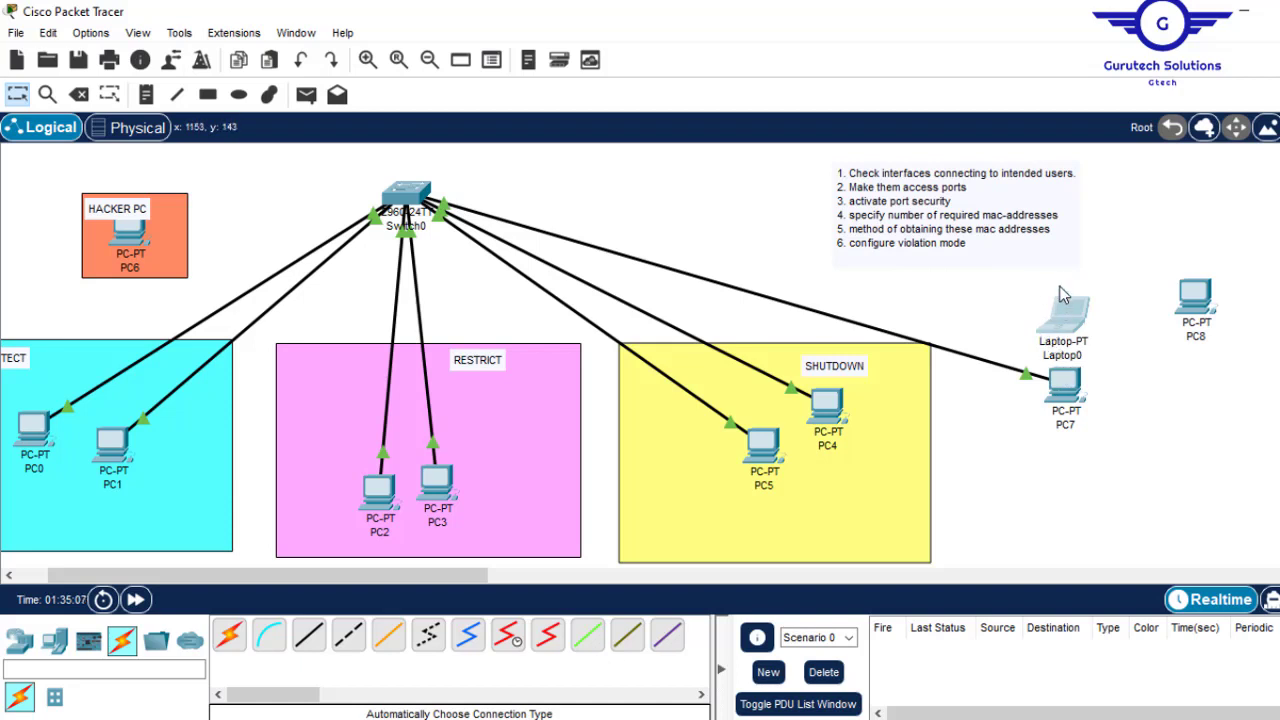
{"action": "mouse_move", "coordinate": [1058, 386]}
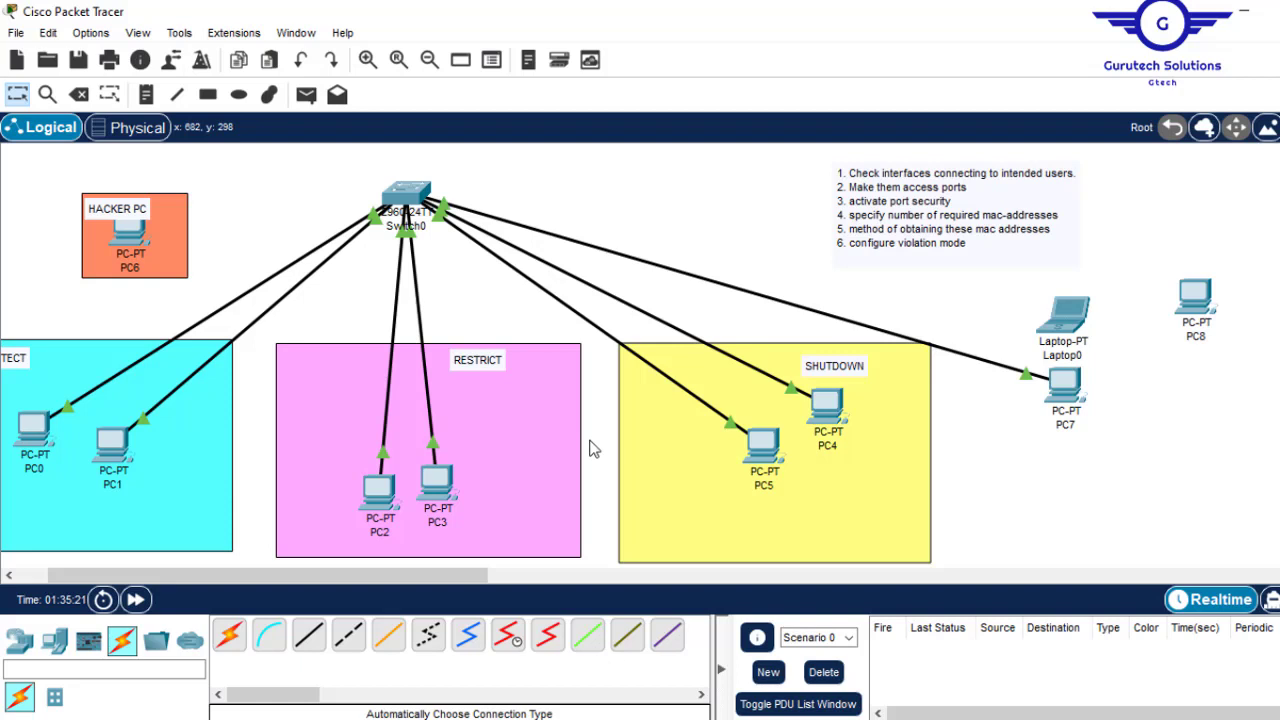
- Open Switch3's command line, stop the startup configuration listing and clear the recalled do sh start command
{"action": "left_click", "coordinate": [20, 576]}
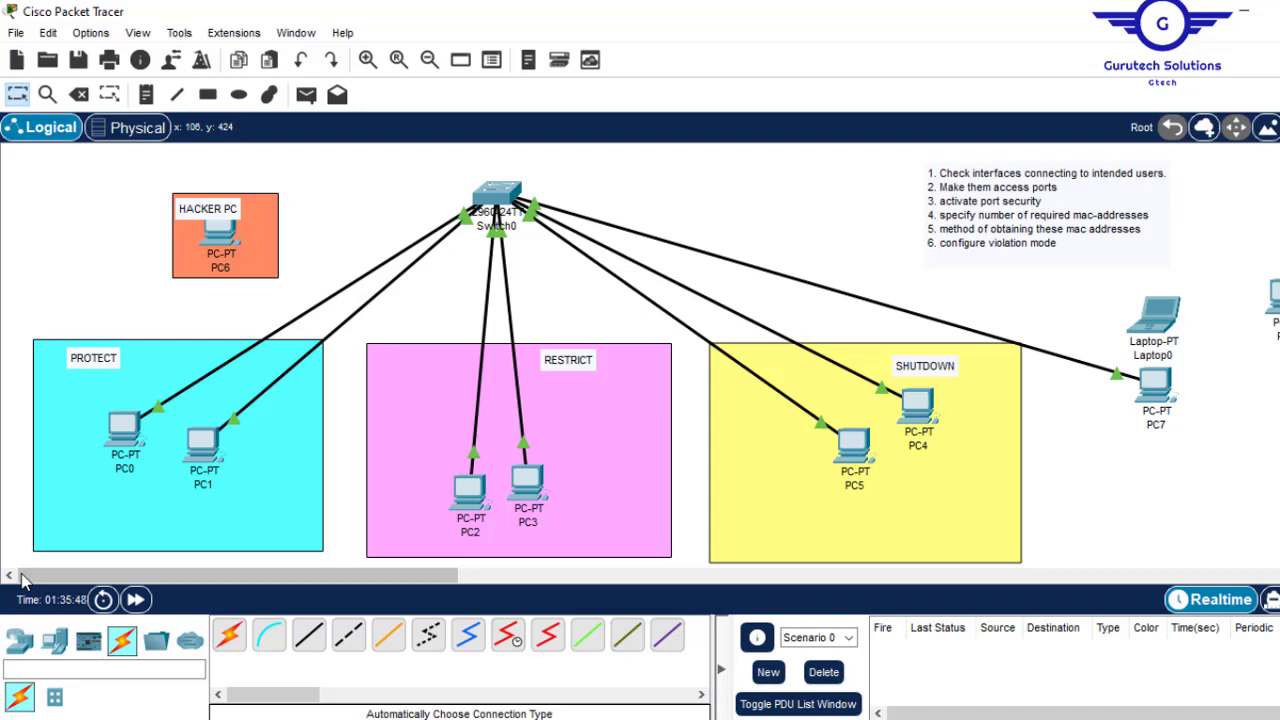
{"action": "left_click_drag", "start_coordinate": [380, 583], "coordinate": [704, 583]}
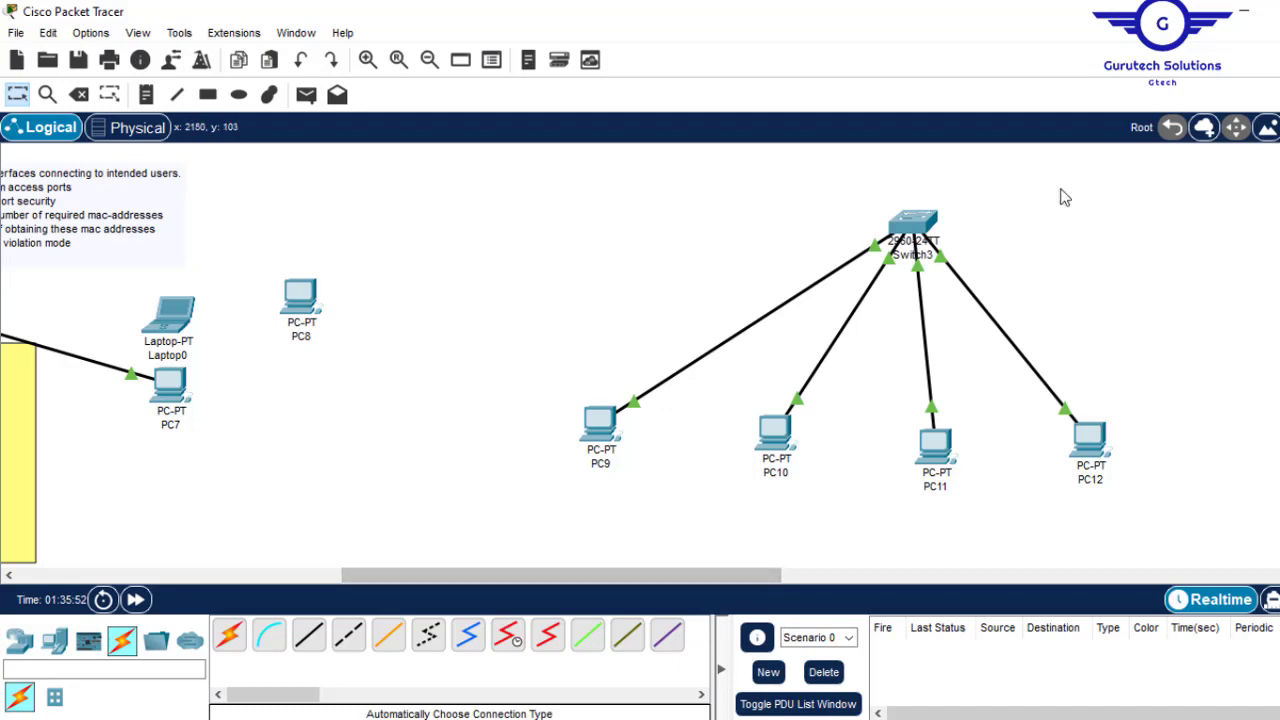
{"action": "left_click", "coordinate": [913, 228]}
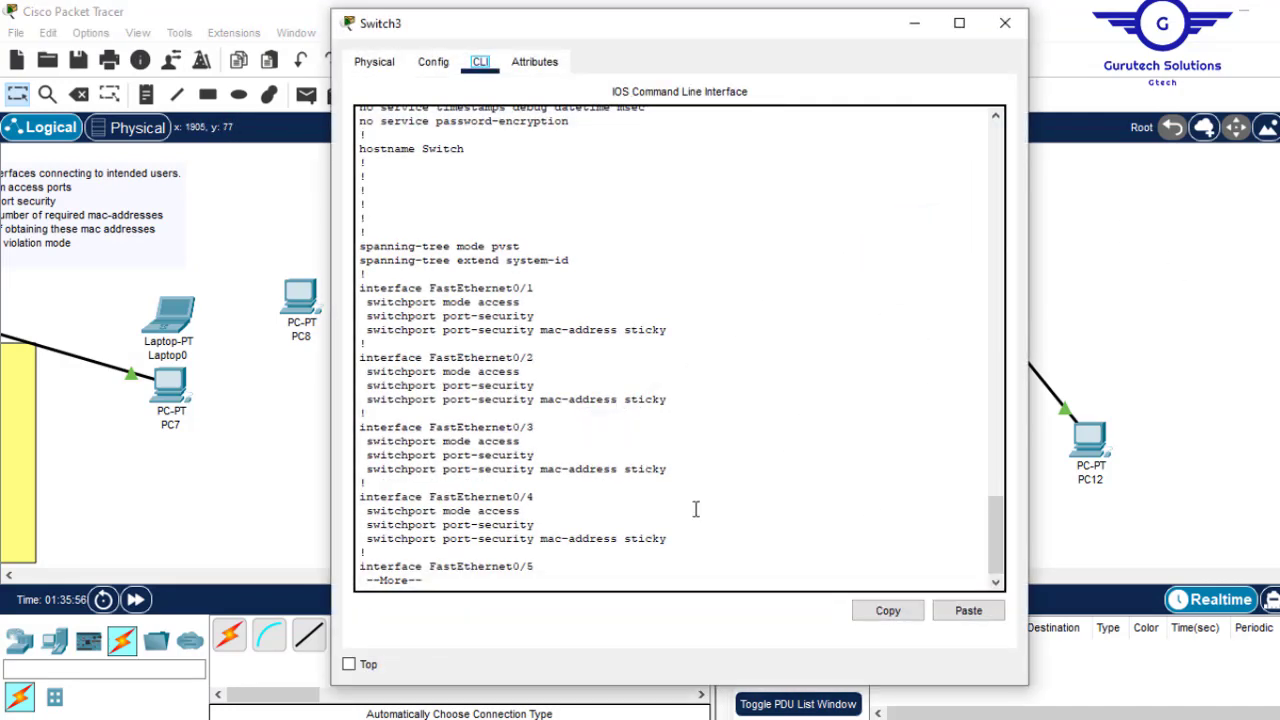
{"action": "type", "text": "qdo sh start"}
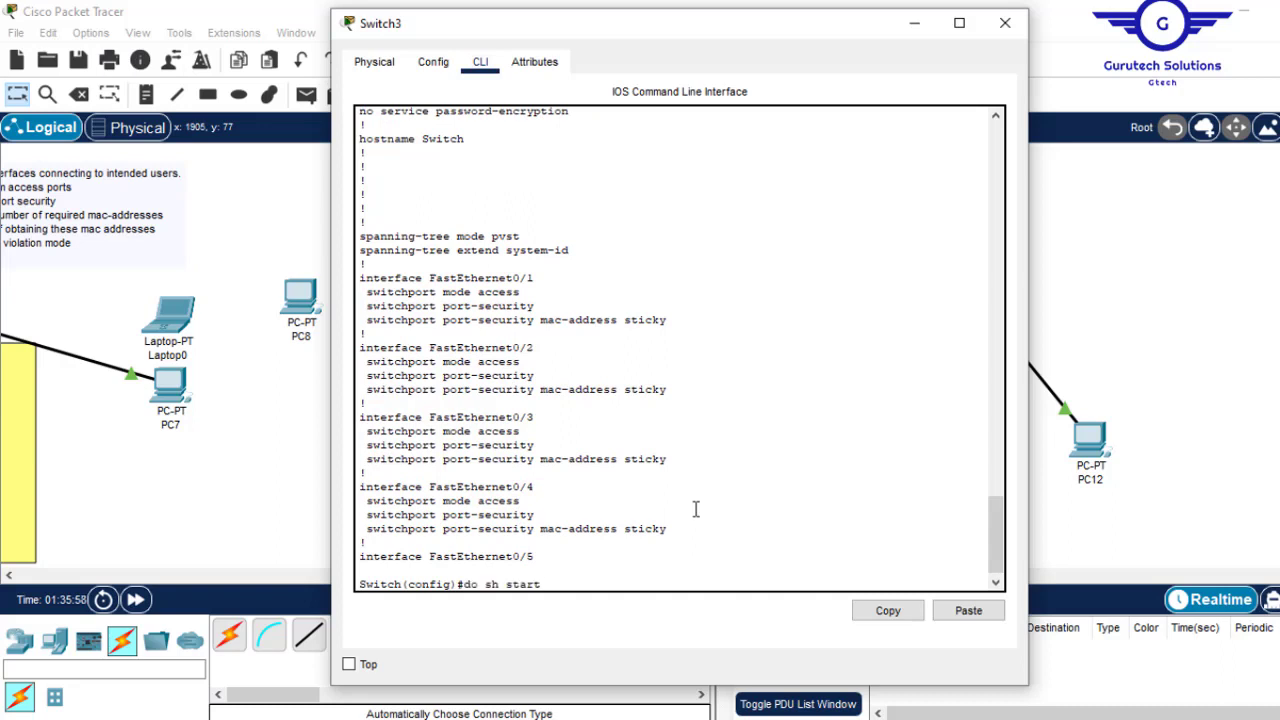
{"action": "key", "text": "BackSpace"}
{"action": "key", "text": "BackSpace"}
{"action": "key", "text": "BackSpace"}
{"action": "key", "text": "BackSpace"}
{"action": "key", "text": "BackSpace"}
{"action": "key", "text": "BackSpace"}
{"action": "key", "text": "BackSpace"}
{"action": "key", "text": "BackSpace"}
{"action": "key", "text": "BackSpace"}
- Enter interface range configuration on Switch3 with int range fa0/1-4
{"action": "left_click_drag", "start_coordinate": [749, 31], "coordinate": [722, 115]}
{"action": "type", "text": "int ra"}
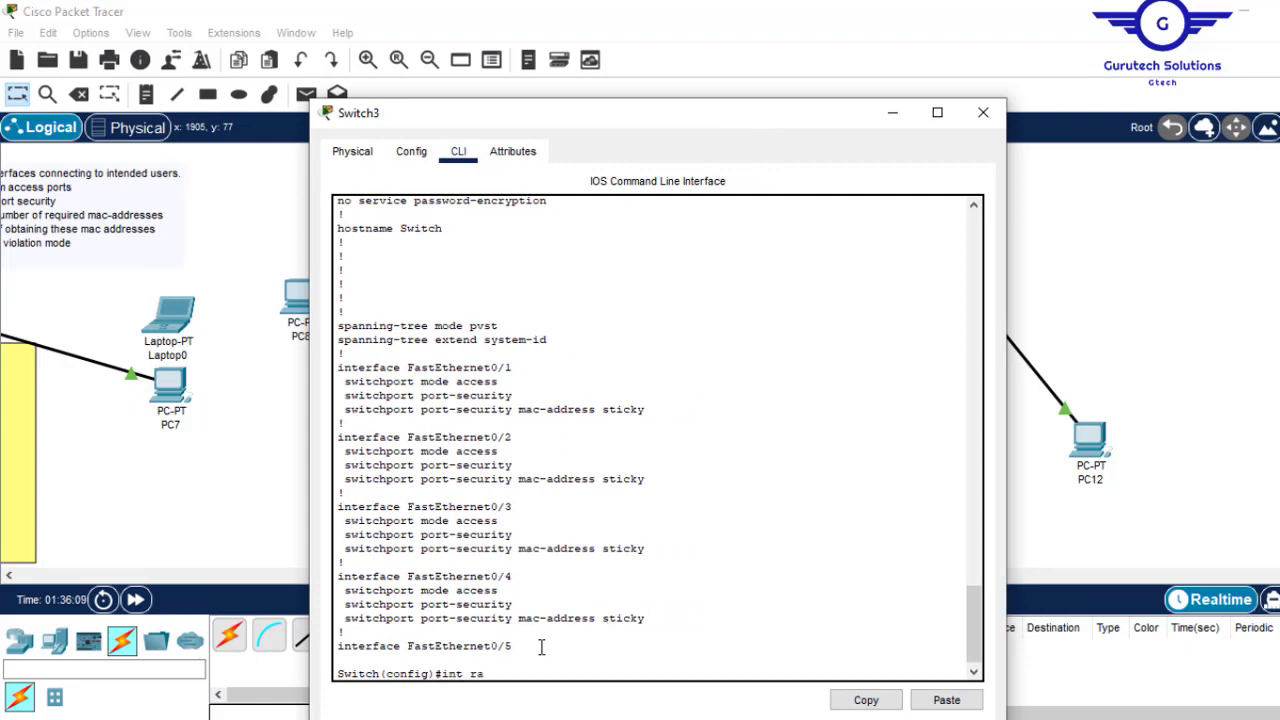
{"action": "type", "text": "nge fa0/1-4"}
{"action": "key", "text": "Return"}
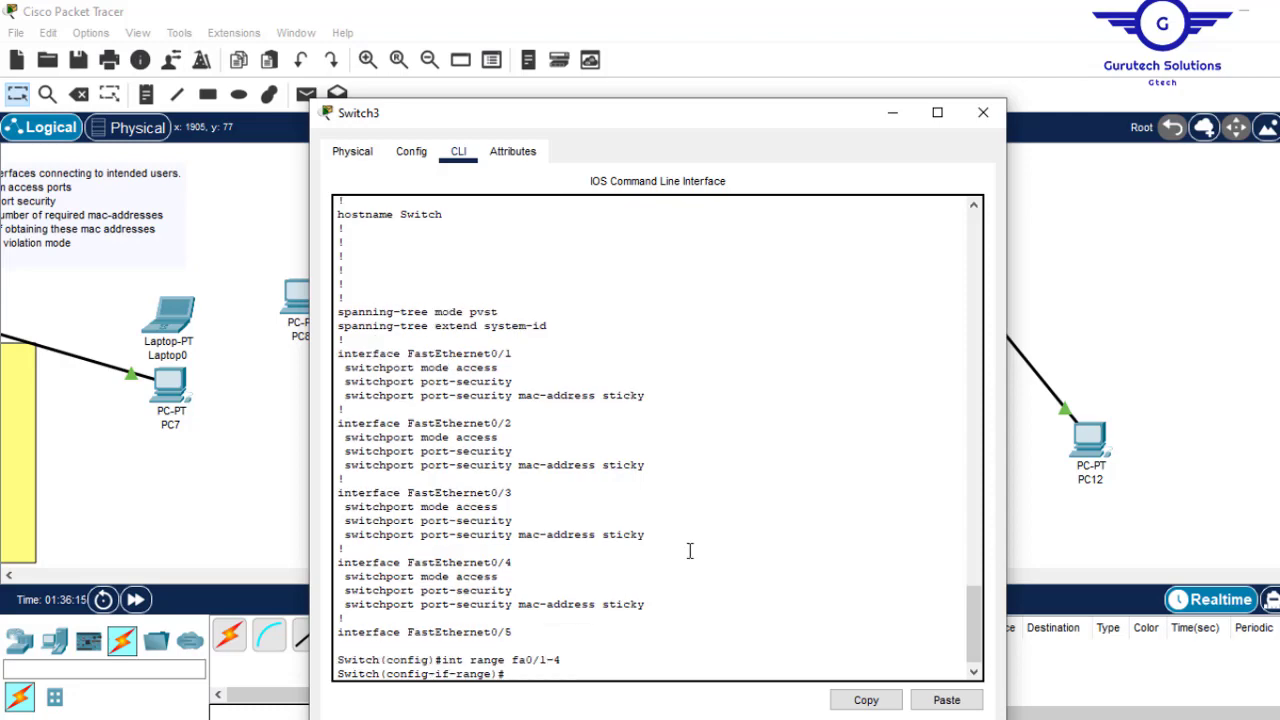
- Reopen Switch3's command line and set the fa0/1-4 range to access ports with switchport mode access
{"action": "left_click", "coordinate": [1203, 249]}
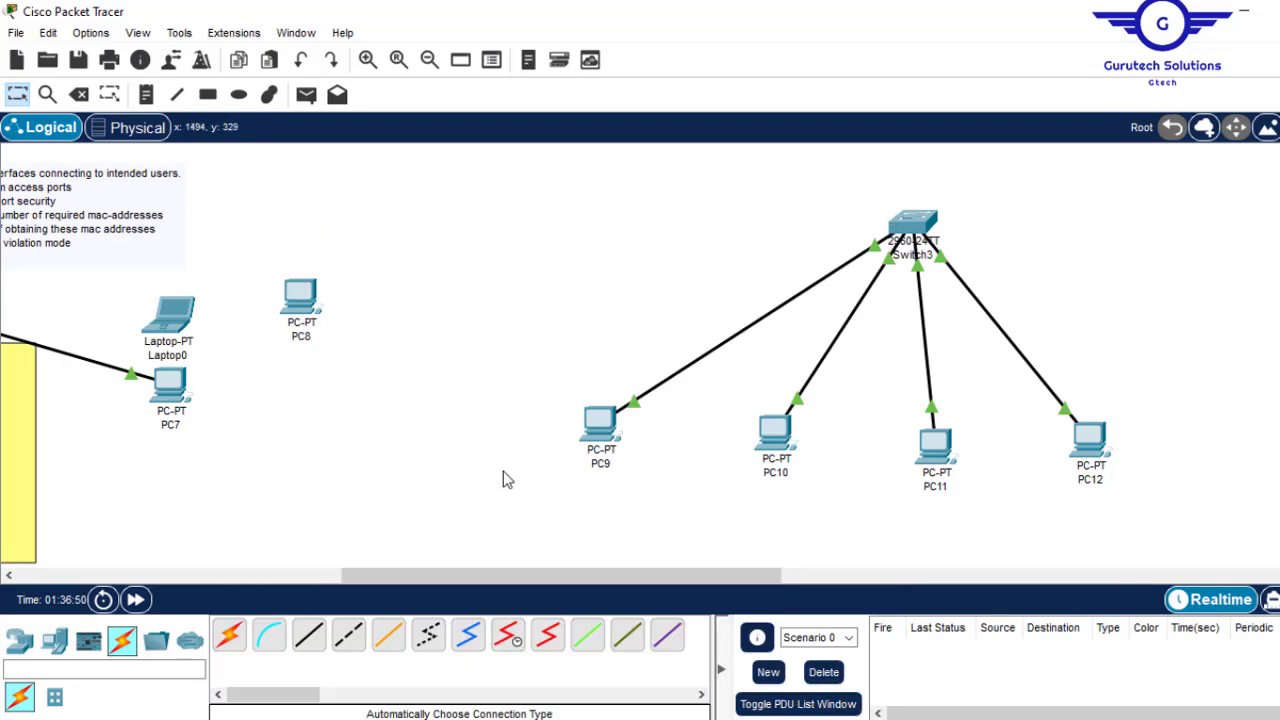
{"action": "left_click", "coordinate": [927, 219]}
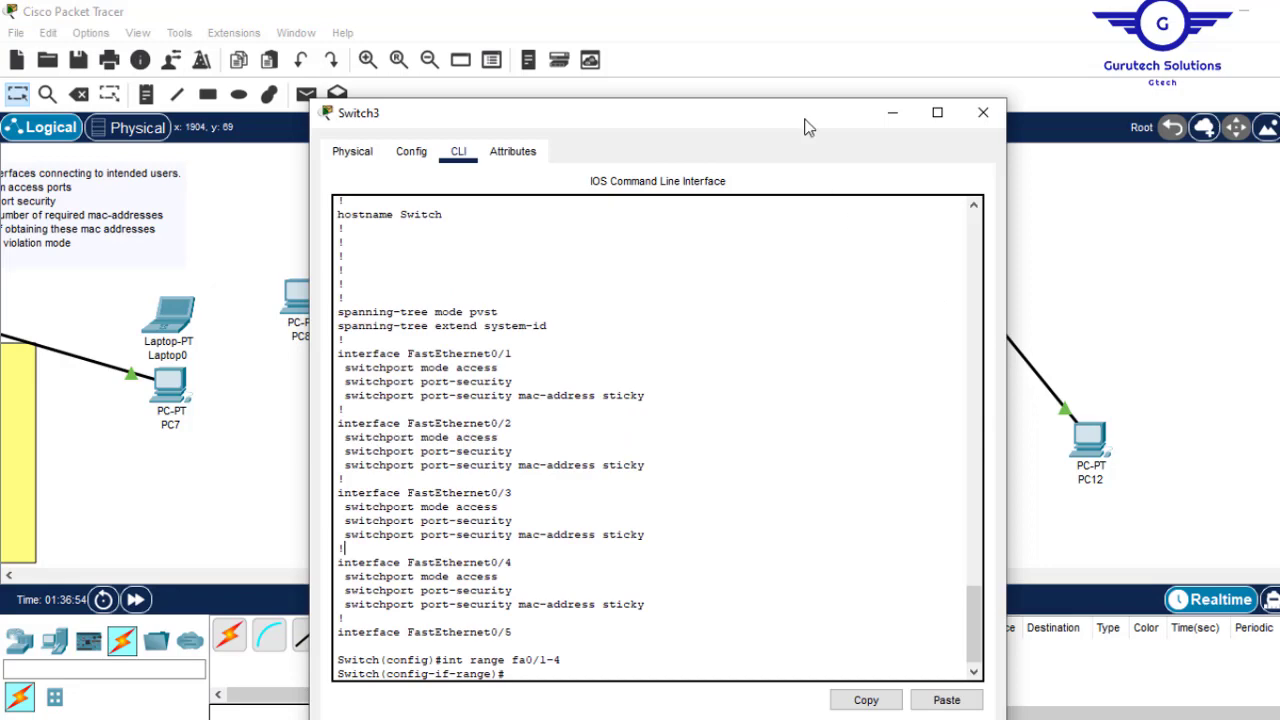
{"action": "left_click_drag", "start_coordinate": [777, 127], "coordinate": [891, 46]}
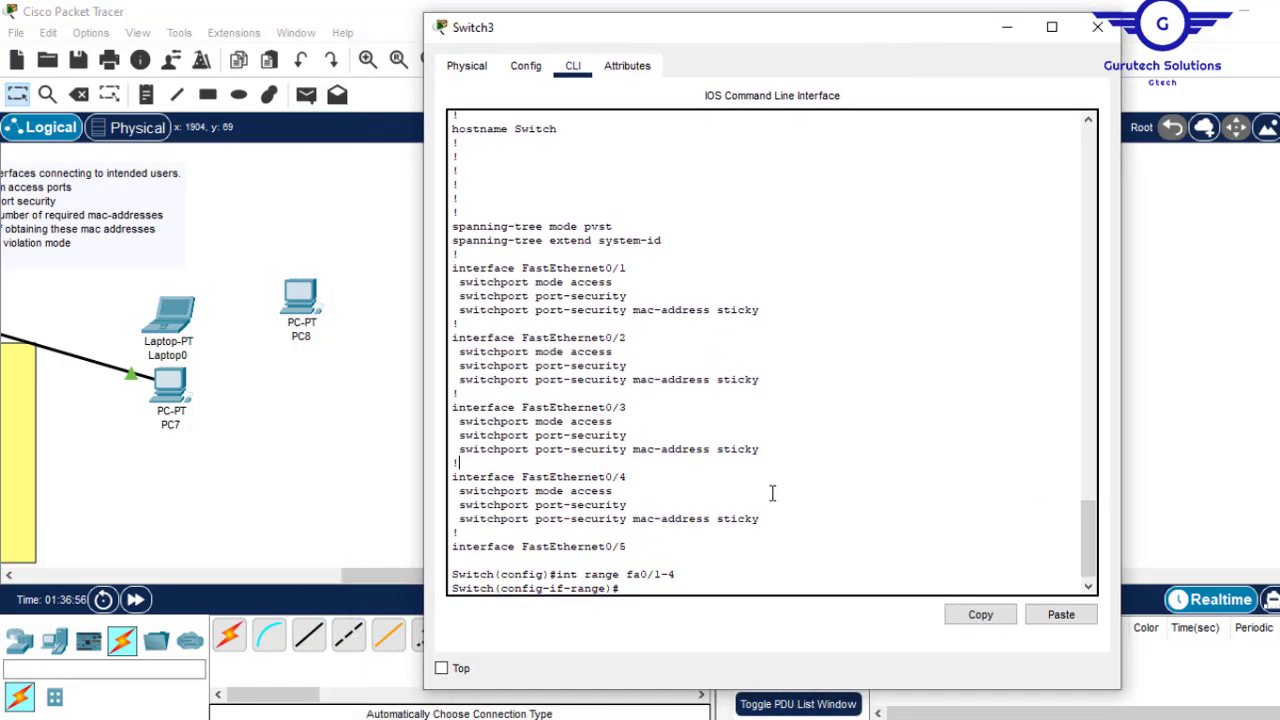
{"action": "key", "text": "Return"}
{"action": "key", "text": "Return"}
{"action": "key", "text": "Return"}
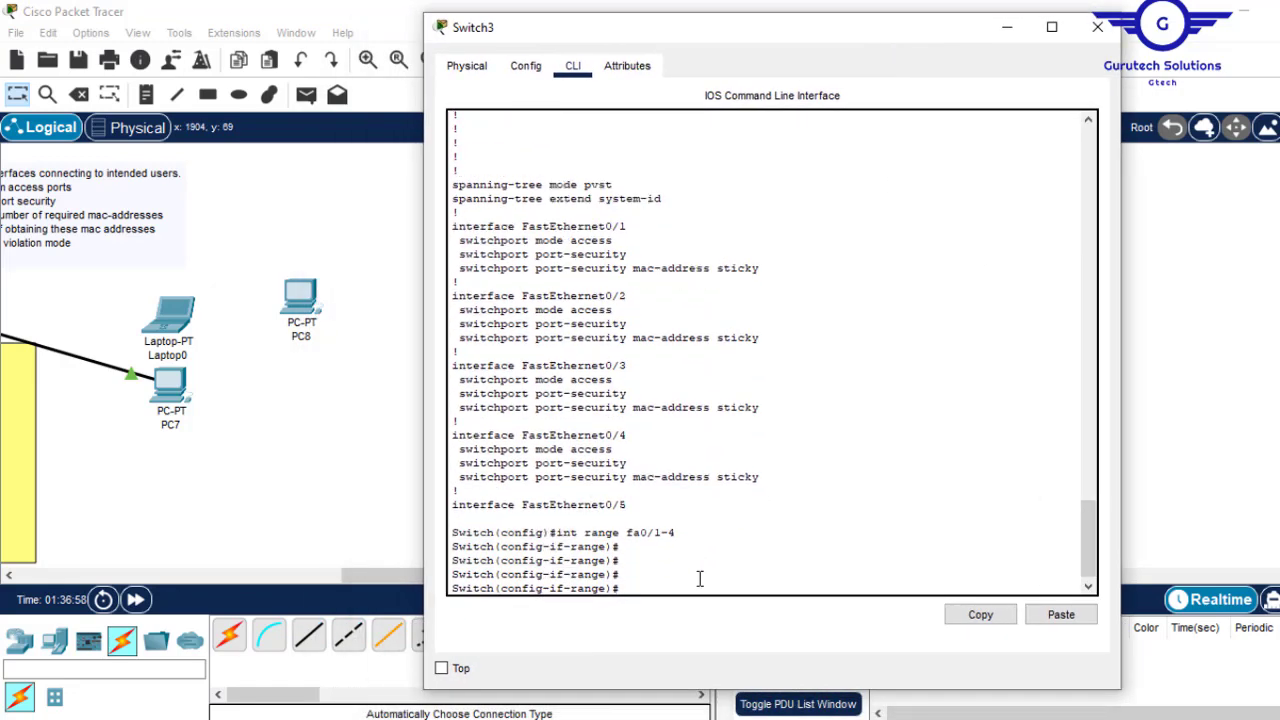
{"action": "type", "text": "switc"}
{"action": "key", "text": "Tab"}
{"action": "type", "text": "m"}
{"action": "key", "text": "Tab"}
{"action": "type", "text": "a"}
{"action": "key", "text": "Tab"}
{"action": "key", "text": "Return"}
- Enable port security on Switch3's fa0/1-4 range with switchport port-security
{"action": "type", "text": "sw"}
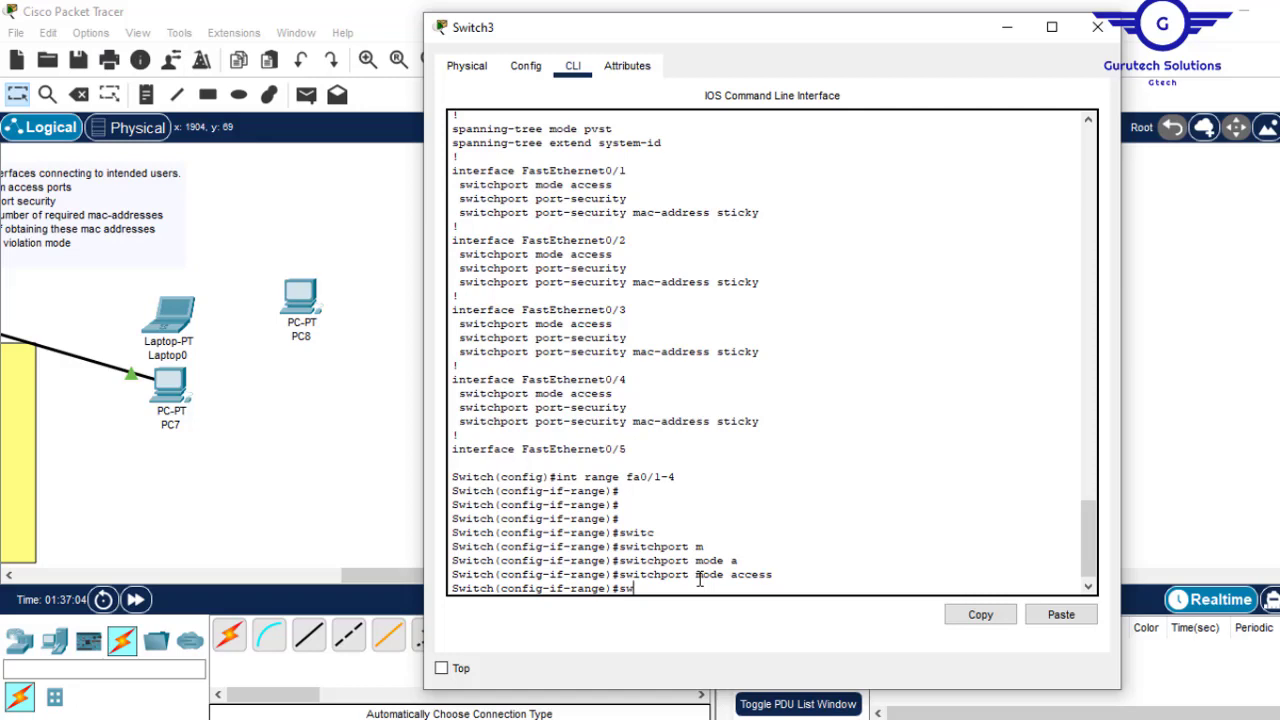
{"action": "key", "text": "Tab"}
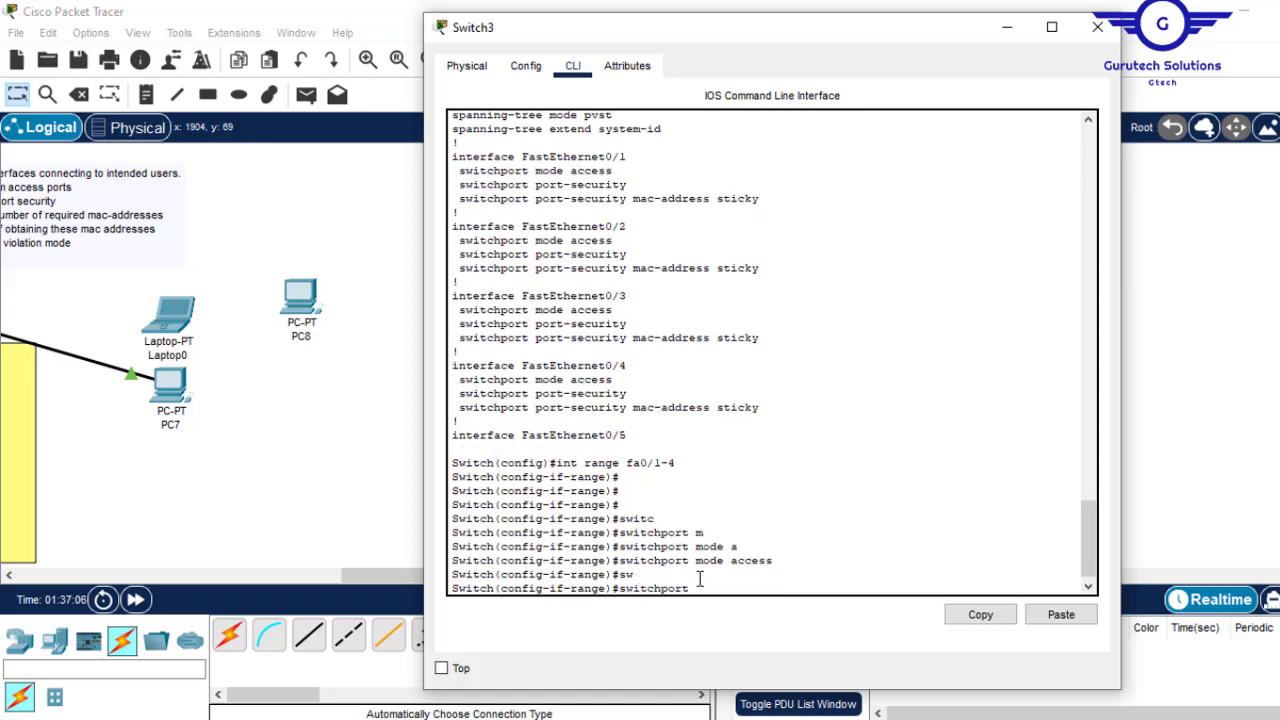
{"action": "type", "text": "port"}
{"action": "key", "text": "Tab"}
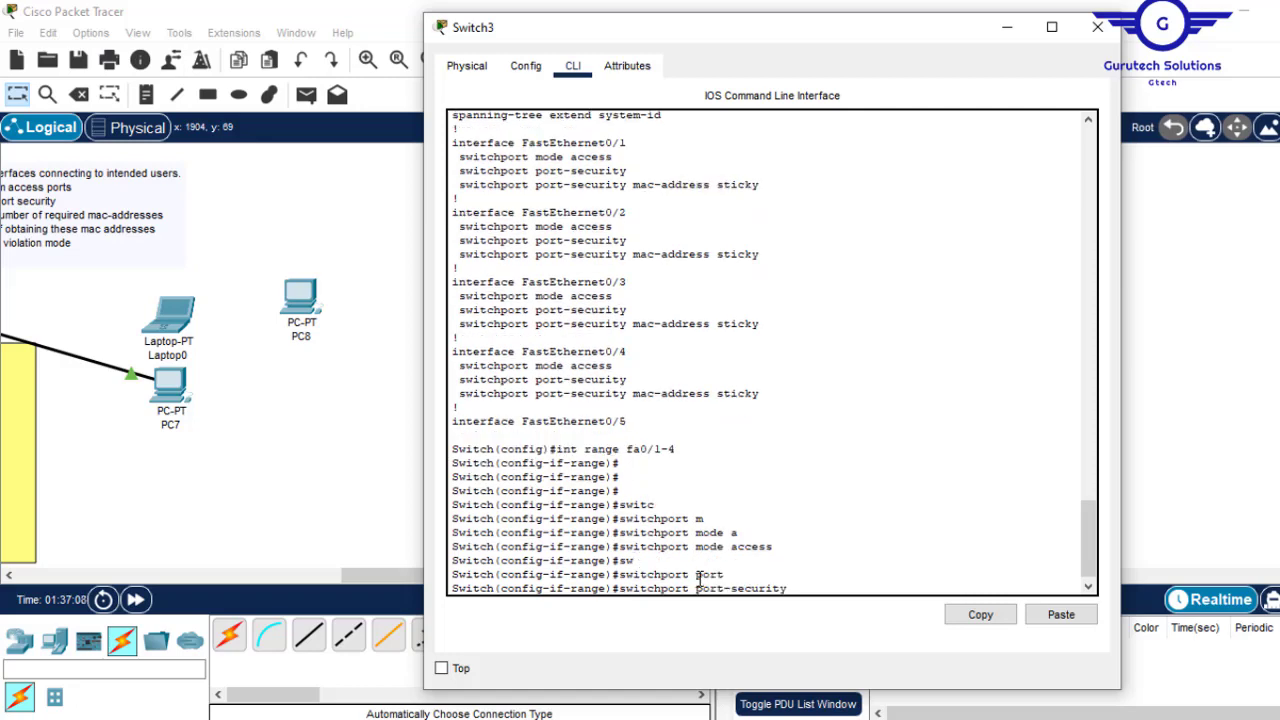
{"action": "key", "text": "Return"}
- Limit each port in the fa0/1-4 range to one MAC address with switchport port-security maximum 1
{"action": "key", "text": "Up"}
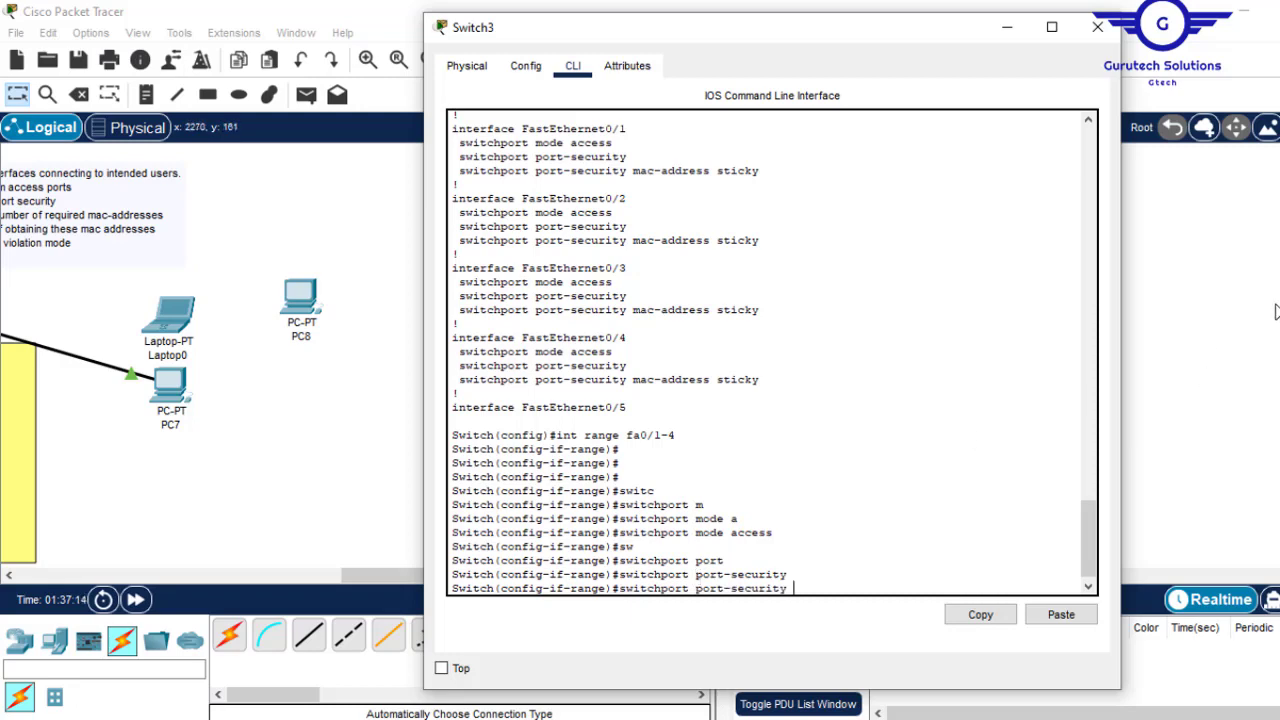
{"action": "left_click", "coordinate": [1276, 310]}
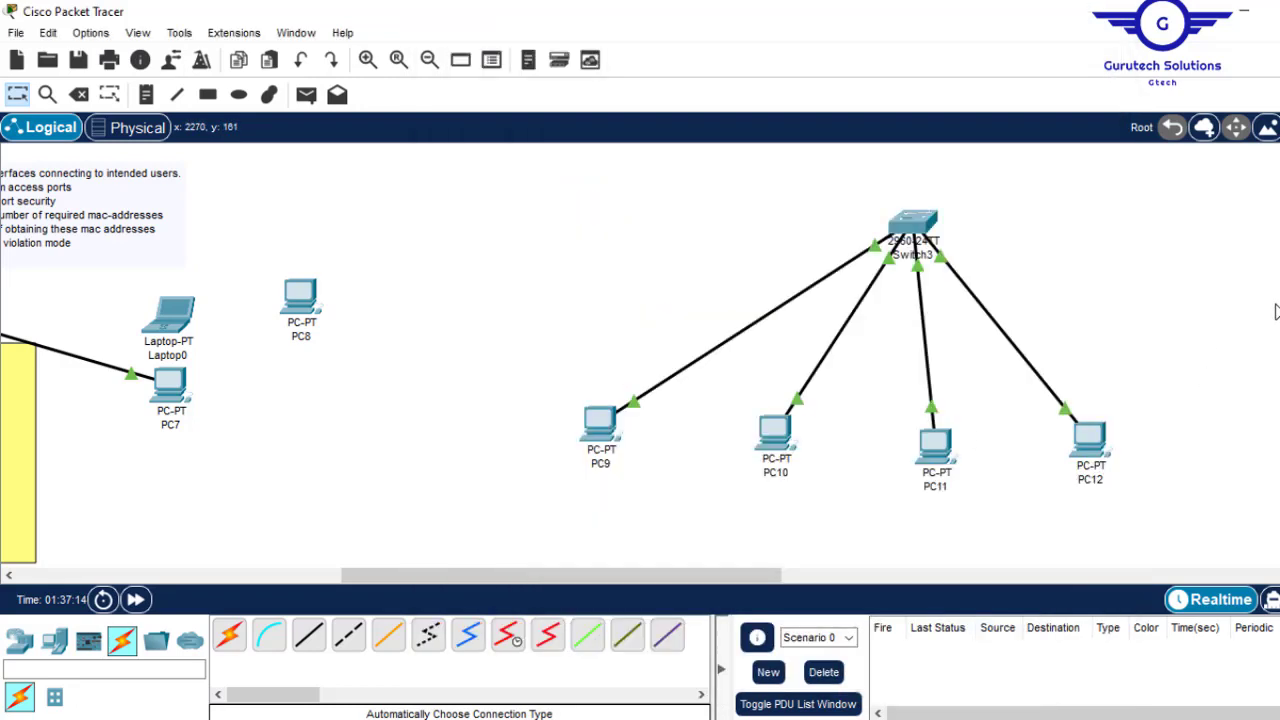
{"action": "left_click", "coordinate": [913, 222]}
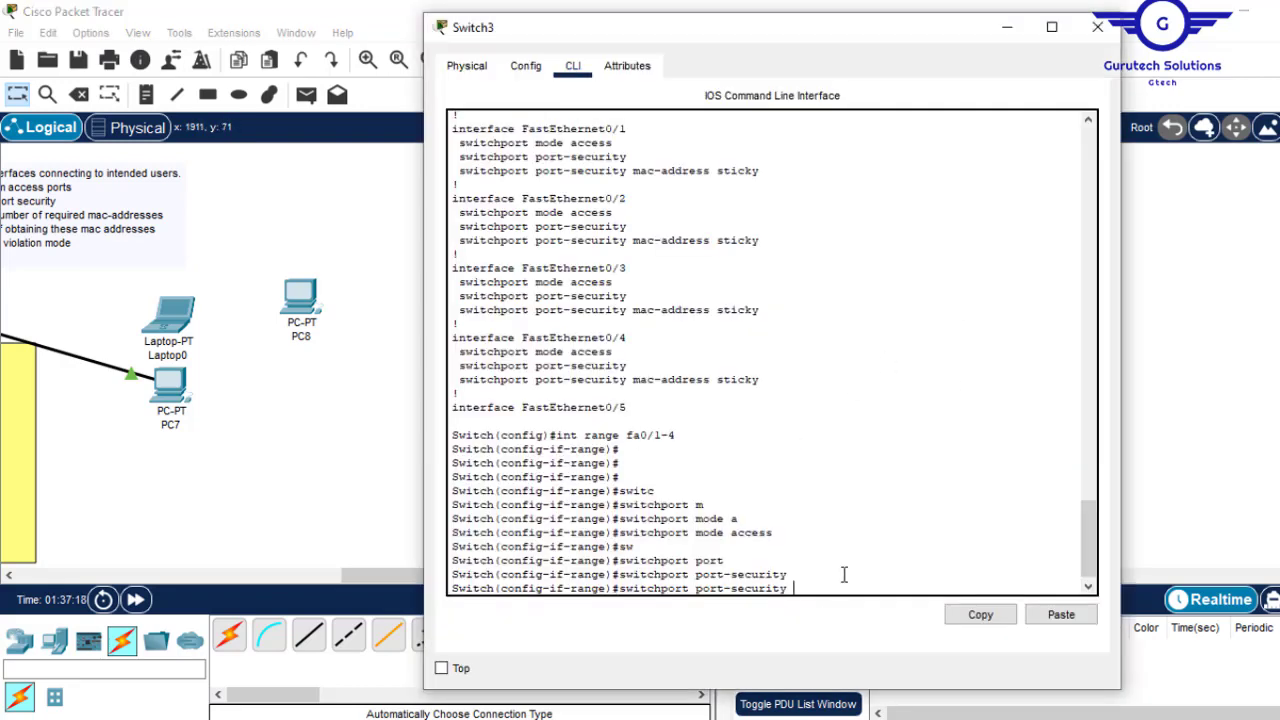
{"action": "type", "text": "ax"}
{"action": "key", "text": "Tab"}
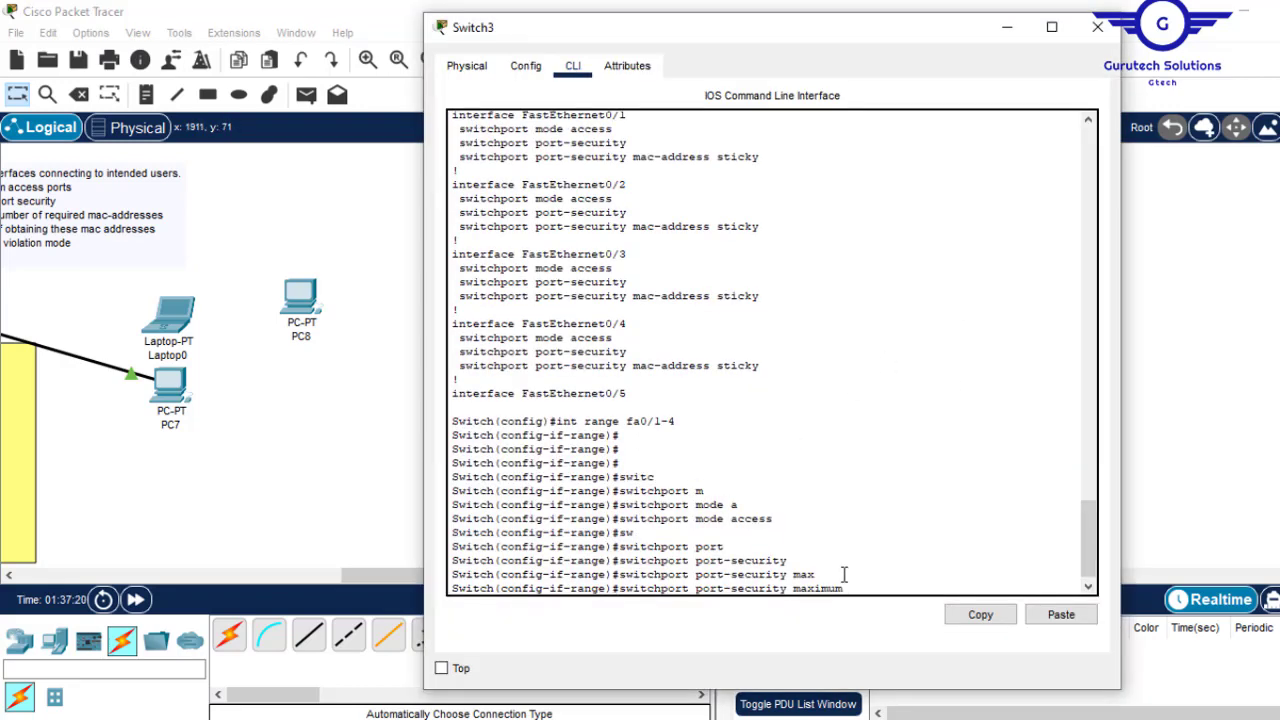
{"action": "type", "text": "1"}
{"action": "left_click_drag", "start_coordinate": [855, 588], "coordinate": [619, 591]}
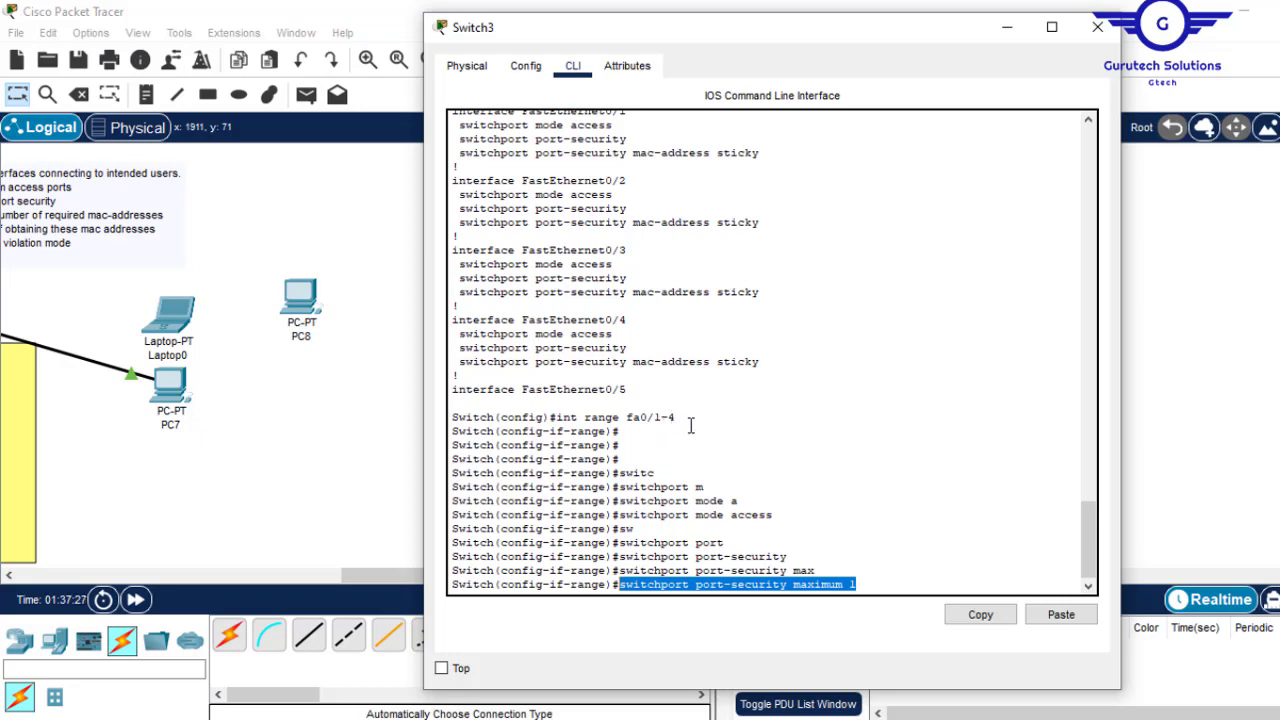
{"action": "left_click", "coordinate": [955, 620]}
{"action": "left_click", "coordinate": [894, 577]}
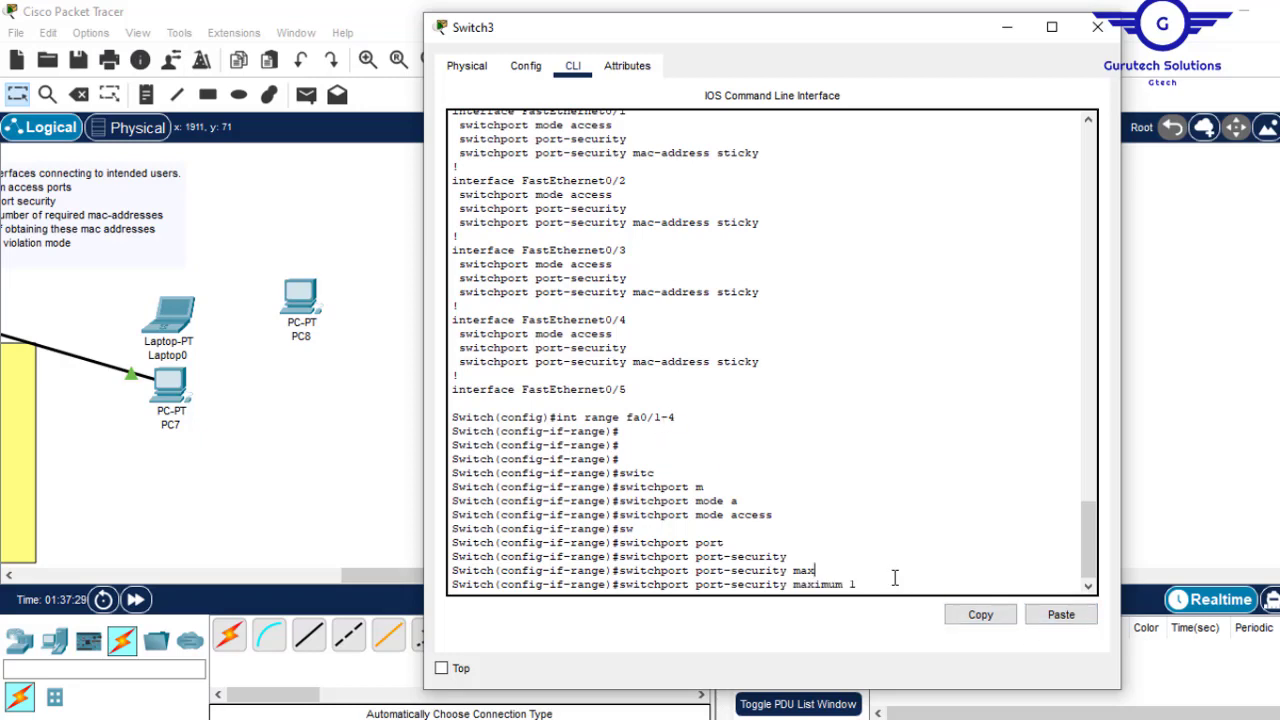
{"action": "key", "text": "Return"}
- Begin the static address command for the range with switchport port-security mac-address, leaving the address blank
{"action": "type", "text": "swit"}
{"action": "key", "text": "Tab"}
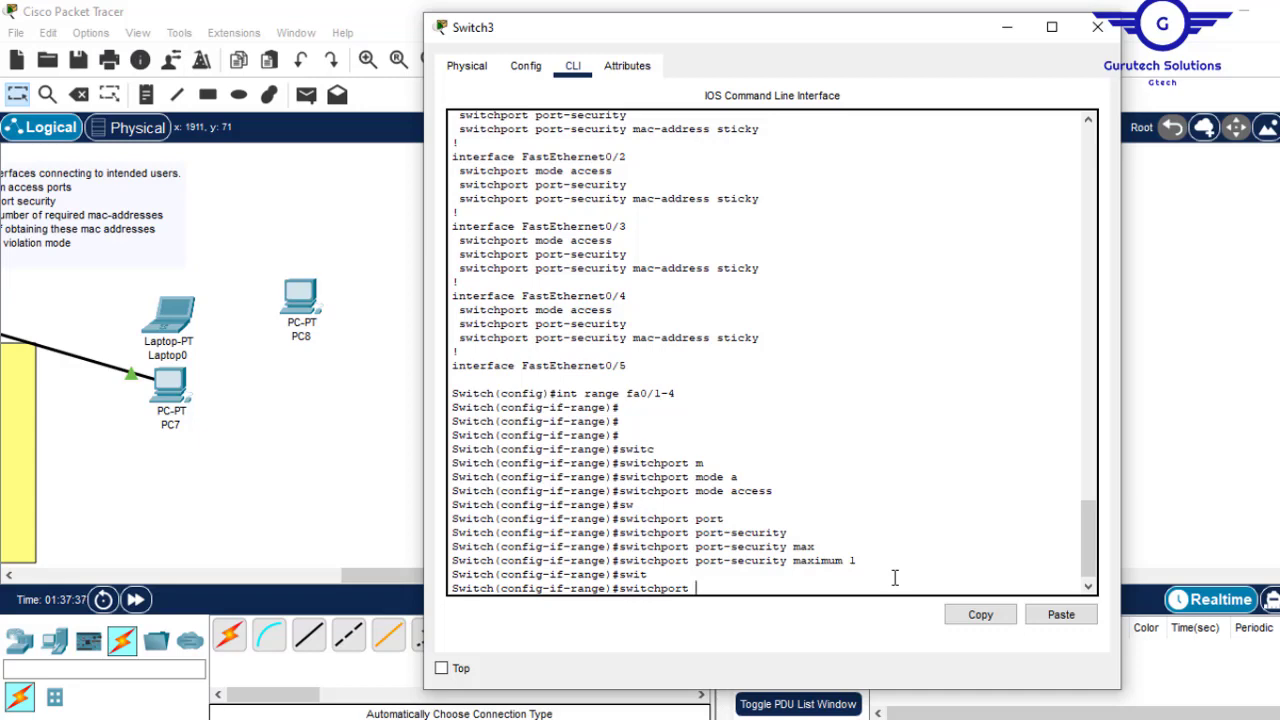
{"action": "type", "text": "por"}
{"action": "type", "text": "t-se"}
{"action": "key", "text": "Tab"}
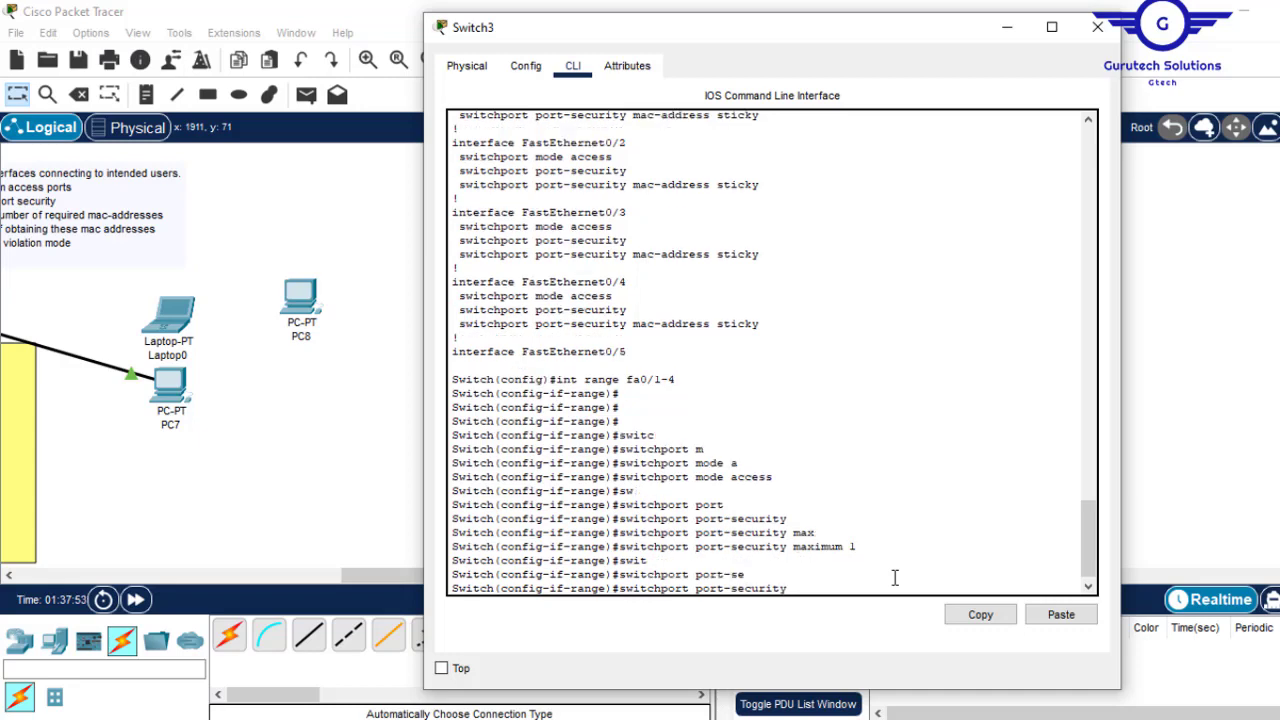
{"action": "type", "text": "mac"}
{"action": "key", "text": "Tab"}
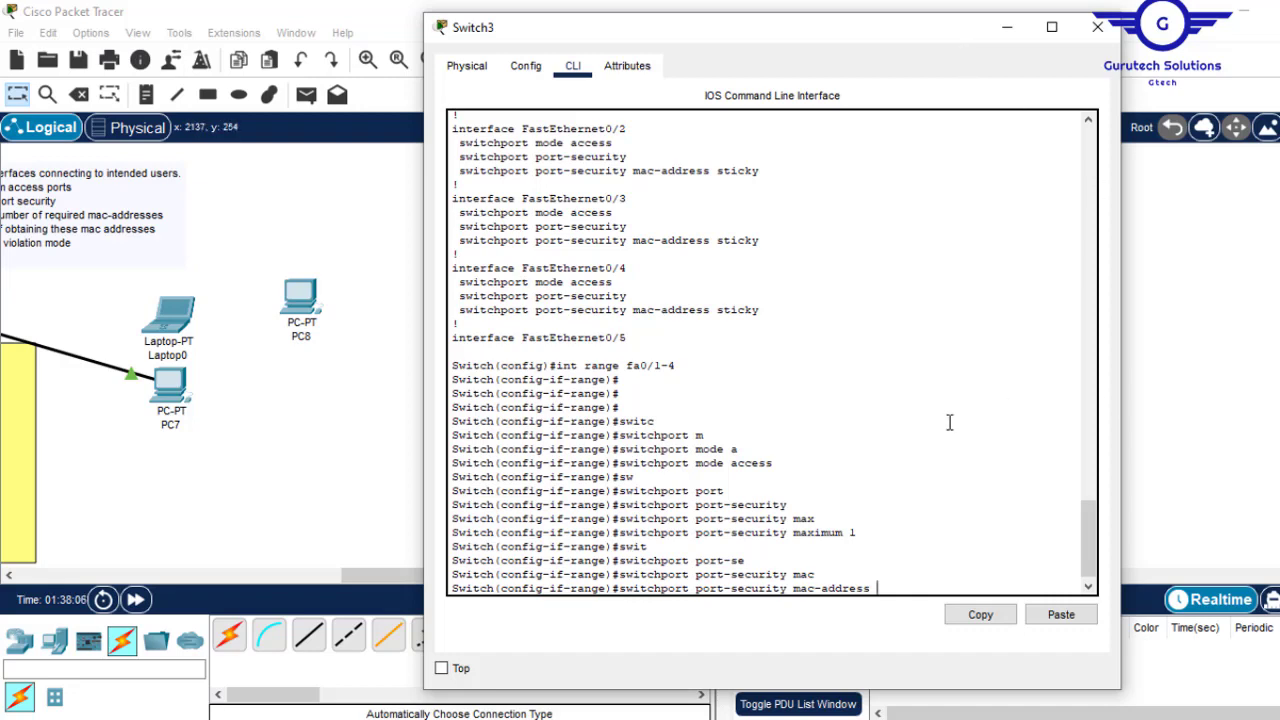
{"action": "left_click_drag", "start_coordinate": [878, 581], "coordinate": [895, 587]}
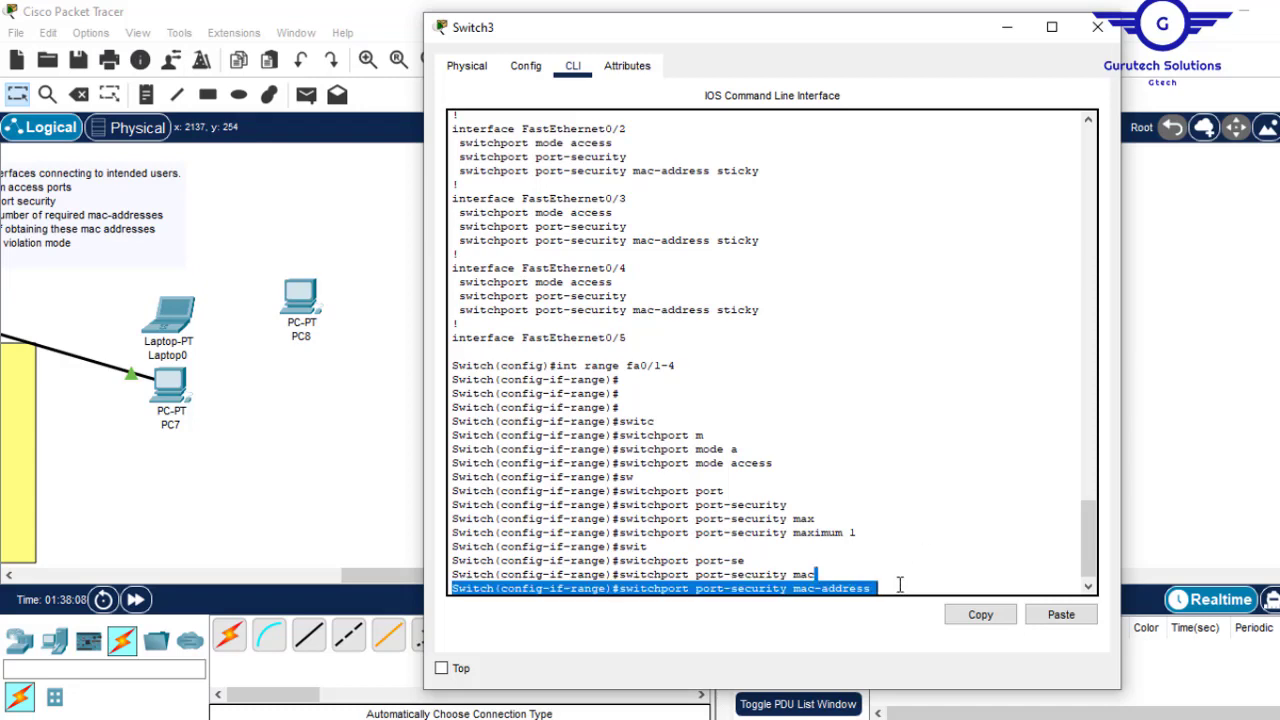
{"action": "left_click", "coordinate": [888, 587]}
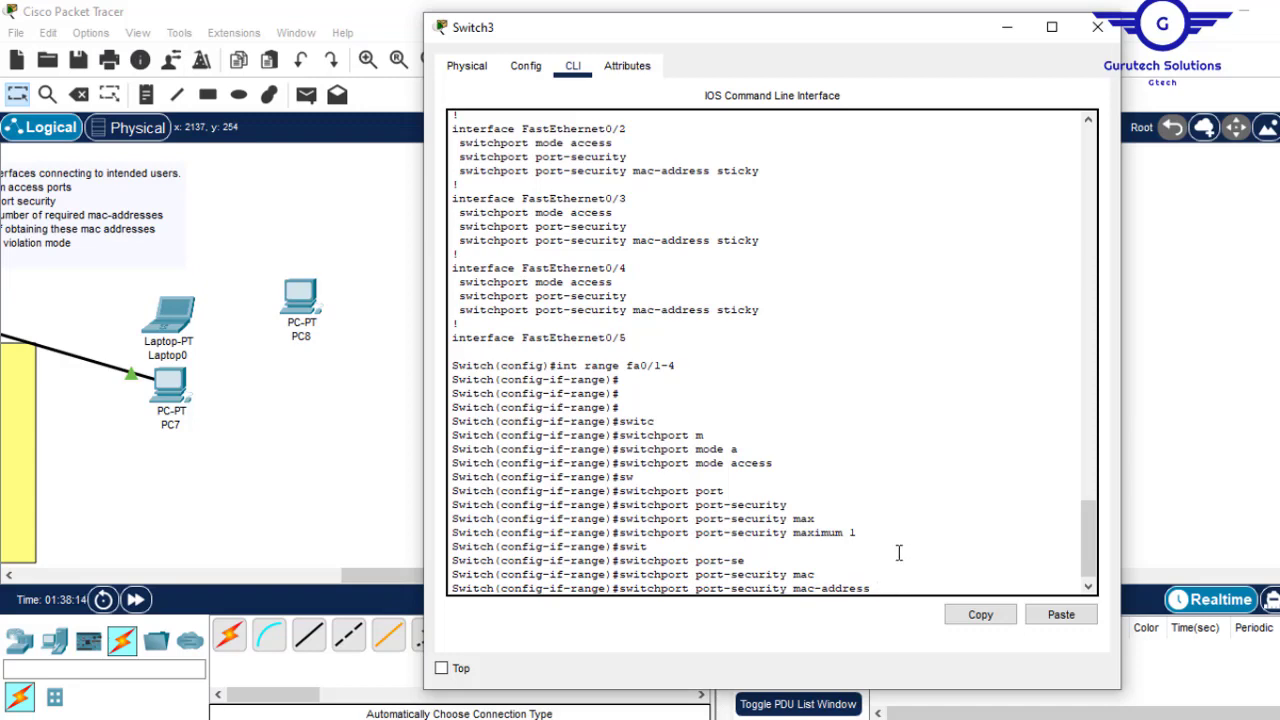
- Copy the MAC address of PC9's FastEthernet0 interface from its configuration
{"action": "left_click", "coordinate": [1184, 366]}
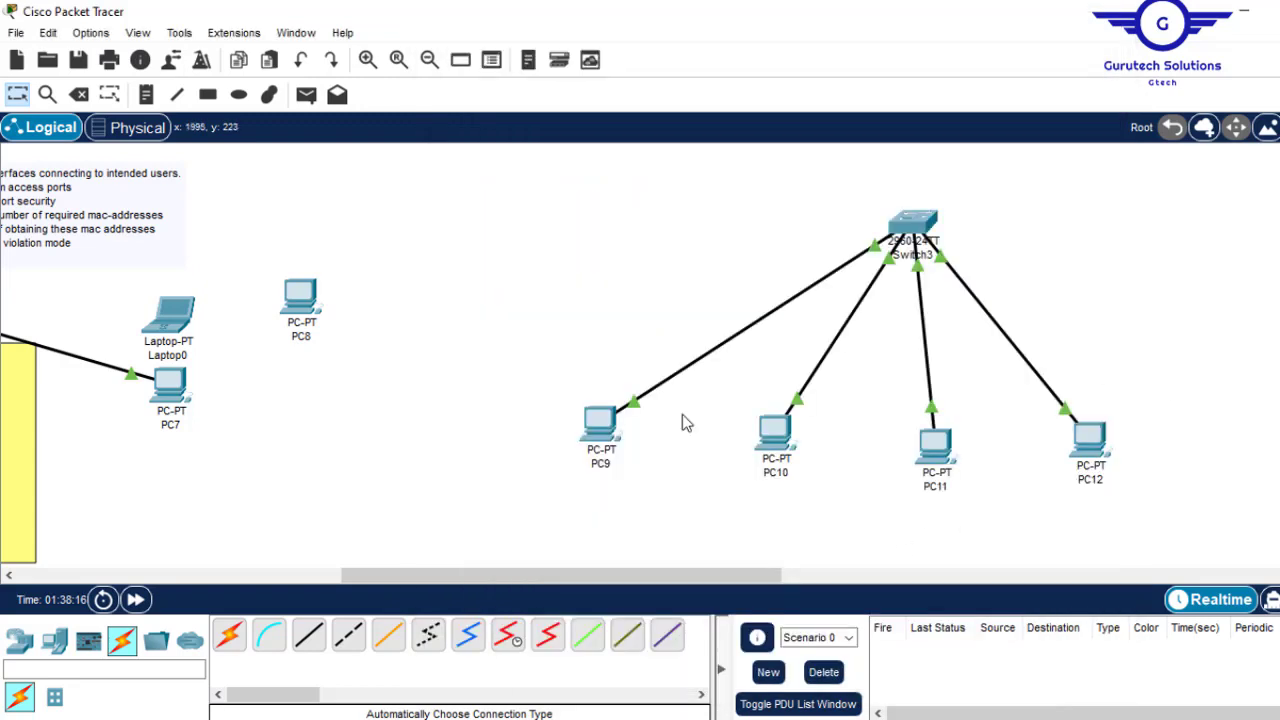
{"action": "left_click", "coordinate": [603, 430]}
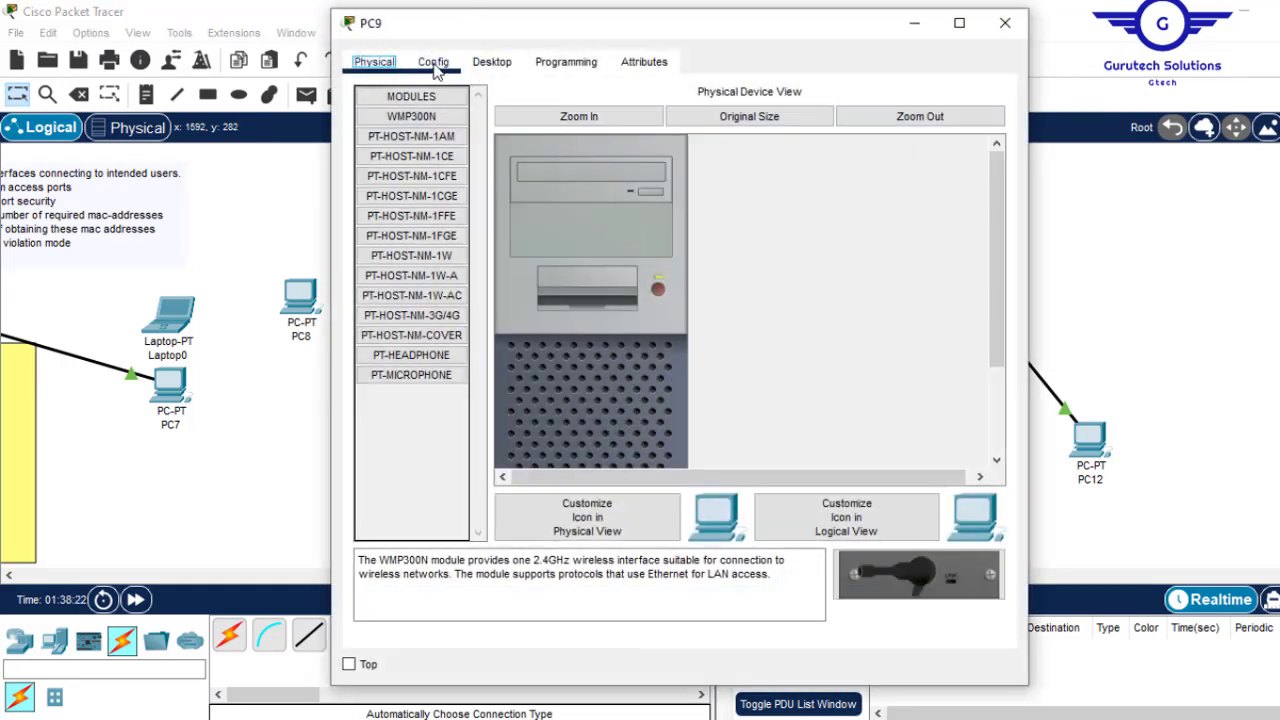
{"action": "left_click", "coordinate": [430, 64]}
{"action": "left_click", "coordinate": [447, 178]}
{"action": "left_click", "coordinate": [852, 187]}
{"action": "double_click", "coordinate": [815, 187]}
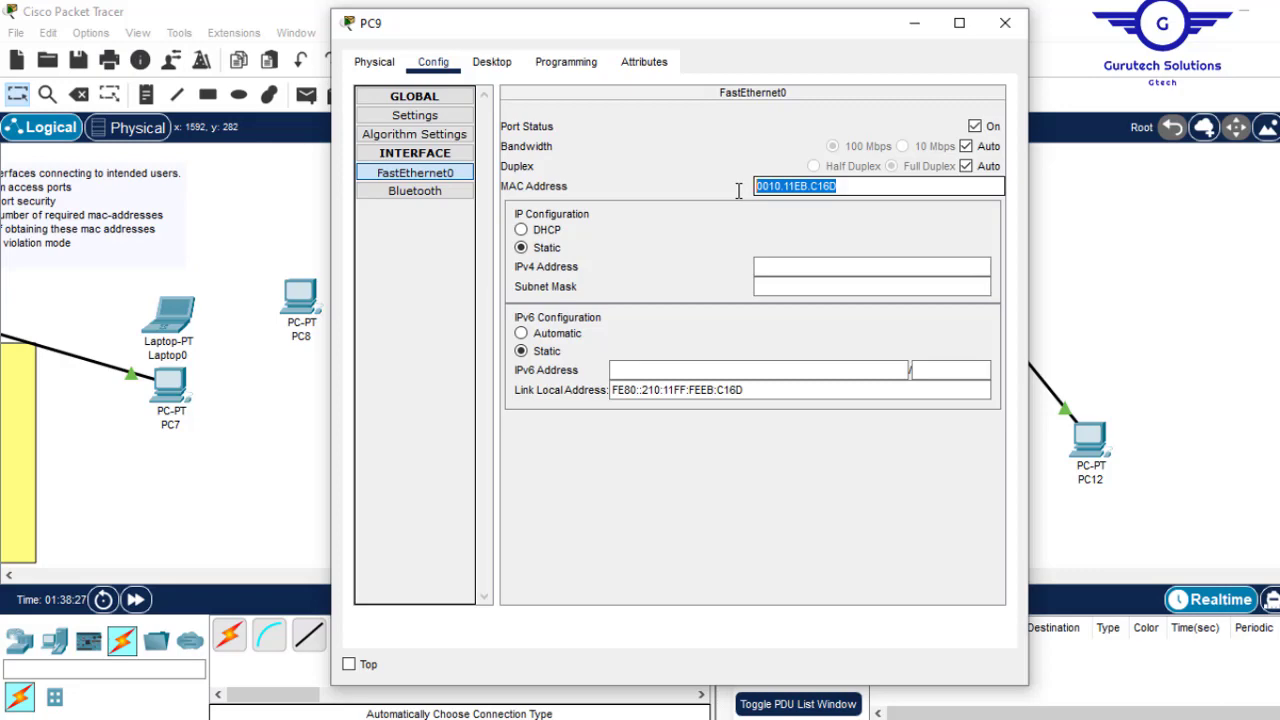
{"action": "right_click", "coordinate": [815, 187]}
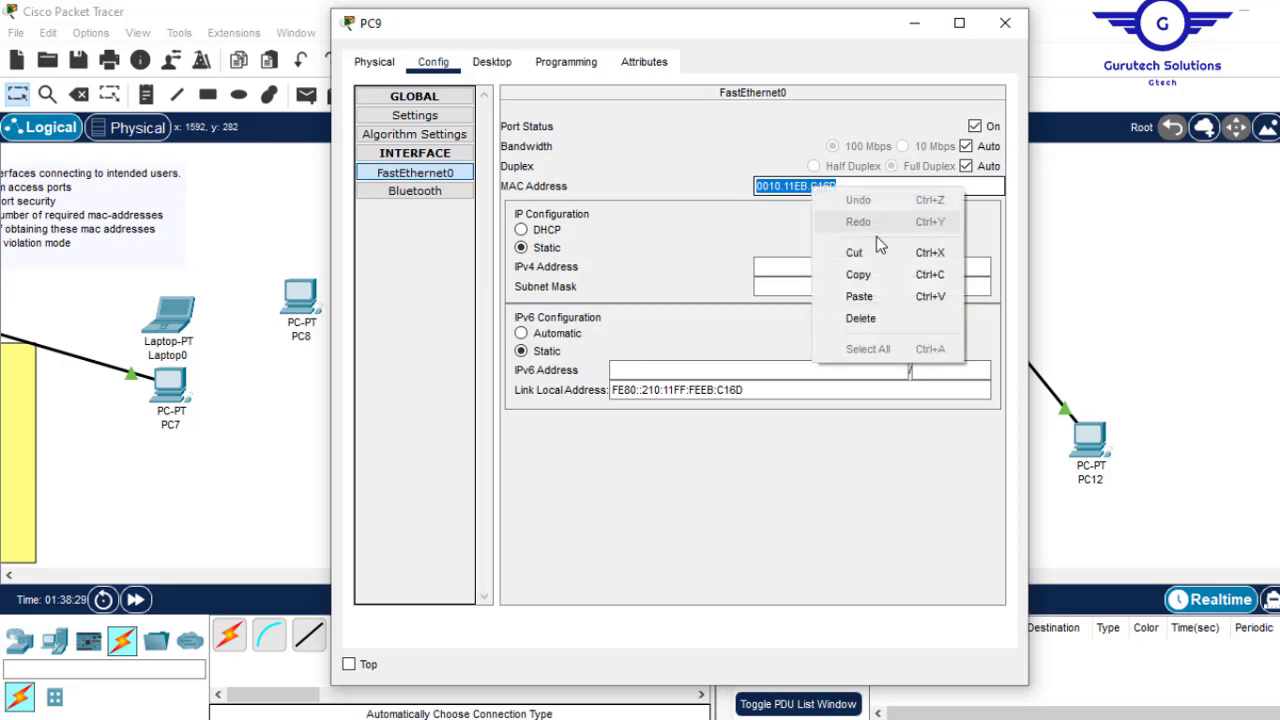
{"action": "left_click", "coordinate": [868, 279]}
{"action": "left_click", "coordinate": [1130, 206]}
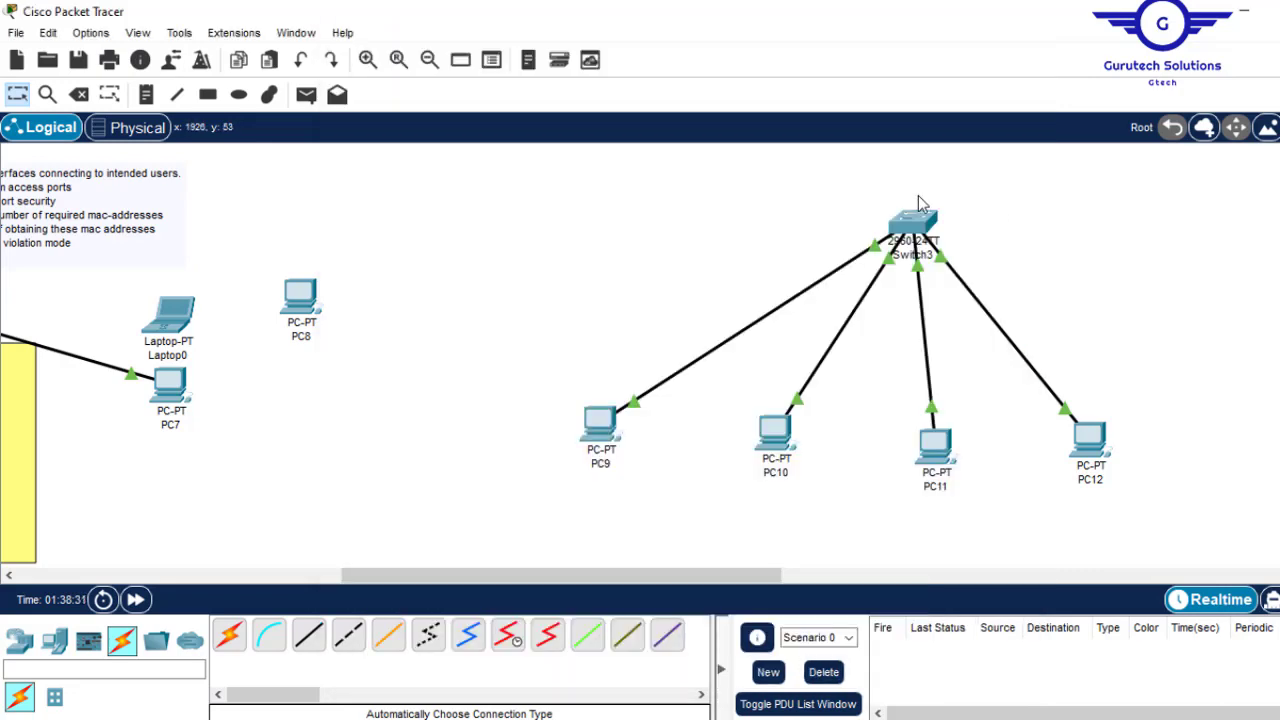
- Paste PC9's MAC address 0010.11EB.C16D into Switch3's pending mac-address command and run it on the fa0/1-4 range
{"action": "left_click", "coordinate": [918, 222]}
{"action": "right_click", "coordinate": [918, 567]}
{"action": "left_click", "coordinate": [963, 602]}
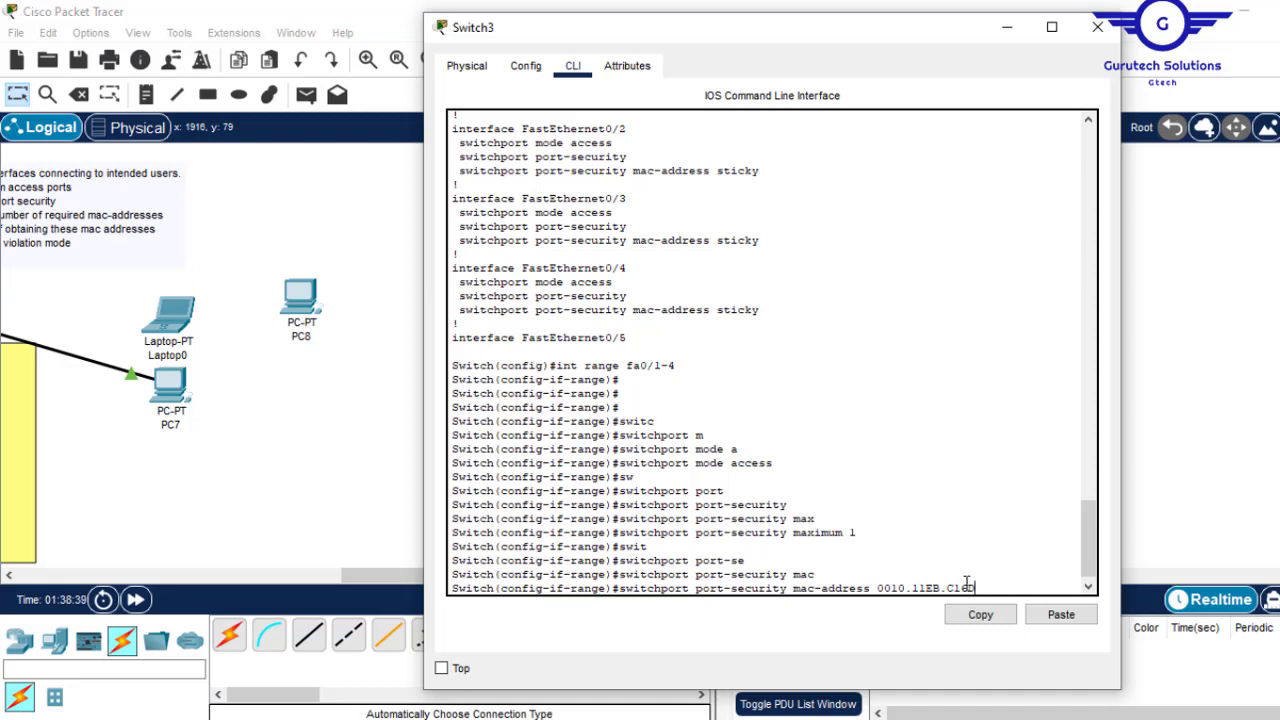
{"action": "left_click_drag", "start_coordinate": [682, 365], "coordinate": [558, 368]}
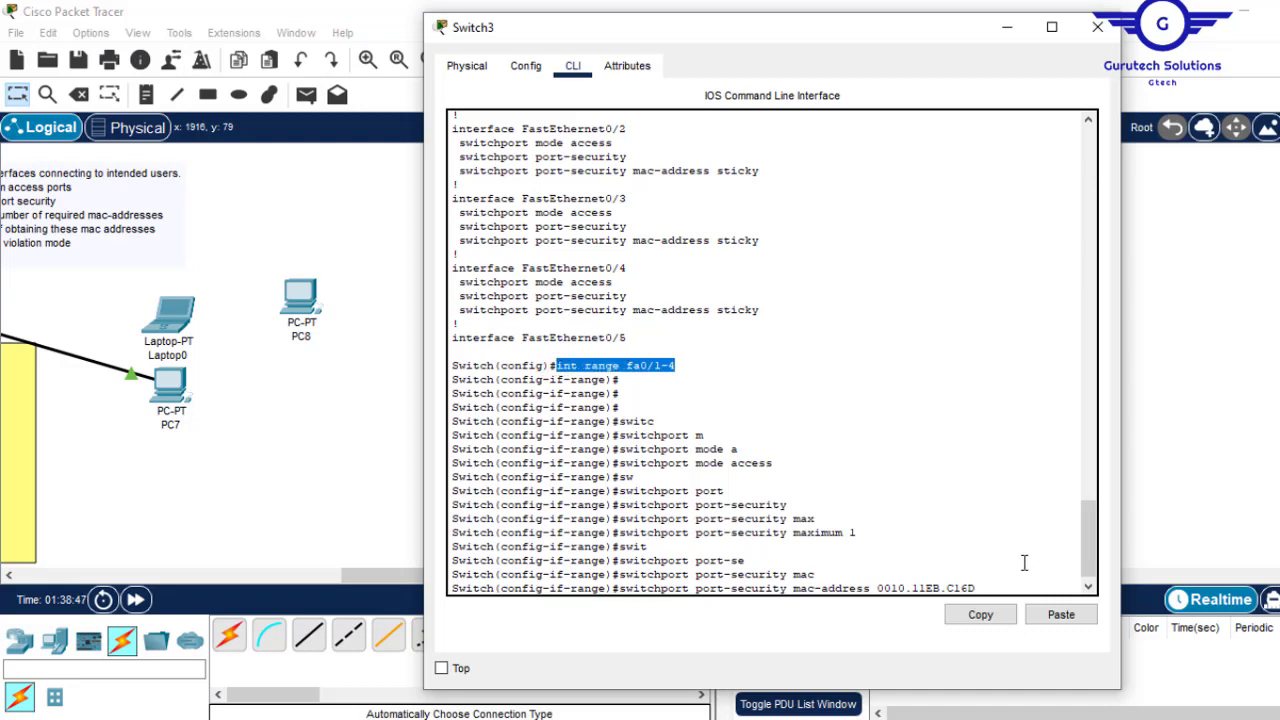
{"action": "left_click_drag", "start_coordinate": [985, 590], "coordinate": [685, 588]}
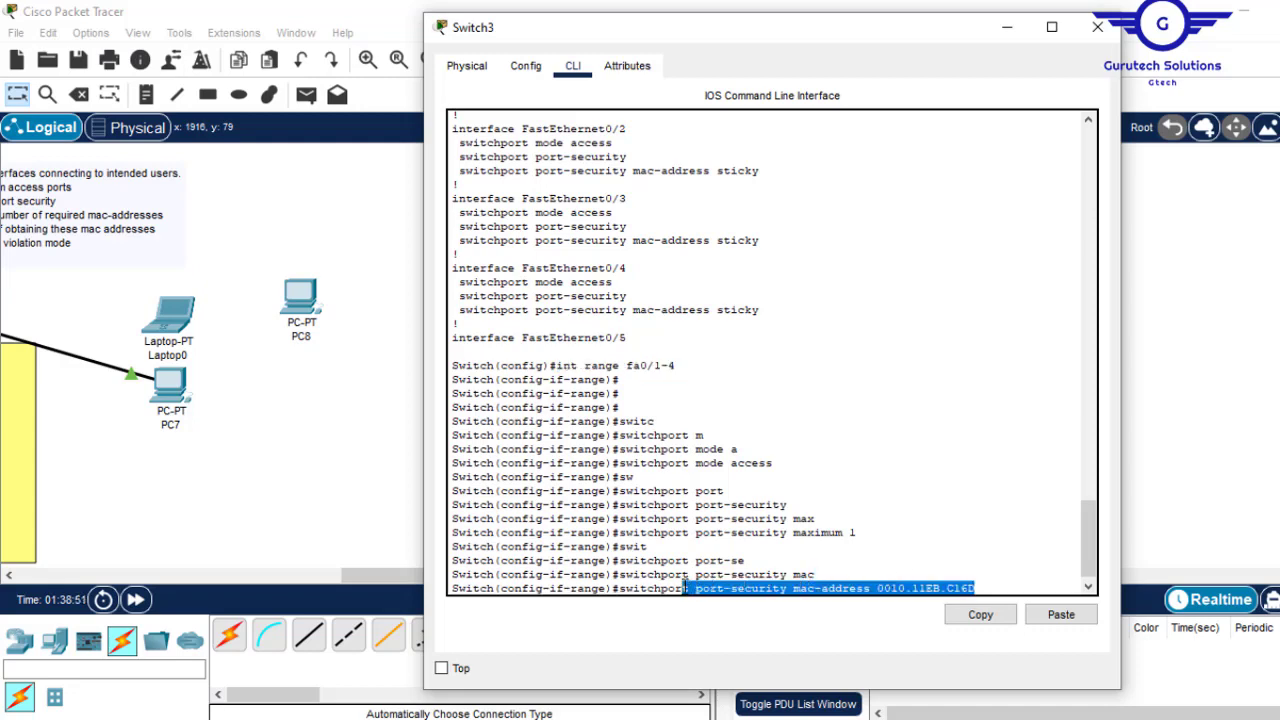
{"action": "left_click", "coordinate": [917, 554]}
{"action": "key", "text": "Return"}
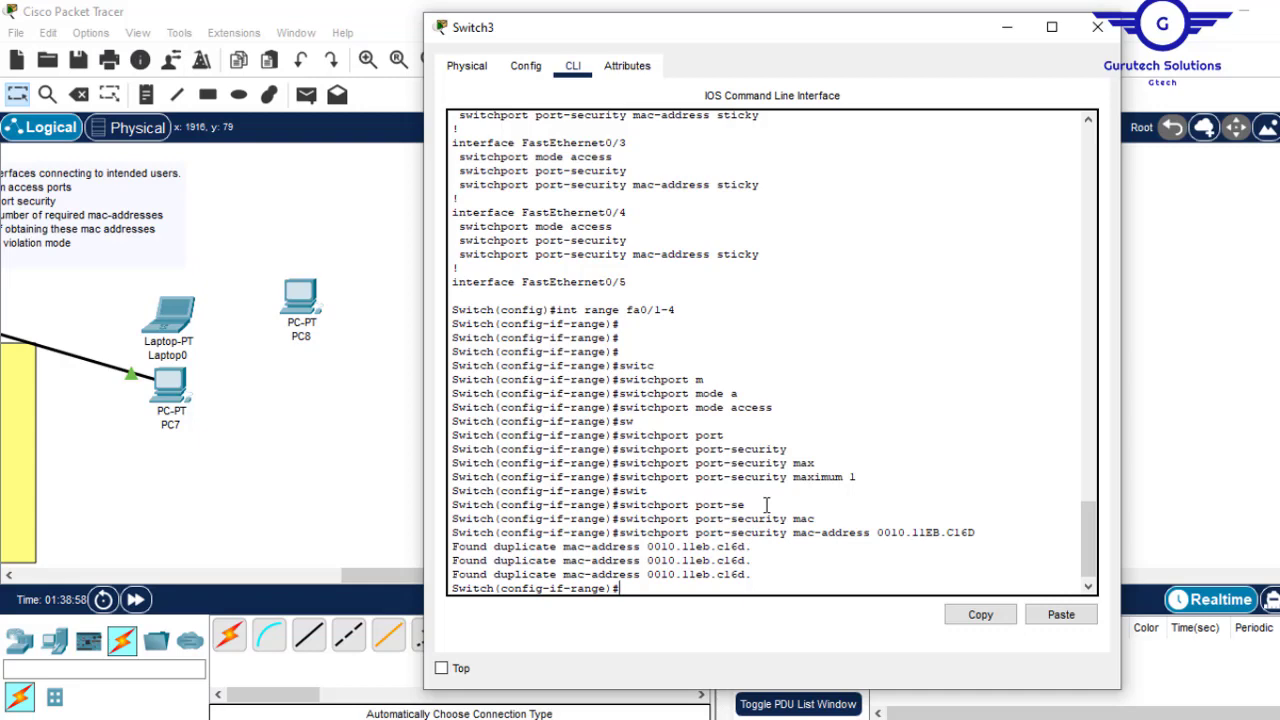
- Set the range's violation mode with switchport port-security violation shut and exit to global configuration mode
{"action": "type", "text": "witc"}
{"action": "key", "text": "Tab"}
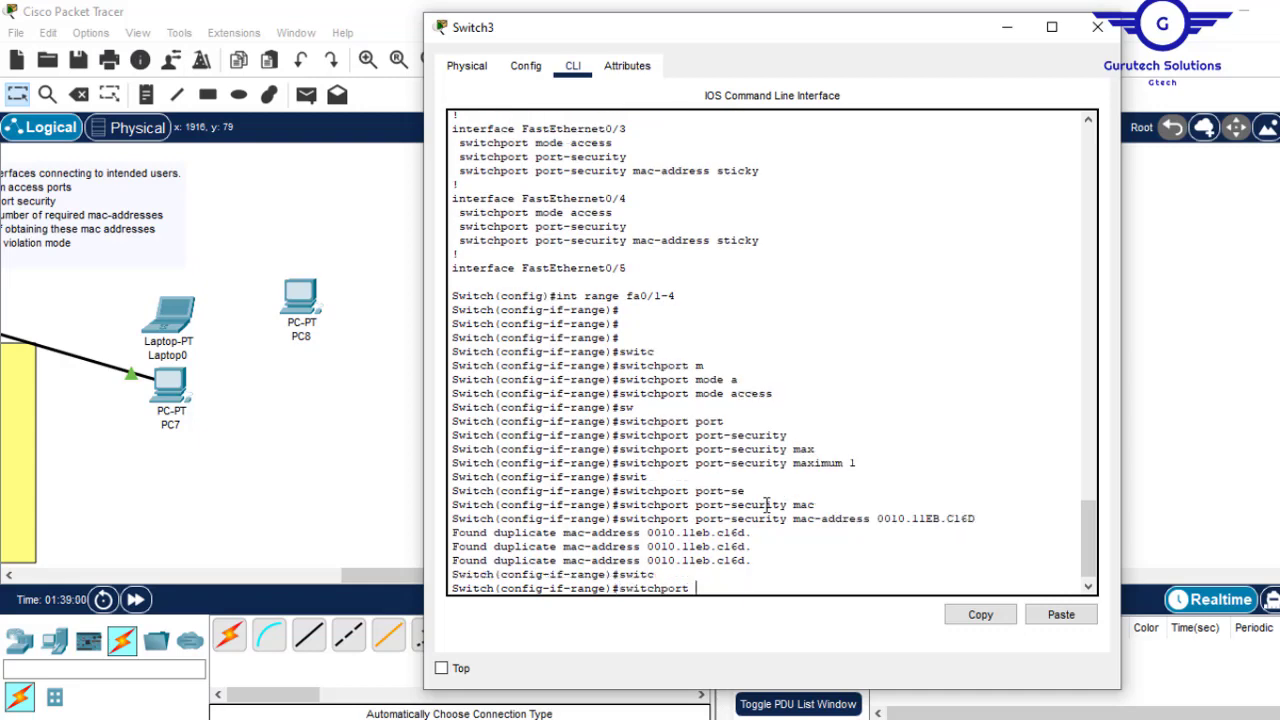
{"action": "type", "text": "port"}
{"action": "key", "text": "Tab"}
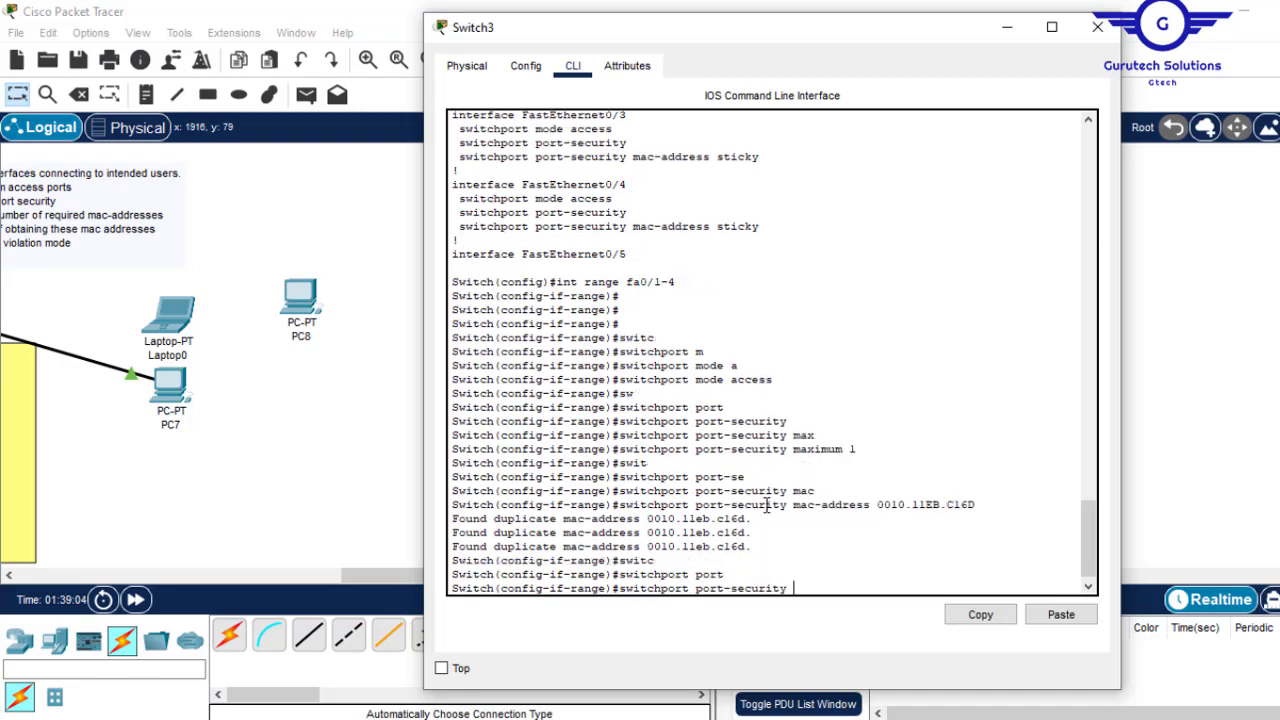
{"action": "type", "text": "v"}
{"action": "key", "text": "Tab"}
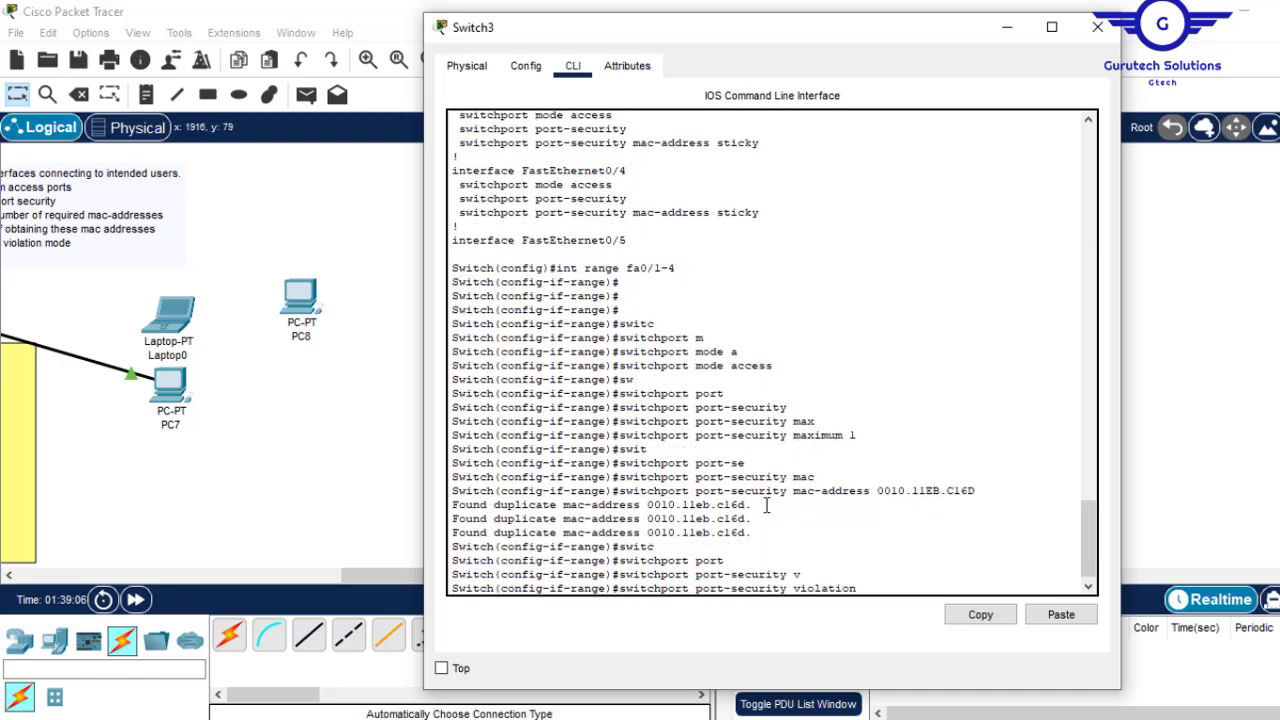
{"action": "type", "text": "shut"}
{"action": "key", "text": "Return"}
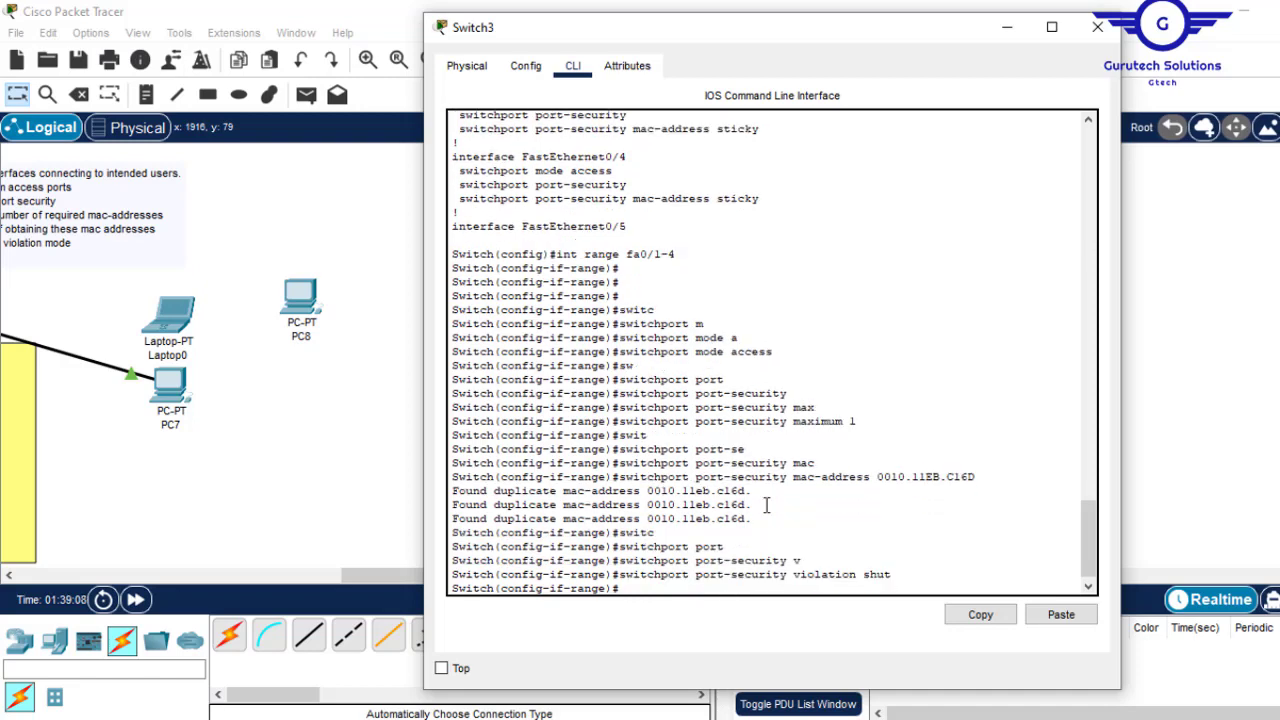
{"action": "type", "text": "ex"}
{"action": "key", "text": "Return"}
{"action": "key", "text": "Return"}
{"action": "key", "text": "Return"}
{"action": "key", "text": "Return"}
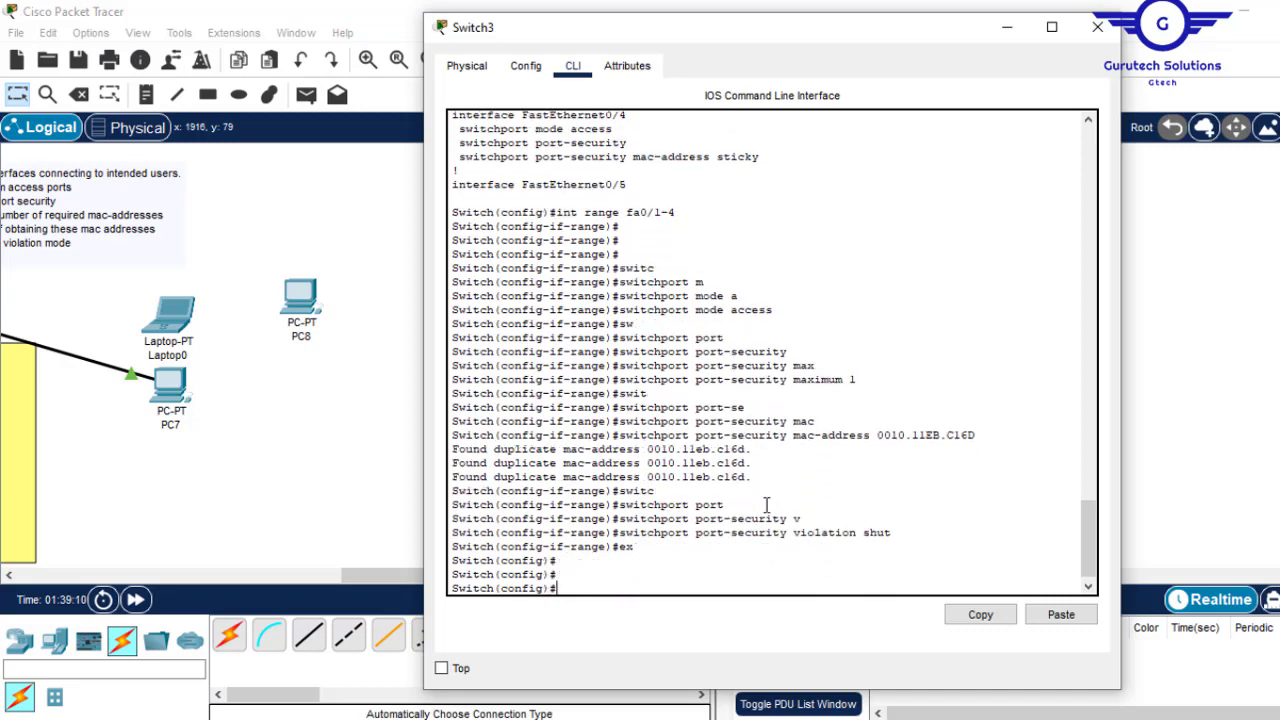
- Display Switch3's running configuration with do sh run and page through the FastEthernet0/1 to 0/6 entries
{"action": "type", "text": "do sh run"}
{"action": "key", "text": "Return"}
{"action": "key", "text": "Return"}
{"action": "key", "text": "Return"}
{"action": "key", "text": "Return"}
{"action": "key", "text": "Return"}
{"action": "key", "text": "Return"}
{"action": "key", "text": "Return"}
{"action": "key", "text": "Return"}
{"action": "key", "text": "Return"}
{"action": "key", "text": "Return"}
{"action": "key", "text": "Return"}
{"action": "key", "text": "Return"}
{"action": "key", "text": "Return"}
{"action": "key", "text": "Return"}
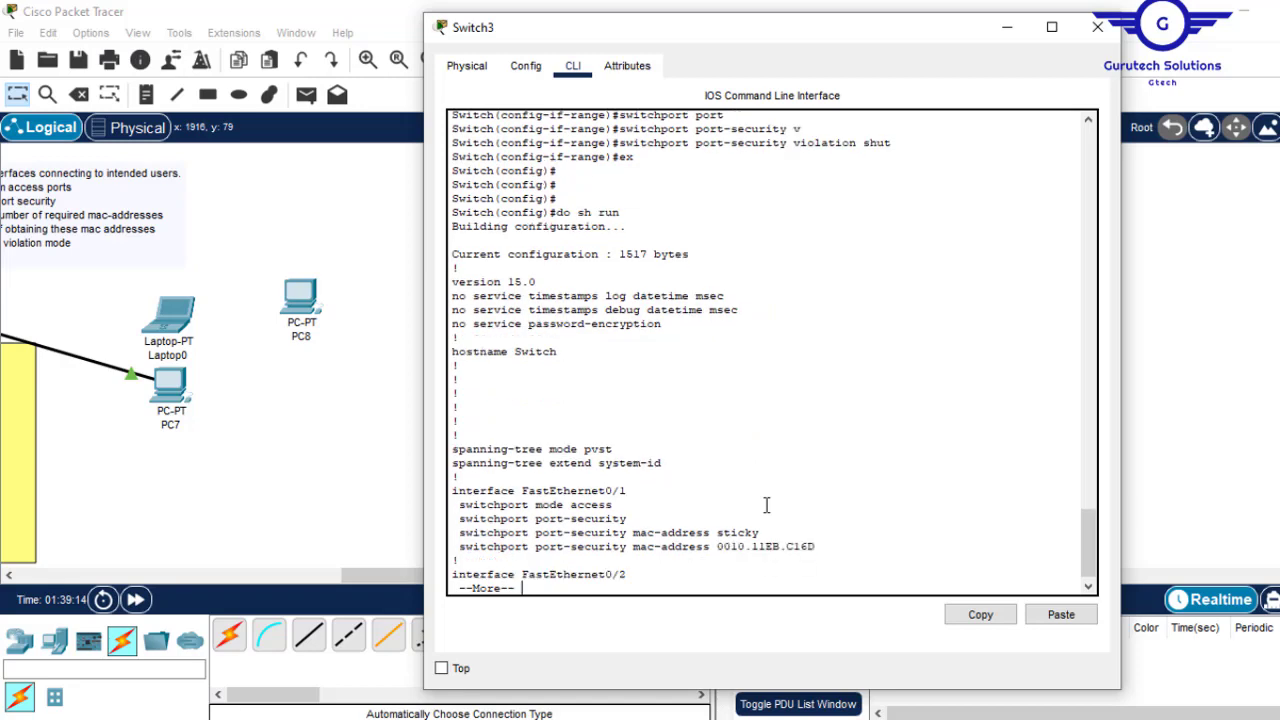
{"action": "key", "text": "Return"}
{"action": "key", "text": "Return"}
{"action": "key", "text": "Return"}
{"action": "key", "text": "Return"}
{"action": "key", "text": "Return"}
{"action": "key", "text": "Return"}
{"action": "key", "text": "Return"}
{"action": "key", "text": "Return"}
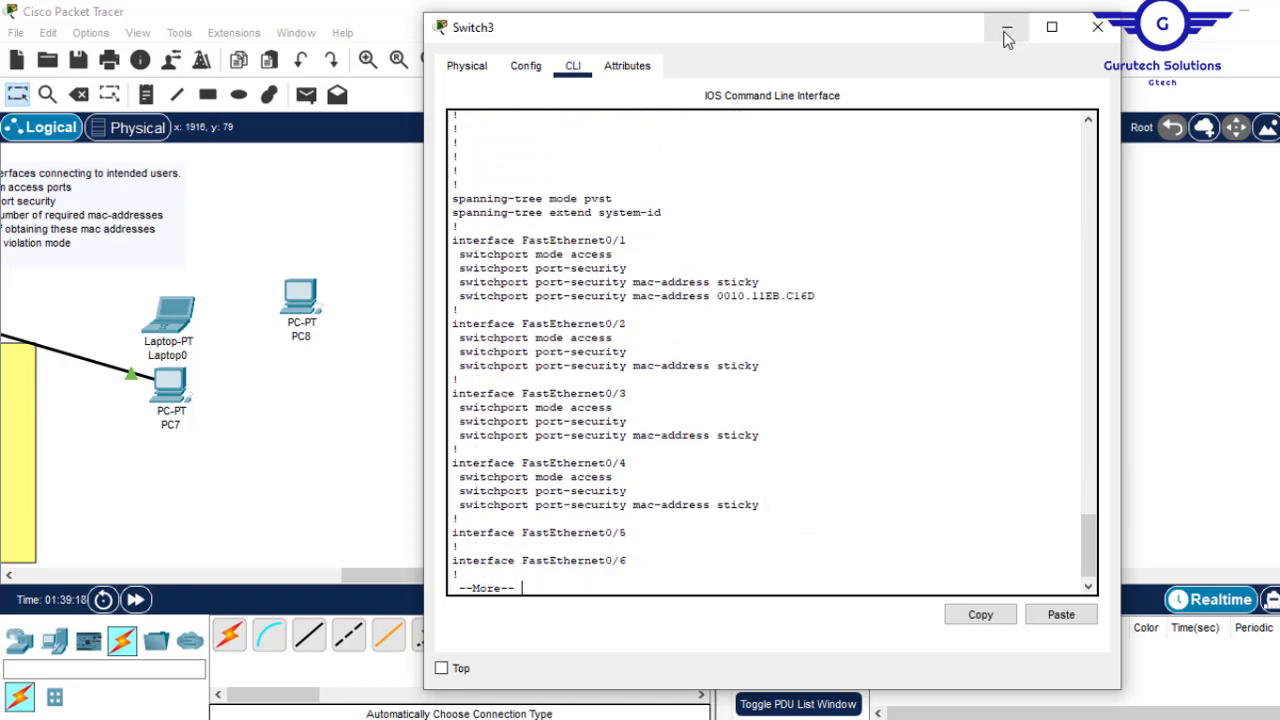
- Review the int range and mac-address commands with their duplicate-address messages, and return to the configuration prompt
{"action": "left_click_drag", "start_coordinate": [1088, 555], "coordinate": [1077, 456]}
{"action": "left_click_drag", "start_coordinate": [978, 486], "coordinate": [809, 487]}
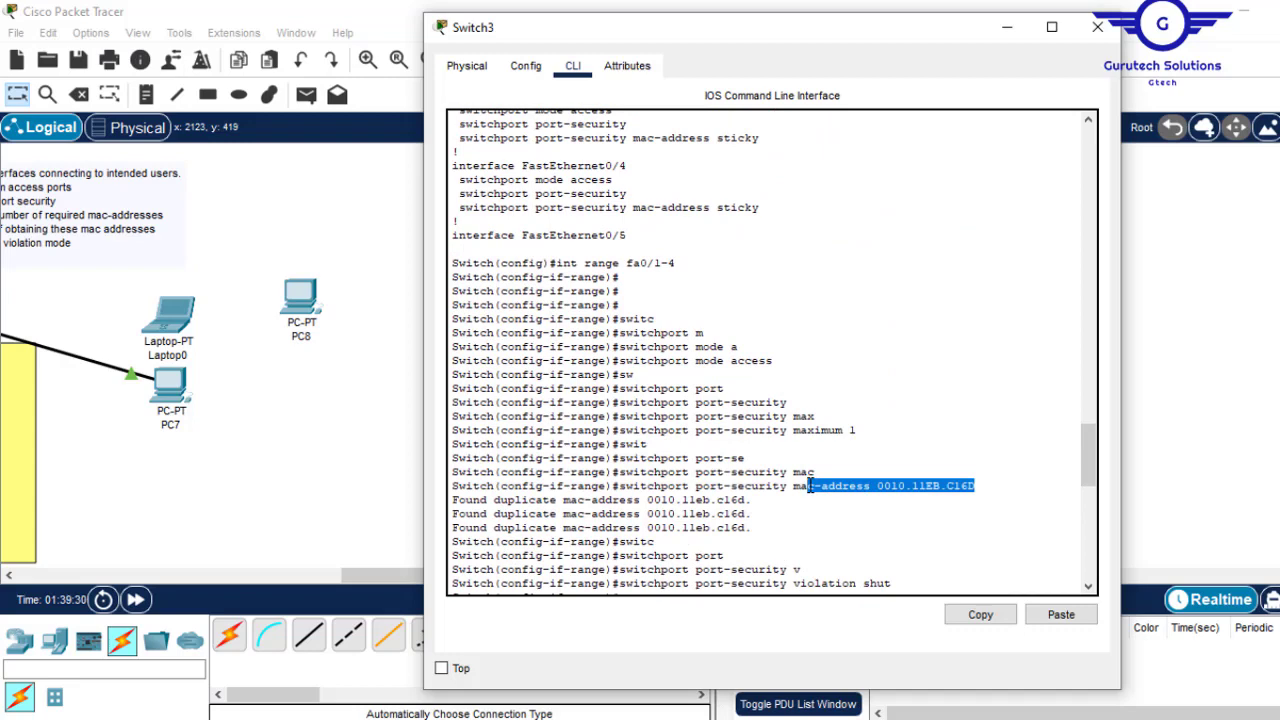
{"action": "left_click_drag", "start_coordinate": [680, 263], "coordinate": [581, 266]}
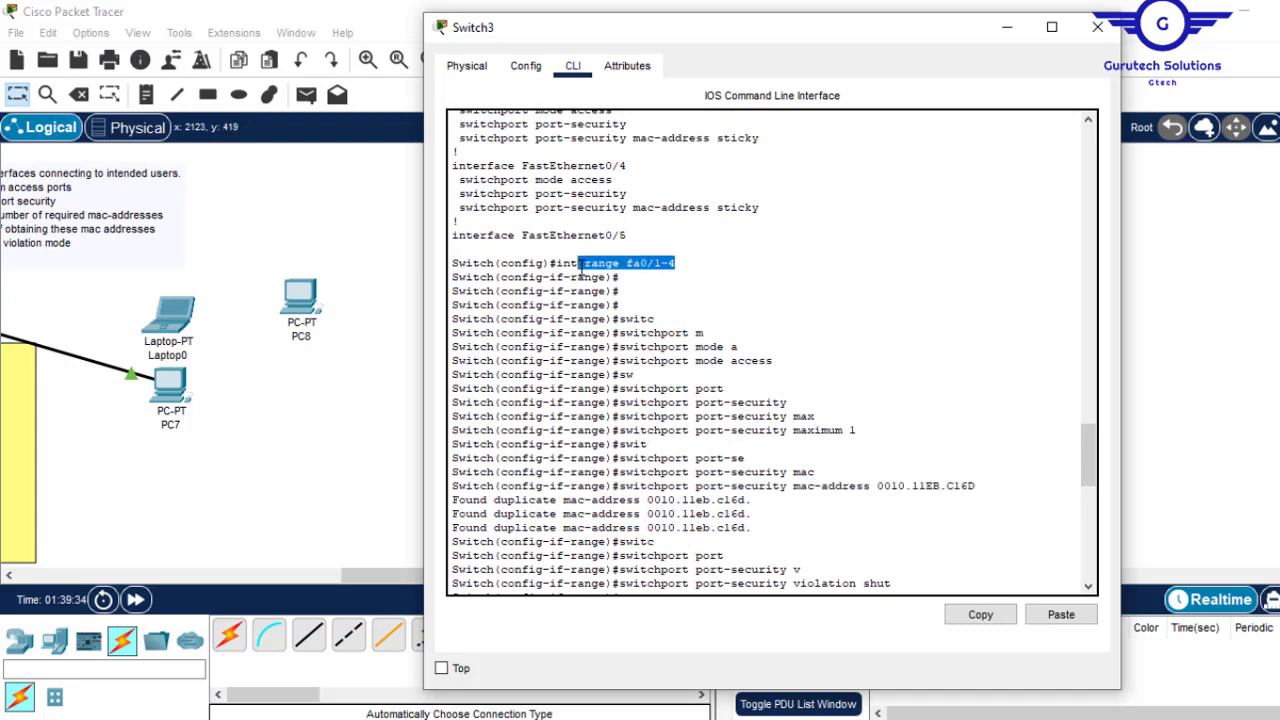
{"action": "left_click_drag", "start_coordinate": [975, 489], "coordinate": [876, 488]}
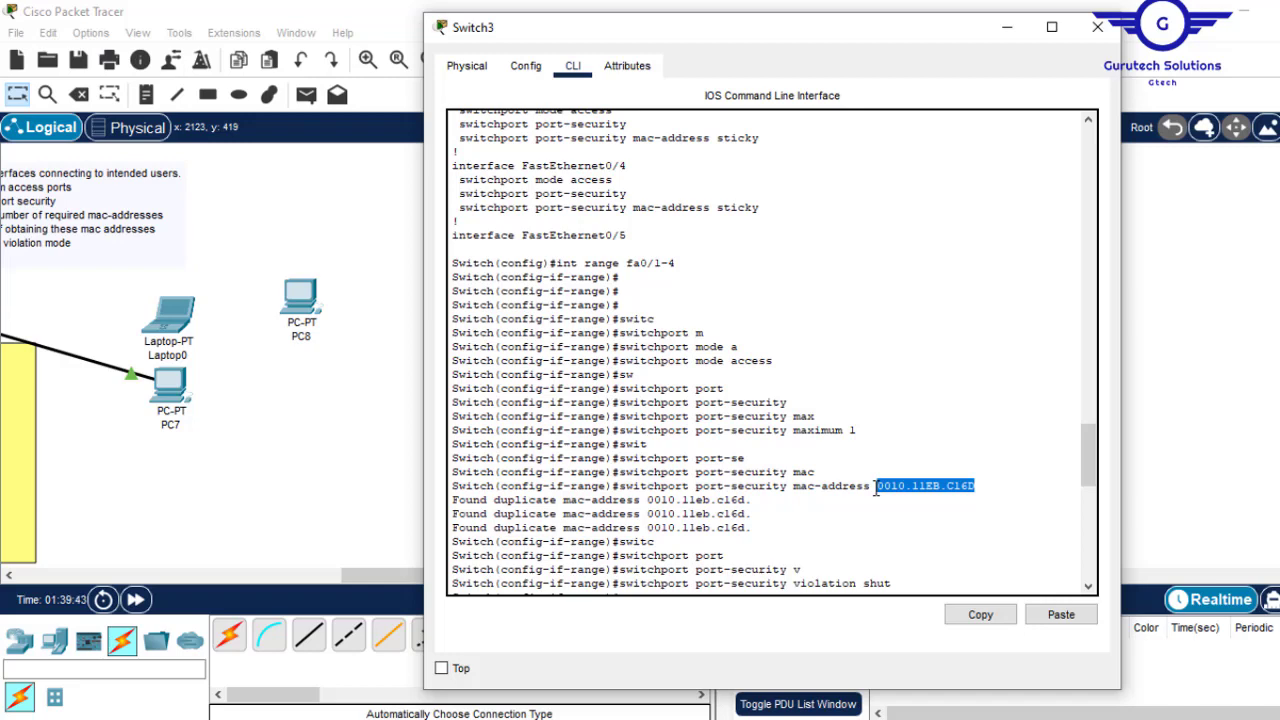
{"action": "left_click", "coordinate": [759, 533]}
{"action": "left_click_drag", "start_coordinate": [759, 533], "coordinate": [451, 505]}
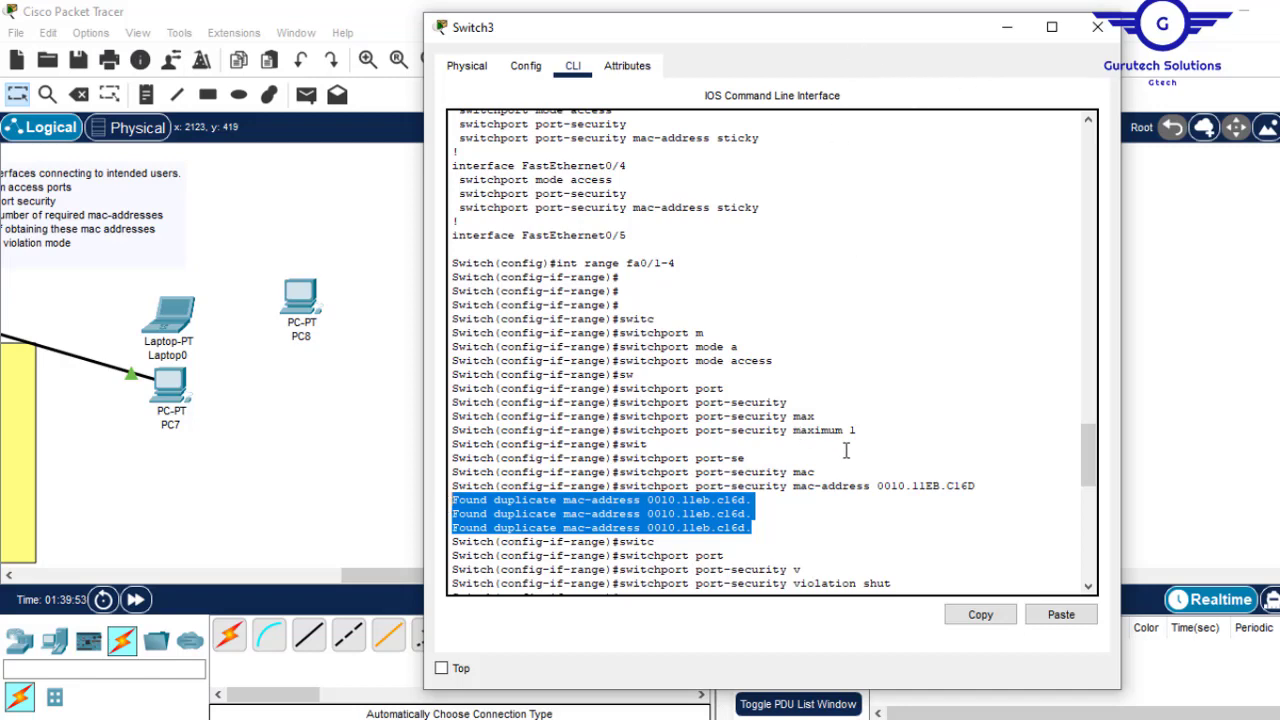
{"action": "left_click", "coordinate": [851, 453]}
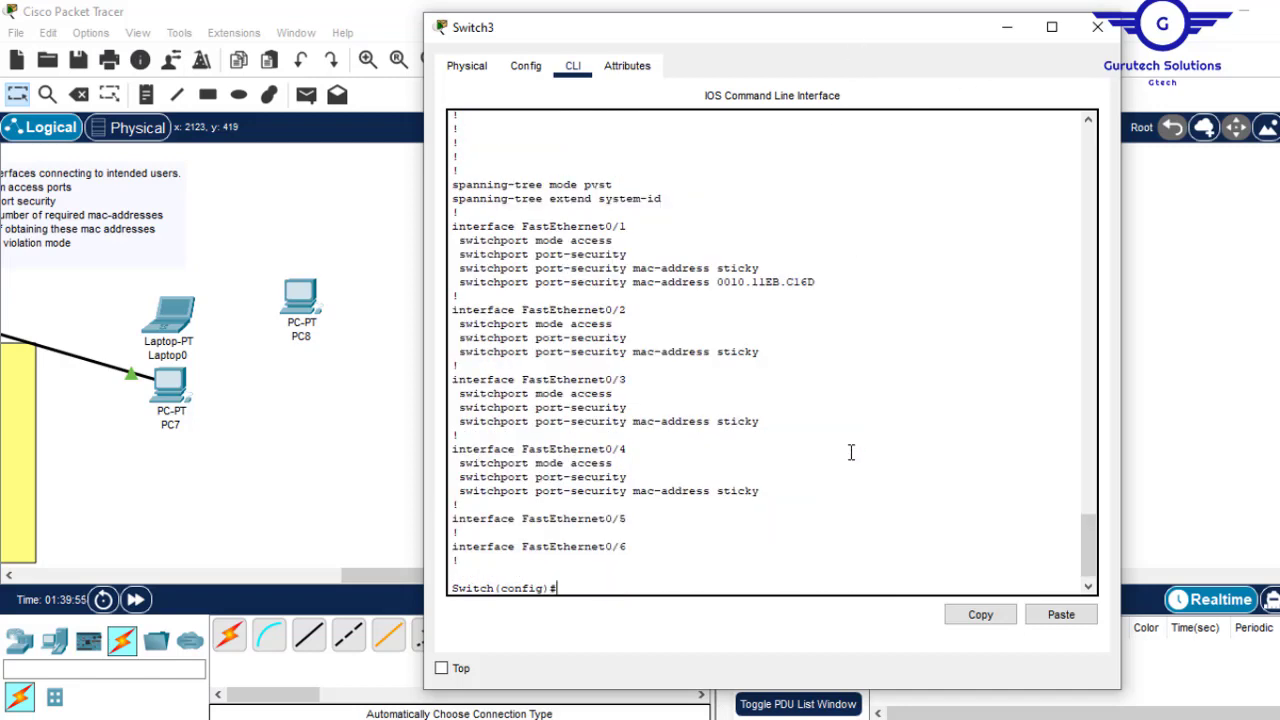
- Recall int range fa0/1-4 on Switch3, enter that range, and try disabling port security with no port-sec
{"action": "key", "text": "Up"}
{"action": "key", "text": "Up"}
{"action": "key", "text": "Up"}
{"action": "key", "text": "Up"}
{"action": "key", "text": "Up"}
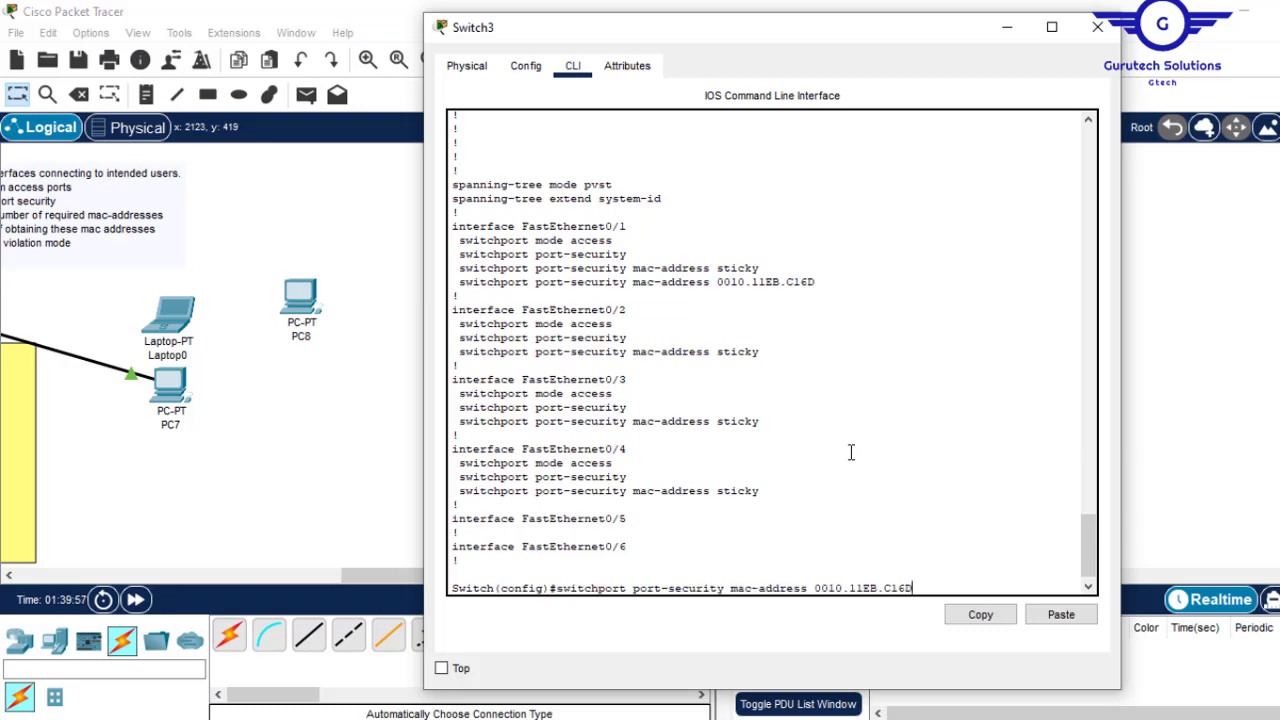
{"action": "key", "text": "Up"}
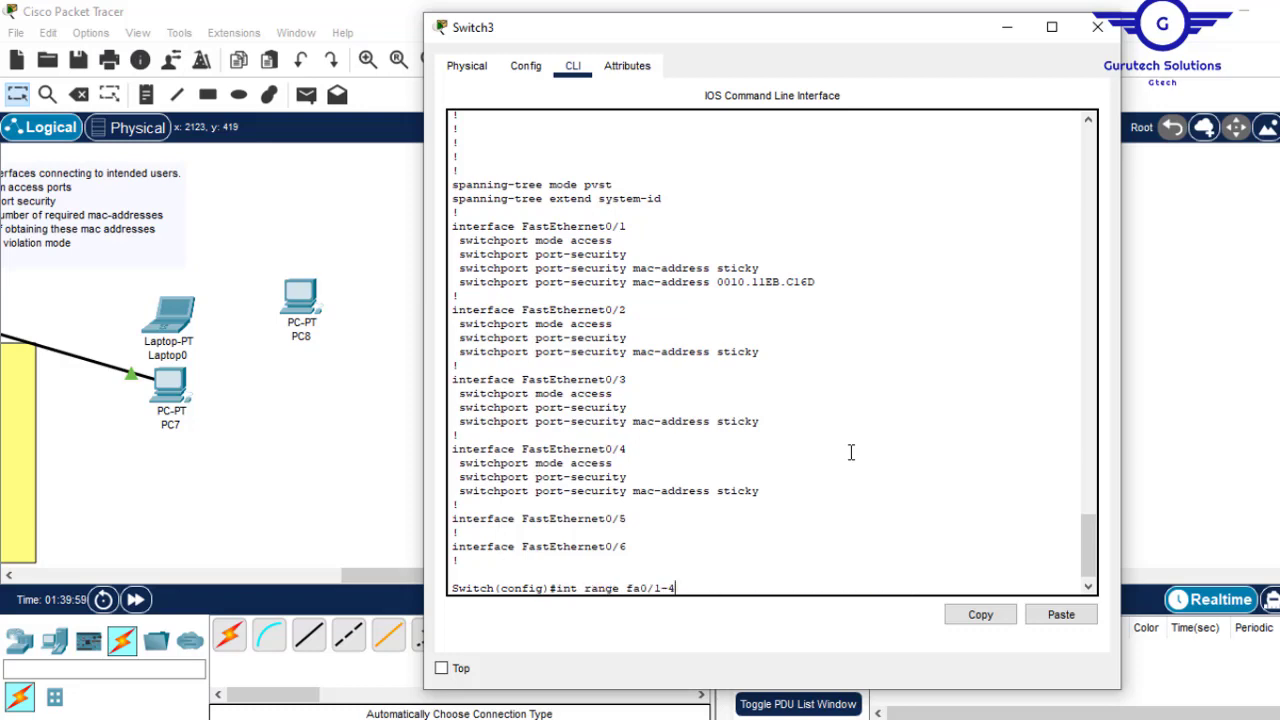
{"action": "key", "text": "Return"}
{"action": "type", "text": "no po"}
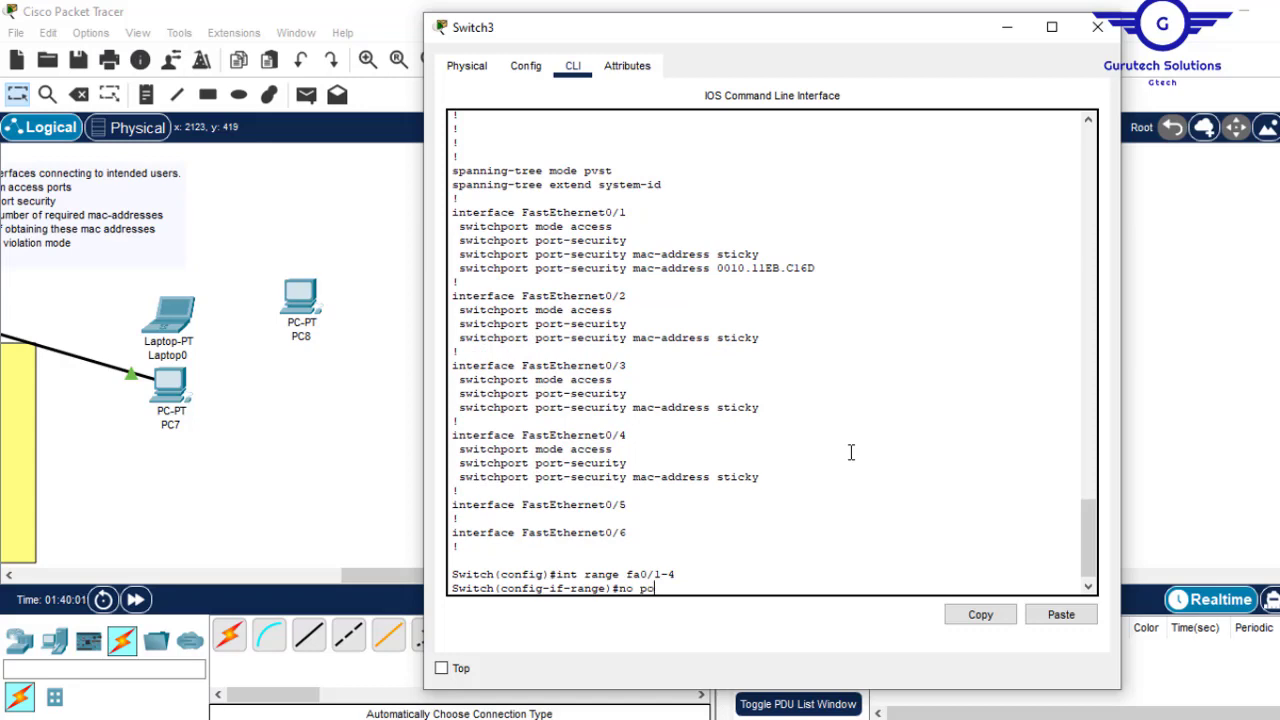
{"action": "type", "text": "rt-sec"}
{"action": "key", "text": "Return"}
- Disable port security on the fa0/1-4 range with the corrected command no switchport port-sec
{"action": "key", "text": "Up"}
{"action": "key", "text": "BackSpace"}
{"action": "key", "text": "BackSpace"}
{"action": "key", "text": "BackSpace"}
{"action": "key", "text": "BackSpace"}
{"action": "key", "text": "BackSpace"}
{"action": "key", "text": "BackSpace"}
{"action": "key", "text": "BackSpace"}
{"action": "key", "text": "BackSpace"}
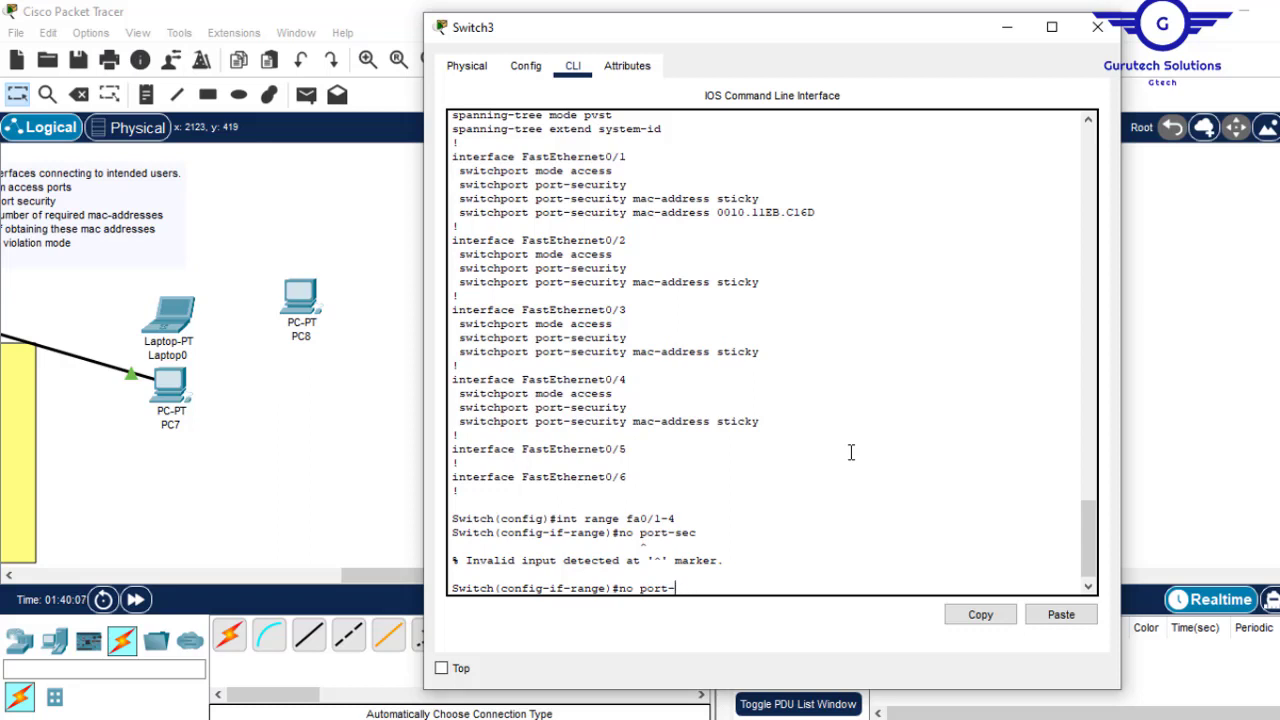
{"action": "type", "text": "switchport "}
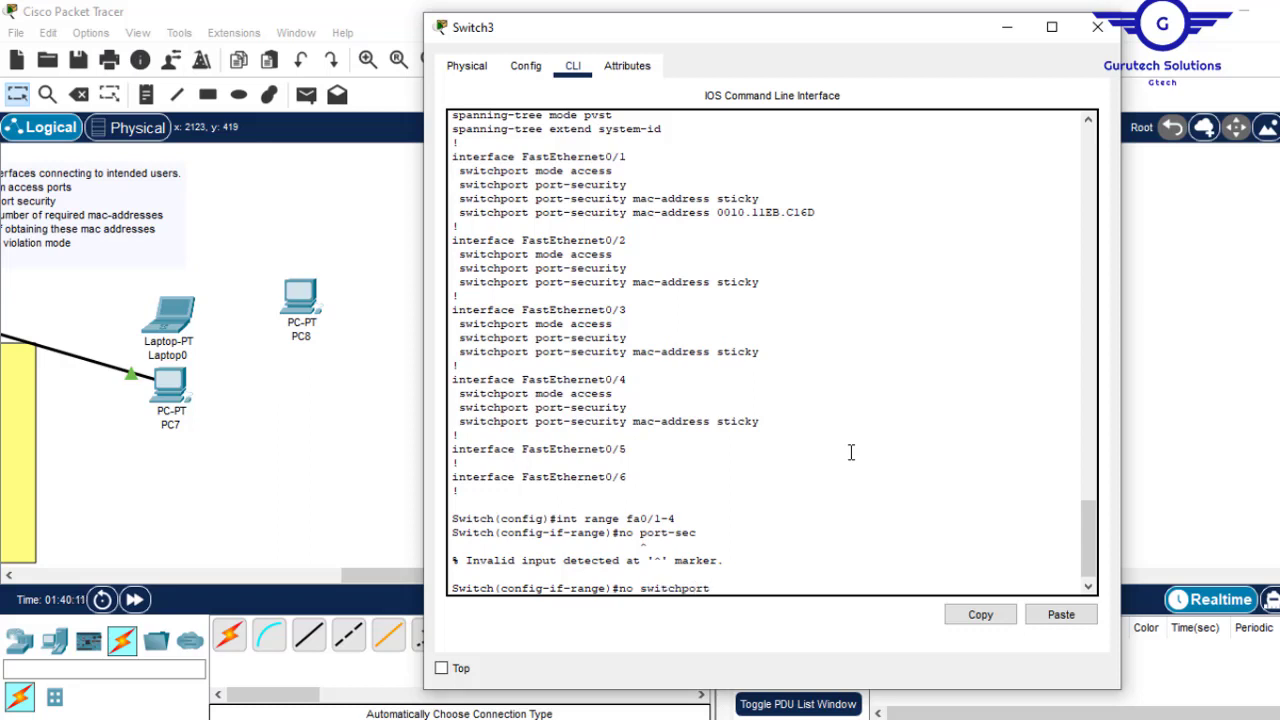
{"action": "type", "text": "port-sec"}
{"action": "key", "text": "Return"}
{"action": "key", "text": "Return"}
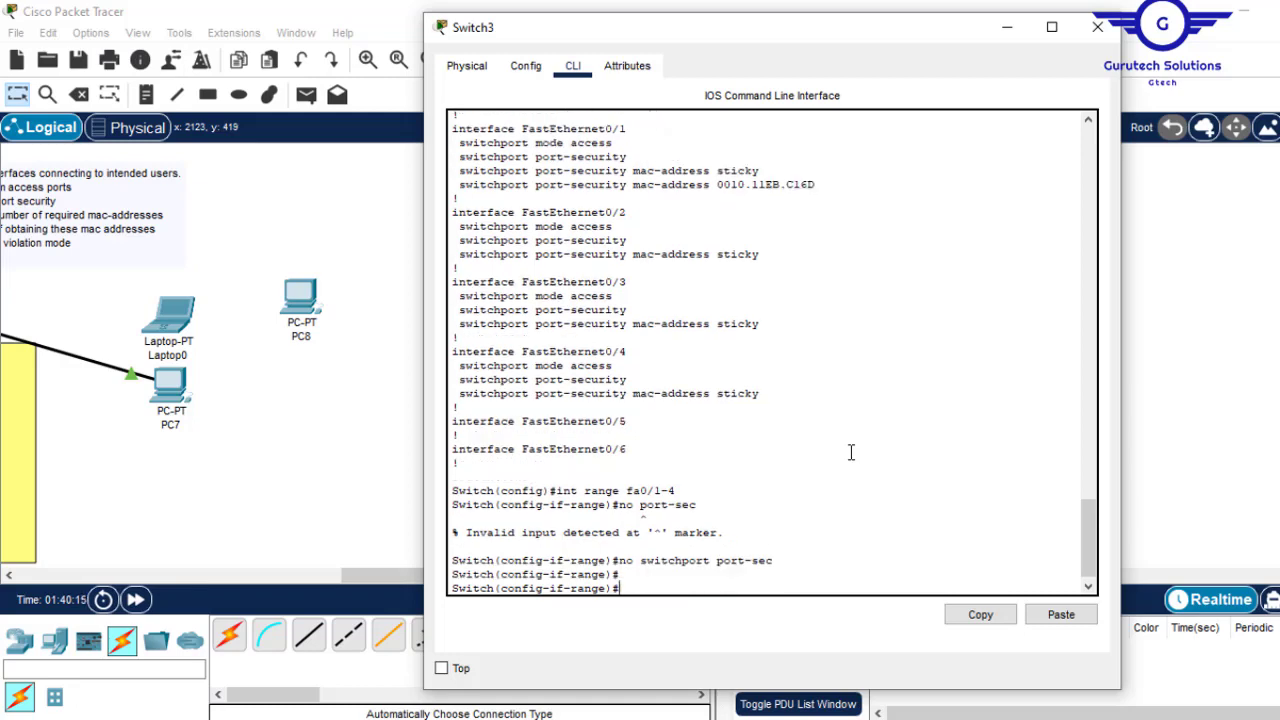
{"action": "key", "text": "Return"}
{"action": "key", "text": "Return"}
- Exit to global configuration mode and check the interface entries with do sh run, leaving the listing at FastEthernet0/8
{"action": "type", "text": "ex"}
{"action": "key", "text": "Return"}
{"action": "key", "text": "Return"}
{"action": "key", "text": "Return"}
{"action": "key", "text": "Return"}
{"action": "type", "text": "do sh run"}
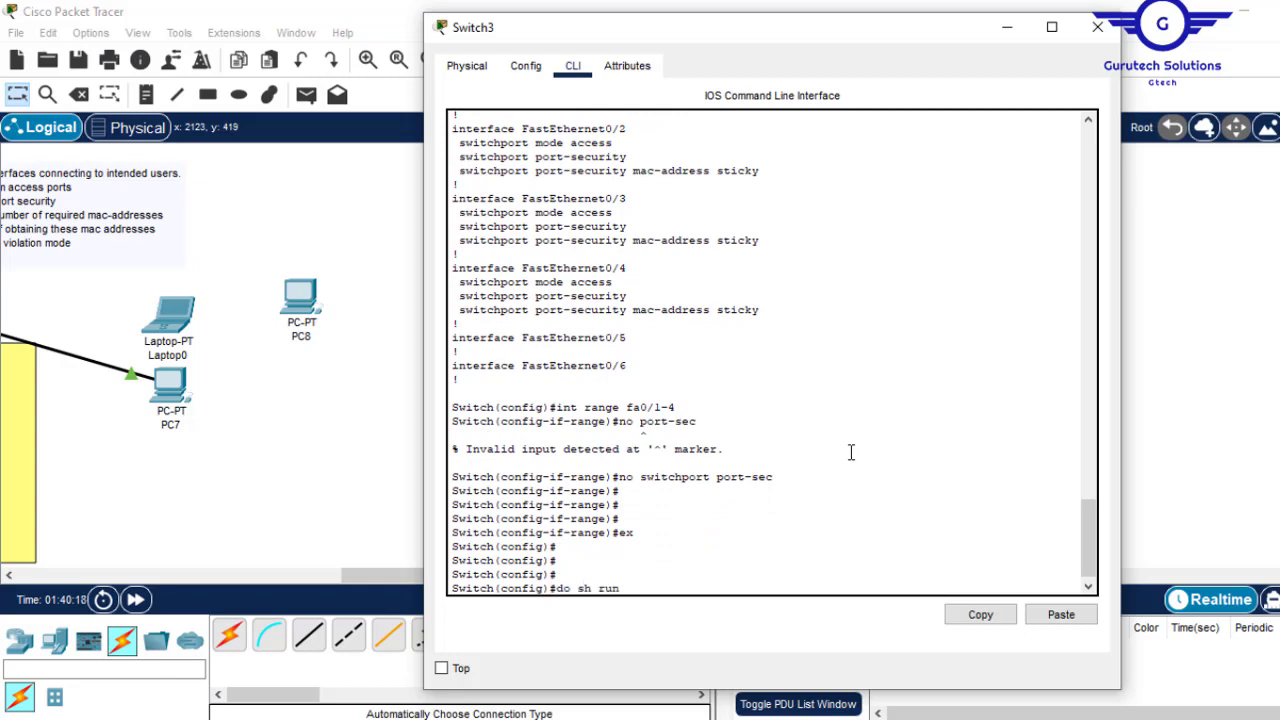
{"action": "type", "text": "u"}
{"action": "key", "text": "Return"}
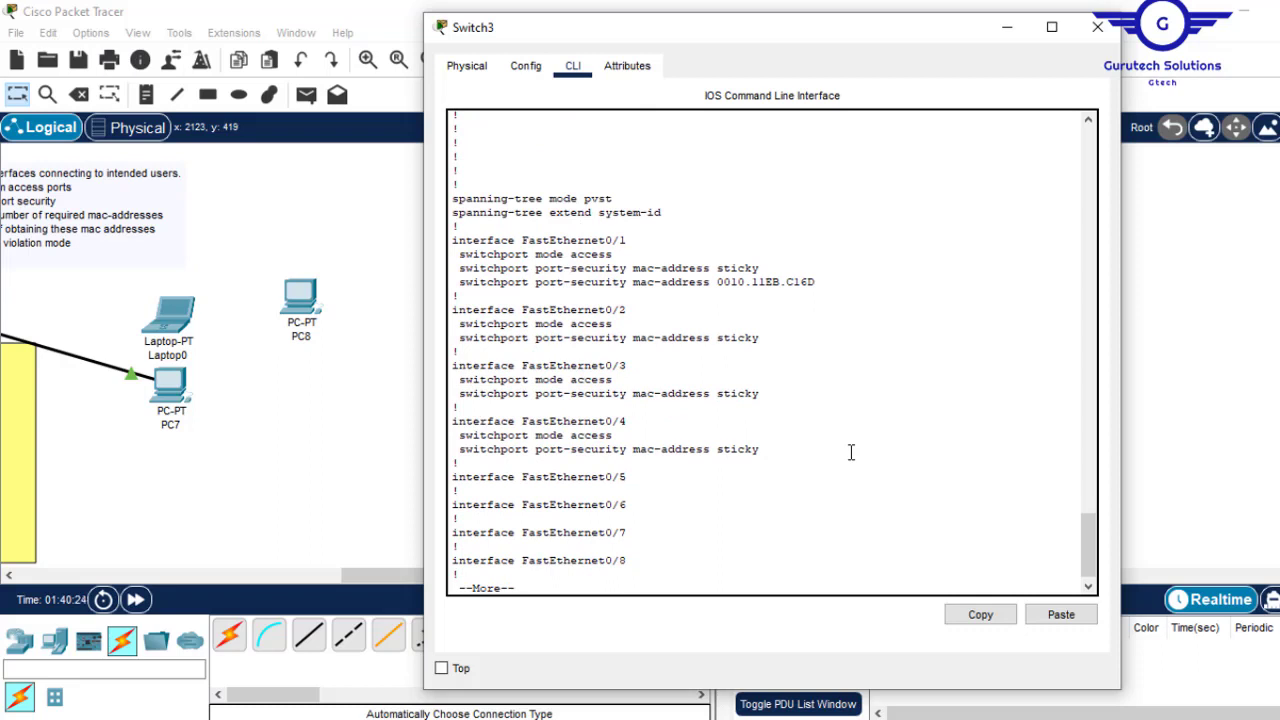
{"action": "type", "text": "q"}
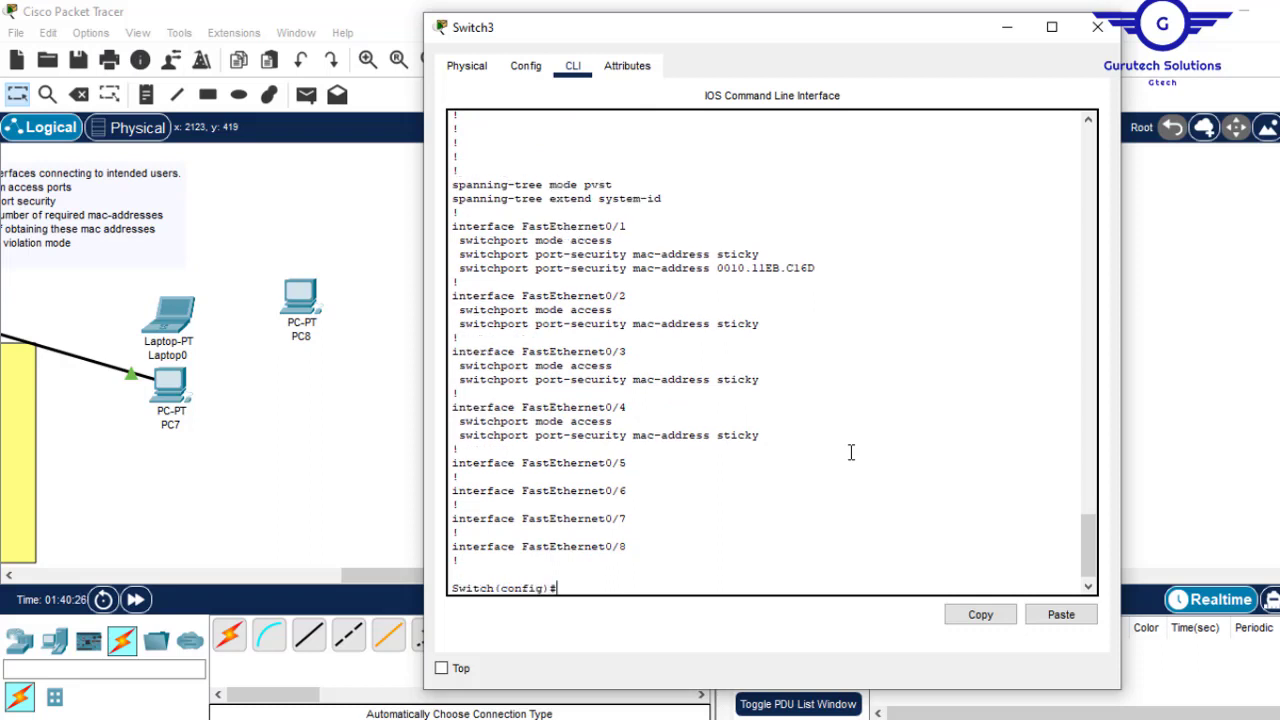
- Save Switch3's configuration with do wr and page through do sh start as far as the FastEthernet0/12 entry
{"action": "type", "text": "do wr"}
{"action": "key", "text": "Return"}
{"action": "type", "text": "do"}
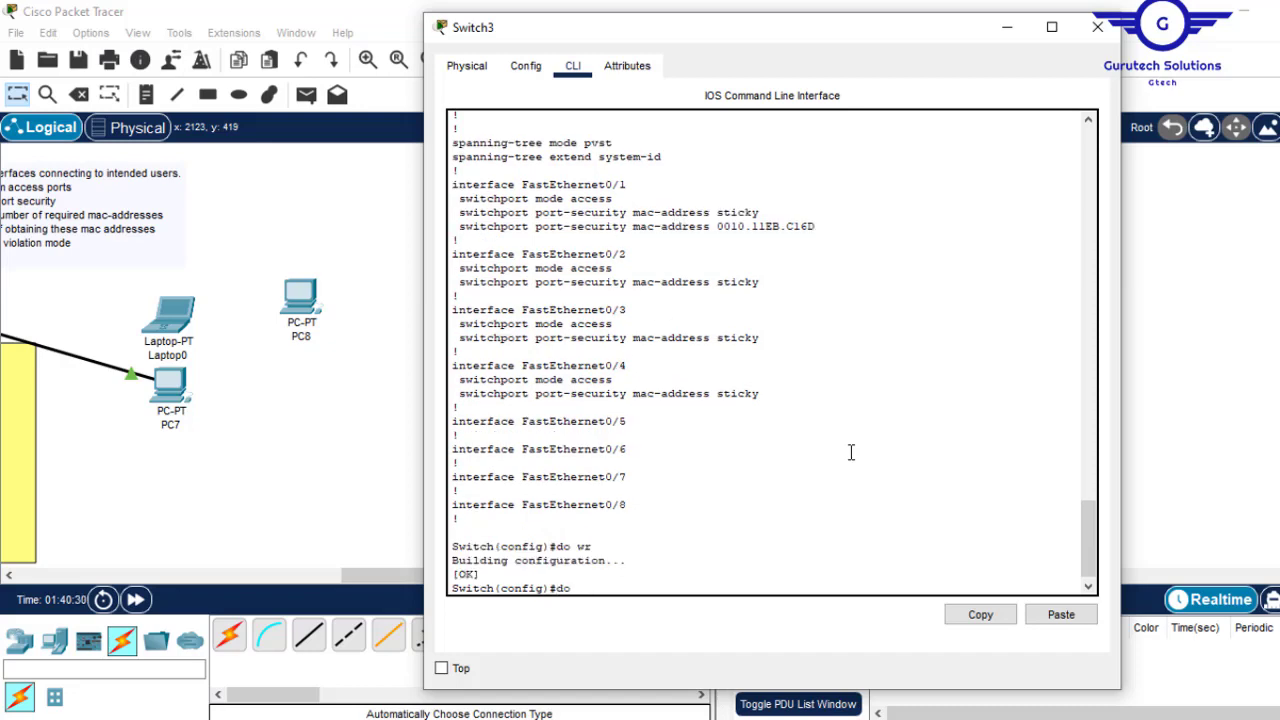
{"action": "type", "text": " sh start"}
{"action": "key", "text": "Return"}
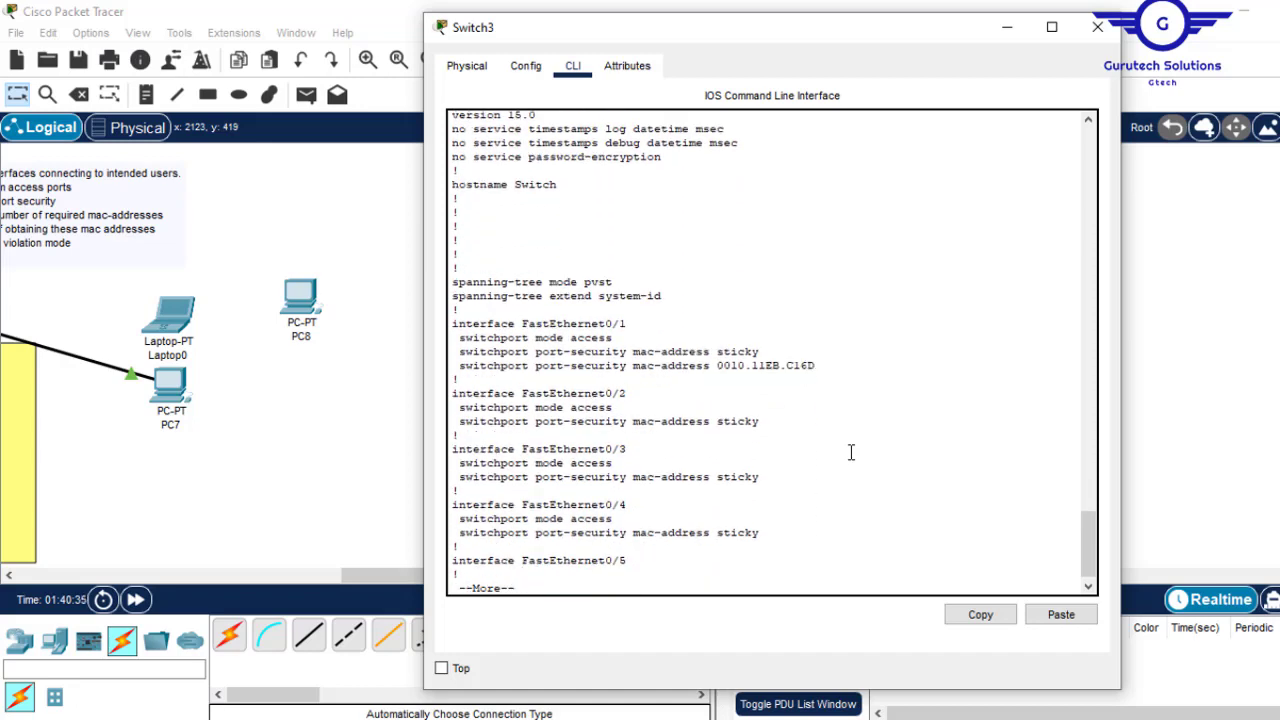
{"action": "key", "text": "Return"}
{"action": "key", "text": "Return"}
{"action": "key", "text": "Return"}
{"action": "key", "text": "Return"}
{"action": "key", "text": "Return"}
{"action": "key", "text": "Return"}
{"action": "key", "text": "Return"}
{"action": "key", "text": "Return"}
{"action": "key", "text": "Return"}
{"action": "key", "text": "Return"}
{"action": "key", "text": "Return"}
{"action": "key", "text": "Return"}
{"action": "key", "text": "Return"}
{"action": "key", "text": "Return"}
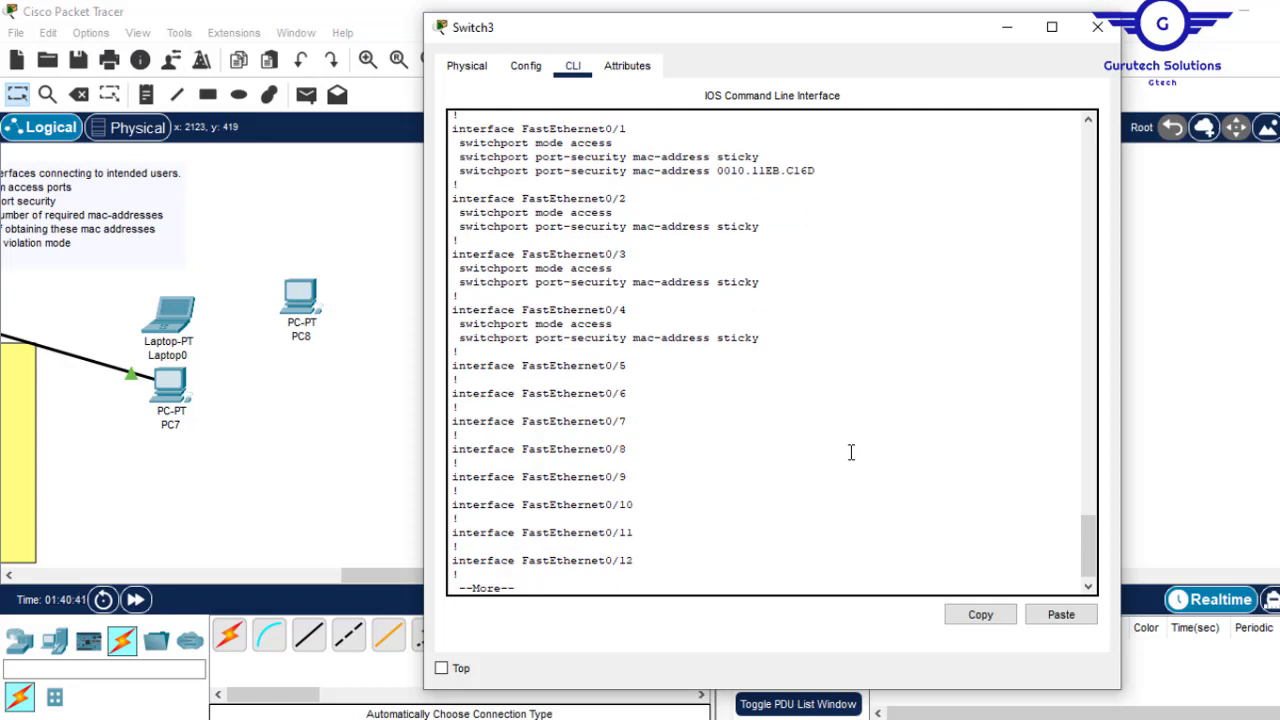
{"action": "key", "text": "ctrl+c"}
- Re-enter the fa0/1-4 interface range and recall the no switchport port-sec command without running it
{"action": "key", "text": "Up"}
{"action": "key", "text": "Up"}
{"action": "key", "text": "Up"}
{"action": "key", "text": "Up"}
{"action": "key", "text": "Up"}
{"action": "key", "text": "Up"}
{"action": "key", "text": "Up"}
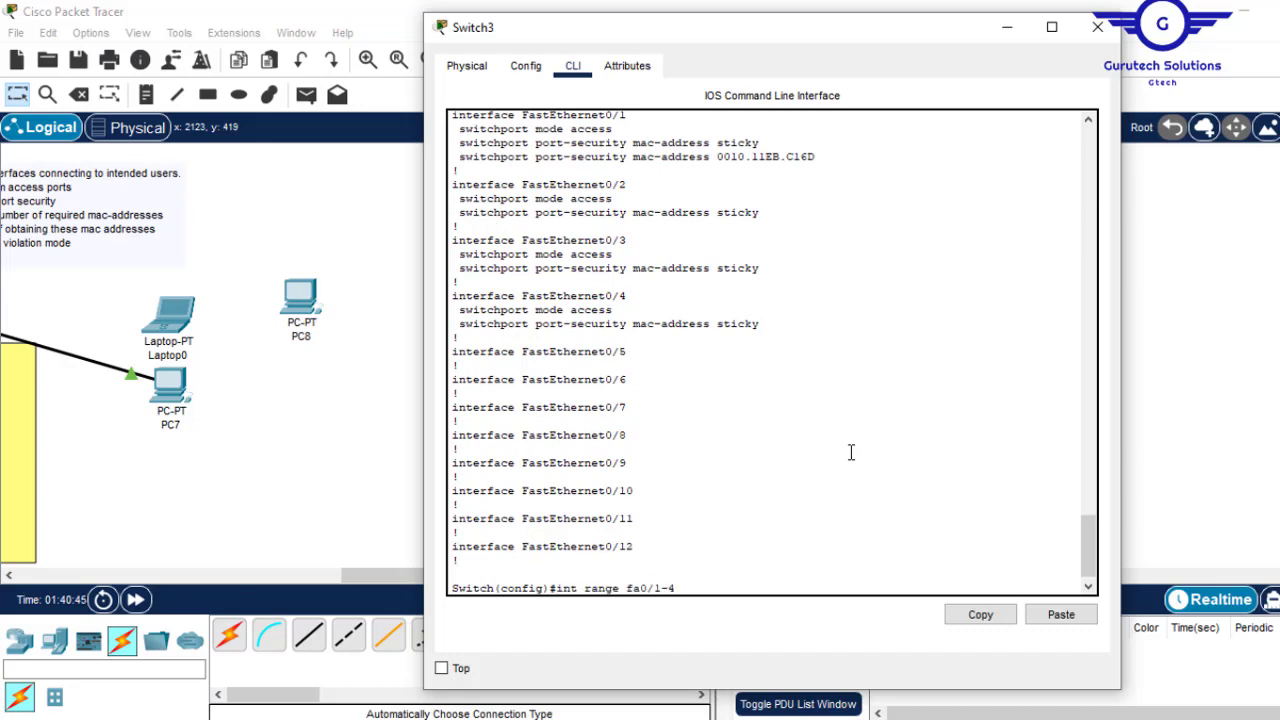
{"action": "key", "text": "Return"}
{"action": "key", "text": "Up"}
{"action": "key", "text": "Up"}
{"action": "key", "text": "Up"}
{"action": "key", "text": "Up"}
{"action": "key", "text": "Up"}
{"action": "key", "text": "Up"}
{"action": "key", "text": "Up"}
{"action": "key", "text": "Down"}
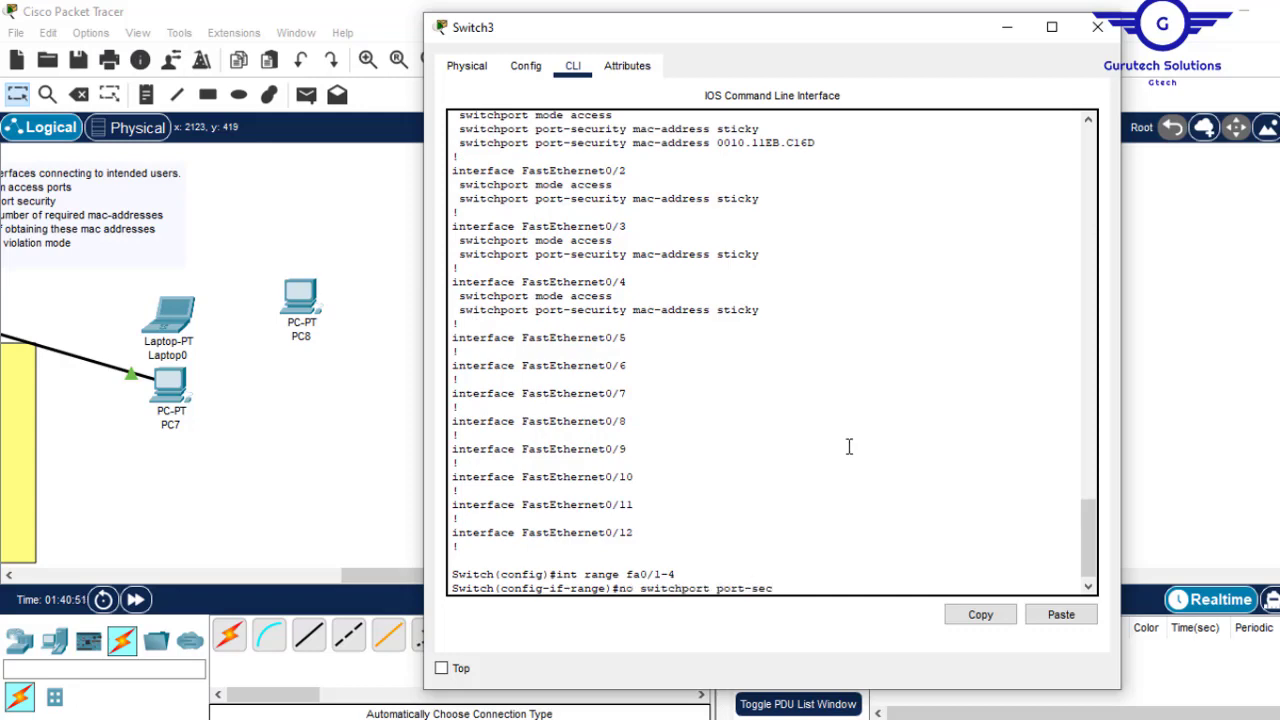
- Append mac-address sticky, copied from the FastEthernet0/1 entry, to the recalled command and run it to remove sticky learning from the range
{"action": "left_click_drag", "start_coordinate": [764, 128], "coordinate": [634, 133]}
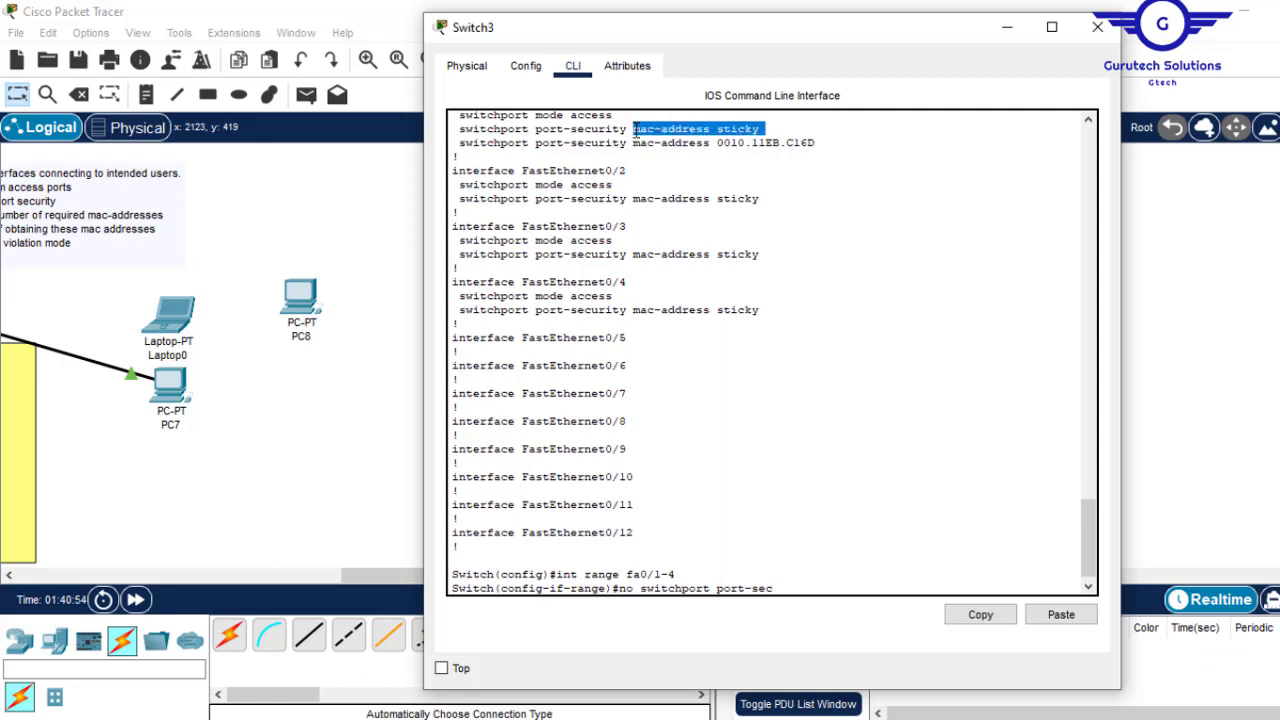
{"action": "left_click", "coordinate": [984, 622]}
{"action": "left_click", "coordinate": [1061, 616]}
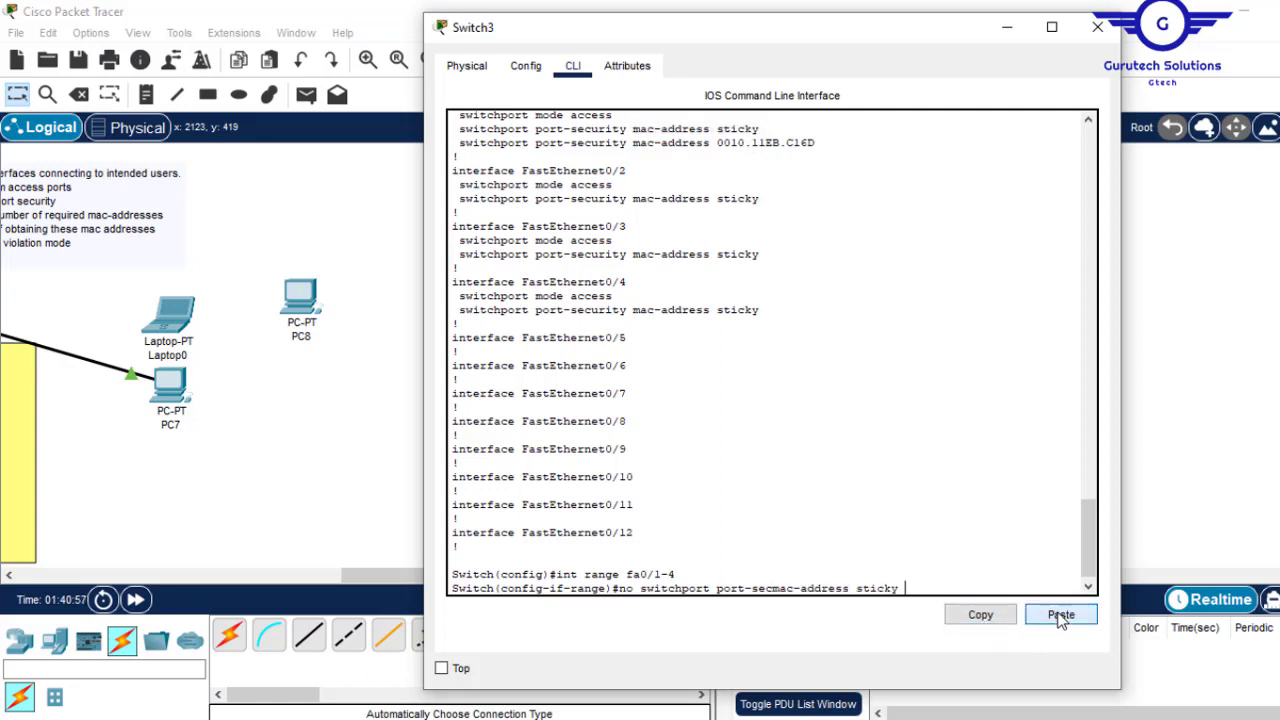
{"action": "key", "text": "Left"}
{"action": "key", "text": "Left"}
{"action": "key", "text": "Left"}
{"action": "key", "text": "Left"}
{"action": "key", "text": "Left"}
{"action": "key", "text": "Left"}
{"action": "key", "text": "Left"}
{"action": "key", "text": "Left"}
{"action": "key", "text": "Left"}
{"action": "key", "text": "Left"}
{"action": "key", "text": "Left"}
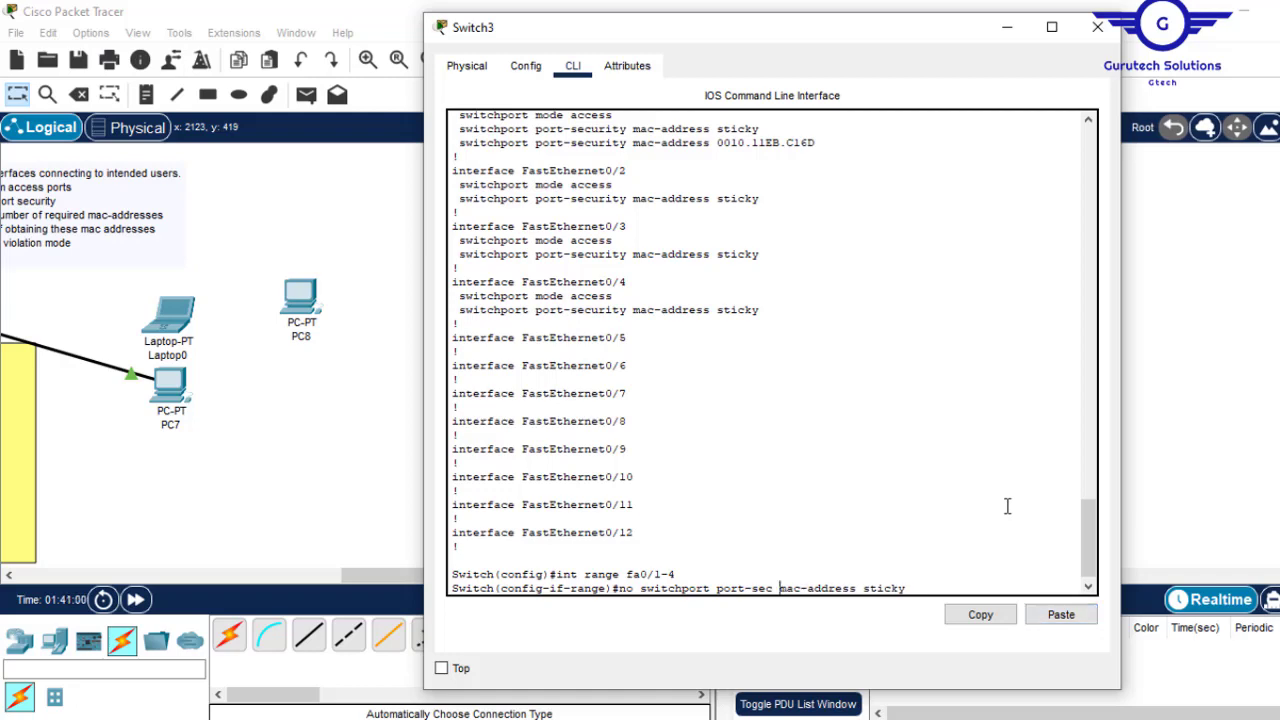
{"action": "key", "text": "Return"}
- Display the running configuration with do sh ru and copy FastEthernet0/1's static switchport port-security mac-address line
{"action": "type", "text": "do sh"}
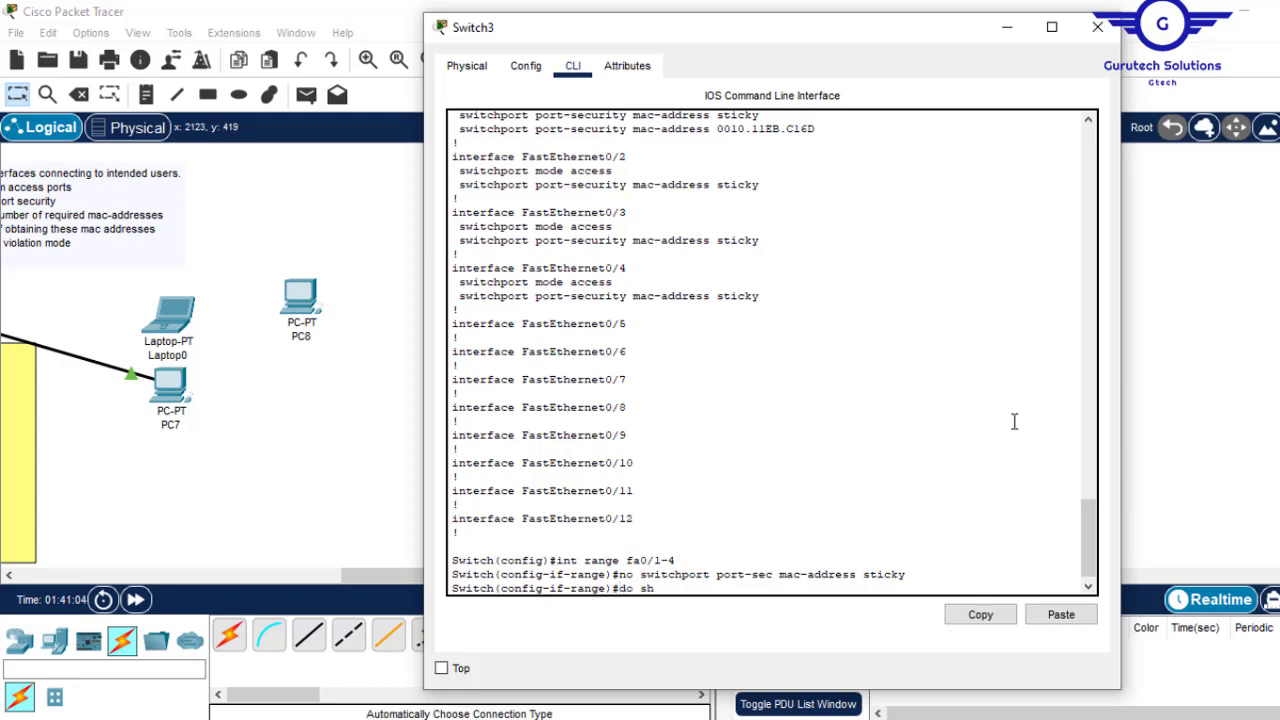
{"action": "type", "text": " ru"}
{"action": "key", "text": "Return"}
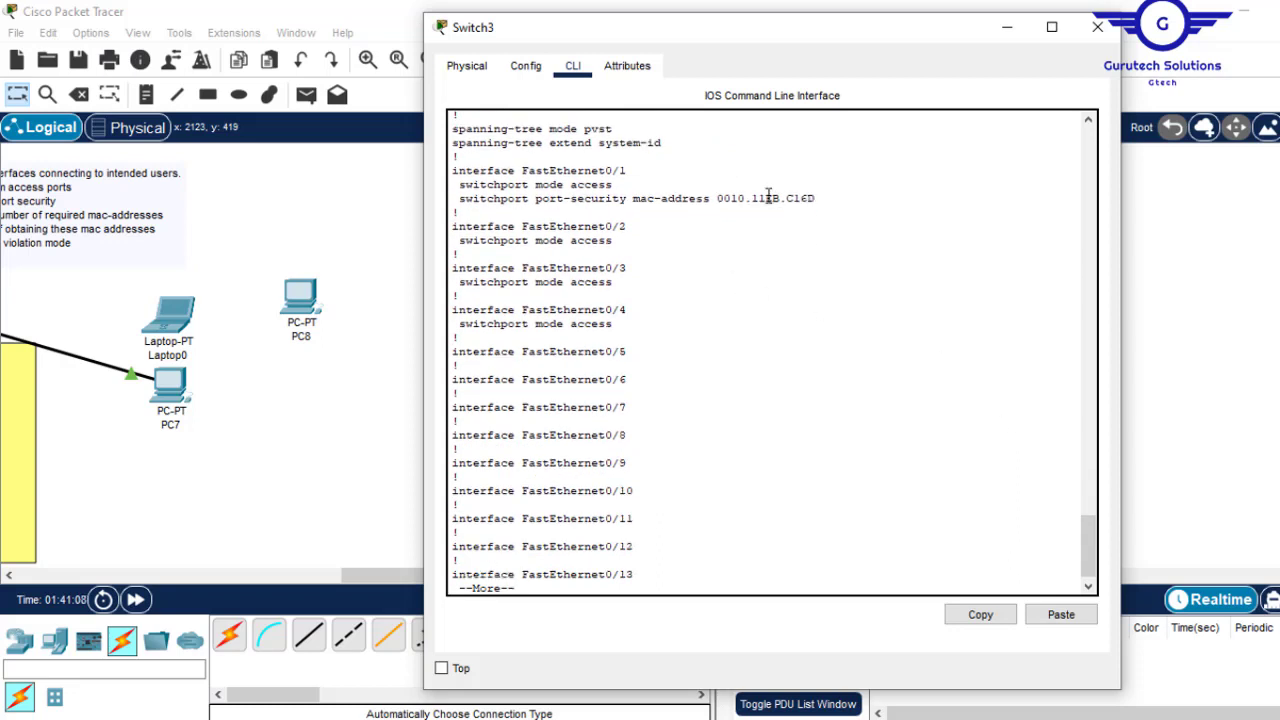
{"action": "left_click_drag", "start_coordinate": [828, 198], "coordinate": [462, 204]}
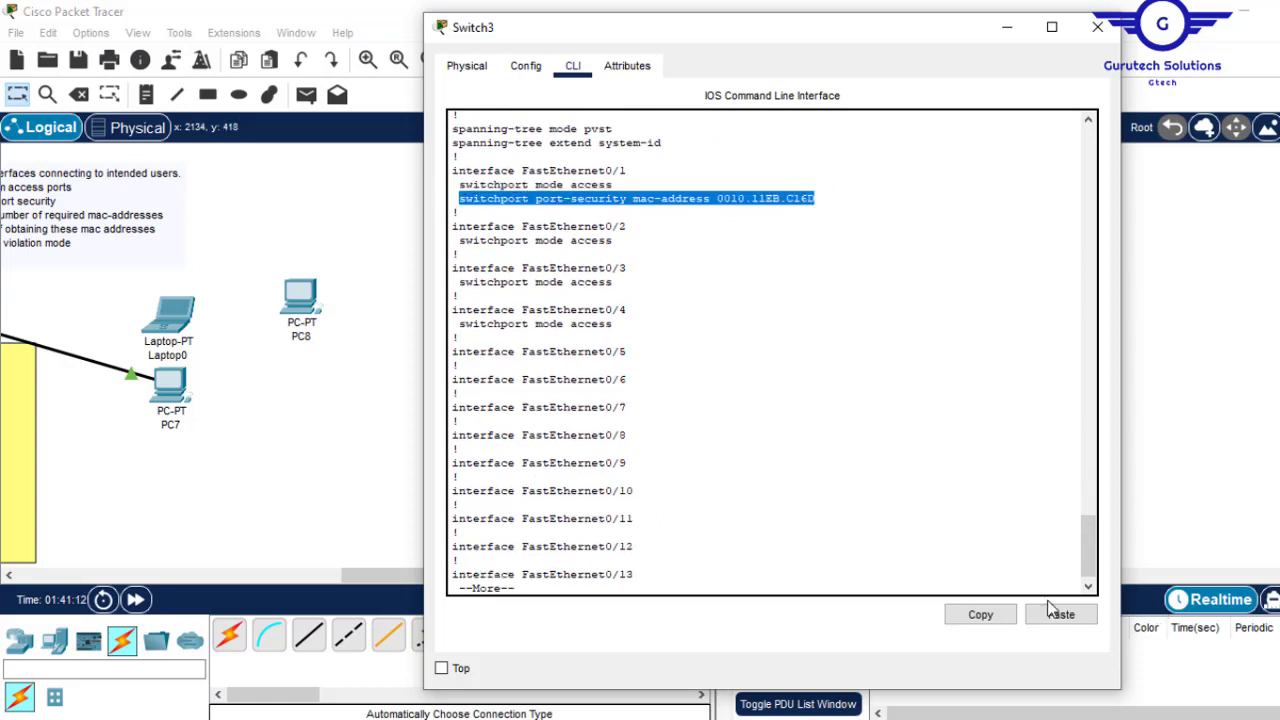
{"action": "left_click", "coordinate": [981, 616]}
{"action": "left_click", "coordinate": [929, 557]}
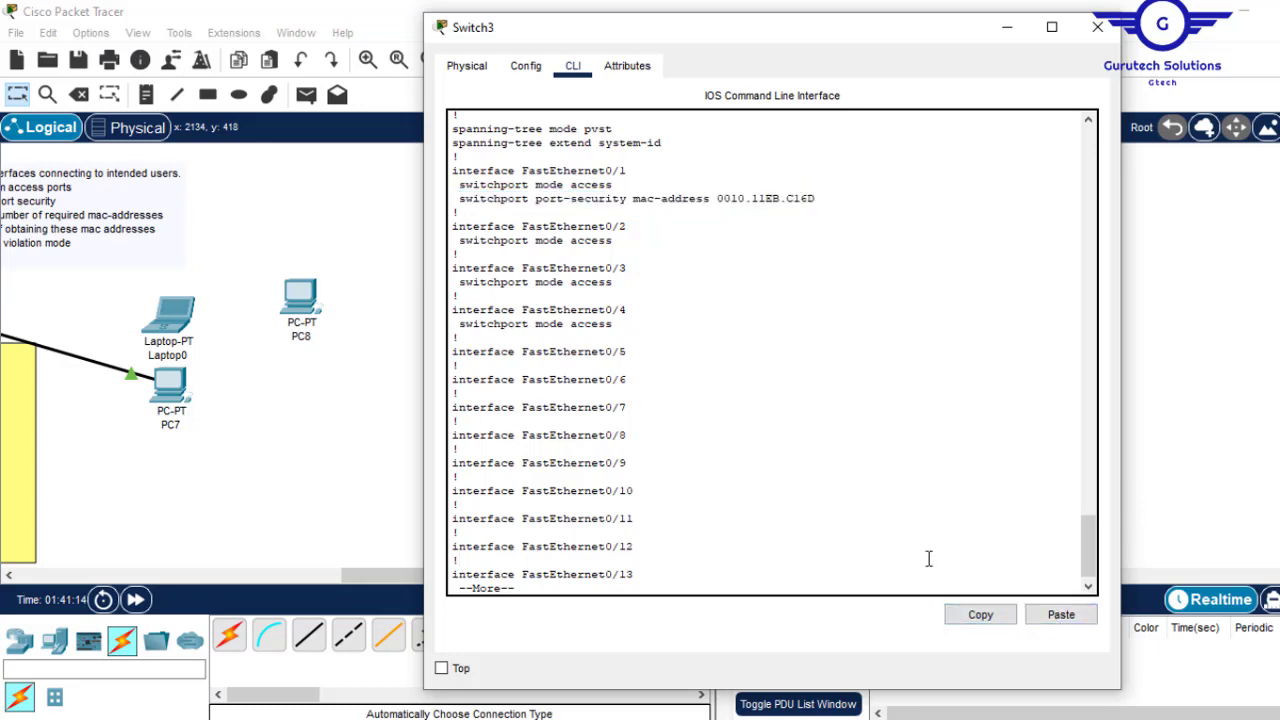
- Enter interface fa0/1 and remove its static address with no switchport port-security mac-address 0010.11EB.C16D
{"action": "type", "text": "nge)#n"}
{"action": "key", "text": "BackSpace"}
{"action": "type", "text": "int fa0"}
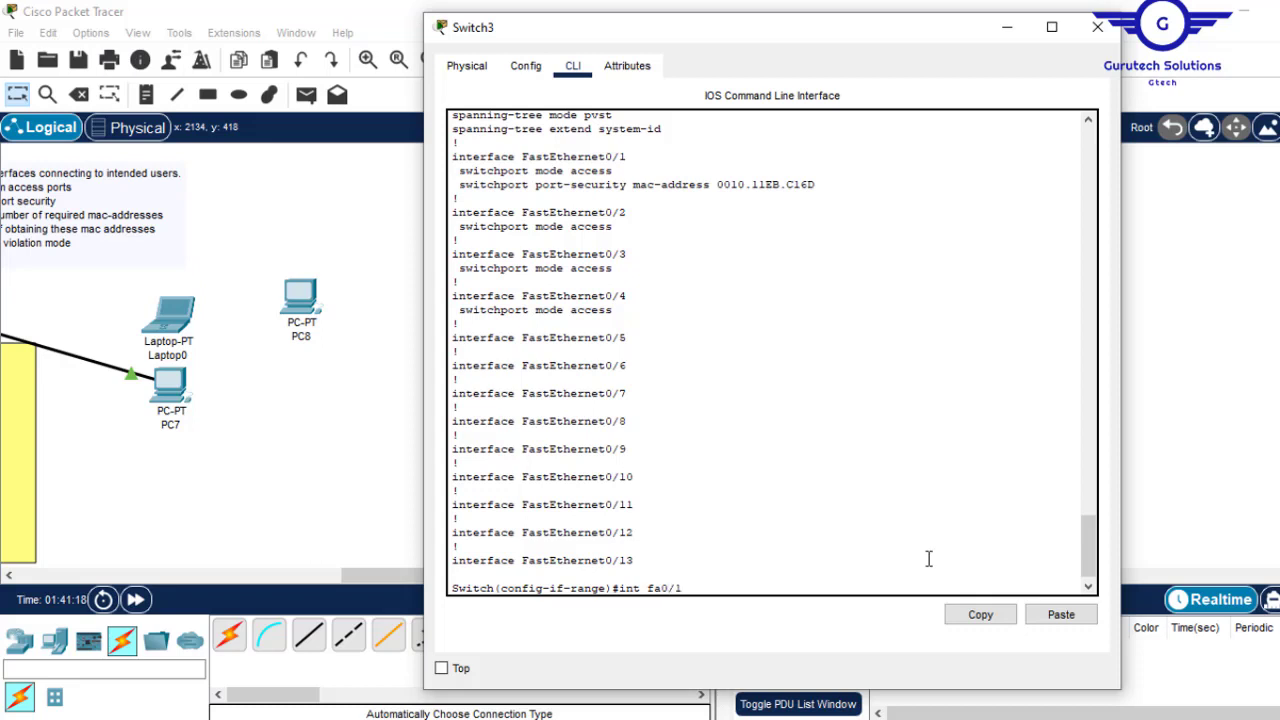
{"action": "type", "text": "/1"}
{"action": "key", "text": "Return"}
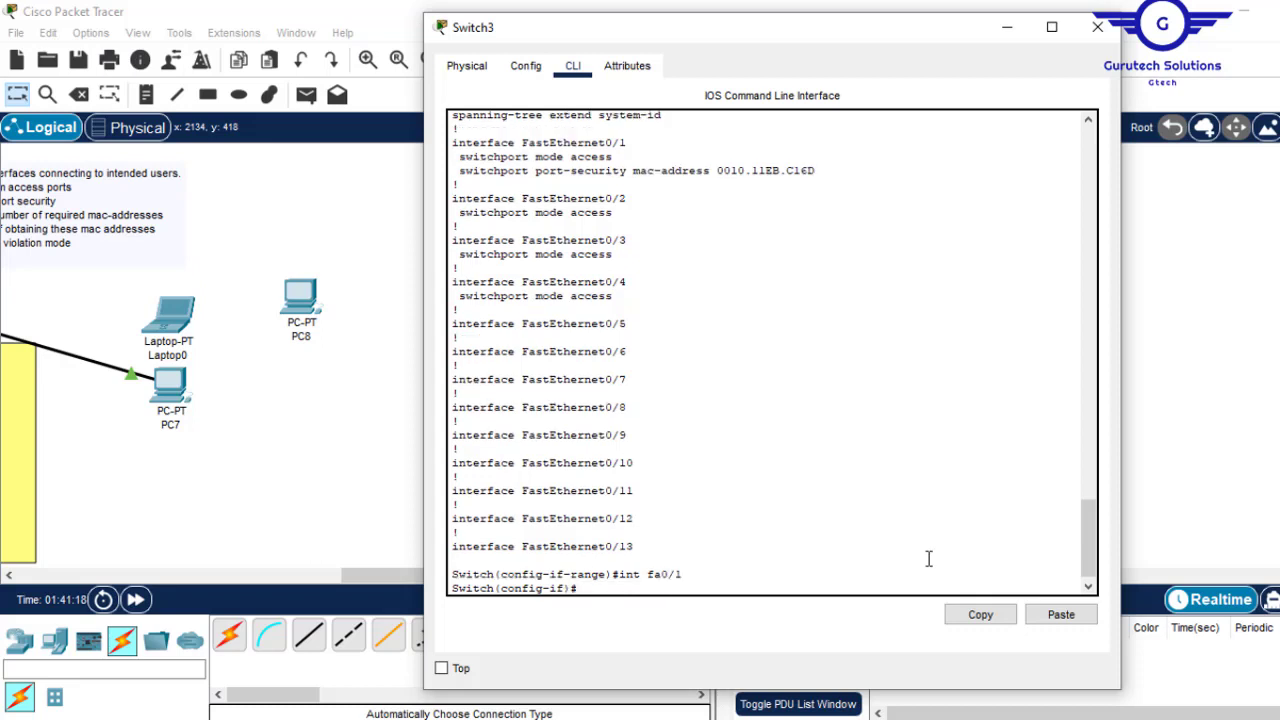
{"action": "left_click", "coordinate": [1061, 614]}
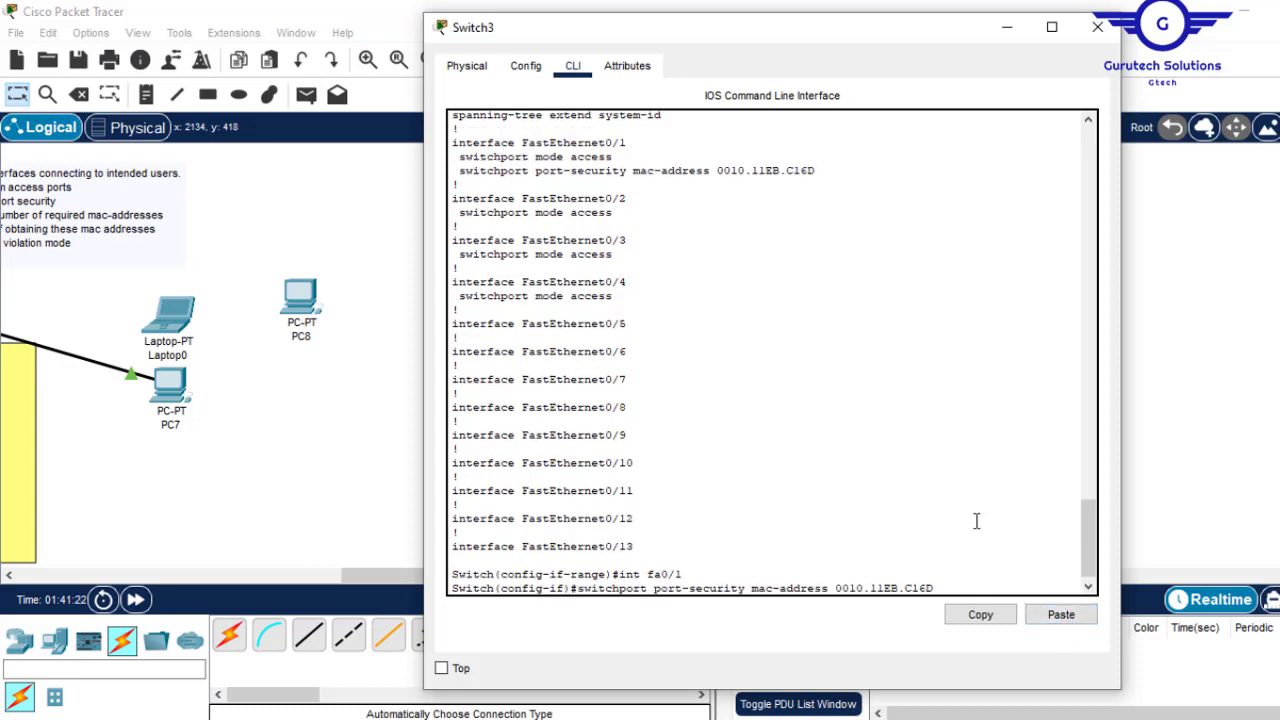
{"action": "key", "text": "Home"}
{"action": "type", "text": "no"}
{"action": "key", "text": "Return"}
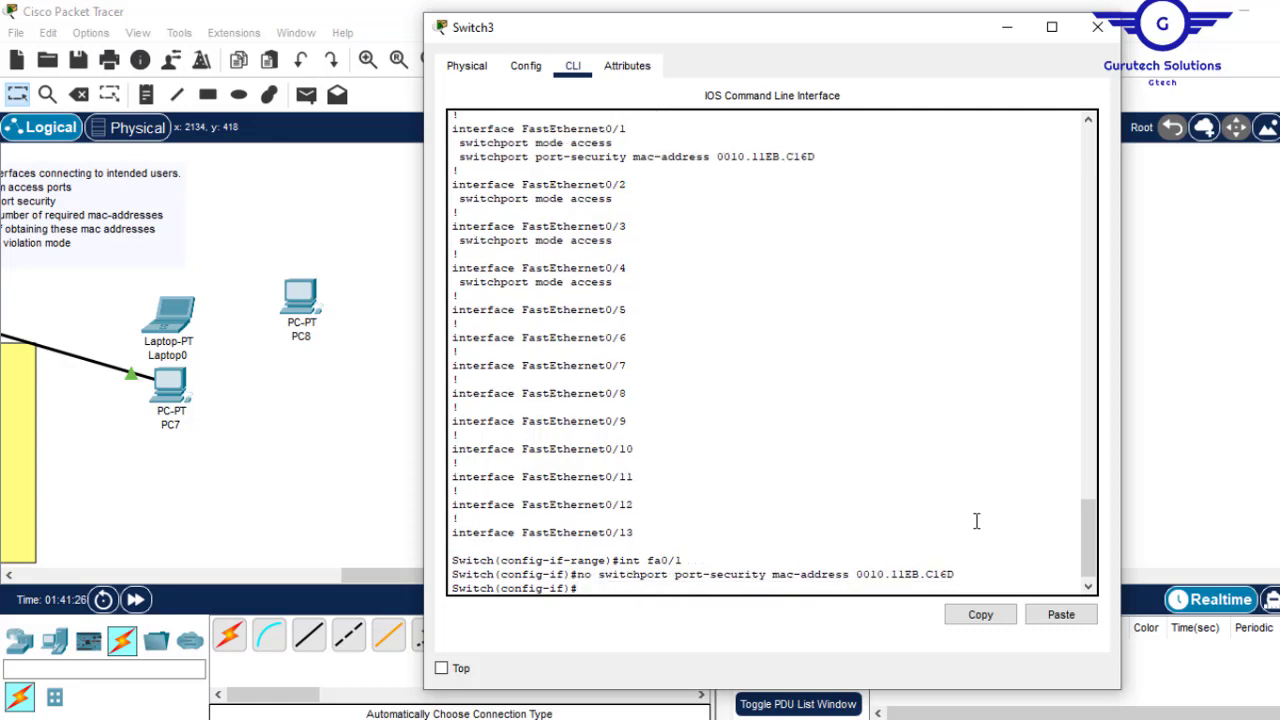
- Exit to global configuration mode, save the configuration with do wr, and close the Switch3 window
{"action": "type", "text": "ex"}
{"action": "key", "text": "Return"}
{"action": "key", "text": "Return"}
{"action": "key", "text": "Return"}
{"action": "key", "text": "Return"}
{"action": "type", "text": "do"}
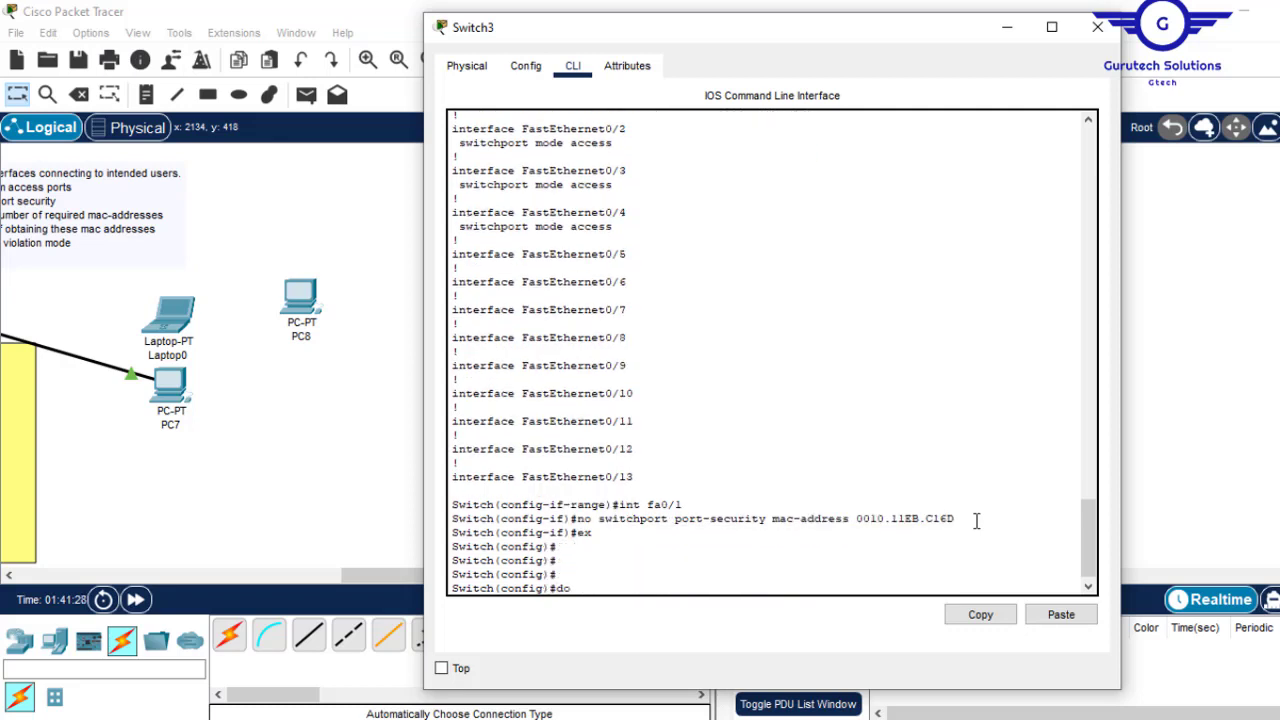
{"action": "type", "text": " wr"}
{"action": "key", "text": "Return"}
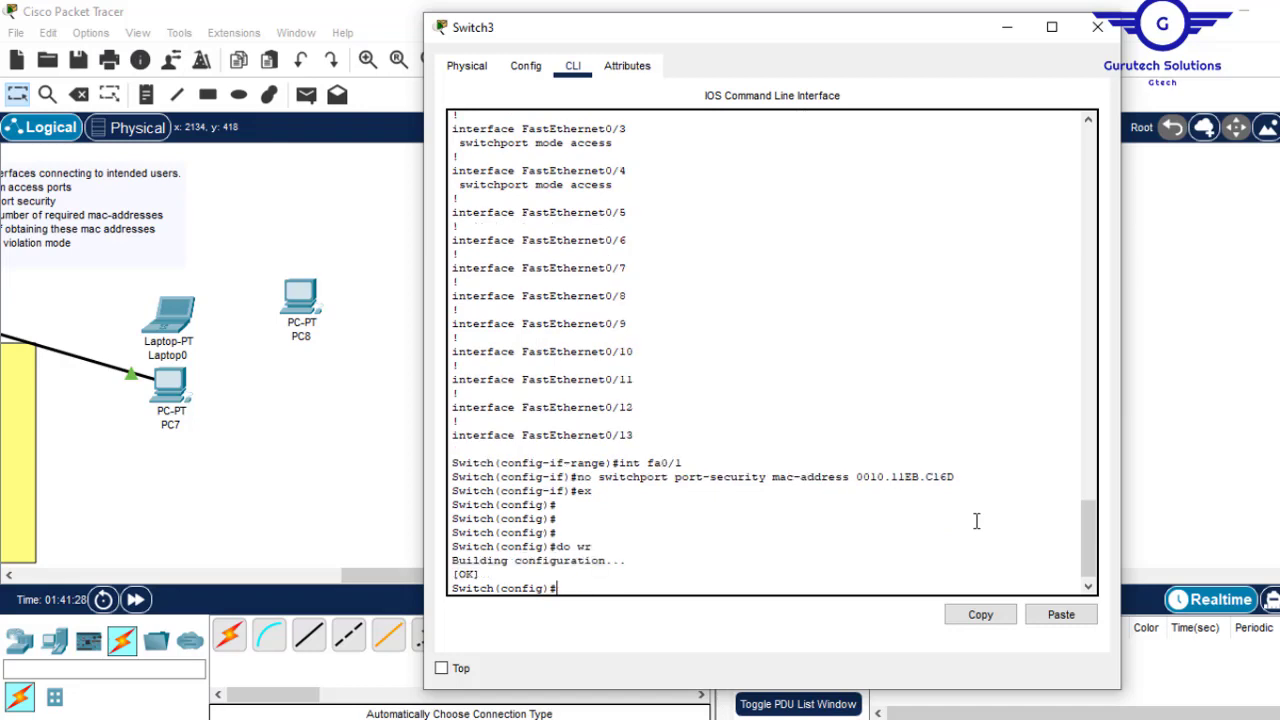
{"action": "left_click", "coordinate": [1097, 28]}
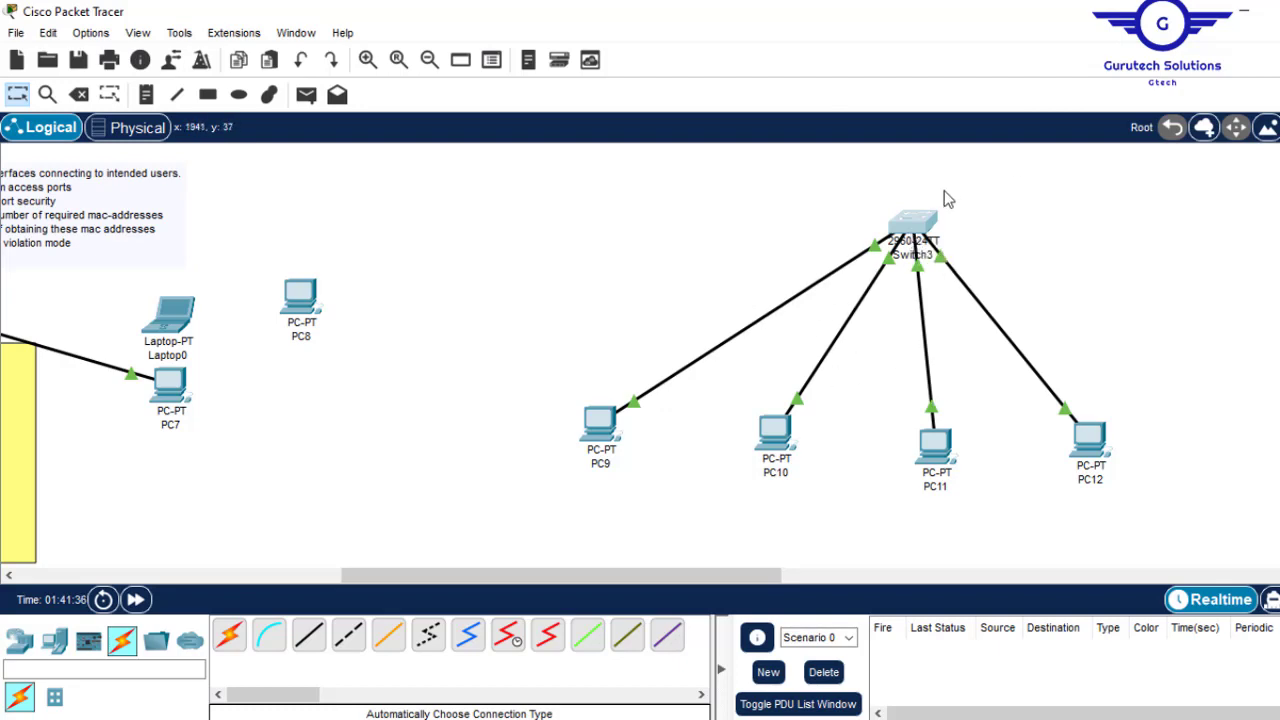
- Reopen Switch3's command line, enter interface fa0/1, and set it to switchport mode access
{"action": "left_click", "coordinate": [911, 232]}
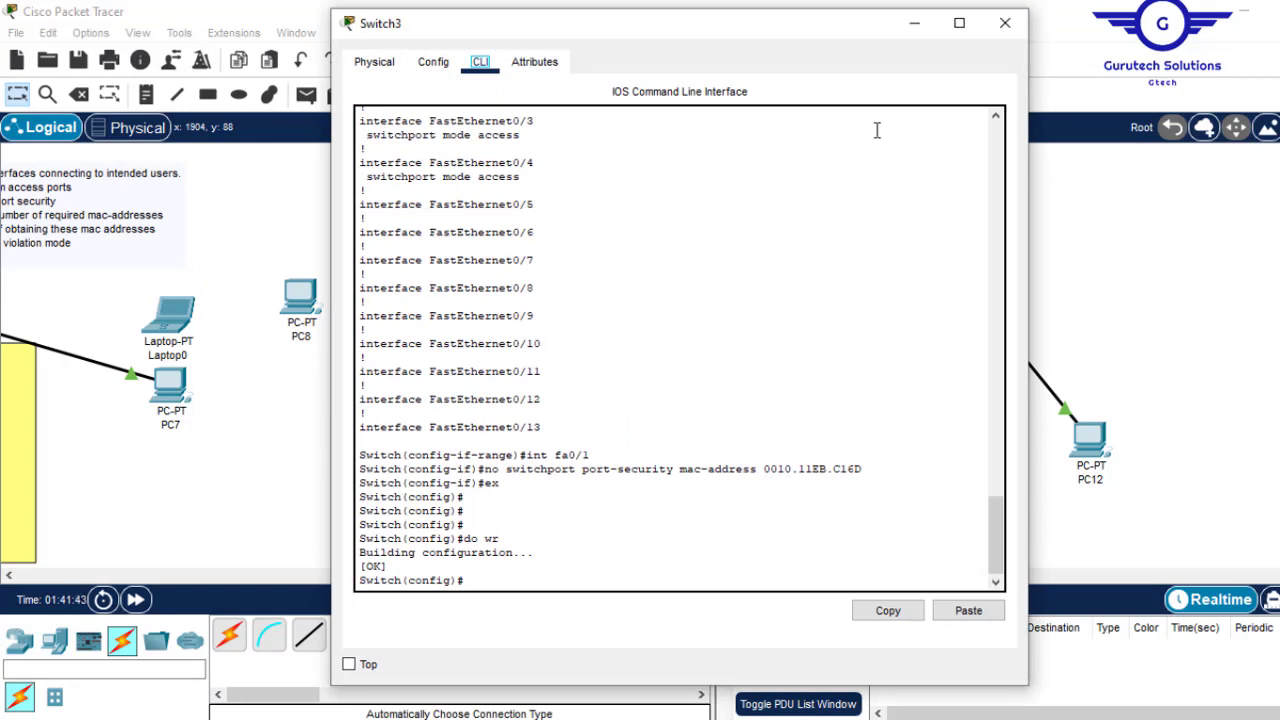
{"action": "left_click", "coordinate": [693, 425]}
{"action": "type", "text": "int fa0/."}
{"action": "key", "text": "Return"}
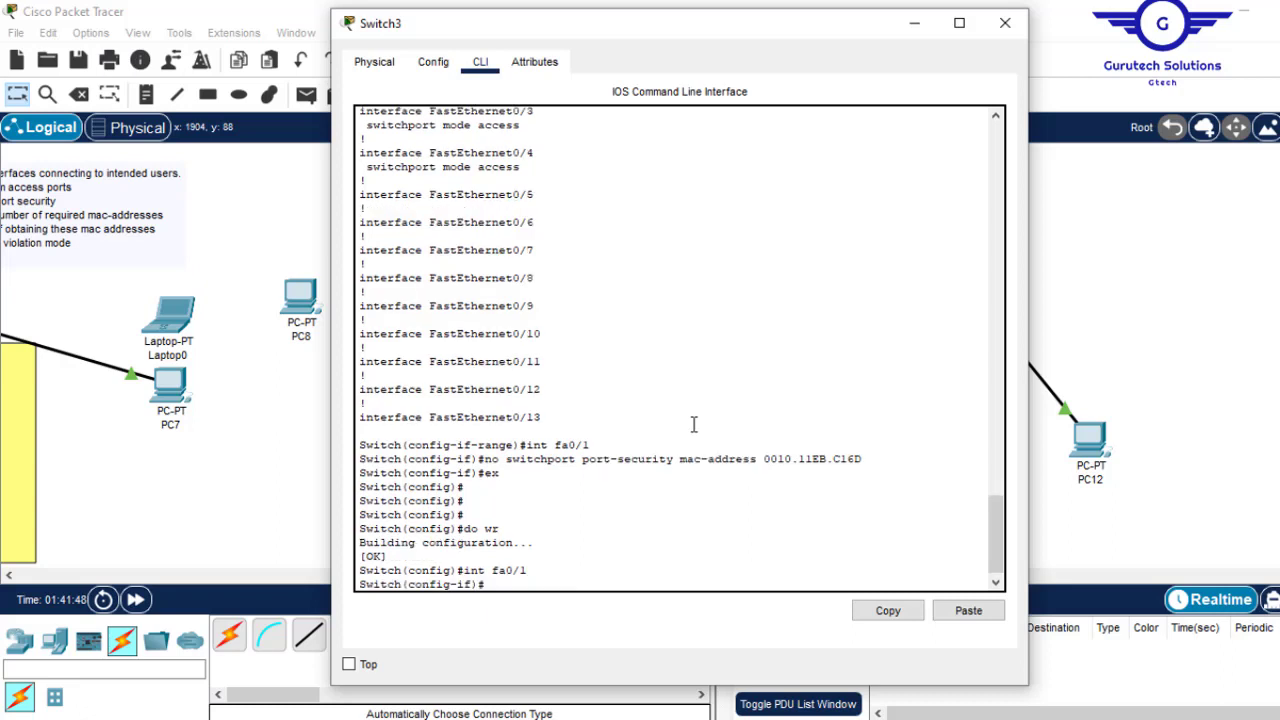
{"action": "type", "text": "swit"}
{"action": "key", "text": "Tab"}
{"action": "type", "text": "m"}
{"action": "key", "text": "Tab"}
{"action": "type", "text": "a"}
{"action": "key", "text": "Tab"}
{"action": "key", "text": "Return"}
- Limit fa0/1 to one MAC address with switchport port-security maximum 1
{"action": "type", "text": "sw"}
{"action": "key", "text": "Tab"}
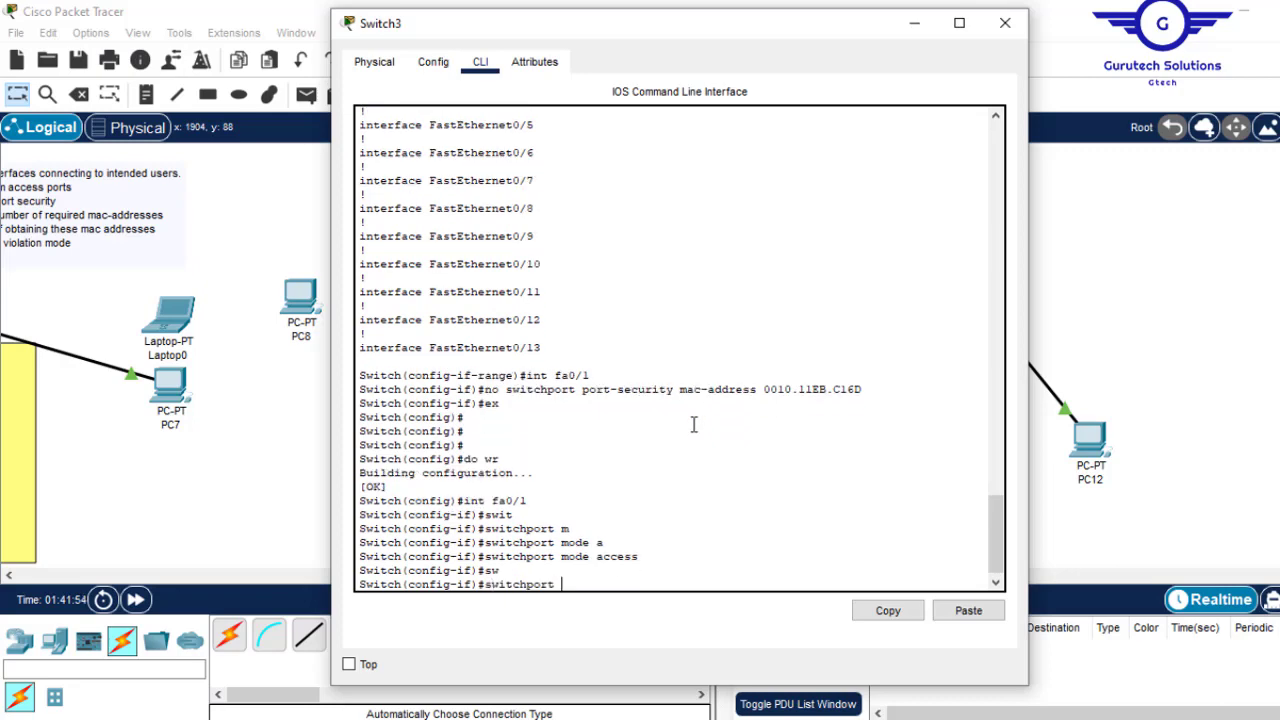
{"action": "type", "text": "port"}
{"action": "key", "text": "Tab"}
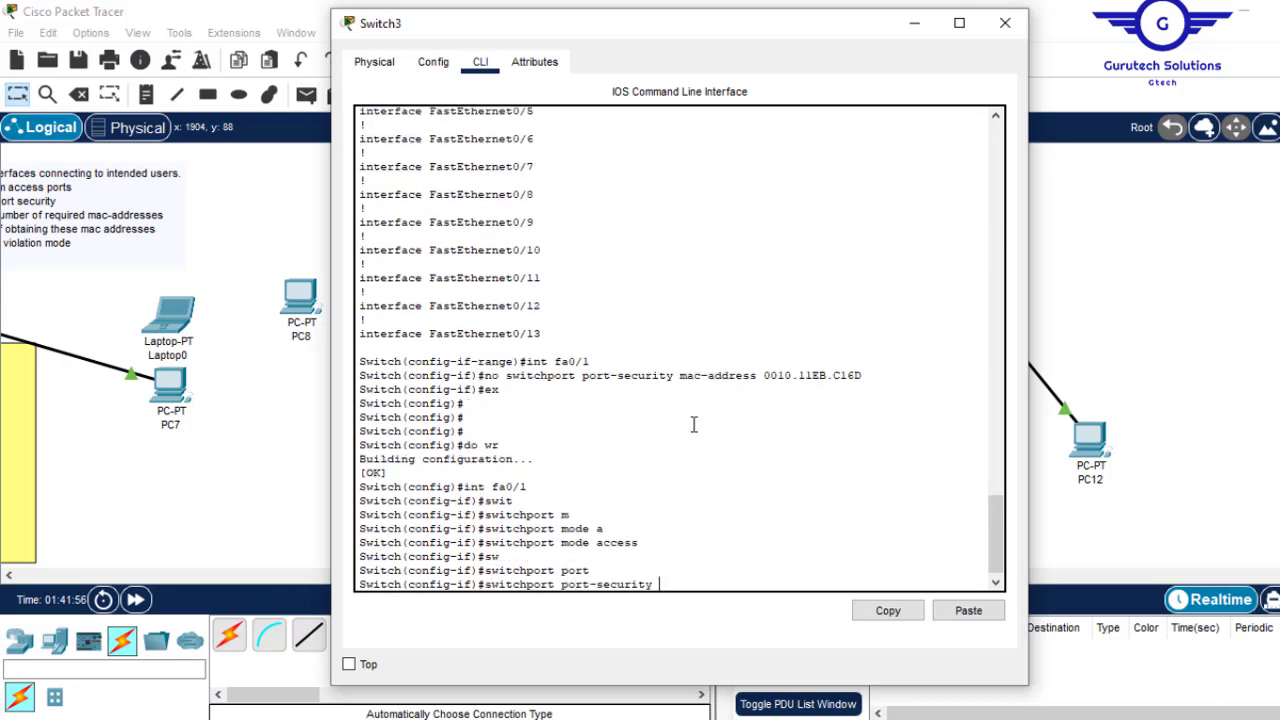
{"action": "key", "text": "Tab"}
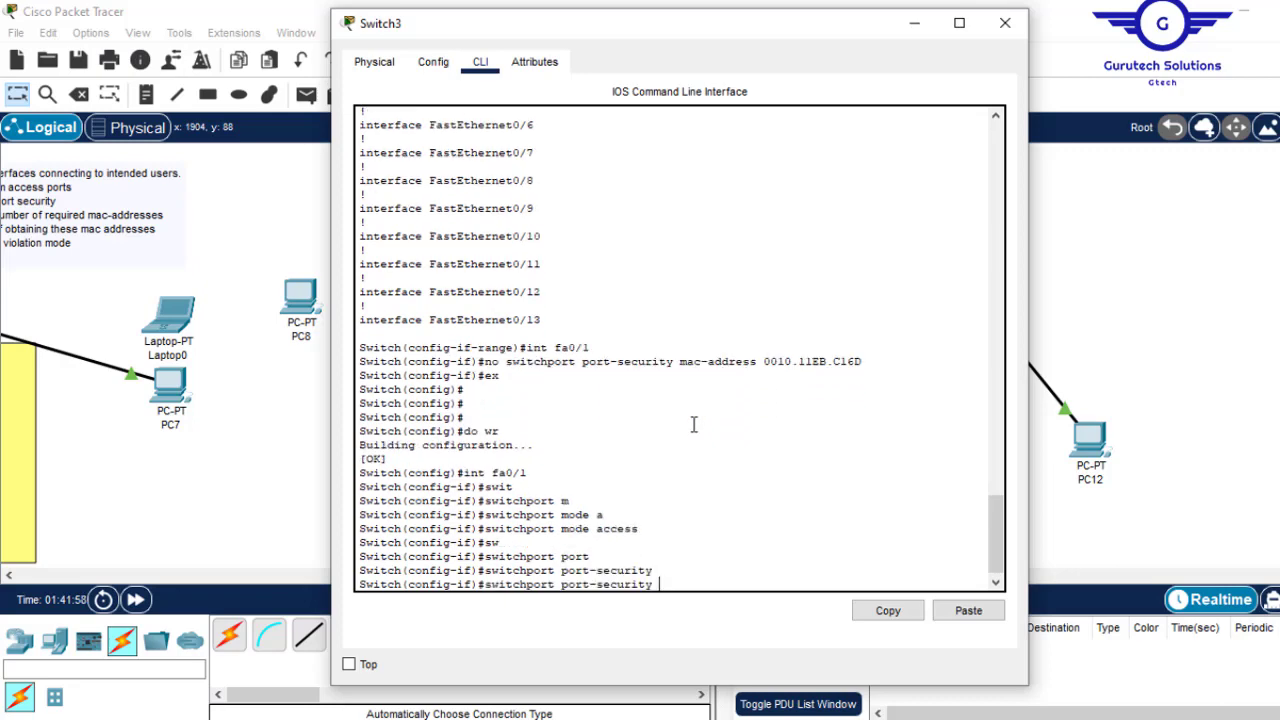
{"action": "type", "text": "max"}
{"action": "key", "text": "Tab"}
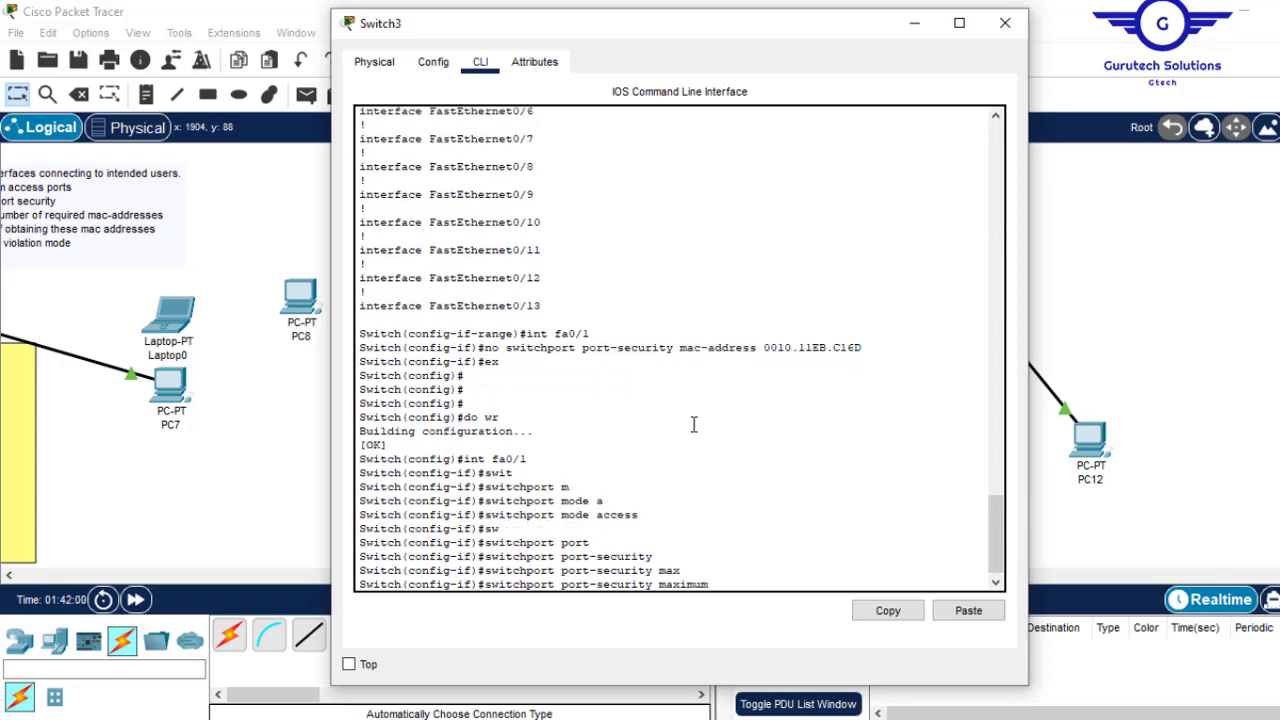
{"action": "type", "text": "1"}
{"action": "key", "text": "Return"}
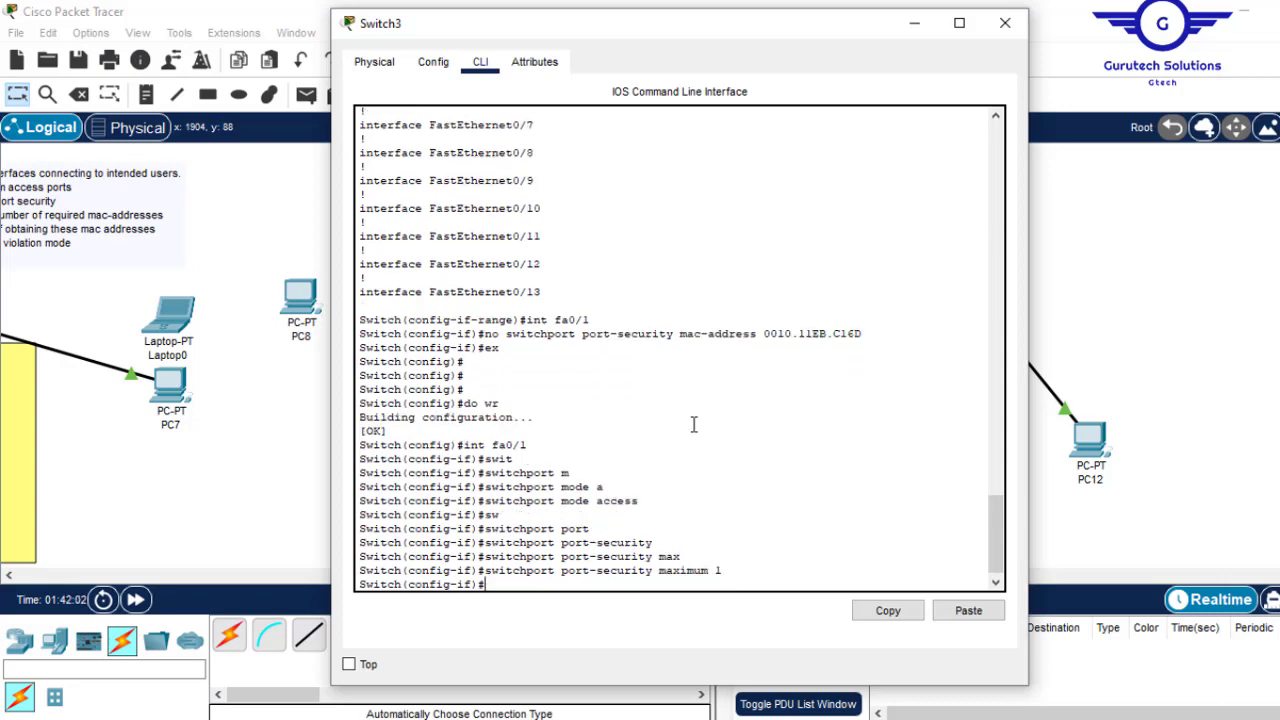
- Begin the switchport port-security mac-address command for fa0/1 and copy the MAC address of PC9's FastEthernet0 interface
{"action": "key", "text": "Up"}
{"action": "key", "text": "Up"}
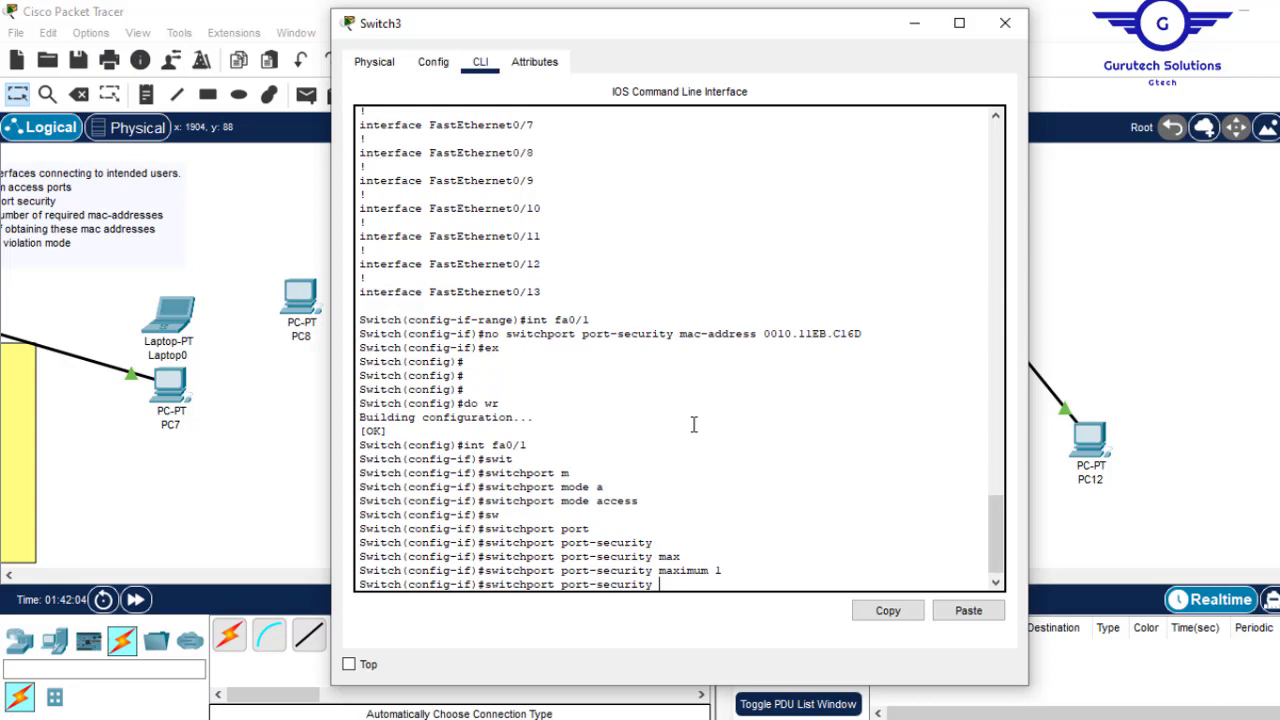
{"action": "type", "text": "mac"}
{"action": "key", "text": "Tab"}
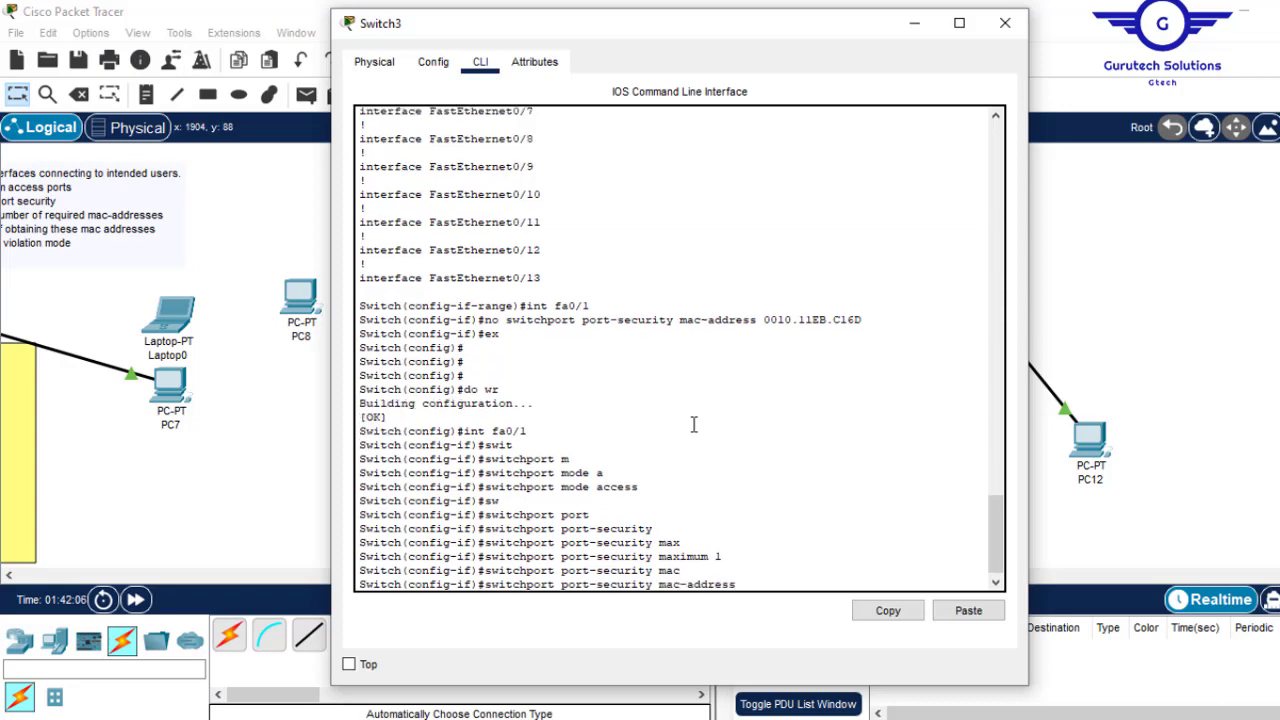
{"action": "left_click", "coordinate": [913, 29]}
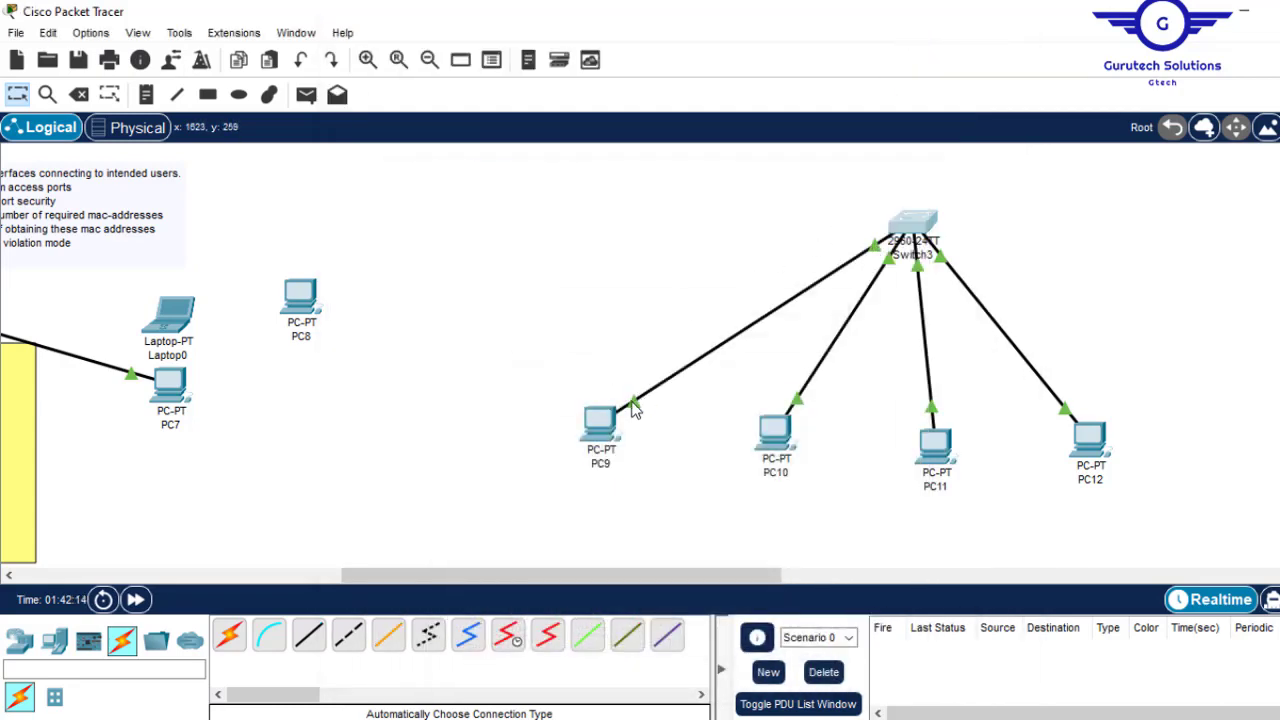
{"action": "left_click", "coordinate": [603, 428]}
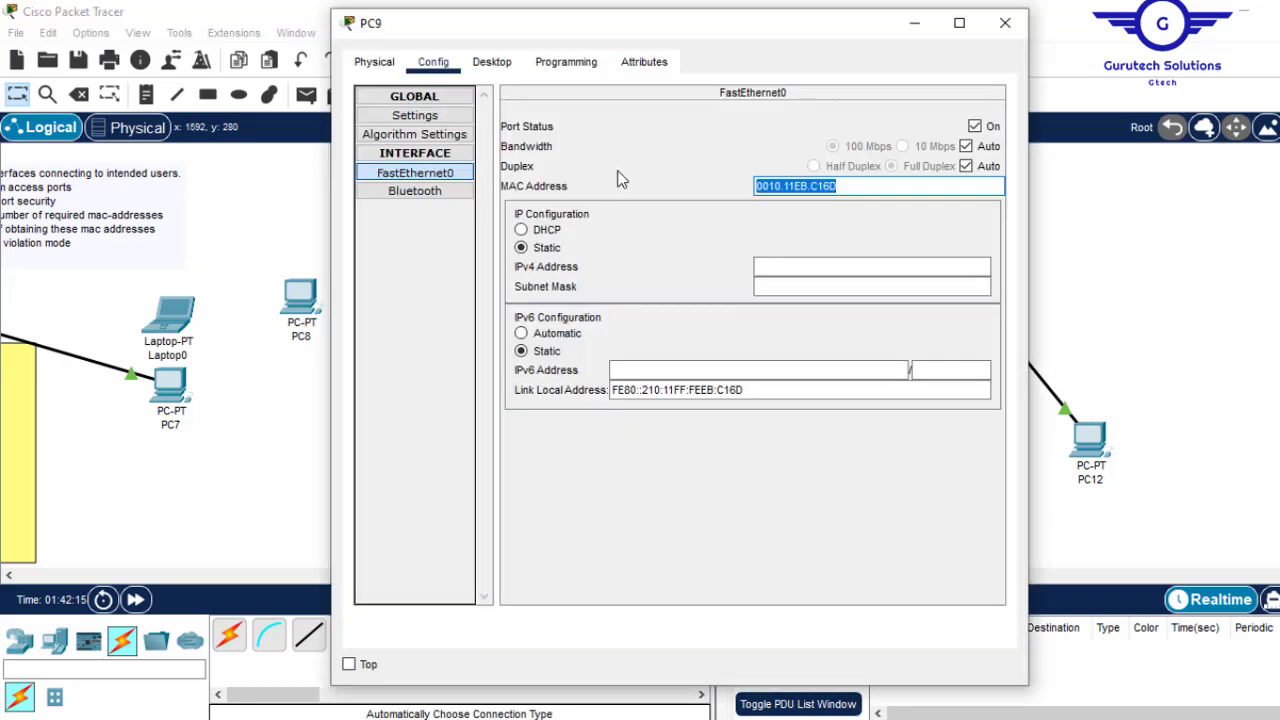
{"action": "left_click", "coordinate": [420, 175]}
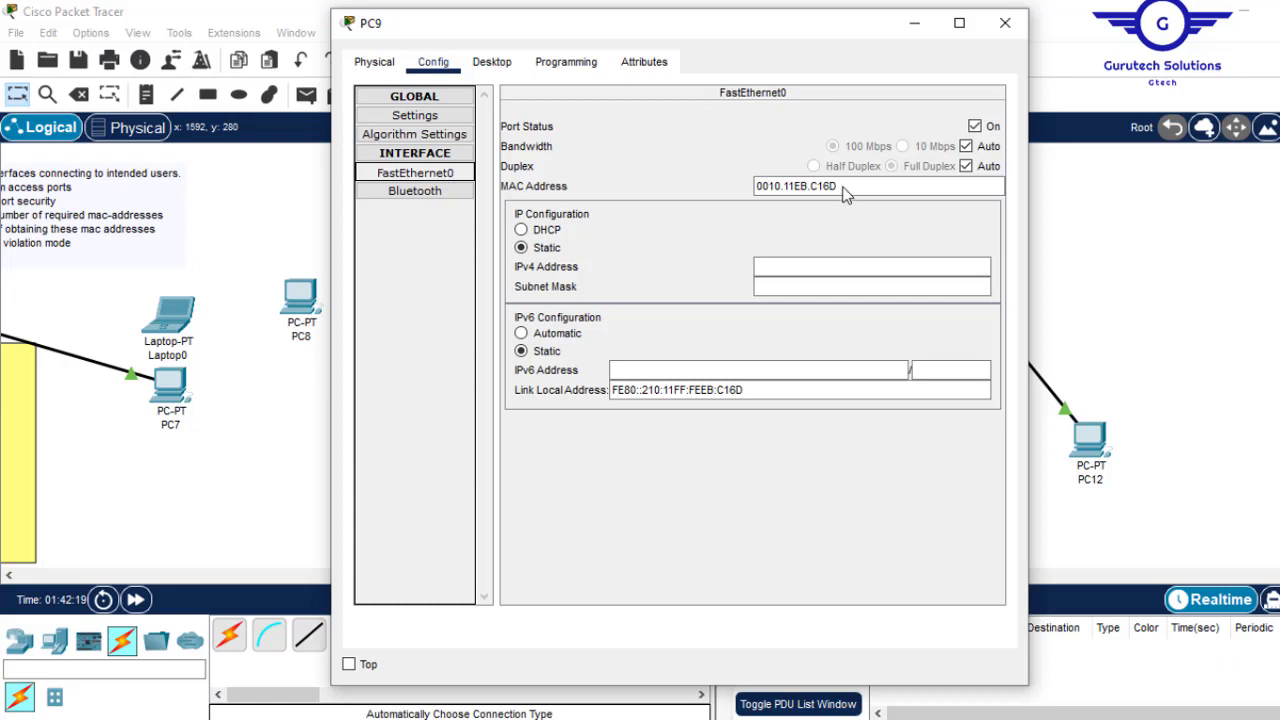
{"action": "left_click_drag", "start_coordinate": [846, 186], "coordinate": [750, 187]}
{"action": "key", "text": "ctrl+c"}
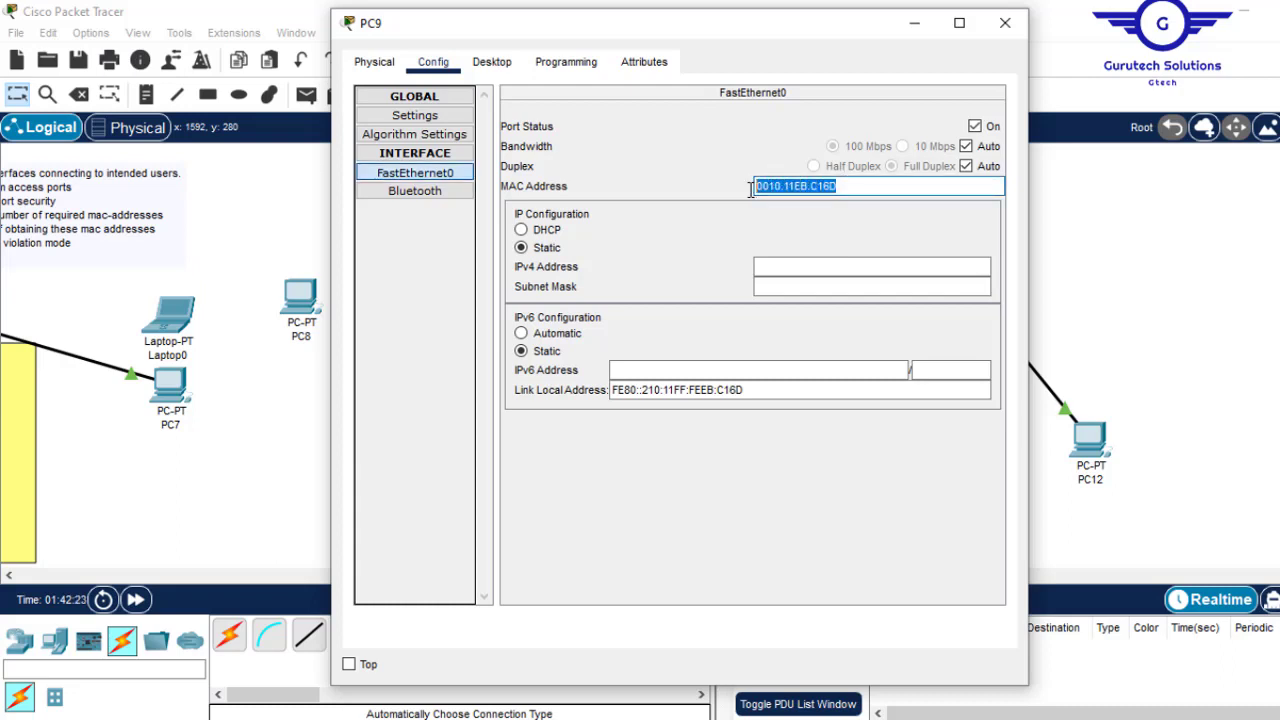
- Return to Switch3's command line and assign fa0/1 the static secure MAC address 0010.11EB.C16D
{"action": "left_click", "coordinate": [1236, 271]}
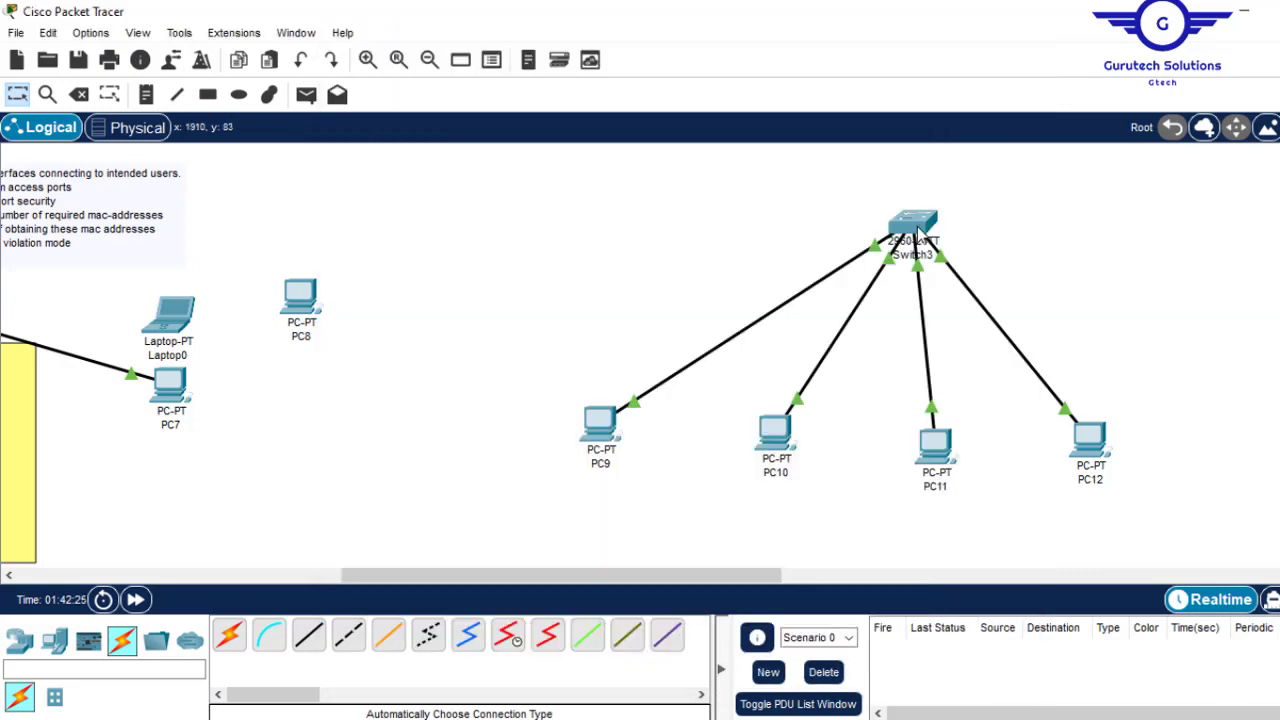
{"action": "left_click", "coordinate": [916, 226]}
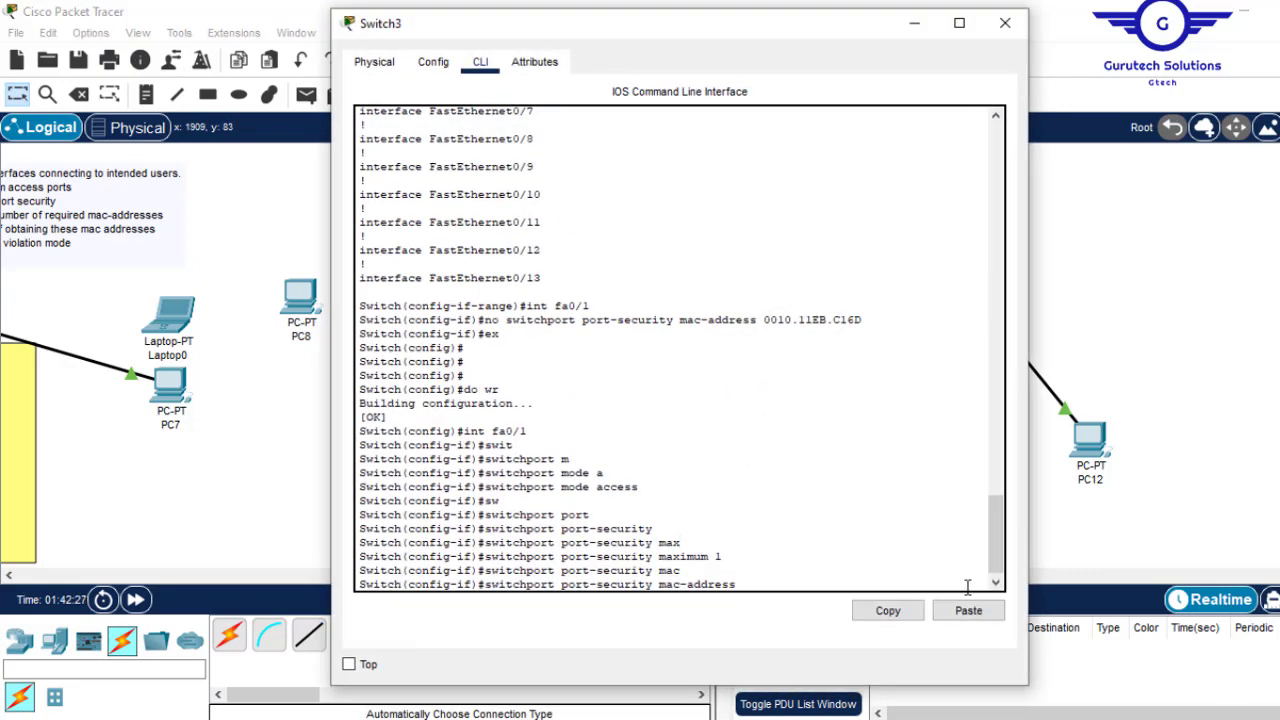
{"action": "left_click", "coordinate": [968, 610]}
{"action": "left_click_drag", "start_coordinate": [845, 584], "coordinate": [739, 580]}
{"action": "key", "text": "Return"}
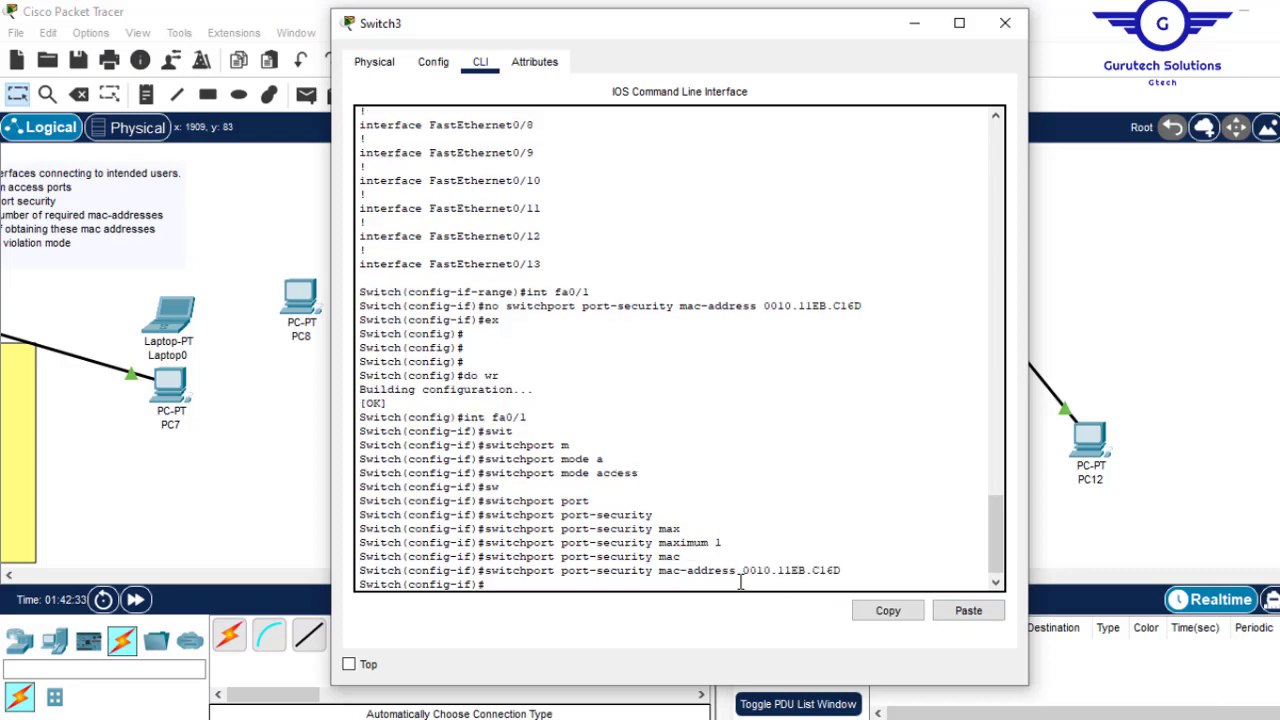
- Set fa0/1's violation mode to shutdown with switchport port-security violation shu
{"action": "type", "text": "sw"}
{"action": "key", "text": "Up"}
{"action": "key", "text": "Up"}
{"action": "key", "text": "Up"}
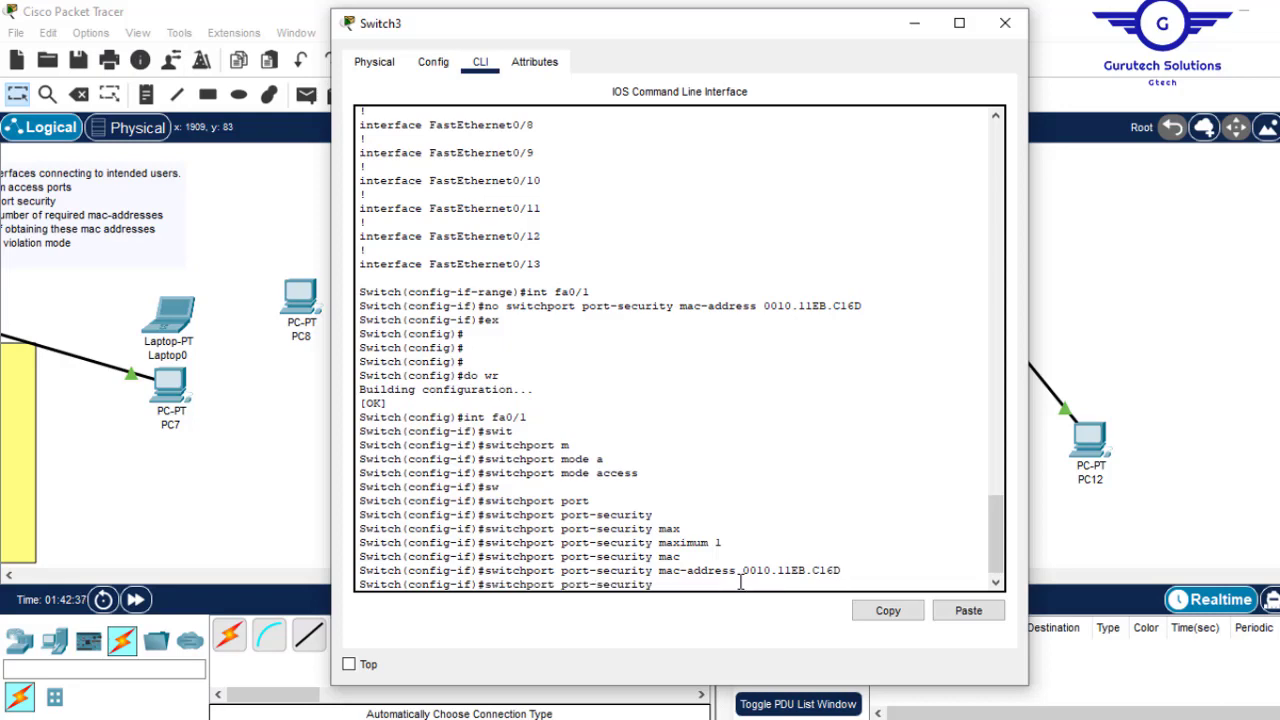
{"action": "type", "text": "vi"}
{"action": "key", "text": "Tab"}
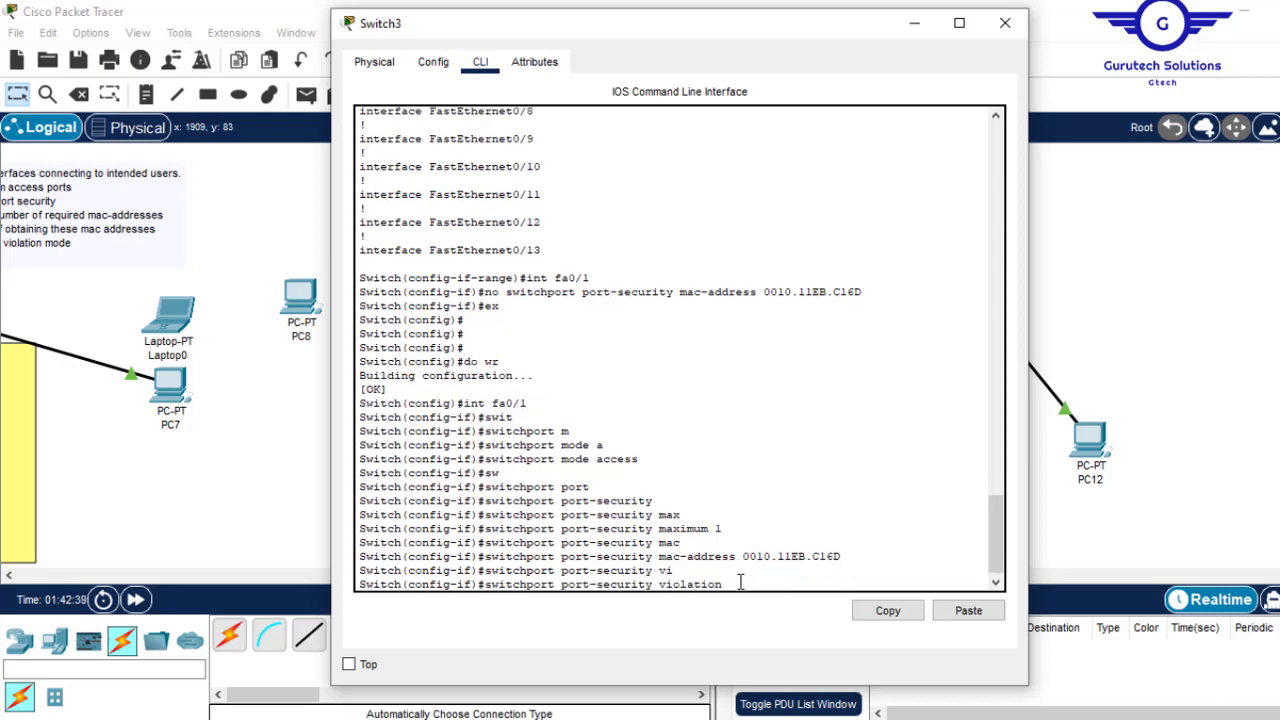
{"action": "type", "text": "shu"}
{"action": "key", "text": "Return"}
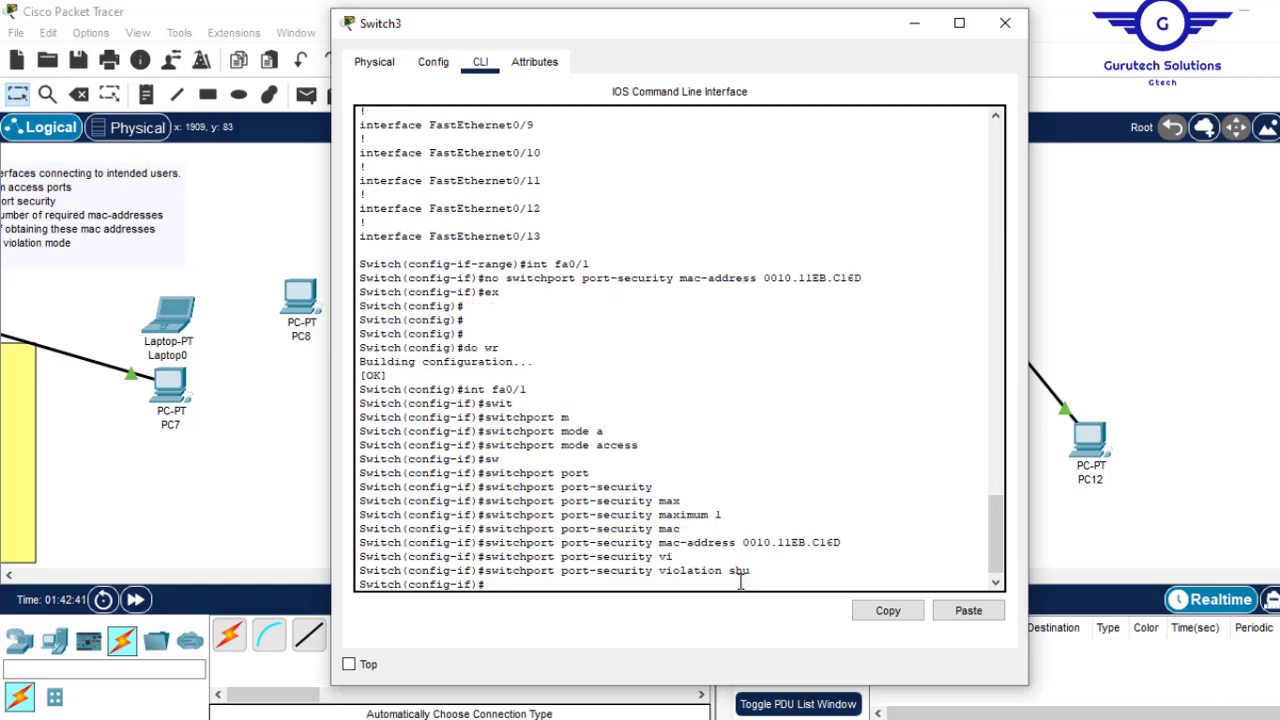
- Exit interface fa0/1 to global configuration mode
{"action": "type", "text": "ex"}
{"action": "key", "text": "Return"}
{"action": "key", "text": "Return"}
{"action": "key", "text": "Return"}
{"action": "key", "text": "Return"}
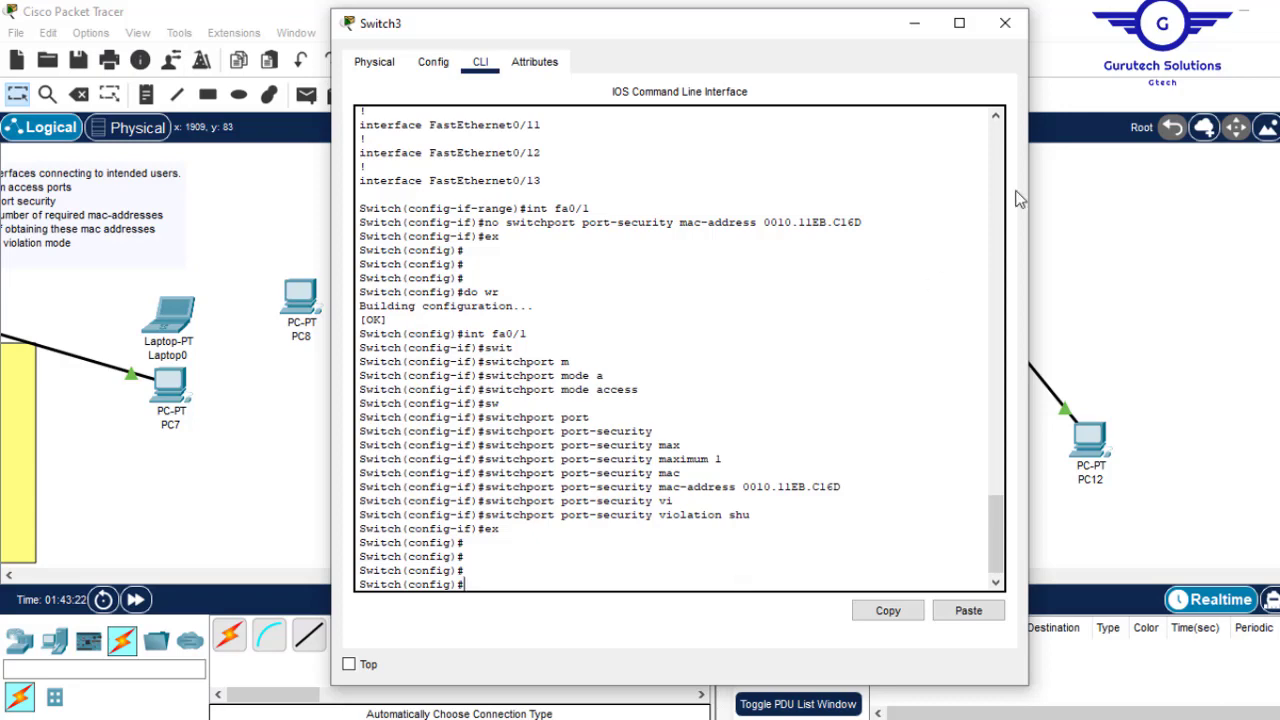
- Reopen Switch3's command line and enter interface configuration with int fa0/2
{"action": "left_click", "coordinate": [913, 22]}
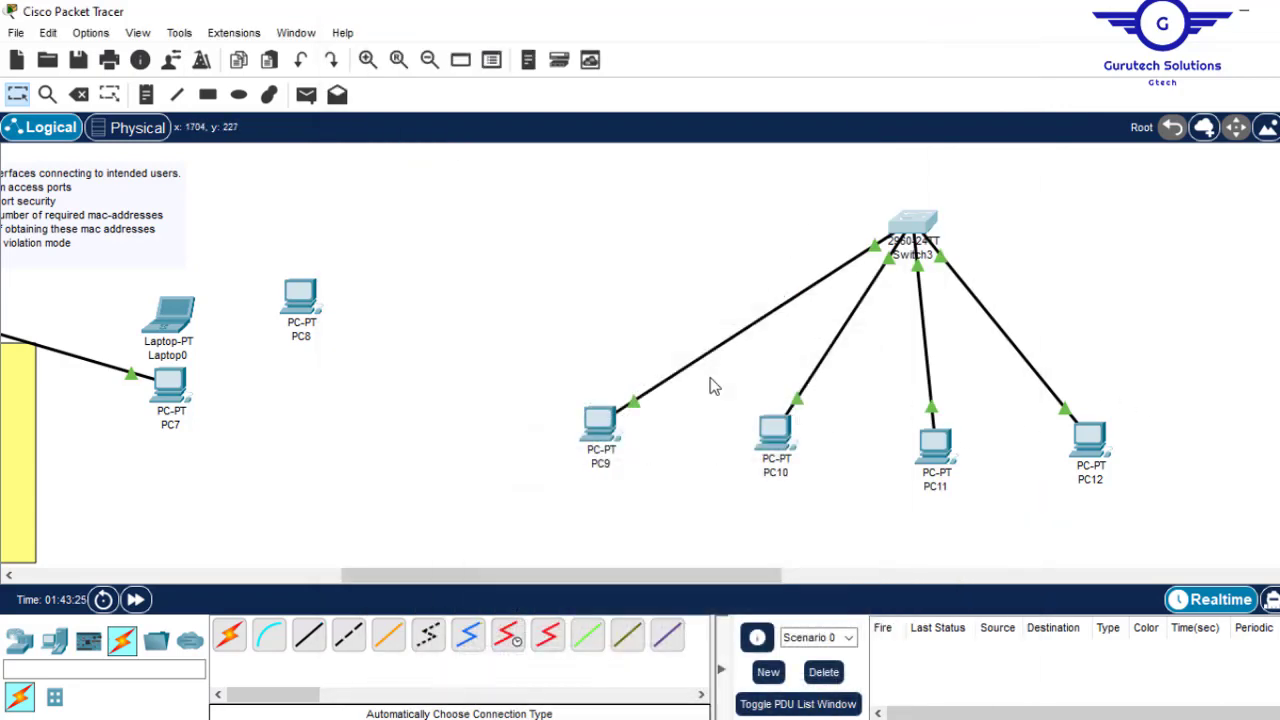
{"action": "left_click", "coordinate": [920, 220]}
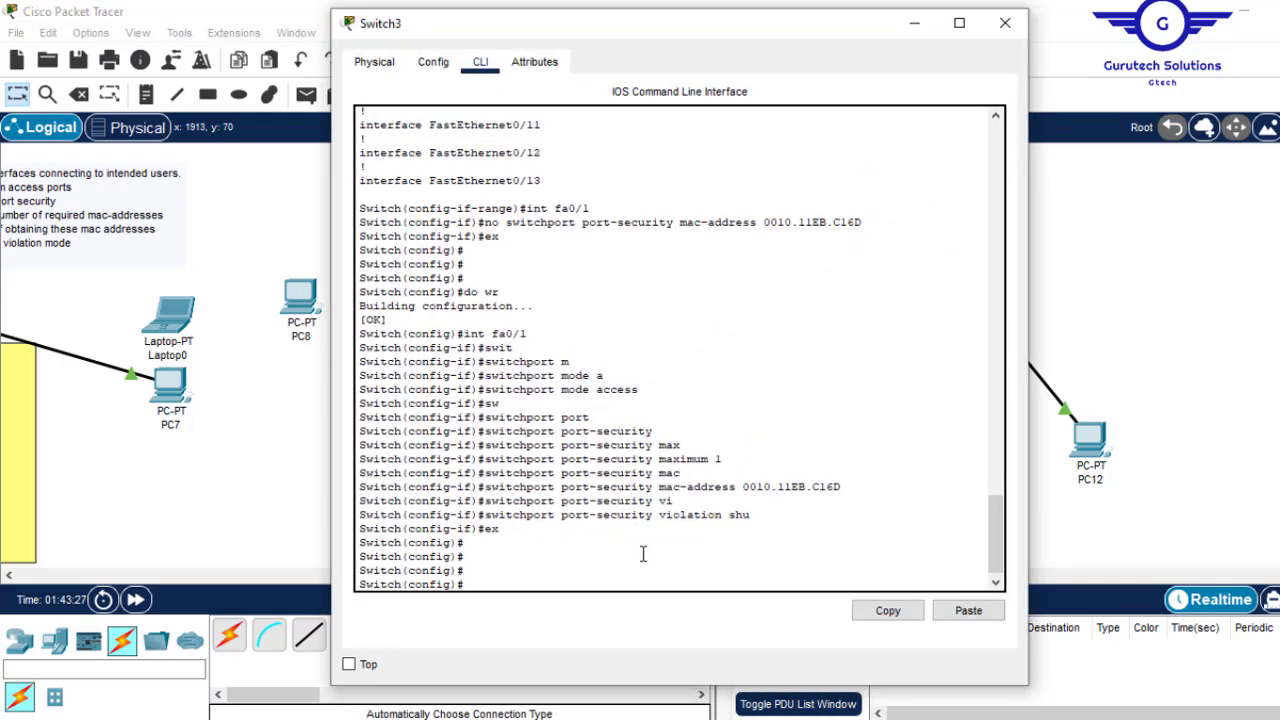
{"action": "key", "text": "Up"}
{"action": "key", "text": "Up"}
{"action": "key", "text": "Up"}
{"action": "key", "text": "Up"}
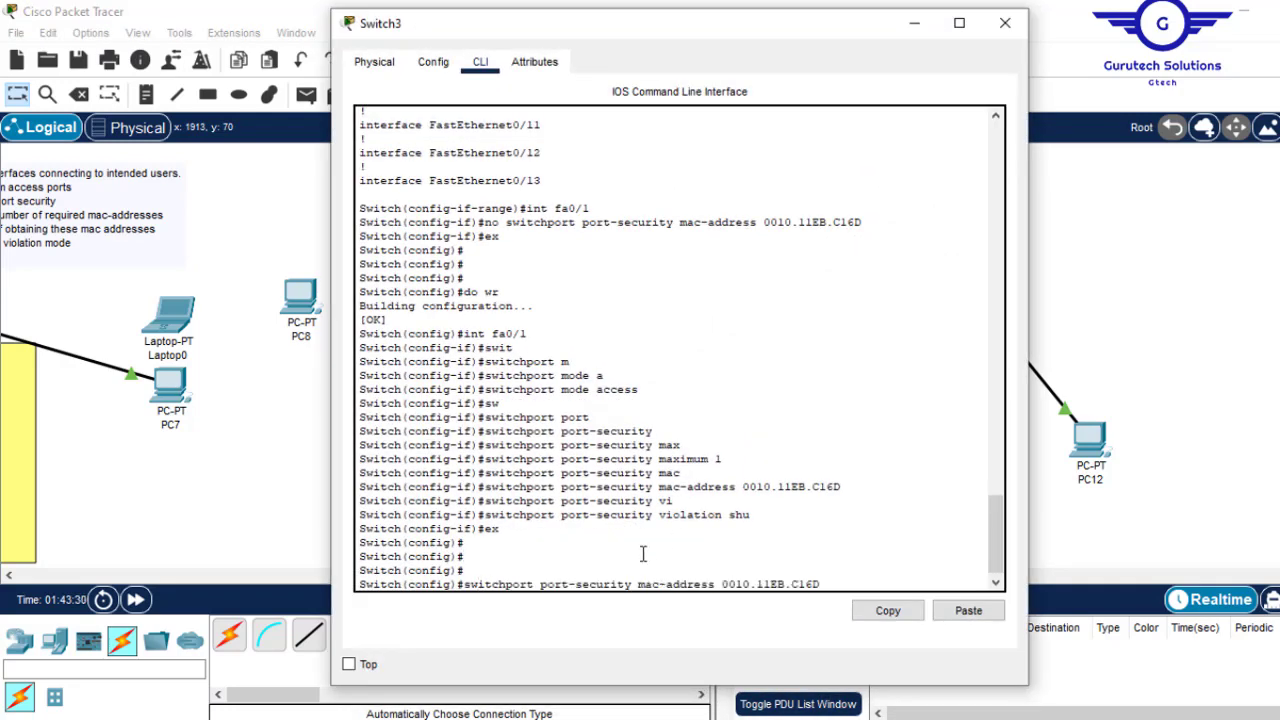
{"action": "key", "text": "BackSpace"}
{"action": "key", "text": "BackSpace"}
{"action": "key", "text": "BackSpace"}
{"action": "key", "text": "BackSpace"}
{"action": "key", "text": "BackSpace"}
{"action": "key", "text": "BackSpace"}
{"action": "key", "text": "BackSpace"}
{"action": "key", "text": "BackSpace"}
{"action": "key", "text": "BackSpace"}
{"action": "key", "text": "BackSpace"}
{"action": "key", "text": "BackSpace"}
{"action": "key", "text": "BackSpace"}
{"action": "key", "text": "BackSpace"}
{"action": "key", "text": "BackSpace"}
{"action": "key", "text": "BackSpace"}
{"action": "key", "text": "BackSpace"}
{"action": "key", "text": "BackSpace"}
{"action": "key", "text": "BackSpace"}
{"action": "key", "text": "BackSpace"}
{"action": "key", "text": "BackSpace"}
{"action": "key", "text": "Up"}
{"action": "key", "text": "Up"}
{"action": "key", "text": "Up"}
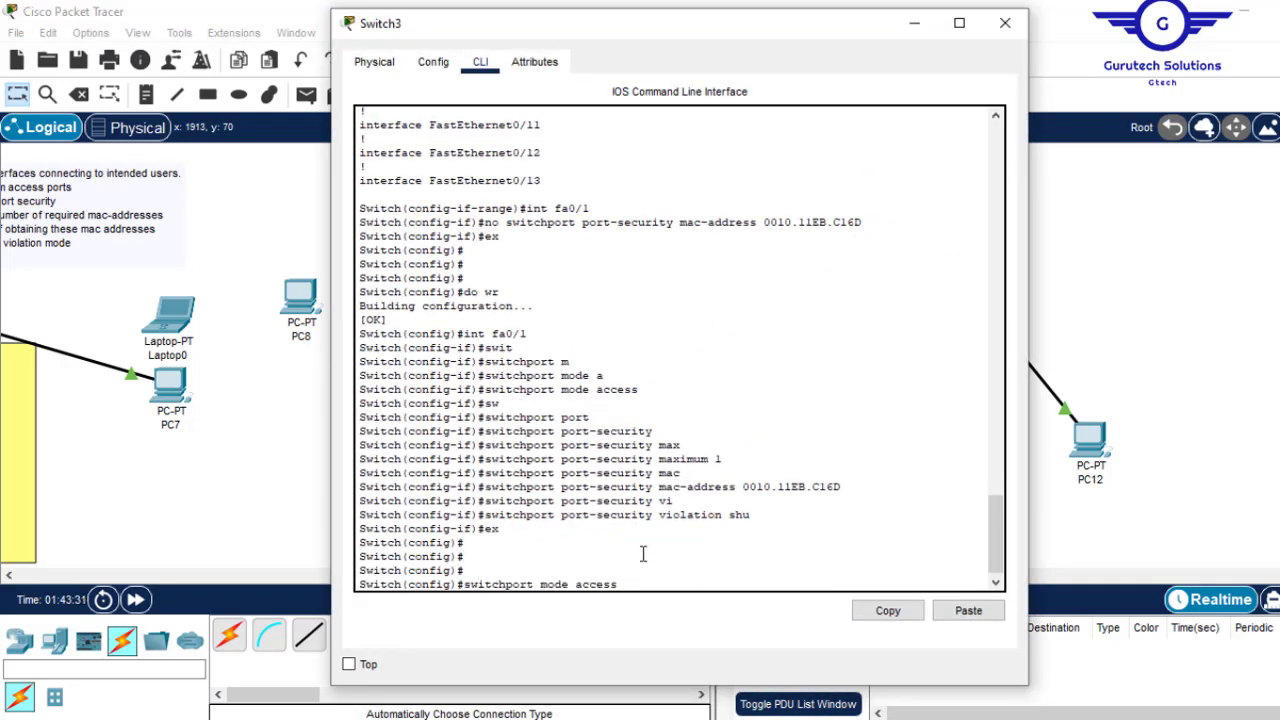
{"action": "key", "text": "BackSpace"}
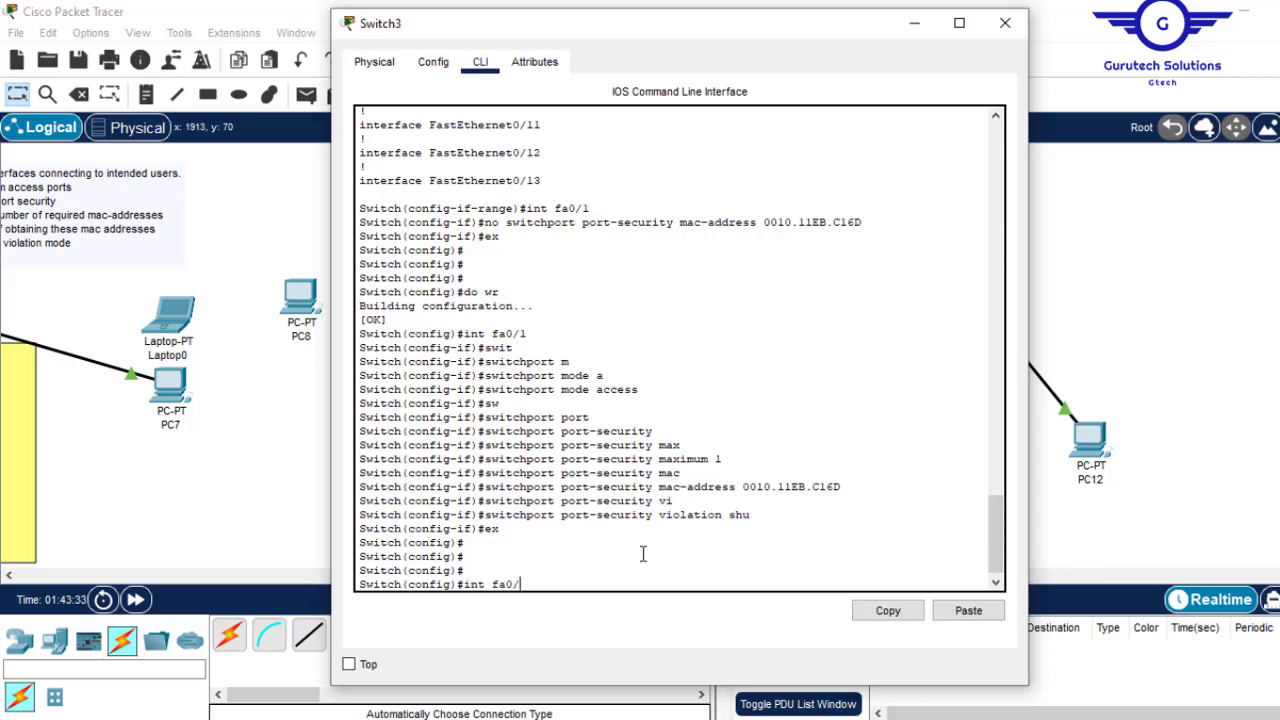
{"action": "type", "text": "2"}
{"action": "key", "text": "Return"}
- Set fa0/2 as an access port with switchport mode access
{"action": "key", "text": "Up"}
{"action": "key", "text": "Up"}
{"action": "key", "text": "Up"}
{"action": "key", "text": "Up"}
{"action": "key", "text": "Up"}
{"action": "key", "text": "Up"}
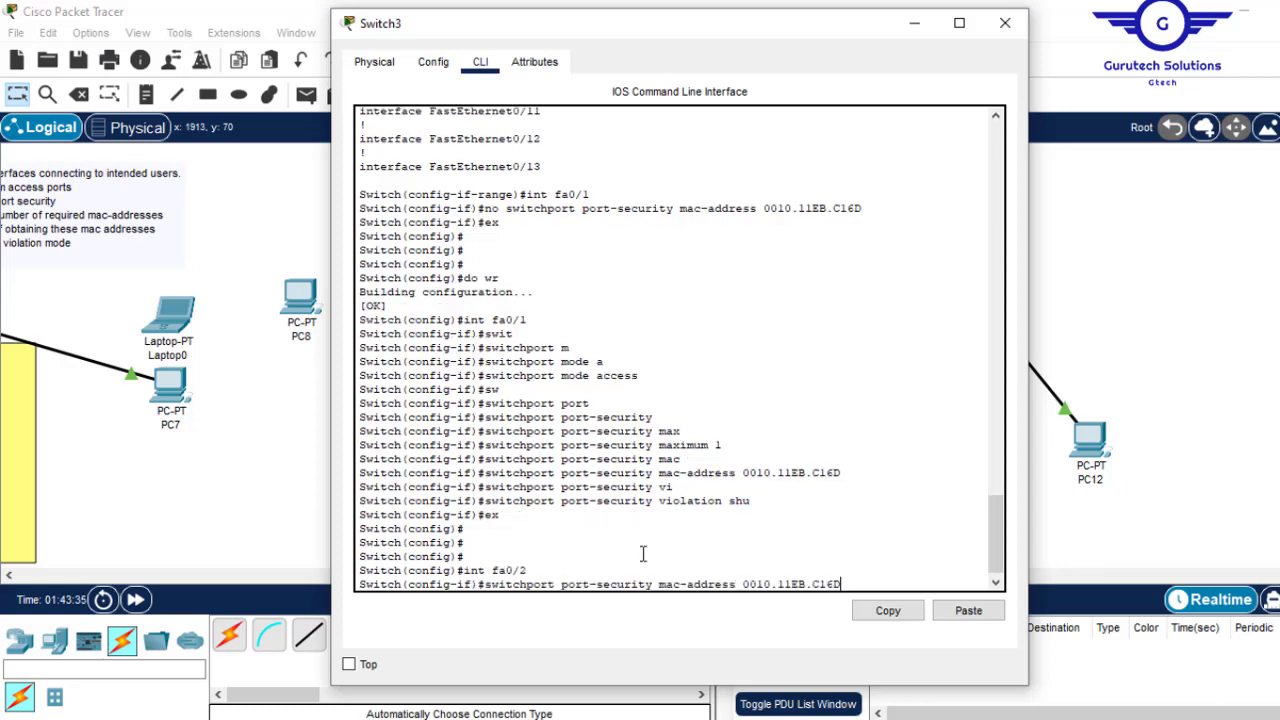
{"action": "key", "text": "Up"}
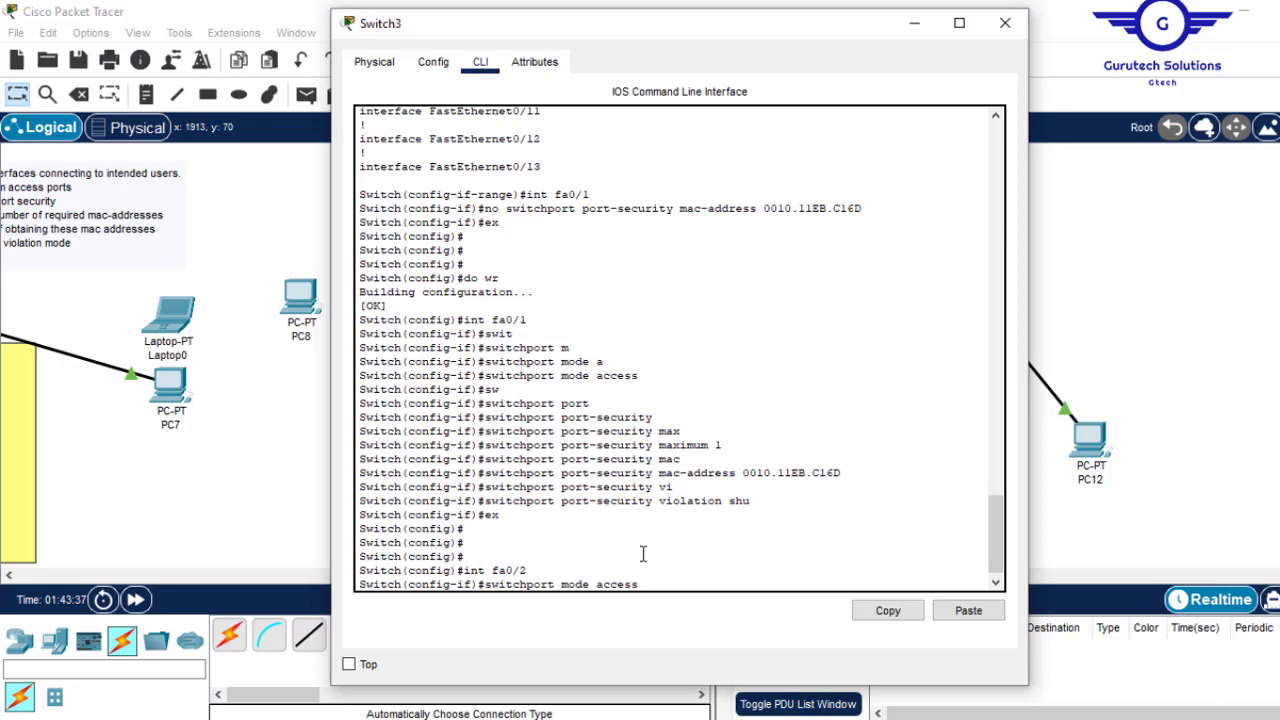
{"action": "key", "text": "Return"}
- Enable port security on fa0/2 with switchport port-security
{"action": "key", "text": "Up"}
{"action": "key", "text": "Down"}
{"action": "type", "text": "ex"}
{"action": "key", "text": "Up"}
{"action": "key", "text": "Up"}
{"action": "key", "text": "Up"}
{"action": "key", "text": "Up"}
{"action": "key", "text": "Up"}
{"action": "key", "text": "Up"}
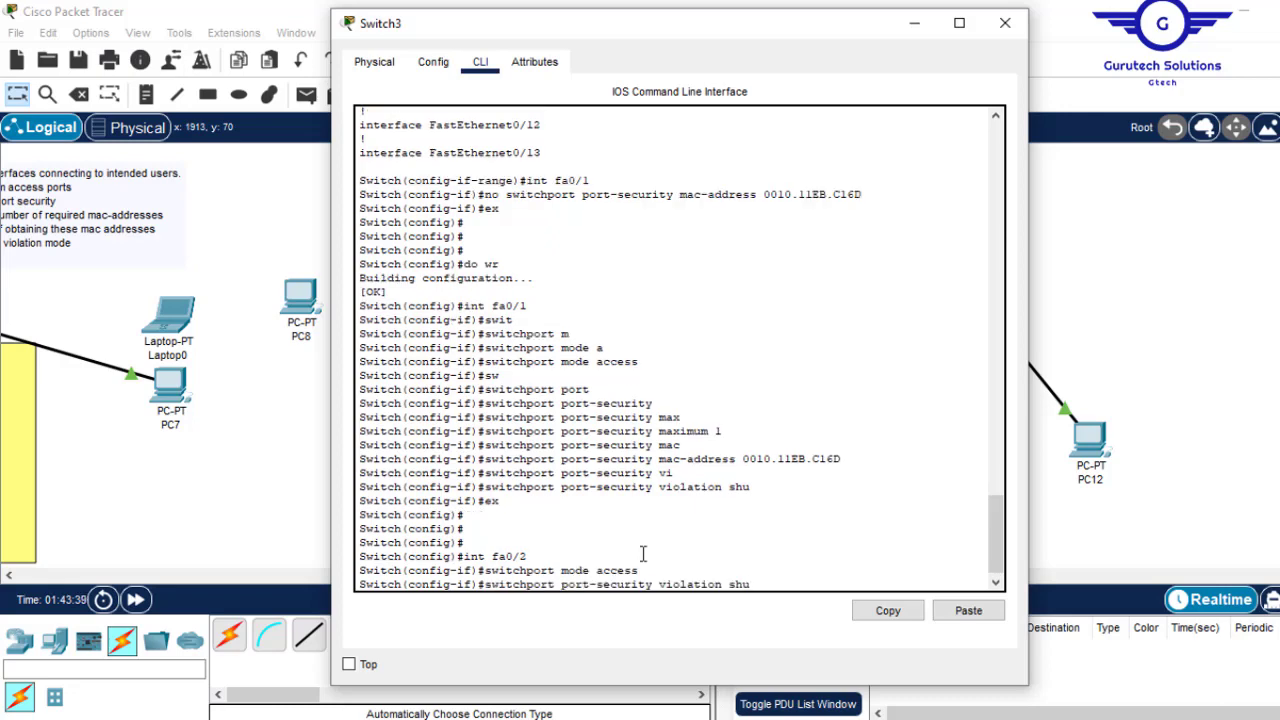
{"action": "key", "text": "BackSpace"}
{"action": "key", "text": "BackSpace"}
{"action": "key", "text": "BackSpace"}
{"action": "key", "text": "BackSpace"}
{"action": "key", "text": "BackSpace"}
{"action": "key", "text": "BackSpace"}
{"action": "key", "text": "BackSpace"}
{"action": "key", "text": "BackSpace"}
{"action": "key", "text": "BackSpace"}
{"action": "key", "text": "Return"}
- Limit fa0/2 to one MAC address with switchport port-security maximum 1
{"action": "key", "text": "Up"}
{"action": "key", "text": "Up"}
{"action": "key", "text": "Up"}
{"action": "key", "text": "Up"}
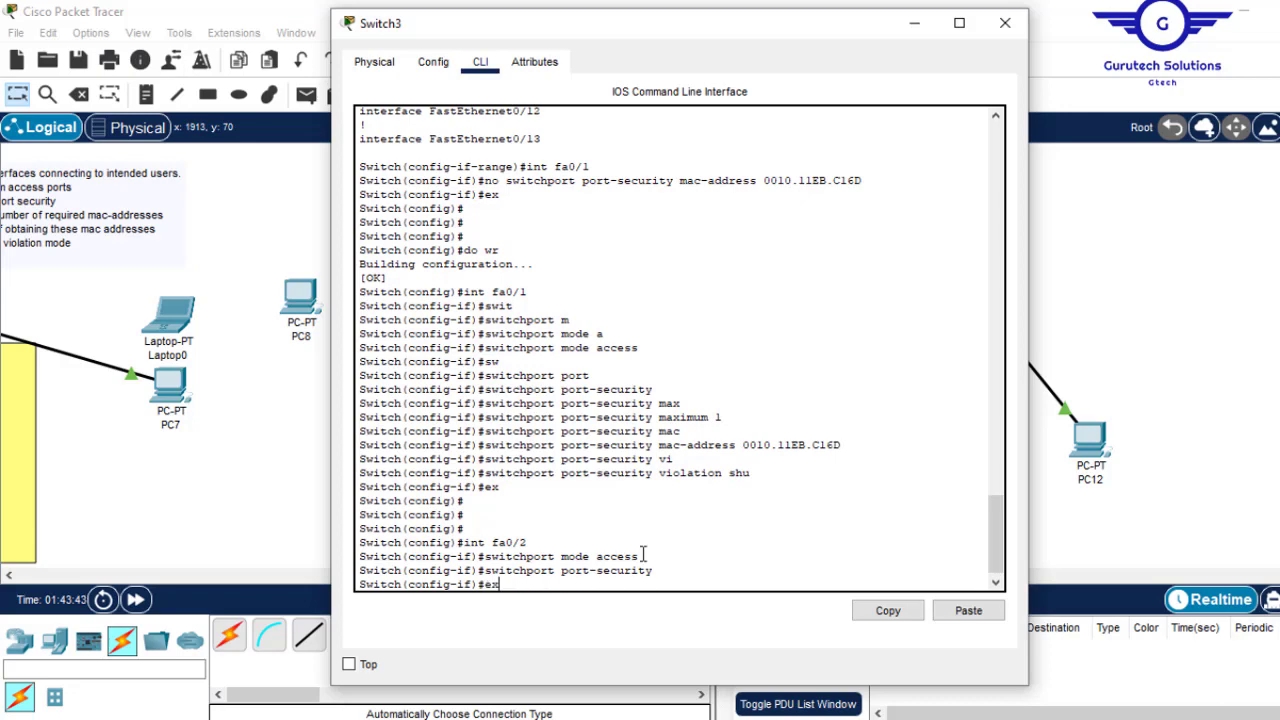
{"action": "key", "text": "Up"}
{"action": "key", "text": "Up"}
{"action": "key", "text": "Up"}
{"action": "key", "text": "Up"}
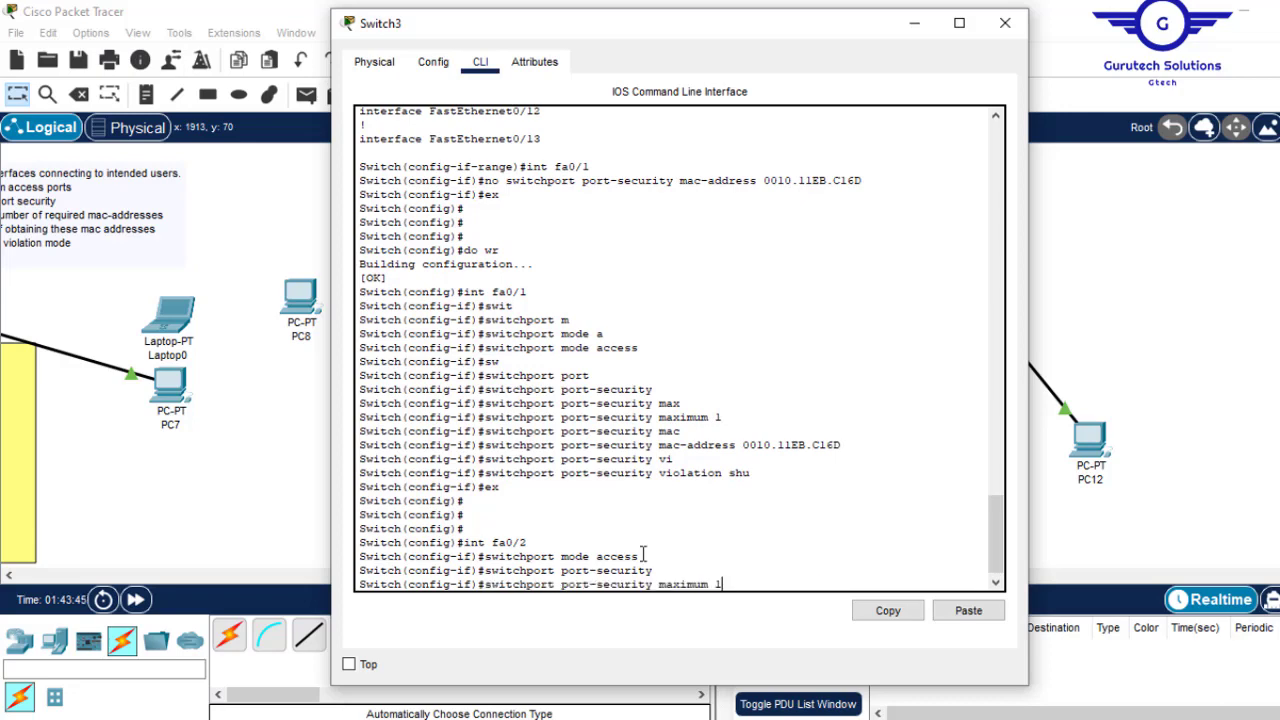
{"action": "key", "text": "Return"}
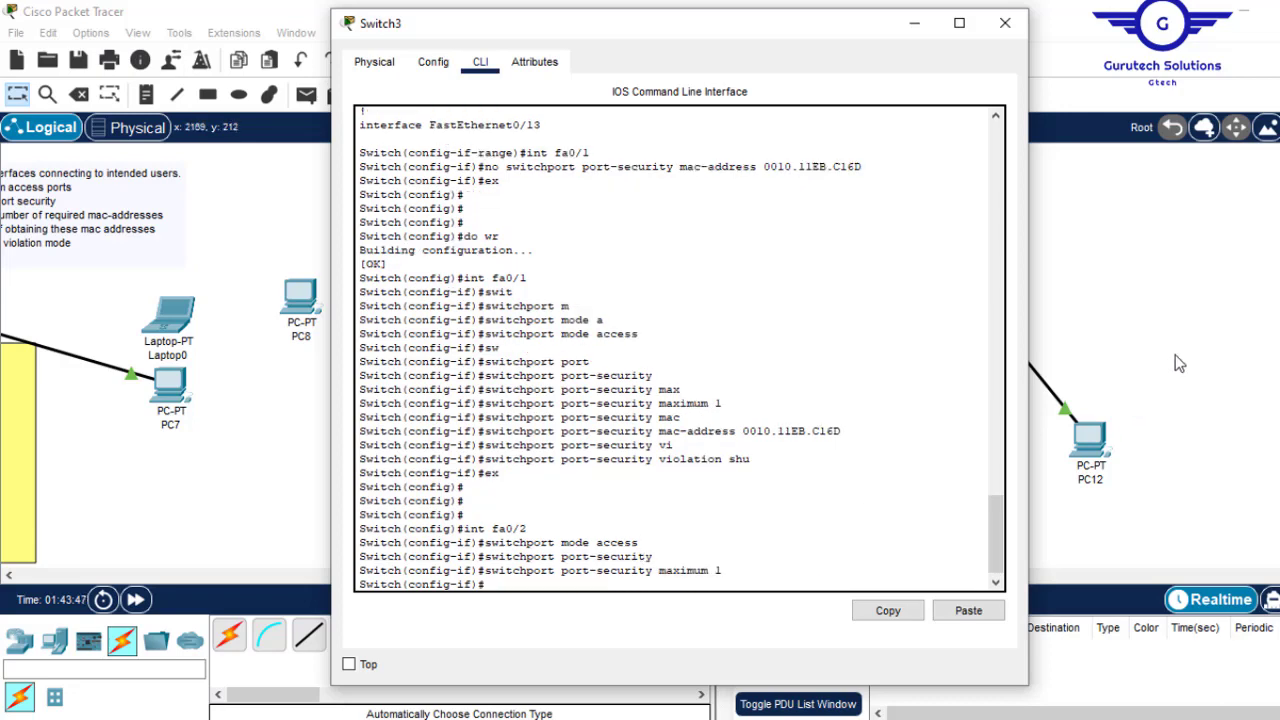
- Recall the switchport port-security mac-address command on fa0/2 and erase PC9's address from it
{"action": "key", "text": "Up"}
{"action": "key", "text": "Up"}
{"action": "key", "text": "Up"}
{"action": "key", "text": "Up"}
{"action": "key", "text": "Up"}
{"action": "key", "text": "Up"}
{"action": "key", "text": "Up"}
{"action": "key", "text": "BackSpace"}
{"action": "key", "text": "BackSpace"}
{"action": "key", "text": "BackSpace"}
{"action": "key", "text": "BackSpace"}
{"action": "key", "text": "BackSpace"}
{"action": "key", "text": "BackSpace"}
{"action": "key", "text": "BackSpace"}
{"action": "key", "text": "BackSpace"}
{"action": "key", "text": "BackSpace"}
{"action": "key", "text": "BackSpace"}
{"action": "key", "text": "BackSpace"}
{"action": "key", "text": "BackSpace"}
{"action": "key", "text": "BackSpace"}
{"action": "key", "text": "BackSpace"}
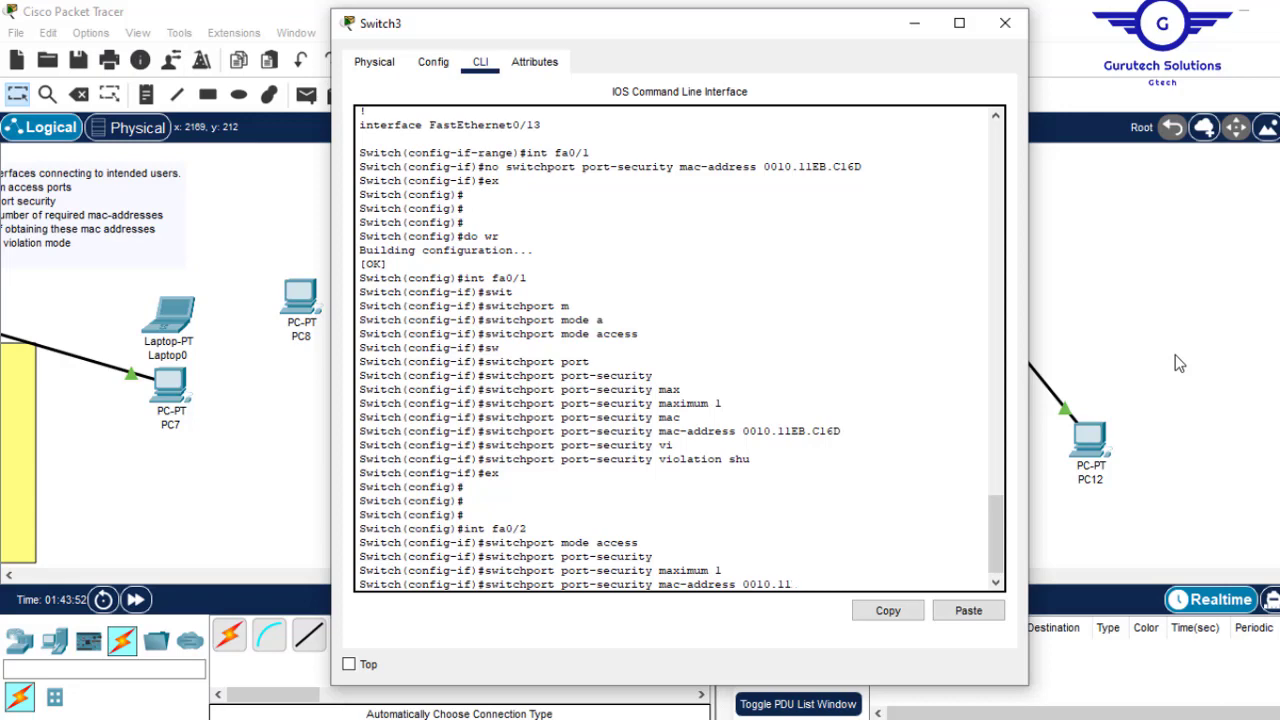
- Copy the MAC address of PC10's FastEthernet0 interface from its configuration
{"action": "left_click", "coordinate": [1252, 277]}
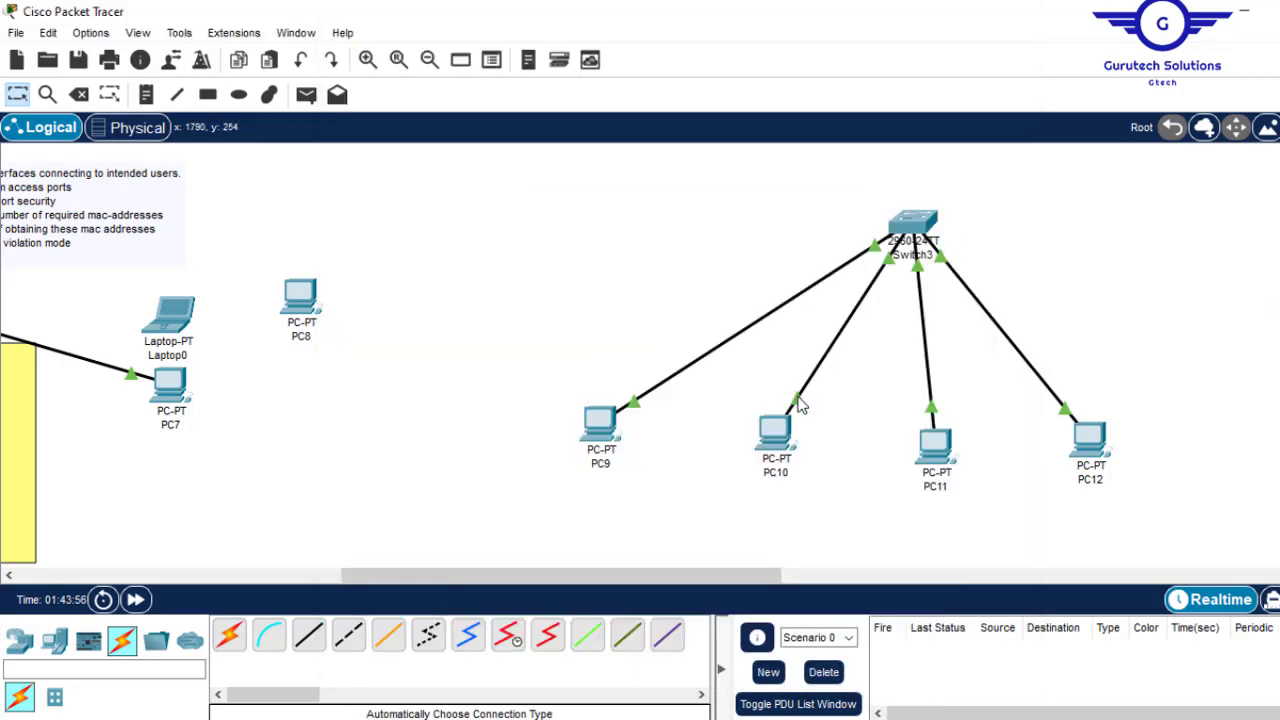
{"action": "left_click", "coordinate": [778, 449]}
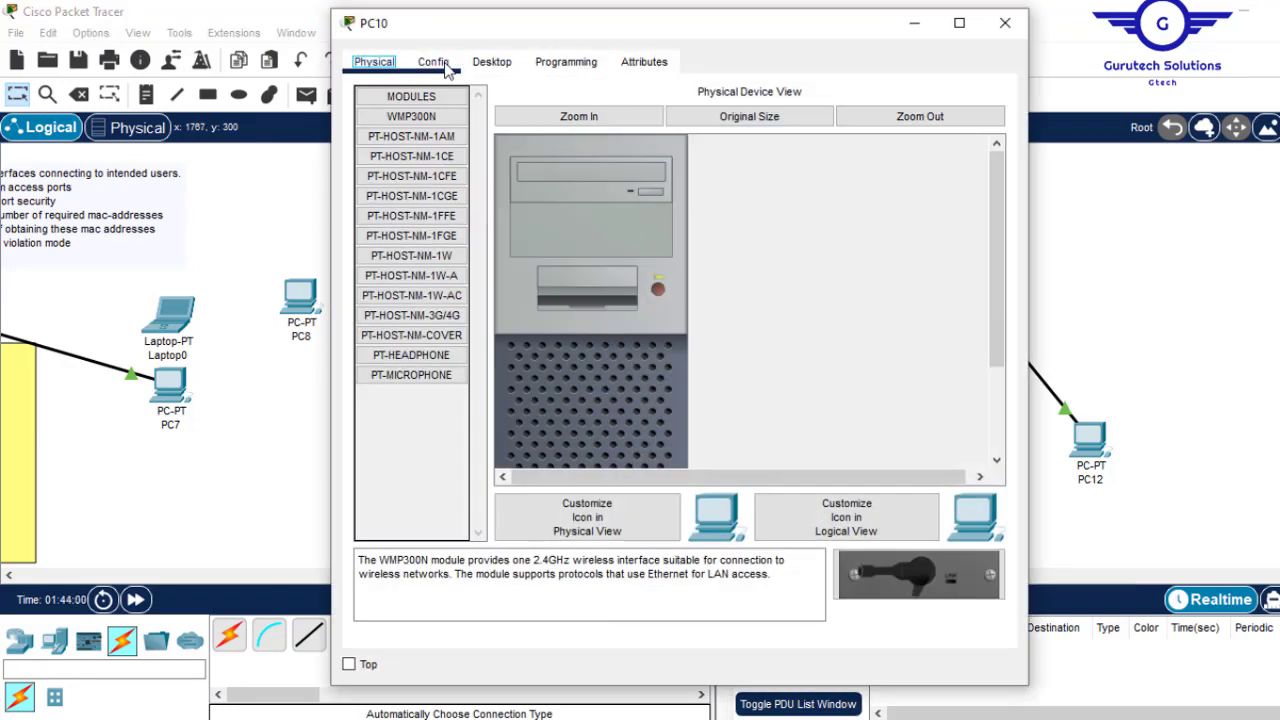
{"action": "left_click", "coordinate": [446, 64]}
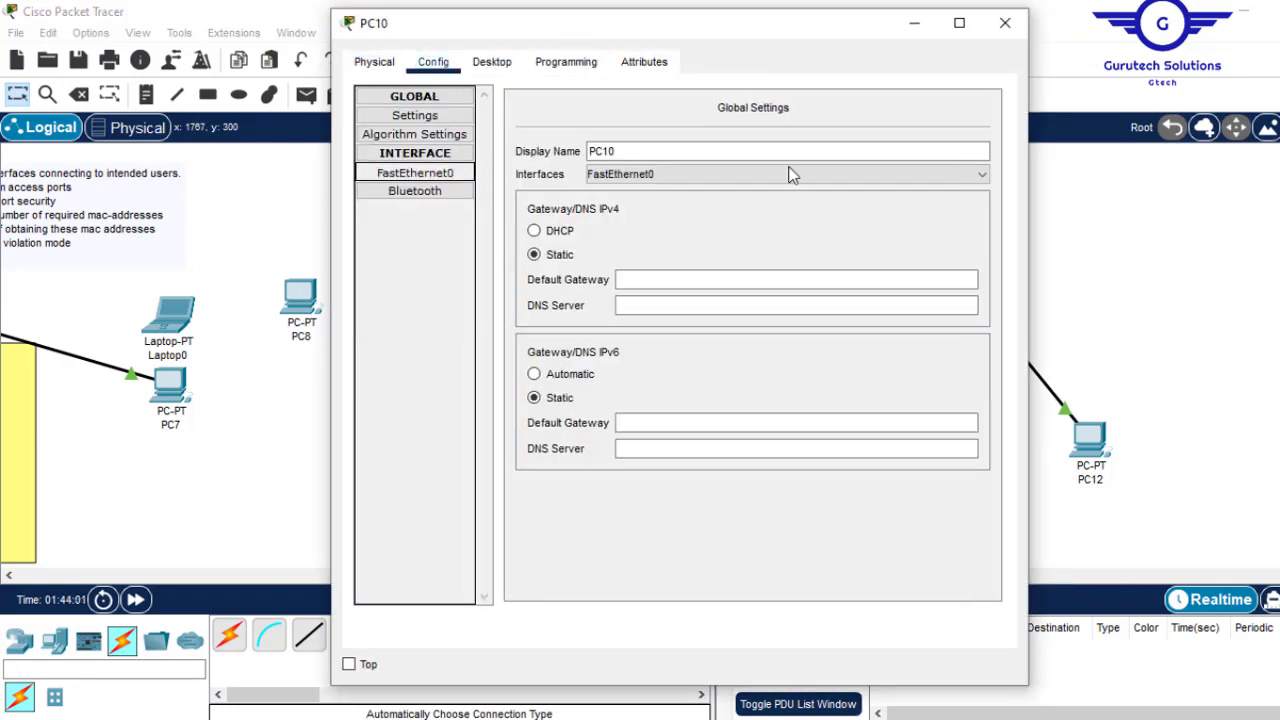
{"action": "left_click_drag", "start_coordinate": [857, 186], "coordinate": [715, 182]}
{"action": "key", "text": "ctrl+c"}
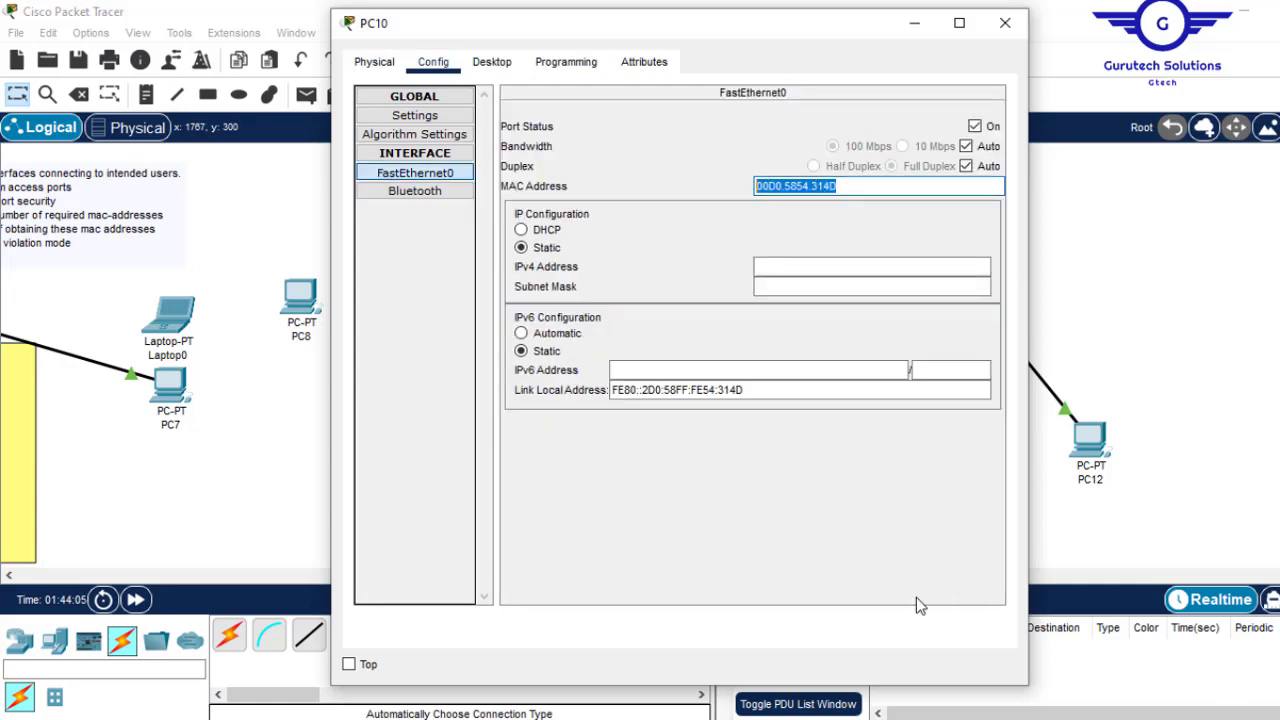
- Return to Switch3's command line and assign fa0/2 the static secure MAC address 00D0.5854.314D
{"action": "left_click", "coordinate": [1005, 22]}
{"action": "left_click", "coordinate": [907, 226]}
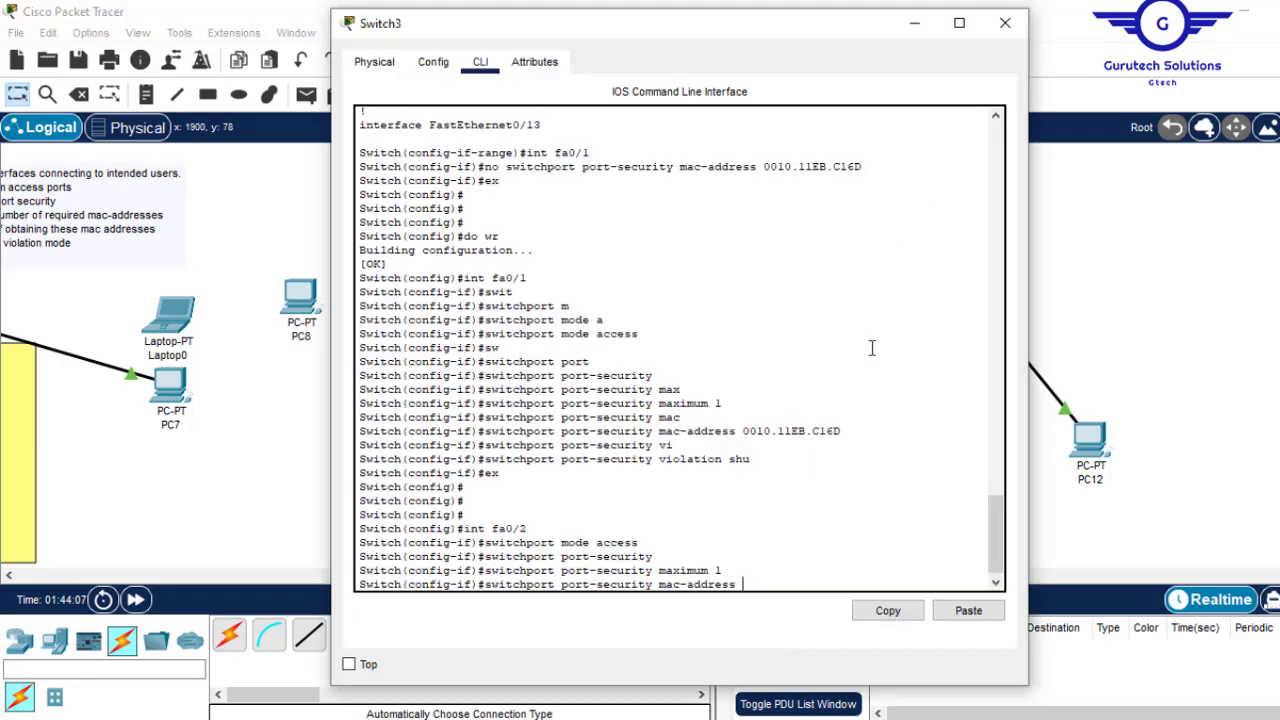
{"action": "left_click", "coordinate": [968, 610]}
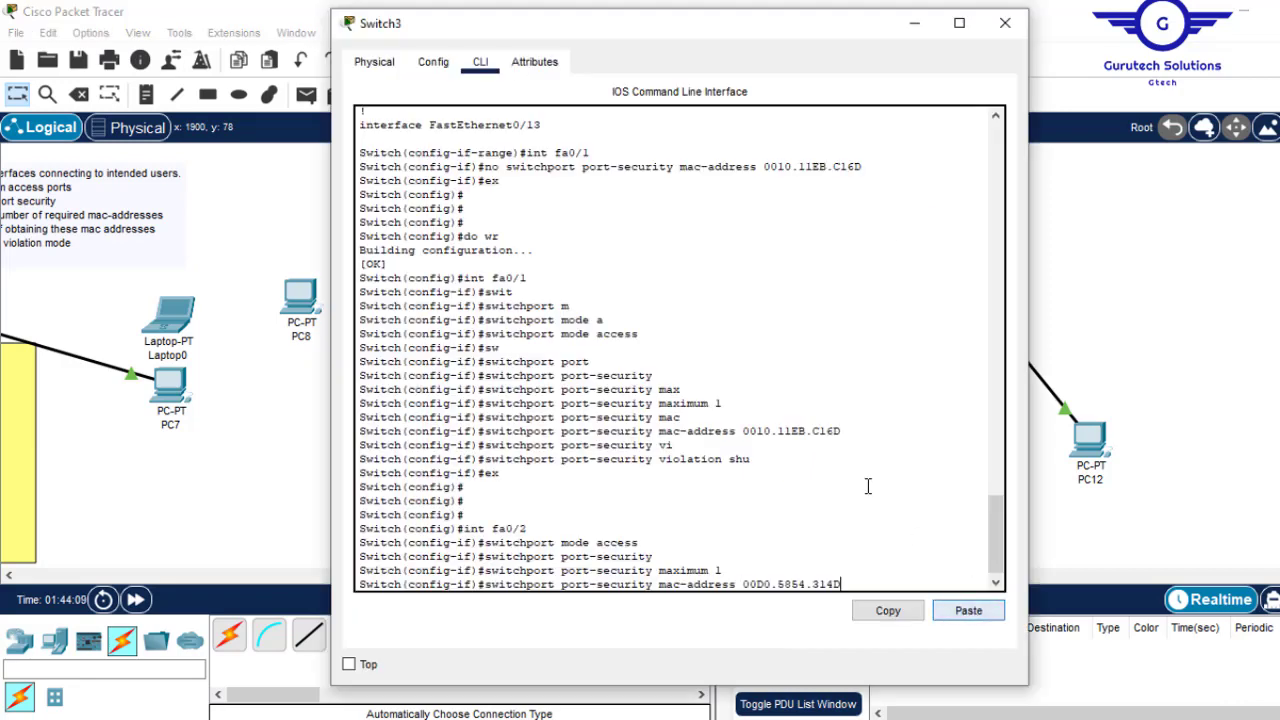
{"action": "key", "text": "Return"}
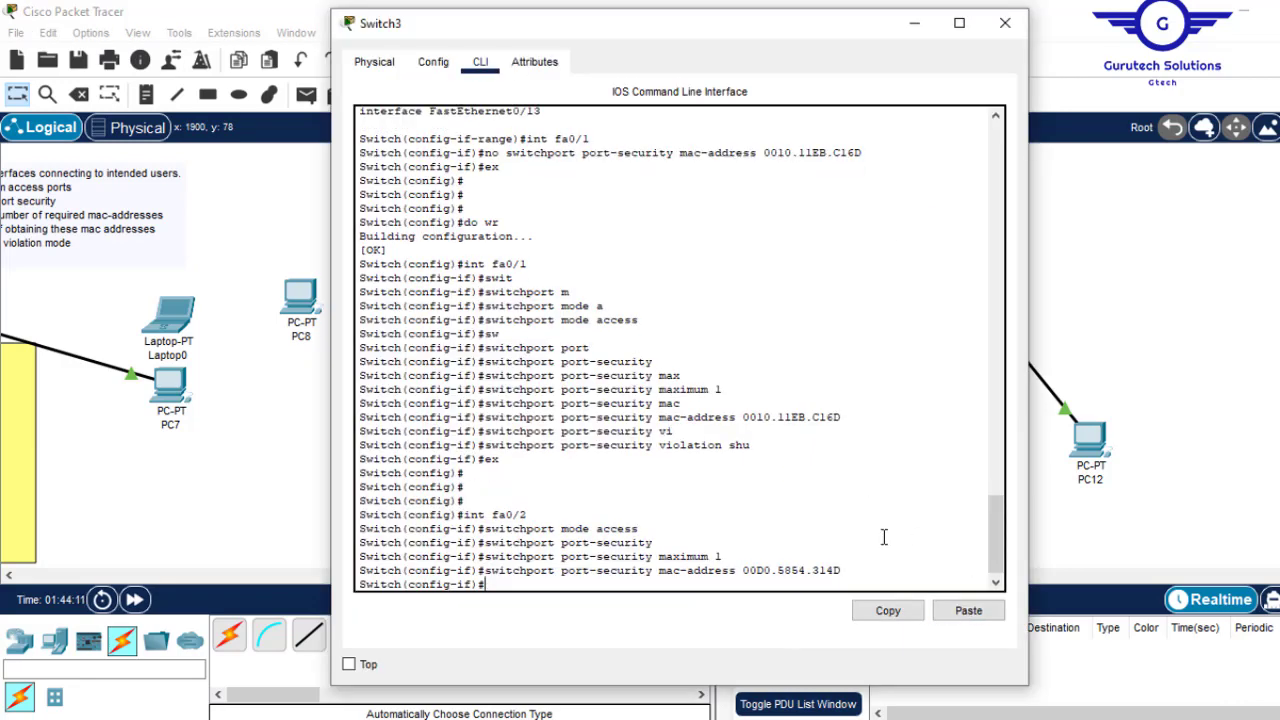
- Set fa0/2's violation mode to shutdown with switchport port-security violation shu
{"action": "key", "text": "Up"}
{"action": "key", "text": "Up"}
{"action": "key", "text": "Up"}
{"action": "key", "text": "Up"}
{"action": "key", "text": "Up"}
{"action": "key", "text": "Up"}
{"action": "key", "text": "Up"}
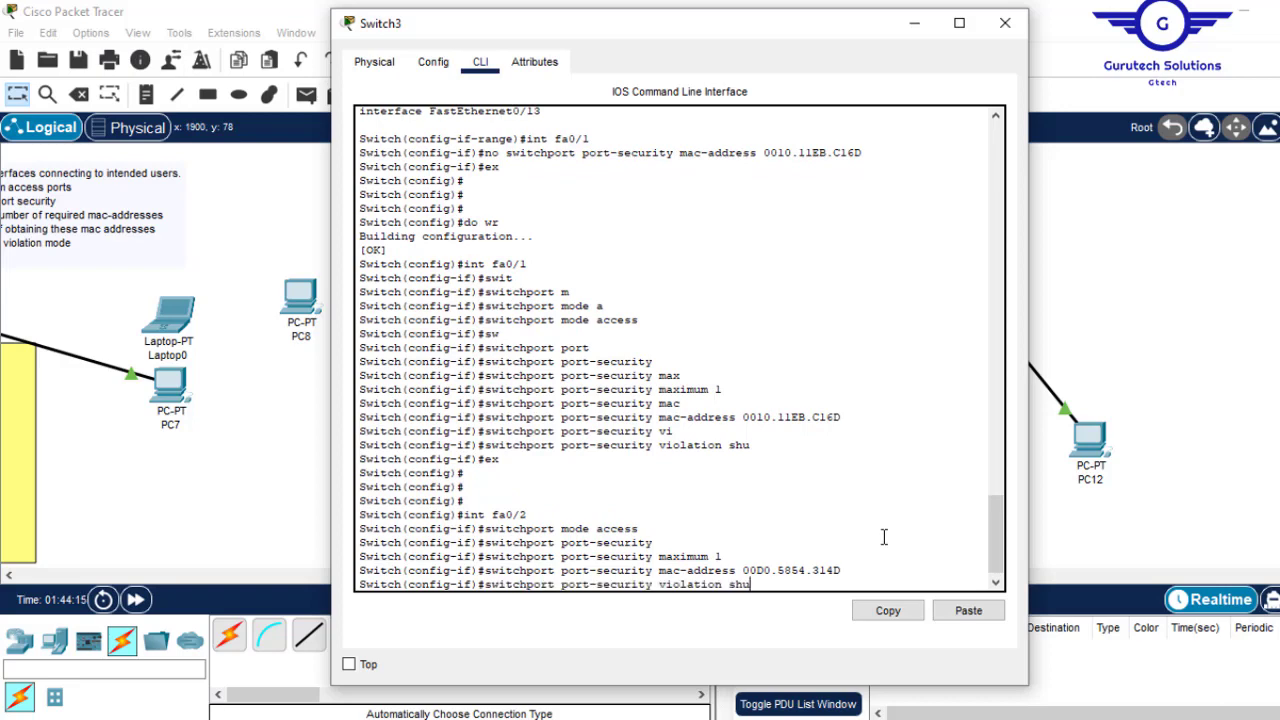
{"action": "key", "text": "Return"}
- Exit interface fa0/2 to global configuration mode and save the configuration with do wr
{"action": "type", "text": "ex"}
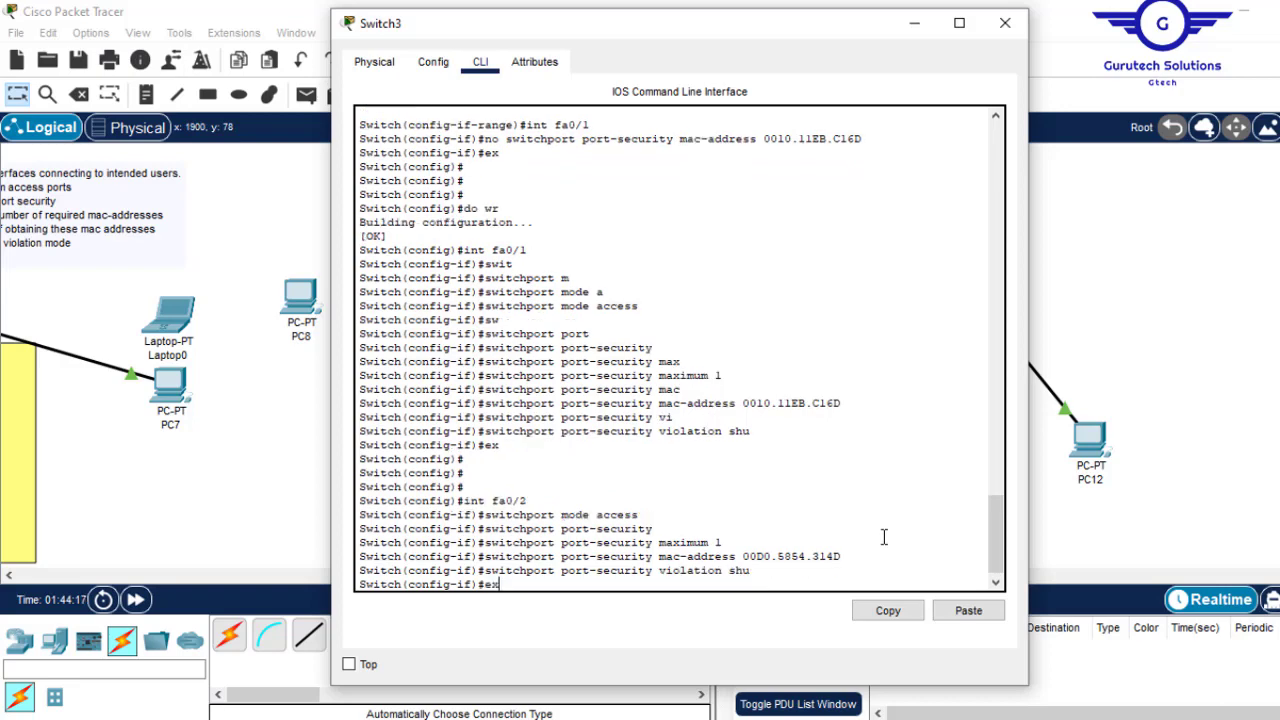
{"action": "key", "text": "Return"}
{"action": "key", "text": "Return"}
{"action": "key", "text": "Return"}
{"action": "type", "text": "do wr"}
{"action": "key", "text": "Return"}
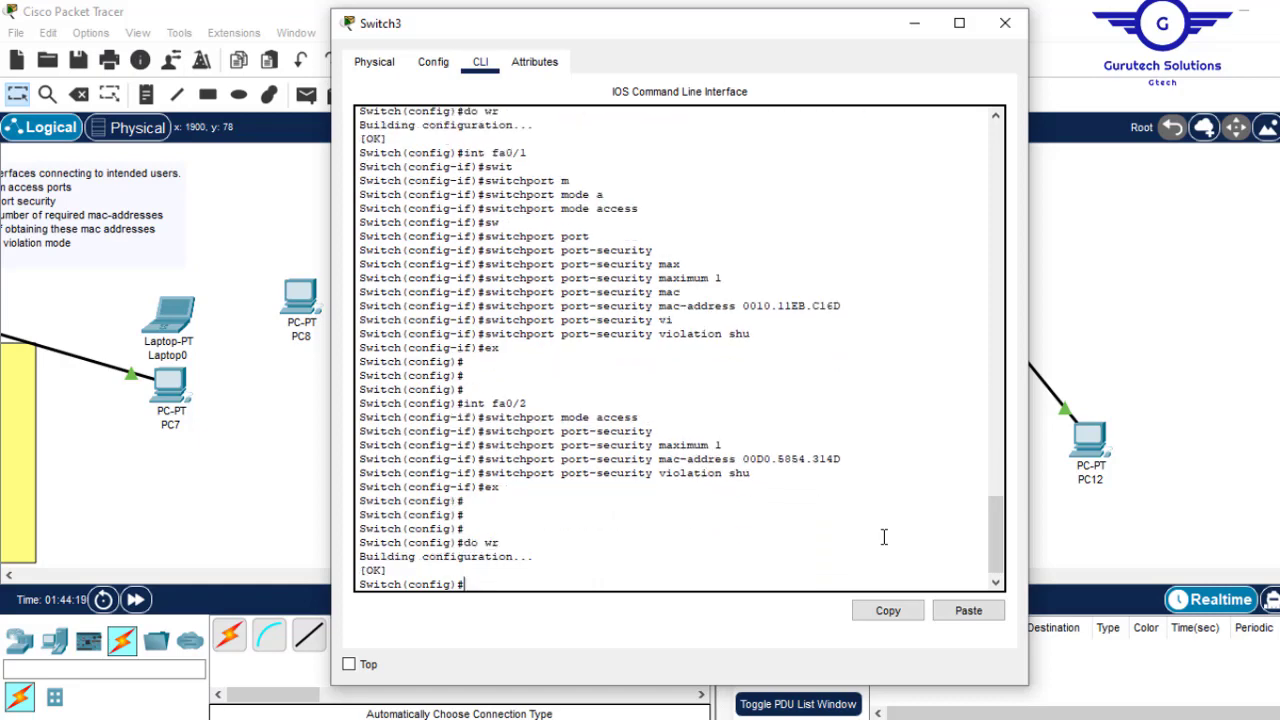
- Review the static secure MAC address command for fa0/1 in Switch3's command history
{"action": "left_click", "coordinate": [1004, 24]}
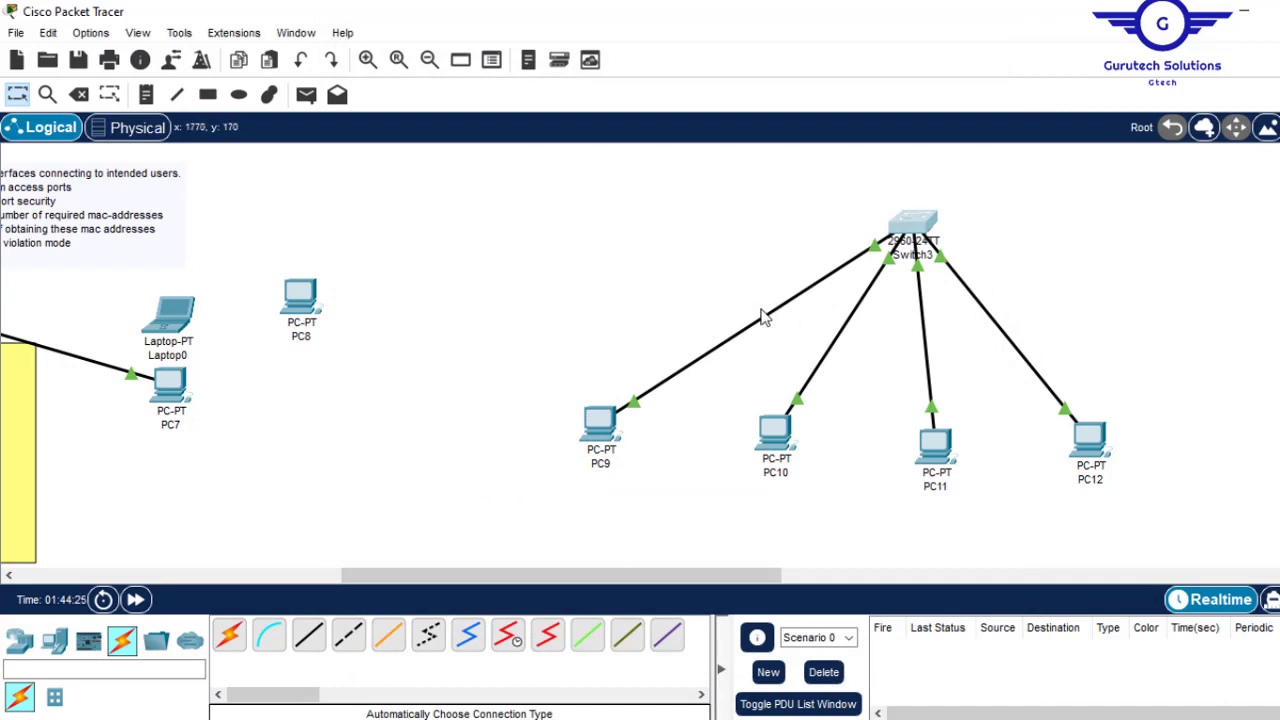
{"action": "left_click", "coordinate": [921, 224]}
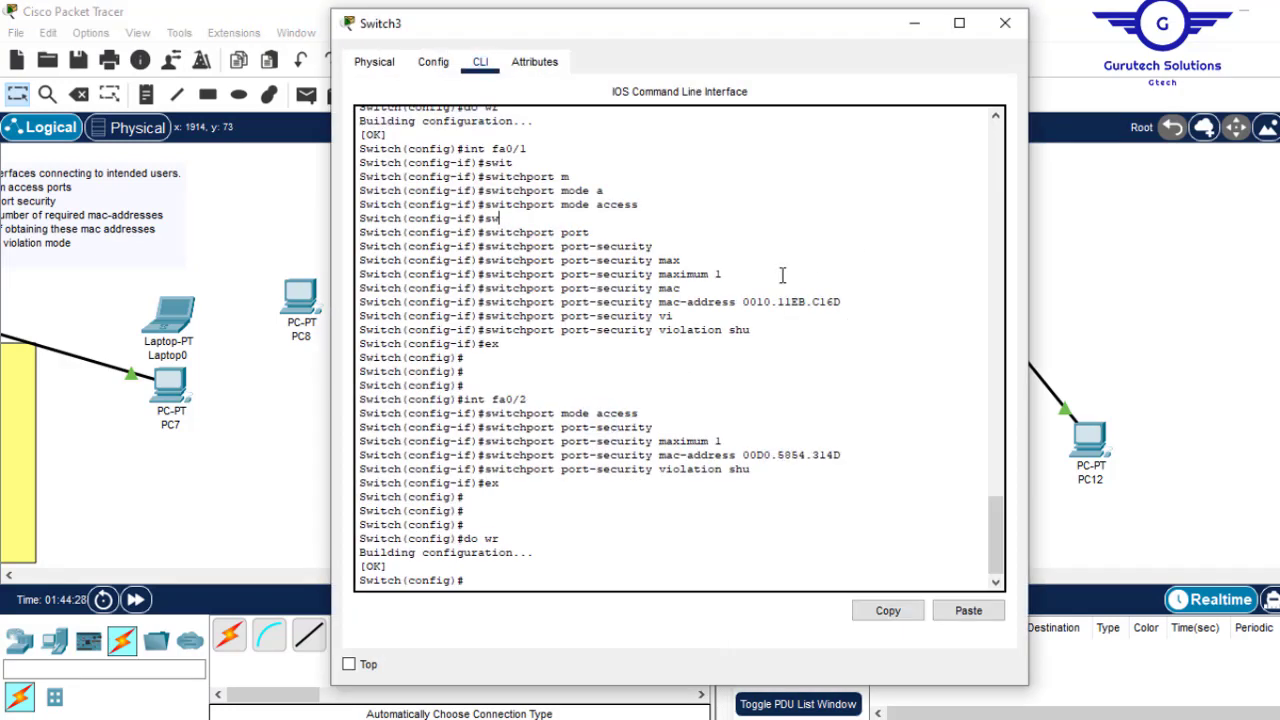
{"action": "left_click_drag", "start_coordinate": [859, 304], "coordinate": [744, 306]}
{"action": "left_click", "coordinate": [1146, 234]}
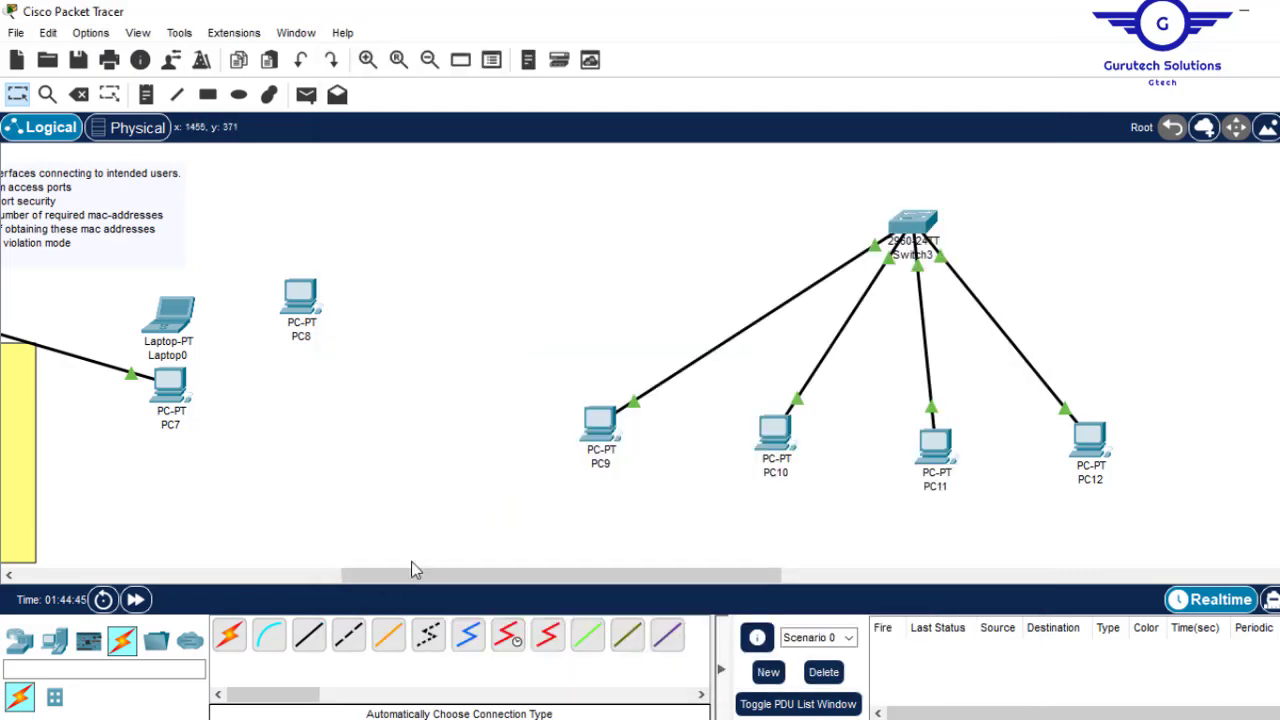
- Examine the maximum MAC address setting for interface range fa0/1-2 in Switch0's command history
{"action": "left_click_drag", "start_coordinate": [385, 583], "coordinate": [103, 582]}
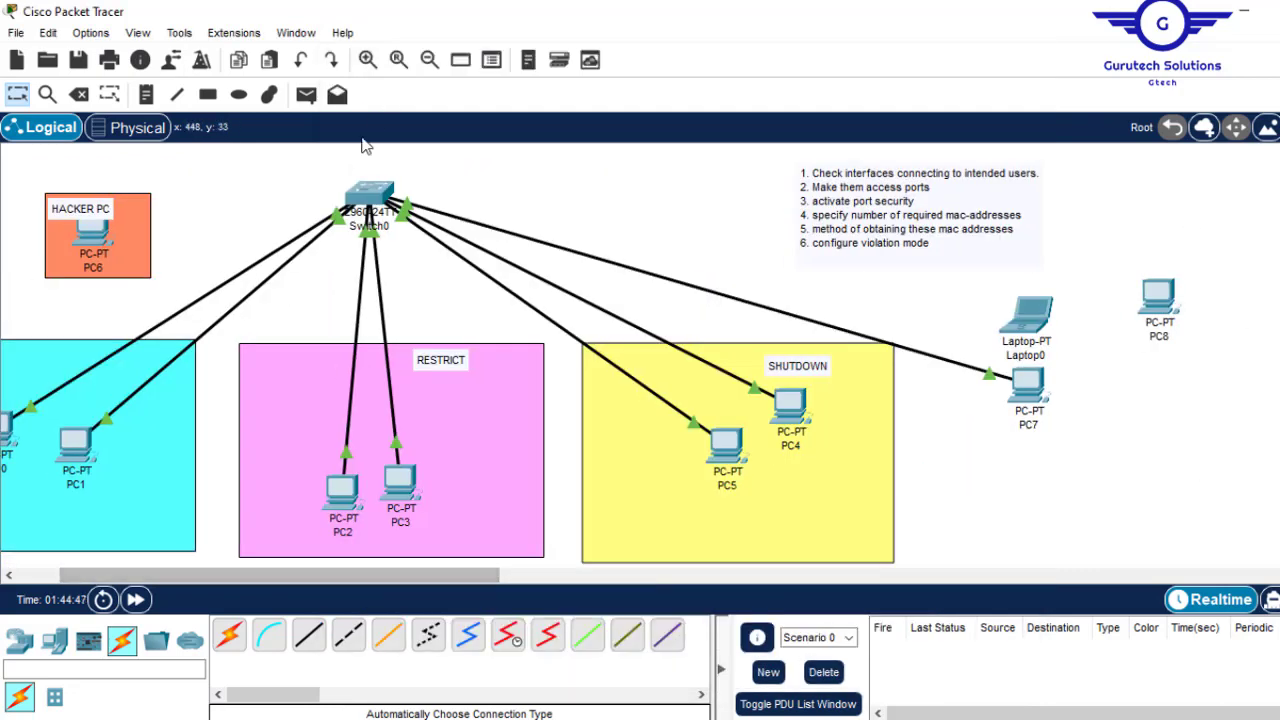
{"action": "left_click", "coordinate": [369, 198]}
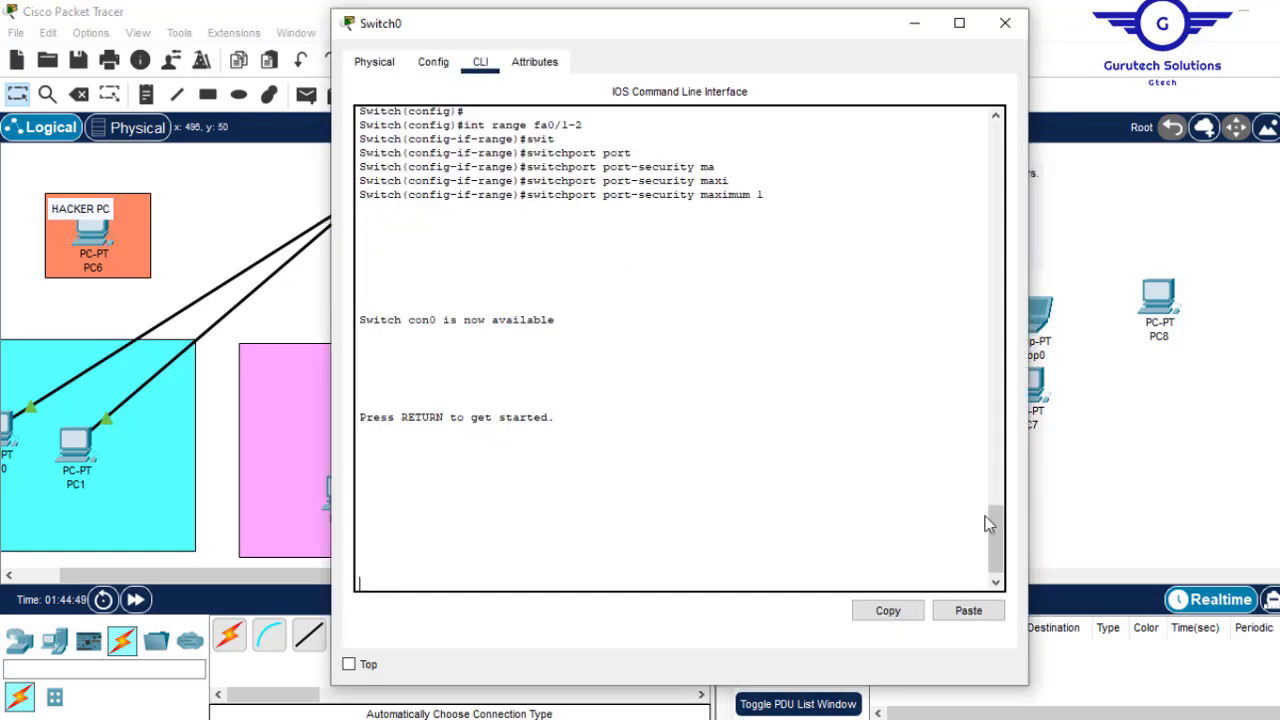
{"action": "scroll", "coordinate": [995, 565], "scroll_direction": "up", "scroll_amount": 5}
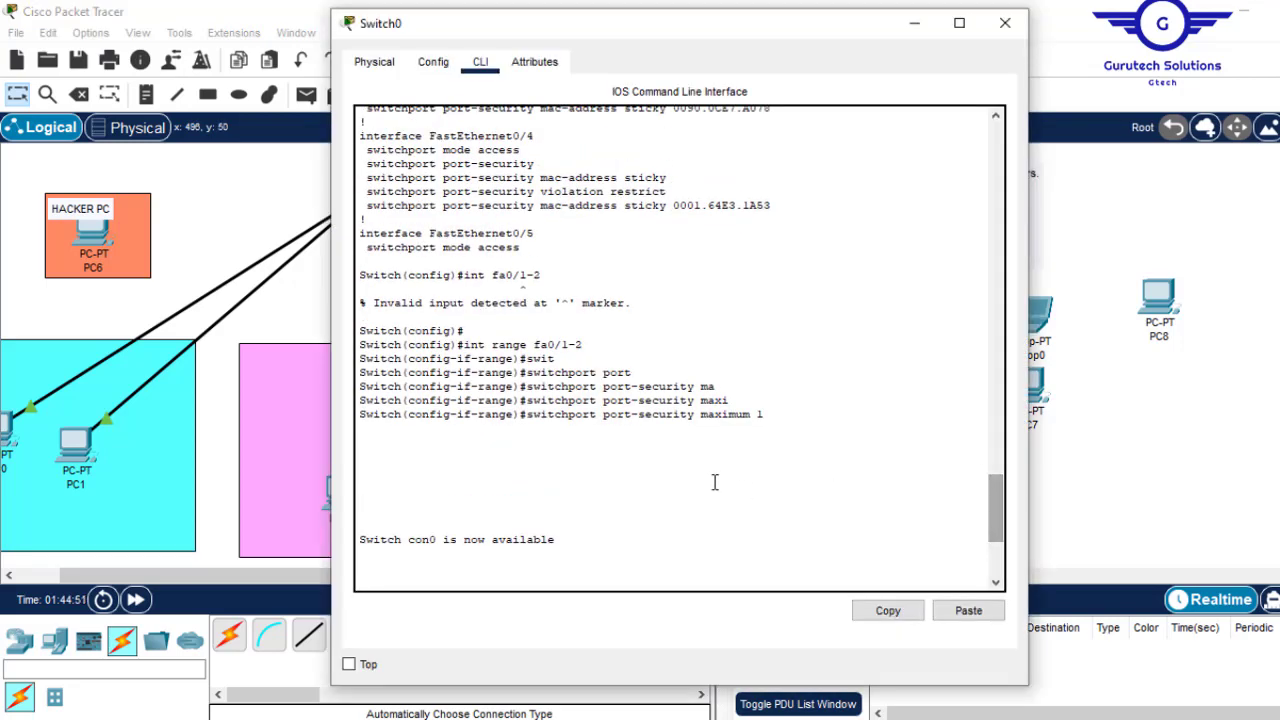
{"action": "left_click_drag", "start_coordinate": [764, 413], "coordinate": [738, 413]}
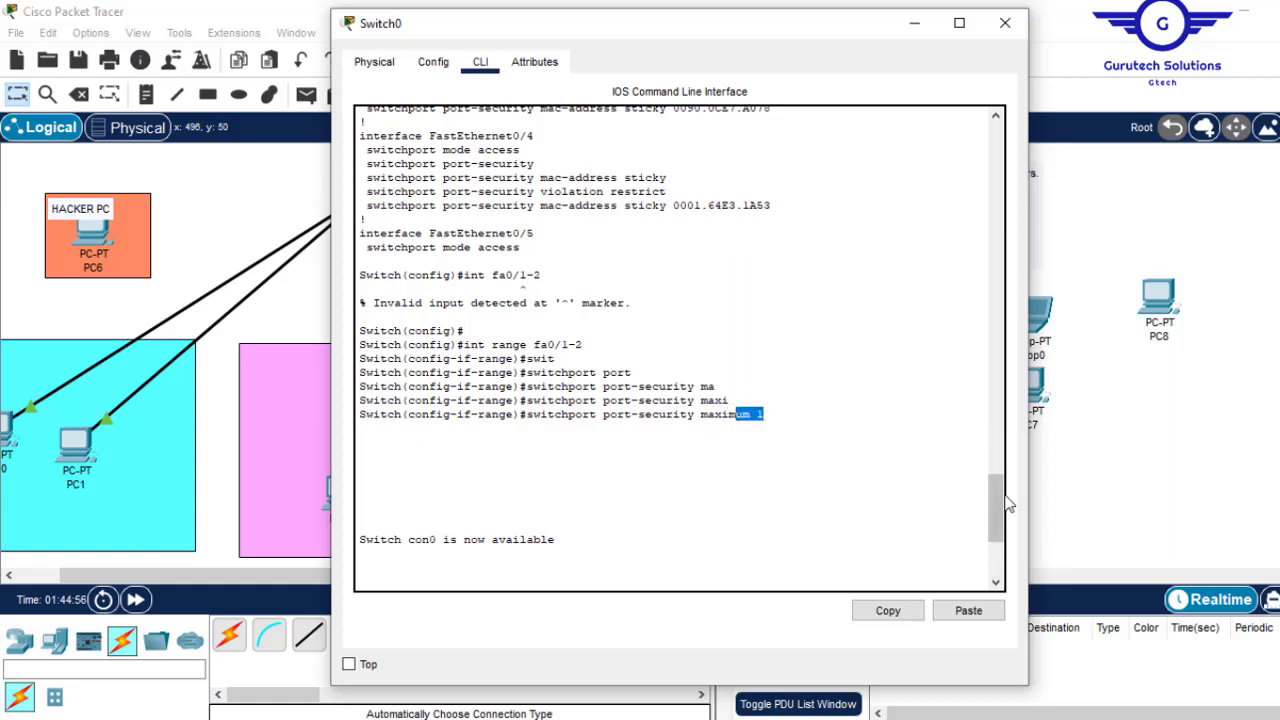
{"action": "scroll", "coordinate": [1003, 512], "scroll_direction": "up", "scroll_amount": 1}
{"action": "left_click_drag", "start_coordinate": [1005, 516], "coordinate": [1005, 511]}
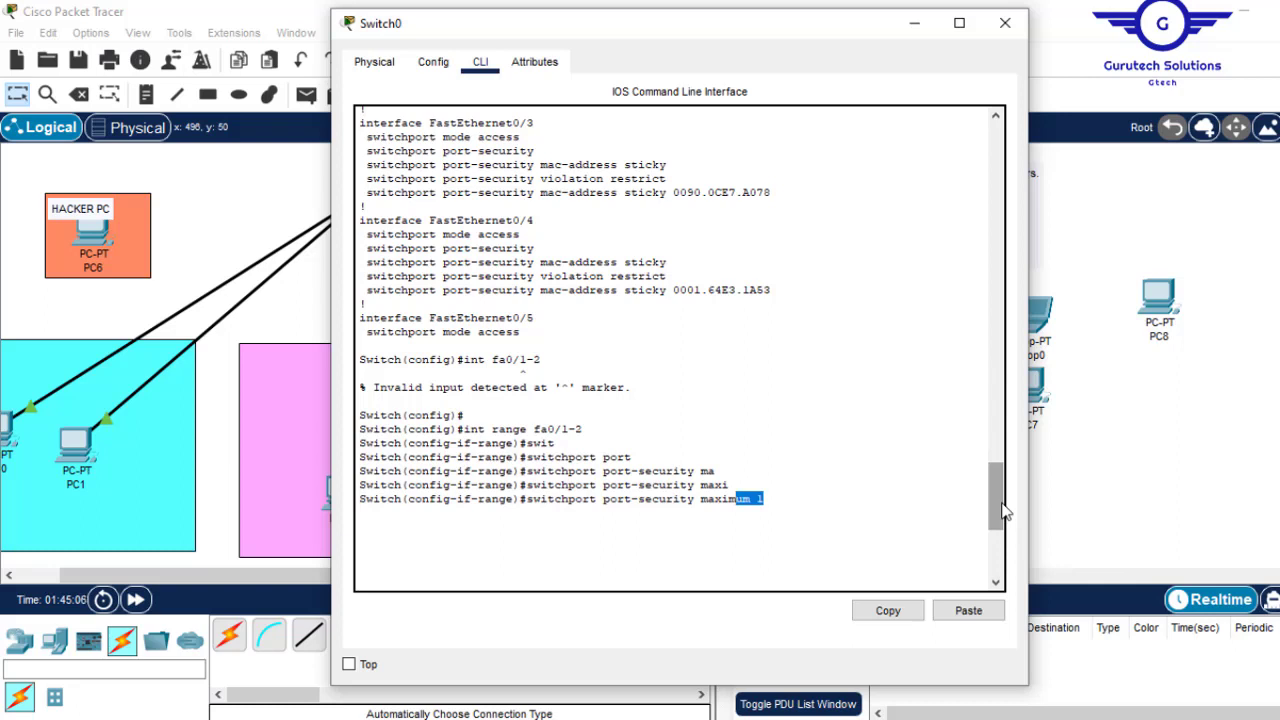
{"action": "left_click", "coordinate": [1213, 495]}
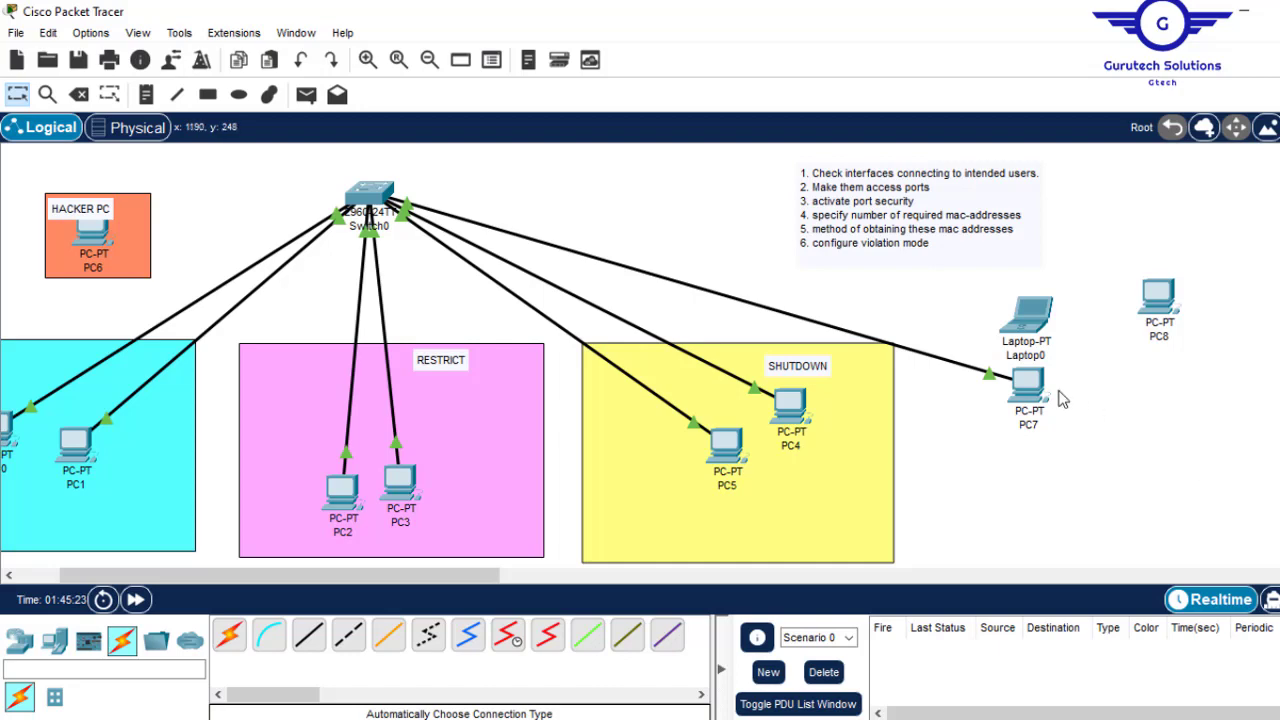
- Review the port security summary table for all secured ports in Switch0's command history
{"action": "left_click", "coordinate": [370, 197]}
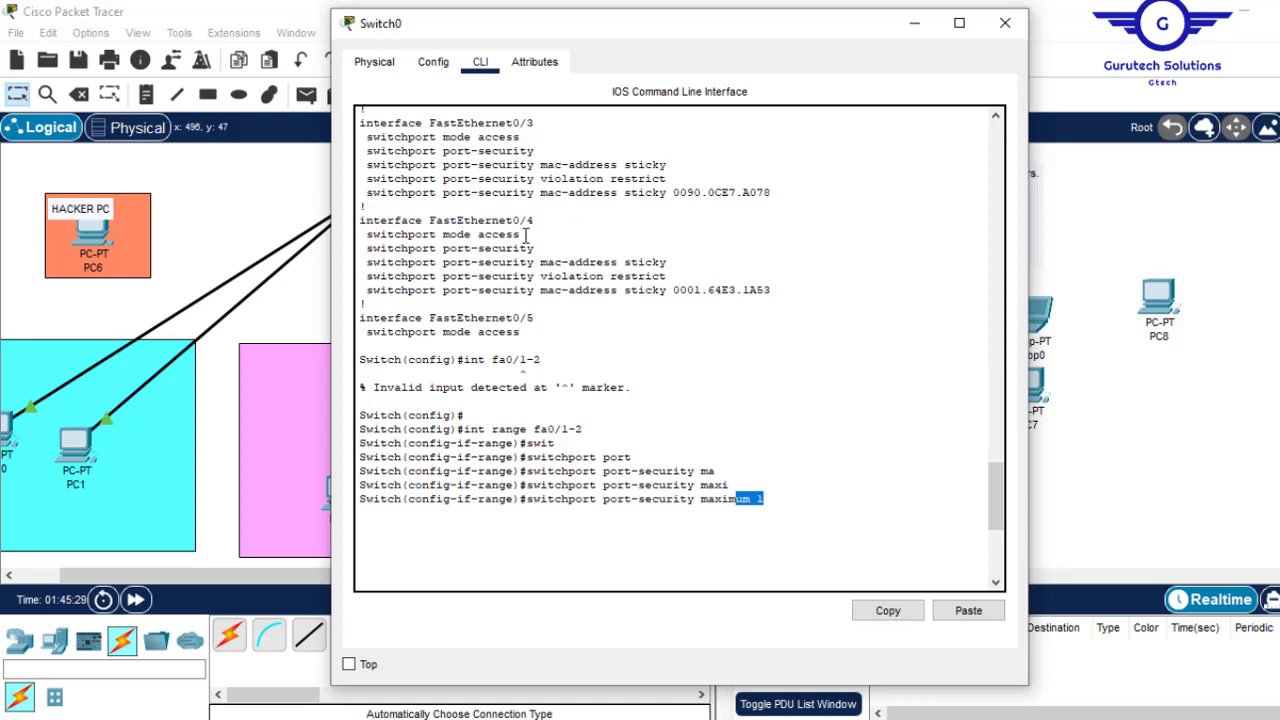
{"action": "left_click_drag", "start_coordinate": [997, 497], "coordinate": [983, 362]}
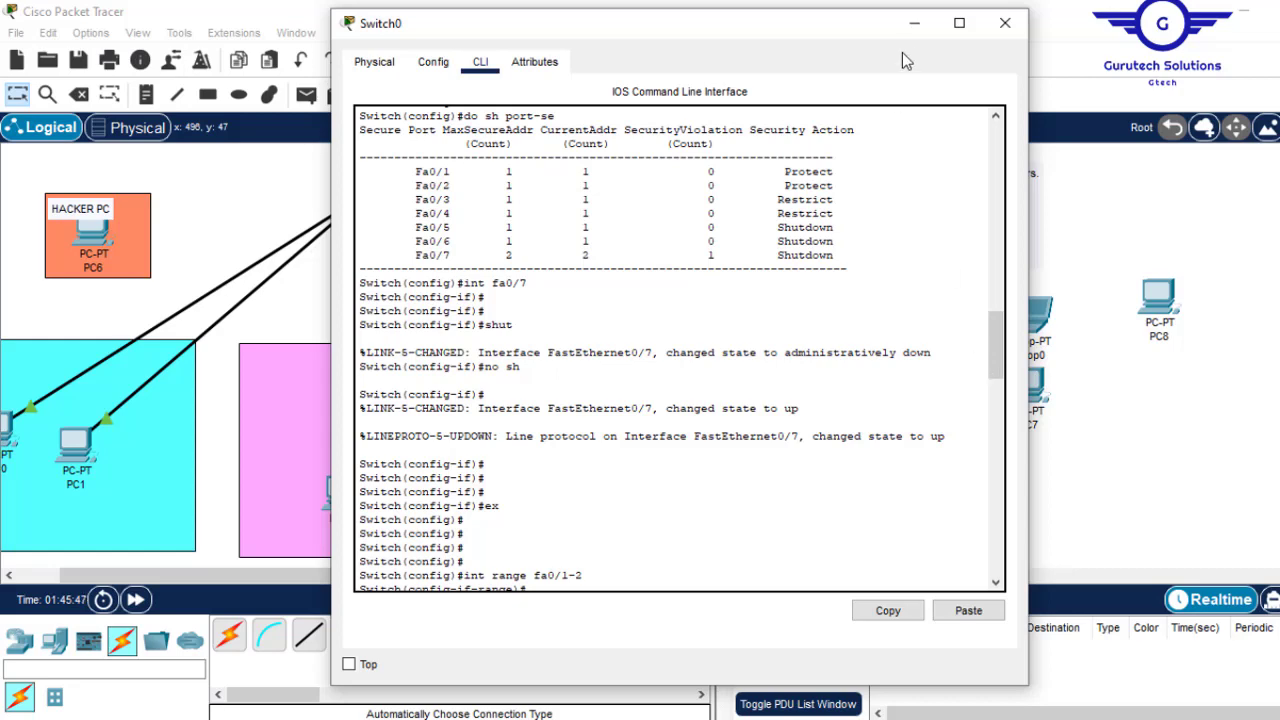
{"action": "left_click", "coordinate": [914, 22]}
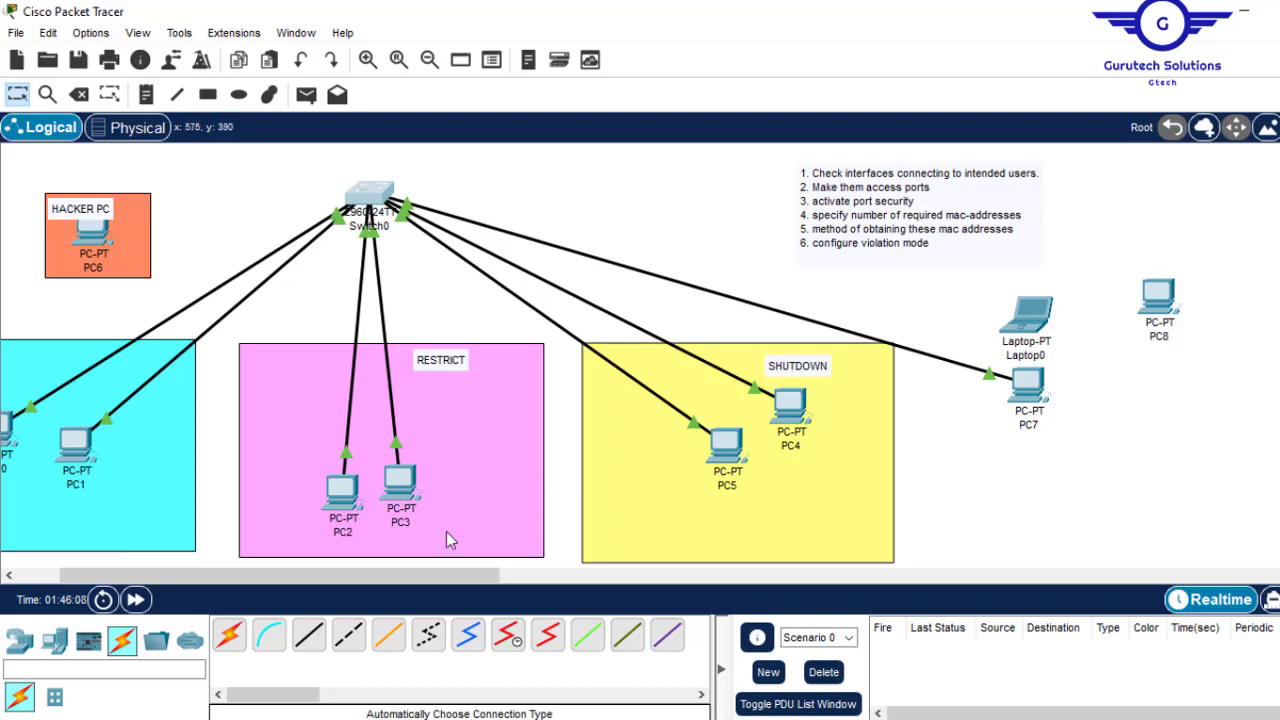
- Return to Switch3's command line and review the per-interface port security commands for fa0/1 and fa0/2
{"action": "left_click_drag", "start_coordinate": [436, 578], "coordinate": [740, 531]}
{"action": "left_click", "coordinate": [718, 224]}
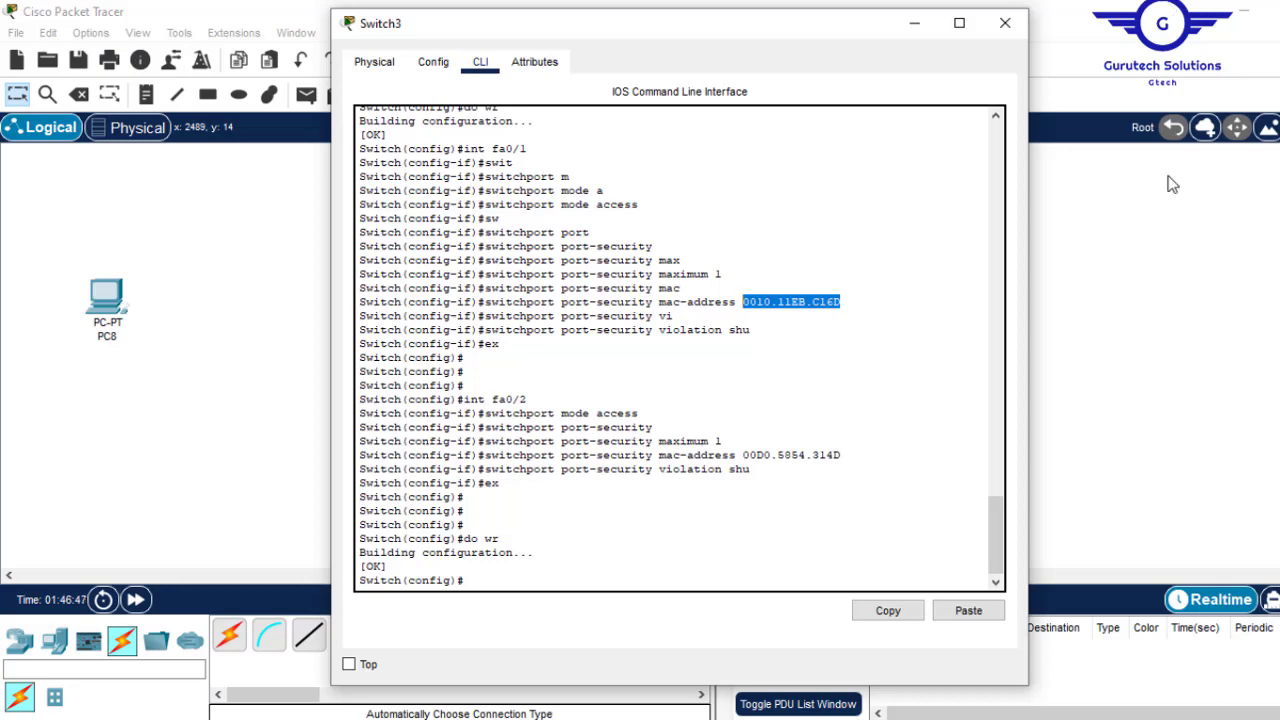
{"action": "left_click", "coordinate": [1080, 275]}
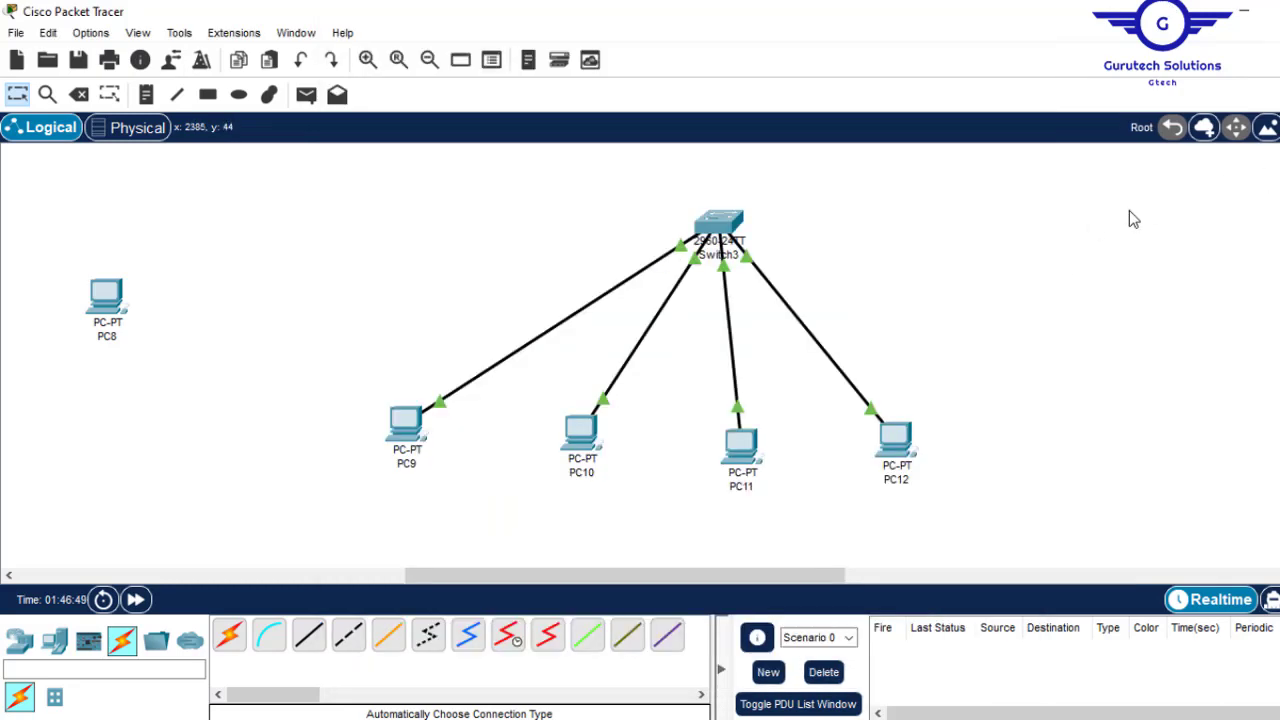
- Move the six-item port security checklist note closer to Switch0, above the SHUTDOWN area
{"action": "left_click_drag", "start_coordinate": [442, 581], "coordinate": [294, 533]}
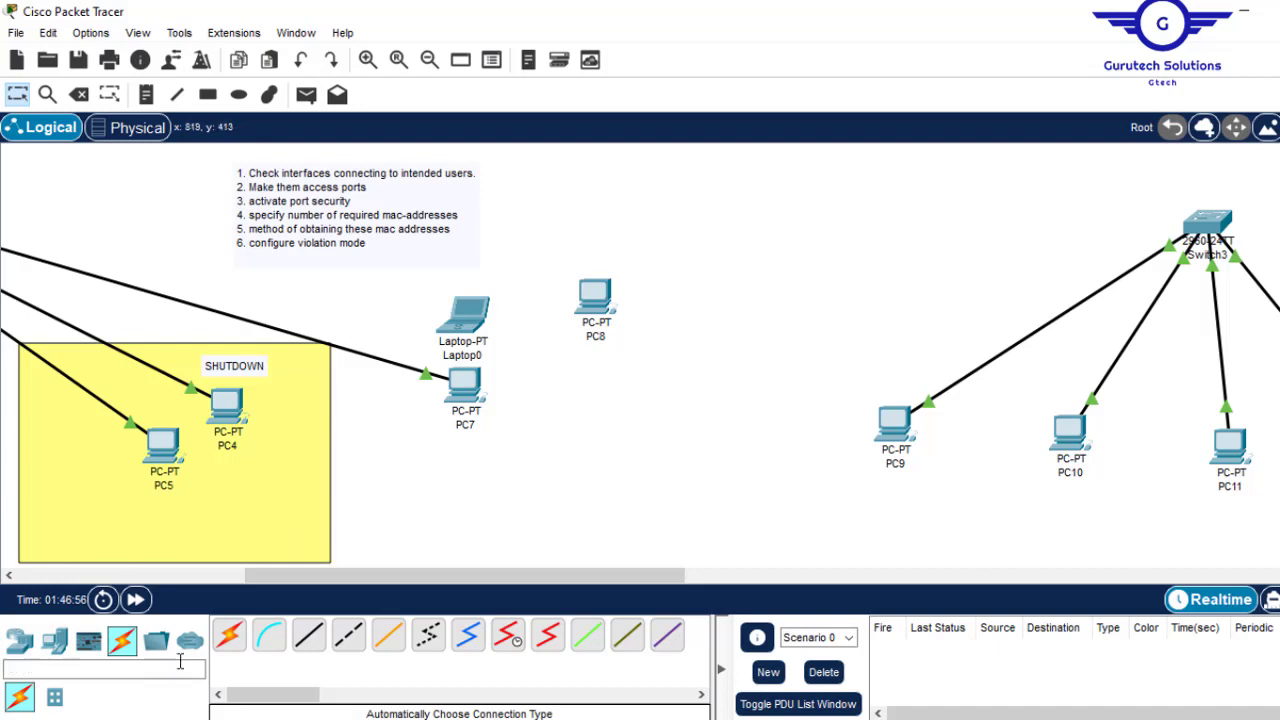
{"action": "left_click_drag", "start_coordinate": [247, 577], "coordinate": [57, 577]}
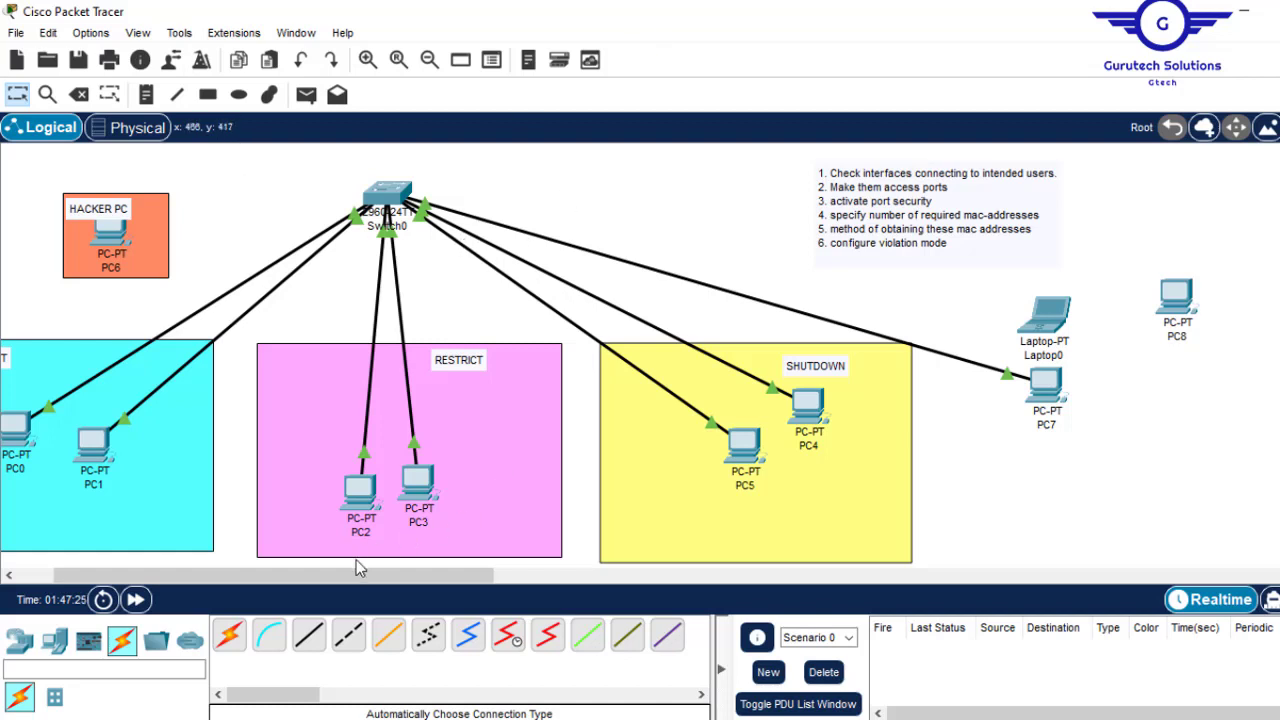
{"action": "left_click_drag", "start_coordinate": [369, 585], "coordinate": [295, 585]}
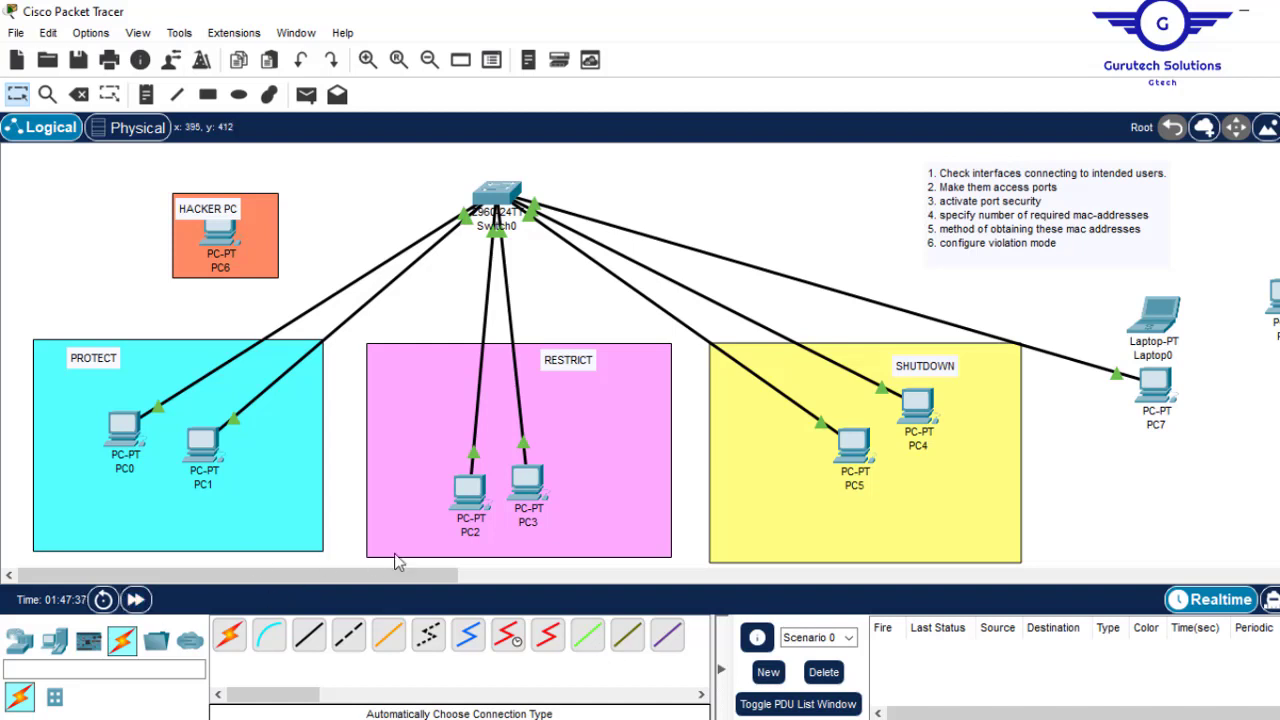
{"action": "left_click_drag", "start_coordinate": [1024, 219], "coordinate": [902, 214]}
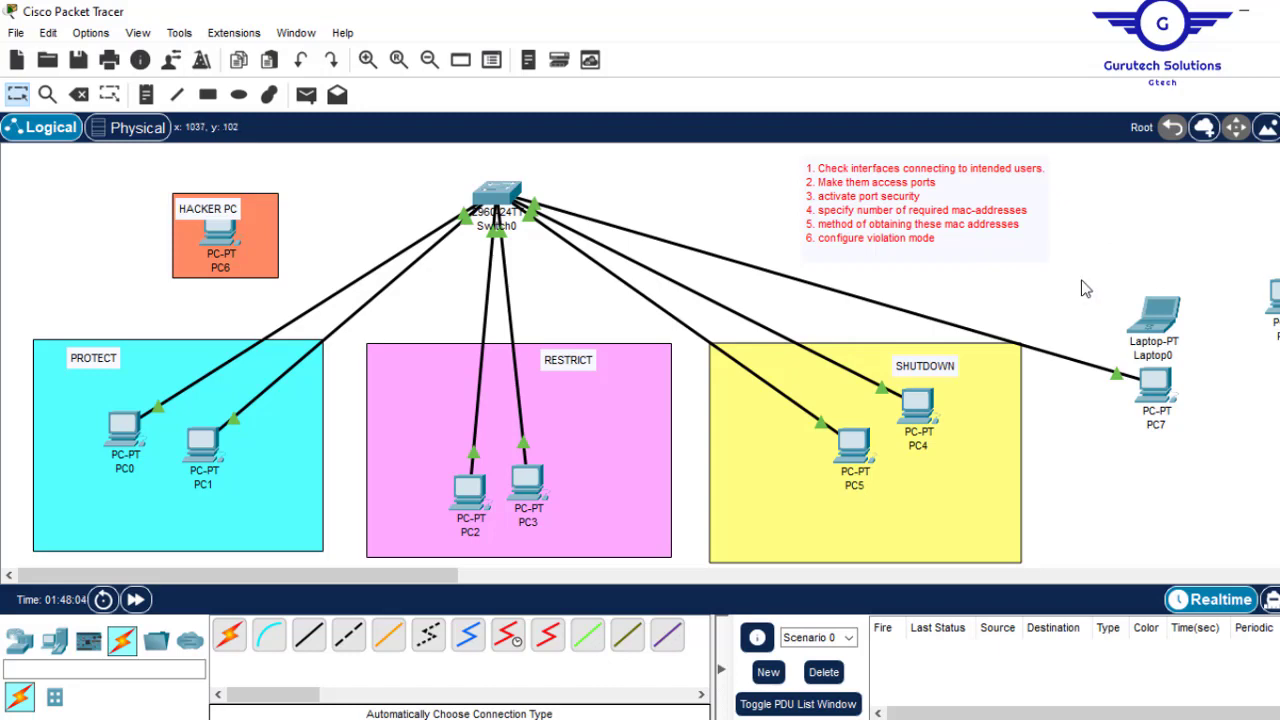
- Reopen Switch0's command history and examine the int range fa0/1-2 command used to configure several ports together
{"action": "mouse_move", "coordinate": [1257, 296]}
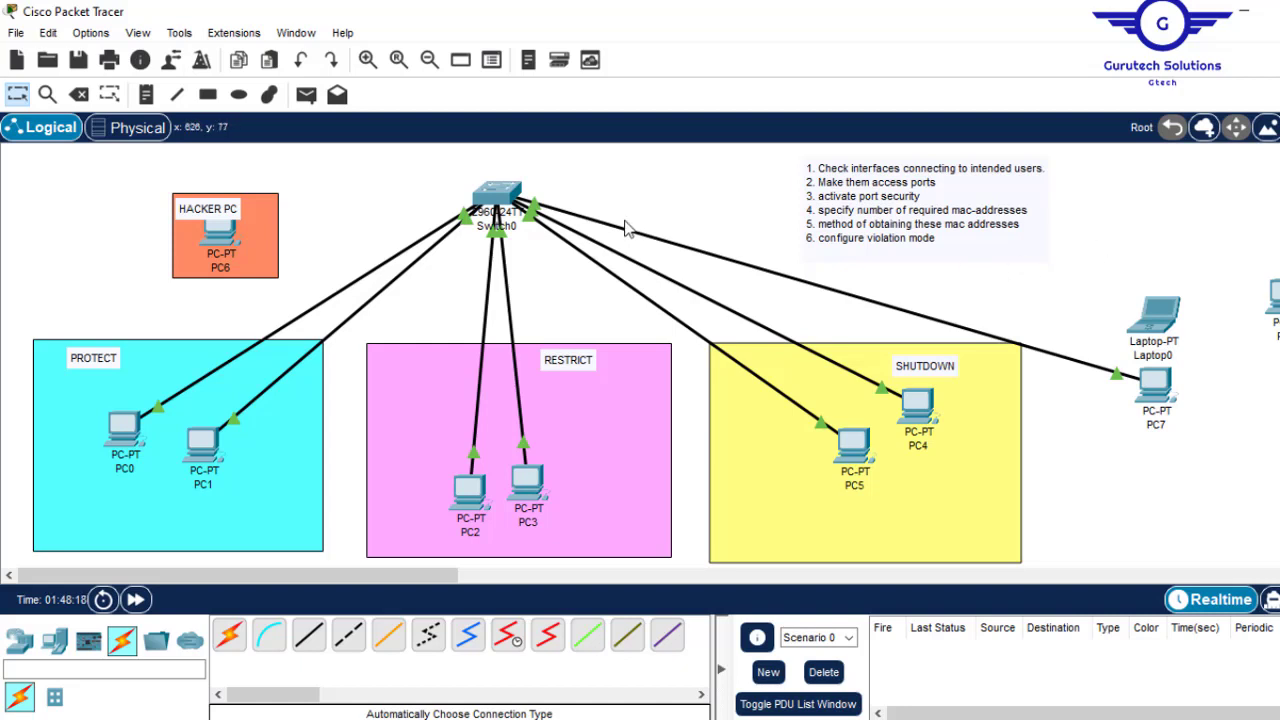
{"action": "left_click", "coordinate": [493, 194]}
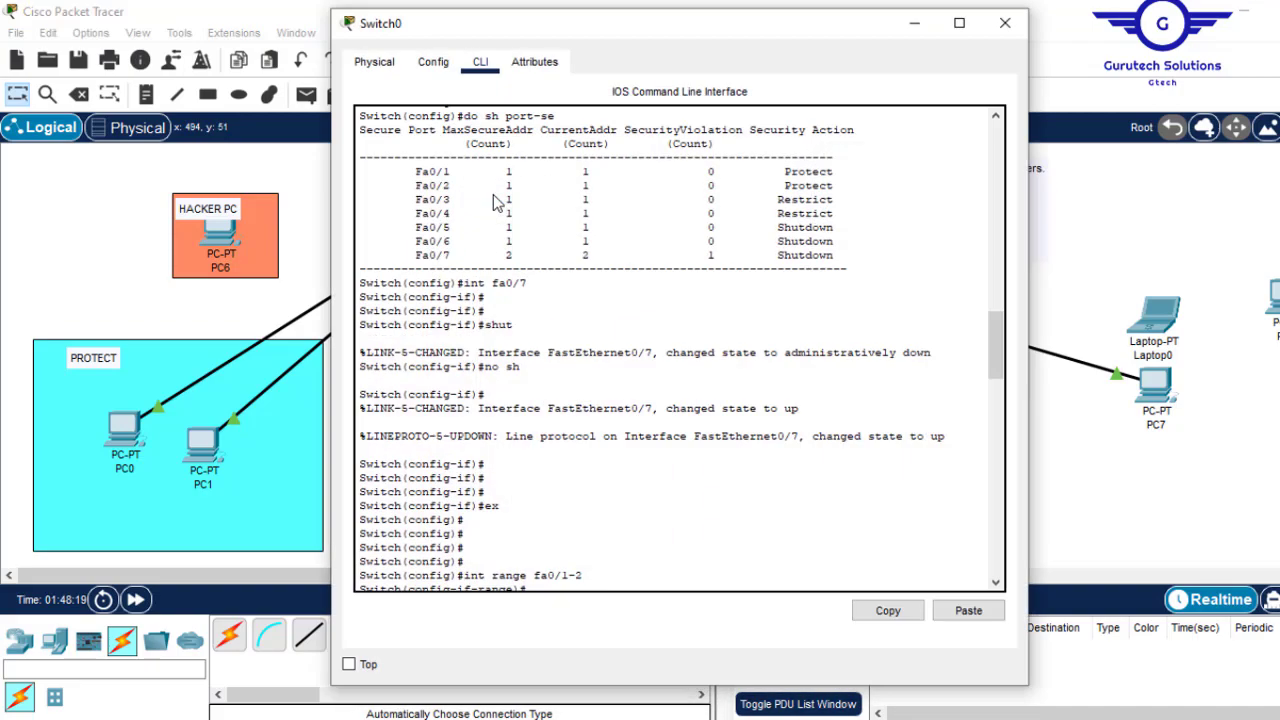
{"action": "left_click_drag", "start_coordinate": [994, 329], "coordinate": [994, 456]}
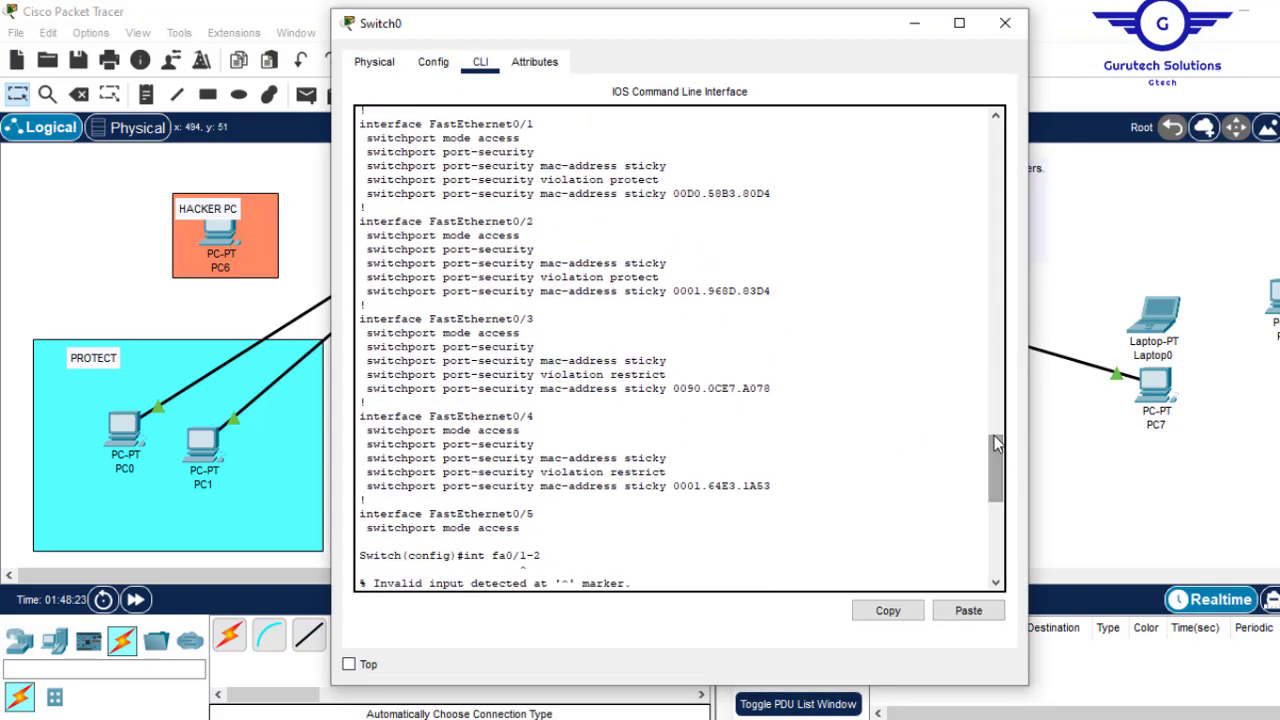
{"action": "left_click", "coordinate": [992, 432]}
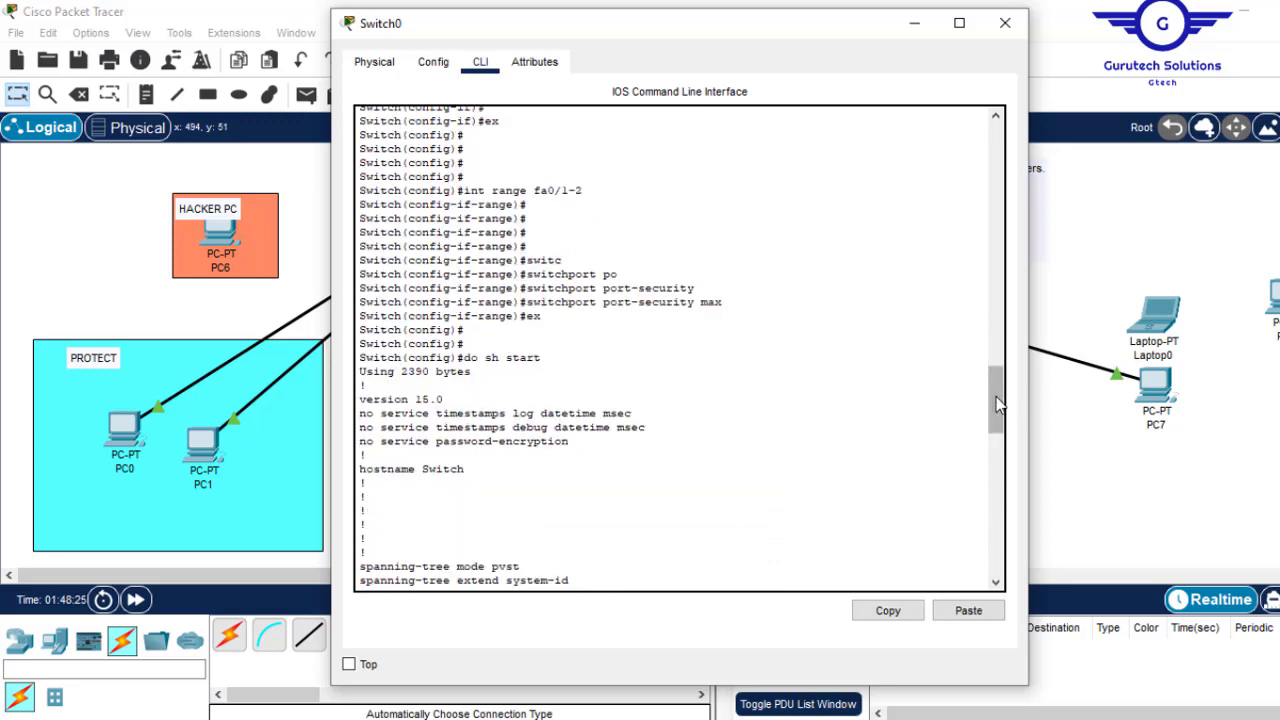
{"action": "left_click_drag", "start_coordinate": [1003, 436], "coordinate": [1005, 512]}
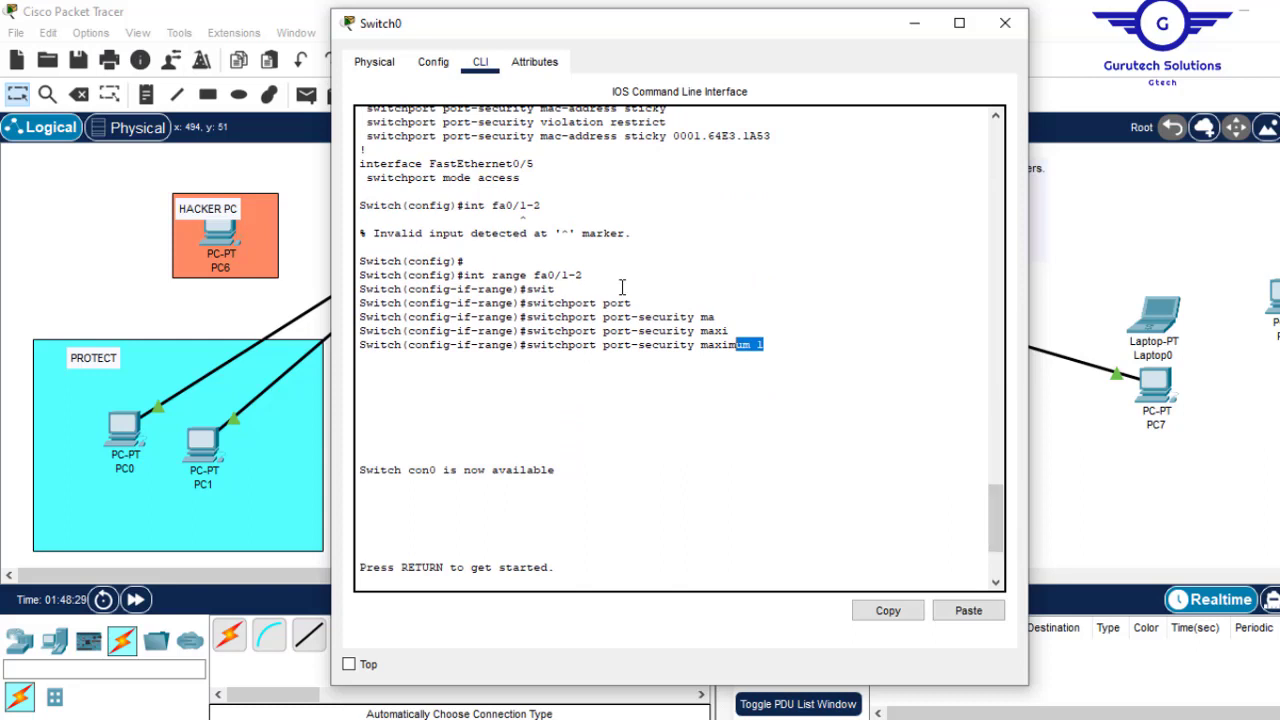
{"action": "left_click_drag", "start_coordinate": [588, 275], "coordinate": [563, 282]}
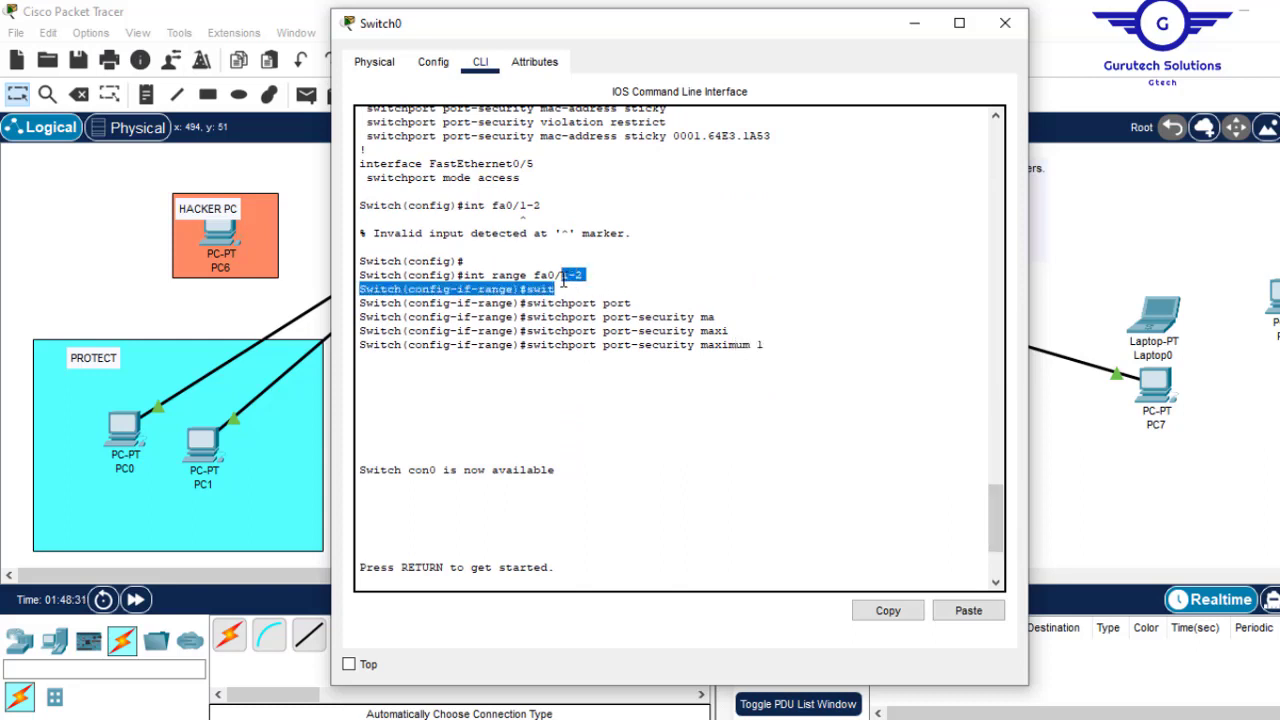
{"action": "left_click", "coordinate": [562, 275]}
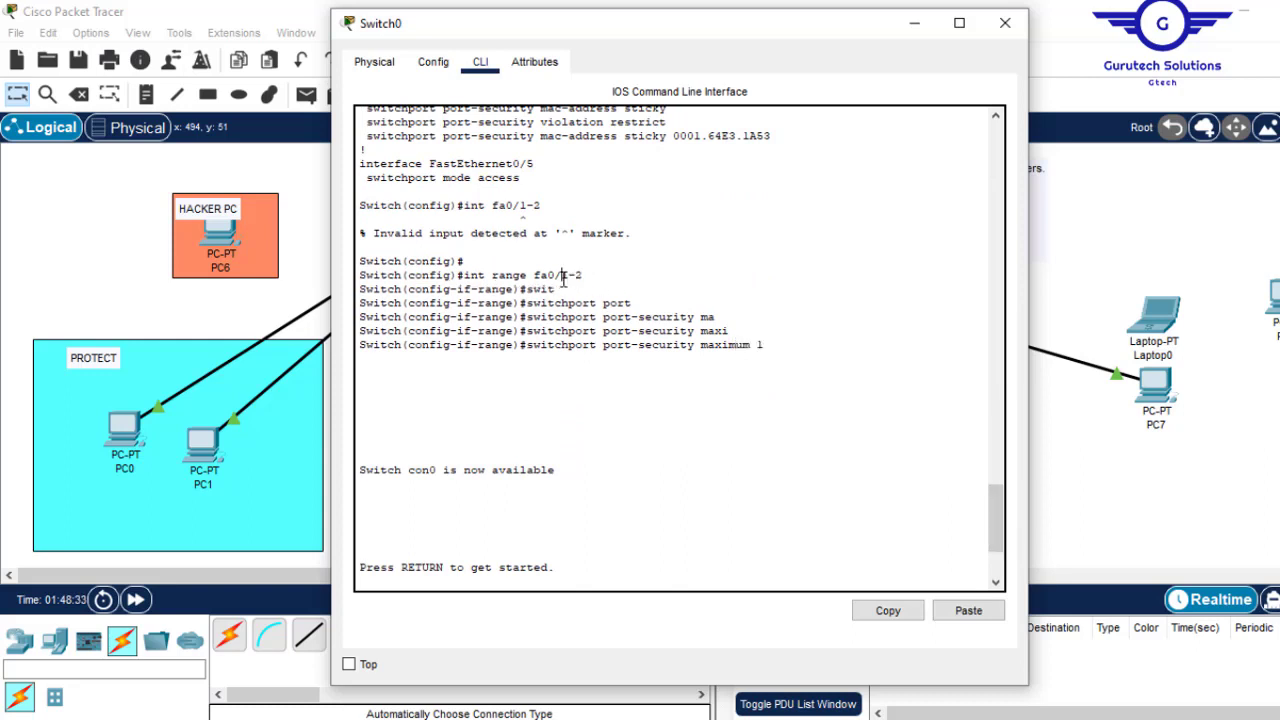
{"action": "left_click_drag", "start_coordinate": [583, 277], "coordinate": [565, 281]}
- Examine the switchport port-security maximum 1 command in Switch0's history and close the switch window
{"action": "left_click", "coordinate": [760, 346]}
{"action": "key", "text": "BackSpace"}
{"action": "left_click_drag", "start_coordinate": [766, 346], "coordinate": [524, 350]}
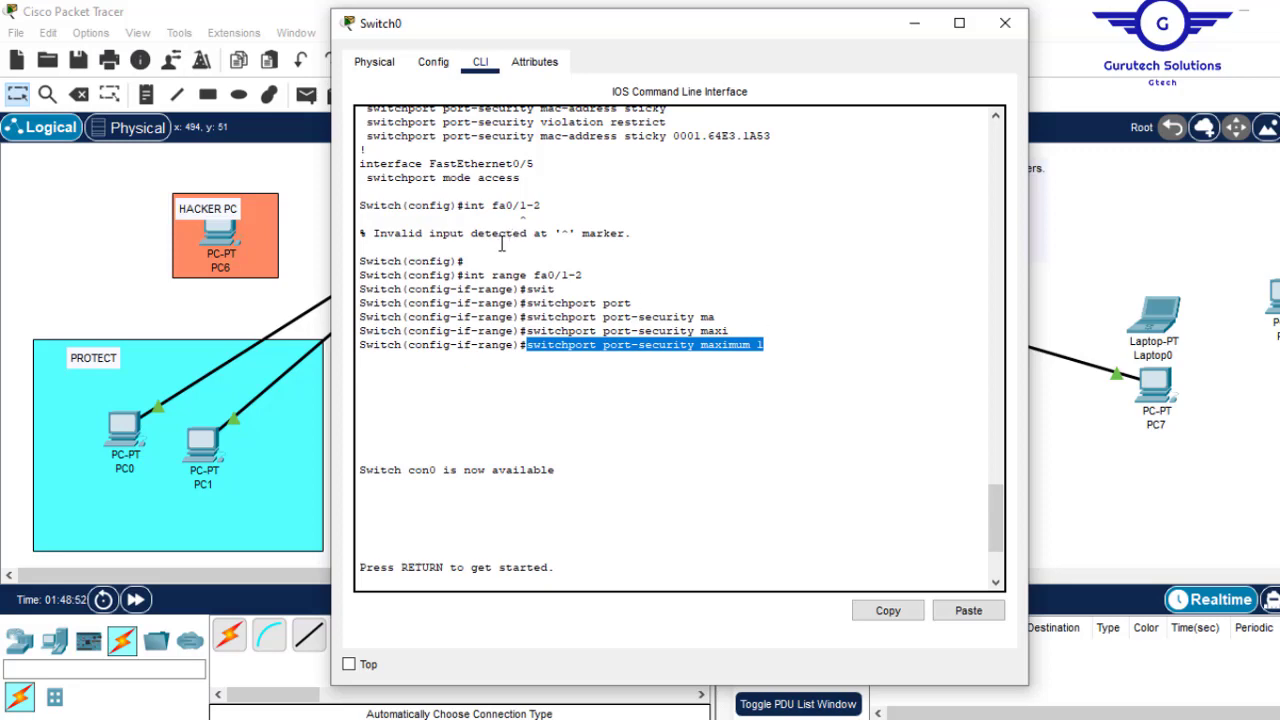
{"action": "left_click", "coordinate": [771, 344]}
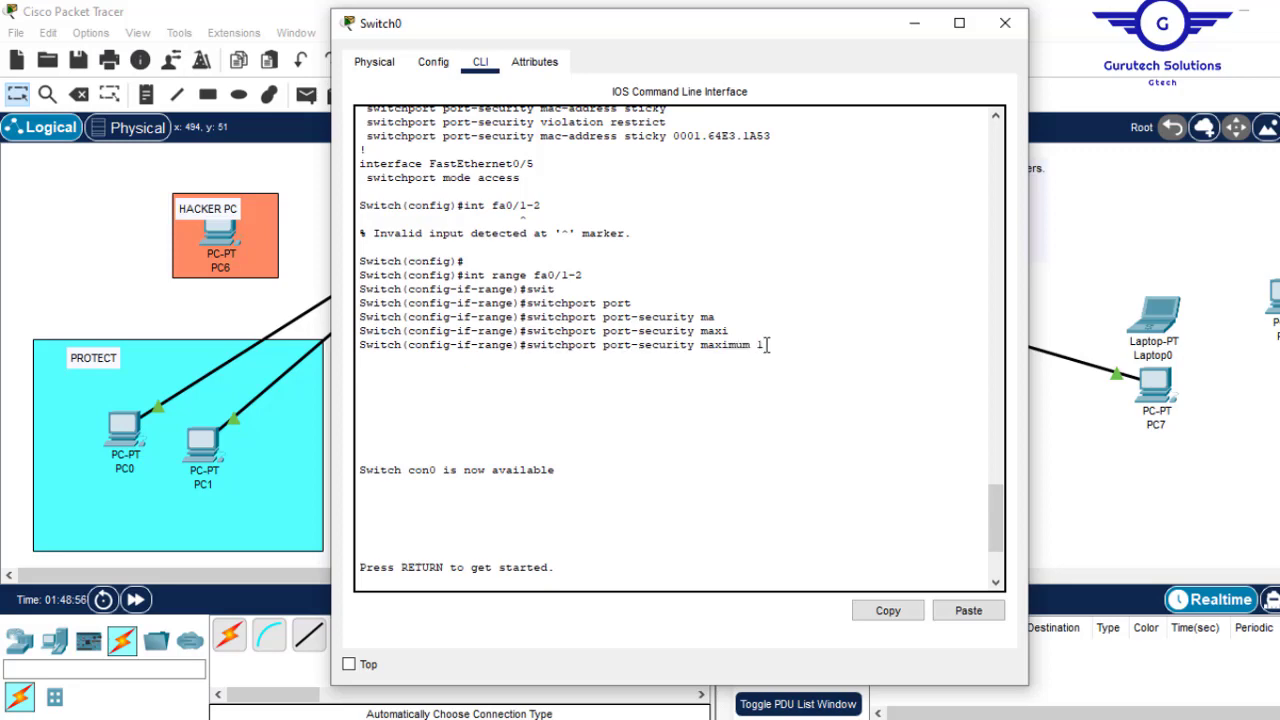
{"action": "left_click_drag", "start_coordinate": [767, 345], "coordinate": [759, 345]}
{"action": "left_click", "coordinate": [1006, 23]}
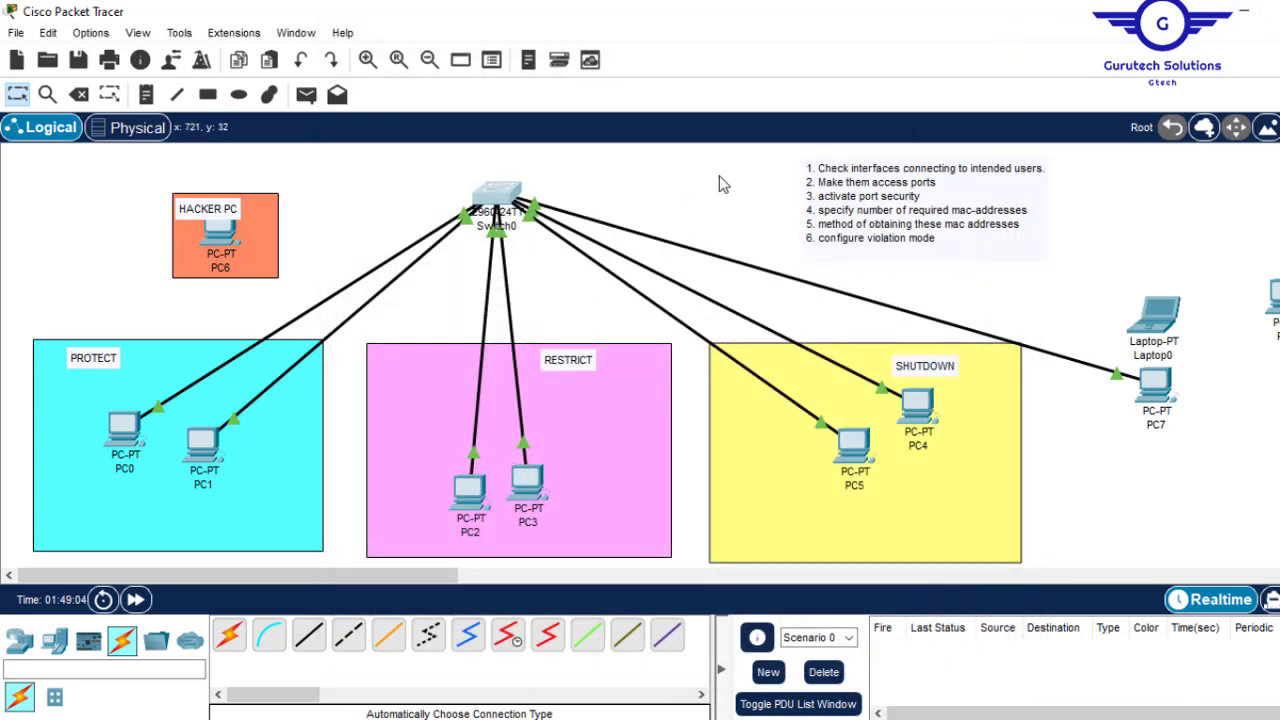